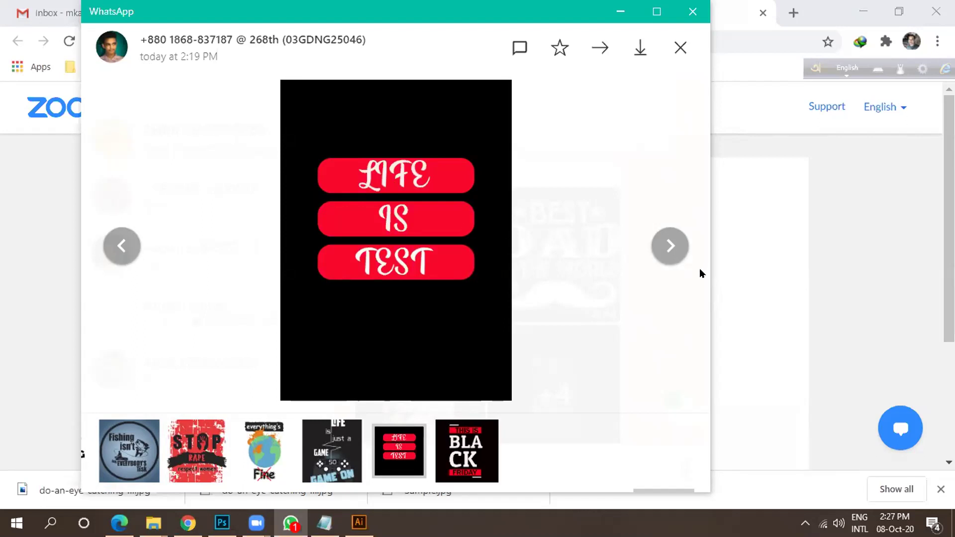
View the Black Friday, Happy Halloween Day and Fishing Championship designs shared in the 268th group chat at full size.
left_click(676, 255)
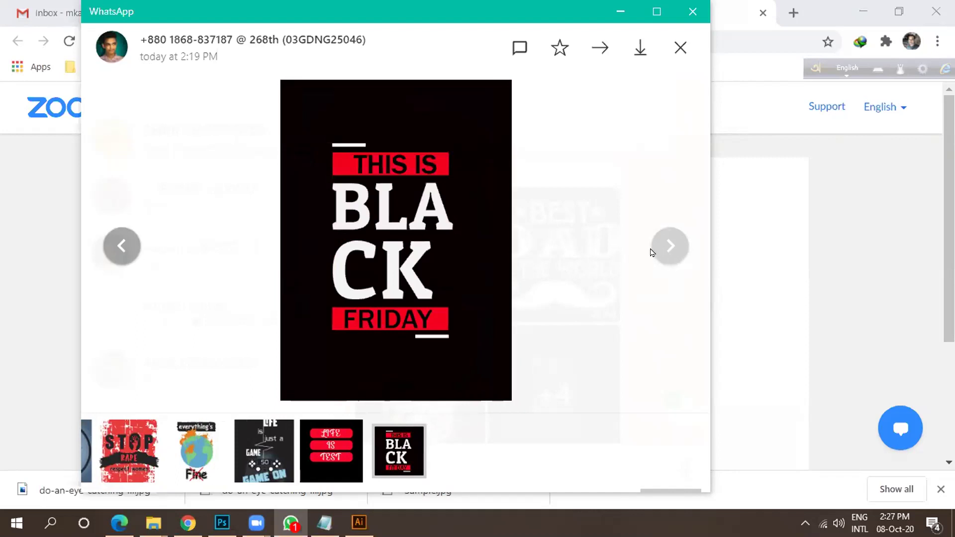
left_click(670, 50)
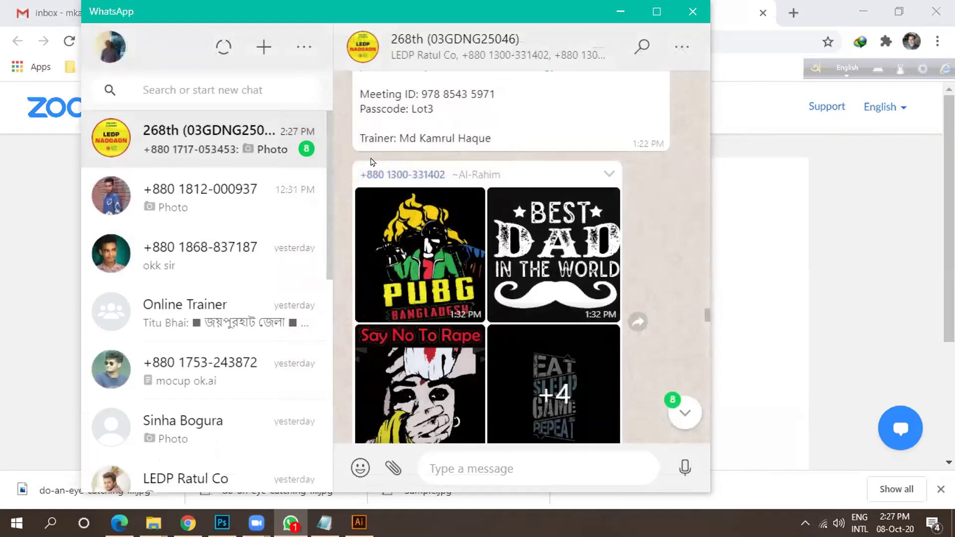
scroll(481, 366, "down", 10)
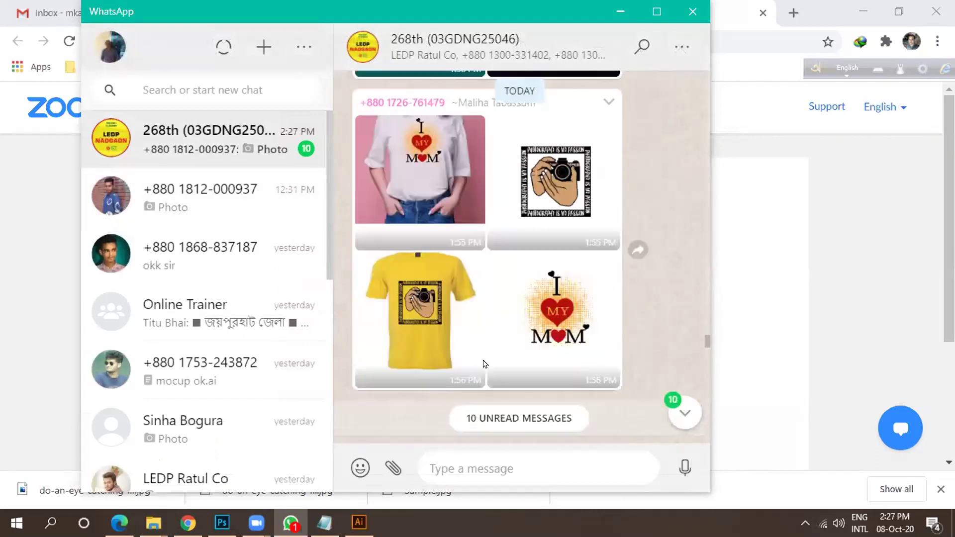
scroll(481, 366, "down", 15)
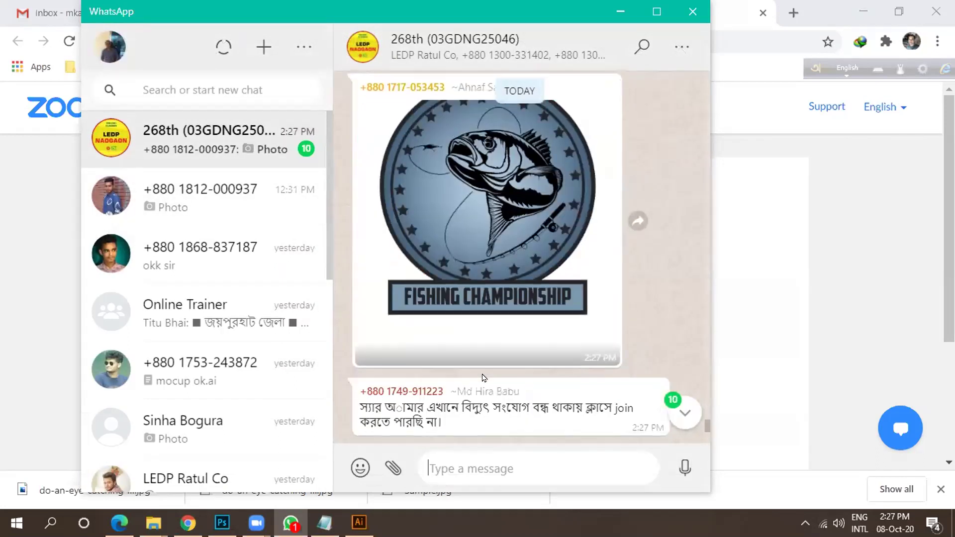
scroll(476, 369, "up", 2)
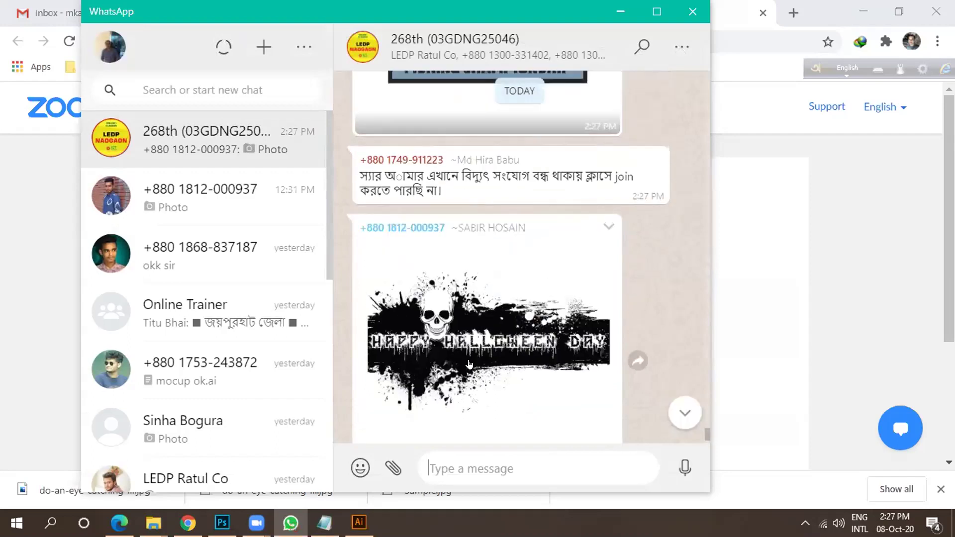
left_click(457, 347)
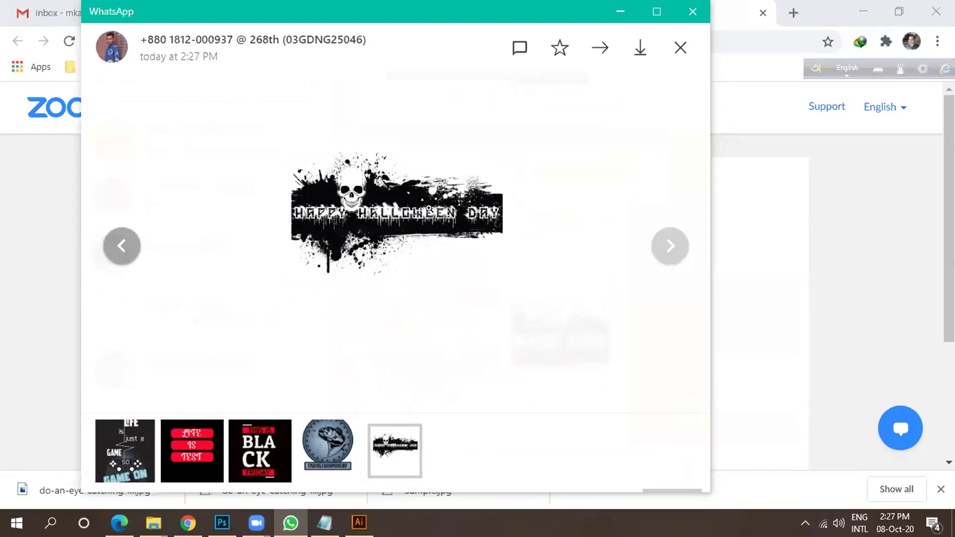
left_click(324, 445)
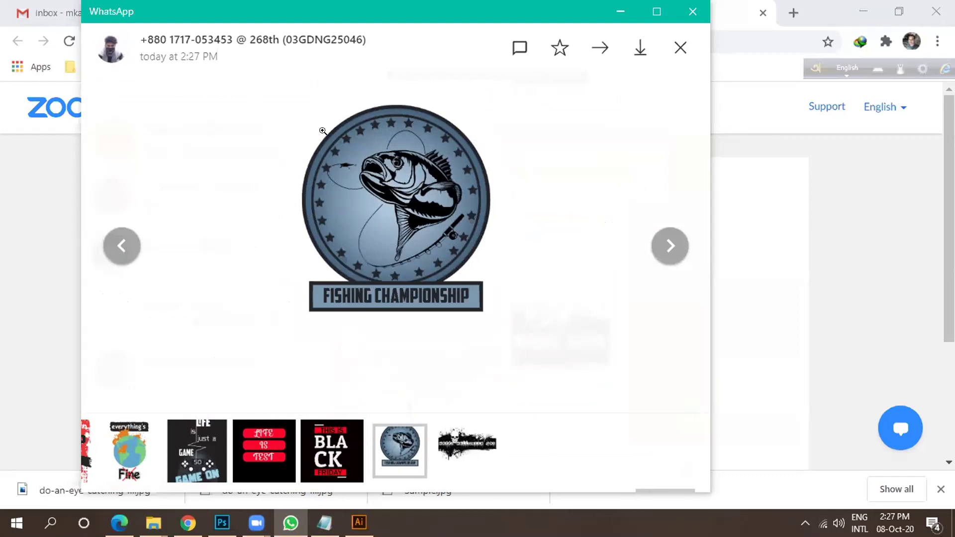
left_click(679, 49)
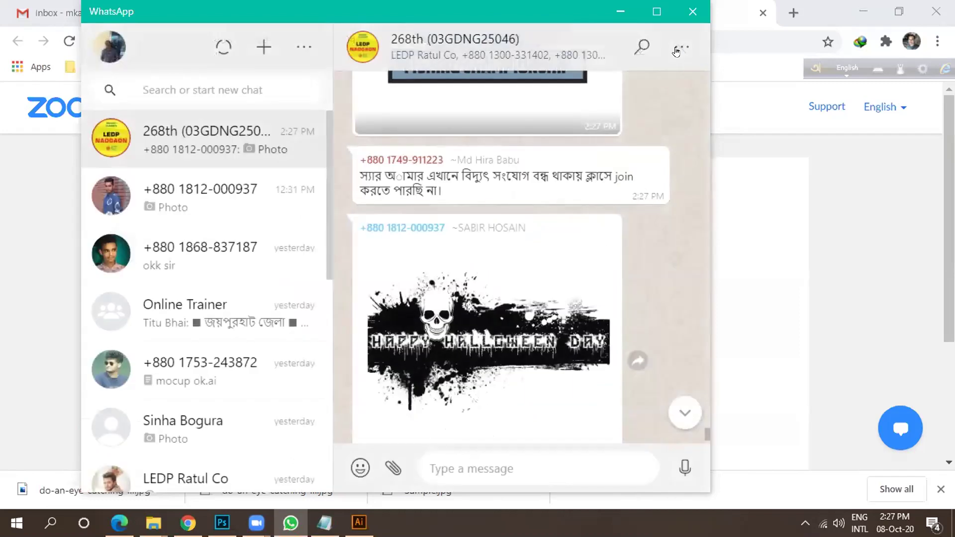
Switch to Illustrator and move the six-shirt mockup image from below the artboard onto it.
left_click(359, 522)
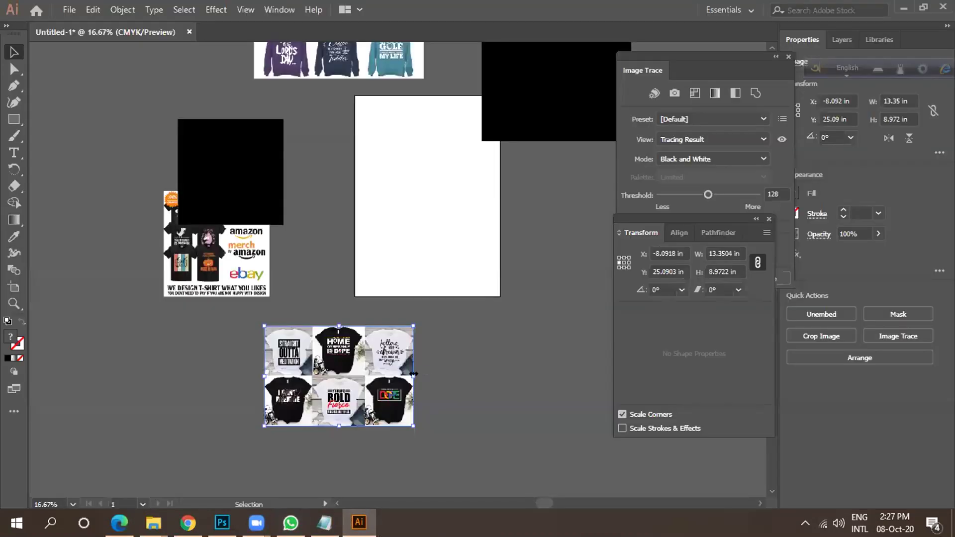
scroll(353, 307, "down", 1)
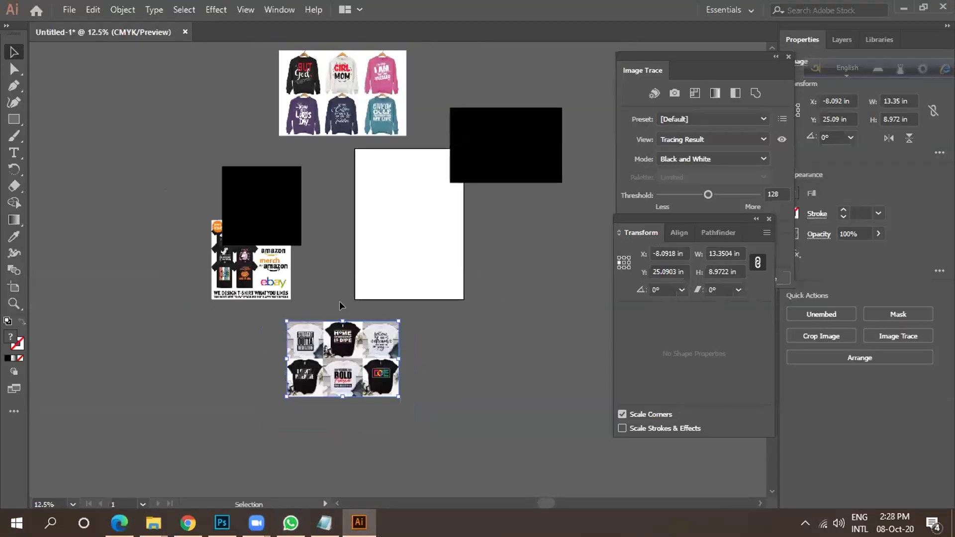
left_click_drag(337, 374, 375, 245)
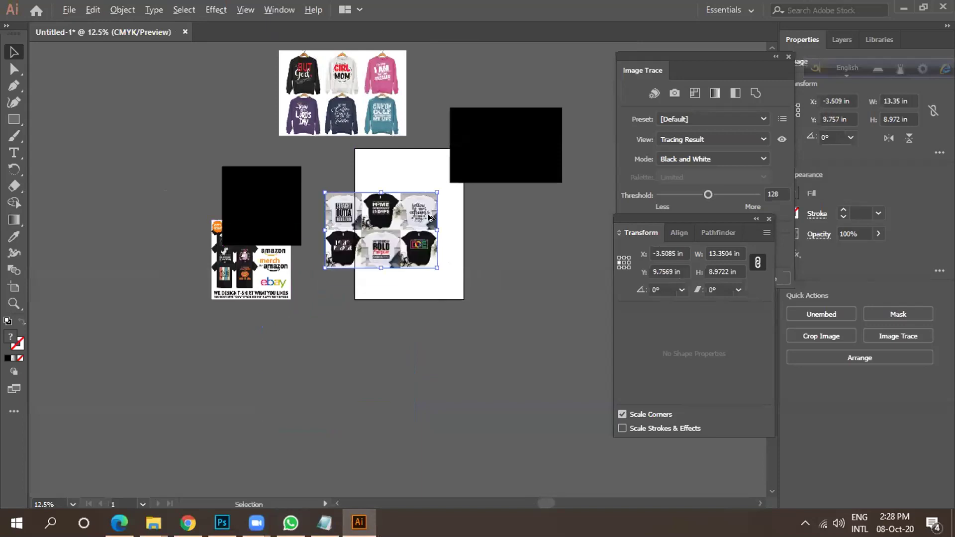
scroll(423, 221, "up", 3)
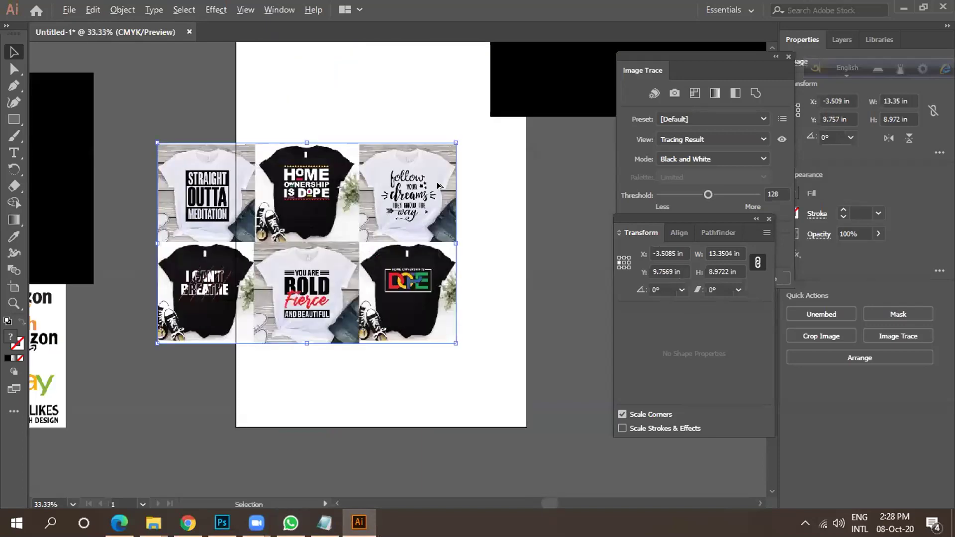
scroll(437, 187, "up", 2)
scroll(472, 206, "down", 1)
left_click_drag(400, 238, 490, 224)
scroll(387, 228, "down", 1)
Move the overlapping black rectangle off the artboard and centre the six-shirt image horizontally near the artboard's upper edge.
key("ctrl+z")
key("ctrl+z")
key("ctrl+z")
key("ctrl+z")
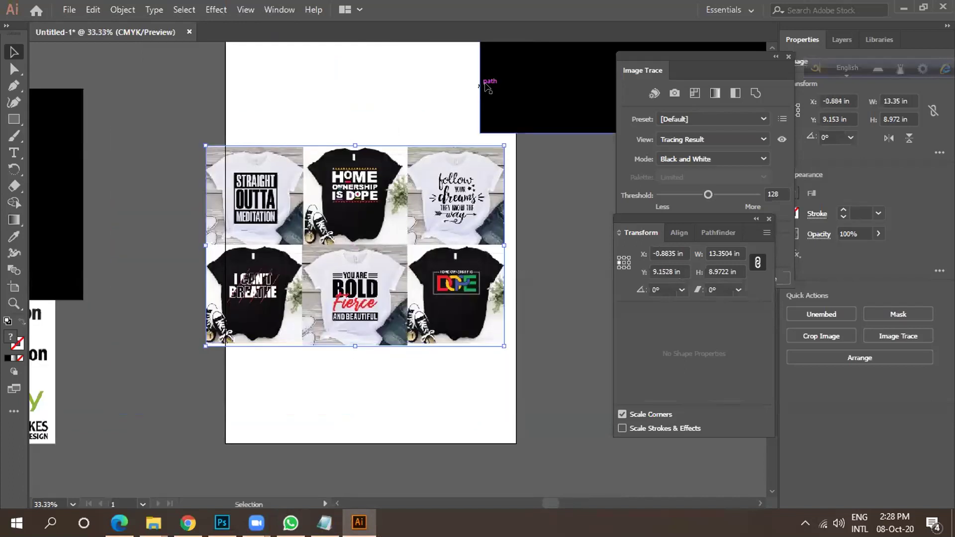
key("ctrl+z")
key("ctrl+z")
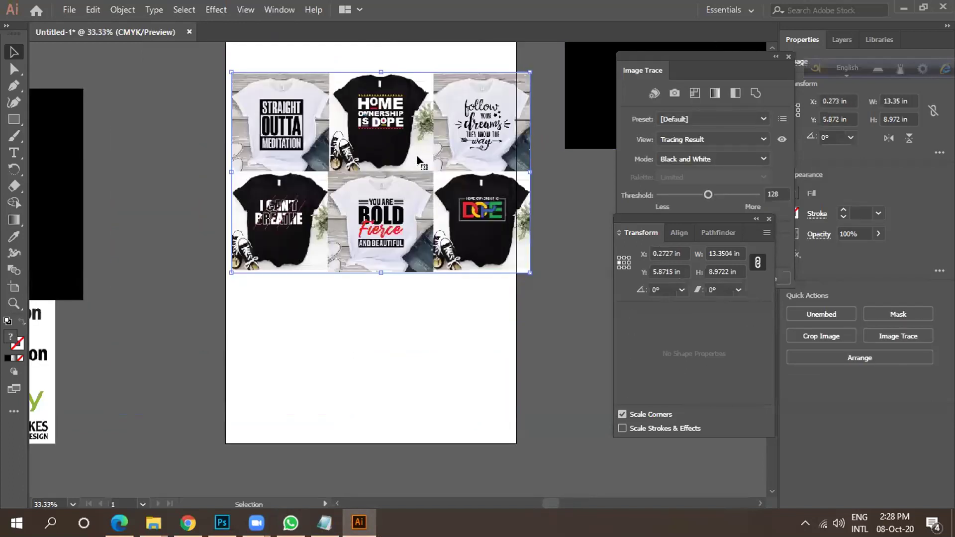
scroll(409, 161, "down", 1)
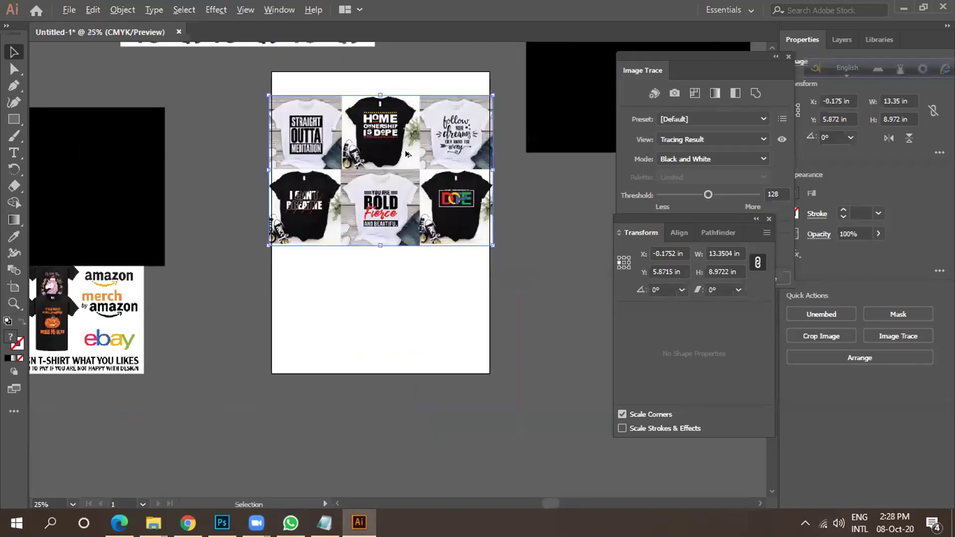
Examine the typography and layout of the six T-shirt designs in the mockup image up close.
scroll(304, 110, "up", 2)
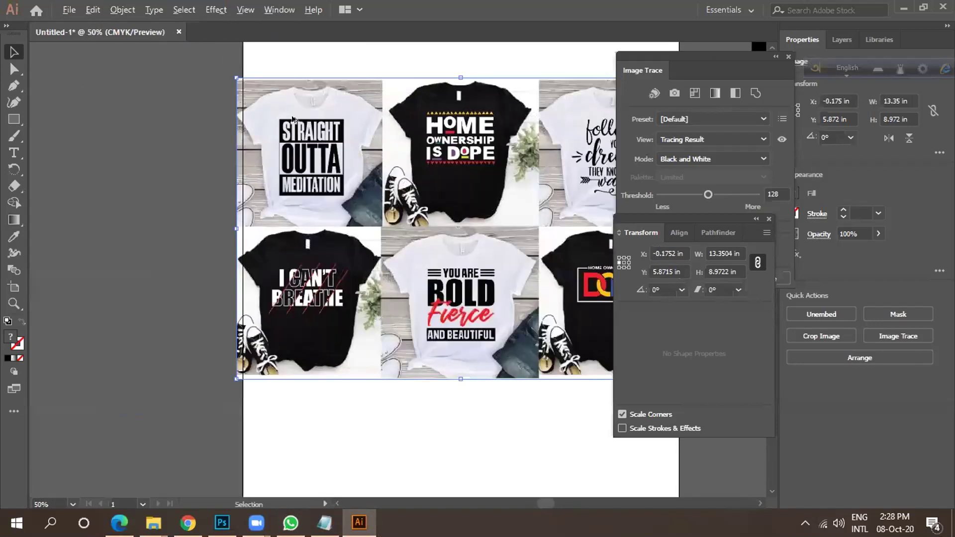
scroll(310, 121, "down", 1)
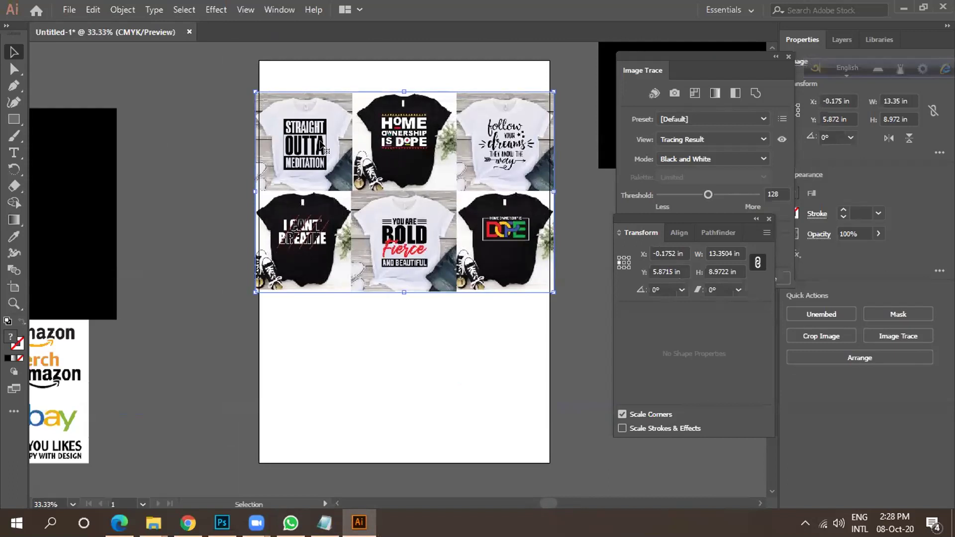
key("alt")
scroll(287, 230, "down", 2)
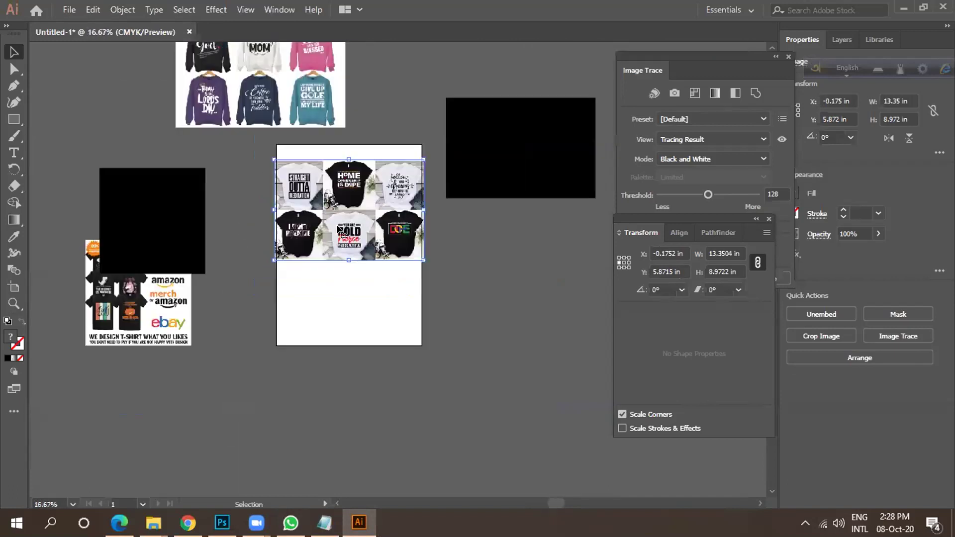
scroll(340, 177, "up", 2)
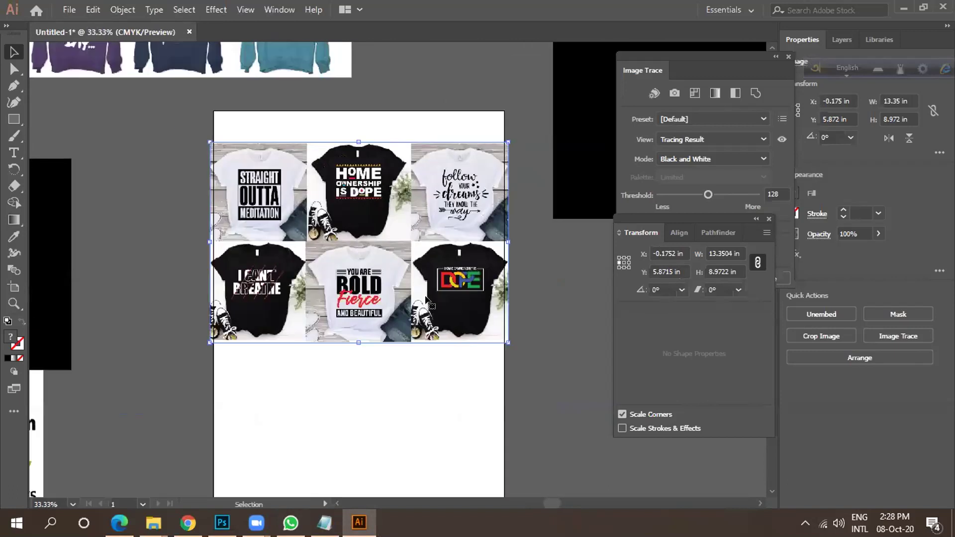
scroll(425, 252, "up", 1)
scroll(427, 248, "up", 1)
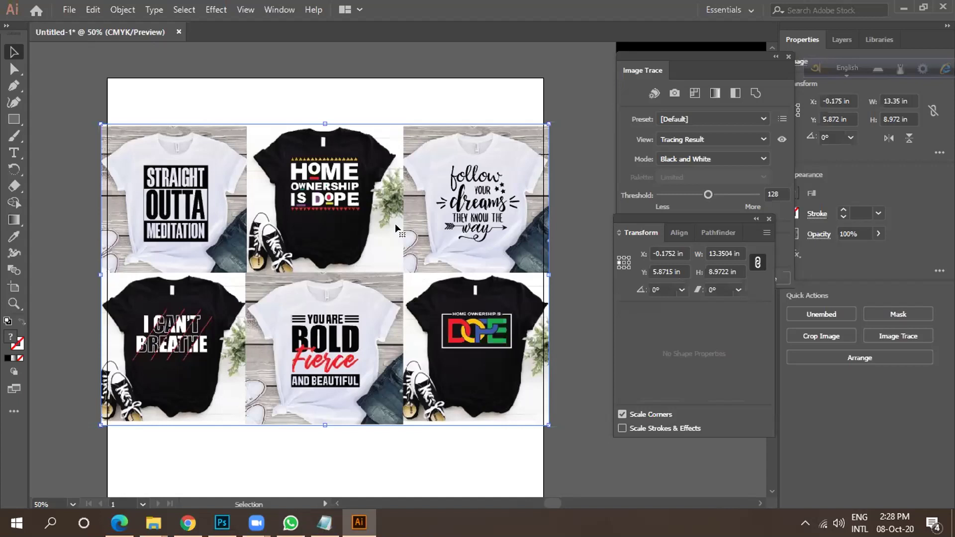
Switch to WhatsApp and review the recent T-shirt designs in the 268th group chat, including the fishing and game-themed artwork.
left_click(290, 523)
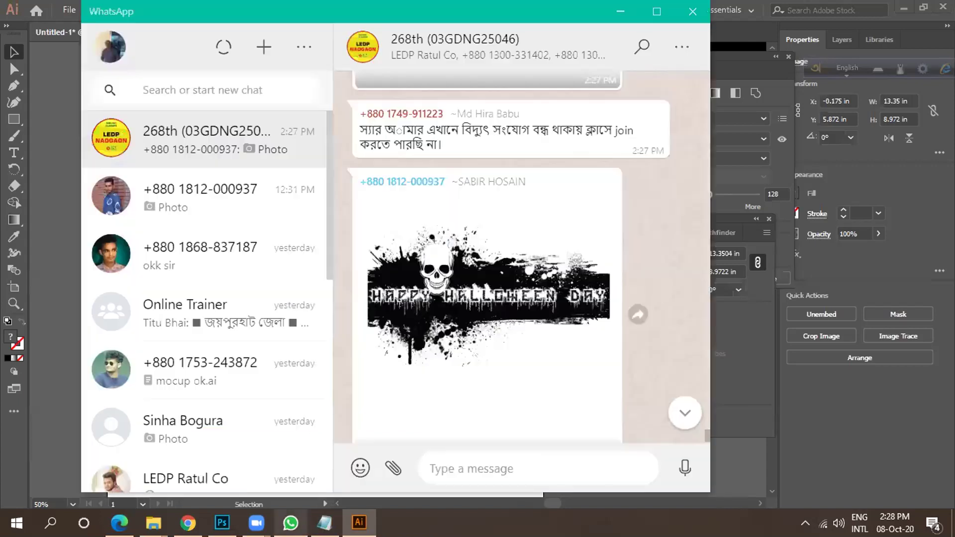
left_click(358, 522)
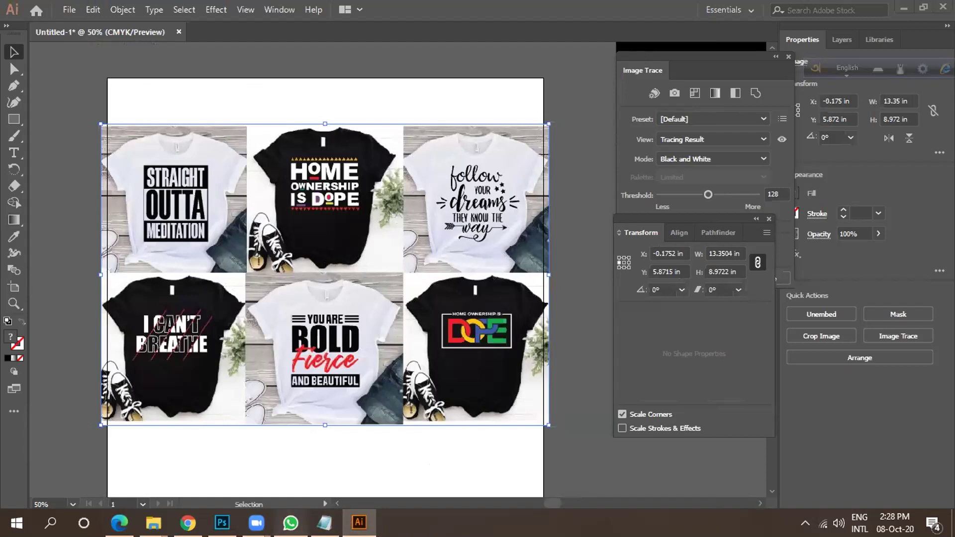
left_click(291, 522)
scroll(413, 344, "up", 15)
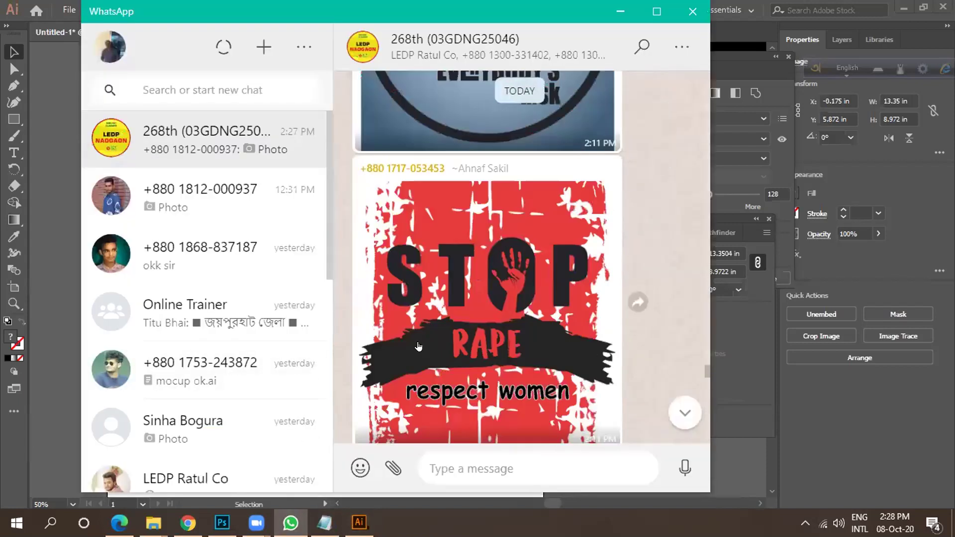
scroll(415, 324, "down", 10)
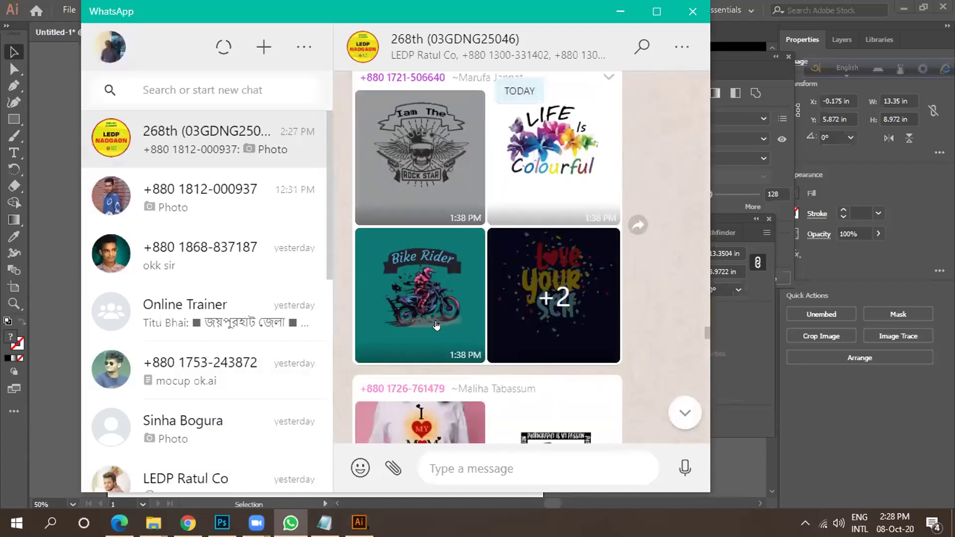
scroll(443, 330, "down", 6)
scroll(420, 312, "up", 2)
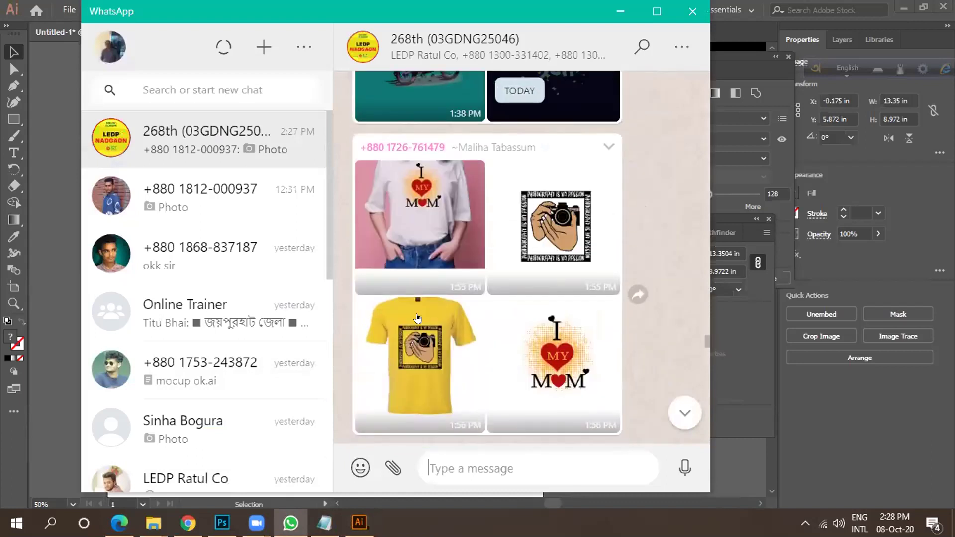
scroll(417, 318, "down", 5)
scroll(411, 320, "down", 5)
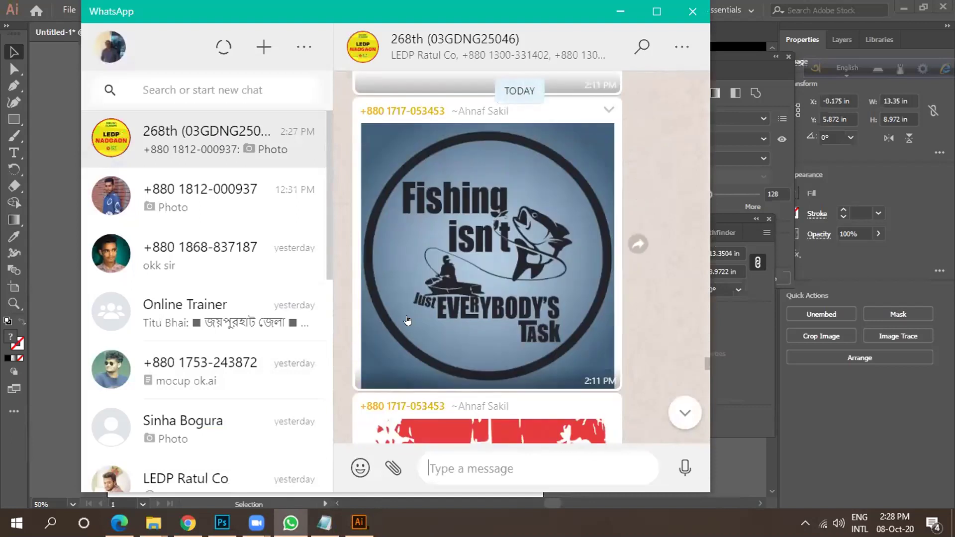
scroll(407, 320, "down", 5)
scroll(408, 320, "down", 5)
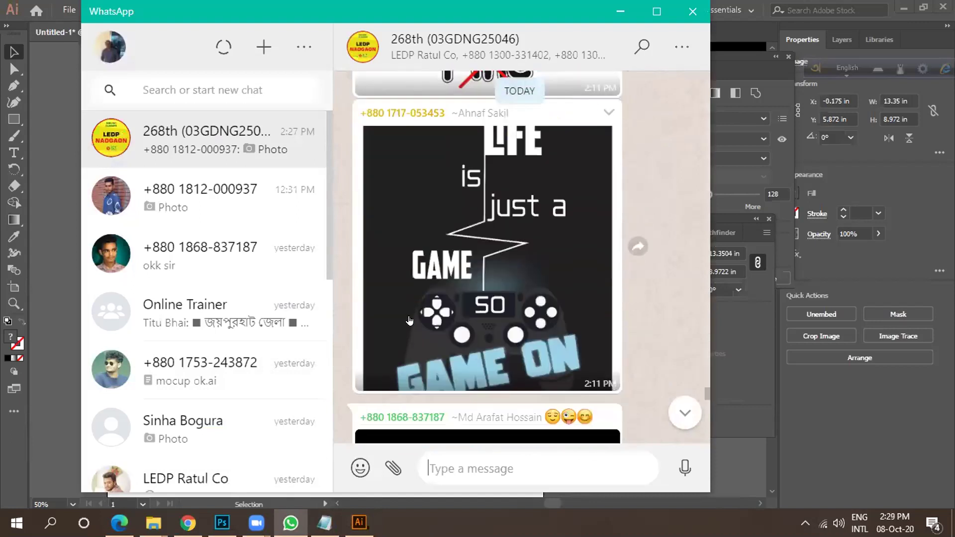
scroll(407, 320, "down", 8)
Look through the earlier design submissions in the 268th group chat, from the Halloween pumpkin back to the shared DWG files.
scroll(423, 298, "up", 15)
scroll(443, 309, "up", 15)
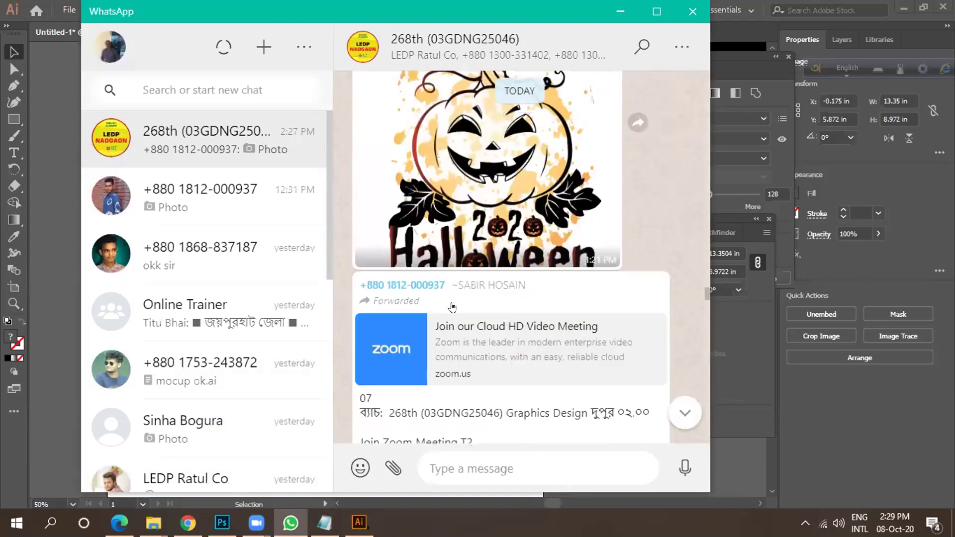
scroll(452, 307, "down", 10)
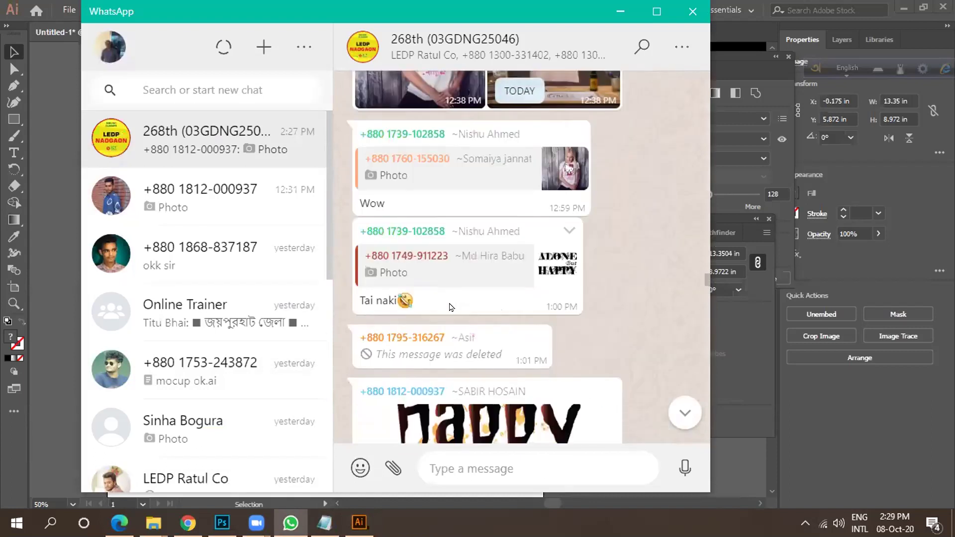
scroll(451, 306, "down", 2)
scroll(451, 307, "up", 7)
scroll(445, 307, "up", 6)
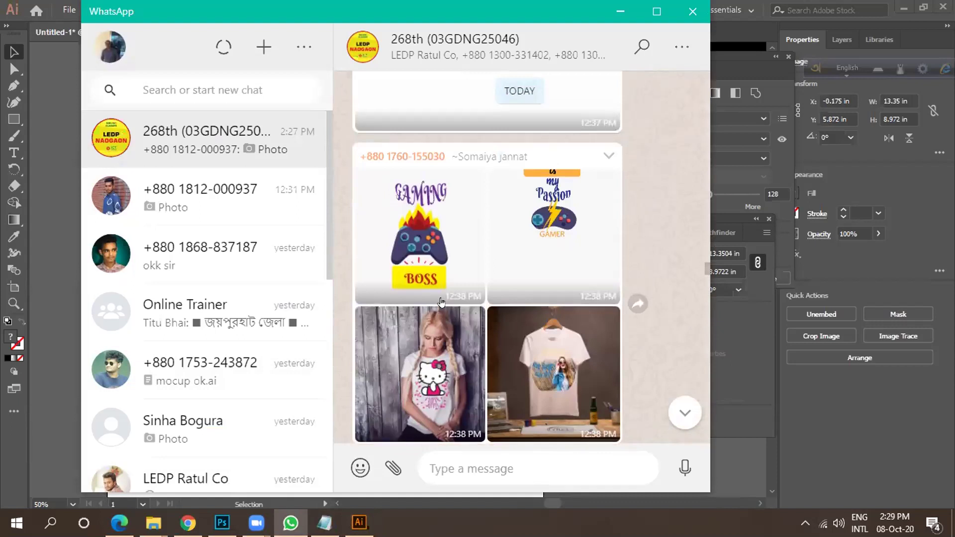
scroll(442, 300, "up", 10)
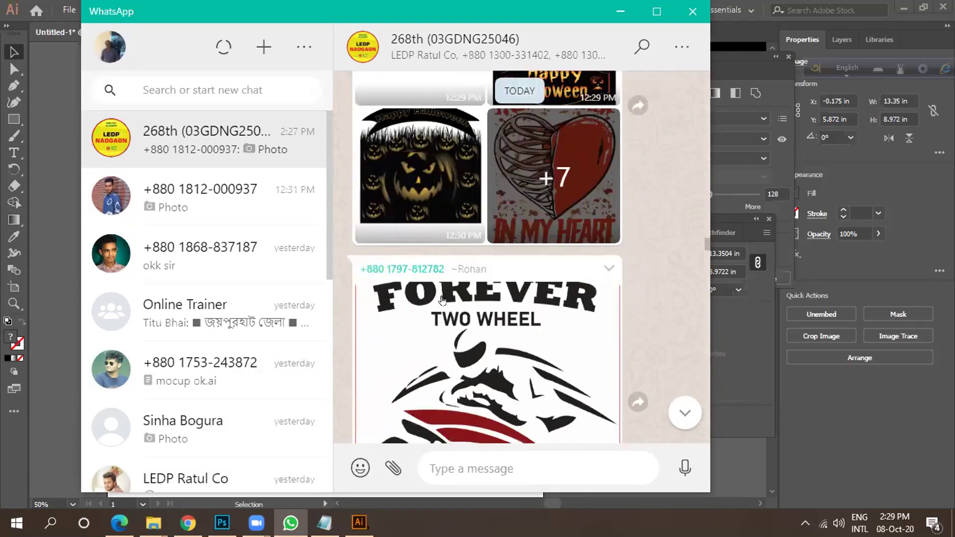
scroll(442, 299, "up", 5)
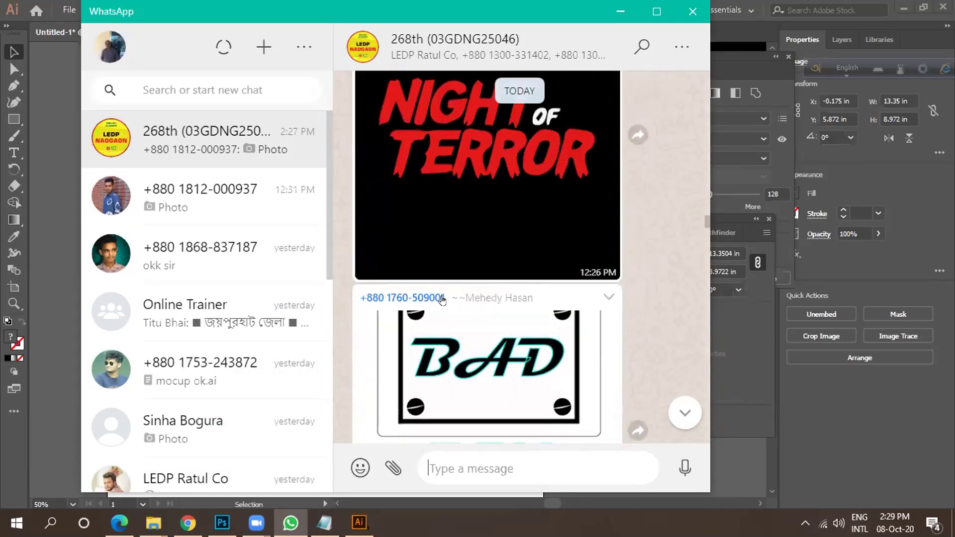
scroll(441, 300, "up", 10)
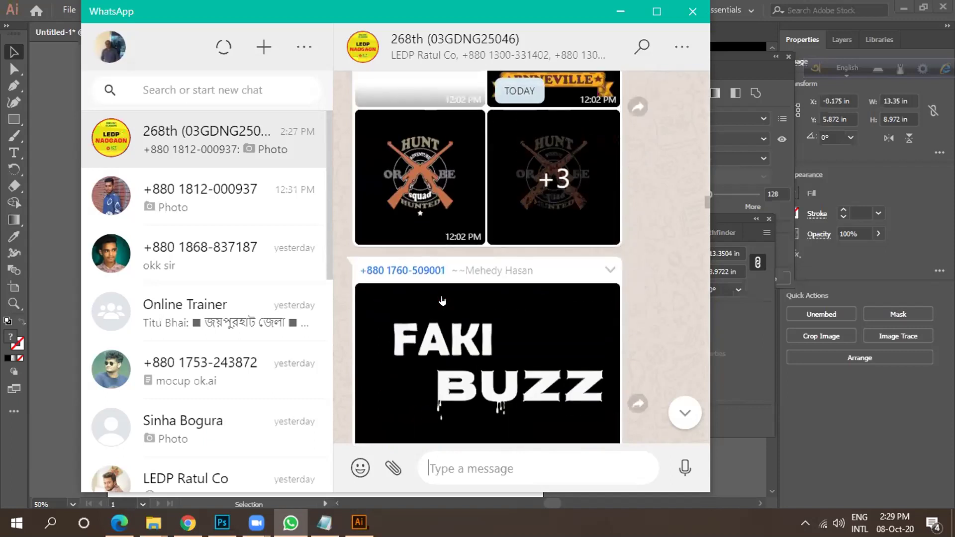
scroll(442, 300, "up", 5)
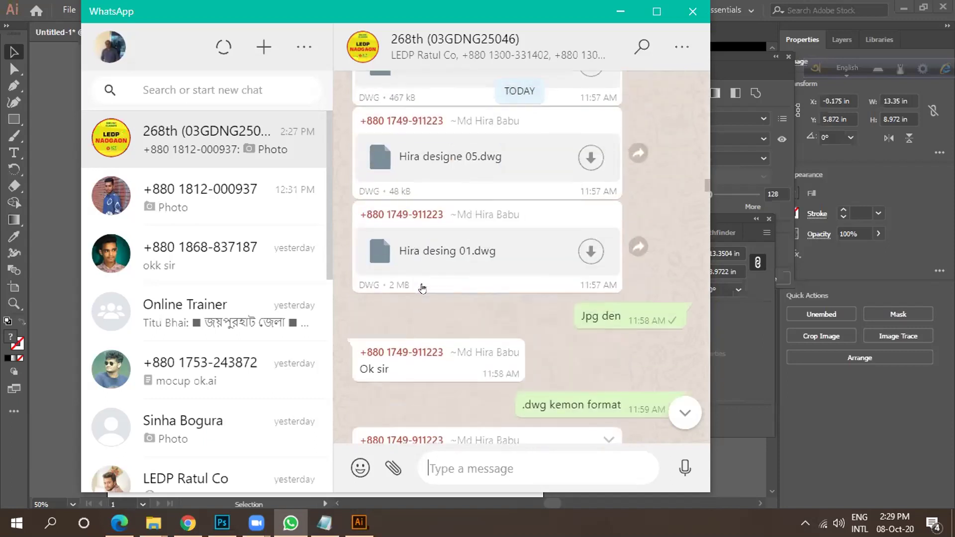
scroll(428, 293, "down", 12)
scroll(422, 290, "down", 10)
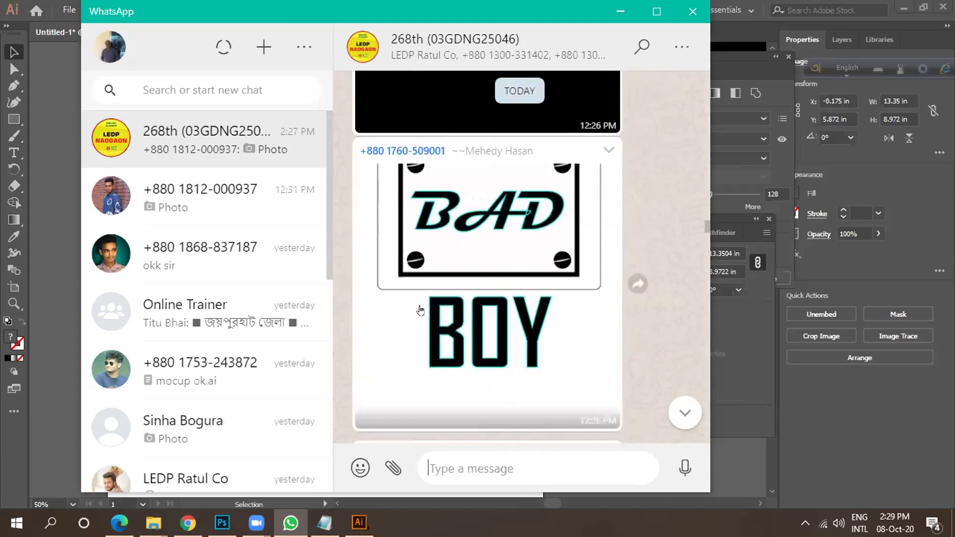
Search the 268th group chat's messages for a student's name, and close the message search.
left_click(642, 48)
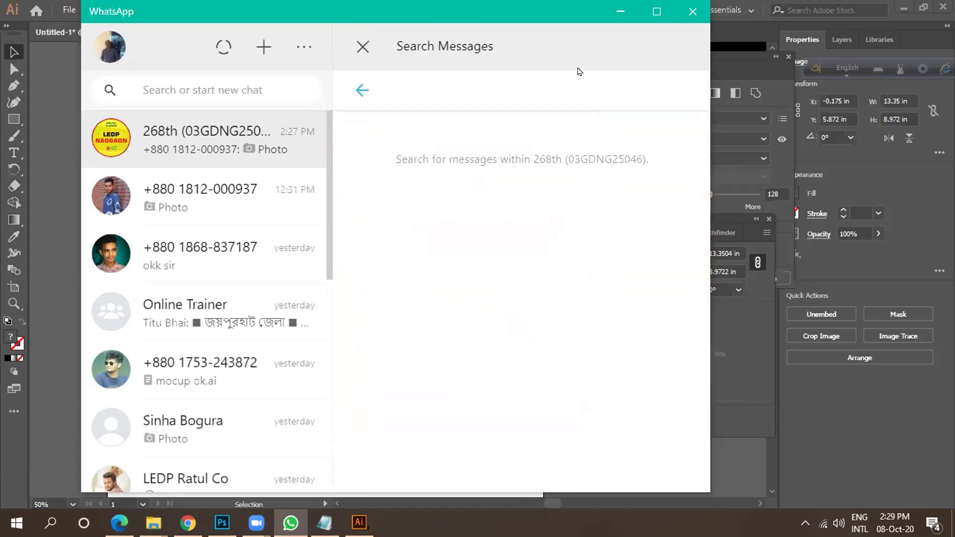
type("nishu")
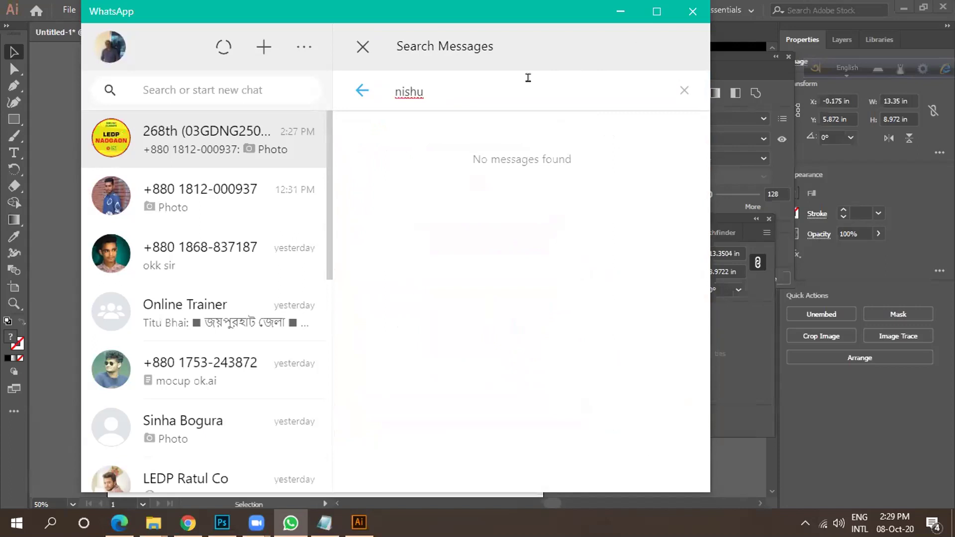
left_click(362, 90)
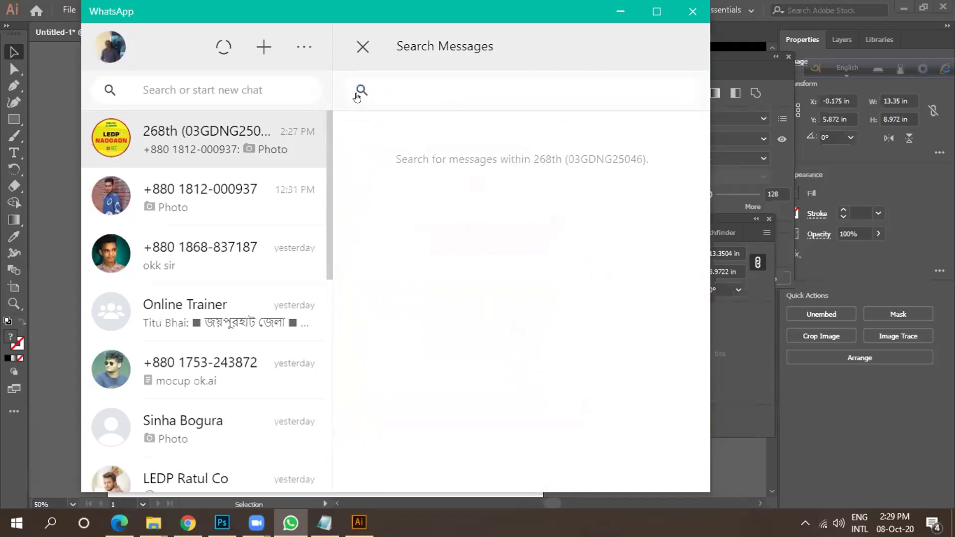
left_click(363, 46)
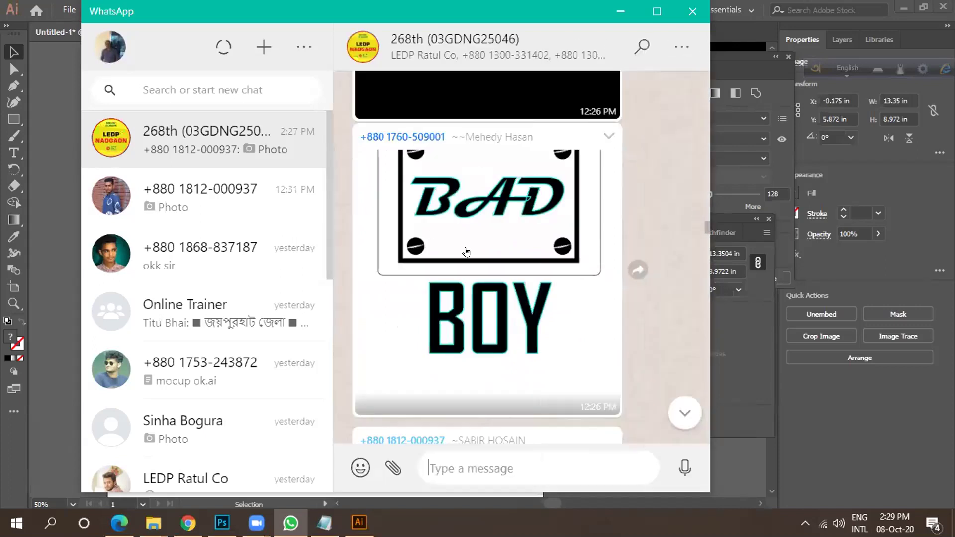
Look back through the group chat's earlier designs and open the black "One Women Mom" T-shirt mockup at full size.
scroll(510, 286, "up", 5)
scroll(509, 286, "up", 10)
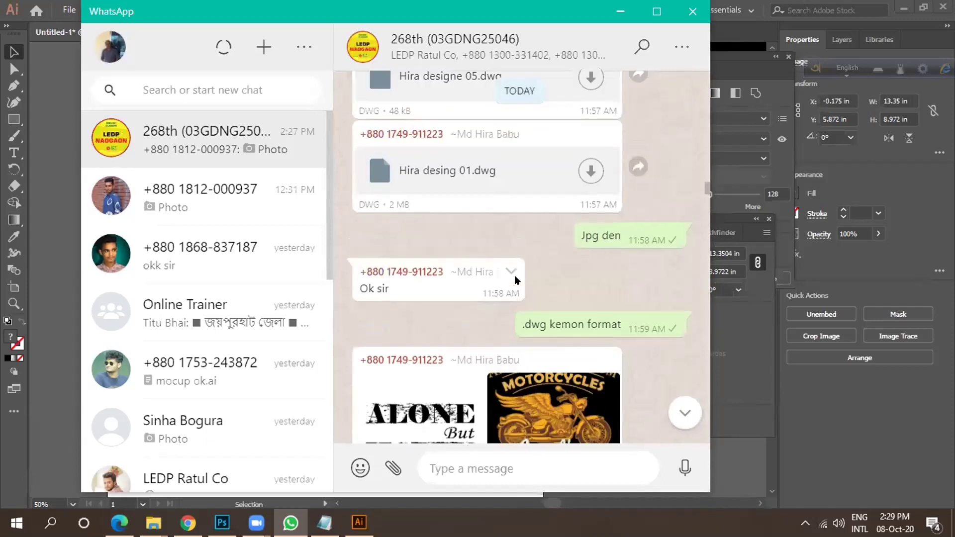
scroll(516, 279, "up", 10)
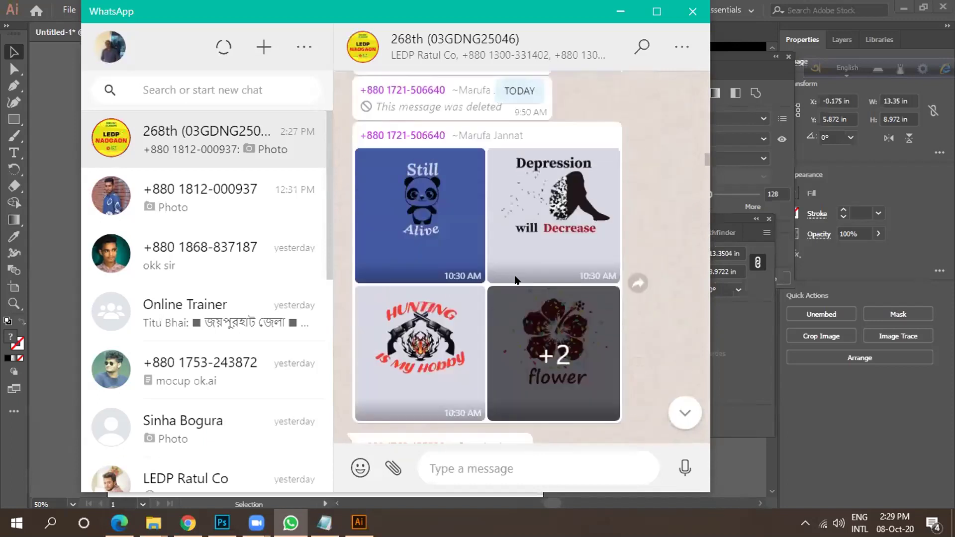
scroll(512, 275, "up", 8)
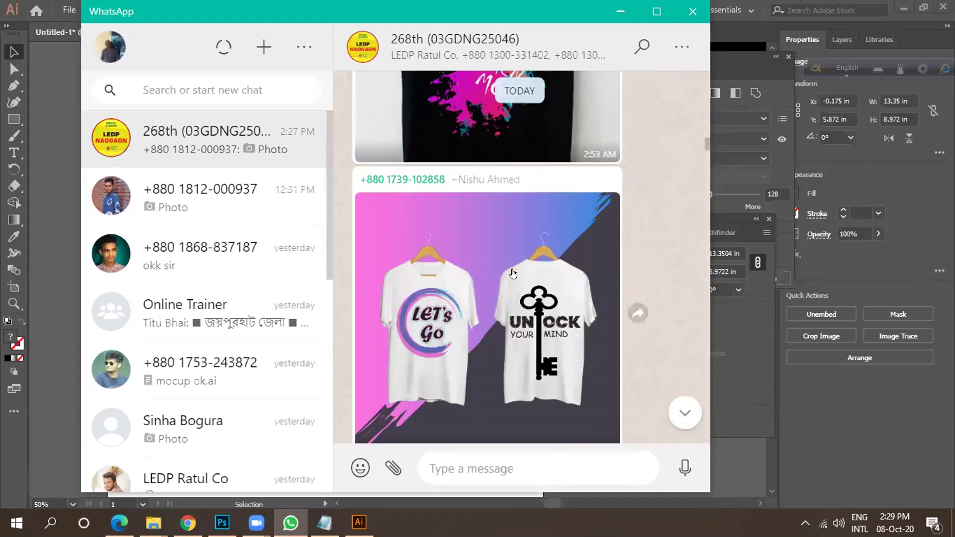
scroll(468, 276, "up", 3)
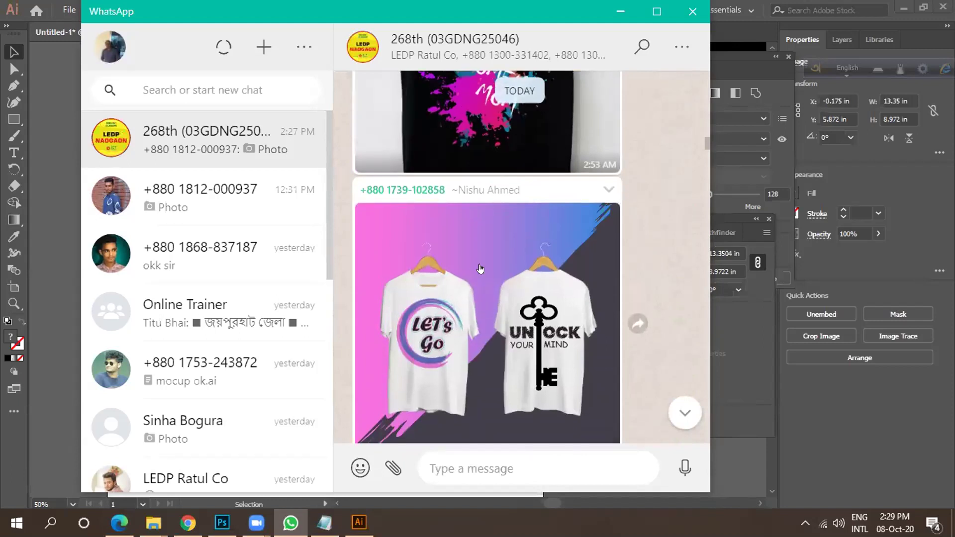
scroll(469, 266, "up", 5)
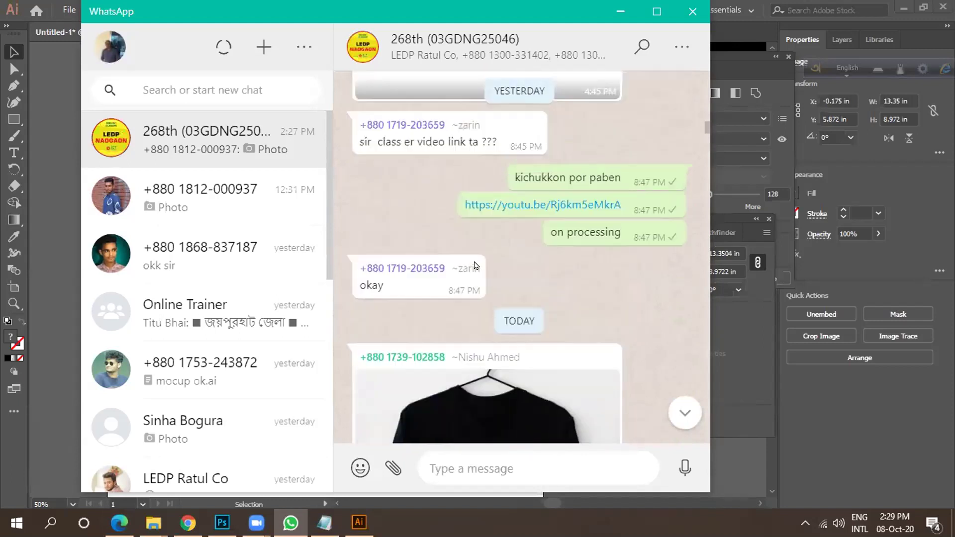
scroll(477, 321, "down", 3)
left_click(477, 322)
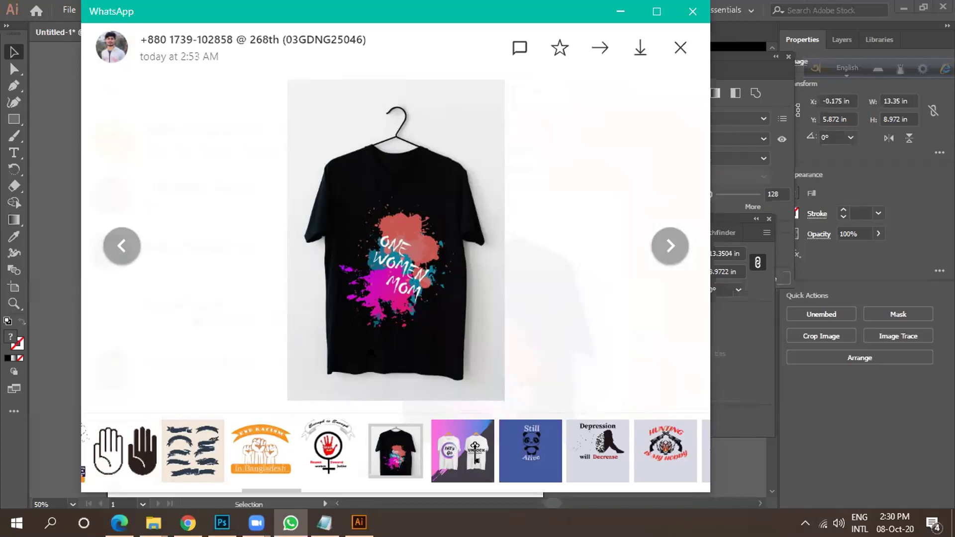
Switch to Illustrator and move the six T-shirt mockup image off the artboard, above the black rectangle beside it.
left_click(359, 522)
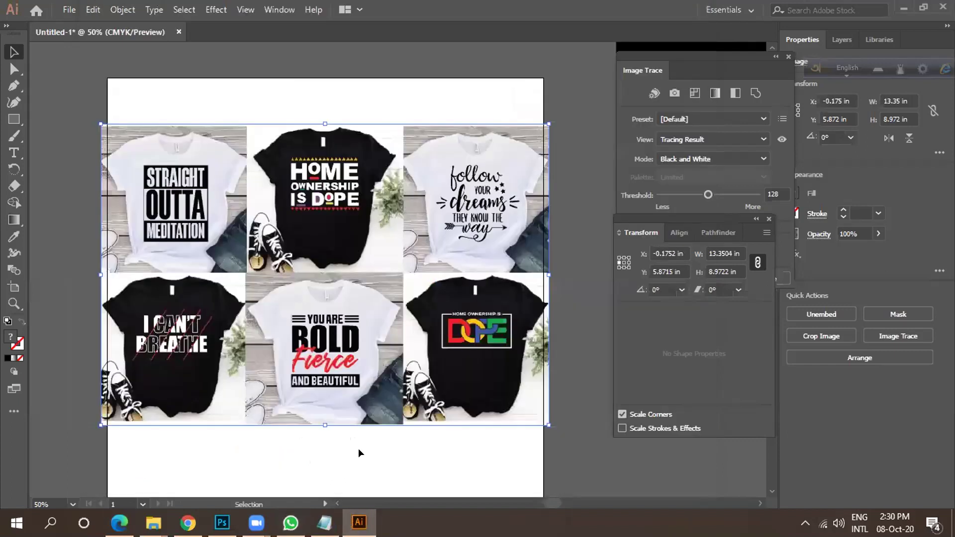
scroll(411, 391, "down", 2)
left_click_drag(409, 278, 544, 27)
scroll(415, 162, "down", 2)
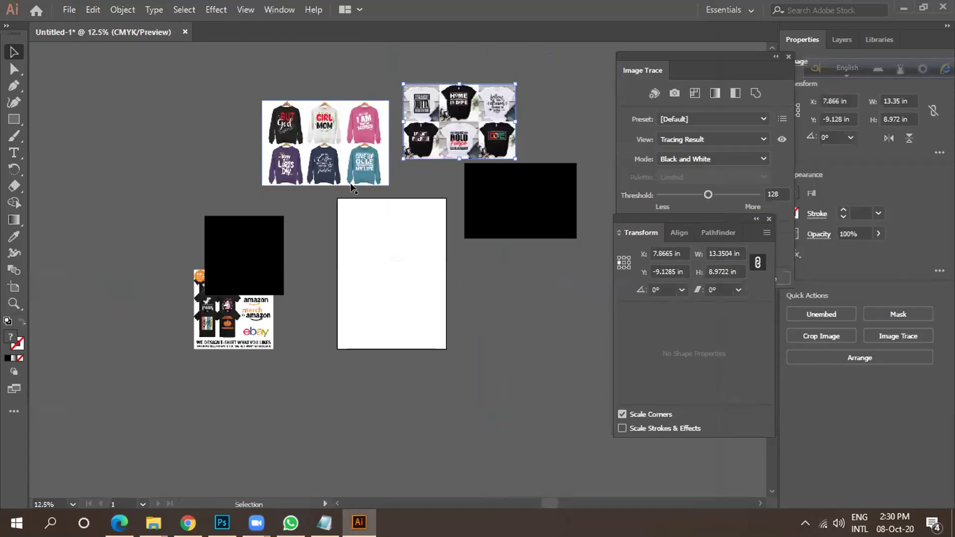
Paint two short diagonal strokes on the artboard's upper half with the Paintbrush tool and the 5 pt. Round brush.
left_click(14, 136)
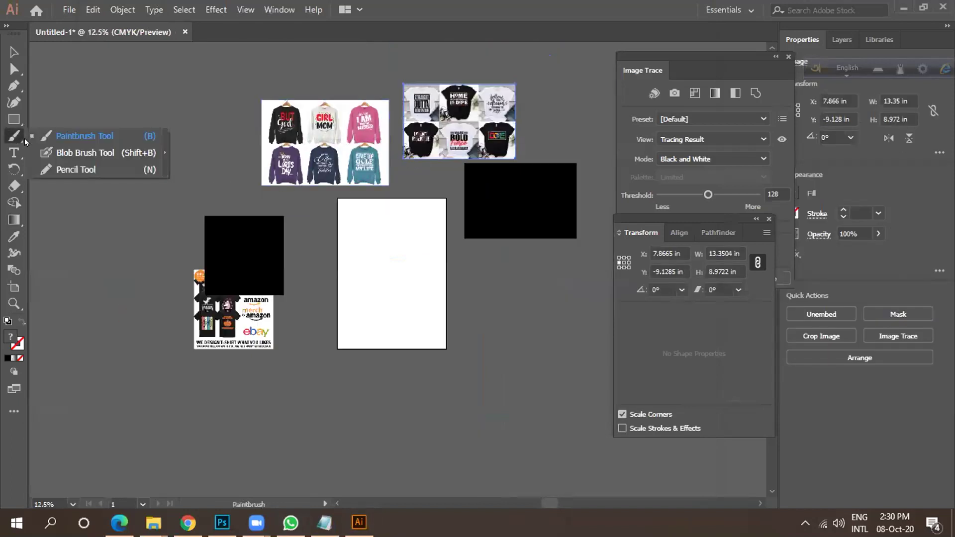
left_click(97, 140)
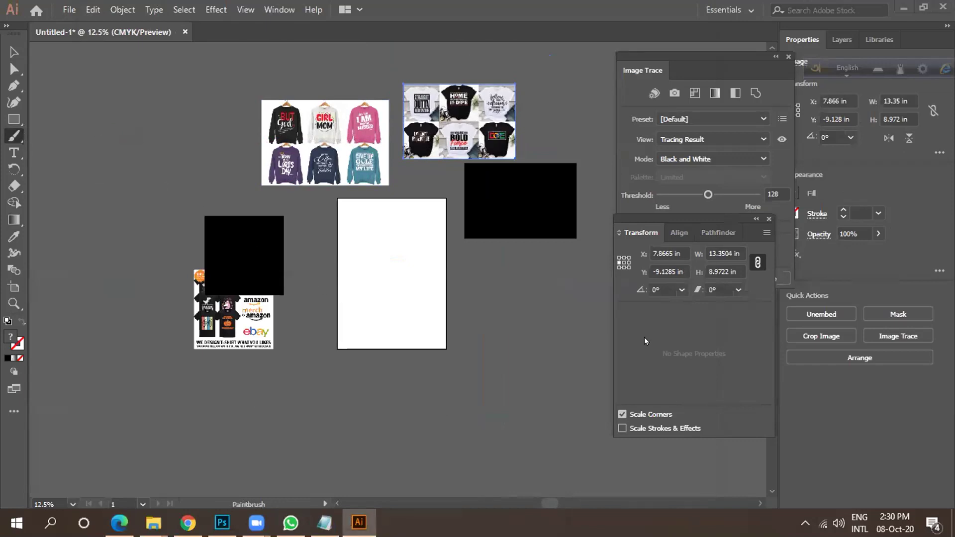
scroll(384, 253, "up", 4)
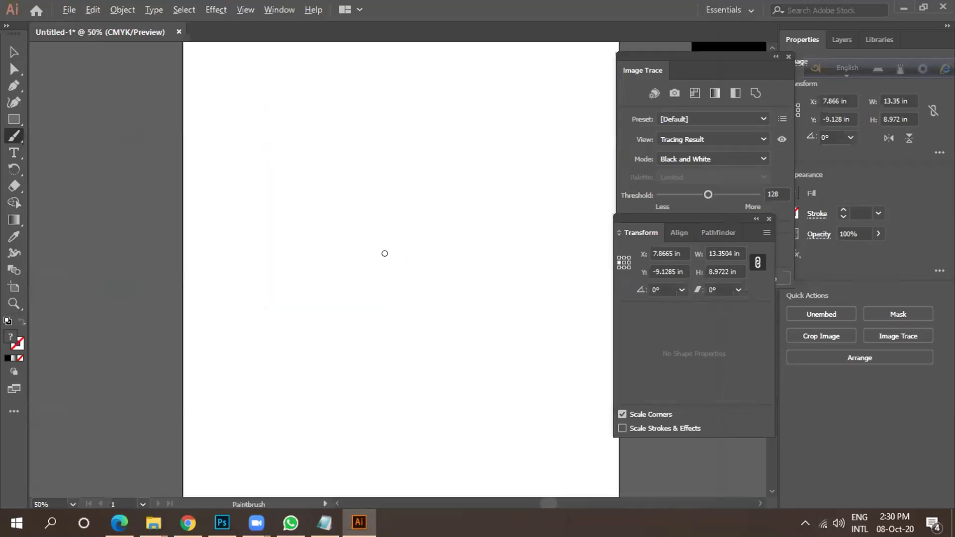
left_click_drag(356, 267, 465, 198)
left_click_drag(300, 233, 386, 149)
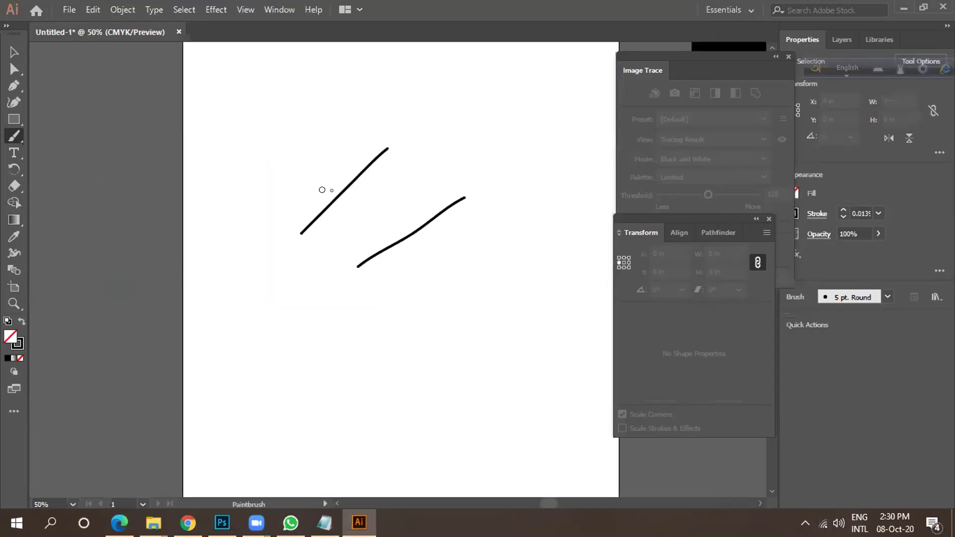
scroll(325, 193, "down", 2)
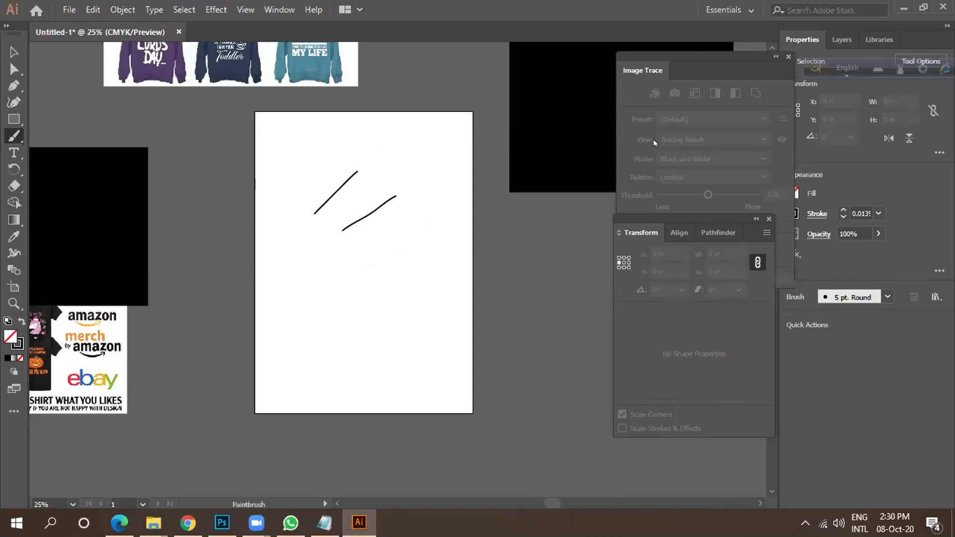
Show the Brushes panel beside the artboard, lengthen it, and try several brushes, ending with 15 pt. Round.
left_click(271, 10)
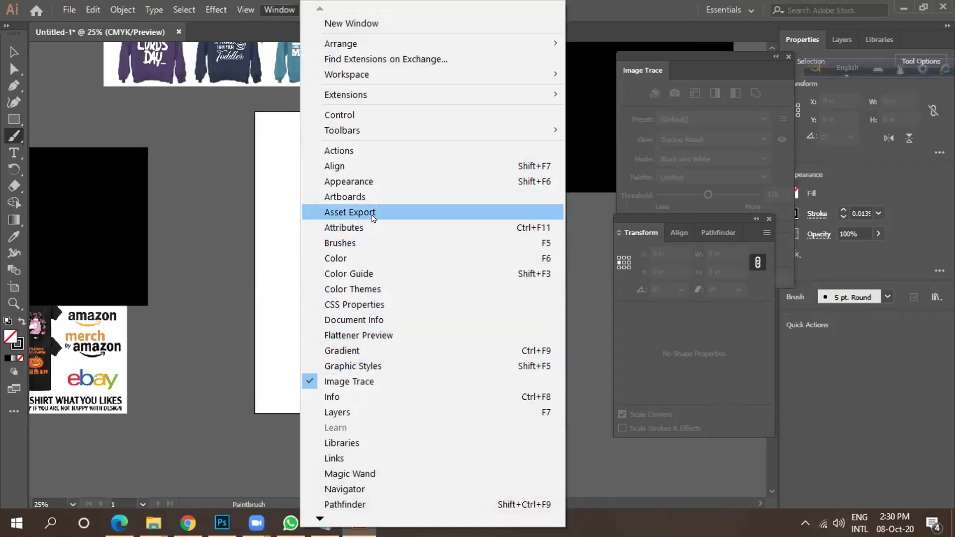
left_click(364, 243)
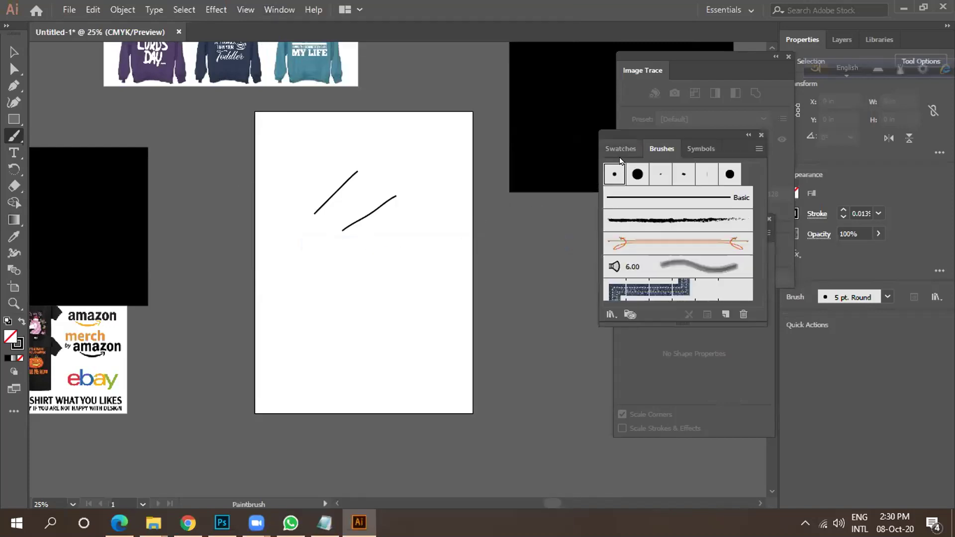
left_click_drag(646, 136, 566, 121)
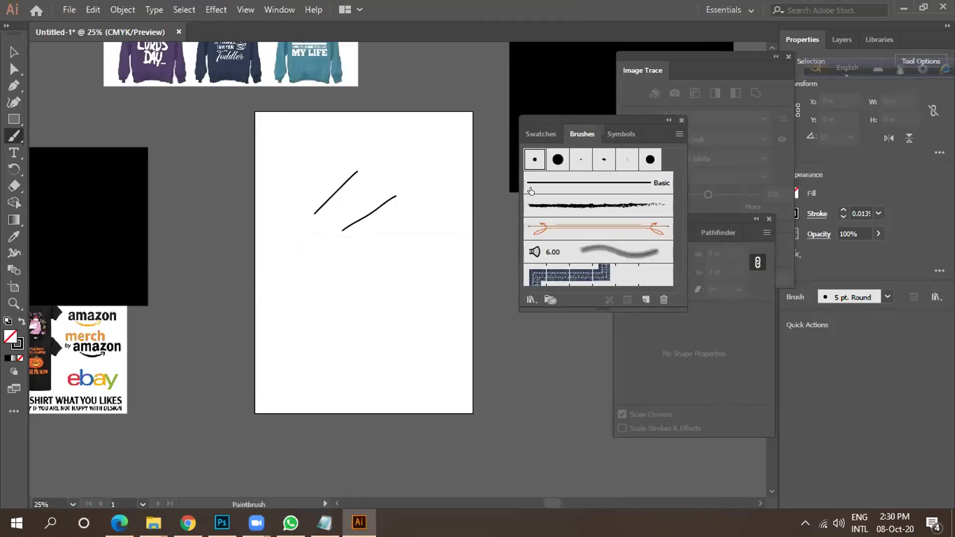
left_click(598, 162)
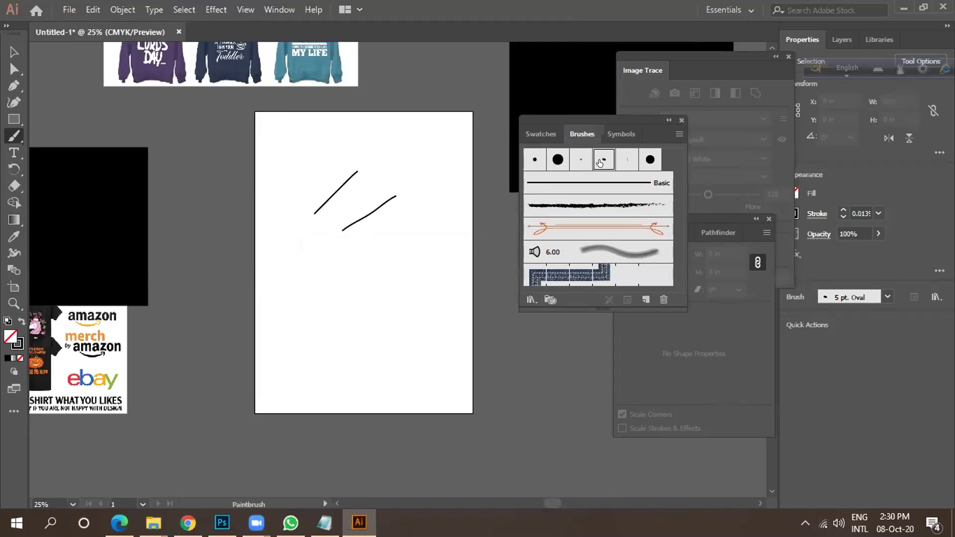
left_click(592, 204)
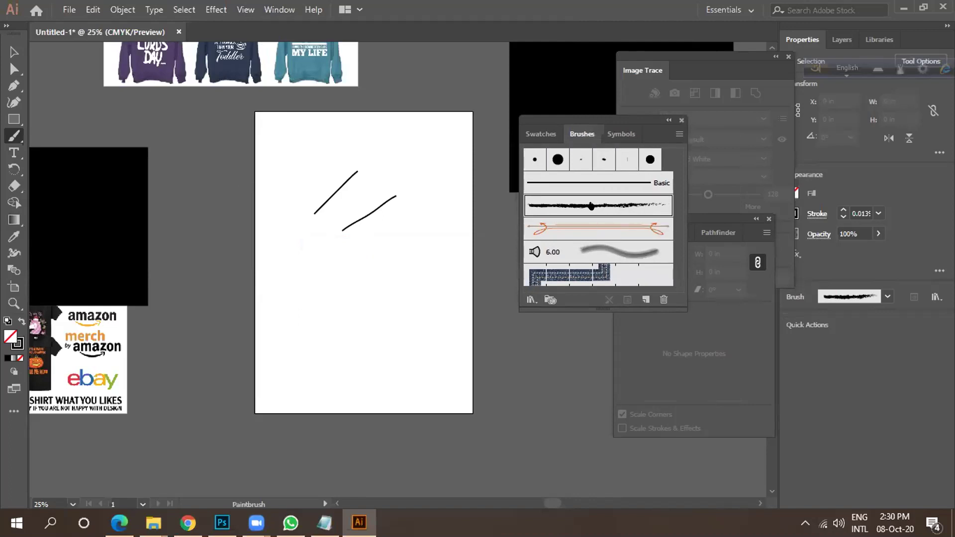
left_click(649, 160)
mouse_move(577, 302)
left_mouse_down()
mouse_move(567, 420)
mouse_move(555, 439)
left_mouse_up()
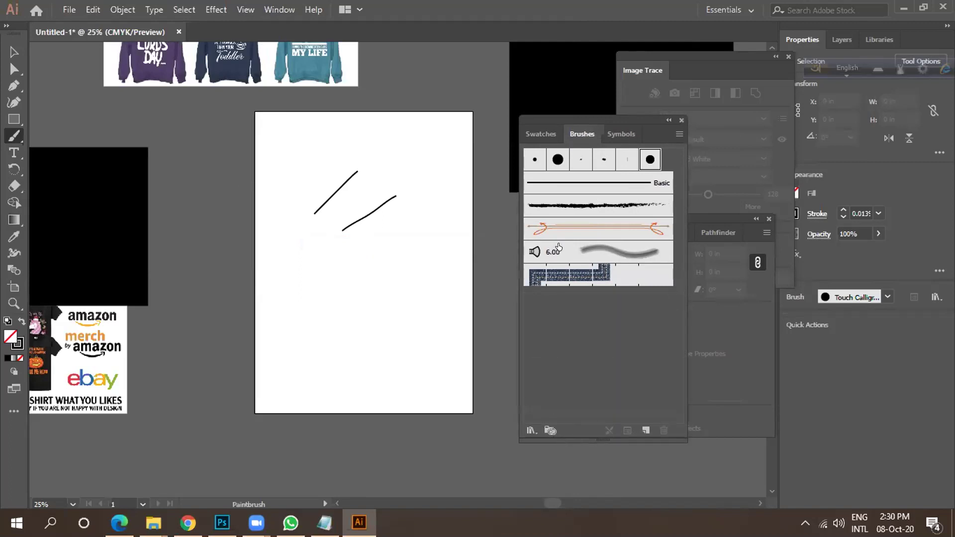
left_click(599, 160)
left_click(586, 160)
left_click(555, 160)
Shift the Brushes panel slightly, view the Borders_Dashed brush library at an enlarged size, and close it.
left_click(531, 430)
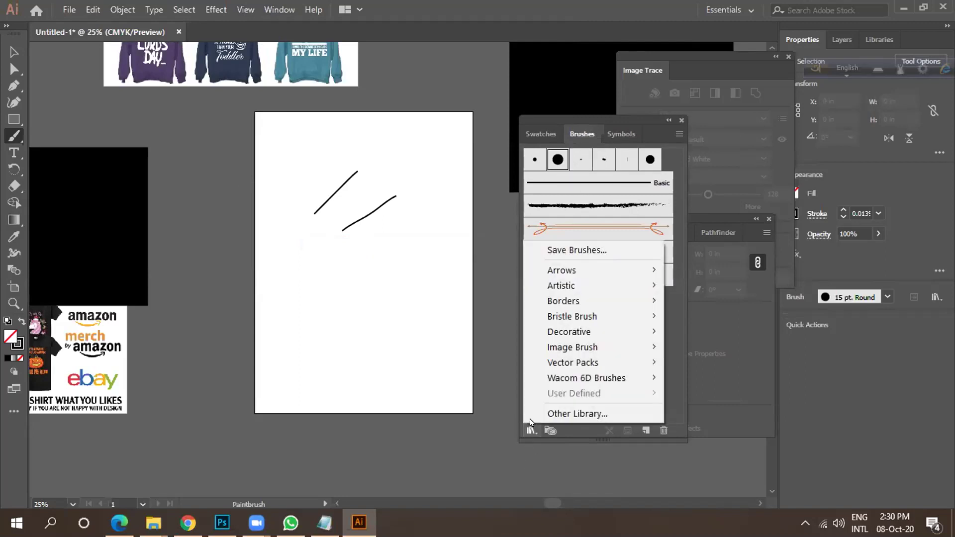
left_click_drag(565, 123, 585, 118)
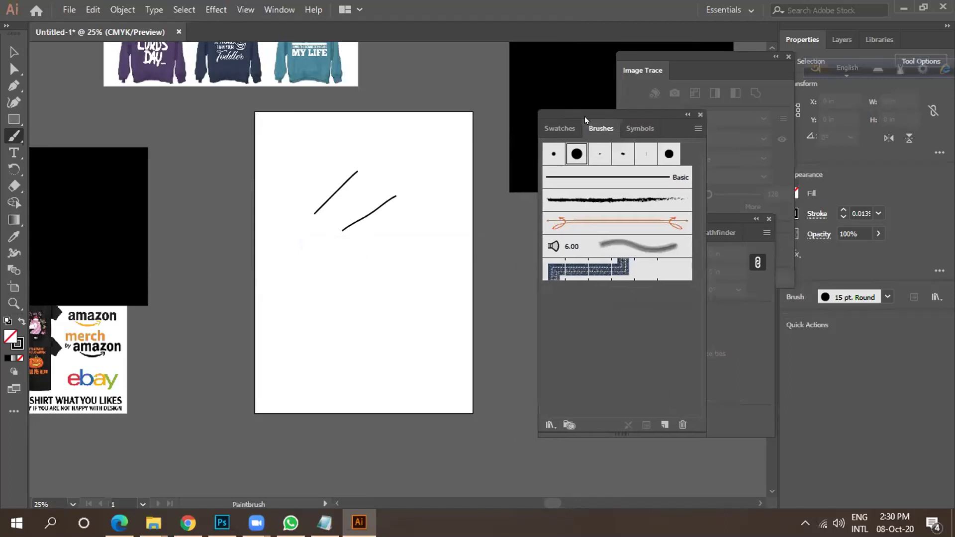
left_click(551, 425)
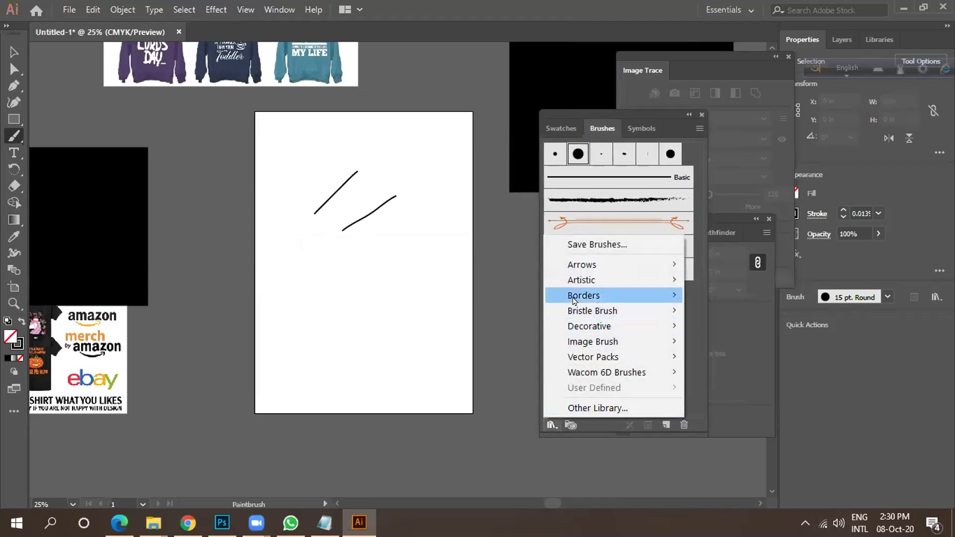
mouse_move(574, 299)
mouse_move(575, 273)
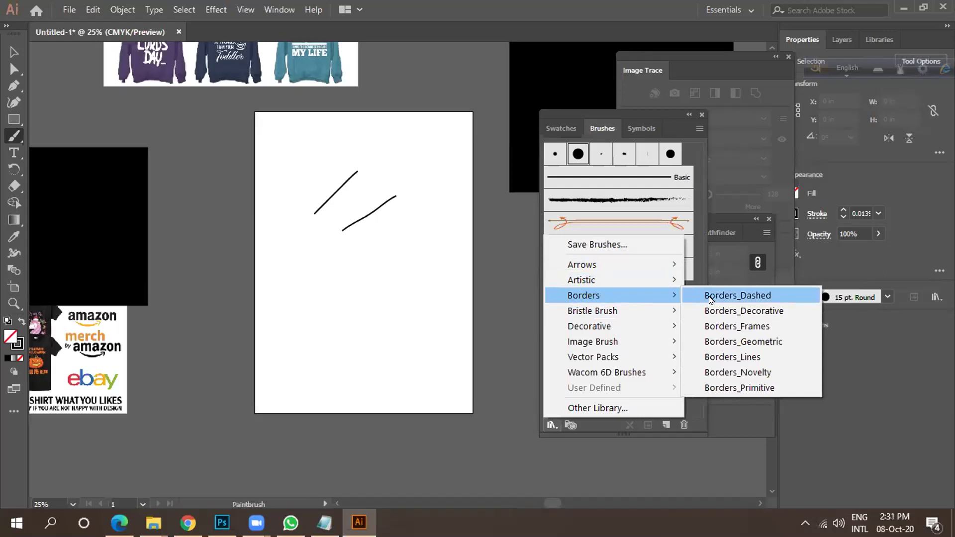
left_click(716, 298)
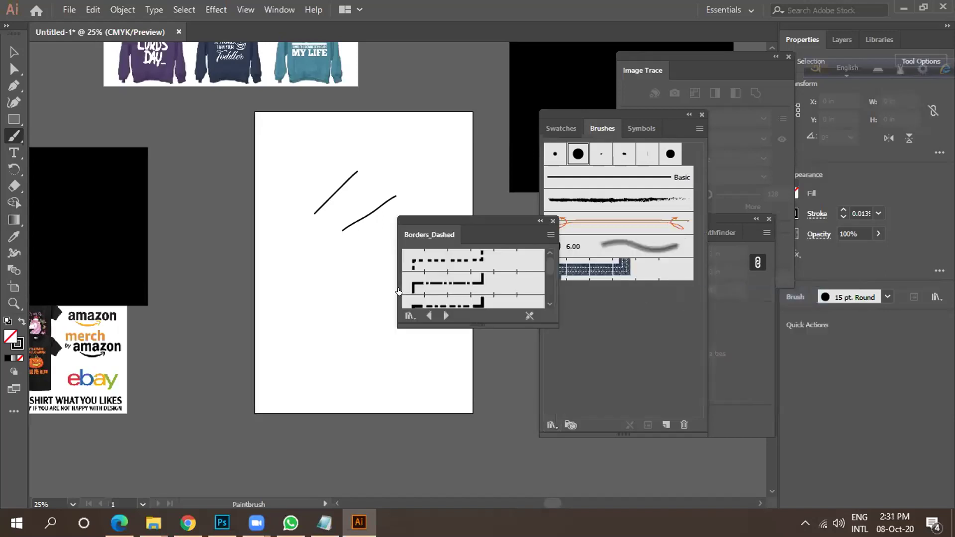
left_click_drag(477, 342, 451, 420)
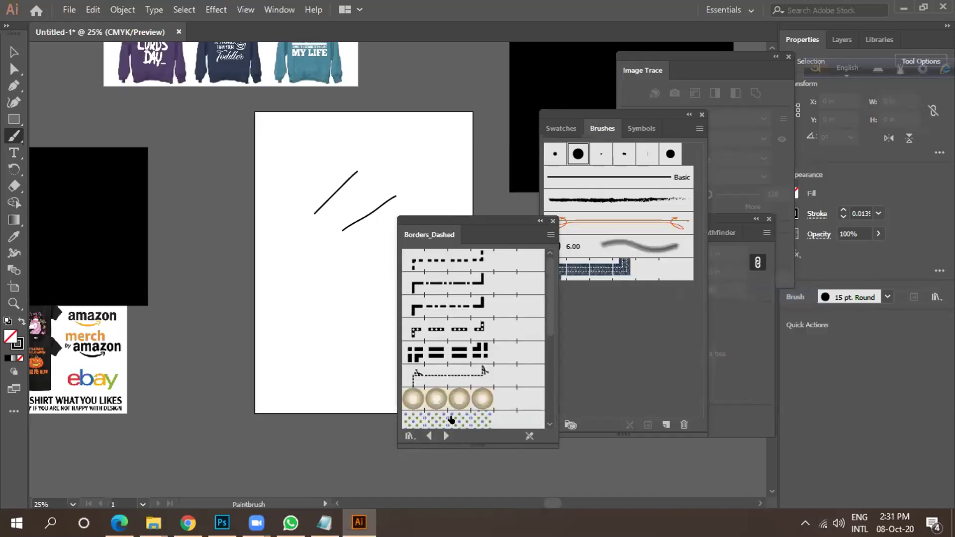
left_click(552, 222)
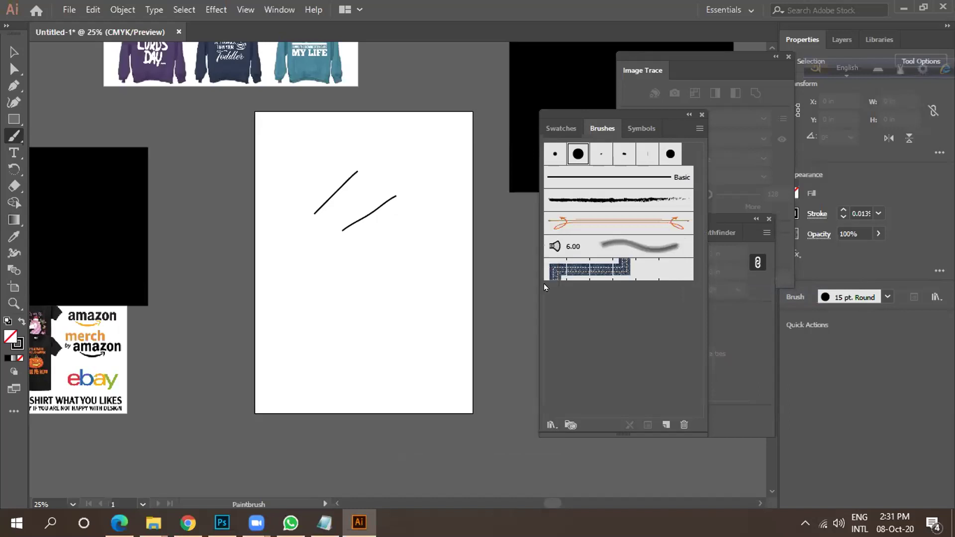
View the Image Brush Library and close it.
left_click(551, 425)
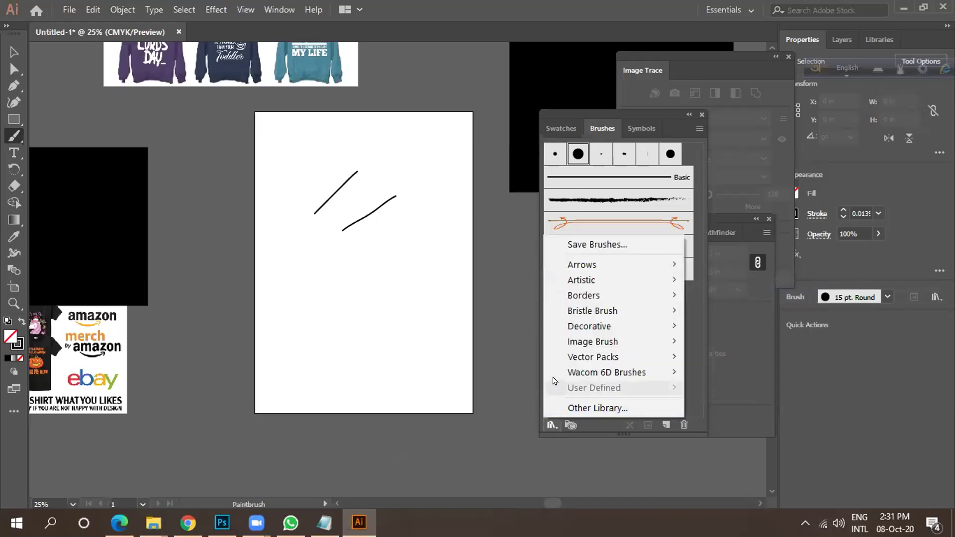
mouse_move(552, 357)
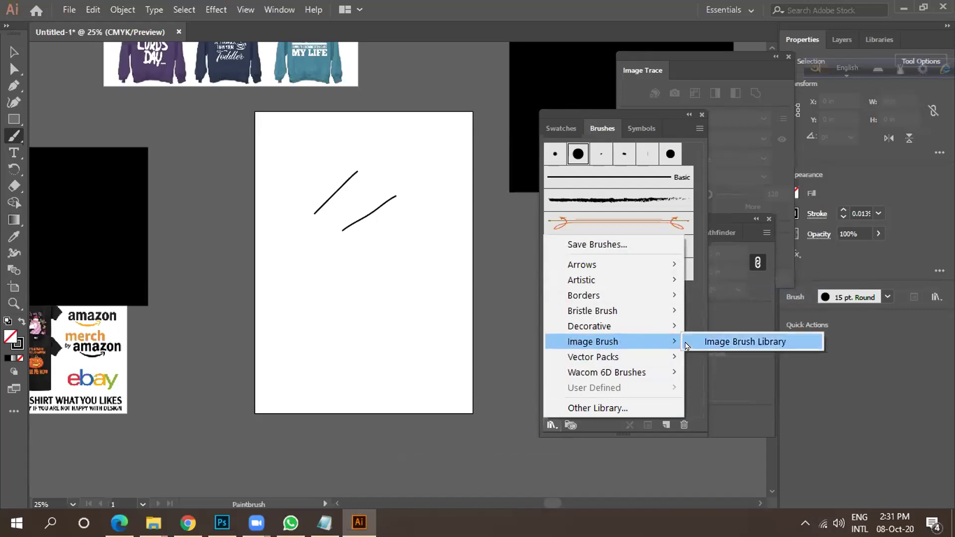
left_click(718, 341)
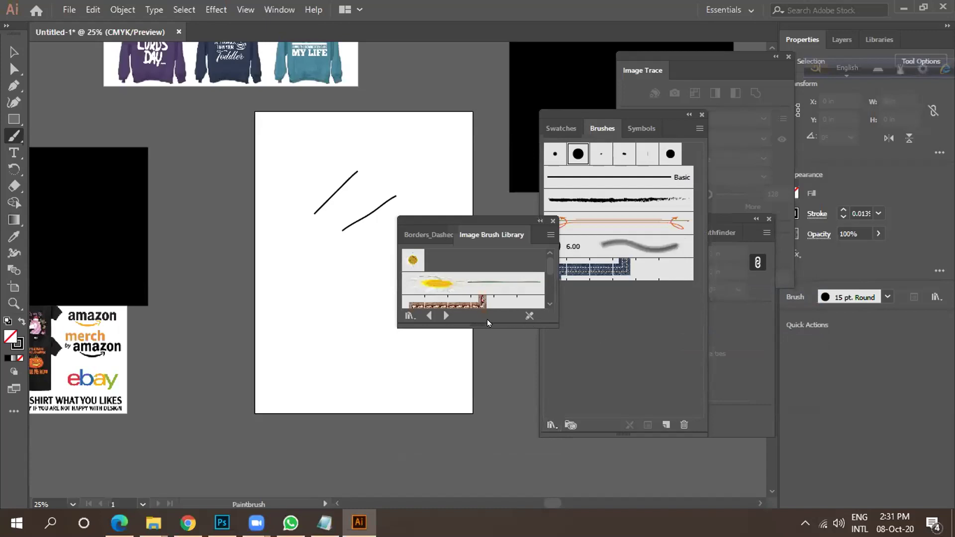
mouse_move(489, 325)
left_mouse_down()
mouse_move(490, 476)
mouse_move(493, 326)
left_mouse_up()
left_click(553, 220)
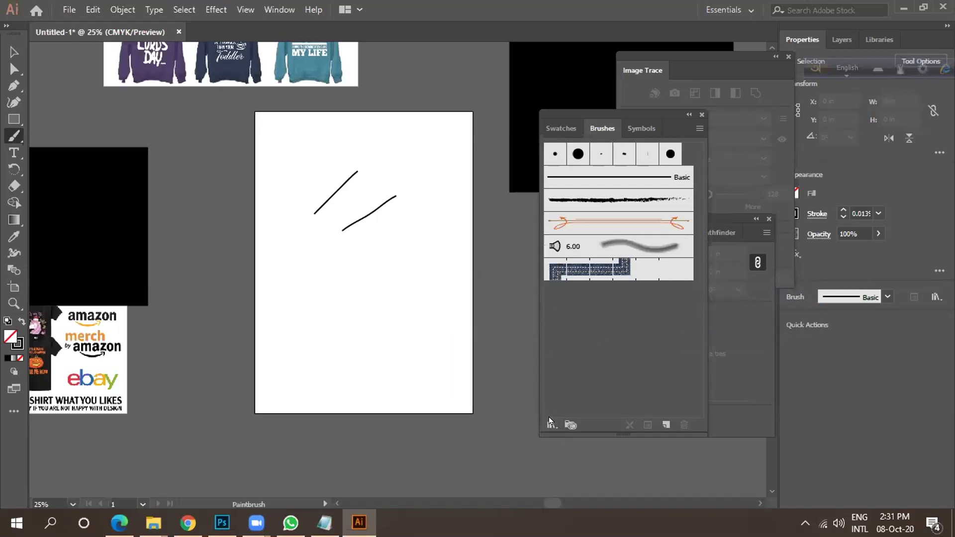
Browse the brush library categories, open the Borders_Geometric library, and lower its window over the artboard.
left_click(551, 424)
mouse_move(570, 354)
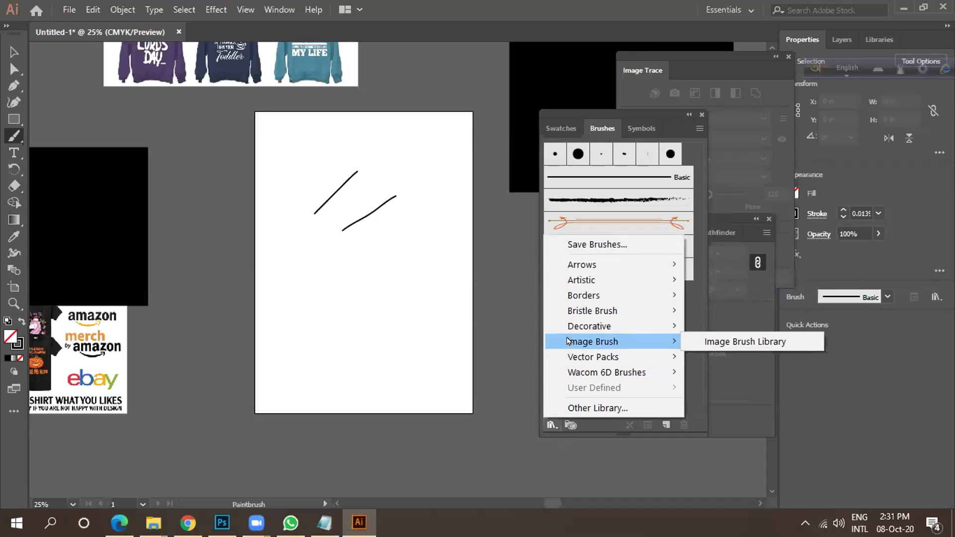
mouse_move(572, 312)
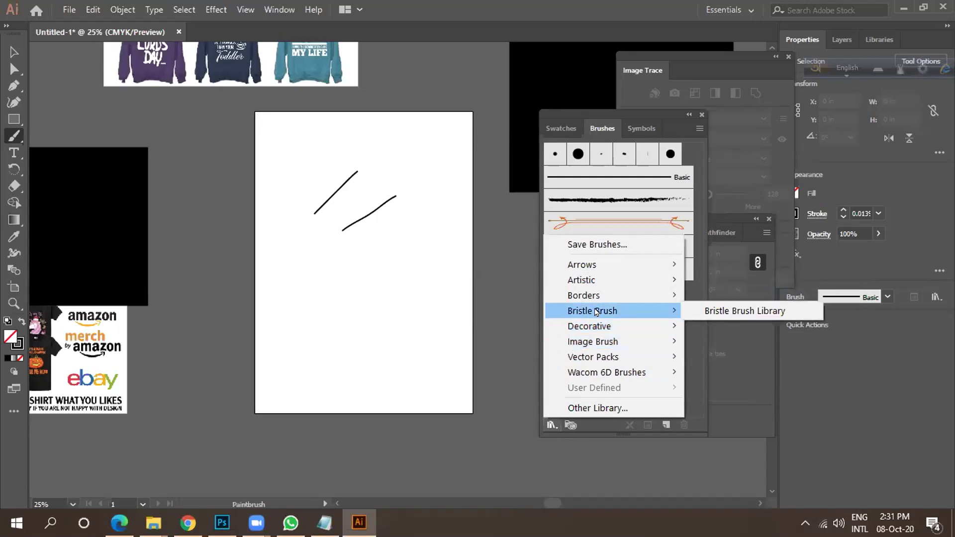
mouse_move(588, 297)
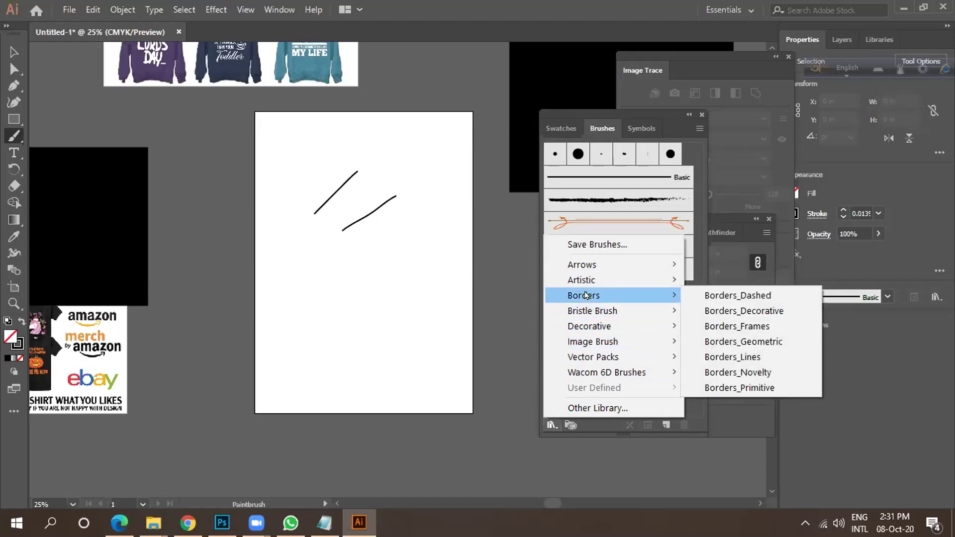
left_click(743, 341)
left_click_drag(497, 336, 482, 385)
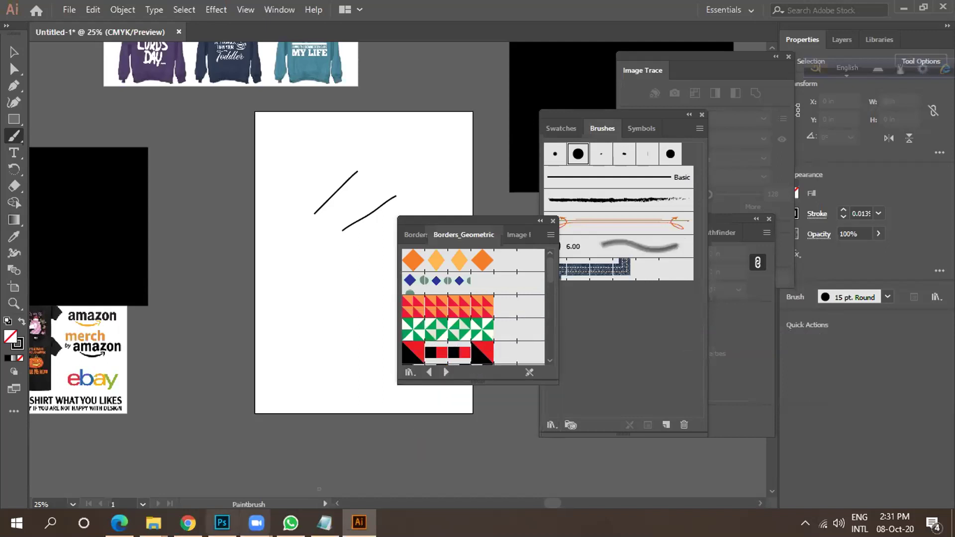
Switch to Photoshop and create a new 2382 x 2382 pixel RGB document at 300 pixels/inch with a white background.
left_click(222, 522)
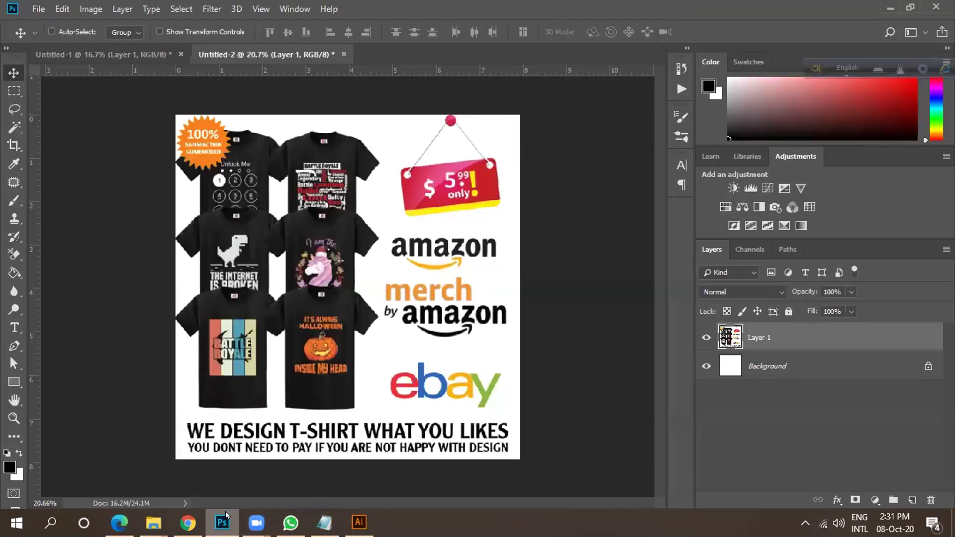
left_click(38, 8)
left_click(52, 25)
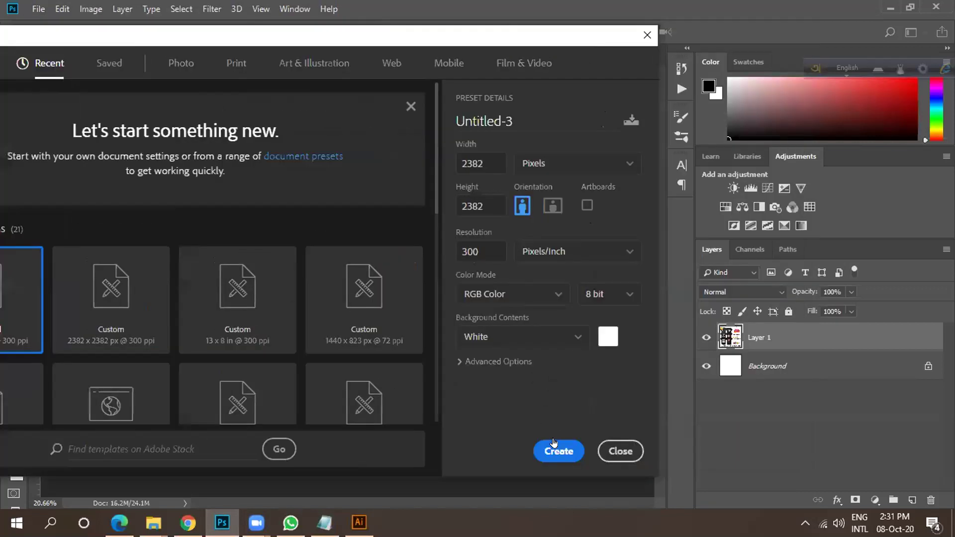
left_click(554, 442)
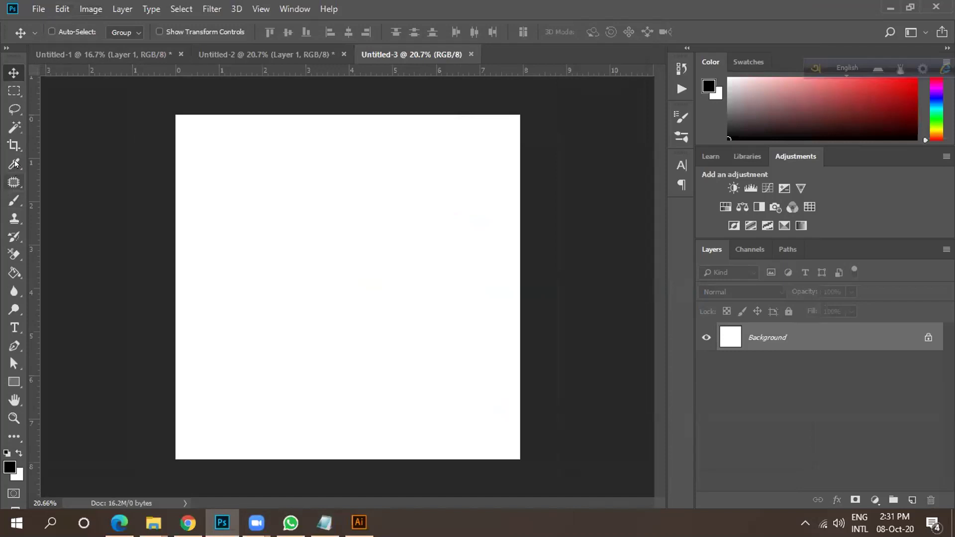
Show the Brush Settings for the Brush tool and try several brush tips, ending with the textured 174 px tip.
left_click(15, 199)
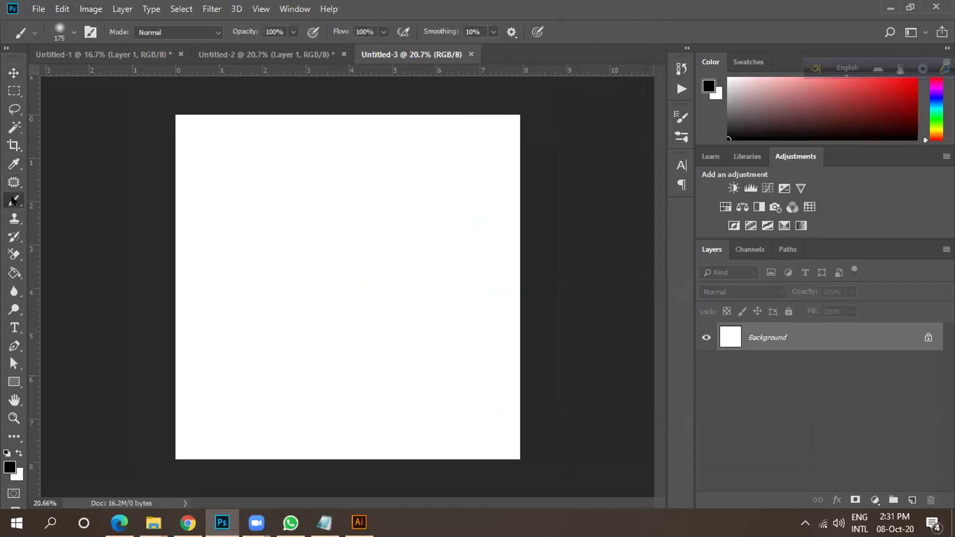
left_click(86, 31)
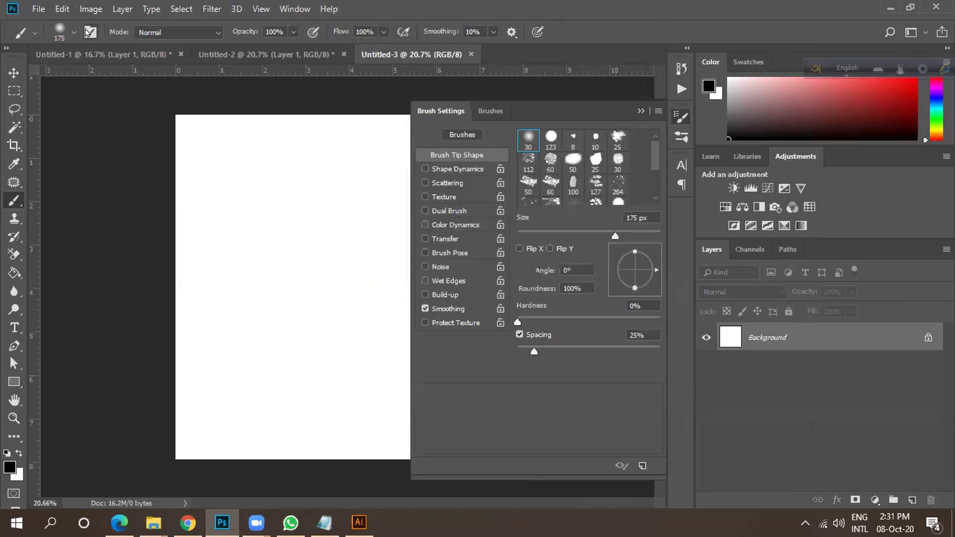
left_click(549, 160)
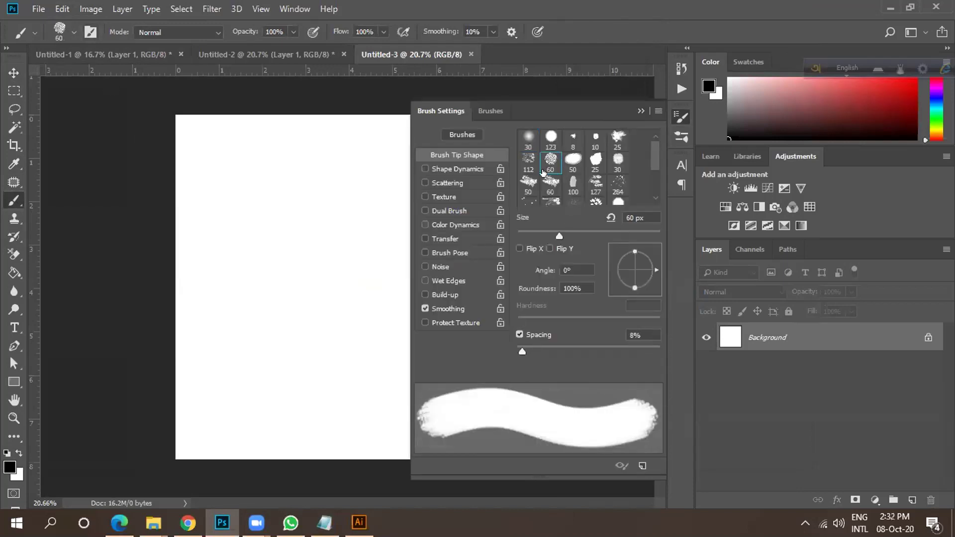
left_click(613, 143)
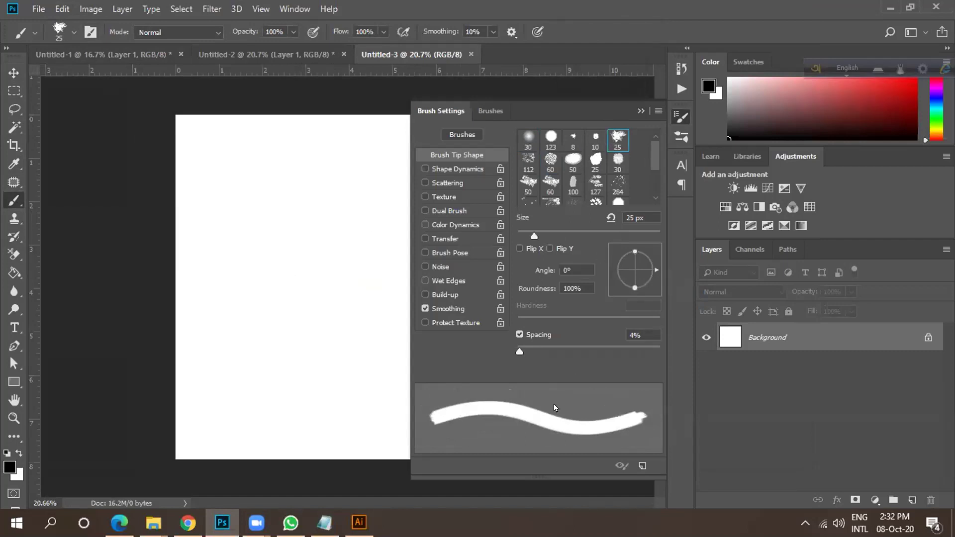
left_click_drag(538, 239, 552, 239)
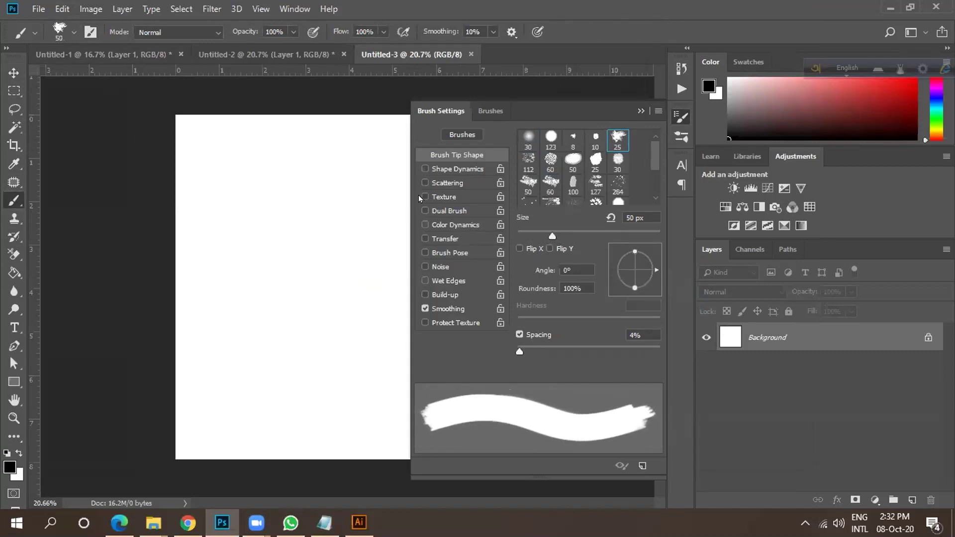
left_click(570, 201)
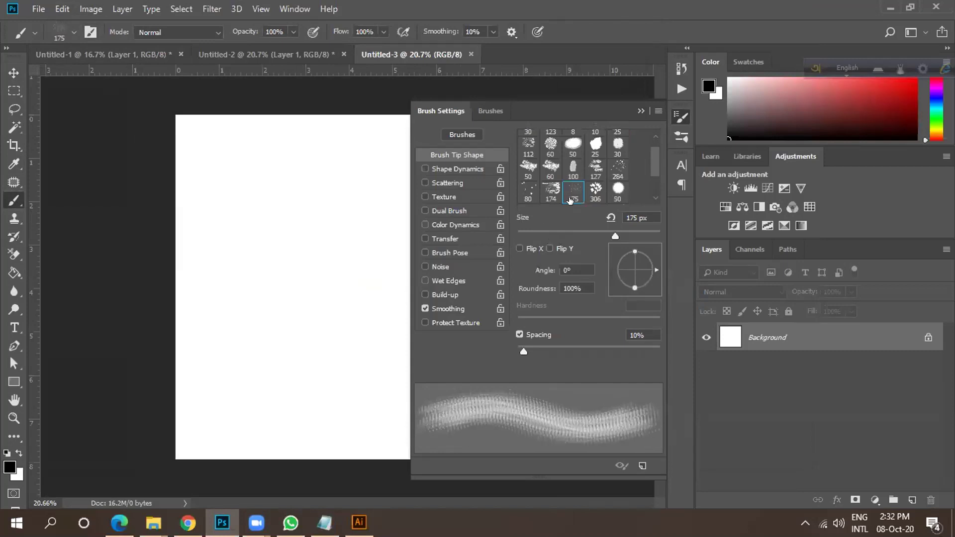
left_click(547, 197)
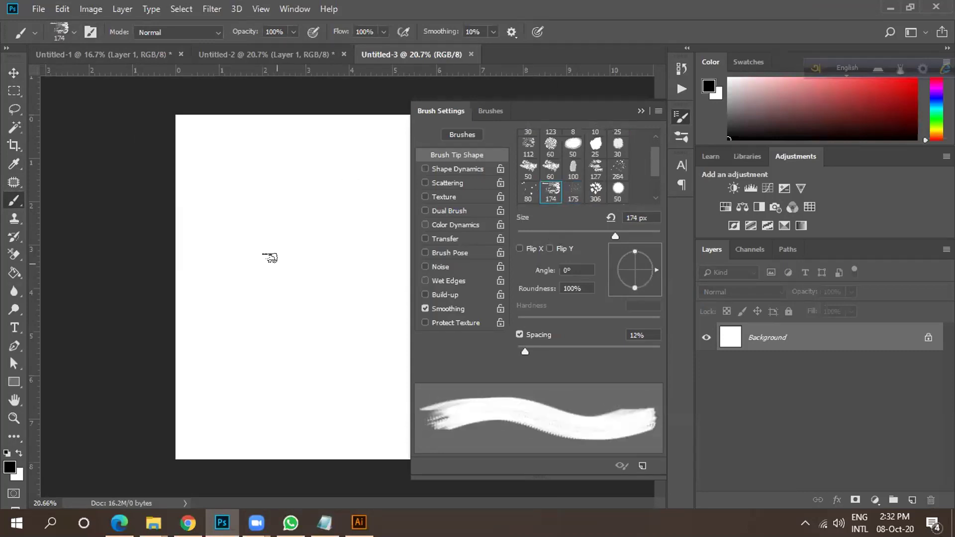
Set the brush size to 401 px and paint thick overlapping black strokes on the canvas's upper left area.
left_click(61, 38)
left_click_drag(139, 78, 154, 78)
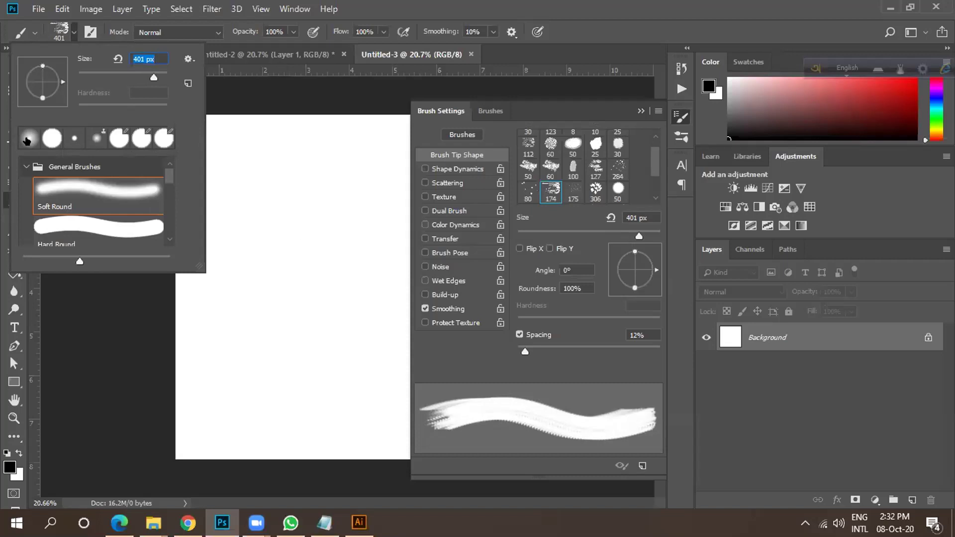
left_click(281, 217)
mouse_move(281, 216)
left_mouse_down()
mouse_move(266, 256)
mouse_move(293, 243)
mouse_move(241, 259)
left_mouse_up()
key("ctrl+plus")
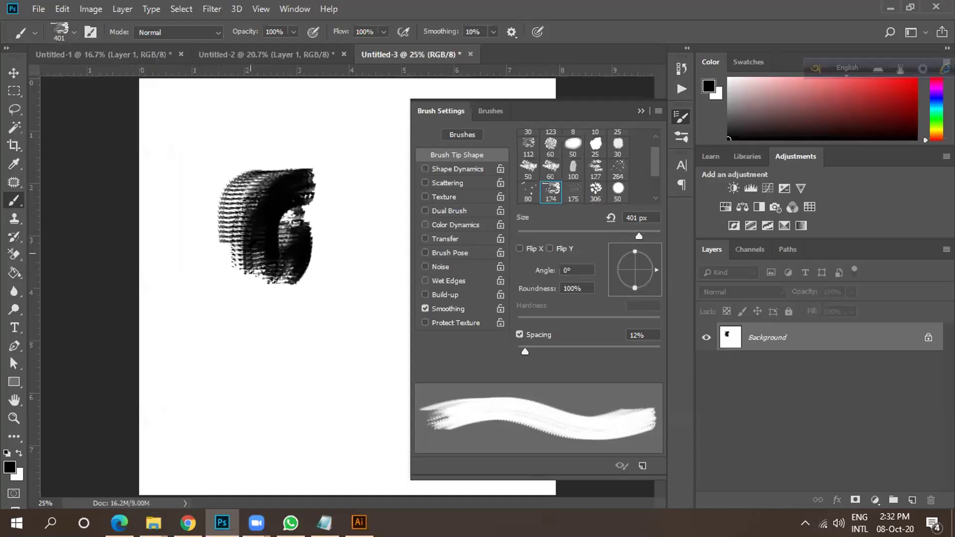
mouse_move(298, 189)
left_mouse_down()
mouse_move(338, 234)
mouse_move(224, 284)
mouse_move(234, 296)
mouse_move(338, 293)
left_mouse_up()
mouse_move(214, 239)
left_mouse_down()
mouse_move(264, 254)
mouse_move(318, 189)
mouse_move(318, 264)
mouse_move(289, 284)
left_mouse_up()
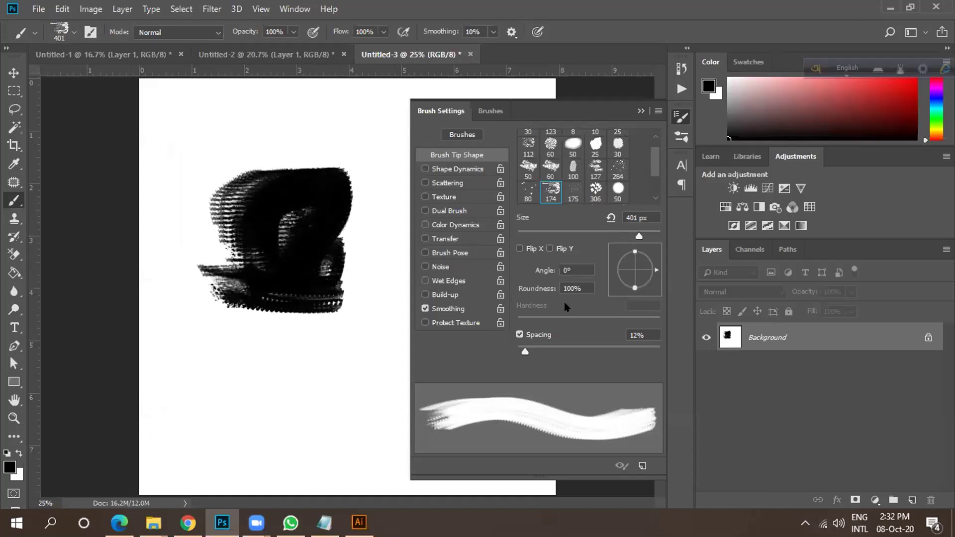
Choose the 306 px leaf brush tip and paint several leafy strokes below the thick black strokes.
left_click(573, 190)
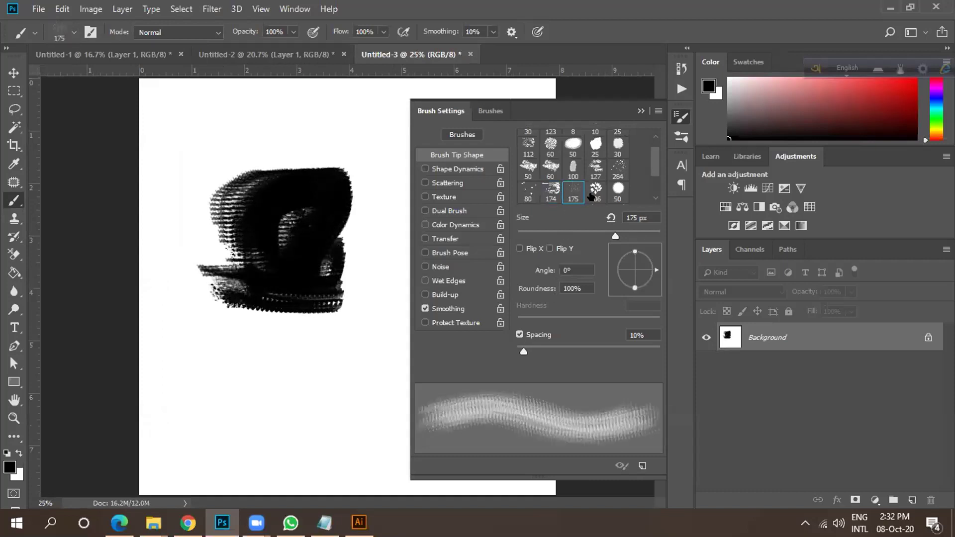
left_click(596, 190)
mouse_move(210, 381)
left_mouse_down()
mouse_move(308, 363)
mouse_move(224, 437)
mouse_move(238, 413)
mouse_move(198, 378)
left_mouse_up()
mouse_move(177, 344)
left_mouse_down()
mouse_move(171, 401)
mouse_move(189, 426)
mouse_move(218, 438)
left_mouse_up()
left_click_drag(261, 331, 286, 324)
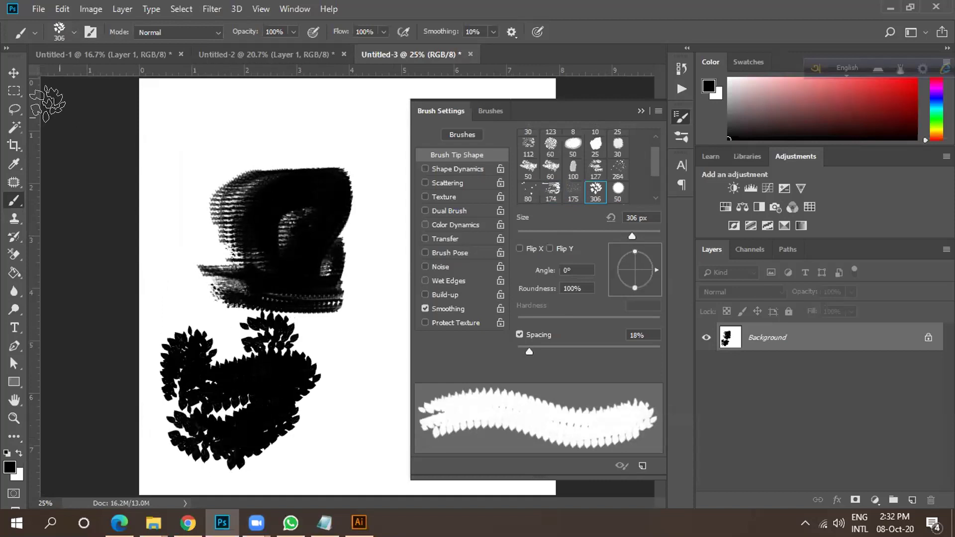
Try to move the painted Background with the Move tool by converting it to a normal layer, and undo the conversion.
left_click(13, 73)
scroll(304, 233, "down", 1)
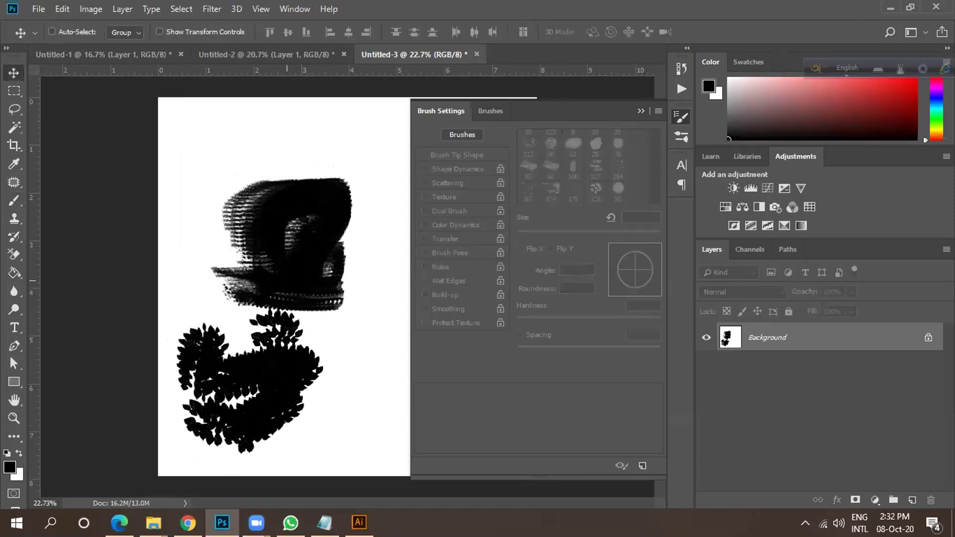
left_click(330, 197)
left_click(469, 235)
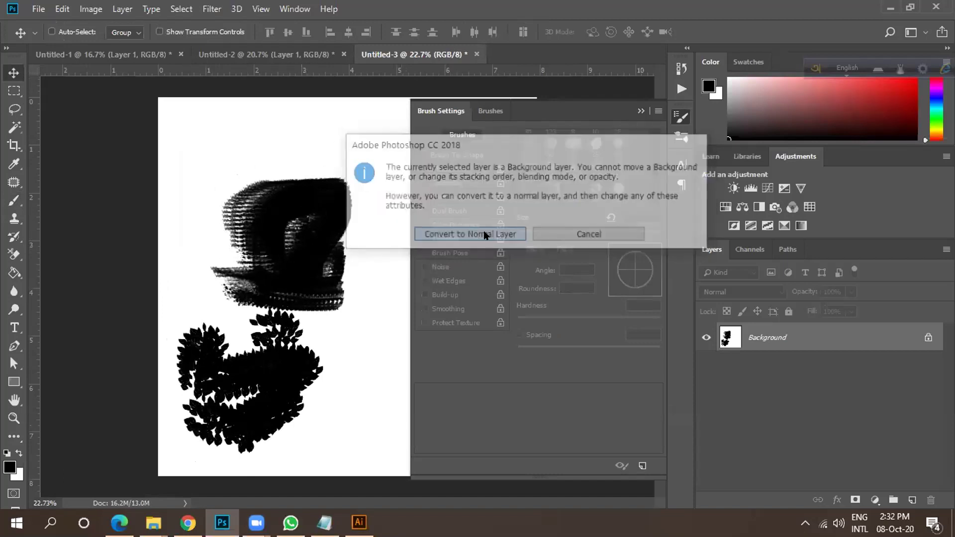
scroll(386, 205, "down", 1)
key("ctrl+z")
key("ctrl+z")
key("ctrl+z")
key("ctrl+shift+z")
key("ctrl+z")
Collapse the Brush Settings and add an empty layer above the Background, briefly hiding the Background to show the transparency.
left_click(640, 111)
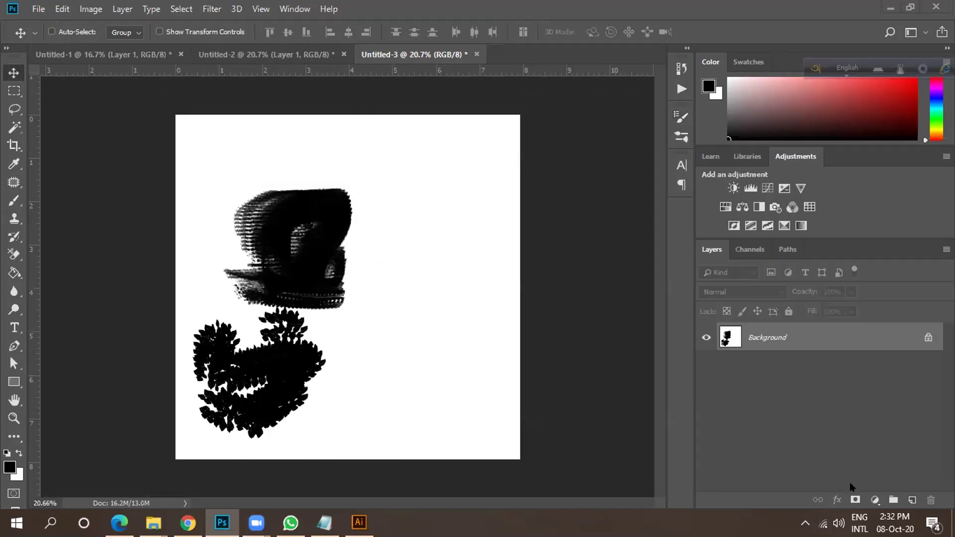
left_click(912, 500)
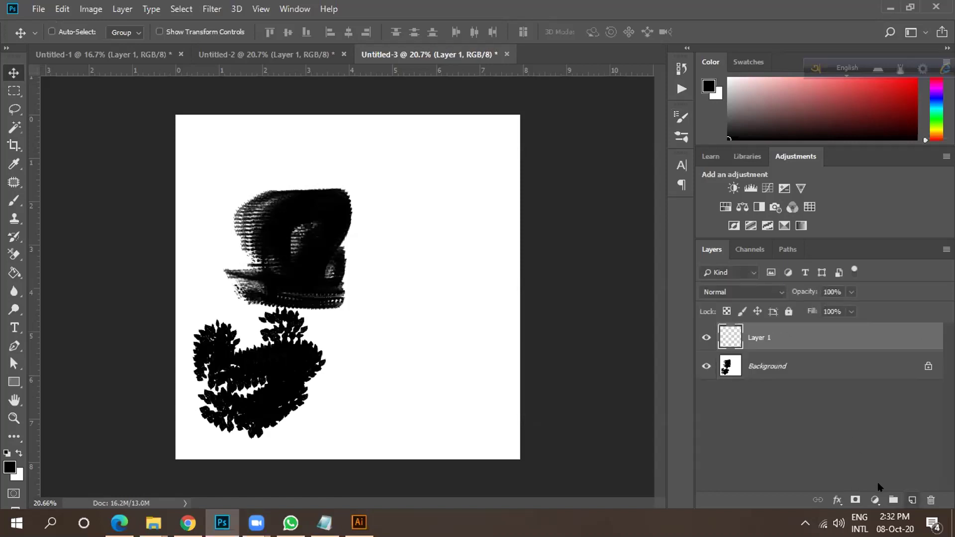
left_click(705, 366)
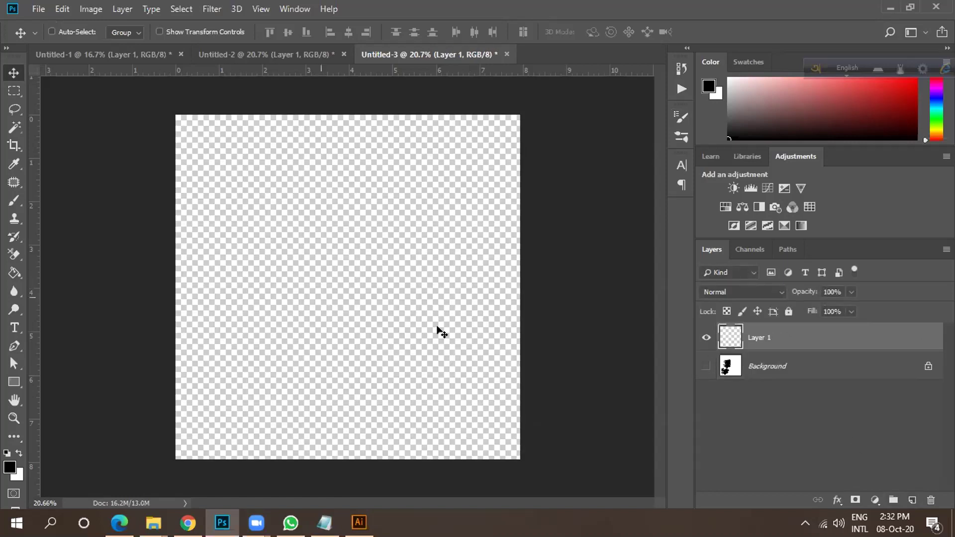
left_click(706, 367)
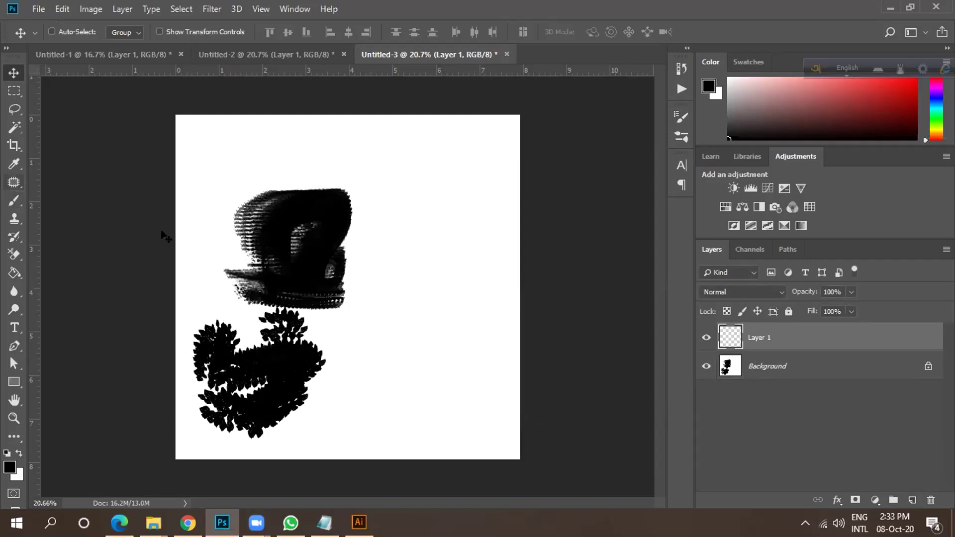
left_click(12, 183)
mouse_move(432, 231)
left_mouse_down()
mouse_move(447, 249)
mouse_move(439, 267)
left_mouse_up()
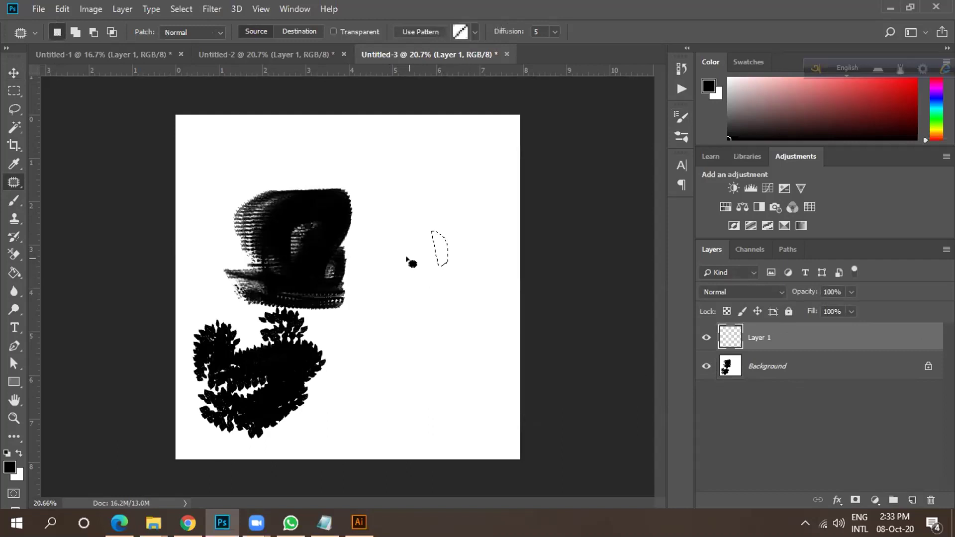
left_click(410, 258)
scroll(443, 267, "down", 1)
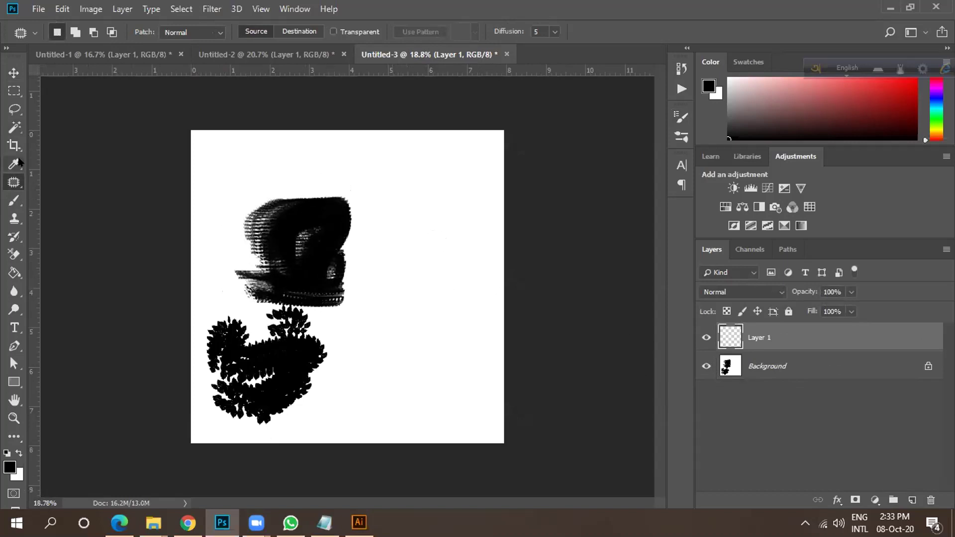
Paint several leafy strokes on Layer 1 along the canvas's right half with the 306 px leaf brush.
left_click(14, 200)
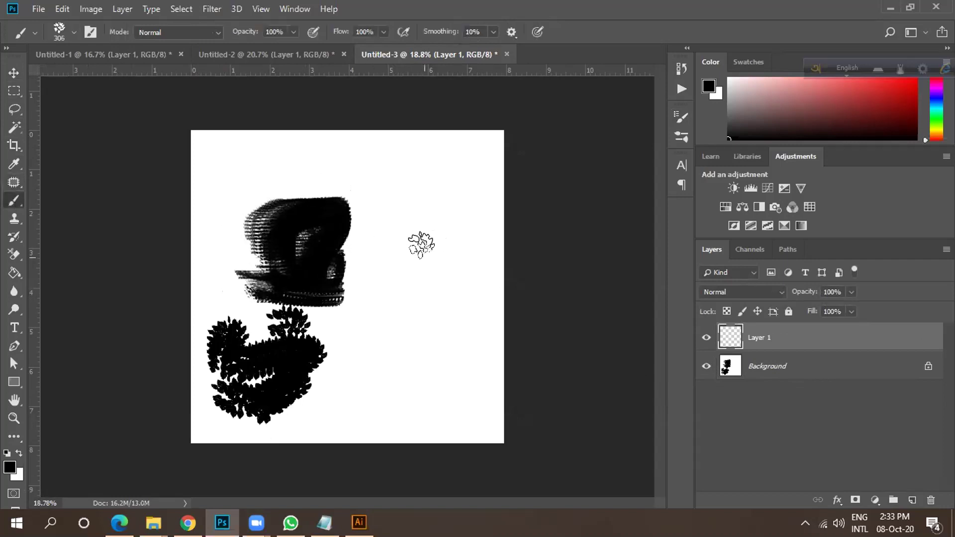
mouse_move(420, 238)
left_mouse_down()
mouse_move(425, 266)
mouse_move(411, 276)
mouse_move(427, 301)
mouse_move(460, 307)
mouse_move(390, 313)
left_mouse_up()
mouse_move(386, 273)
left_mouse_down()
mouse_move(437, 203)
mouse_move(490, 255)
mouse_move(458, 214)
mouse_move(427, 253)
mouse_move(286, 227)
mouse_move(312, 228)
left_mouse_up()
left_click(15, 73)
scroll(347, 288, "up", 1)
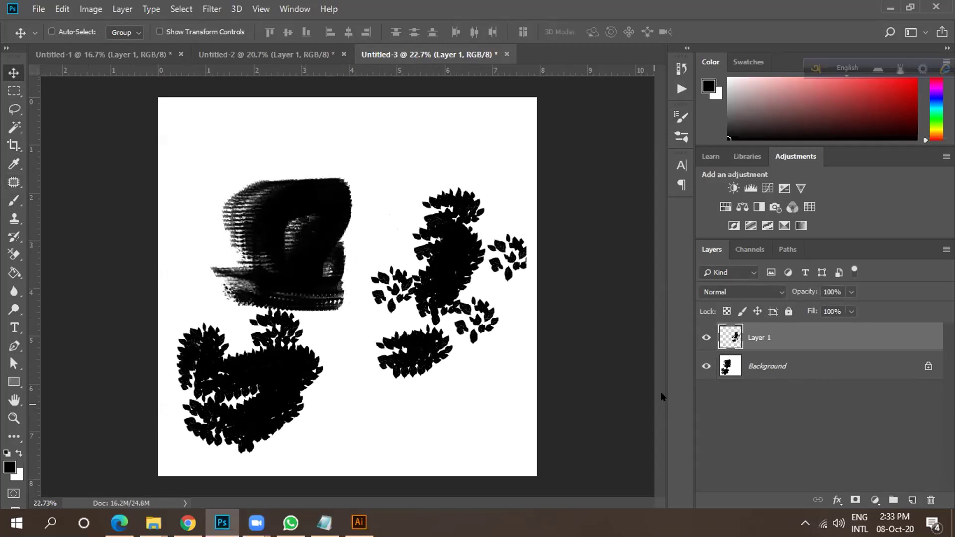
Hide the Background layer and add an empty layer directly below Layer 1.
left_click(706, 366)
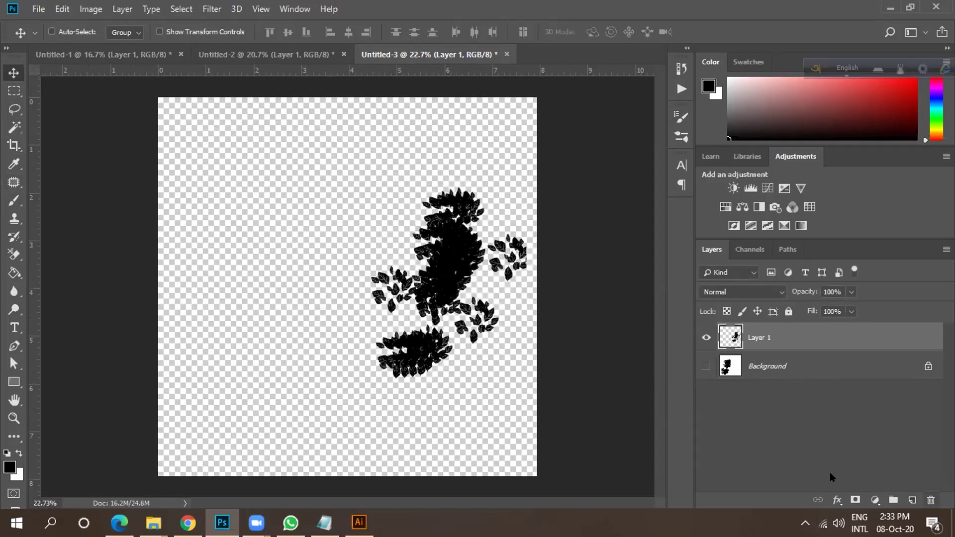
left_click(912, 500, "ctrl")
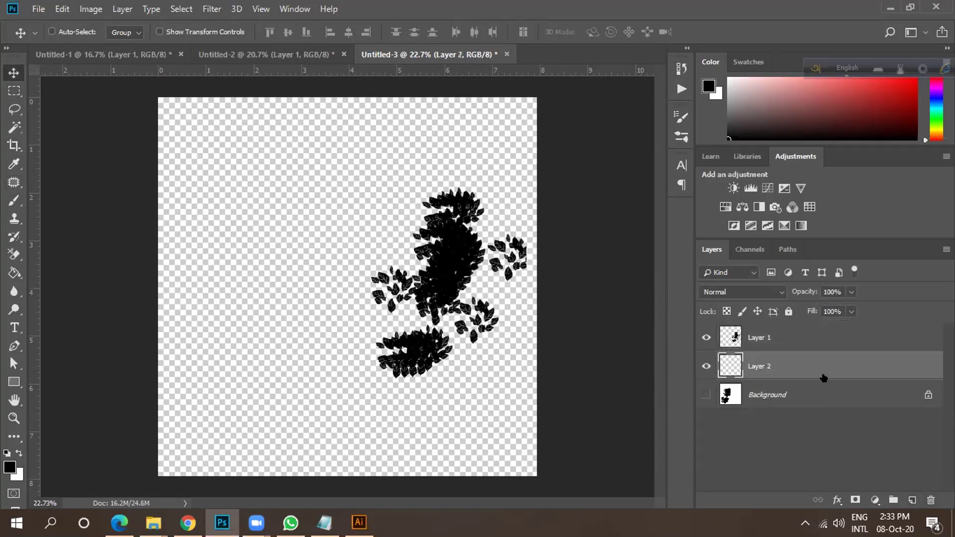
Open the Color Picker for the background color and accept white (ffffff).
left_click(17, 472)
mouse_move(554, 334)
left_mouse_down()
mouse_move(558, 256)
mouse_move(537, 234)
left_mouse_up()
left_click(511, 232)
left_click(517, 239)
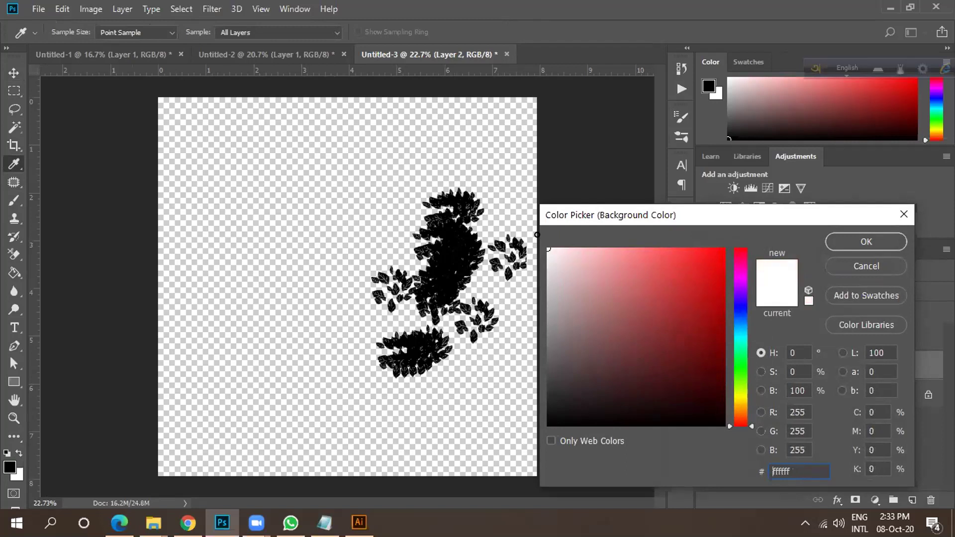
left_click(846, 242)
key("v")
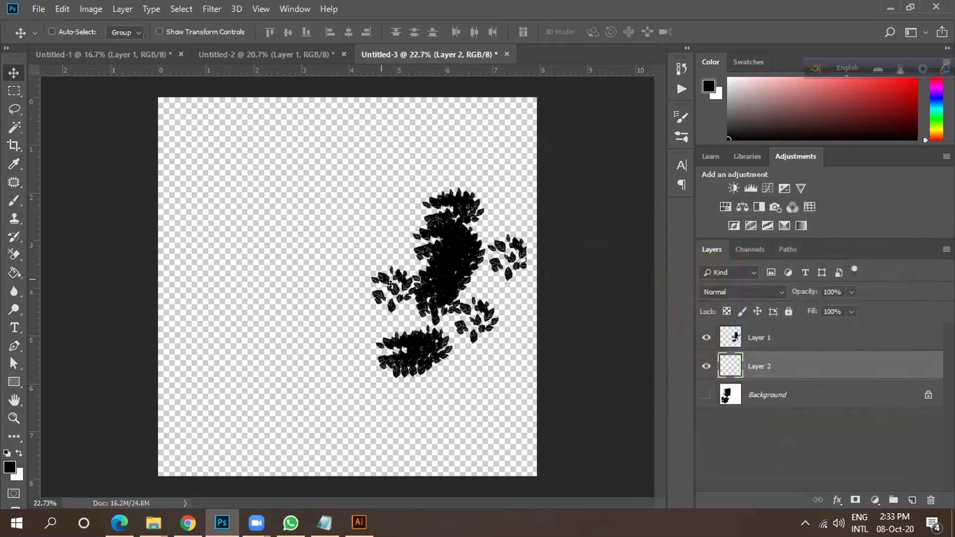
Move Layer 1's leaf strokes to the middle of the canvas and scale them to about 152%.
left_click(761, 340)
left_click_drag(465, 297, 374, 295)
key("ctrl+t")
left_click_drag(429, 375, 474, 426)
left_click_drag(383, 290, 366, 303)
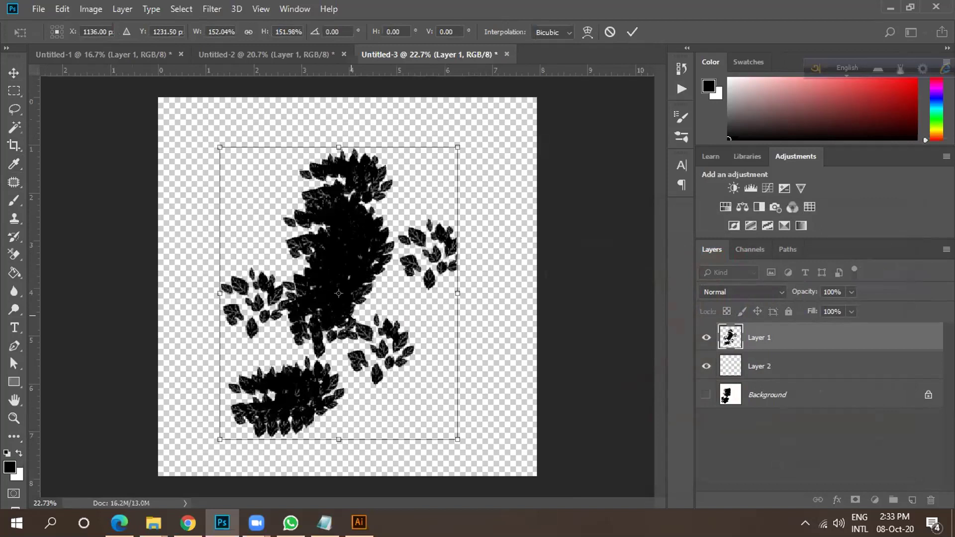
left_click(631, 33)
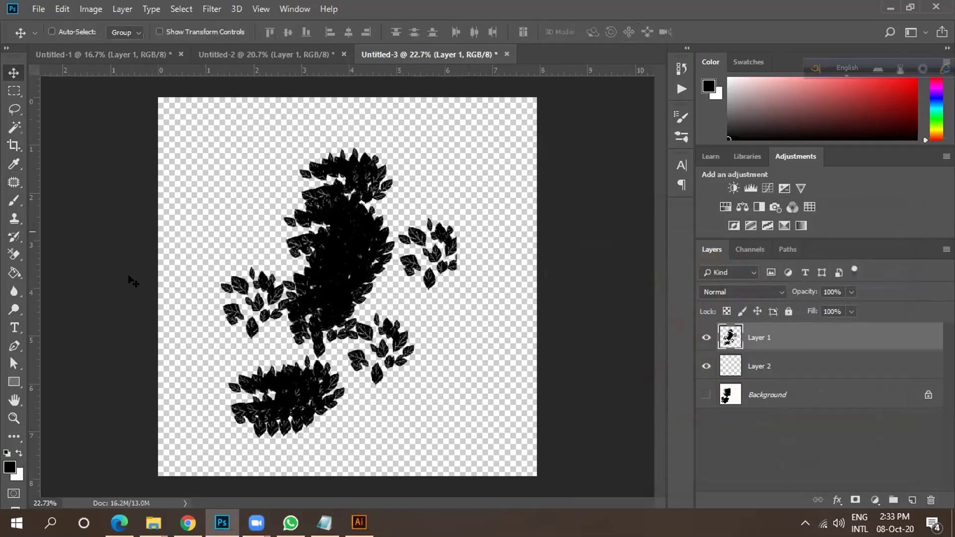
Set the foreground color to white and fill Layer 2 with it.
left_click(10, 467)
left_click(511, 250)
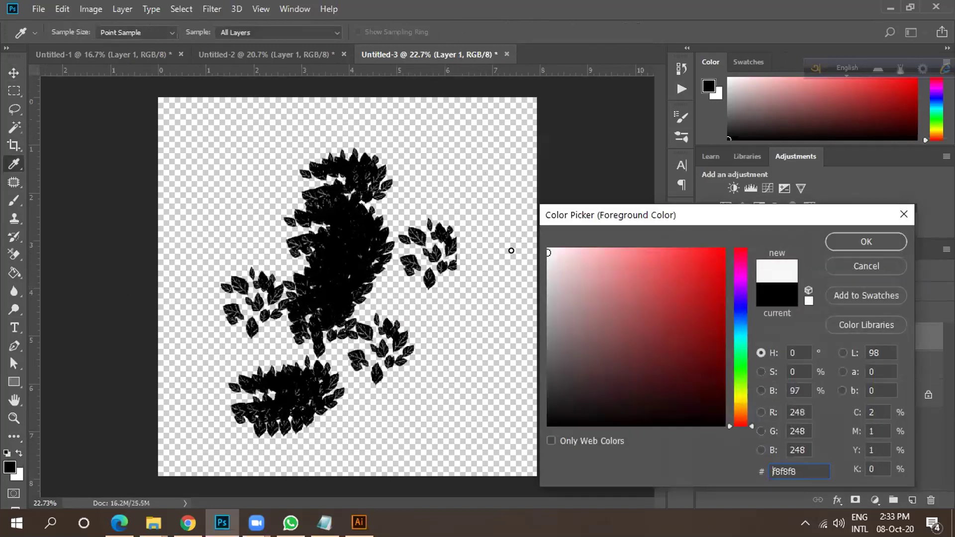
left_click(866, 242)
left_click(766, 367)
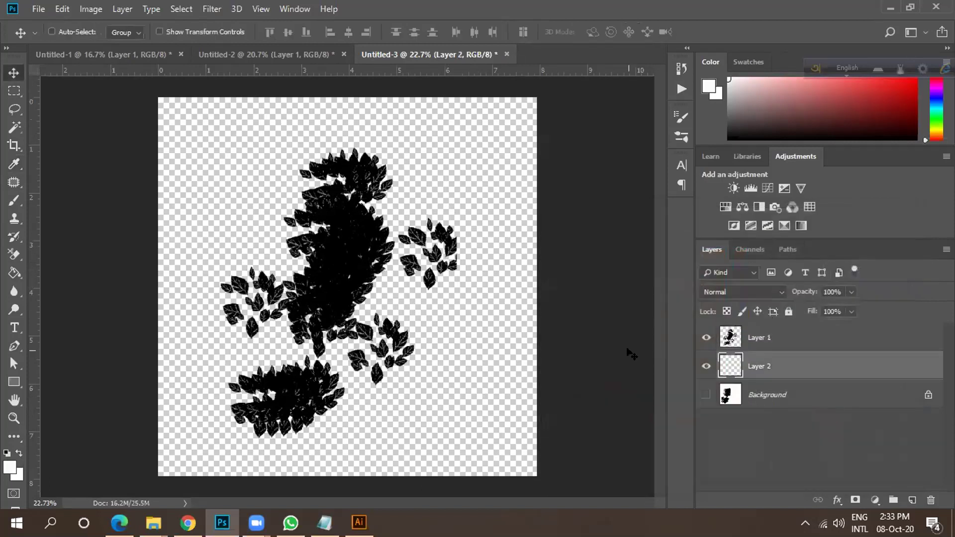
key("alt+BackSpace")
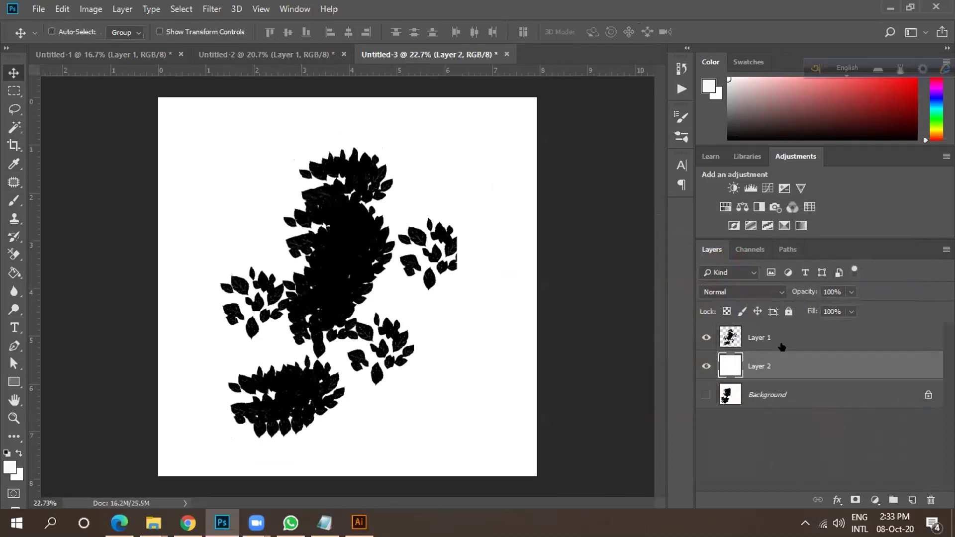
Add a Gradient Overlay to Layer 1 with the Radial style and a 65% scale.
left_click(859, 344)
double_click(860, 343)
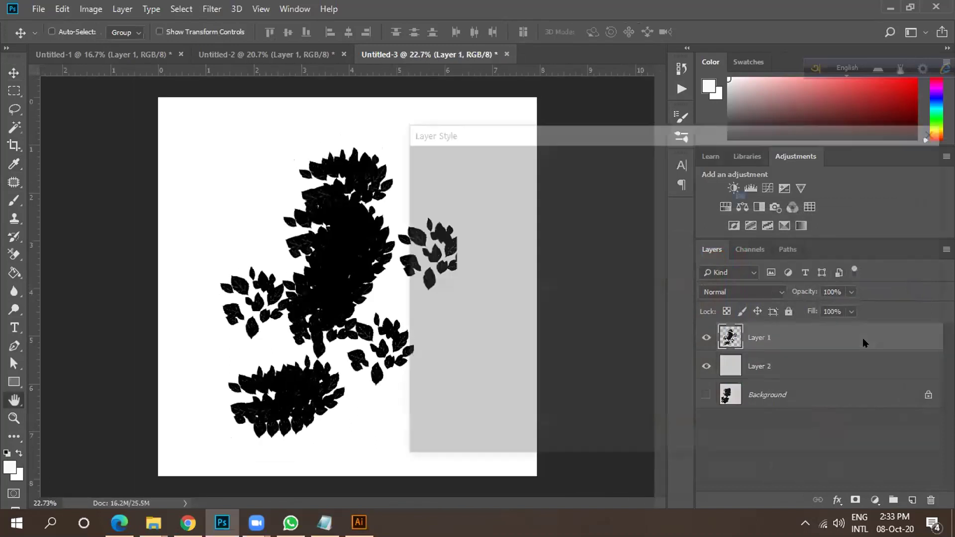
scroll(445, 366, "down", 1)
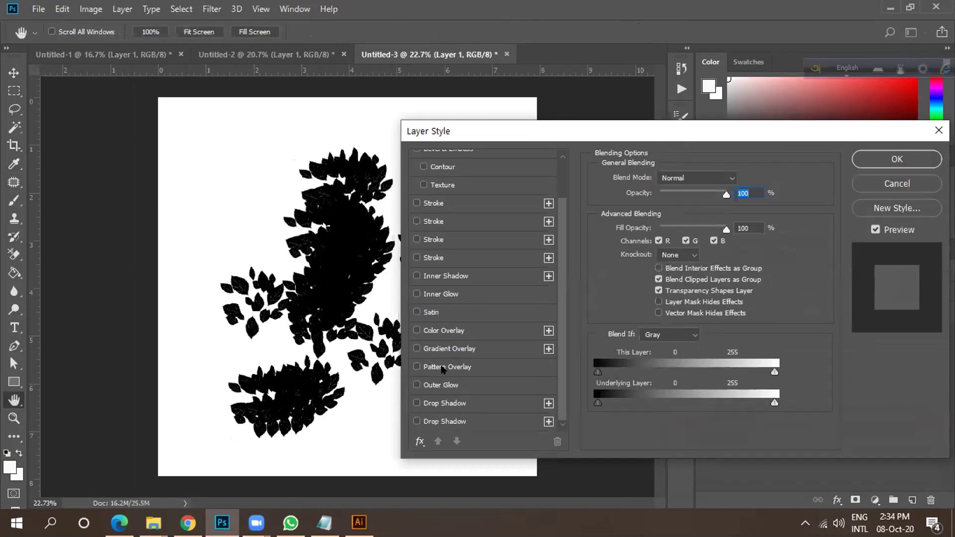
left_click(417, 349)
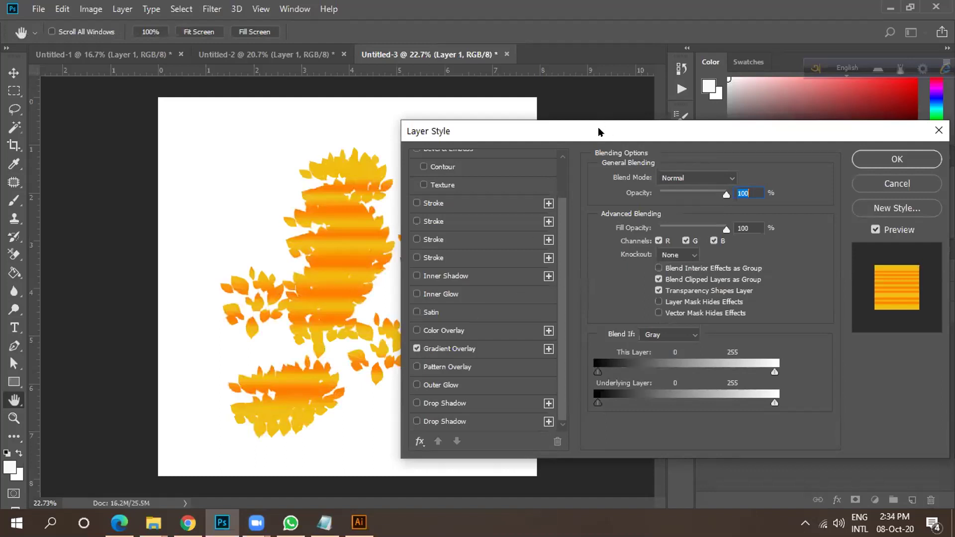
left_click_drag(598, 128, 588, 118)
left_click(473, 336)
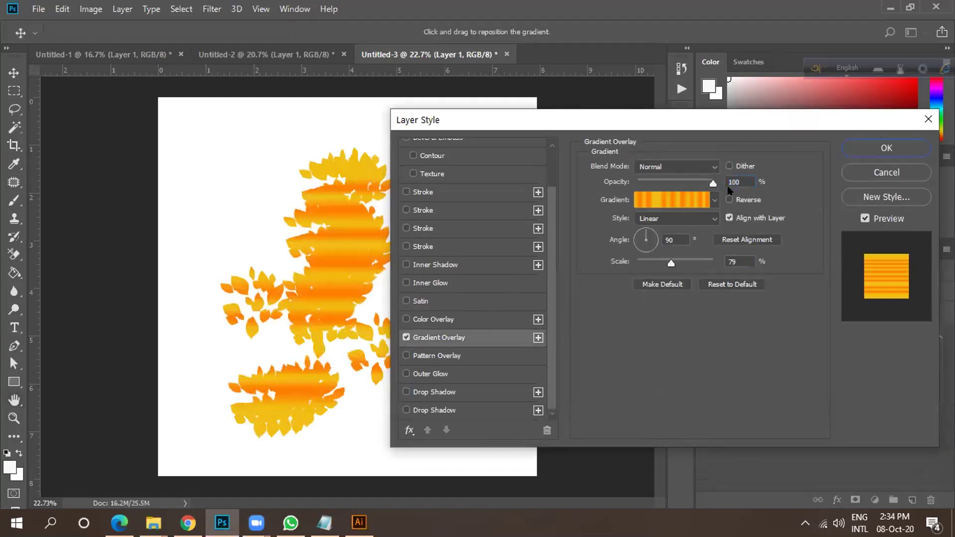
left_click(670, 220)
left_click(661, 242)
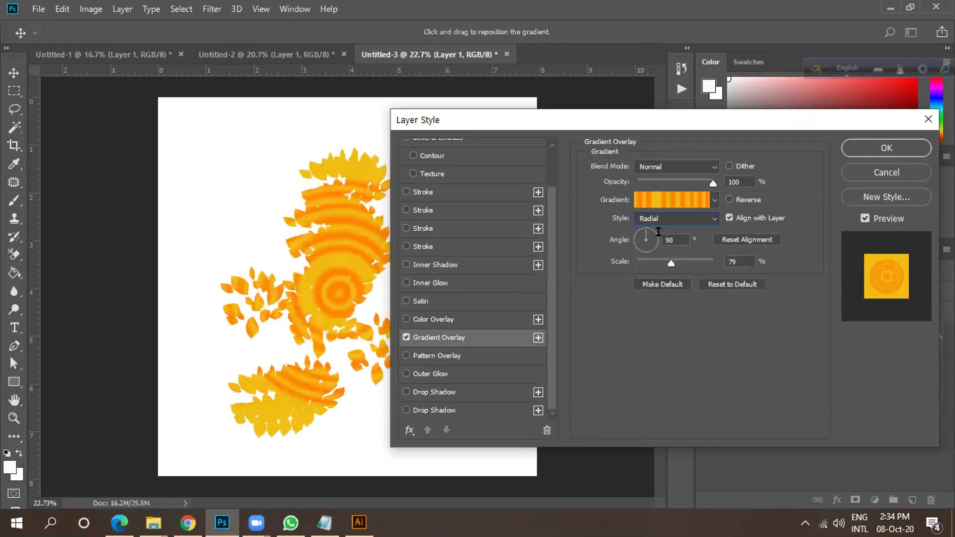
mouse_move(711, 184)
left_mouse_down()
mouse_move(679, 183)
mouse_move(712, 185)
left_mouse_up()
left_click_drag(666, 264, 658, 263)
Load the Orange, Yellow, Orange preset for the overlay, shift its yellow stop toward the start, and add more yellow stops, including at 24% and 46%.
left_click(679, 206)
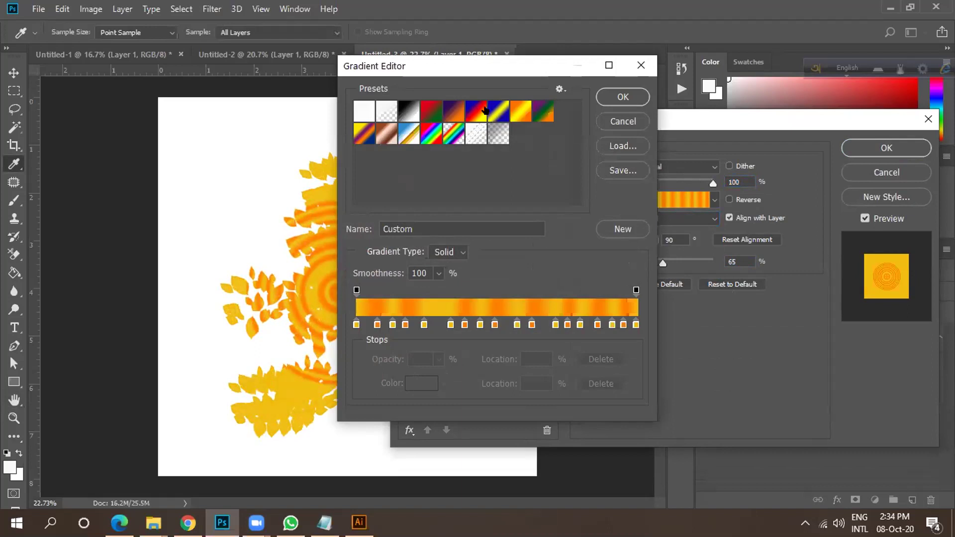
left_click(513, 115)
left_click_drag(497, 327, 401, 326)
left_click(422, 324)
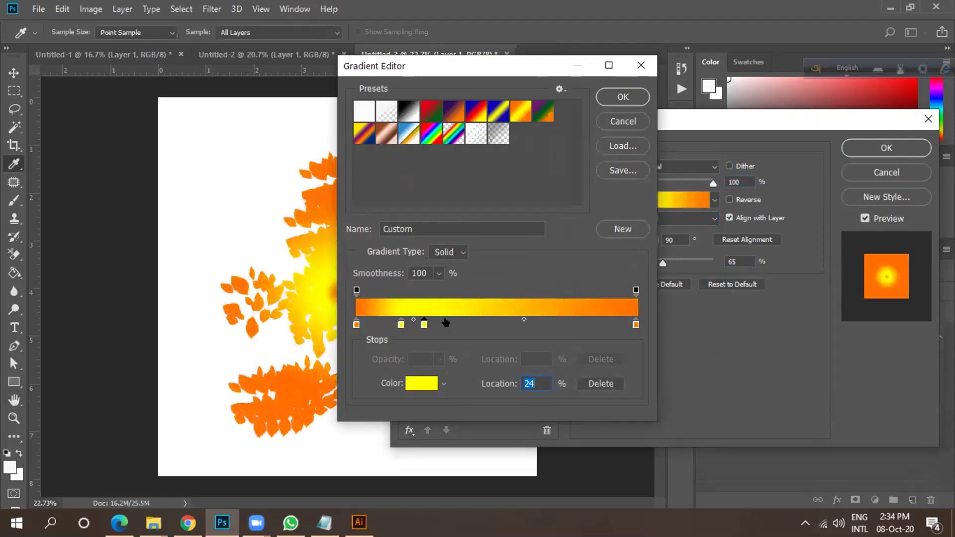
left_click(612, 324)
left_click_drag(609, 324, 441, 324)
left_click_drag(365, 324, 383, 325)
left_click(483, 324)
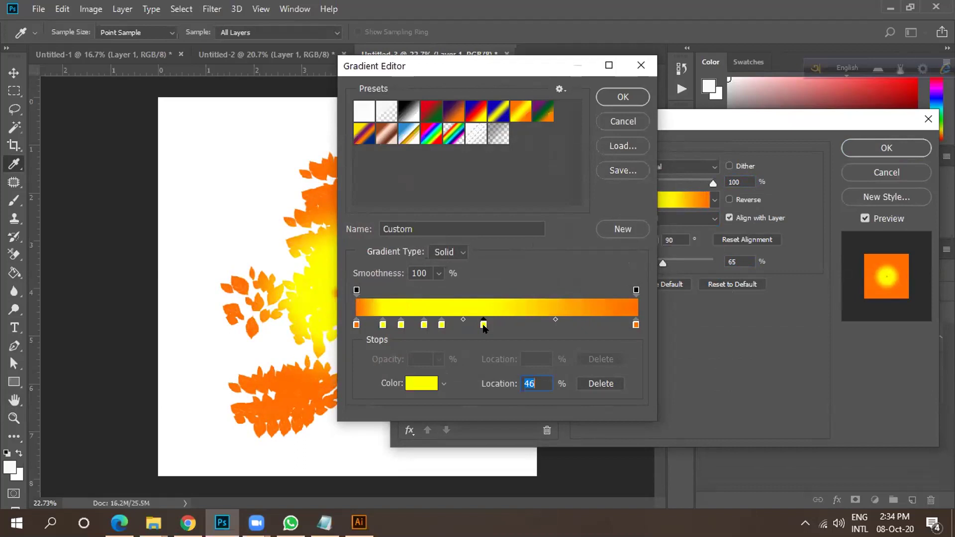
Recolor the gradient's yellow stop at 46% to brown.
double_click(483, 324)
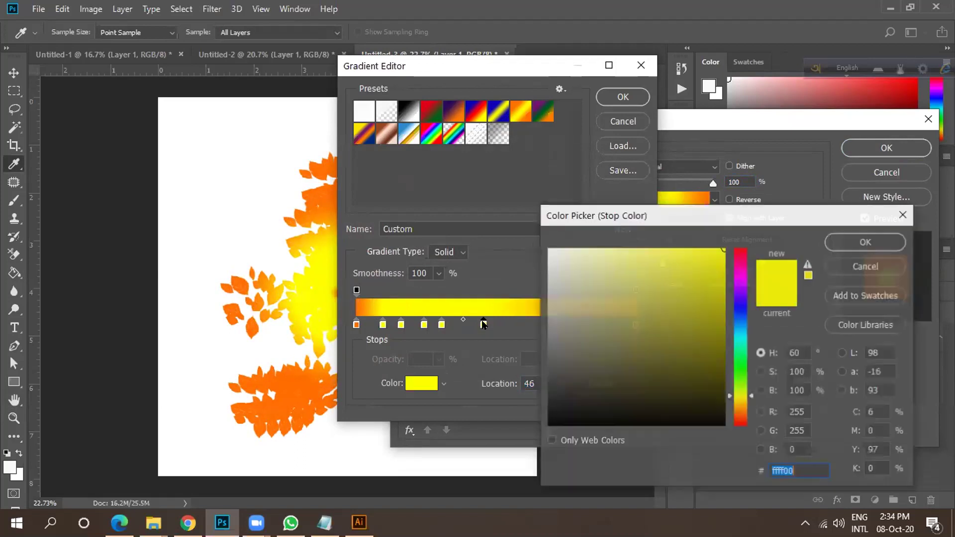
left_click_drag(735, 392, 735, 413)
left_click_drag(695, 326, 703, 314)
left_click(832, 243)
Move one yellow stop toward the gradient's end, remove the brown stop and a neighbouring yellow one, and apply the overlay to Layer 1.
left_click_drag(441, 324, 536, 325)
left_click_drag(424, 324, 572, 358)
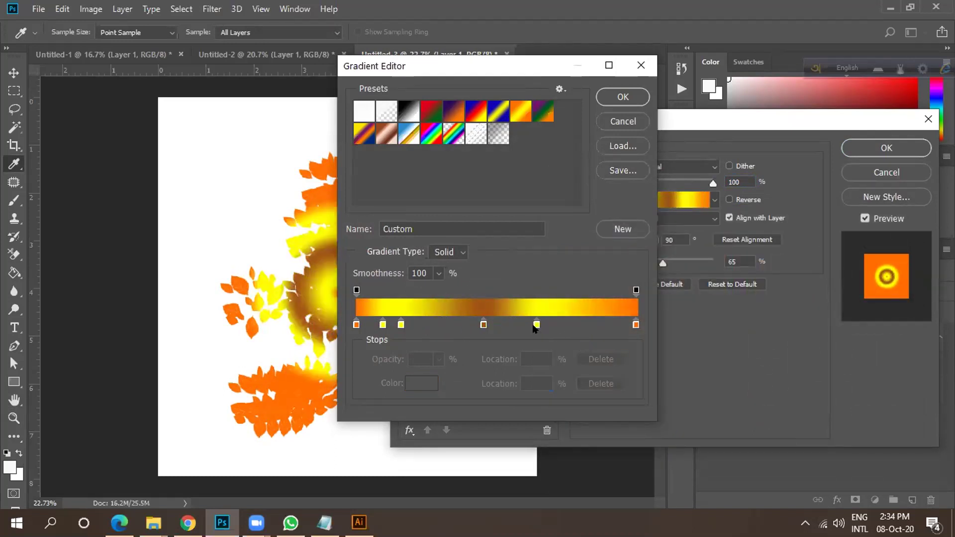
left_click_drag(483, 325, 475, 353)
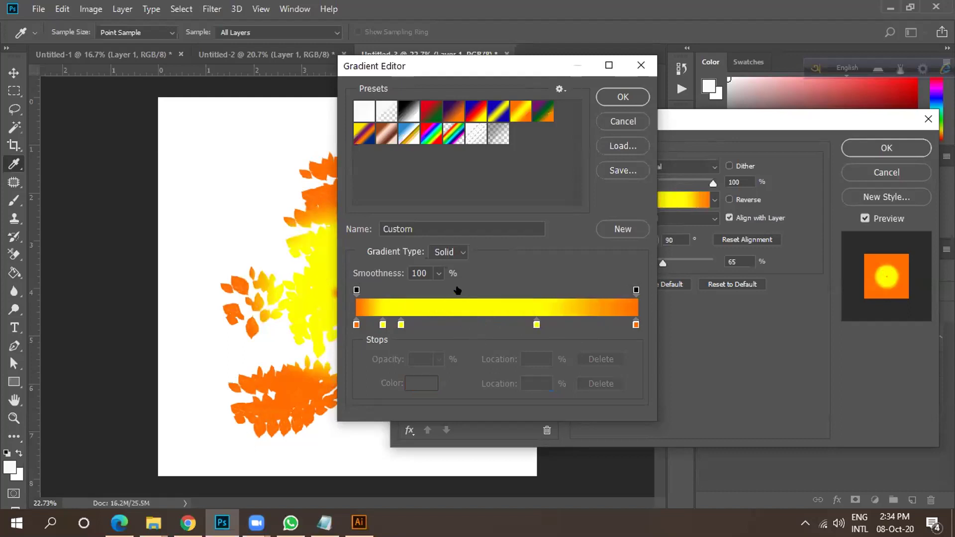
left_click(621, 96)
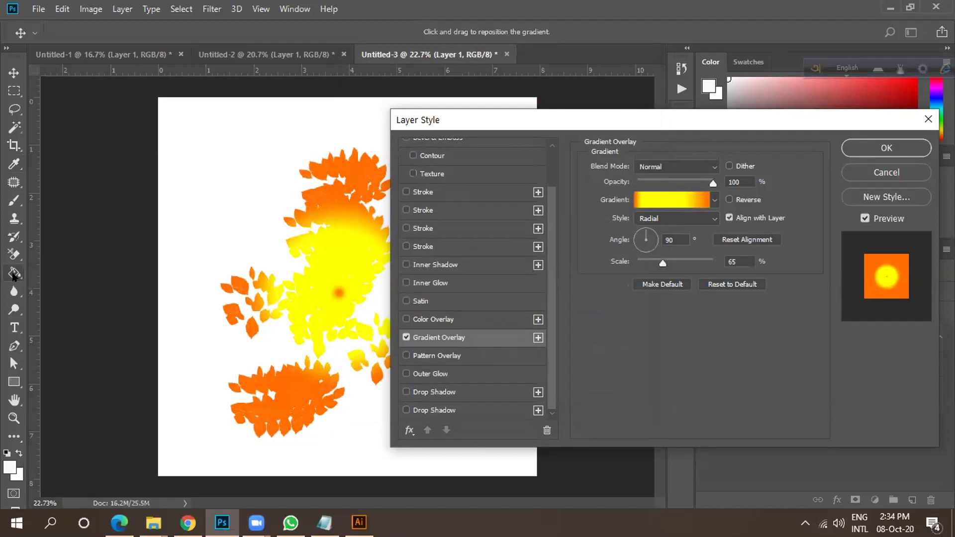
left_click(874, 149)
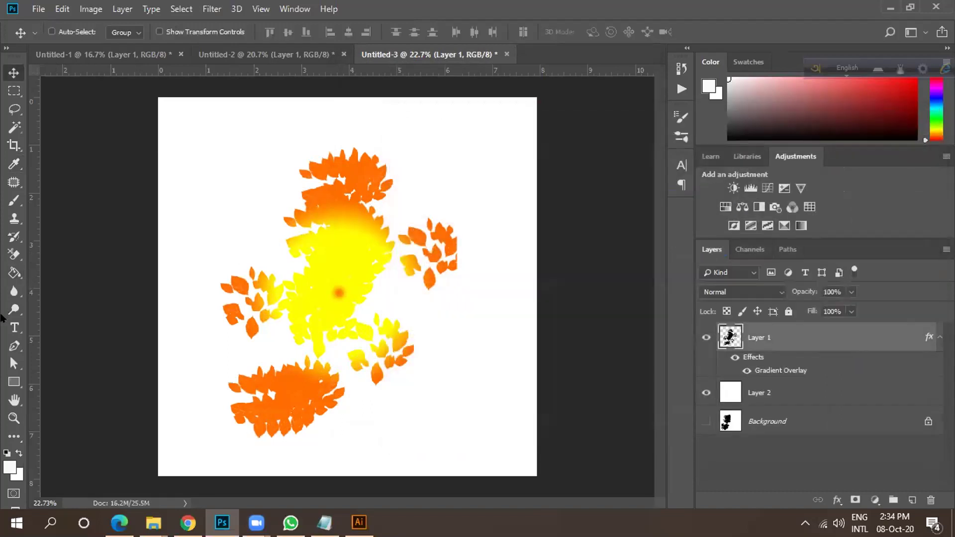
Try drawing green gradients directly on Layer 1 with the Gradient tool and undo them.
left_click(7, 276)
left_click(52, 272)
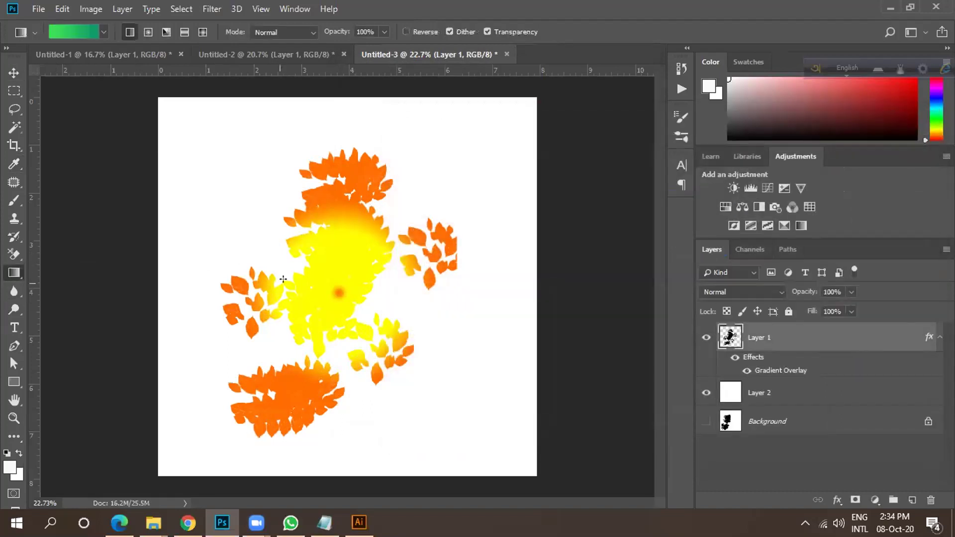
left_click_drag(365, 260, 423, 228)
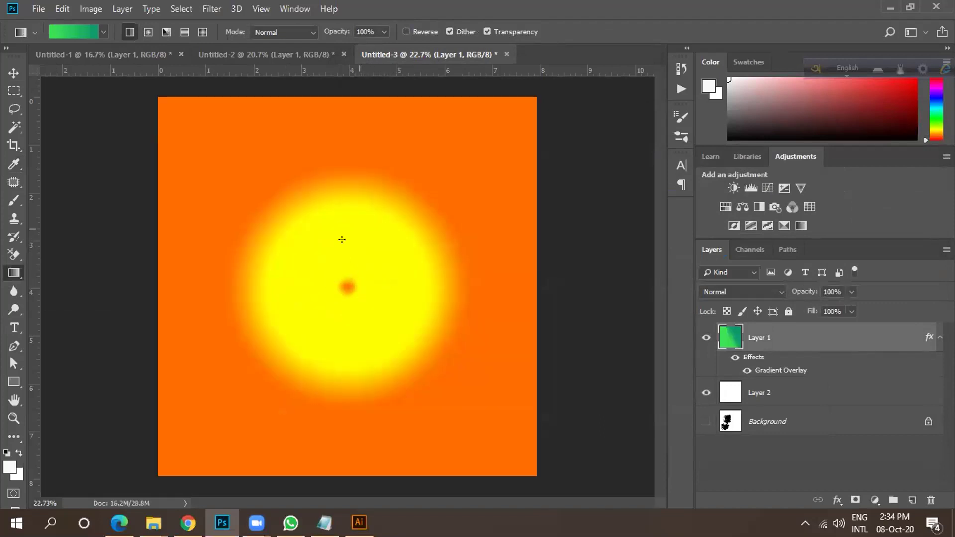
left_click_drag(198, 384, 250, 299)
left_click(14, 73)
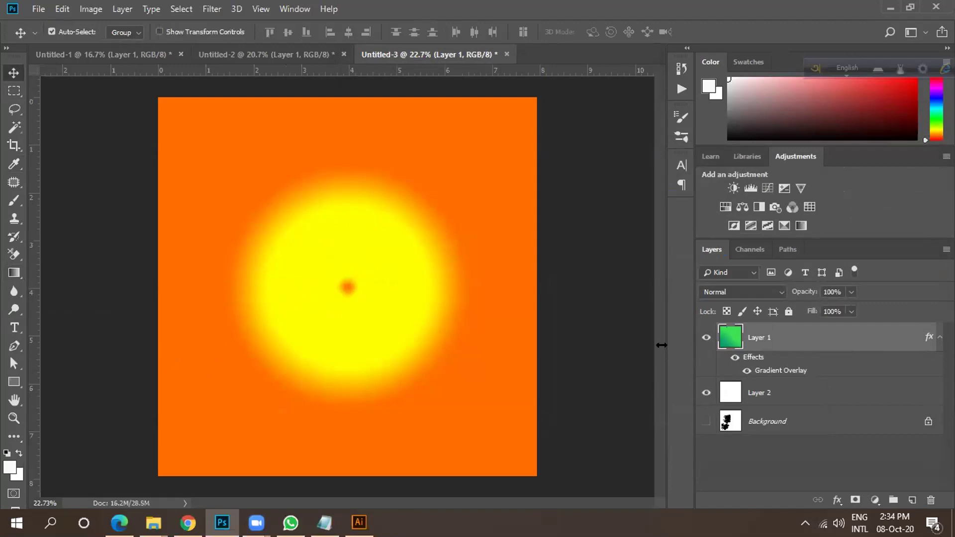
key("ctrl+alt+z")
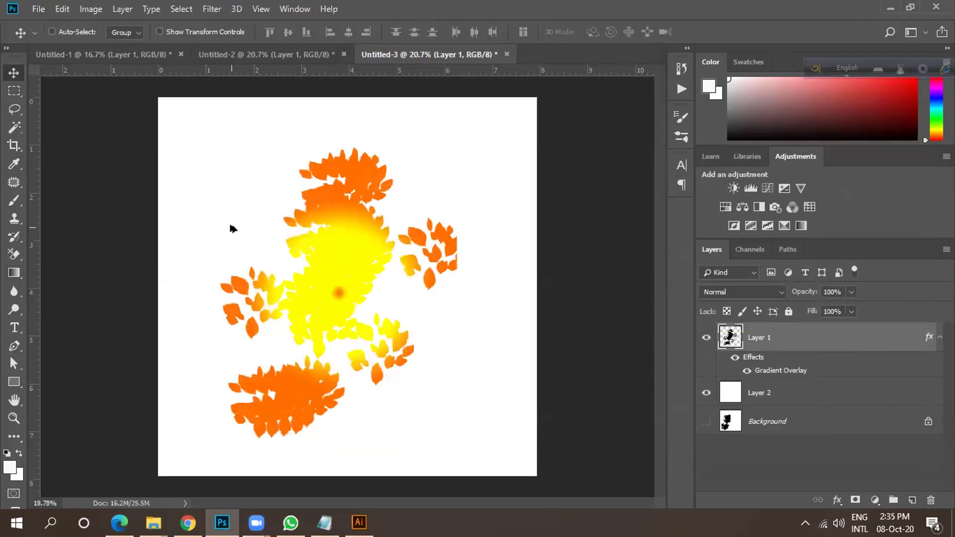
key("ctrl+alt+z")
key("ctrl+alt+z")
Scale Layer 1's leaf artwork to about 45.7%, place it slightly above the canvas center, and rasterize its layer style.
left_click_drag(331, 228, 362, 228)
key("ctrl")
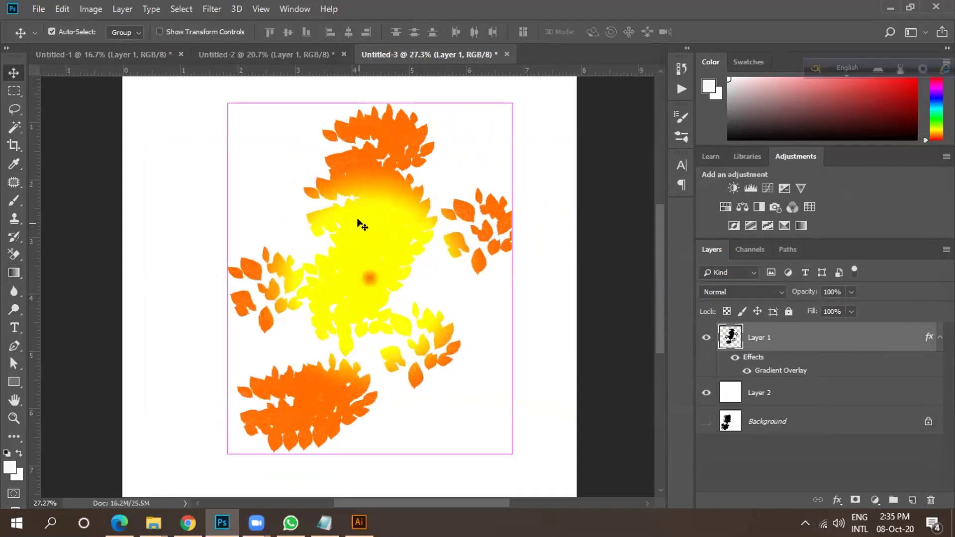
key("ctrl+t")
left_click_drag(509, 105, 399, 171)
left_click_drag(373, 252, 325, 227)
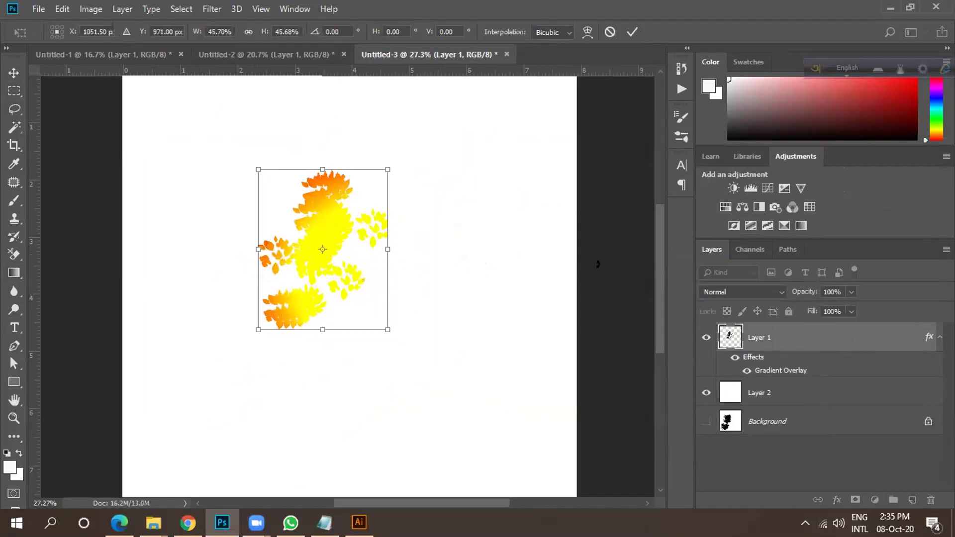
left_click(632, 32)
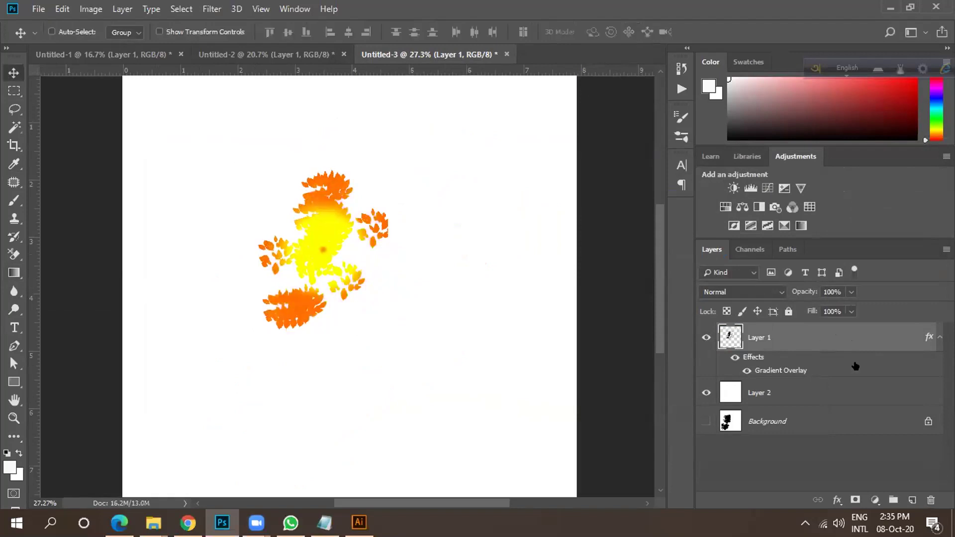
right_click(869, 335)
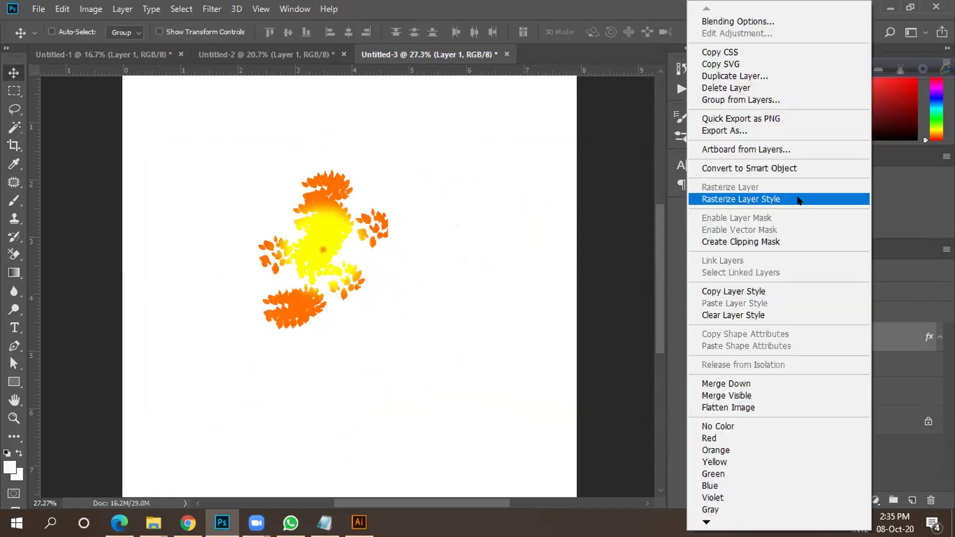
left_click(765, 199)
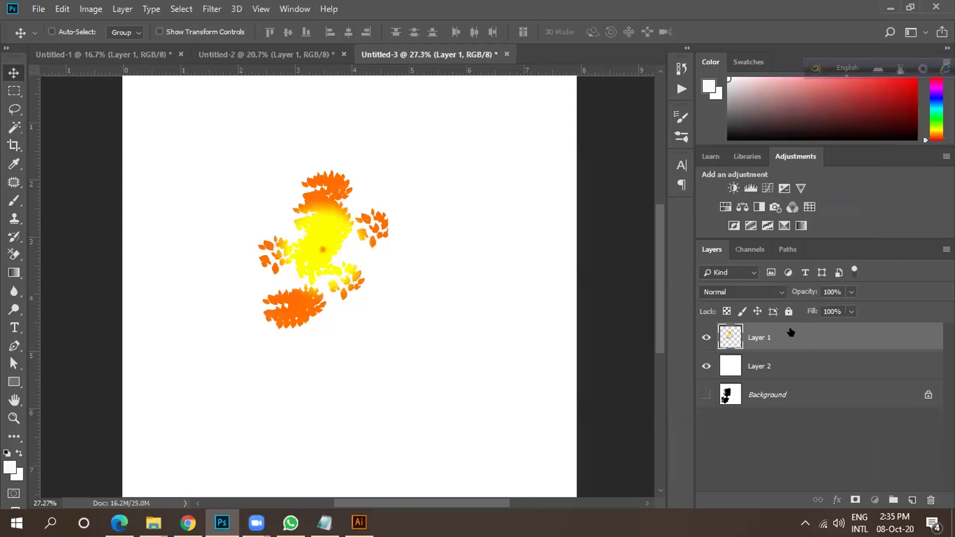
Set the Gradient tool to the Orange, Yellow, Orange preset, try a diagonal gradient across Layer 1, and undo that gradient.
left_click(13, 273)
left_click(78, 30)
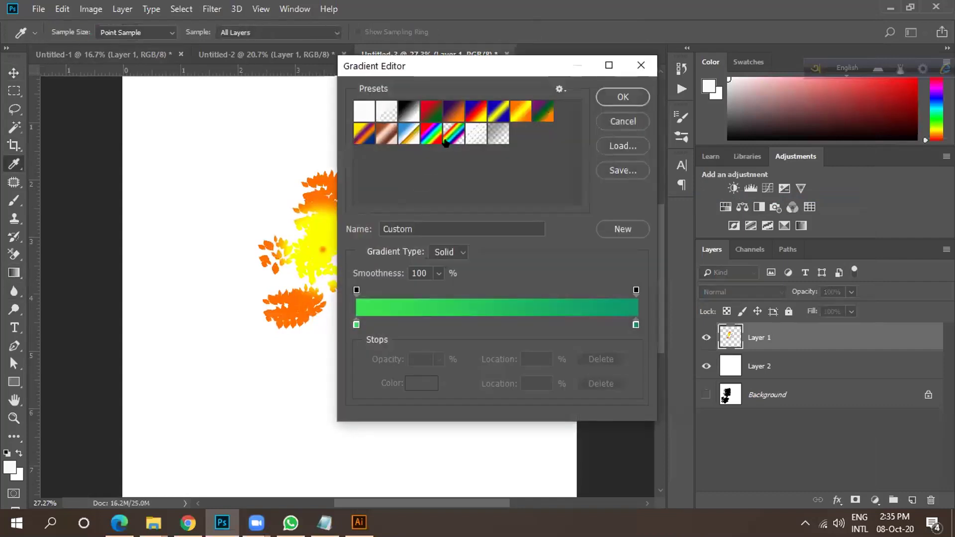
left_click(513, 110)
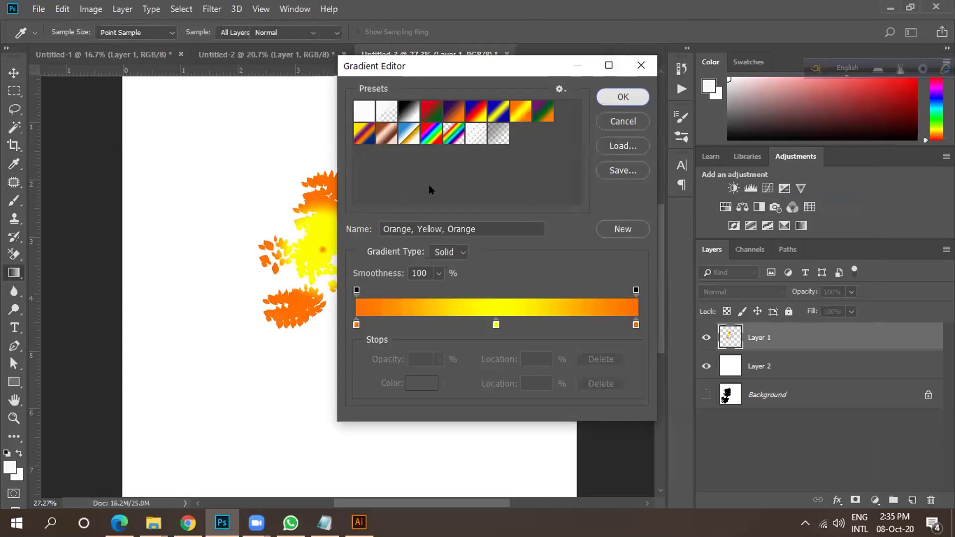
left_click(623, 97)
left_click_drag(396, 165, 284, 273)
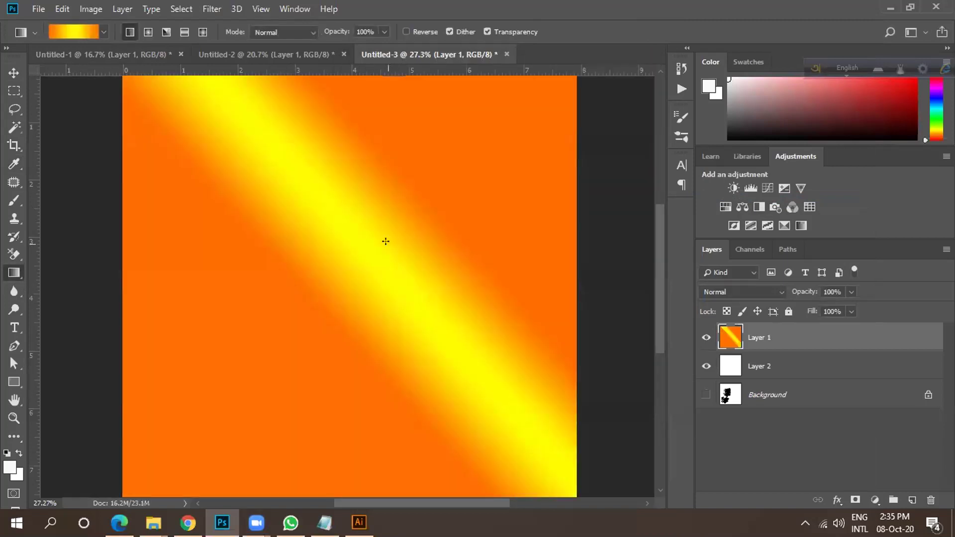
key("ctrl+z")
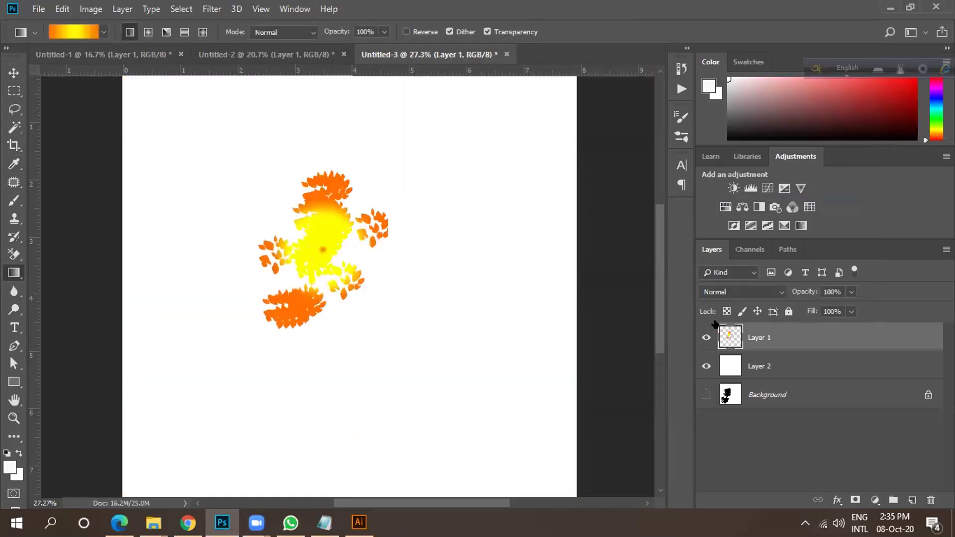
Load Layer 1's leaf shapes as a selection and draw orange-yellow linear gradients through them in different directions.
left_click(730, 337, "ctrl")
left_click_drag(312, 269, 352, 184)
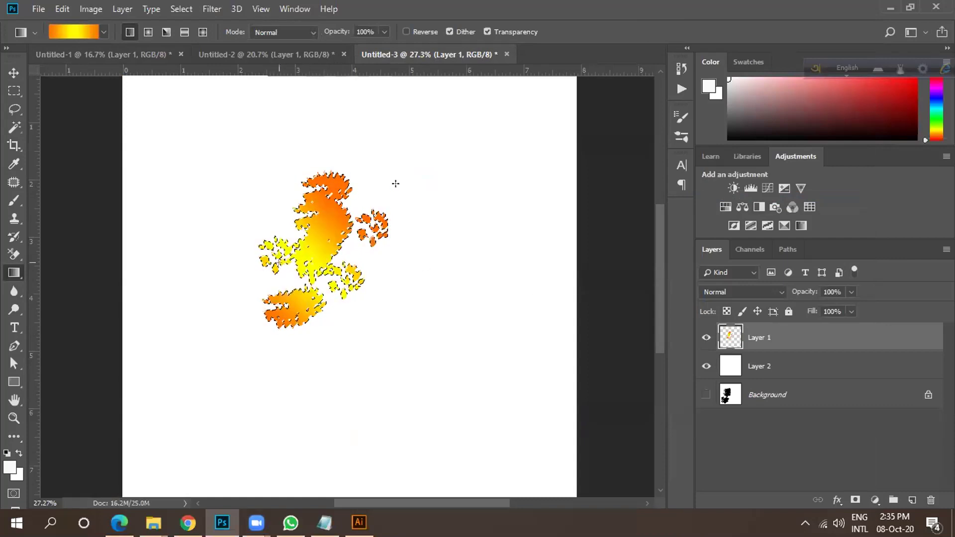
key("ctrl+z")
scroll(304, 246, "up", 1)
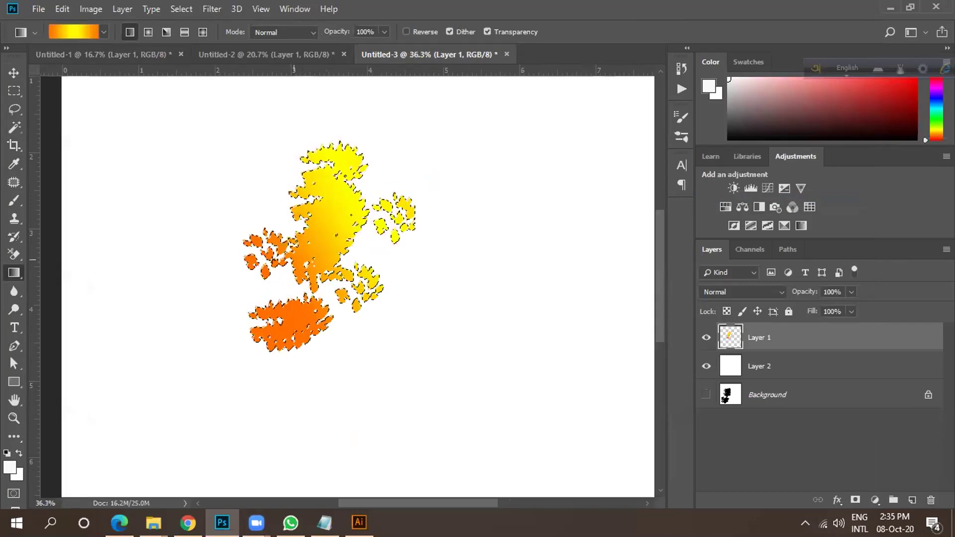
left_click_drag(358, 390, 154, 115)
left_click_drag(205, 305, 646, 206)
left_click_drag(286, 159, 450, 278)
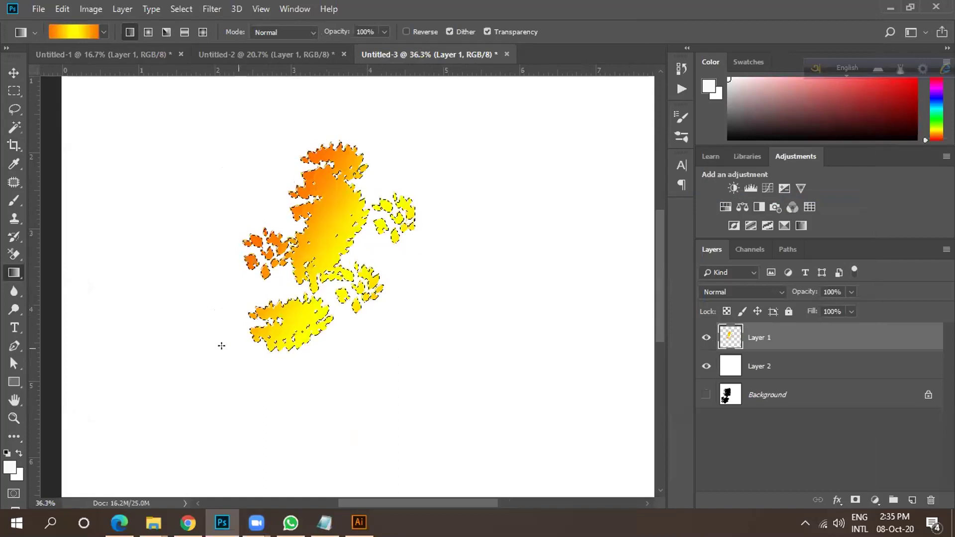
Redraw the orange-yellow linear gradient across the selected leaves at several angles, finishing with a diagonal from upper left to lower right.
scroll(309, 243, "up", 2)
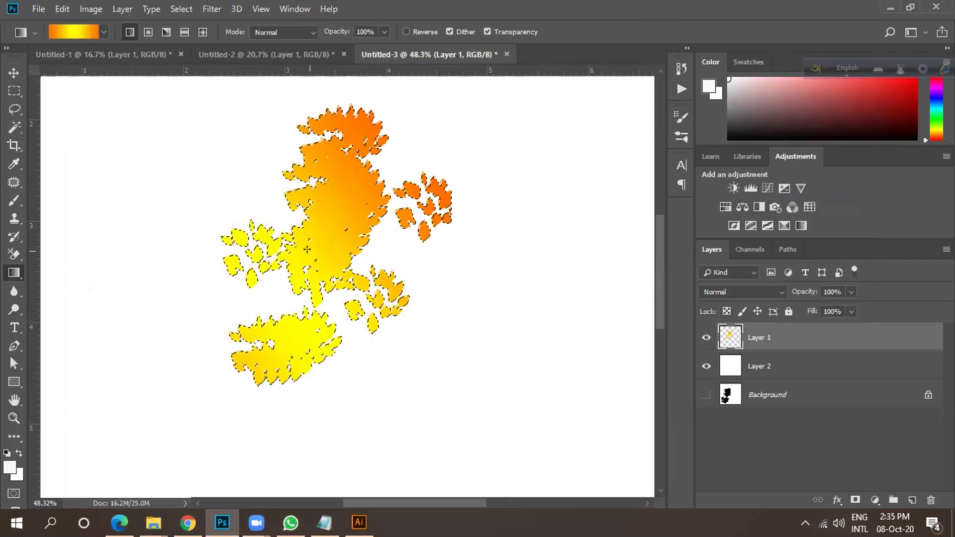
scroll(339, 212, "up", 1)
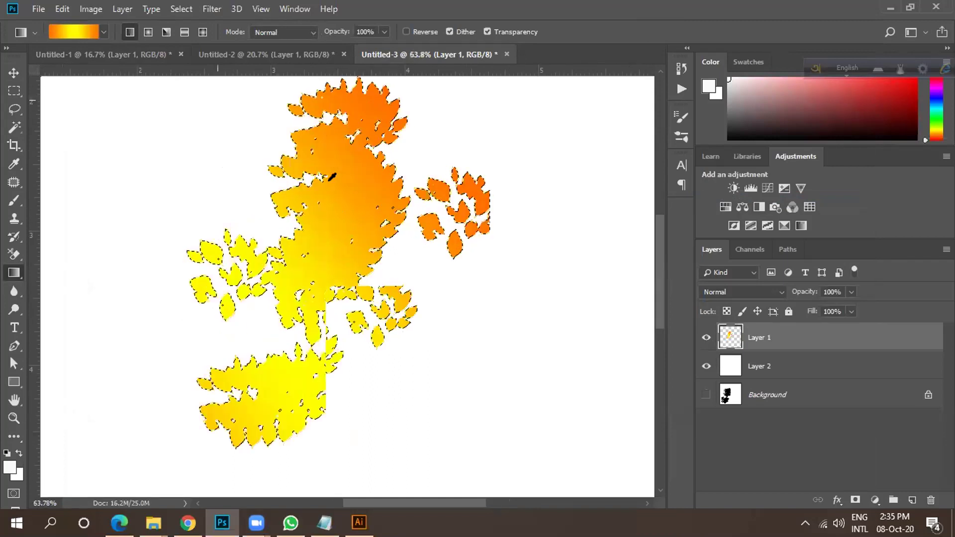
scroll(330, 194, "down", 2)
left_click_drag(231, 144, 417, 386)
left_click_drag(303, 214, 371, 326)
left_click_drag(300, 283, 350, 318)
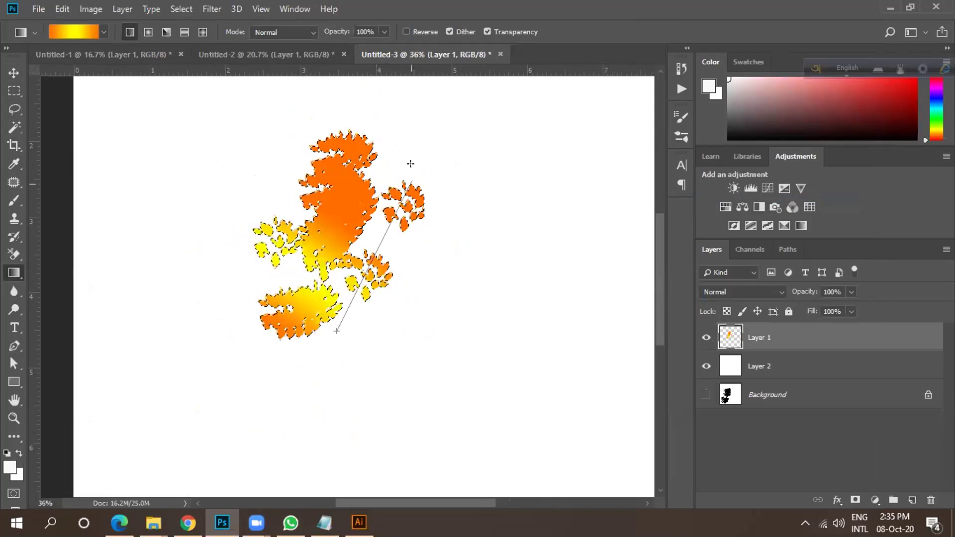
left_click_drag(407, 162, 405, 317)
left_click_drag(243, 269, 350, 360)
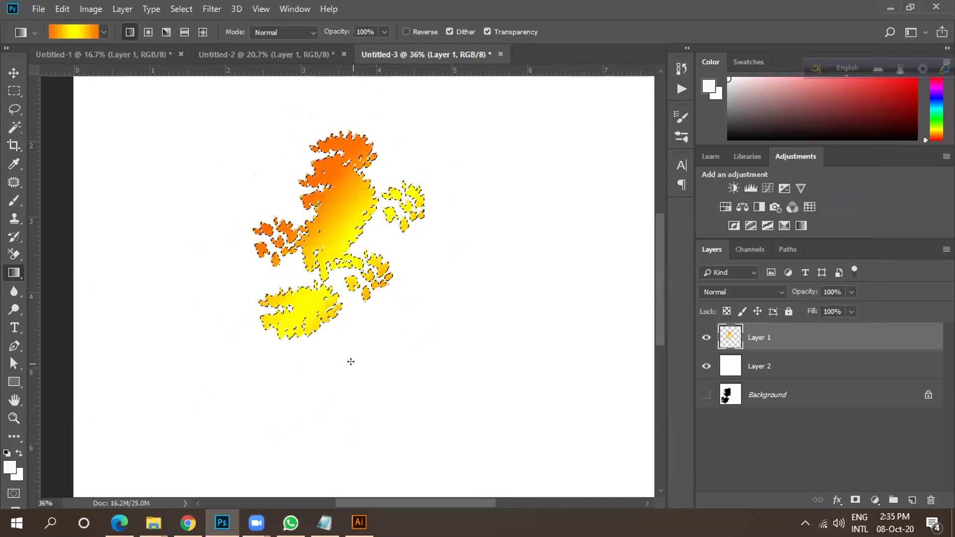
Deselect the leaf shapes and move Layer 1's artwork slightly lower on the canvas.
left_click(14, 73)
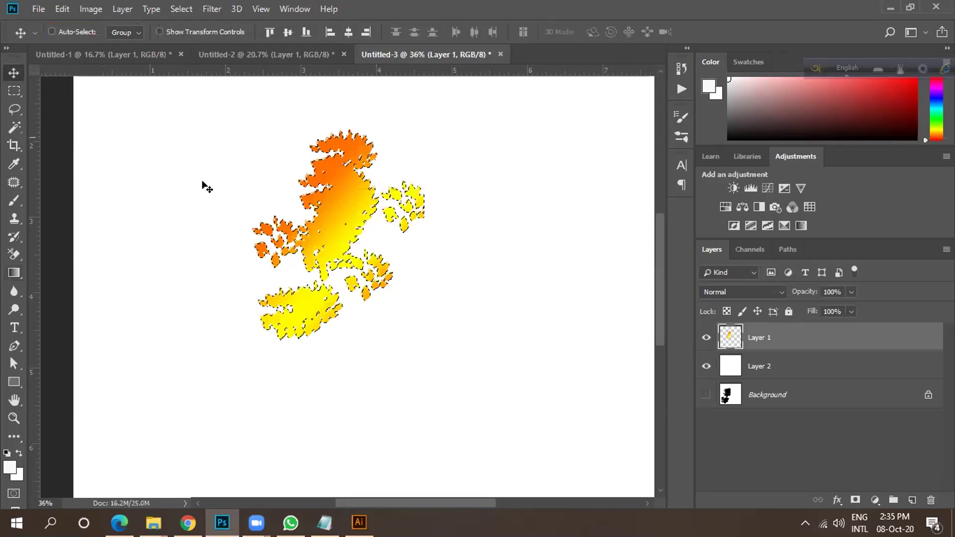
key("ctrl")
scroll(277, 228, "up", 3)
left_click_drag(379, 202, 386, 278)
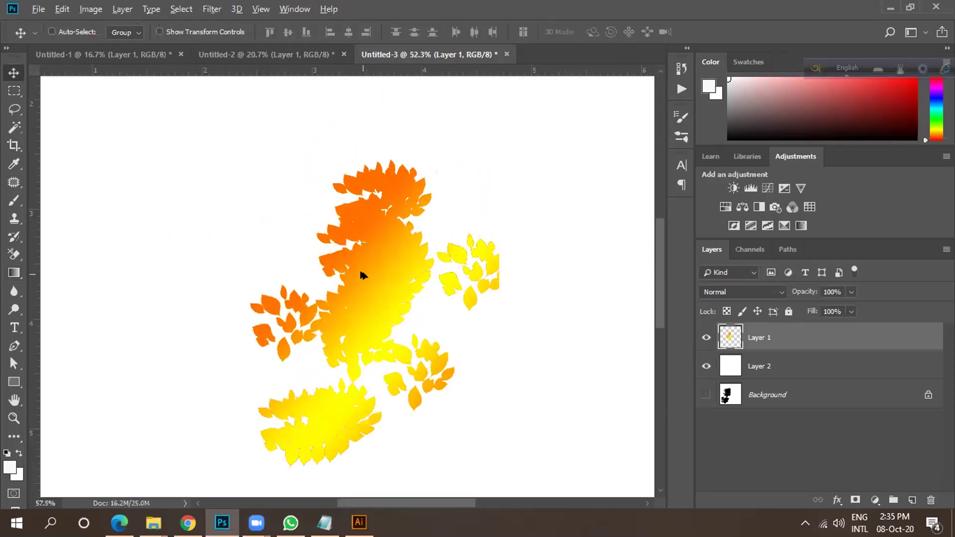
scroll(352, 244, "up", 5)
scroll(229, 241, "down", 6)
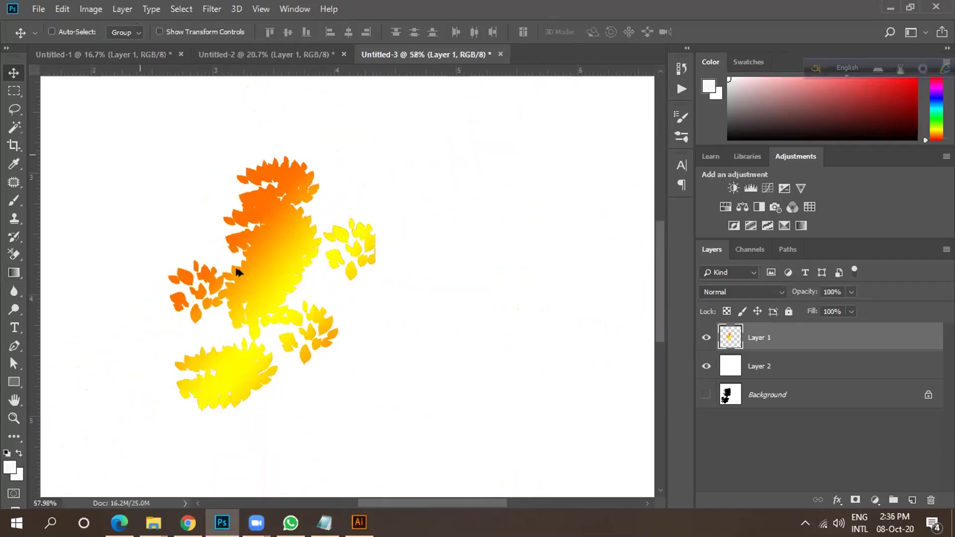
scroll(234, 264, "up", 1)
scroll(305, 220, "up", 1)
scroll(304, 208, "down", 4)
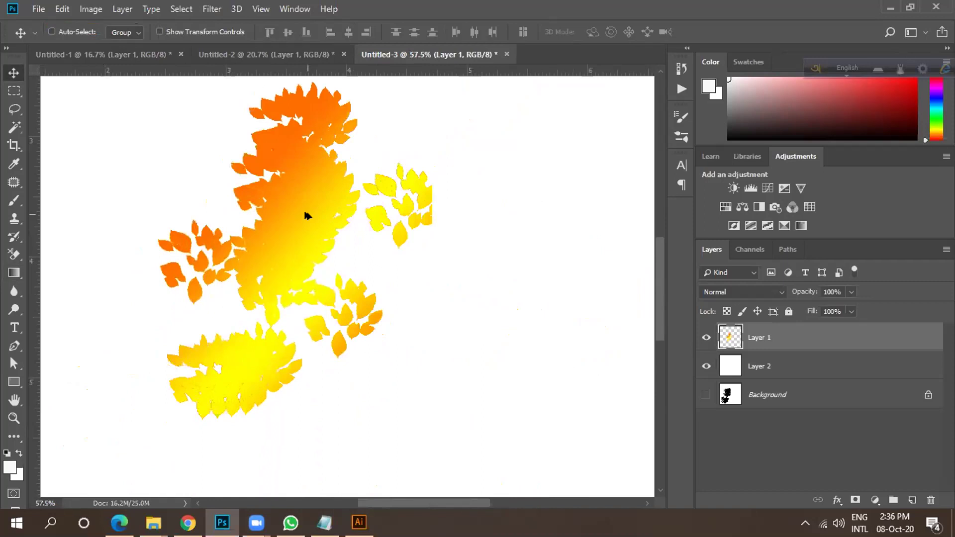
Duplicate Layer 1's leaf artwork three times, placing overlapping copies to the left, to the right and below the original.
left_click_drag(309, 216, 224, 232)
scroll(222, 214, "up", 3)
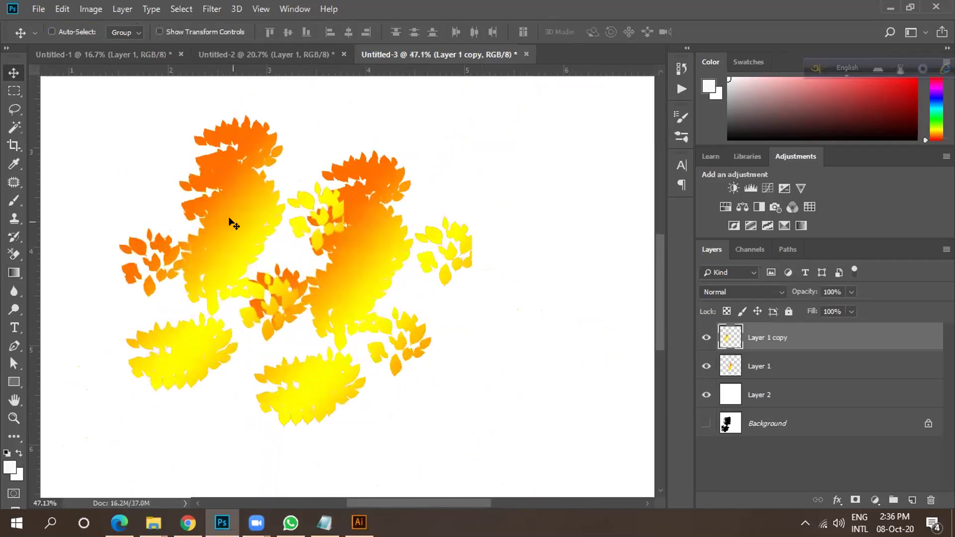
scroll(229, 228, "down", 3)
left_click_drag(238, 235, 430, 262)
left_click_drag(431, 262, 298, 348)
left_click(388, 256, "alt")
Rotate the lowest copy 75°, place it above the other leaves, and stack its layer directly beneath Layer 1.
key("ctrl+t")
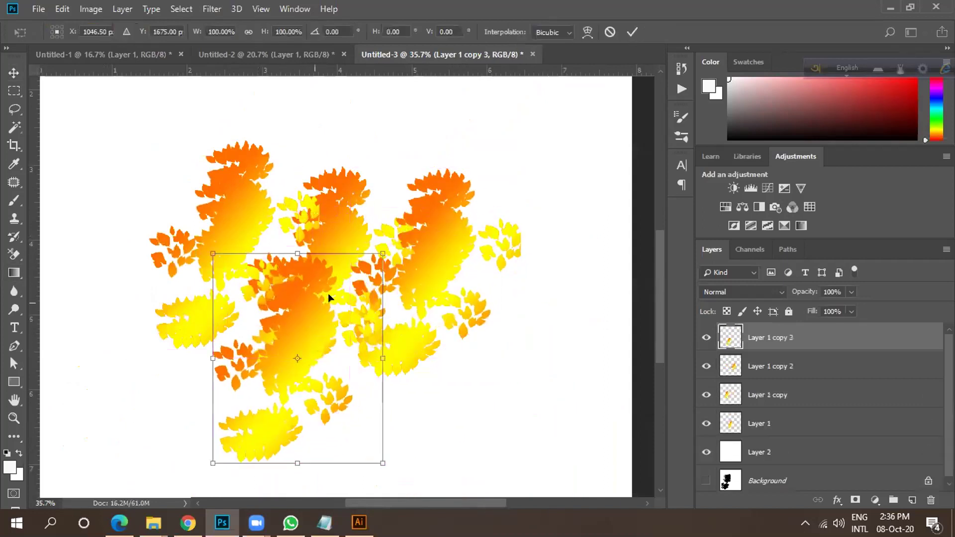
left_click_drag(382, 253, 415, 350)
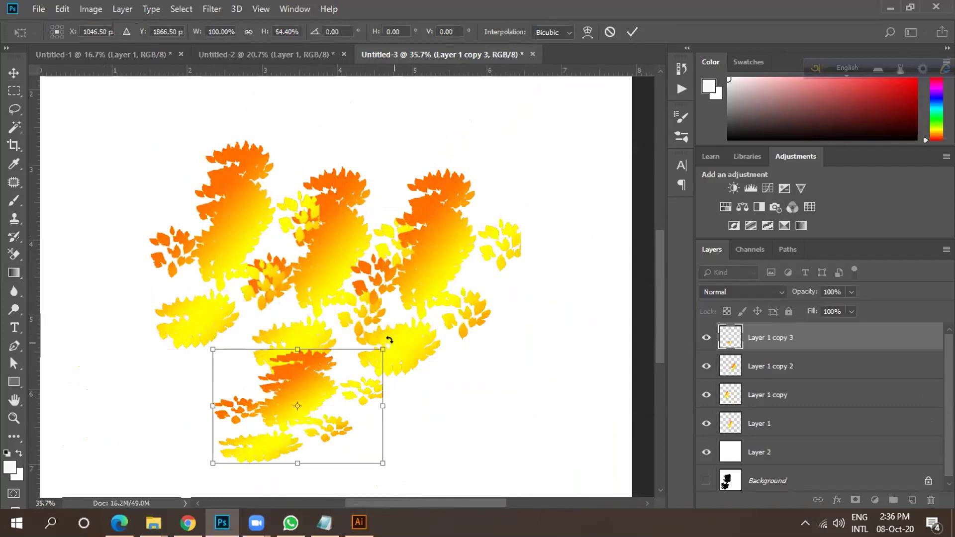
key("ctrl+z")
left_click_drag(390, 249, 336, 363)
left_click_drag(342, 297, 400, 179)
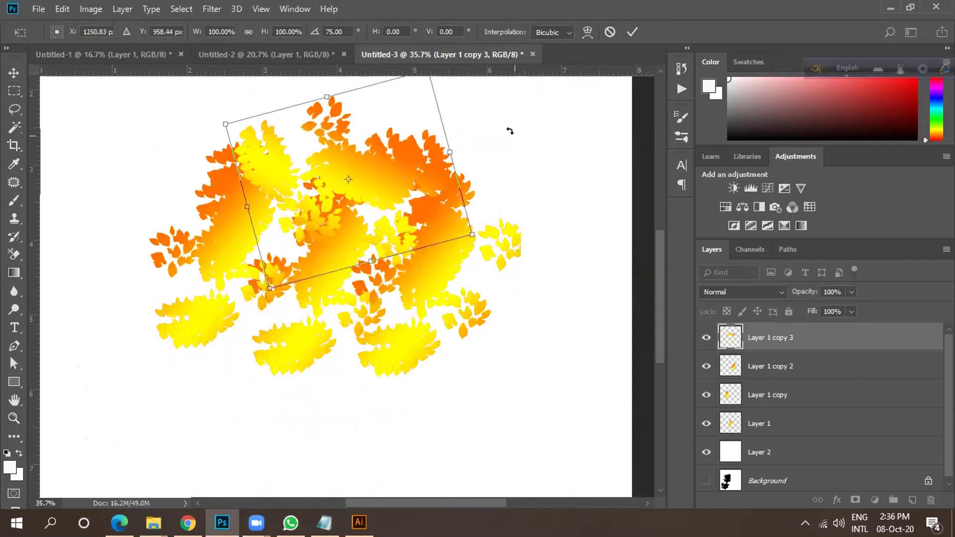
left_click(633, 32)
left_click_drag(816, 335, 801, 411)
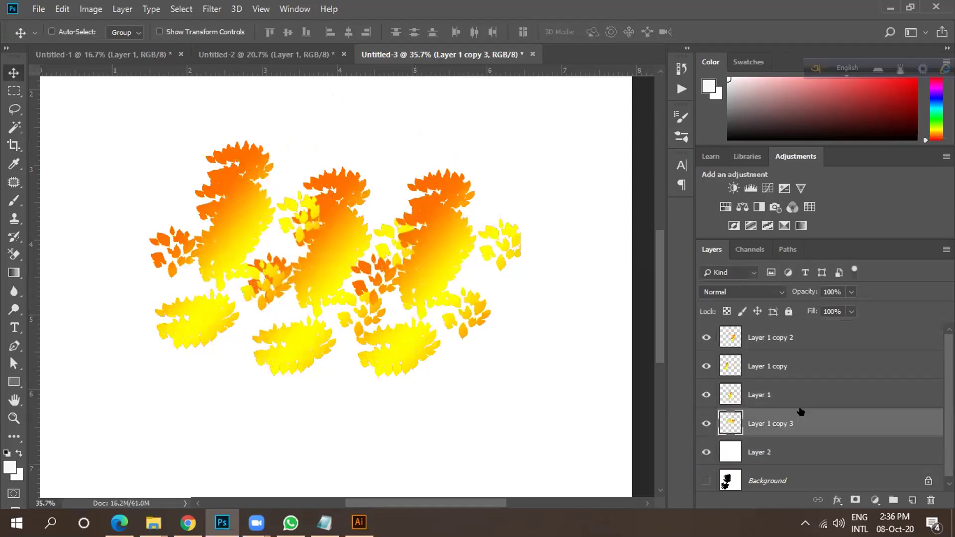
Merge Layer 1 and its three copies into one layer, checking the merged artwork by toggling its visibility.
scroll(336, 183, "up", 1)
scroll(337, 180, "down", 3)
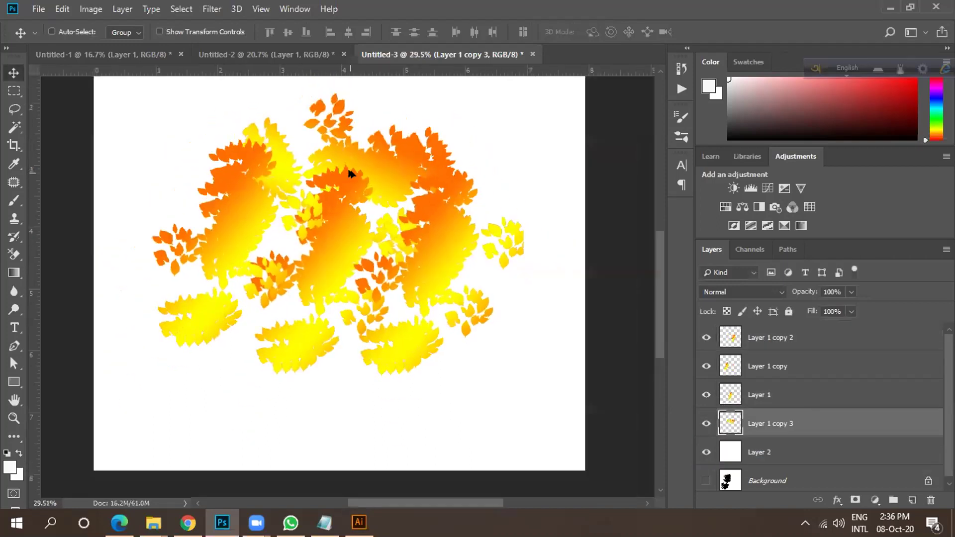
left_click(800, 346, "shift")
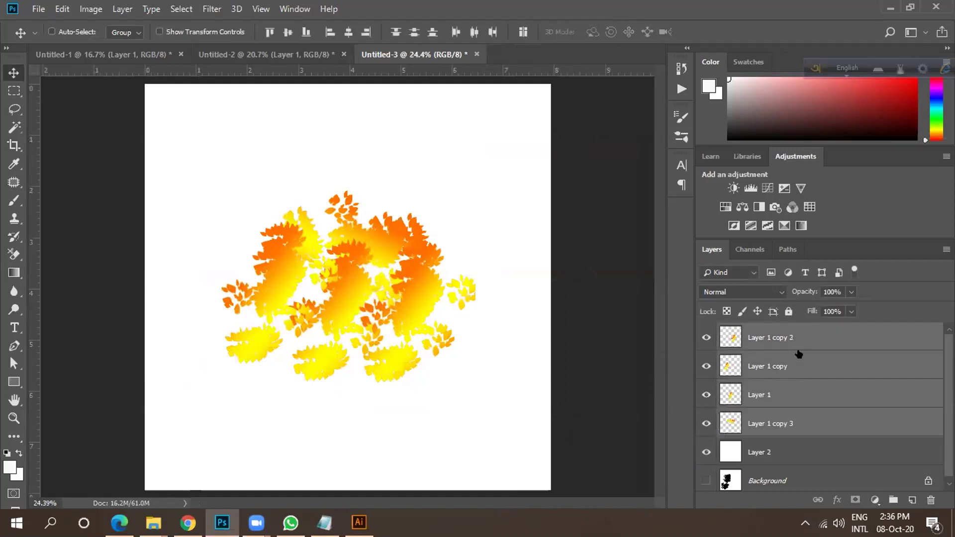
right_click(800, 365)
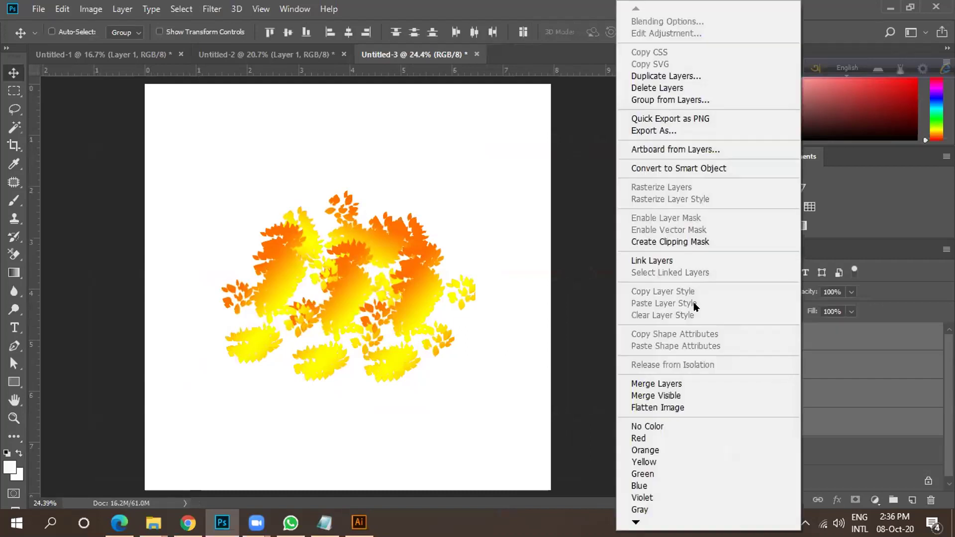
left_click(665, 384)
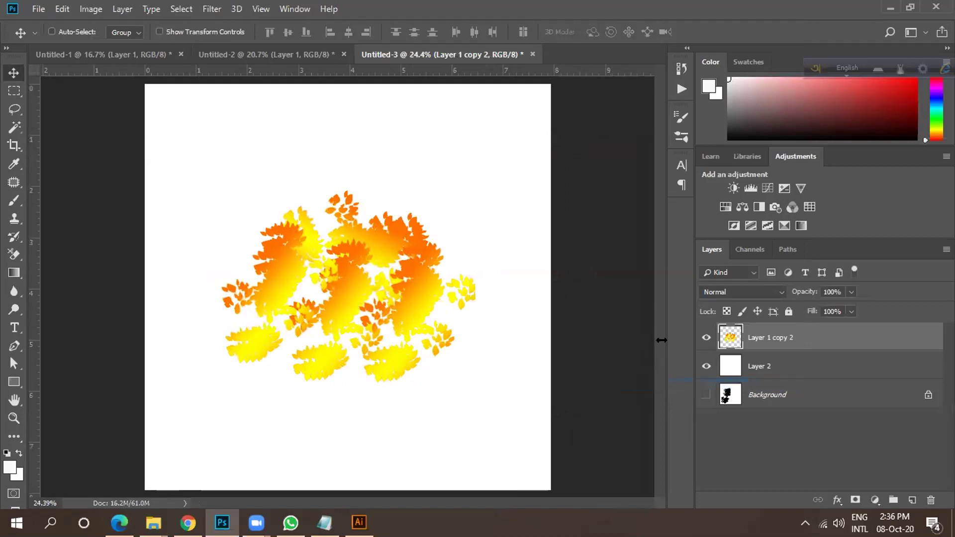
left_click(705, 337)
left_click(704, 337)
Load the merged leaf artwork as a selection, draw an orange-yellow linear gradient across all of it, and deselect.
left_click(730, 338, "ctrl")
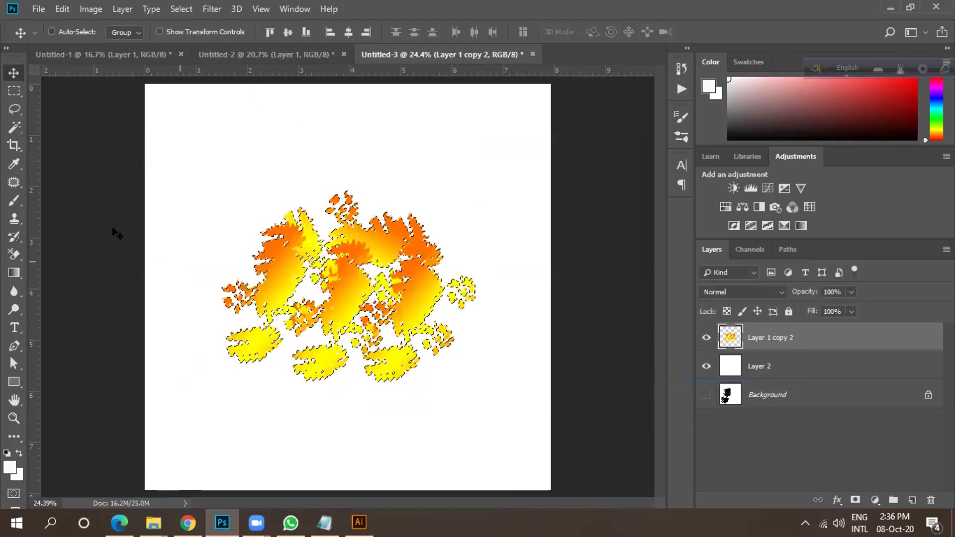
left_click(14, 272)
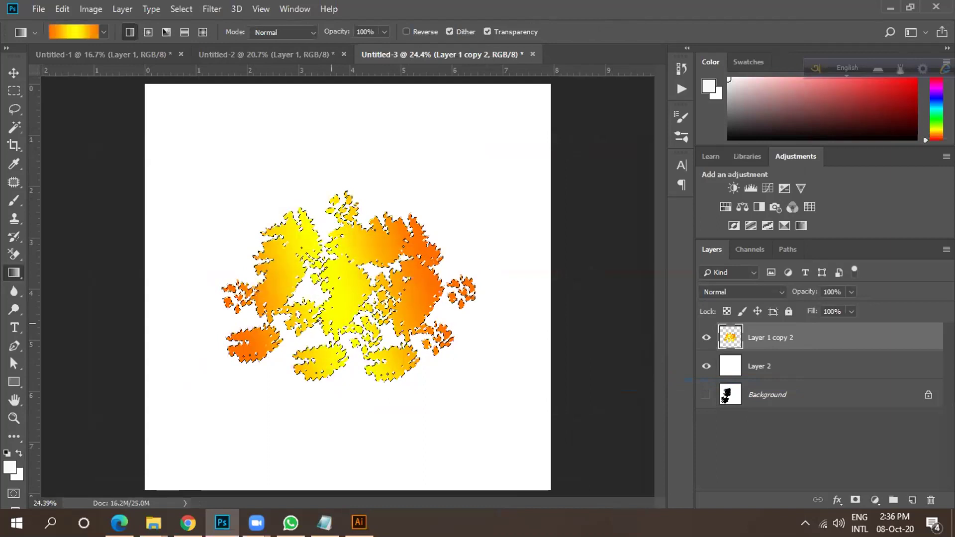
left_click_drag(349, 298, 437, 278)
left_click(6, 73)
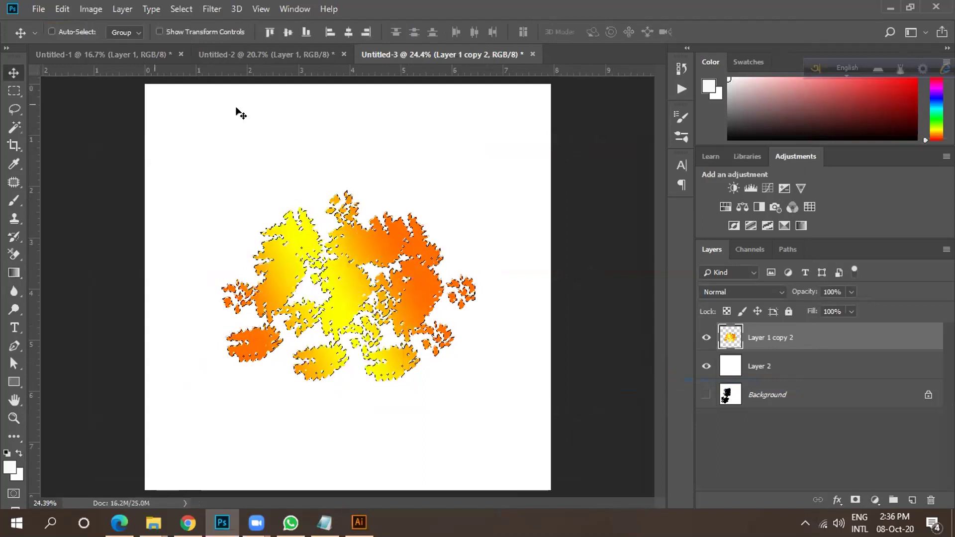
left_click_drag(337, 184, 336, 183)
key("ctrl+d")
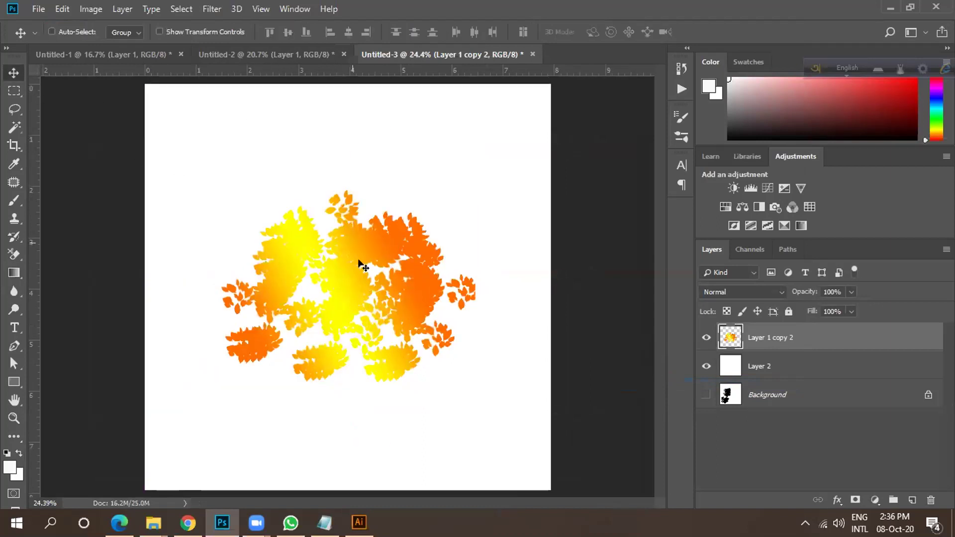
scroll(348, 288, "up", 5)
left_click_drag(292, 325, 326, 271)
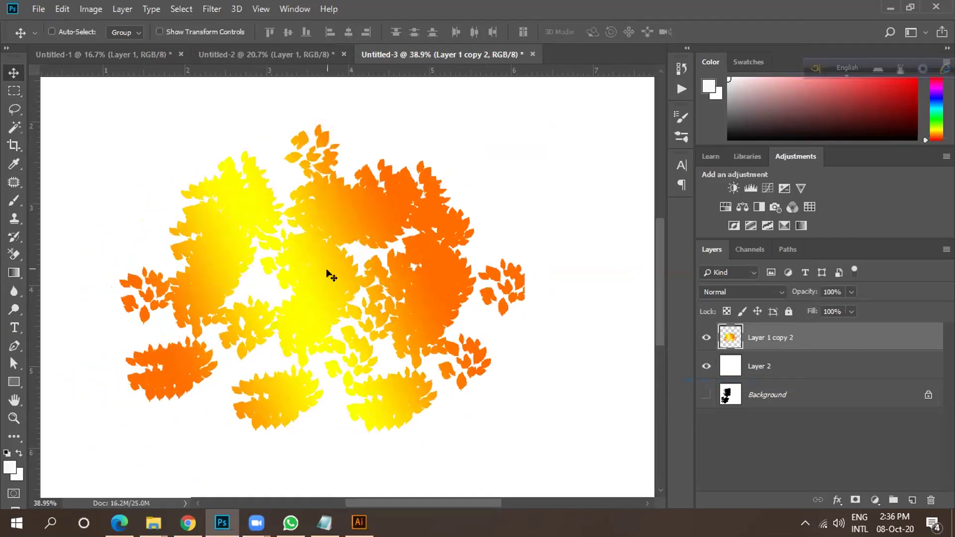
Start quitting Photoshop, discard Untitled-3's changes, and cancel quitting at the save prompt for Untitled-2.
left_click(935, 7)
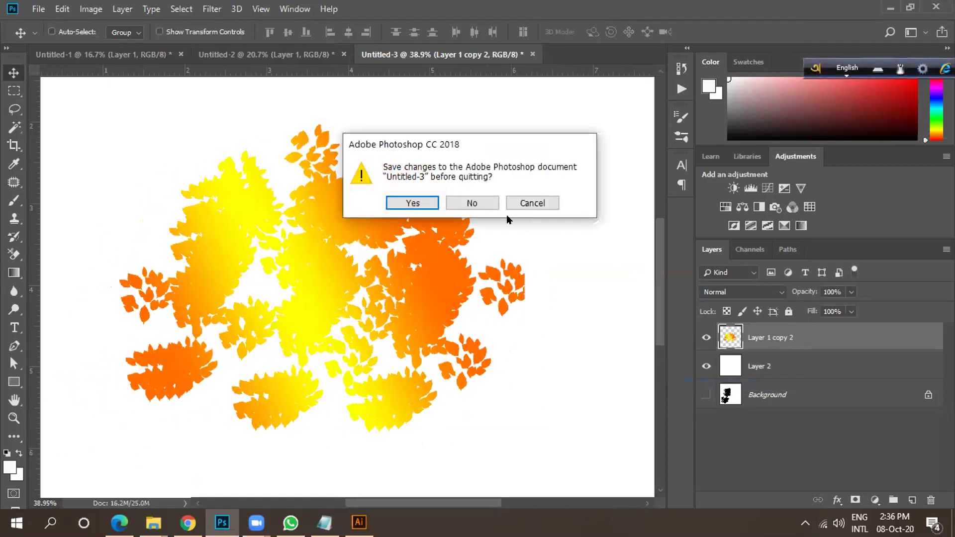
left_click(472, 203)
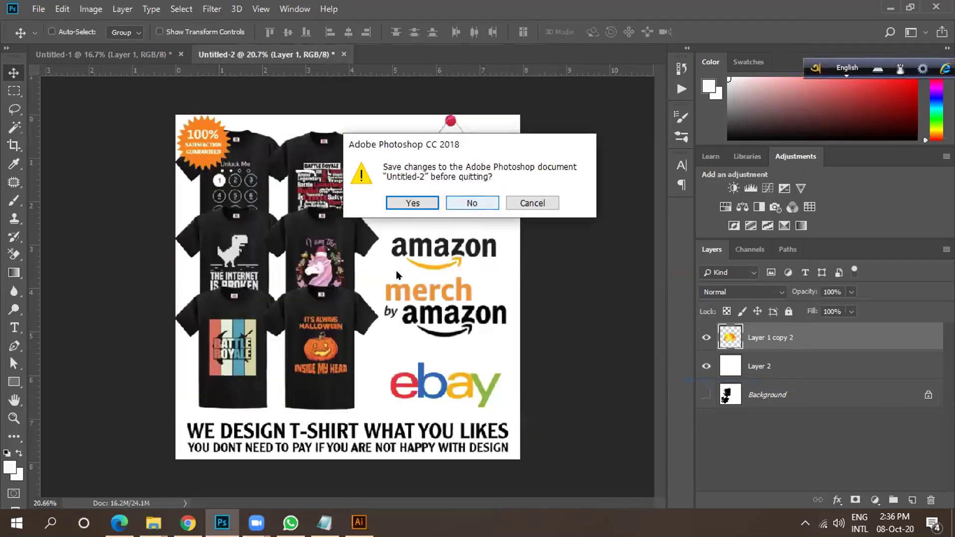
left_click(530, 202)
Switch to Illustrator, choose the rough charcoal-style art brush, and accept the Paintbrush Tool Options unchanged.
left_click(359, 522)
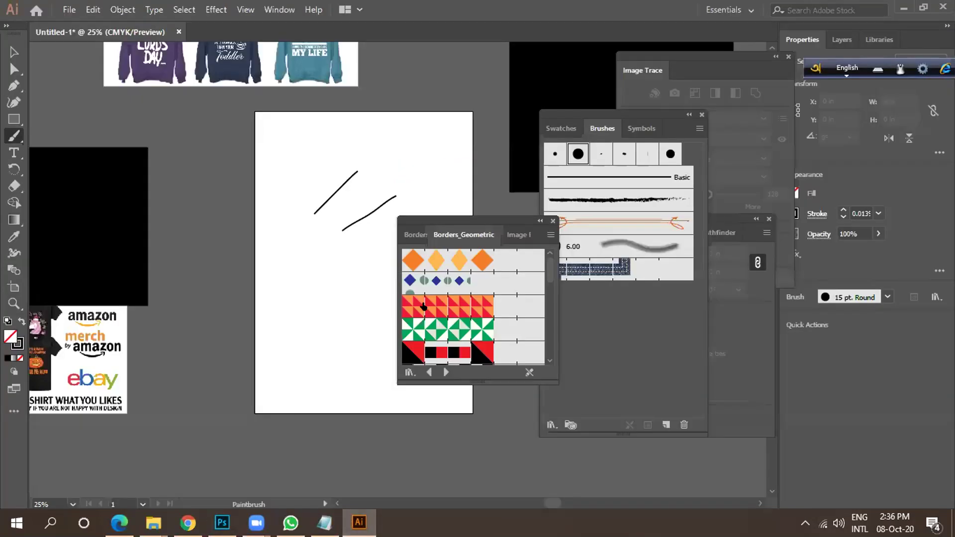
scroll(345, 208, "up", 4)
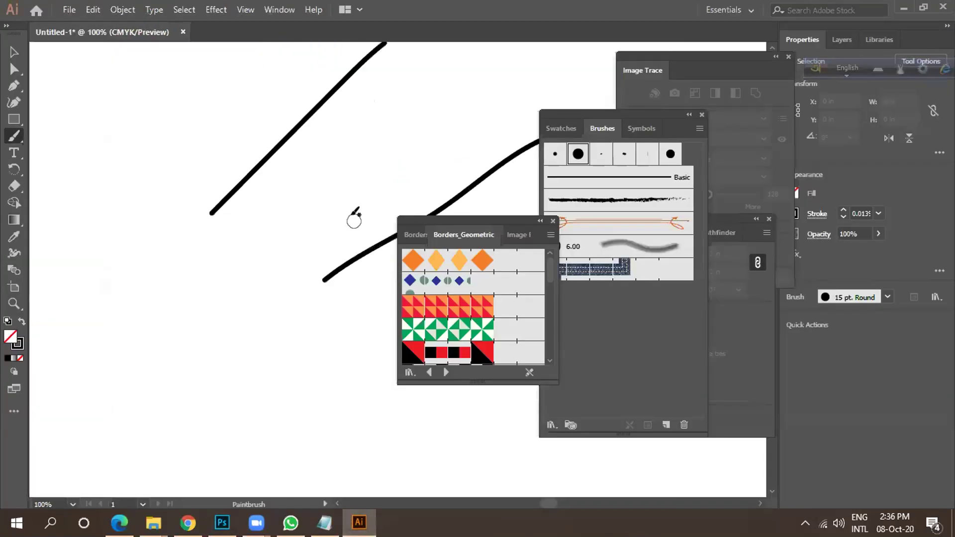
scroll(351, 212, "down", 2)
left_click(600, 209)
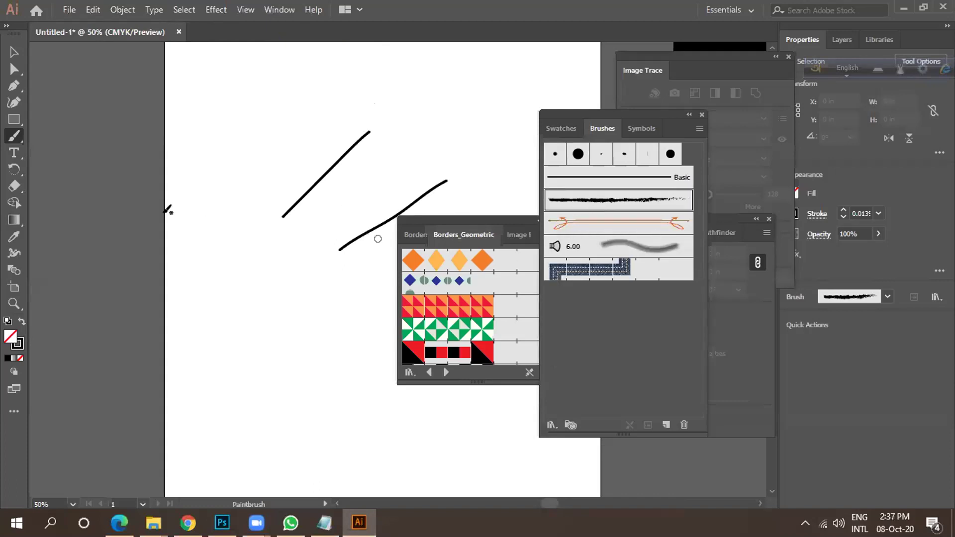
double_click(14, 135)
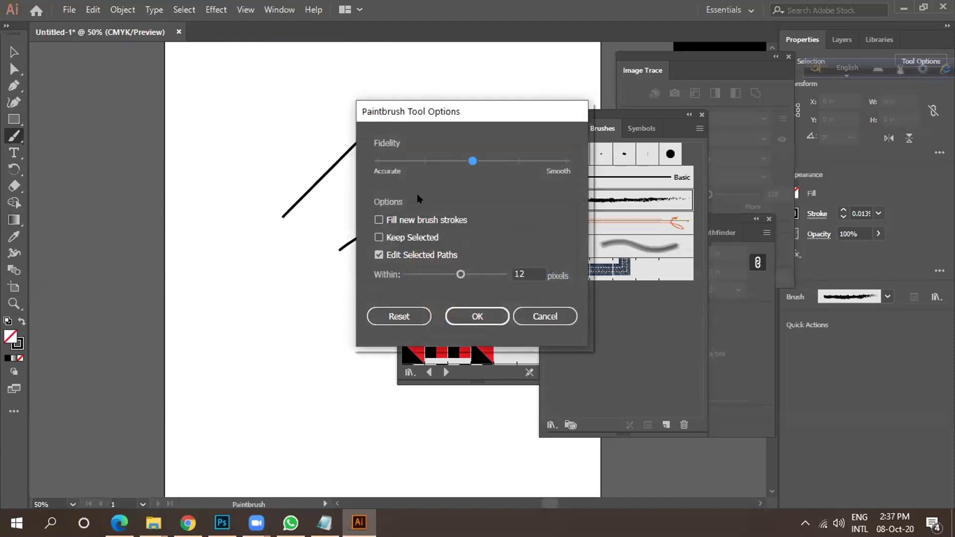
left_click(491, 320)
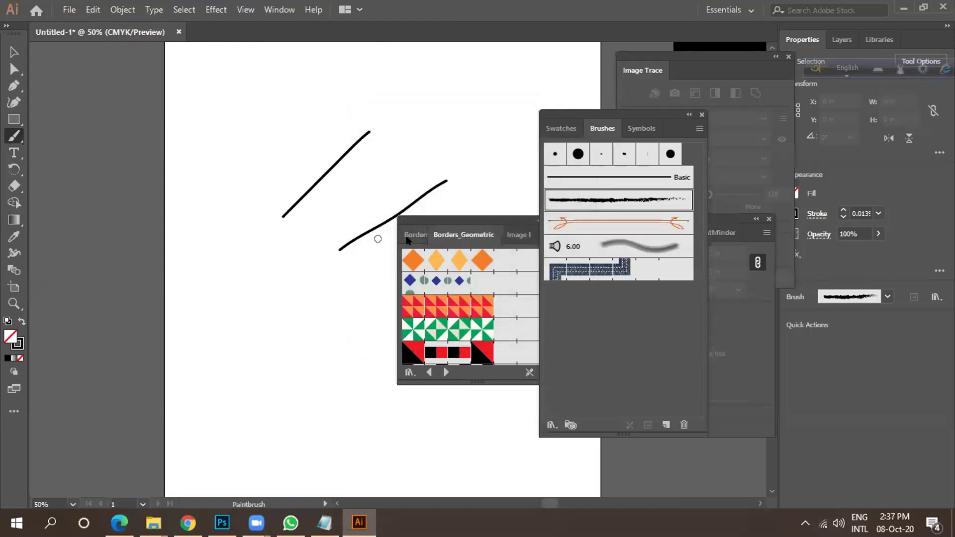
Move the floating brush libraries clear of the drawn lines, browse the Image Brush Library, and close the libraries.
left_click_drag(490, 221, 438, 279)
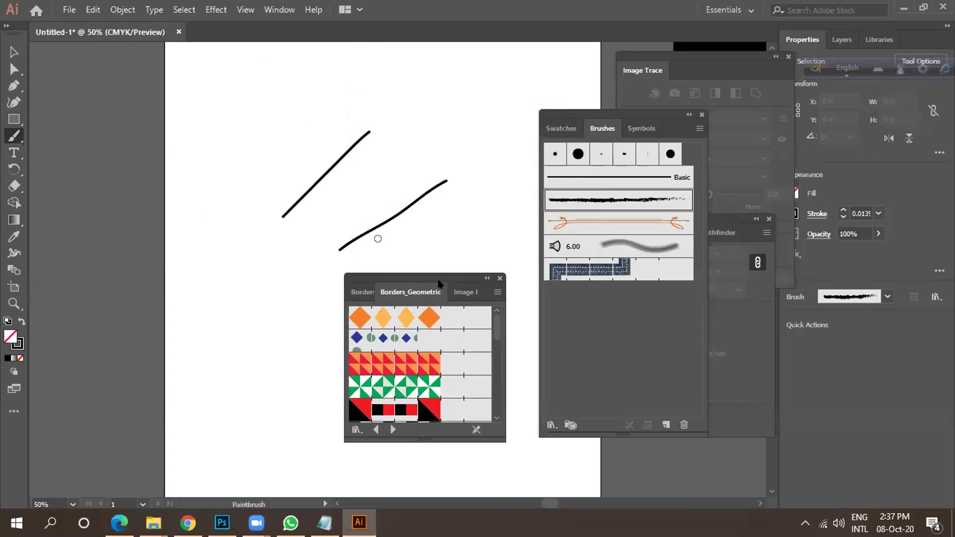
left_click(467, 291)
scroll(409, 367, "down", 5)
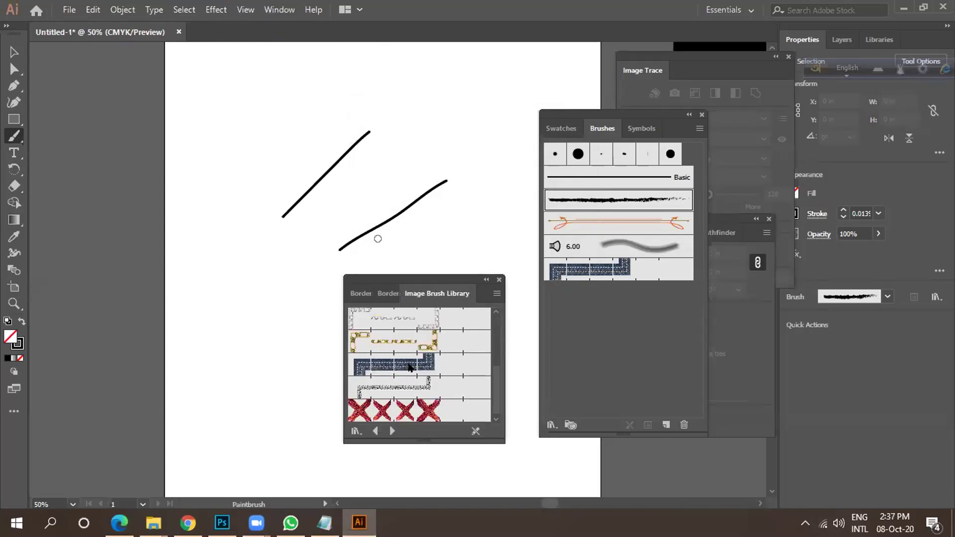
scroll(454, 323, "up", 4)
left_click(498, 279)
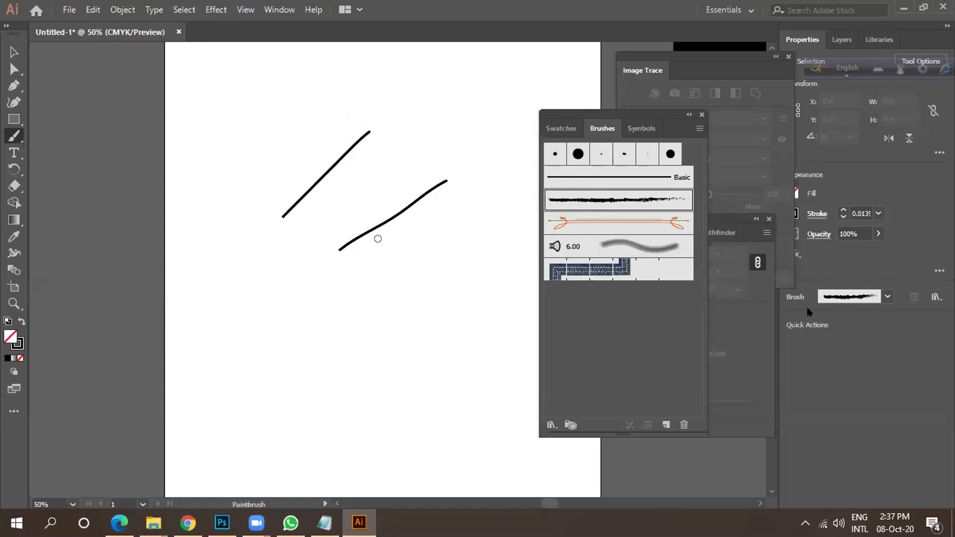
Examine the list of brushes that can be assigned to the current stroke.
left_click(887, 297)
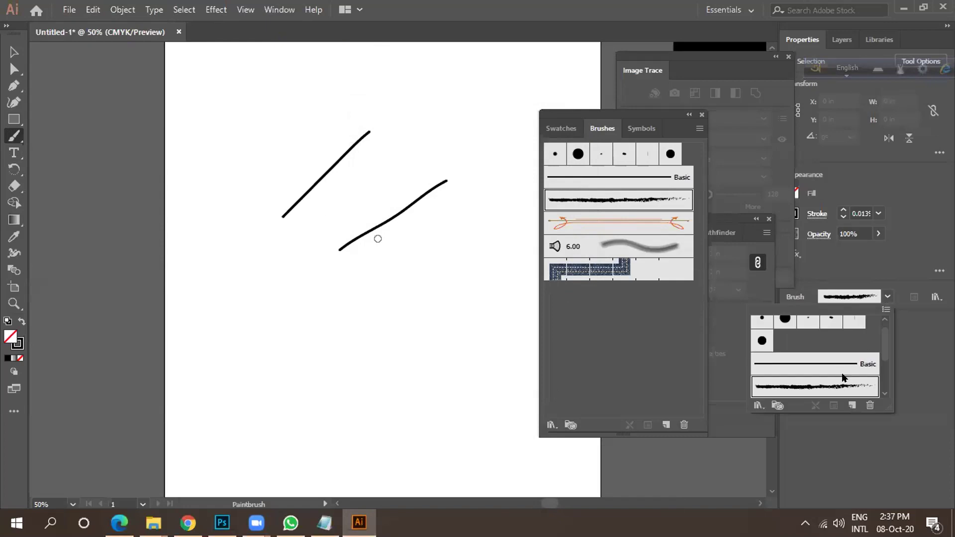
scroll(841, 377, "down", 3)
scroll(832, 374, "up", 4)
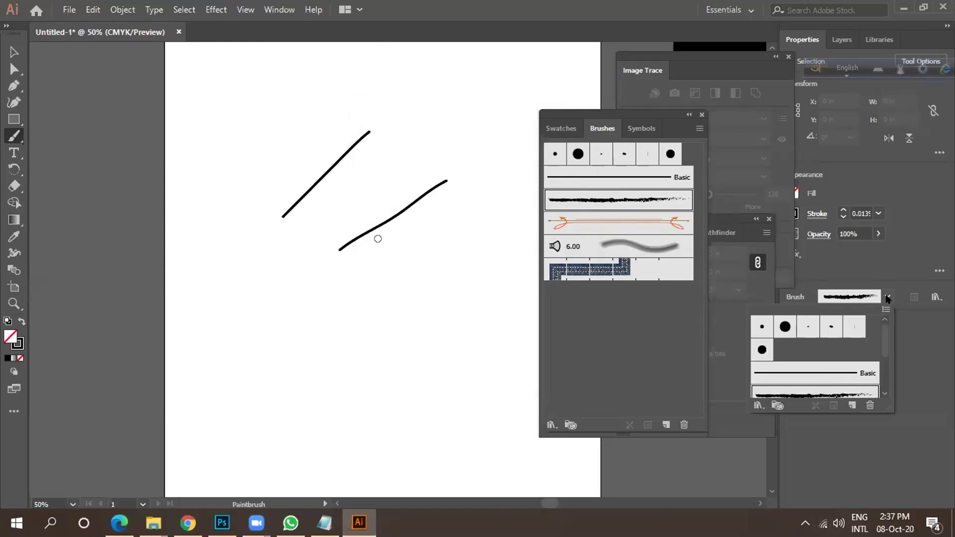
left_click(888, 297)
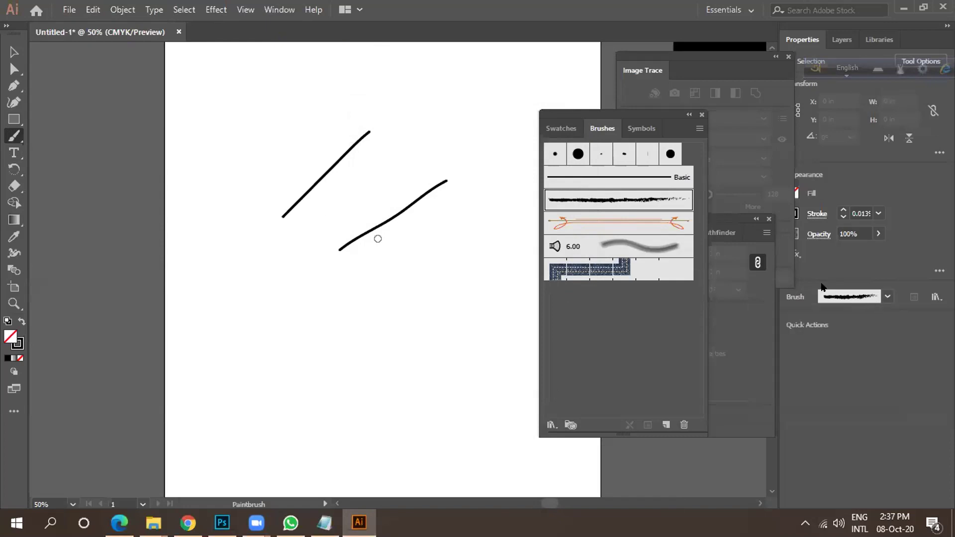
Check the available brush library categories, and paint two rough charcoal-style strokes below the two existing lines.
left_click(934, 298)
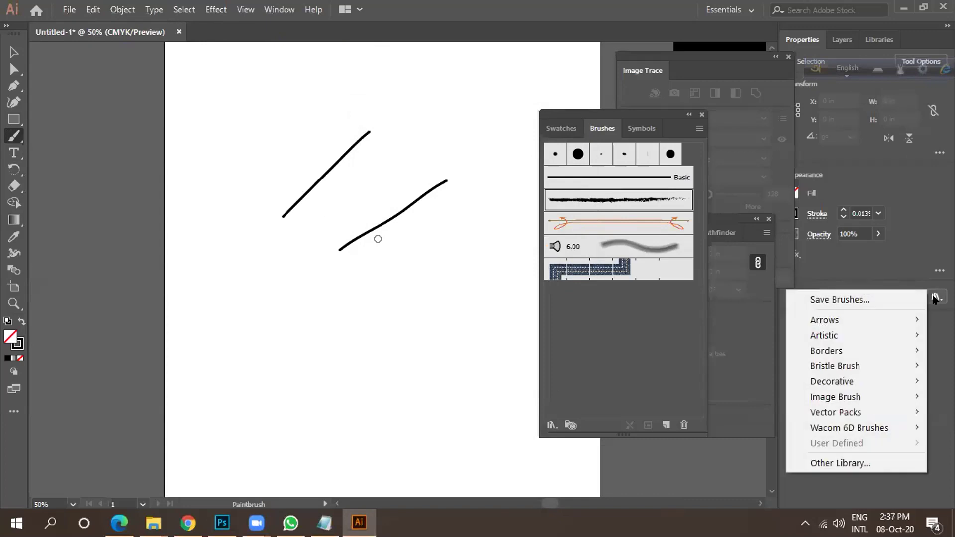
left_click(842, 274)
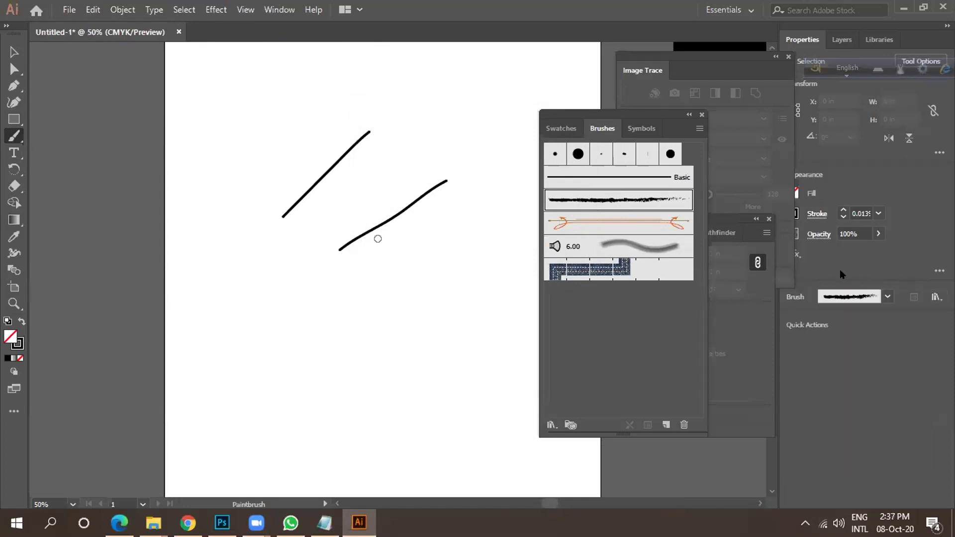
left_click_drag(378, 299, 397, 299)
scroll(277, 333, "up", 4)
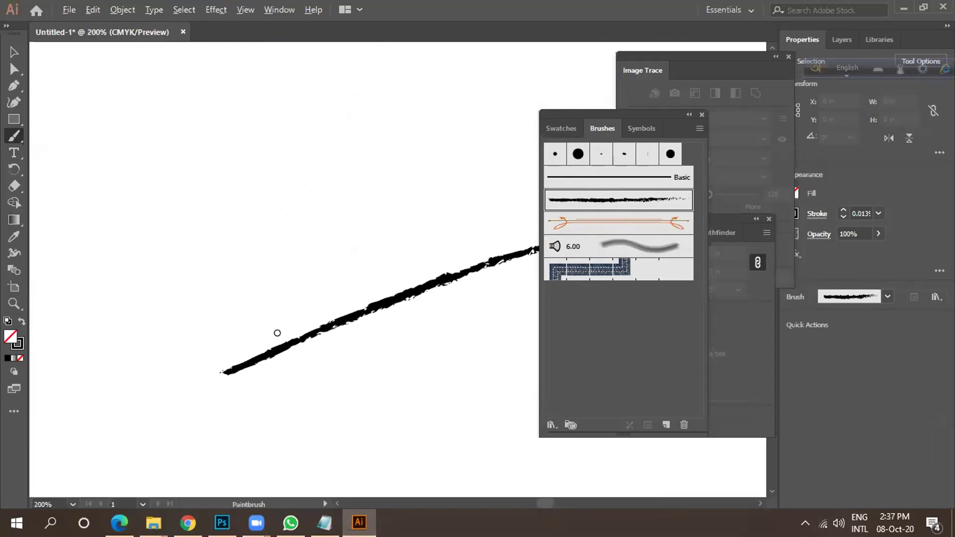
scroll(256, 301, "down", 3)
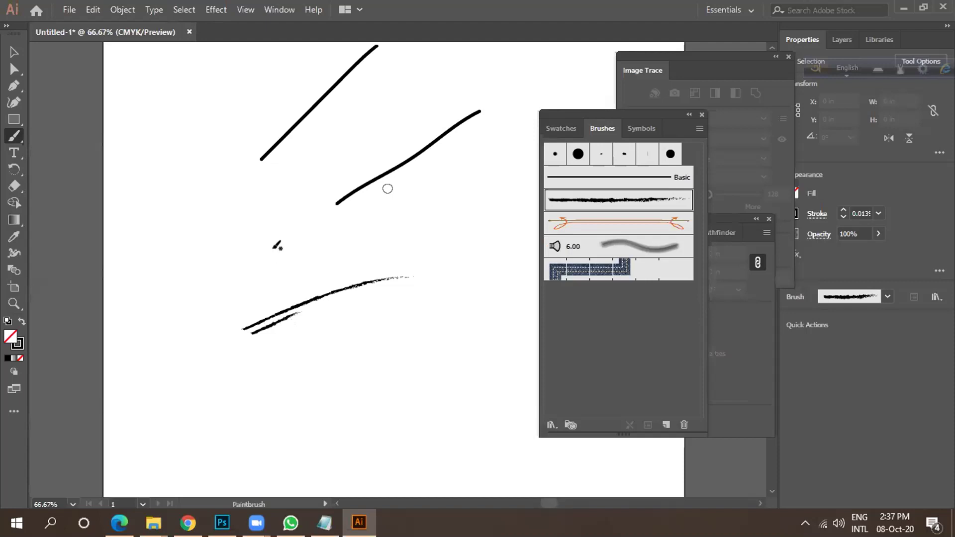
scroll(264, 329, "up", 2)
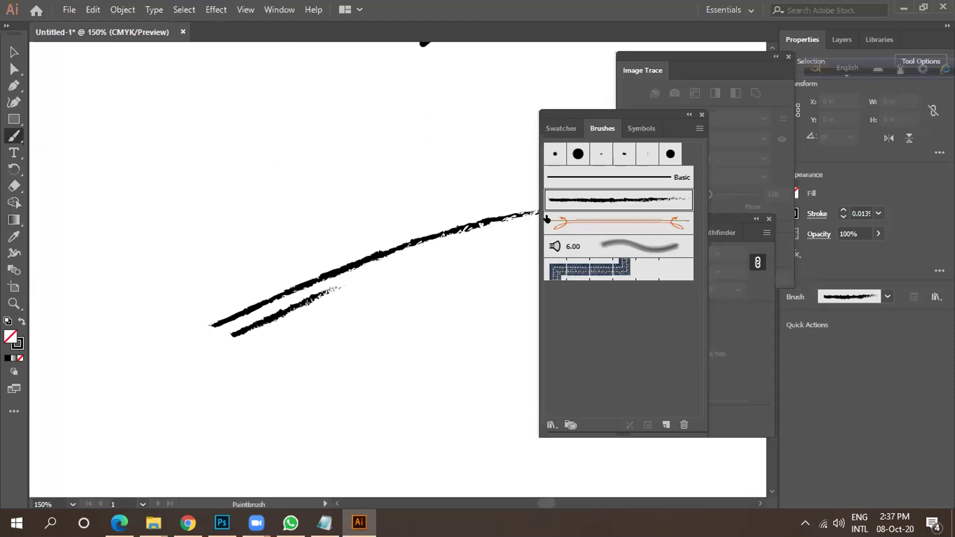
Move the Brushes panel clear of the artwork and hatch several short charcoal strokes beneath the long charcoal stroke.
mouse_move(654, 113)
left_mouse_down()
mouse_move(832, 184)
mouse_move(819, 169)
mouse_move(798, 170)
left_mouse_up()
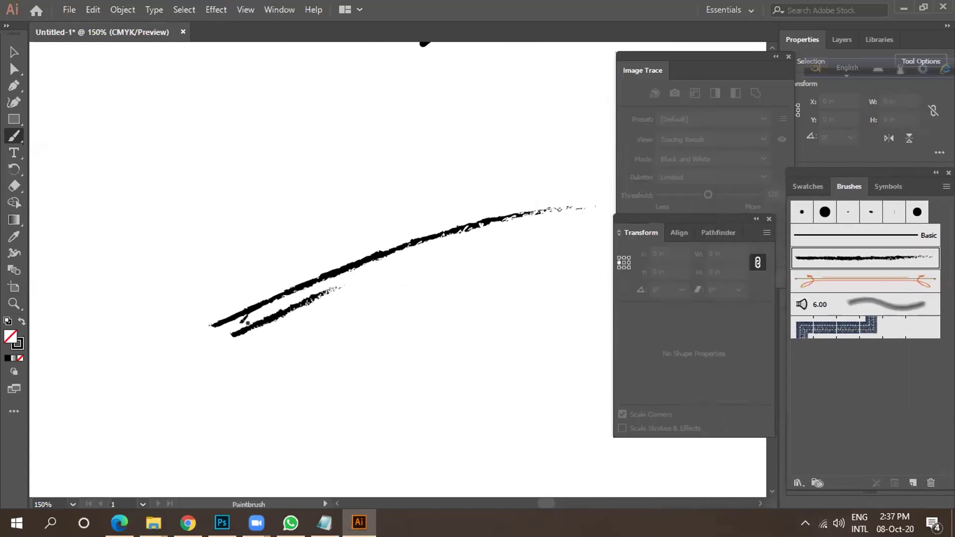
left_click_drag(321, 291, 218, 334)
left_click_drag(323, 301, 230, 344)
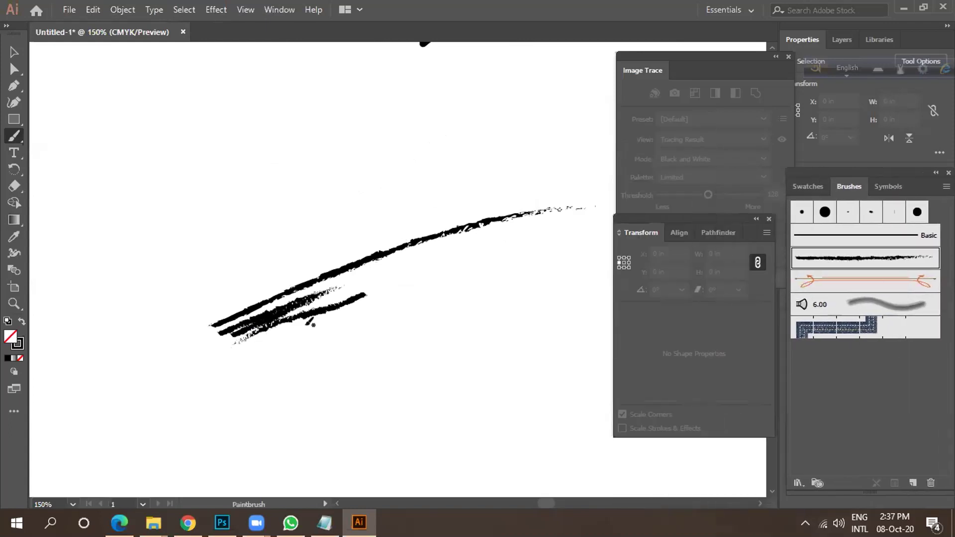
left_click_drag(274, 366, 272, 373)
mouse_move(384, 293)
left_mouse_down()
mouse_move(308, 320)
mouse_move(260, 362)
left_mouse_up()
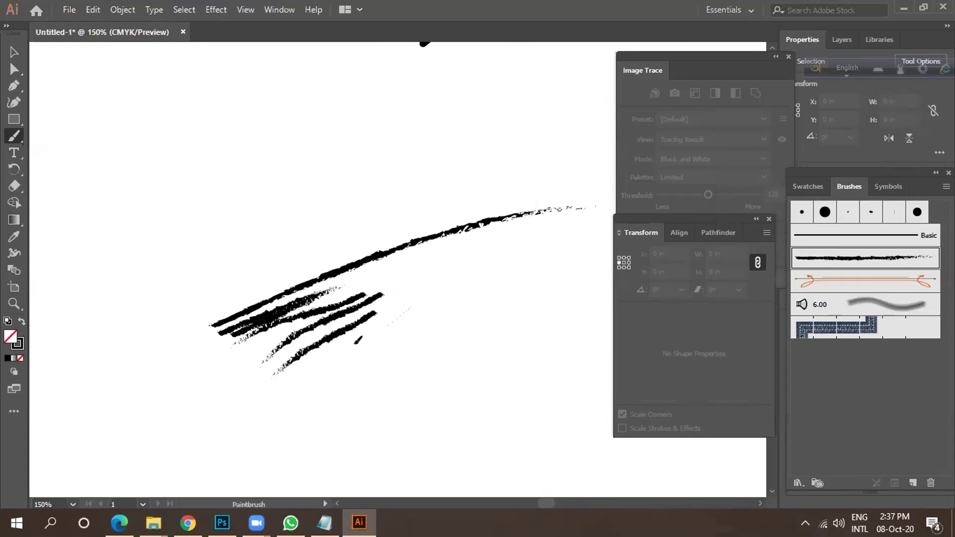
left_click_drag(409, 309, 301, 405)
left_click_drag(424, 316, 329, 389)
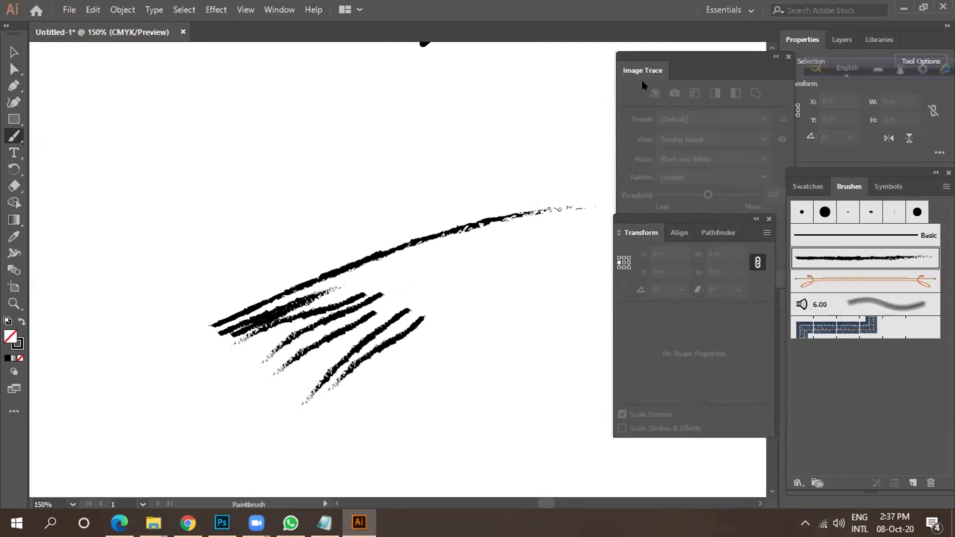
Reposition the floating panels, set the stroke weight to 3 in, and paint several huge charcoal strokes across the artboard.
mouse_move(664, 56)
left_mouse_down()
mouse_move(540, 158)
mouse_move(546, 50)
left_mouse_up()
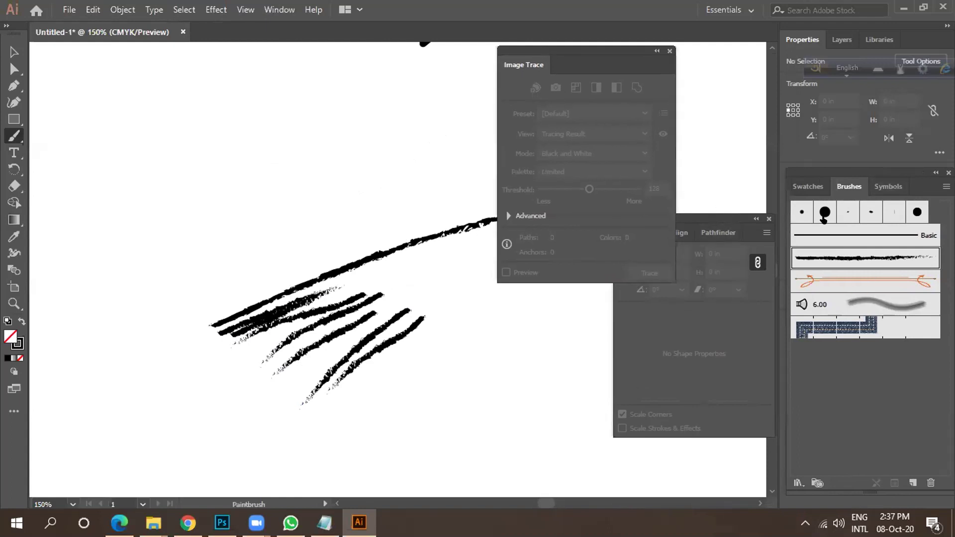
mouse_move(839, 172)
left_mouse_down()
mouse_move(778, 195)
mouse_move(643, 202)
left_mouse_up()
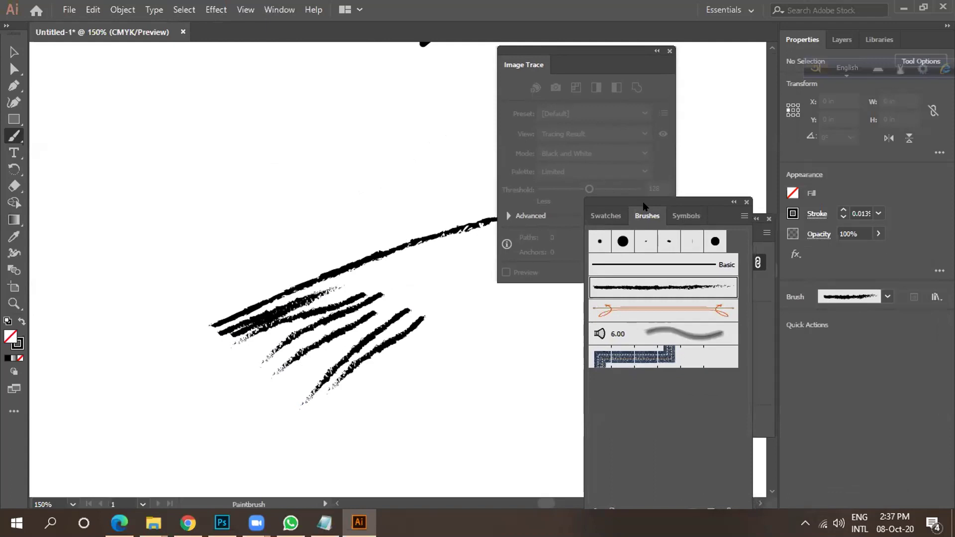
left_click_drag(643, 201, 643, 201)
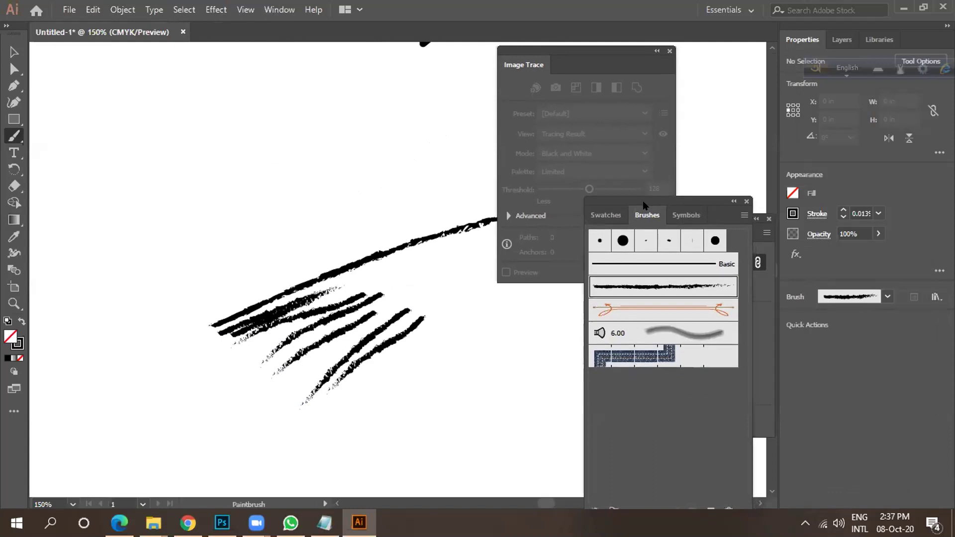
left_click(879, 213)
left_click(905, 500)
scroll(256, 173, "down", 8)
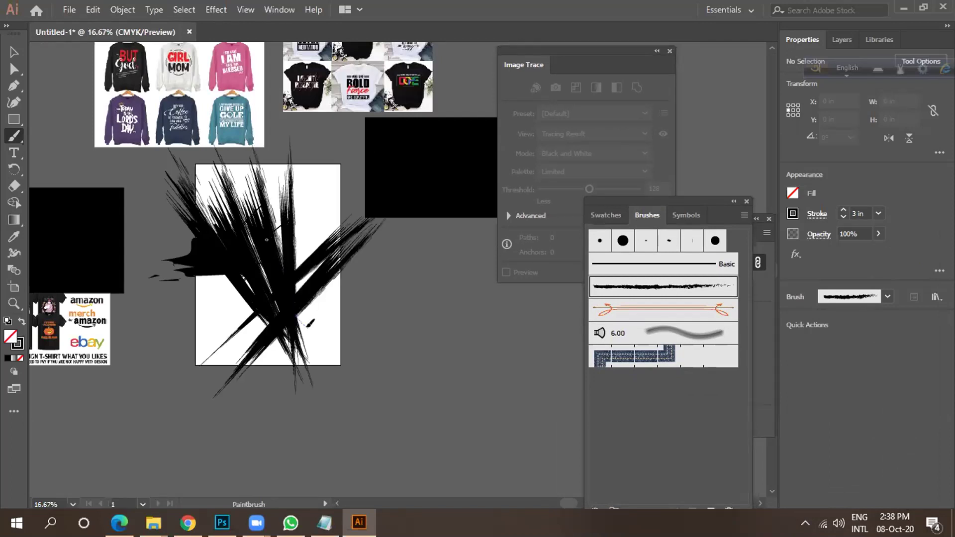
Select the overlapping huge brush strokes one by one and spread them apart across and beyond the artboard.
left_click(13, 52)
key("ctrl+minus")
key("ctrl+minus")
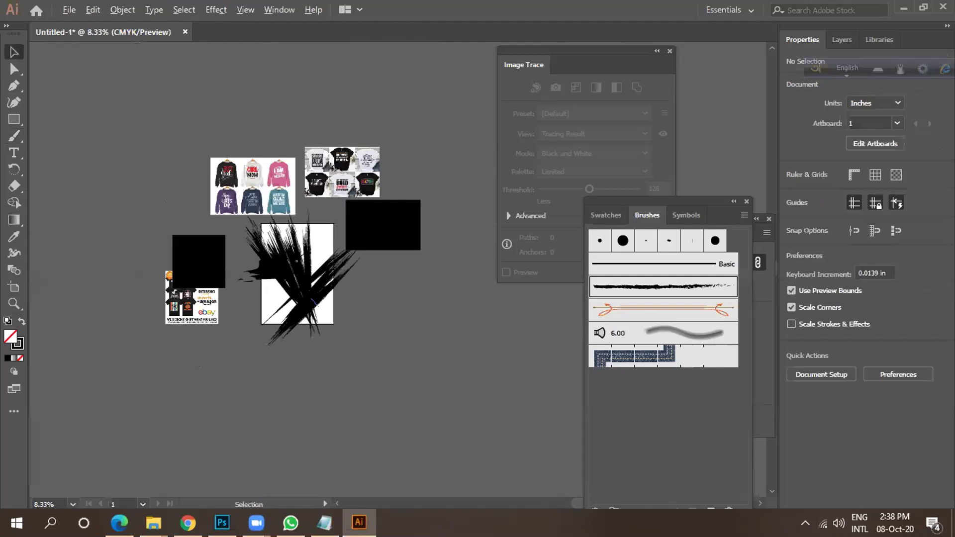
key("ctrl+plus")
key("ctrl+plus")
key("ctrl+plus")
key("ctrl+plus")
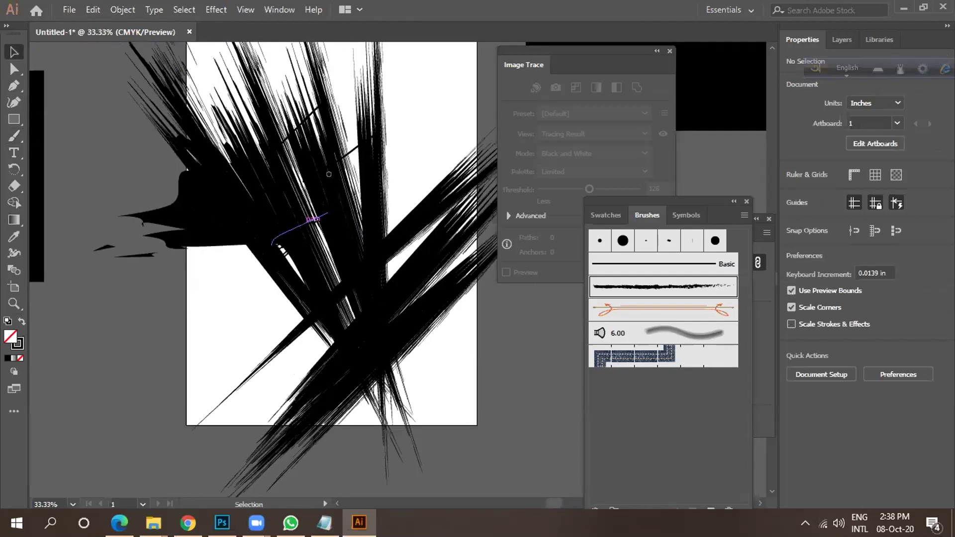
mouse_move(393, 248)
left_mouse_down()
mouse_move(449, 363)
mouse_move(424, 363)
mouse_move(449, 366)
left_mouse_up()
mouse_move(544, 284)
left_mouse_down()
mouse_move(323, 298)
mouse_move(243, 283)
left_mouse_up()
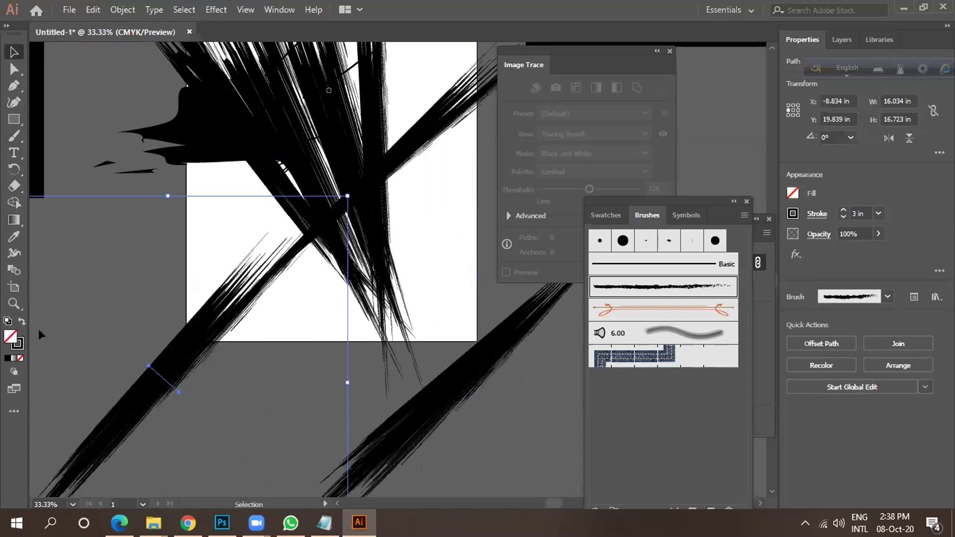
left_click_drag(389, 206, 404, 318)
left_click_drag(386, 190, 460, 177)
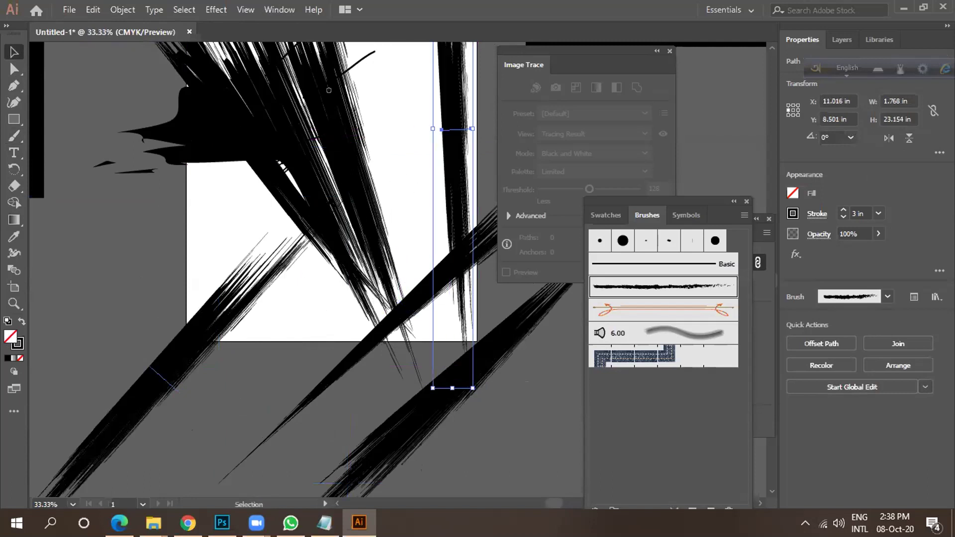
mouse_move(119, 388)
left_mouse_down()
mouse_move(154, 298)
mouse_move(282, 173)
mouse_move(267, 291)
left_mouse_up()
mouse_move(375, 164)
left_mouse_down()
mouse_move(363, 216)
mouse_move(338, 250)
left_mouse_up()
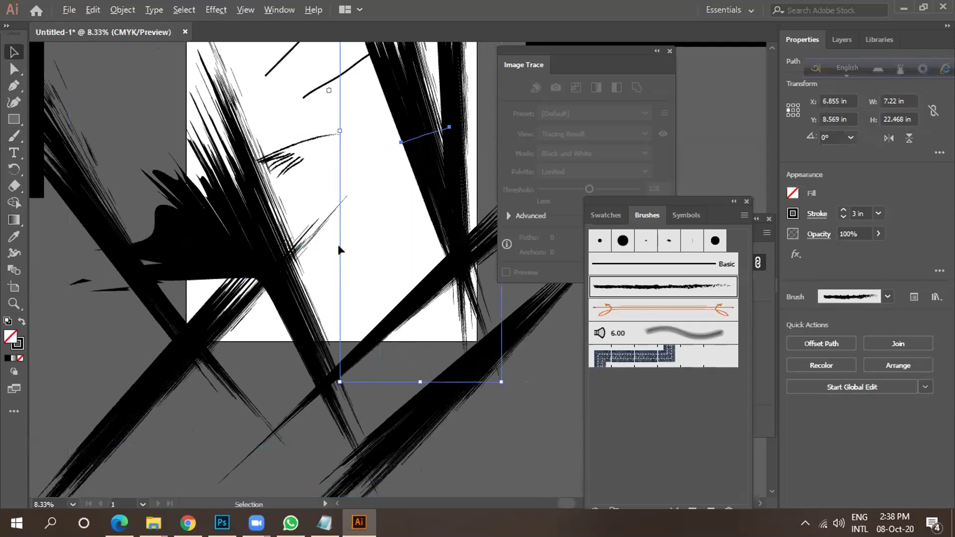
Move more huge strokes off the artboard into the empty area below and beside it, and delete the small lines on the artboard.
scroll(338, 249, "down", 3)
mouse_move(368, 295)
left_mouse_down()
mouse_move(380, 378)
mouse_move(372, 308)
left_mouse_up()
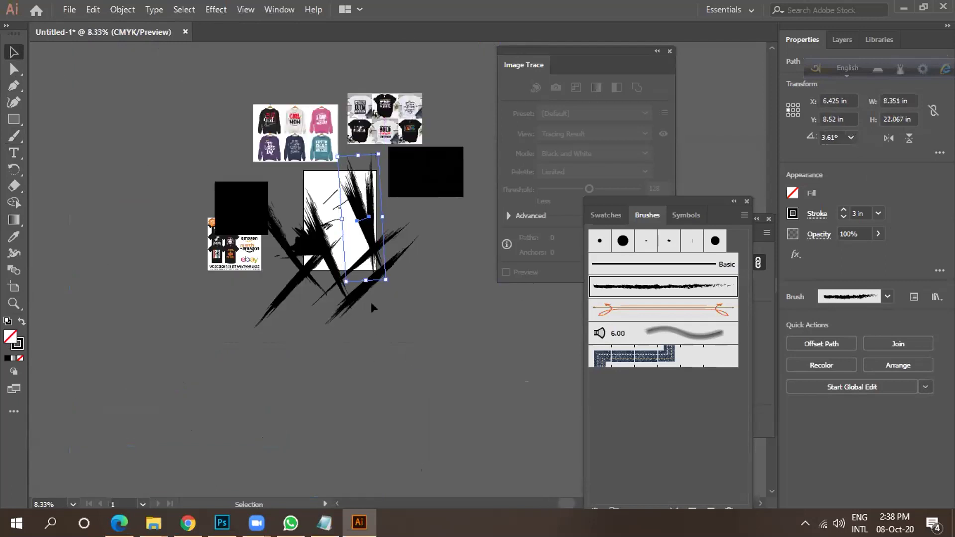
left_click_drag(358, 219, 396, 355)
left_click_drag(358, 262, 402, 313)
left_click_drag(438, 347, 310, 385)
left_click_drag(319, 239, 425, 251)
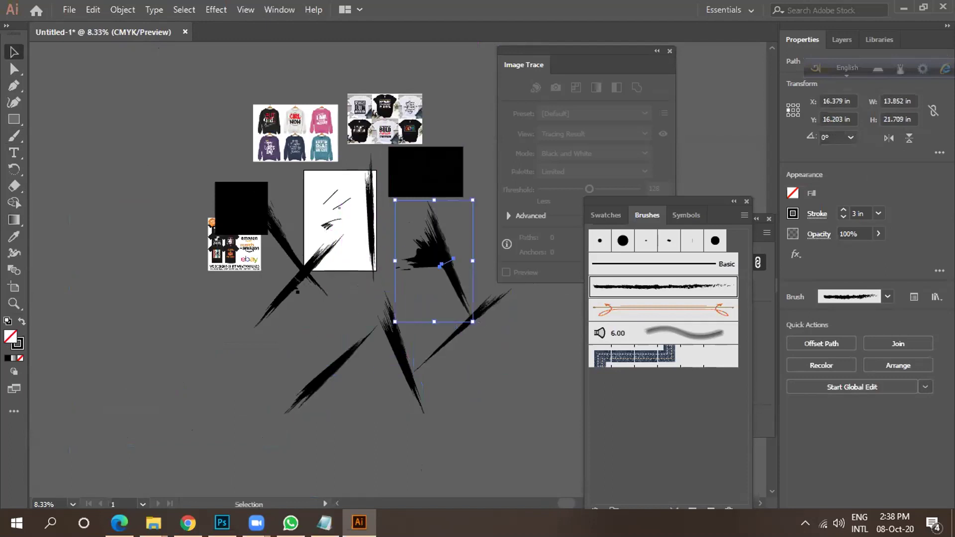
left_click_drag(296, 286, 301, 331)
left_click_drag(312, 200, 348, 236)
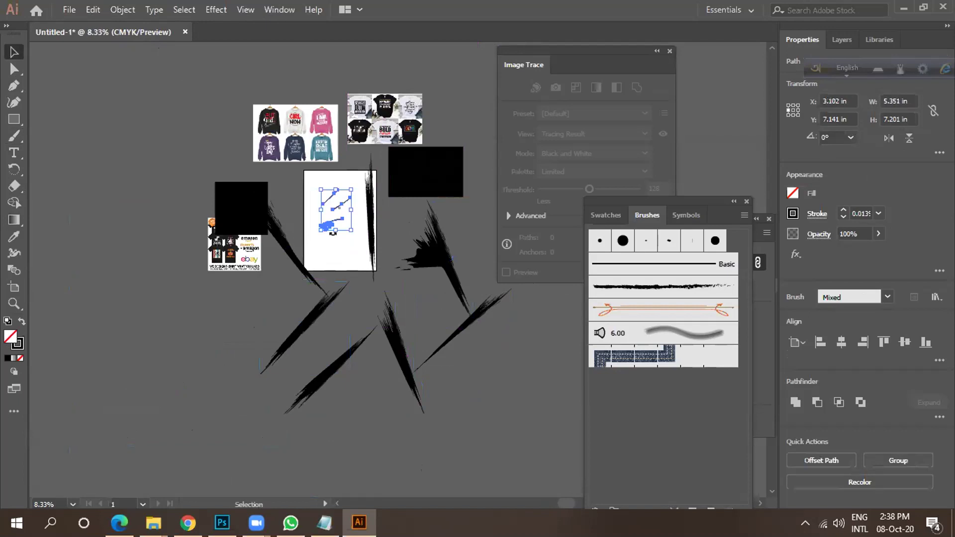
key("Delete")
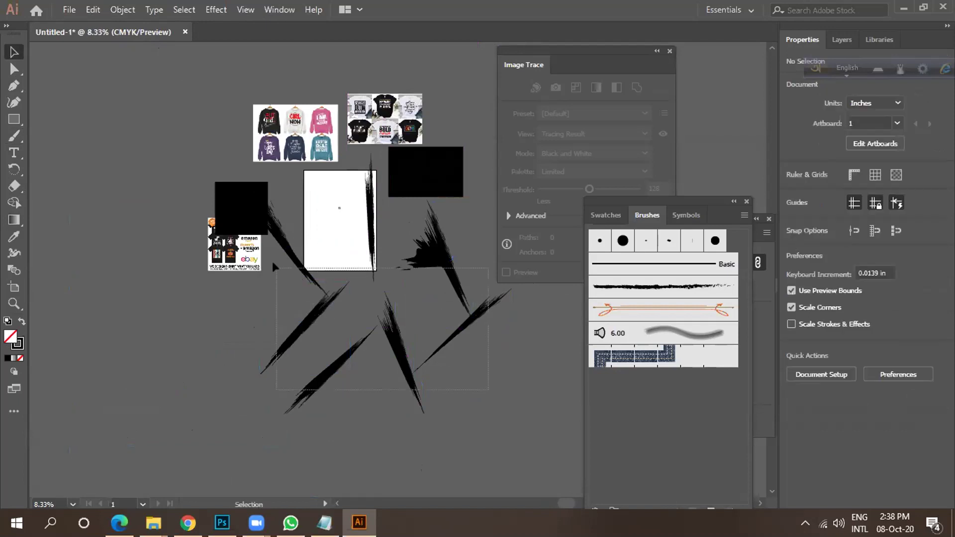
Expand the appearance of the four huge strokes below the artboard and inspect the outlines of the steep one.
left_click_drag(277, 343, 541, 348)
scroll(416, 335, "up", 1)
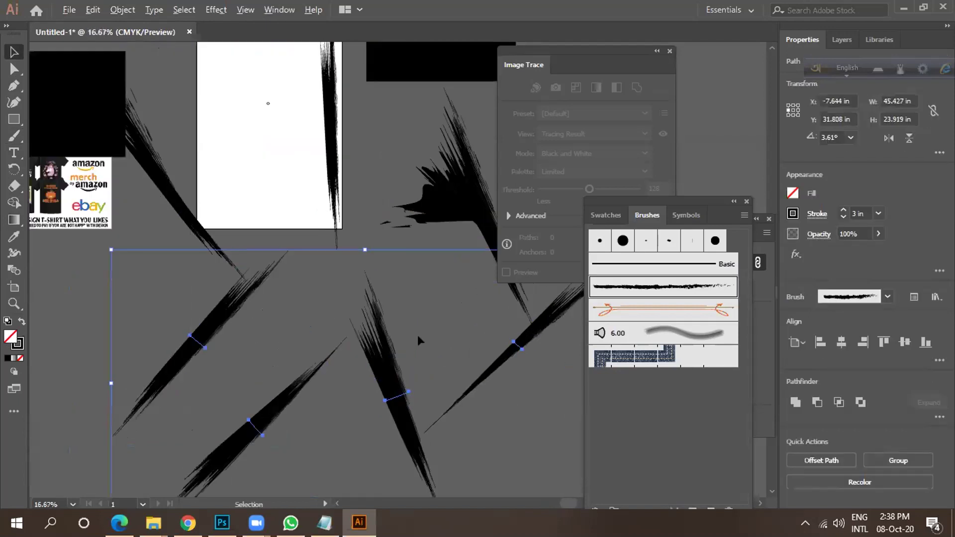
scroll(361, 273, "down", 1)
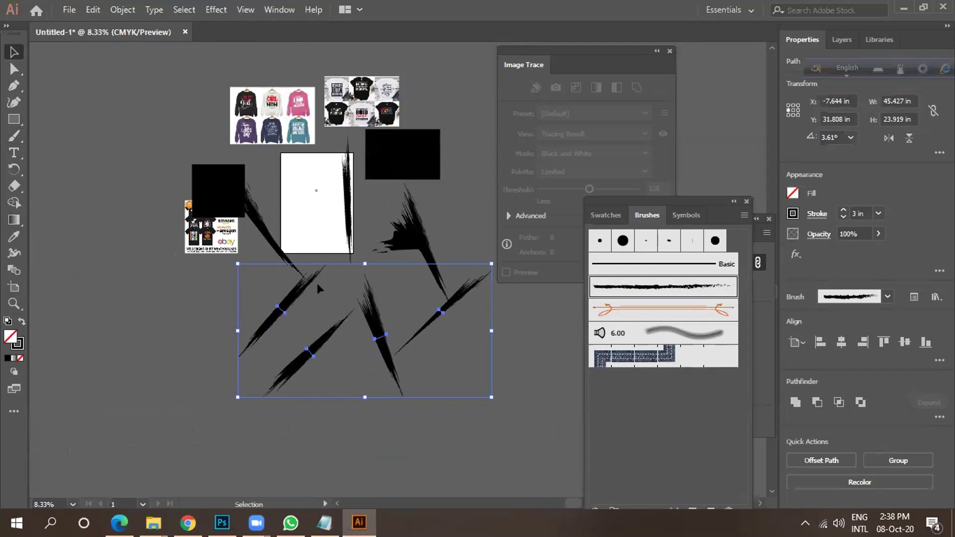
left_click(119, 9)
left_click(175, 173)
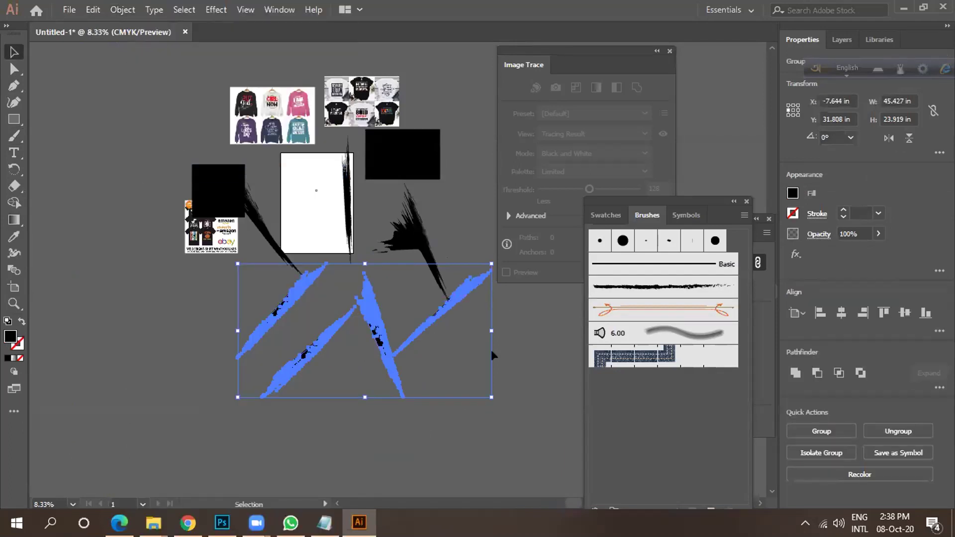
left_click(453, 336)
scroll(375, 333, "up", 4)
left_click(348, 315)
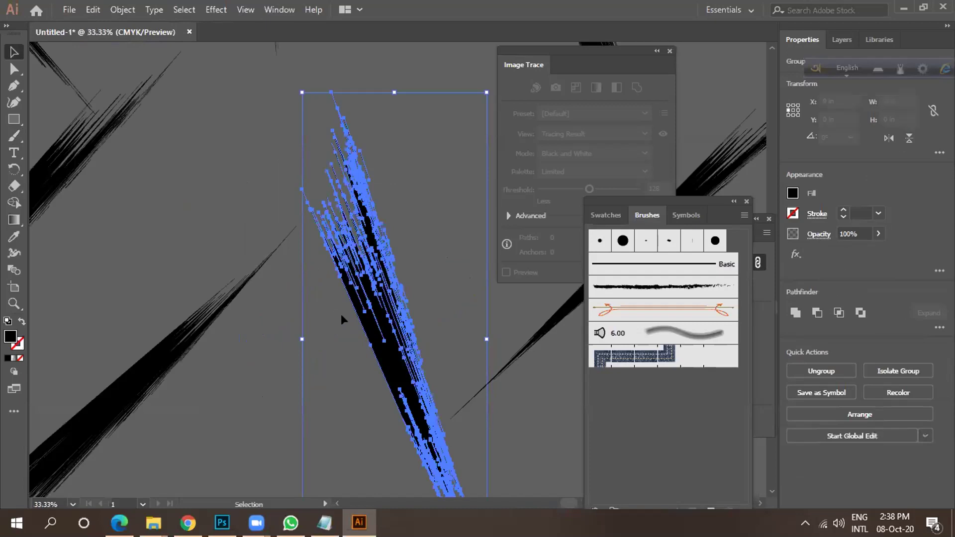
scroll(340, 311, "down", 5)
scroll(339, 318, "up", 3)
Bring the expanded strokes together, placing the two diagonal ones side by side with the steep one against them.
mouse_move(380, 314)
left_mouse_down()
mouse_move(315, 350)
mouse_move(308, 383)
mouse_move(325, 384)
left_mouse_up()
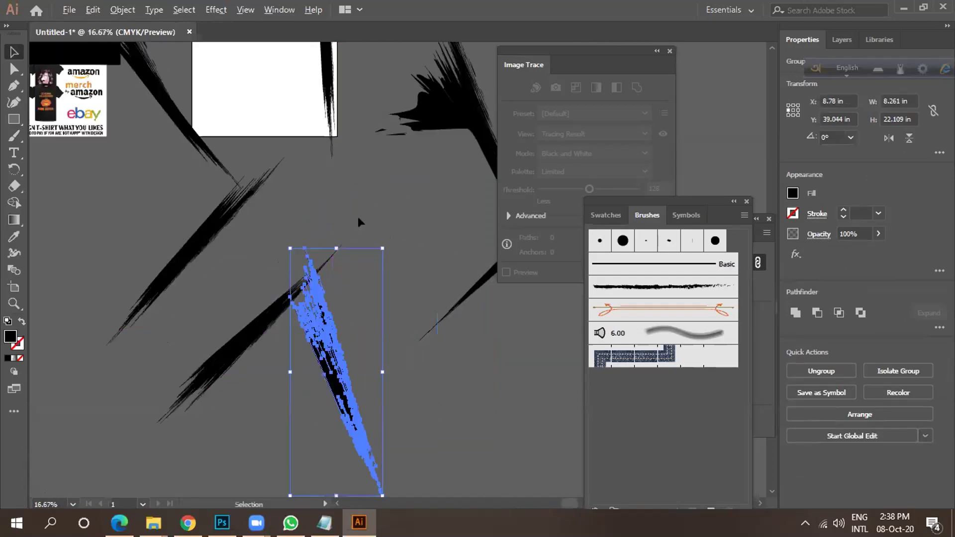
scroll(357, 216, "down", 1)
mouse_move(256, 259)
left_mouse_down()
mouse_move(271, 207)
mouse_move(348, 226)
mouse_move(341, 214)
mouse_move(310, 246)
mouse_move(368, 193)
mouse_move(398, 207)
left_mouse_up()
scroll(289, 255, "up", 2)
scroll(397, 207, "down", 2)
left_click(440, 283)
left_click_drag(342, 288, 340, 281)
scroll(396, 297, "up", 2)
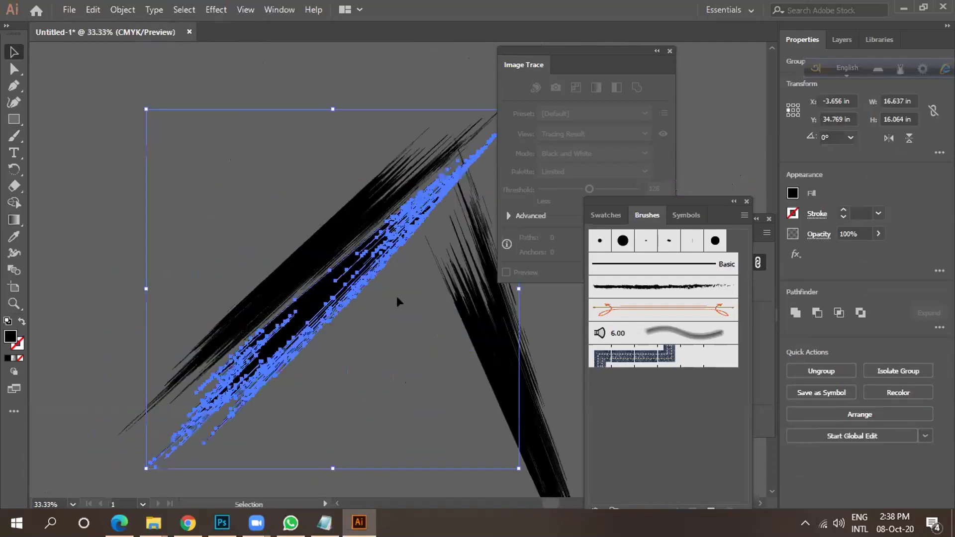
left_click(458, 324)
scroll(458, 324, "down", 2)
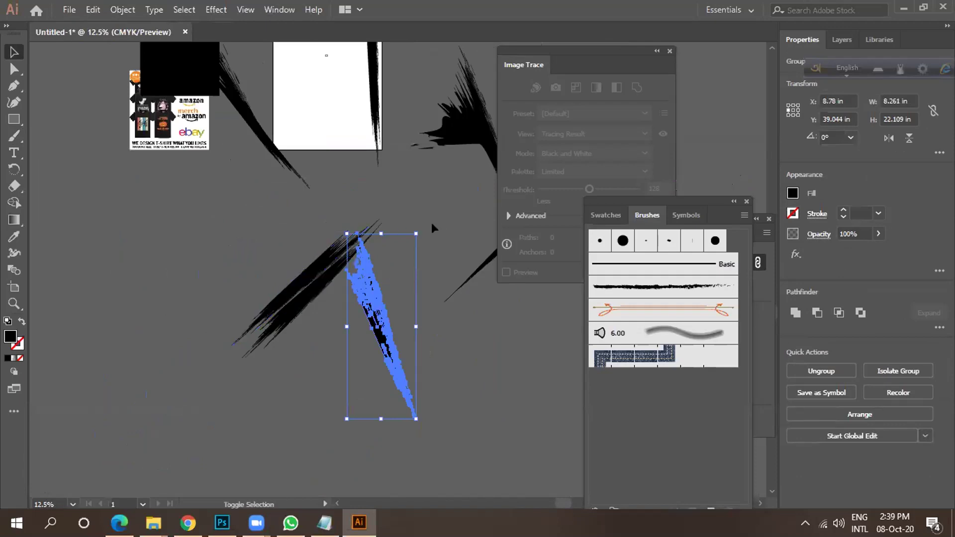
Rotate the steep stroke to follow the diagonal strokes' slant and place it below them.
mouse_move(418, 227)
left_mouse_down()
mouse_move(443, 273)
mouse_move(446, 321)
left_mouse_up()
mouse_move(355, 322)
left_mouse_down()
mouse_move(315, 304)
mouse_move(269, 355)
left_mouse_up()
scroll(372, 291, "down", 1)
Duplicate the two adjacent diagonal strokes, position the copies alongside the originals as a wider brushed patch, and select the patch's strokes.
left_click(371, 261)
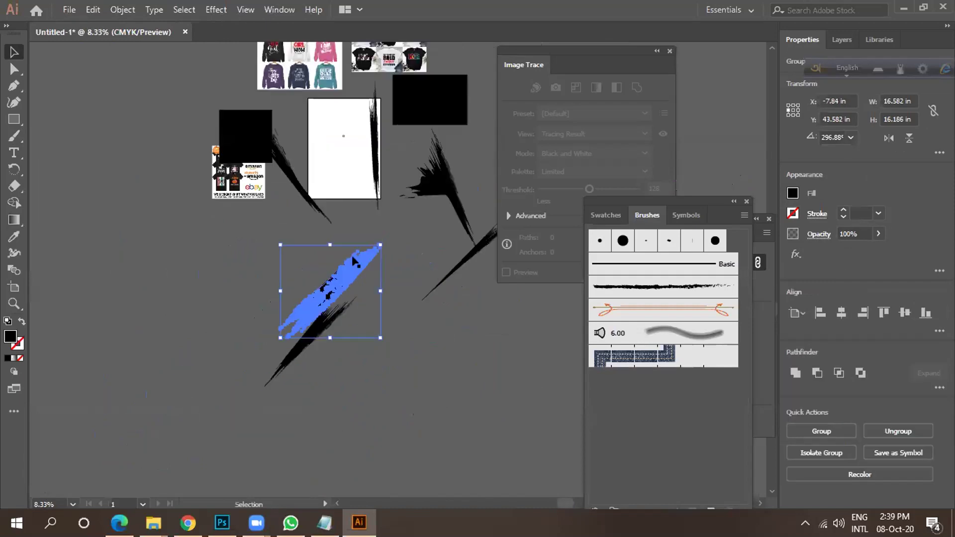
mouse_move(340, 281)
left_mouse_down()
mouse_move(392, 268)
mouse_move(390, 256)
left_mouse_up()
scroll(368, 254, "up", 4)
scroll(392, 271, "down", 2)
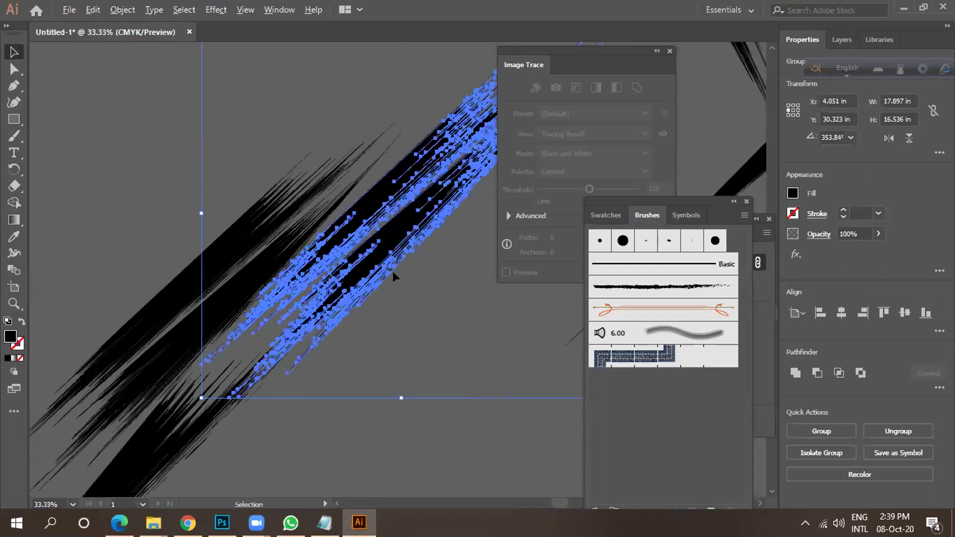
mouse_move(395, 273)
left_mouse_down()
mouse_move(320, 404)
mouse_move(274, 416)
mouse_move(364, 361)
mouse_move(353, 343)
mouse_move(330, 424)
mouse_move(313, 424)
mouse_move(287, 366)
mouse_move(274, 318)
mouse_move(281, 290)
mouse_move(224, 387)
mouse_move(229, 363)
mouse_move(222, 384)
mouse_move(209, 387)
mouse_move(197, 371)
mouse_move(211, 361)
mouse_move(195, 395)
mouse_move(211, 421)
left_mouse_up()
scroll(415, 345, "down", 1)
left_click_drag(330, 254, 426, 362)
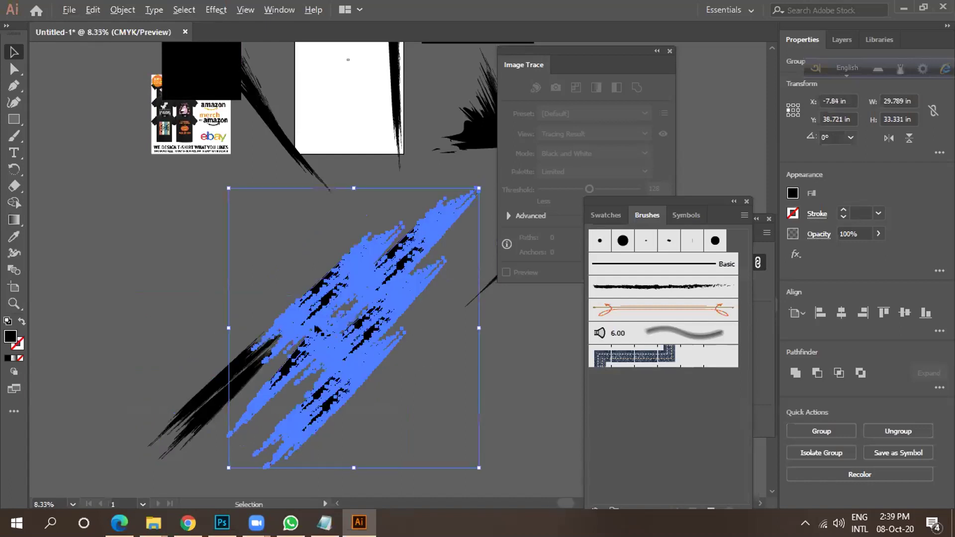
Duplicate the selected stroke cluster up and to the right of the original, select the overlapping strokes, and undo the last change.
scroll(333, 338, "down", 2)
mouse_move(335, 339)
left_mouse_down()
mouse_move(363, 352)
mouse_move(406, 330)
mouse_move(414, 302)
mouse_move(395, 349)
left_mouse_up()
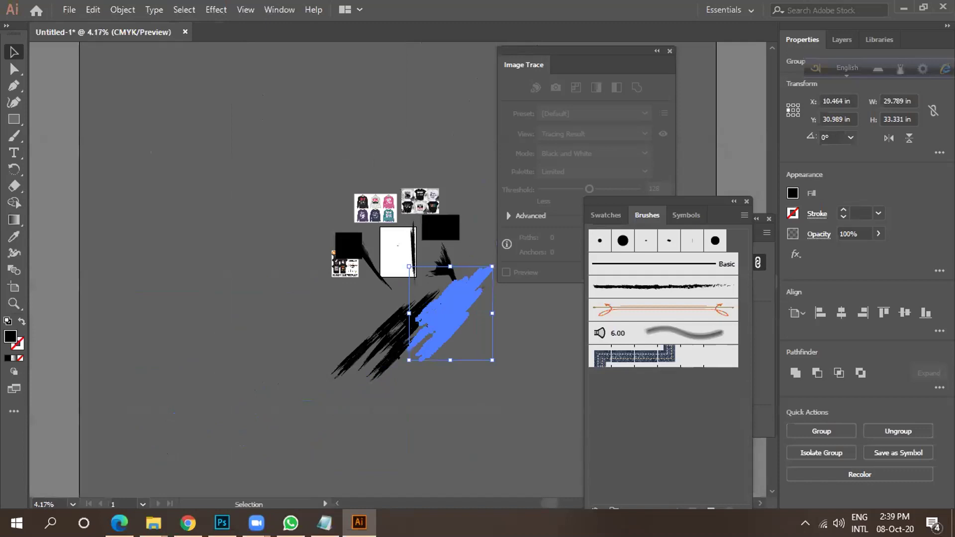
scroll(419, 374, "up", 1)
left_click_drag(418, 266, 260, 302)
scroll(189, 305, "down", 1)
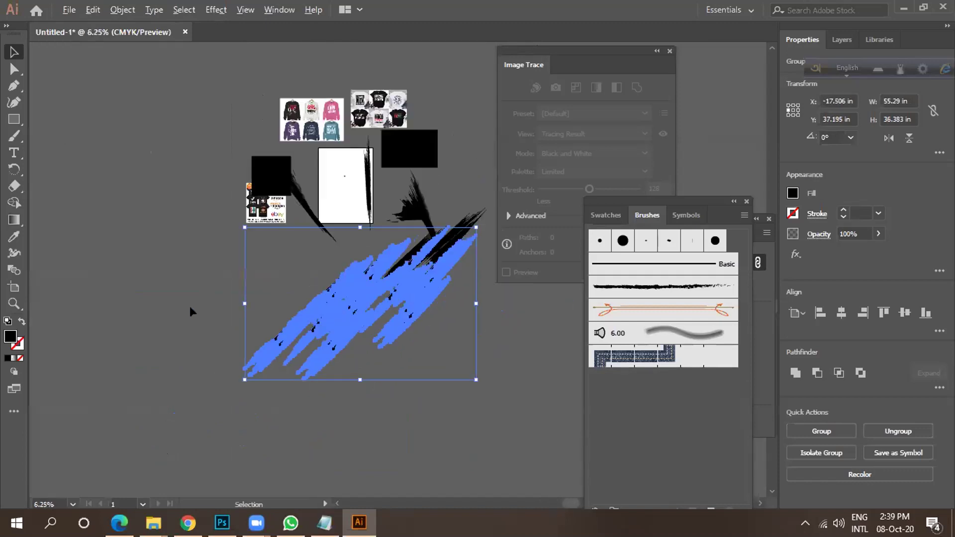
key("ctrl+z")
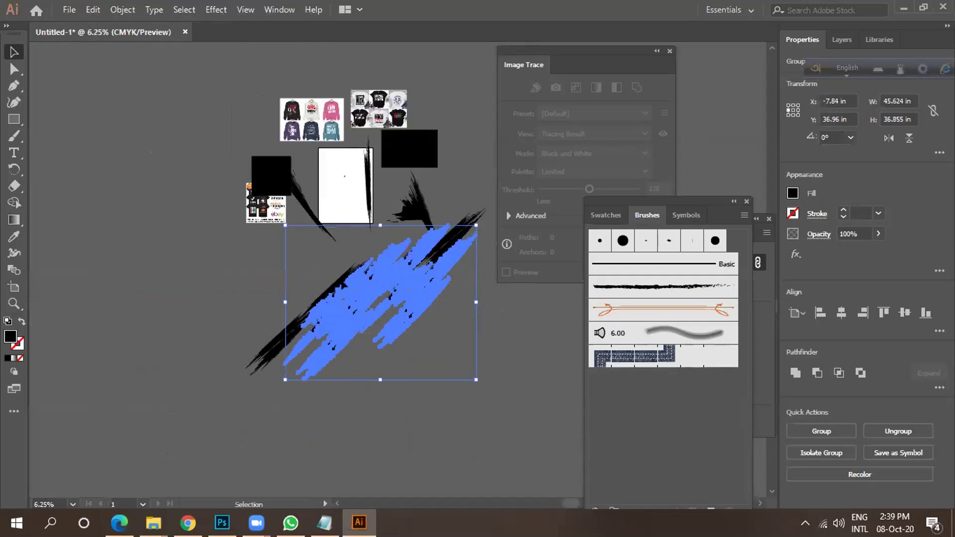
Undo the last change to the stroke cluster and deselect the brushed patch.
scroll(427, 285, "up", 2)
scroll(295, 268, "down", 1)
key("ctrl+z")
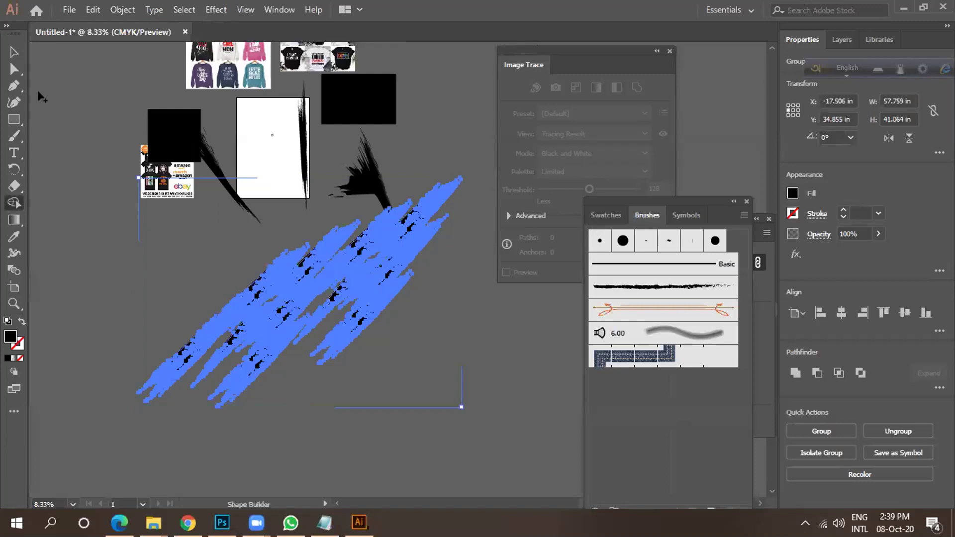
left_click(14, 52)
left_click(365, 343)
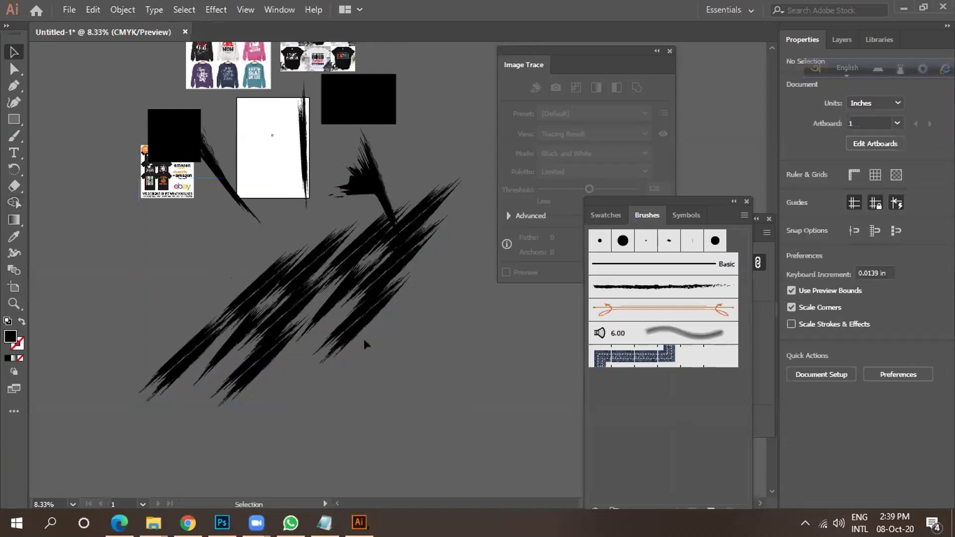
Inspect the overlapping strokes of the patch and delete the fan-shaped stroke above it.
left_click(184, 300)
scroll(286, 308, "up", 2)
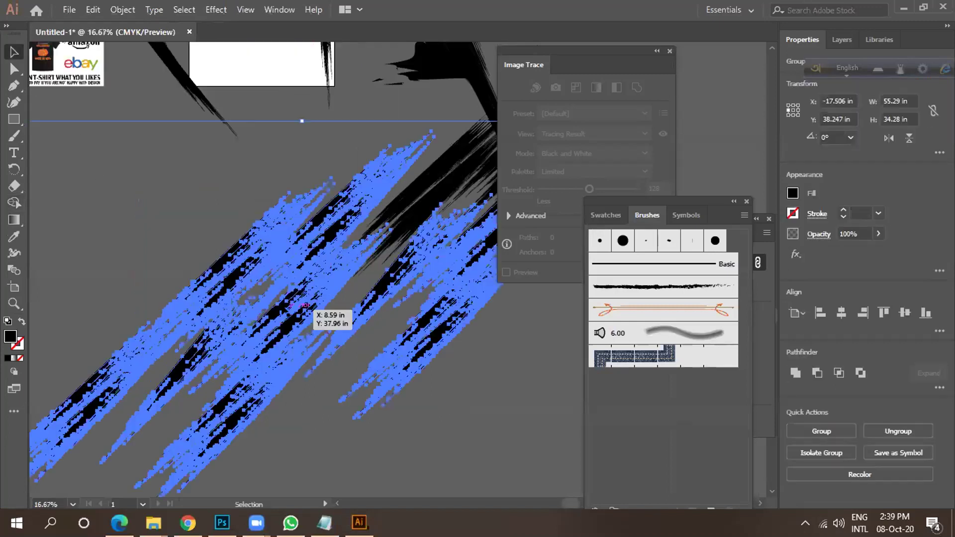
scroll(278, 302, "down", 2)
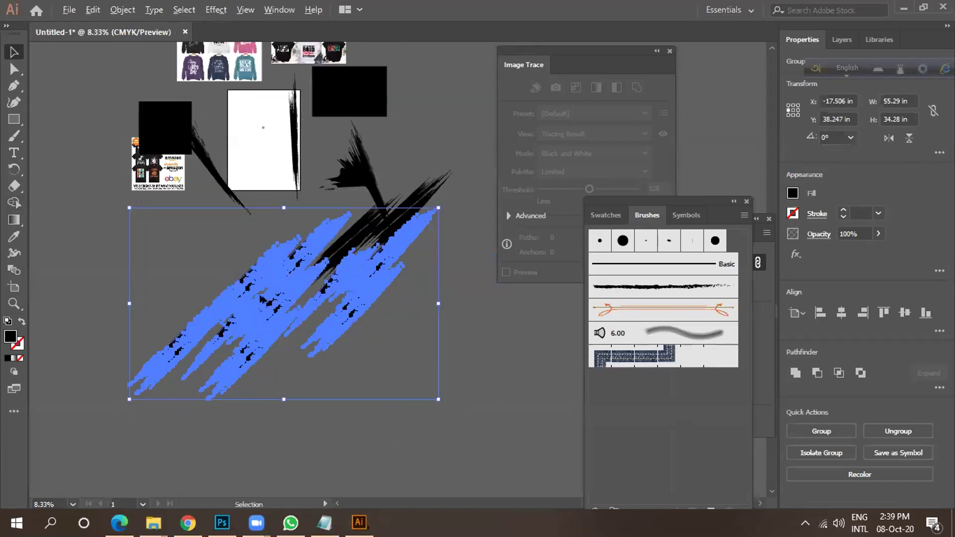
scroll(262, 299, "up", 2)
scroll(354, 256, "down", 2)
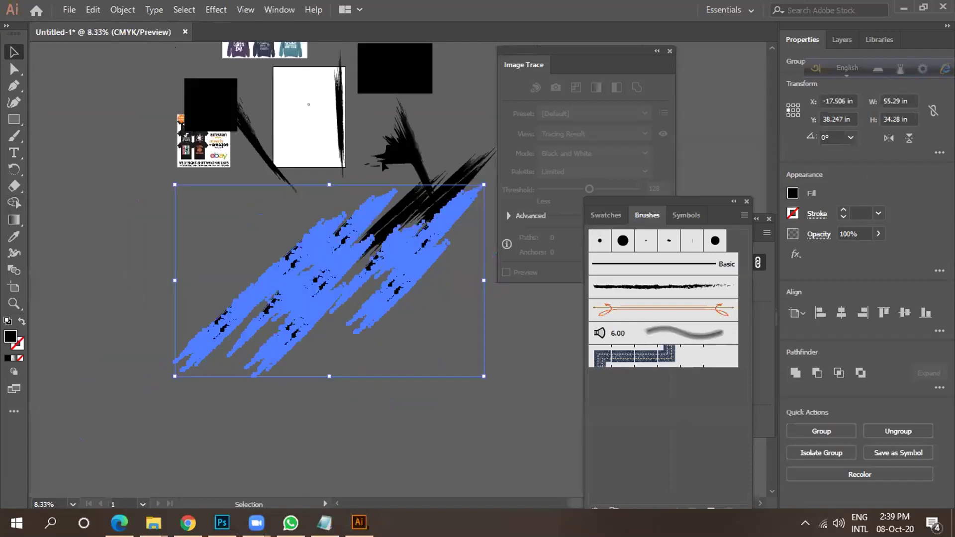
left_click(446, 121)
key("Delete")
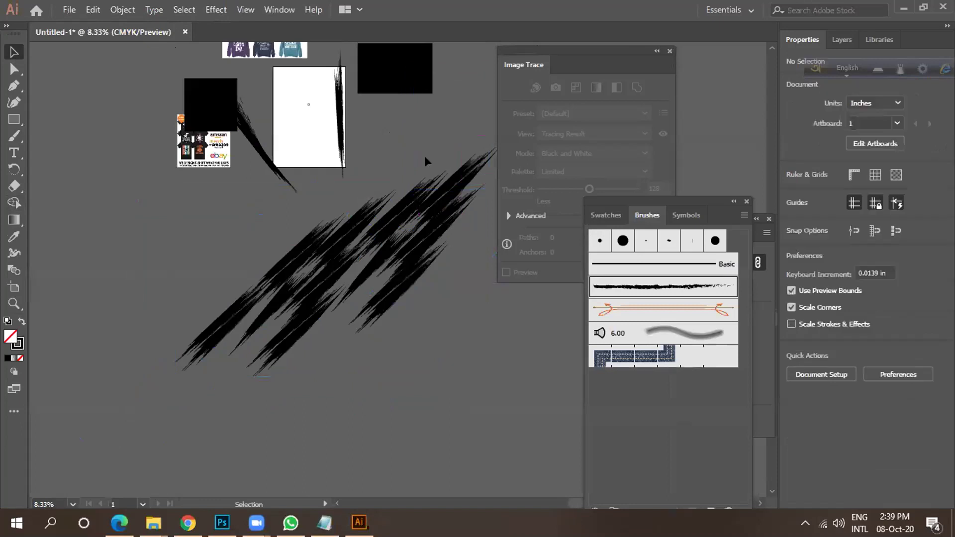
Select the patch's strokes and scale them down together to about 21.2 in wide, undoing the stray move of one stroke.
left_click_drag(256, 241, 349, 254)
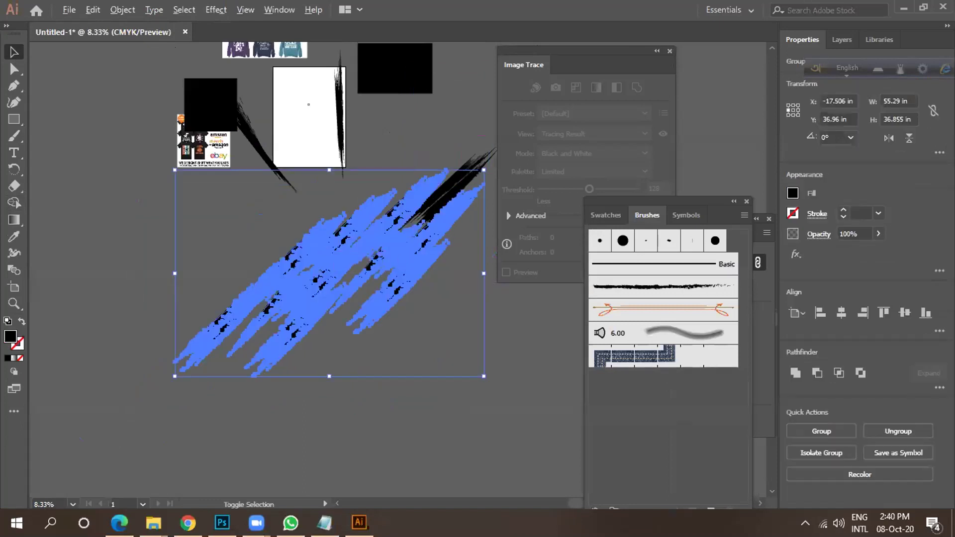
mouse_move(479, 170)
left_mouse_down()
mouse_move(389, 219)
mouse_move(390, 230)
left_mouse_up()
left_click(431, 270)
left_click_drag(327, 226, 329, 142)
left_click_drag(282, 261, 357, 324)
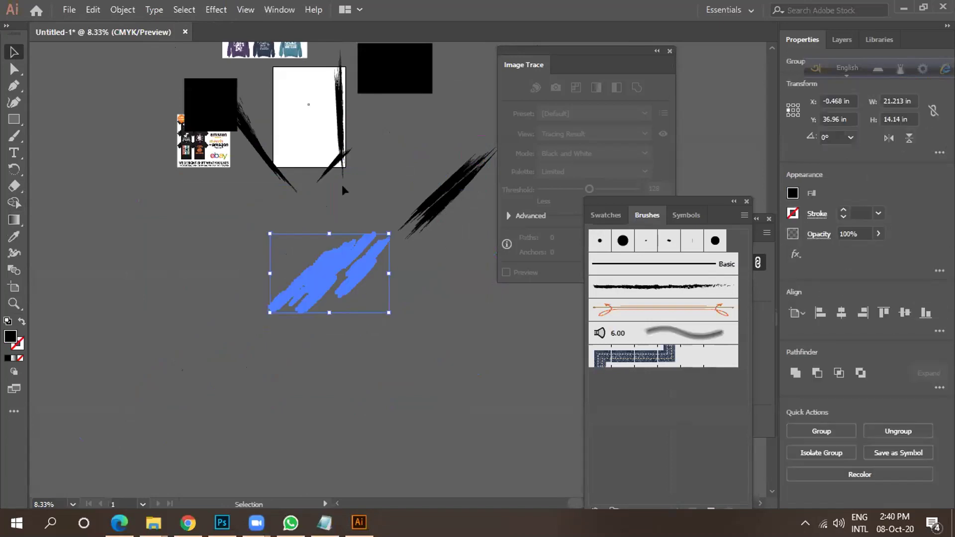
key("ctrl+z")
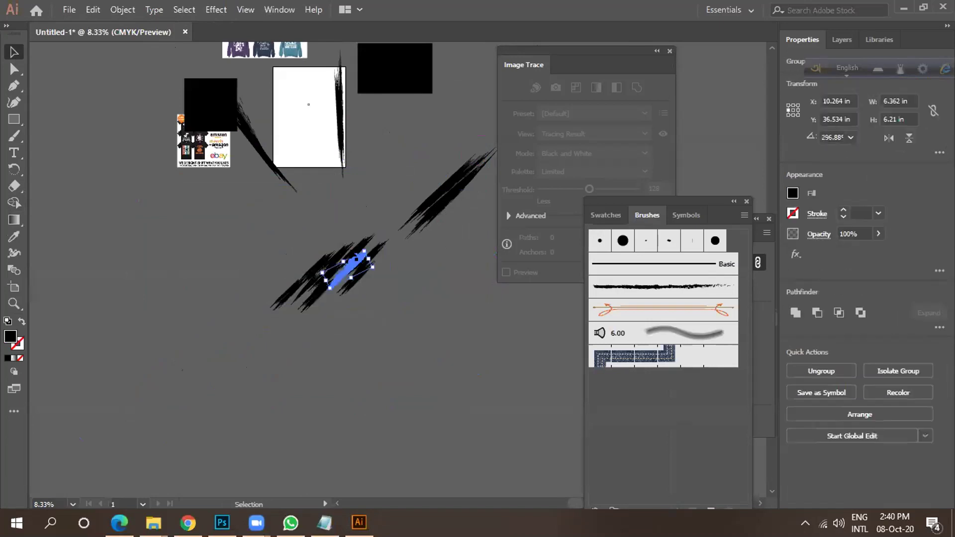
Move the near-vertical stroke and the leftover diagonal stroke beside it away from the artboard.
left_click(370, 271)
mouse_move(343, 149)
left_mouse_down()
mouse_move(472, 151)
mouse_move(429, 172)
left_mouse_up()
left_click(308, 268)
left_click_drag(263, 159, 143, 283)
Move the grouped brushed patch up onto the white artboard, undoing the first misplacement.
left_click_drag(329, 281, 305, 175)
key("ctrl+z")
key("ctrl+z")
left_click_drag(344, 285, 315, 97)
Scale the patch down to about 11.4 × 7.6 in so it fits inside the artboard, and inspect its edges.
key("ctrl+minus")
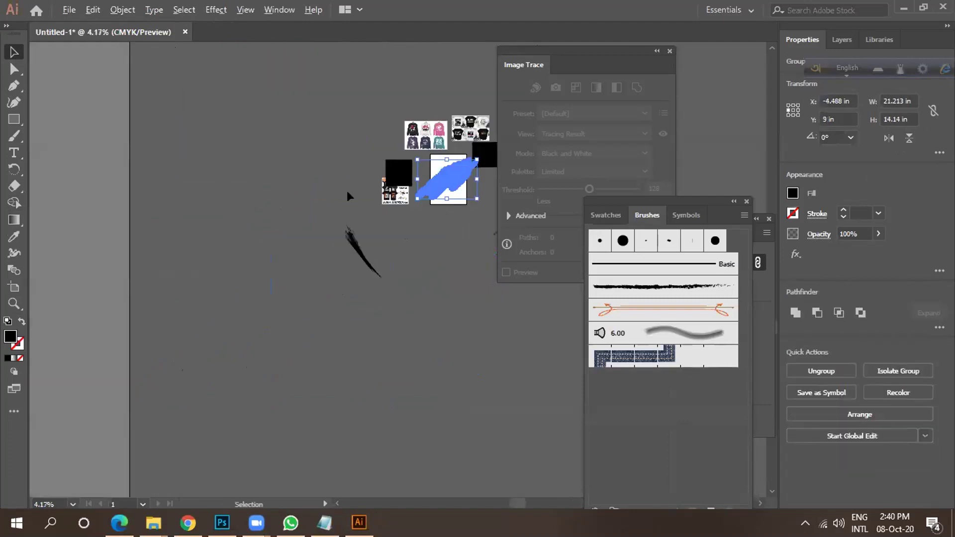
scroll(347, 190, "up", 2)
scroll(408, 274, "up", 3)
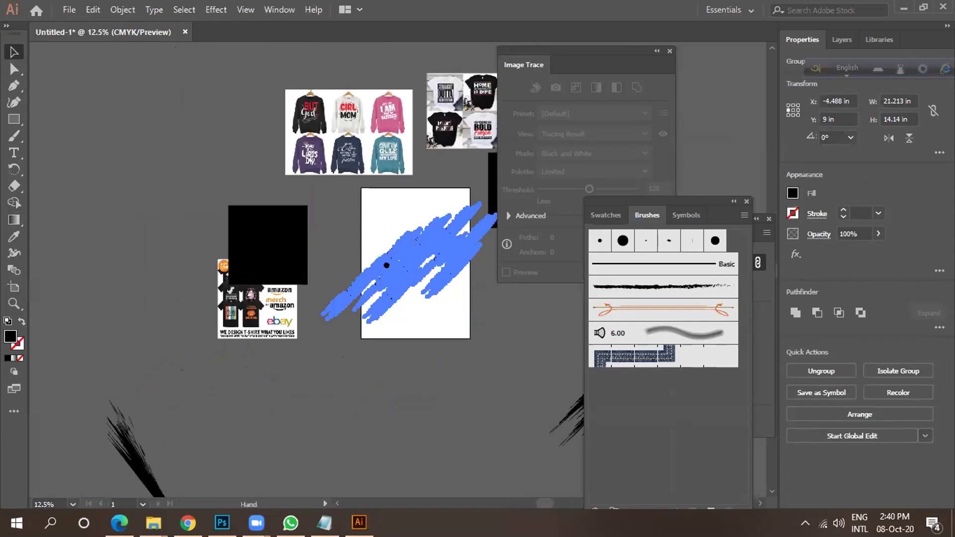
scroll(408, 274, "right", 3)
left_click_drag(386, 195, 345, 217)
scroll(308, 260, "up", 3)
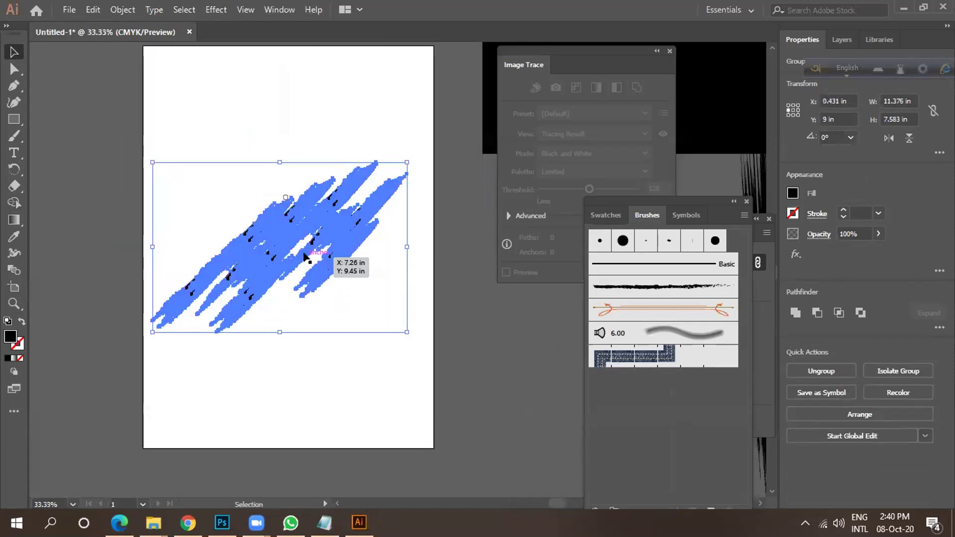
left_click(417, 311)
scroll(240, 259, "up", 3)
scroll(239, 258, "down", 3)
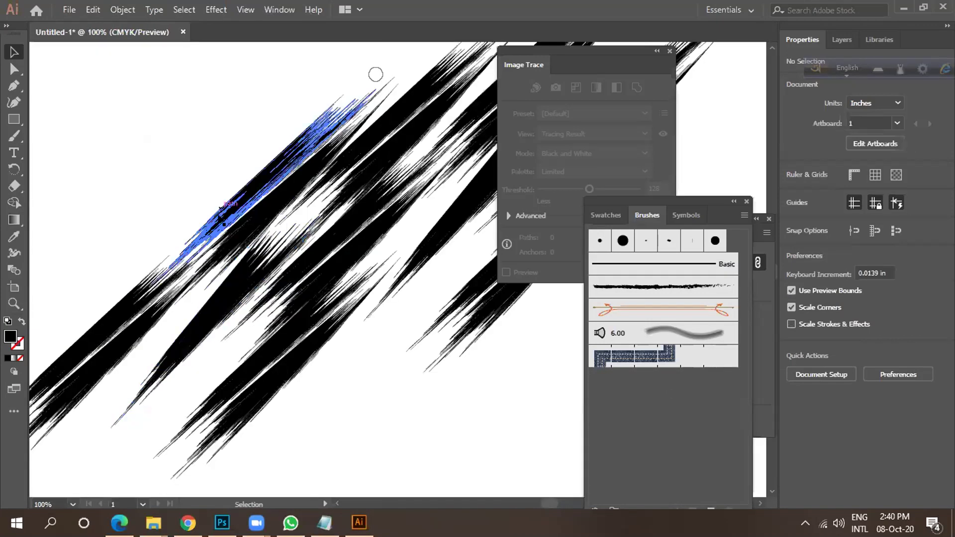
Fill the whole brushed patch with a linear gradient using the Orange, Yellow preset.
mouse_move(186, 170)
left_mouse_down()
mouse_move(312, 279)
mouse_move(404, 338)
left_mouse_up()
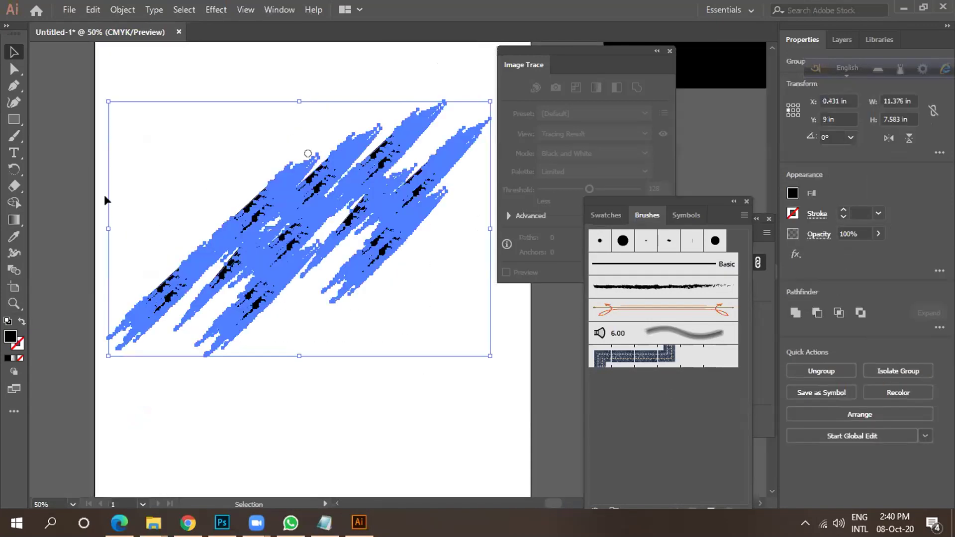
left_click(14, 220)
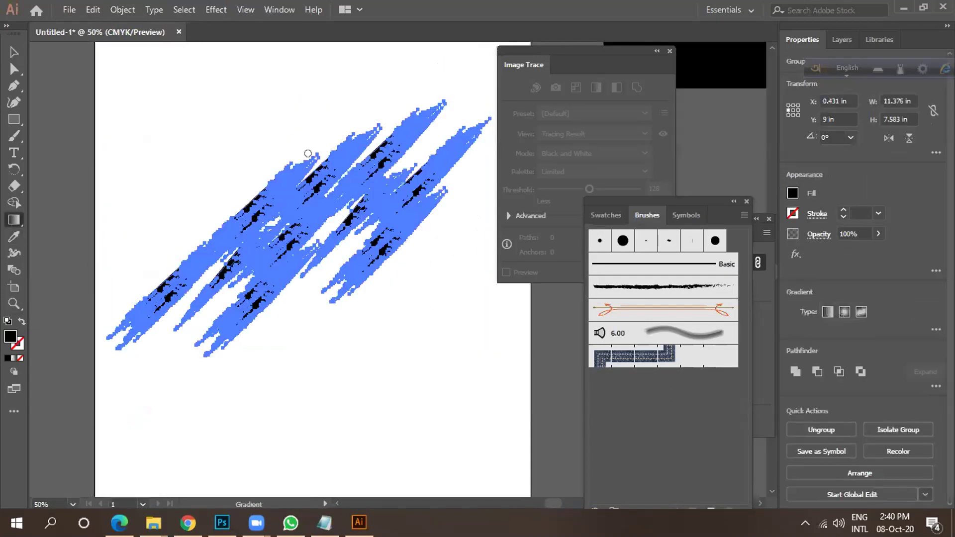
key("g")
left_click(827, 312)
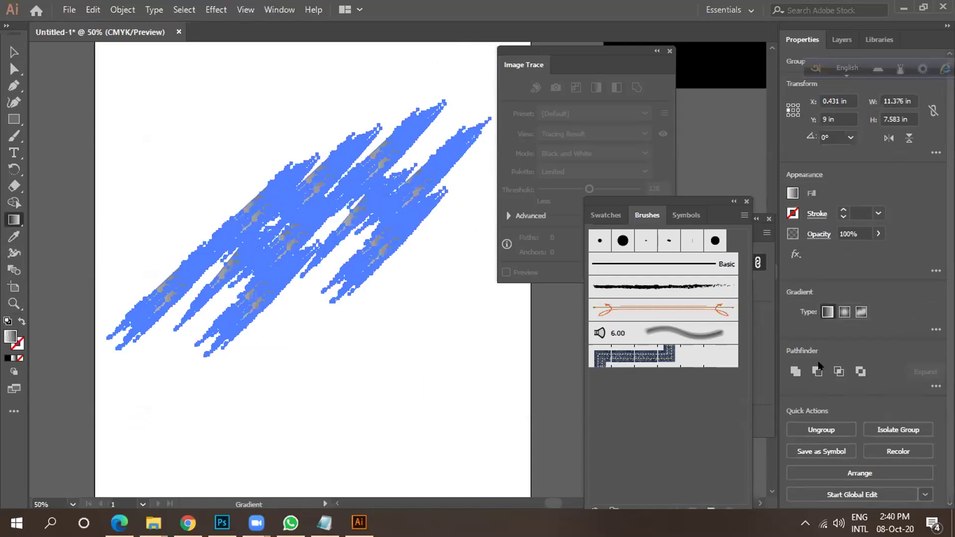
left_click(933, 329)
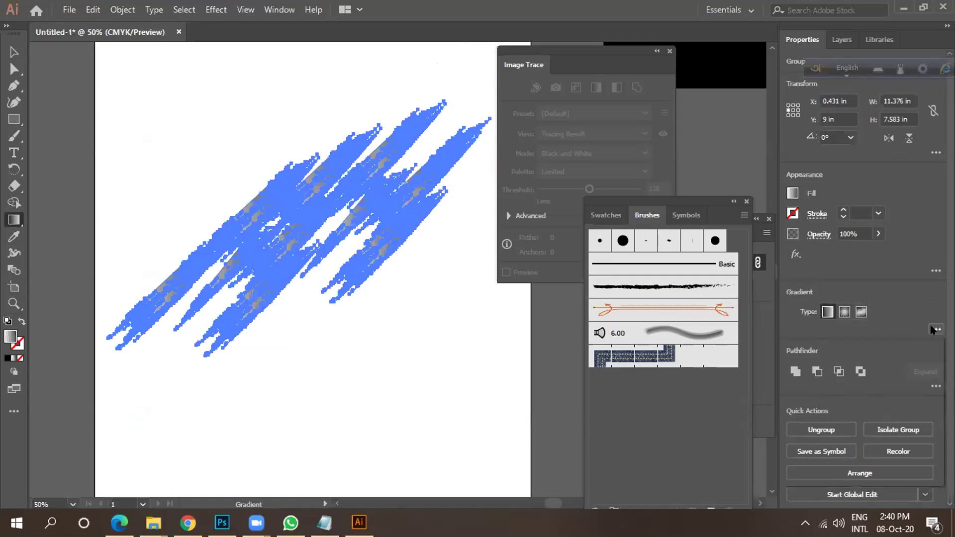
left_click(812, 347)
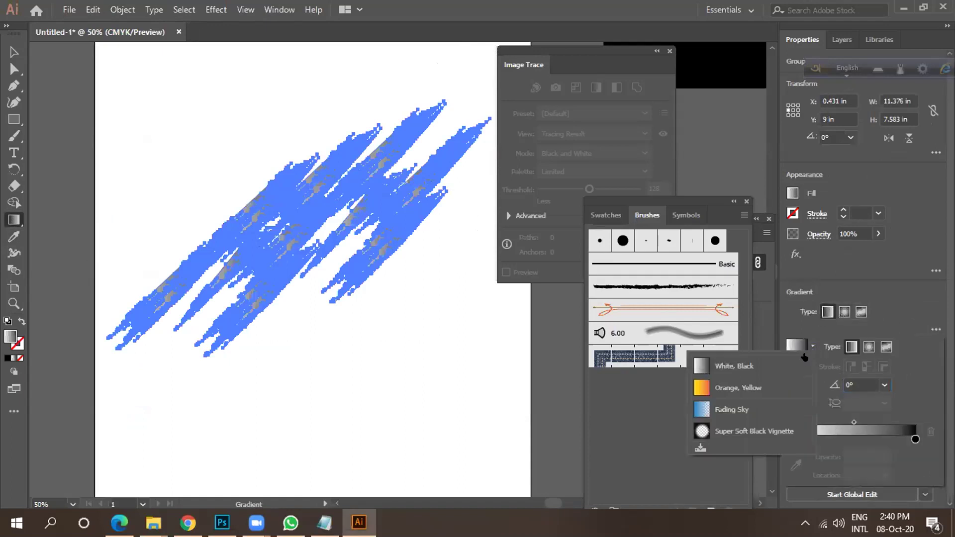
left_click(721, 389)
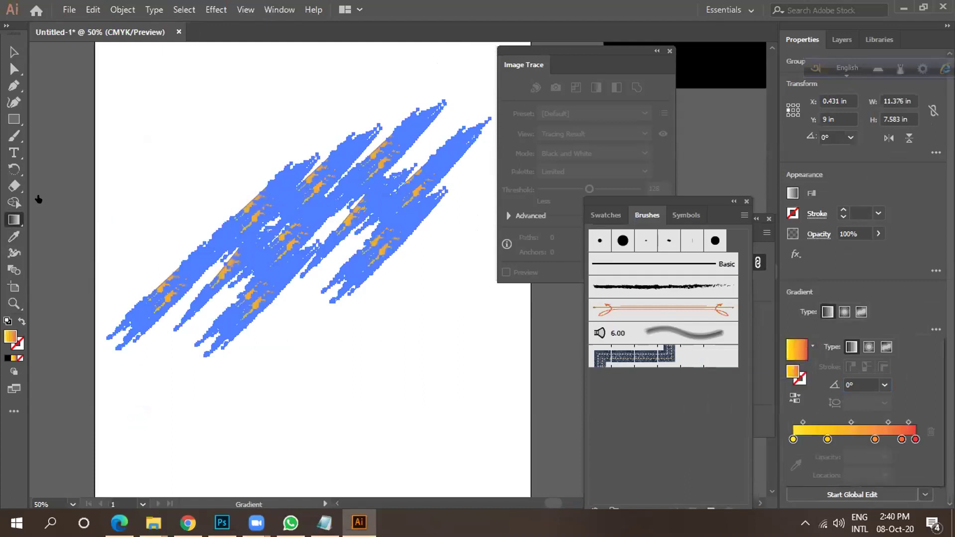
Stretch the gradient diagonally across the whole patch from its lower-left end to its upper-right end, and deselect it.
left_click_drag(139, 283, 421, 168)
left_click(14, 53)
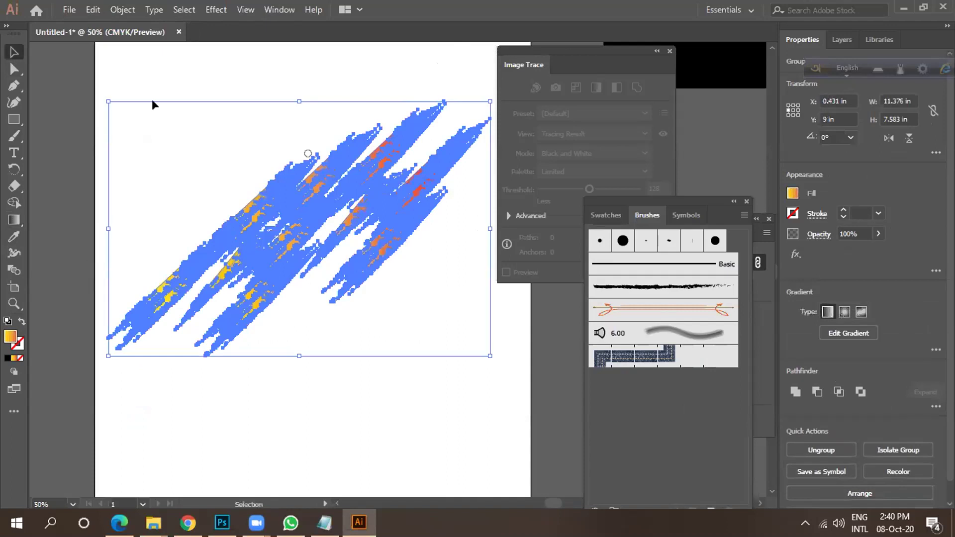
left_click(195, 117)
scroll(318, 343, "down", 2)
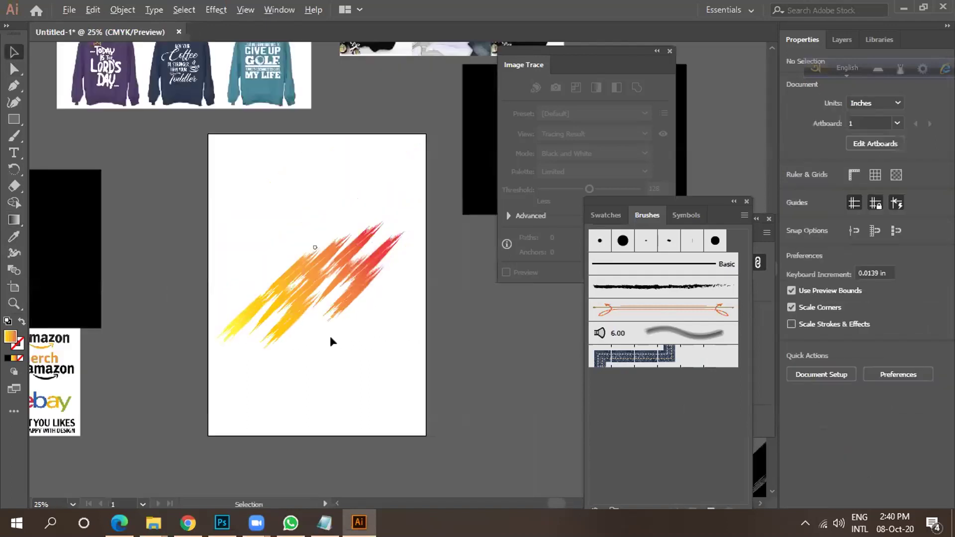
scroll(298, 318, "up", 3)
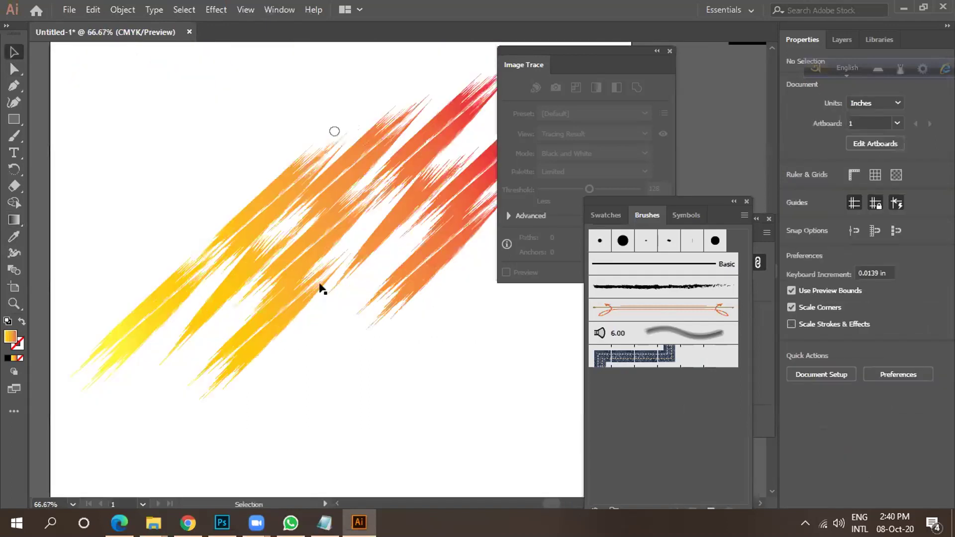
scroll(298, 256, "down", 1)
scroll(298, 255, "down", 1)
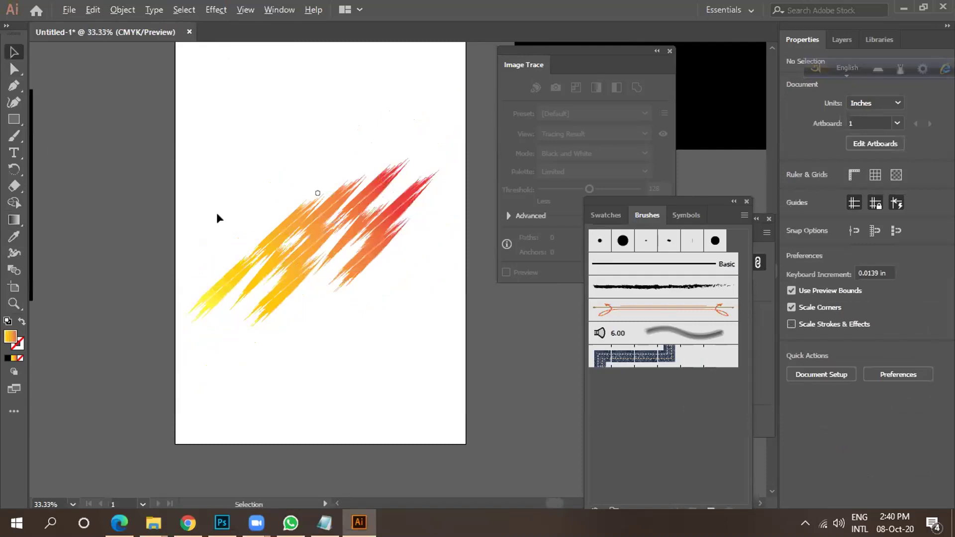
Draw a rectangle about 5.47 × 7.25 in over the patch's middle and swap its fill and stroke to leave a gradient outline.
left_click_drag(25, 120, 75, 120)
left_click_drag(257, 165, 379, 326)
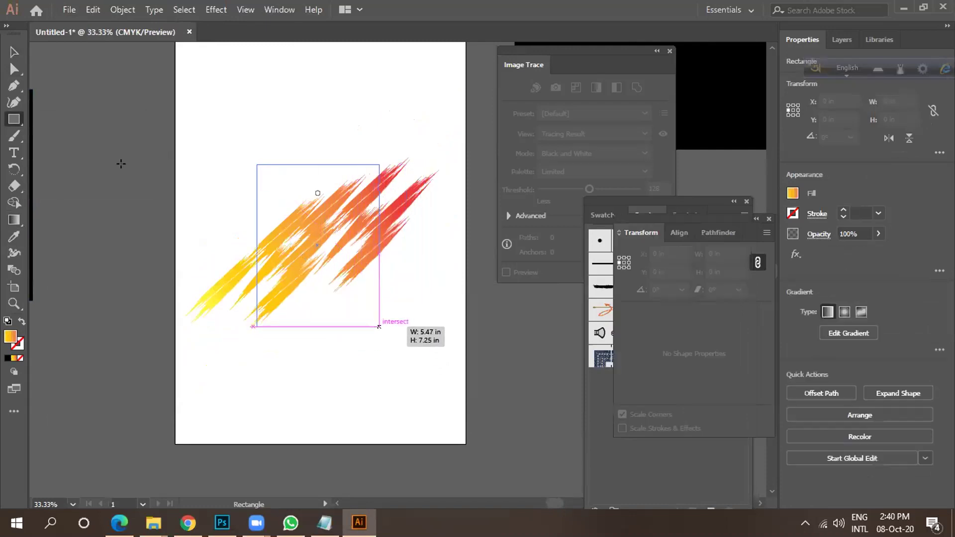
left_click(14, 52)
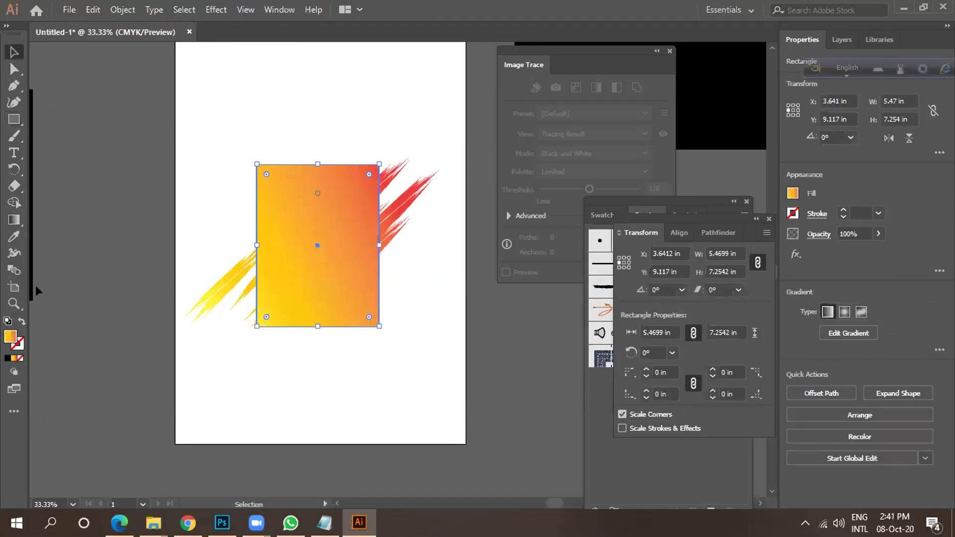
left_click(20, 323)
left_click(21, 322)
left_click(21, 323)
Shorten the rectangle to about 6.48 in high by lowering its top edge and slightly raising its bottom edge.
key("ctrl+1")
scroll(285, 252, "up", 3)
scroll(285, 251, "down", 5)
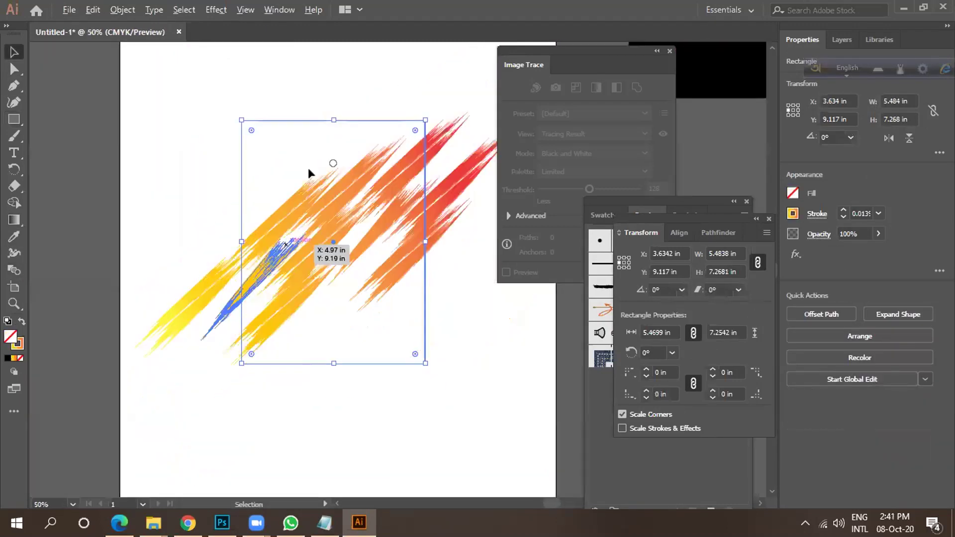
left_click_drag(330, 120, 330, 141)
left_click_drag(333, 363, 333, 358)
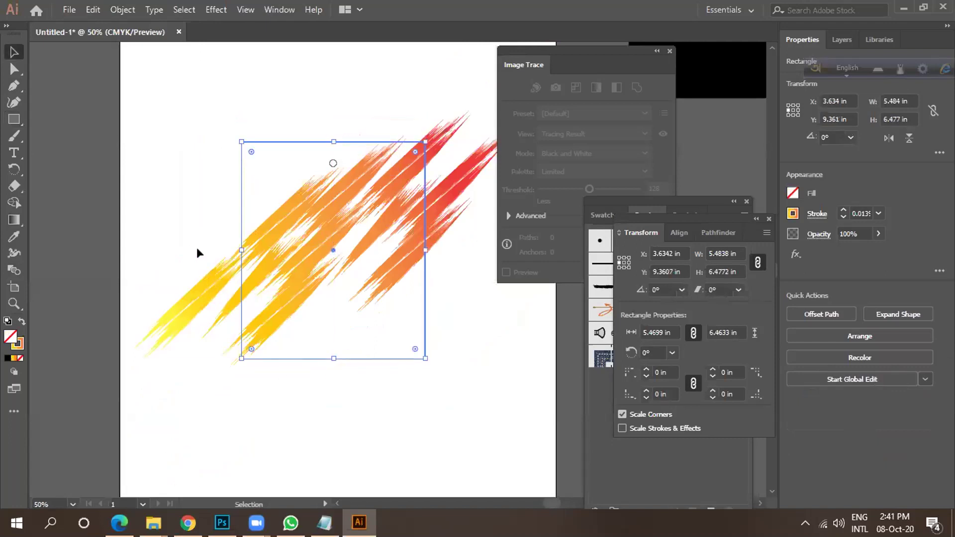
scroll(263, 268, "down", 1)
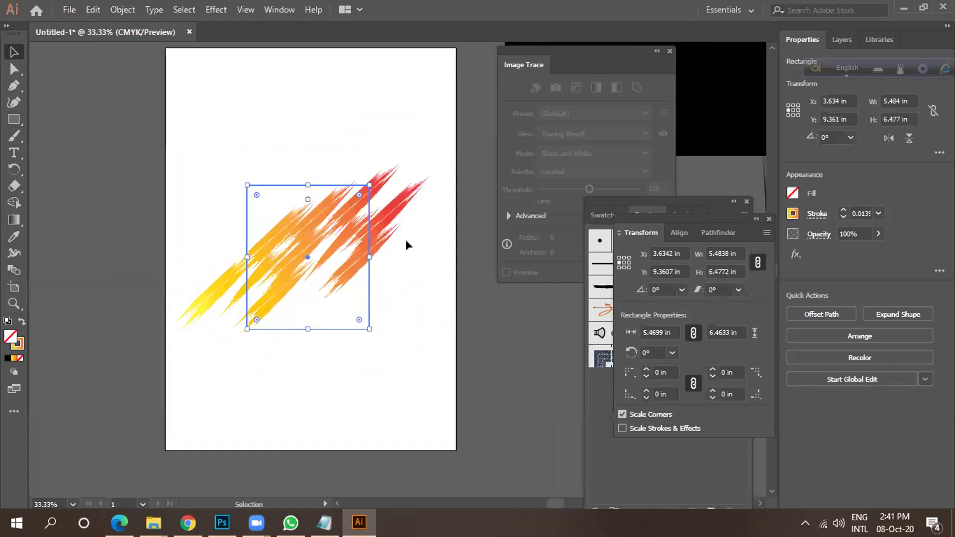
scroll(380, 195, "up", 2)
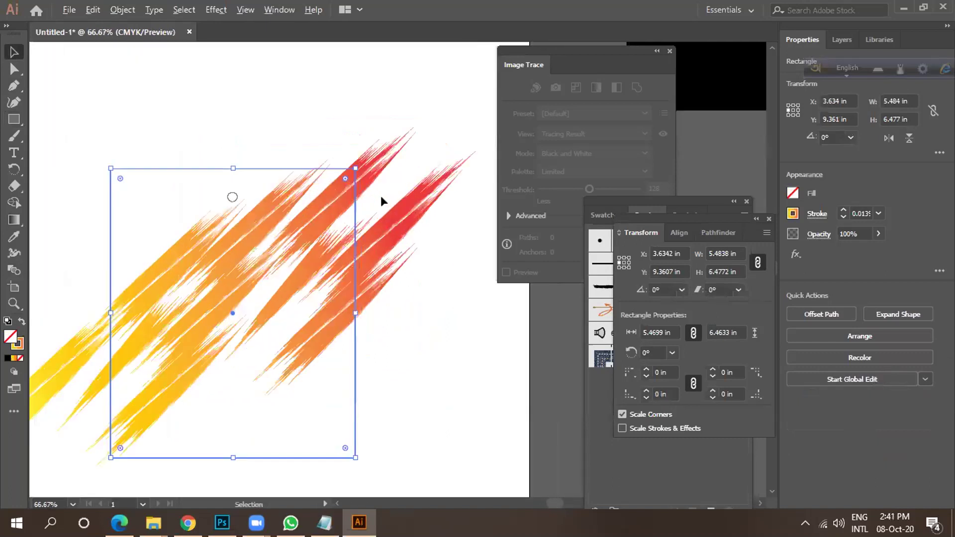
scroll(419, 169, "down", 1)
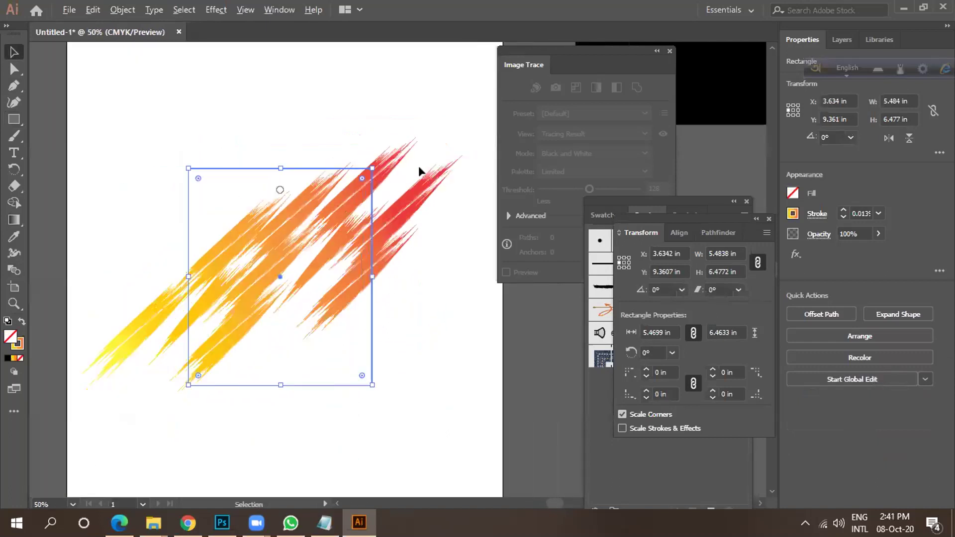
left_click(242, 275)
left_click(371, 320)
scroll(318, 261, "up", 1)
scroll(318, 261, "down", 2)
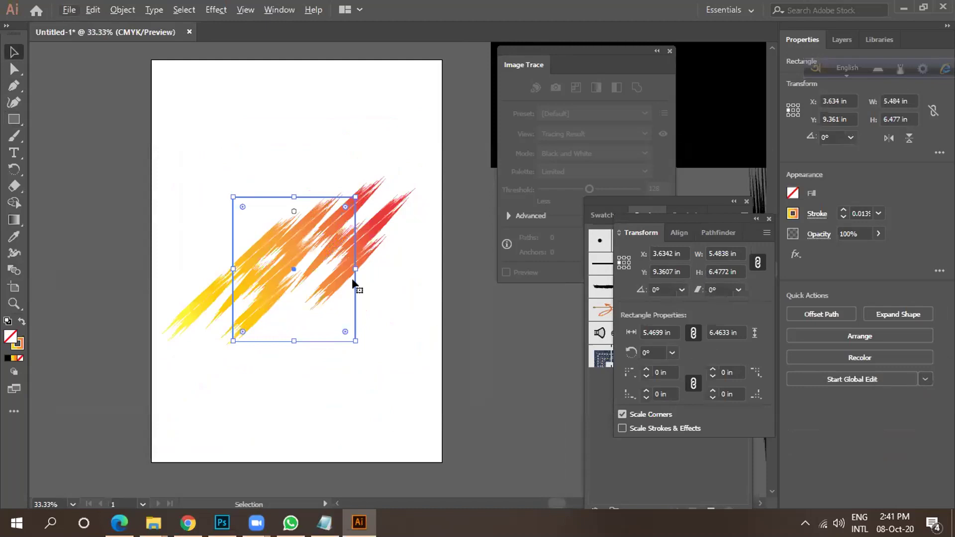
Try a 1.5 in stroke weight on the rectangle's outline and undo it.
left_click(330, 378)
left_click(309, 341)
left_click(877, 214)
left_click(896, 428)
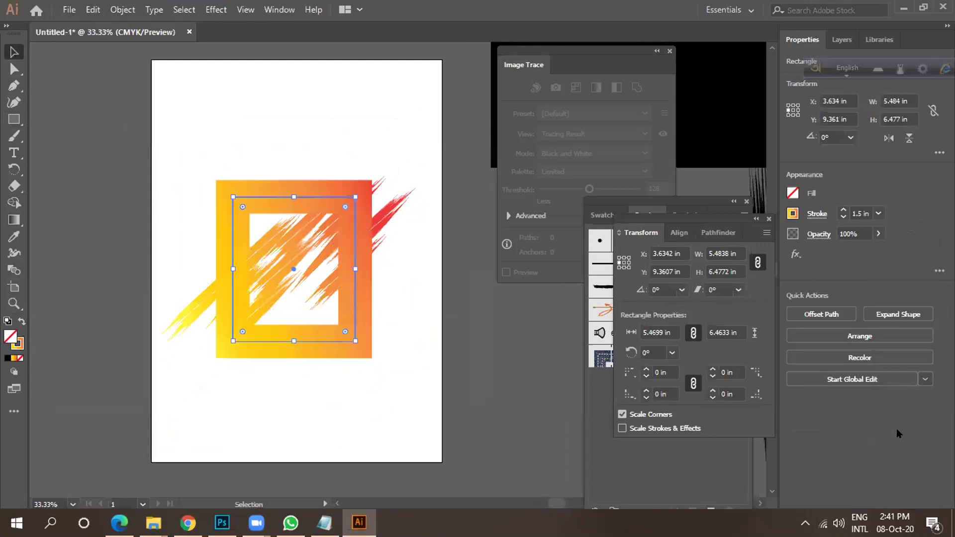
key("ctrl+z")
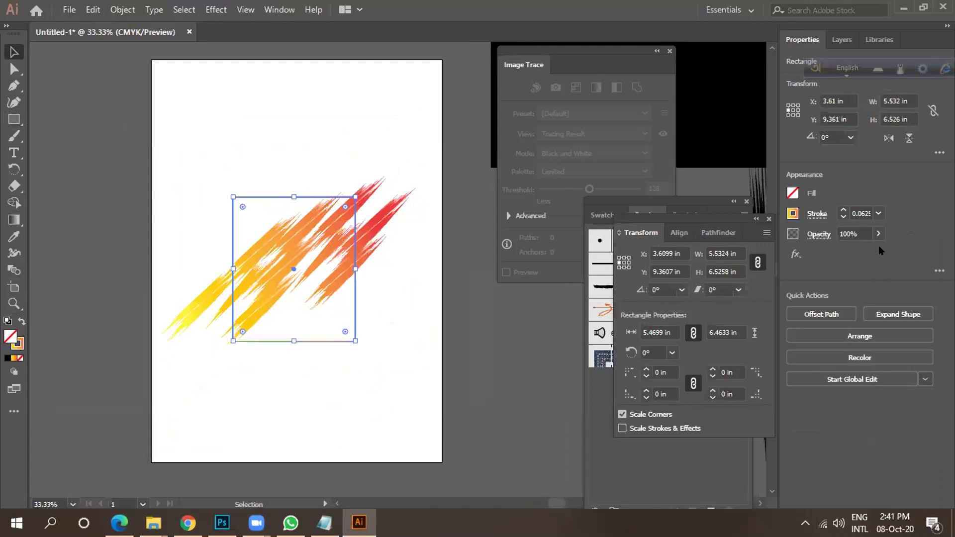
Set the rectangle outline's stroke weight to 1 in.
left_click(878, 214)
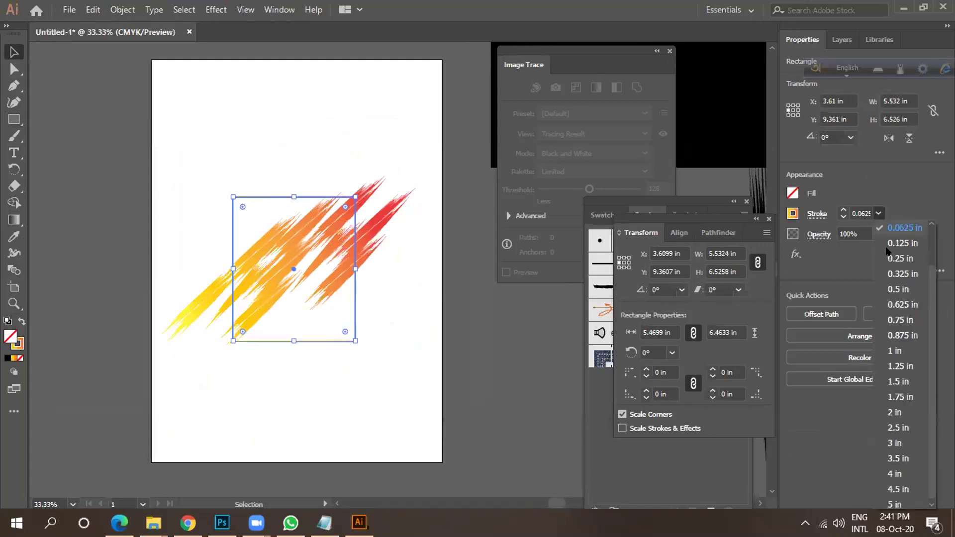
left_click(894, 350)
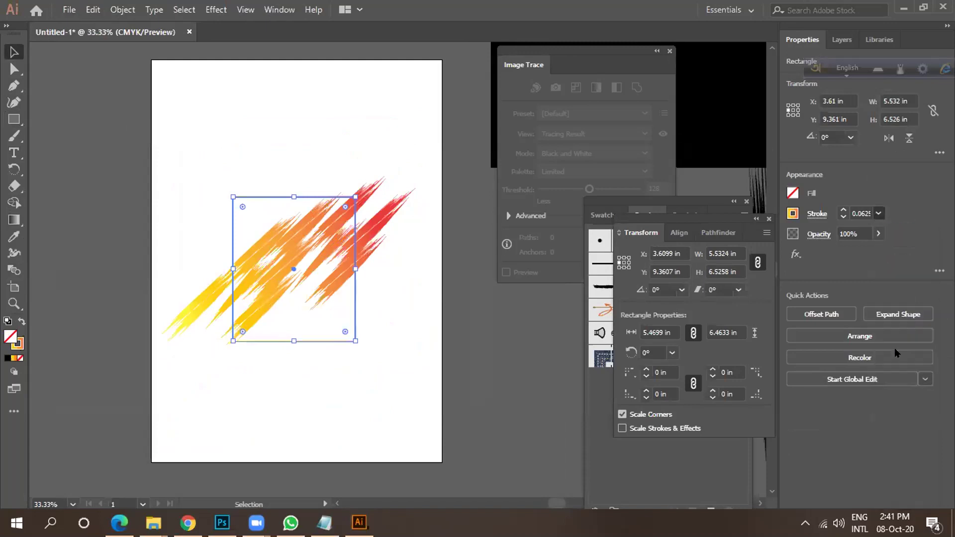
Set the rectangle outline's stroke weight to 0.325 in after trying 0.625 in.
left_click(878, 214)
left_click(885, 301)
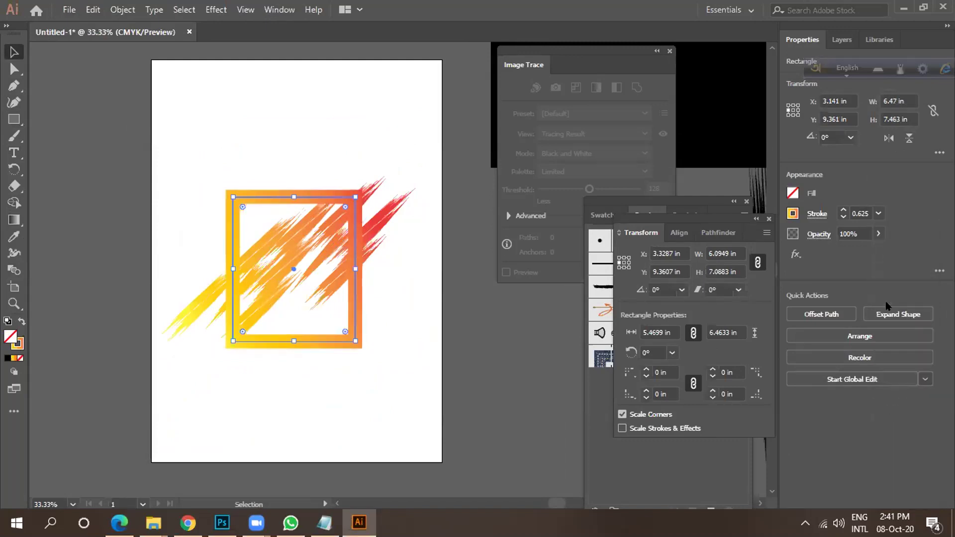
left_click(878, 214)
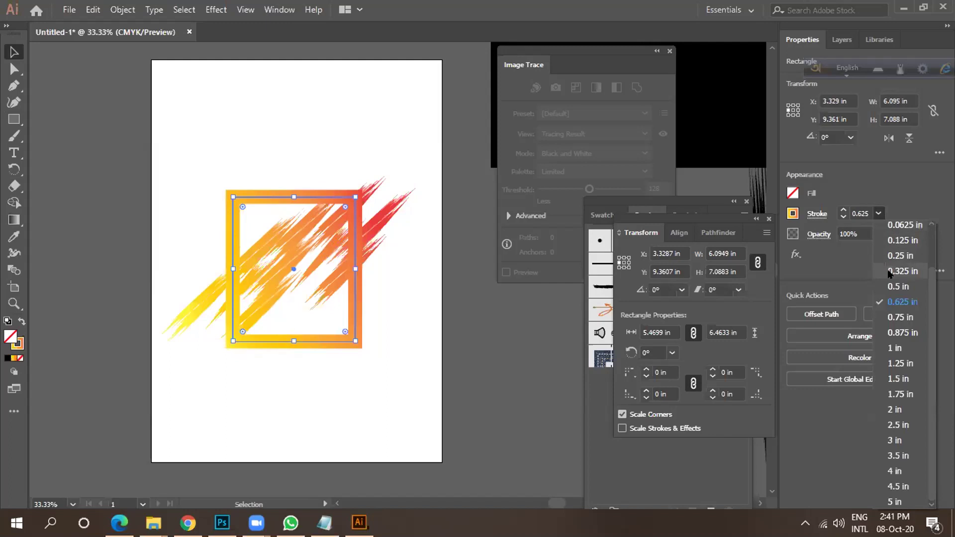
left_click(886, 271)
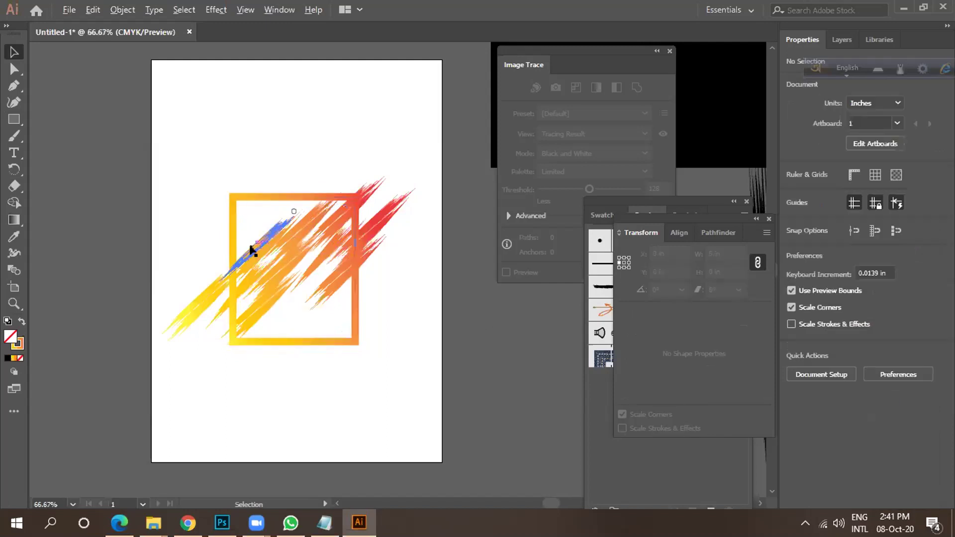
Expand the rectangle's outline into a gradient-filled frame shape and deselect it.
scroll(252, 249, "up", 2, "alt")
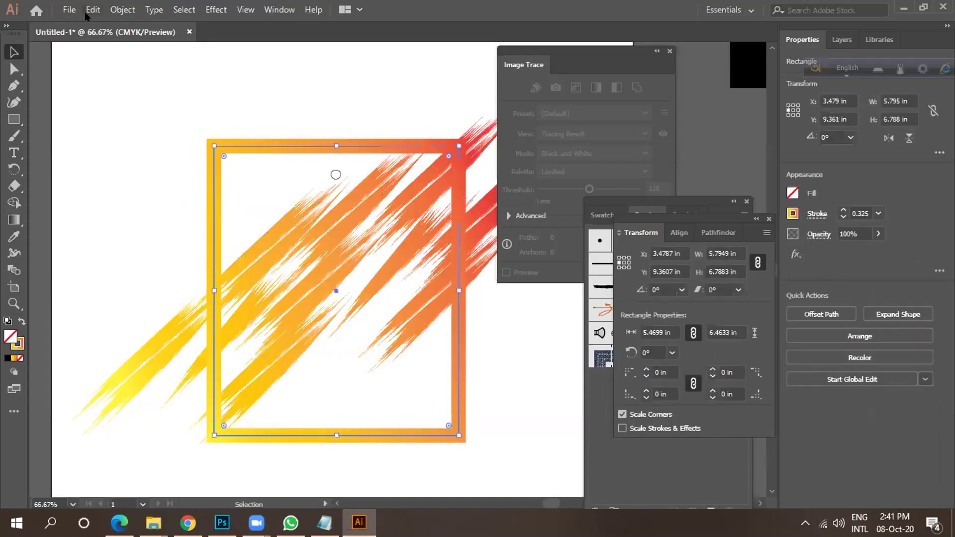
left_click(122, 10)
left_click(214, 159)
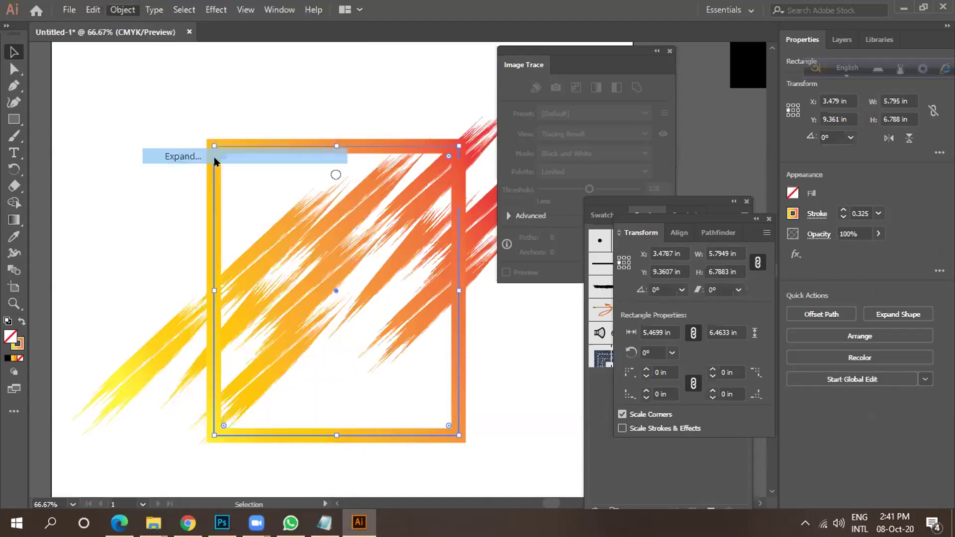
left_click(441, 340)
left_click(527, 380)
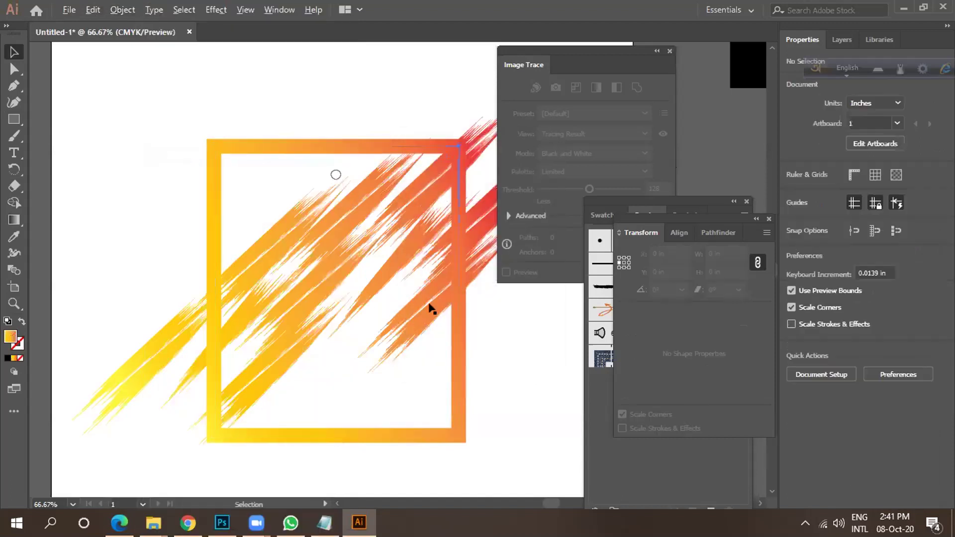
Select the frame and erase into its left edge where the brush strokes cross it.
scroll(310, 288, "down", 1, "alt")
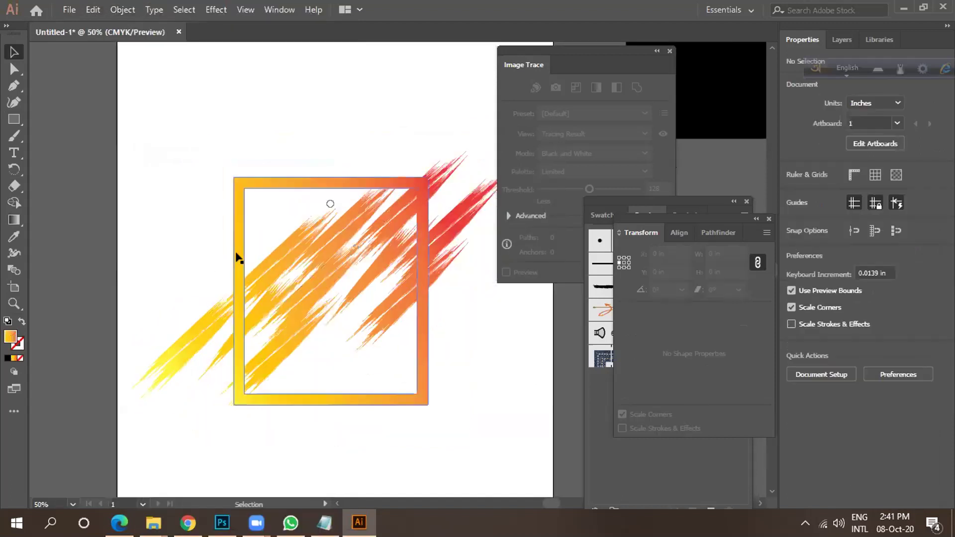
left_click(13, 186)
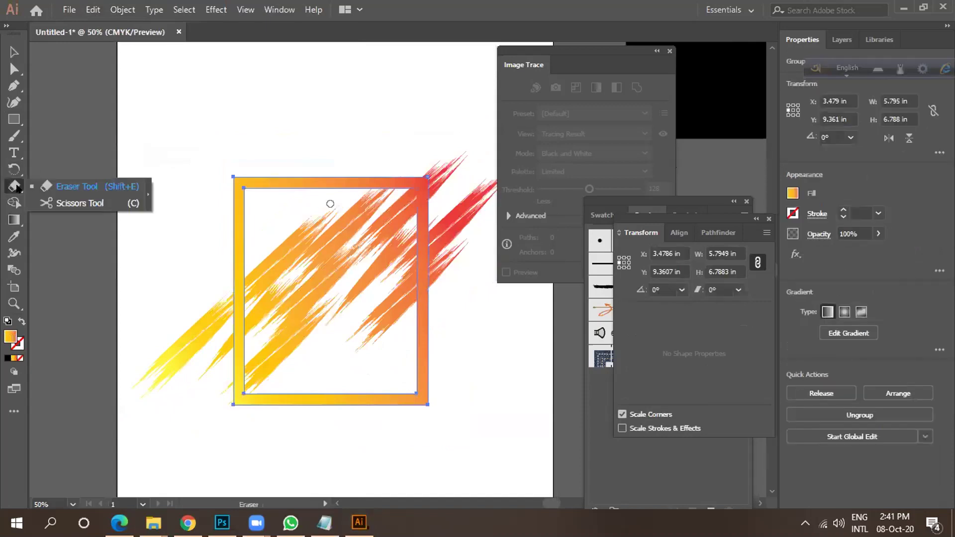
scroll(239, 284, "up", 2, "alt")
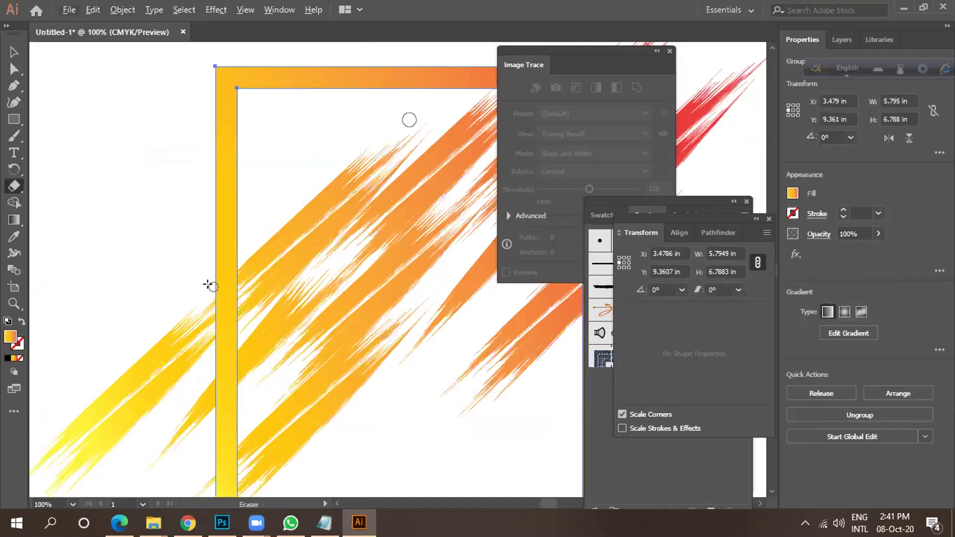
scroll(201, 184, "down", 1, "alt")
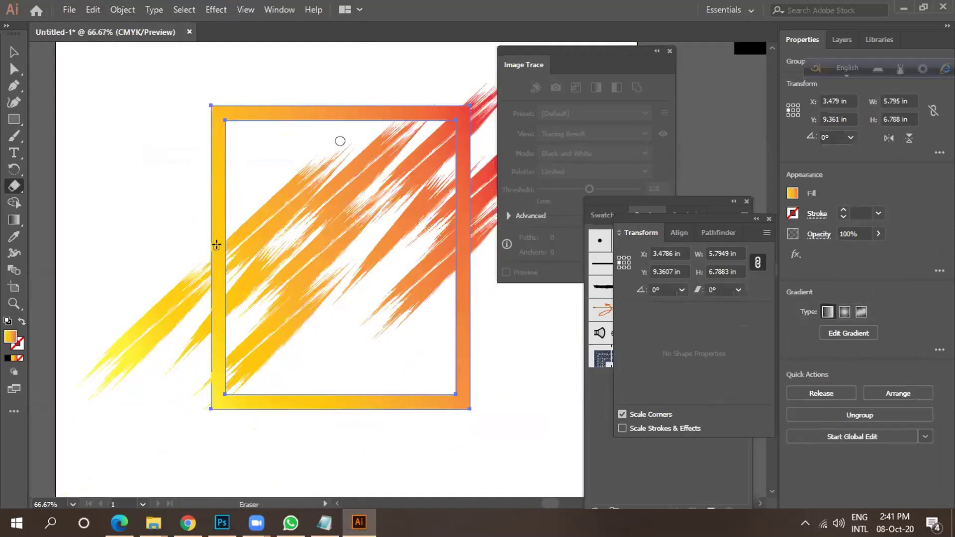
left_click_drag(222, 251, 209, 358)
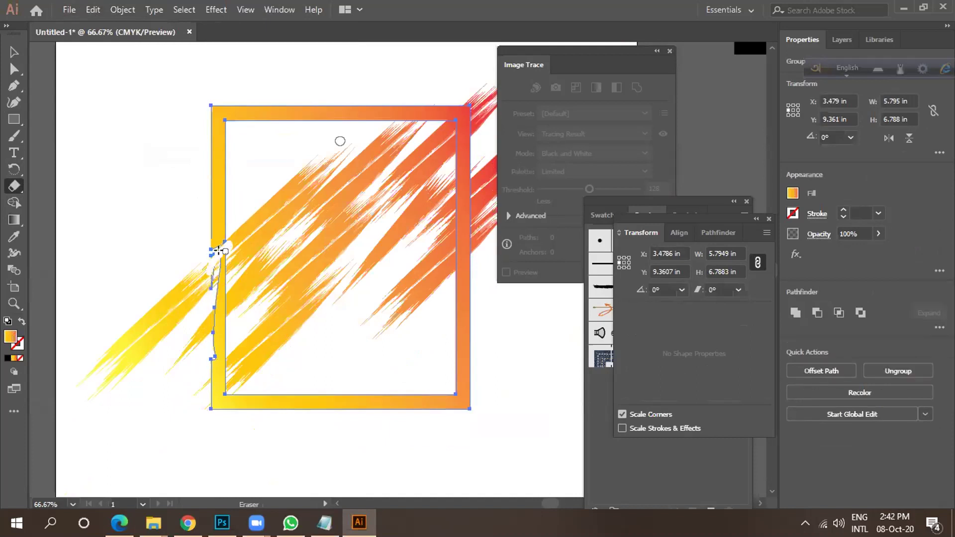
mouse_move(198, 255)
left_mouse_down()
mouse_move(213, 266)
mouse_move(221, 252)
left_mouse_up()
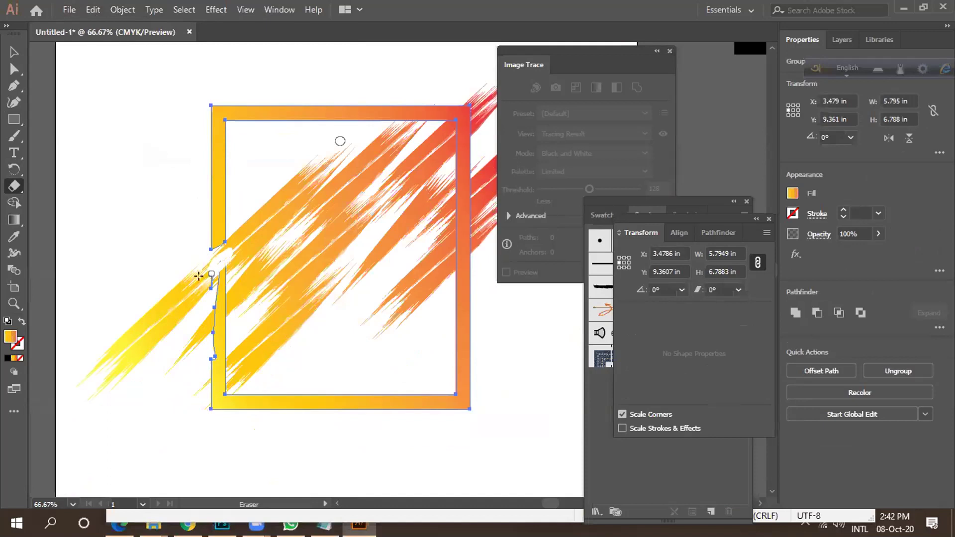
Enlarge the eraser and clear the remaining pieces of the frame's left edge from the gap down to the bottom corner.
scroll(208, 277, "up", 3)
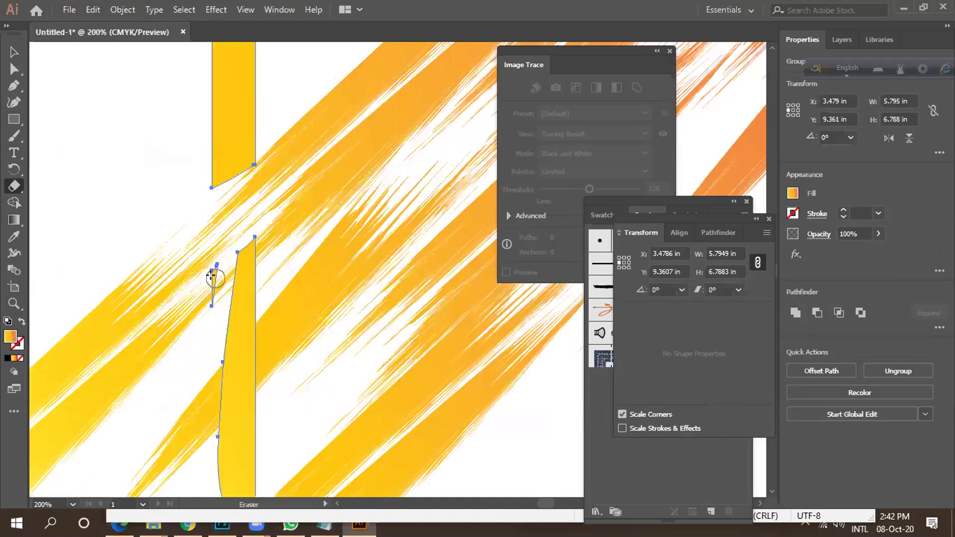
key("bracketright")
key("bracketright")
key("bracketright")
key("bracketright")
key("bracketright")
key("bracketright")
mouse_move(220, 279)
left_mouse_down()
mouse_move(261, 257)
mouse_move(224, 335)
mouse_move(224, 370)
left_mouse_up()
scroll(265, 262, "down", 5)
mouse_move(256, 263)
left_mouse_down()
mouse_move(241, 277)
mouse_move(185, 287)
left_mouse_up()
scroll(224, 214, "down", 3)
mouse_move(241, 215)
left_mouse_down()
mouse_move(217, 283)
mouse_move(240, 312)
mouse_move(241, 265)
mouse_move(241, 322)
mouse_move(222, 374)
mouse_move(233, 410)
mouse_move(210, 436)
mouse_move(243, 421)
mouse_move(210, 440)
mouse_move(166, 354)
left_mouse_up()
scroll(185, 311, "down", 4)
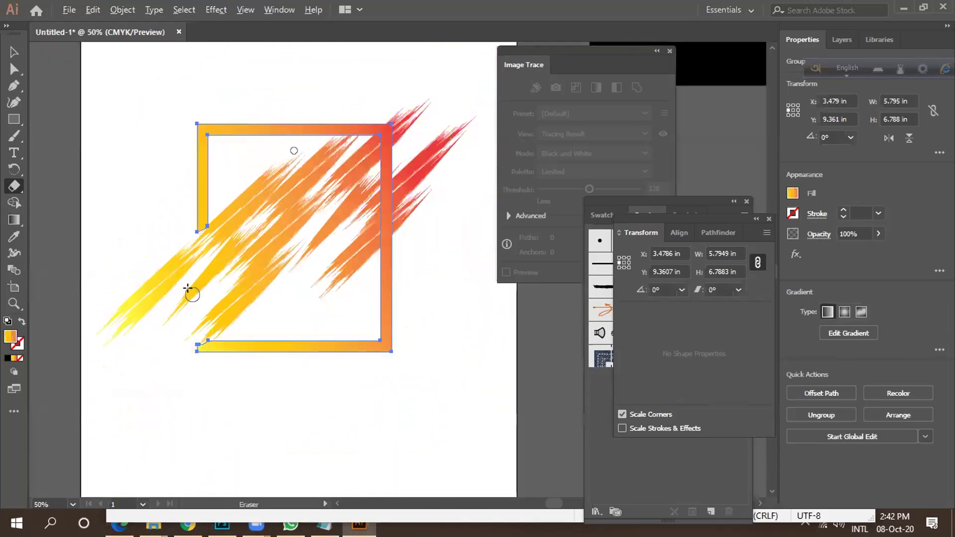
scroll(354, 244, "up", 1)
scroll(308, 264, "down", 1)
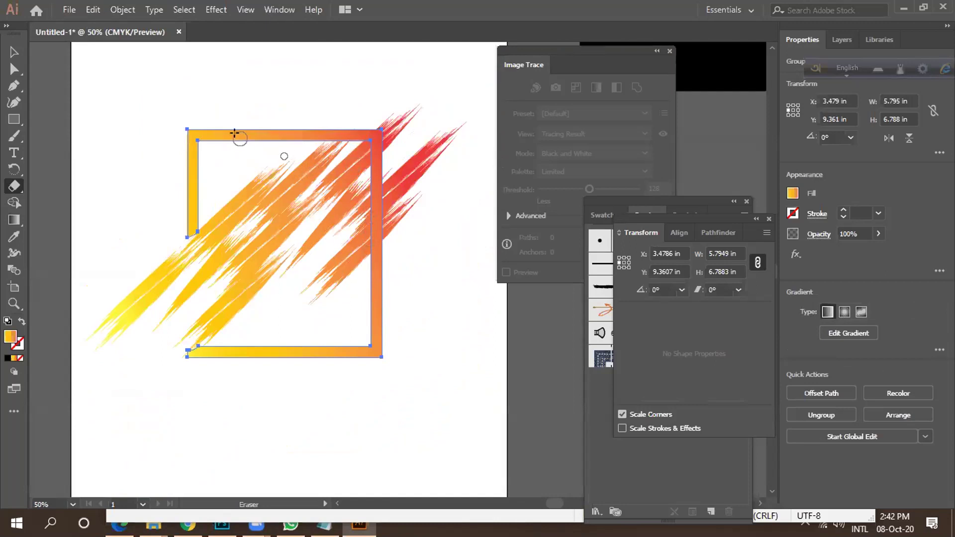
left_click(14, 52)
left_click(128, 83)
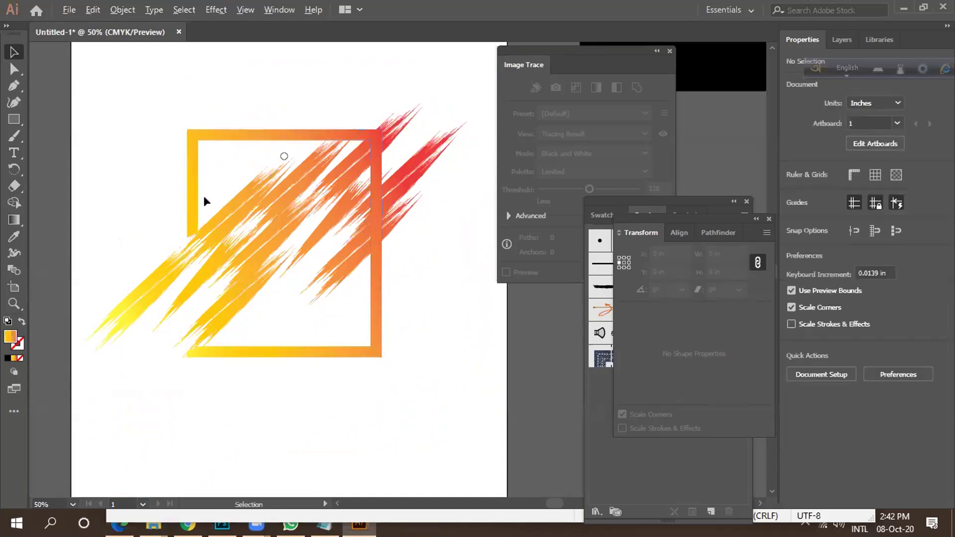
Duplicate the brushed patch toward the lower right and the upper left, and scale the upper-left copy down about its center.
mouse_move(258, 276)
left_mouse_down()
mouse_move(323, 336)
mouse_move(337, 306)
left_mouse_up()
key("ctrl+z")
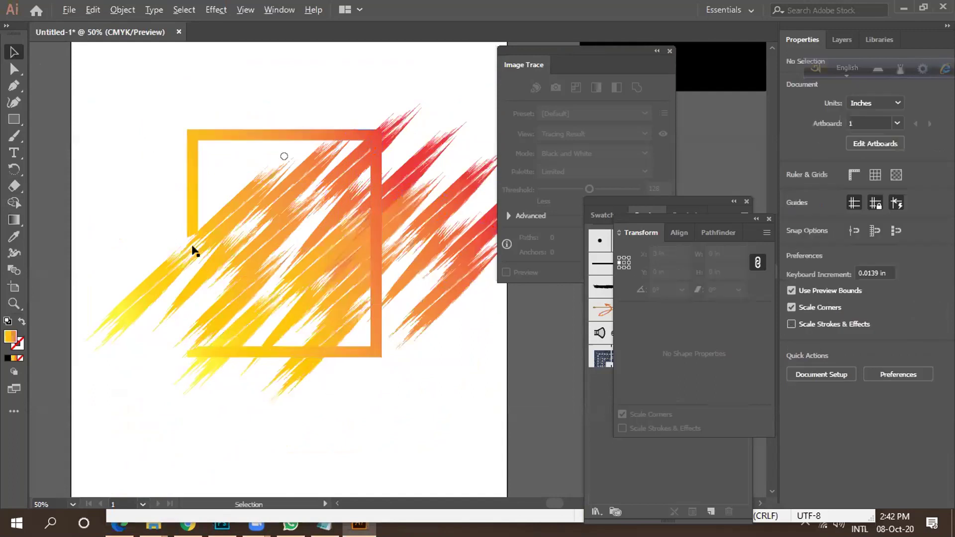
mouse_move(299, 196)
left_mouse_down()
mouse_move(230, 134)
mouse_move(249, 142)
mouse_move(307, 133)
left_mouse_up()
key("ctrl+minus")
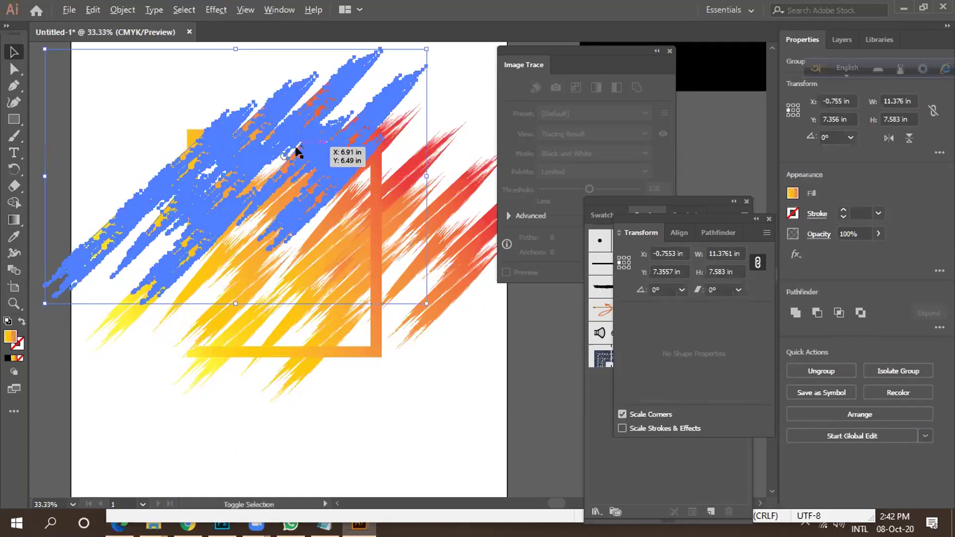
left_click_drag(393, 74, 331, 120)
key("Delete")
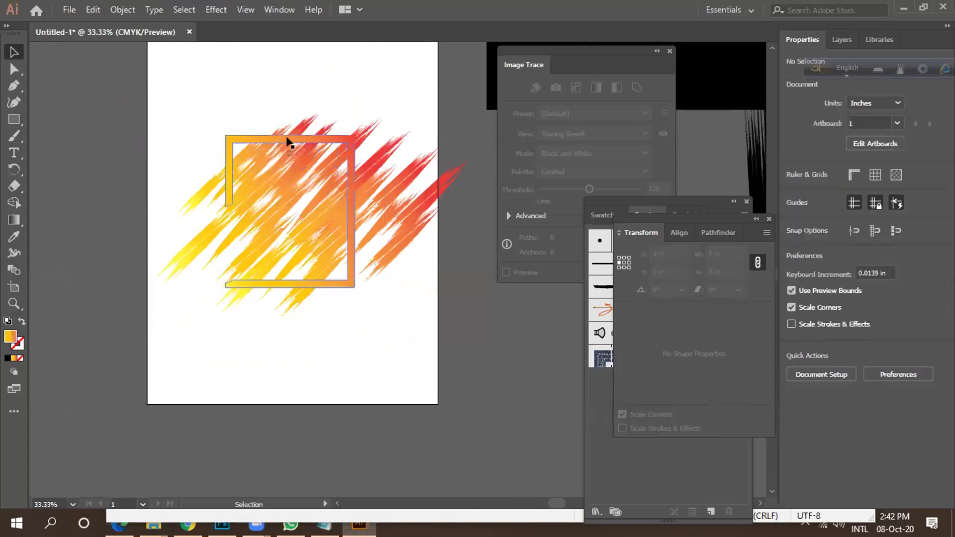
Select the frame and erase the middle section of its top edge where the brush strokes cross.
left_click(286, 138)
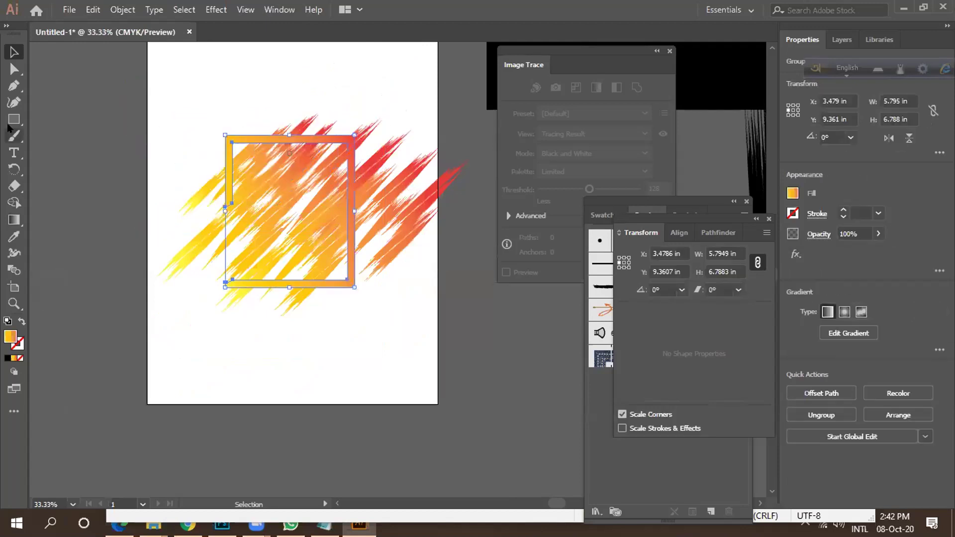
left_click(14, 187)
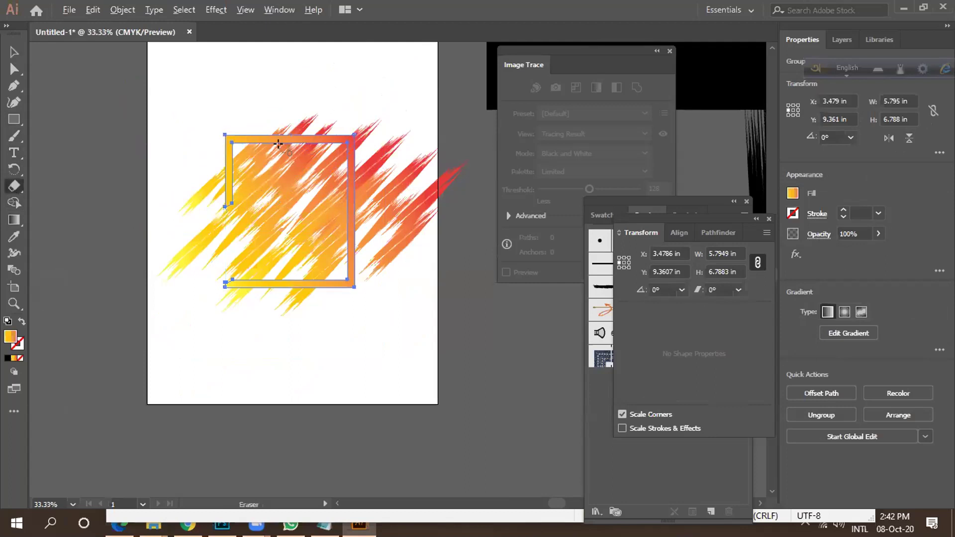
scroll(278, 144, "up", 2)
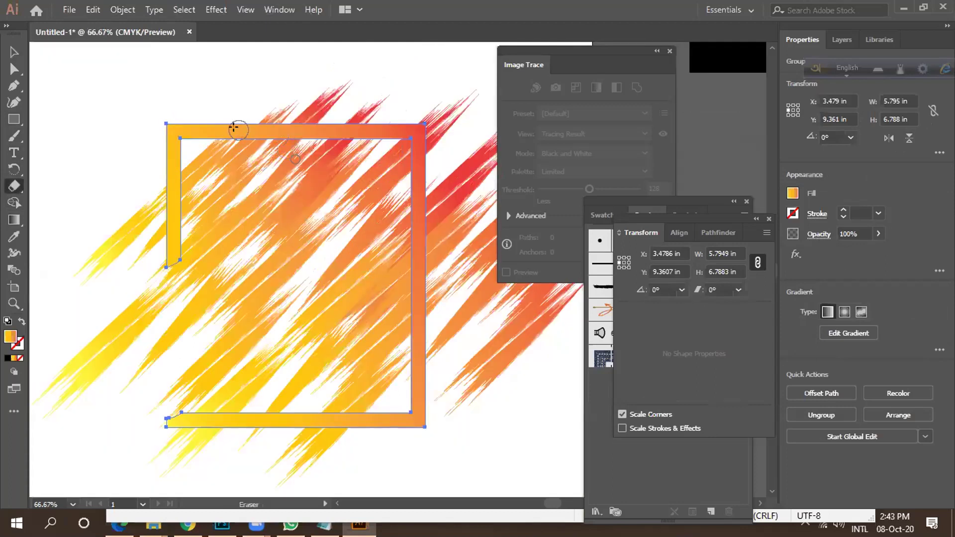
mouse_move(229, 130)
left_mouse_down()
mouse_move(377, 127)
mouse_move(253, 118)
mouse_move(275, 129)
mouse_move(228, 139)
mouse_move(246, 116)
left_mouse_up()
mouse_move(373, 111)
left_mouse_down()
mouse_move(374, 141)
mouse_move(367, 120)
left_mouse_up()
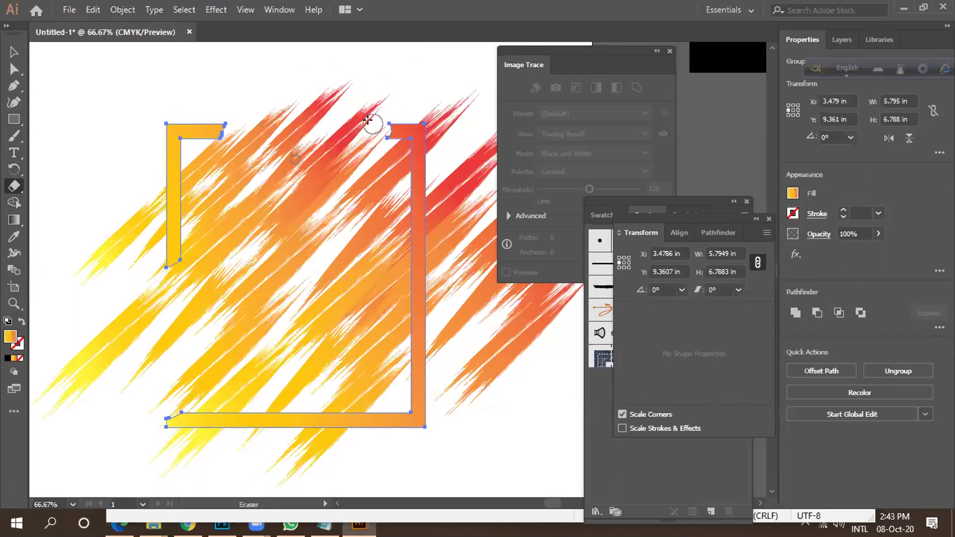
Enlarge the eraser, trim the right end of the gap in the frame's top edge, and deselect the frame.
key("bracketright")
key("bracketright")
key("bracketright")
key("bracketright")
key("bracketright")
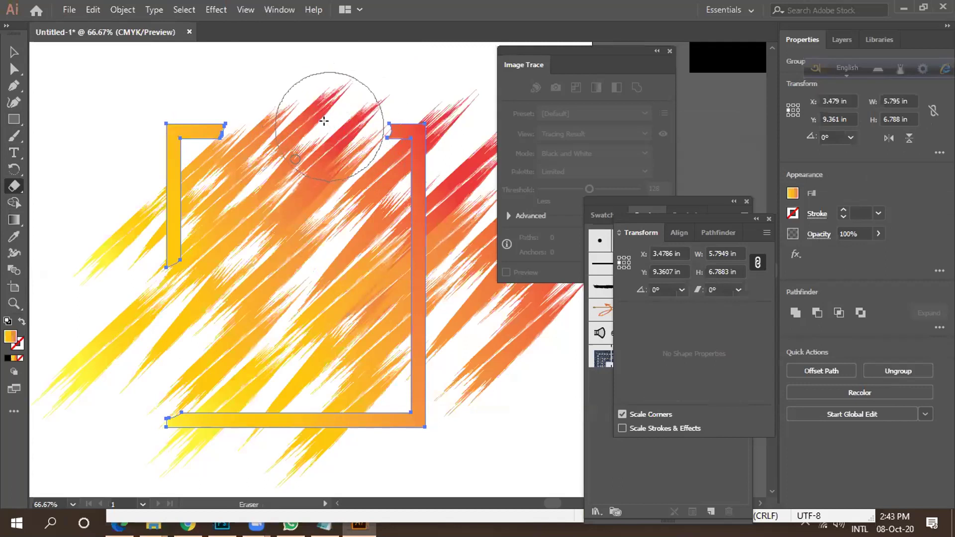
left_click_drag(329, 123, 315, 128)
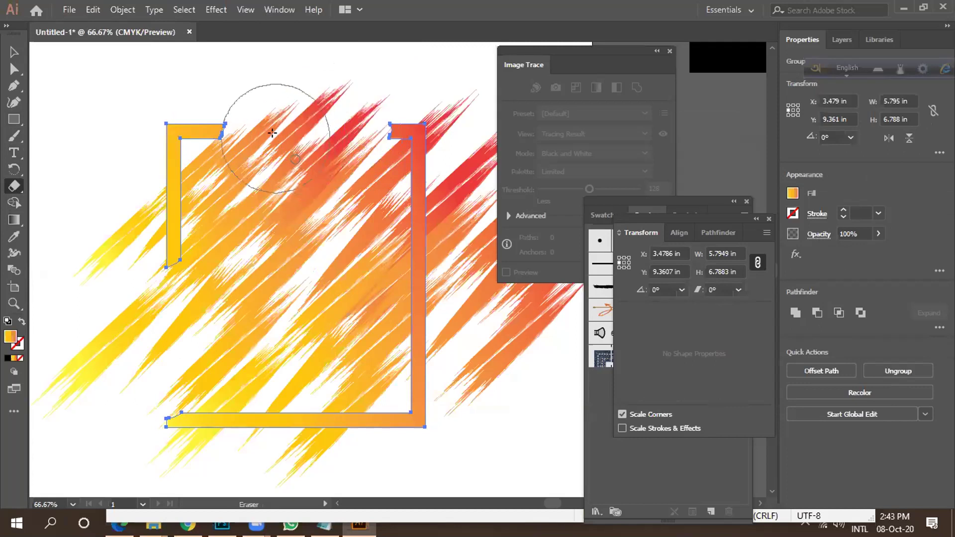
left_click(14, 52)
left_click(192, 94)
key("ctrl+minus")
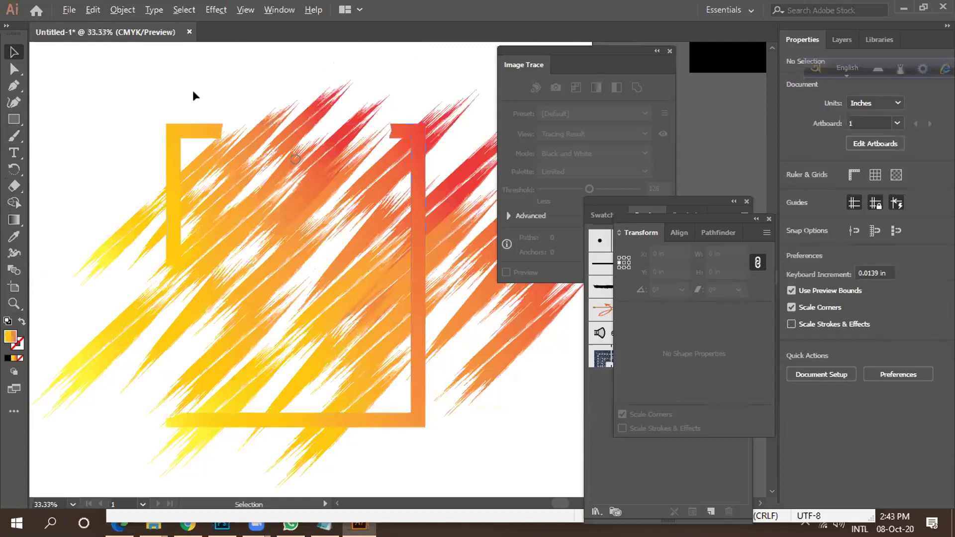
key("ctrl+plus")
key("ctrl+minus")
key("ctrl+minus")
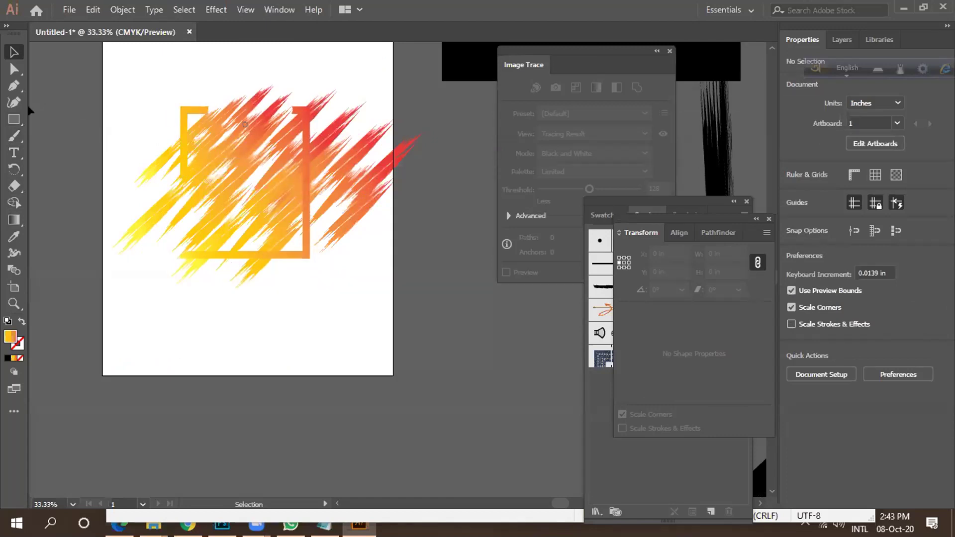
Select the frame and erase the lower part of its remaining left edge, leaving a short corner piece.
left_click(172, 120)
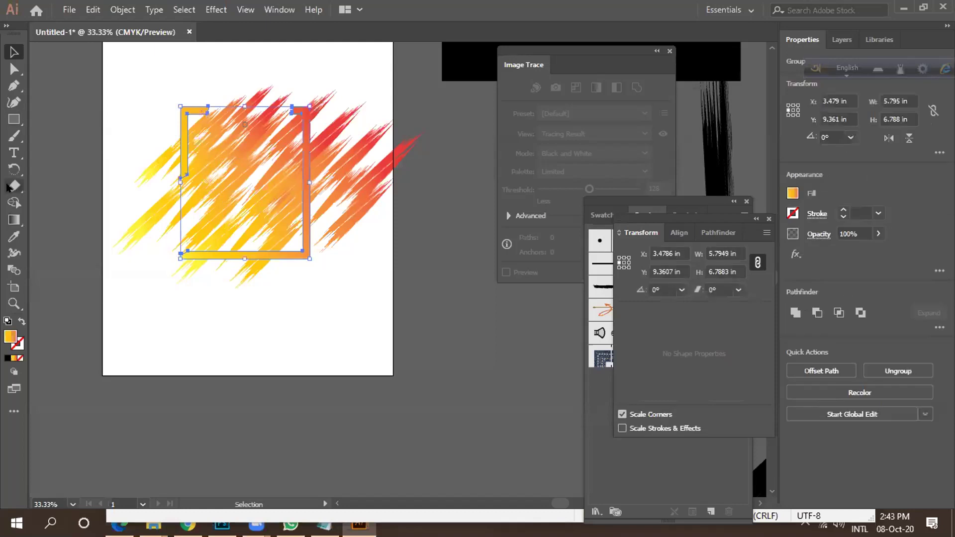
left_click(14, 203)
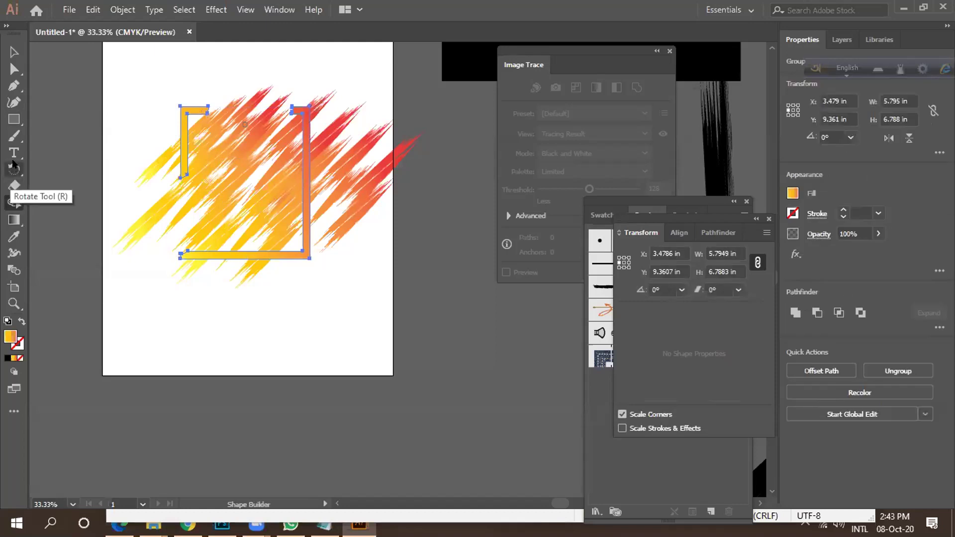
left_click(14, 186)
left_click_drag(184, 172, 176, 157)
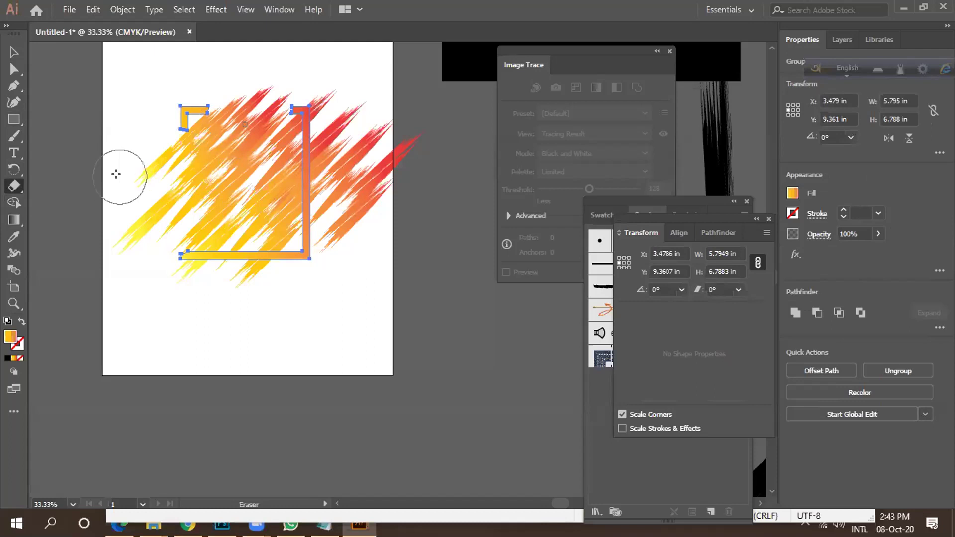
left_click(13, 58)
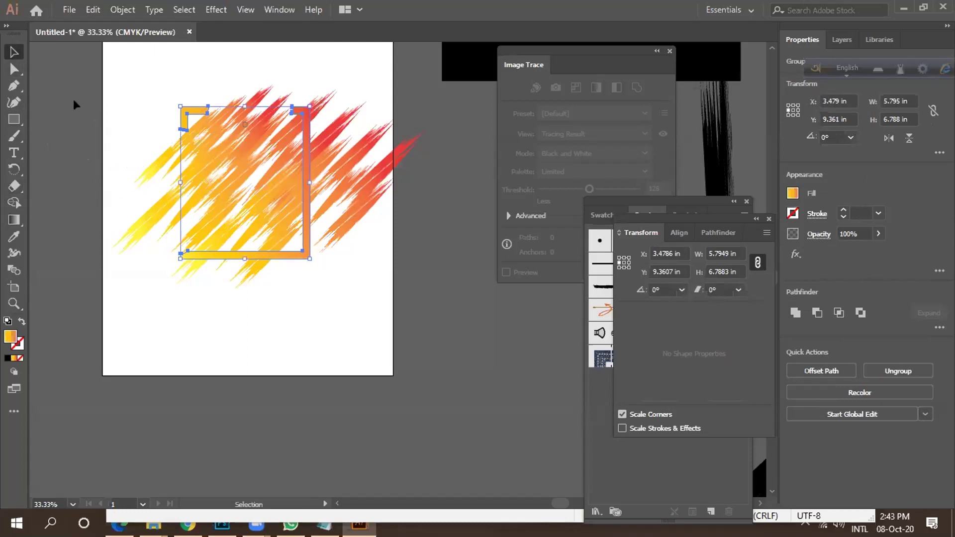
left_click(73, 100)
With nothing selected, erase the brush strokes inside the gap in the frame's top edge using the large eraser.
mouse_move(241, 189)
left_mouse_down()
mouse_move(258, 207)
mouse_move(259, 156)
mouse_move(273, 121)
left_mouse_up()
scroll(273, 121, "up", 2)
scroll(271, 157, "down", 1)
mouse_move(277, 159)
left_mouse_down()
mouse_move(160, 124)
mouse_move(183, 100)
left_mouse_up()
scroll(169, 116, "up", 2)
left_click(14, 185)
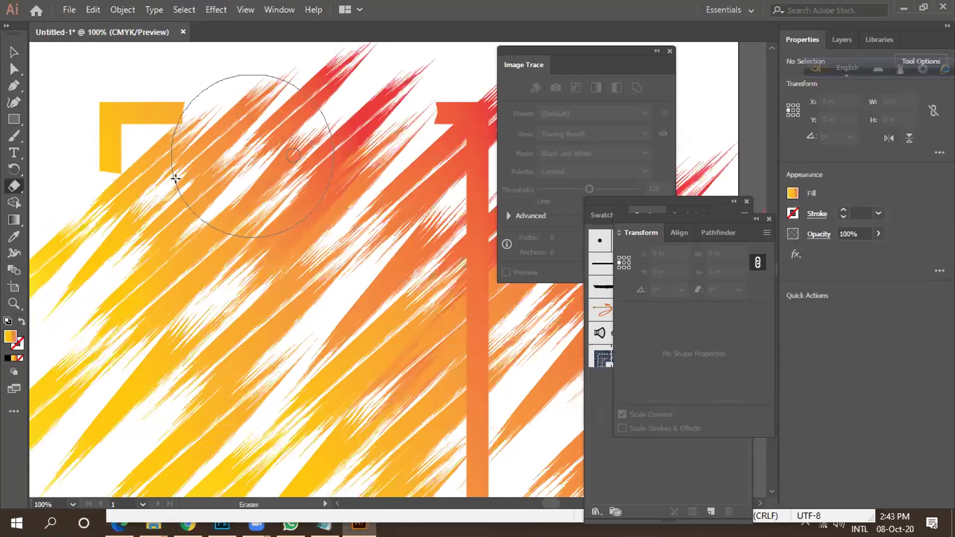
mouse_move(232, 174)
left_mouse_down()
mouse_move(248, 170)
mouse_move(231, 186)
mouse_move(232, 162)
mouse_move(252, 140)
mouse_move(320, 149)
mouse_move(363, 111)
mouse_move(352, 117)
left_mouse_up()
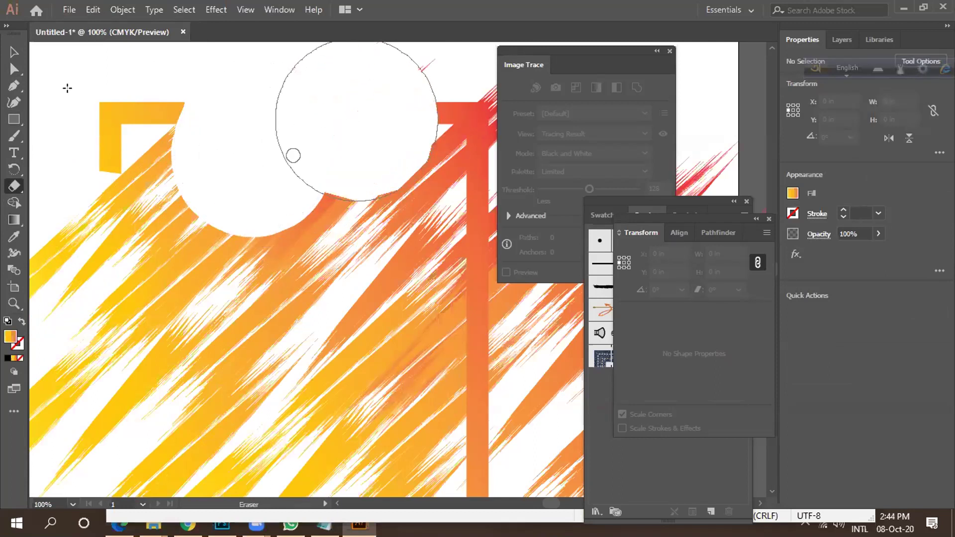
key("v")
key("ctrl+minus")
key("ctrl+minus")
key("ctrl+minus")
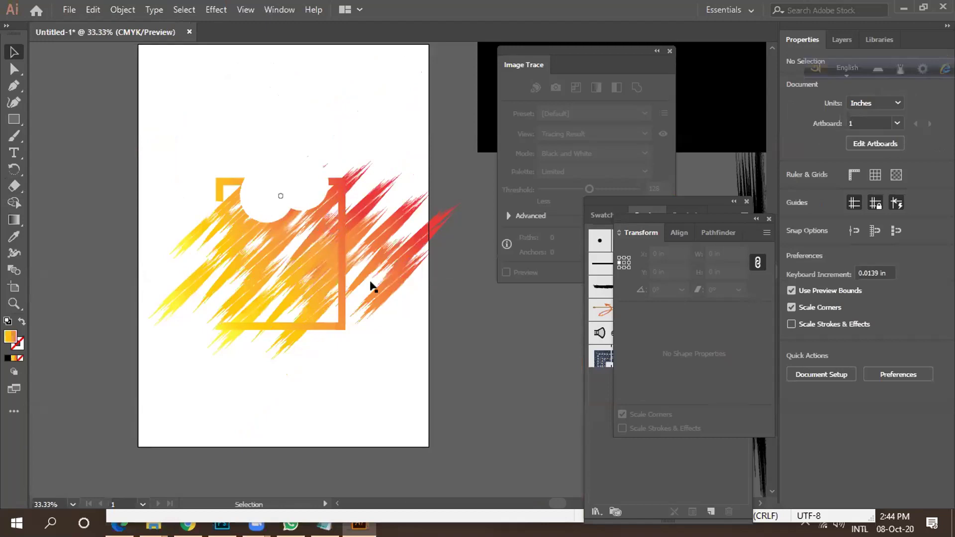
Draw three gradient-filled rectangles over the artwork just outside the frame's right, left and bottom edges.
left_click(14, 119)
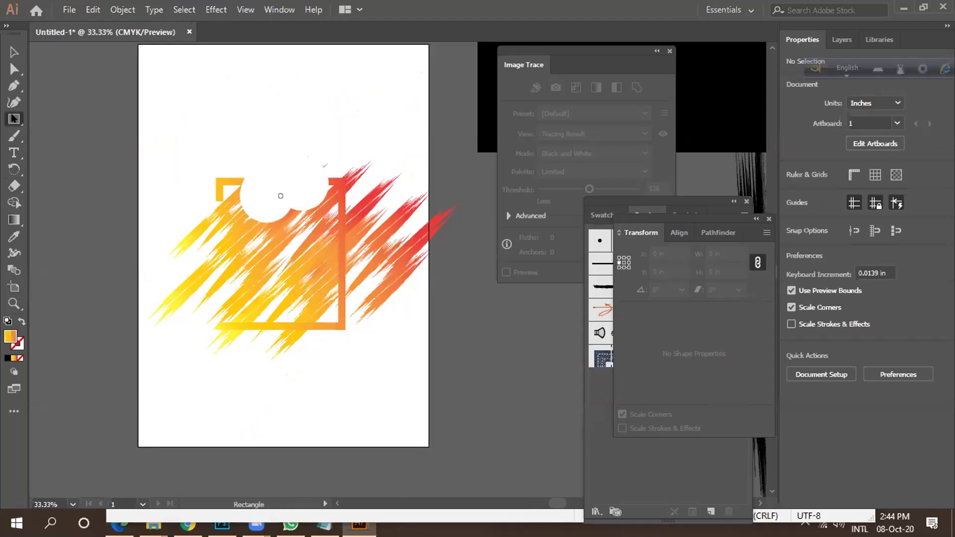
left_click_drag(477, 345, 343, 114)
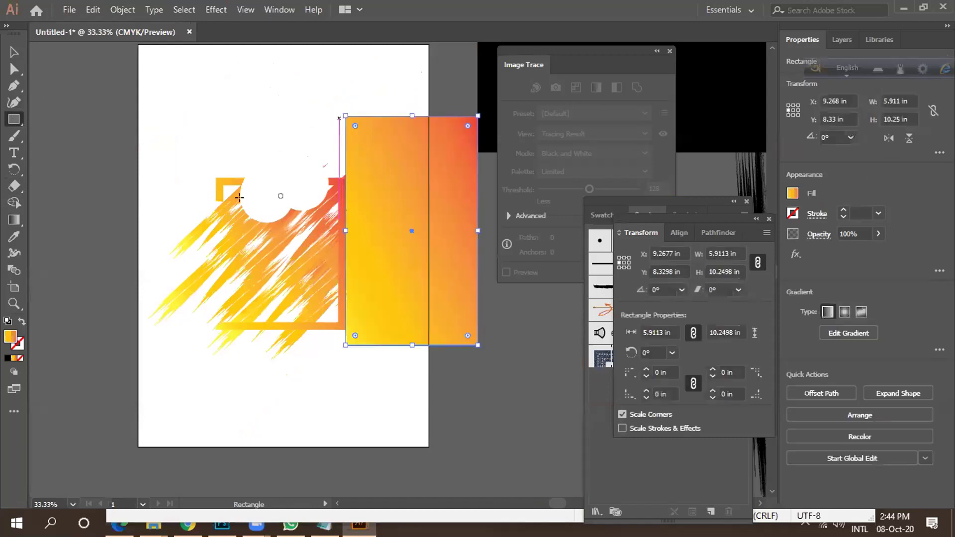
left_click_drag(150, 133, 216, 402)
left_click_drag(455, 462, 162, 326)
Delete the three rectangles covering the artwork around the frame.
left_click(14, 52)
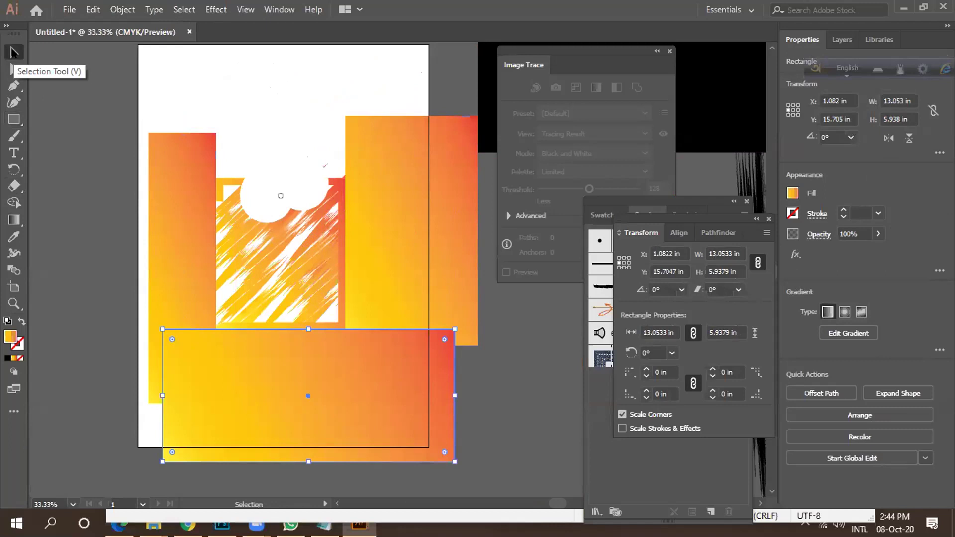
left_click(375, 219)
key("Delete")
left_click(300, 337)
key("Delete")
left_click(184, 263)
key("Delete")
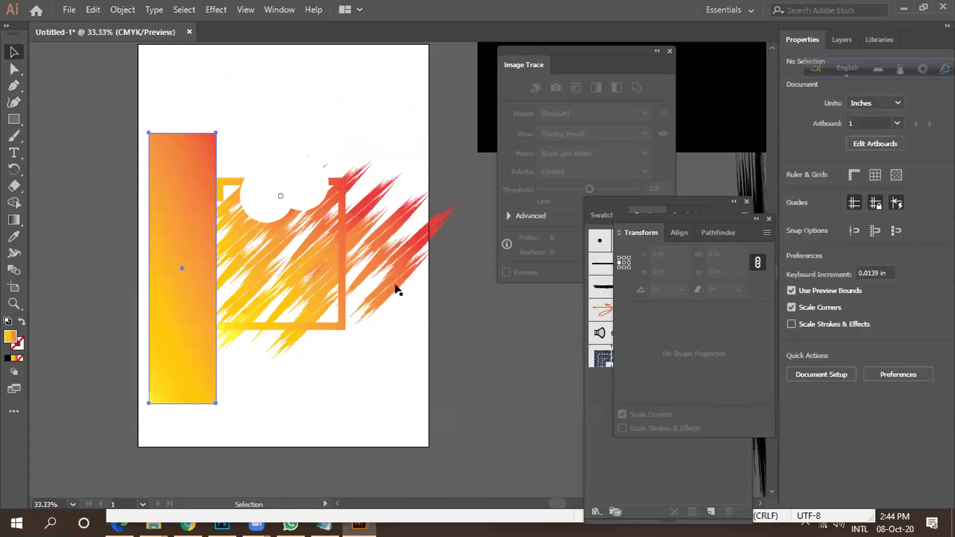
Try moving the brush strokes beyond the frame's right edge, undo the move, and delete that stroke group.
left_click_drag(391, 275, 419, 350)
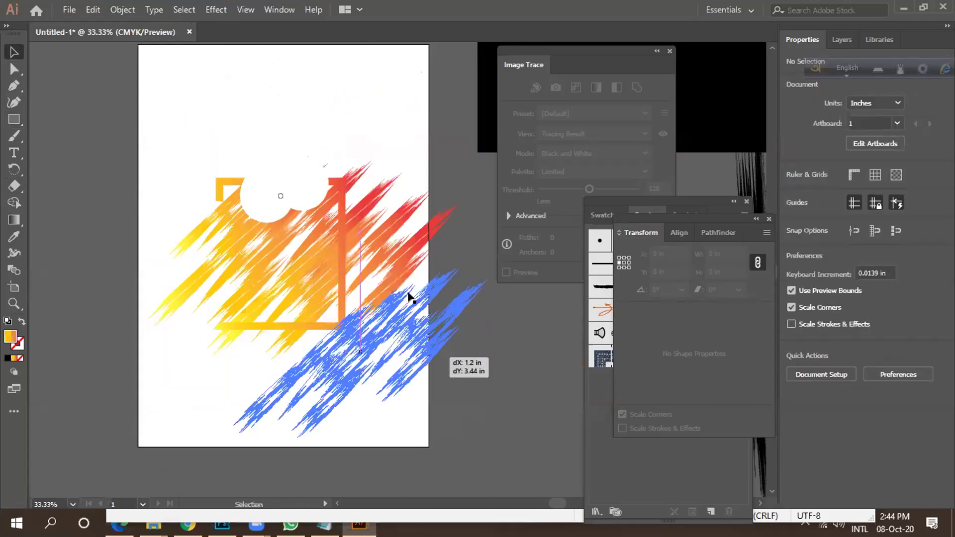
left_click_drag(409, 298, 407, 299)
key("ctrl+z")
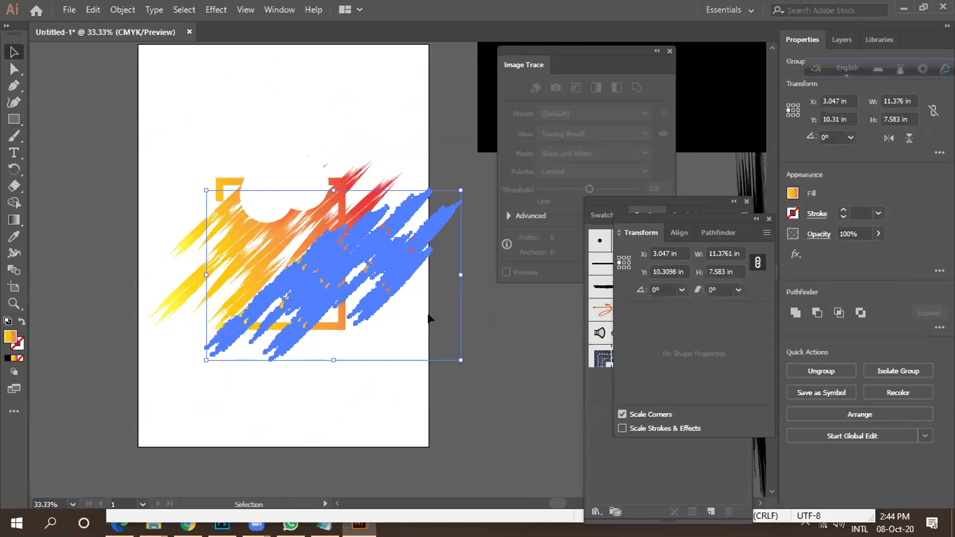
mouse_move(459, 194)
left_mouse_down()
mouse_move(433, 209)
mouse_move(385, 273)
mouse_move(353, 289)
mouse_move(342, 280)
left_mouse_up()
key("Delete")
scroll(381, 288, "up", 2)
scroll(363, 274, "down", 1)
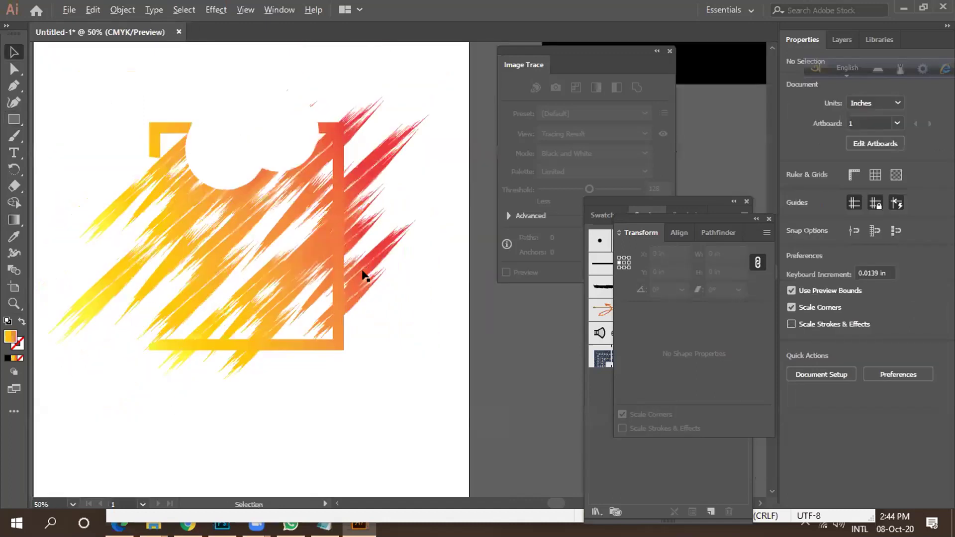
left_click(290, 181)
left_click(260, 144)
mouse_move(174, 85)
left_mouse_down()
mouse_move(349, 159)
mouse_move(321, 167)
left_mouse_up()
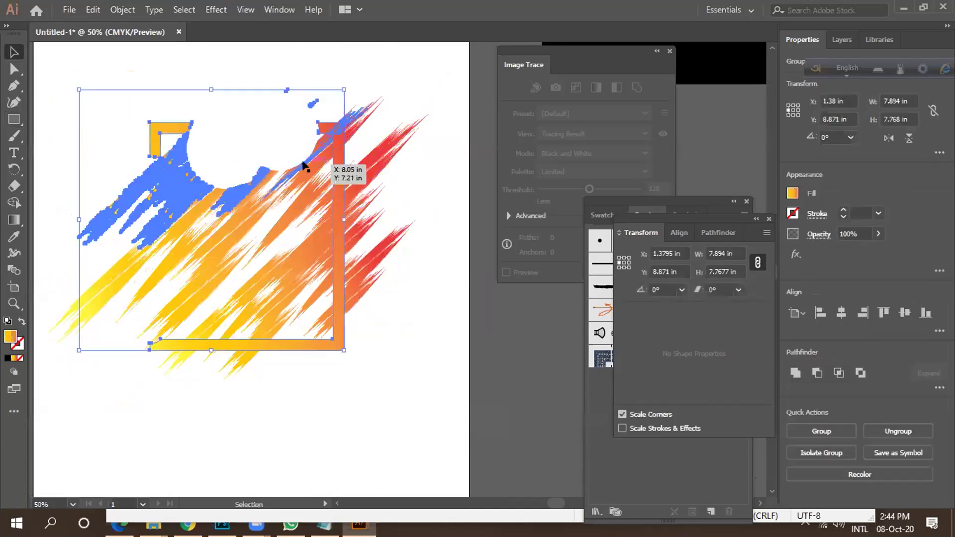
left_click(394, 186)
key("a")
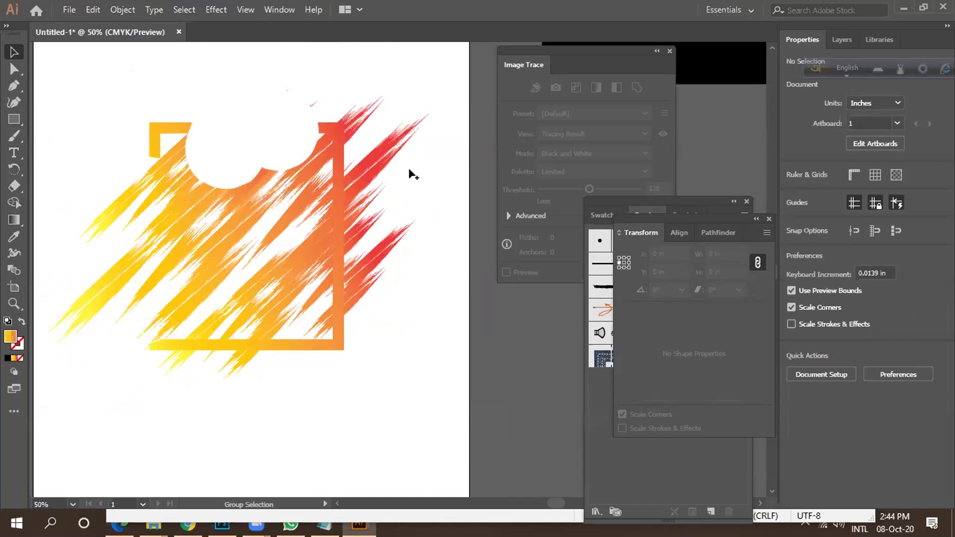
mouse_move(408, 166)
left_mouse_down()
mouse_move(426, 166)
mouse_move(404, 169)
left_mouse_up()
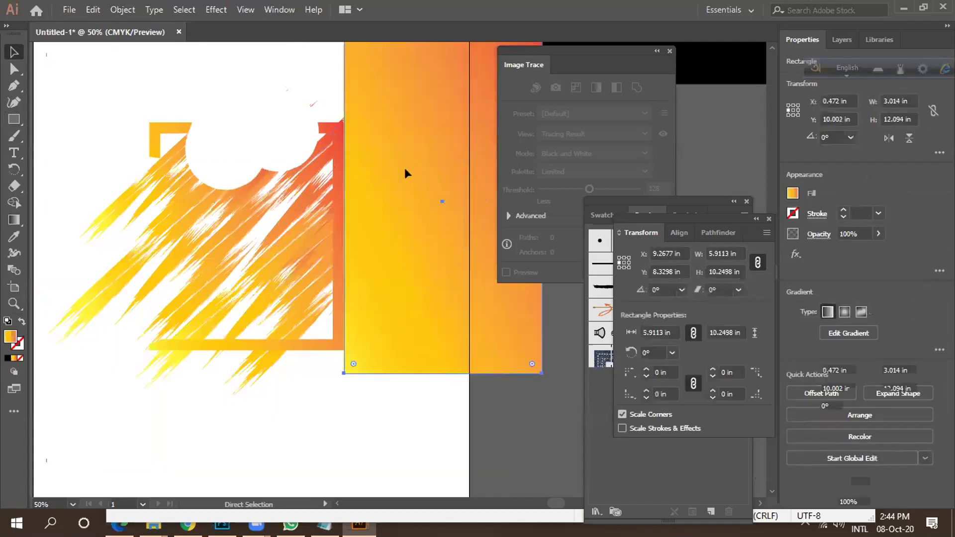
Undo the recent edits back to before the brush strokes in the frame's gap were erased, and deselect.
key("ctrl+z")
key("ctrl+z")
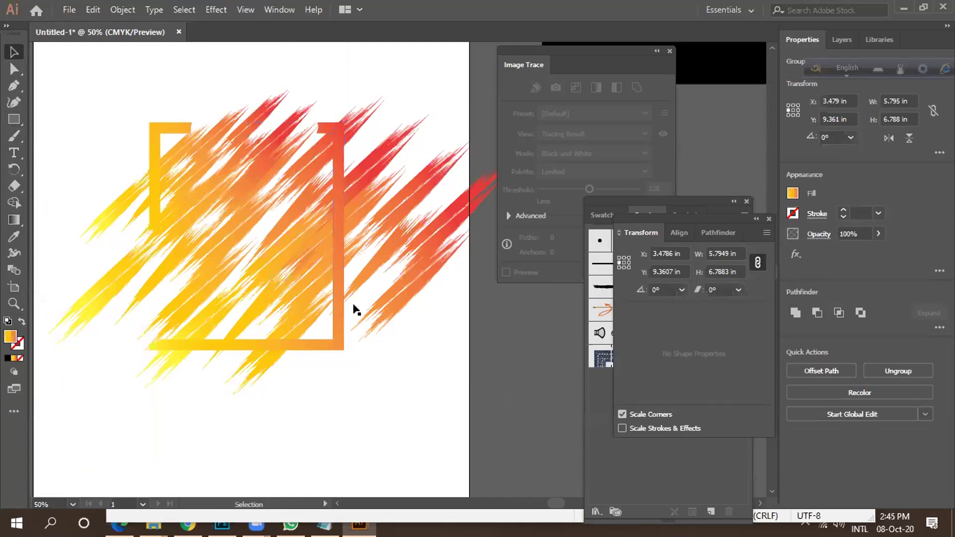
left_click(357, 310)
Select the whole gradient artwork with its frame and move it off the artboard, below the T-shirt reference image.
scroll(294, 277, "down", 2)
scroll(365, 295, "down", 1)
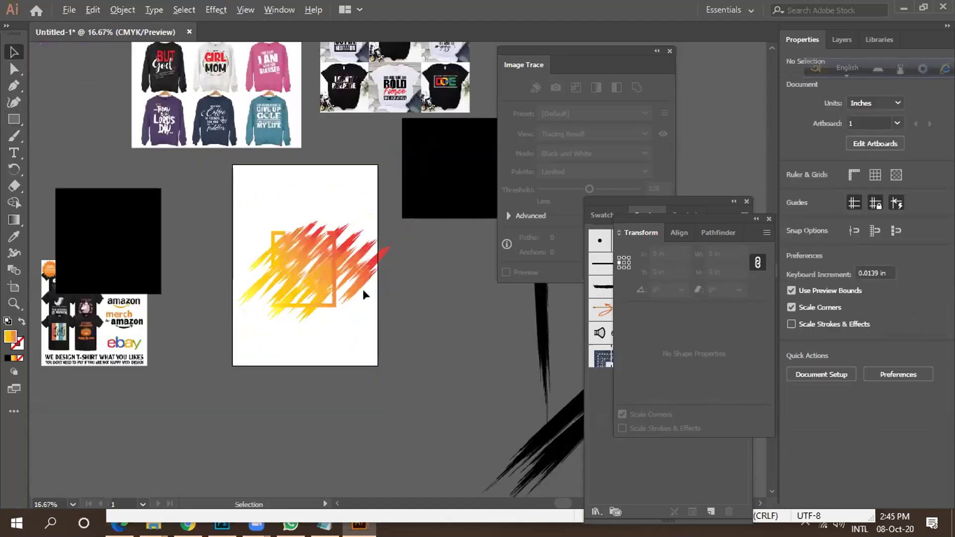
left_click_drag(262, 204, 351, 324)
left_click_drag(320, 283, 147, 440)
scroll(351, 300, "down", 1)
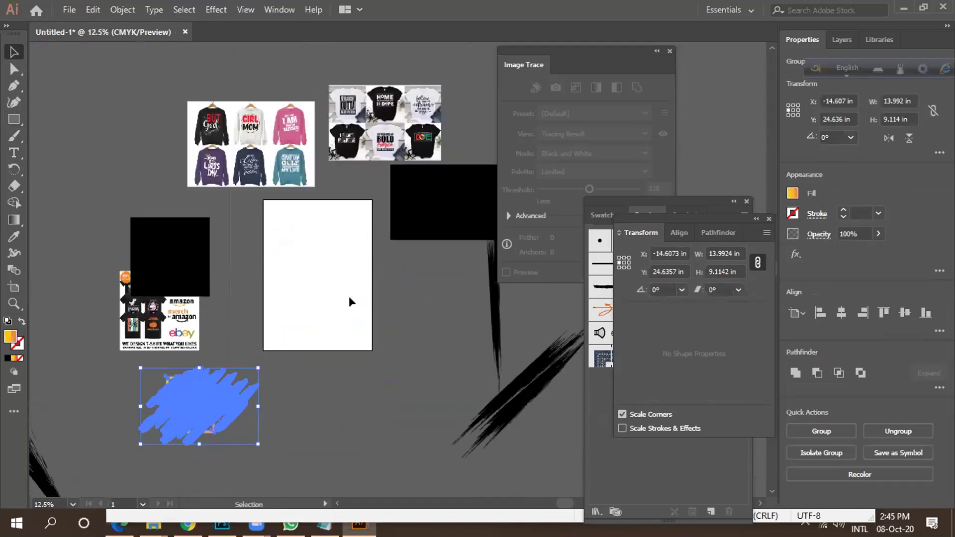
left_click(342, 296)
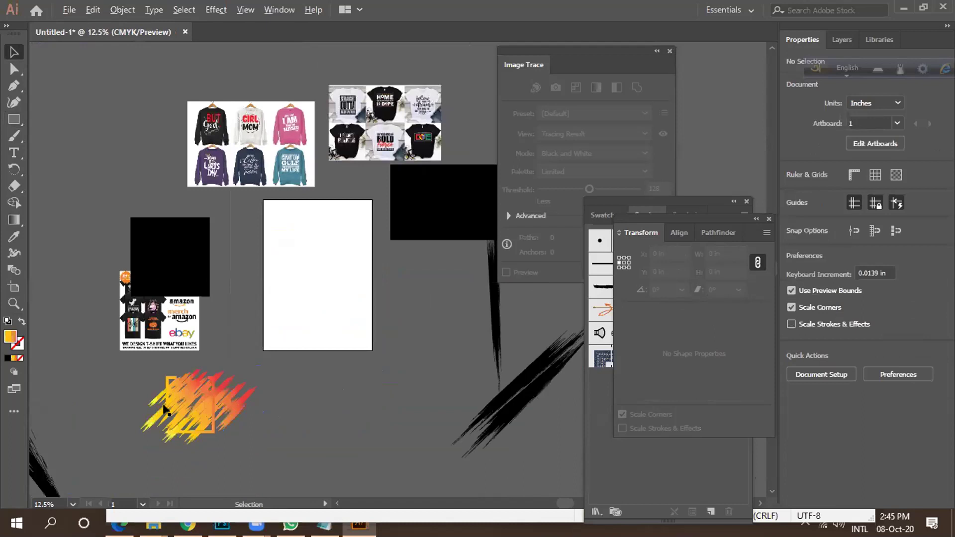
scroll(164, 410, "up", 2)
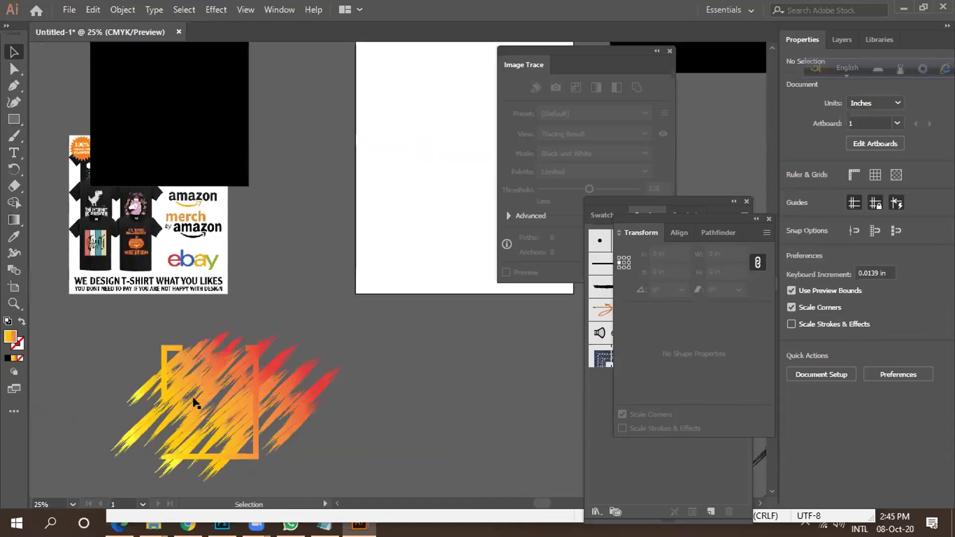
scroll(194, 402, "down", 2)
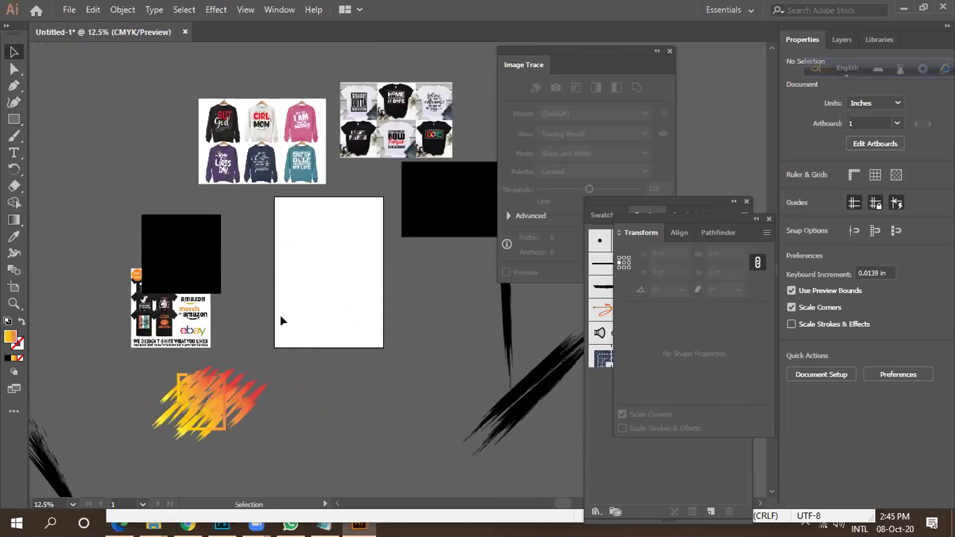
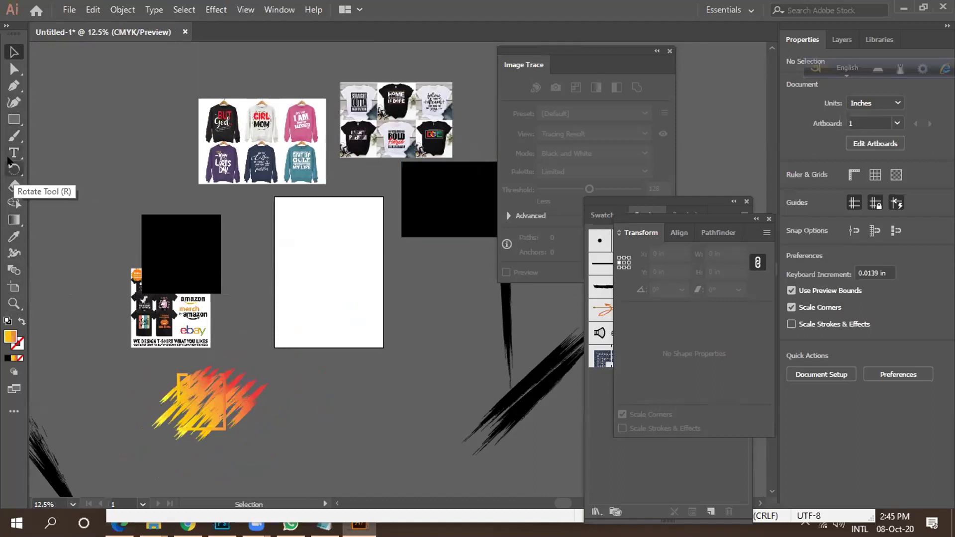
Draw a diagonal line about 9.5 in long, rising at about 33°, across the upper part of the empty artboard.
left_click(18, 121)
left_click(90, 186)
left_click_drag(291, 272, 359, 228)
left_click(15, 52)
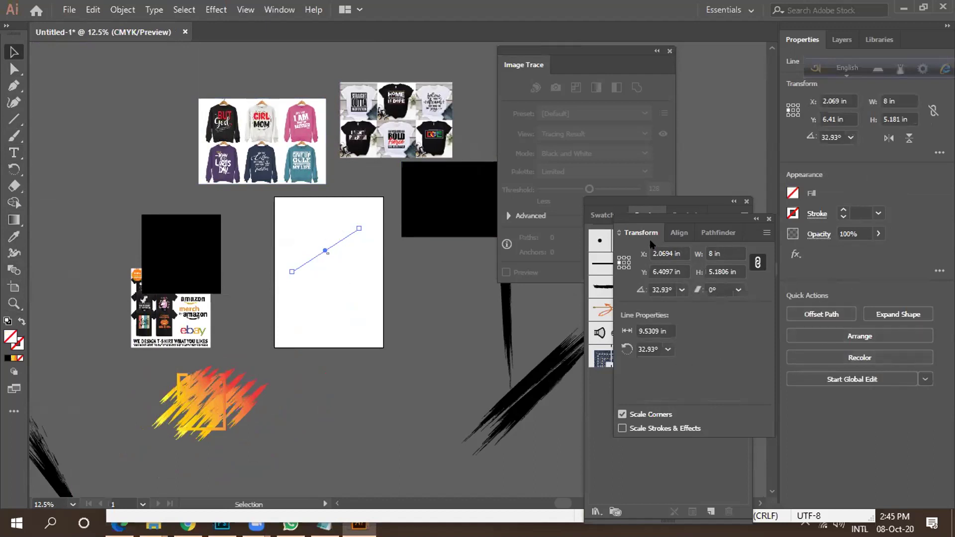
Apply the charcoal art brush to the diagonal line and set its stroke weight to 0.75 in.
mouse_move(628, 217)
left_mouse_down()
mouse_move(646, 274)
mouse_move(715, 273)
left_mouse_up()
left_click(651, 287)
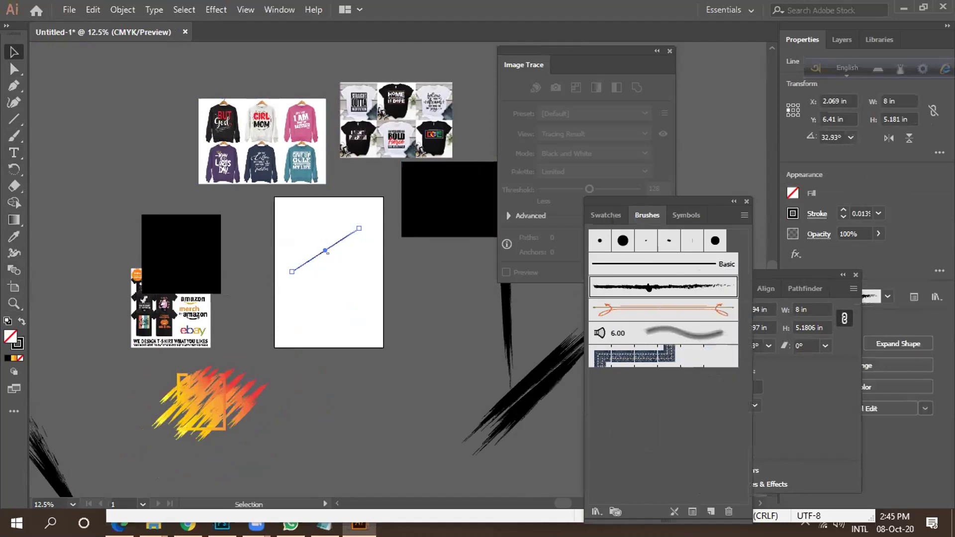
scroll(329, 258, "up", 3)
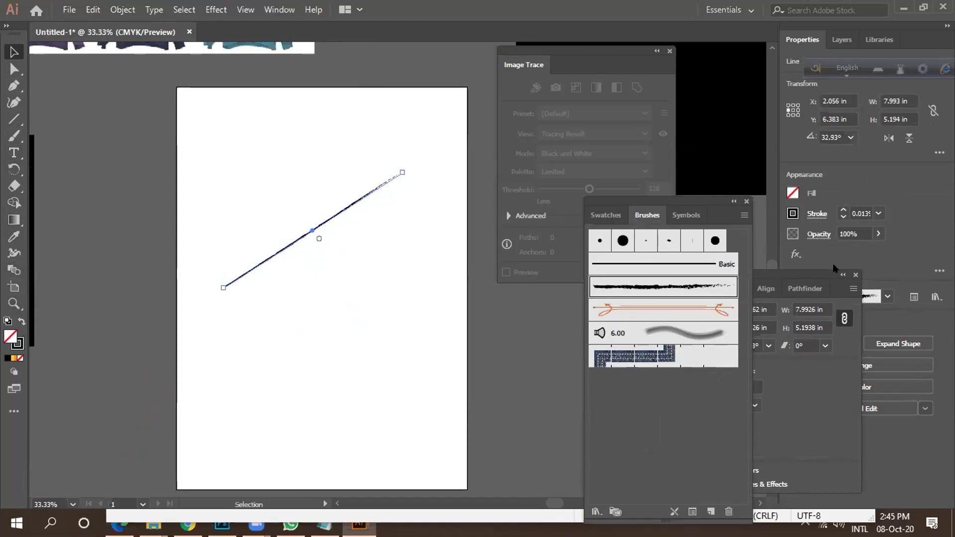
left_click(877, 214)
left_click(888, 363)
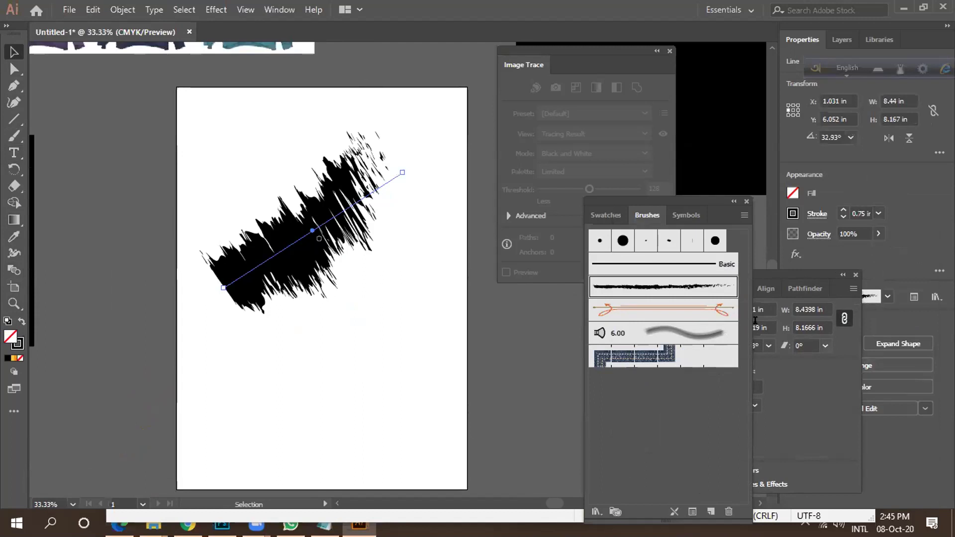
Duplicate the brush stroke below the original and again toward the artboard's upper right, rotating the right copy by 180°.
left_click(392, 316)
mouse_move(297, 244)
left_mouse_down()
mouse_move(340, 311)
mouse_move(294, 315)
mouse_move(291, 338)
left_mouse_up()
mouse_move(393, 248)
left_mouse_down()
mouse_move(454, 239)
mouse_move(418, 223)
mouse_move(360, 171)
left_mouse_up()
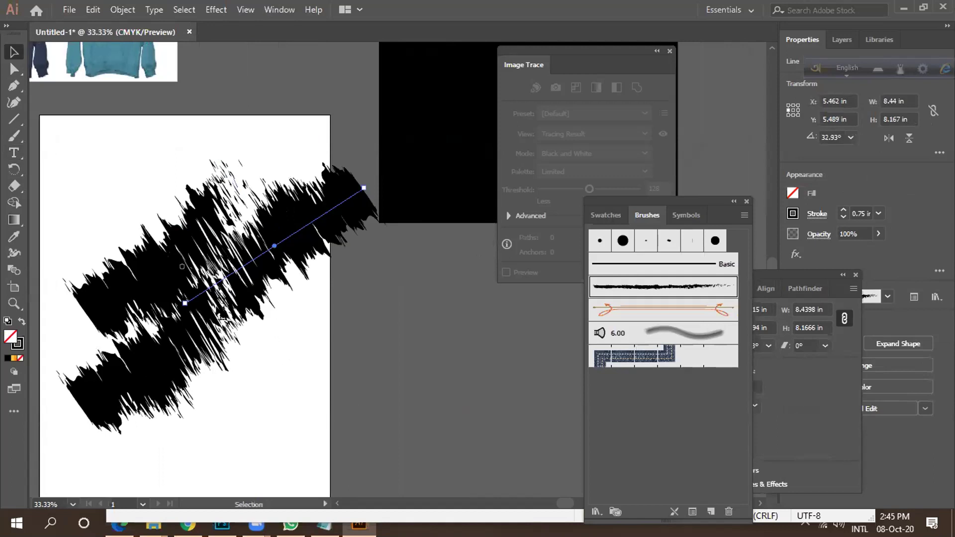
left_click_drag(276, 305, 283, 319)
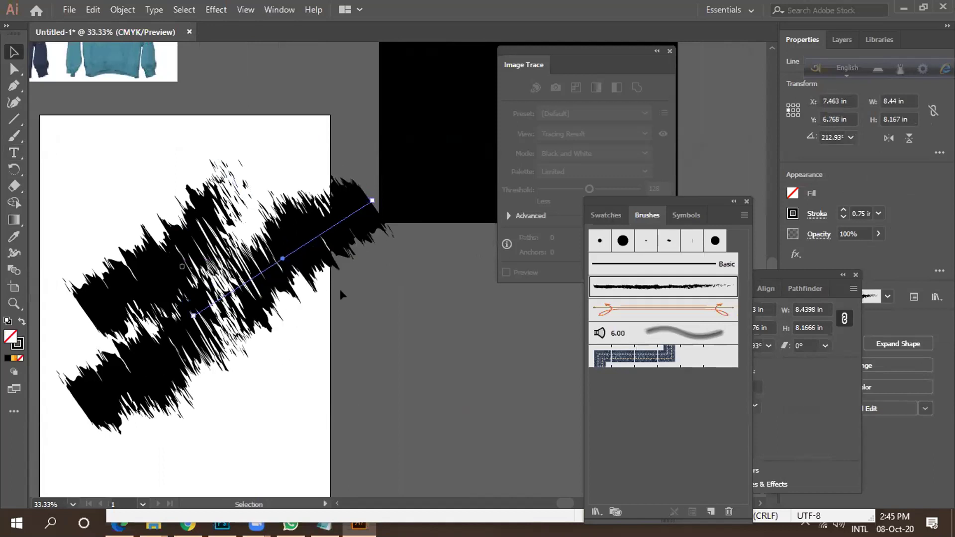
Shift the lower brush stroke slightly within the artboard.
left_click(340, 294)
scroll(369, 258, "down", 2)
mouse_move(269, 301)
left_mouse_down()
mouse_move(251, 329)
mouse_move(275, 304)
left_mouse_up()
scroll(259, 304, "up", 1)
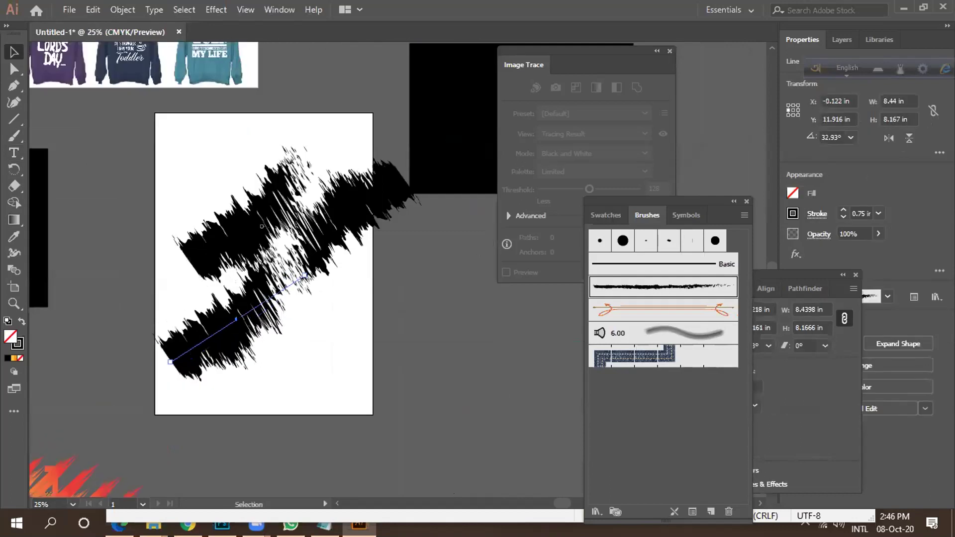
Lengthen the upper brush stroke by moving its lower-left anchor point diagonally outward beyond the artboard's left edge.
left_click(261, 225)
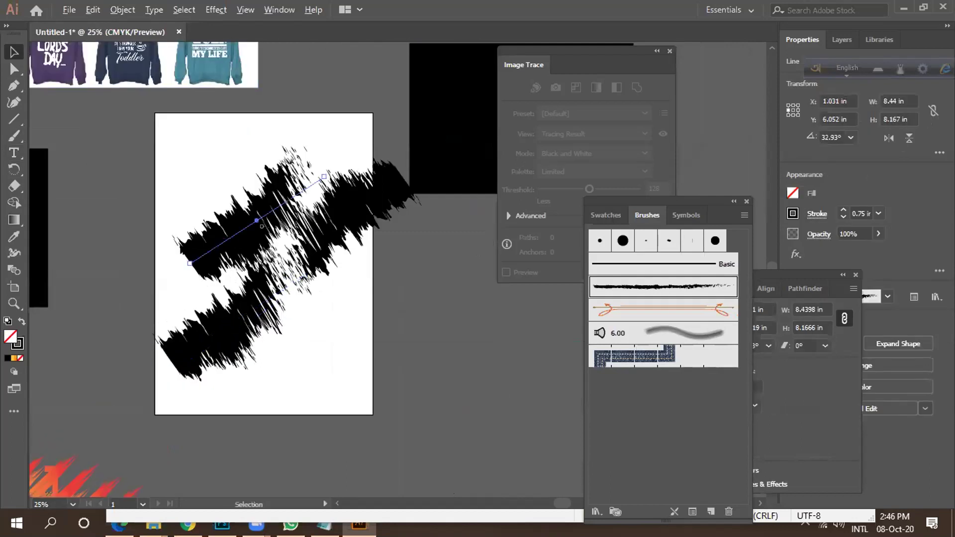
scroll(183, 247, "up", 2)
key("a")
left_click_drag(197, 279, 85, 371)
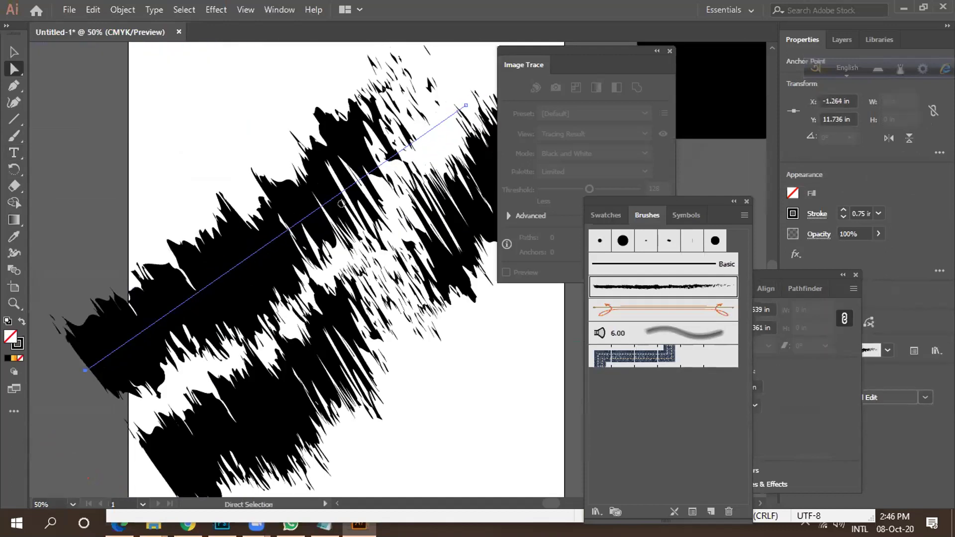
key("ctrl+minus")
left_click_drag(148, 335, 70, 382)
Reposition the right and lower brush strokes so all three strokes sit close together along the diagonal.
key("ctrl+minus")
mouse_move(405, 199)
left_mouse_down()
mouse_move(402, 208)
mouse_move(413, 182)
left_mouse_up()
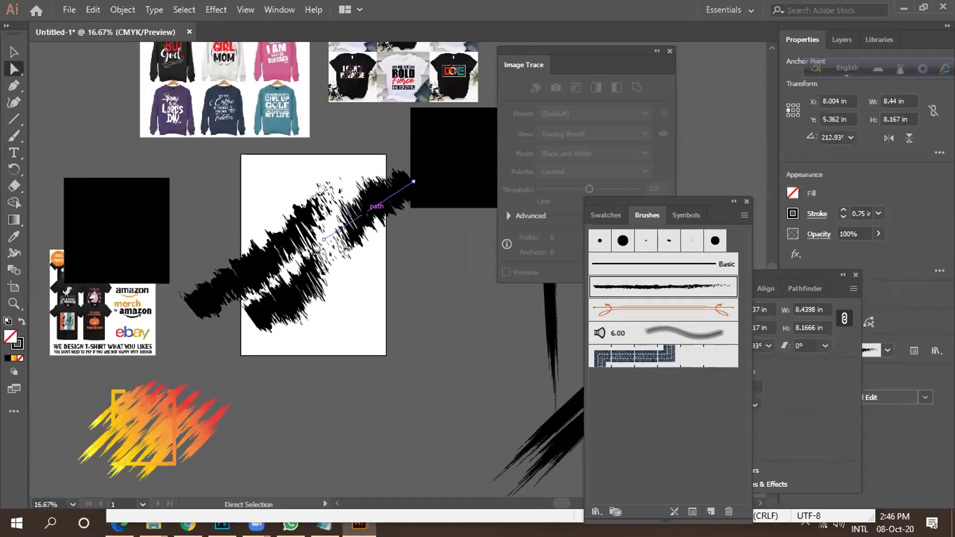
left_click_drag(322, 274, 326, 280)
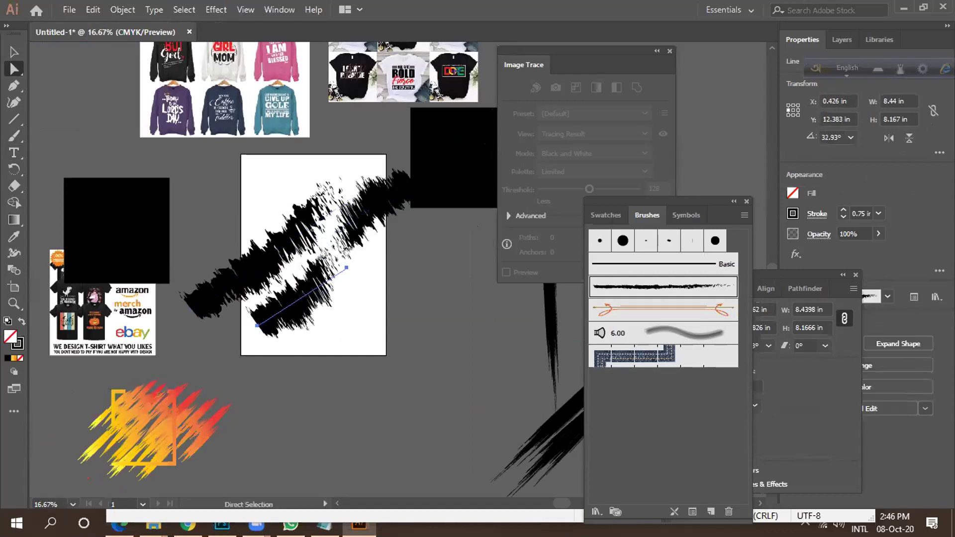
key("Left")
key("Left")
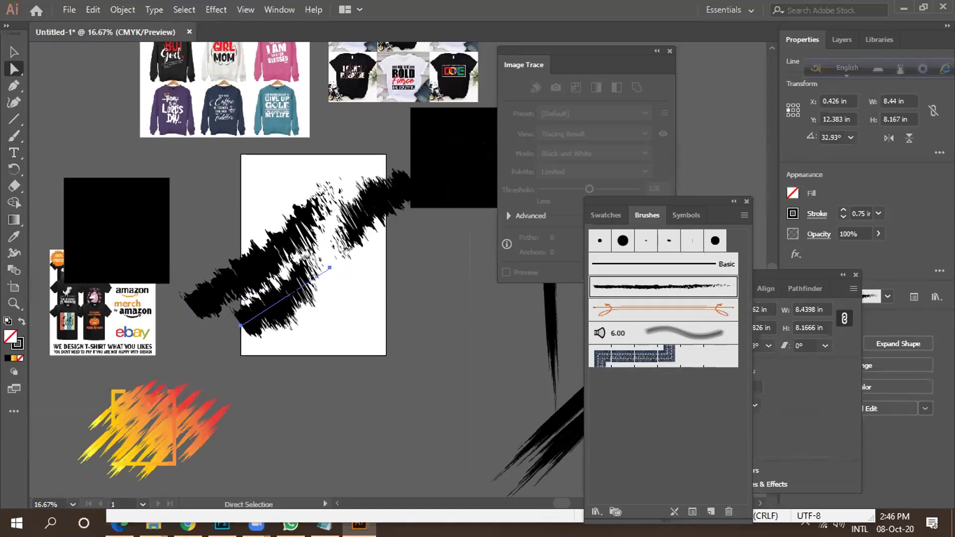
scroll(268, 248, "up", 2)
left_click_drag(461, 195, 456, 206)
scroll(311, 214, "down", 1)
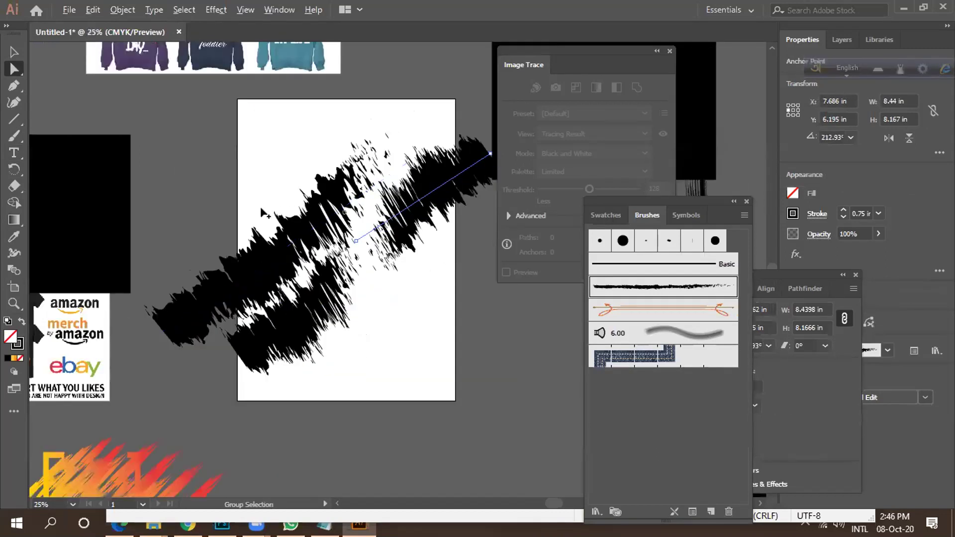
scroll(243, 222, "down", 1)
Select all three brush strokes and expand their appearance into editable shapes.
mouse_move(242, 197)
left_mouse_down()
mouse_move(326, 279)
mouse_move(361, 296)
left_mouse_up()
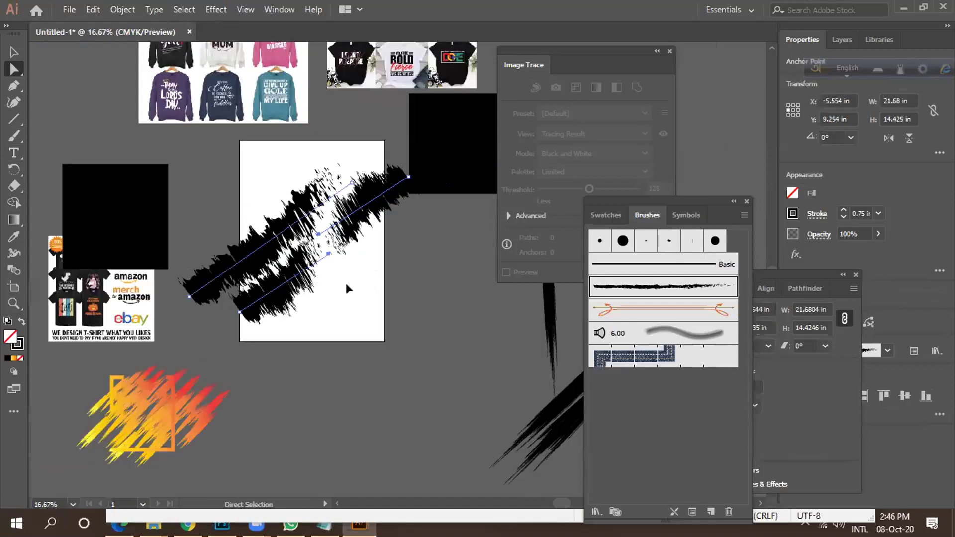
left_click(116, 10)
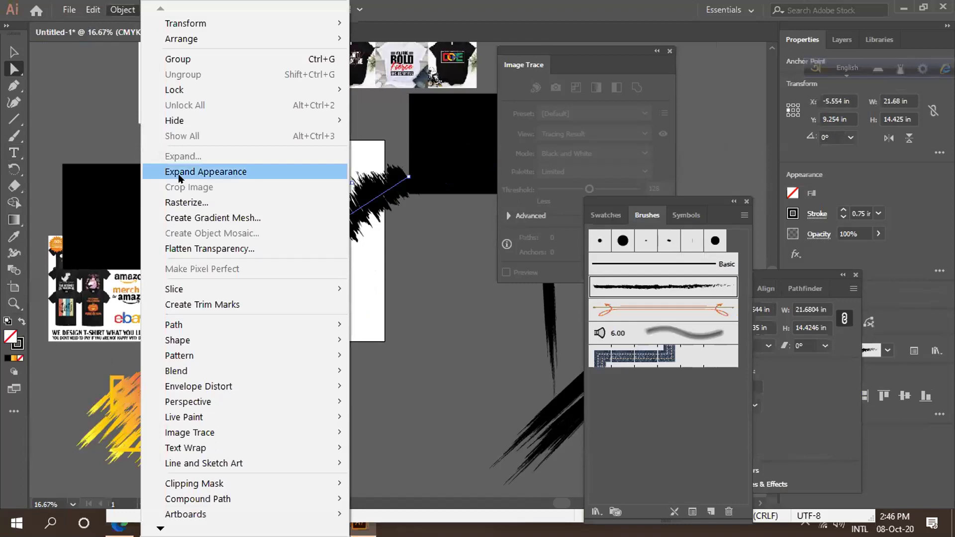
left_click(209, 168)
Set the fill of the expanded brush strokes to the dark colour 21201D.
left_click_drag(413, 274, 326, 297)
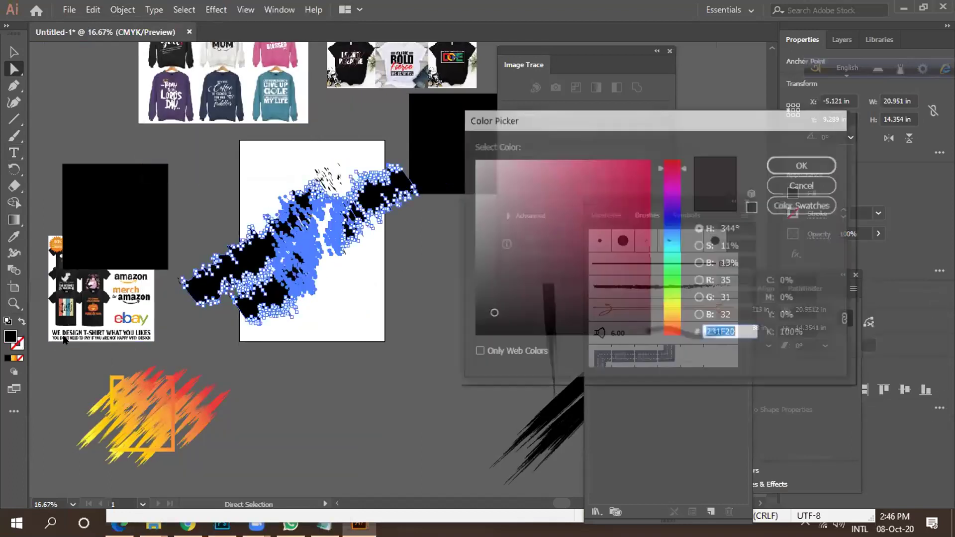
left_click(665, 312)
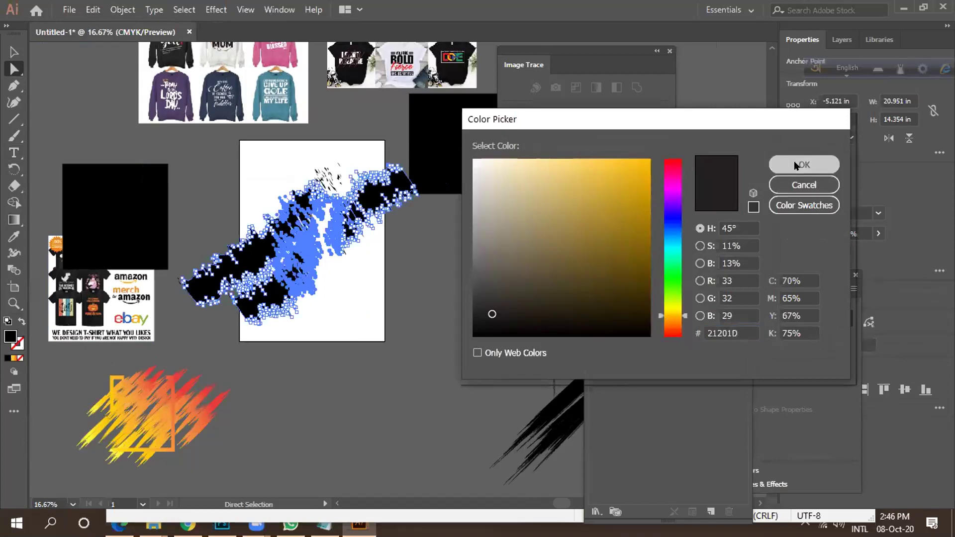
left_click(804, 164)
Select the expanded brush strokes and set their fill to a bright yellow-orange.
left_click(421, 291)
left_click_drag(252, 184, 315, 294)
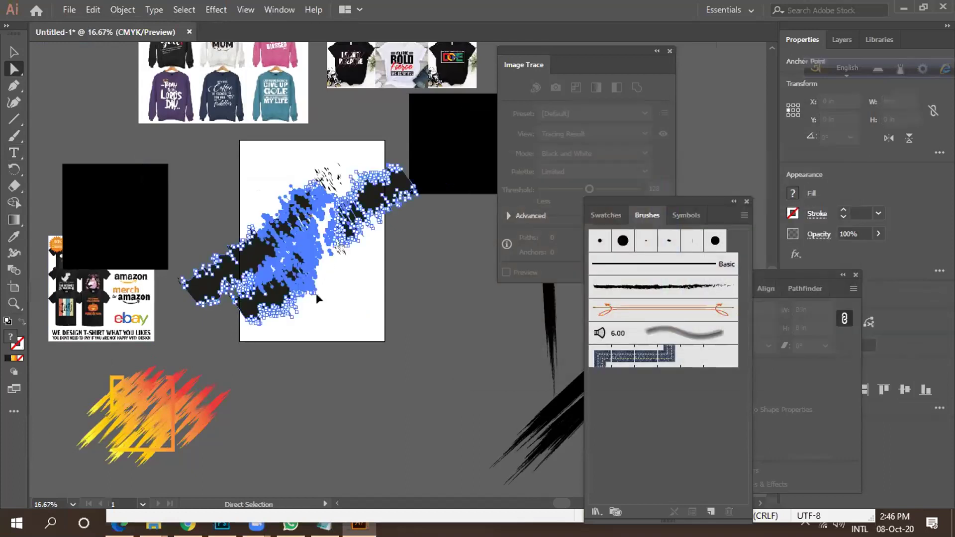
double_click(12, 336)
left_click_drag(624, 263, 627, 253)
mouse_move(646, 167)
left_mouse_down()
mouse_move(593, 153)
mouse_move(613, 159)
left_mouse_up()
left_click(786, 161)
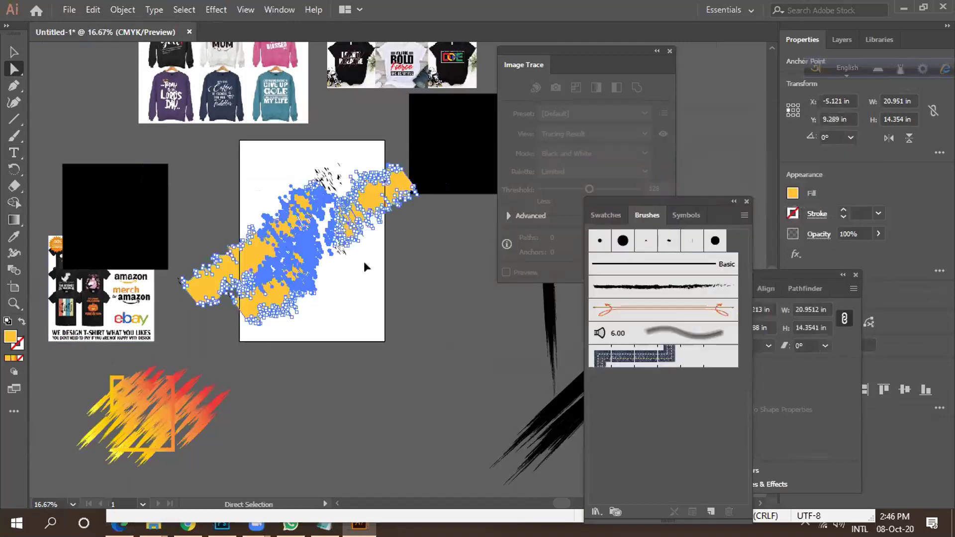
left_click(408, 277)
Try to select the stray black specks around the ends of the yellow strokes, undoing the accidental object moves.
scroll(293, 234, "up", 2)
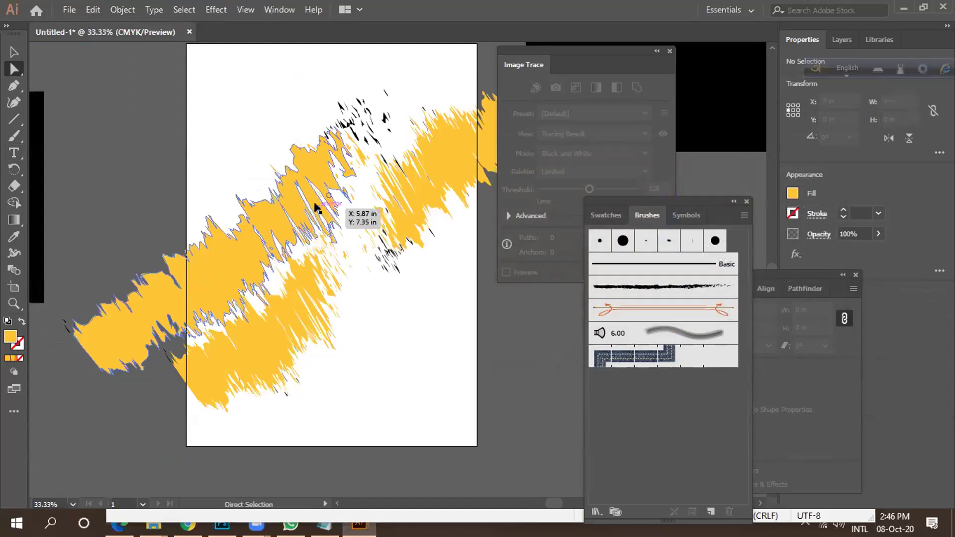
left_click(348, 119)
scroll(348, 120, "up", 2)
left_click_drag(297, 79, 395, 144)
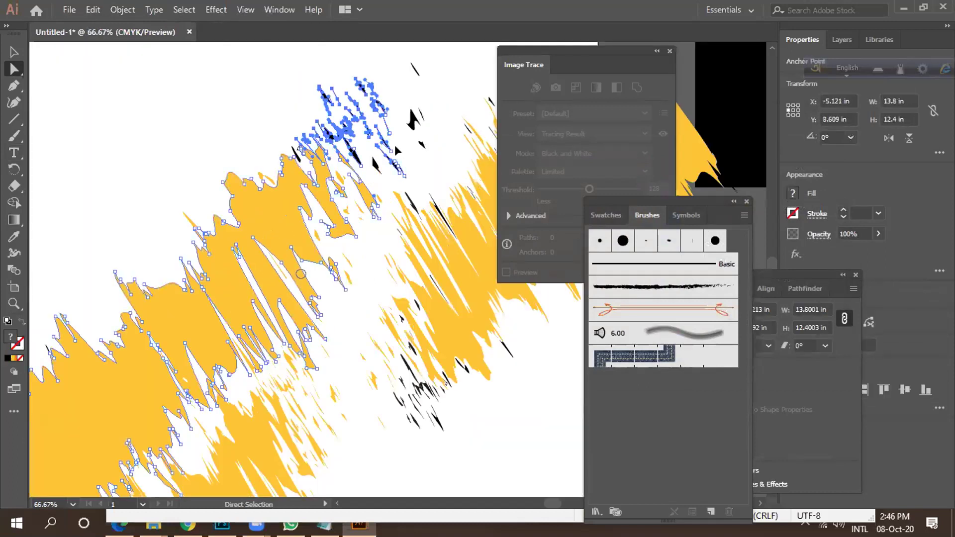
scroll(395, 145, "down", 1)
left_click_drag(299, 159, 318, 333)
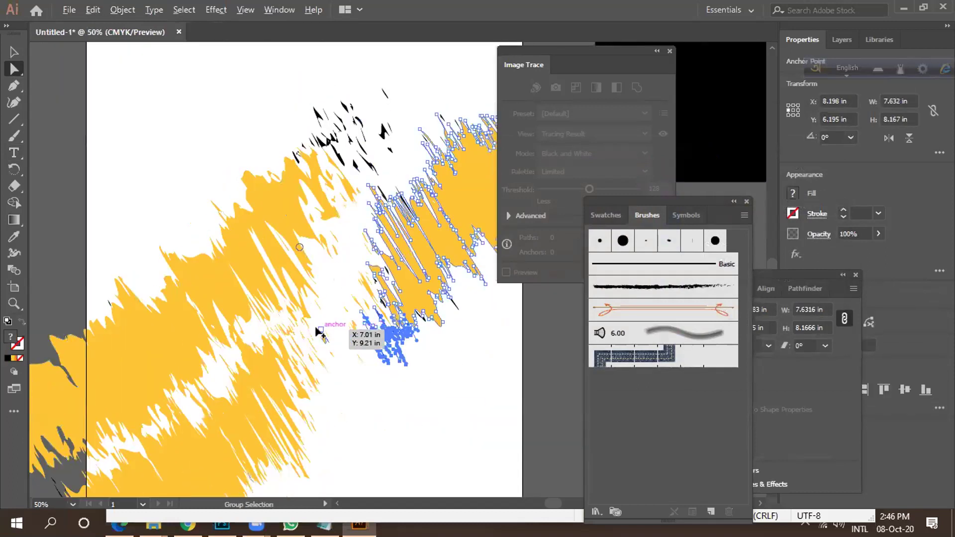
scroll(314, 324, "down", 3)
scroll(308, 298, "down", 1)
left_click(271, 261)
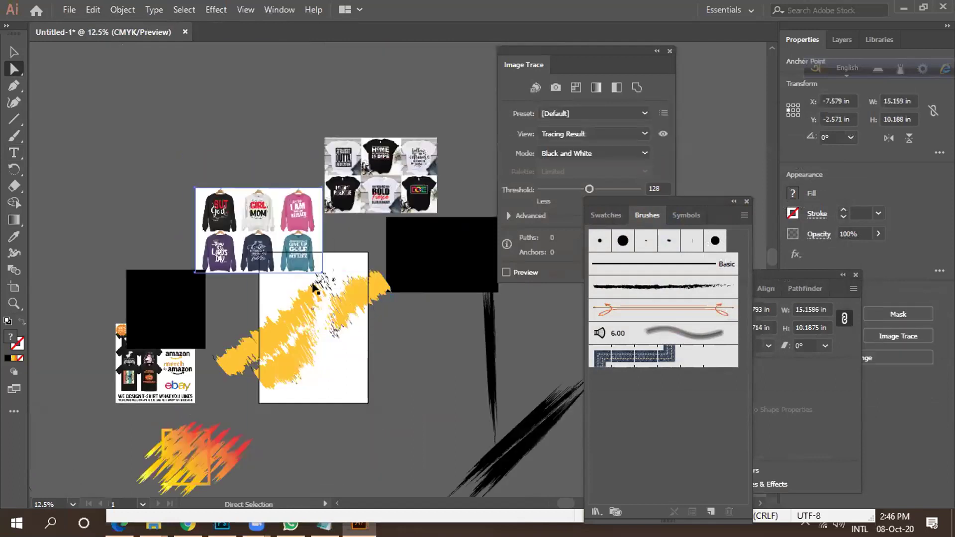
key("ctrl+z")
key("ctrl+z")
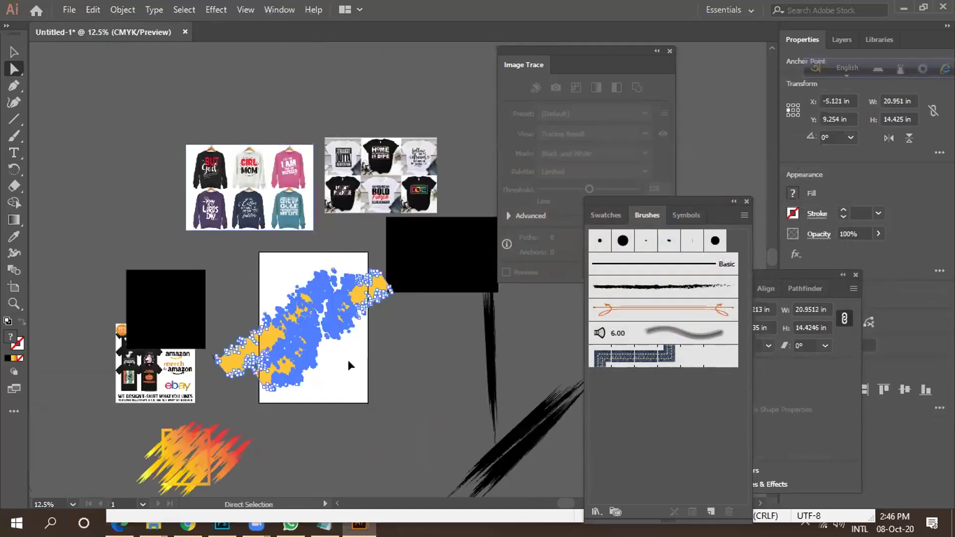
Pull the yellow brush strokes off the artboard and delete them.
scroll(353, 316, "down", 1)
left_click_drag(293, 327, 117, 196)
left_click(14, 51)
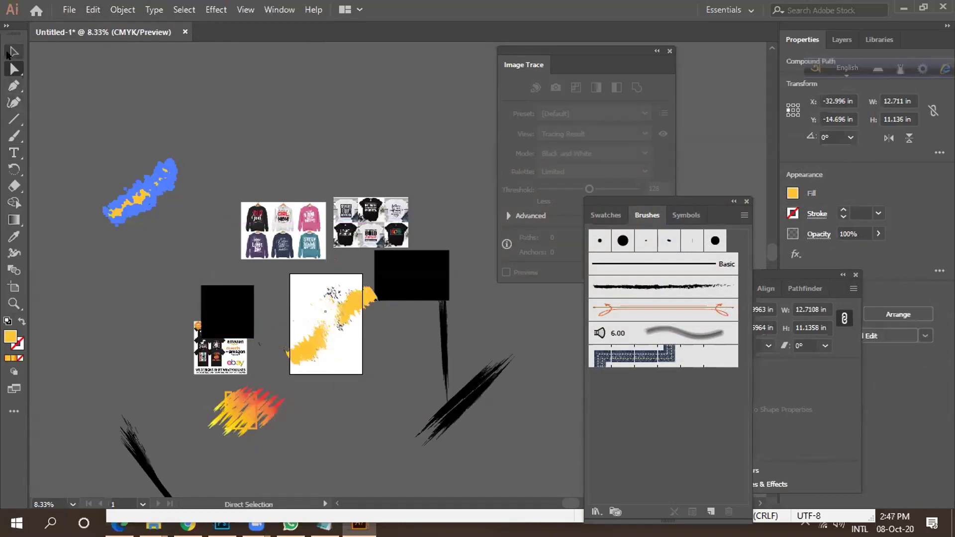
left_click(328, 306)
left_click_drag(314, 290, 148, 211)
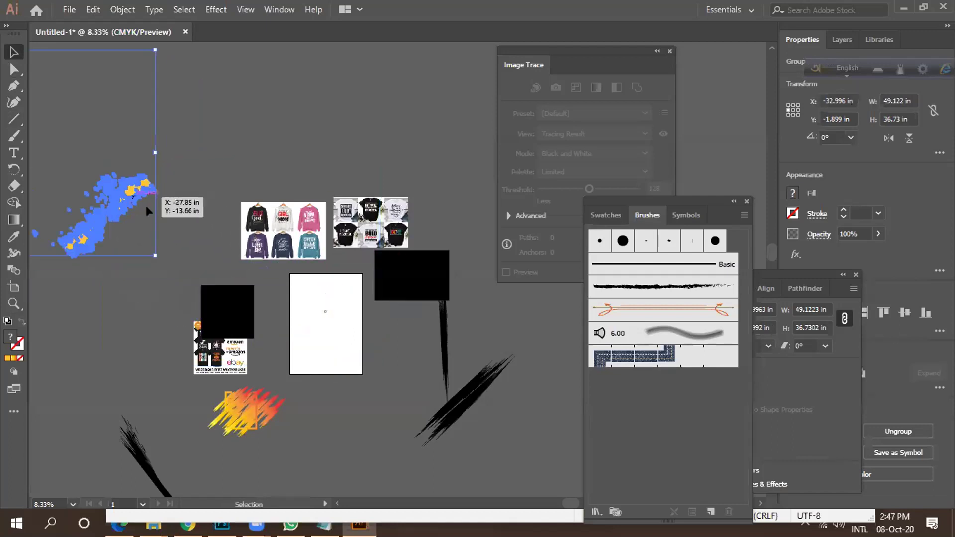
key("Delete")
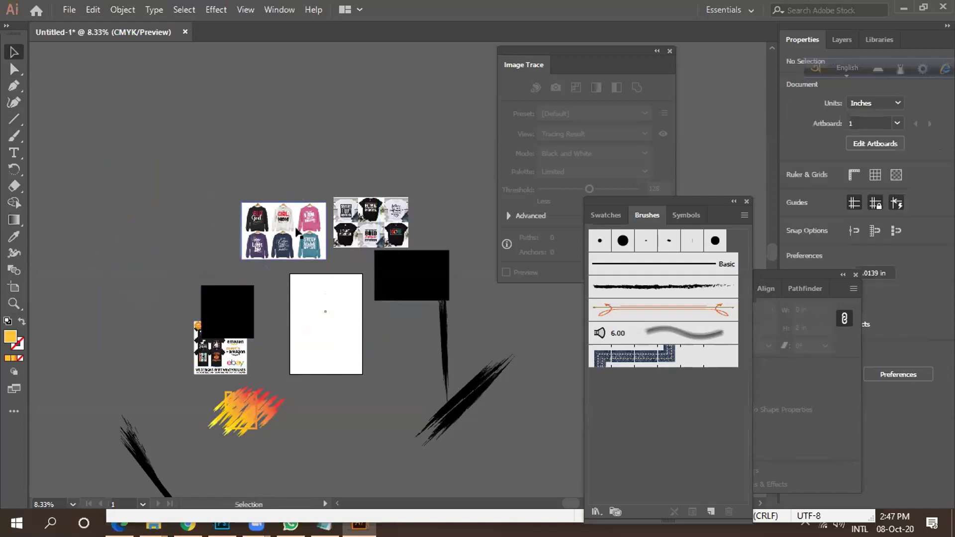
Clear the black rectangle away from beside the artboard and move the six-T-shirt image onto the artboard.
scroll(297, 232, "up", 1)
scroll(194, 185, "up", 1)
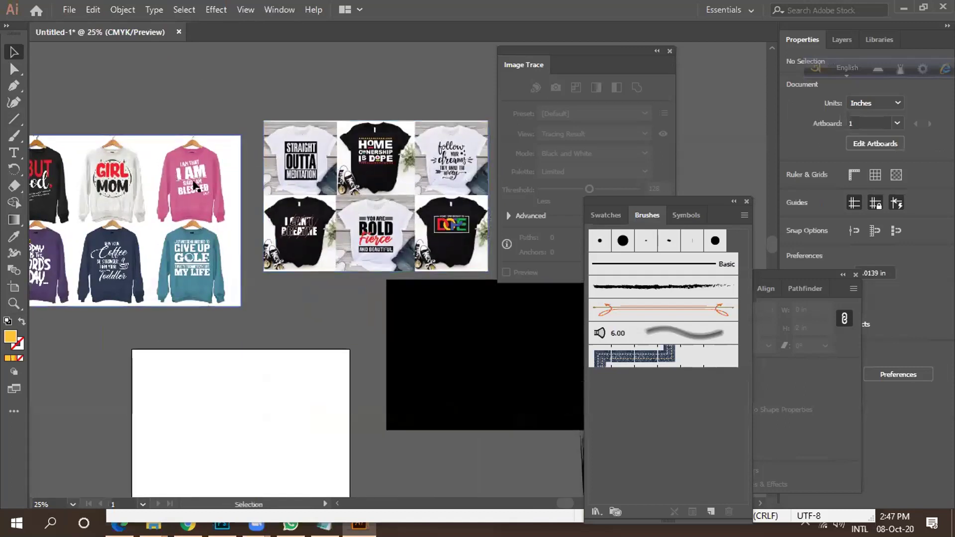
scroll(194, 185, "down", 1)
left_click_drag(386, 293, 579, 325)
left_click_drag(254, 199, 167, 376)
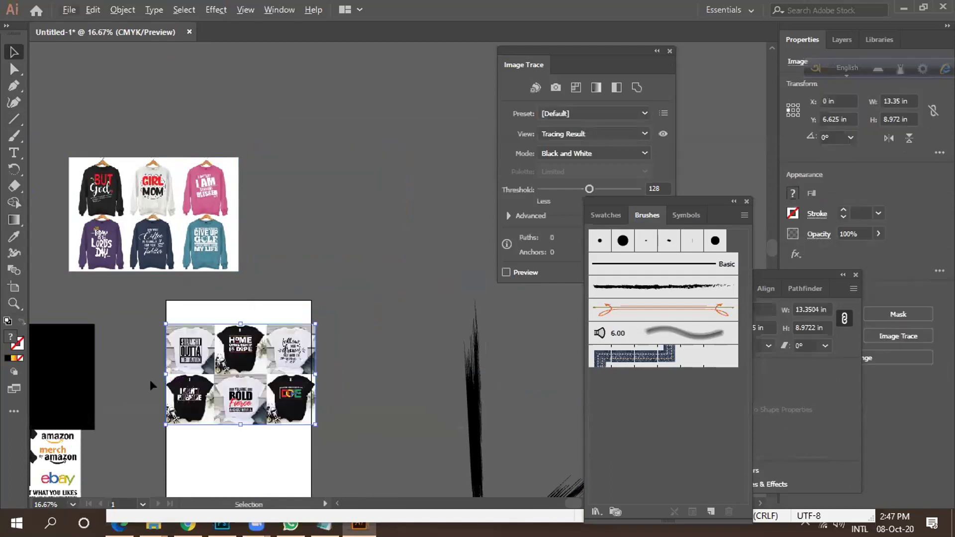
Enlarge the six-T-shirt image to about 15.5 by 10.4 in and place it lower on the artboard.
scroll(173, 387, "up", 3)
scroll(208, 267, "down", 1)
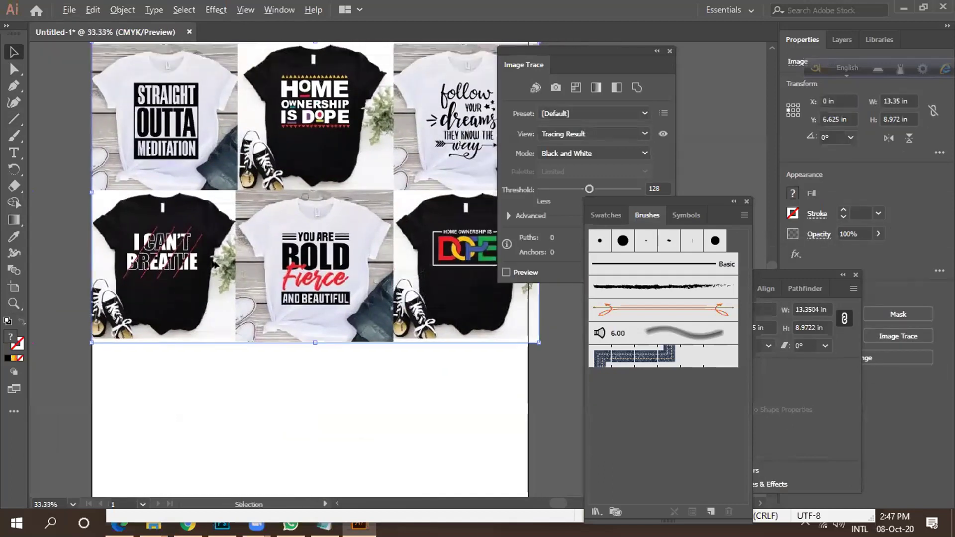
left_click_drag(430, 316, 455, 347)
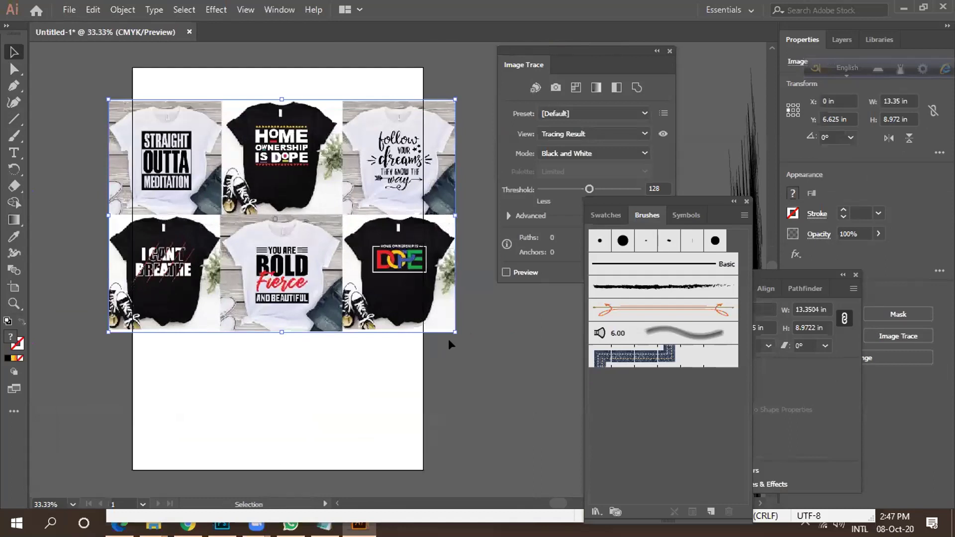
left_click_drag(292, 269, 281, 362)
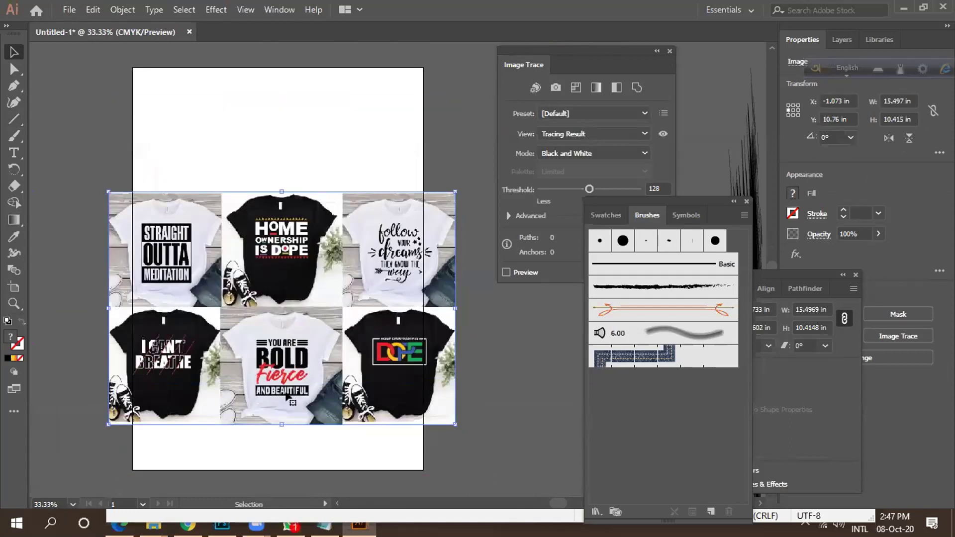
Switch to WhatsApp, leave the photo view and open the chat with the unread message.
left_click(291, 524)
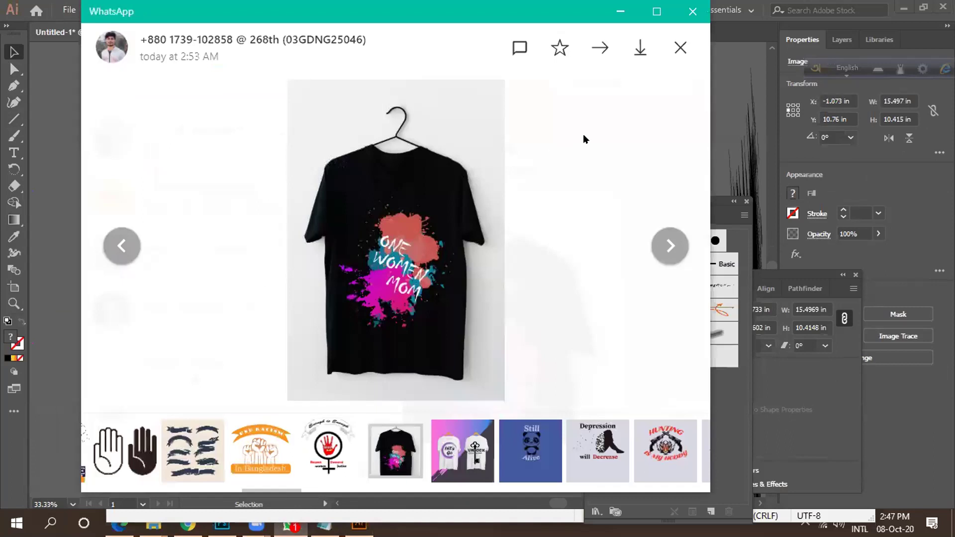
left_click(679, 48)
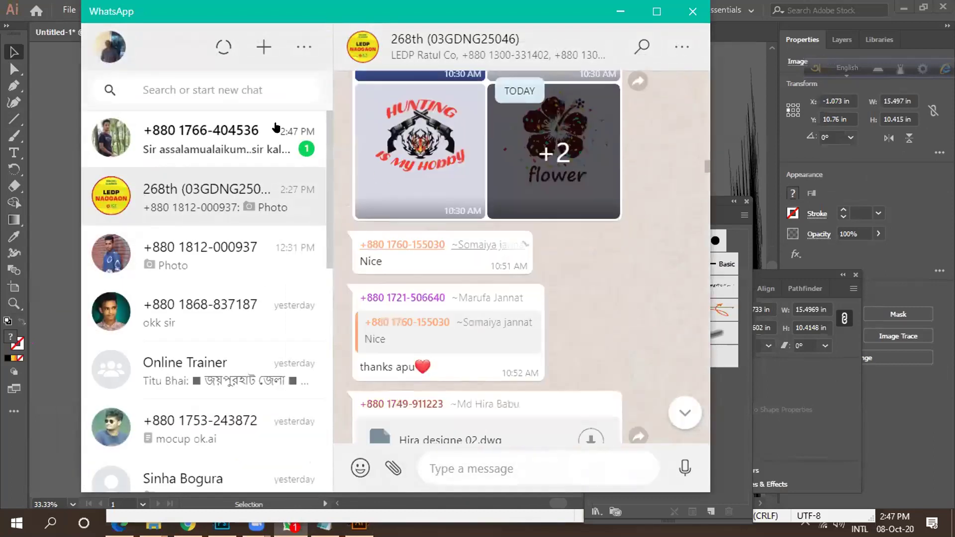
left_click(271, 131)
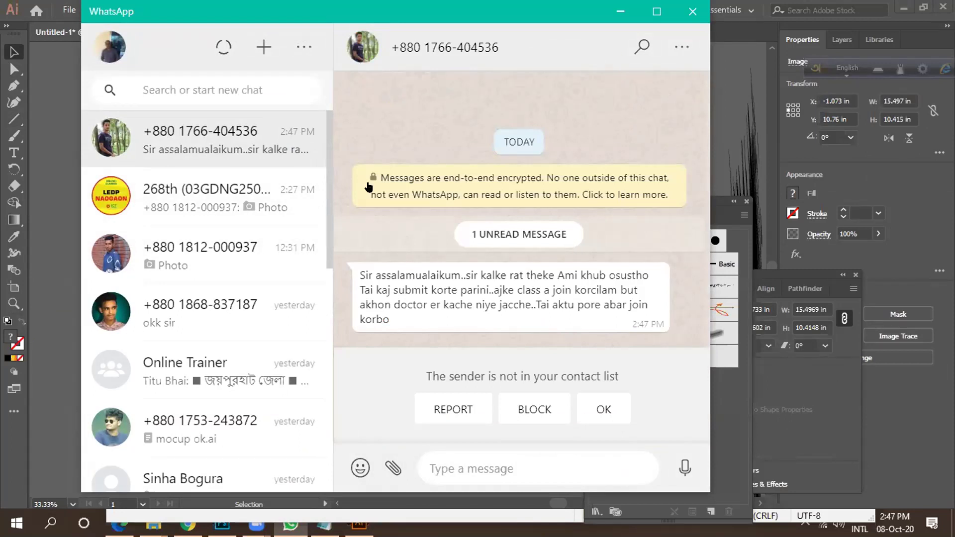
Paste the six-T-shirt image into the LEDP class group chat, send it and switch back to Illustrator.
left_click(253, 196)
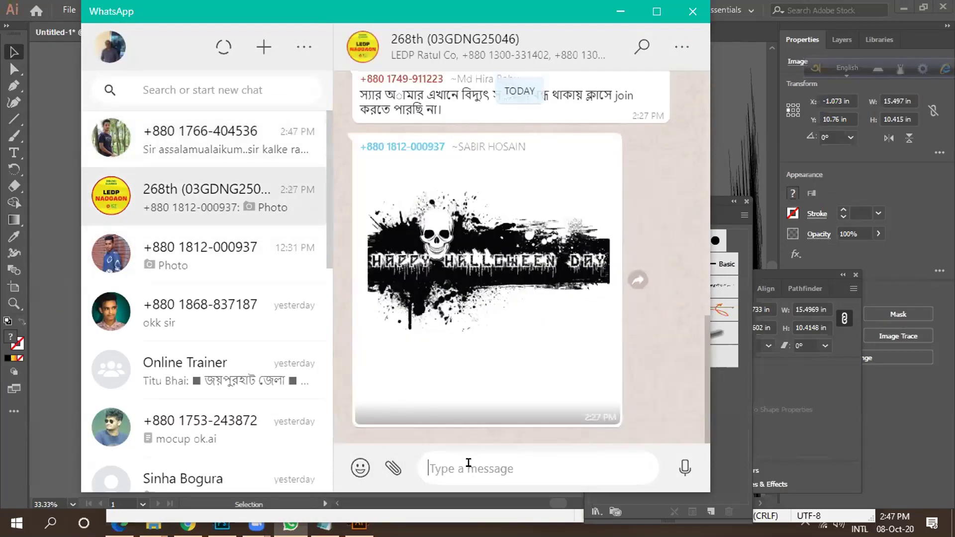
key("ctrl+v")
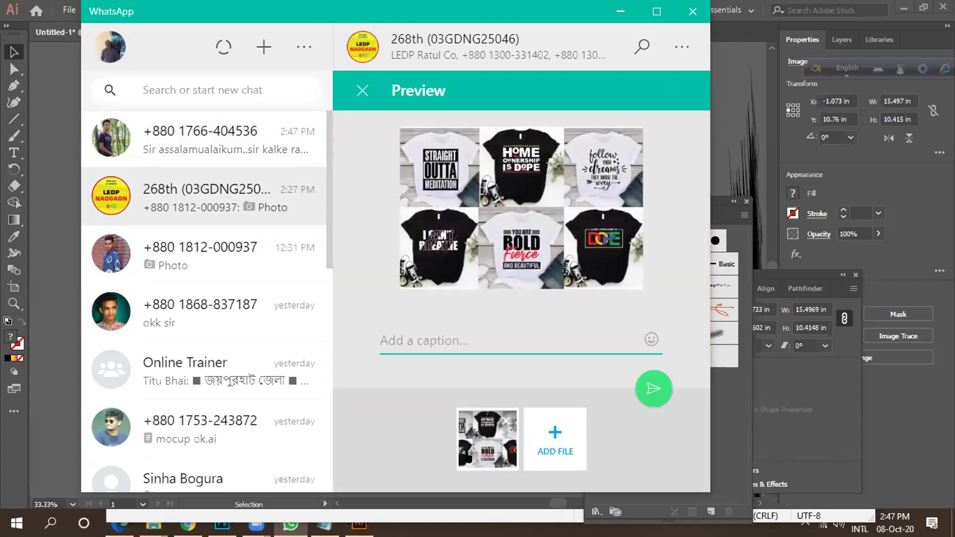
left_click(654, 387)
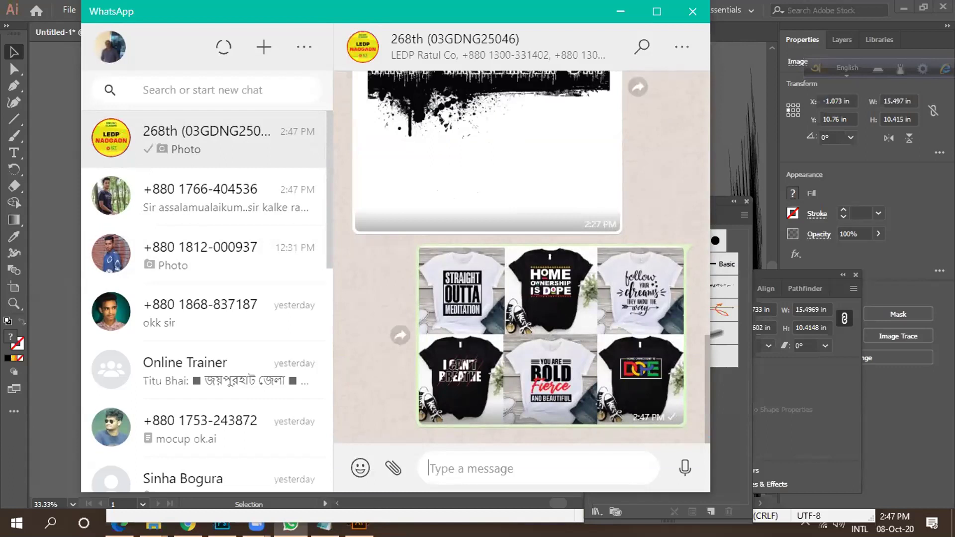
mouse_move(359, 522)
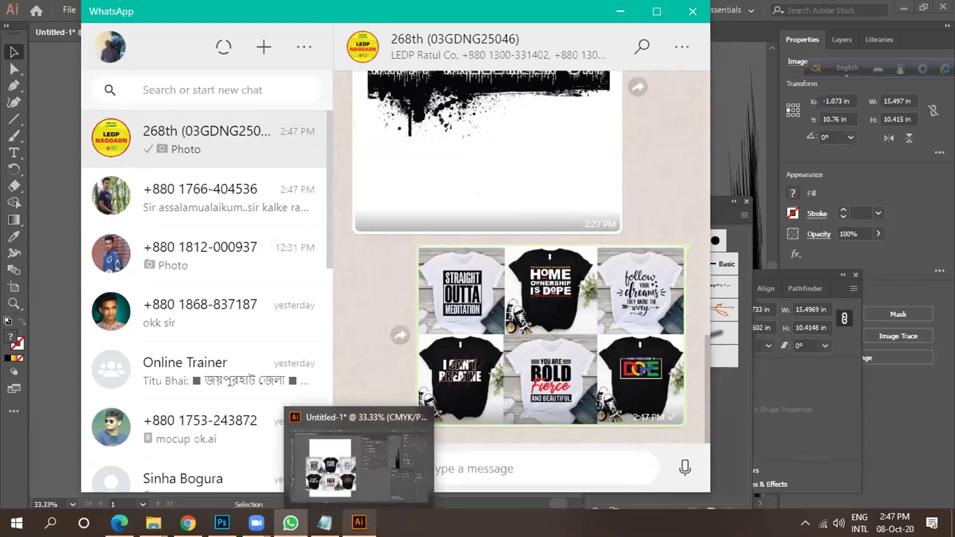
left_click(318, 412)
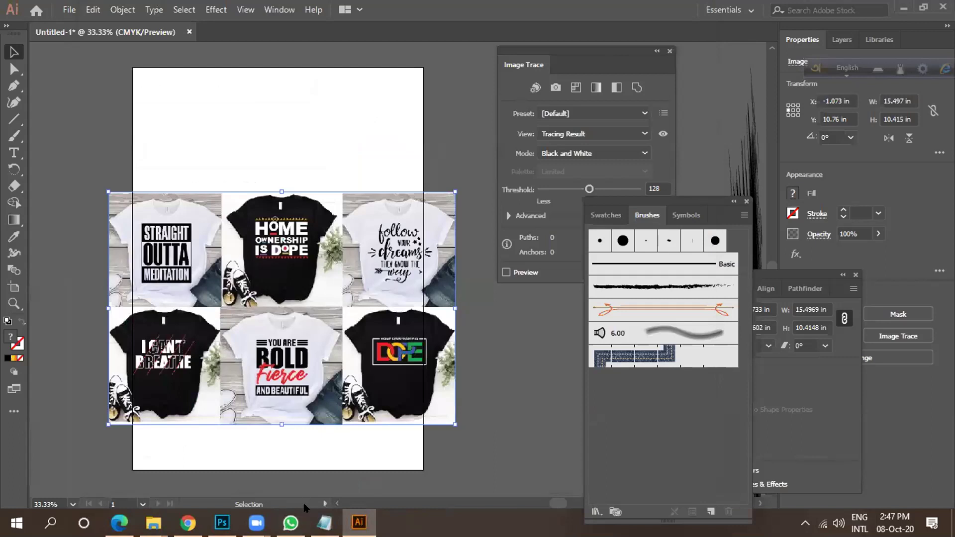
Switch to File Explorer and look through This PC and the Soft and Works (D:) drive.
left_click(291, 522)
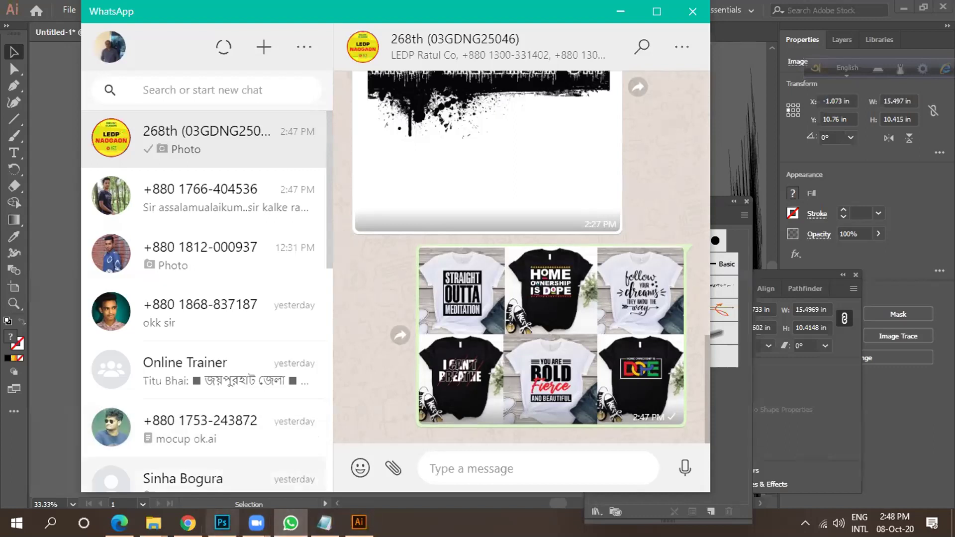
mouse_move(153, 522)
left_click(208, 456)
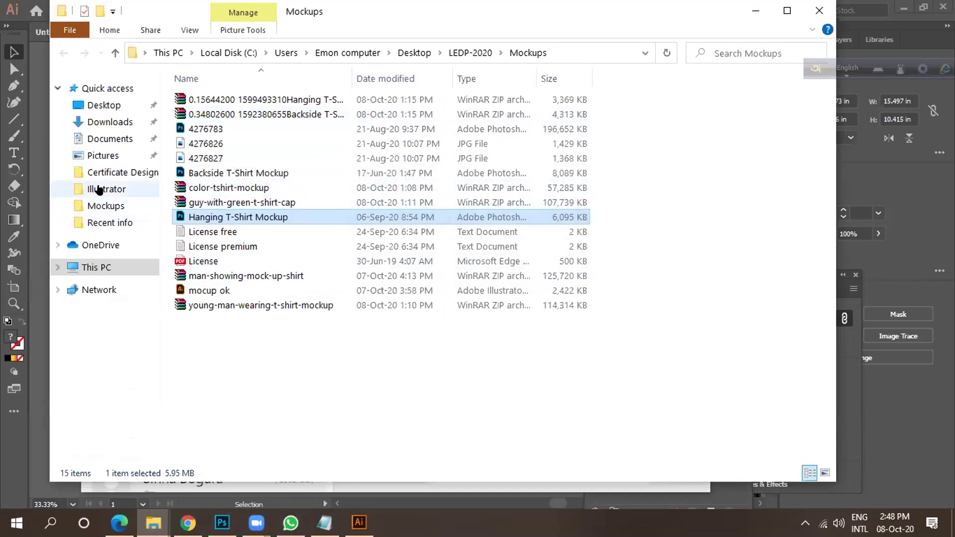
left_click(97, 266)
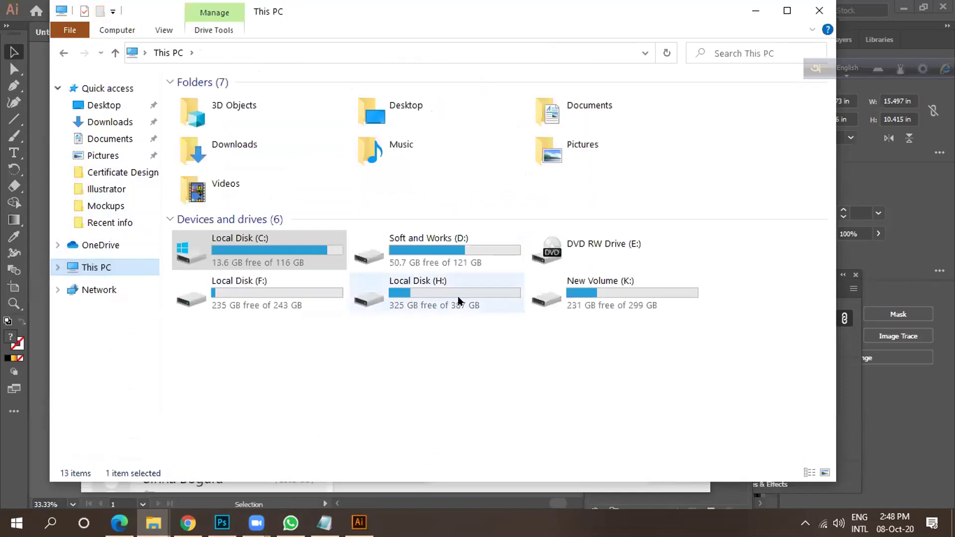
double_click(473, 249)
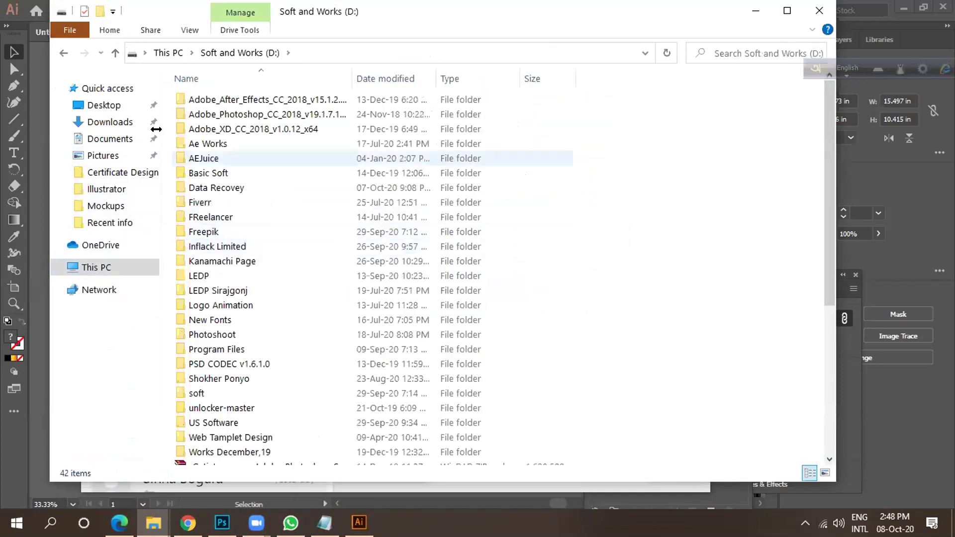
left_click(111, 53)
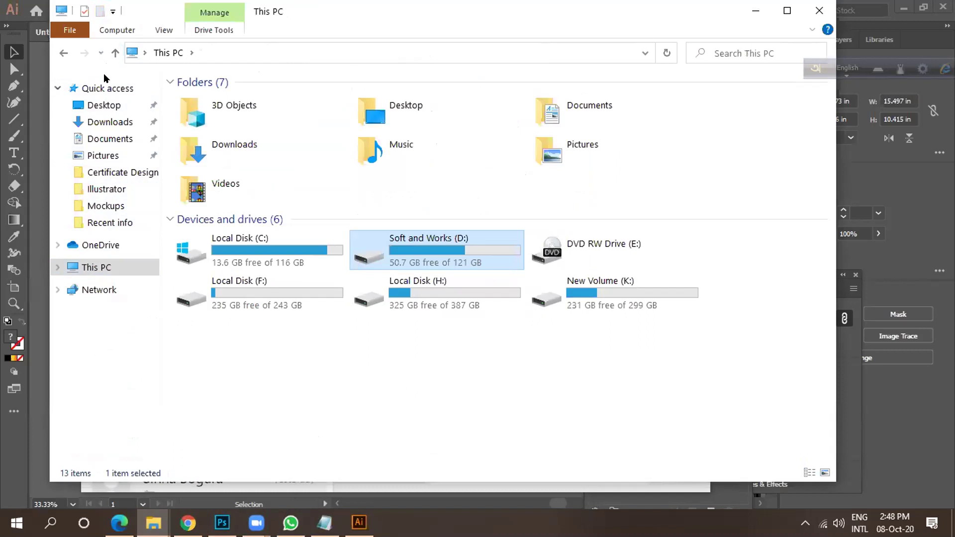
left_click(244, 122)
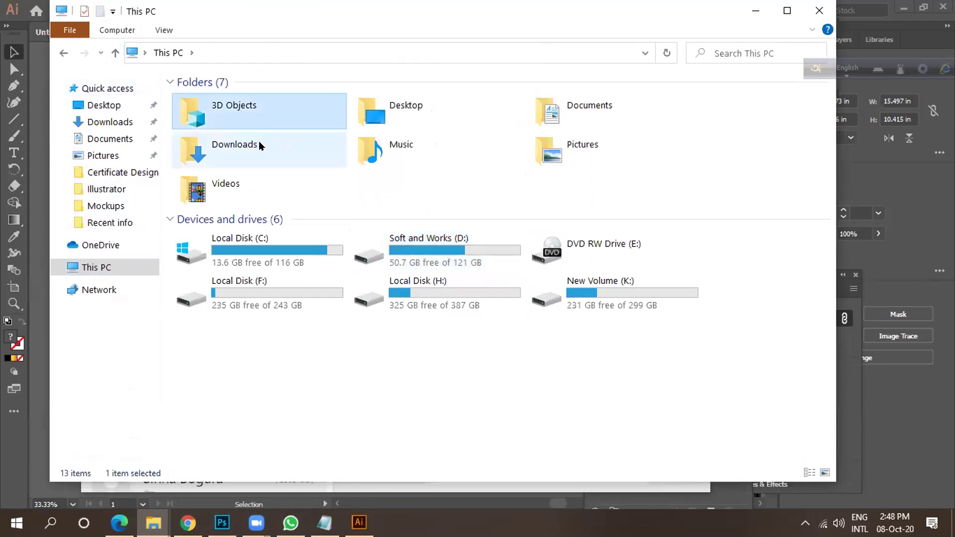
Open the Break Time image from the LEDP-2020 folder on the Desktop.
left_click(94, 104)
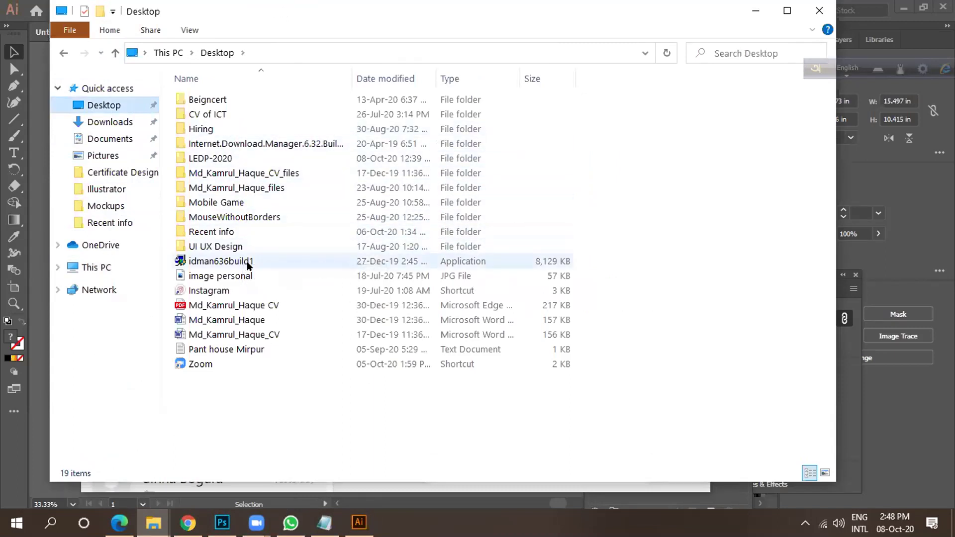
left_click(249, 162)
double_click(249, 162)
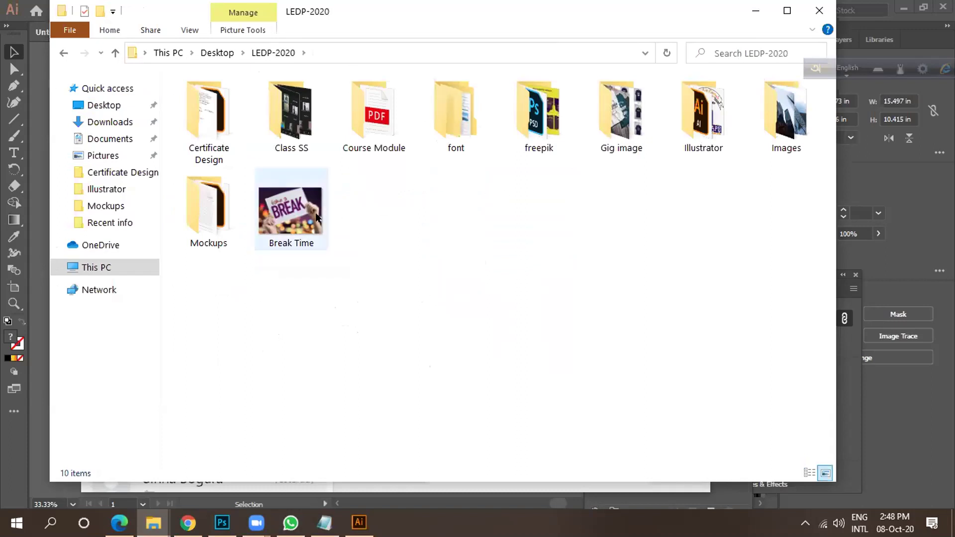
double_click(295, 219)
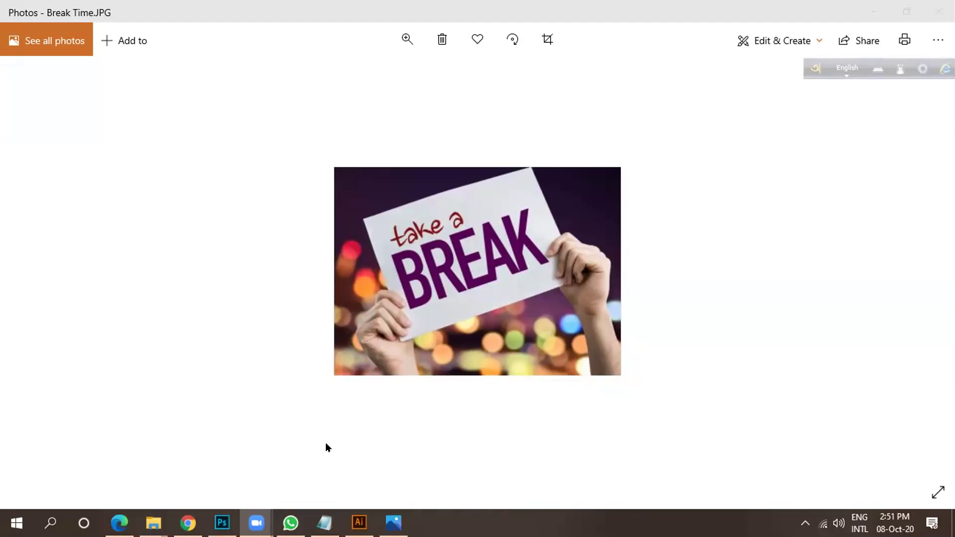
Close the Break Time picture and switch to Illustrator.
left_click(188, 523)
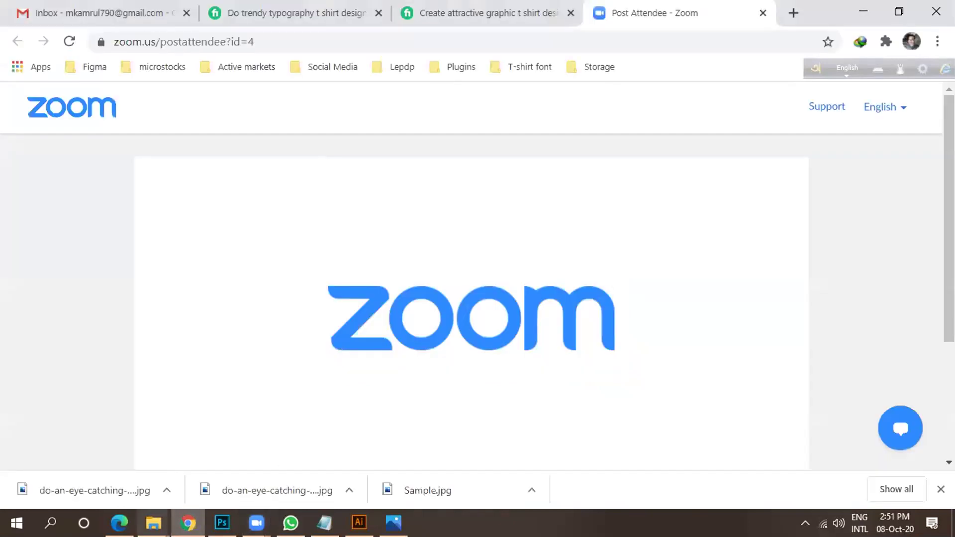
key("alt+Tab")
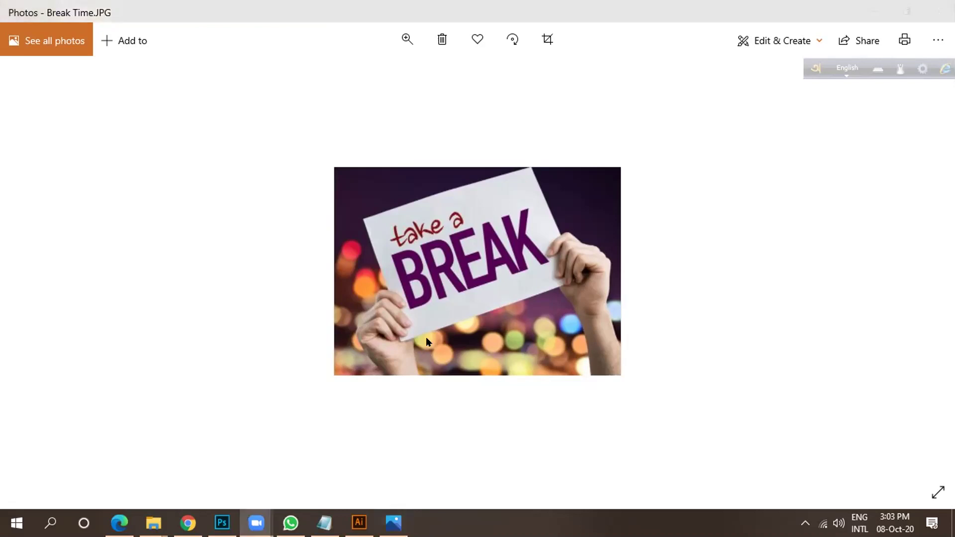
left_click(941, 10)
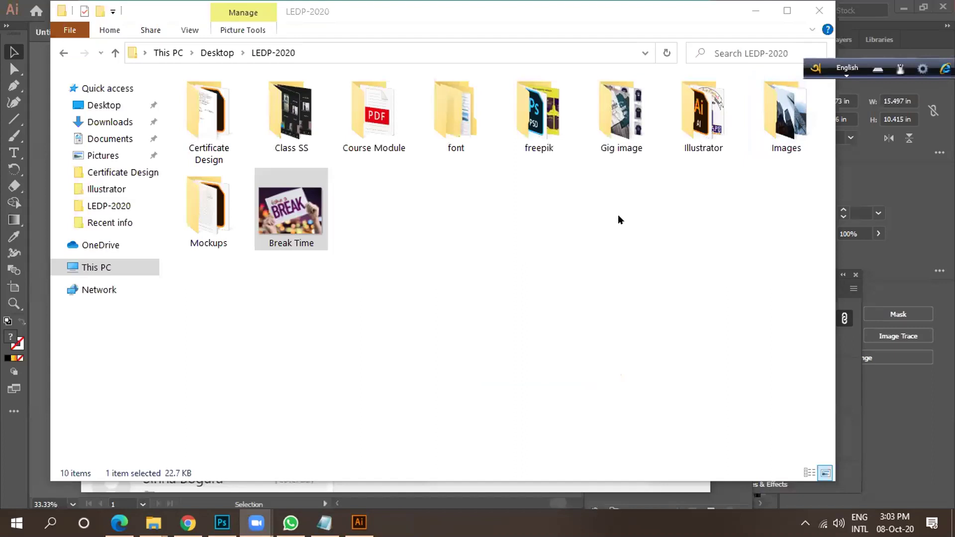
left_click(359, 522)
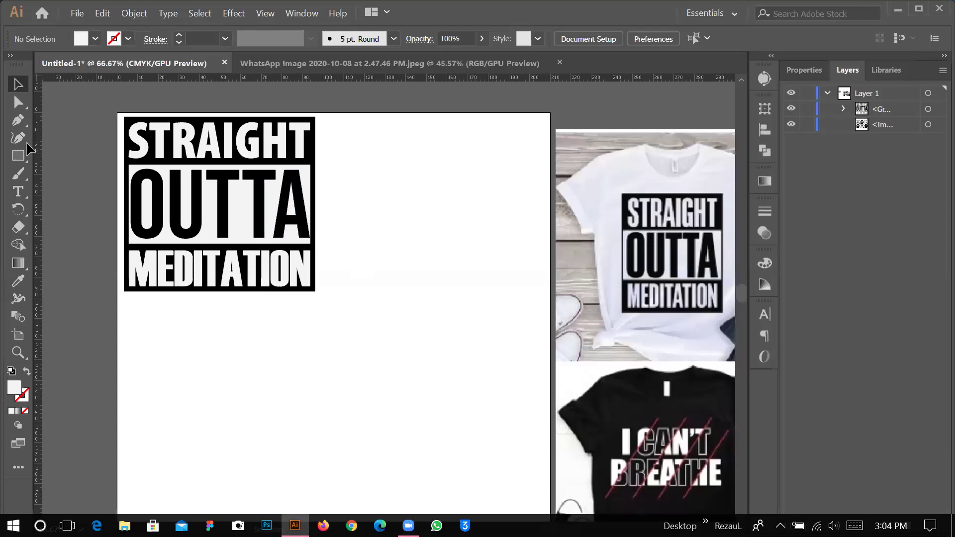
Enlarge the STRAIGHT OUTTA MEDITATION group to nearly twice its size and move it to the middle of the artboard's width.
left_click(154, 199)
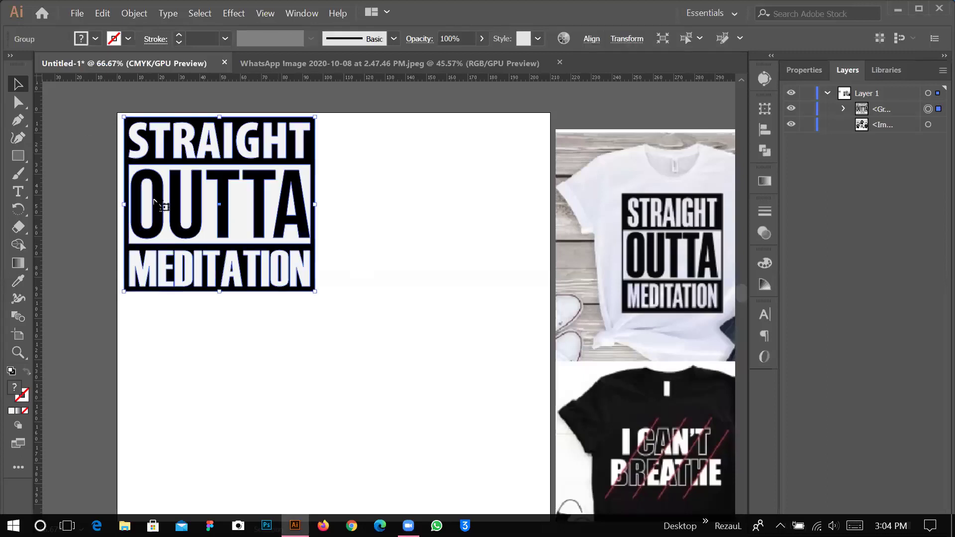
left_click(313, 294)
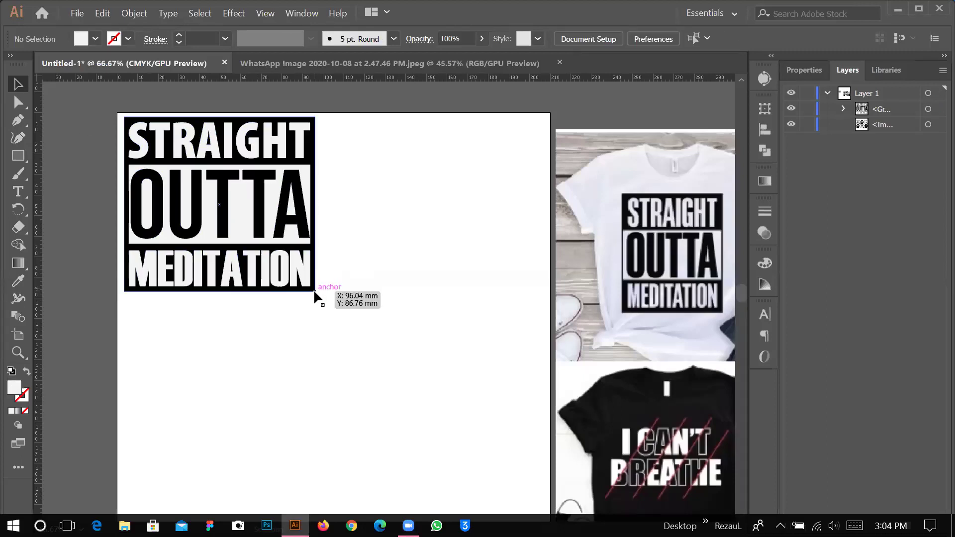
left_click(245, 221)
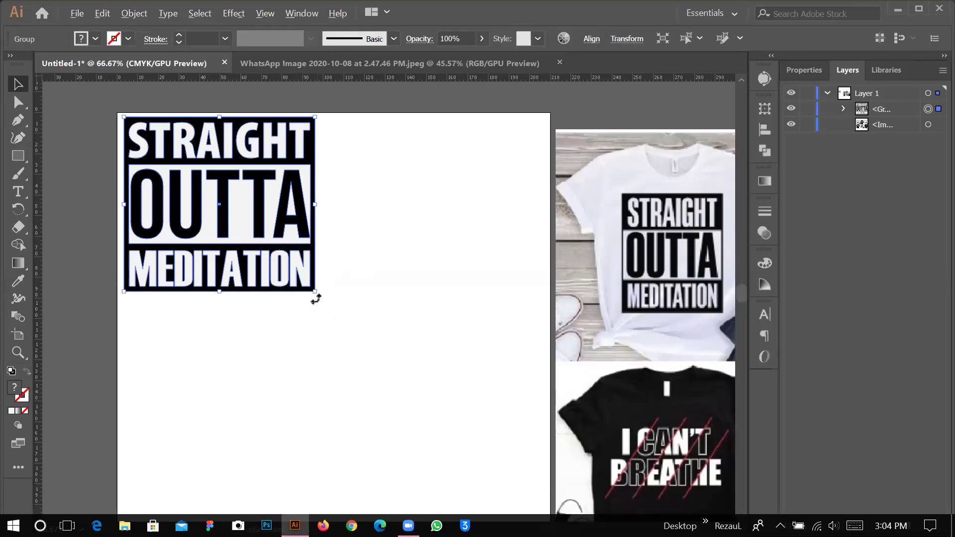
left_click_drag(315, 291, 407, 381)
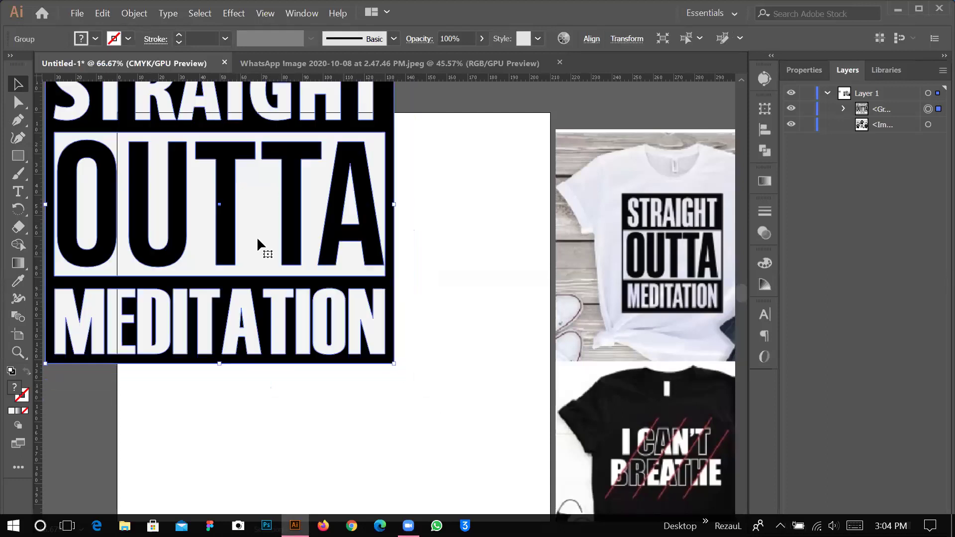
left_click_drag(224, 207, 338, 287)
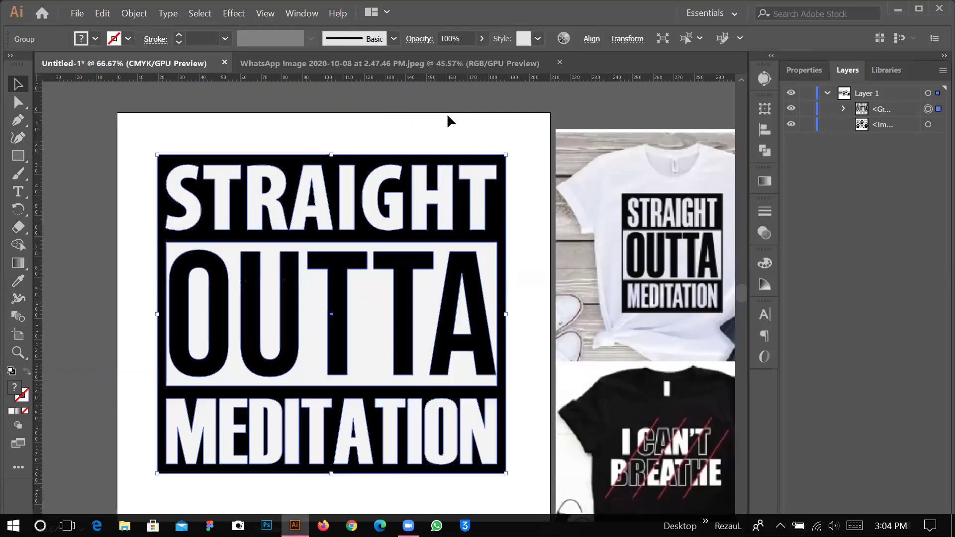
left_click(454, 100)
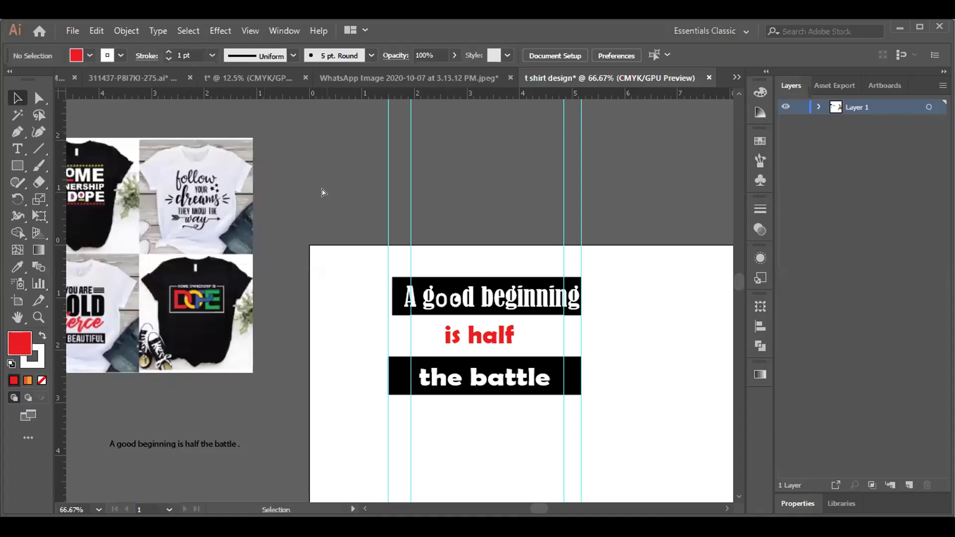
Move the STRAIGHT OUTTA MEDIATION group from the canvas onto the artboard and enlarge it to about 4.97 by 4.27 in.
scroll(320, 180, "right", 2)
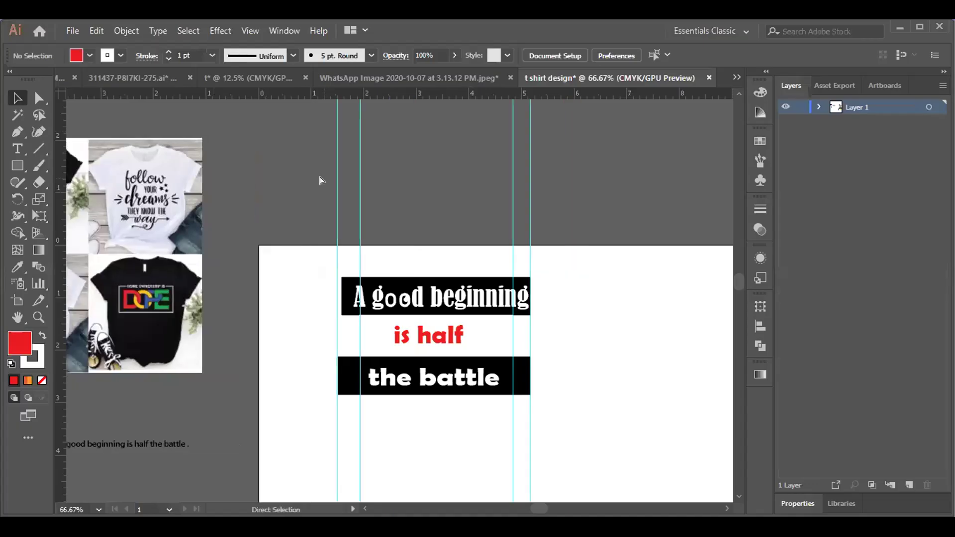
scroll(334, 193, "down", 1)
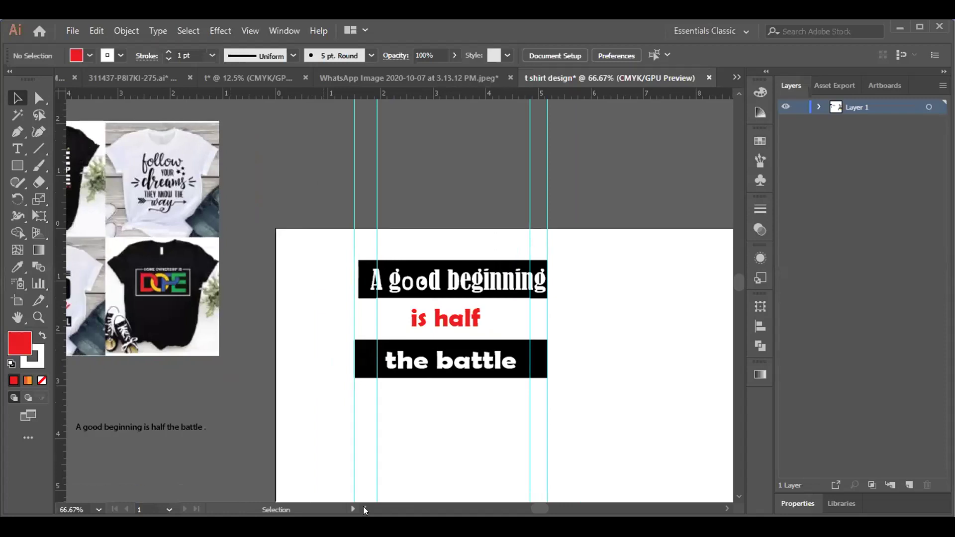
scroll(80, 396, "left", 9)
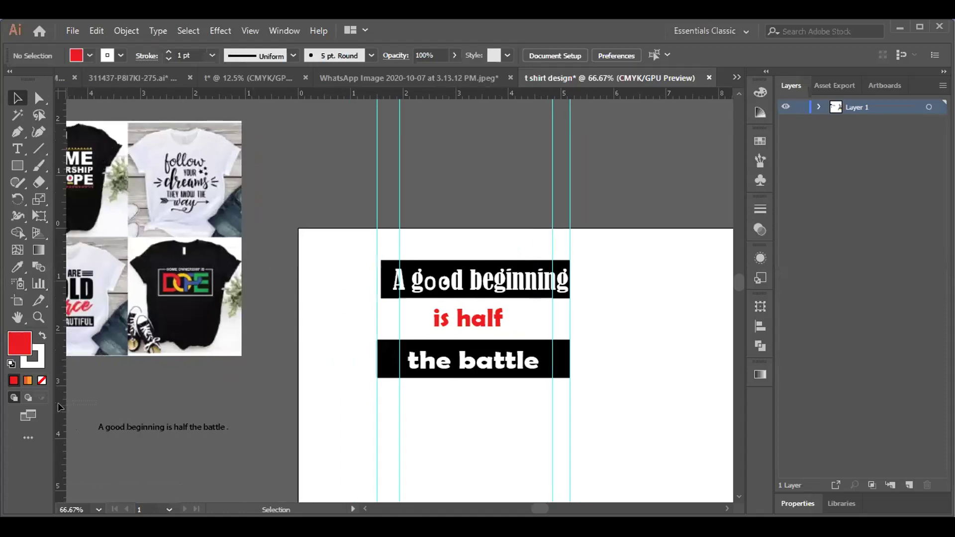
scroll(50, 409, "left", 9)
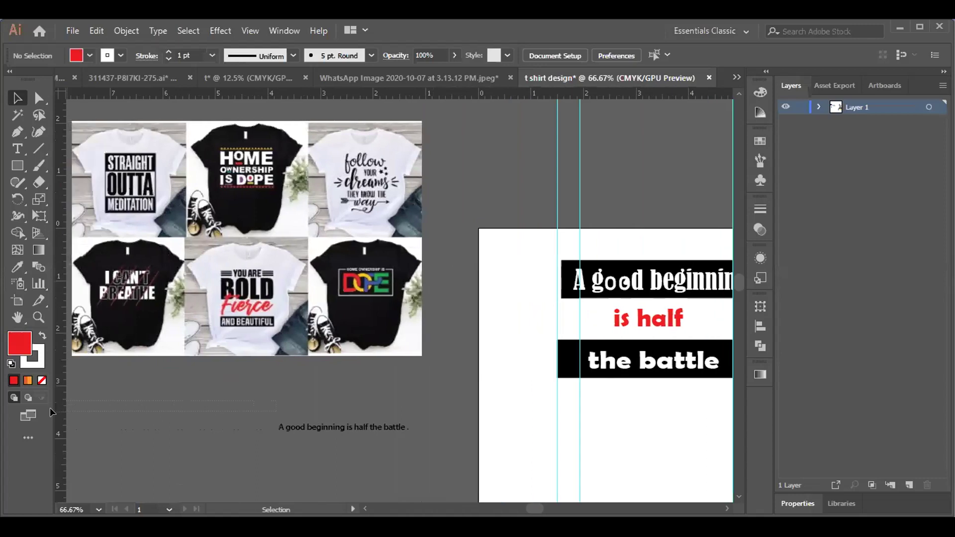
scroll(52, 416, "left", 1)
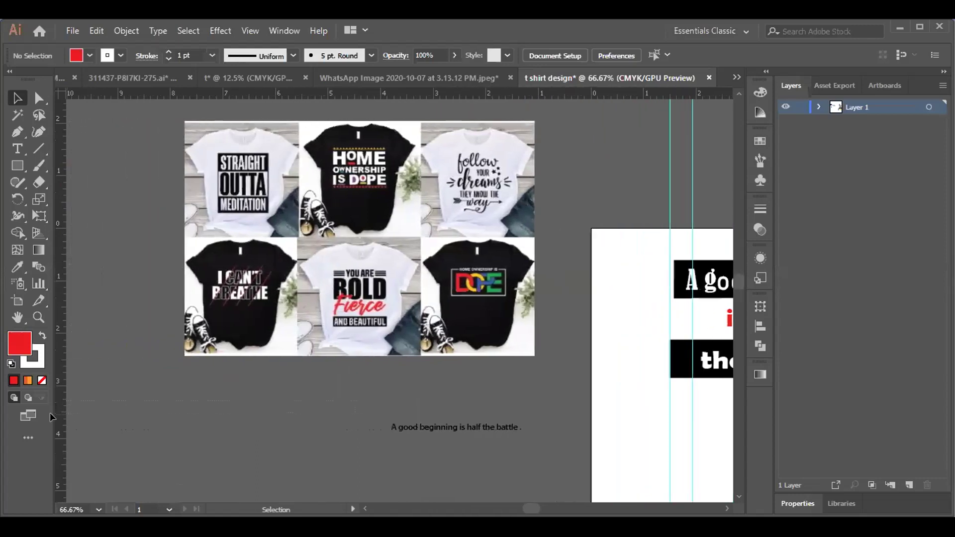
key("ctrl+minus")
key("ctrl+minus")
key("ctrl+minus")
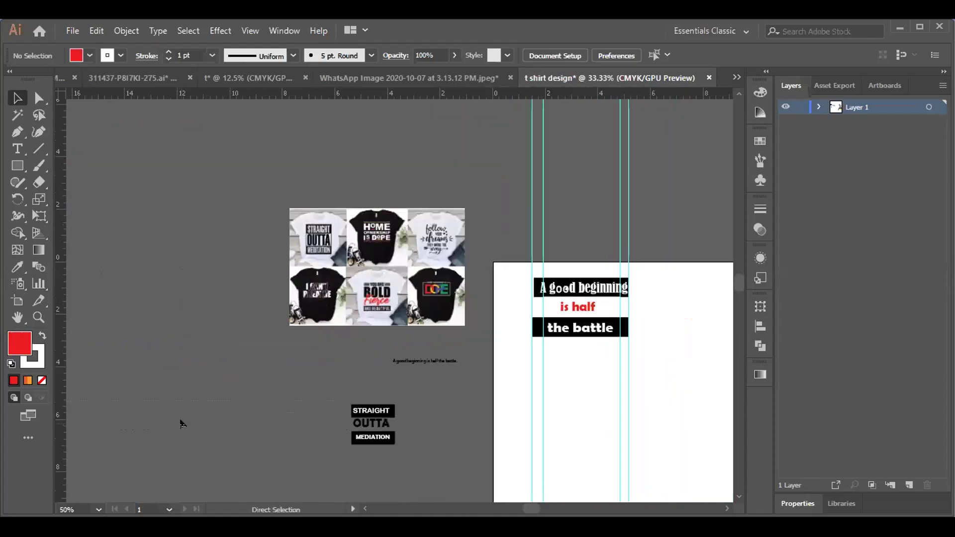
left_click_drag(363, 397, 698, 432)
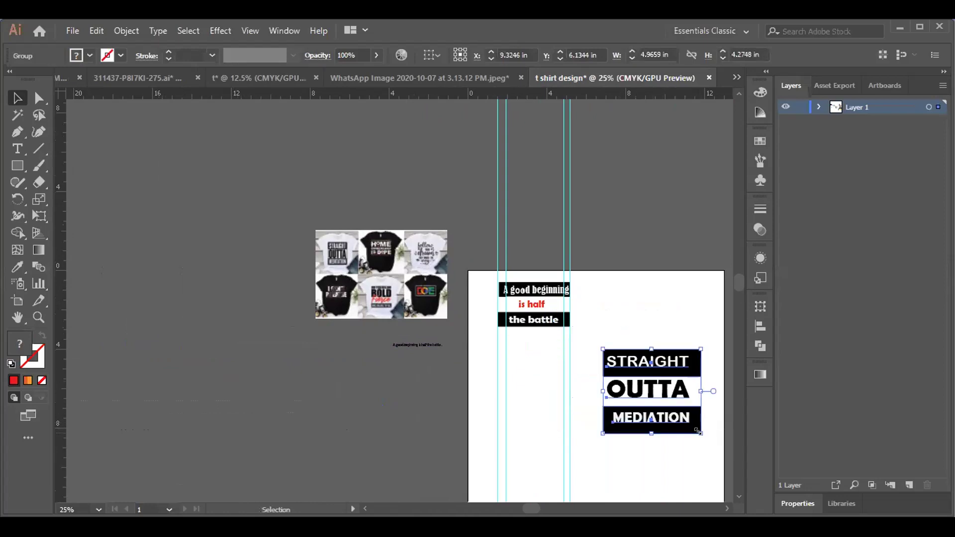
Enlarge the STRAIGHT OUTTA MEDIATION group to about 7.75 by 6.67 in and shift it fully inside the artboard.
scroll(736, 158, "right", 2)
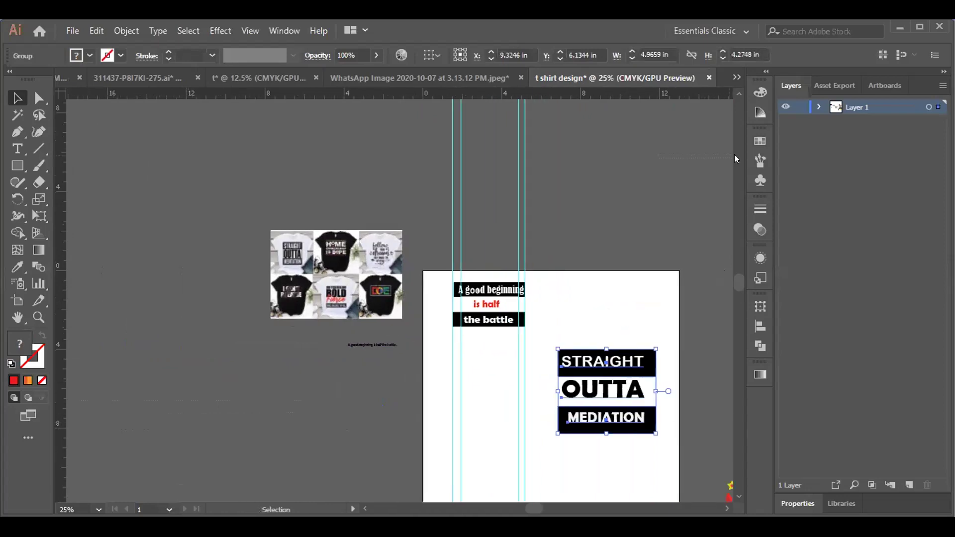
scroll(736, 158, "right", 2)
left_click(606, 434)
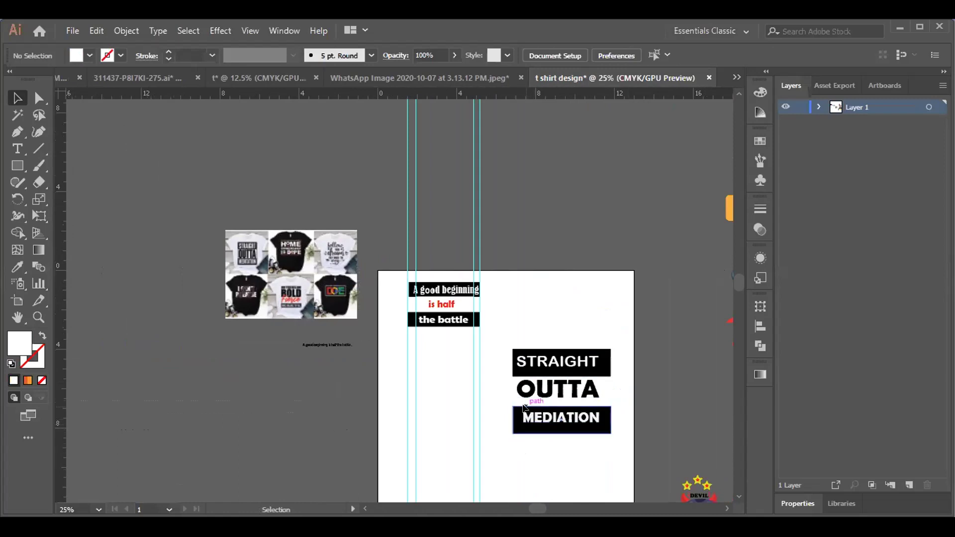
left_click(605, 429)
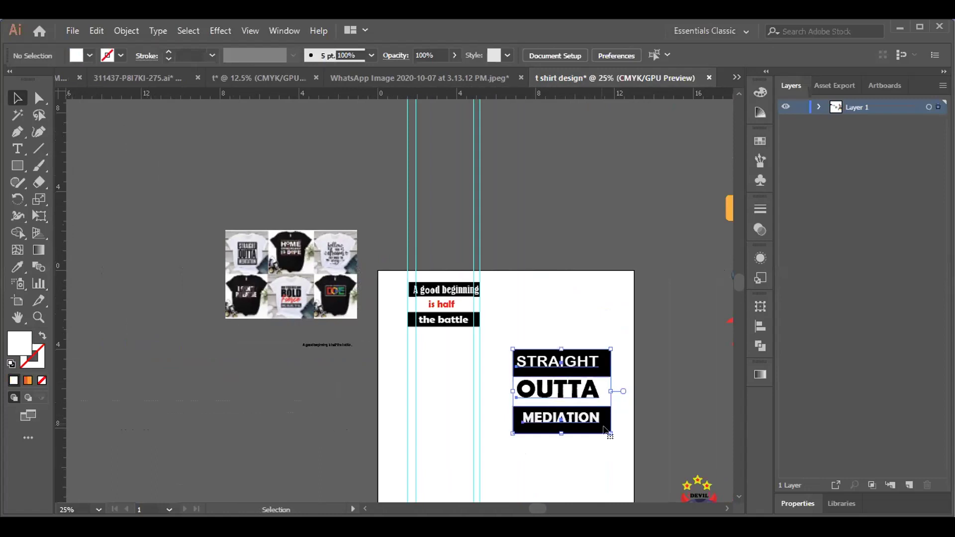
left_click_drag(609, 433, 641, 461)
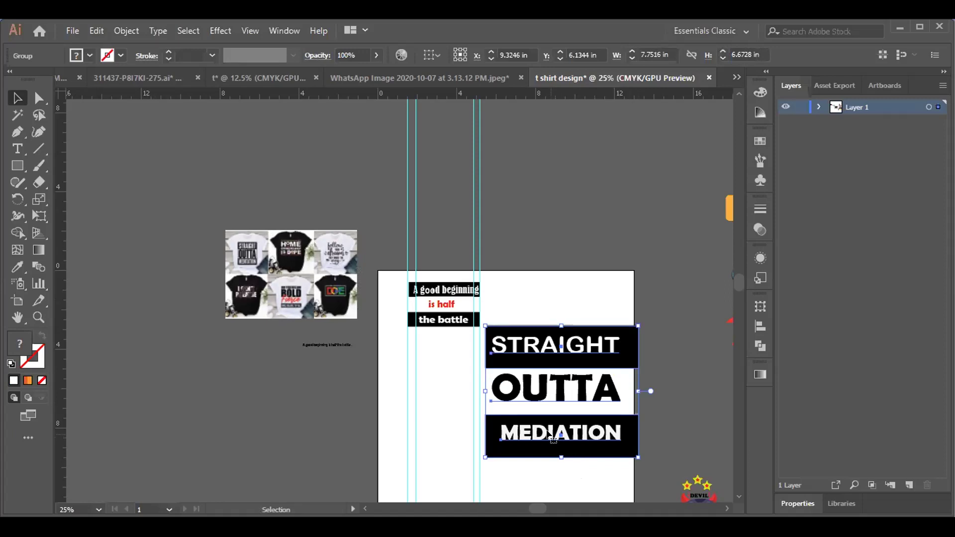
left_click_drag(549, 436, 539, 443)
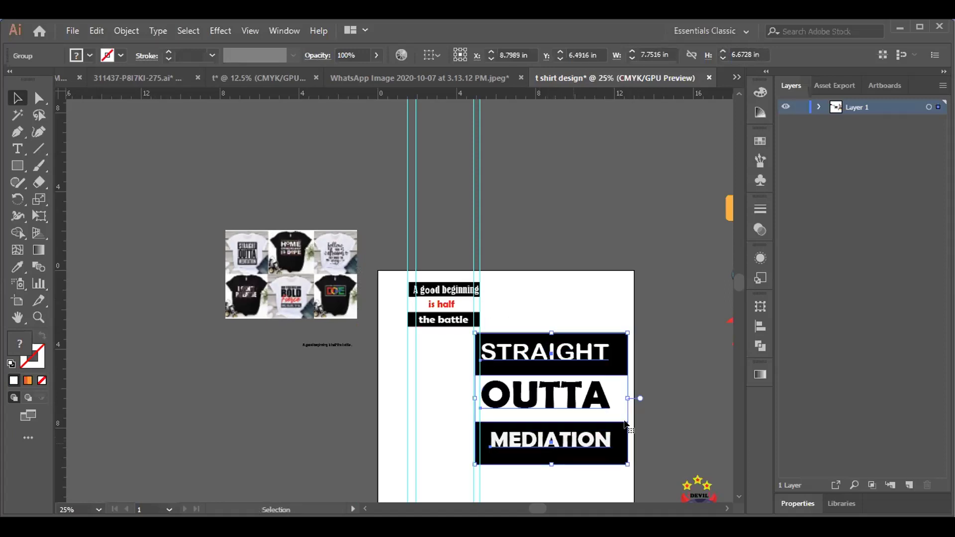
left_click(648, 408)
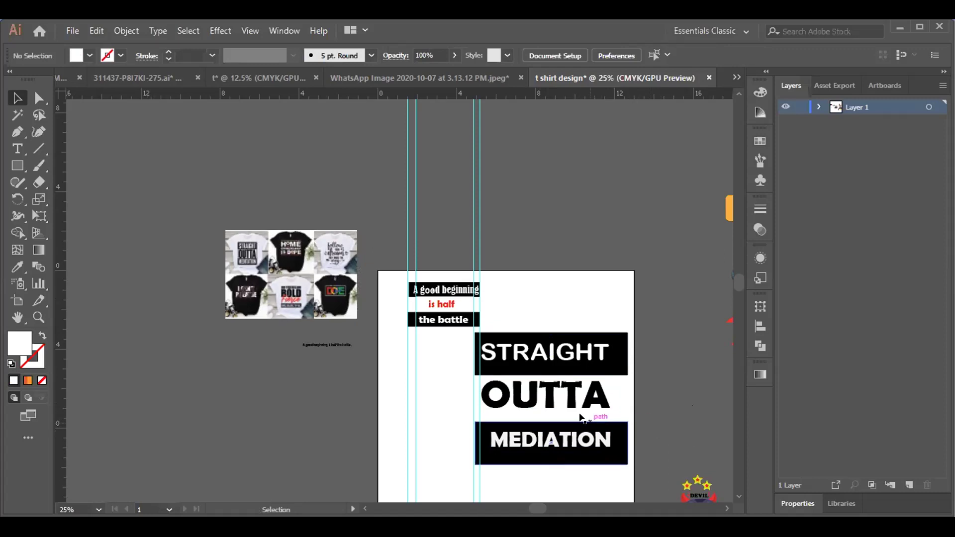
Enlarge the T-shirt reference image to nearly three times its size and move it up and away from the STRAIGHT OUTTA MEDIATION design.
left_click(300, 302)
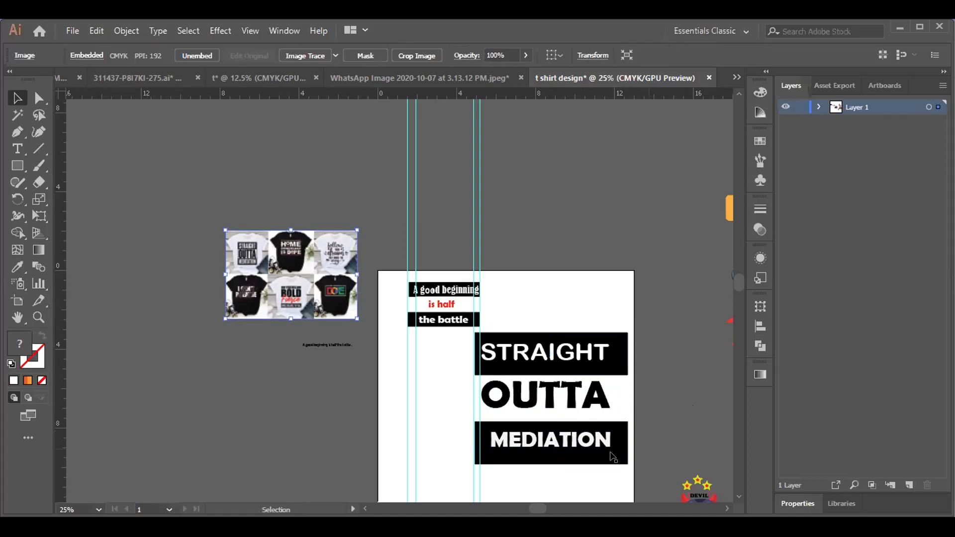
left_click_drag(352, 317, 610, 490)
left_click_drag(326, 342, 304, 230)
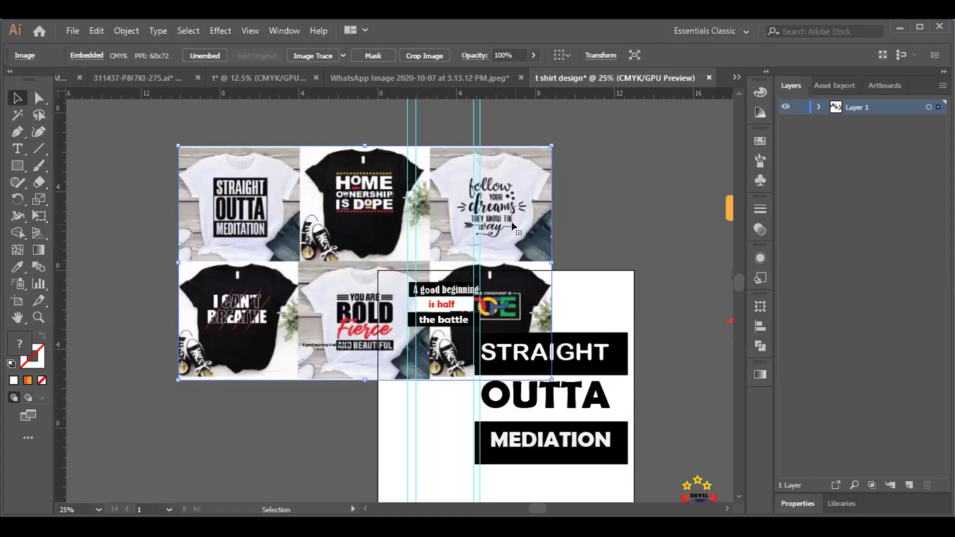
left_click_drag(524, 196, 472, 178)
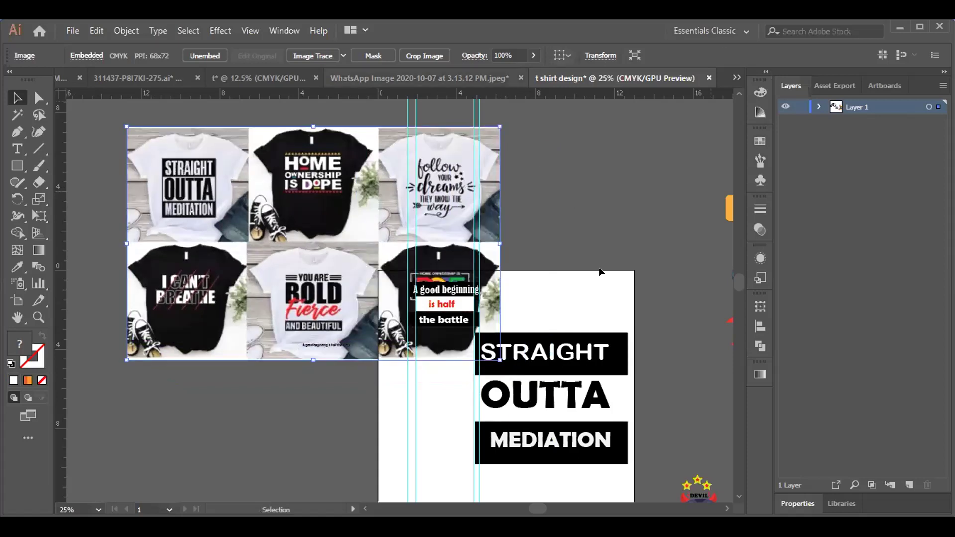
left_click(593, 293)
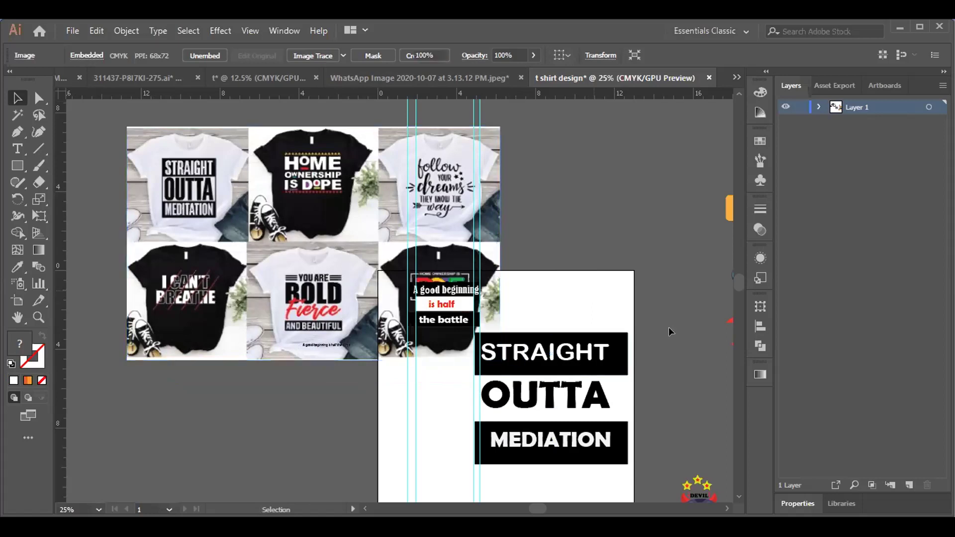
Start a text object on the empty canvas above the artboard and browse the available font families for a suitable typeface.
key("t")
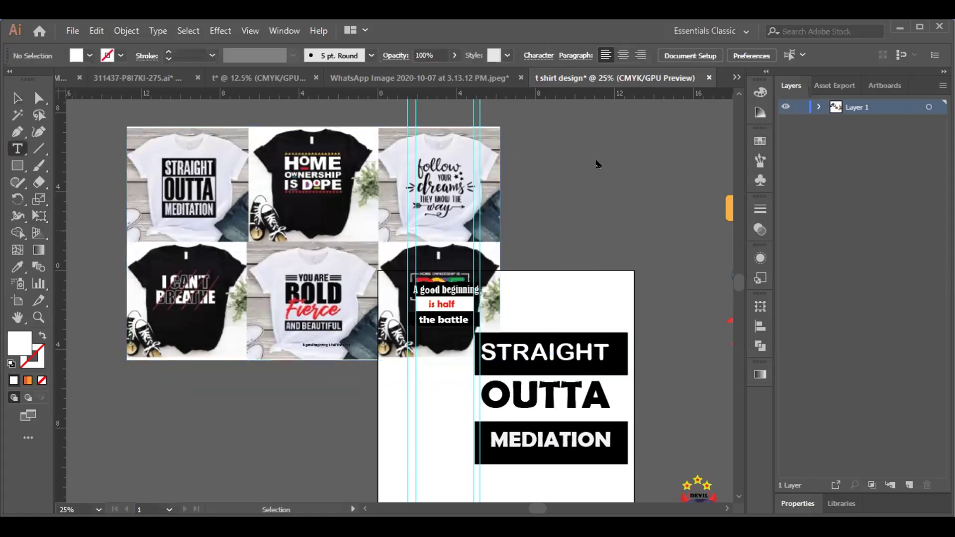
left_click(606, 174)
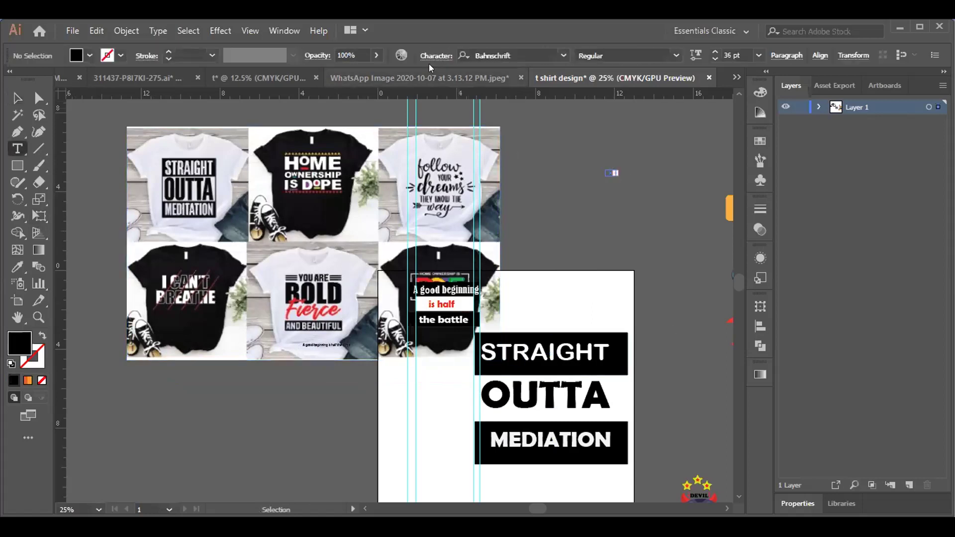
left_click(562, 55)
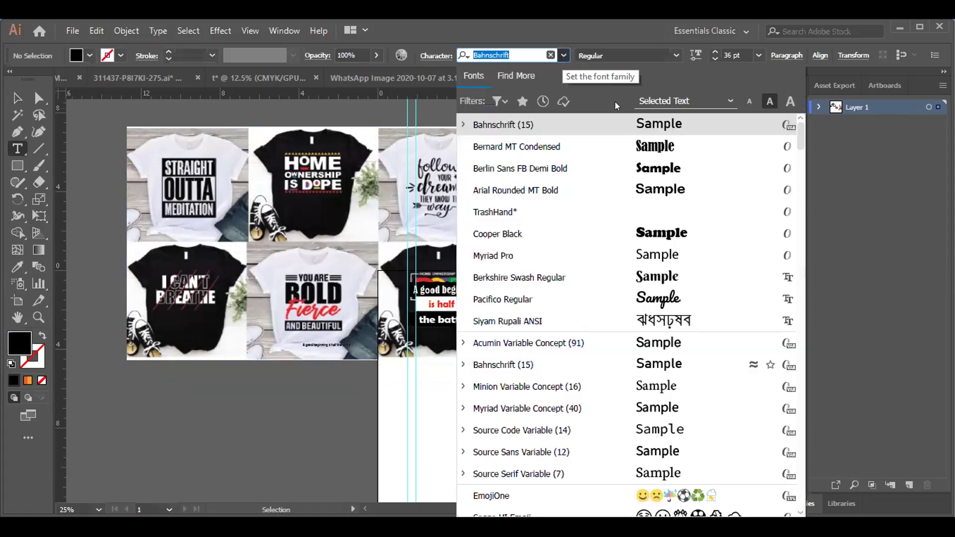
scroll(532, 185, "down", 2)
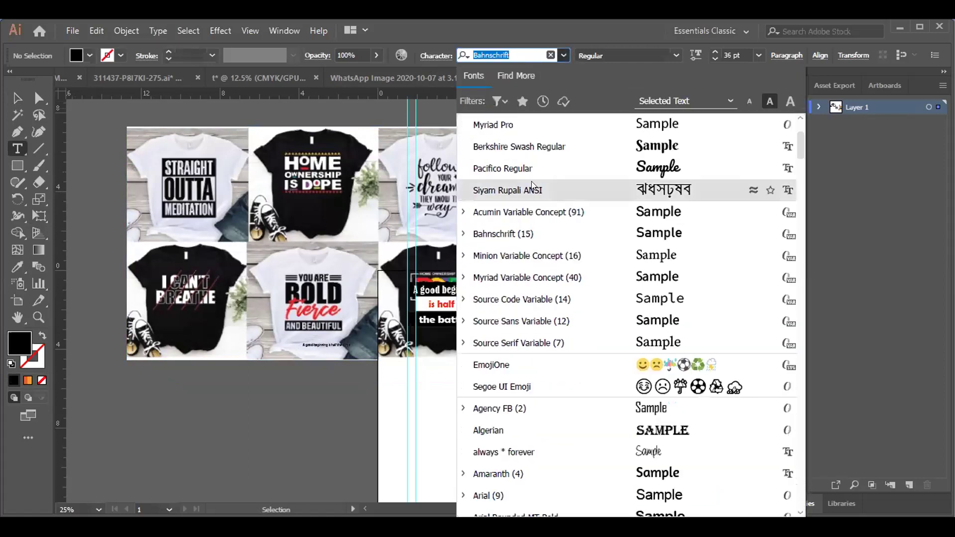
scroll(532, 186, "up", 1)
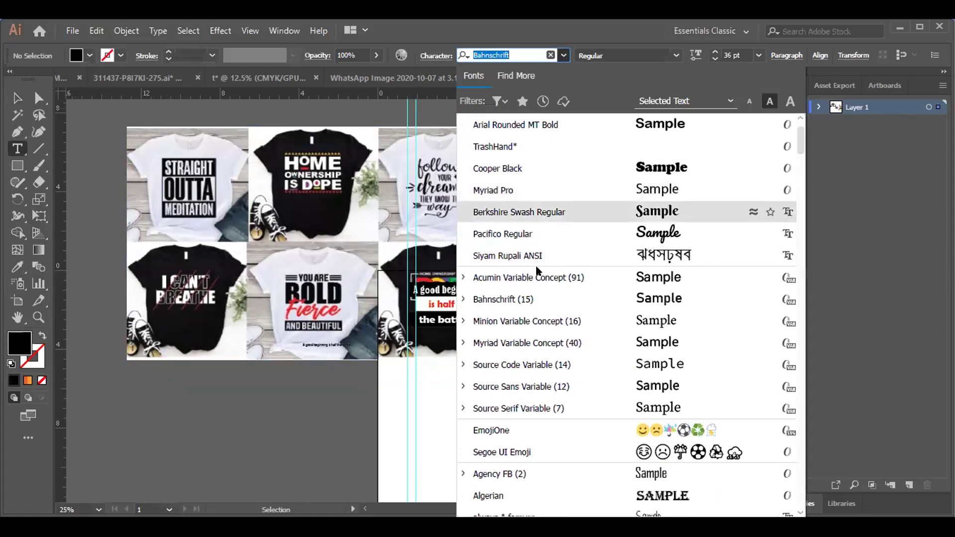
scroll(537, 271, "down", 12)
scroll(524, 379, "down", 8)
scroll(523, 378, "down", 10)
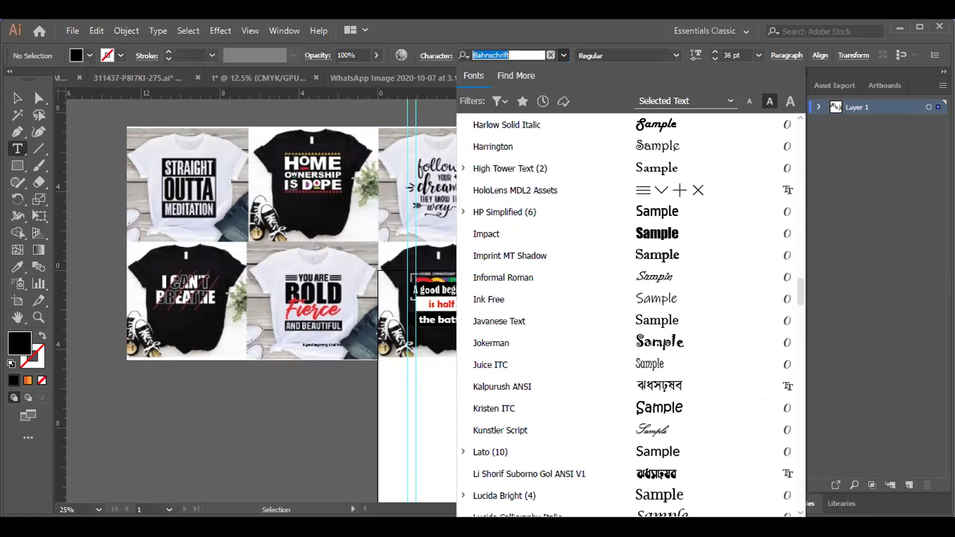
key("Escape")
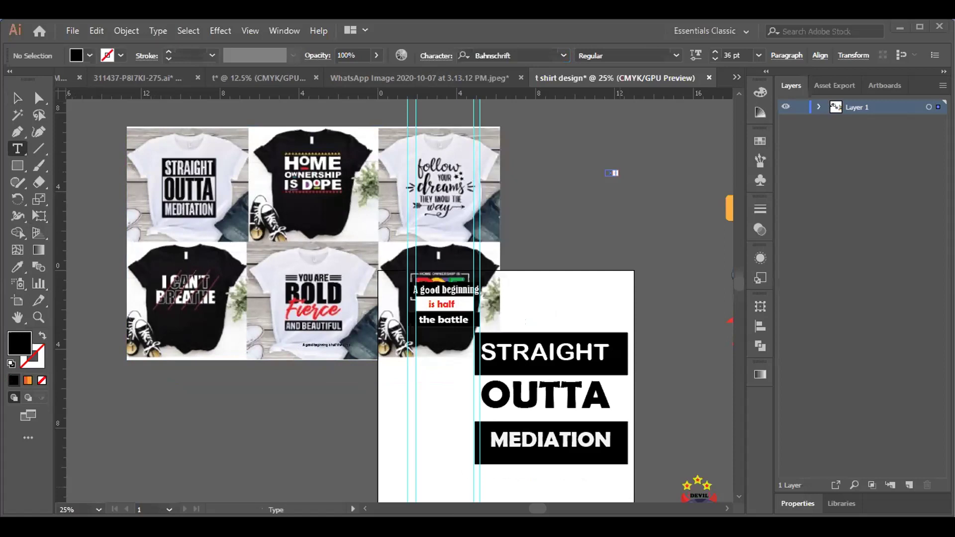
left_click(491, 55)
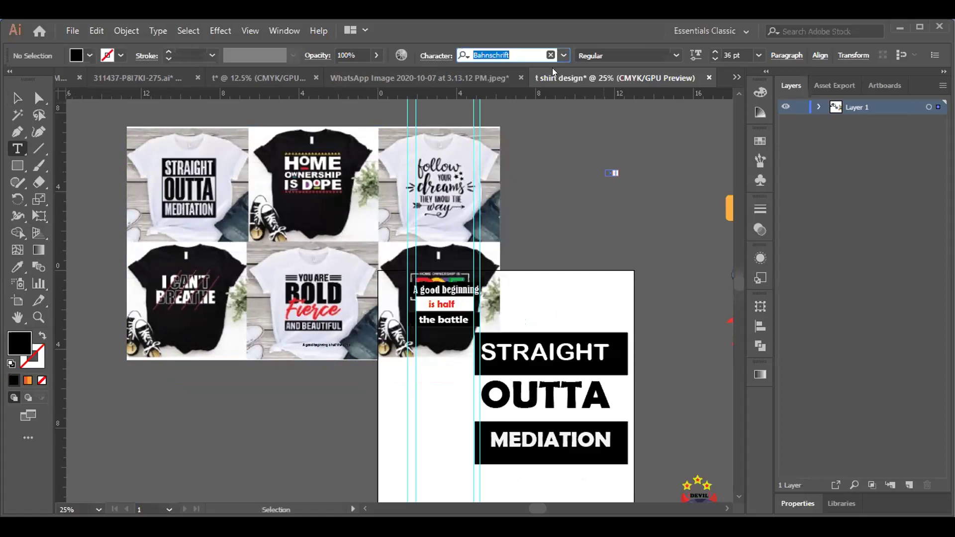
left_click(564, 55)
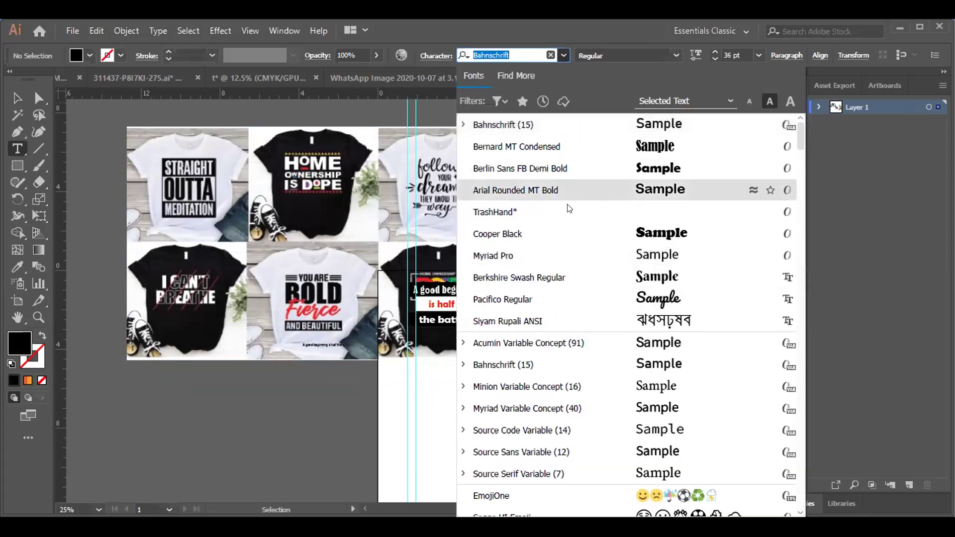
scroll(567, 209, "down", 1)
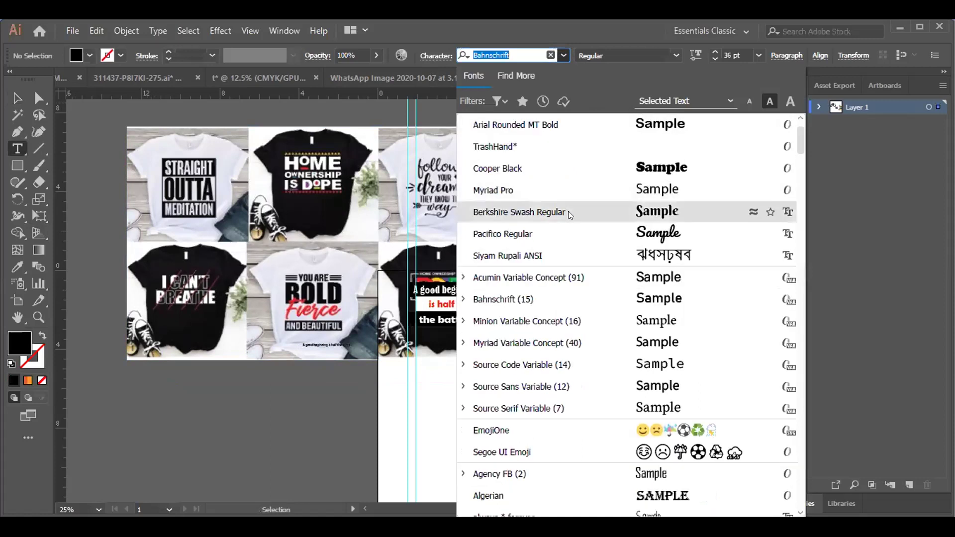
scroll(570, 213, "up", 1)
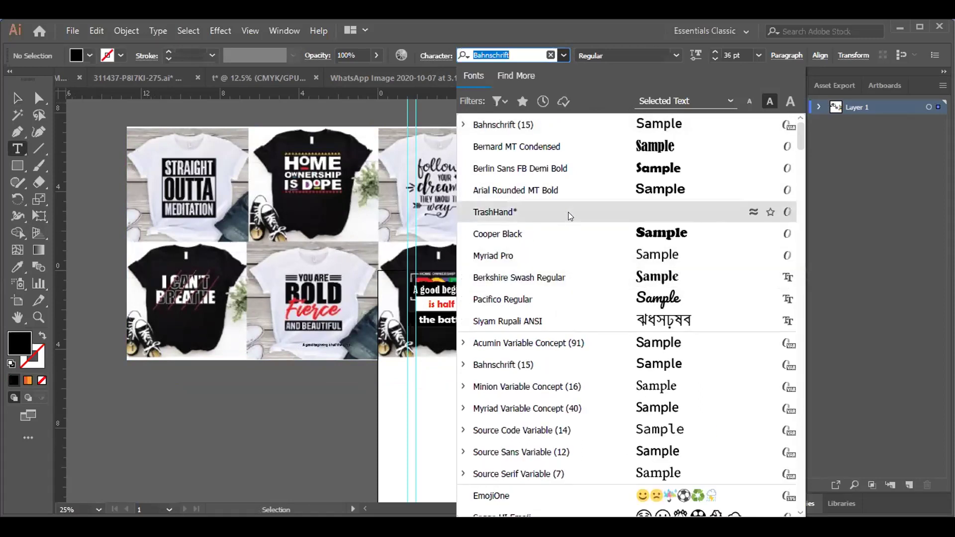
left_click(316, 427)
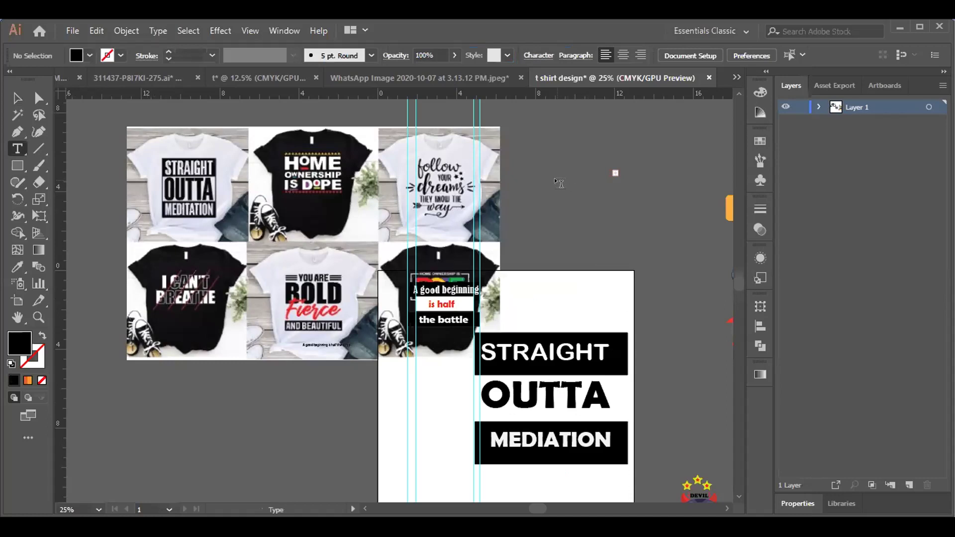
Ungroup the STRAIGHT OUTTA MEDIATION design so its text lines and black bars can be edited separately.
left_click(15, 95)
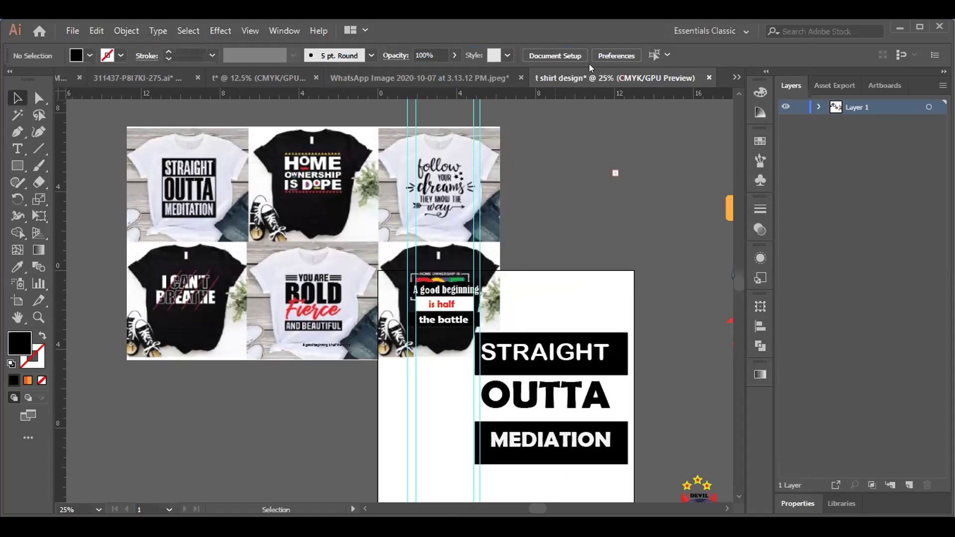
left_click(291, 162)
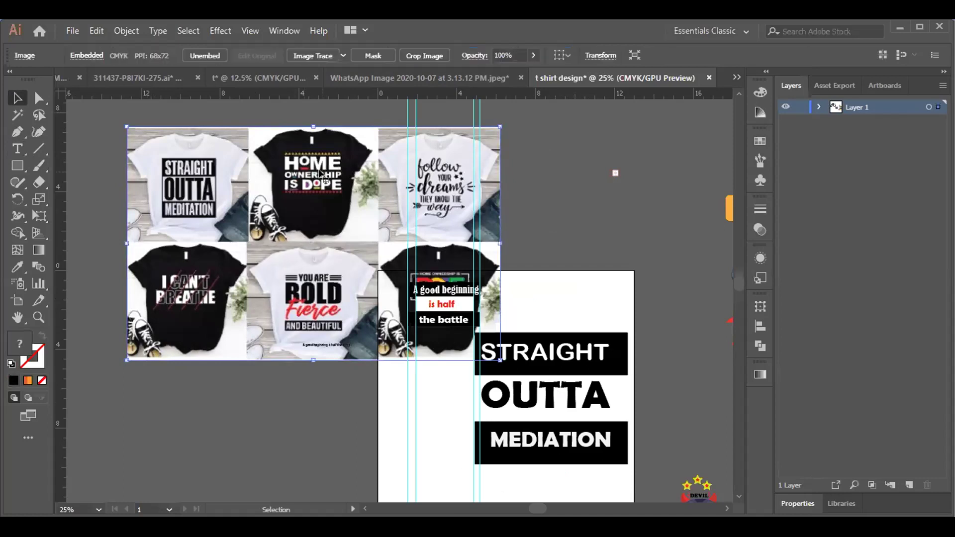
left_click(570, 354)
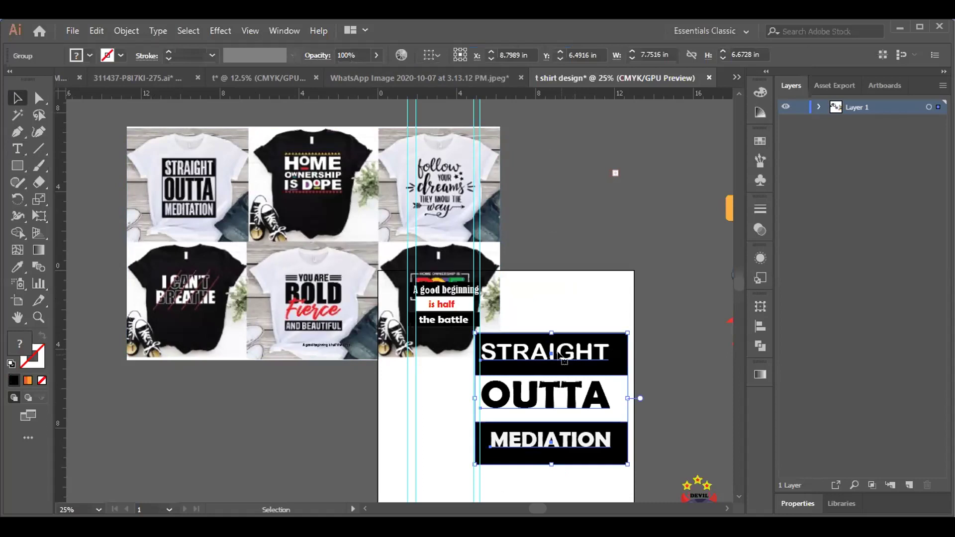
right_click(559, 356)
left_click(599, 226)
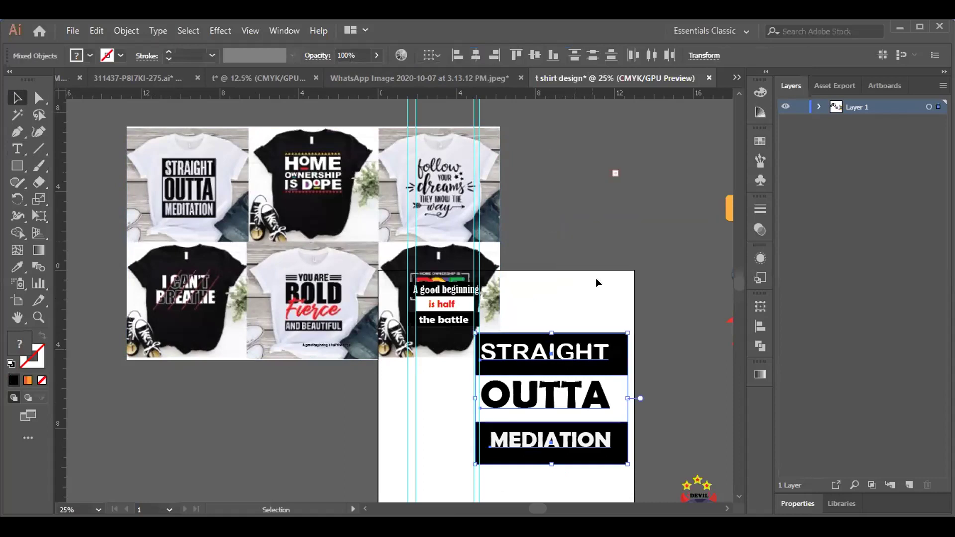
left_click(623, 231)
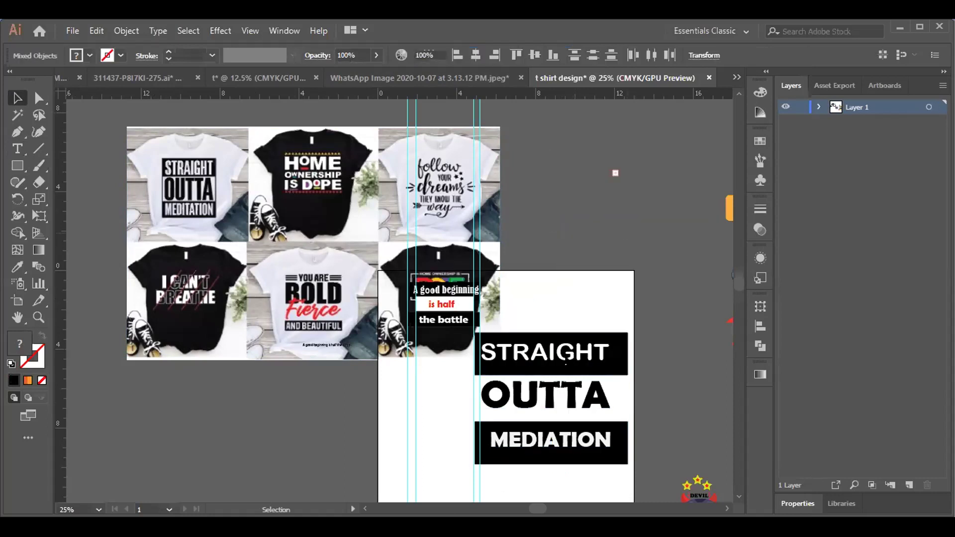
left_click(569, 366)
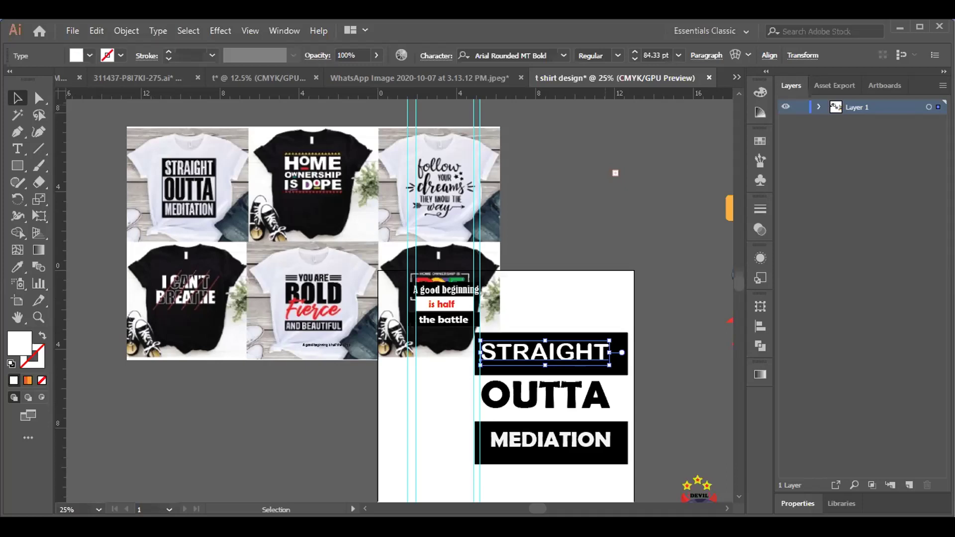
left_click(564, 55)
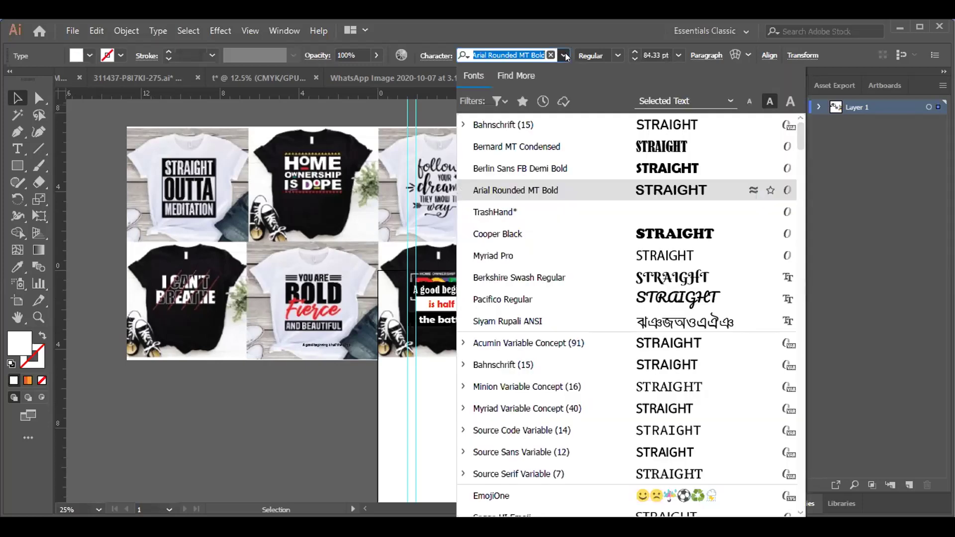
left_click(549, 51)
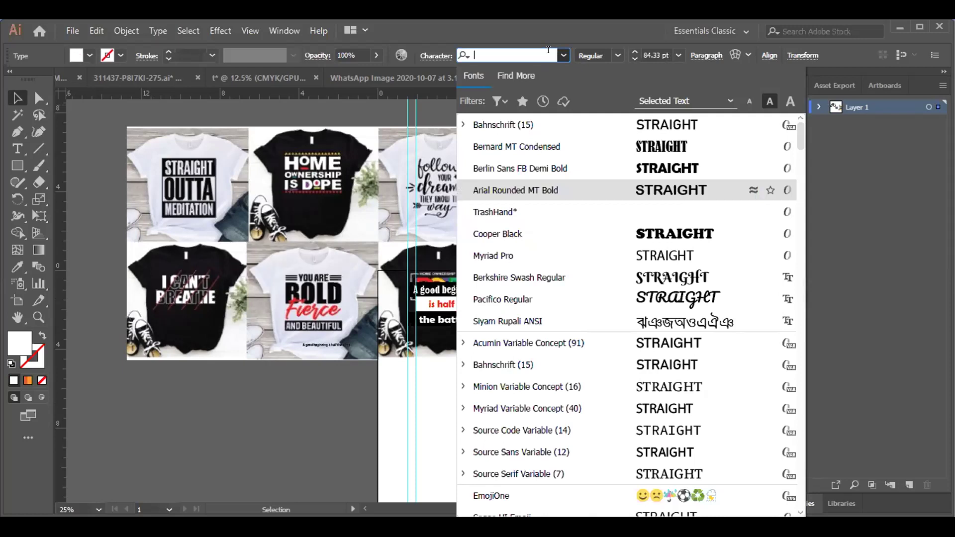
type("M")
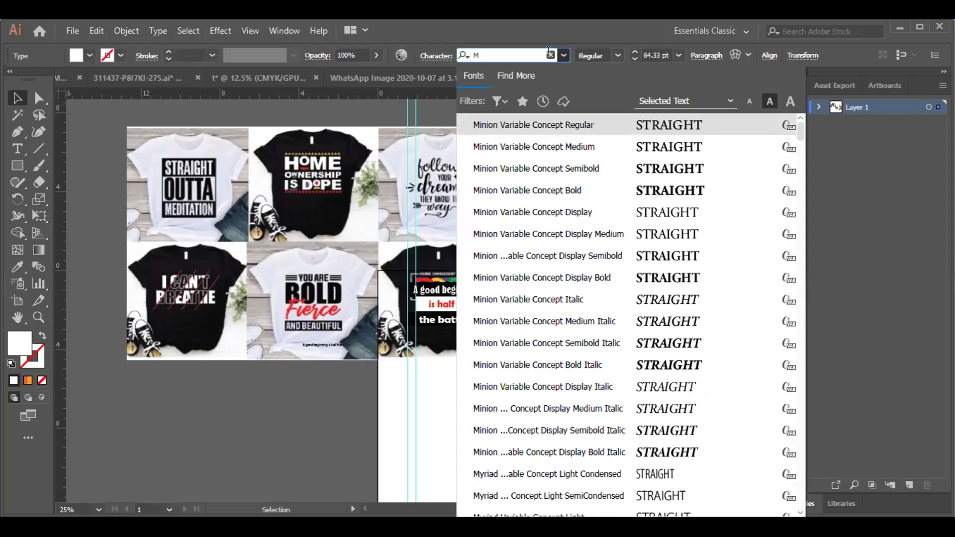
key("Escape")
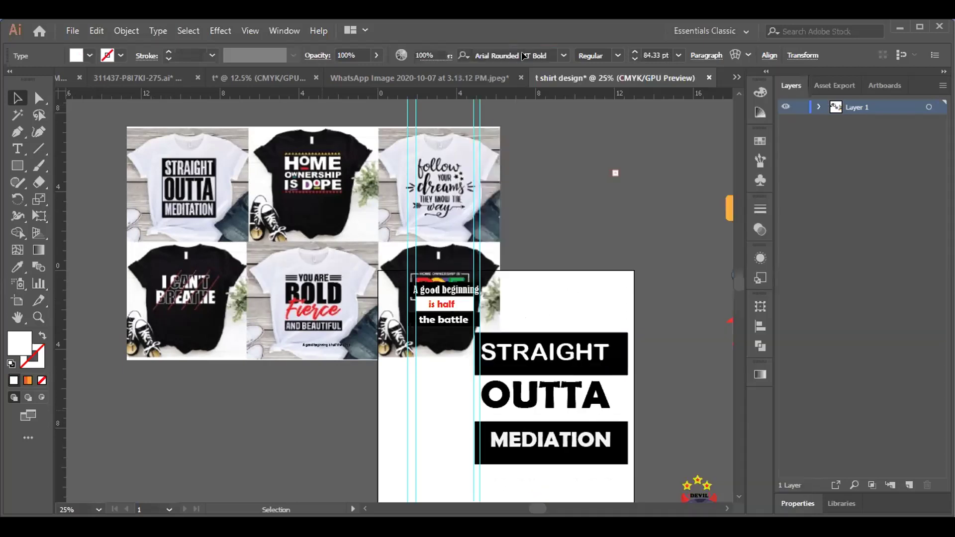
left_click(544, 103)
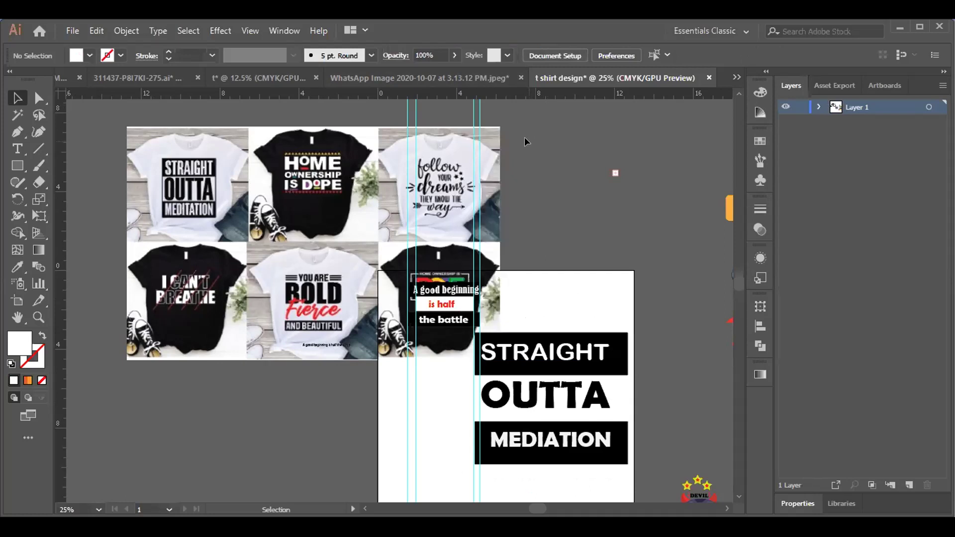
Try successive font families on the white STRAIGHT text line and set it in Franklin Gothic Medium.
left_click(534, 353)
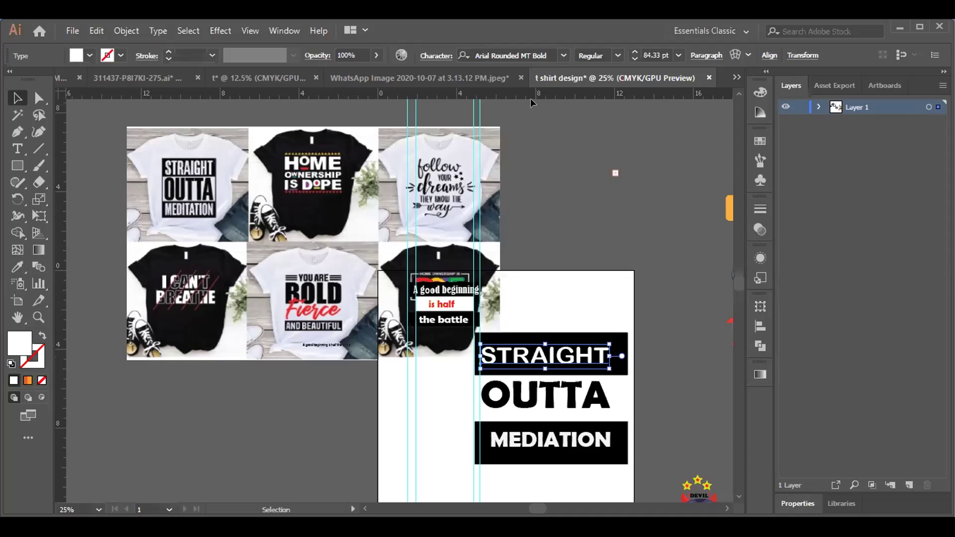
left_click(544, 68)
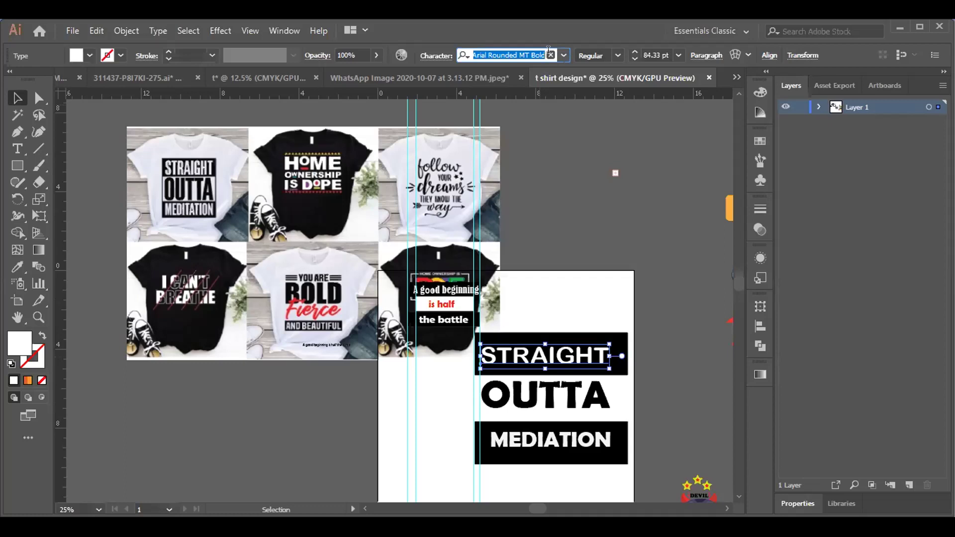
key("Down")
key("Down")
key("Down")
key("Down")
key("Down")
key("Down")
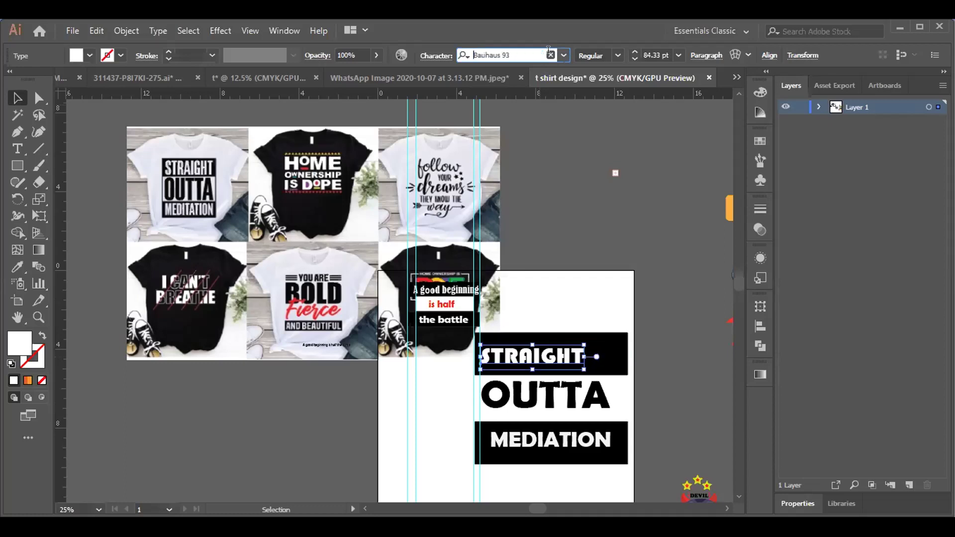
key("Down")
key("Down")
key("Down")
key("Down")
key("Down")
key("Down")
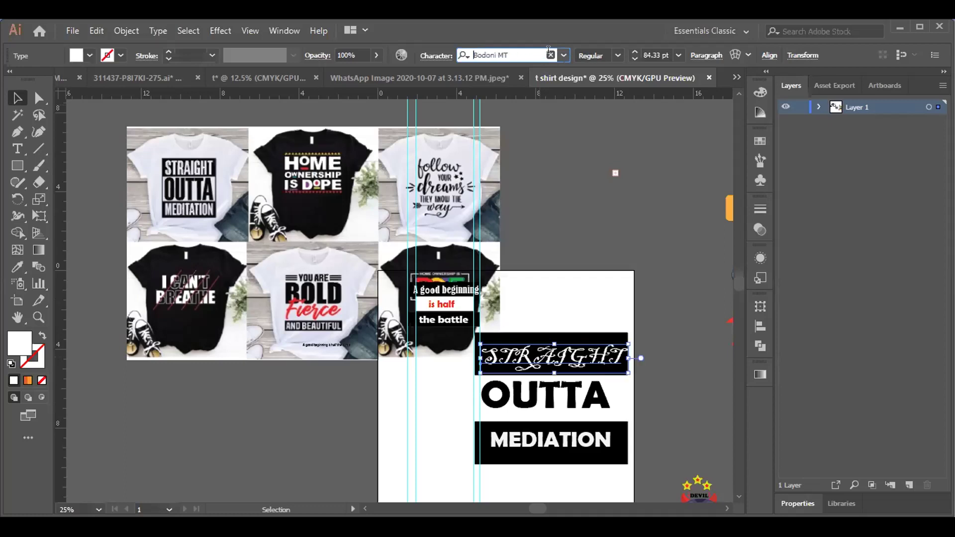
key("Down")
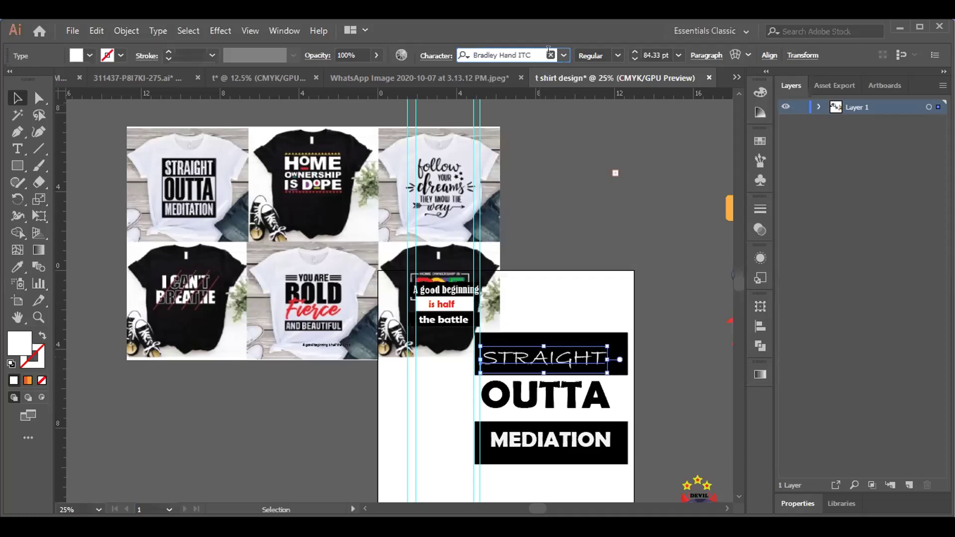
key("Down")
key("Down")
key("Up")
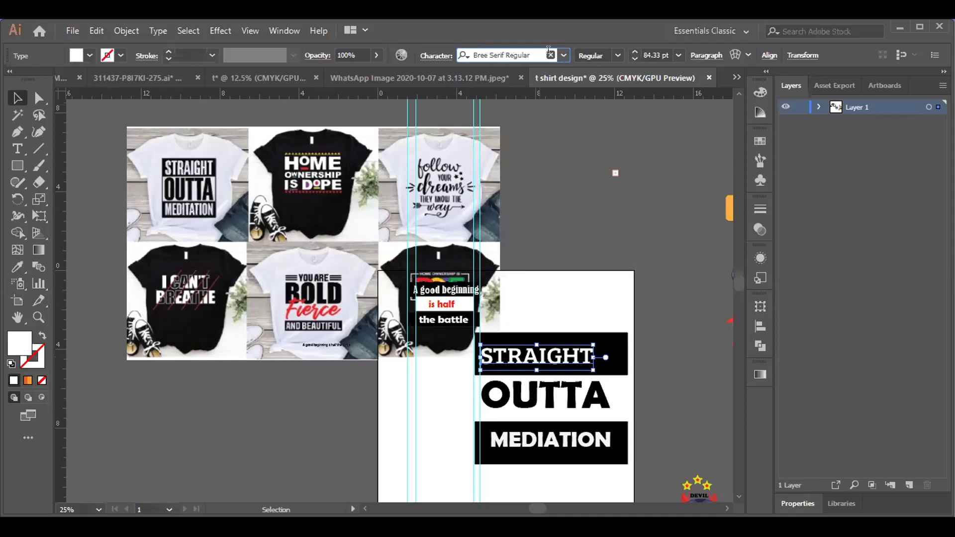
key("Down")
key("Down")
key("Down")
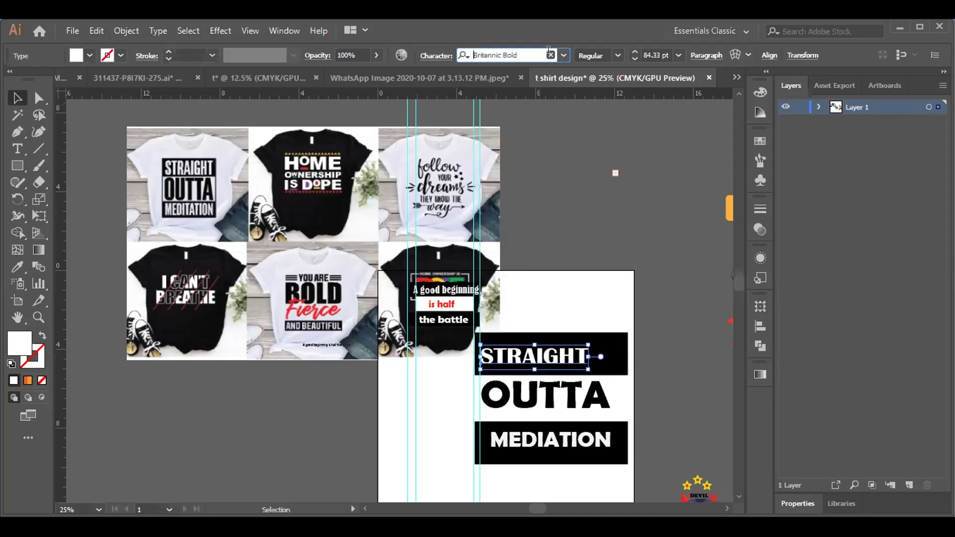
key("Down")
key("Down")
key("Down")
key("Down")
key("Down")
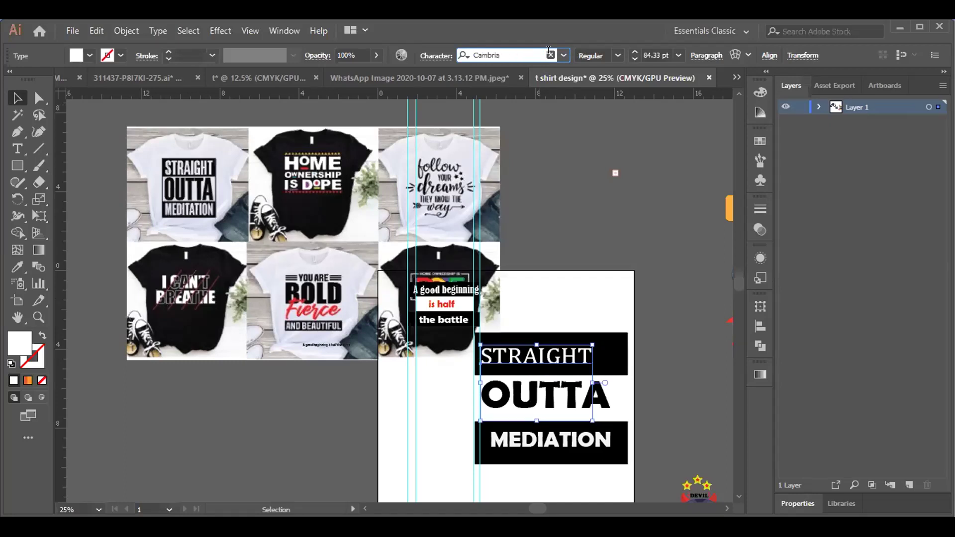
key("Down")
key("Down")
key("Down")
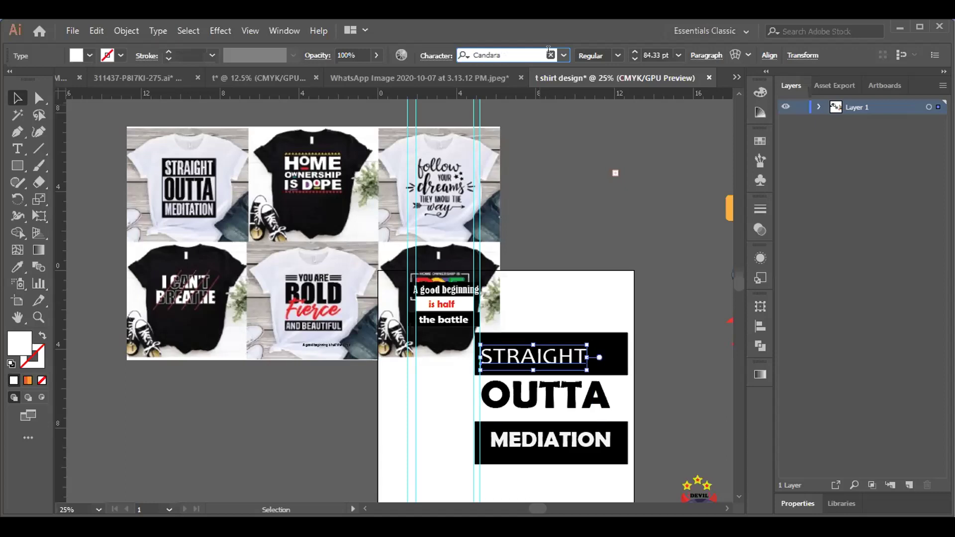
key("Down")
key("Down")
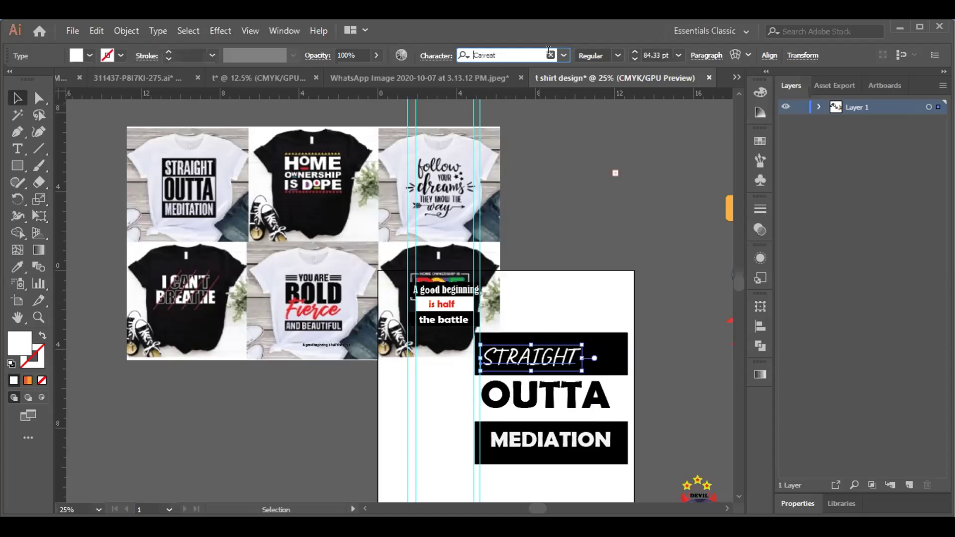
key("Down")
key("Down")
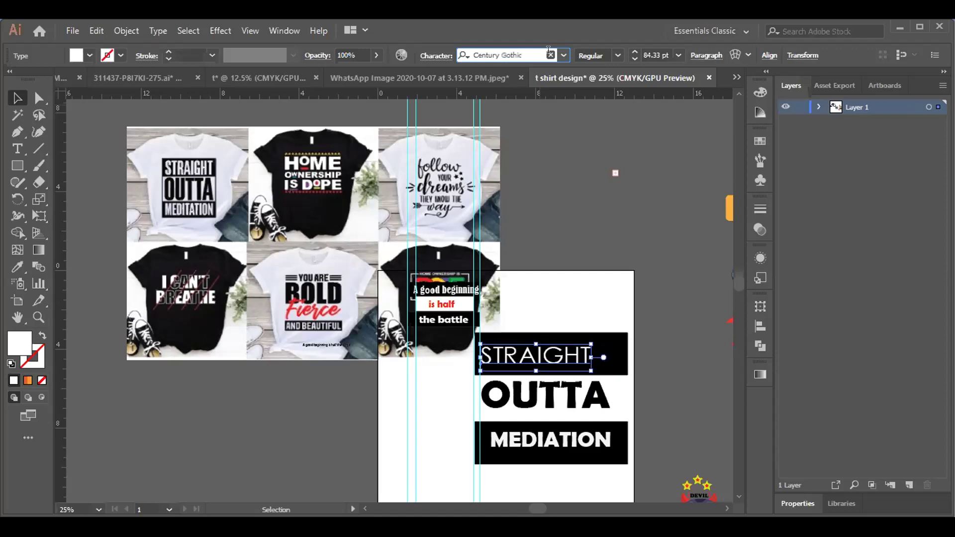
key("Down")
key("Down")
key("Down")
key("Down")
key("Down")
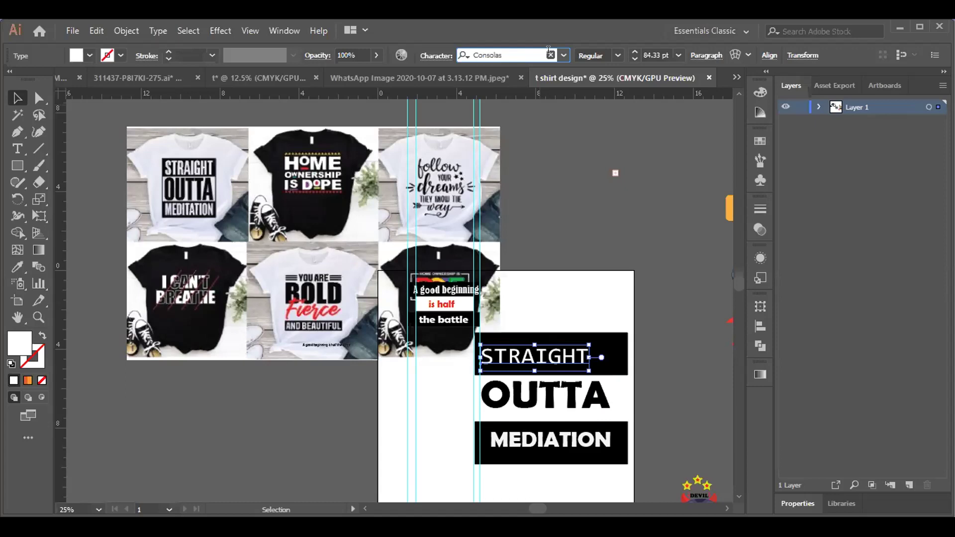
key("Up")
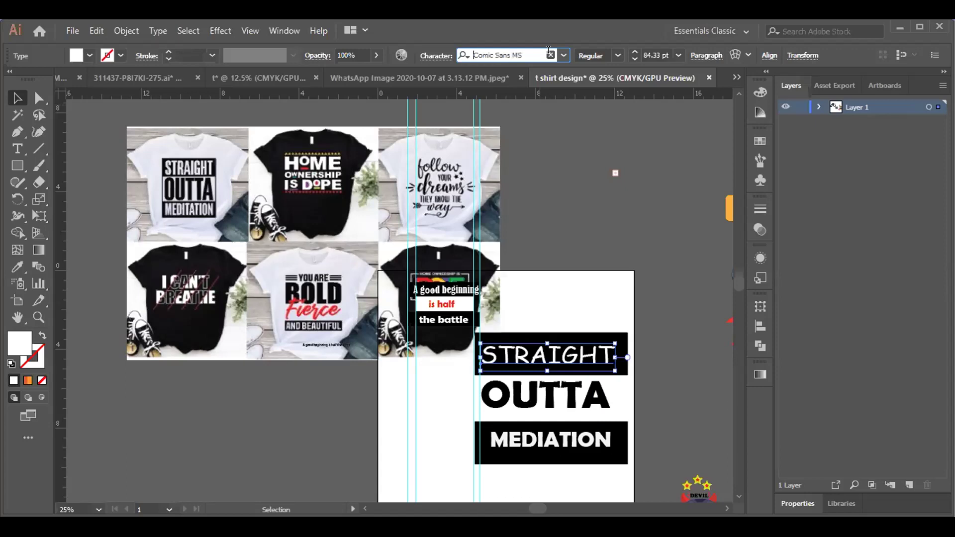
key("Down")
key("Down")
key("Down")
key("Down")
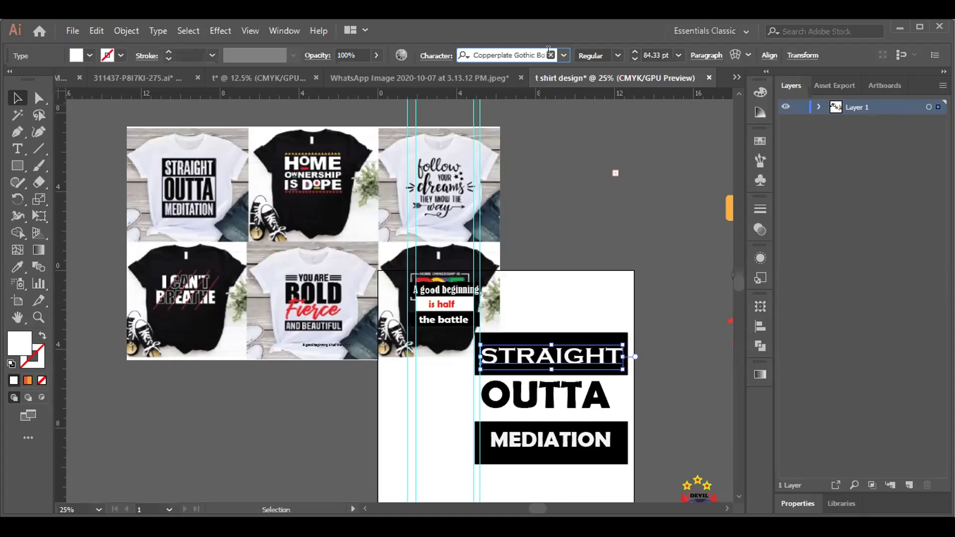
key("Down")
key("Down")
key("Down")
key("Down")
key("Down")
key("Down")
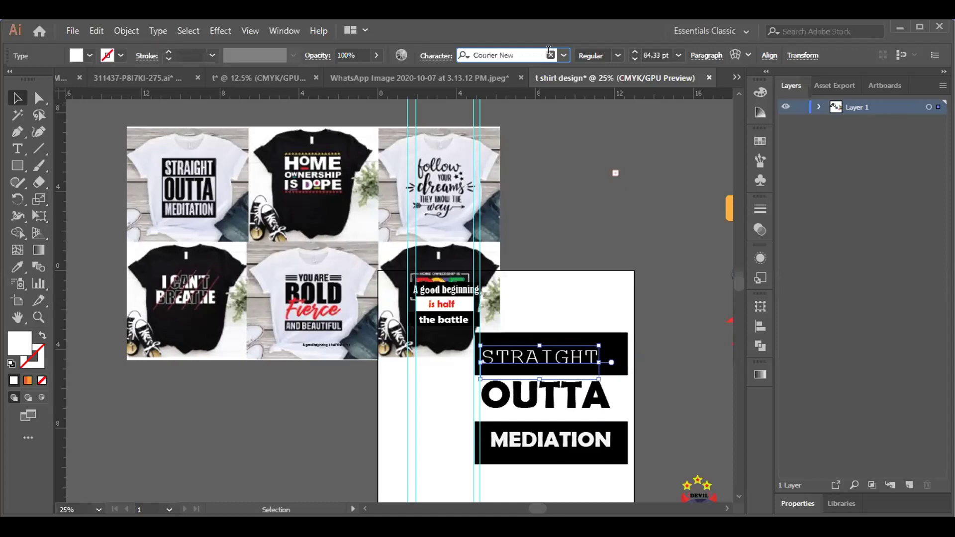
key("Down")
key("Down")
key("Down")
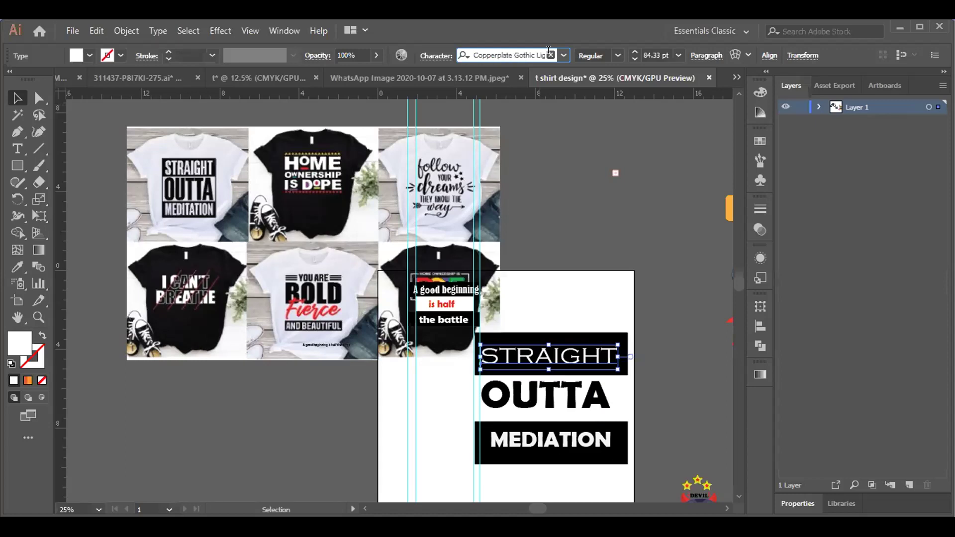
key("Down")
key("Down")
key("Down")
key("Down")
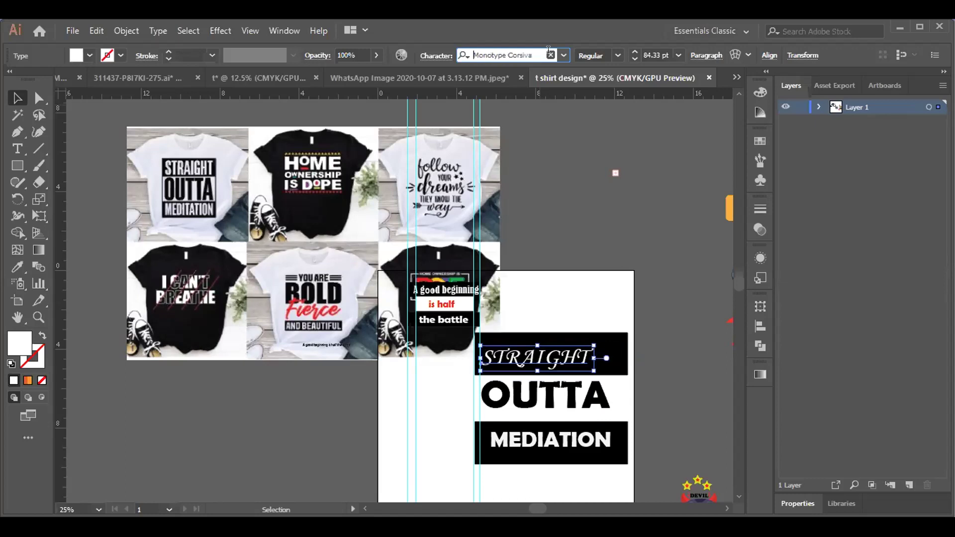
key("Down")
key("Down")
key("Down")
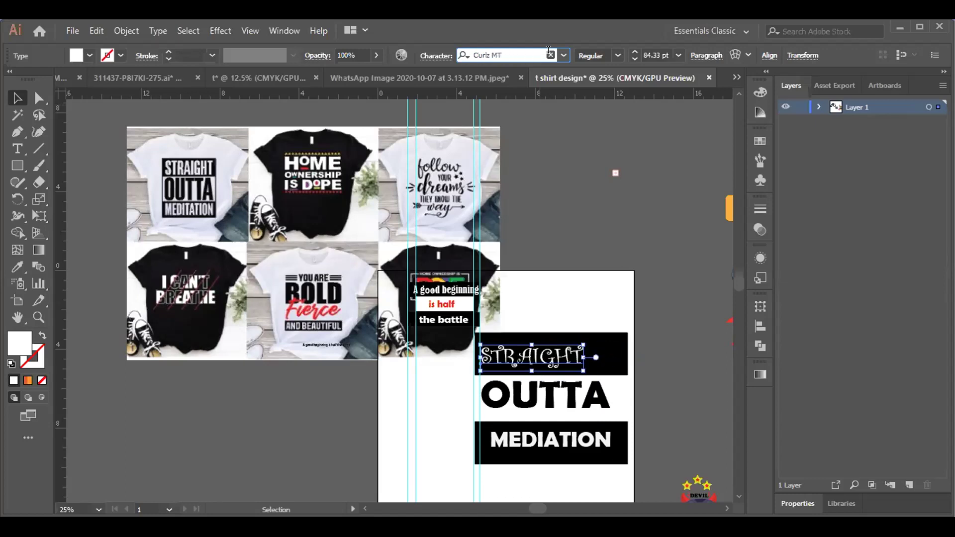
key("Down")
key("Down")
key("Down")
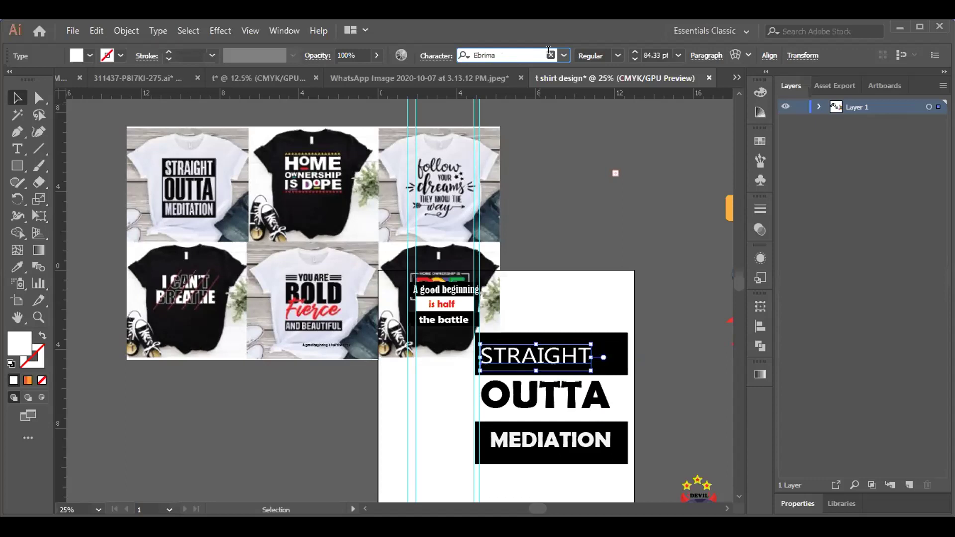
key("Down")
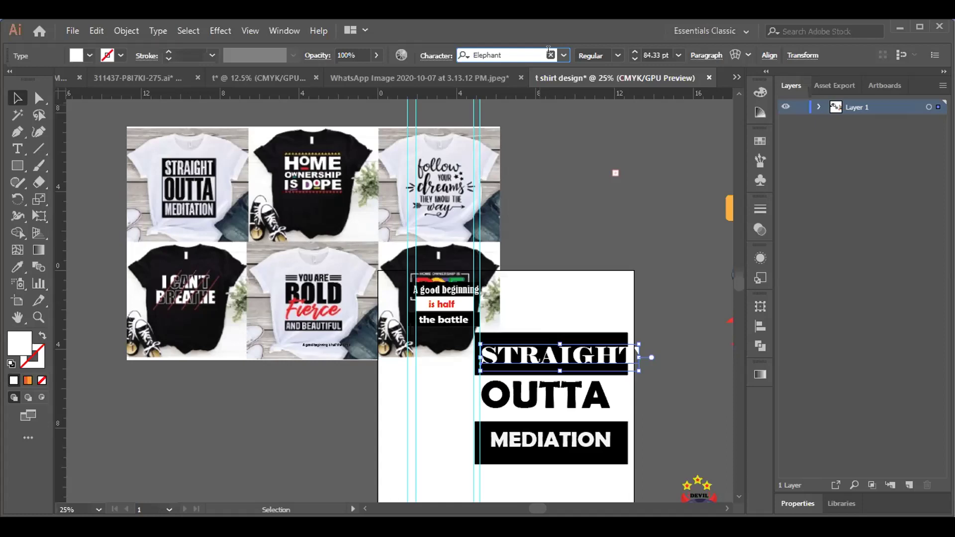
key("Down")
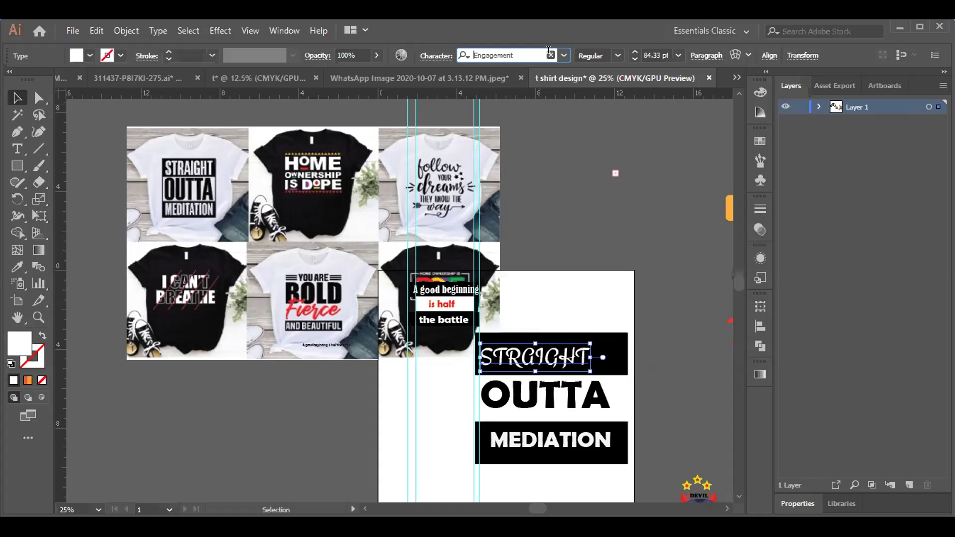
key("Down")
key("Down")
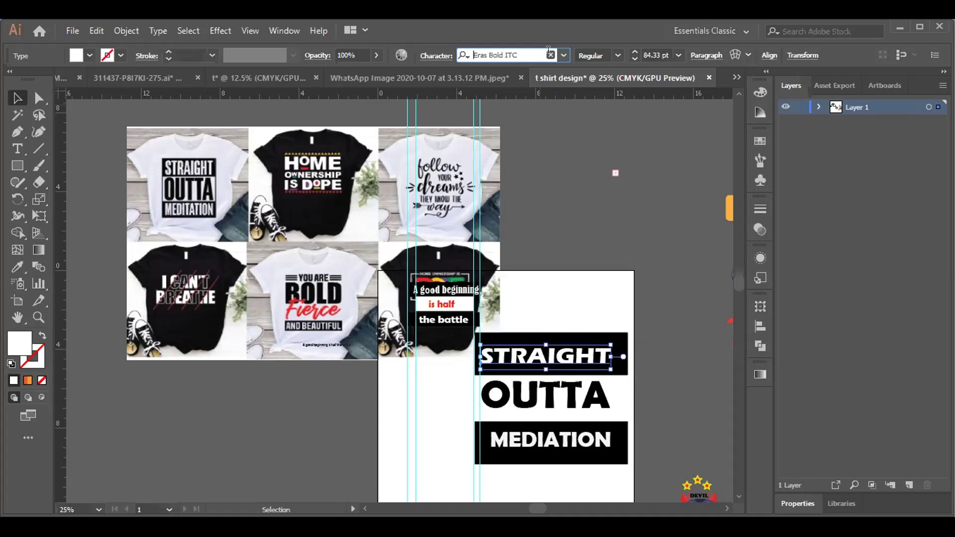
key("Down")
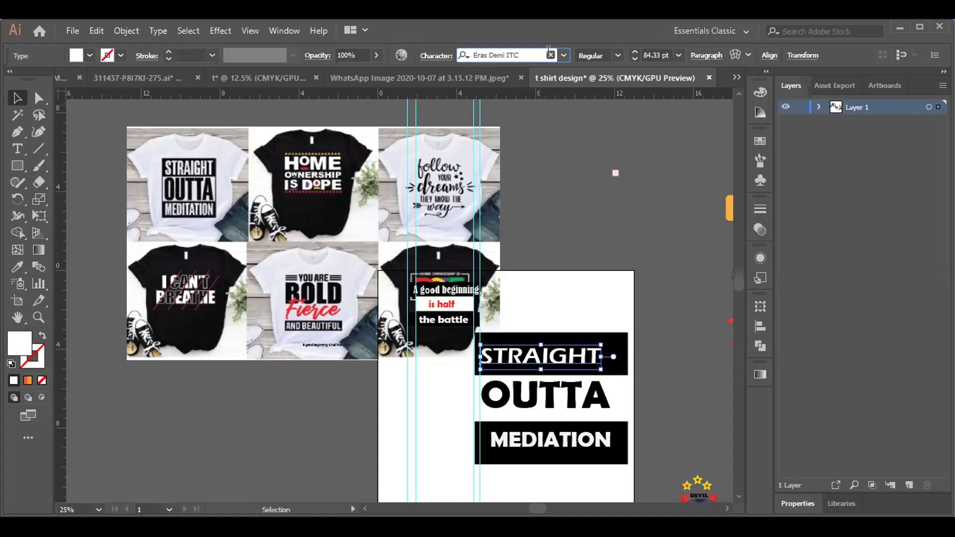
key("Down")
key("Down")
key("Down")
key("Down")
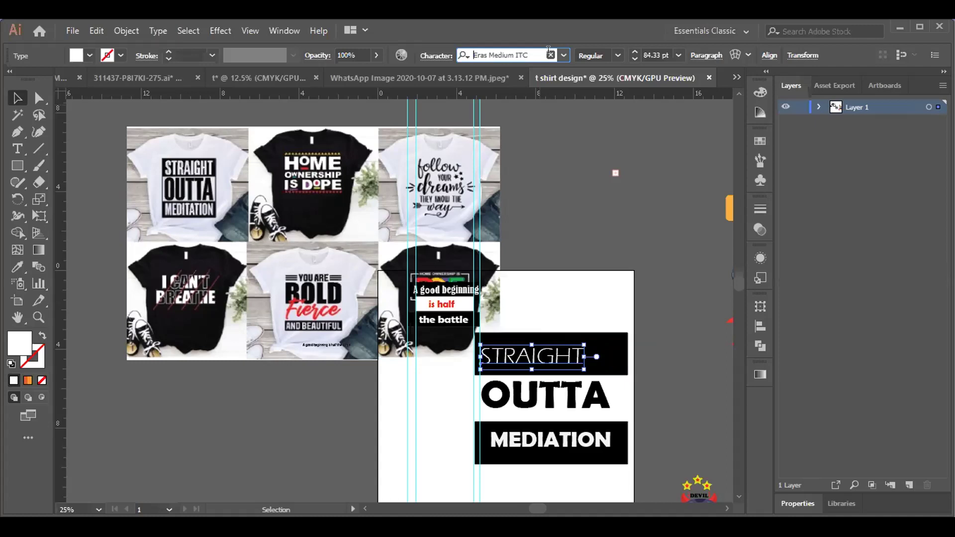
key("Down")
key("Down")
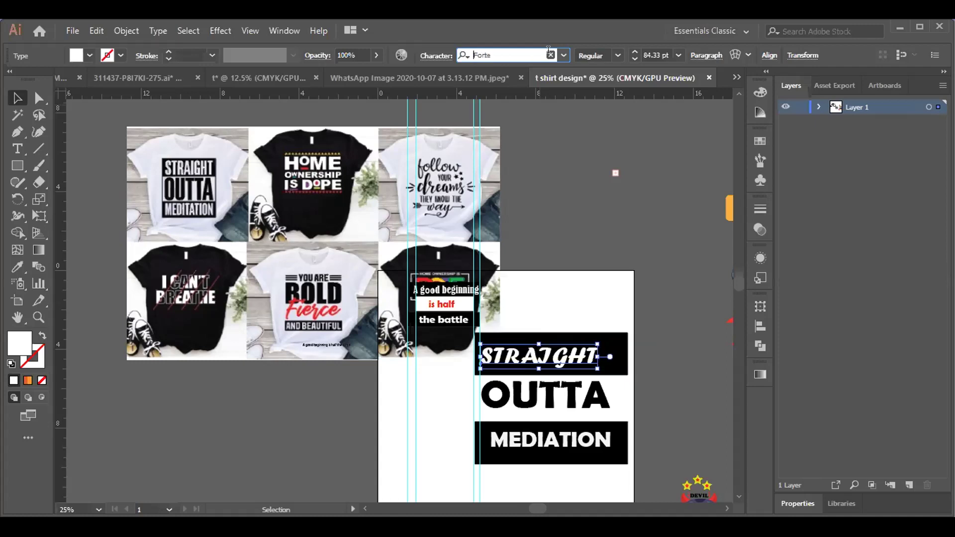
key("Down")
key("Down")
key("Down")
key("Down")
key("Down")
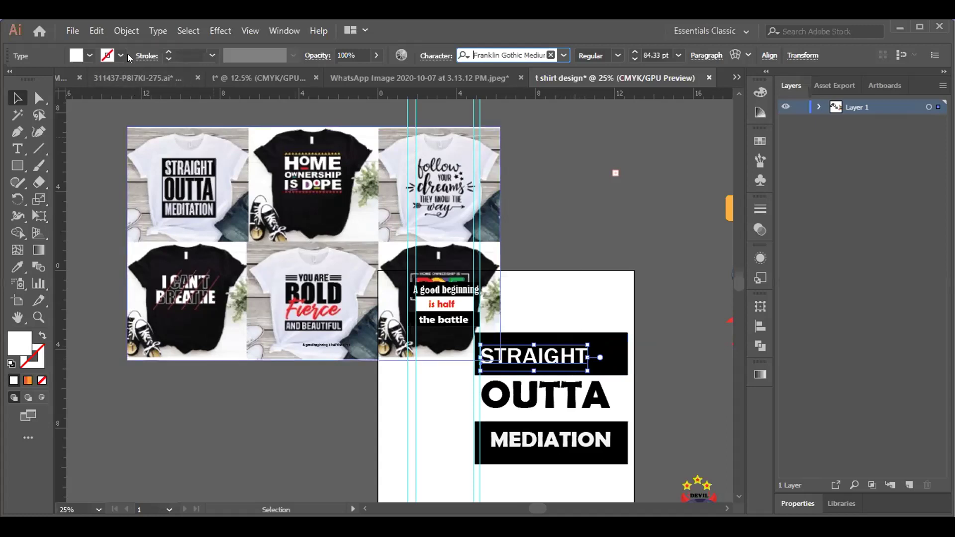
Add a white stroke to STRAIGHT, trying 0.25, 0.5 and 0.75 pt weights, and shift the word slightly right within its black bar.
left_click(185, 50)
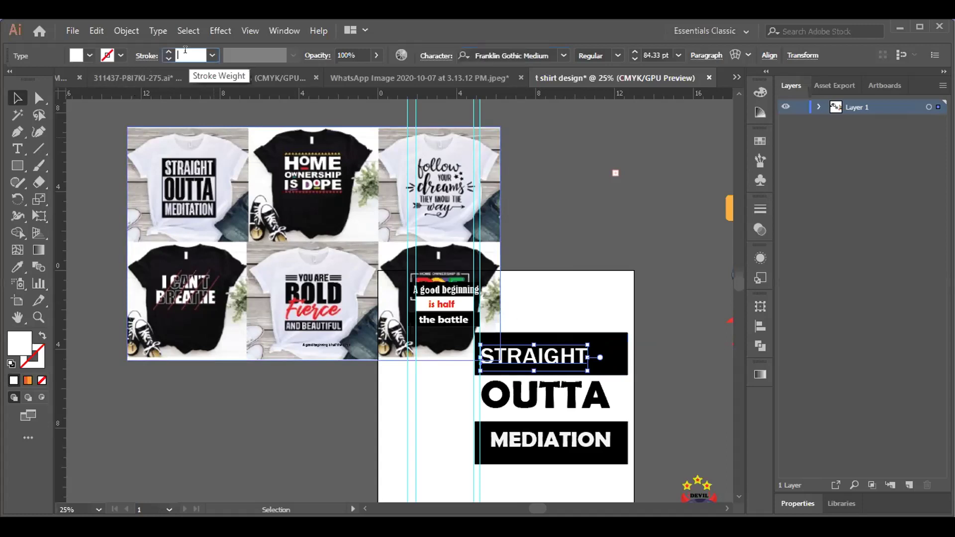
left_click(212, 55)
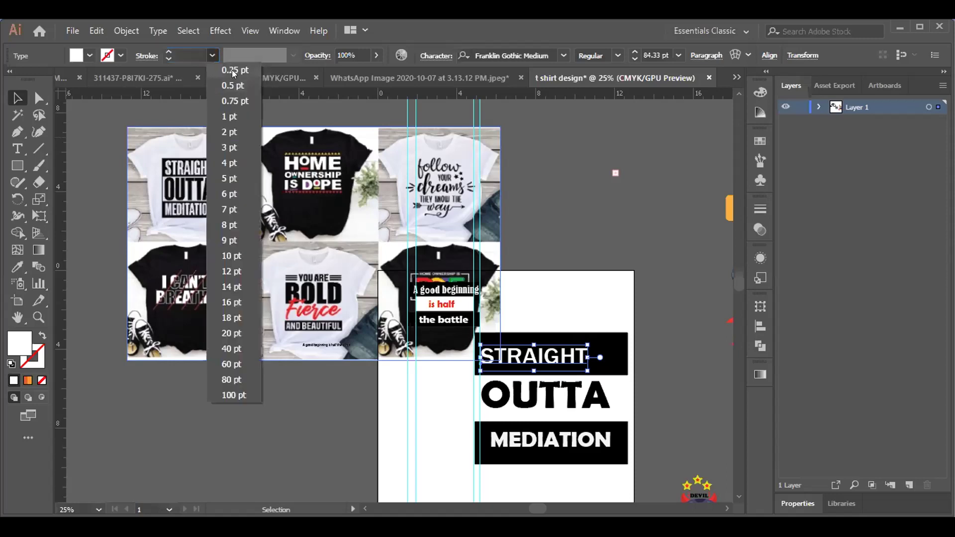
left_click(231, 70)
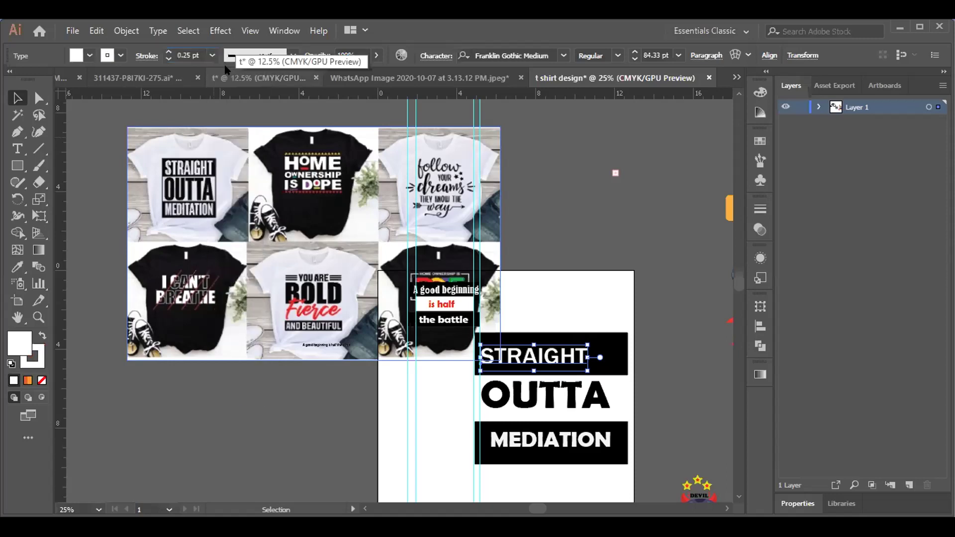
left_click(212, 56)
left_click(227, 100)
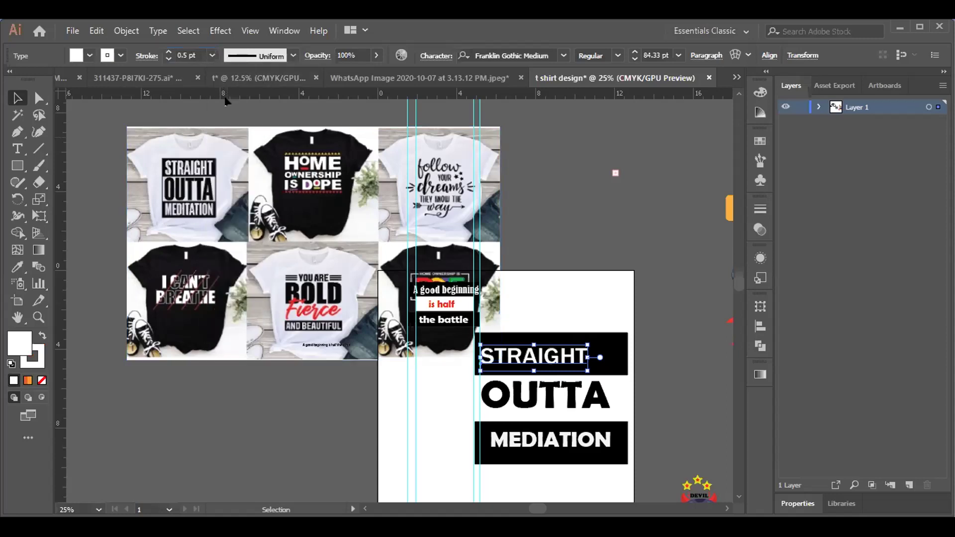
left_click(211, 55)
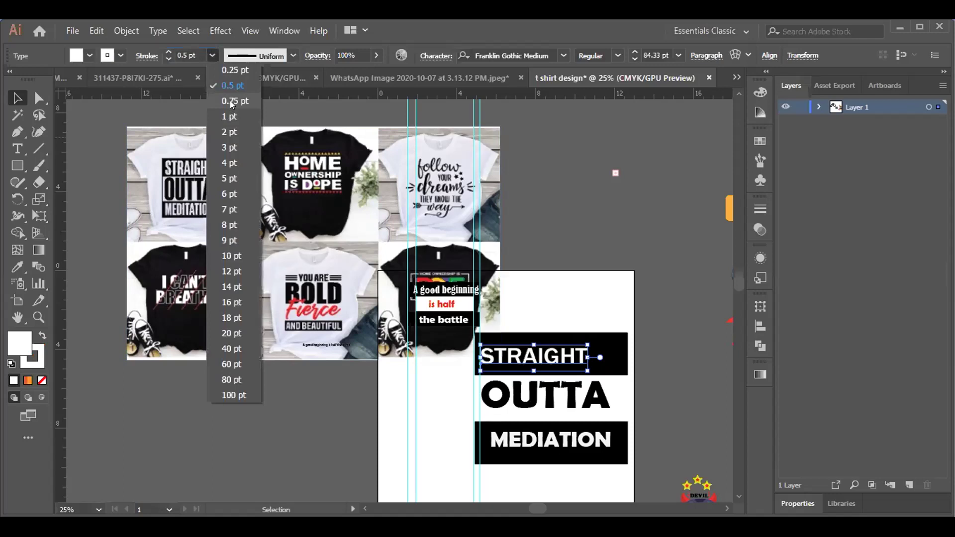
left_click(230, 102)
left_click_drag(539, 361, 549, 362)
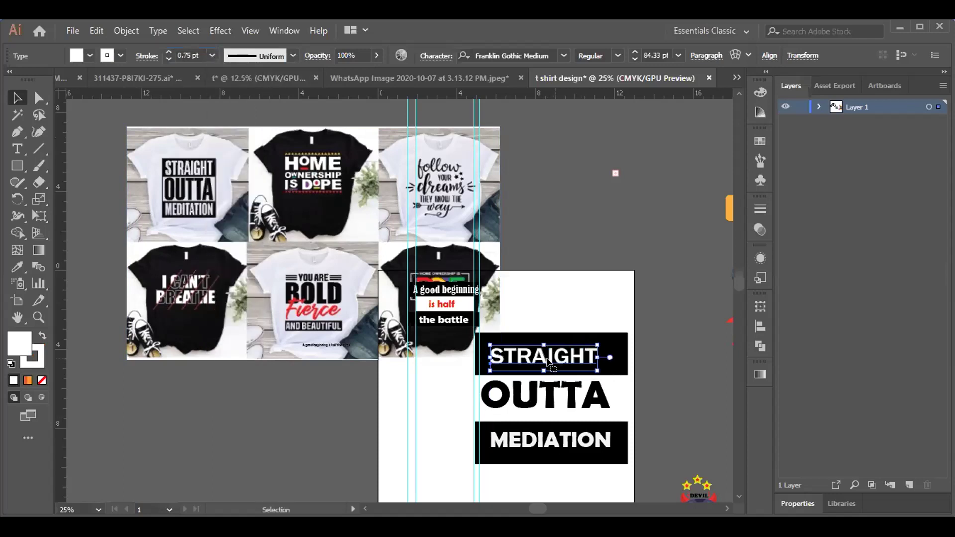
Thicken the STRAIGHT text's stroke to 2 pt, shift the word closer to the centre of its black bar and deselect it.
left_click(212, 55)
left_click(228, 132)
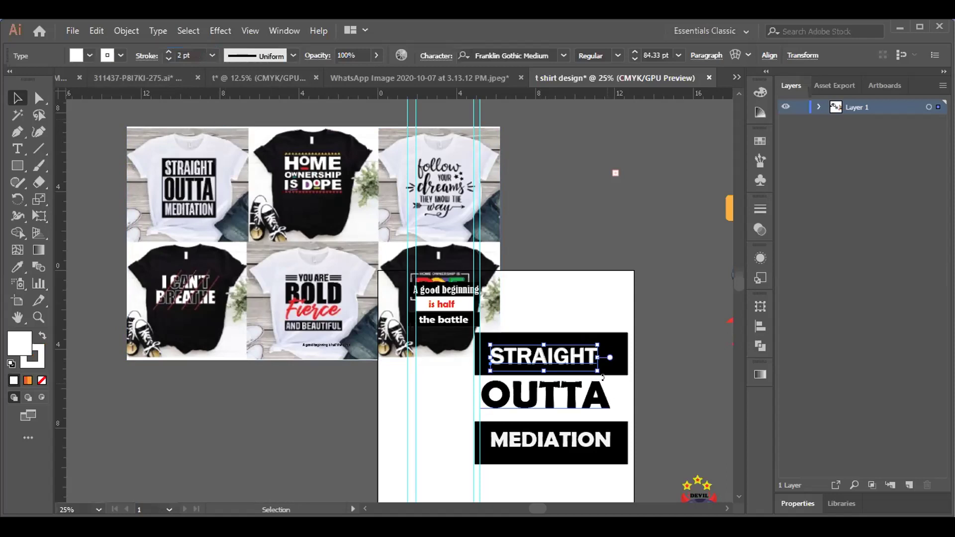
left_click_drag(548, 354, 568, 362)
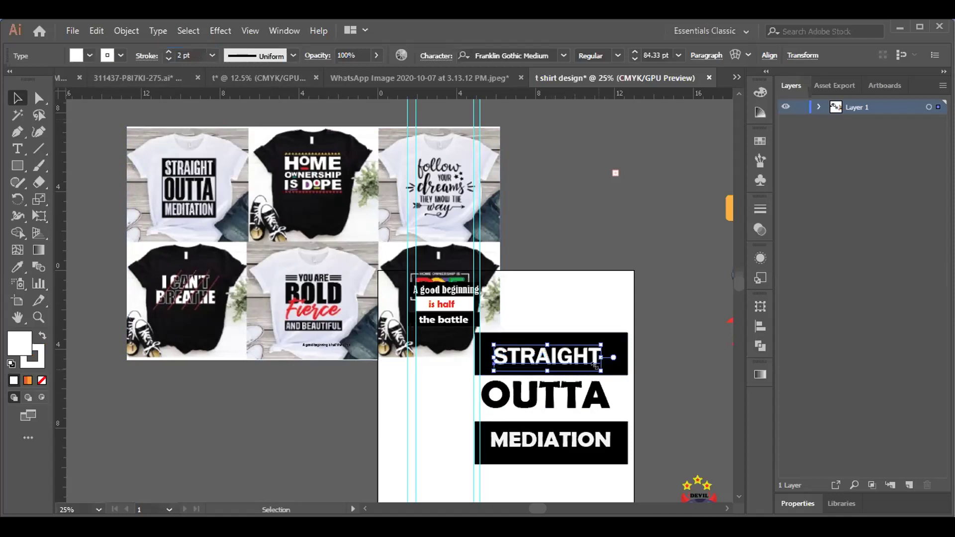
key("ctrl+shift+a")
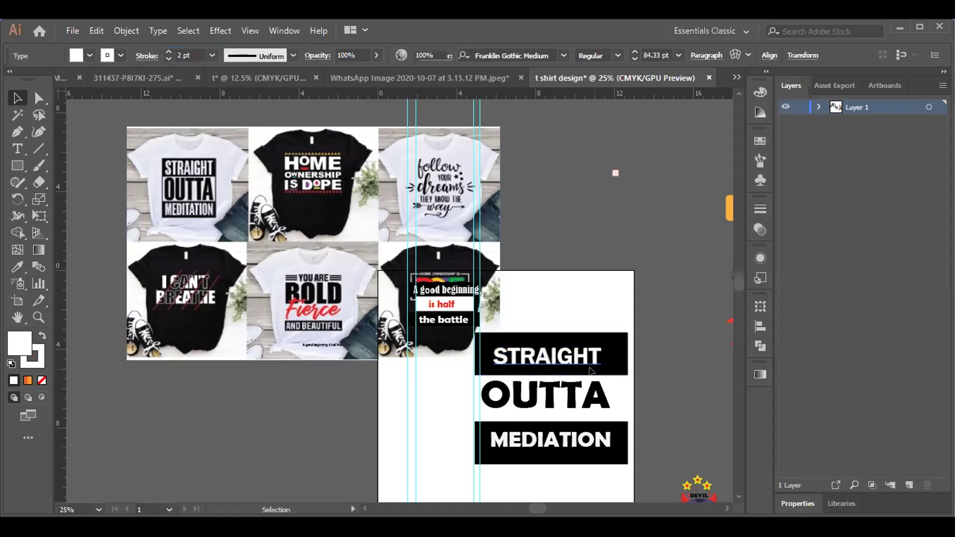
Enlarge the STRAIGHT text to about 101.63 pt, shift it slightly left within its black bar and deselect it.
left_click(589, 368)
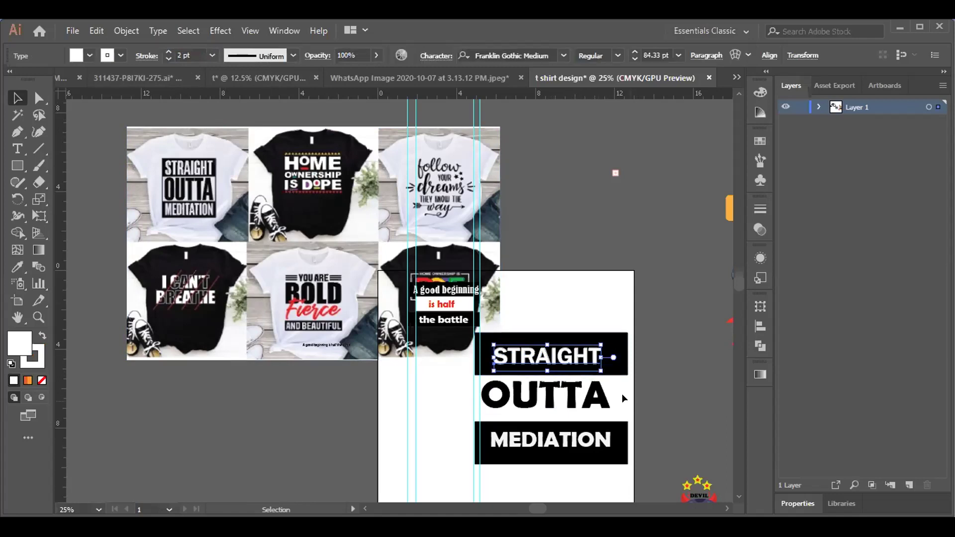
left_click_drag(600, 371, 622, 374)
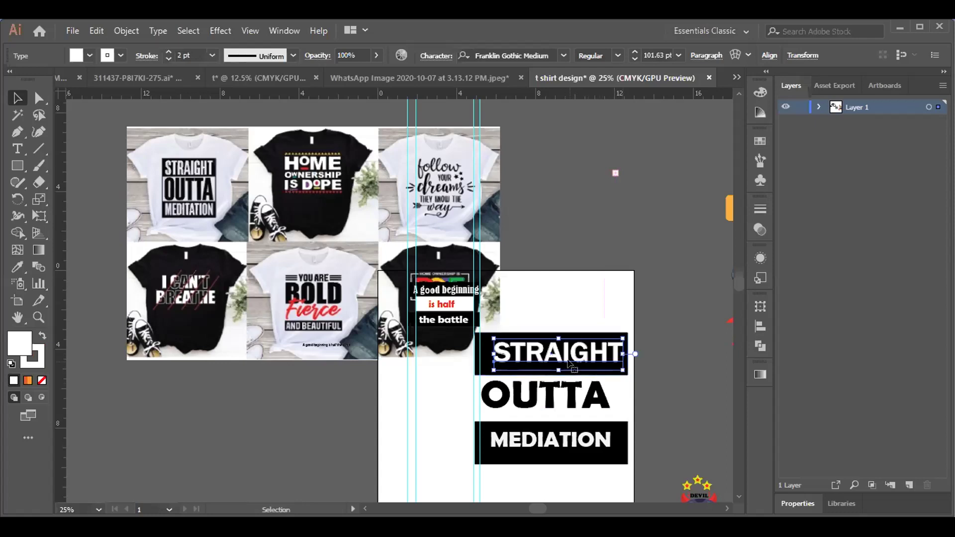
left_click(668, 317)
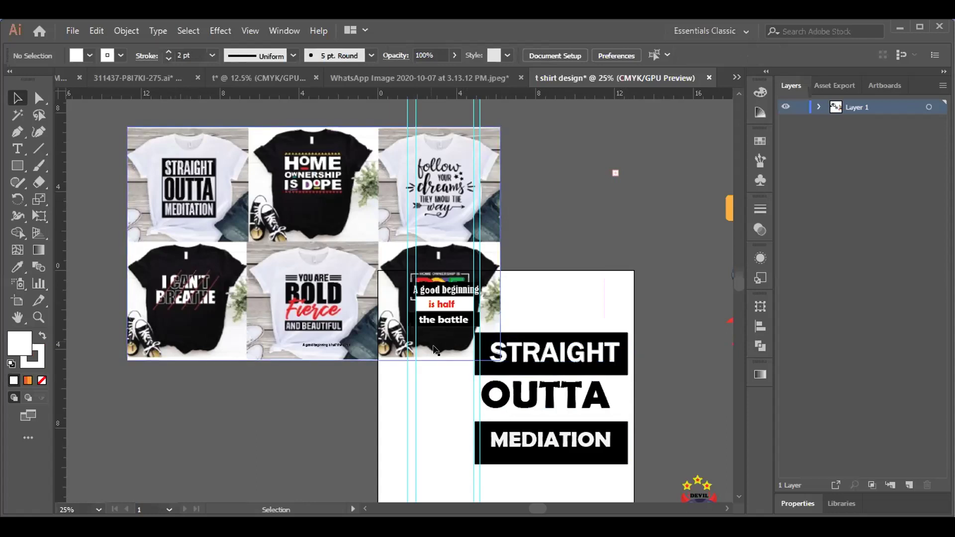
Move the T-shirt reference image up and to the left so it overlaps the artboard less.
left_click(499, 411)
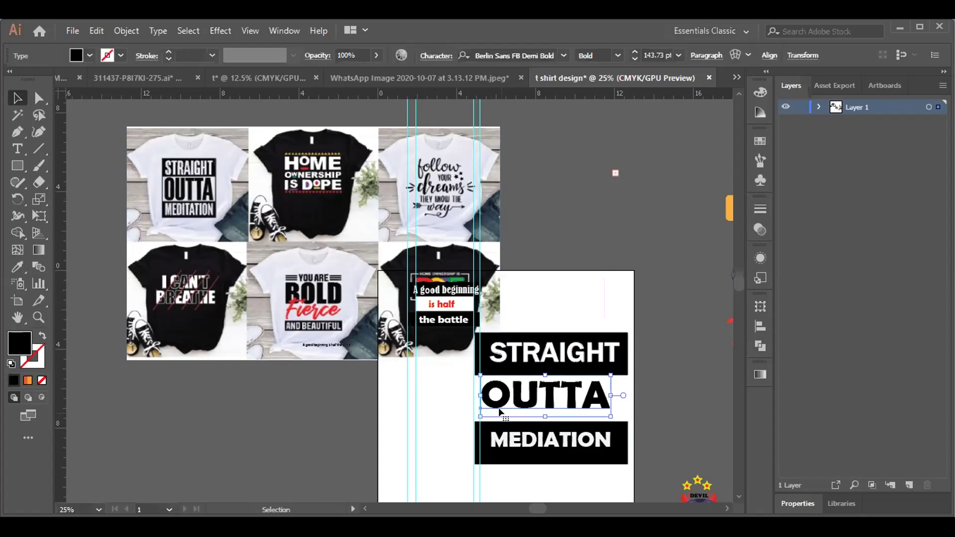
left_click_drag(175, 152, 114, 138)
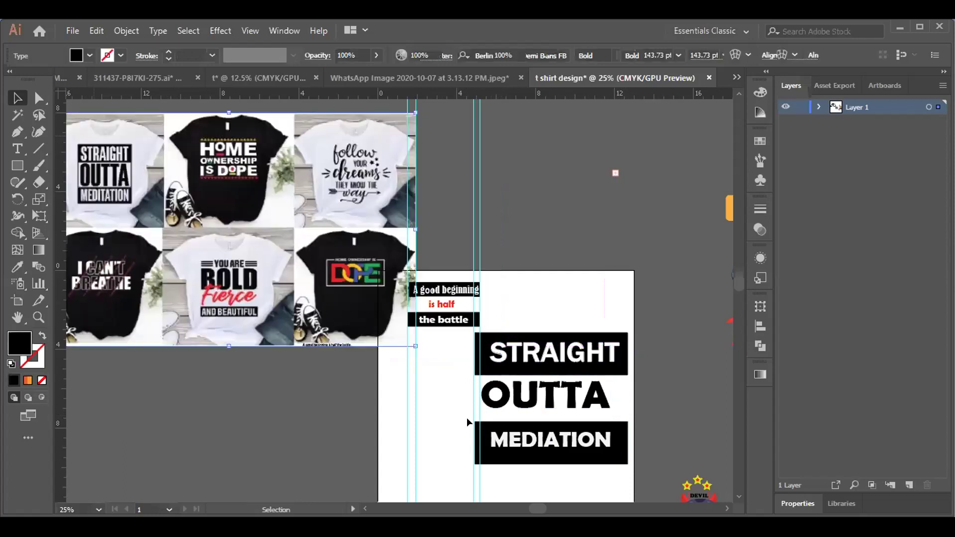
left_click(535, 416)
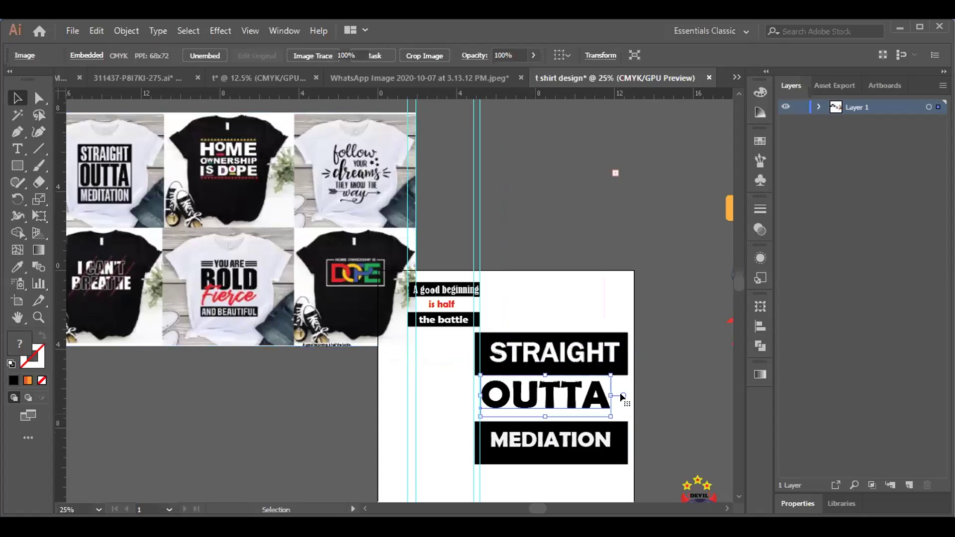
left_click(645, 388)
Enlarge the grouped STRAIGHT OUTTA MEDITATION design to span most of the artboard's width, nudge it slightly right and deselect it.
scroll(645, 389, "down", 5)
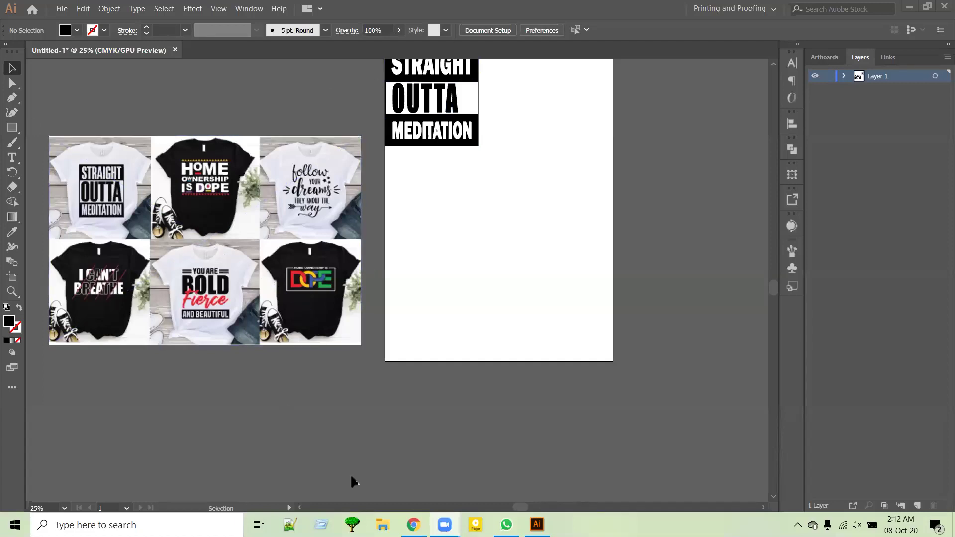
scroll(452, 402, "up", 4)
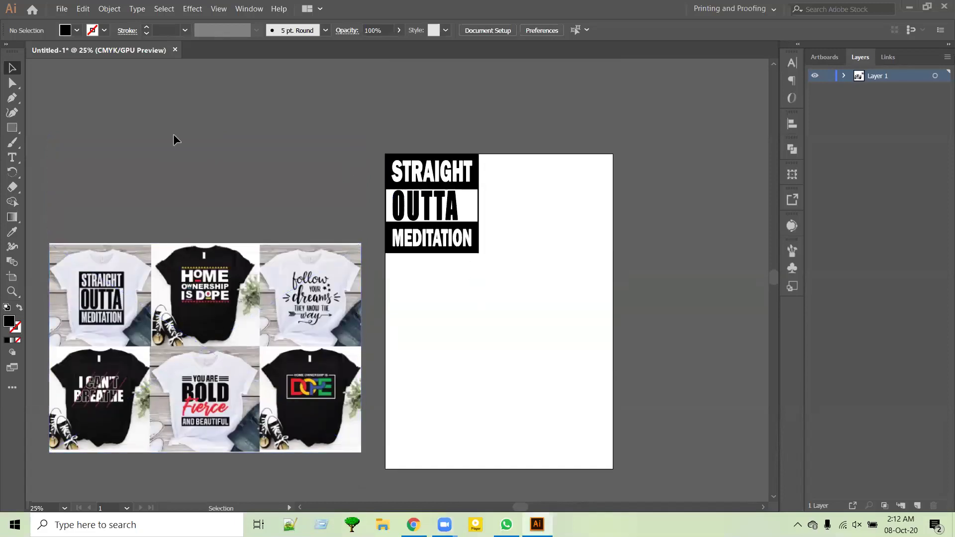
left_click_drag(447, 214, 596, 389)
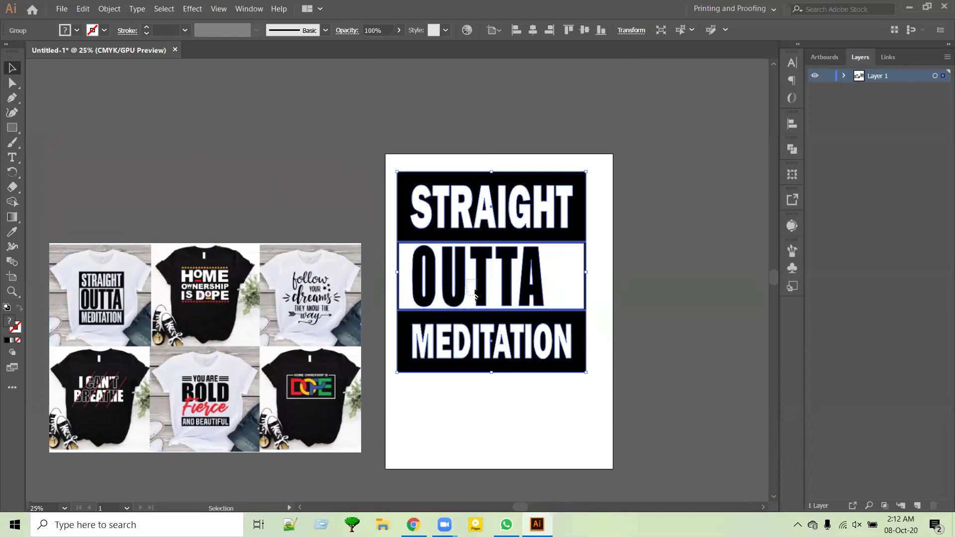
key("shift+Right")
key("shift+Right")
key("shift+Right")
key("shift+Right")
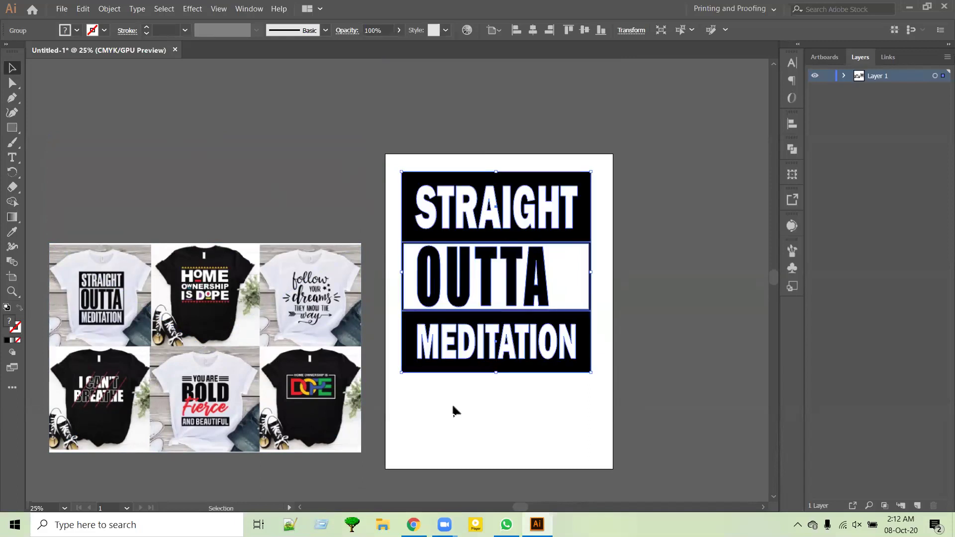
scroll(460, 411, "down", 1)
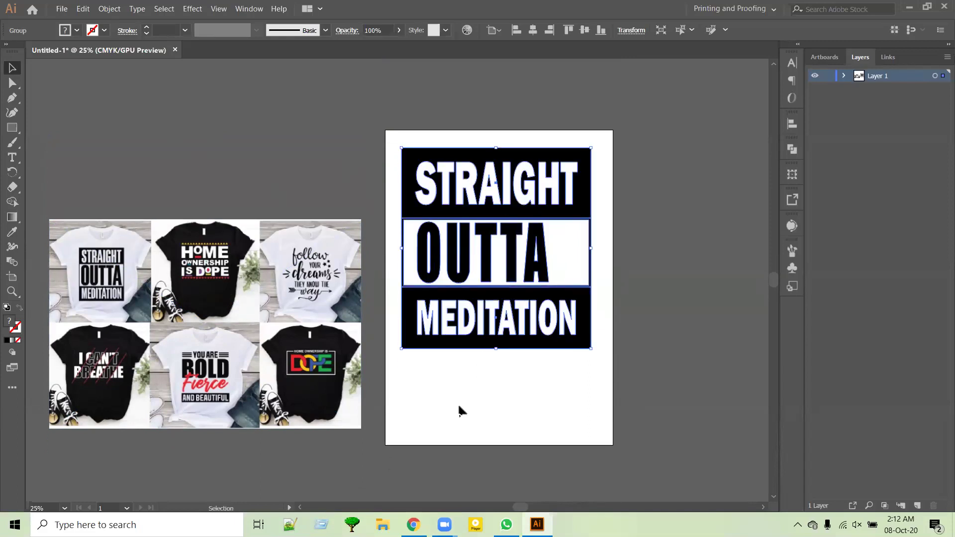
left_click(485, 376)
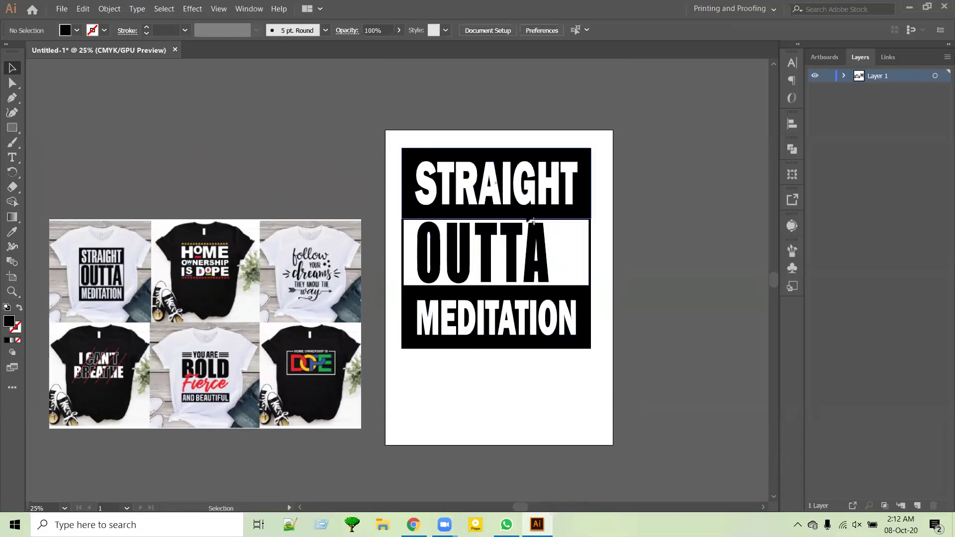
Centre the STRAIGHT OUTTA MEDITATION group vertically on the artboard.
left_click(519, 249)
scroll(547, 288, "up", 2)
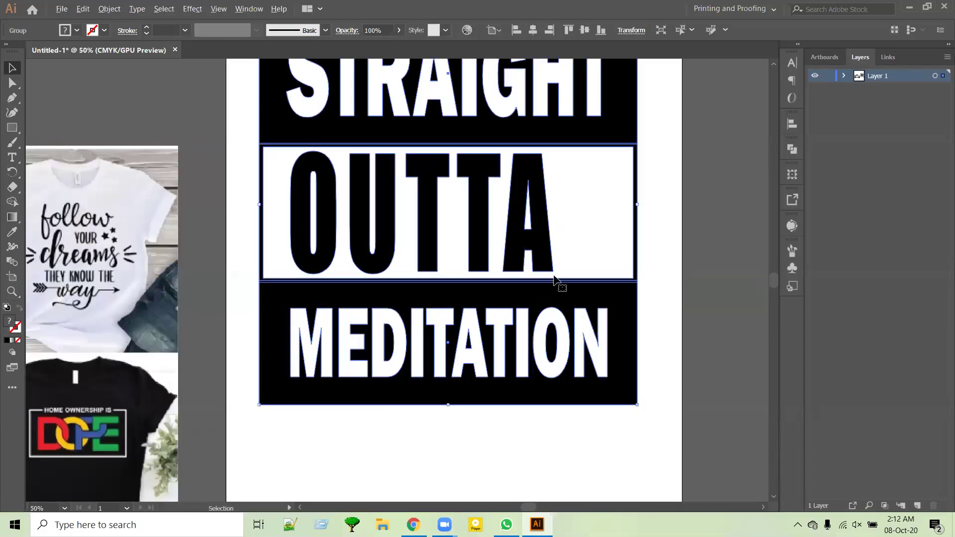
scroll(631, 234, "up", 1)
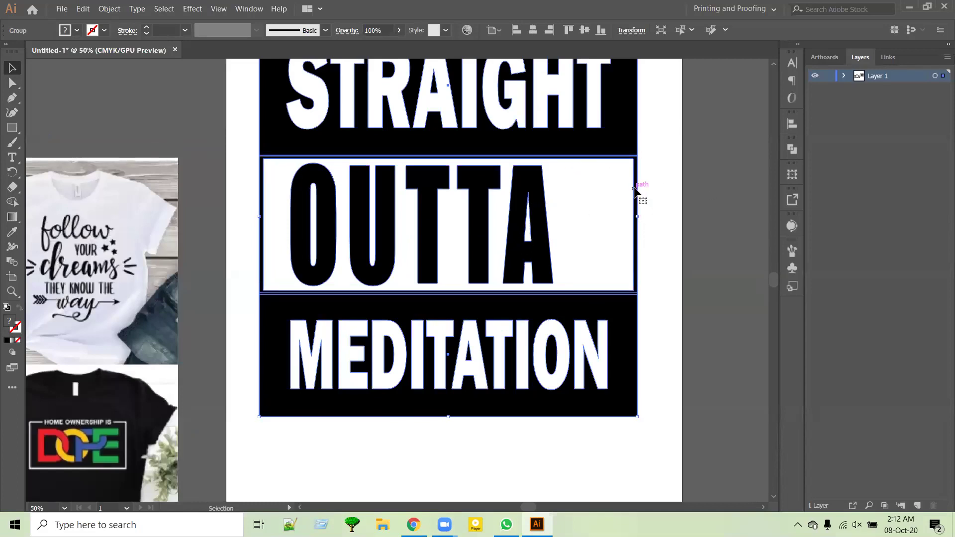
left_click(792, 123)
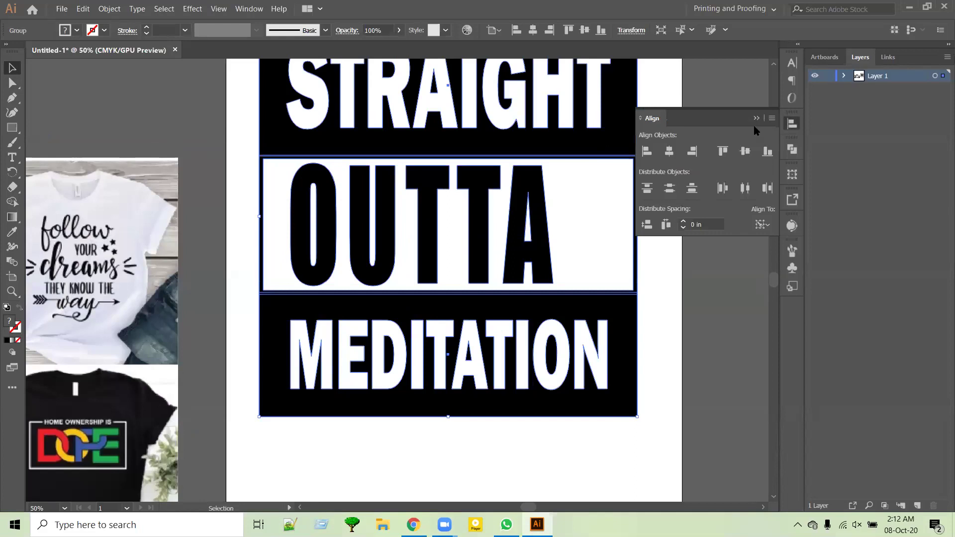
left_click(745, 151)
scroll(624, 238, "down", 1)
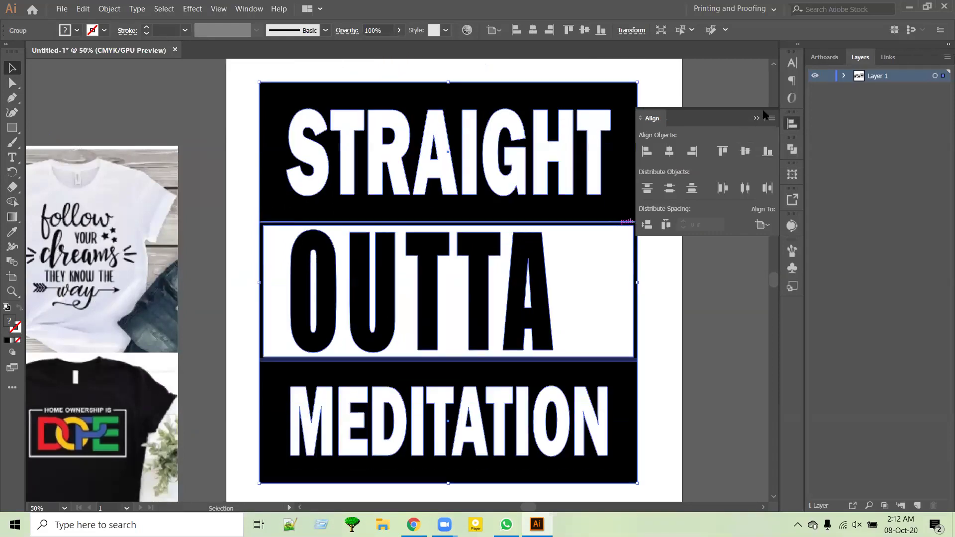
scroll(706, 149, "down", 3)
left_click(756, 118)
Ungroup the STRAIGHT OUTTA MEDITATION design so the OUTTA word and its frame can be handled separately.
right_click(493, 185)
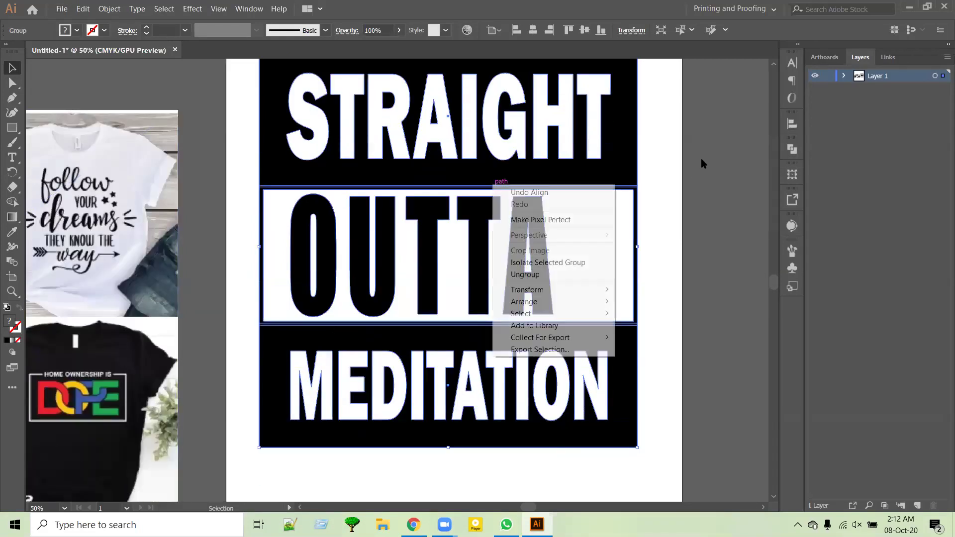
left_click(682, 153)
left_click(446, 160)
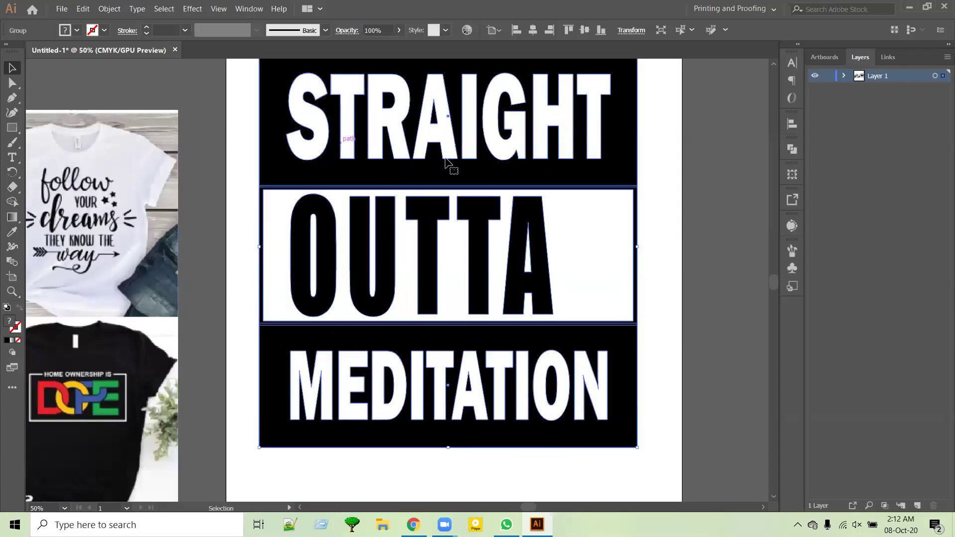
scroll(446, 160, "down", 3)
right_click(418, 142)
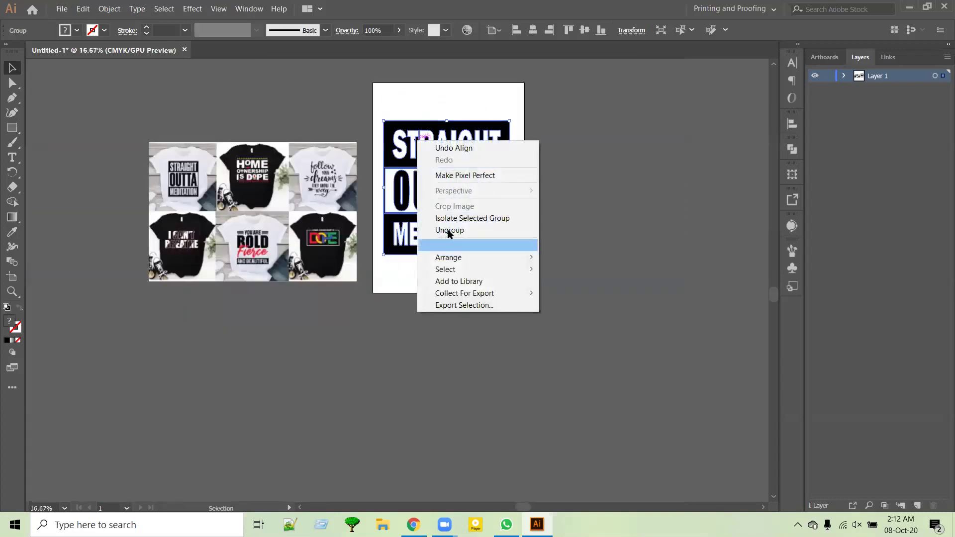
left_click(510, 232)
scroll(499, 180, "up", 1)
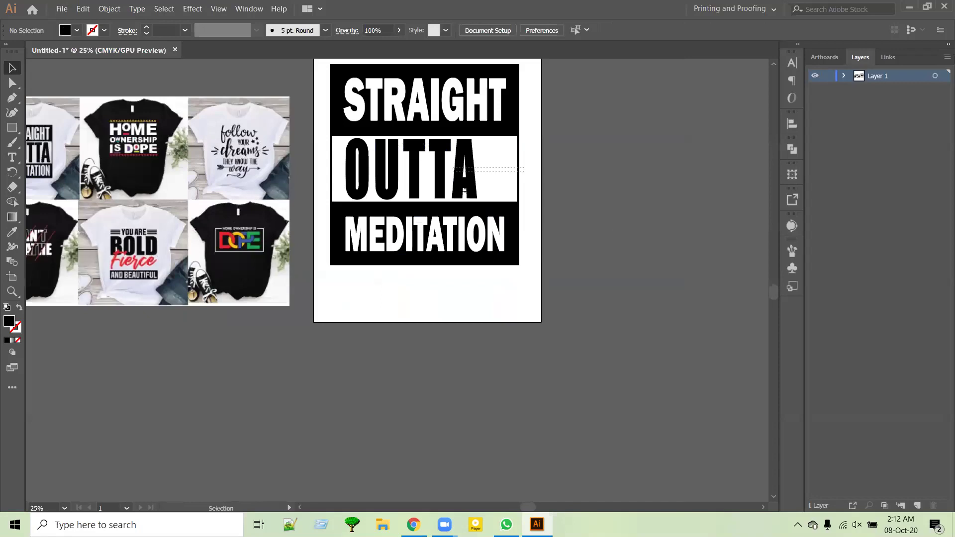
Centre the word OUTTA horizontally within its white frame, using the frame as the key object, and deselect both.
left_click(499, 159)
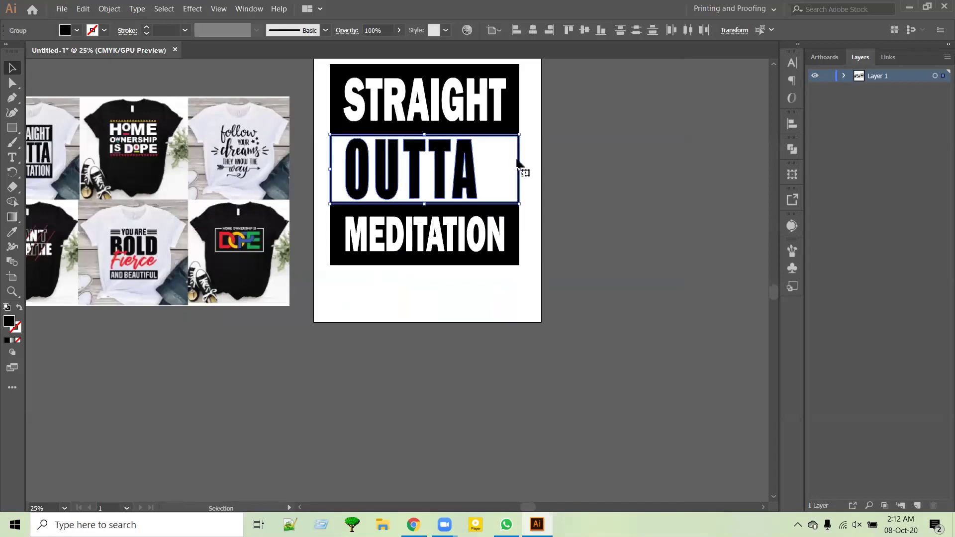
left_click(792, 123)
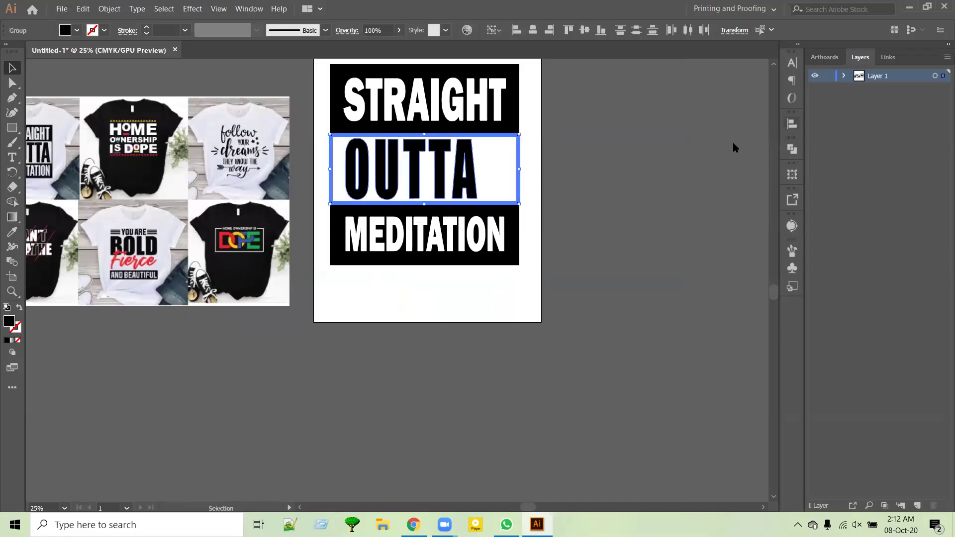
left_click(673, 155)
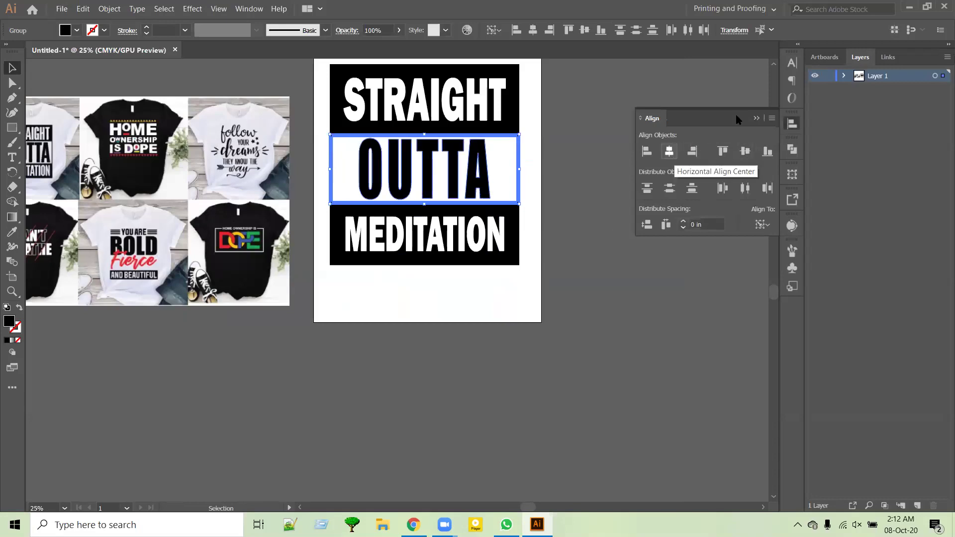
left_click(525, 213)
left_click(411, 271)
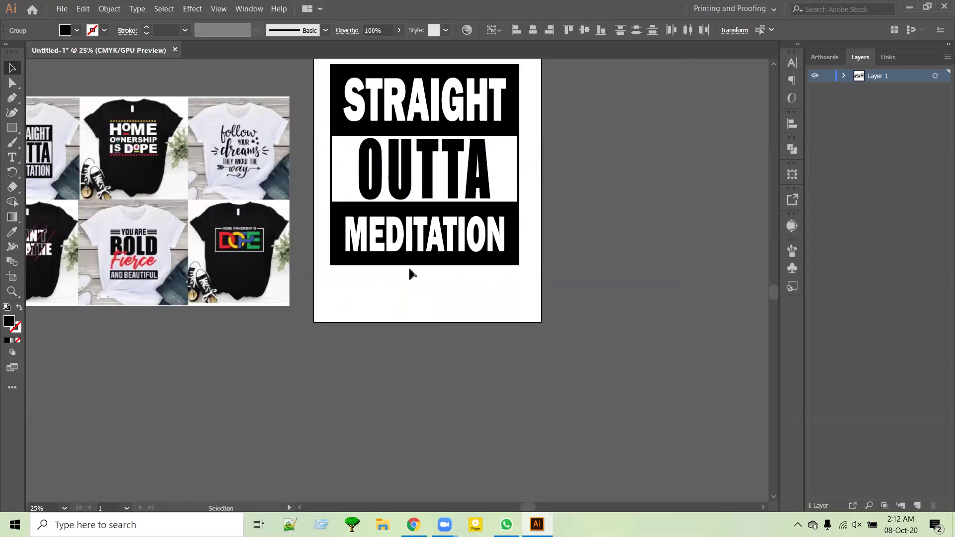
Compare the bars and OUTTA frame of the design with the STRAIGHT OUTTA MEDITATION print on the reference shirt.
key("ctrl+minus")
scroll(310, 252, "up", 2)
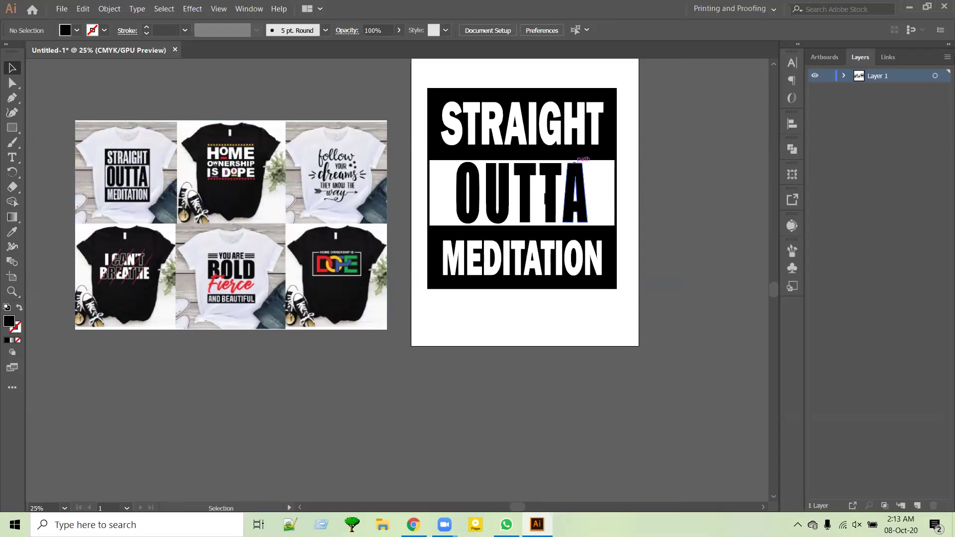
left_click(618, 154)
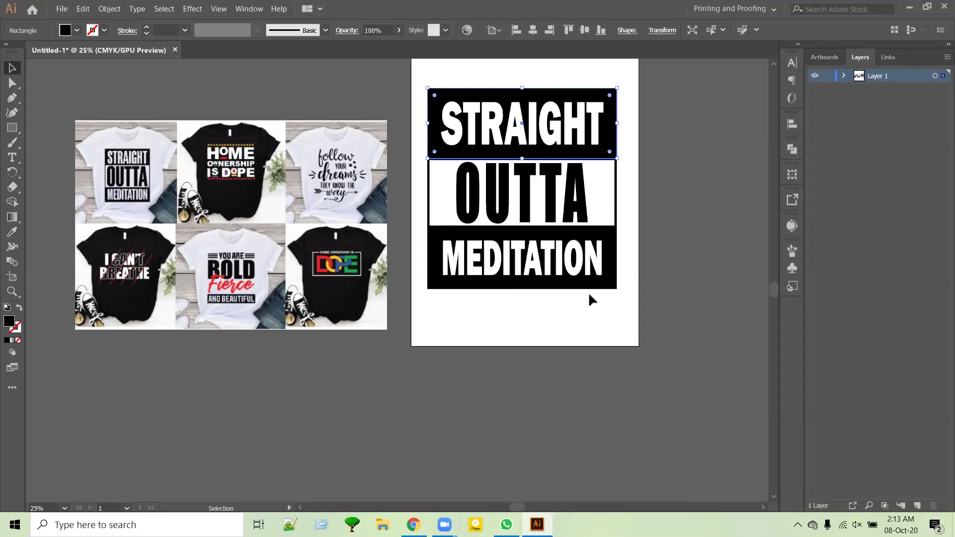
left_click(618, 197)
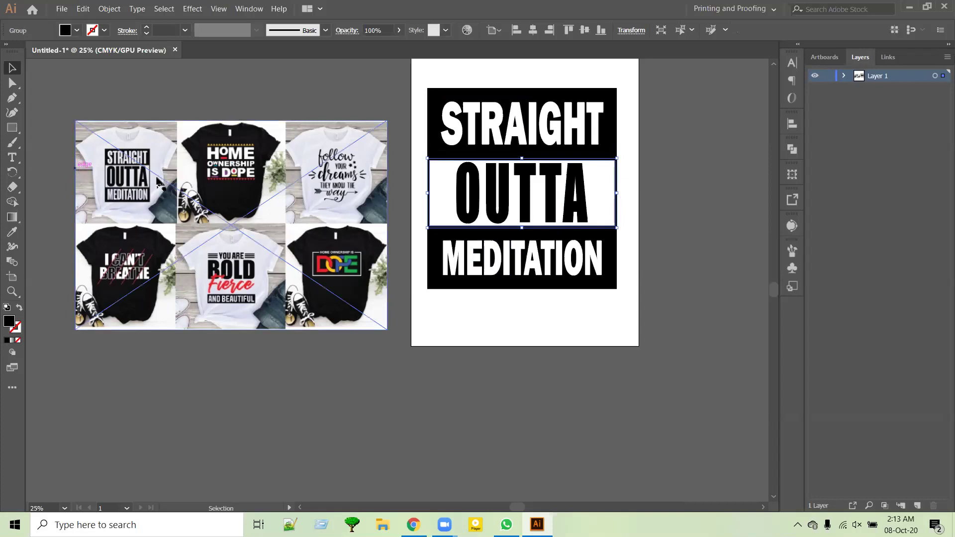
key("ctrl+z")
key("ctrl+equal")
key("ctrl+equal")
key("ctrl+equal")
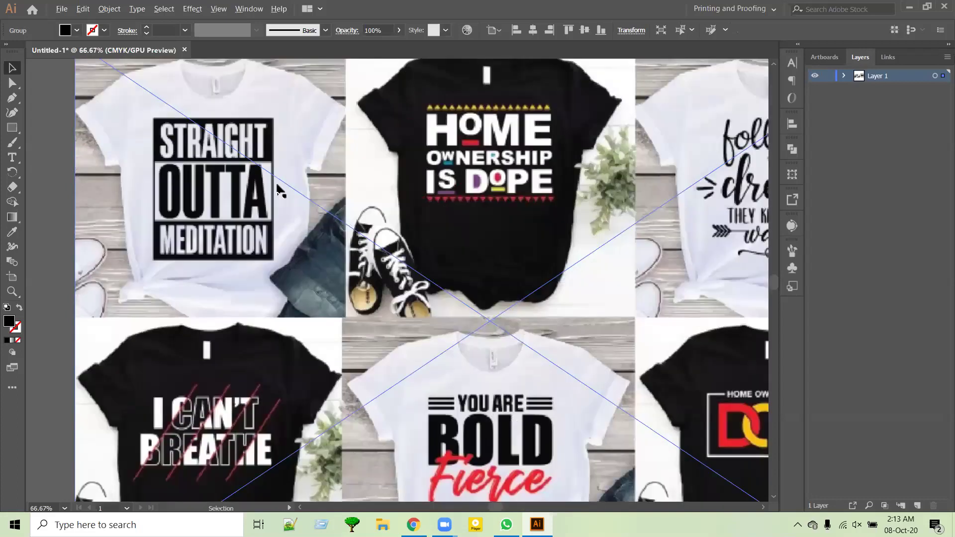
key("ctrl+minus")
key("ctrl+minus")
key("ctrl+minus")
left_click(608, 219)
scroll(544, 311, "right", 5)
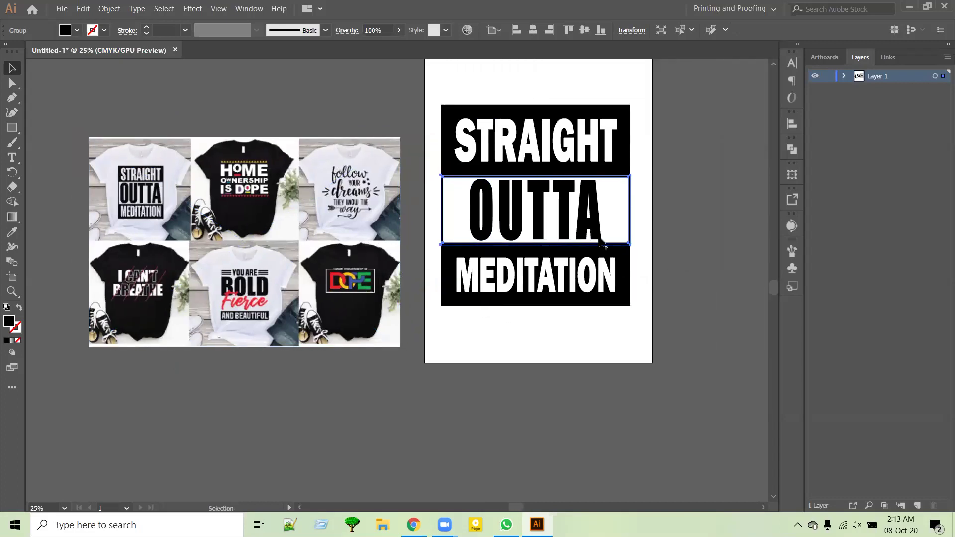
scroll(601, 241, "up", 1)
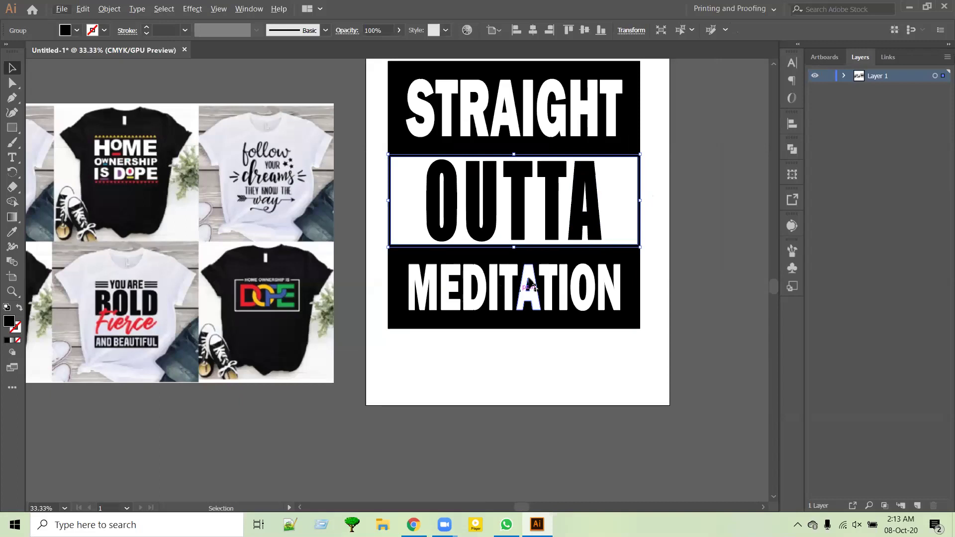
scroll(502, 312, "up", 1)
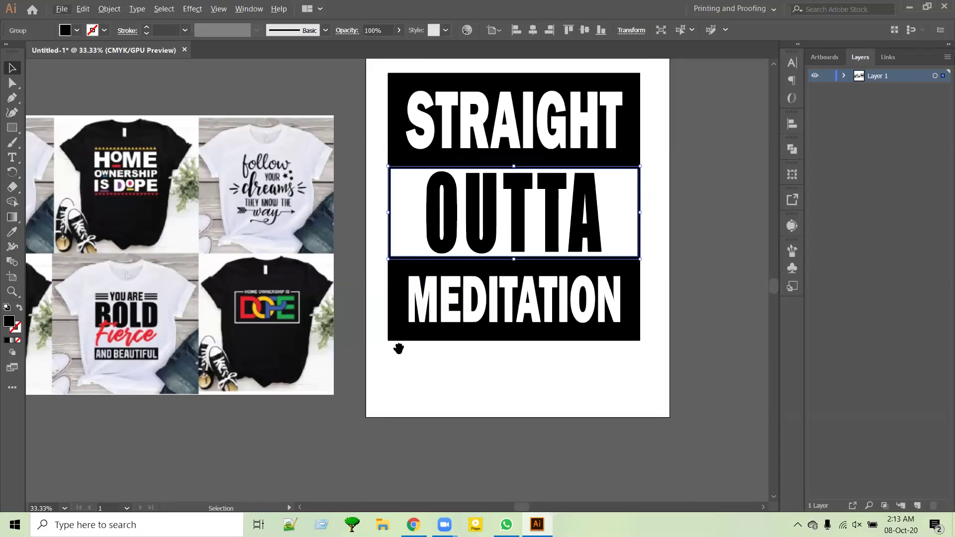
left_click_drag(399, 349, 491, 319)
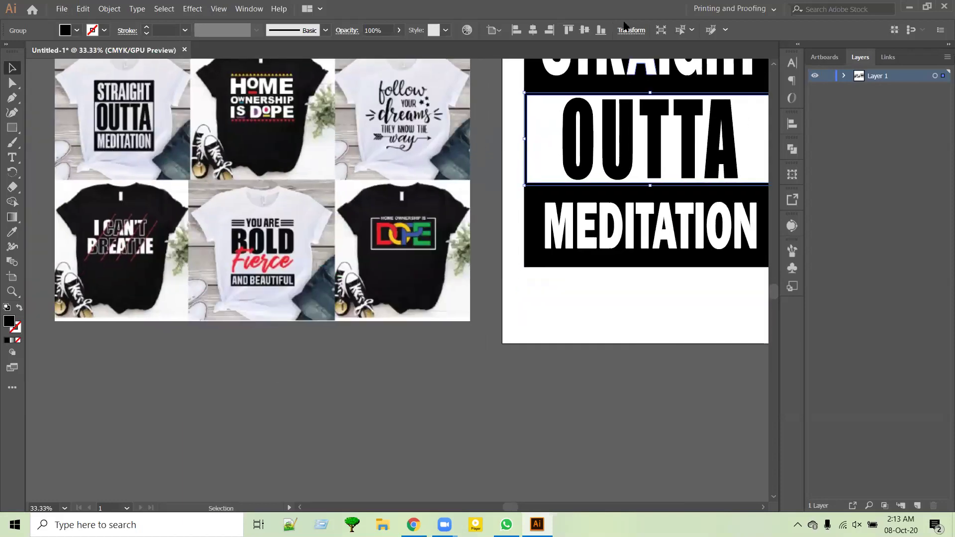
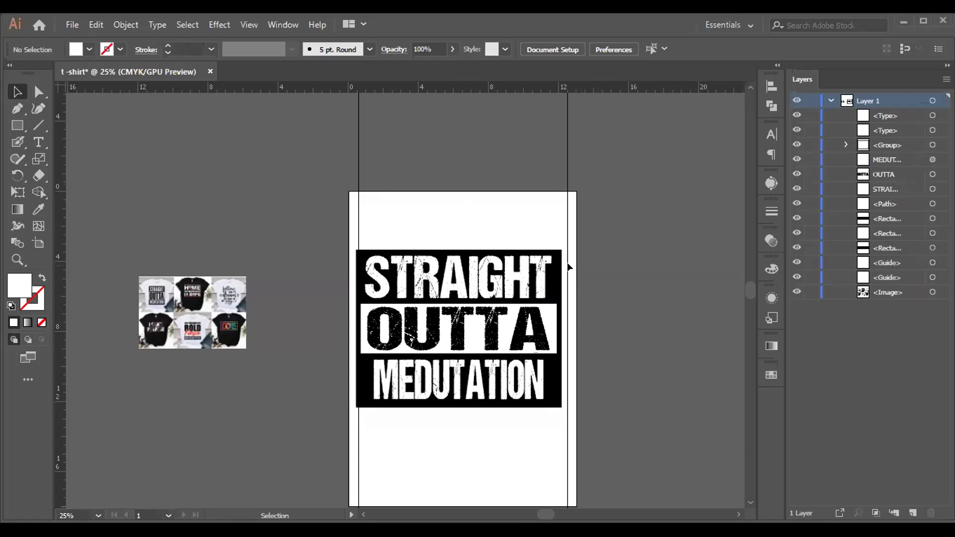
Shift the distressed STRAIGHT OUTTA MEDUTATION design slightly right to centre it between the vertical guides, and select the MEDUTATION line.
left_click_drag(398, 205, 545, 320)
left_click(607, 282)
left_click(610, 311)
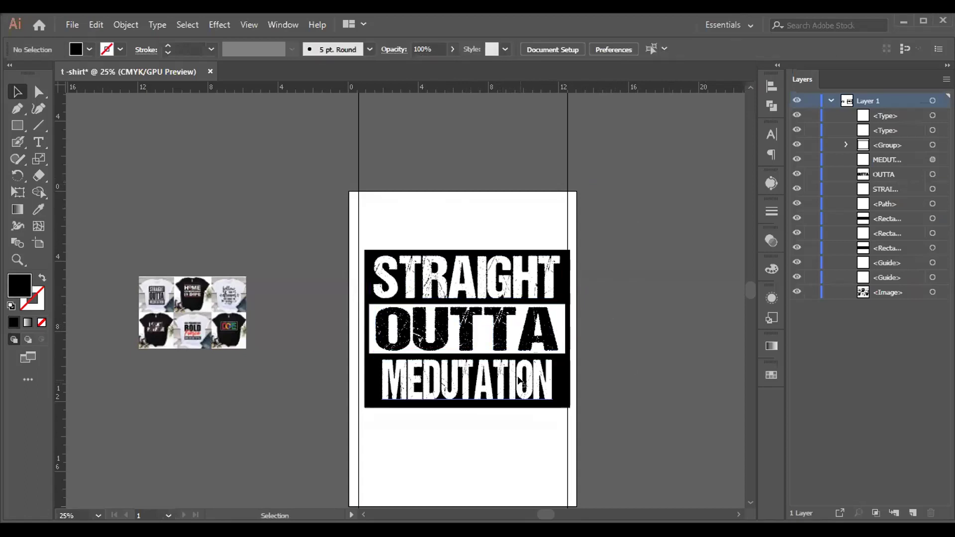
left_click_drag(419, 215, 477, 404)
left_click_drag(451, 321, 572, 319)
left_click(572, 318)
left_click(499, 378)
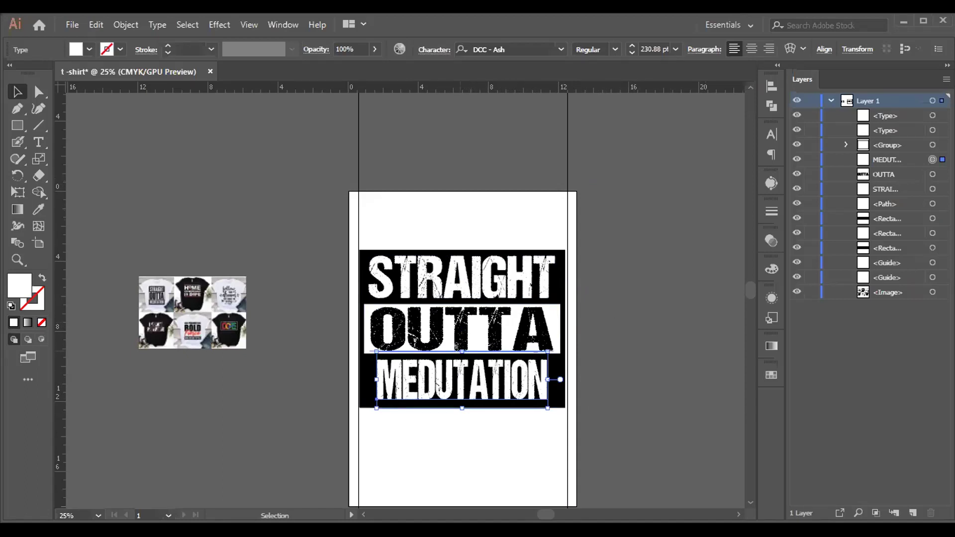
Try a slight vertical resize of the MEDUTATION line from its upper edge and undo the recent changes.
left_click_drag(457, 346, 456, 344)
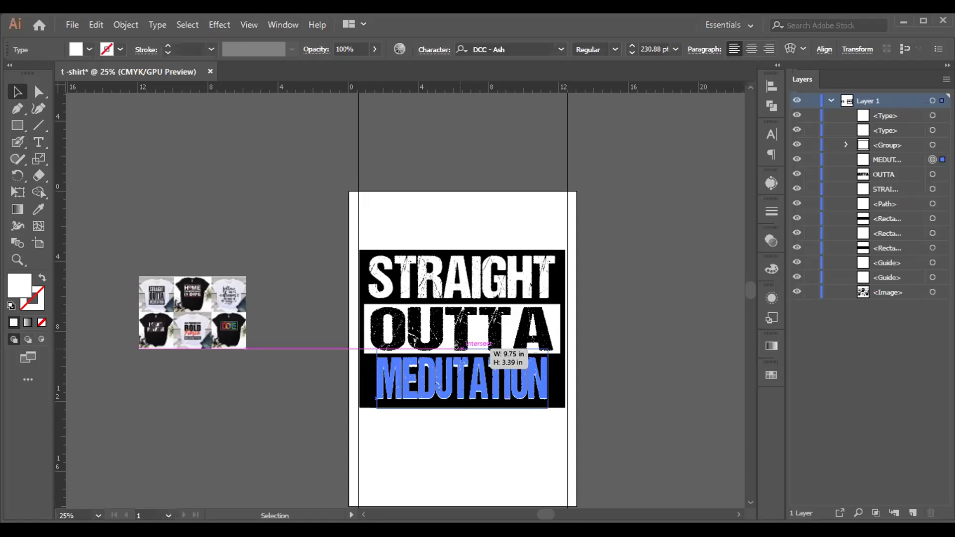
left_click_drag(457, 345, 457, 343)
key("ctrl+z")
key("ctrl+z")
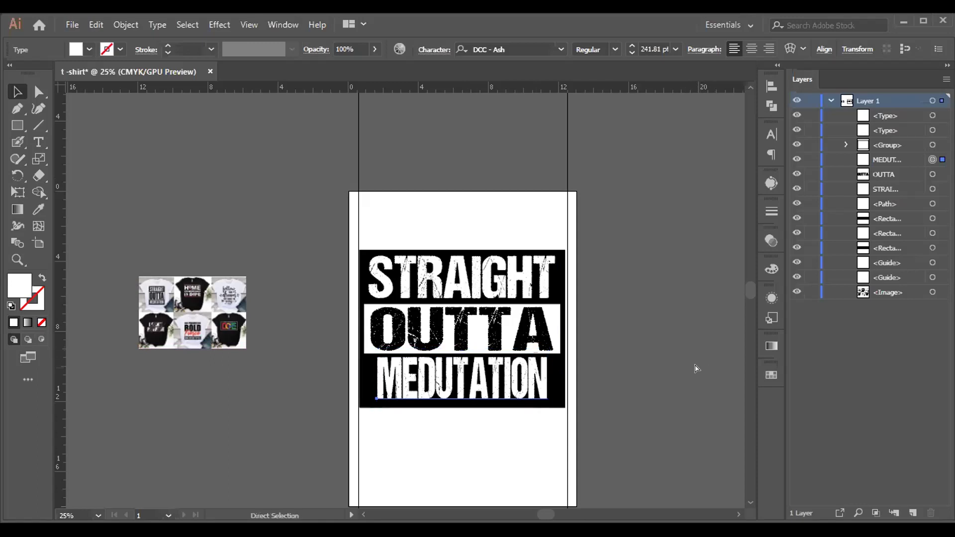
key("ctrl+z")
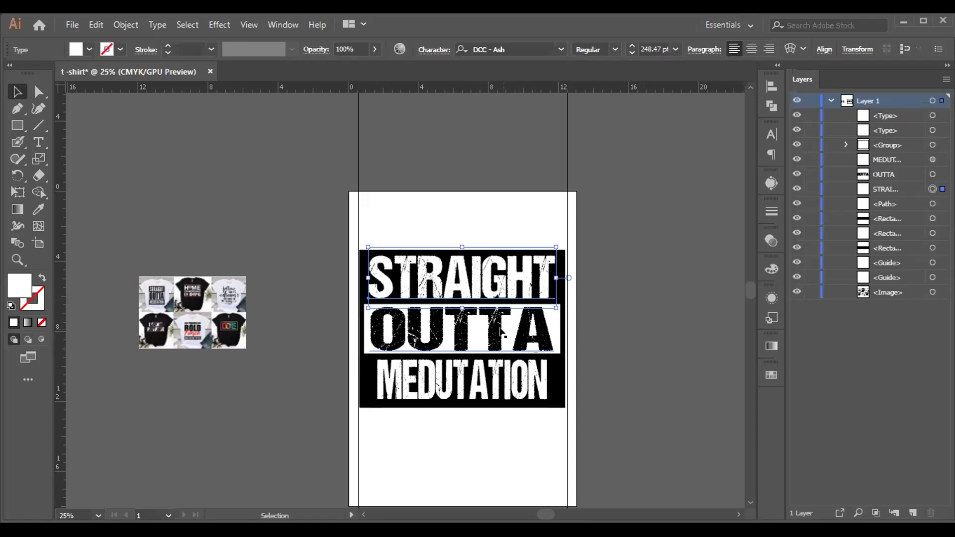
key("ctrl+z")
left_click(457, 340)
left_click(484, 285, "shift")
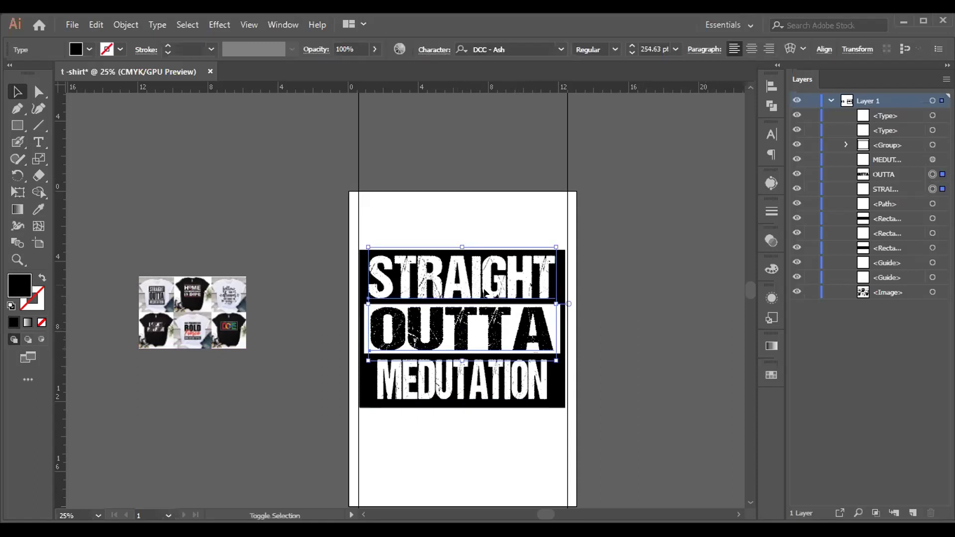
left_click(481, 379, "shift")
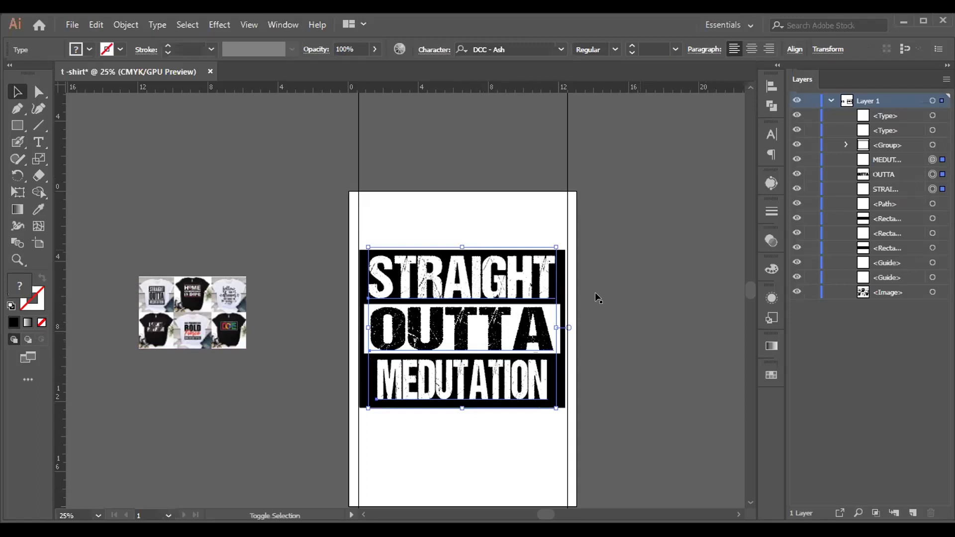
left_click(771, 86)
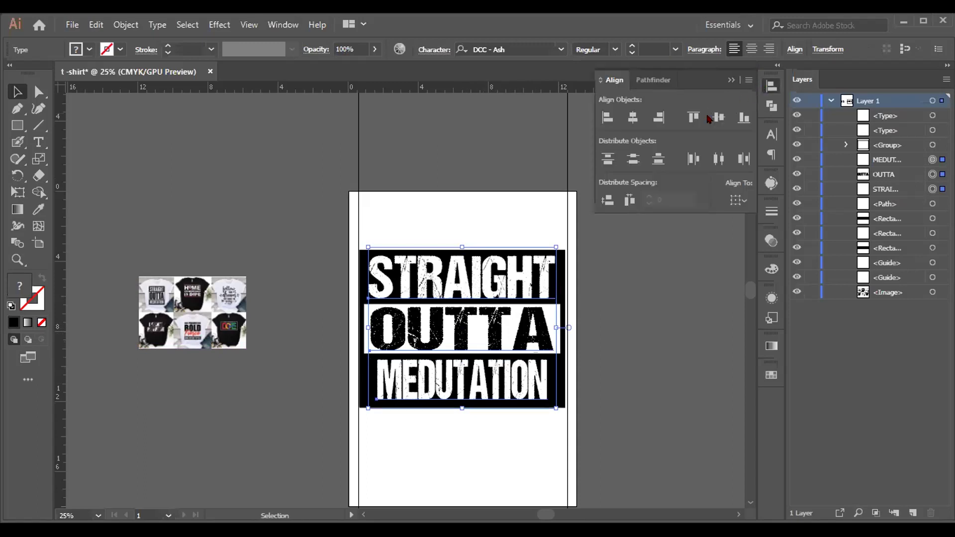
left_click(731, 80)
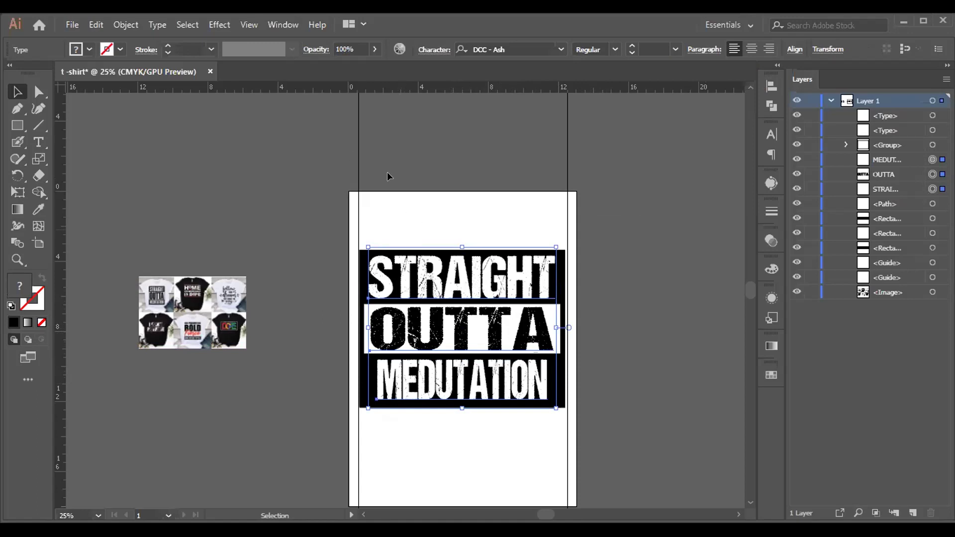
left_click(772, 133)
left_click(773, 133)
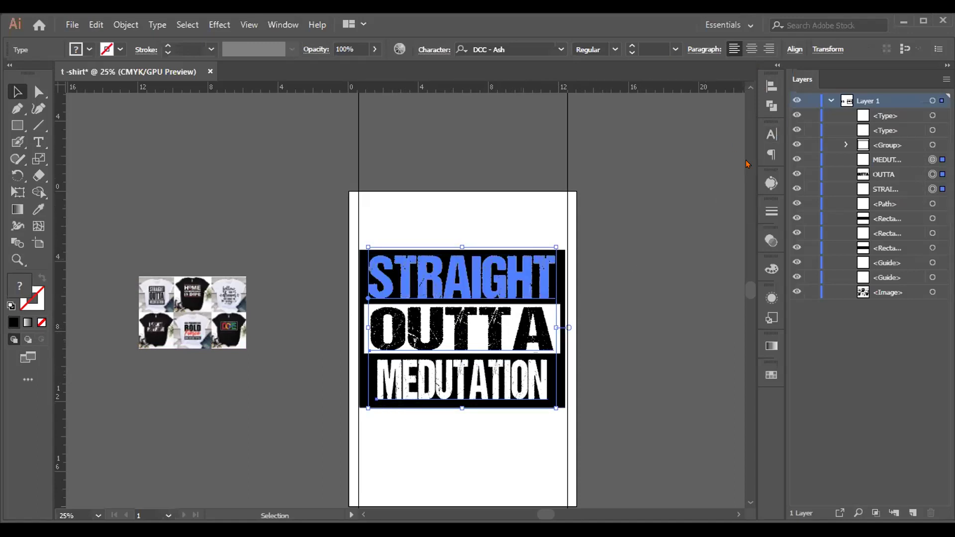
left_click(664, 198)
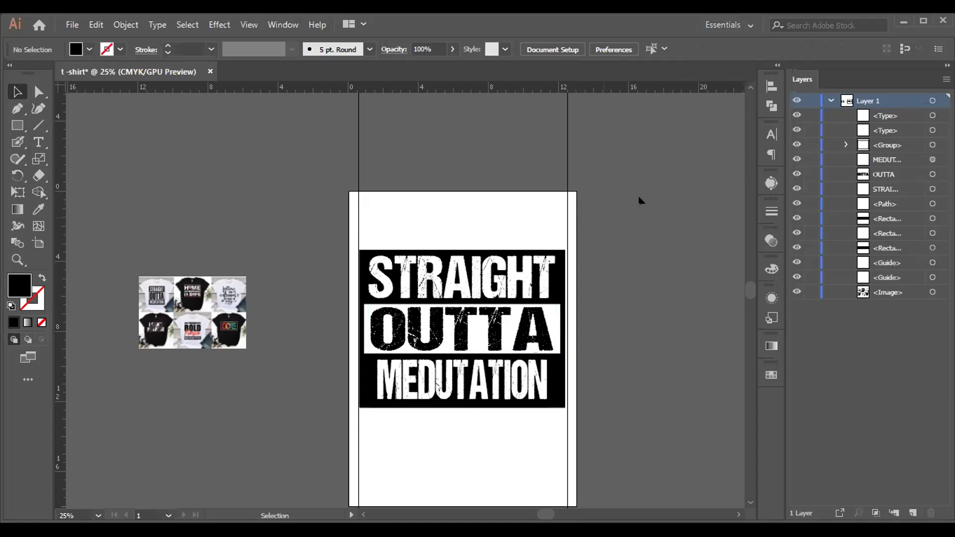
left_click(405, 342)
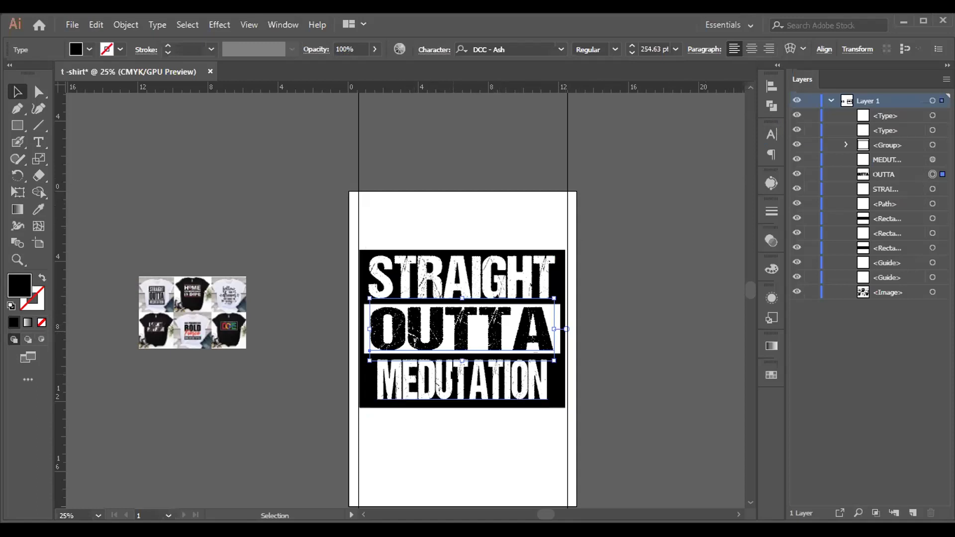
left_click(439, 381)
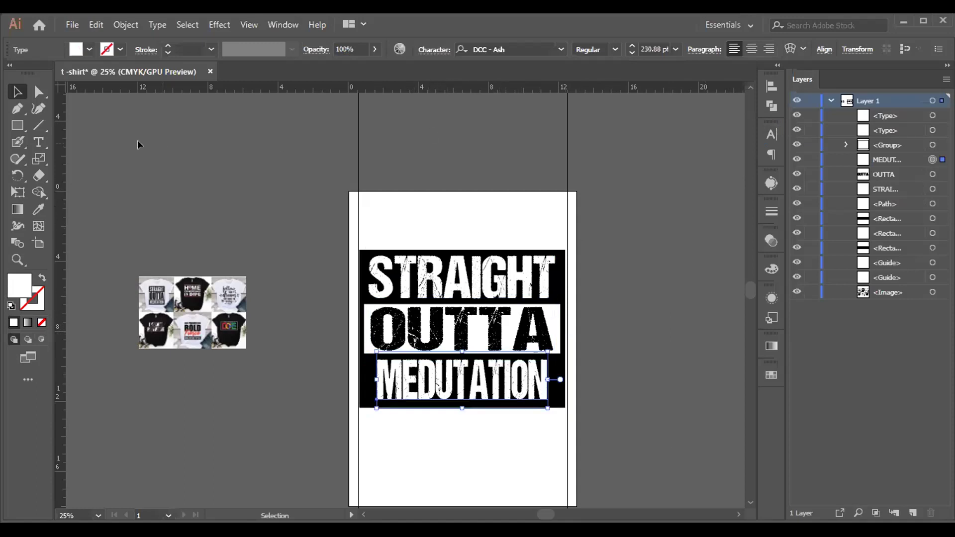
Add a trial letter S in Montserrat below the MEDUTATION line and move it down onto the blank white area.
left_click(38, 142)
scroll(478, 393, "down", 1)
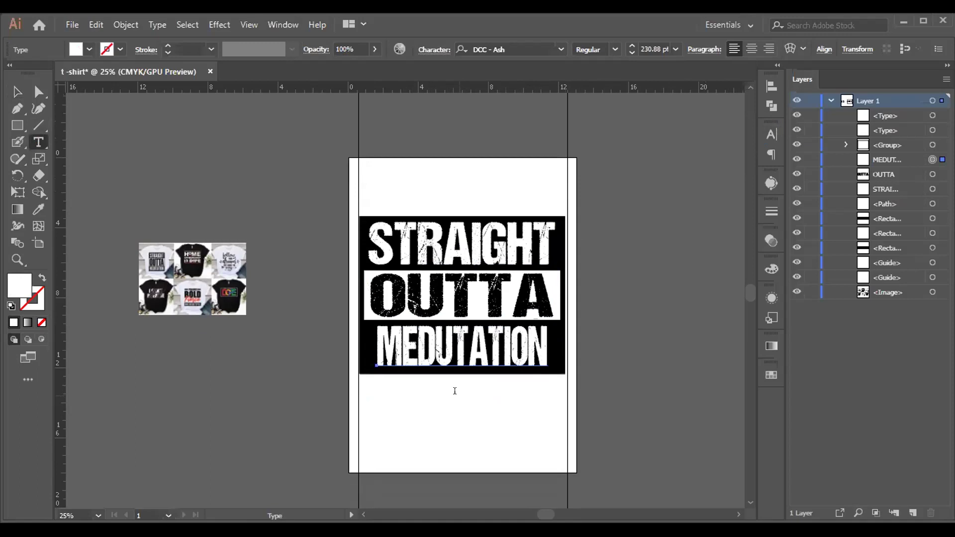
left_click(456, 390)
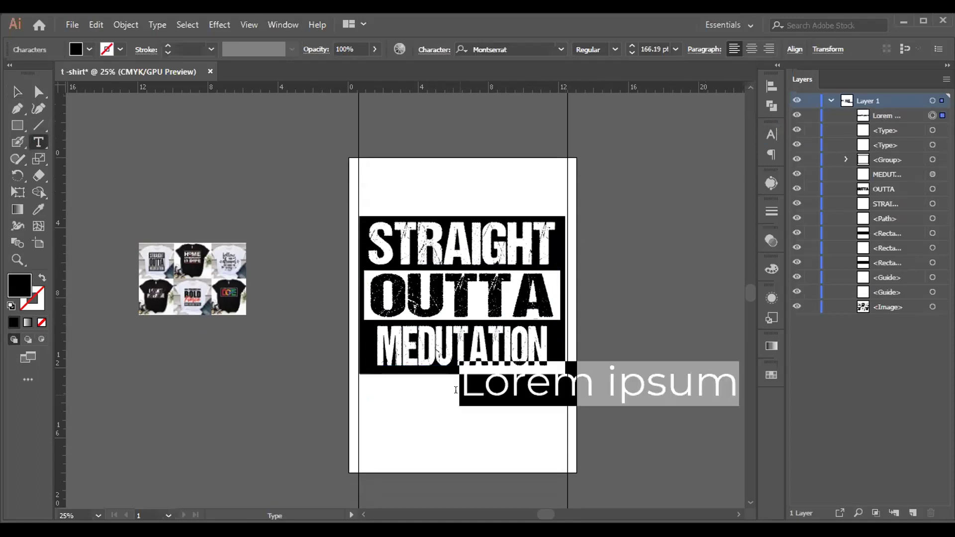
type("S")
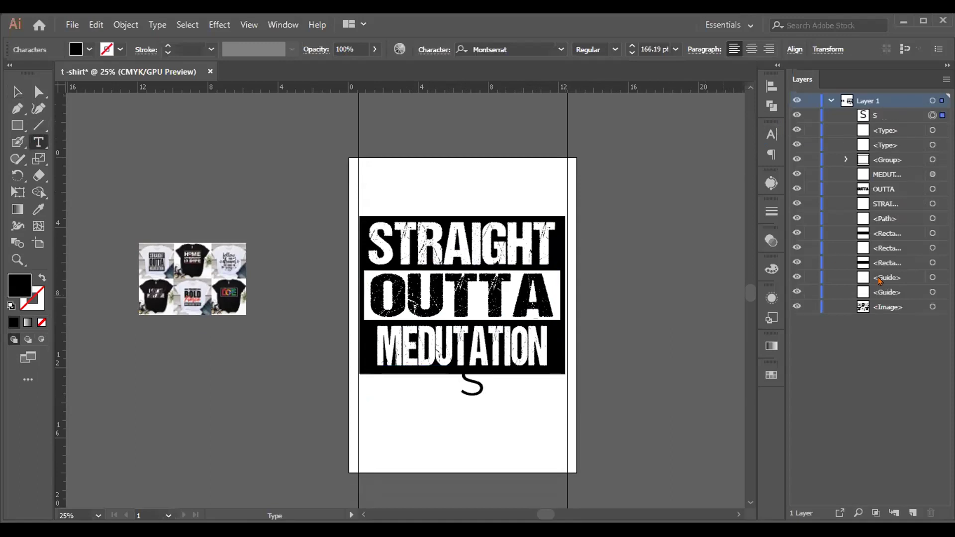
left_click(770, 135)
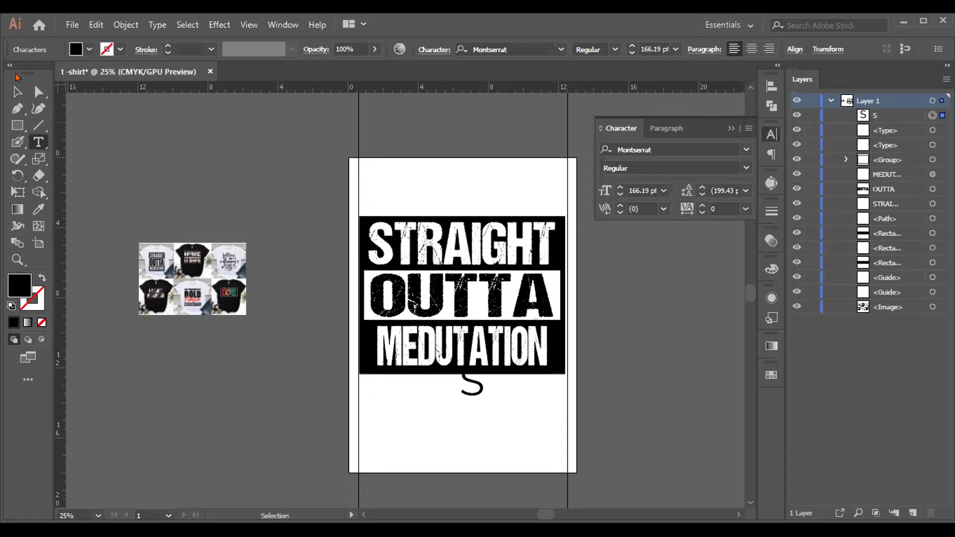
left_click(15, 90)
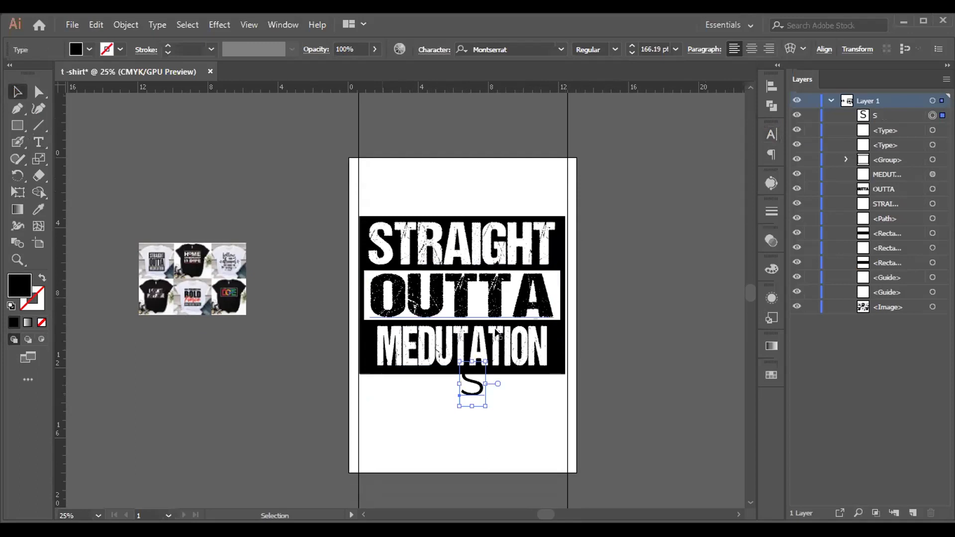
left_click_drag(480, 392, 480, 413)
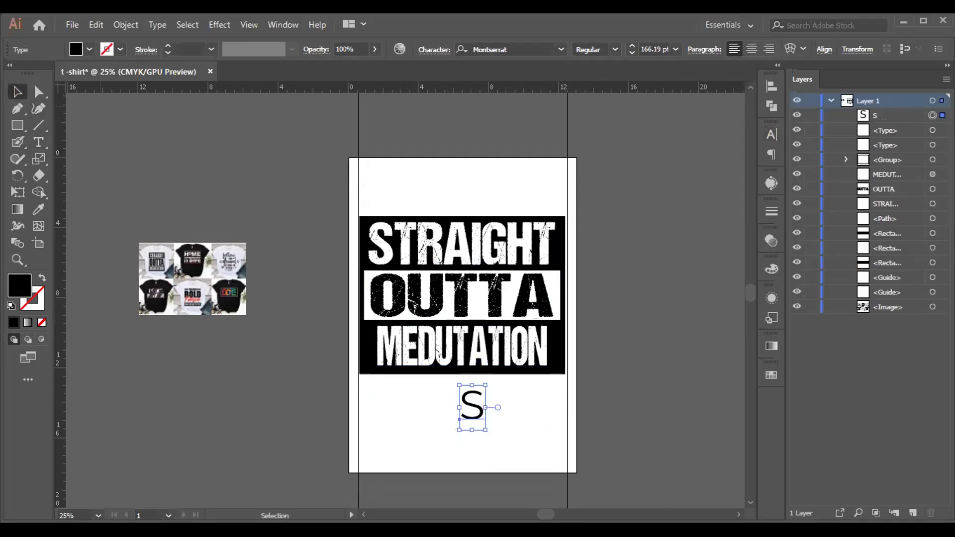
Replace the trial letter S with O, and delete that letter from the text object.
left_click(38, 143)
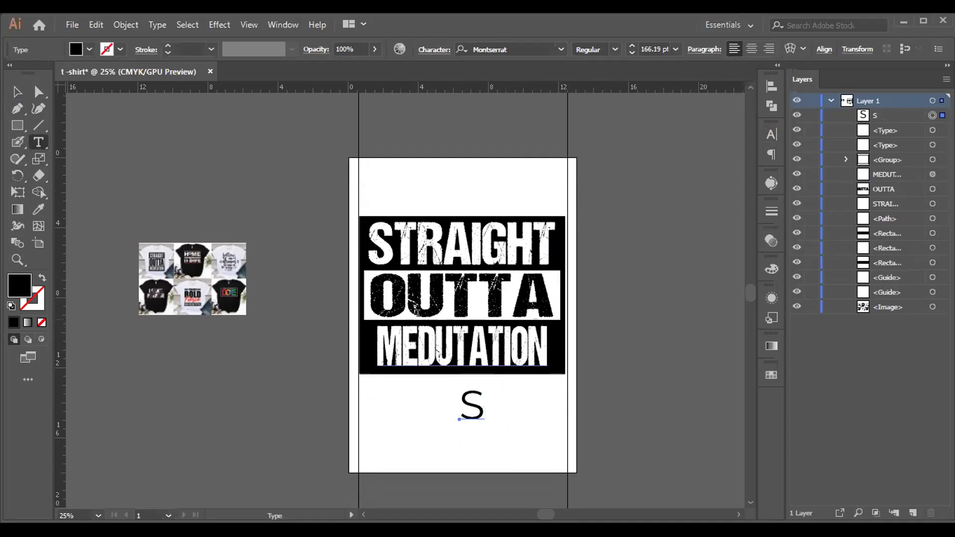
left_click_drag(478, 394, 445, 400)
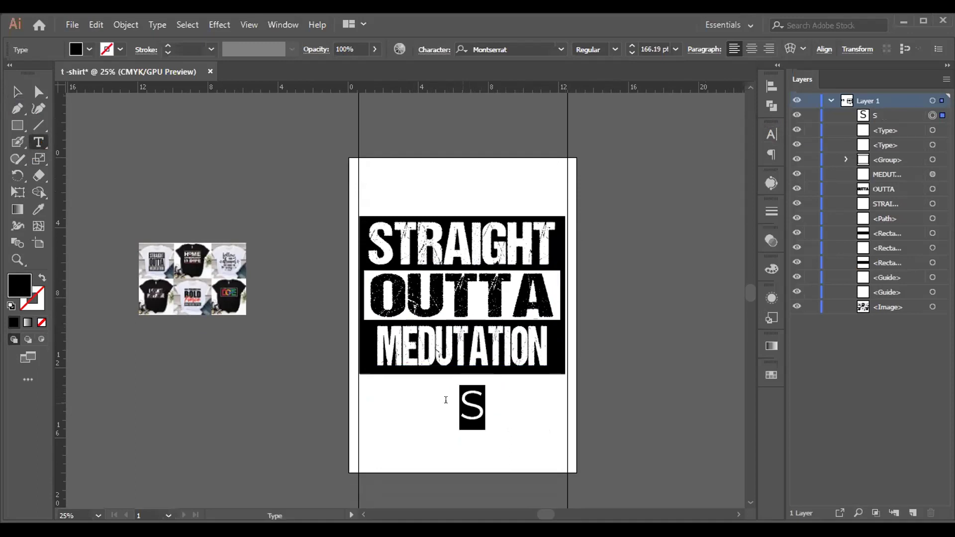
type("O")
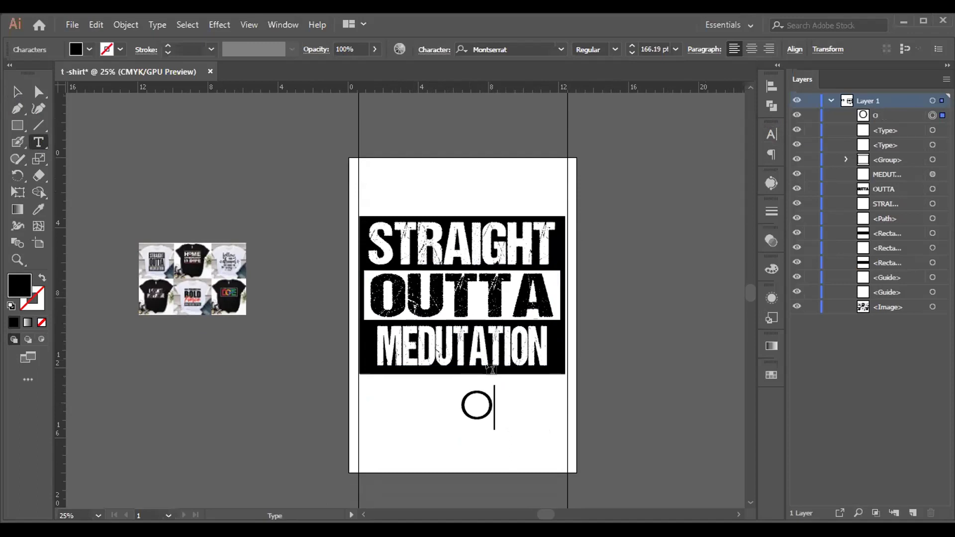
left_click_drag(490, 395, 462, 395)
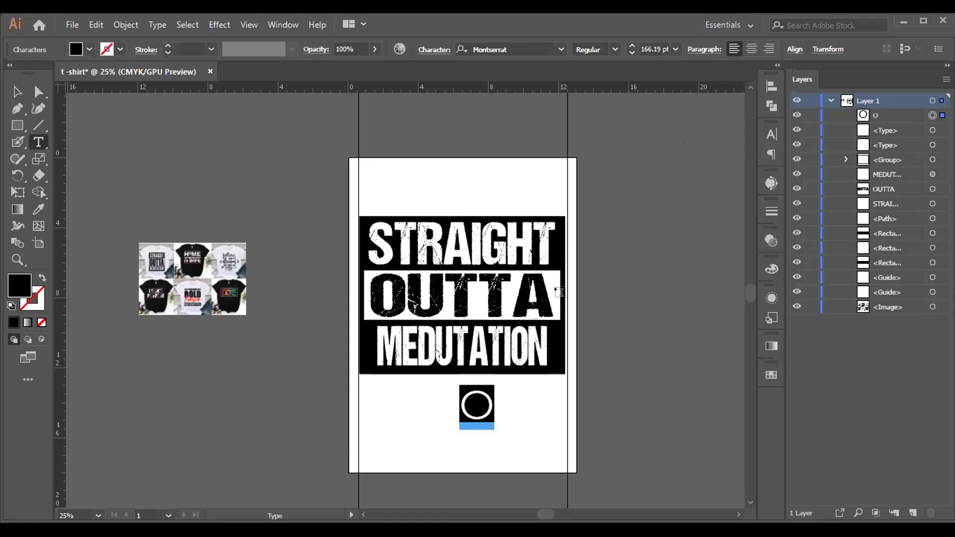
key("BackSpace")
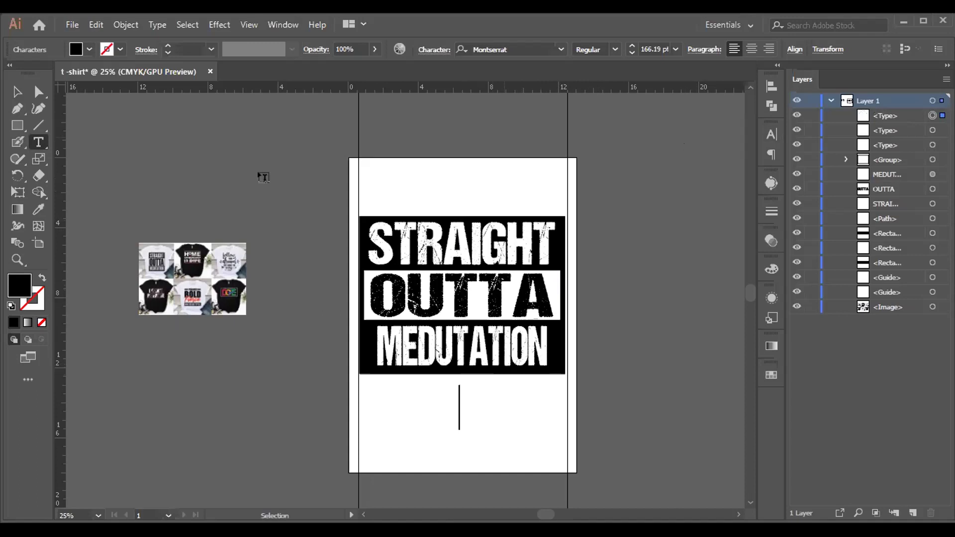
left_click(17, 92)
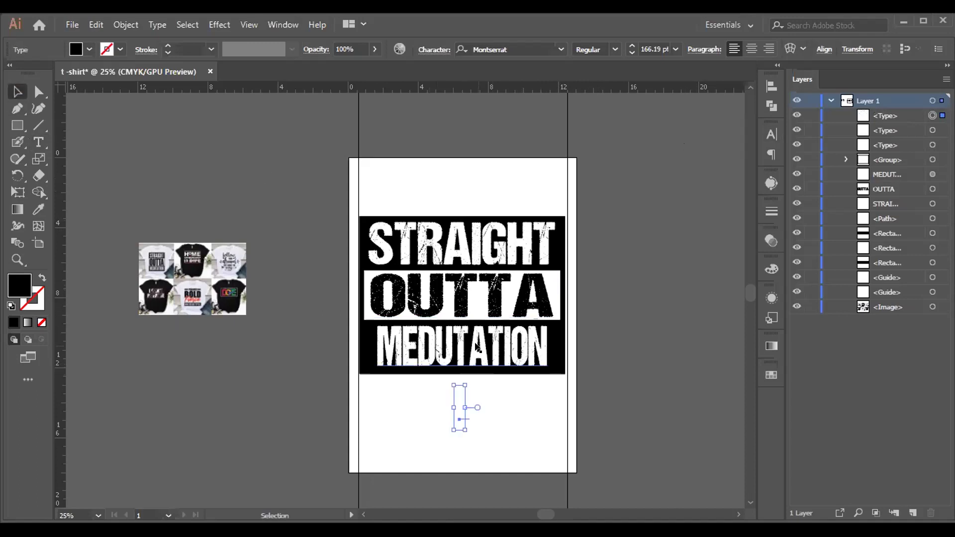
Centre the STRAIGHT, OUTTA and MEDUTATION lines horizontally relative to one another.
left_click(474, 266)
left_click(478, 291, "shift")
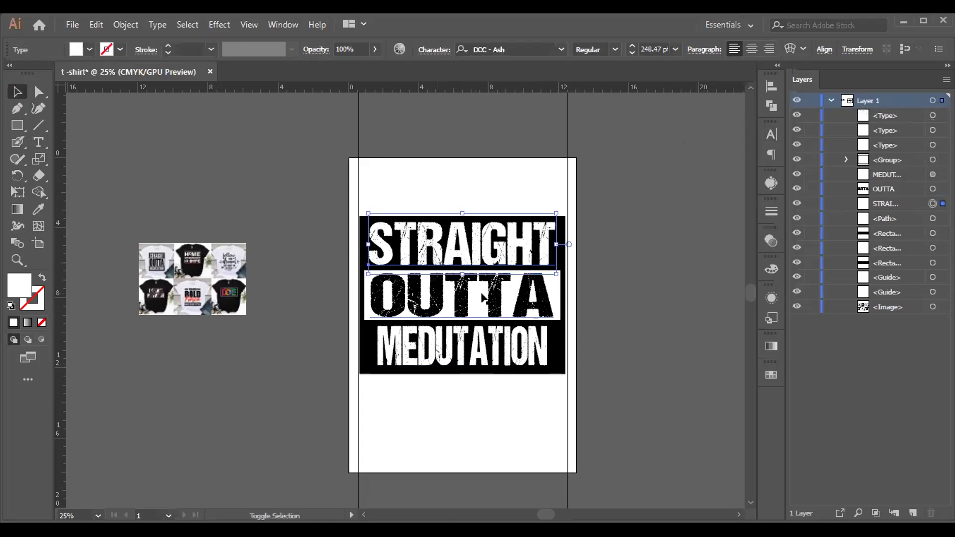
left_click(487, 344, "shift")
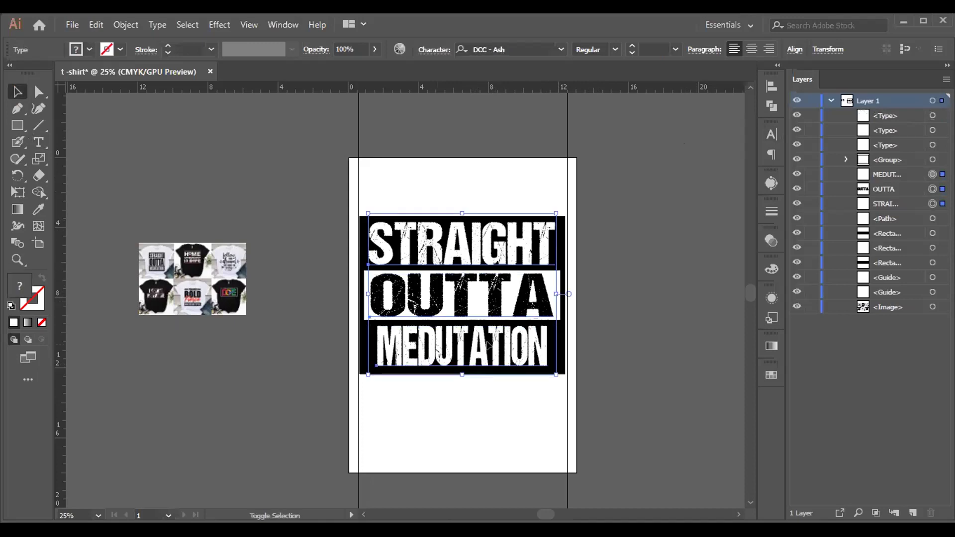
left_click(770, 92)
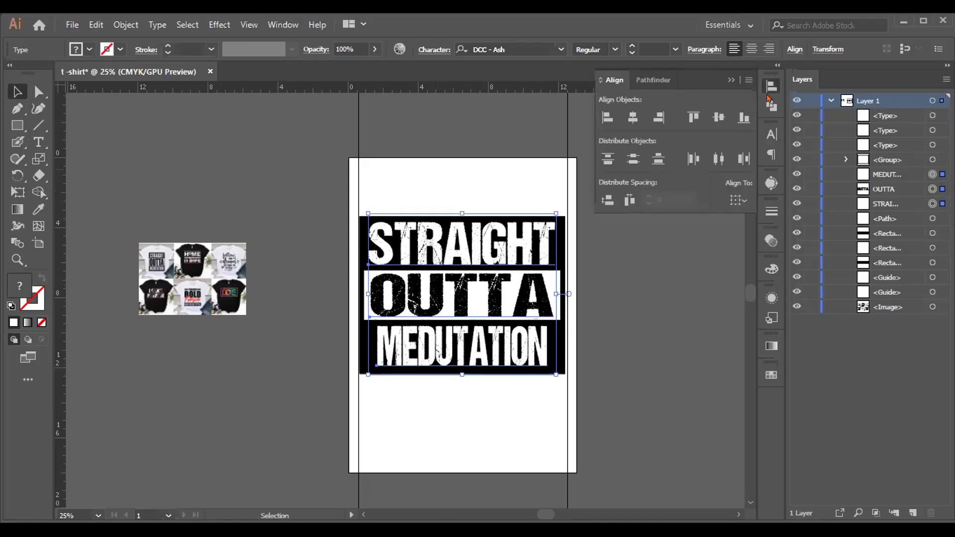
left_click(633, 118)
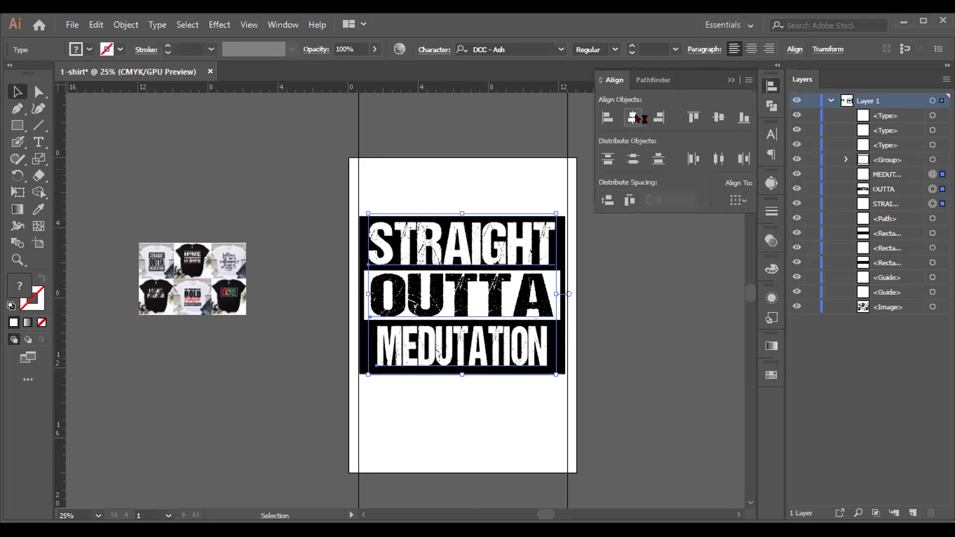
Try to centre the three text lines vertically, undo that alignment and deselect them.
left_click(719, 118)
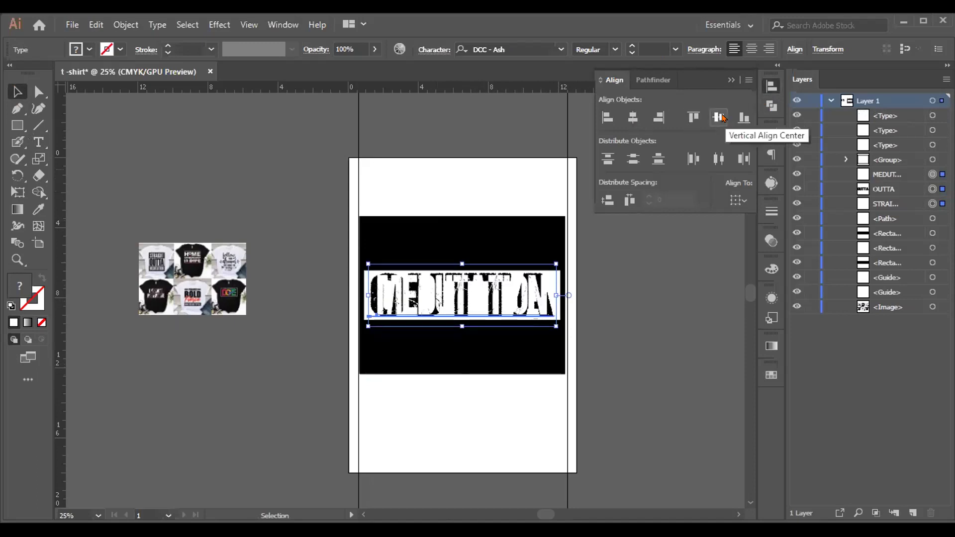
key("ctrl+z")
left_click(687, 257)
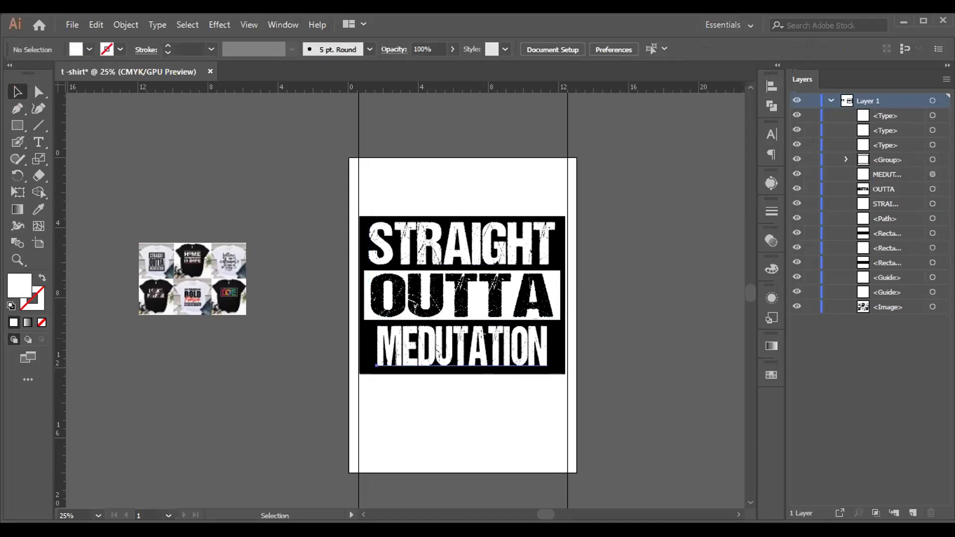
Enlarge the MEDUTATION line proportionally from its centre to about 246 pt.
left_click(517, 363)
left_click_drag(545, 369, 550, 376)
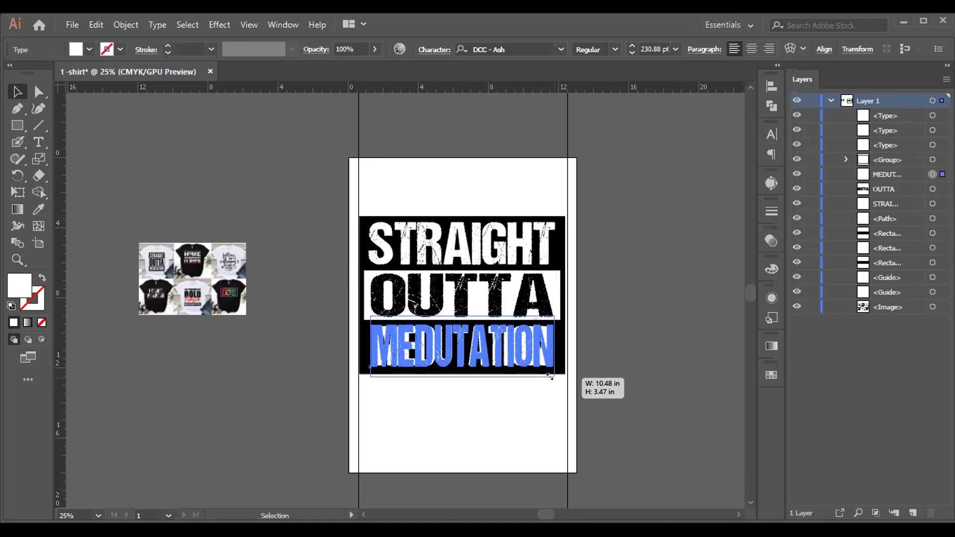
left_click_drag(550, 377, 550, 376)
Show the full character options for the MEDUTATION line and increase its tracking to 9.
key("ctrl+t")
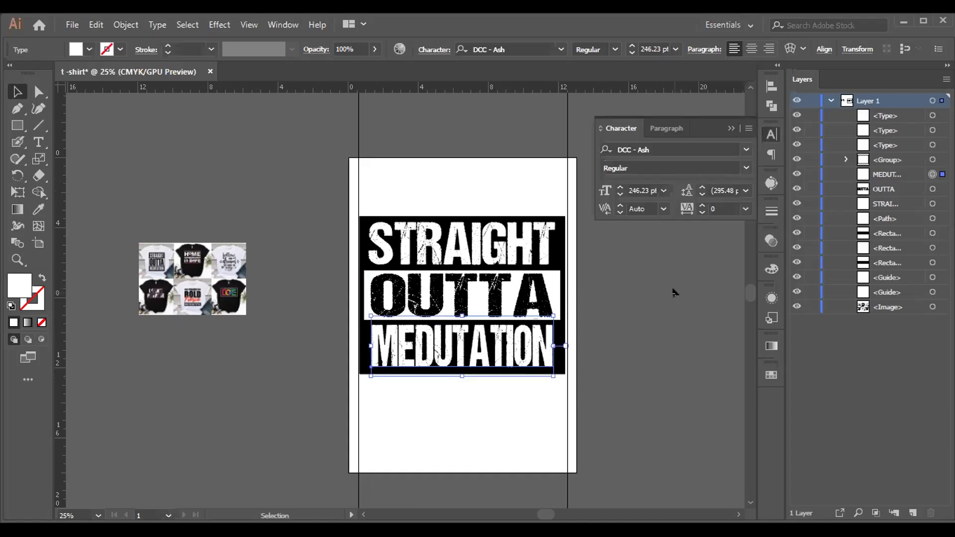
key("ctrl+t")
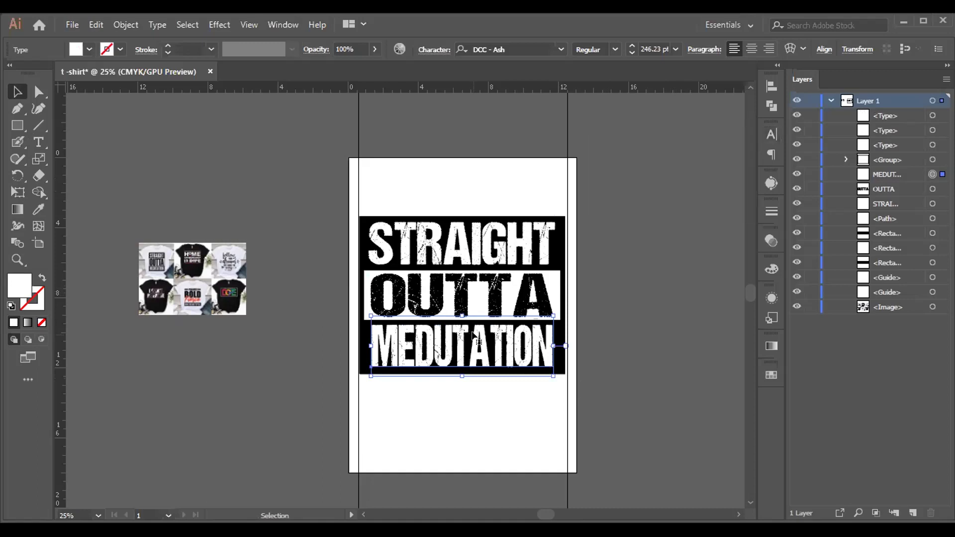
left_click(771, 135)
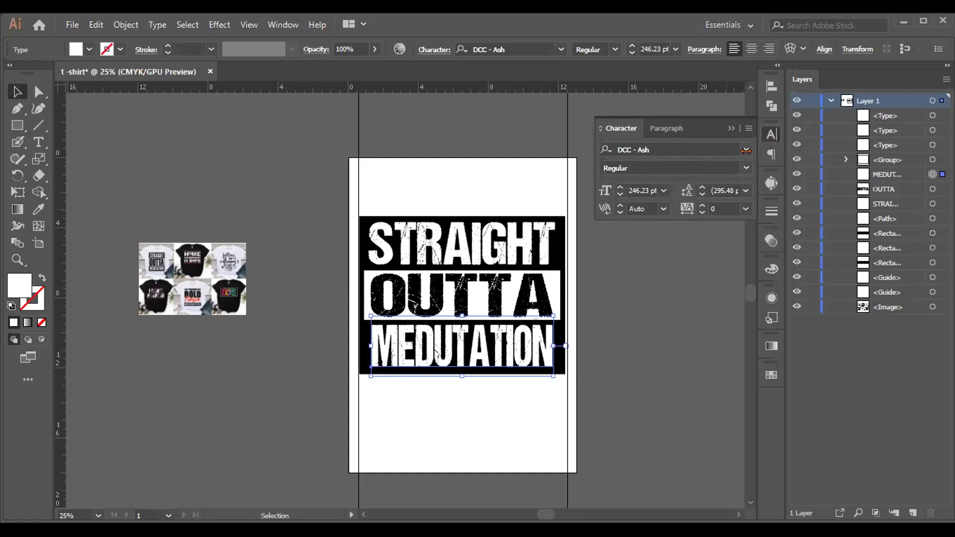
left_click(748, 129)
left_click(775, 133)
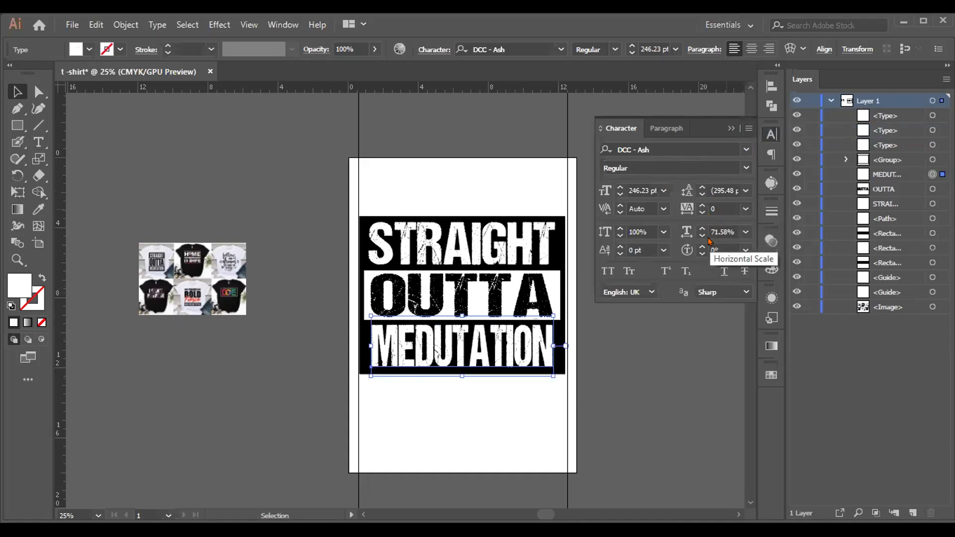
left_click(700, 205)
left_click(701, 206)
left_click(700, 206)
left_click(699, 206)
left_click(699, 205)
left_click(699, 206)
left_click(699, 206)
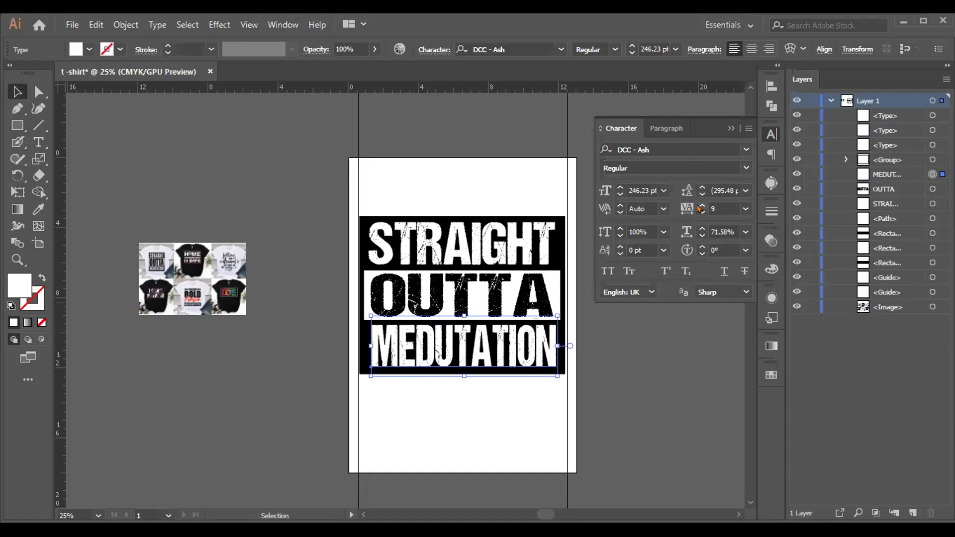
Increase the tracking of the MEDUTATION line to 15.
left_click(701, 206)
left_click(701, 206)
left_click(700, 205)
left_click(700, 206)
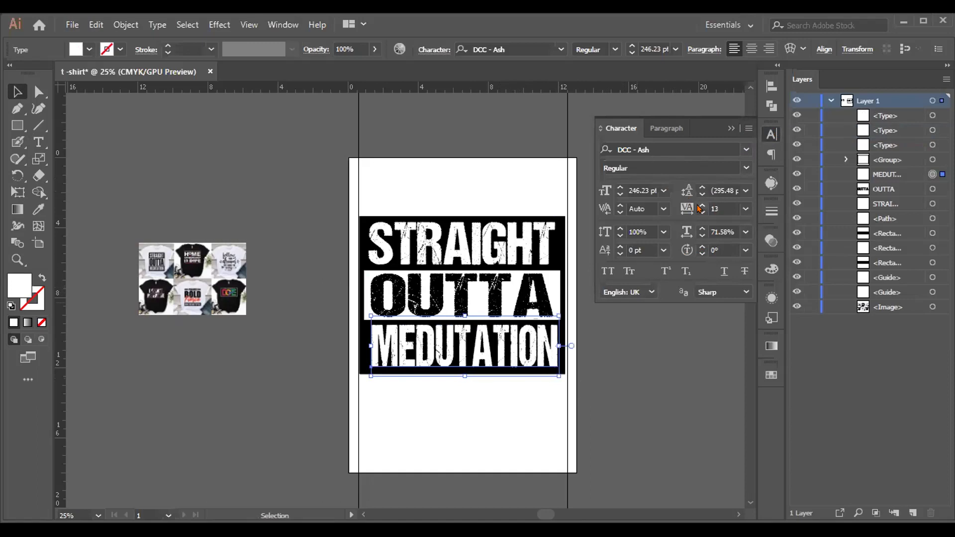
left_click(700, 205)
left_click(700, 206)
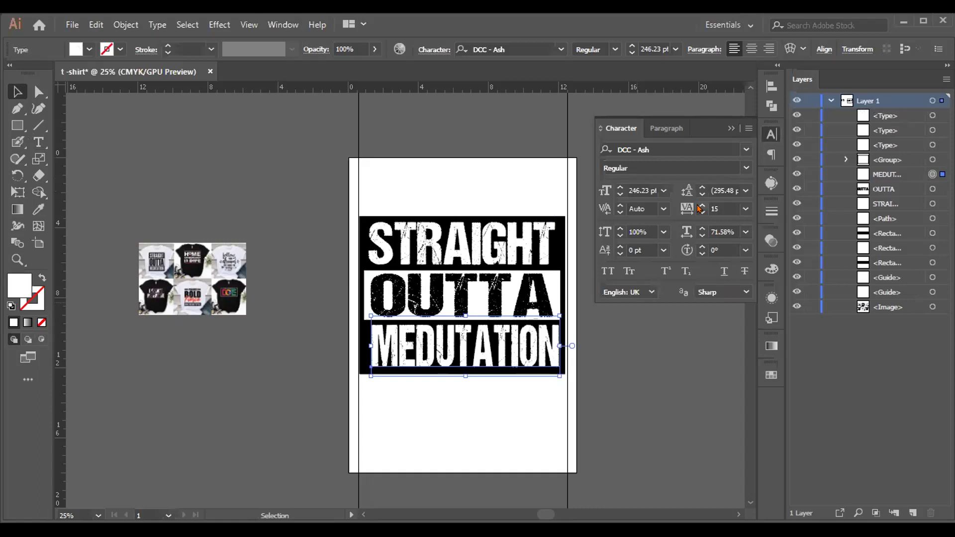
left_click(700, 206)
left_click(701, 212)
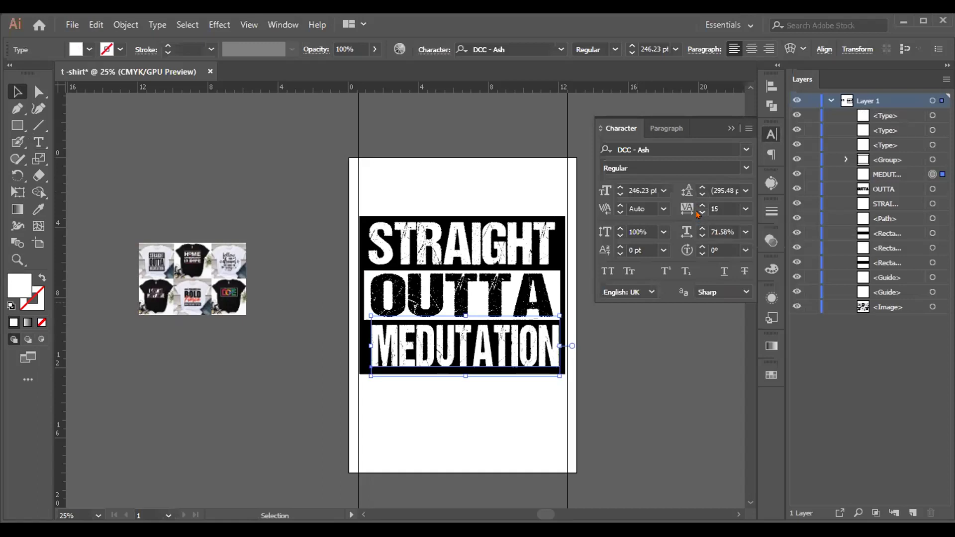
Nudge the MEDUTATION line left so its edges line up with STRAIGHT above, and leave the design deselected.
left_click(682, 342)
left_click_drag(457, 336, 456, 343)
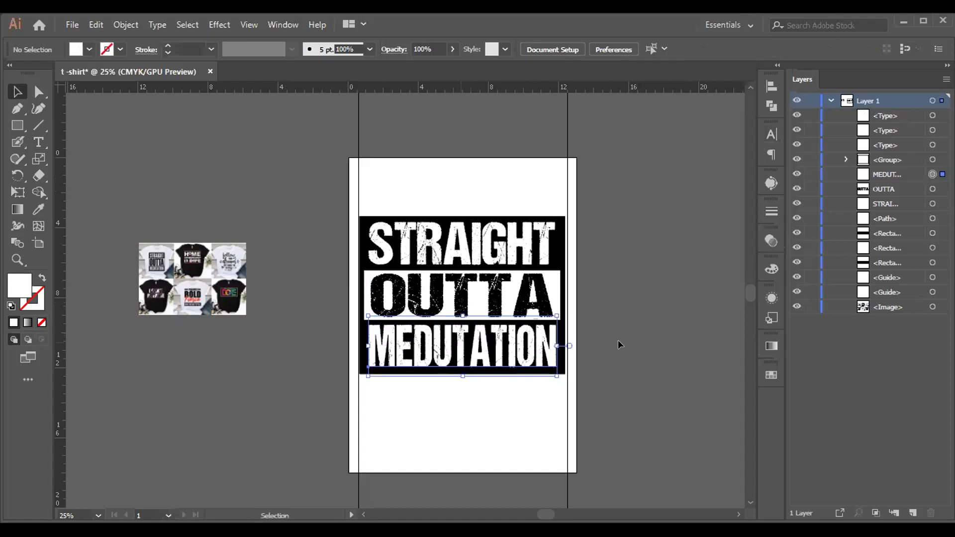
left_click(634, 344)
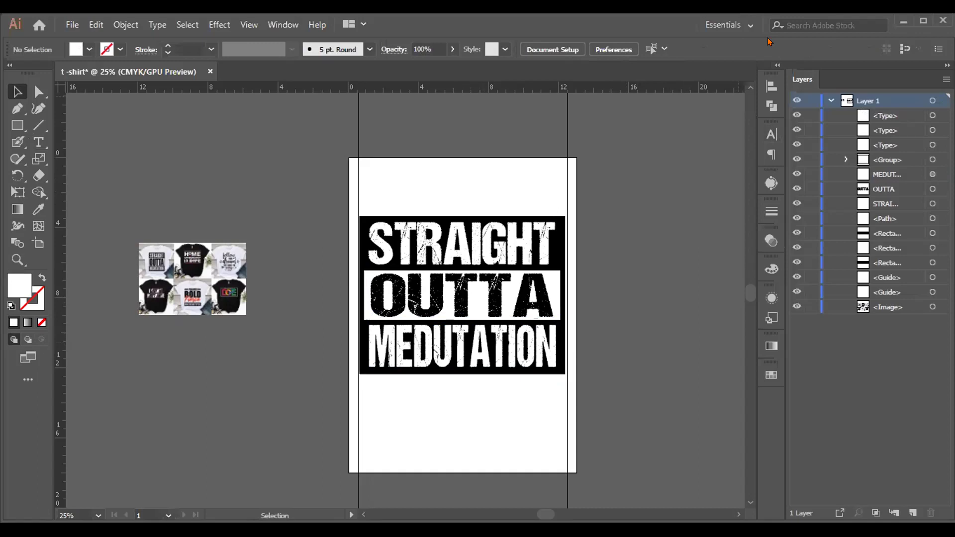
left_click_drag(371, 168, 525, 410)
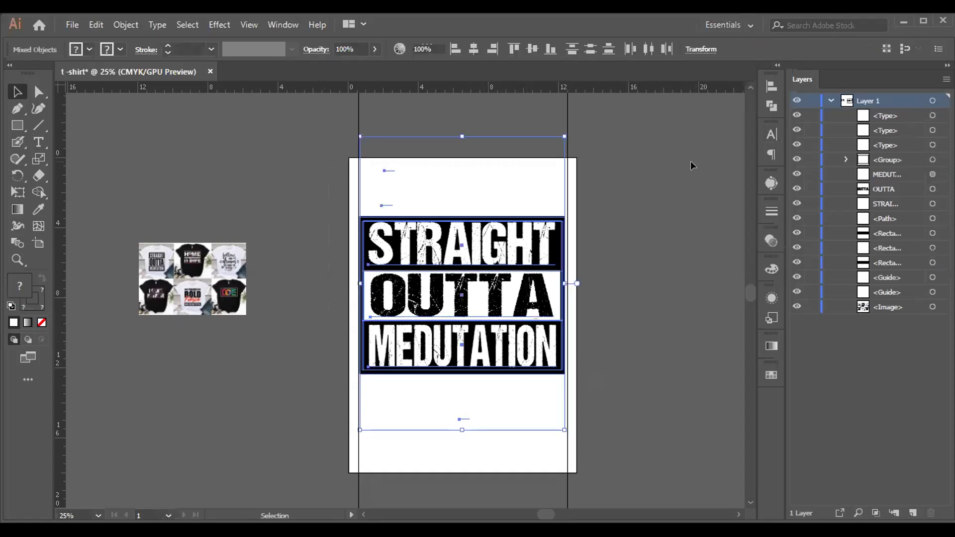
left_click(679, 178)
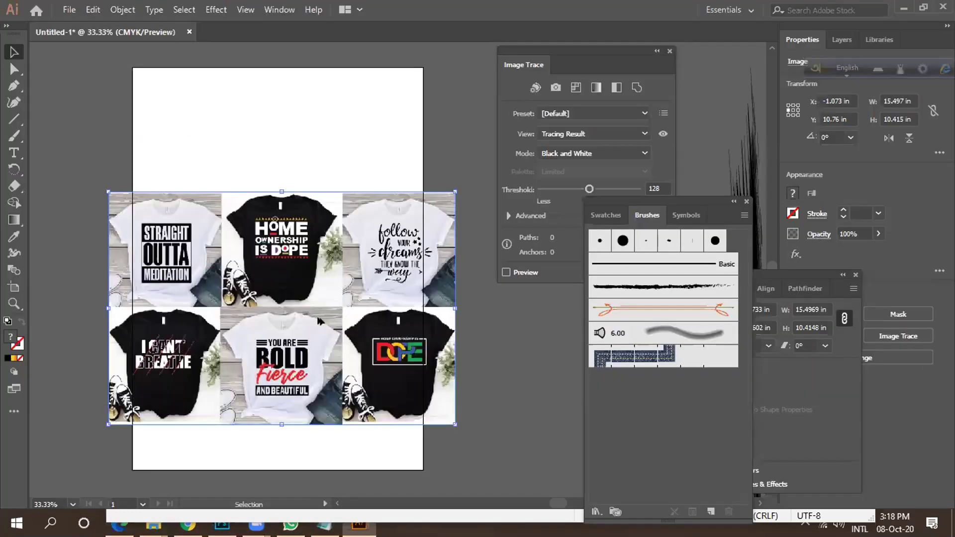
Examine the STRAIGHT OUTTA MEDITATION shirt and the other T-shirt mockups in the reference image, both closely and as a whole.
key("ctrl+minus")
key("ctrl+minus")
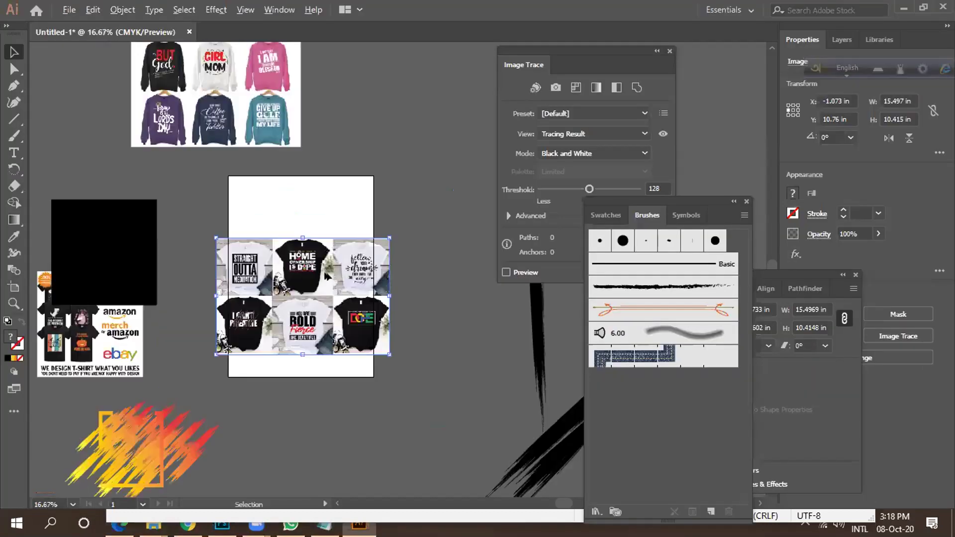
scroll(224, 266, "up", 4)
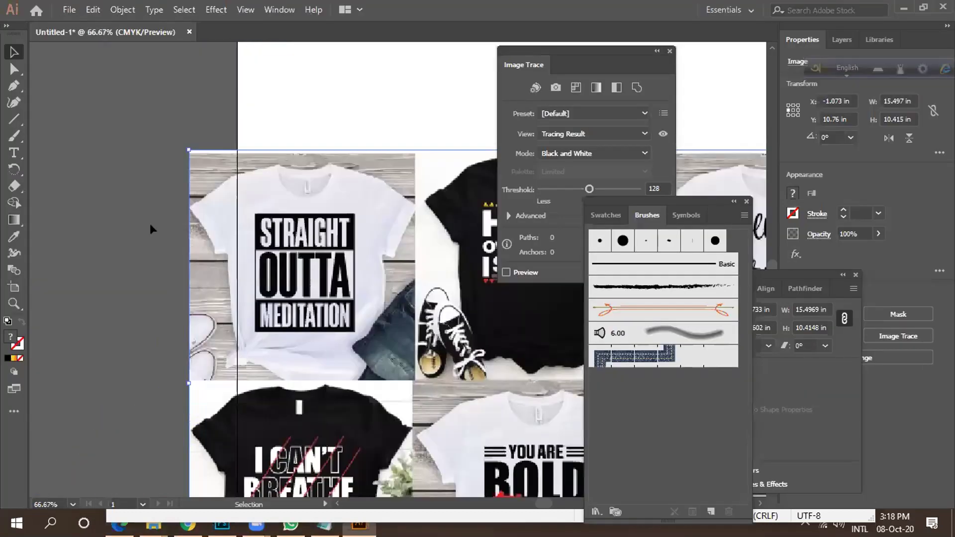
scroll(152, 229, "down", 2)
scroll(329, 260, "down", 2)
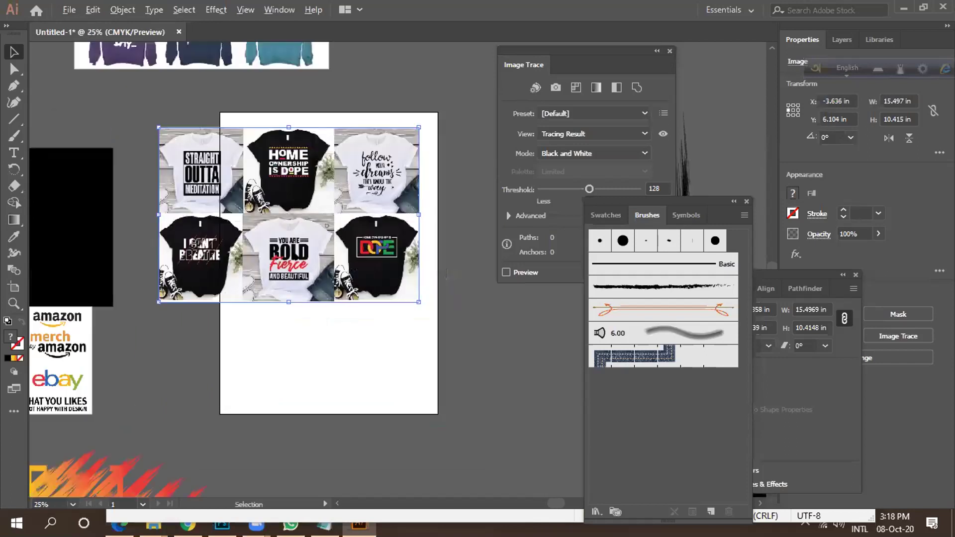
scroll(329, 259, "down", 1)
scroll(306, 260, "up", 3)
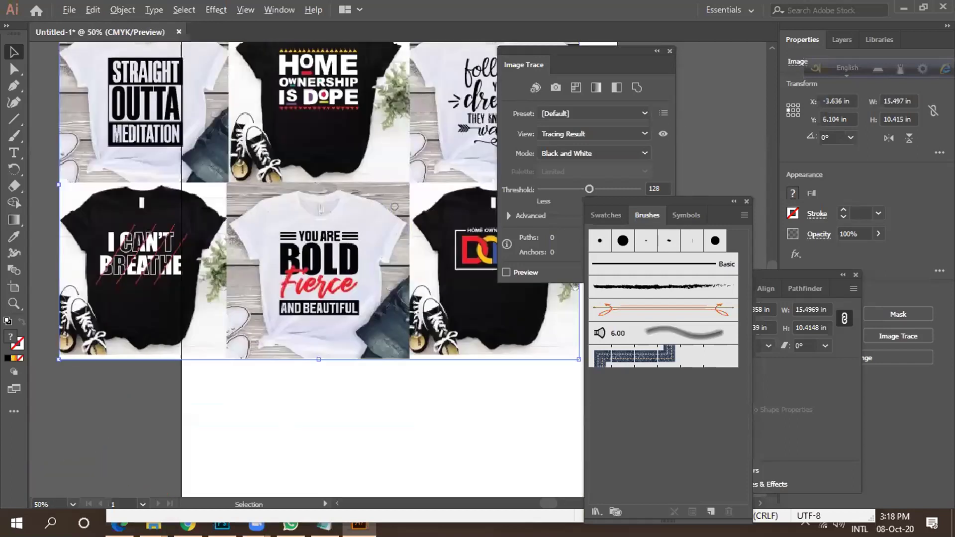
key("alt")
scroll(263, 297, "up", 1)
scroll(264, 293, "down", 1)
scroll(263, 294, "up", 2)
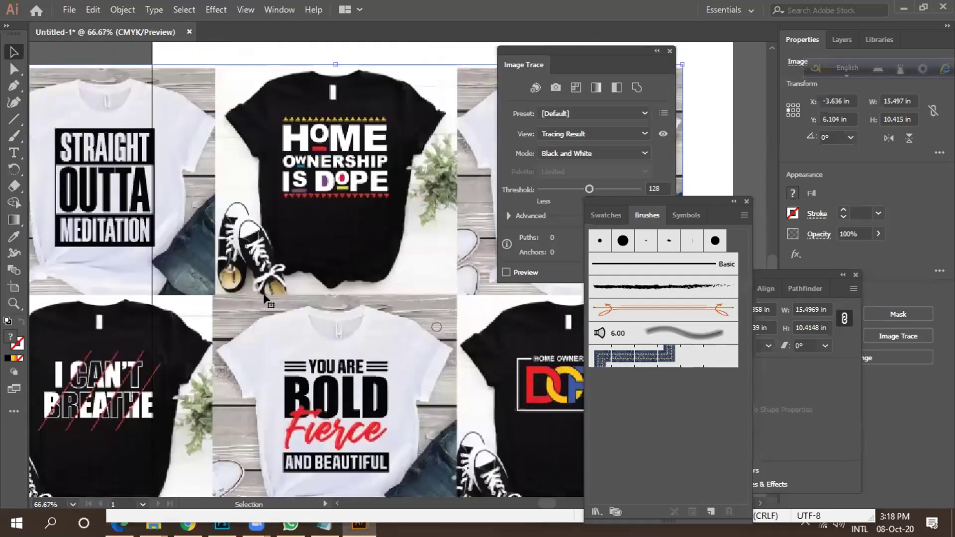
scroll(269, 286, "down", 1)
scroll(273, 278, "up", 1)
scroll(272, 278, "down", 2)
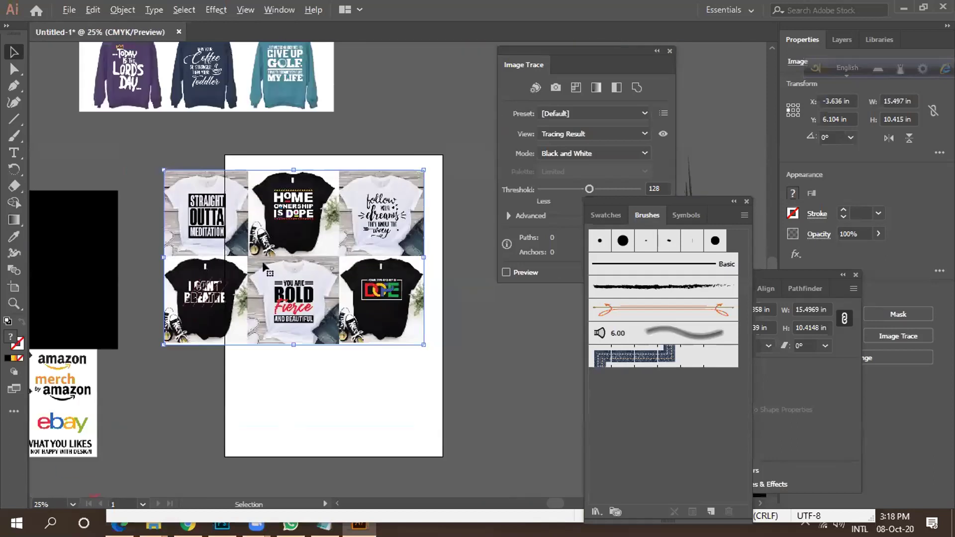
scroll(374, 253, "down", 1)
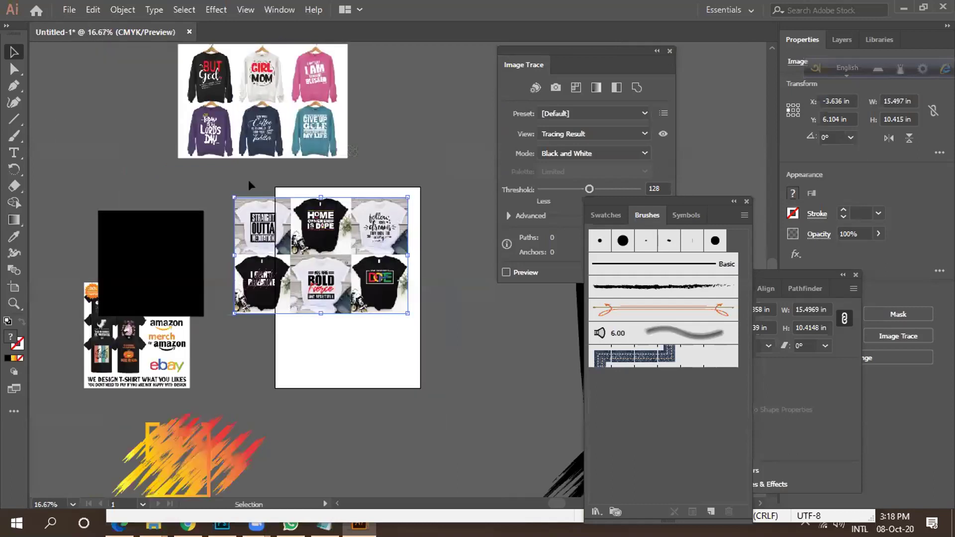
Move the T-shirt mockup image off the artboard and place it above, beside the sweatshirt image.
scroll(208, 78, "up", 2)
left_click_drag(324, 287, 441, 155)
scroll(441, 154, "up", 4)
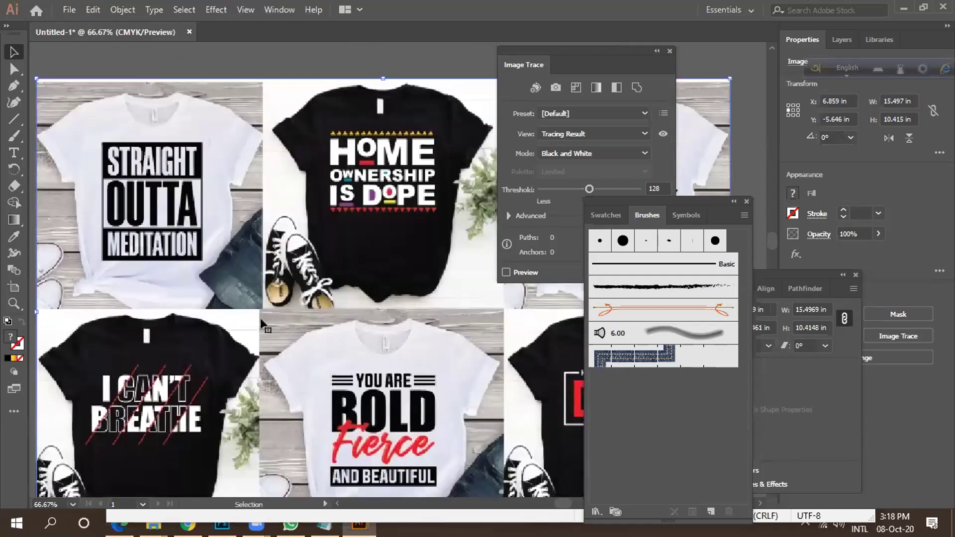
scroll(338, 352, "down", 2)
left_click_drag(307, 354, 316, 309)
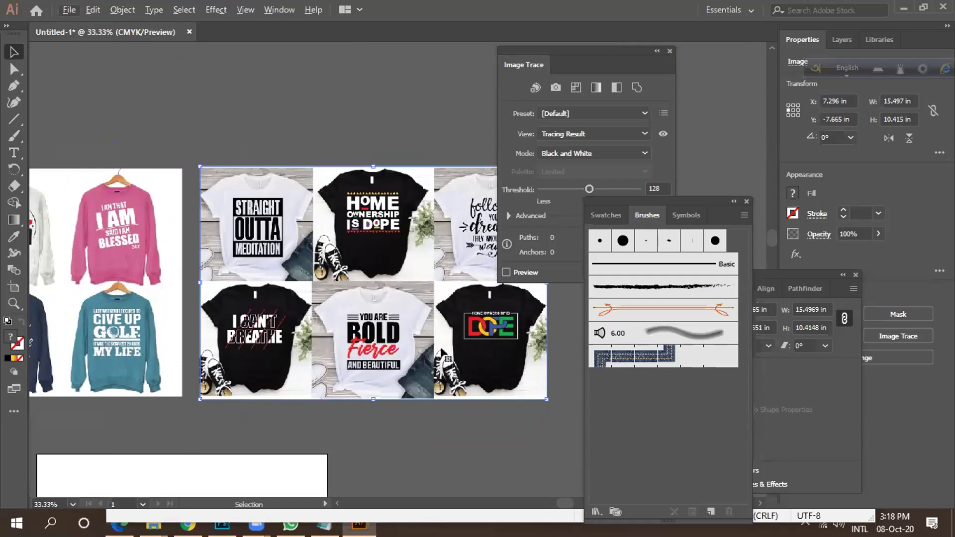
Shift the sweatshirt image and the T-shirt mockup image about 14 in to the left, keeping them side by side above the artboard.
scroll(355, 206, "up", 3)
scroll(355, 207, "up", 1)
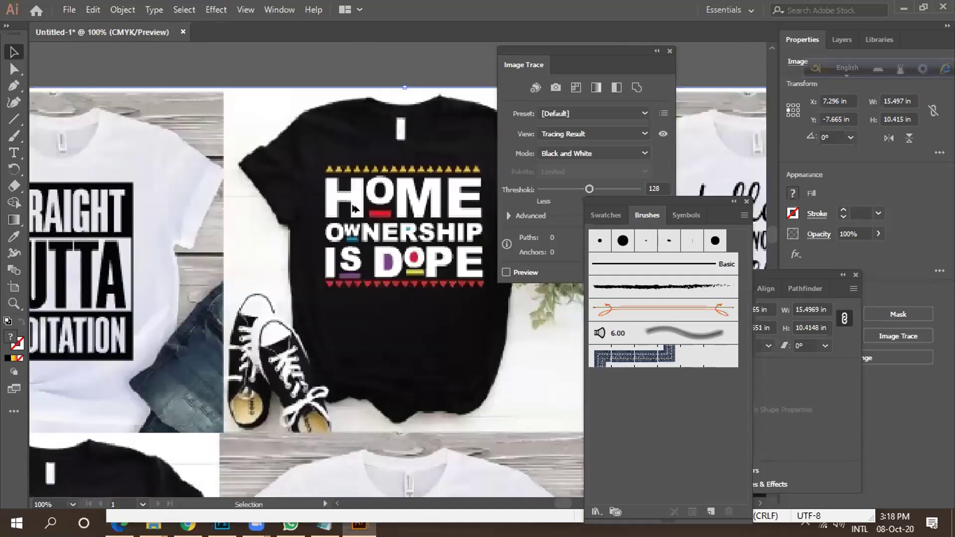
scroll(359, 209, "down", 2)
scroll(359, 209, "down", 2)
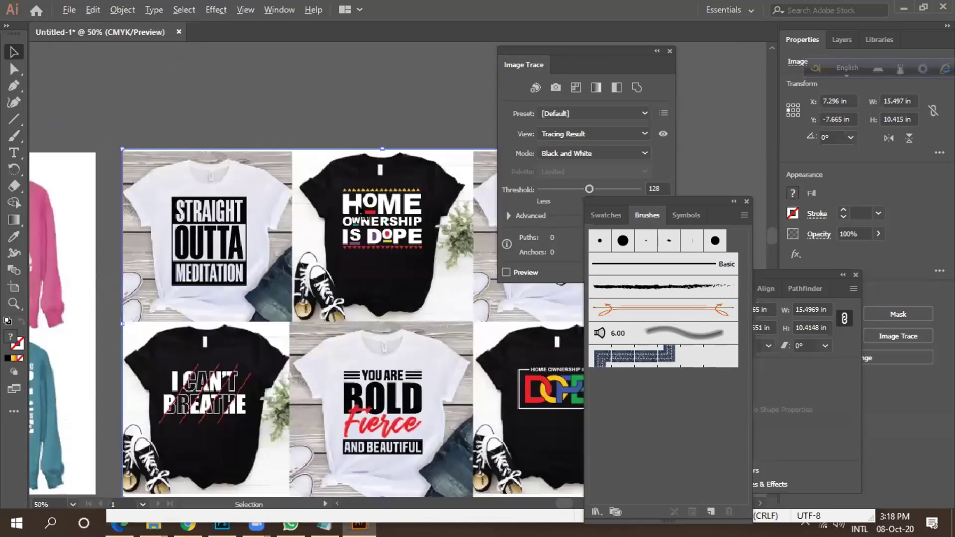
scroll(386, 200, "down", 1)
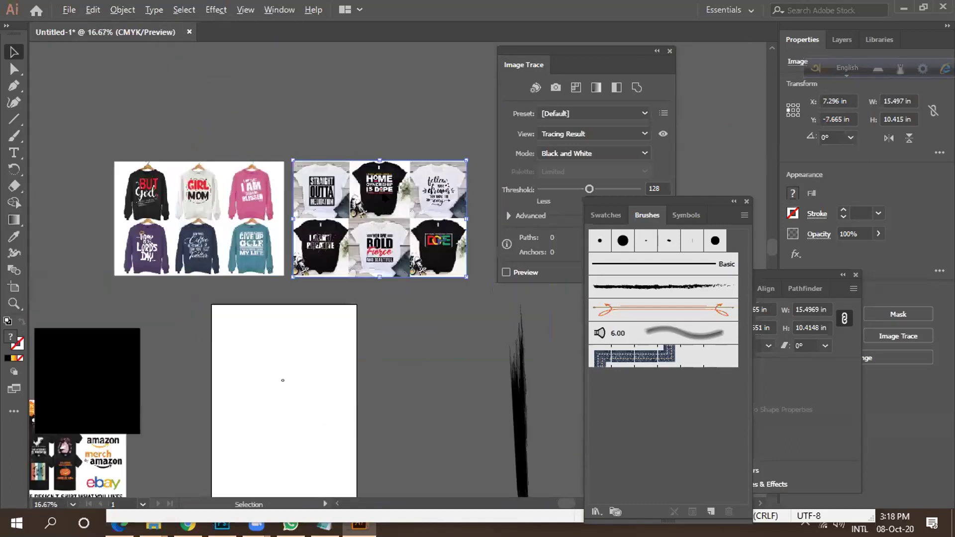
left_click_drag(291, 342, 391, 303)
left_click_drag(329, 221, 174, 209)
left_click_drag(487, 178, 328, 202)
Inspect the lettering of the YOU ARE BOLD Fierce and HOME OWNERSHIP IS DOPE shirts in the mockup image.
scroll(330, 201, "up", 1)
scroll(328, 201, "down", 1)
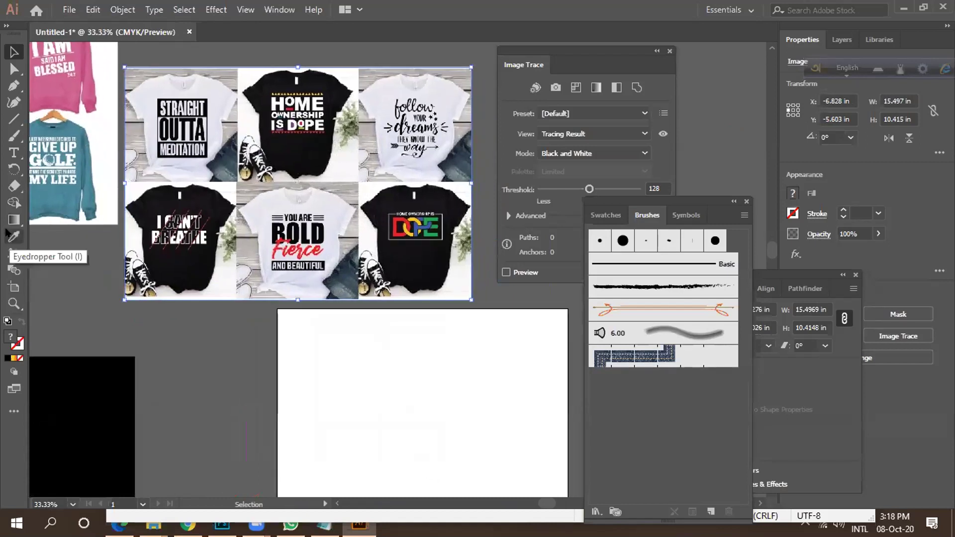
key("alt")
scroll(192, 214, "down", 1)
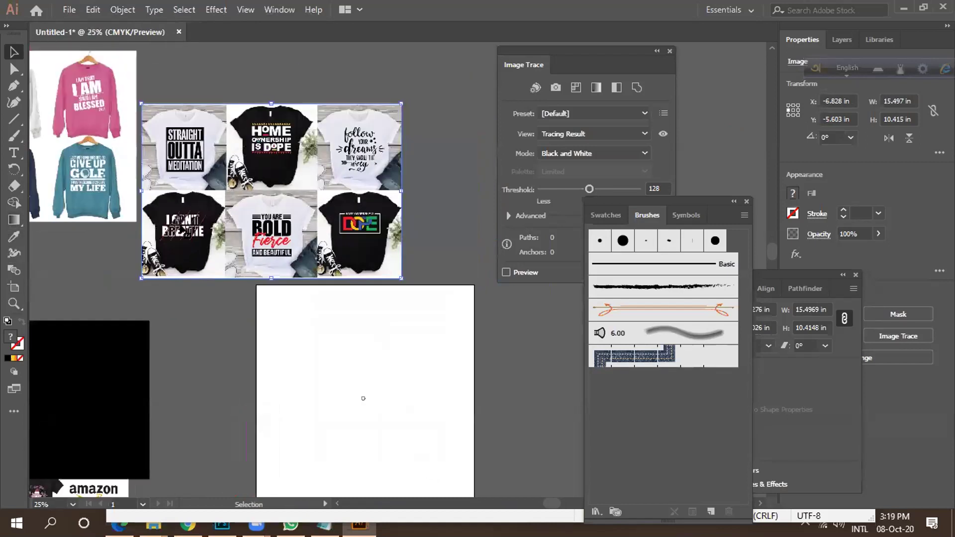
scroll(251, 240, "up", 3)
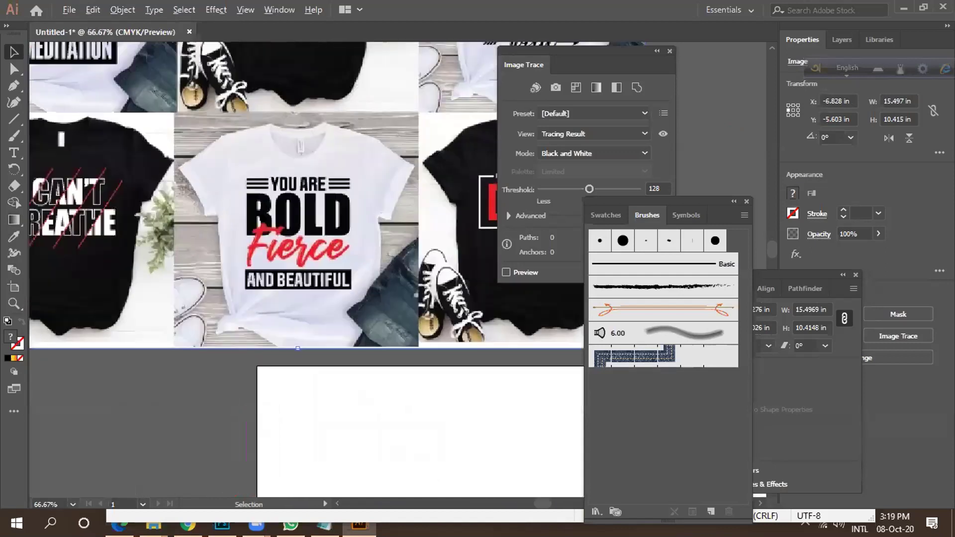
scroll(287, 234, "down", 2)
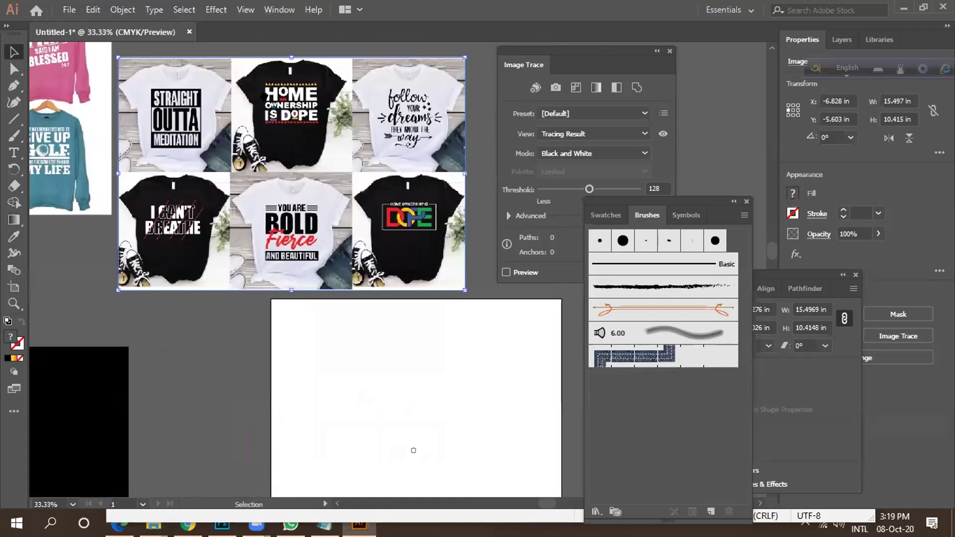
scroll(413, 450, "up", 1)
scroll(280, 177, "up", 3)
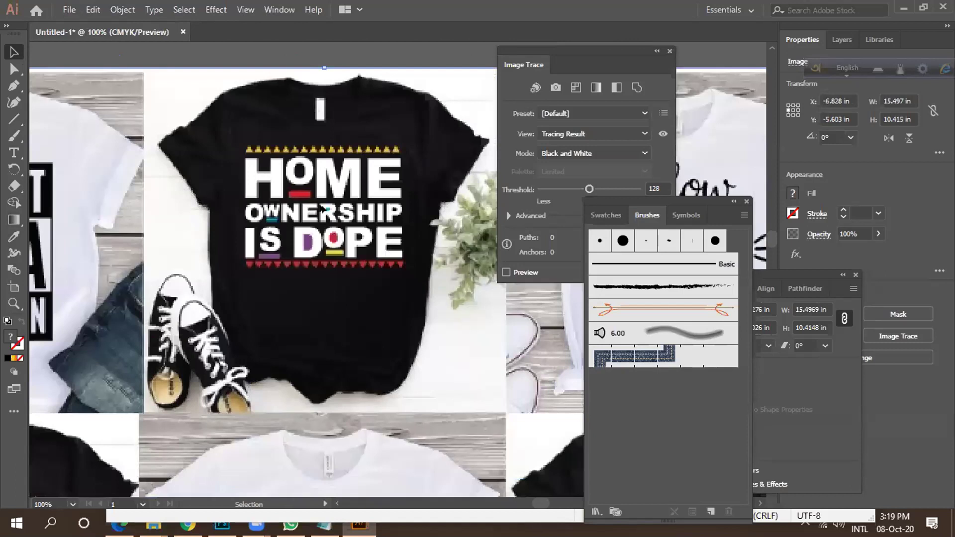
scroll(326, 204, "down", 2)
scroll(221, 204, "down", 1)
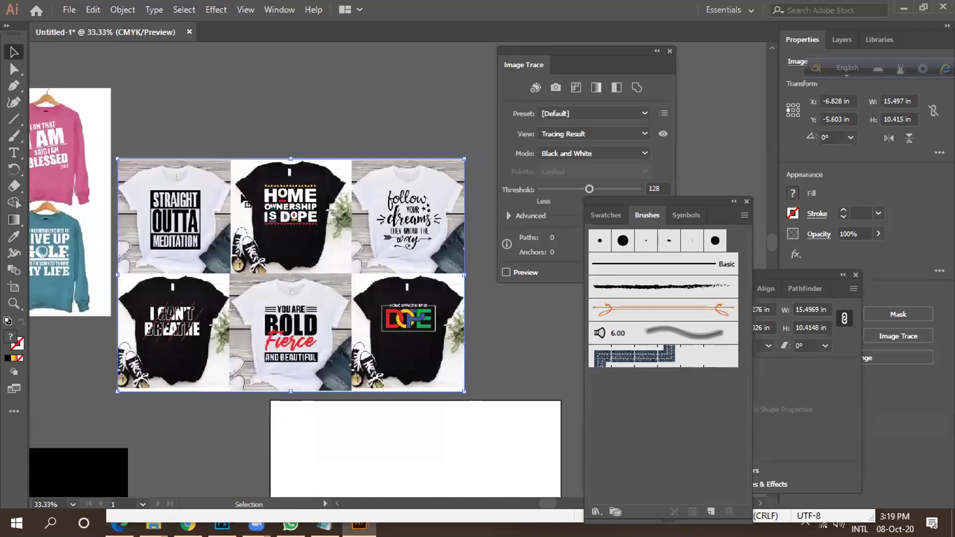
scroll(275, 196, "up", 2)
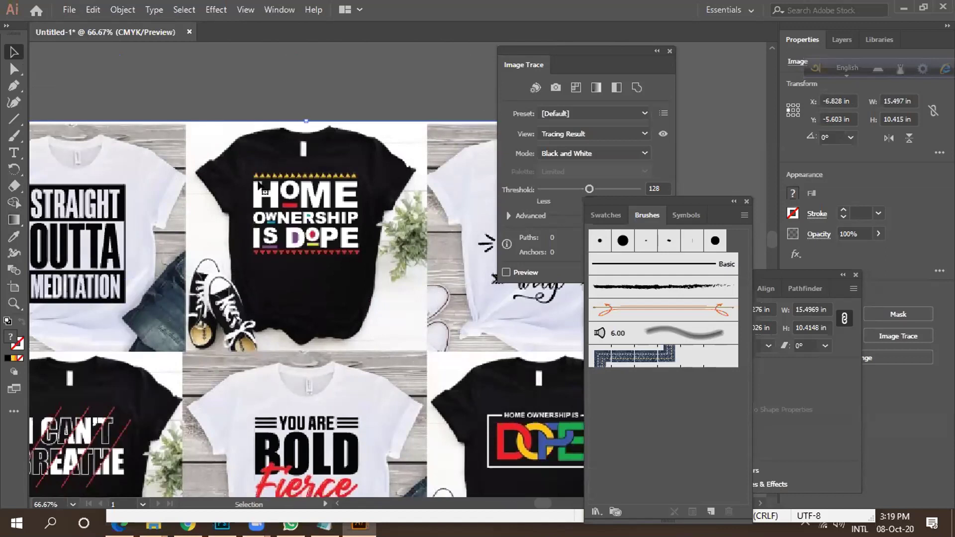
scroll(263, 187, "up", 1)
scroll(271, 188, "down", 2)
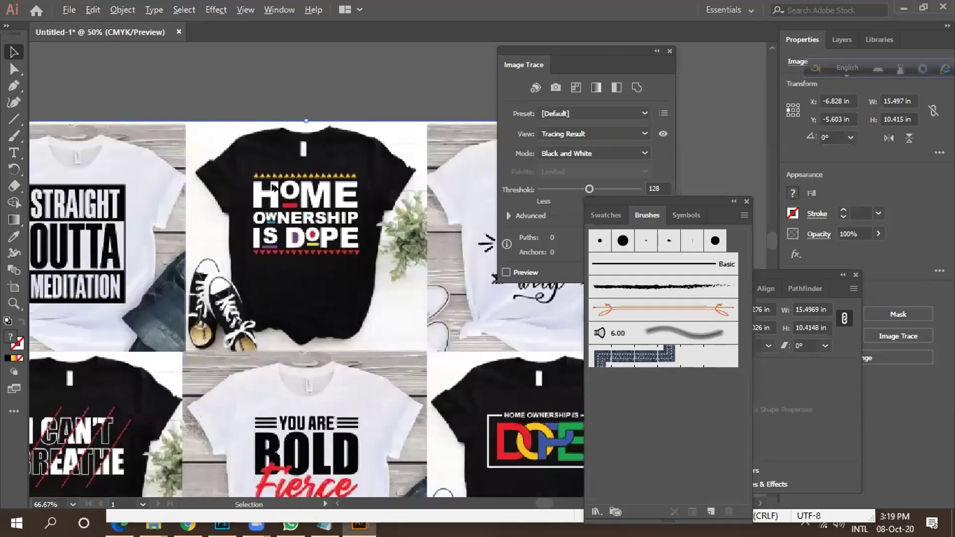
scroll(272, 187, "down", 2)
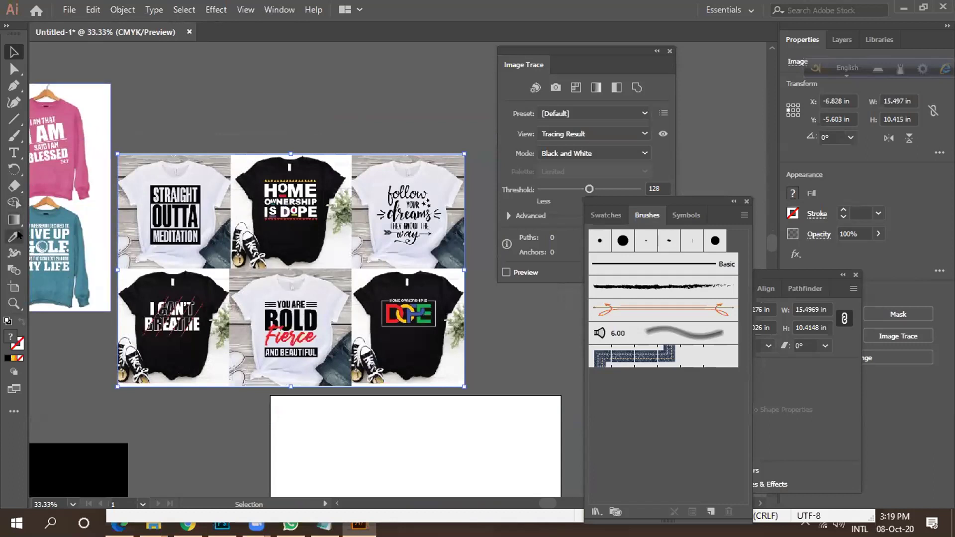
Examine the interlocking coloured DOPE lettering and its frame on the lower black shirt to see which tools it needs.
left_click(14, 152)
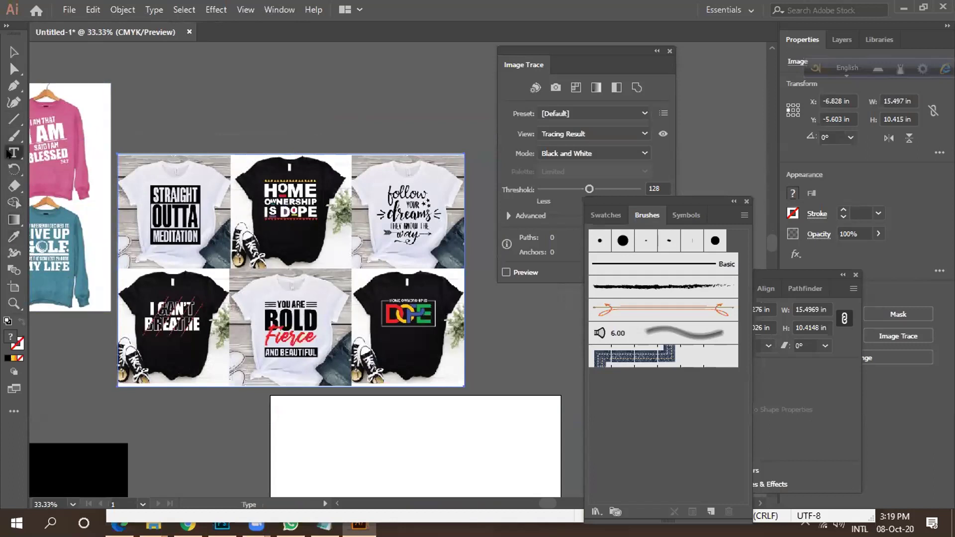
scroll(420, 312, "up", 4)
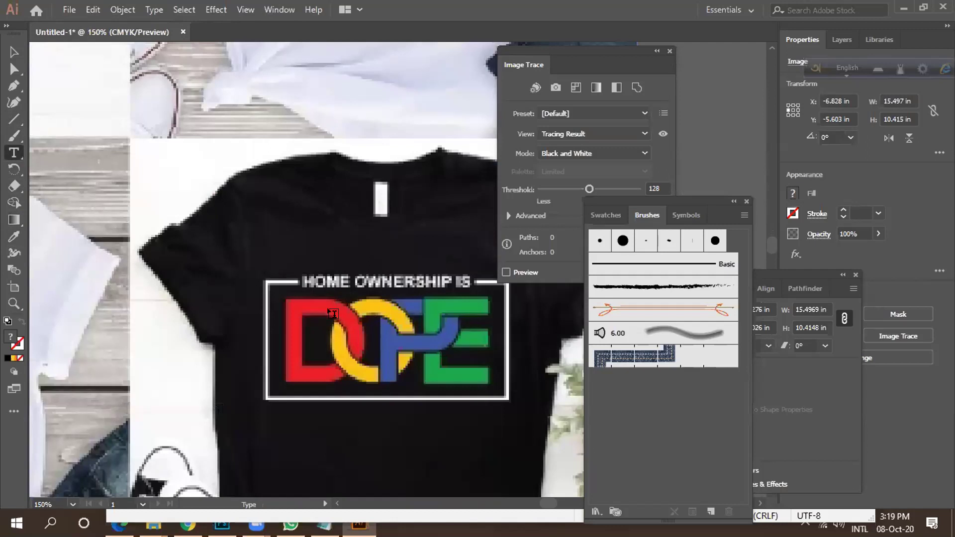
left_click(10, 204)
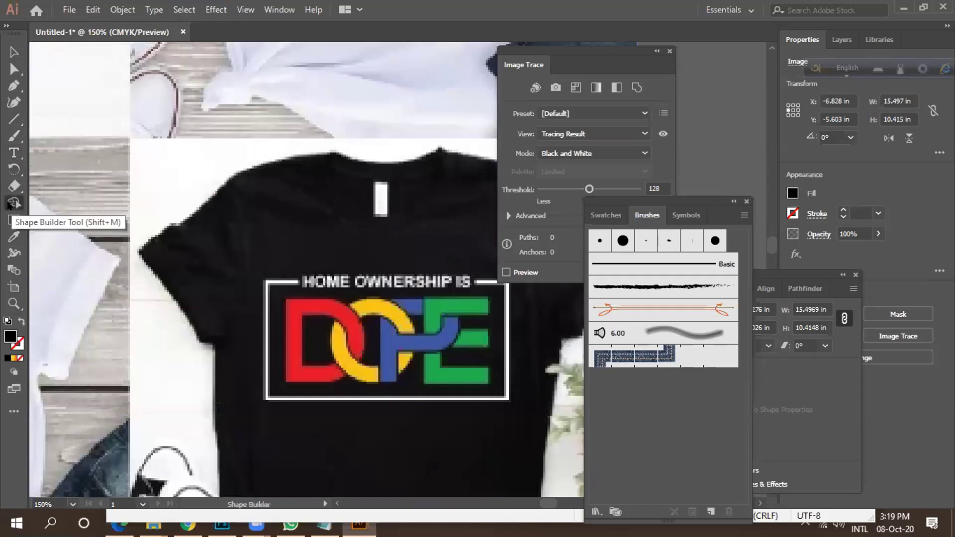
scroll(270, 282, "down", 1)
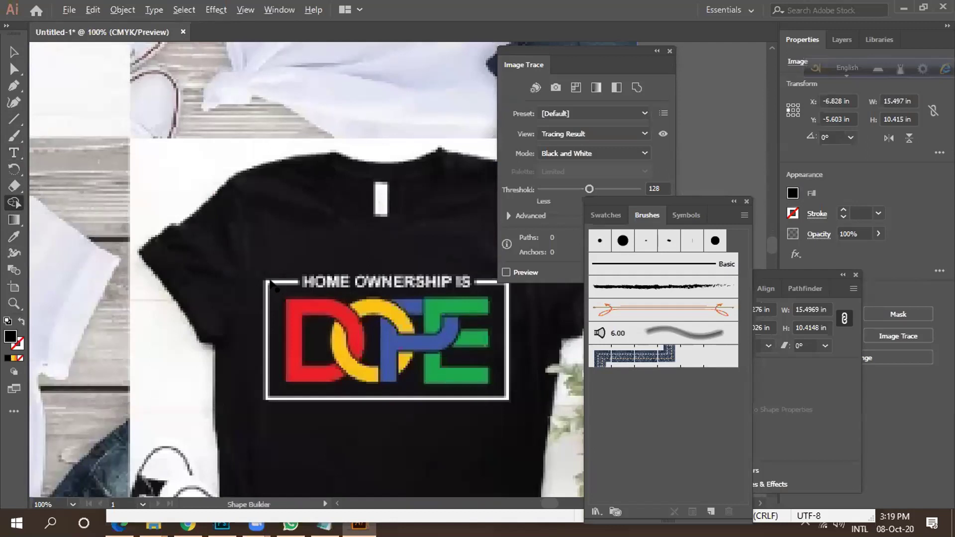
scroll(270, 282, "down", 1)
scroll(324, 304, "down", 3)
scroll(374, 321, "down", 2)
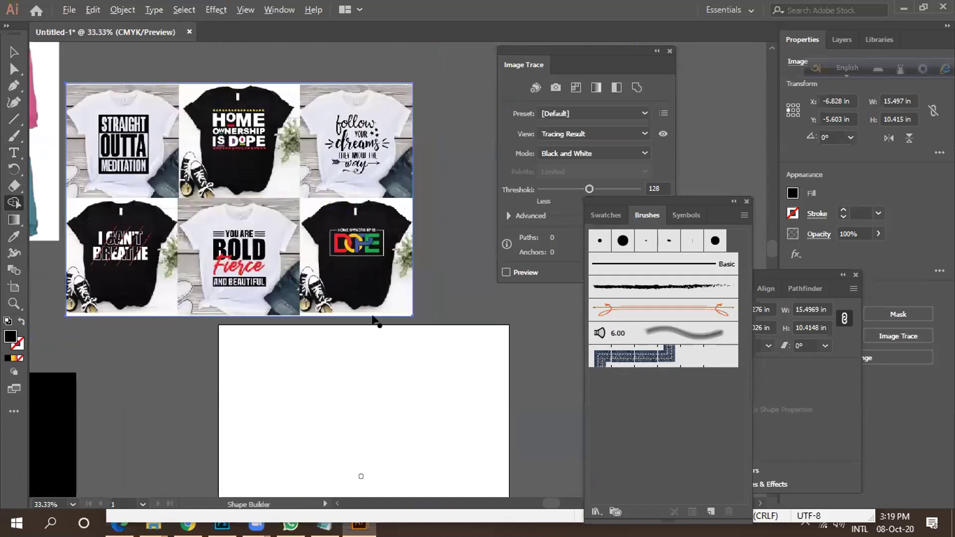
Add the text "dope" to the middle of the artboard and scale it up to about 4.1 in wide.
key("t")
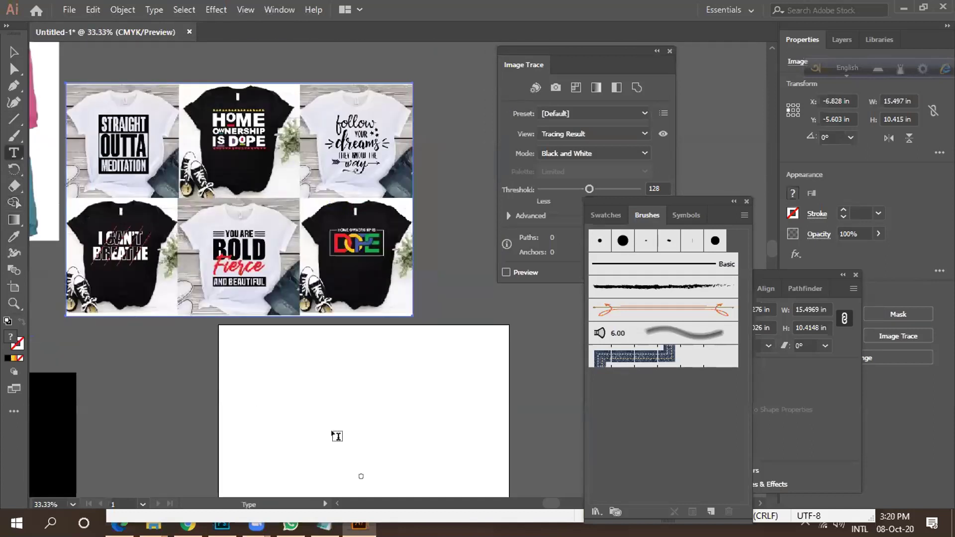
left_click(349, 421)
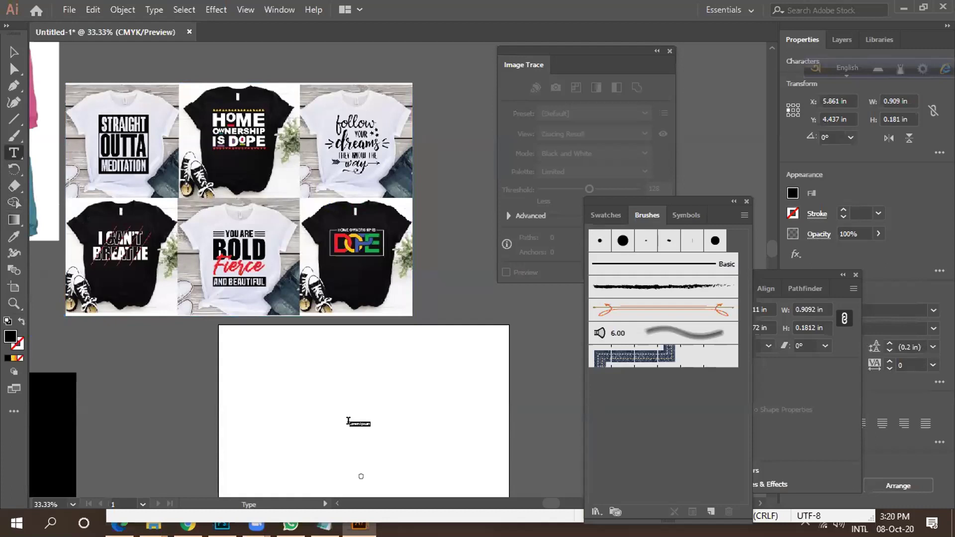
type("HO")
left_click(14, 49)
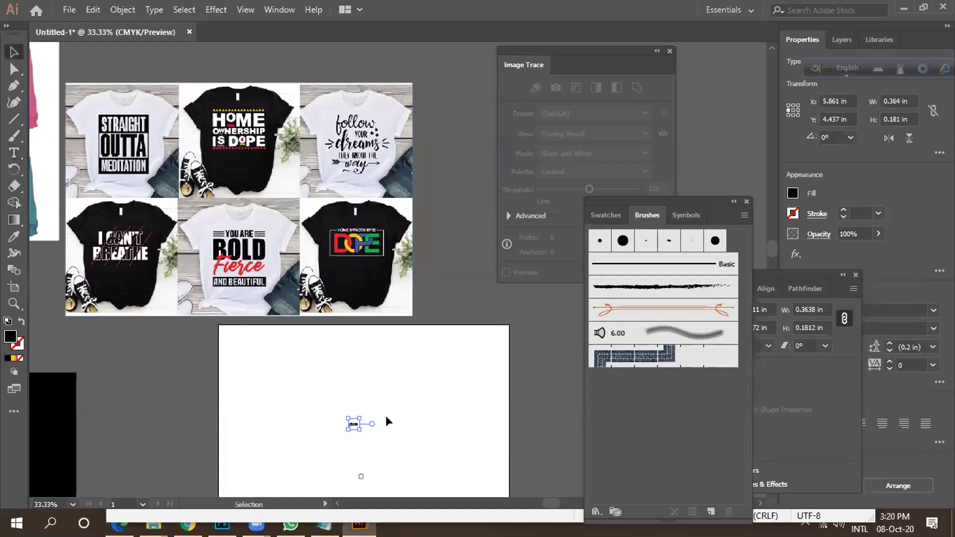
left_click_drag(360, 426, 401, 448)
scroll(375, 331, "down", 4)
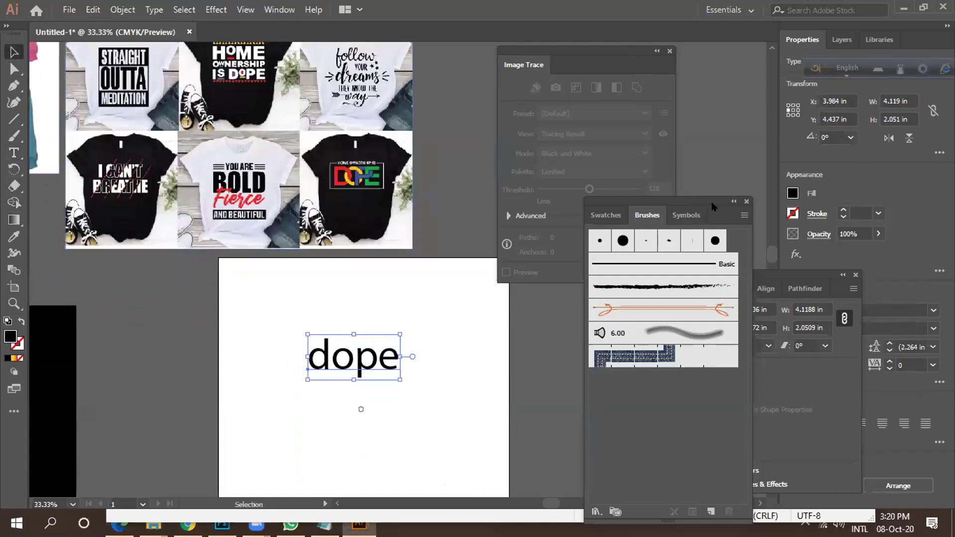
Clear the floating panels off the character settings and set the dope text in the Oswald font.
left_click(746, 202)
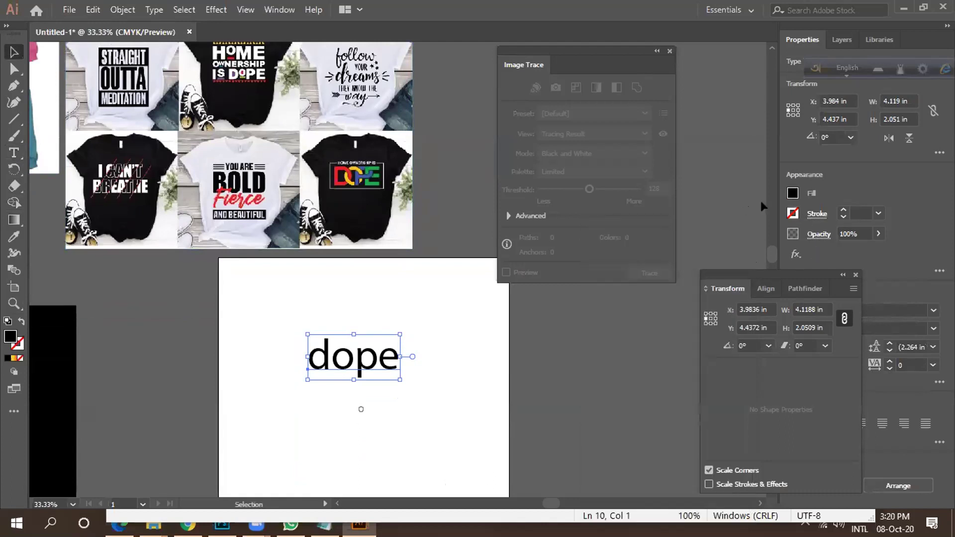
left_click_drag(764, 276, 680, 279)
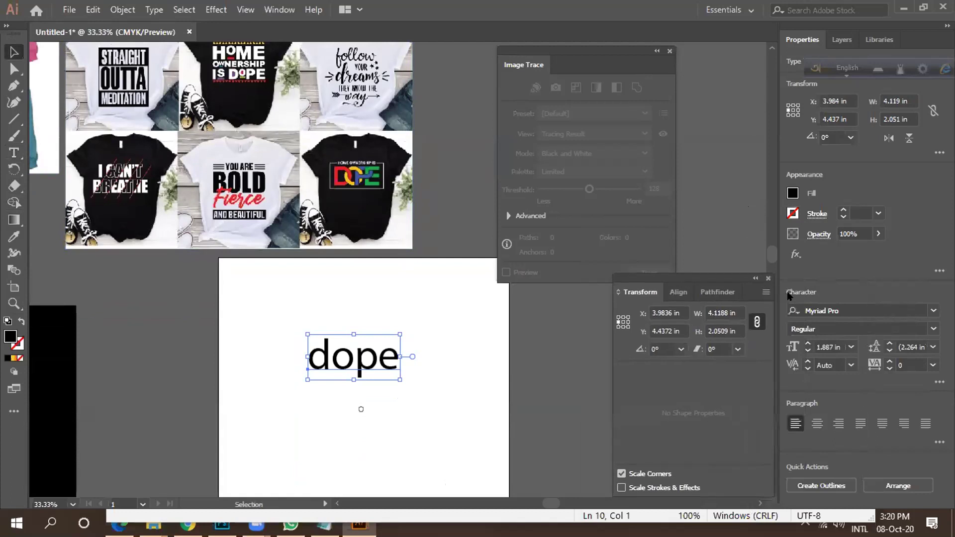
left_click(845, 310)
scroll(841, 310, "down", 4)
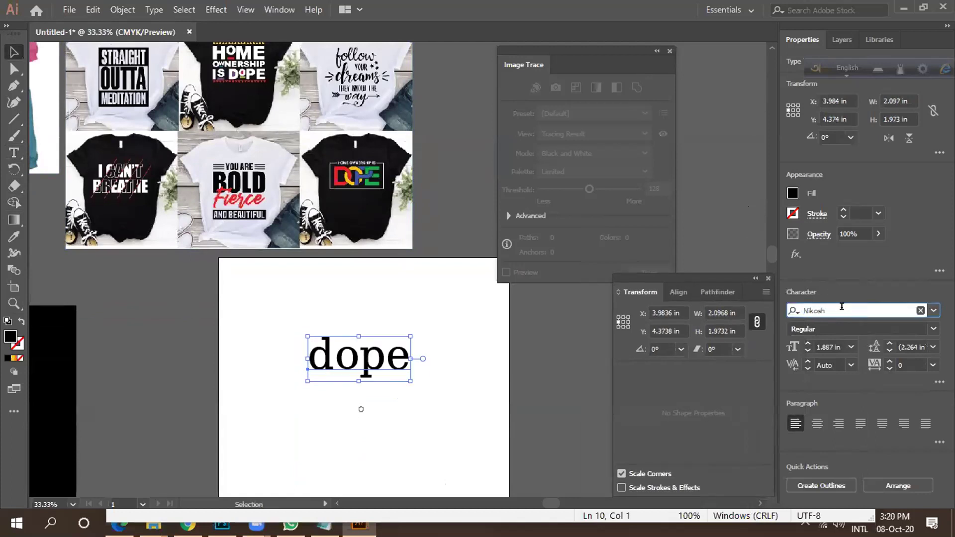
scroll(842, 309, "down", 4)
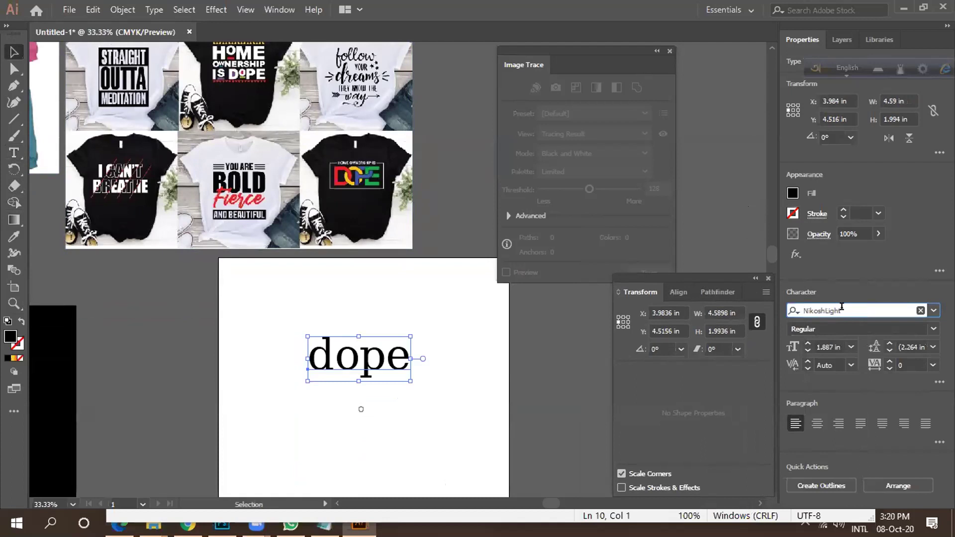
scroll(841, 309, "down", 4)
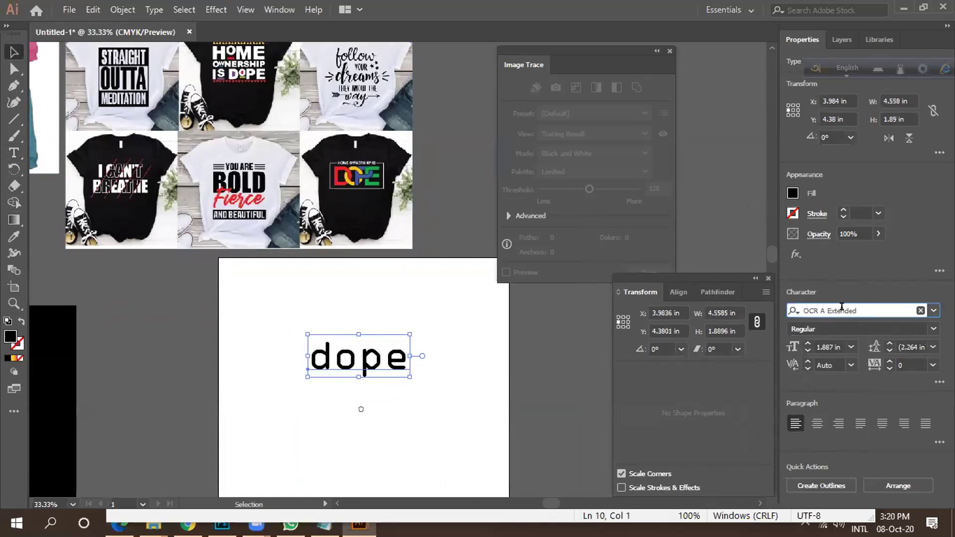
key("Down")
key("Down")
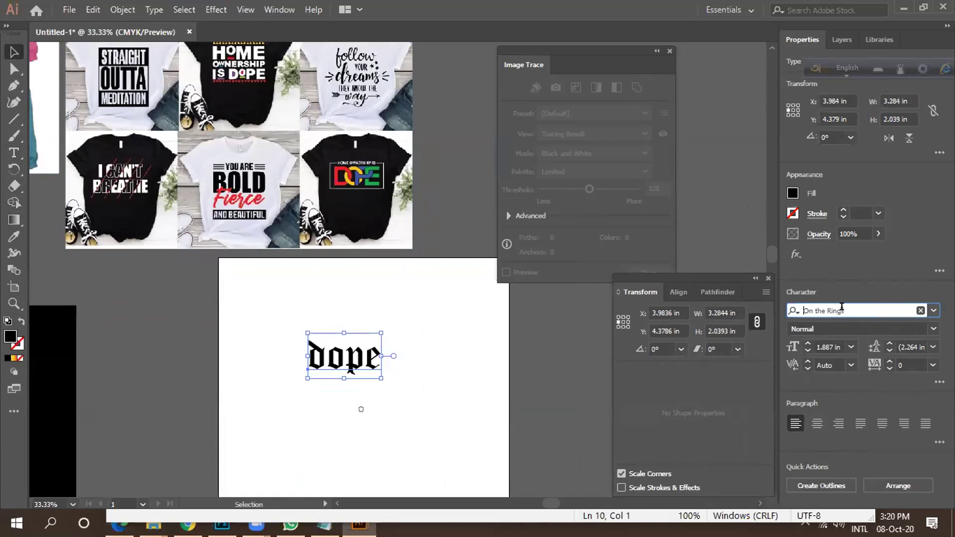
key("Down")
key("Up")
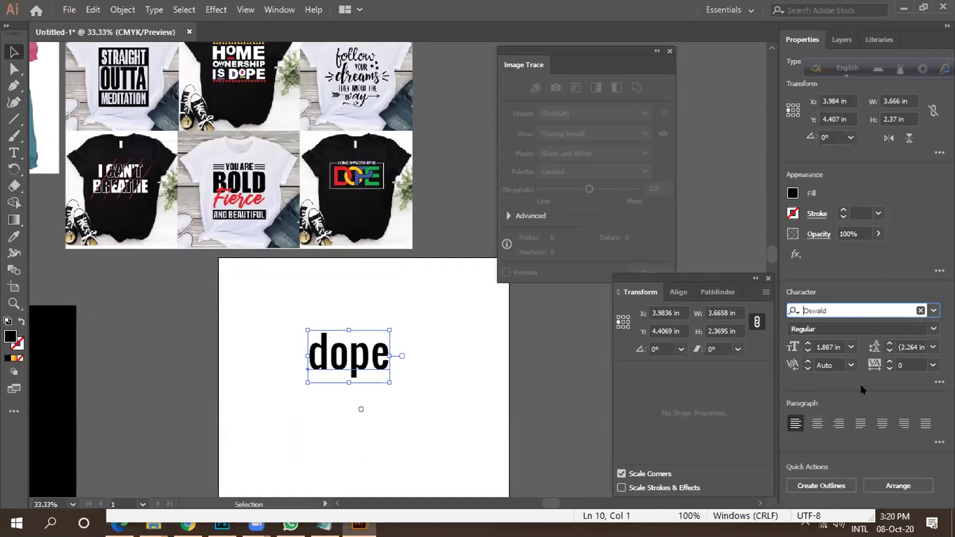
Apply All Caps to the dope text through the additional character options.
left_click(939, 381)
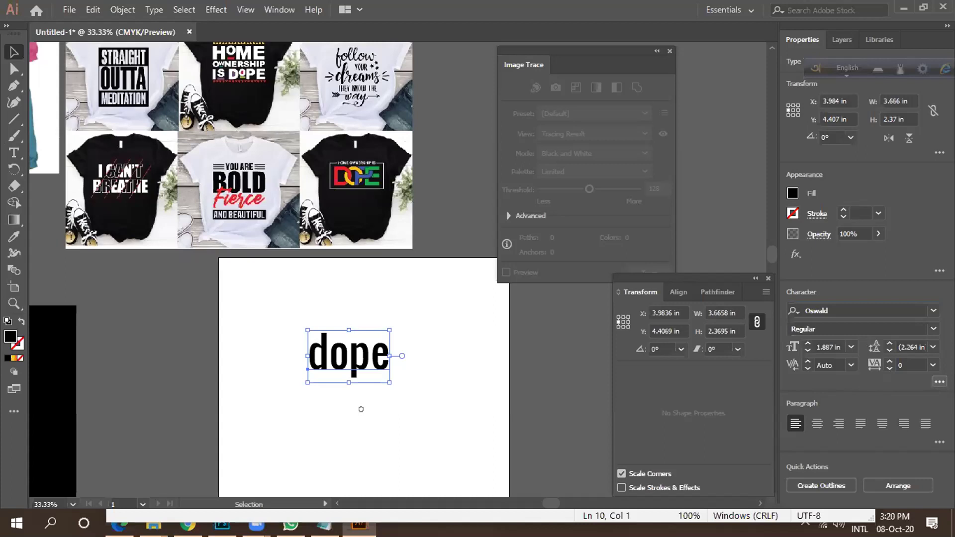
left_click(938, 383)
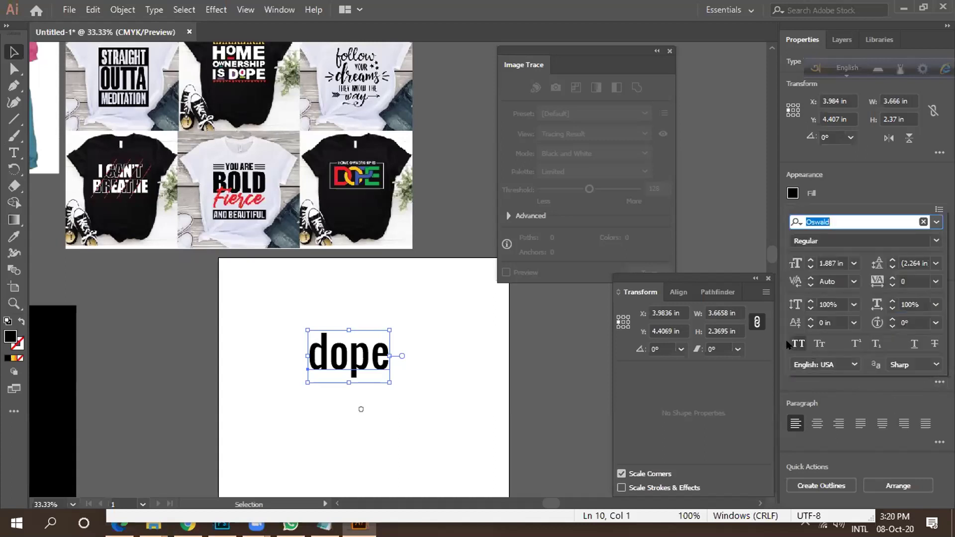
left_click(798, 345)
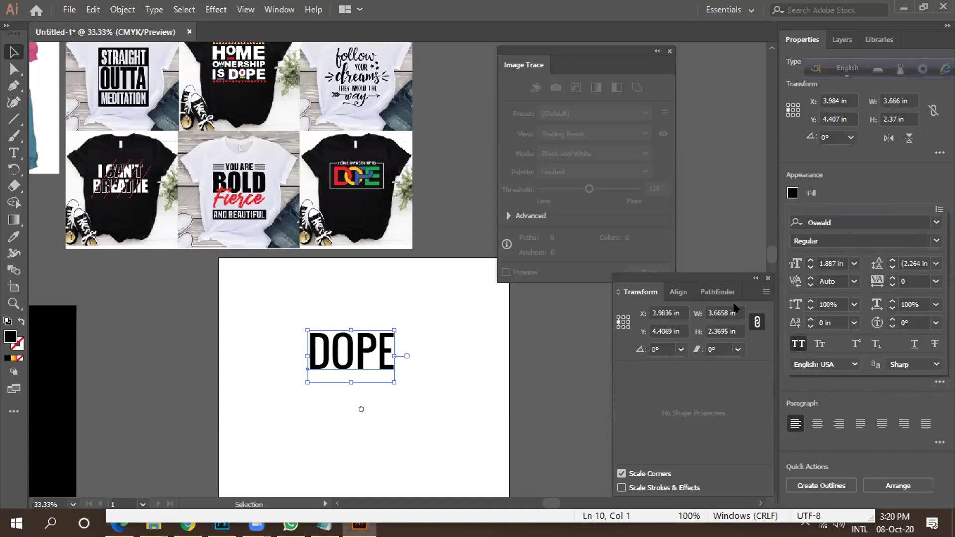
Try a series of fonts on the DOPE text, starting from Oxanium, and set it in Public Sans.
left_click(844, 222)
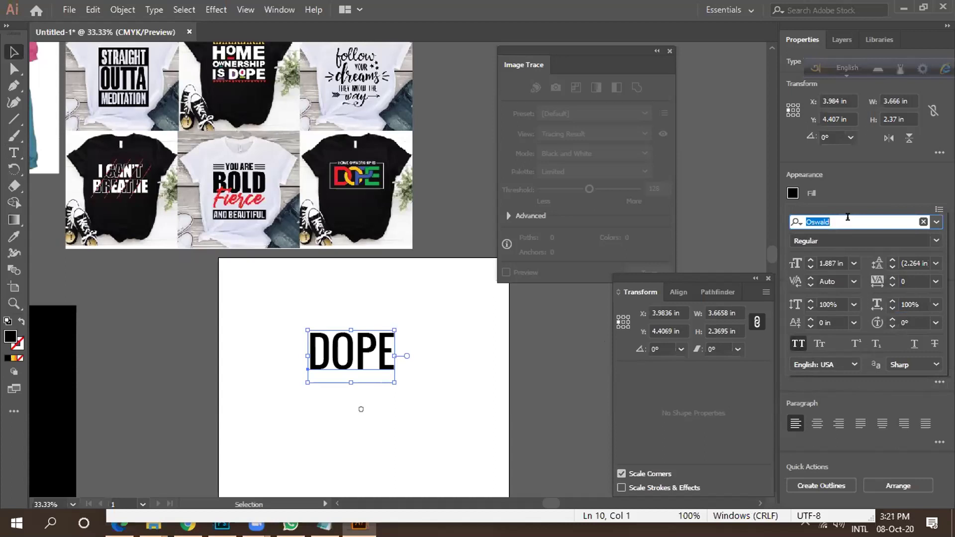
type("Oxanium")
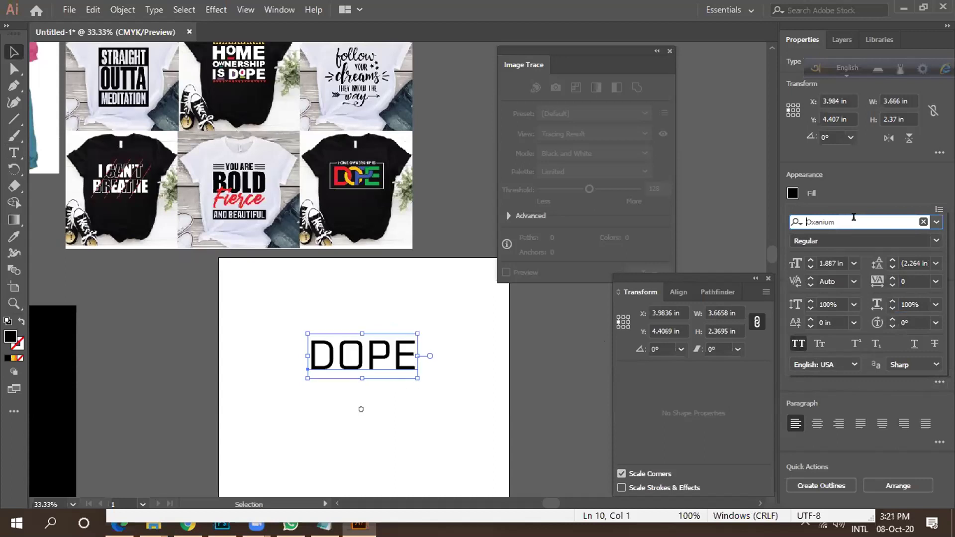
key("Down")
key("Down")
key("Down")
key("Down")
key("Down")
key("Down")
key("Down")
key("Down")
key("Down")
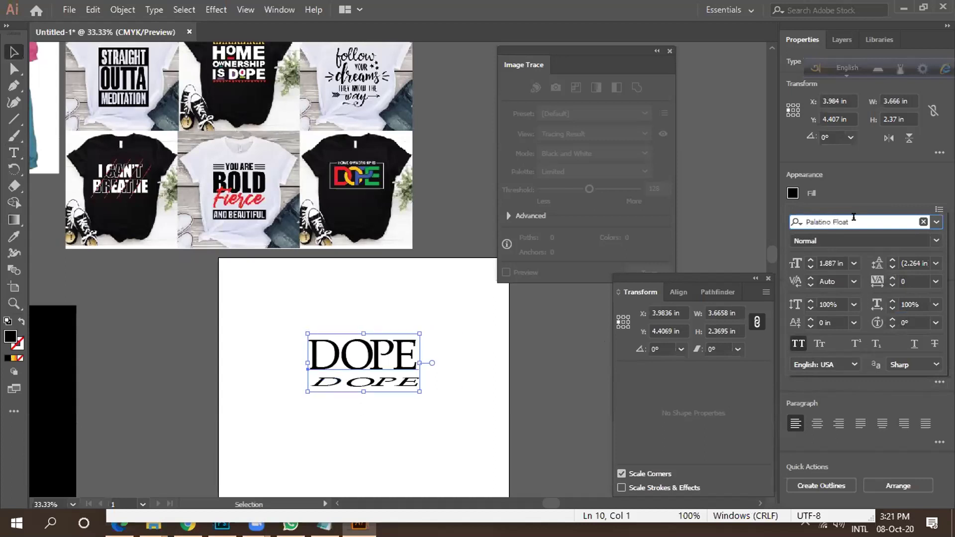
key("Down")
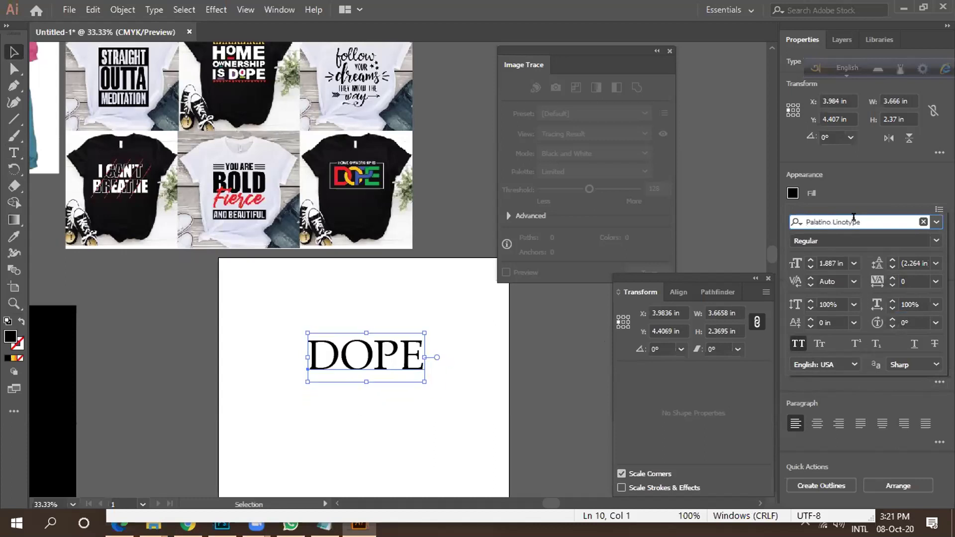
key("Down")
key("Down")
key("Down")
key("Down")
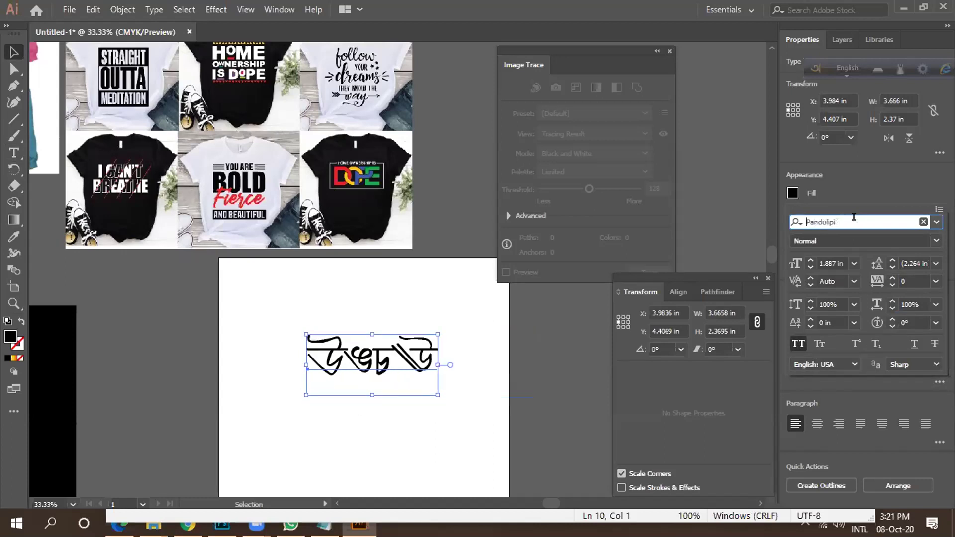
key("Down")
key("Down")
key("Down")
key("Down")
key("Down")
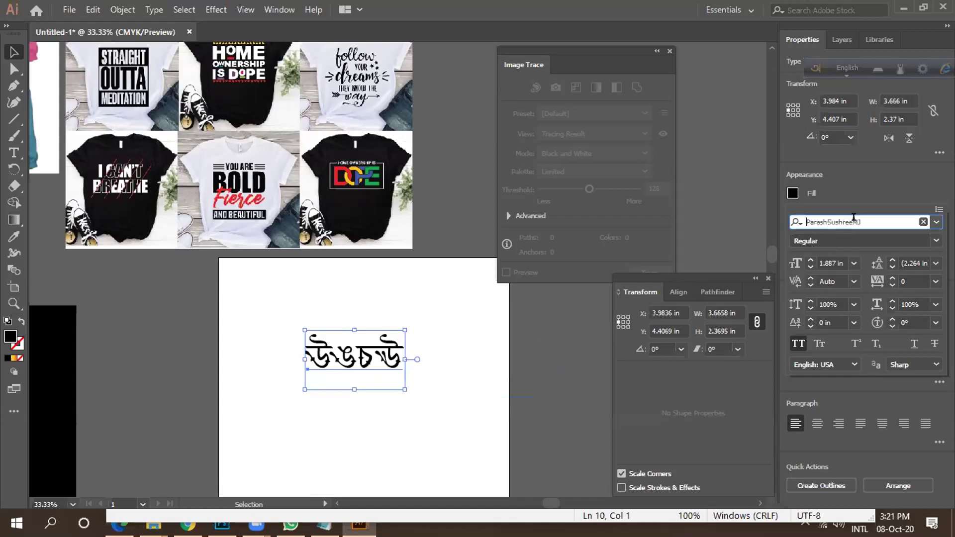
key("Down")
key("Down")
key("Down")
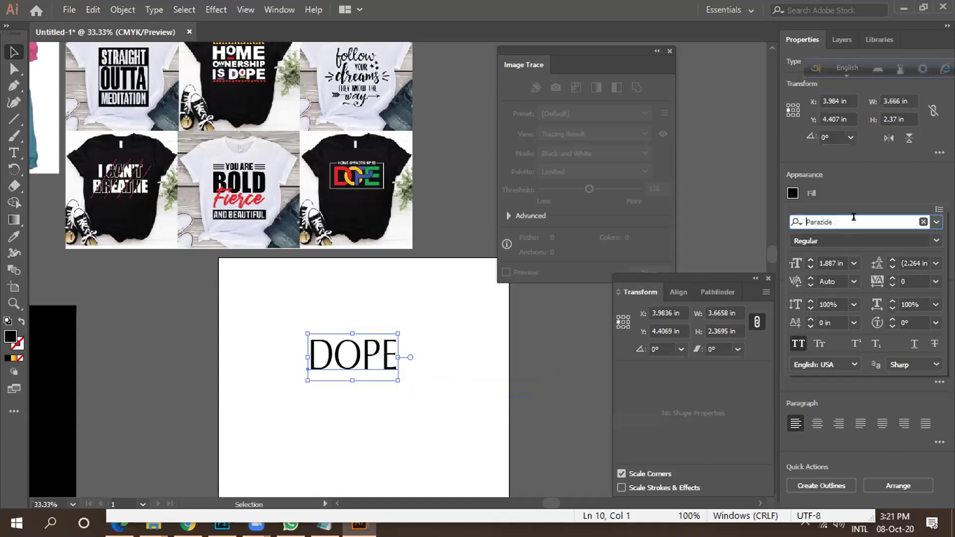
key("Down")
key("Down")
key("Down")
key("Down")
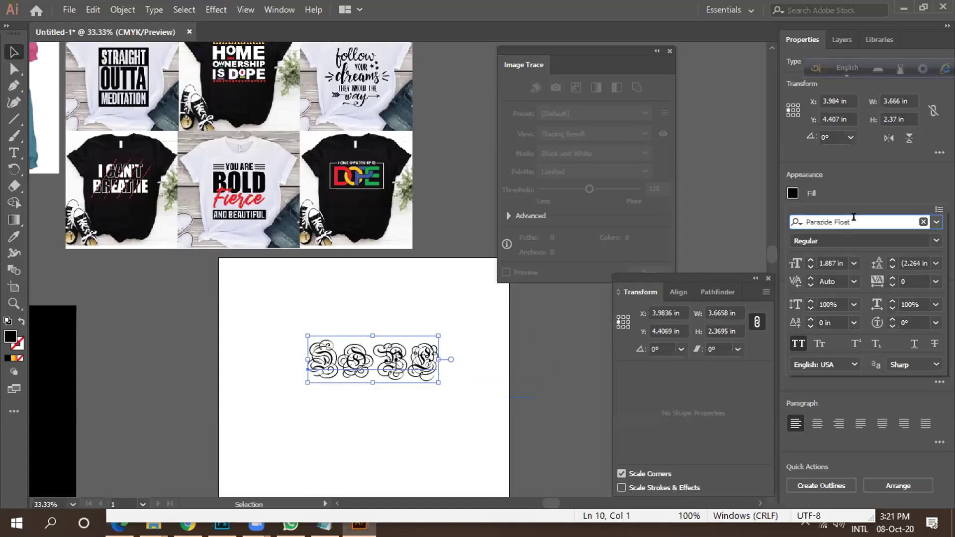
key("Down")
key("Down")
key("Down")
key("Down")
key("Down")
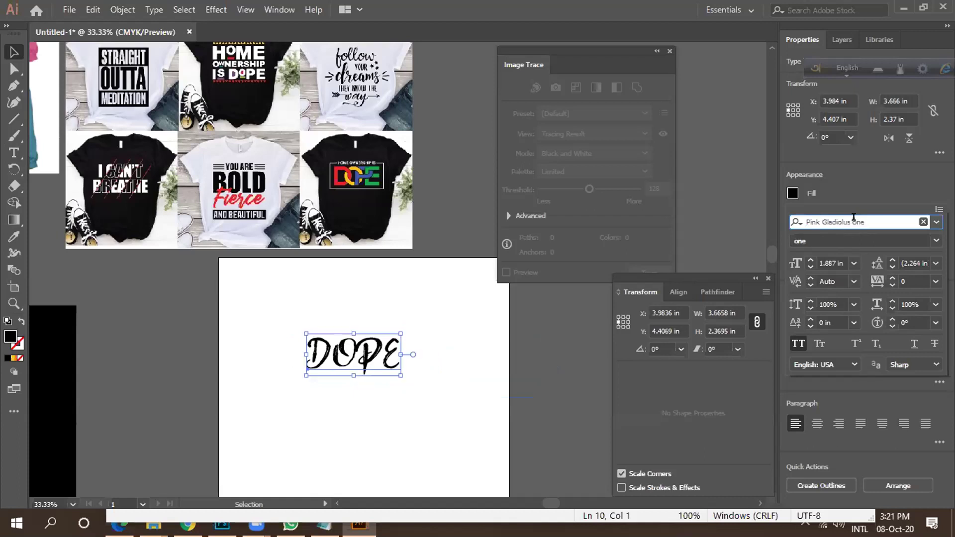
key("Down")
key("Down")
key("Down")
key("Down")
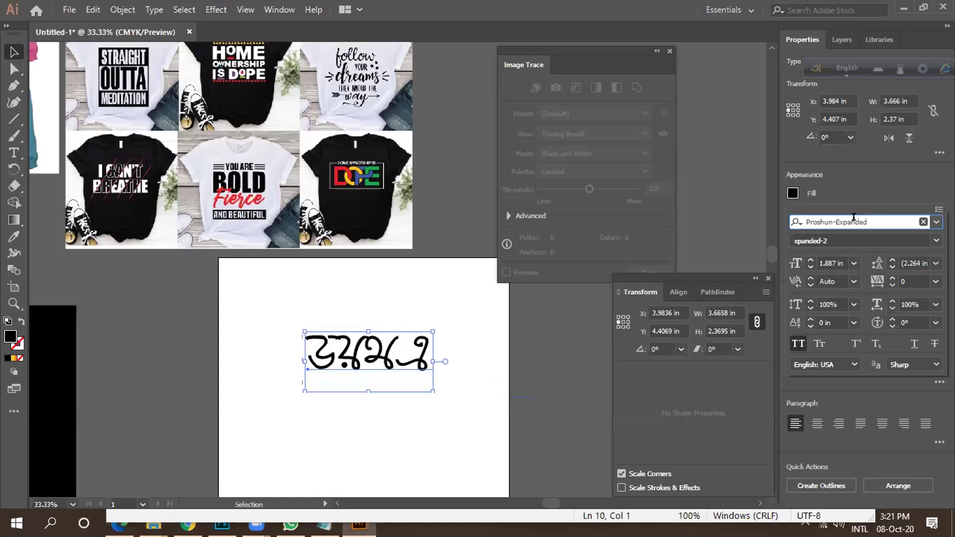
key("Down")
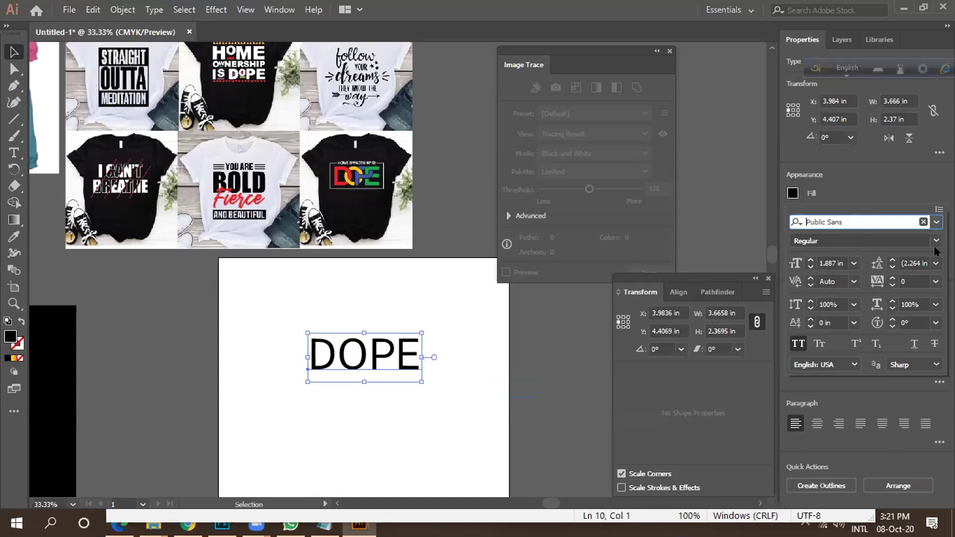
Set the font style of the DOPE text to Black.
left_click(895, 241)
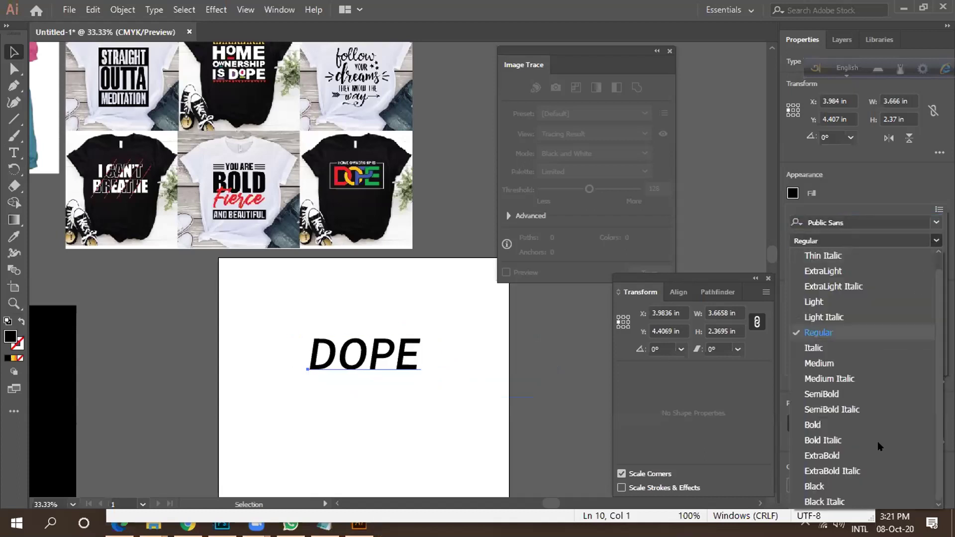
left_click(861, 472)
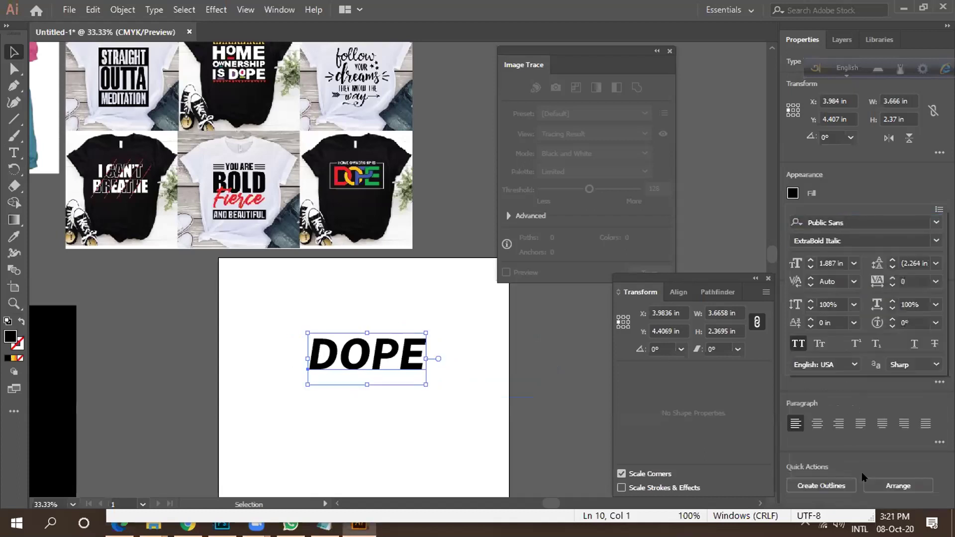
left_click(936, 240)
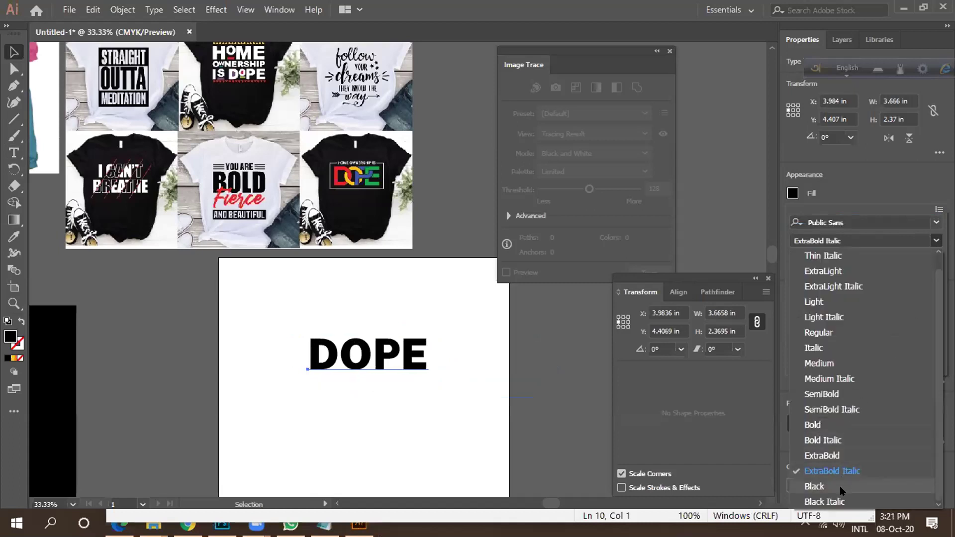
left_click(839, 486)
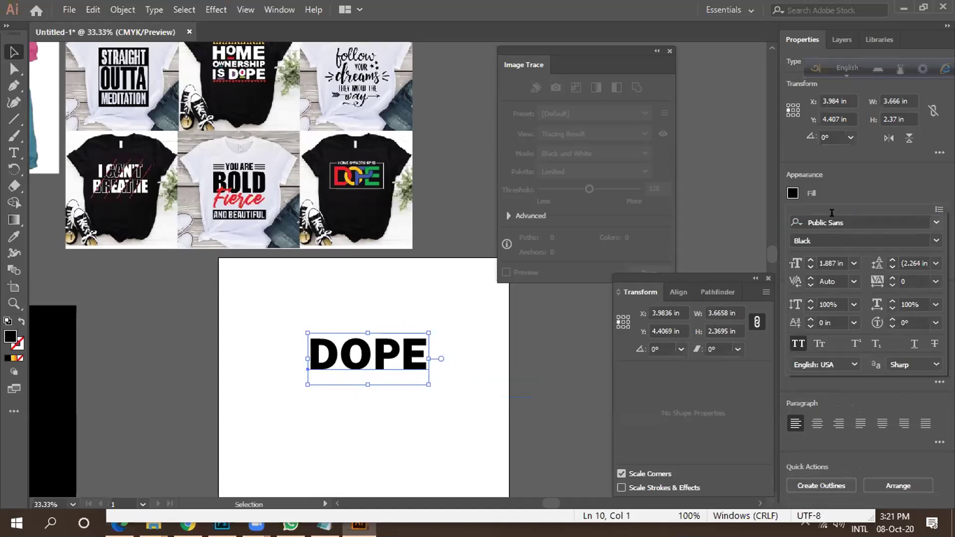
left_click(848, 219)
left_click(851, 218)
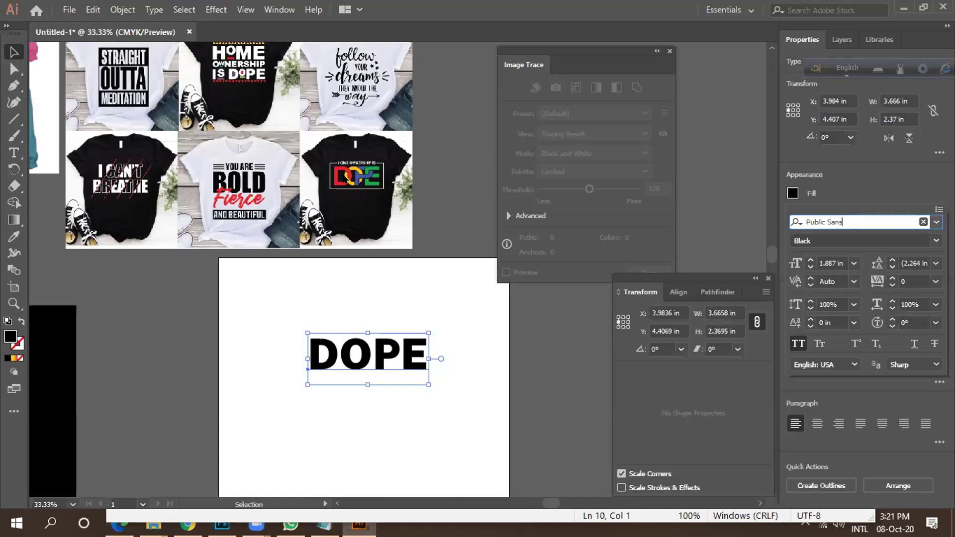
Reduce the tracking of the DOPE text to -430 so that its letters overlap like the reference lettering.
left_click(891, 286)
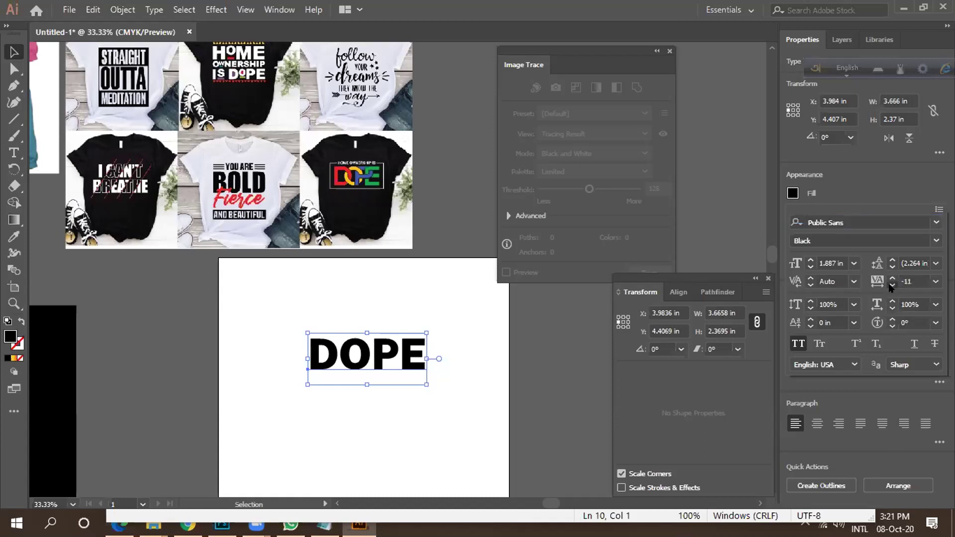
left_click(892, 286)
left_click(891, 286)
left_click(892, 286)
left_click(891, 286)
left_click(891, 286)
left_click(891, 286)
left_click(892, 286)
left_click(891, 286)
left_click(891, 286)
left_click(891, 286)
left_click(891, 285)
left_click(891, 286)
left_click(891, 286)
left_click(891, 286)
left_click(891, 286)
left_click(891, 286)
left_click(891, 286)
left_click(891, 286)
left_click(892, 286)
left_click(891, 286)
left_click(892, 286)
left_click(891, 286)
left_click(891, 286)
left_click(891, 286)
left_click(891, 286)
left_click(891, 286)
left_click(891, 285)
left_click(891, 286)
left_click(891, 286)
left_click(892, 286)
left_click(891, 286)
left_click(891, 286)
left_click(891, 286)
left_click(891, 286)
left_click(891, 286)
left_click(892, 286)
left_click(891, 286)
left_click(892, 286)
left_click(891, 286)
left_click(891, 286)
left_click(891, 286)
left_click(891, 286)
left_click(891, 286)
left_click(891, 286)
left_click(891, 286)
left_click(891, 286)
left_click(891, 286)
left_click(891, 286)
left_click(891, 286)
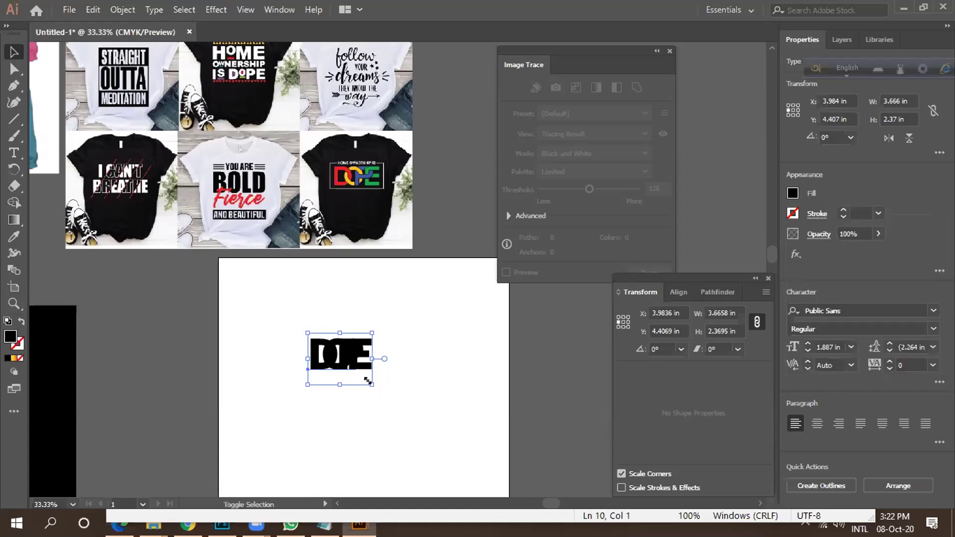
Enlarge the overlapping DOPE text to about 8.1 in wide and move it toward the artboard's lower left.
left_click_drag(444, 430, 452, 468)
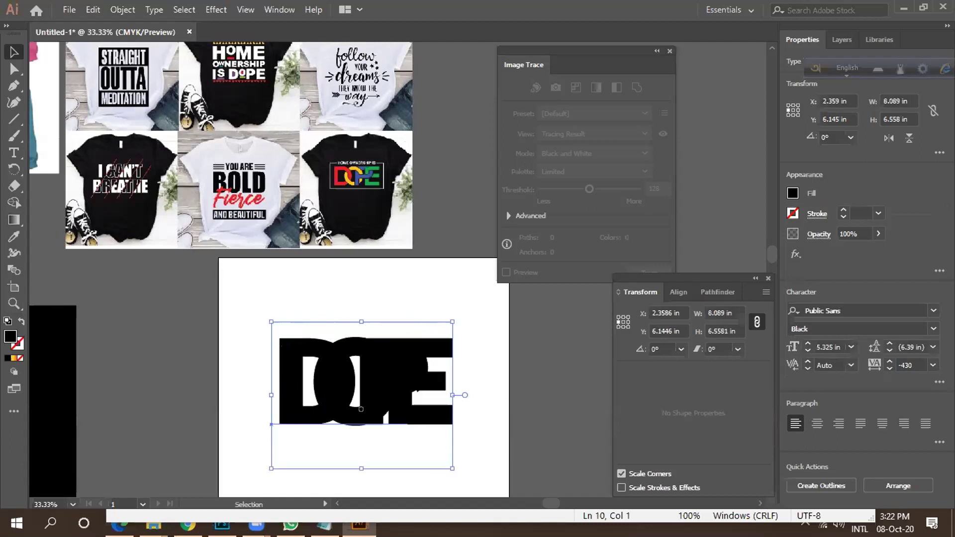
key("ctrl+shift+a")
key("ctrl+minus")
left_click_drag(363, 397, 337, 426)
scroll(336, 425, "up", 2)
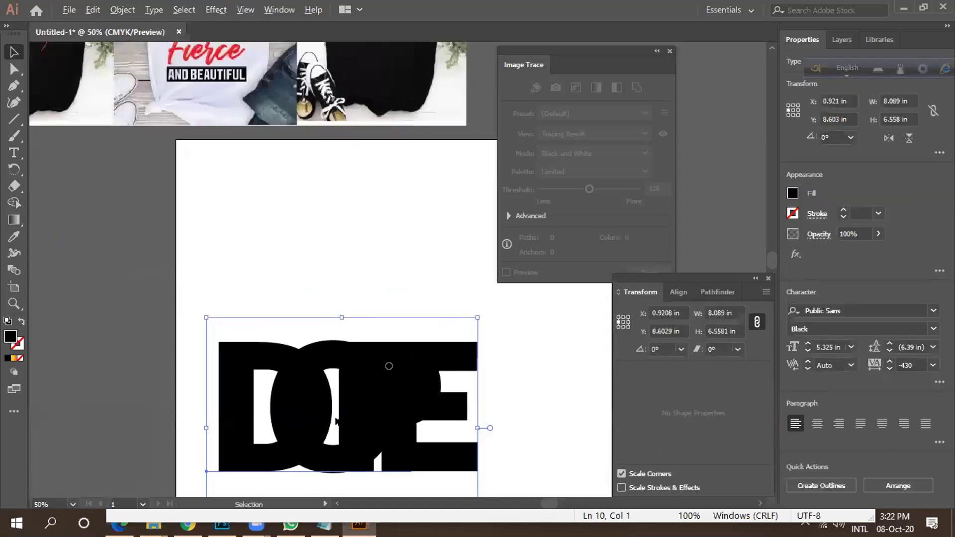
scroll(350, 402, "down", 2)
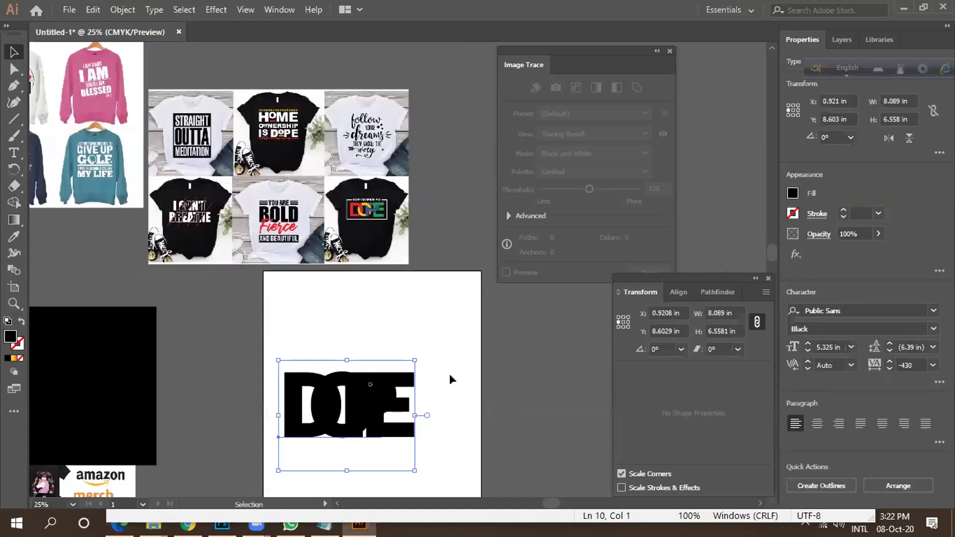
Switch the font style of the DOPE text to Bold and settle on Medium.
left_click(931, 331)
left_click(812, 233)
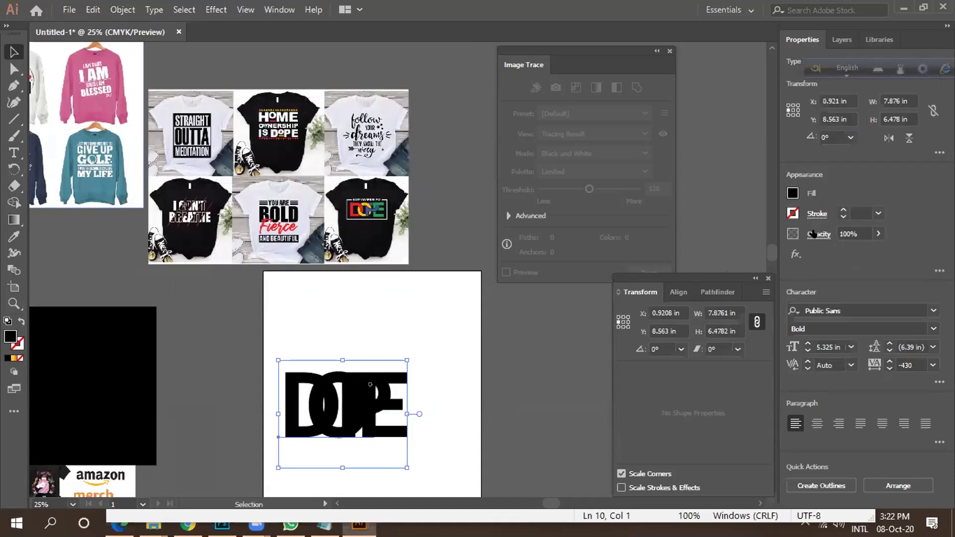
left_click(932, 329)
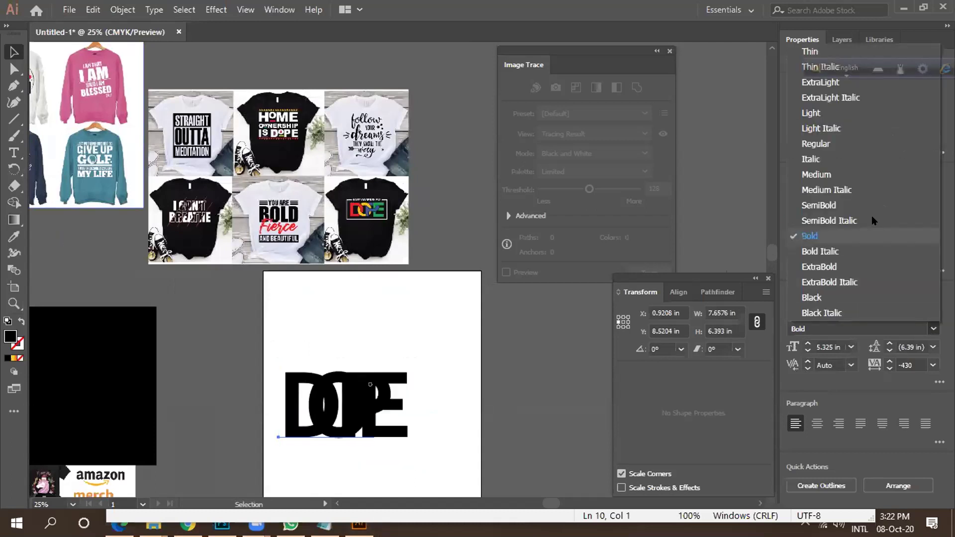
left_click(863, 173)
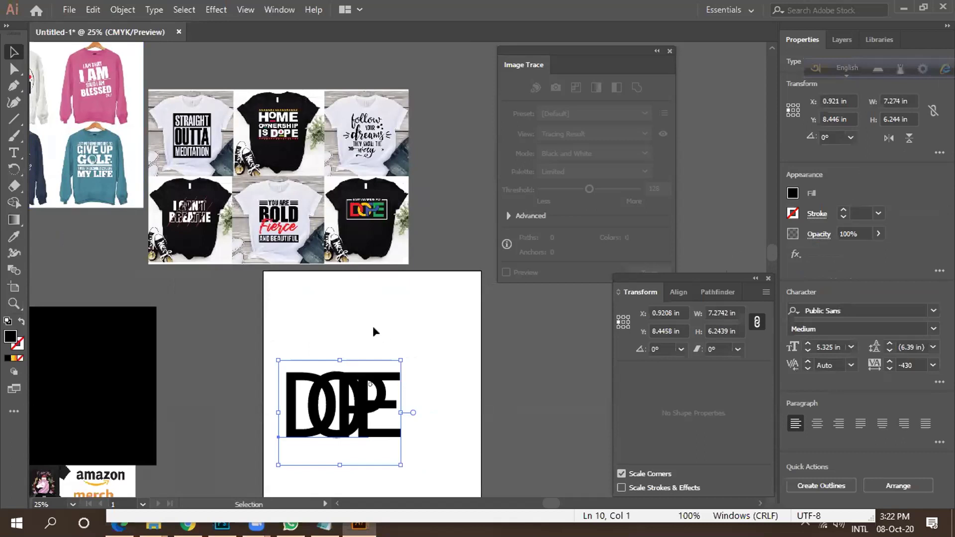
Loosen the tracking of the DOPE text, trying -300 and settling on -330.
scroll(369, 384, "up", 3)
scroll(401, 342, "down", 2)
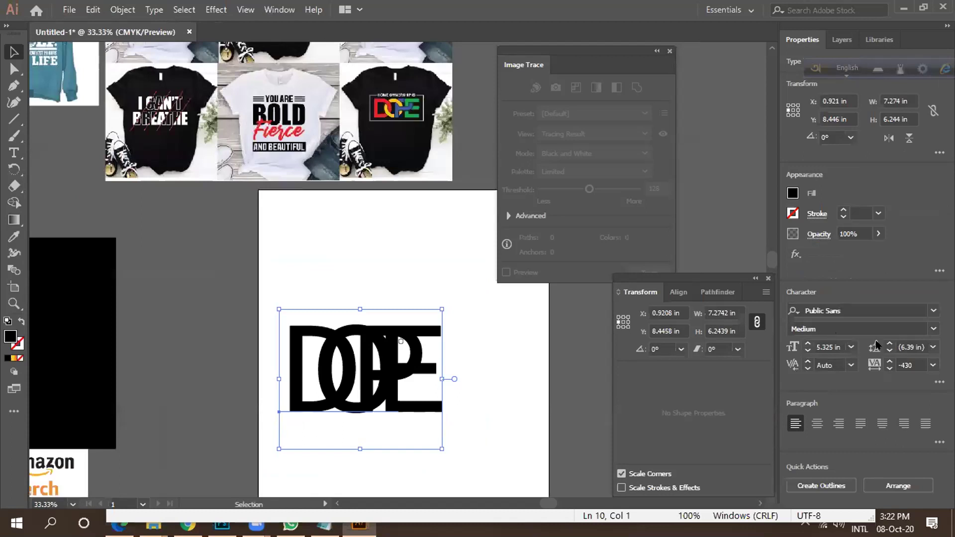
left_click(906, 365)
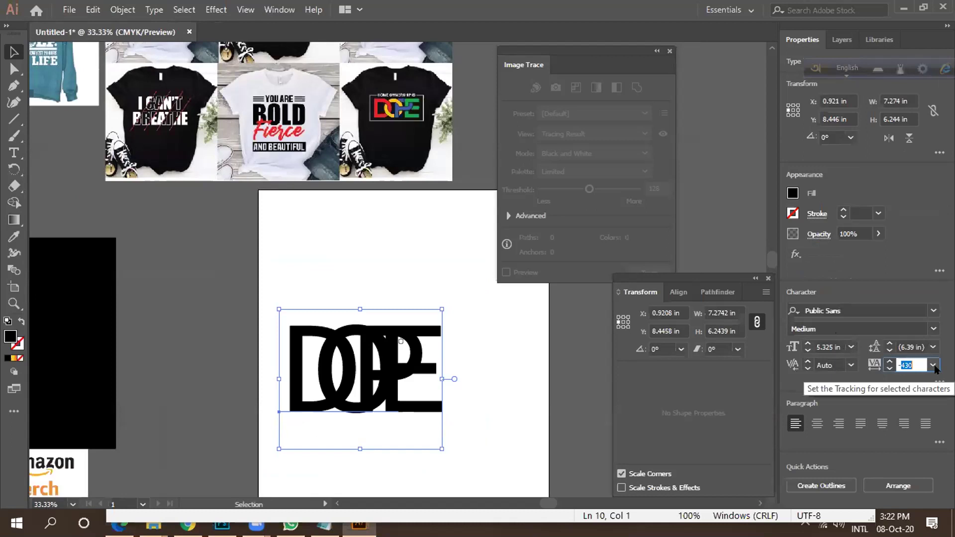
type("--300")
key("Return")
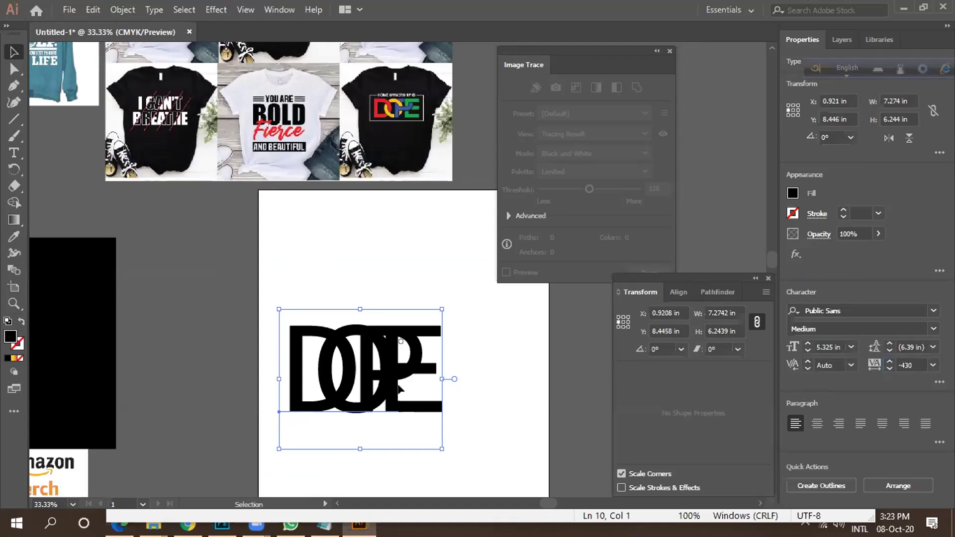
left_click(899, 364)
type("-3")
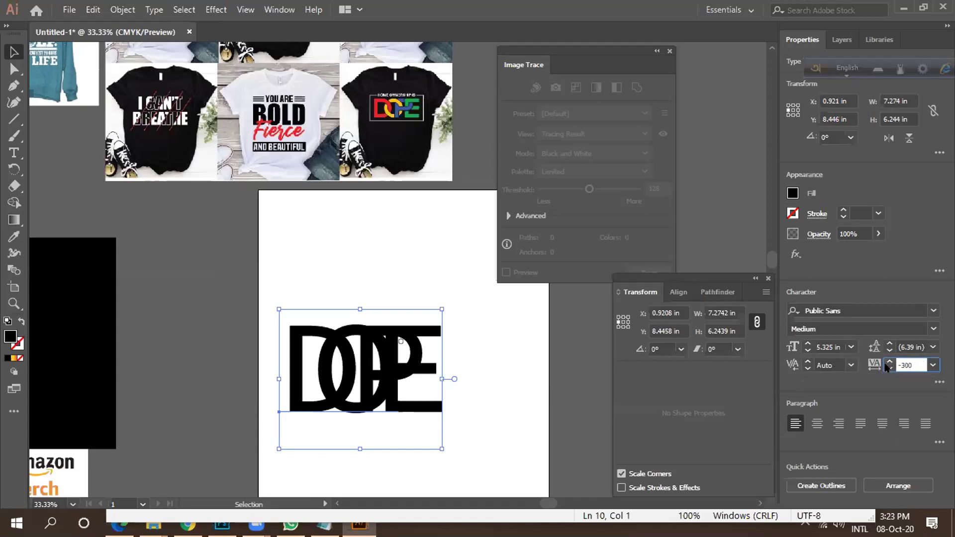
key("Return")
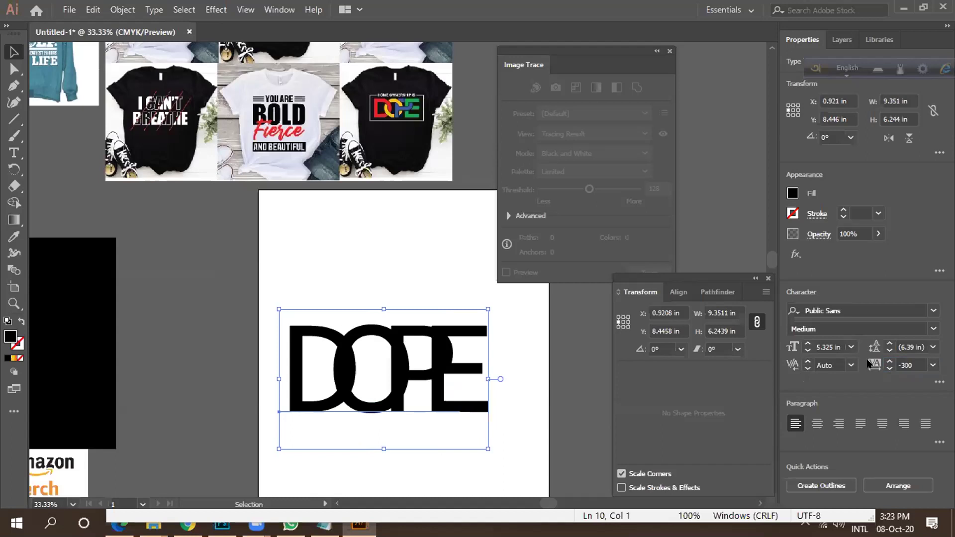
left_click(912, 364)
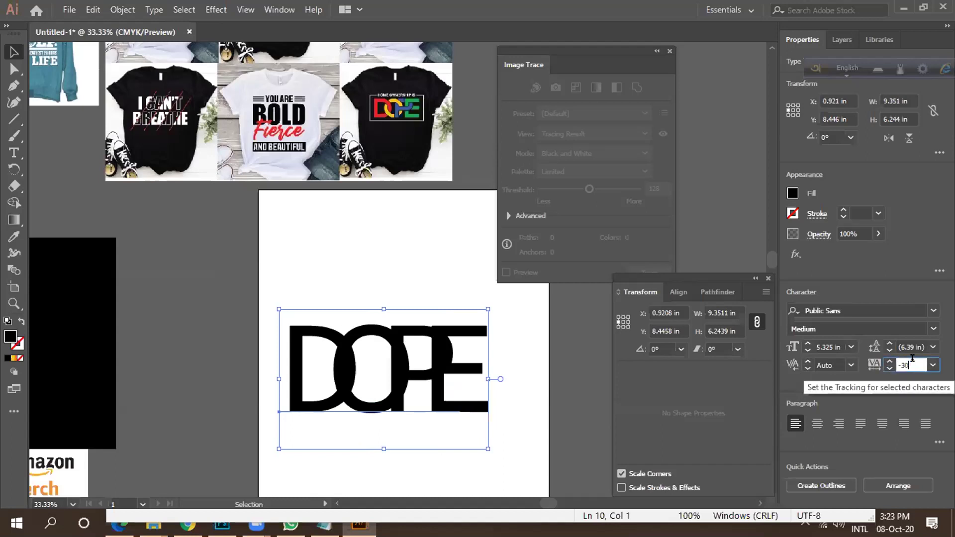
type("30")
key("Return")
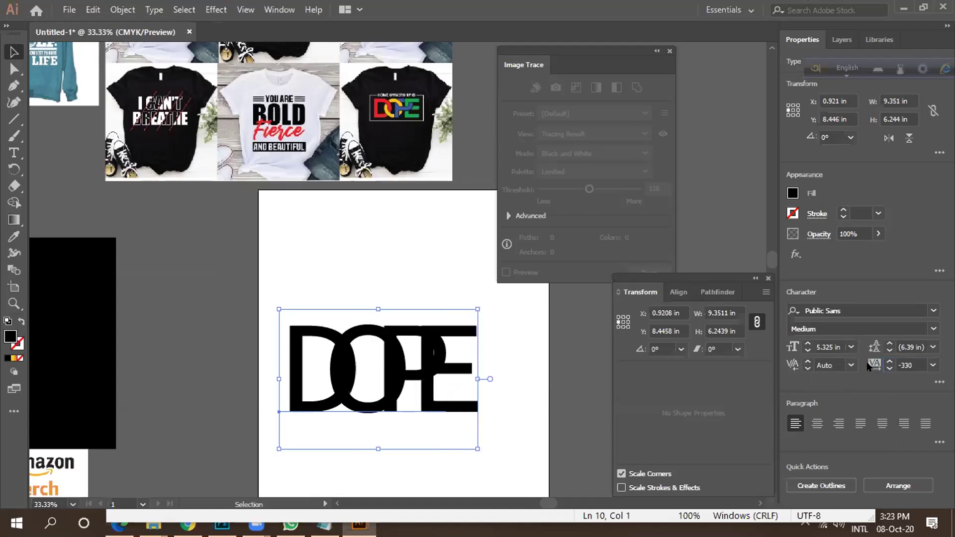
Duplicate the DOPE text to the right of the artboard at about X 15.2 in and convert the copy to outlines.
key("ctrl+minus")
left_click_drag(332, 332, 490, 338)
scroll(340, 353, "up", 1)
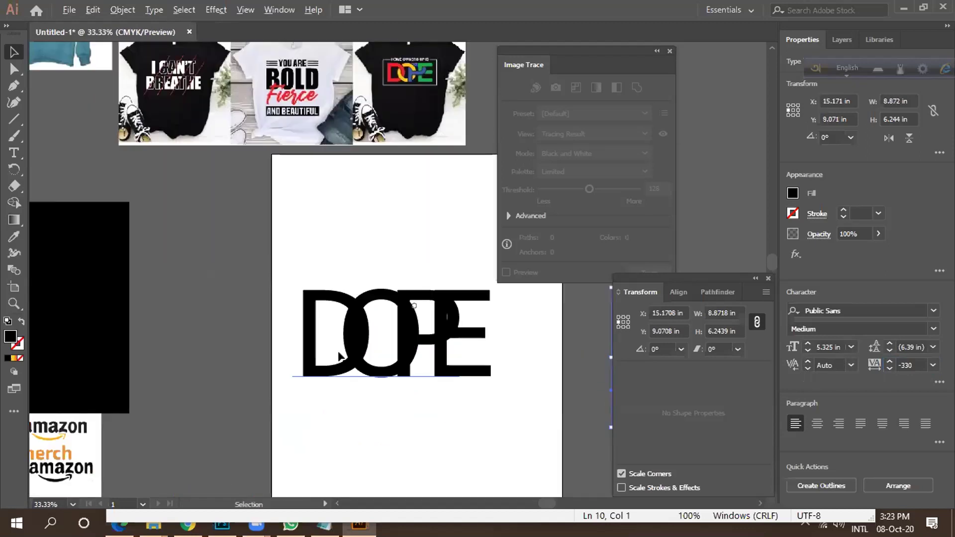
right_click(347, 341)
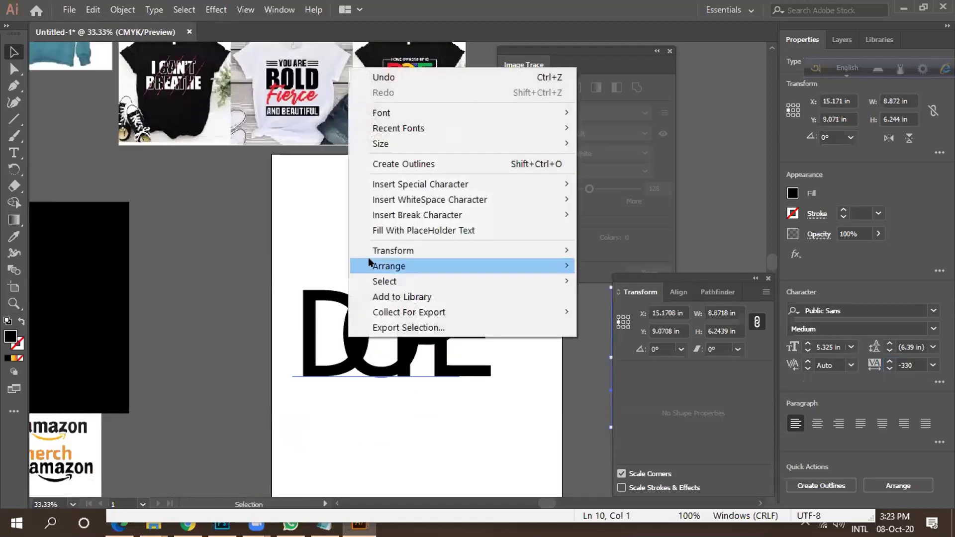
left_click(388, 164)
left_click(526, 350)
scroll(386, 332, "up", 1)
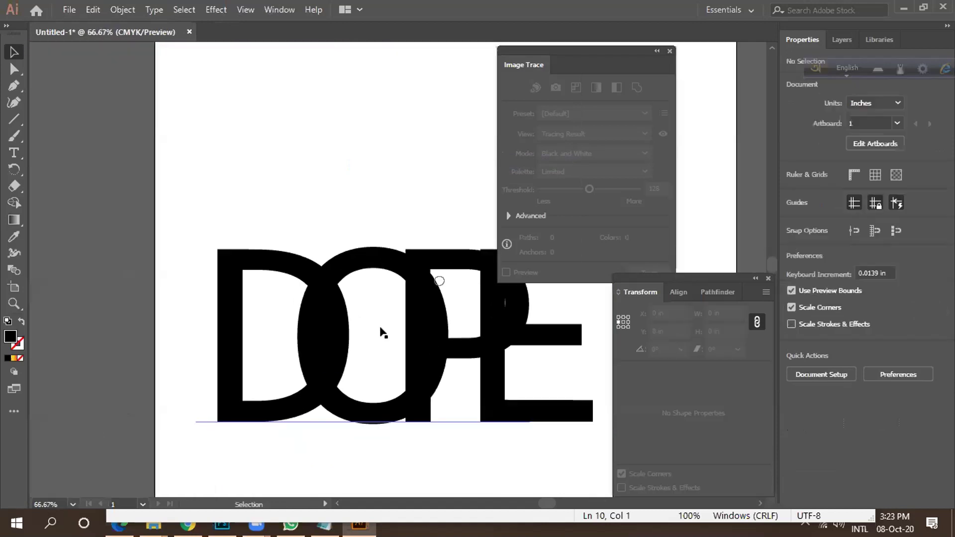
left_click(382, 306)
scroll(381, 306, "down", 1)
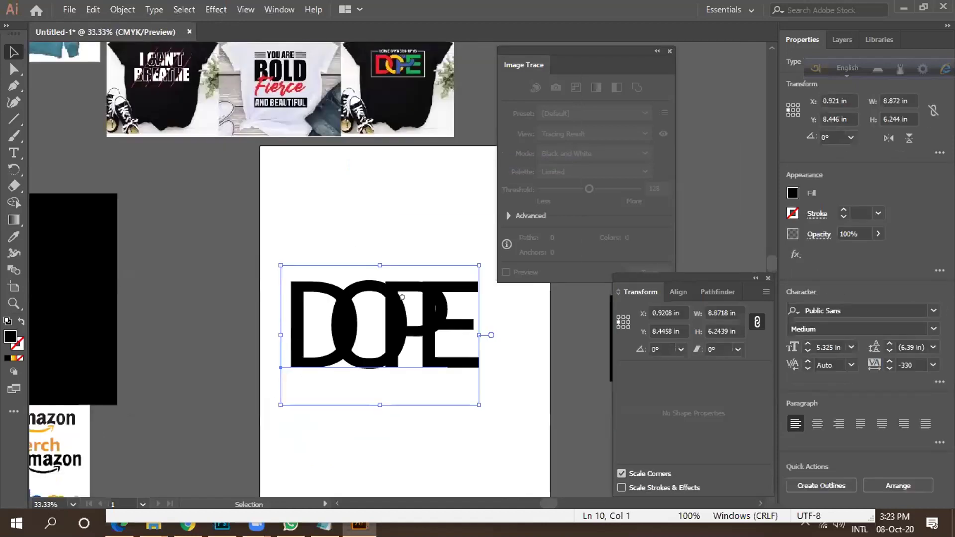
right_click(342, 359)
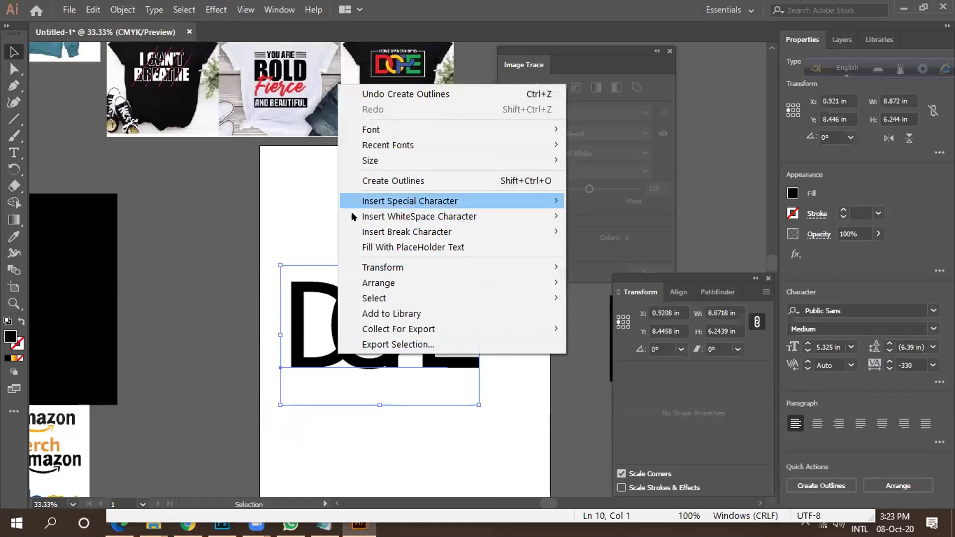
left_click(408, 389)
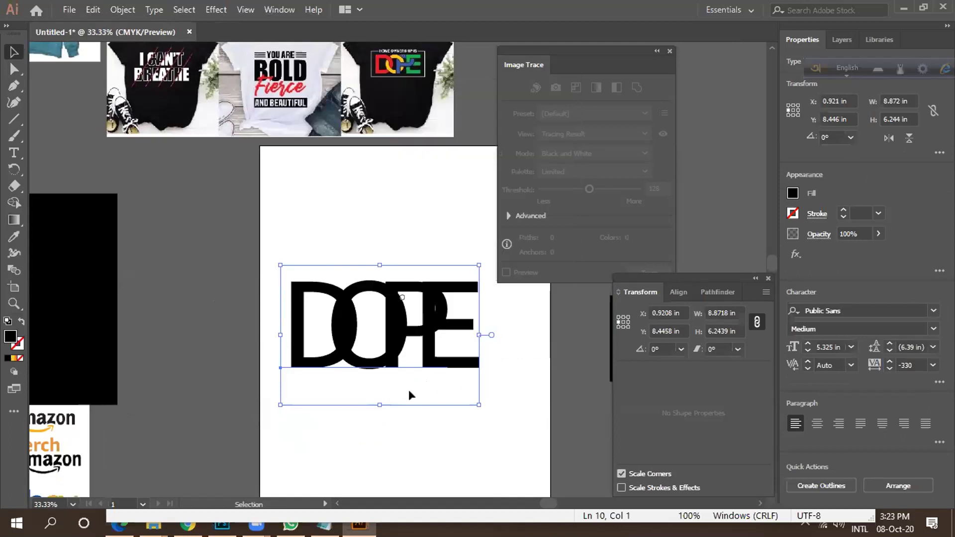
Move the live DOPE text to the artboard's lower left and the outlined copy onto the artboard at about X 1.6 in, Y 6.2 in.
scroll(368, 392, "down", 1)
left_click(514, 383)
left_click_drag(583, 380, 268, 422)
left_click_drag(483, 387, 375, 326)
scroll(343, 313, "up", 2)
scroll(432, 325, "up", 1)
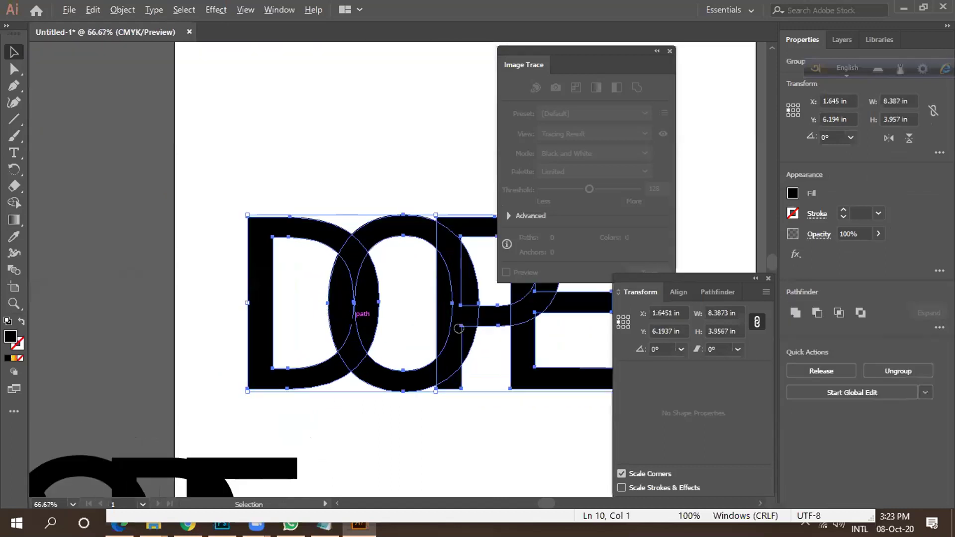
scroll(405, 324, "down", 2)
scroll(348, 312, "up", 1)
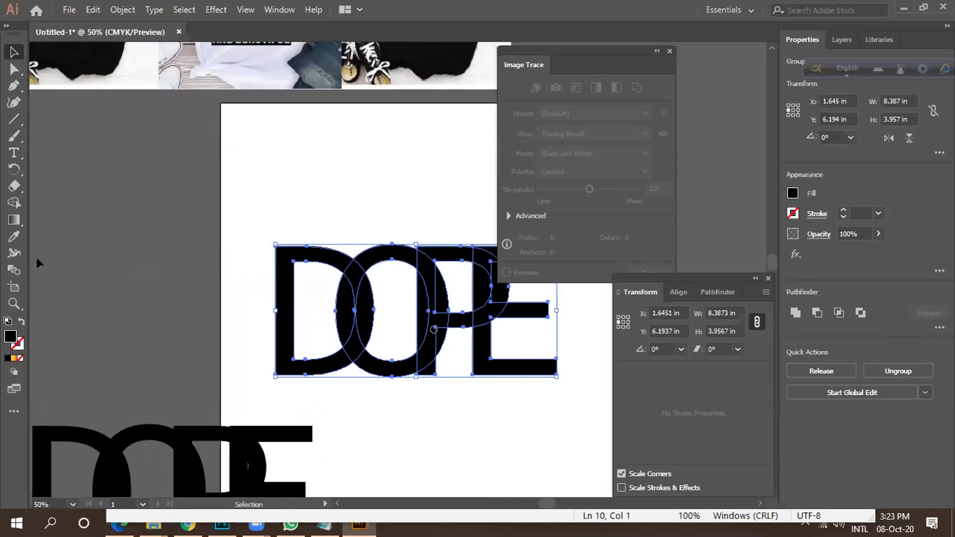
Try the Shape Builder tool on the overlapping D and O of the outlined DOPE group.
left_click(14, 202)
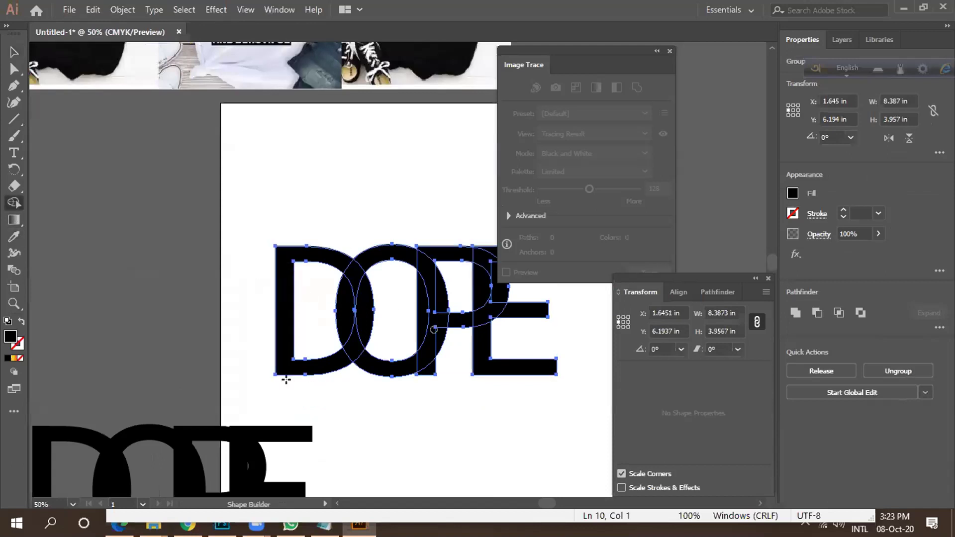
scroll(286, 380, "down", 1)
mouse_move(299, 338)
left_mouse_down()
mouse_move(320, 348)
mouse_move(326, 324)
mouse_move(348, 373)
mouse_move(358, 370)
left_mouse_up()
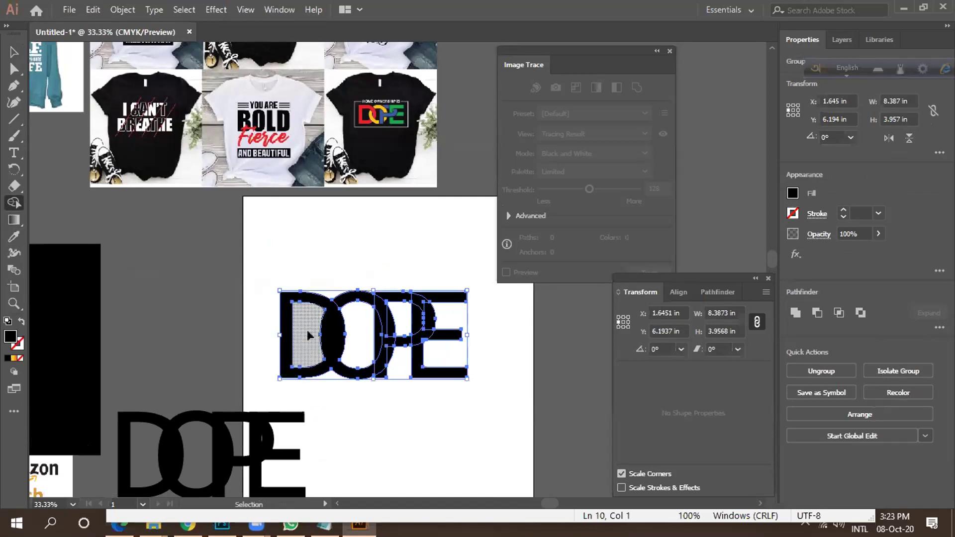
scroll(343, 326, "up", 2)
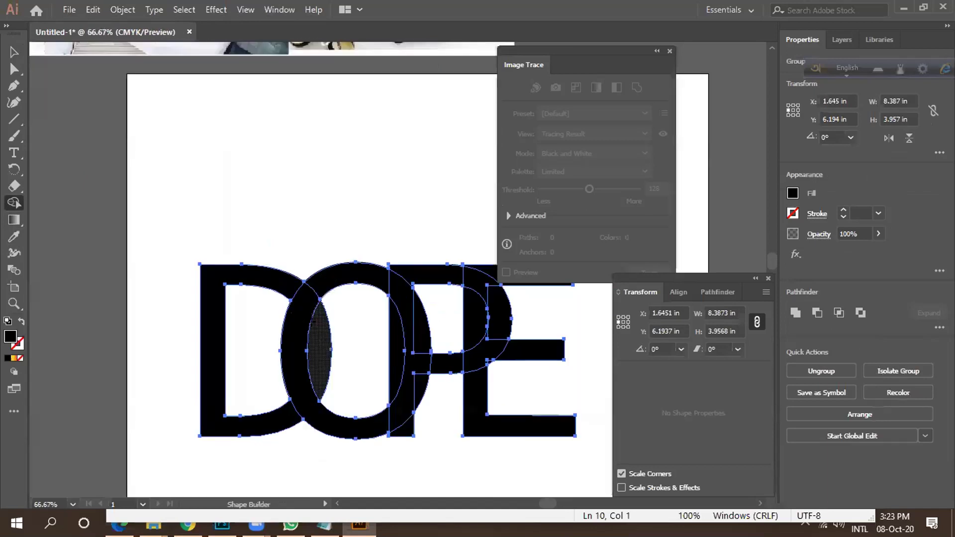
left_click(14, 52)
scroll(285, 183, "down", 1)
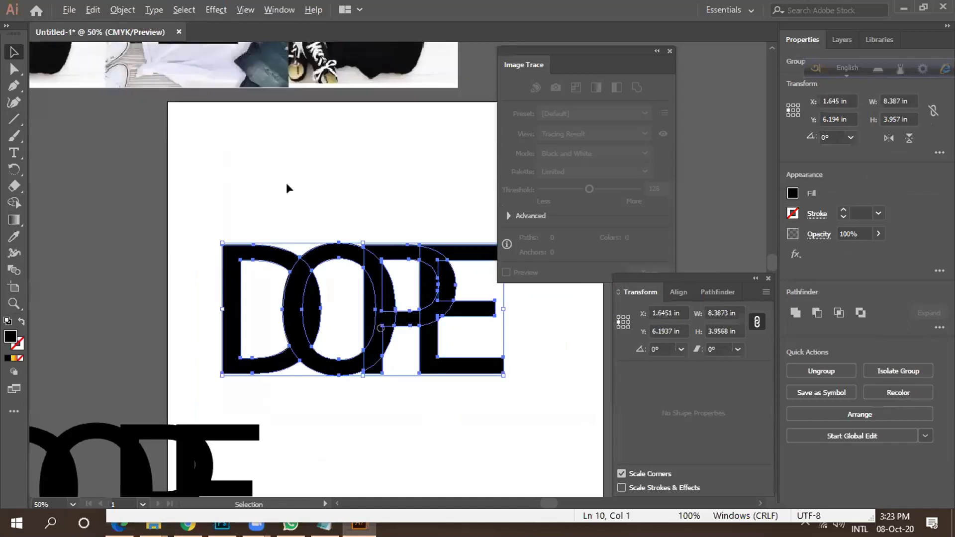
Undo the Shape Builder edit and the last moves of the live and outlined DOPE lettering.
key("a")
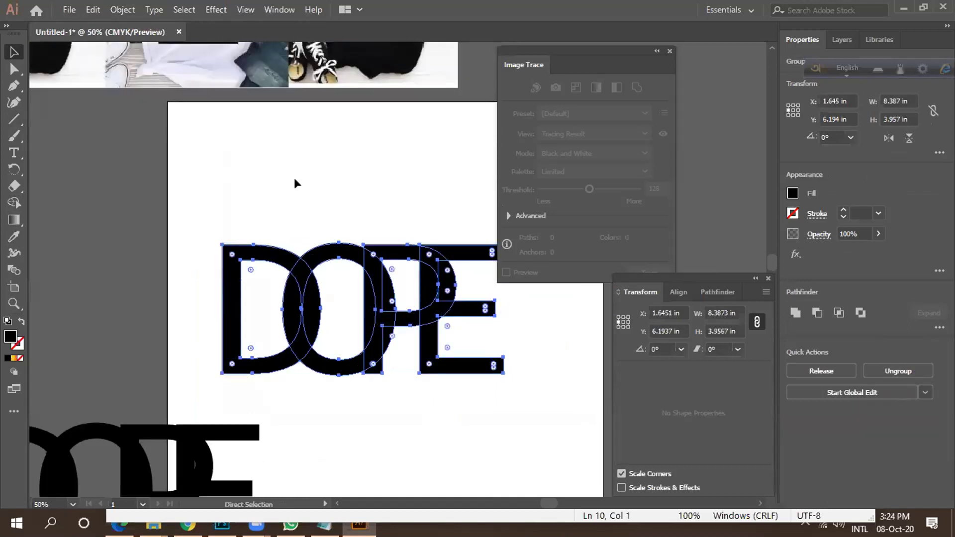
key("ctrl+z")
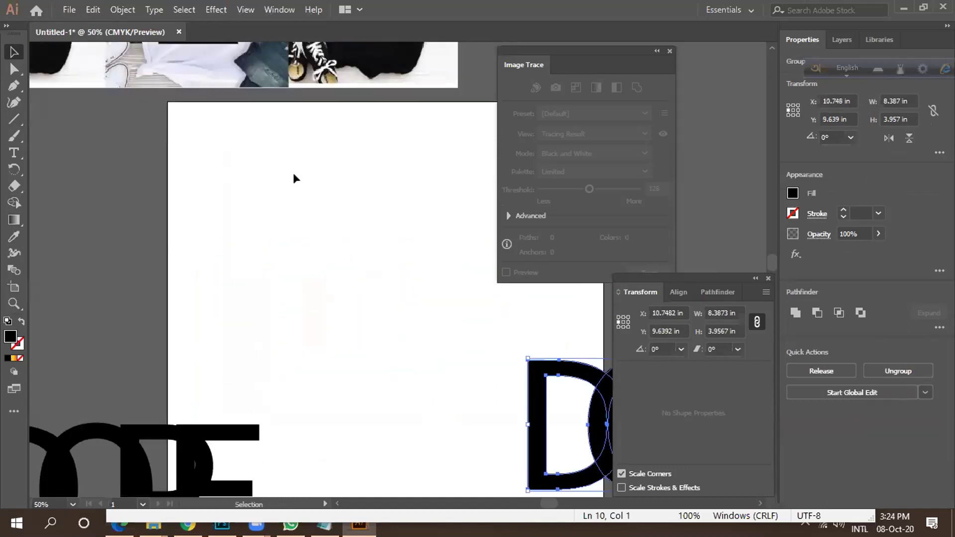
scroll(282, 179, "down", 2)
key("ctrl+z")
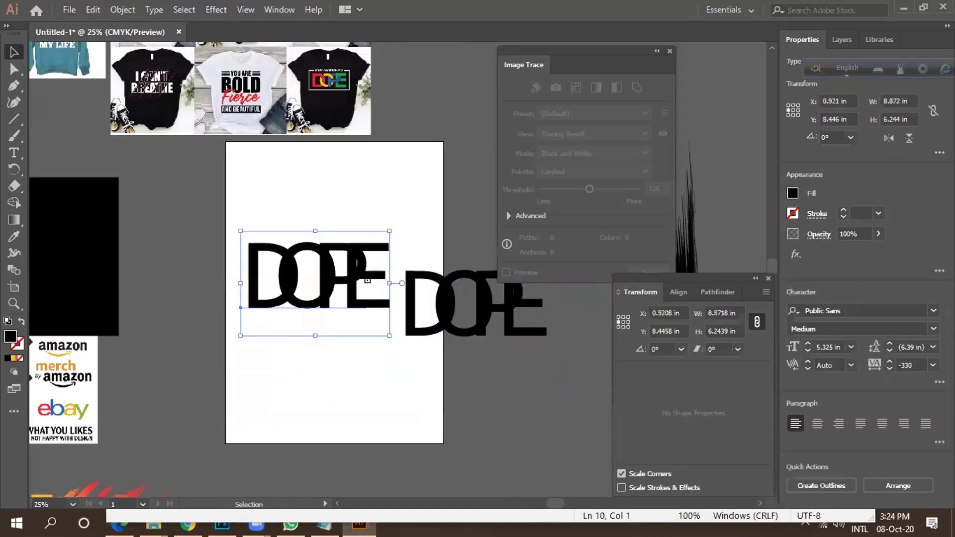
Move the live DOPE text toward the artboard's lower left and the outlined copy onto the artboard at about X 2.1 in, Y 8 in.
left_click_drag(305, 295, 195, 416)
left_click_drag(468, 316, 320, 289)
scroll(301, 294, "up", 2)
scroll(299, 268, "up", 1)
scroll(299, 268, "up", 2)
scroll(299, 269, "down", 2)
Ungroup the outlined DOPE lettering into separate letters and clear the selection.
right_click(303, 271)
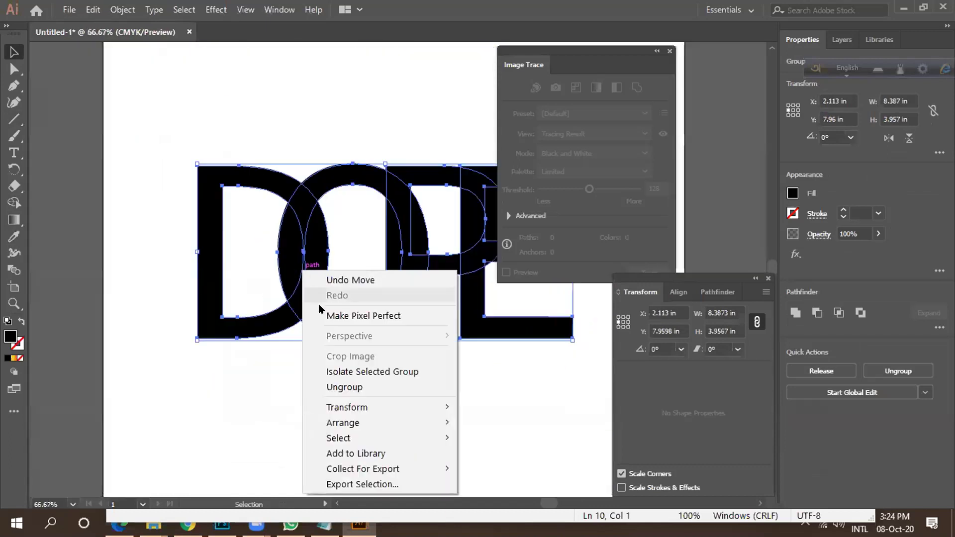
left_click(349, 387)
left_click(507, 399)
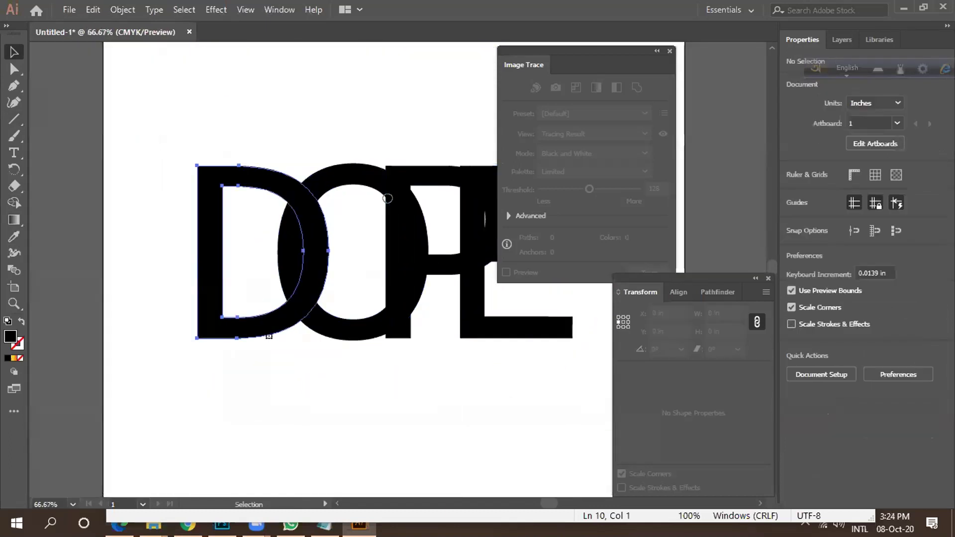
Nudge the outlined D right to X 2.182 in so that it overlaps the O more.
left_click(268, 337)
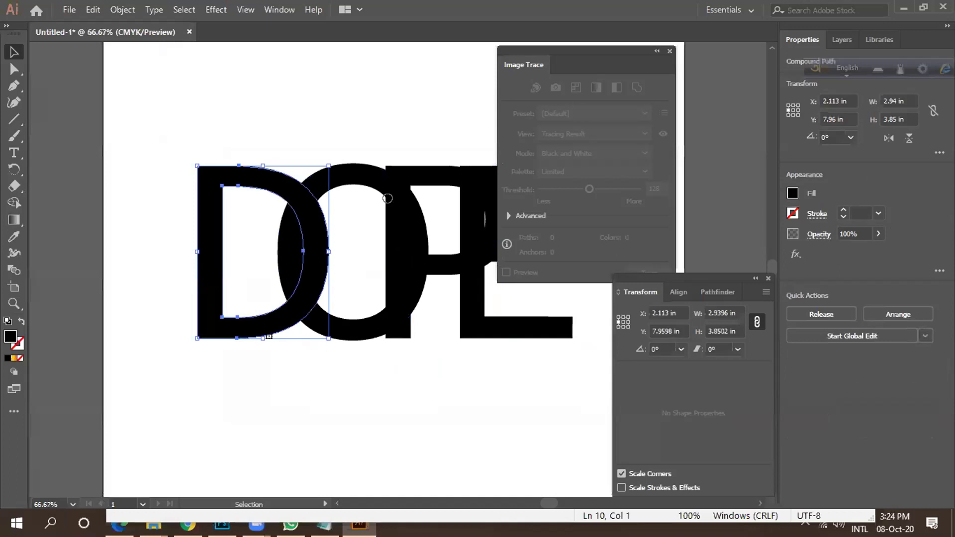
key("Right")
key("Right")
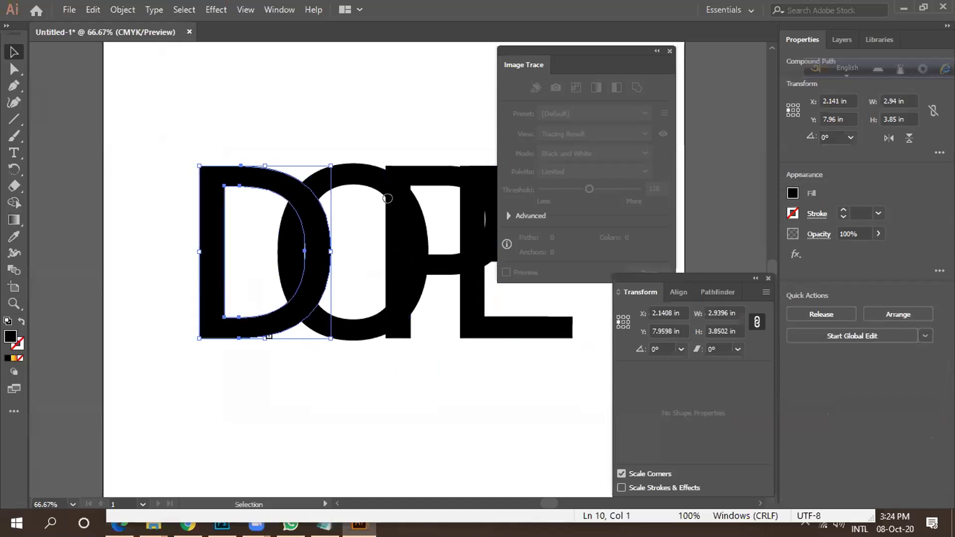
scroll(228, 282, "down", 2)
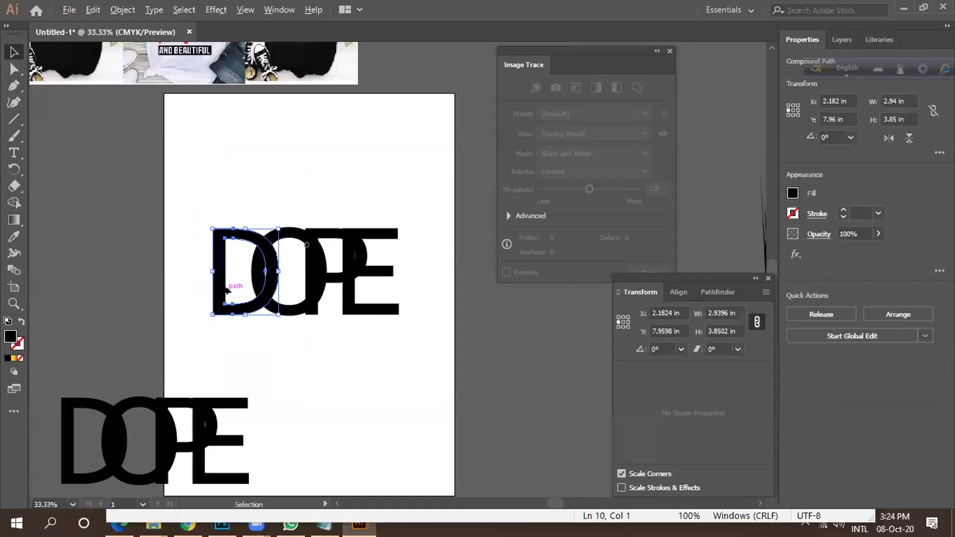
Nudge the outlined P left by about 0.2 in so that it overlaps the O more.
scroll(343, 278, "up", 2)
left_click(271, 201)
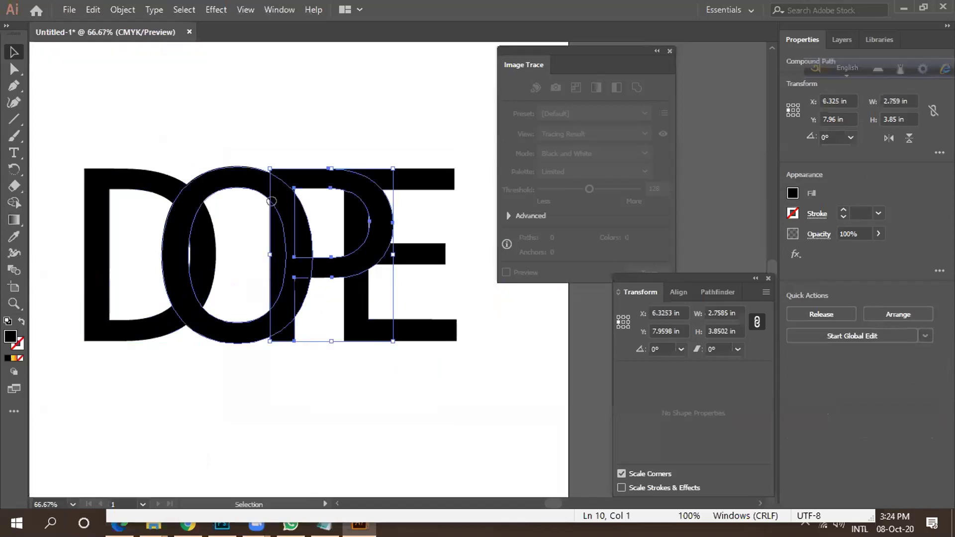
key("Left")
key("Left")
key("Left")
key("Left")
key("Left")
key("Left")
key("Left")
key("Left")
key("Left")
key("Left")
key("Left")
key("Left")
key("Left")
key("Left")
key("Left")
key("Left")
Nudge the outlined E left to X 7.778 in, closer to the shifted P.
left_click(358, 207)
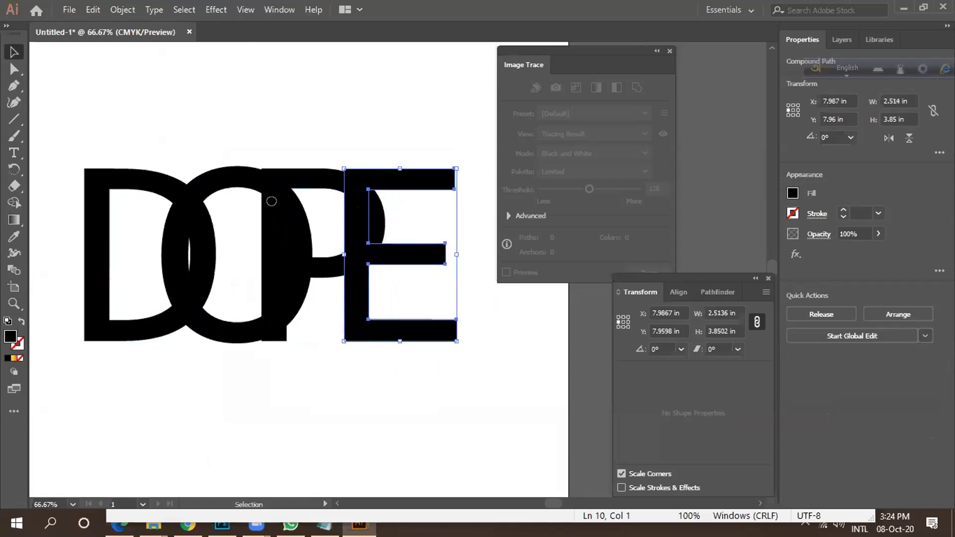
key("Left")
key("Left")
key("Left")
key("Left")
key("Left")
key("Left")
key("Left")
key("Left")
key("Left")
key("Left")
key("Left")
key("Left")
key("Left")
key("Left")
key("Left")
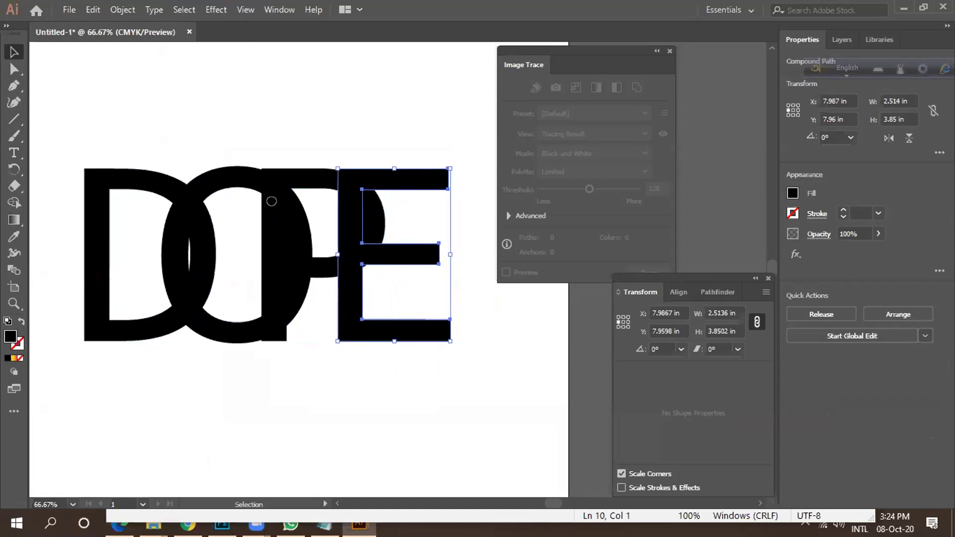
scroll(360, 313, "down", 3)
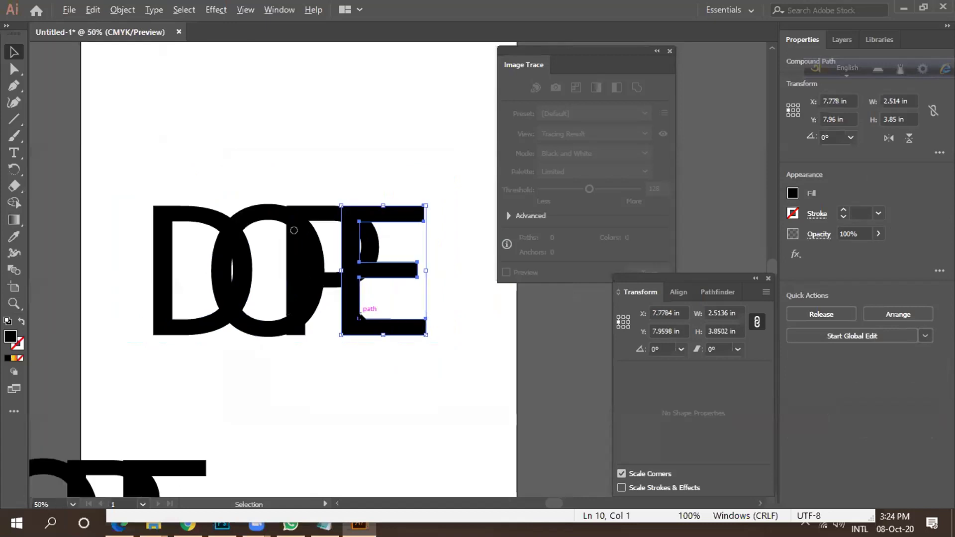
scroll(327, 271, "up", 4)
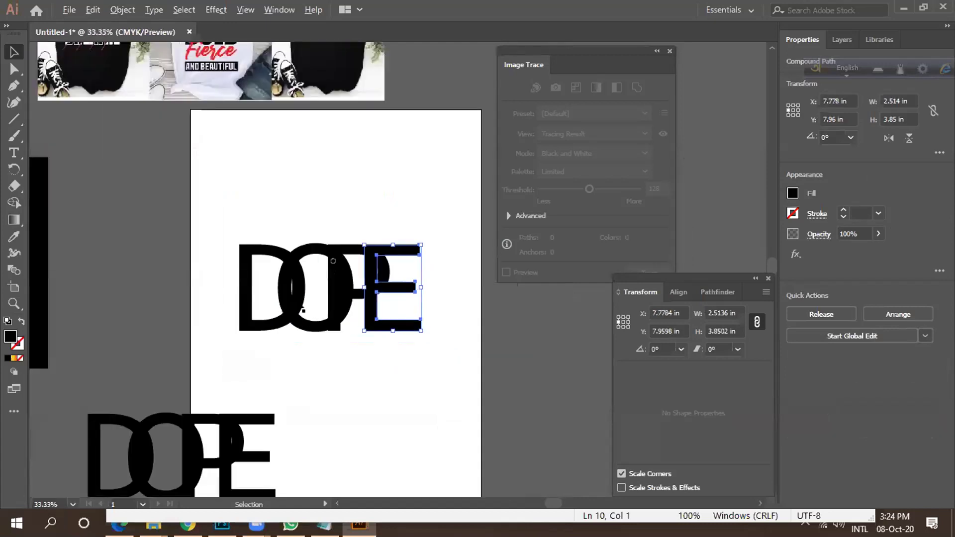
Select all four DOPE letters and try merging the D and O overlap pieces with the Shape Builder tool.
scroll(187, 250, "down", 1)
left_click_drag(136, 258, 420, 318)
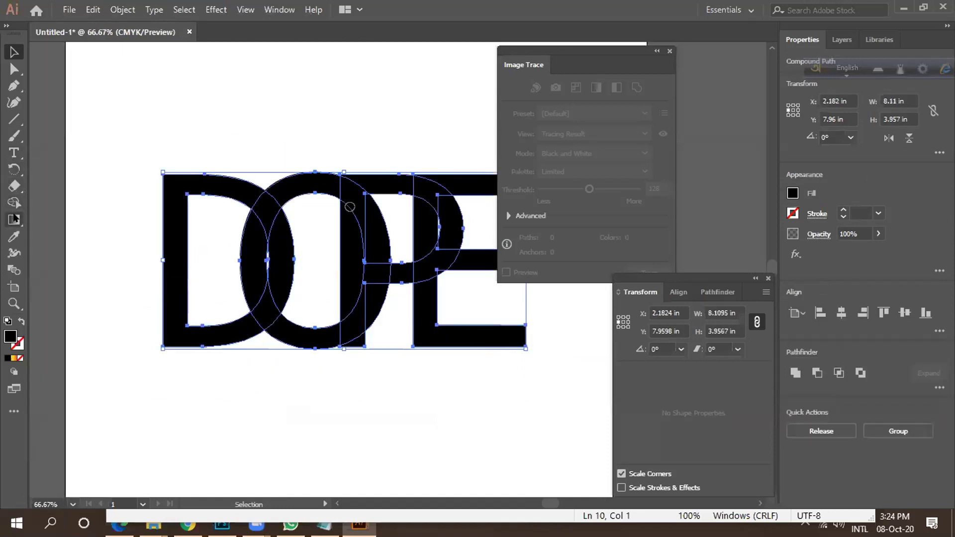
key("shift+m")
left_click_drag(281, 259, 253, 268)
mouse_move(266, 214)
left_mouse_down()
mouse_move(249, 259)
mouse_move(288, 257)
left_mouse_up()
scroll(331, 231, "down", 2)
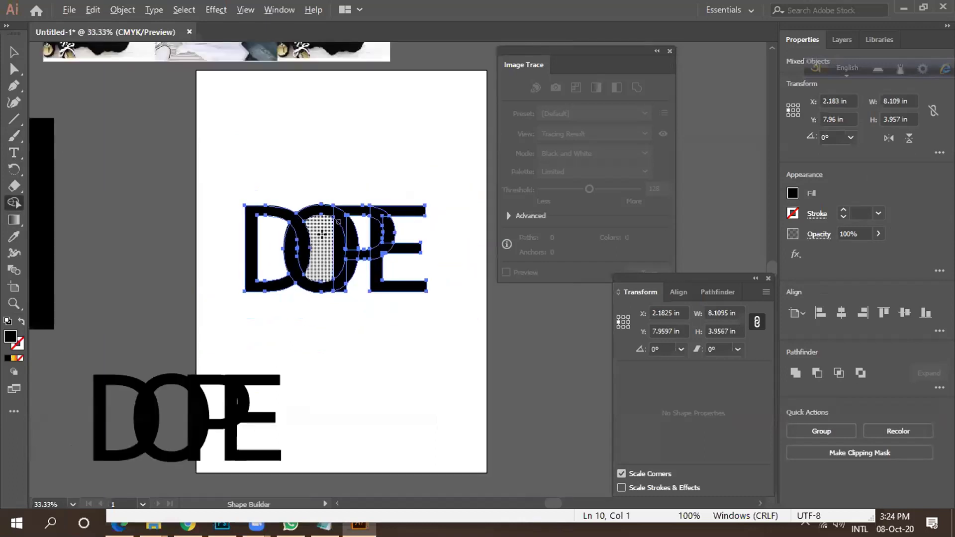
Try to merge the overlapping pieces of the O and P with the Shape Builder tool.
scroll(322, 234, "down", 1)
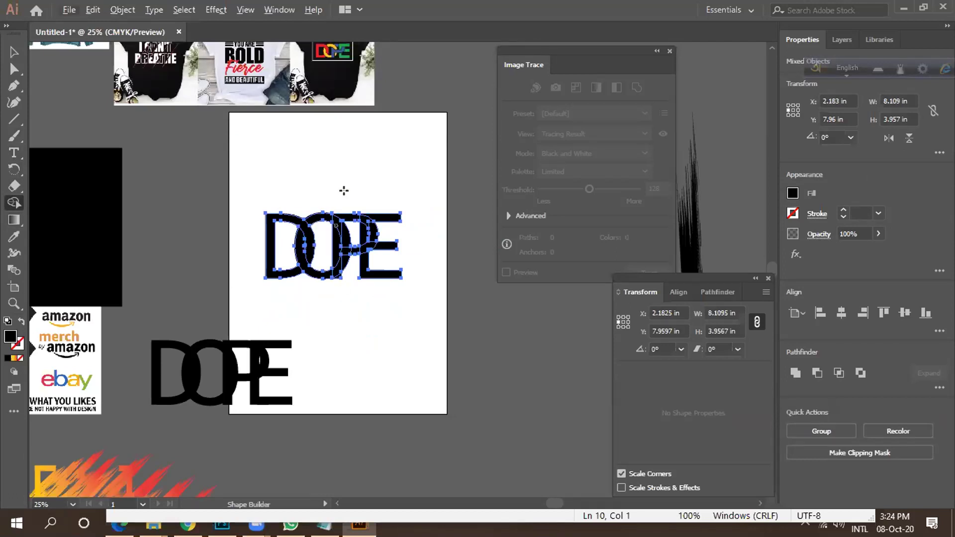
scroll(334, 190, "up", 3)
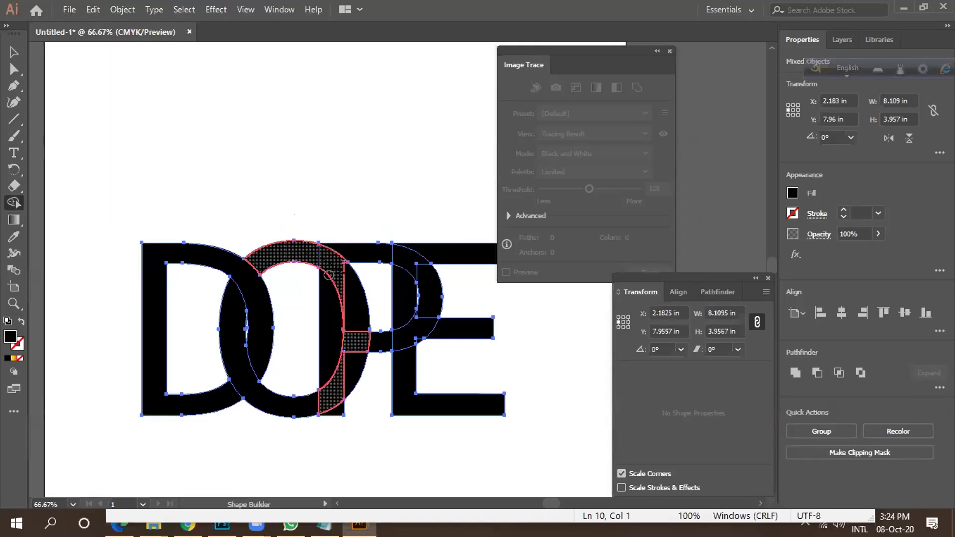
scroll(297, 297, "down", 2)
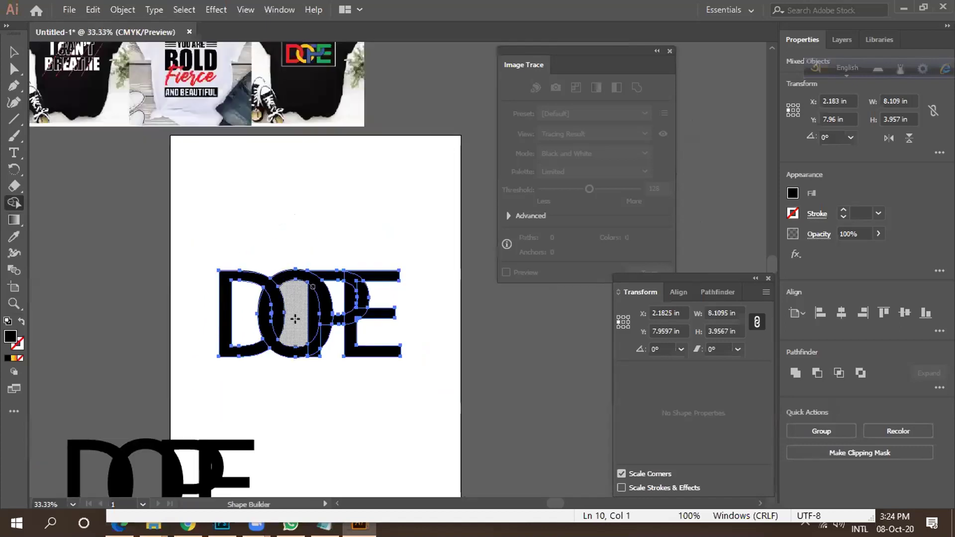
left_click_drag(319, 350, 307, 355)
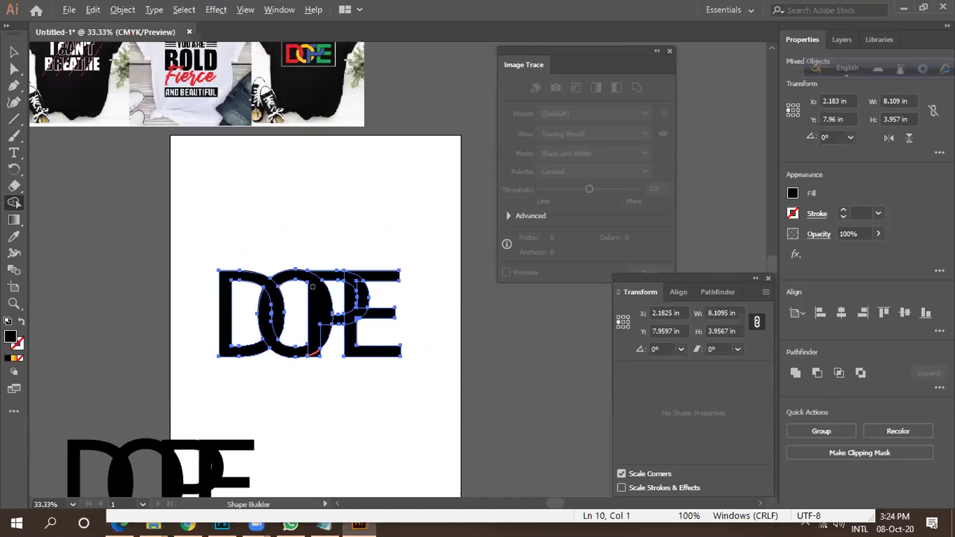
scroll(308, 353, "up", 3)
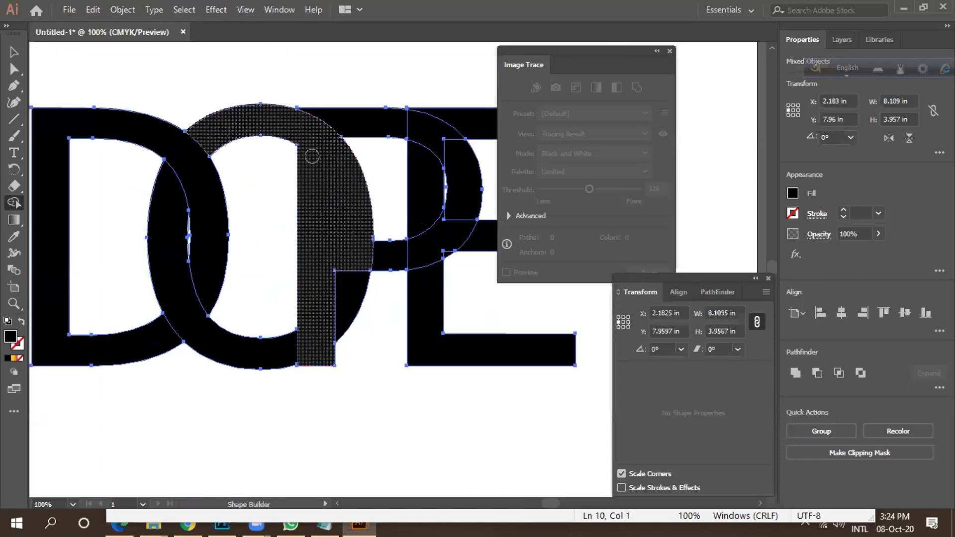
key("ctrl")
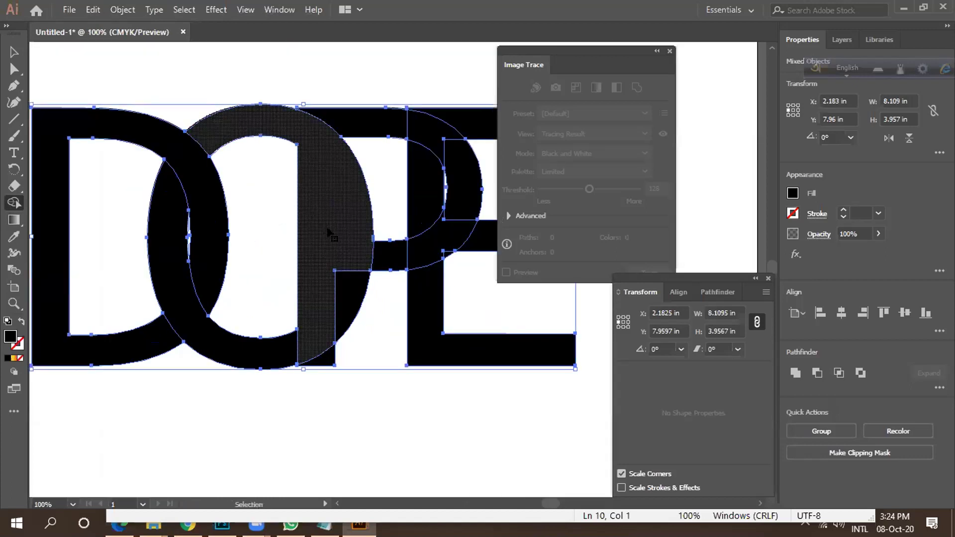
scroll(333, 238, "down", 2)
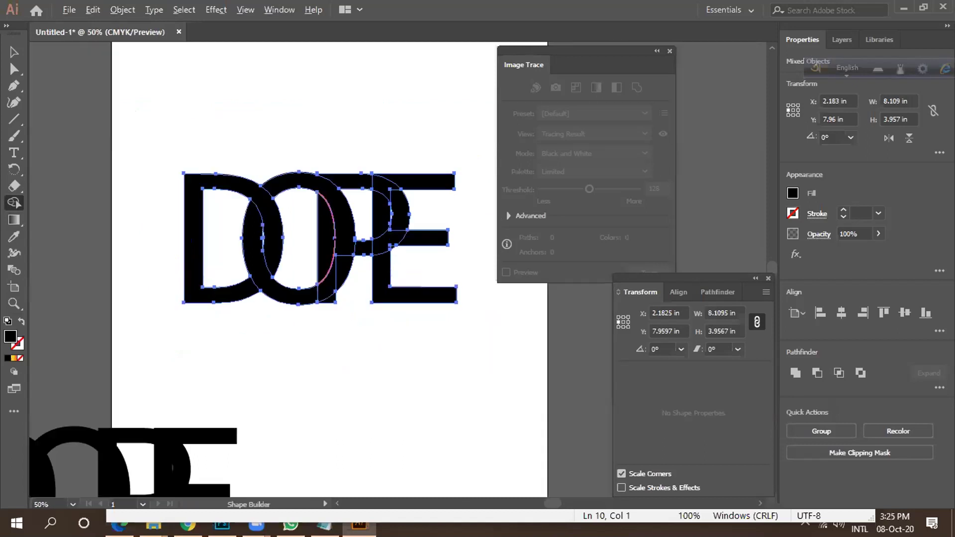
Nudge the P left to X 6.103 in and clear the selection.
left_click(14, 51)
left_click(324, 198)
left_click(315, 250)
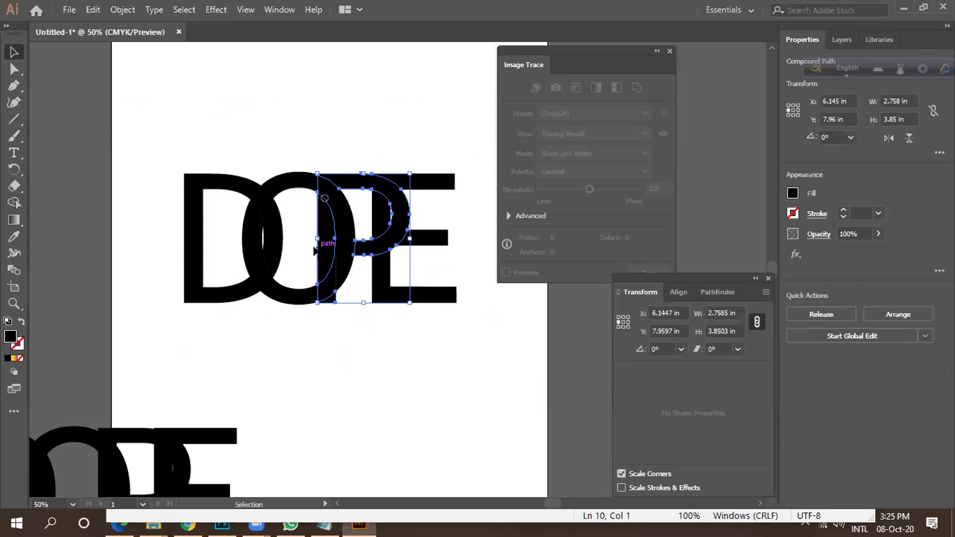
key("Left")
key("Left")
key("Left")
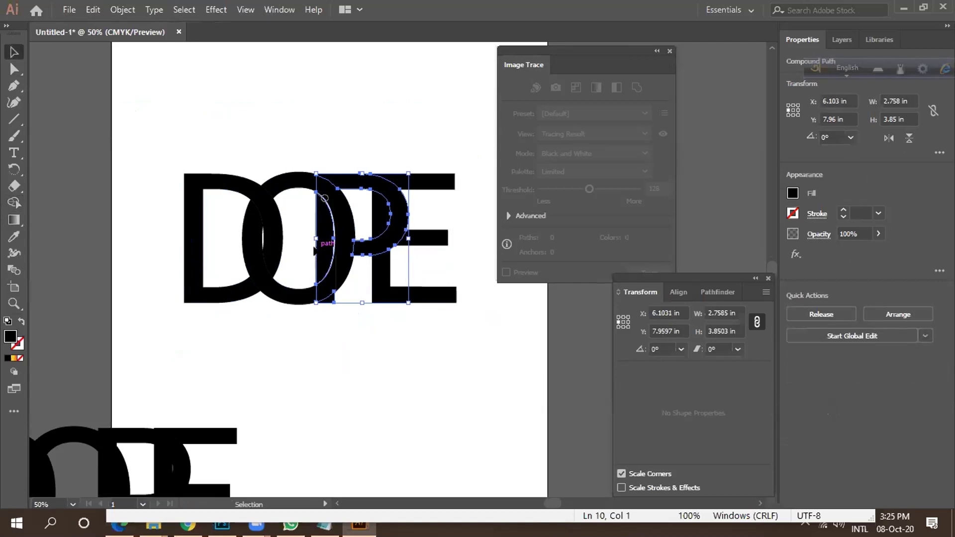
left_click(330, 342)
scroll(330, 255, "up", 2)
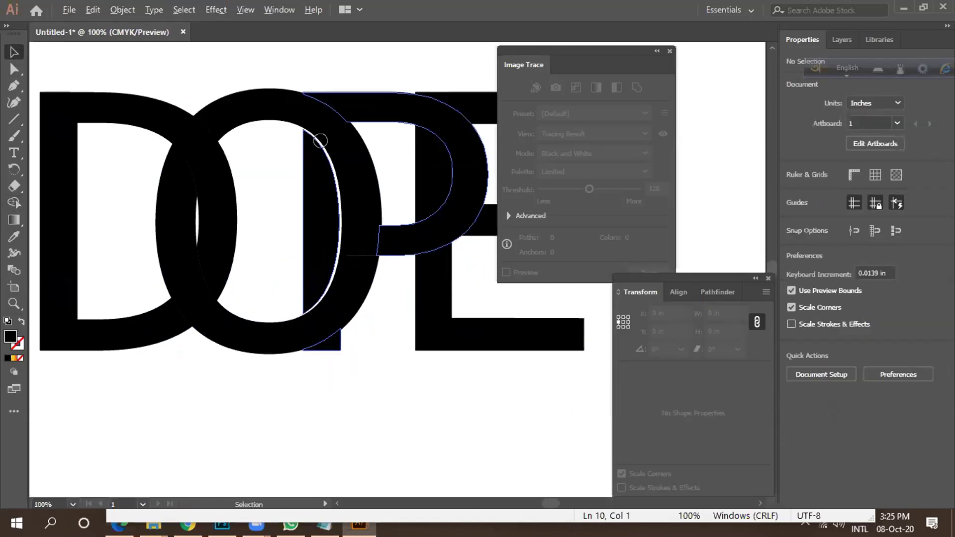
Undo the P nudge and the Shape Builder merges to restore the four separate letters, with the E at X 7.806 in.
left_click(320, 141)
scroll(320, 175, "down", 1)
key("a")
key("Right")
key("Right")
key("Right")
key("Right")
key("Right")
key("Right")
key("Right")
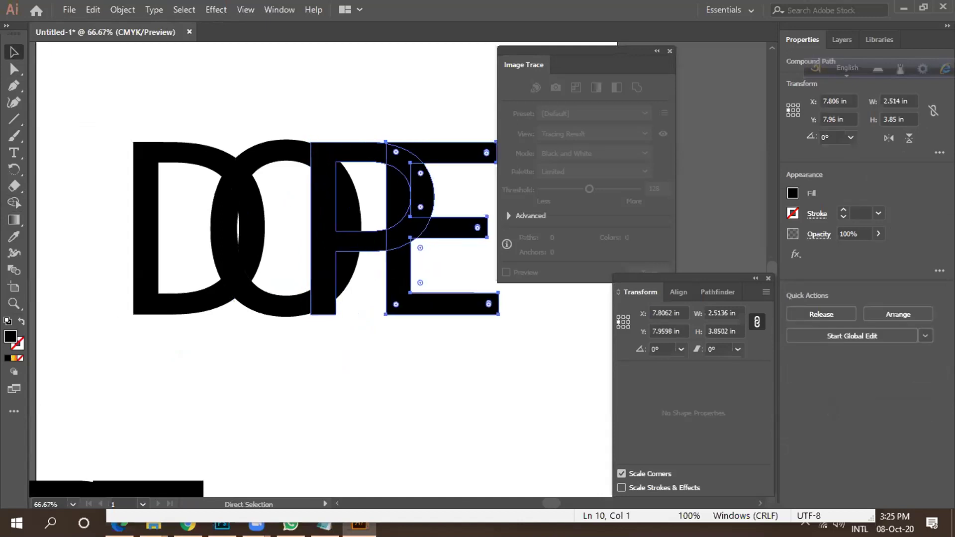
Select the P and E together, move them left to X 6.02 in, and clear the selection.
key("v")
left_click(252, 226)
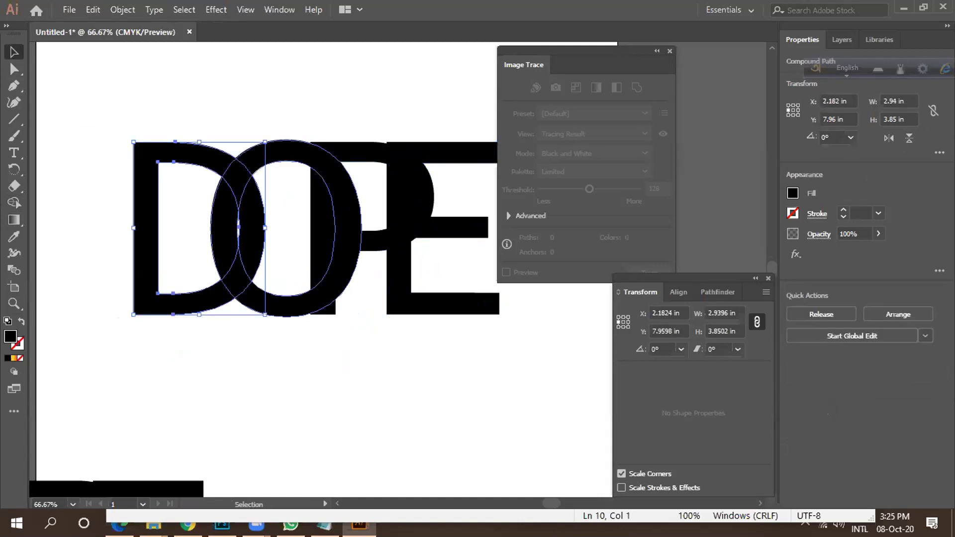
left_click(389, 241)
left_click(382, 252)
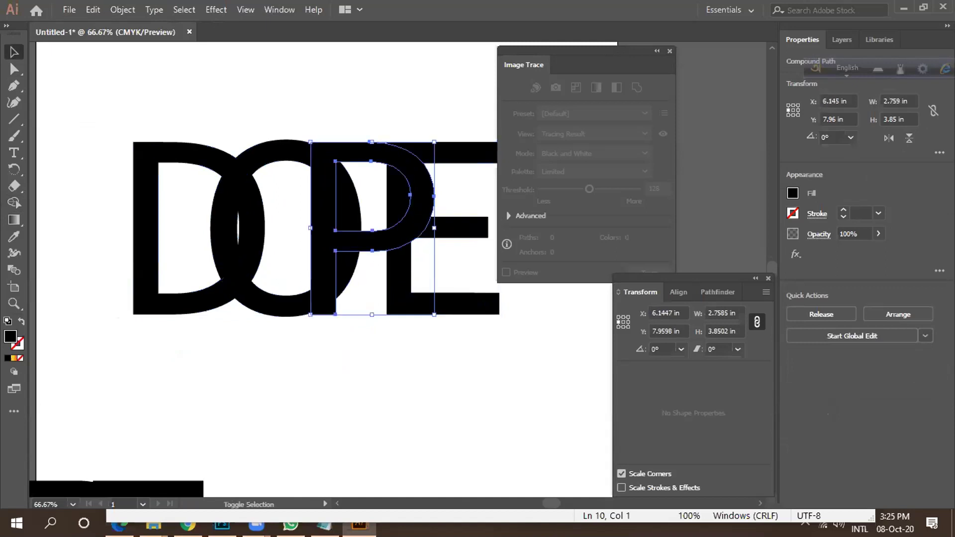
left_click(406, 279, "shift")
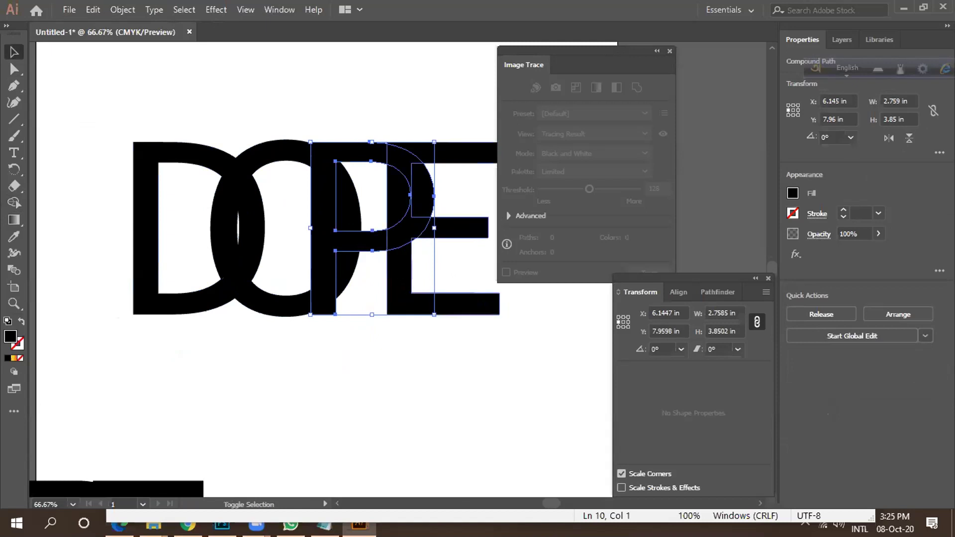
left_click_drag(414, 292, 408, 292)
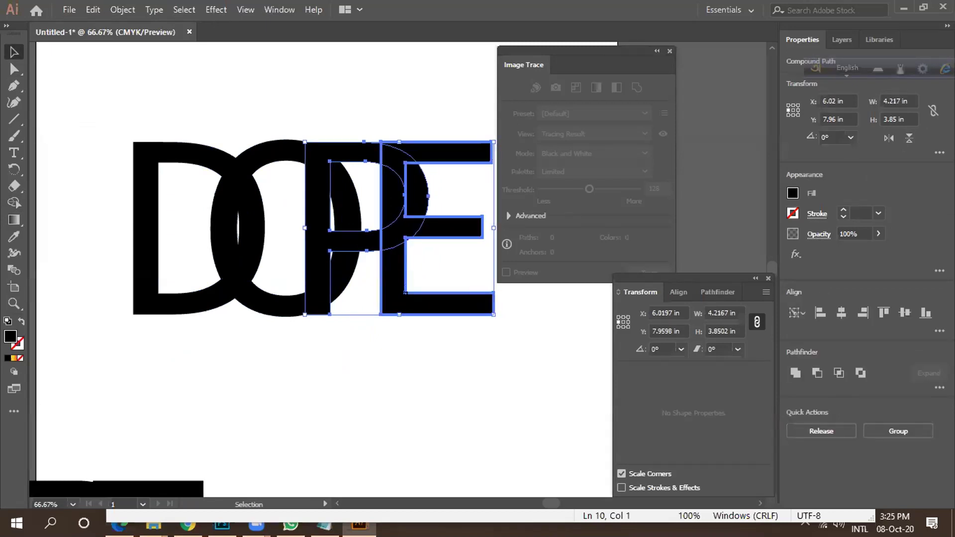
left_click(377, 300)
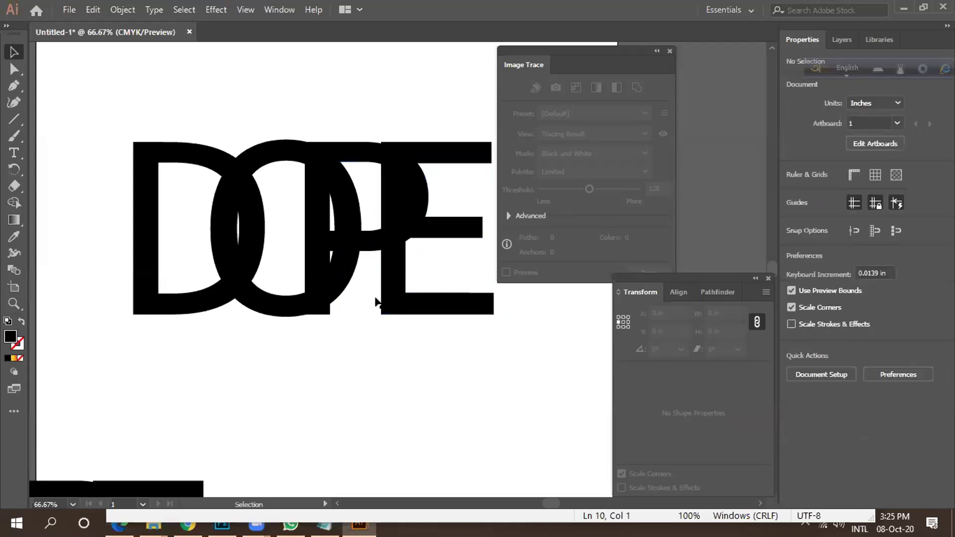
Nudge the E left to X 7.626 in so that it overlaps the P more.
left_click(391, 299)
key("Left")
key("Left")
key("Left")
key("Left")
key("Left")
key("Left")
key("Left")
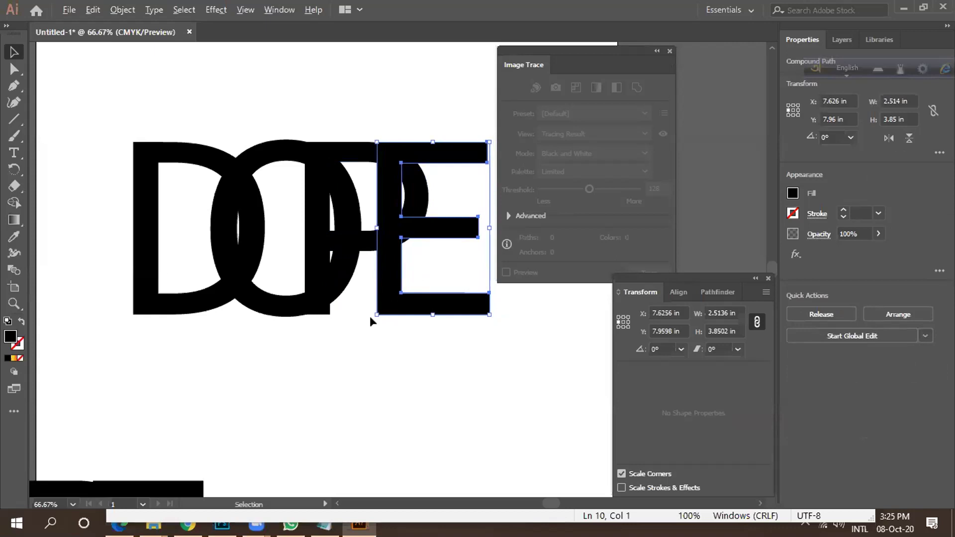
Select all four letters and interlock D and O with Shape Builder, merging the upper crossing into the D and the lower into the O.
scroll(369, 315, "down", 1)
left_click_drag(177, 176, 383, 324)
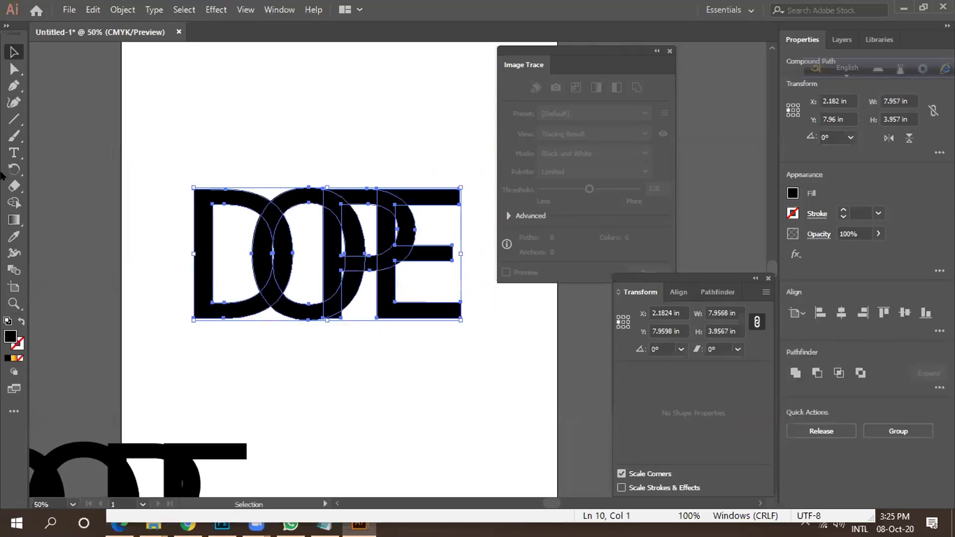
left_click(14, 202)
scroll(297, 241, "up", 2)
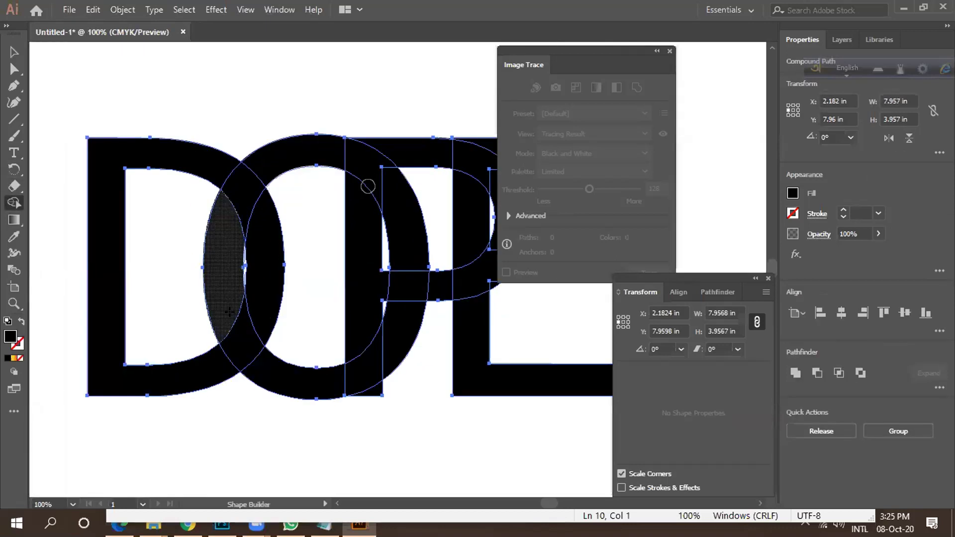
scroll(368, 186, "down", 3)
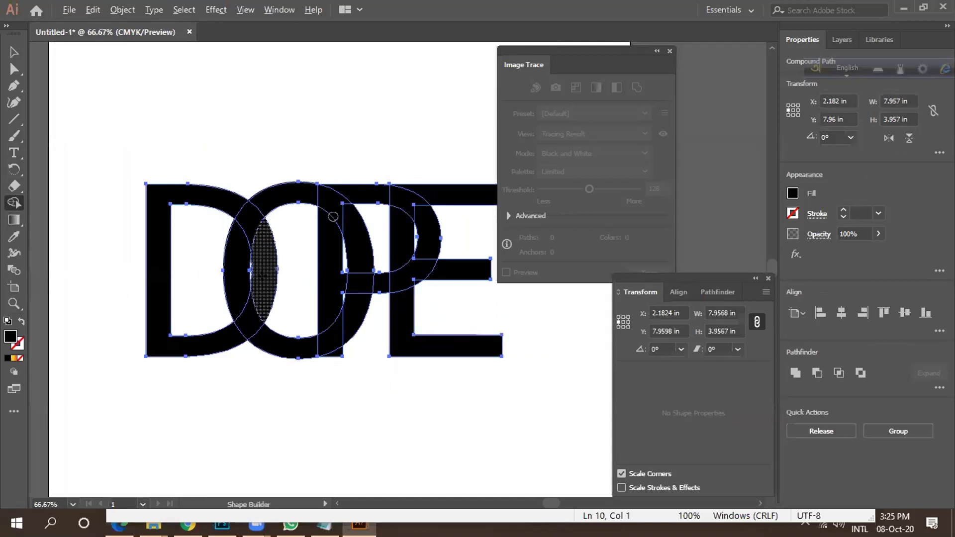
scroll(301, 247, "down", 1)
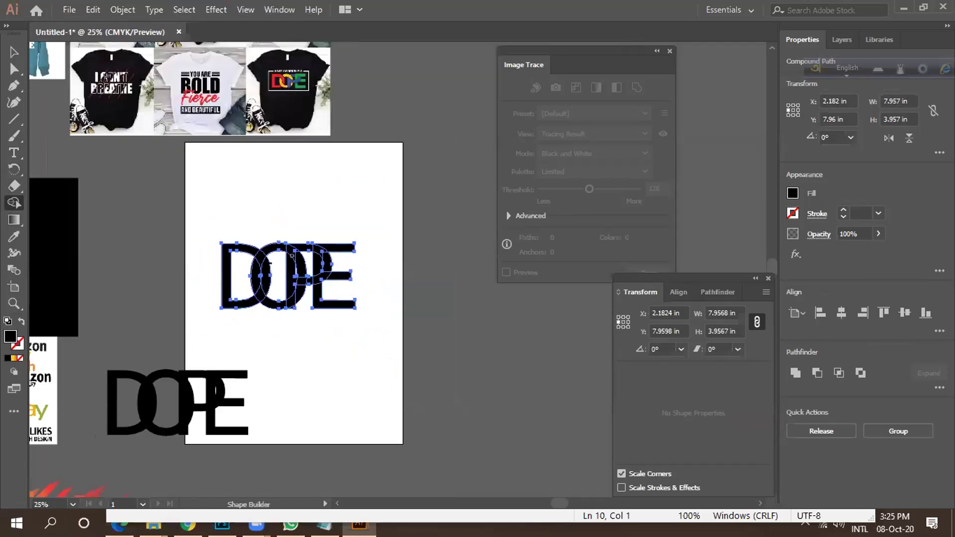
scroll(292, 257, "up", 2)
left_click(251, 279)
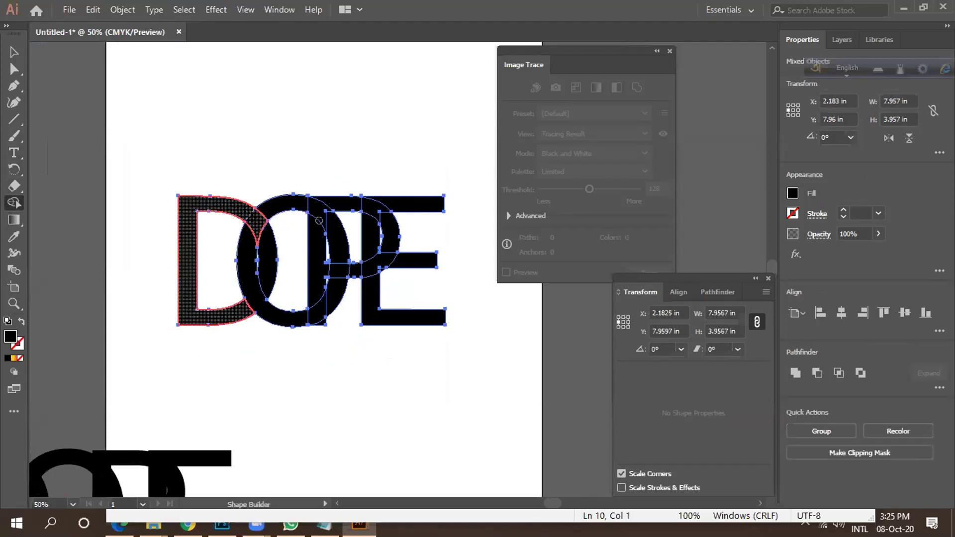
scroll(265, 255, "up", 3)
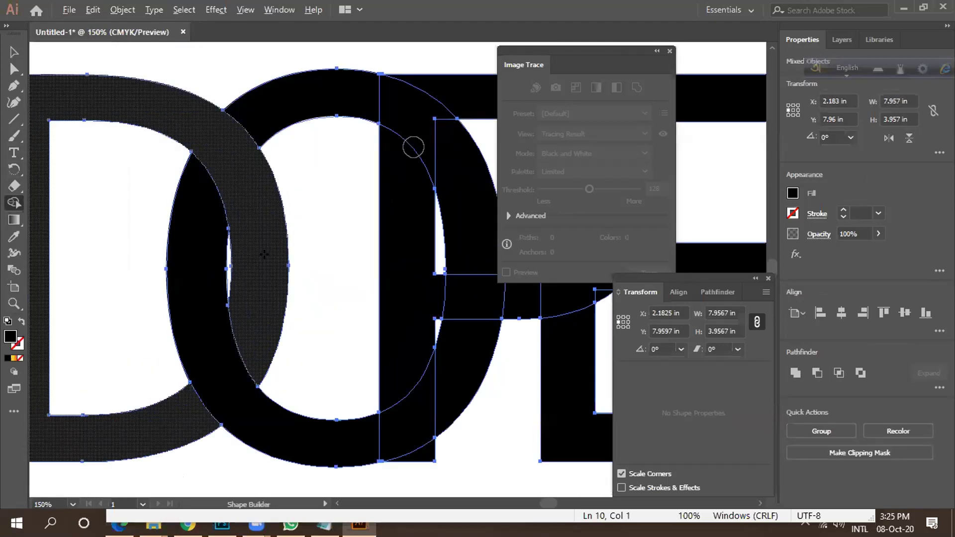
scroll(265, 254, "down", 2)
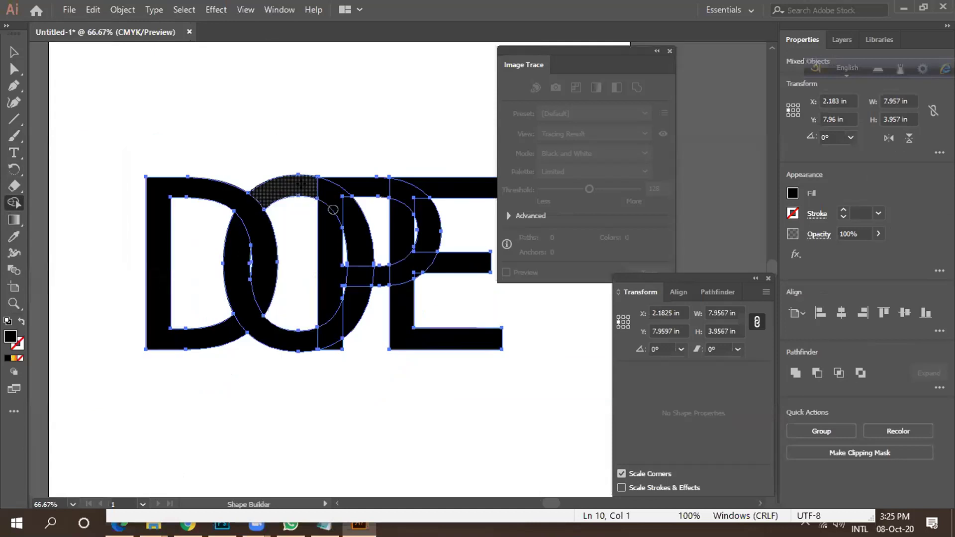
Merge the O's upper arc with its upper P overlap using Shape Builder, continuing down to the P's crossbar.
scroll(355, 232, "down", 1)
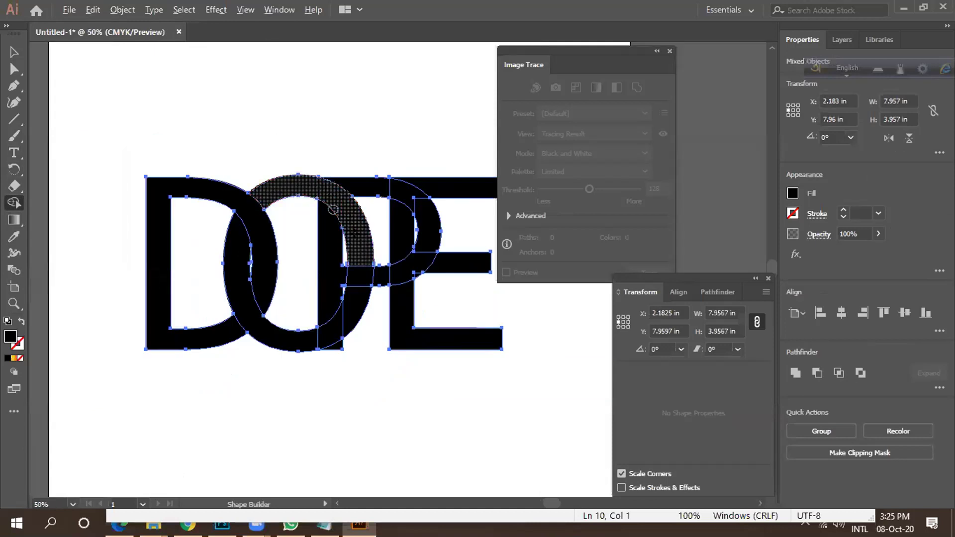
scroll(333, 209, "down", 2)
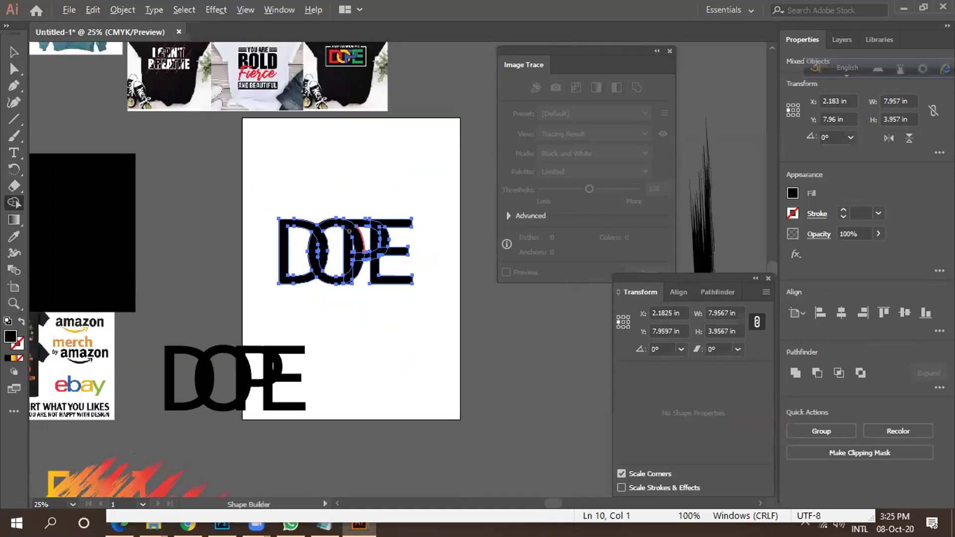
scroll(348, 230, "up", 3)
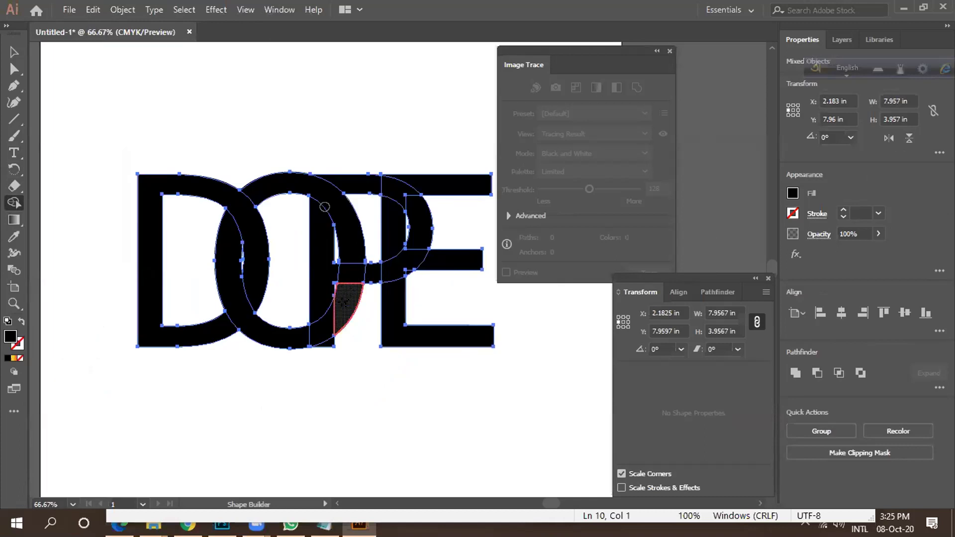
scroll(330, 219, "down", 2)
scroll(333, 232, "down", 1)
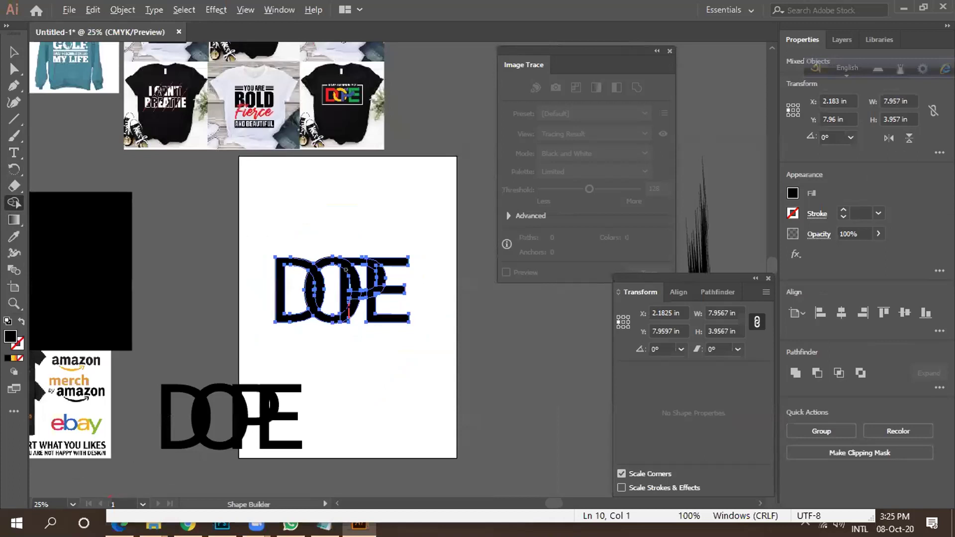
Merge the P's stem with its lower crossbar pieces using Shape Builder, so that the crossbar passes over the O's right side.
scroll(346, 269, "up", 3)
left_click_drag(337, 262, 391, 266)
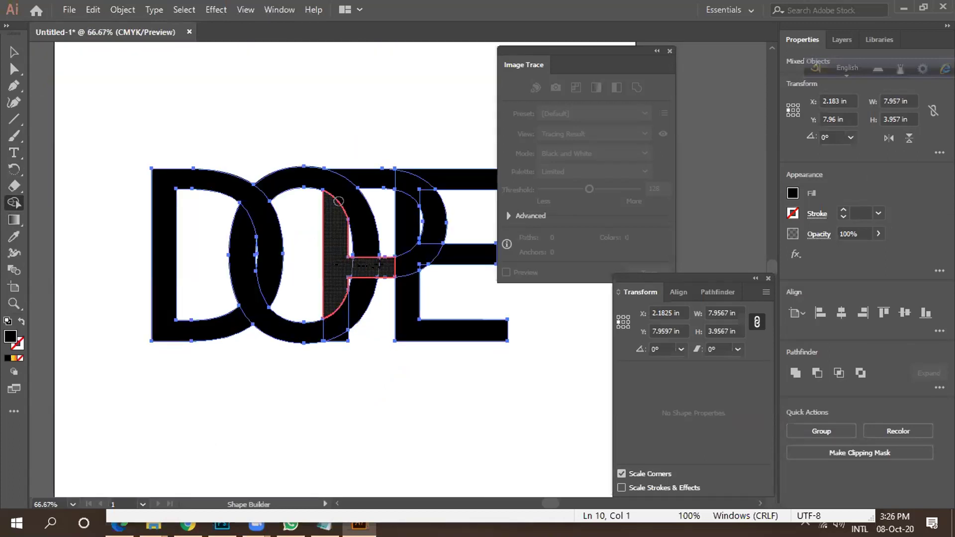
scroll(346, 288, "down", 4)
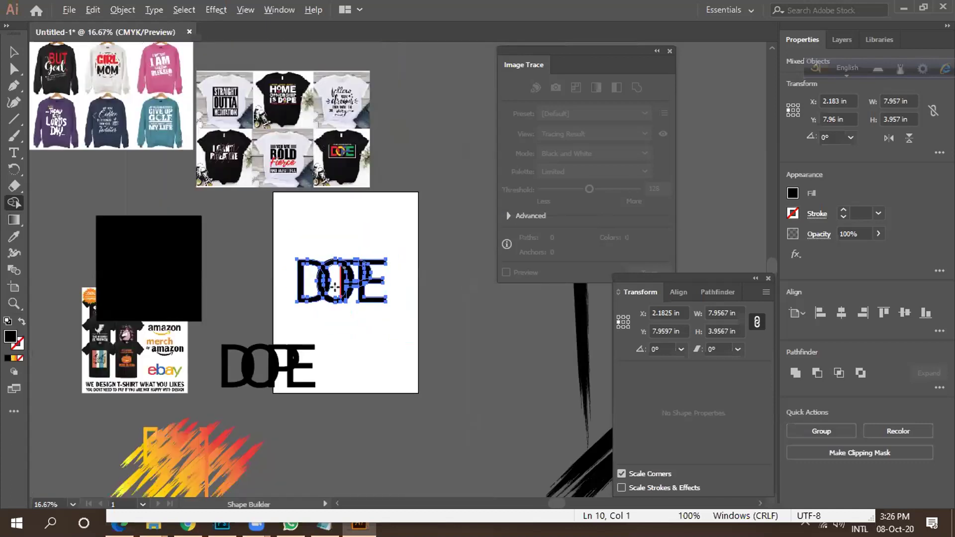
scroll(373, 290, "up", 2)
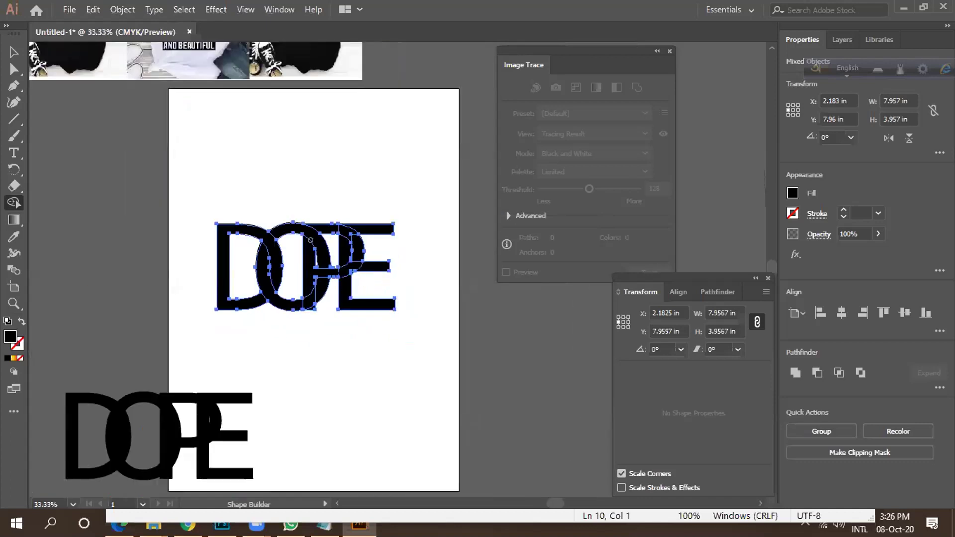
scroll(328, 295, "down", 2)
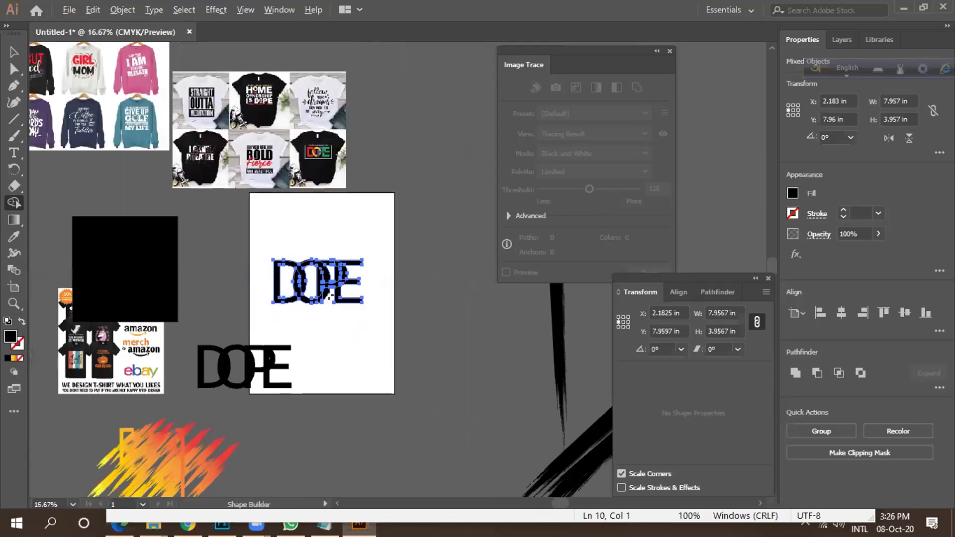
scroll(353, 287, "up", 1)
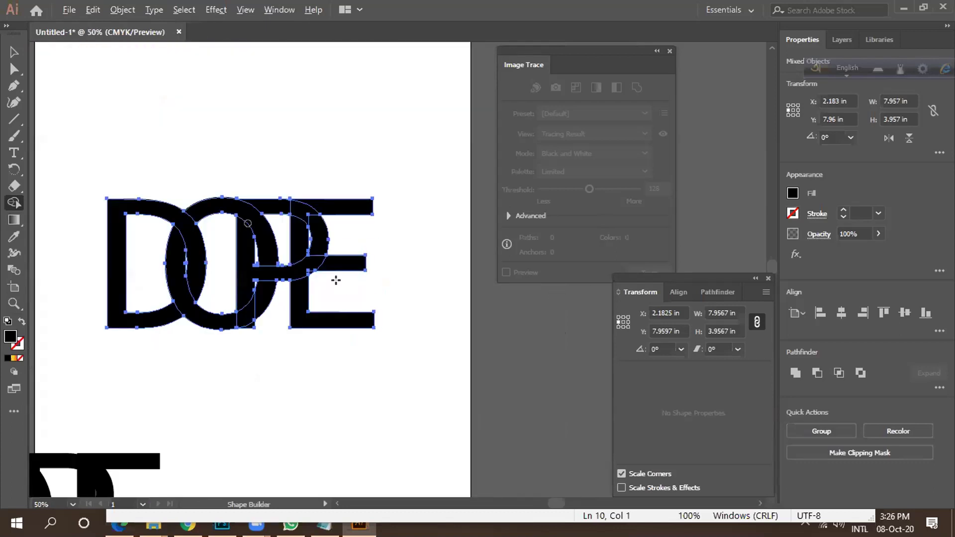
Merge the E's upper arm with its overlap on the P's top bar using Shape Builder, so that the E passes over the P.
scroll(372, 285, "down", 2)
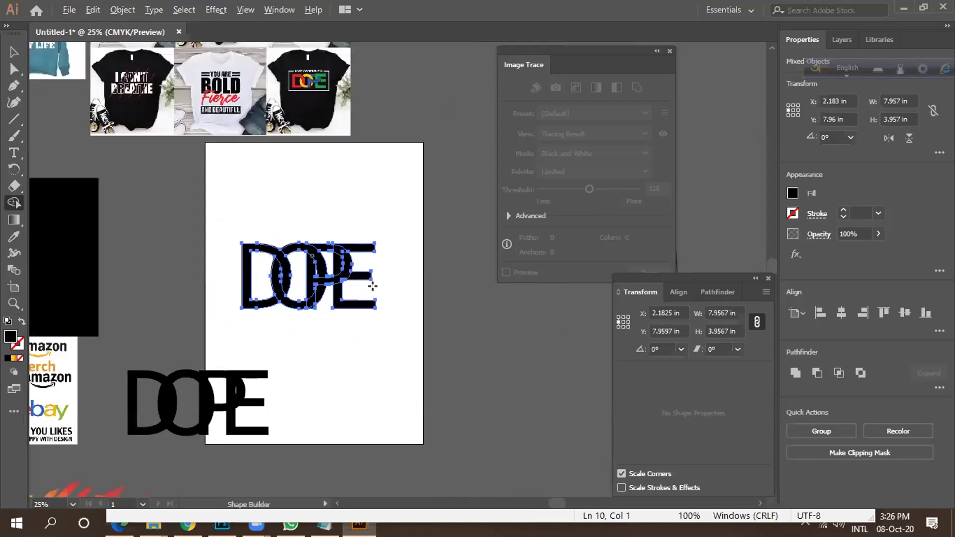
scroll(373, 286, "up", 2)
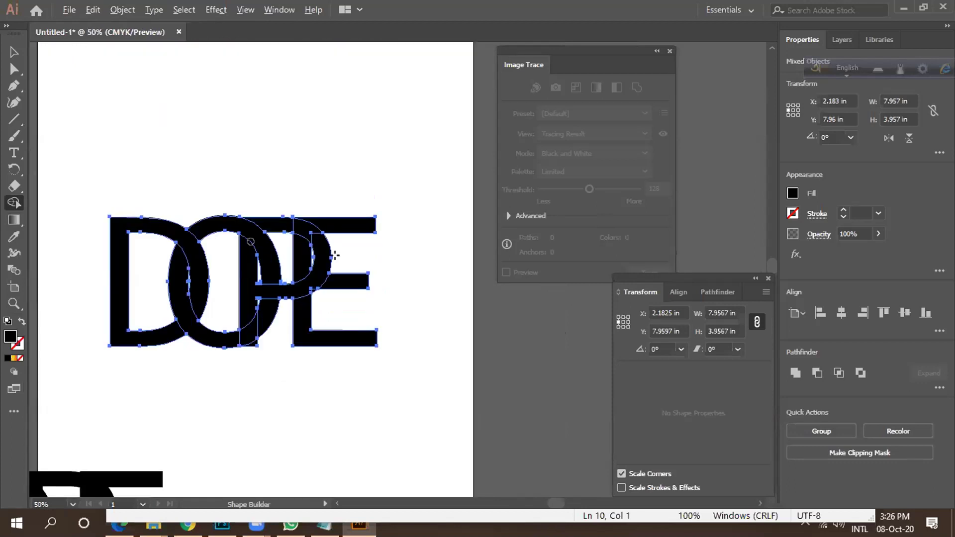
left_click(308, 219)
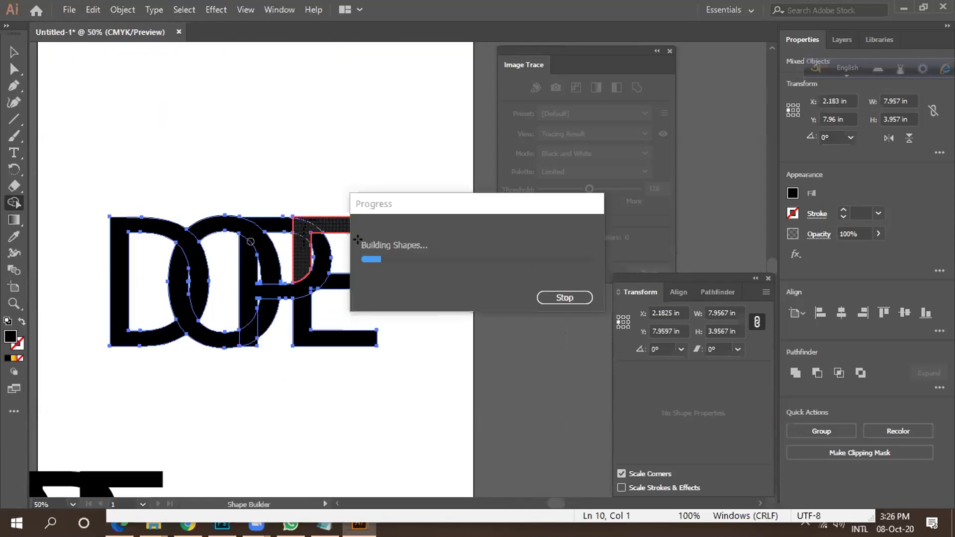
Merge the P's stem with its crossing over the O's lower arc and the stem's bottom corner using Shape Builder.
scroll(374, 261, "down", 1)
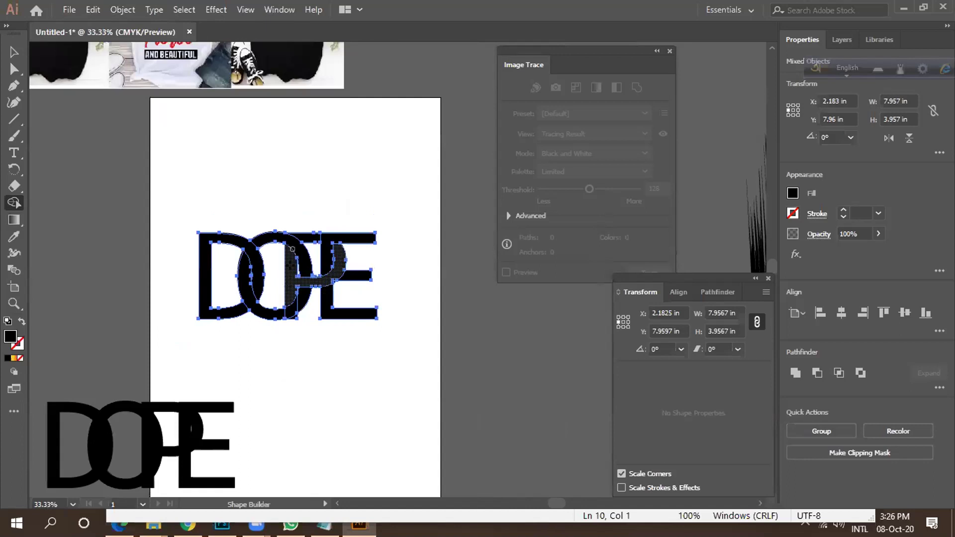
scroll(292, 249, "up", 2)
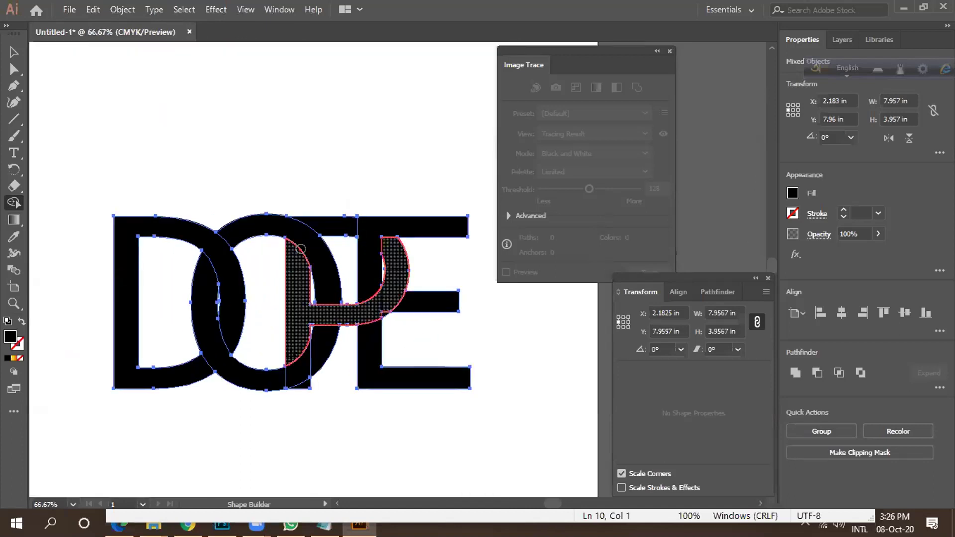
scroll(298, 379, "up", 3)
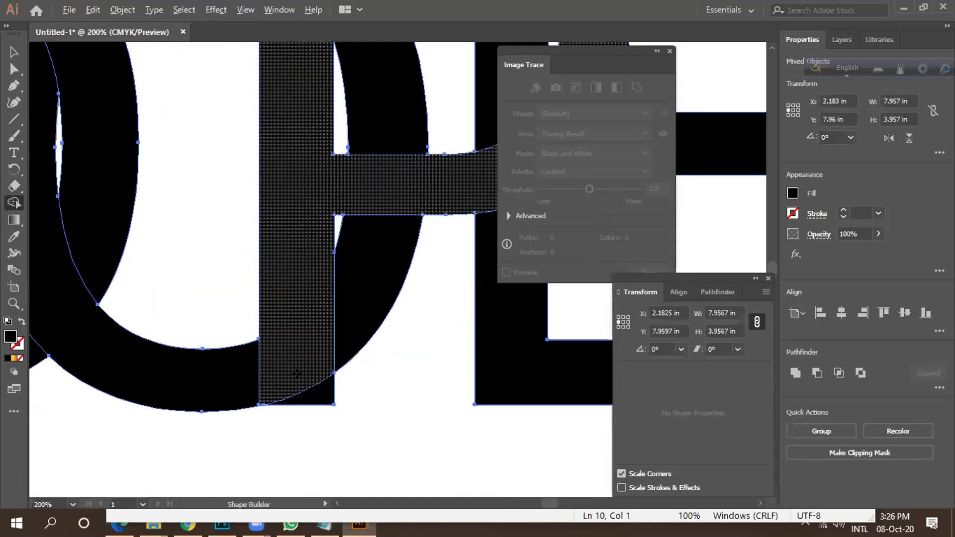
scroll(294, 362, "down", 3)
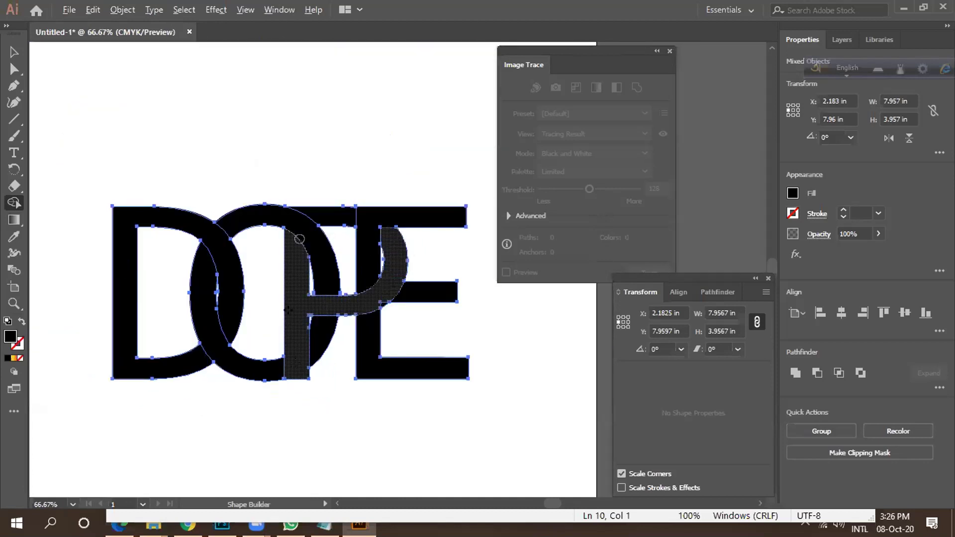
scroll(299, 239, "down", 3)
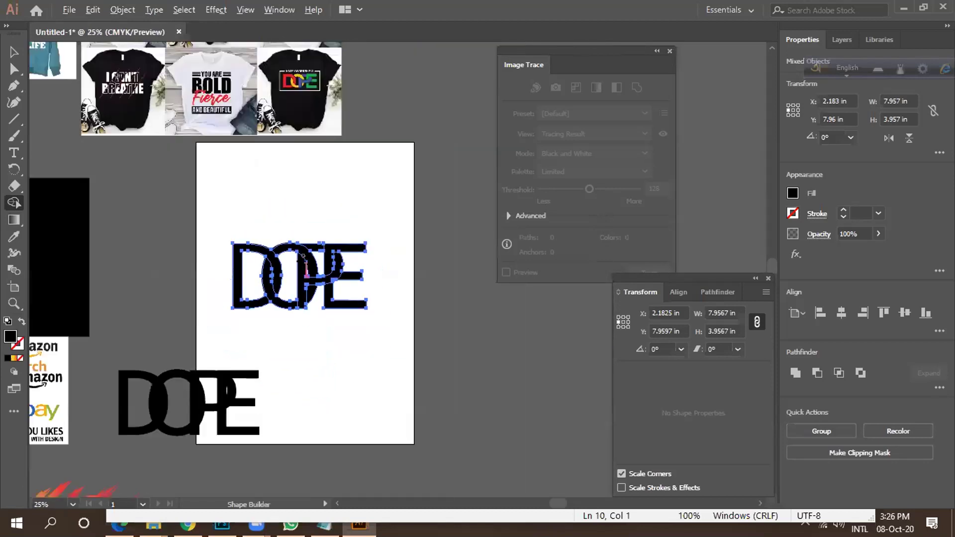
scroll(324, 230, "up", 3)
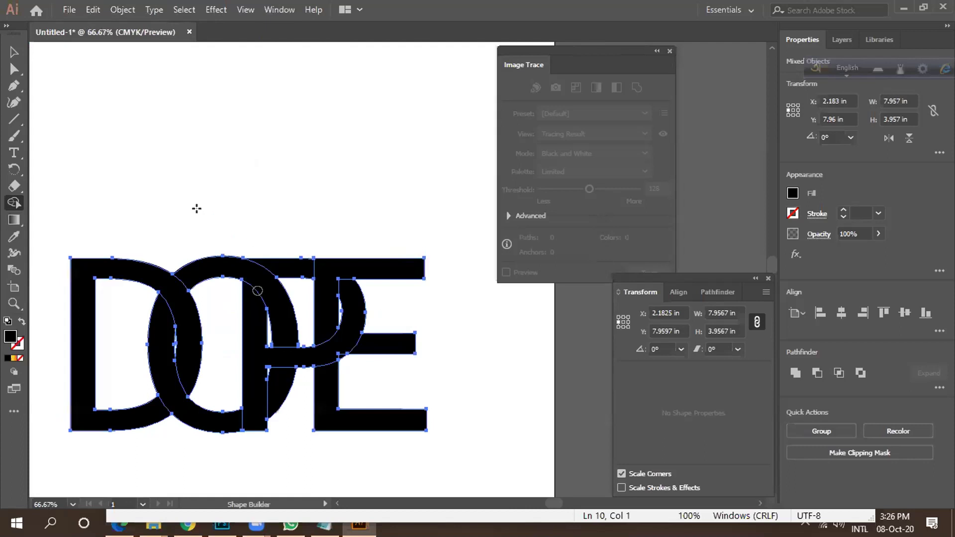
Deselect the lettering and move the reference T-shirt image down over the artboard's upper-left corner, closer to the letters.
left_click(13, 52)
scroll(380, 189, "down", 2)
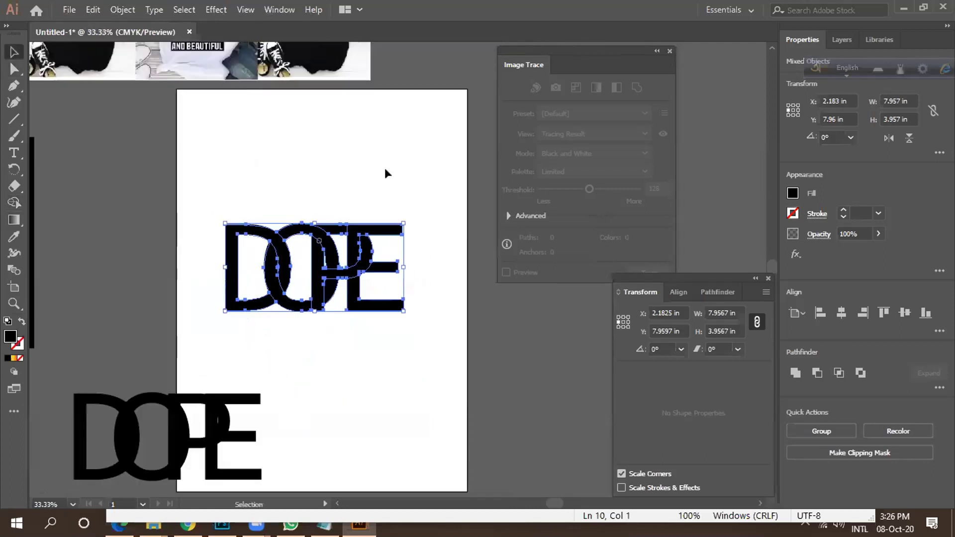
mouse_move(363, 118)
left_mouse_down()
mouse_move(261, 171)
mouse_move(290, 213)
left_mouse_up()
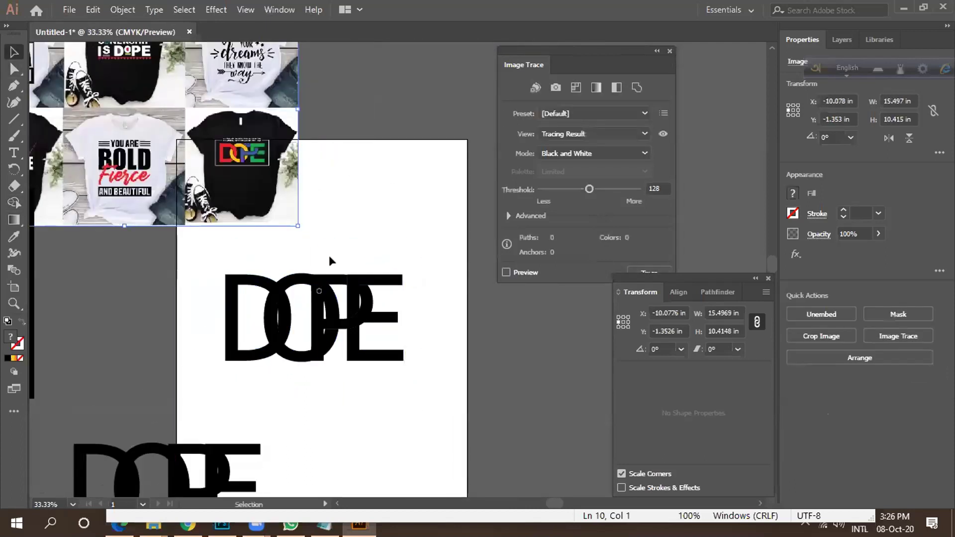
Fill the D with the red sampled from the D on the reference T-shirt.
left_click(319, 291)
left_click(259, 291)
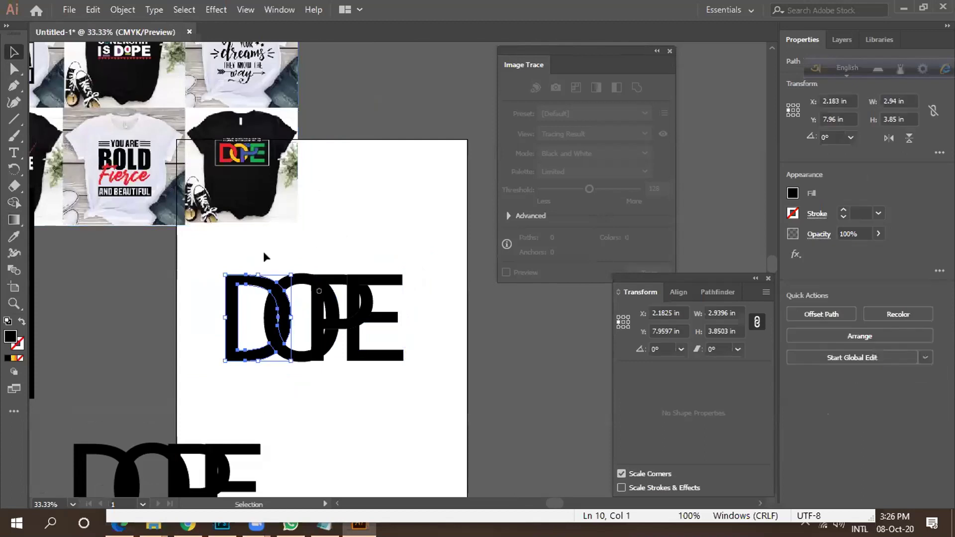
key("i")
left_click(222, 153)
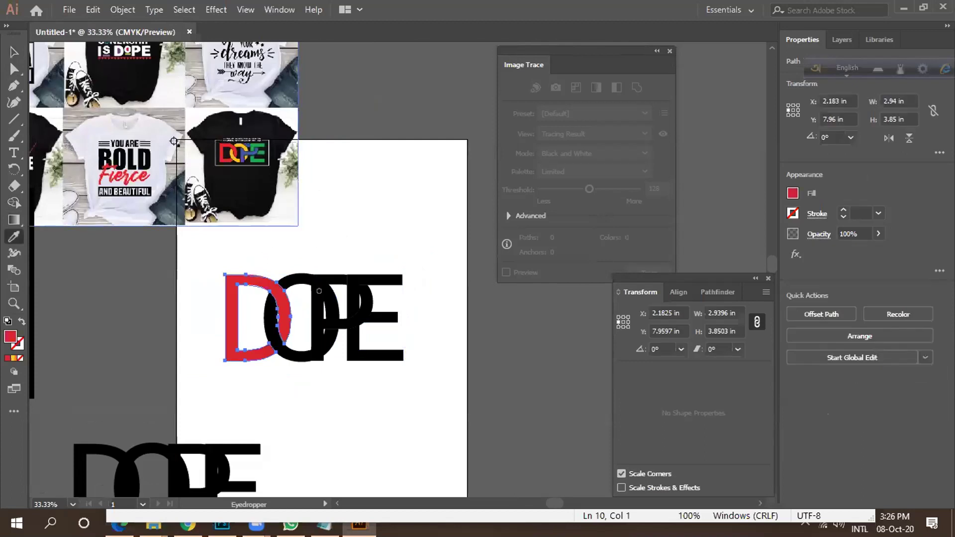
key("v")
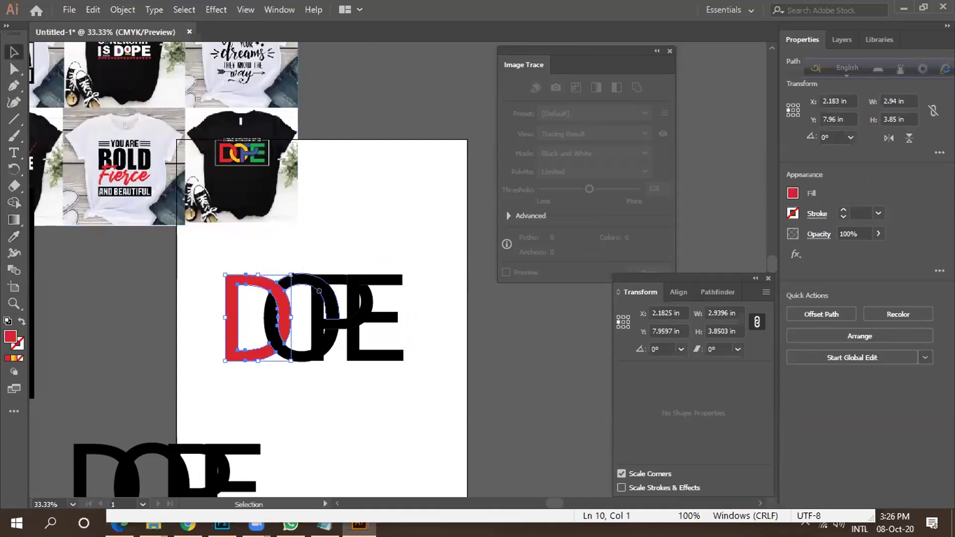
Fill the O's lower-left piece with the yellow sampled from the O on the reference T-shirt.
left_click(298, 301)
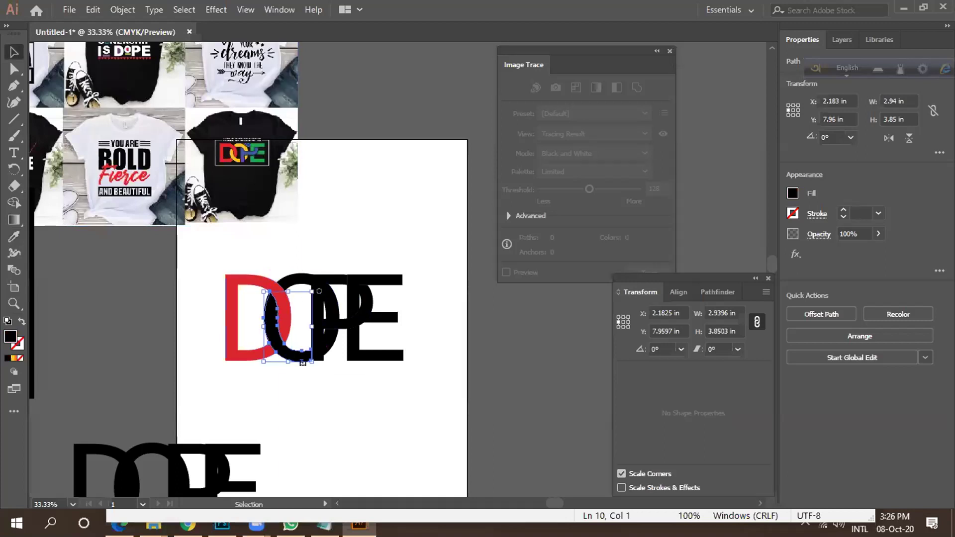
key("i")
left_click(231, 154)
key("v")
left_click(340, 215)
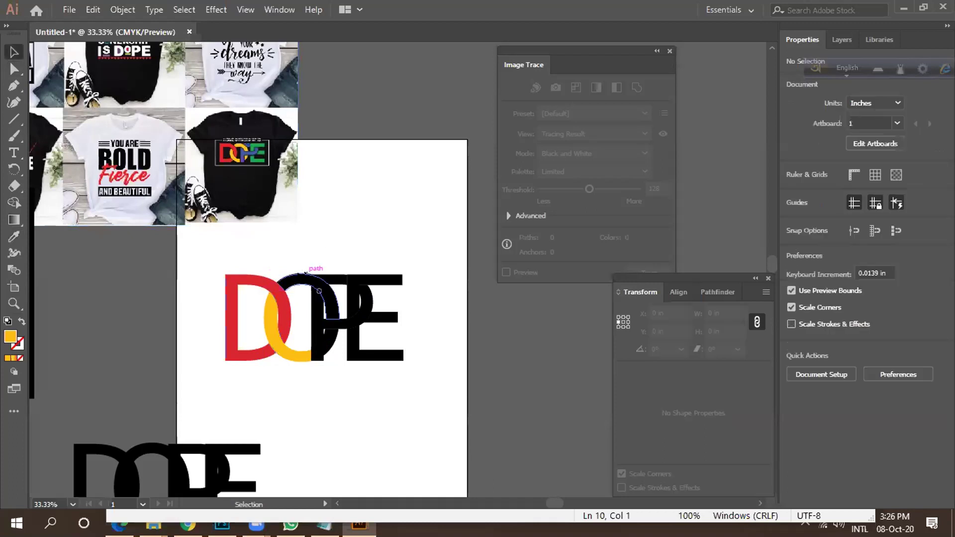
Fill the O's upper arc and its remaining lower-right piece with the same yellow using the Eyedropper.
left_click(302, 285)
key("i")
left_click(230, 150)
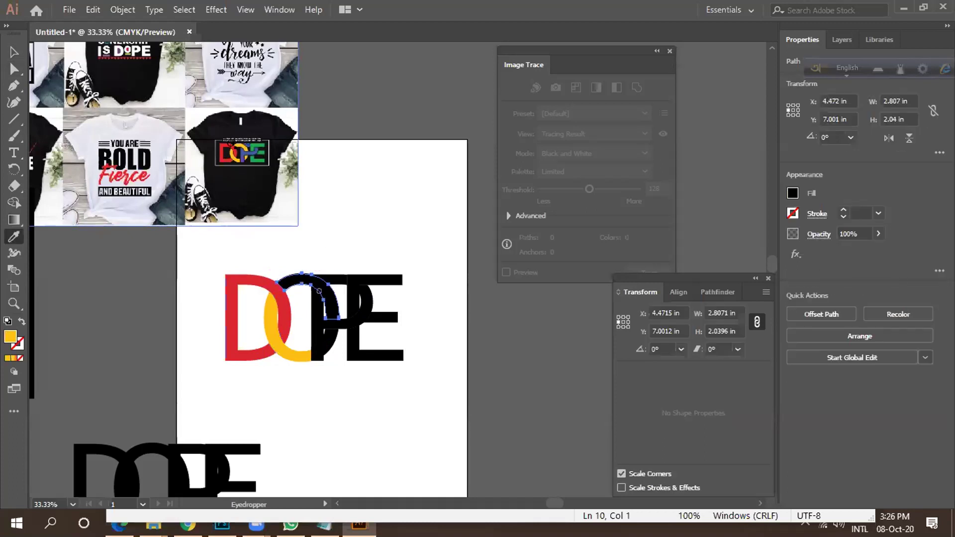
key("v")
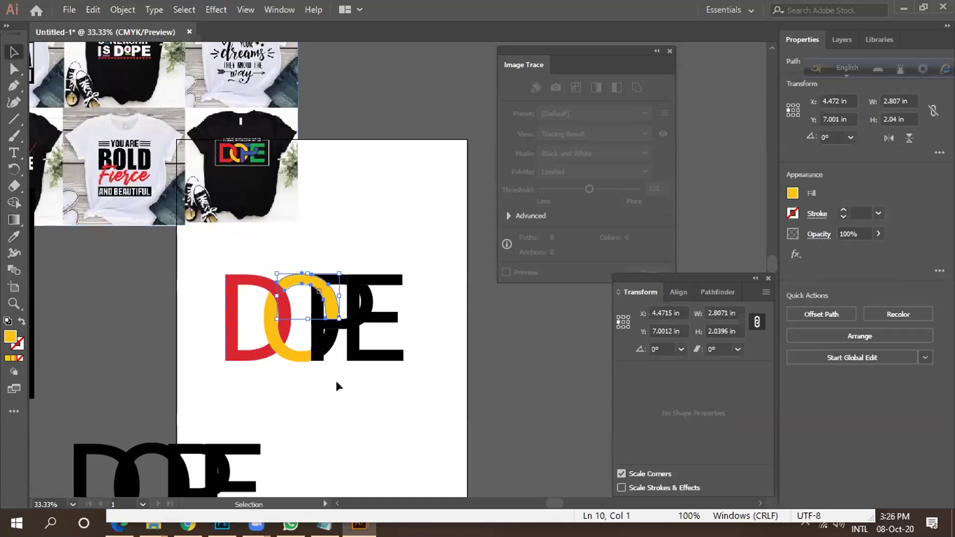
left_click(329, 342)
key("i")
left_click(302, 352)
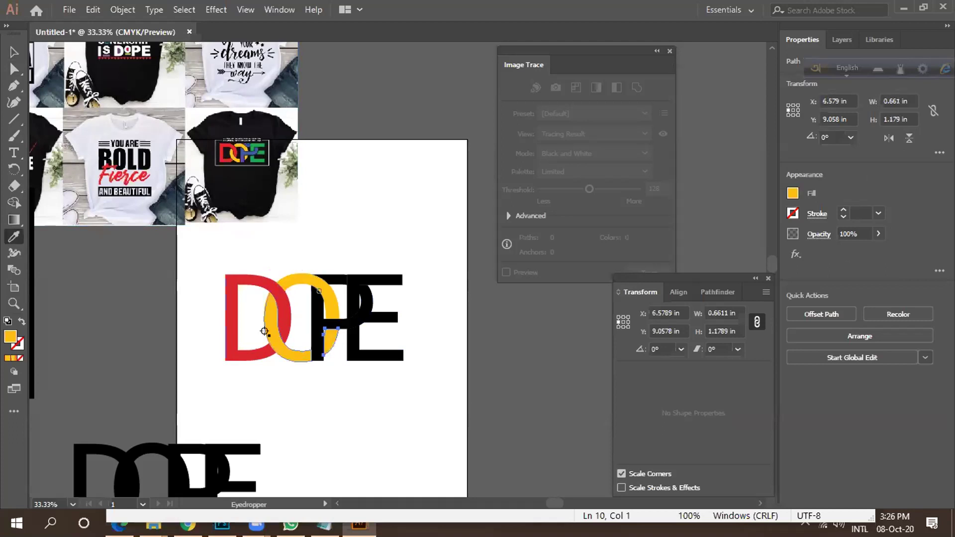
key("v")
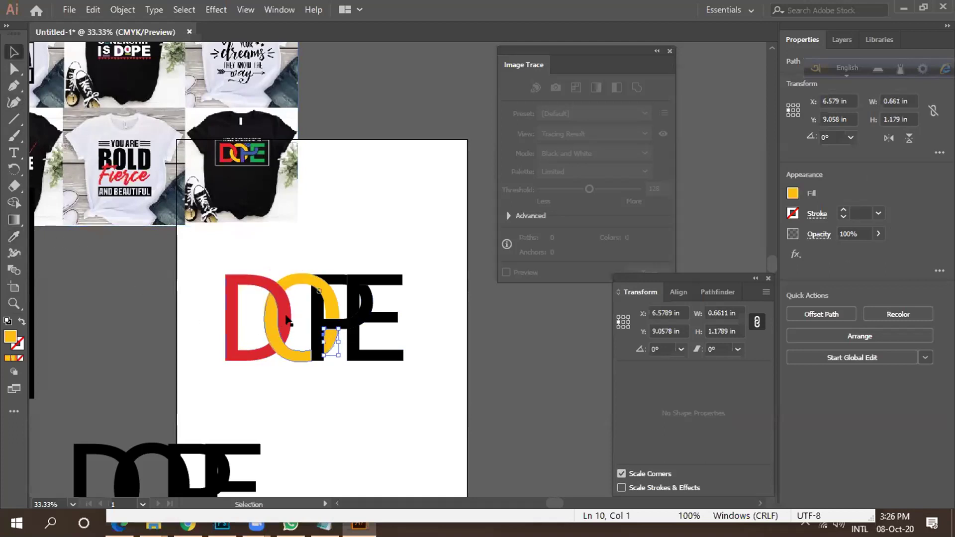
Fill the P's top bar piece with the blue sampled from the P on the reference T-shirt.
left_click(338, 290)
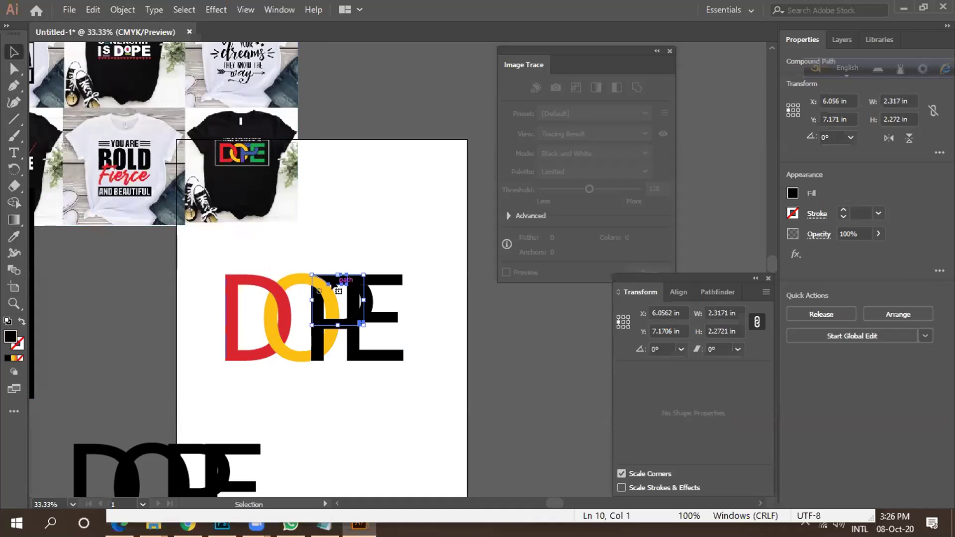
key("i")
left_click(243, 155)
left_click(14, 52)
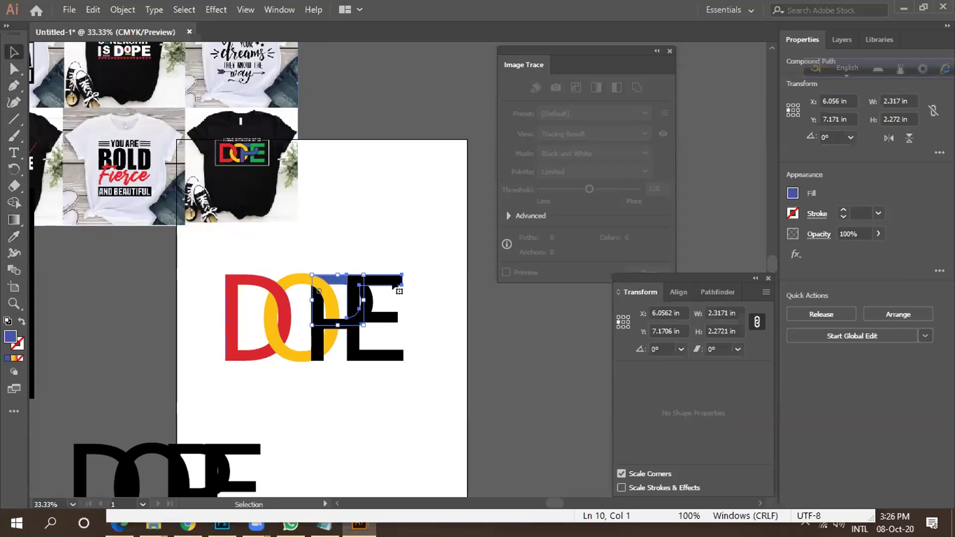
Fill the E's upper piece with the green sampled from the reference T-shirt and copy that green to its lower piece.
left_click(397, 289)
key("i")
left_click(255, 145)
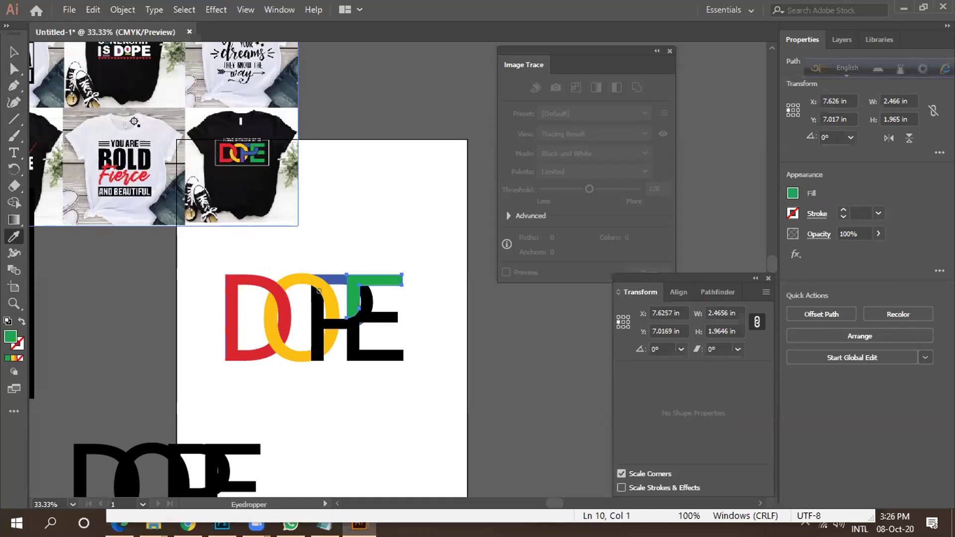
key("v")
left_click_drag(431, 386, 385, 323)
left_click_drag(419, 379, 345, 305)
key("i")
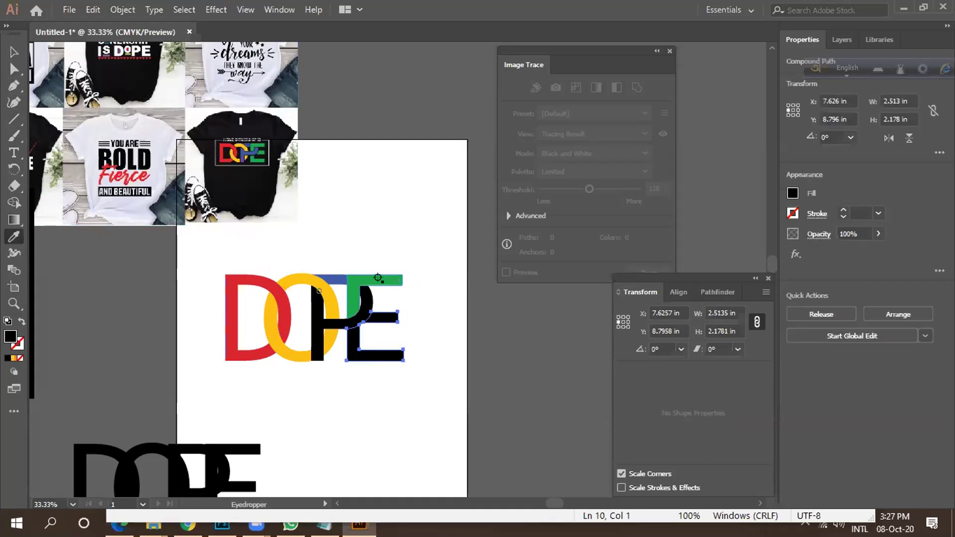
left_click(378, 278)
key("v")
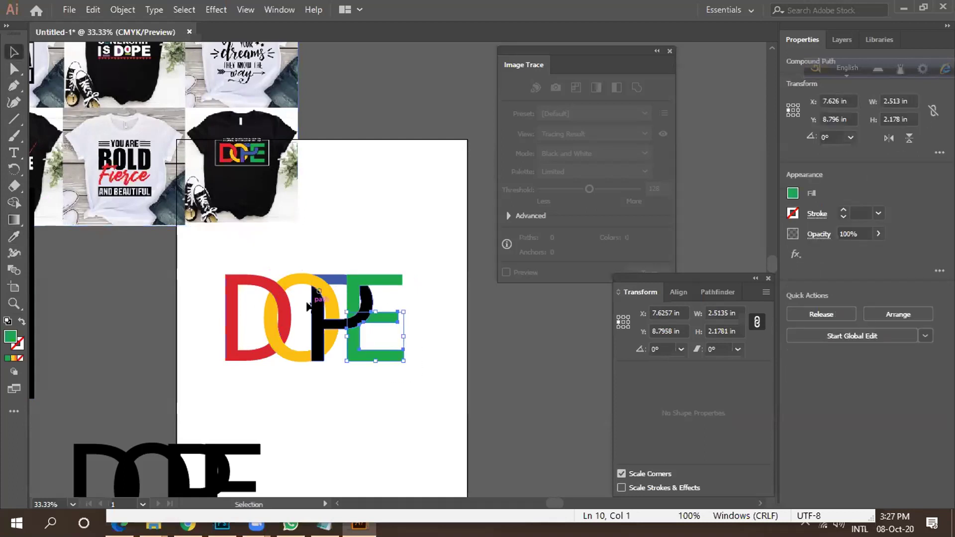
Fill the P's stem and bowl with the blue of its top bar, and deselect the lettering.
left_click(319, 291)
key("i")
left_click(331, 277)
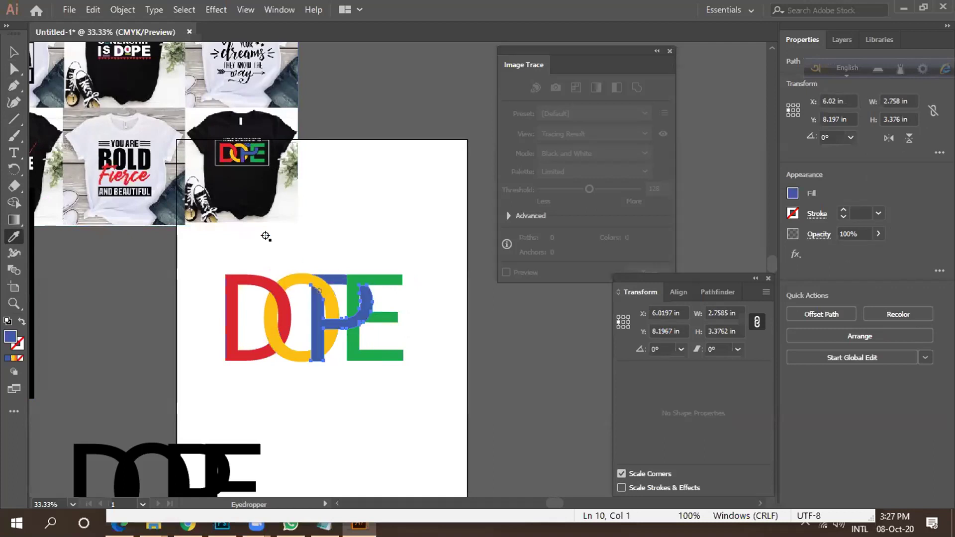
key("v")
left_click(347, 172)
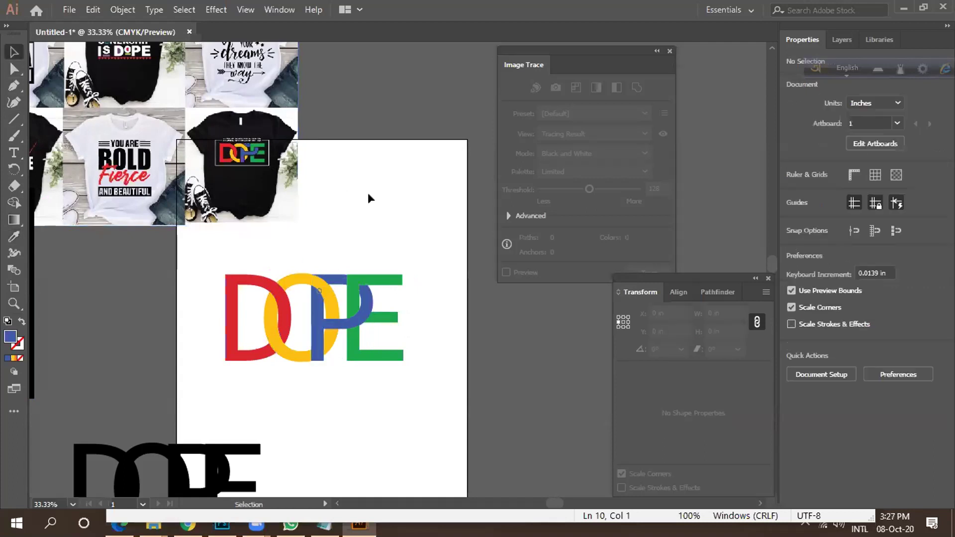
Check the colours against the reference T-shirt, and scale the whole DOPE lettering down to about 4.66 in wide by 2.32 in high.
scroll(369, 192, "down", 1)
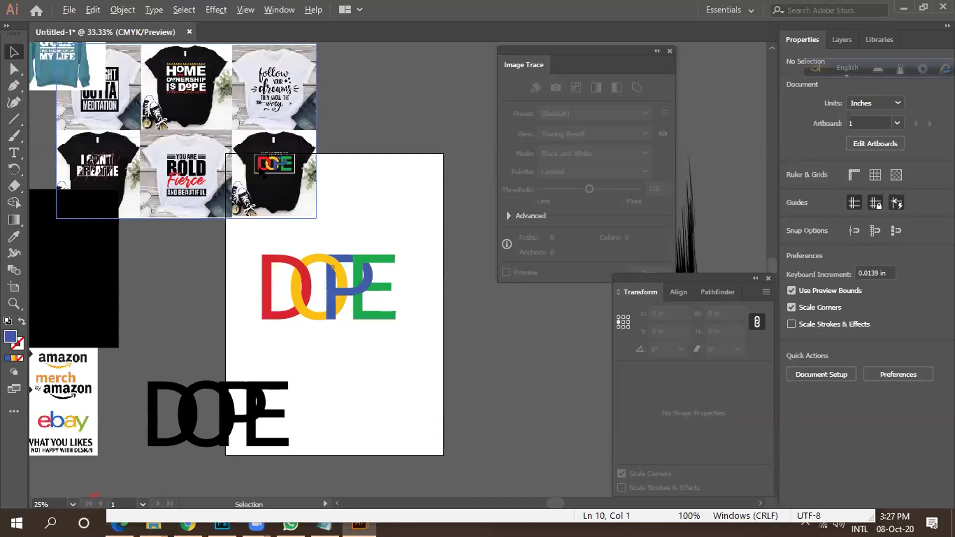
scroll(265, 175, "up", 4)
scroll(272, 184, "down", 2)
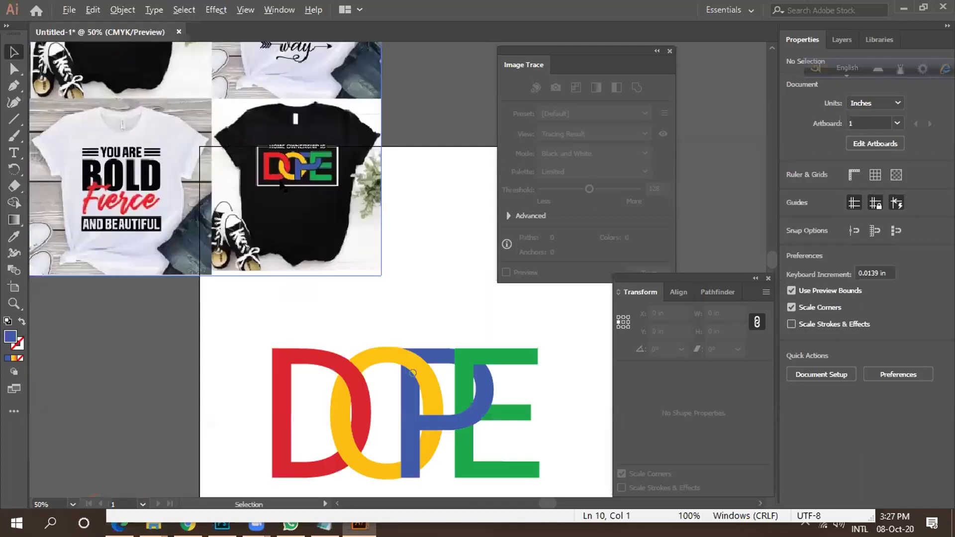
scroll(281, 186, "down", 1)
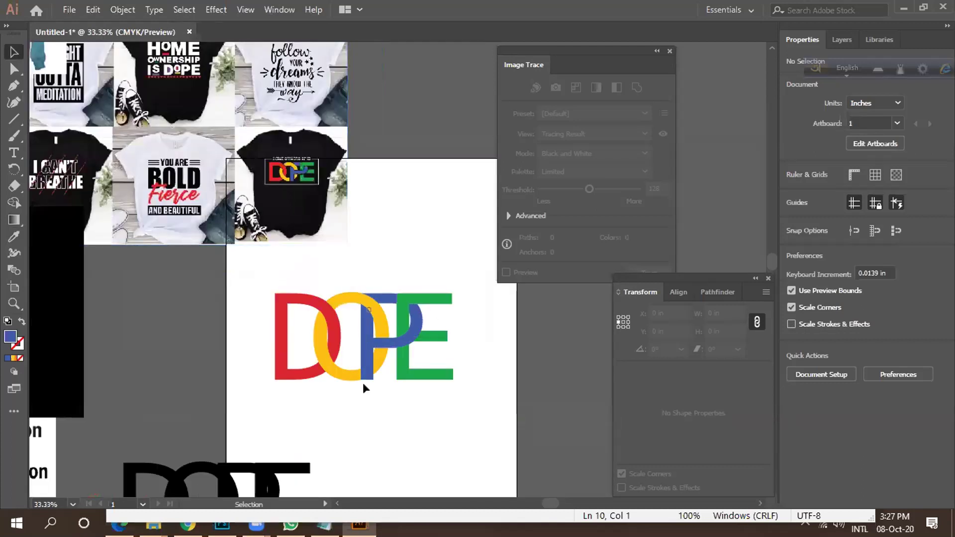
scroll(383, 375, "down", 1)
left_click_drag(459, 409, 267, 315)
left_click_drag(436, 314, 416, 339)
left_click(431, 329)
Scale the whole lettering down further to about 2.26 by 1.12 in and move it up to about X 5.42 in, Y 5.53 in.
scroll(343, 379, "up", 3)
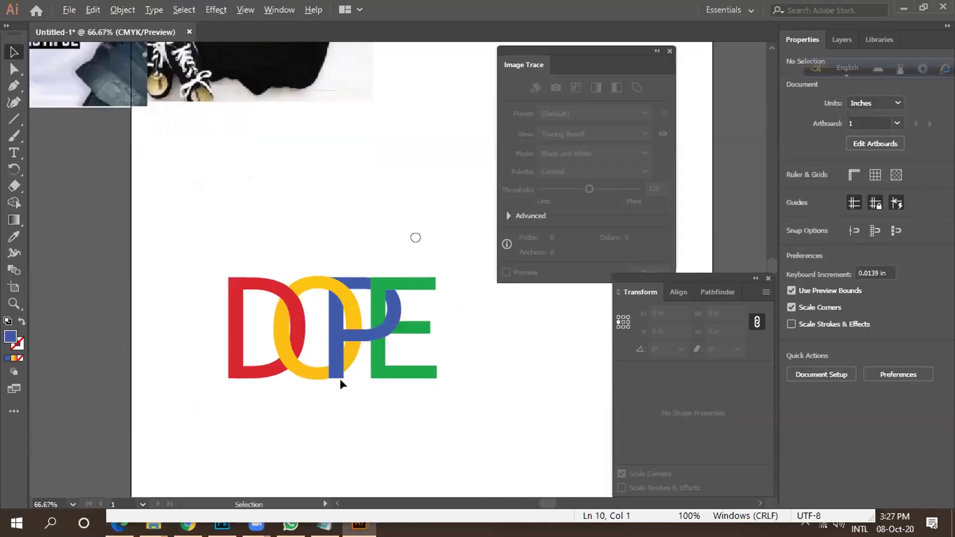
scroll(390, 343, "down", 2)
scroll(398, 315, "down", 2)
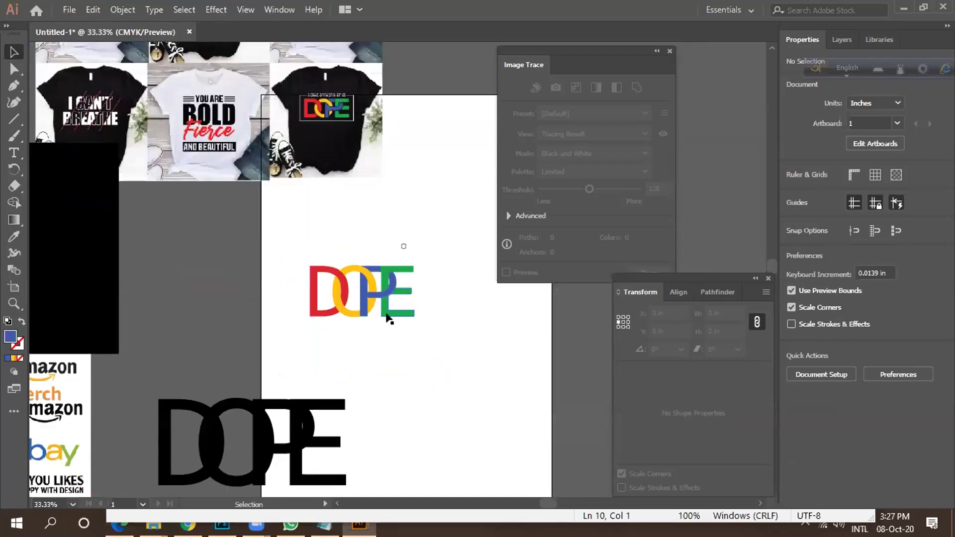
scroll(386, 318, "up", 1)
left_click_drag(431, 347, 227, 262)
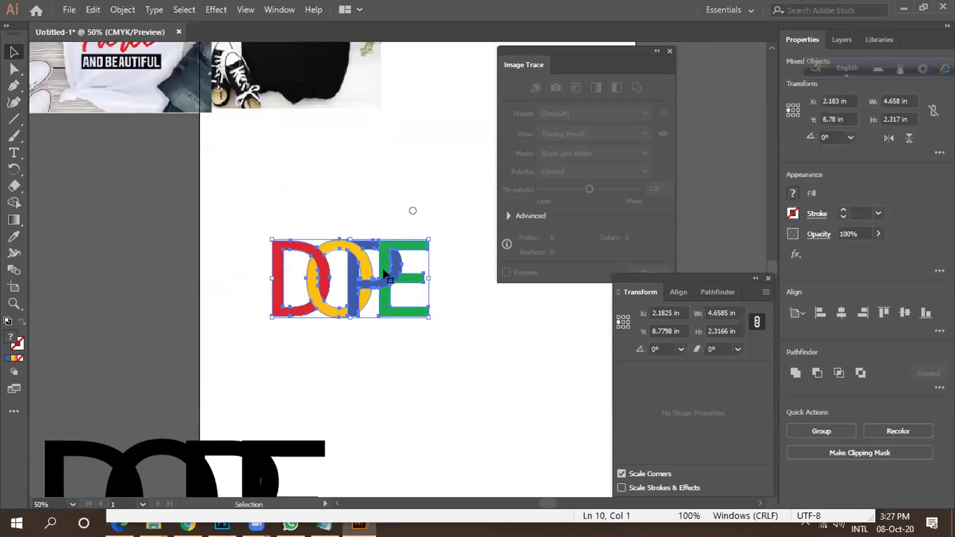
left_click_drag(422, 239, 393, 283)
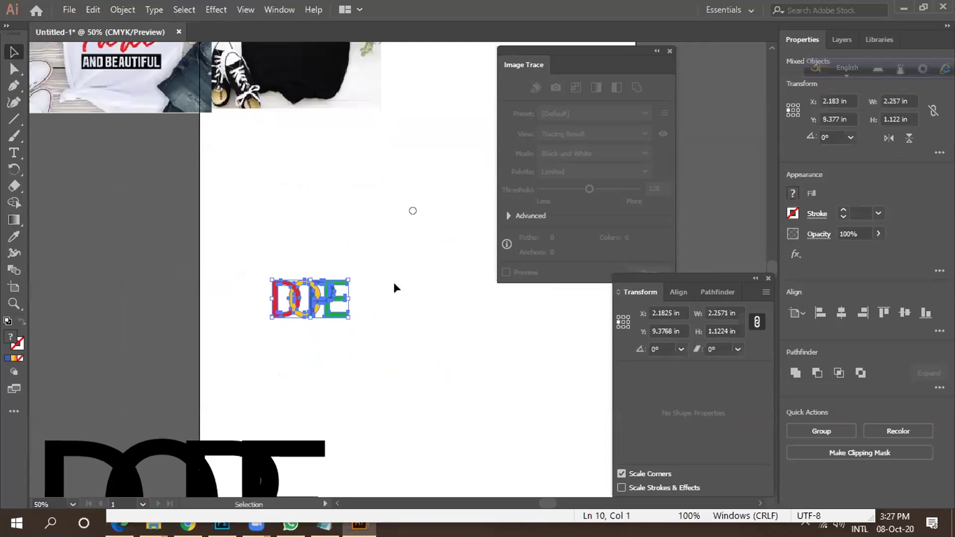
left_click(393, 285)
scroll(328, 301, "down", 1)
left_click_drag(325, 311, 398, 224)
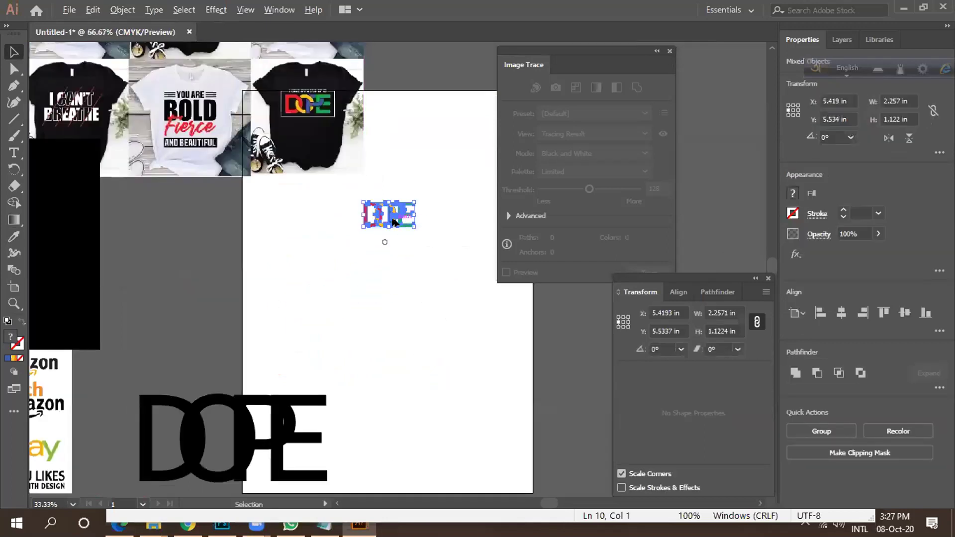
Deselect the coloured DOPE lettering and compare its interlocking shapes and colours with the reference T-shirt design.
scroll(393, 222, "up", 3)
left_click(407, 255)
scroll(395, 204, "up", 2)
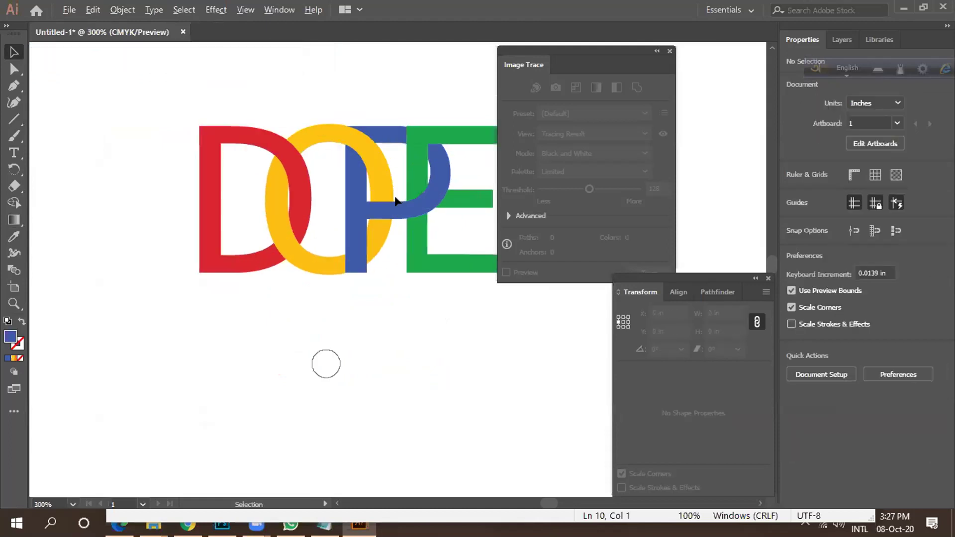
scroll(386, 230, "down", 2)
scroll(388, 249, "down", 2)
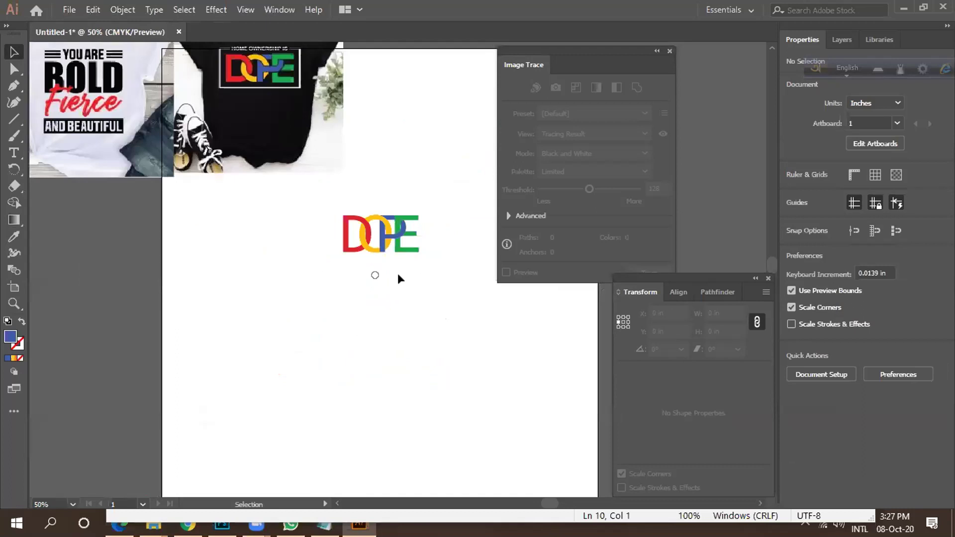
scroll(397, 273, "down", 1)
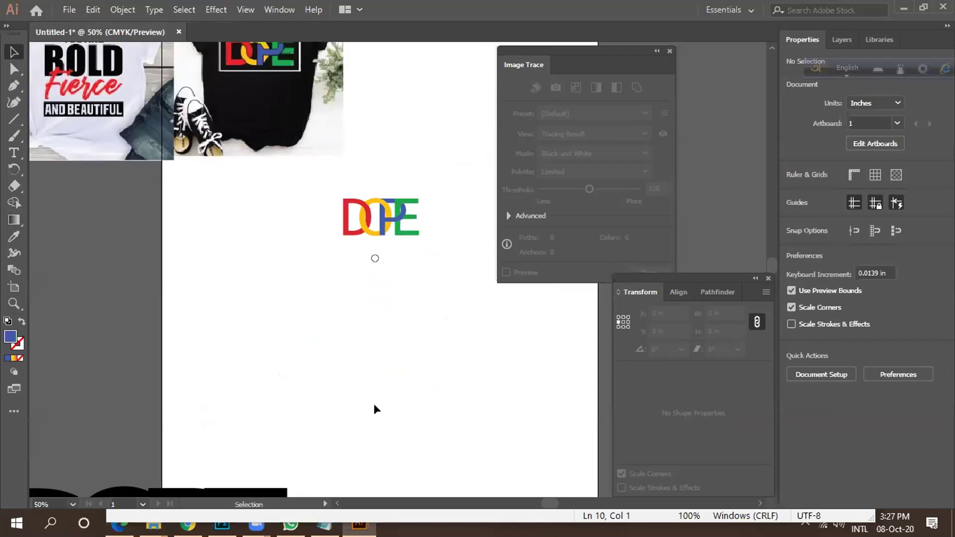
scroll(374, 405, "down", 1)
scroll(368, 313, "up", 2)
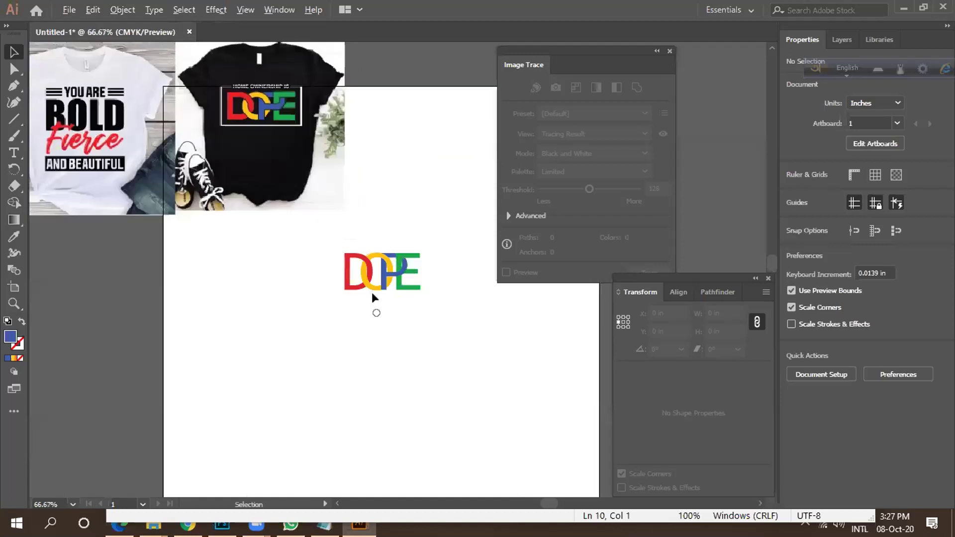
scroll(361, 307, "down", 1)
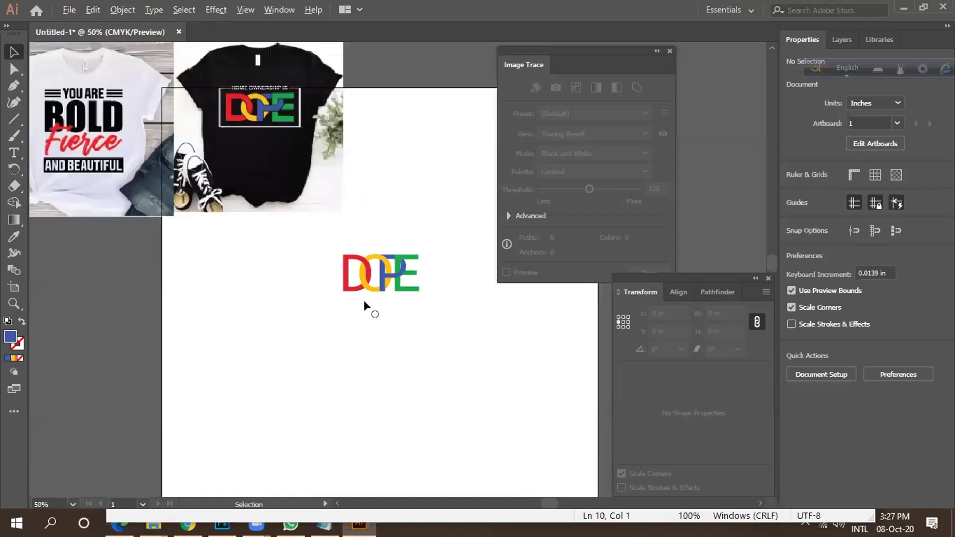
scroll(375, 314, "down", 1)
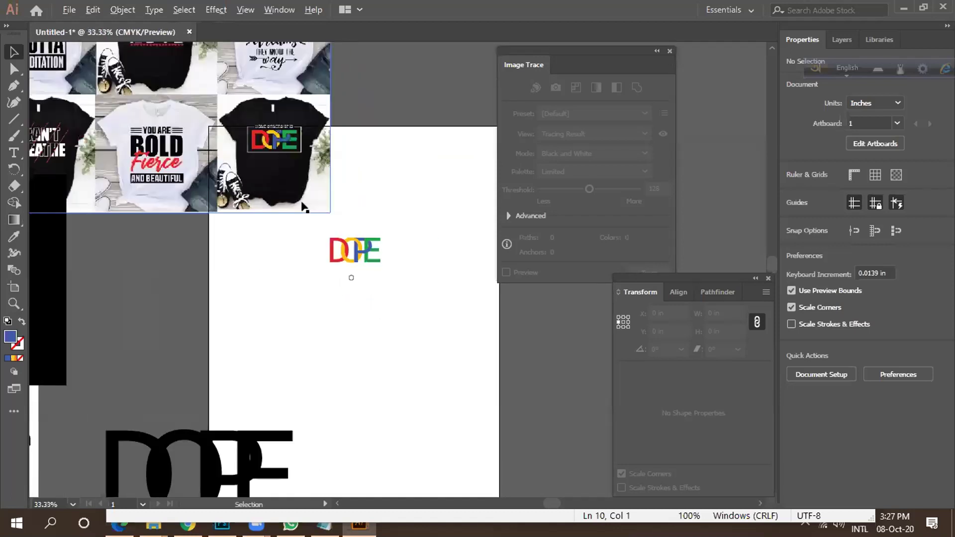
scroll(351, 277, "left", 3)
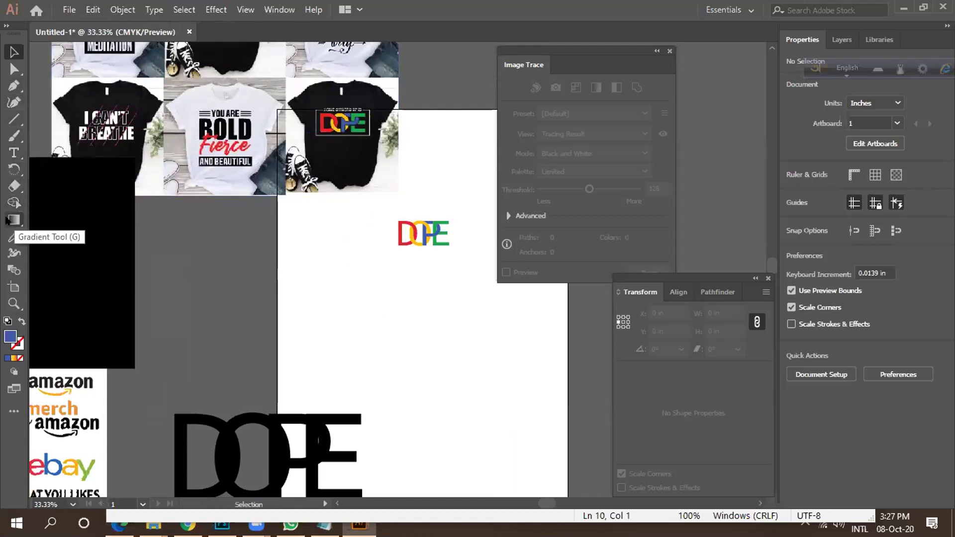
Add the text YOU ARE below the coloured DOPE lettering and scale it up to about 1.98 in wide.
left_click(7, 156)
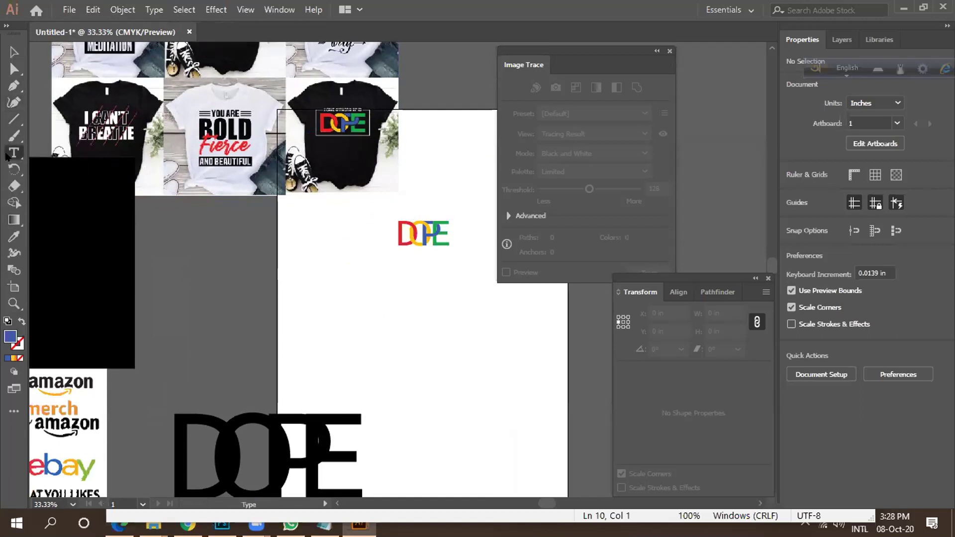
left_click(333, 321)
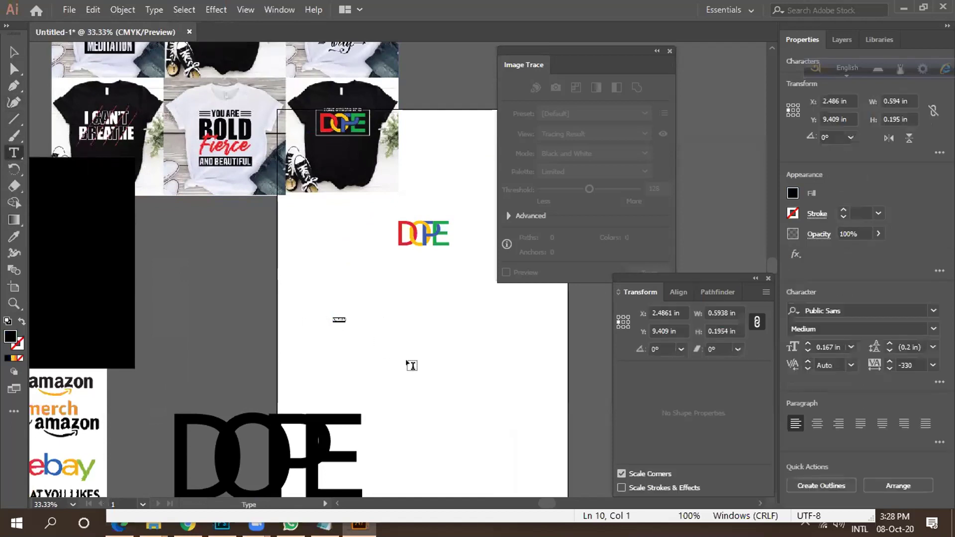
type("D")
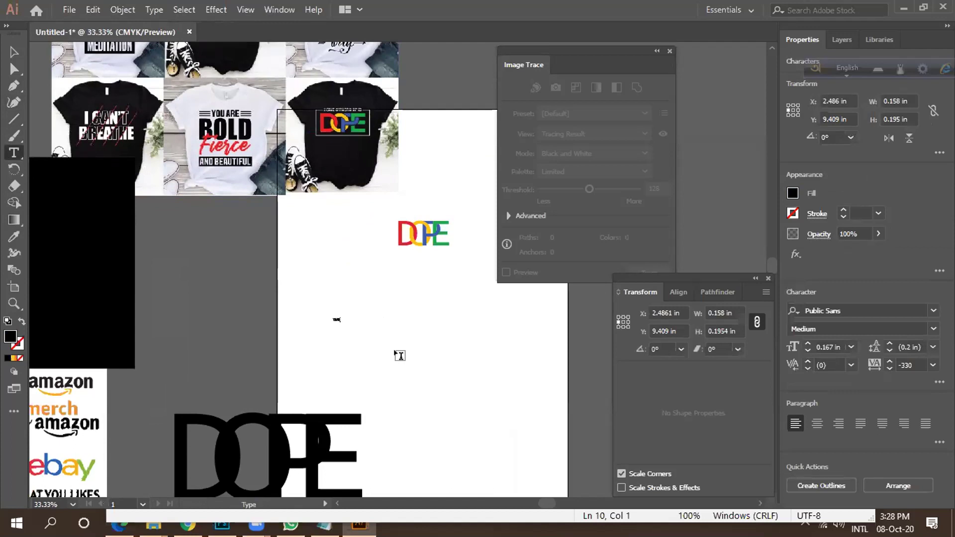
key("Escape")
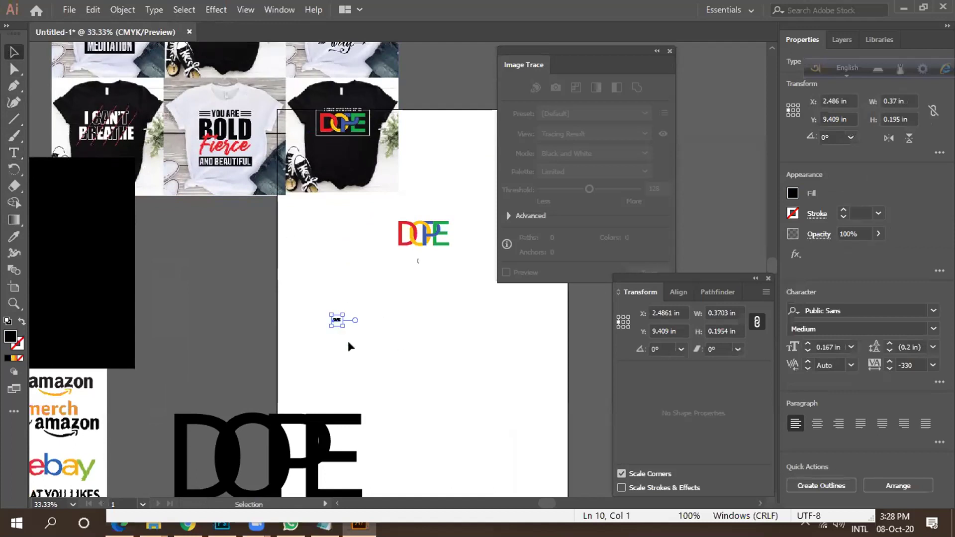
left_click_drag(344, 327, 406, 335)
Set the tracking of the YOU ARE text to 100 and deselect it.
scroll(408, 333, "up", 3)
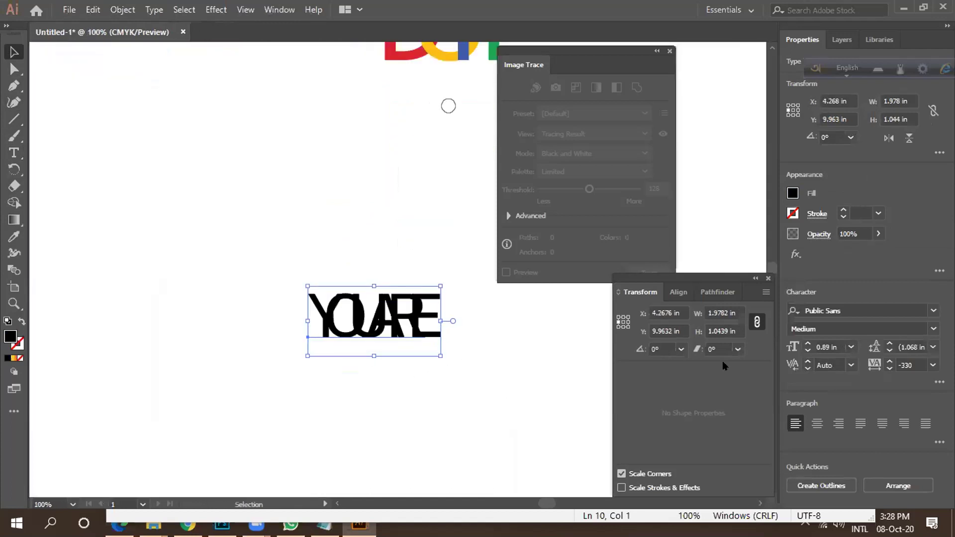
left_click(907, 365)
type("100")
left_click(551, 402)
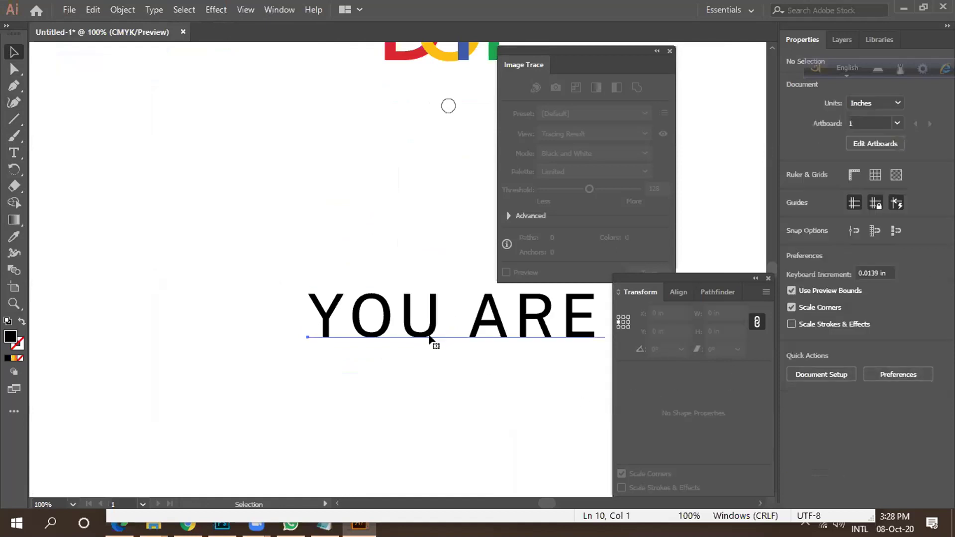
Set the tracking of the "YOU ARE" text to 0.
left_click(383, 348)
scroll(341, 378, "down", 1)
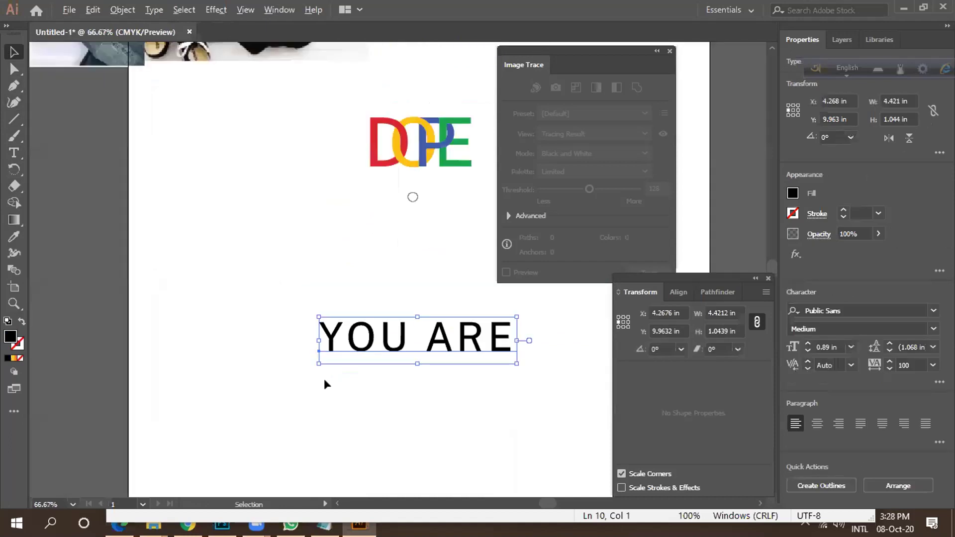
left_click(913, 365)
type("0")
key("Return")
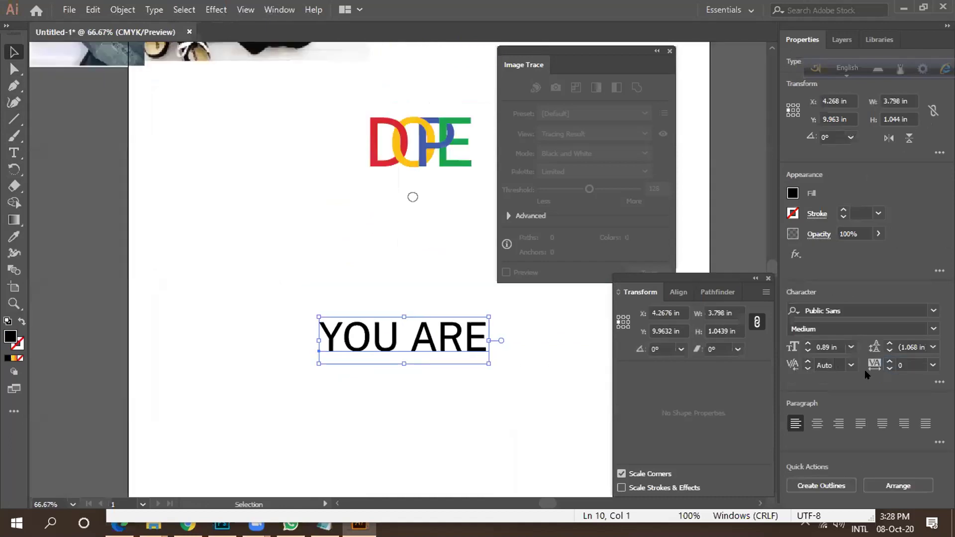
Move the "YOU ARE" text up to just beneath the colored DOPE lettering and set its font style to Bold.
left_click(407, 418)
scroll(308, 406, "down", 2)
left_click_drag(353, 377, 358, 331)
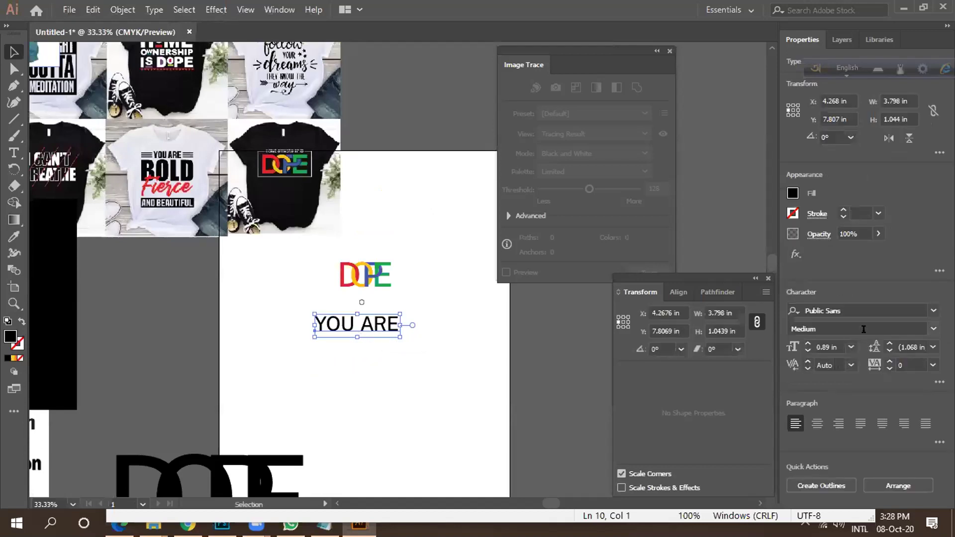
left_click(933, 329)
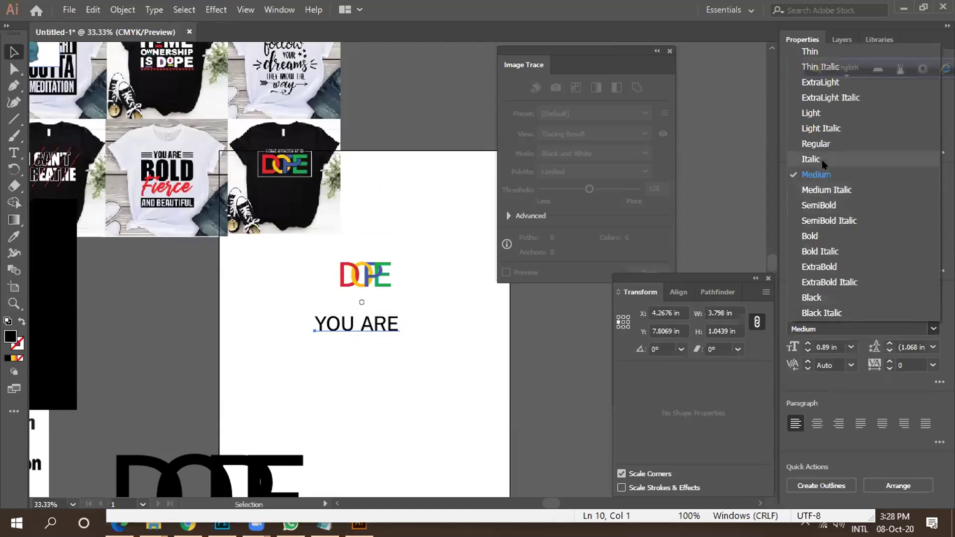
left_click(821, 236)
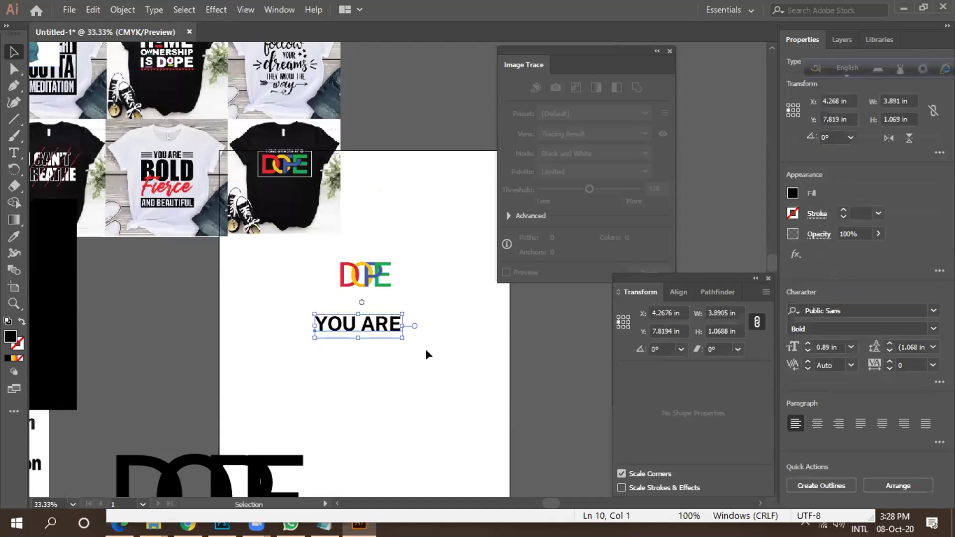
left_click(403, 342)
Duplicate the "YOU ARE" line directly below itself and change the copy's wording to "BOLD".
scroll(404, 341, "up", 2)
scroll(378, 338, "down", 2)
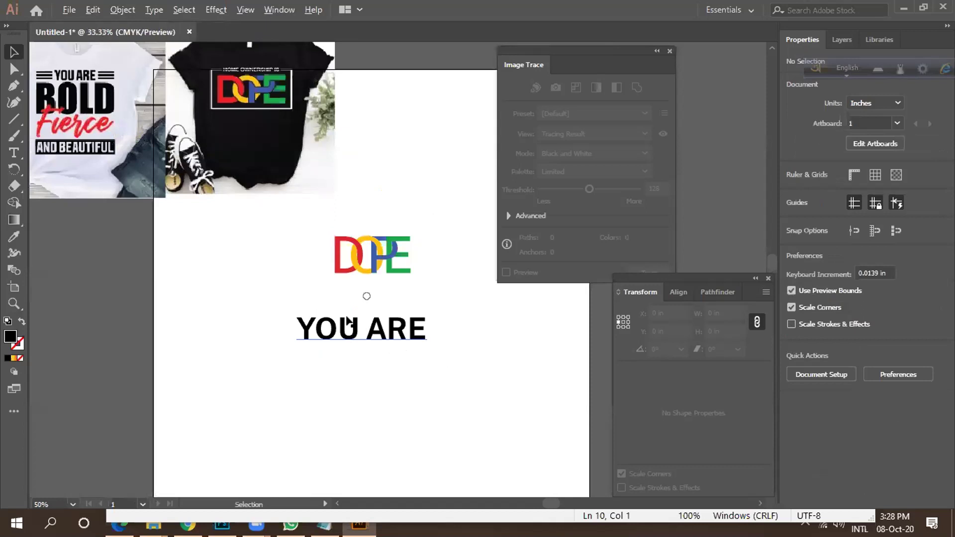
scroll(338, 336, "up", 3)
scroll(336, 327, "down", 3)
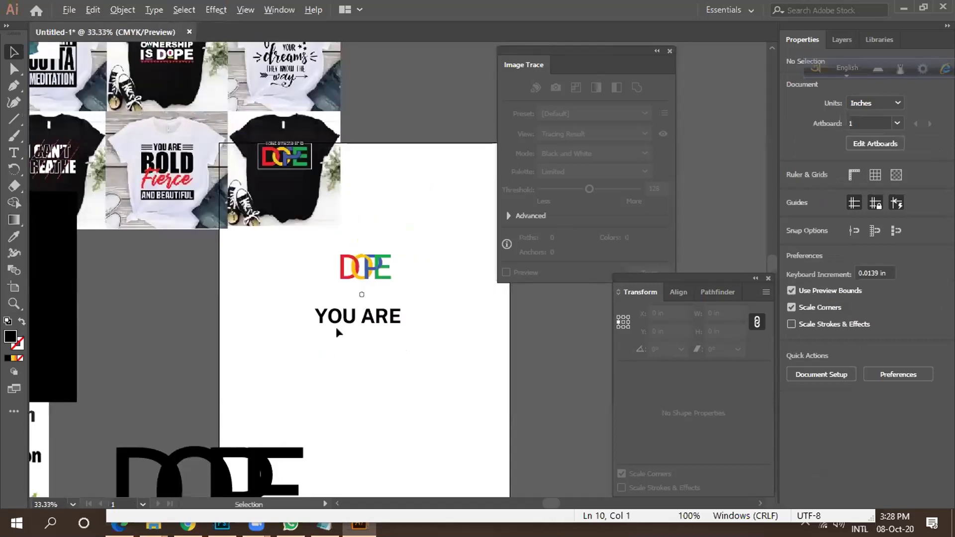
left_click_drag(336, 330, 450, 344)
double_click(342, 348)
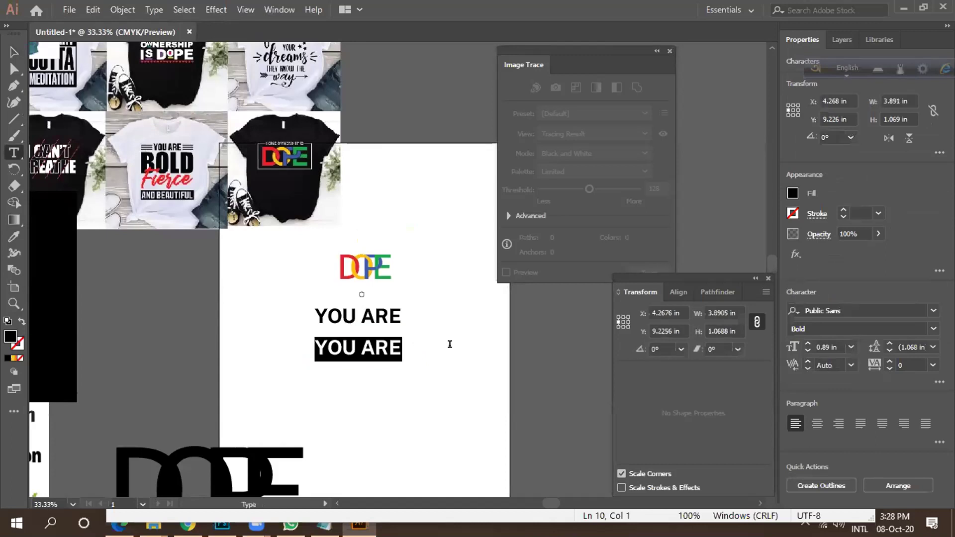
type("BOLD")
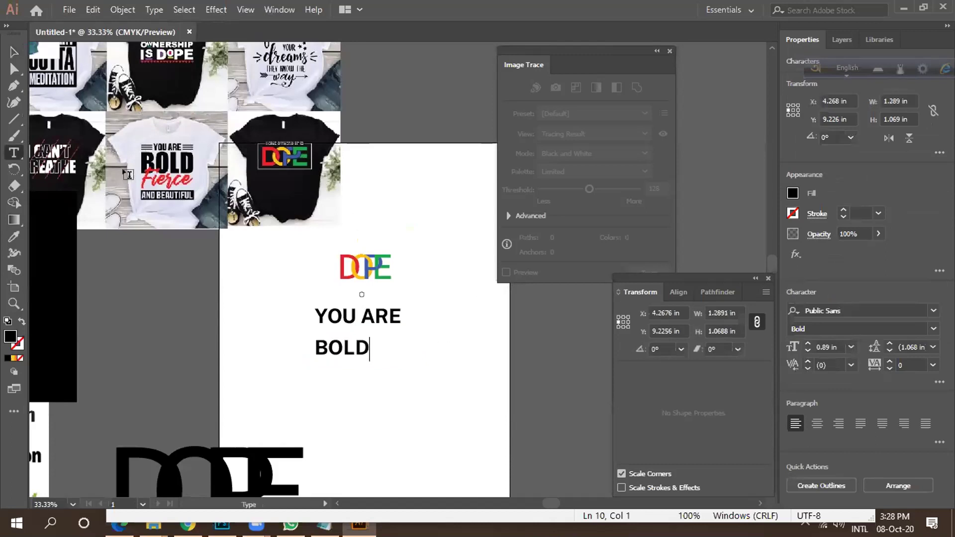
Enlarge the "BOLD" text to about 3.87 in wide, matching the "YOU ARE" line above it.
left_click(14, 52)
left_click_drag(337, 354, 389, 351)
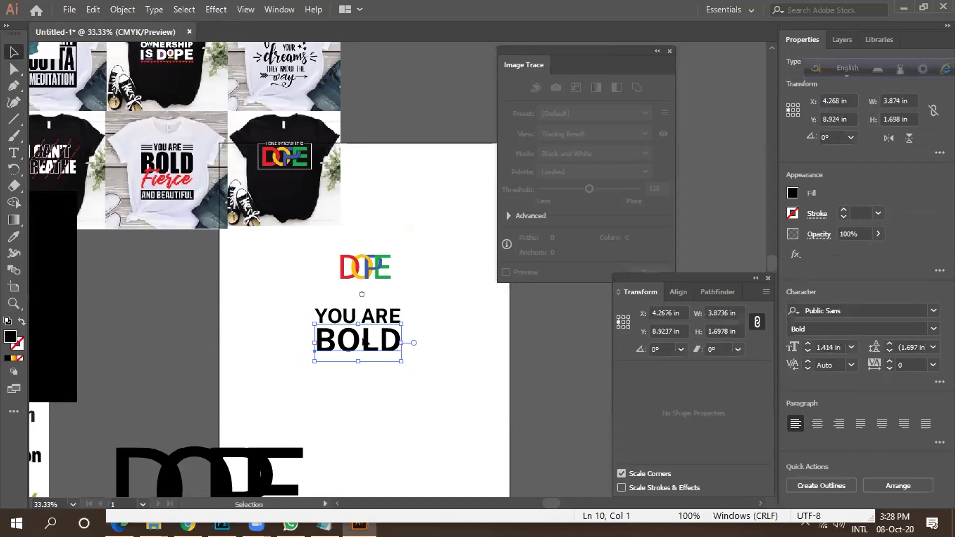
key("ctrl+plus")
key("ctrl+plus")
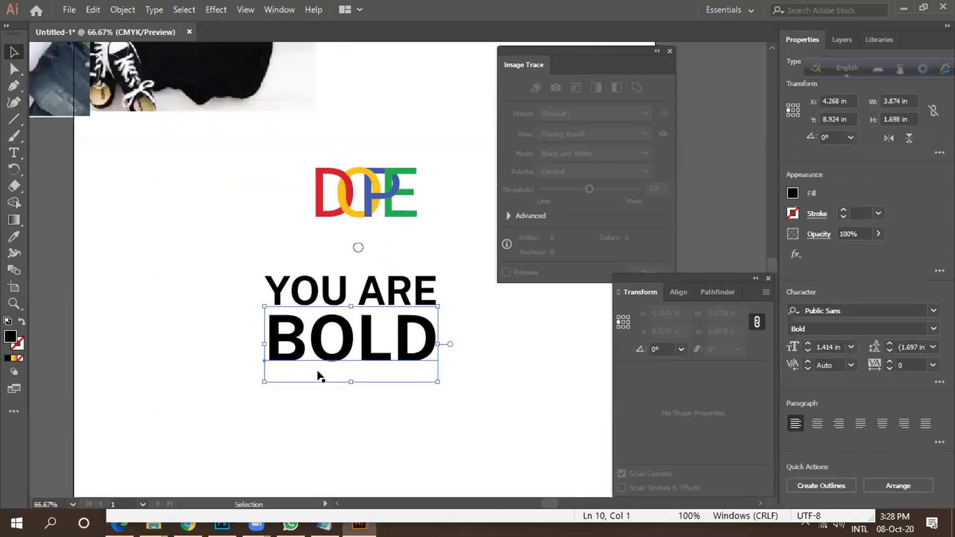
left_click(317, 375)
key("ctrl+minus")
key("ctrl+minus")
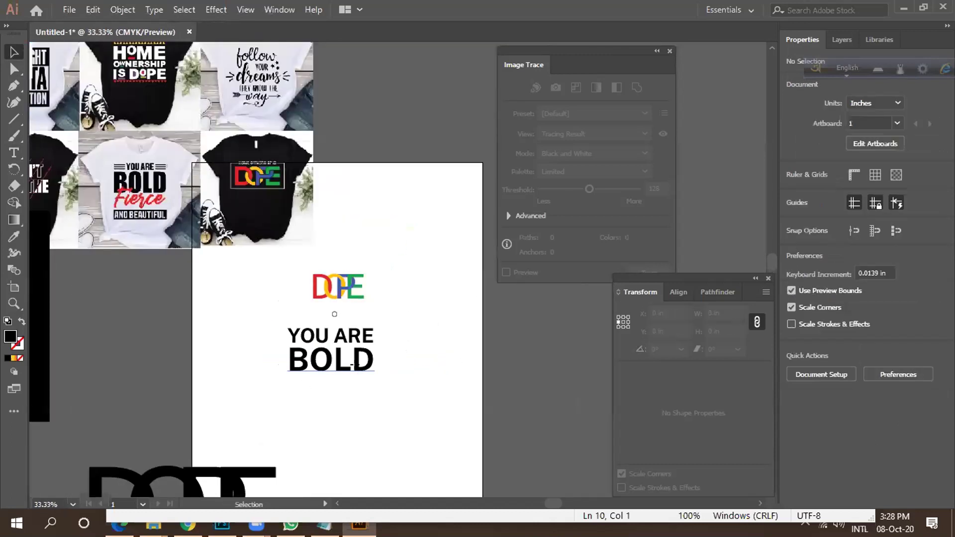
Set the font style of the "BOLD" text to Black.
left_click(323, 368)
left_click(934, 329)
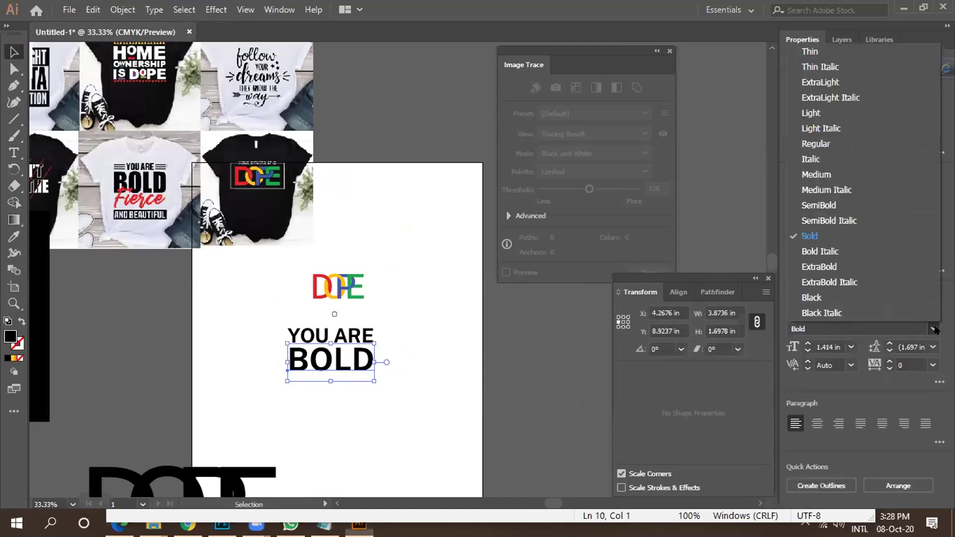
left_click(843, 297)
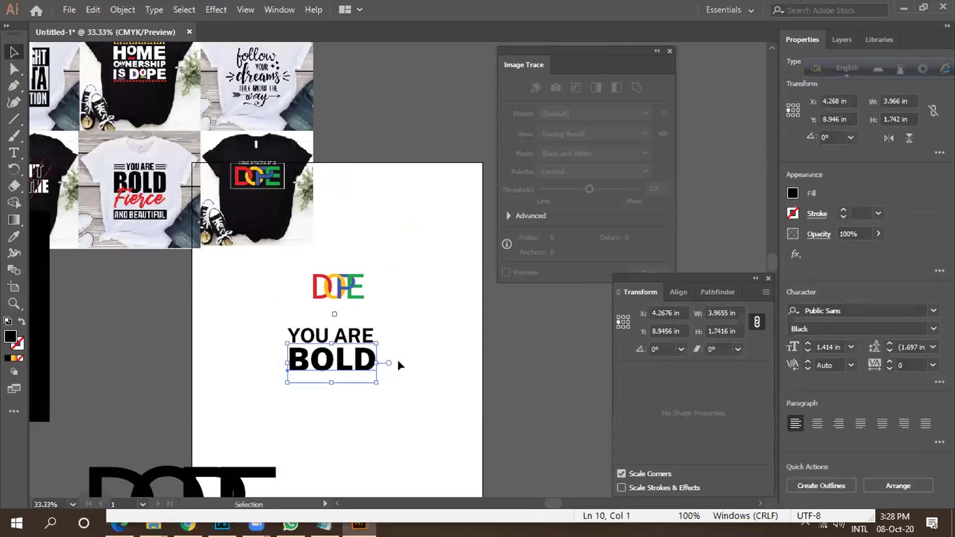
left_click(360, 392)
scroll(330, 375, "up", 1)
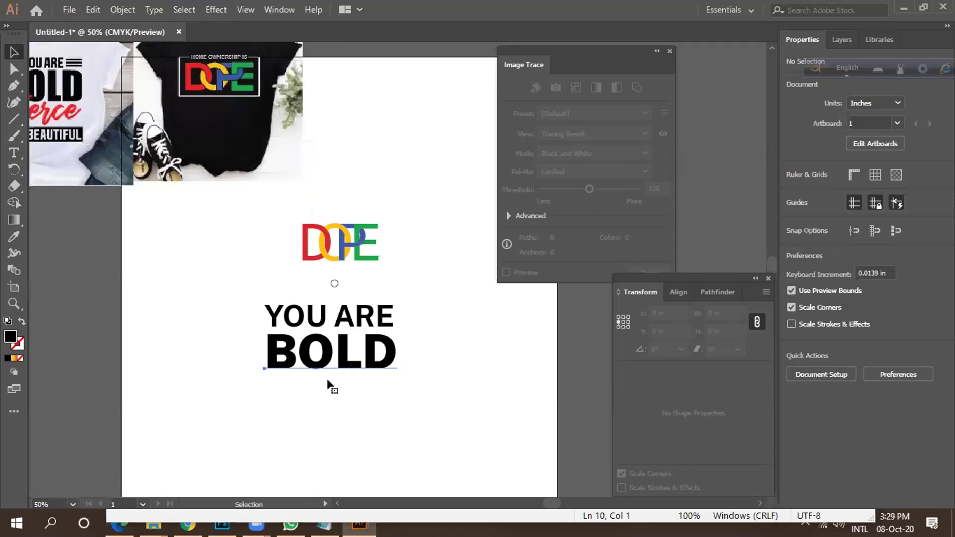
Change the font of the "BOLD" text to Oswald Bold.
left_click(328, 365)
scroll(328, 383, "down", 2)
left_click(847, 309)
type("os")
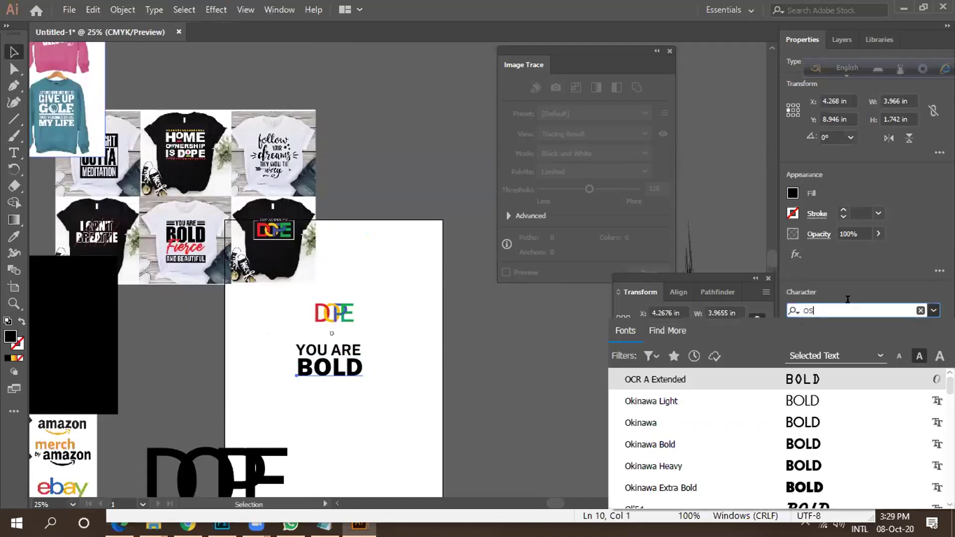
type("w")
left_click(716, 422)
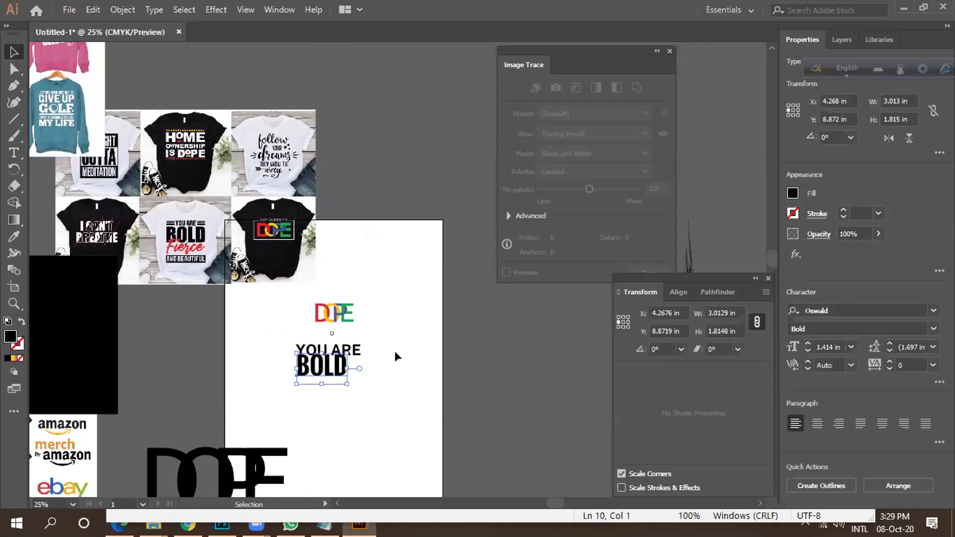
Scale the "BOLD" text to about 3.98 in wide and place it directly beneath the "YOU ARE" line.
scroll(331, 384, "up", 2)
mouse_move(363, 383)
left_mouse_down()
mouse_move(405, 400)
mouse_move(373, 378)
left_mouse_up()
left_click(432, 394)
scroll(373, 368, "down", 1)
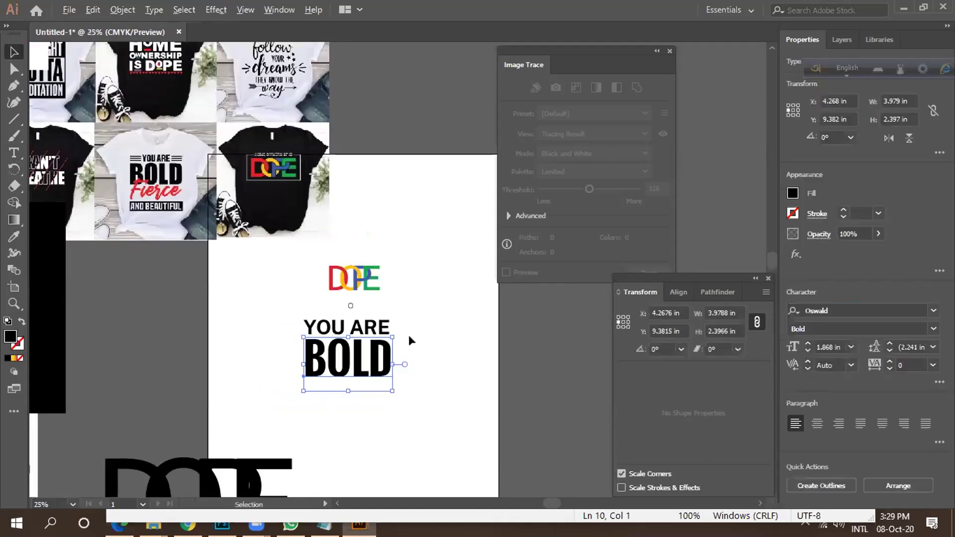
scroll(409, 336, "down", 1)
left_click(84, 225)
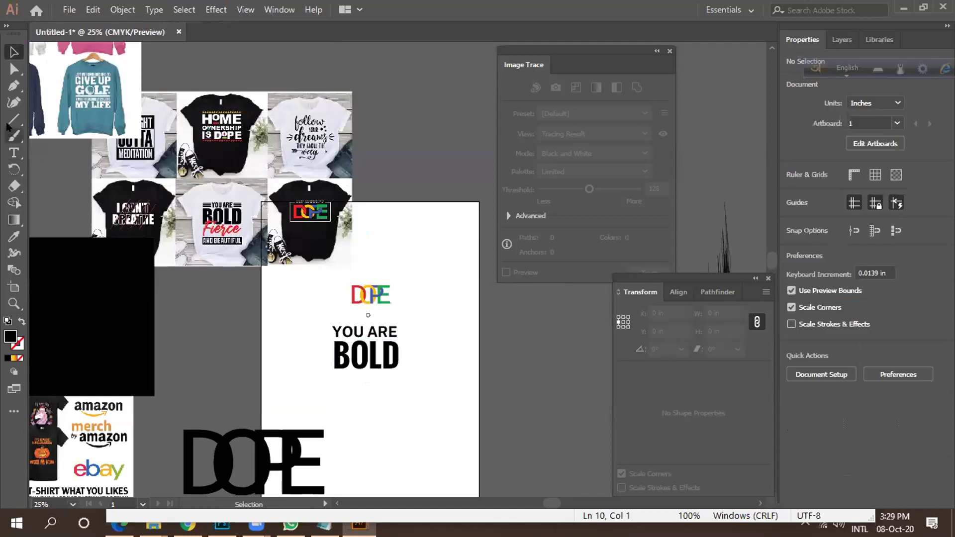
Add the text "FIERCE" below "BOLD" and enlarge it to about 1.94 in wide.
left_click(8, 156)
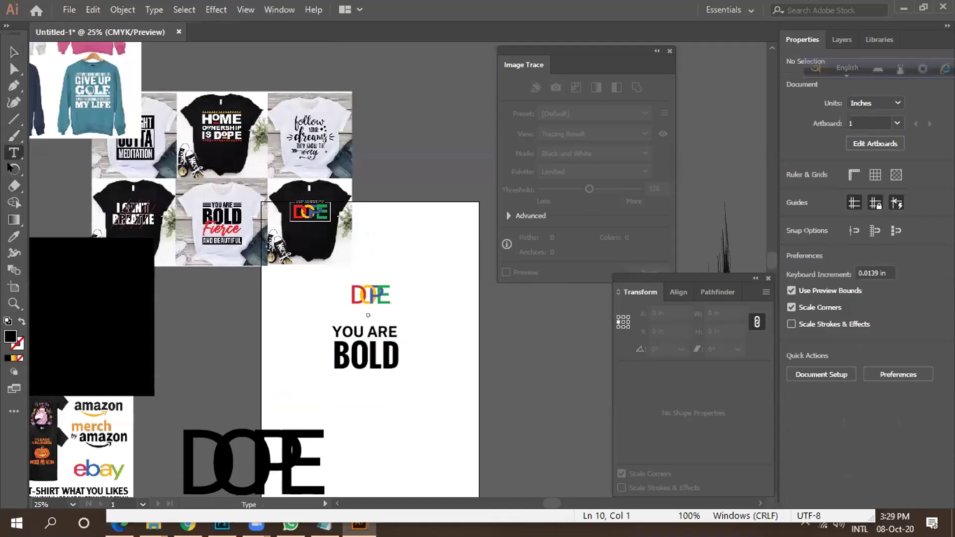
left_click(348, 392)
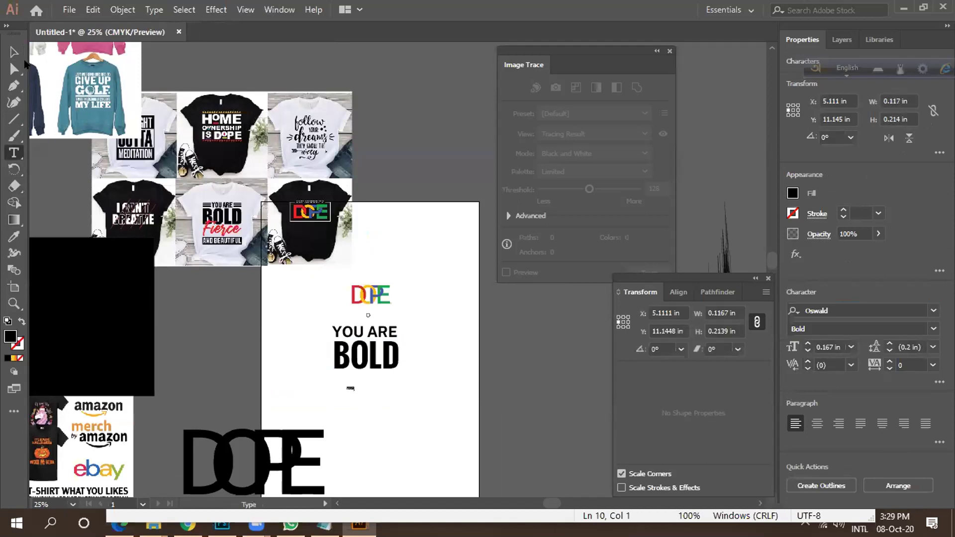
left_click(14, 51)
scroll(360, 405, "up", 2)
left_click_drag(357, 377, 408, 406)
Try out a series of alternative font families on the "FIERCE" text.
left_click(841, 308)
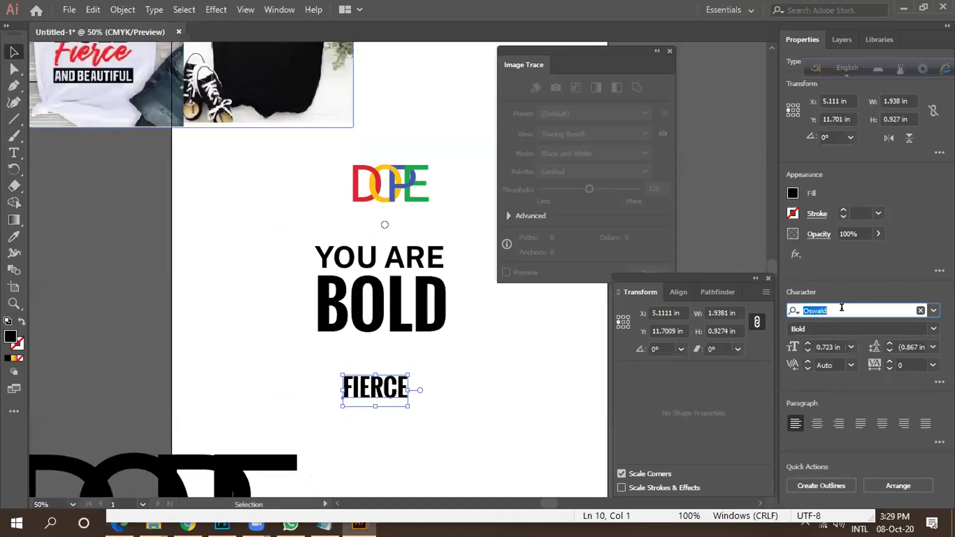
key("Down")
key("Down")
key("Down")
key("Down")
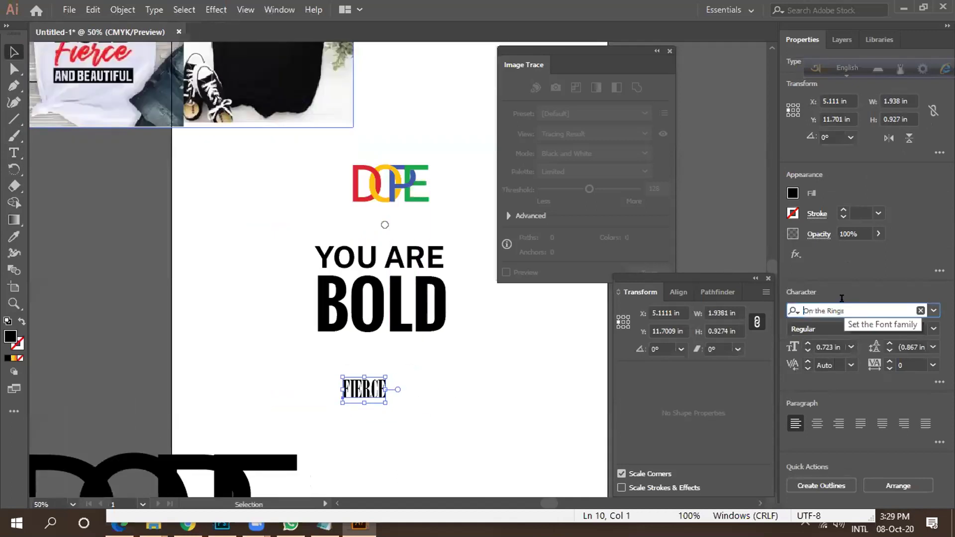
key("Down")
key("Down")
key("Down")
key("Down")
key("Down")
key("Down")
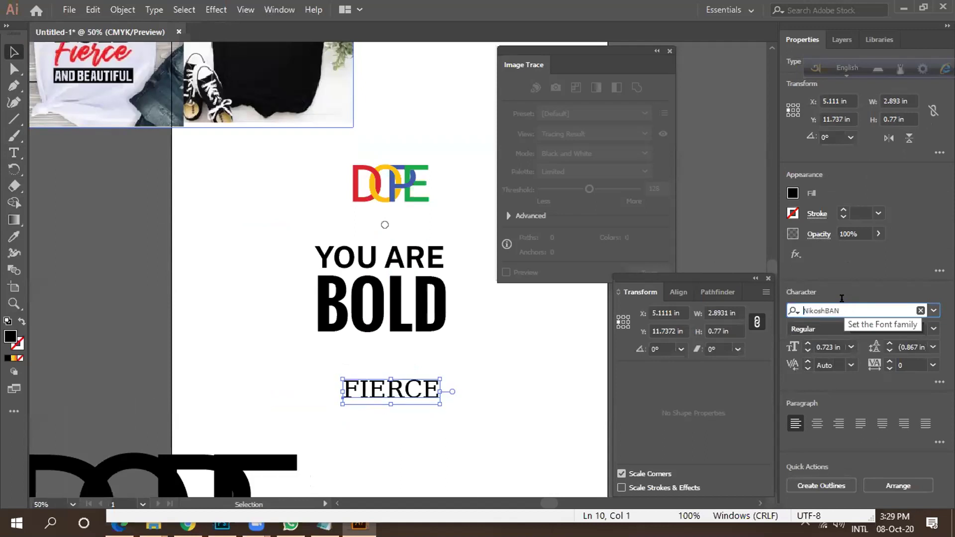
key("Down")
key("Down")
key("Down")
key("Down")
key("Down")
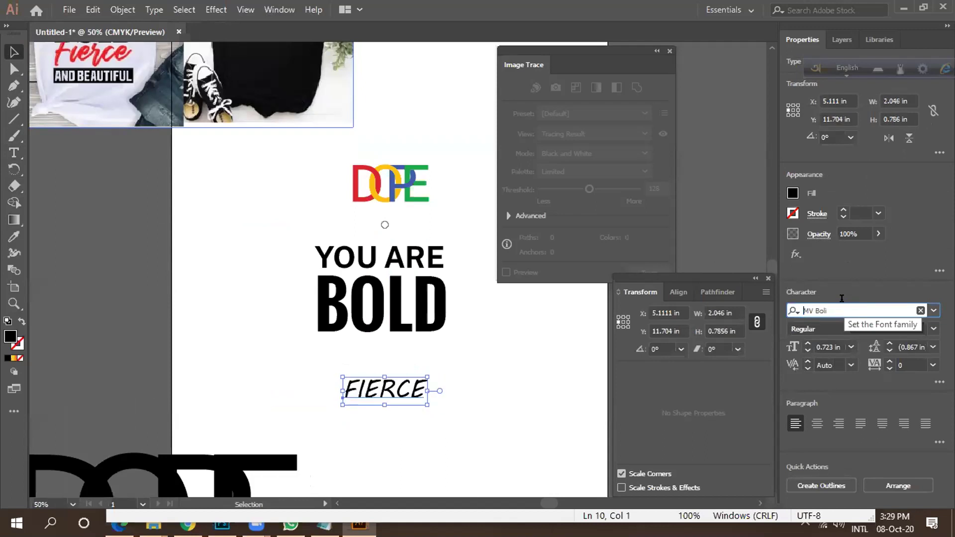
key("Down")
key("Down")
key("Down")
key("Down")
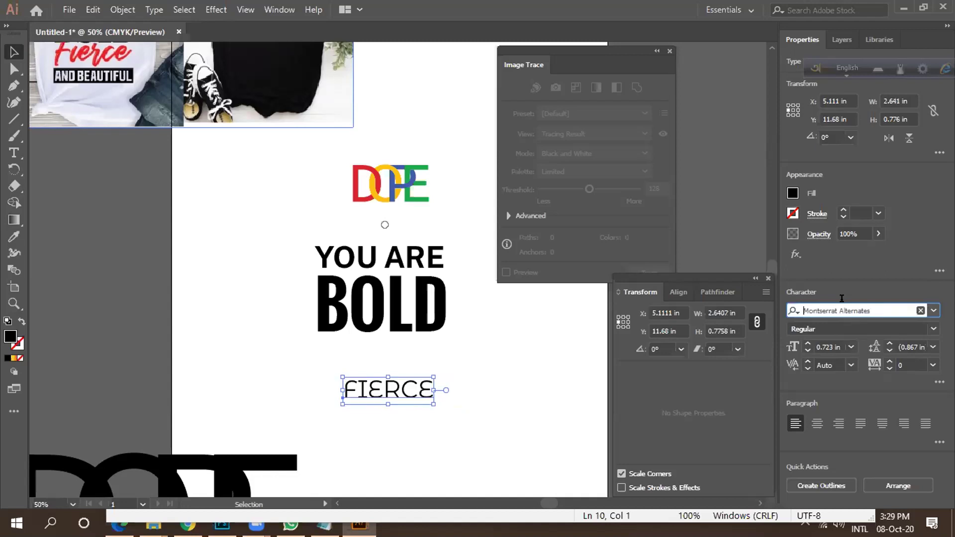
key("Down")
key("Down")
key("Down")
key("Down")
key("Down")
key("Down")
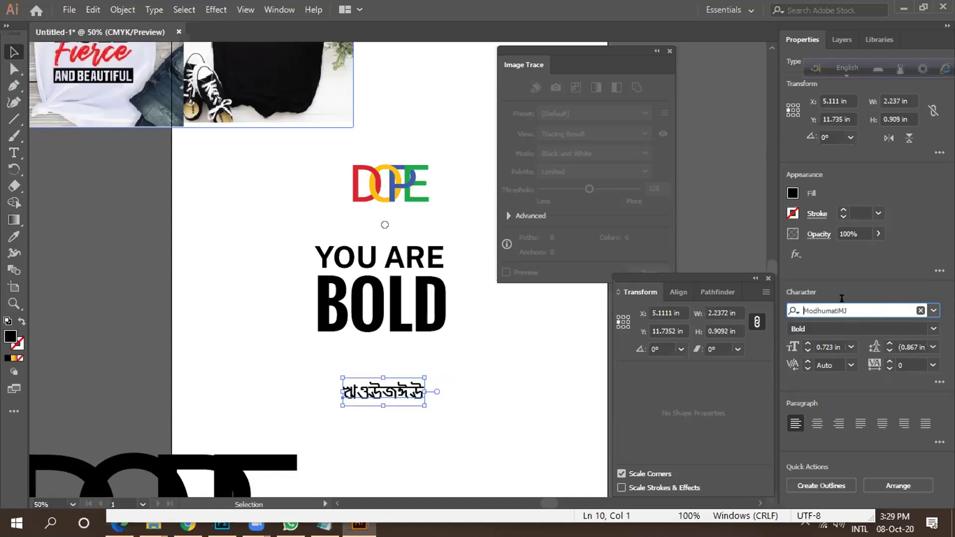
key("Down")
key("Down")
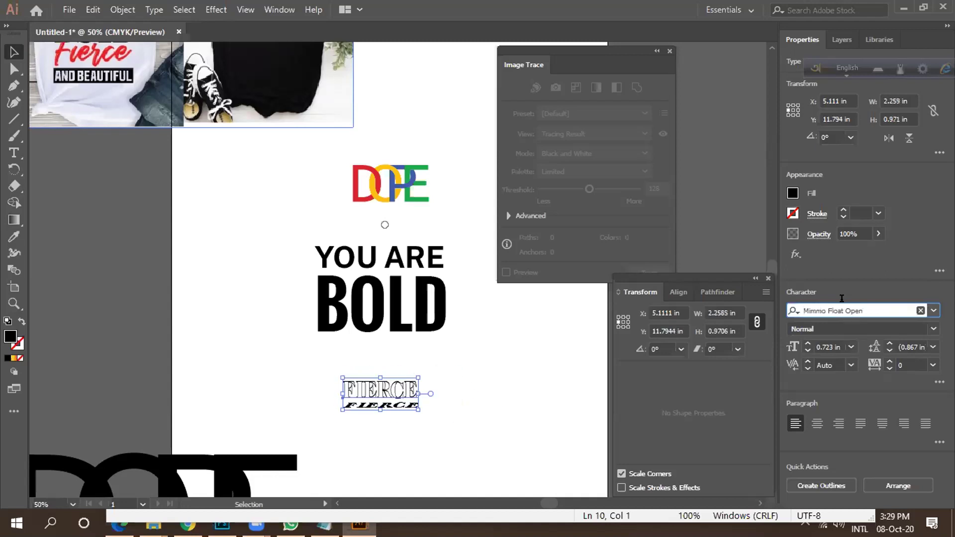
Search the fonts for "SIG" and apply Signature of the Ancient to the "FIERCE" text.
type("5")
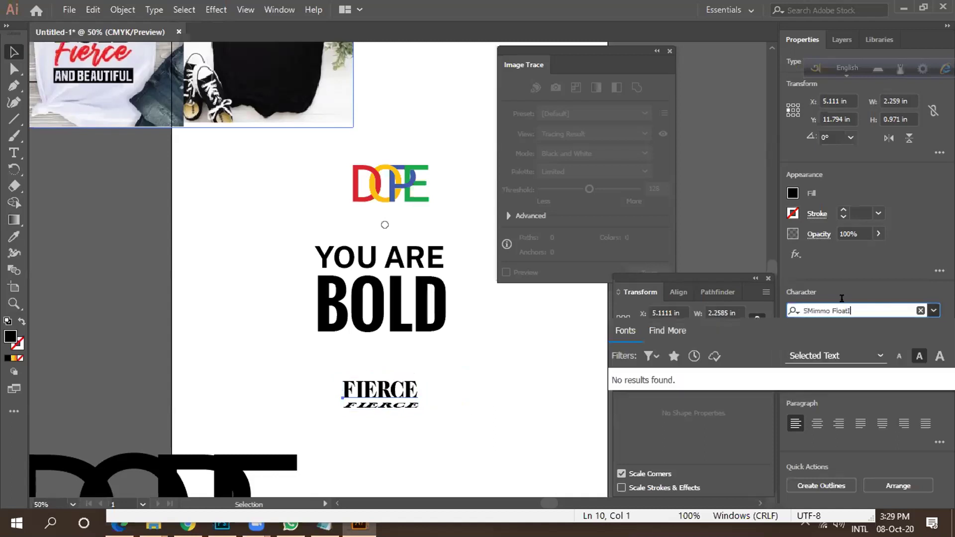
key("BackSpace")
key("BackSpace")
key("BackSpace")
key("BackSpace")
key("BackSpace")
key("BackSpace")
key("BackSpace")
type("SIG")
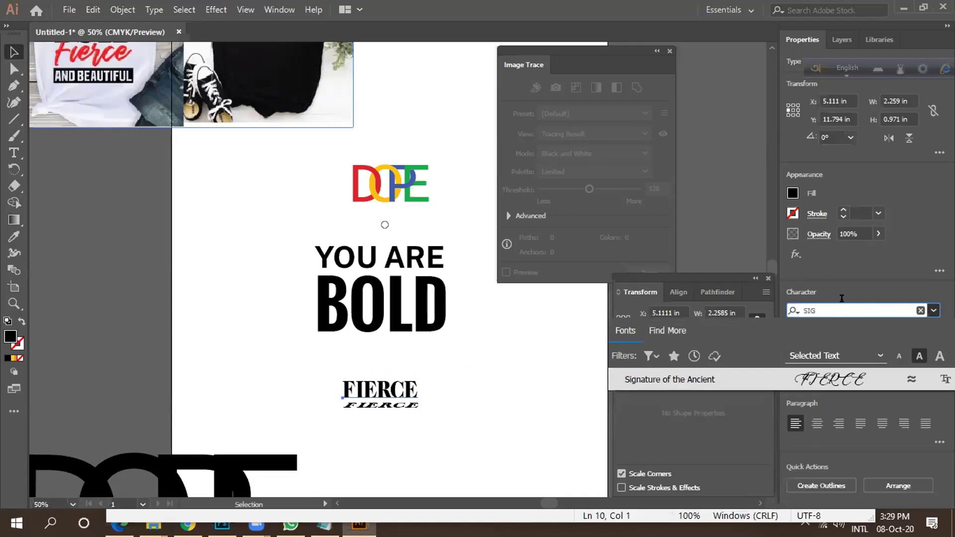
key("Return")
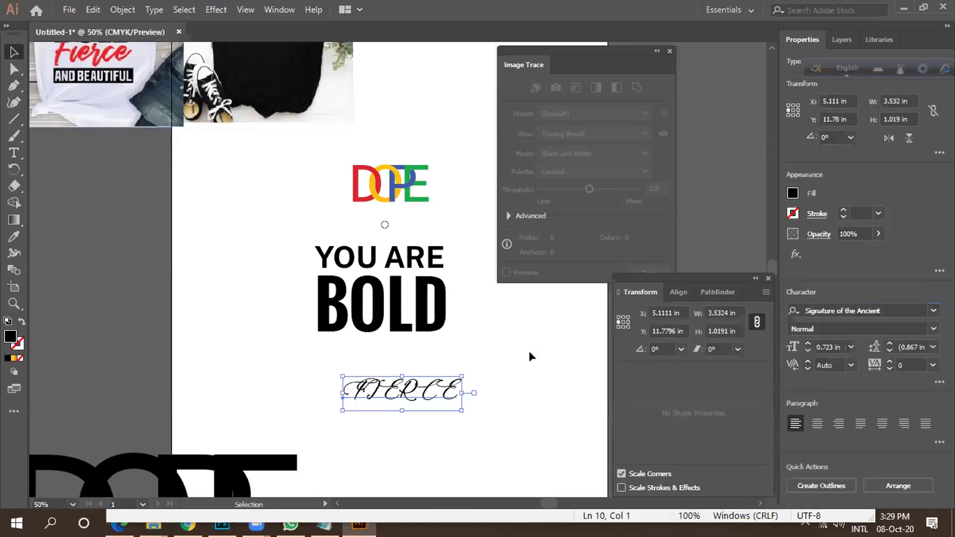
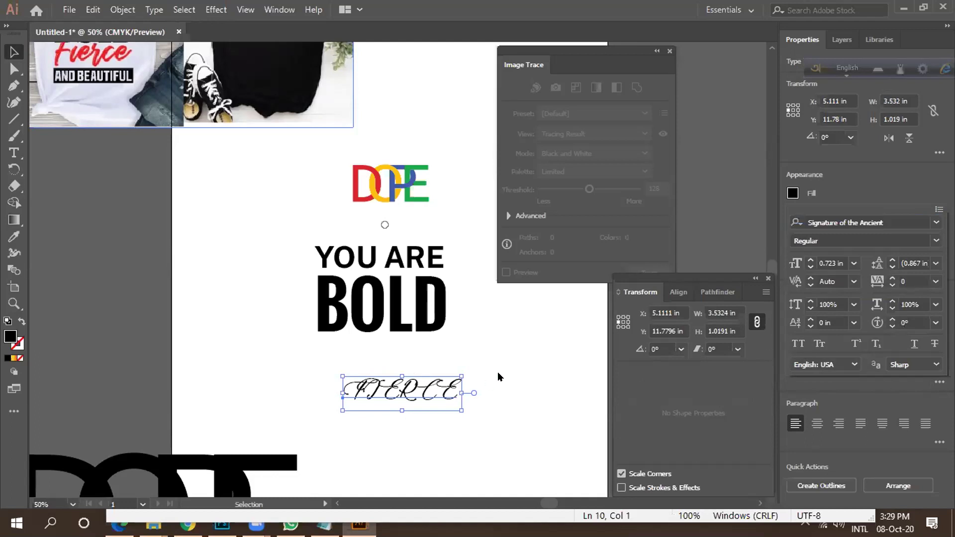
Move the "FIERCE" text up beneath "BOLD", aligning its left edge with the lines above.
left_click(409, 381)
left_click_drag(395, 388, 368, 367)
left_click_drag(422, 396, 363, 374)
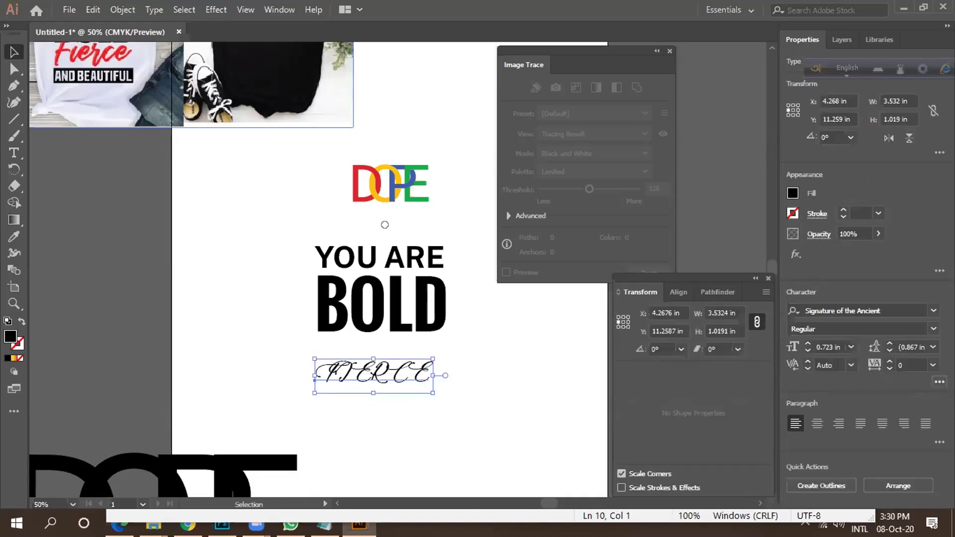
left_click(940, 382)
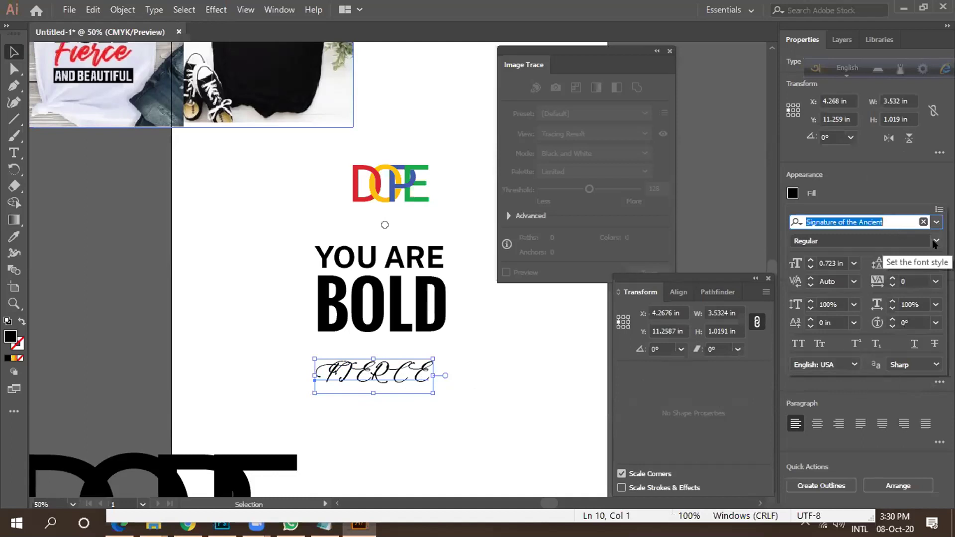
key("Escape")
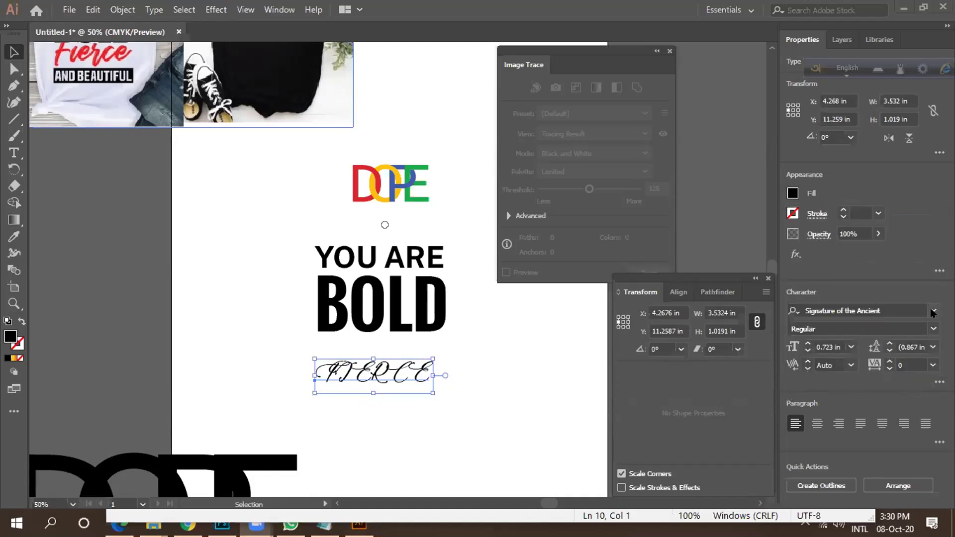
Browse the font list with live previews on the "FIERCE" text, looking for a bolder brush-script typeface.
left_click(933, 312)
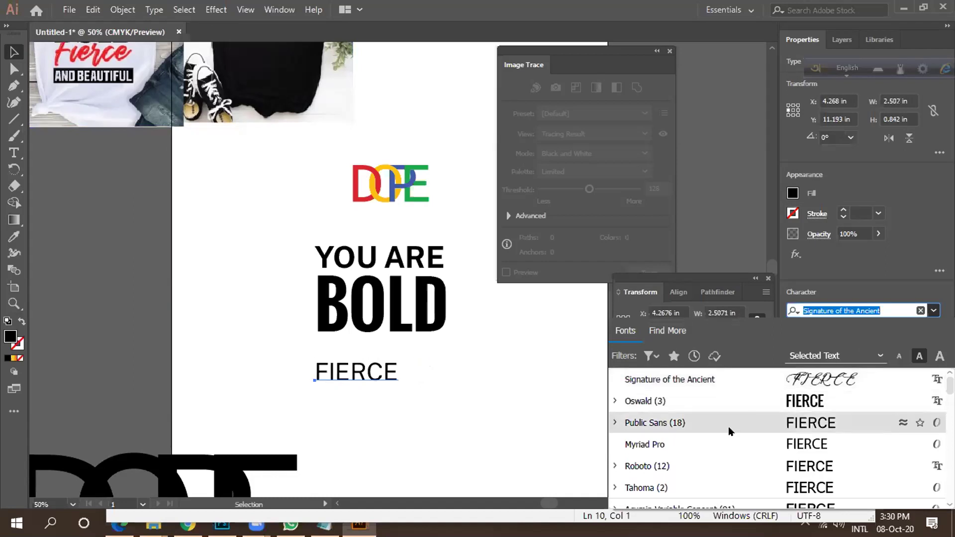
scroll(733, 414, "down", 5)
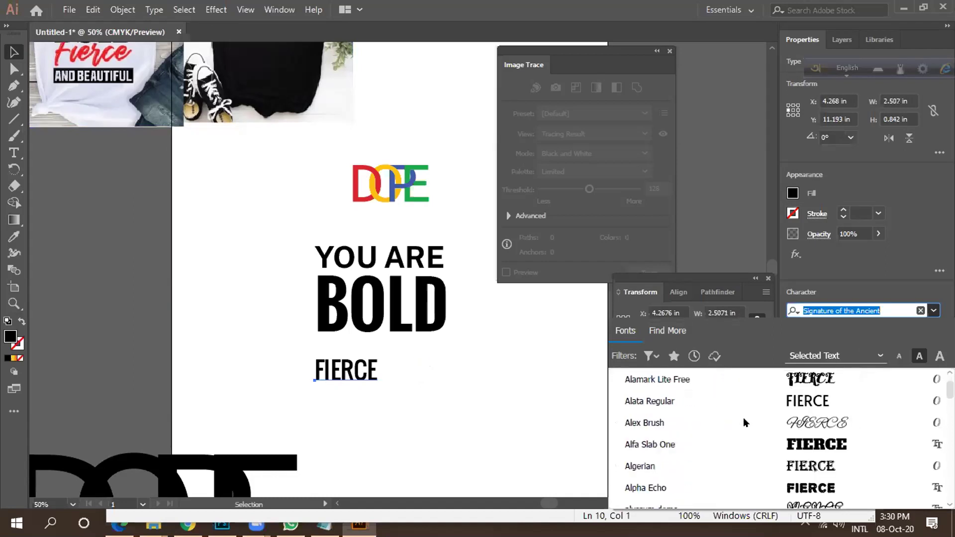
scroll(753, 422, "down", 3)
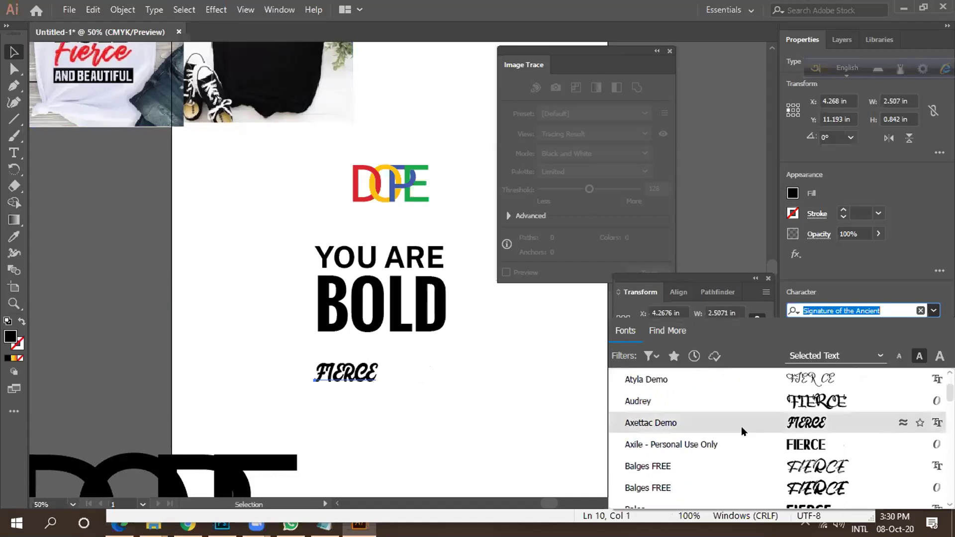
scroll(719, 458, "down", 3)
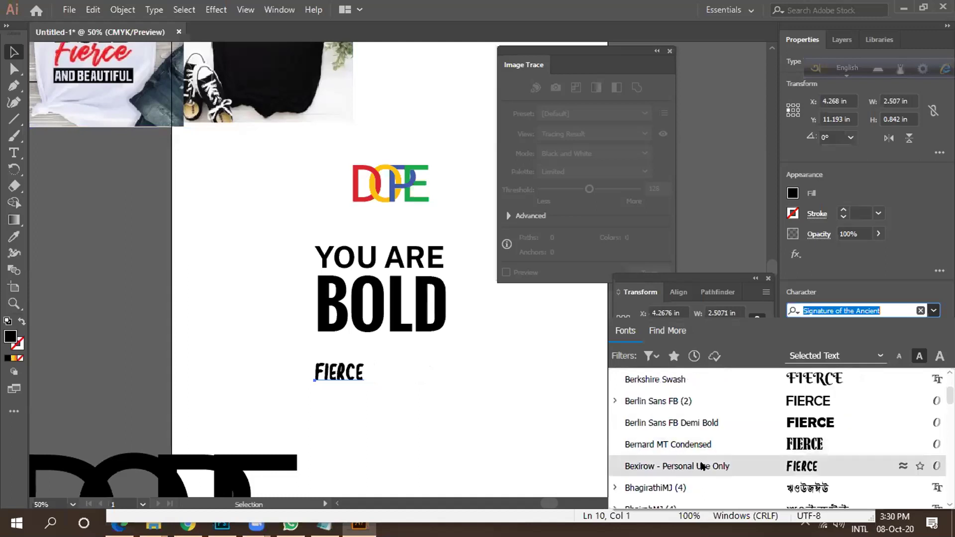
scroll(714, 454, "down", 10)
scroll(728, 445, "down", 10)
scroll(730, 443, "down", 10)
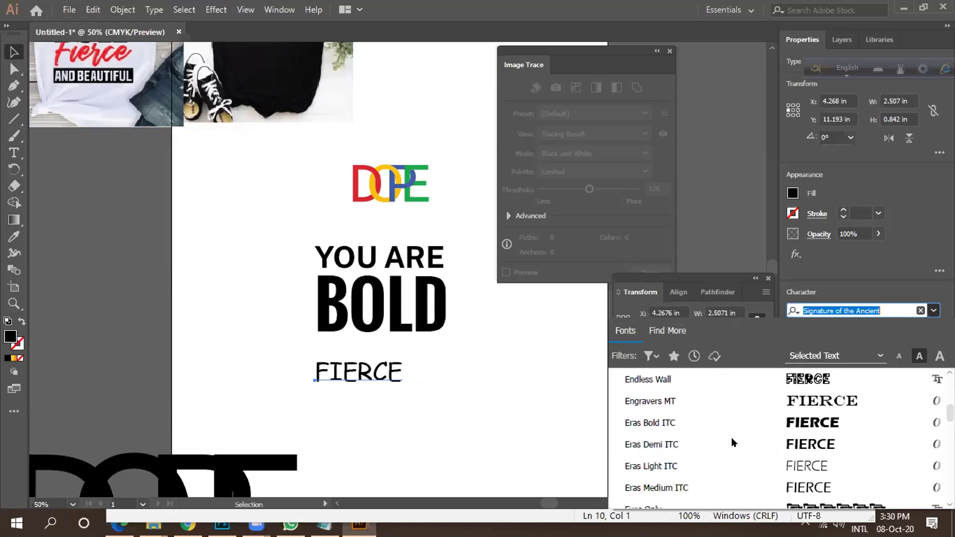
scroll(732, 442, "down", 10)
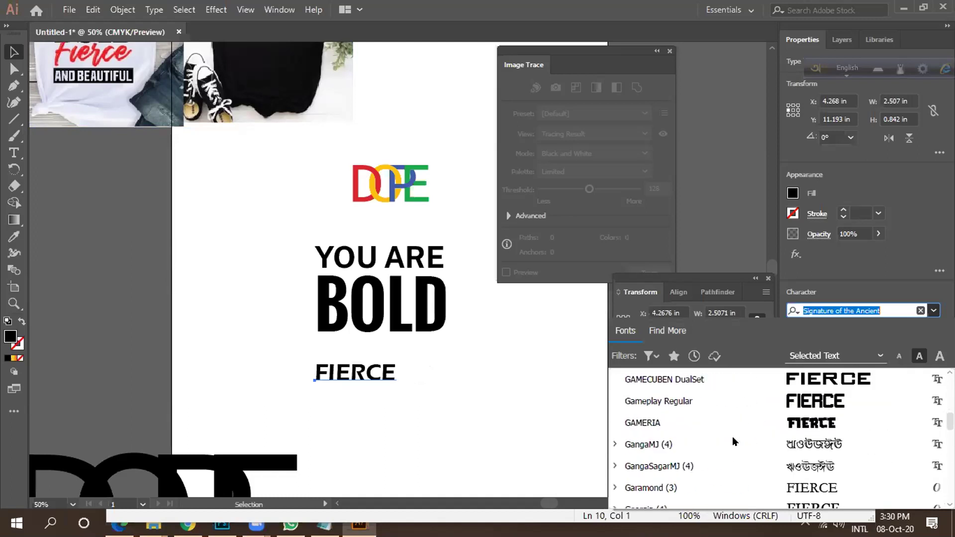
scroll(733, 442, "up", 1)
scroll(734, 438, "down", 1)
scroll(734, 434, "down", 10)
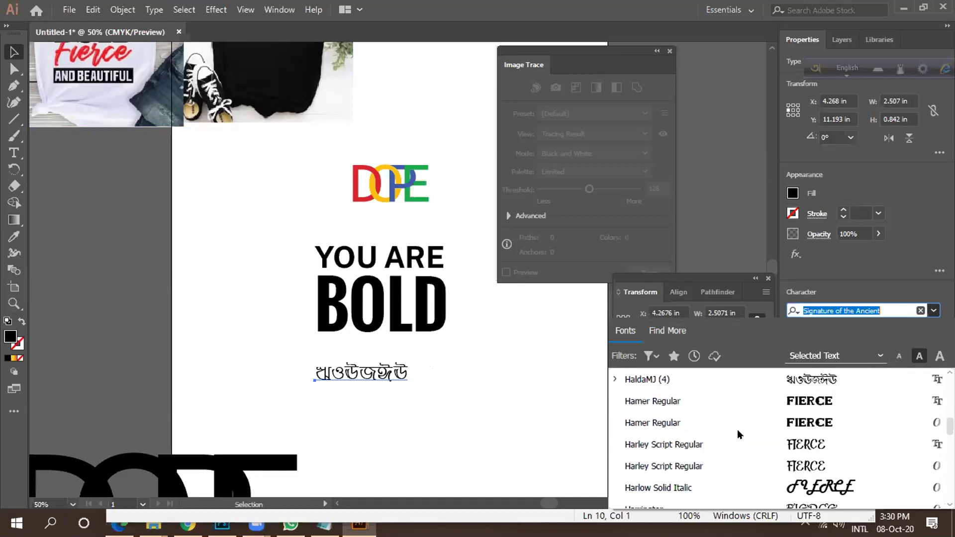
scroll(752, 440, "down", 8)
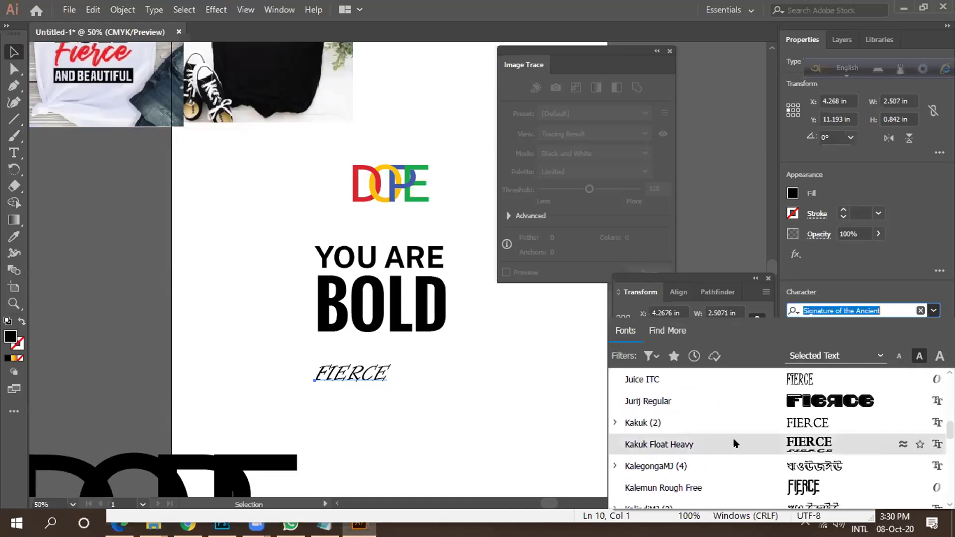
scroll(743, 450, "down", 8)
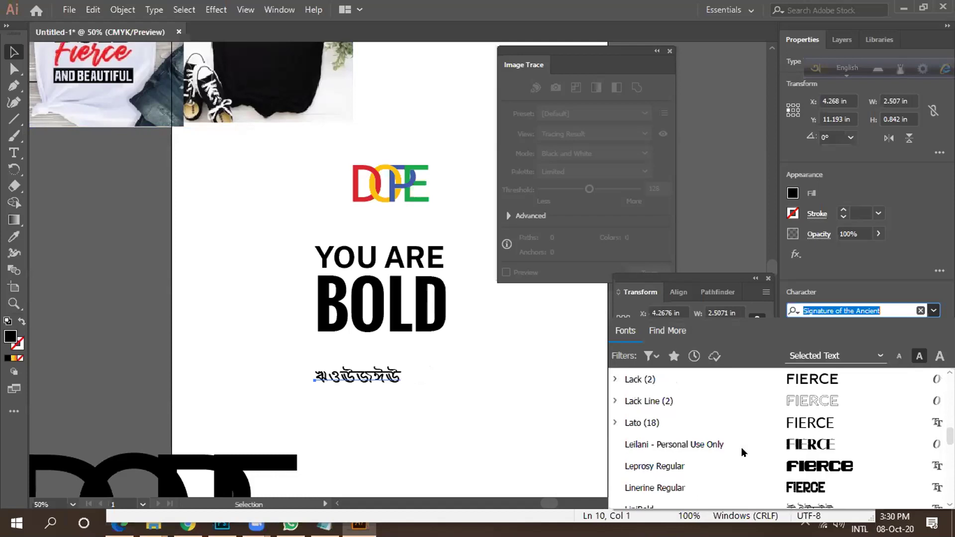
scroll(743, 446, "down", 6)
scroll(744, 445, "down", 8)
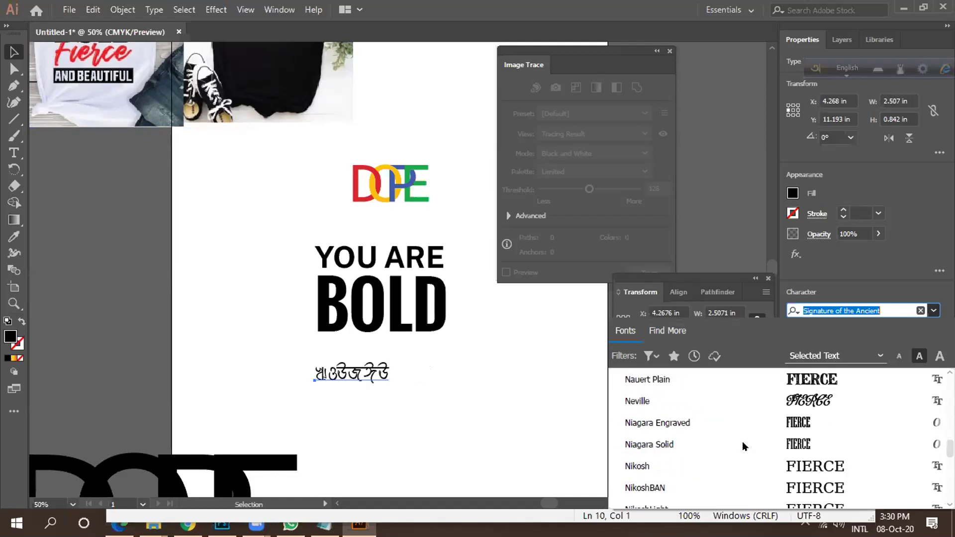
scroll(744, 446, "down", 4)
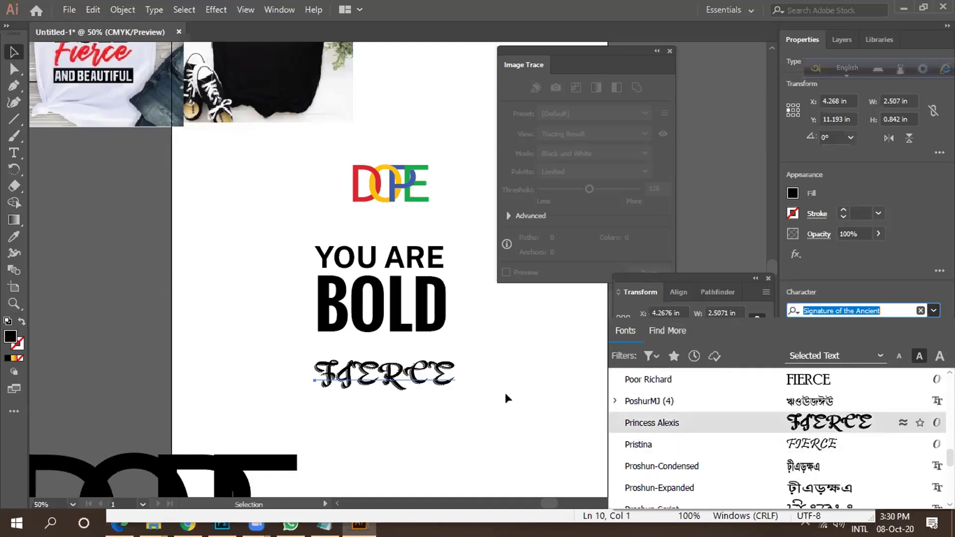
left_click(343, 373)
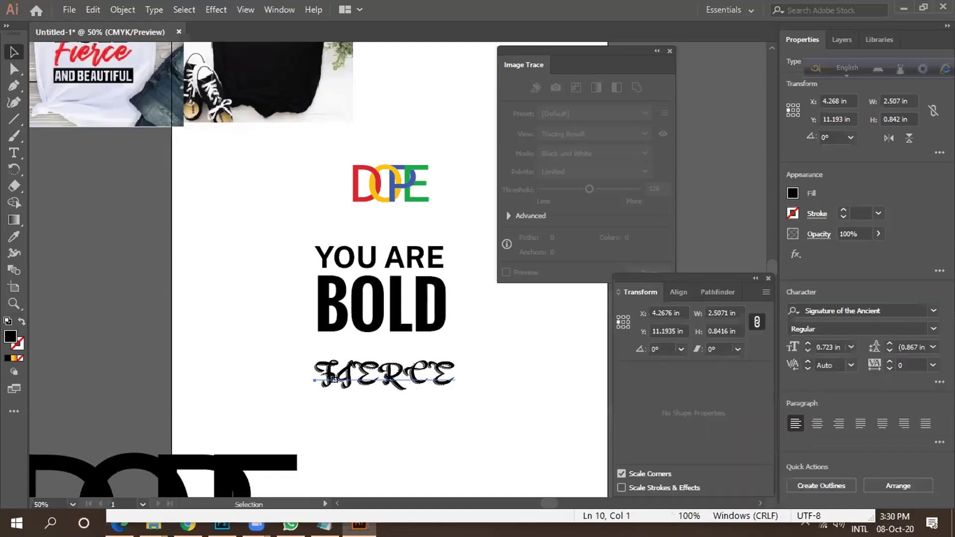
Retype the script word below "BOLD" as "fIERCE".
double_click(348, 373)
left_click_drag(330, 373, 472, 364)
key("BackSpace")
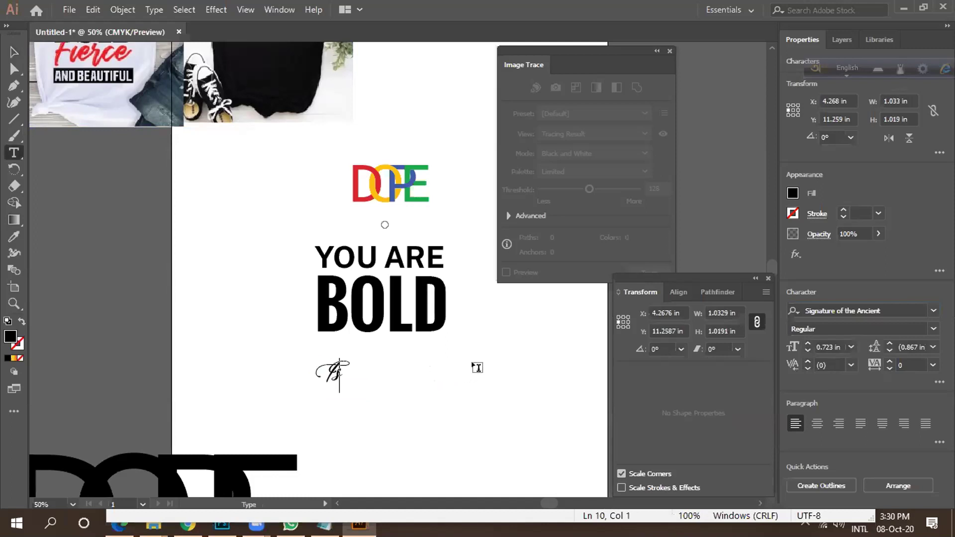
key("BackSpace")
type("fierce")
left_click(14, 52)
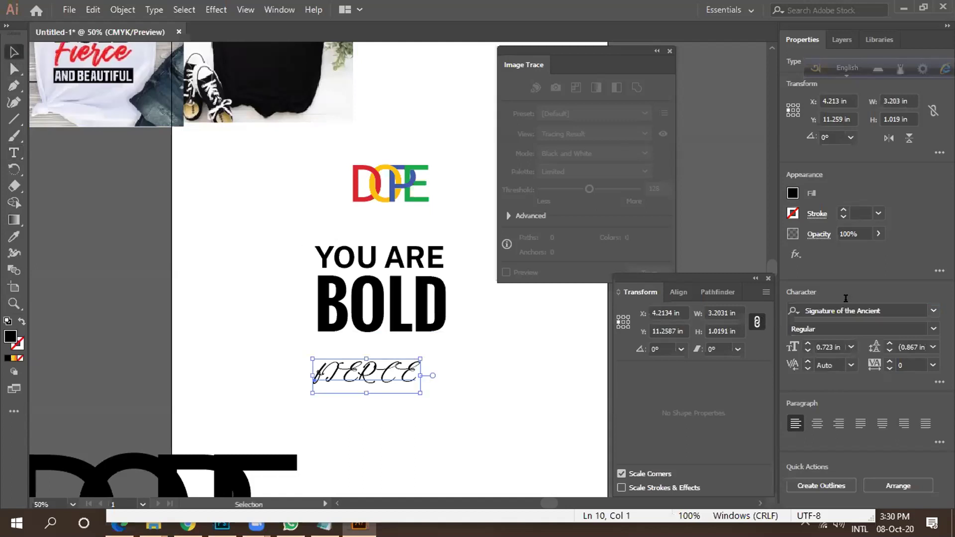
Preview the available fonts one by one on the "fIERCE" text, from the start of the list to Alex Brush.
left_click(933, 310)
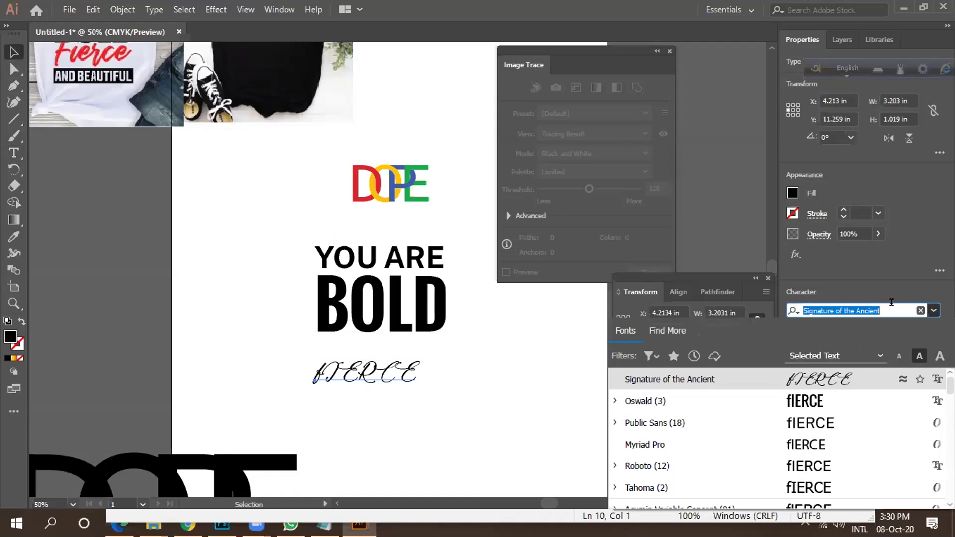
key("Down")
key("Down")
key("Down")
key("Down")
key("Down")
key("Down")
key("Down")
key("Down")
key("Down")
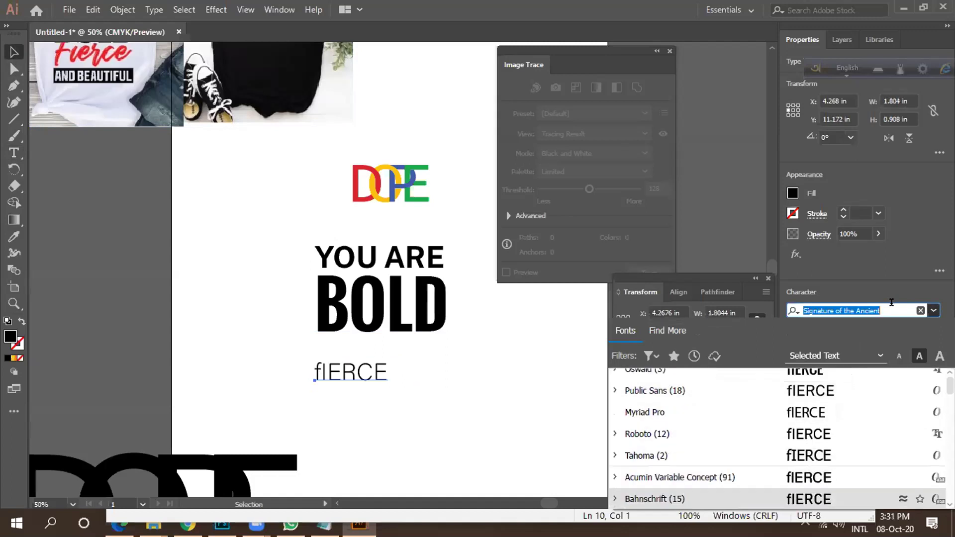
key("Down")
key("Down")
key("Down")
key("Down")
key("Down")
key("Down")
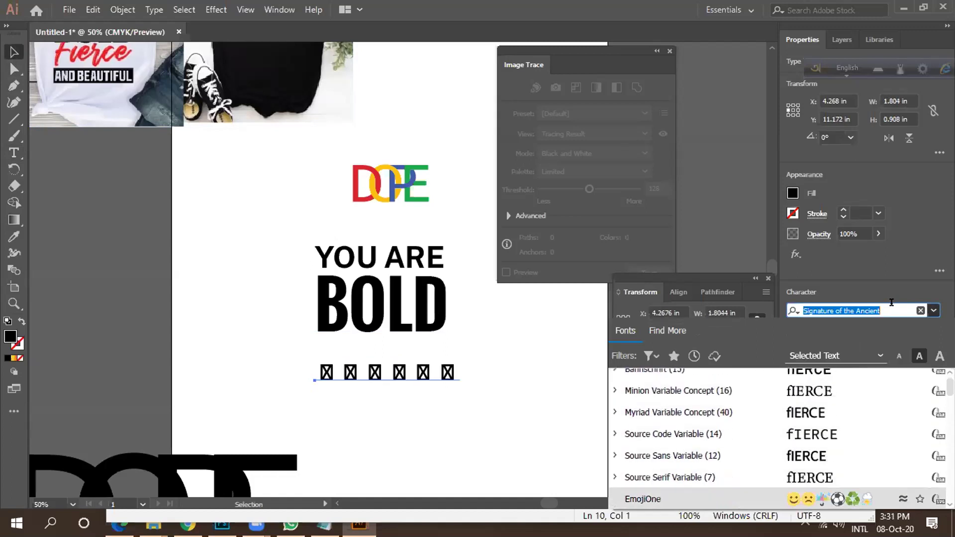
key("Down")
key("Down")
key("Down")
key("Down")
key("Down")
key("Down")
key("Down")
key("Down")
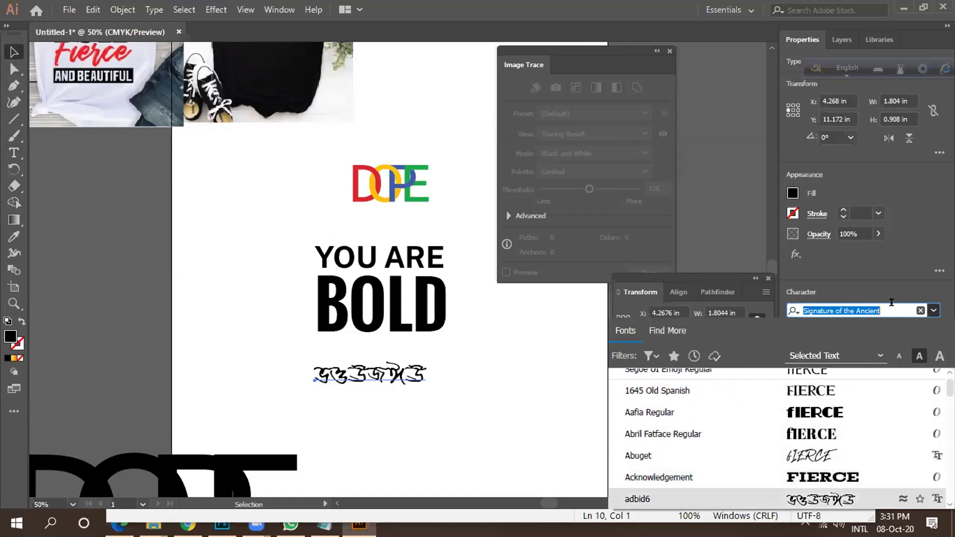
key("Down")
key("Down")
key("Down")
key("Down")
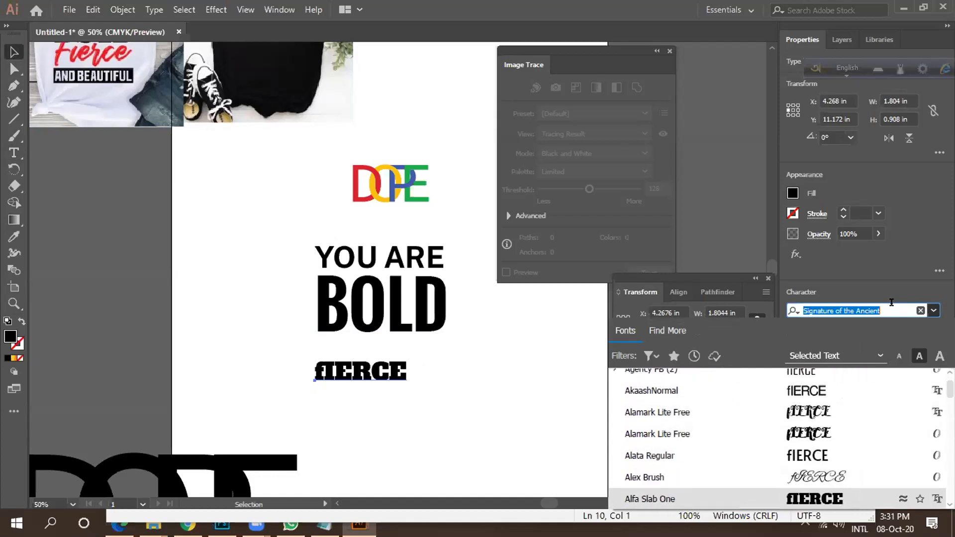
key("Up")
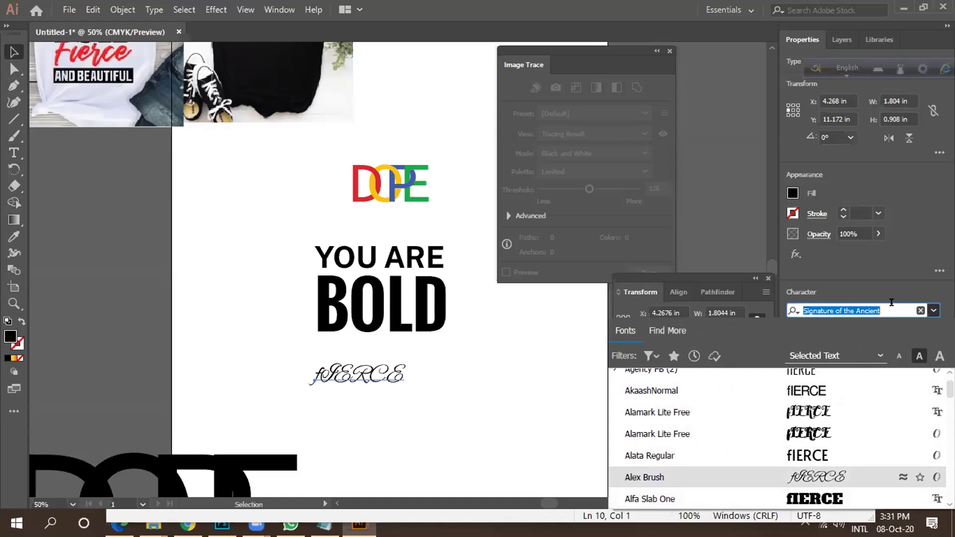
left_click(367, 377)
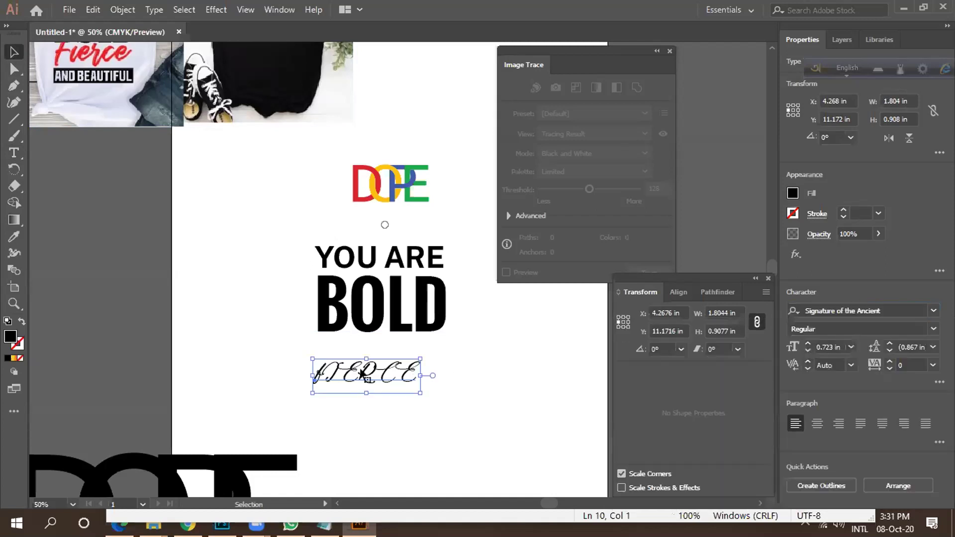
Search the fonts for "ALEX" and apply Alex Brush to the "fIERCE" text.
left_click(888, 309)
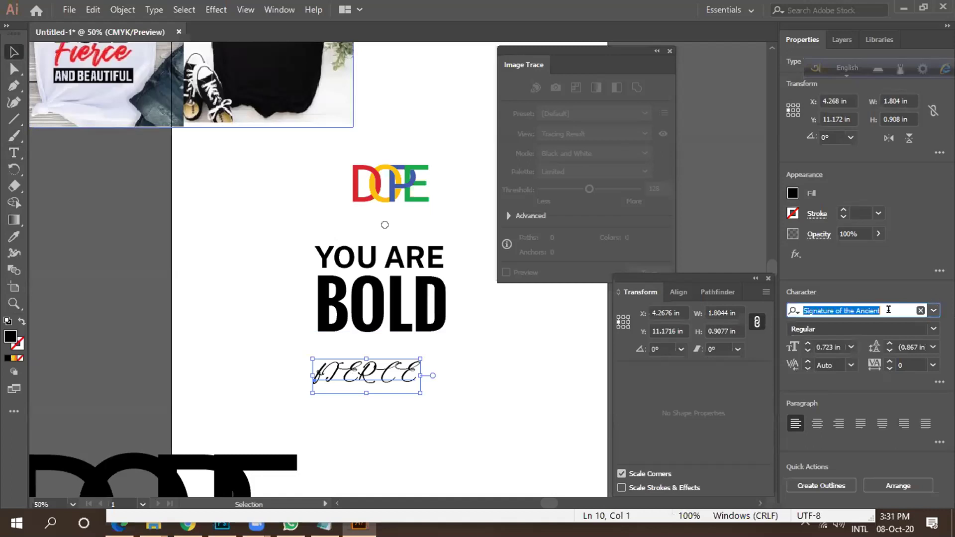
type("ALEX")
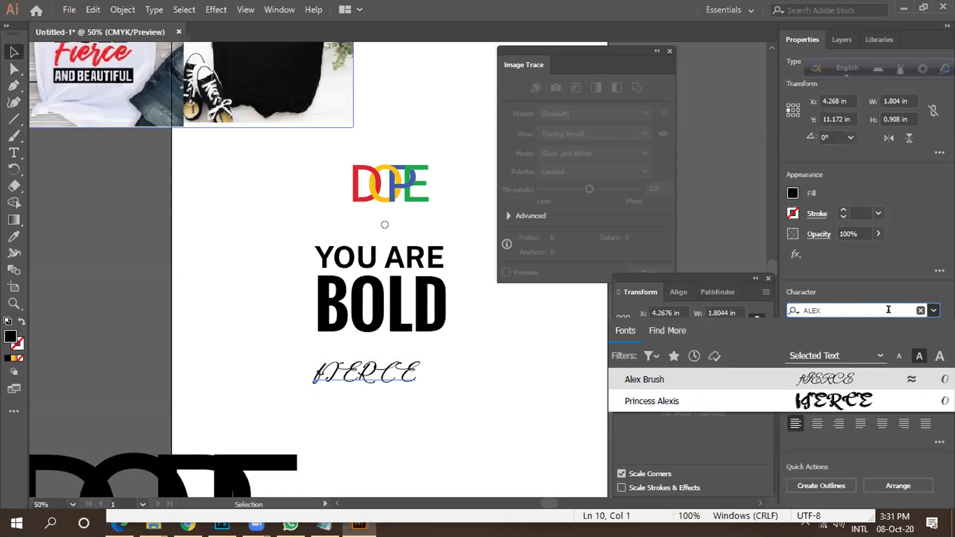
key("Return")
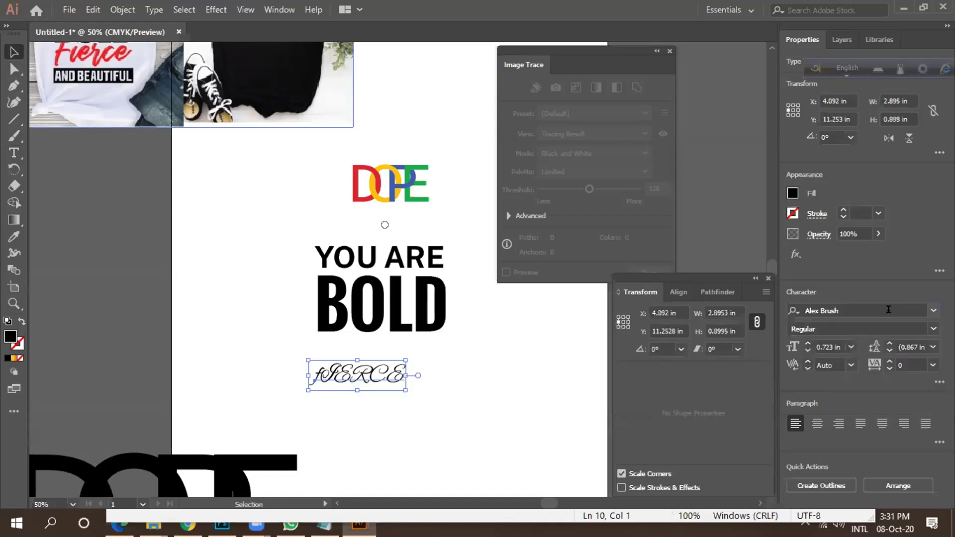
Replace the script word below "BOLD" with "Fierce" in title case.
double_click(341, 374)
left_click_drag(313, 376, 490, 398)
type("f")
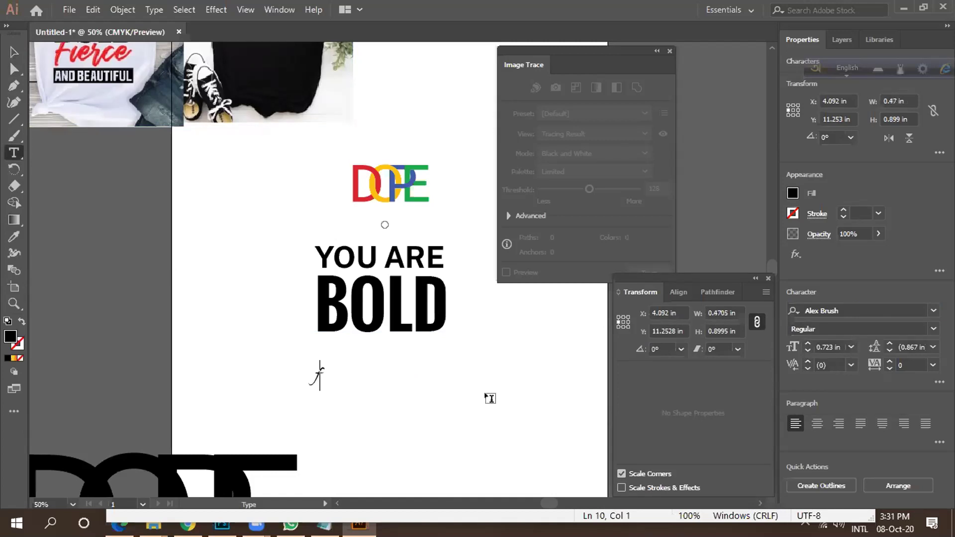
key("BackSpace")
type("Fierce")
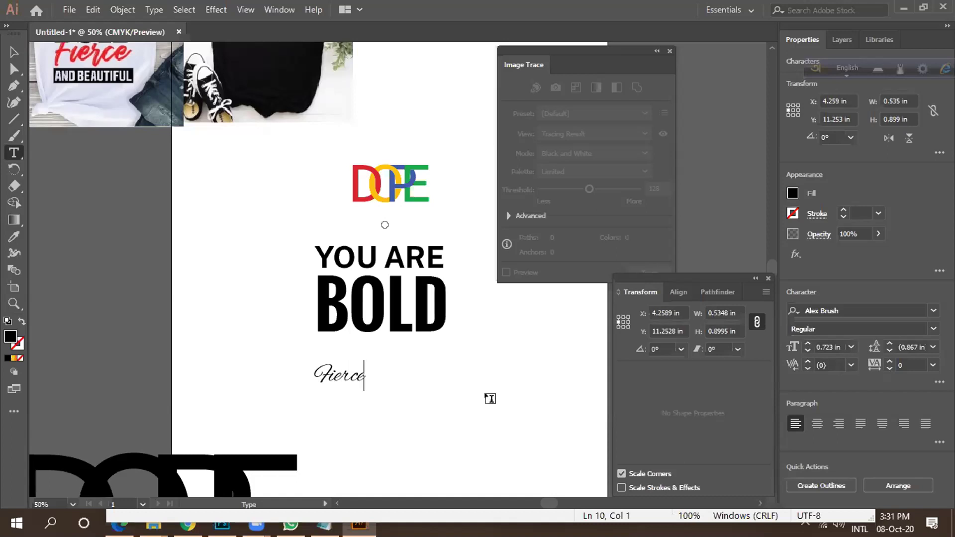
left_click(14, 51)
Move the "YOU ARE" and "BOLD" lines up and left on the artboard, and place "Fierce" beneath "BOLD".
scroll(327, 368, "up", 2)
scroll(341, 356, "down", 3)
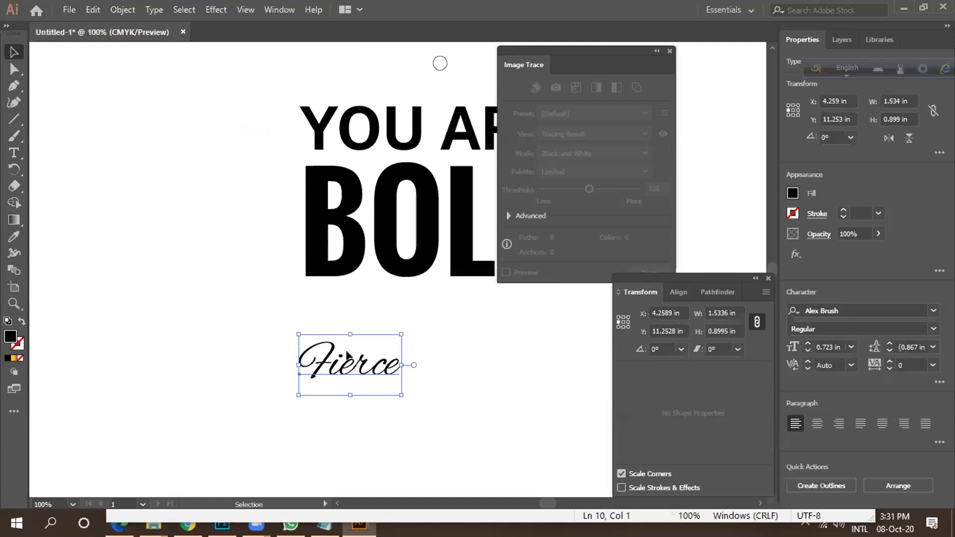
scroll(354, 323, "down", 4)
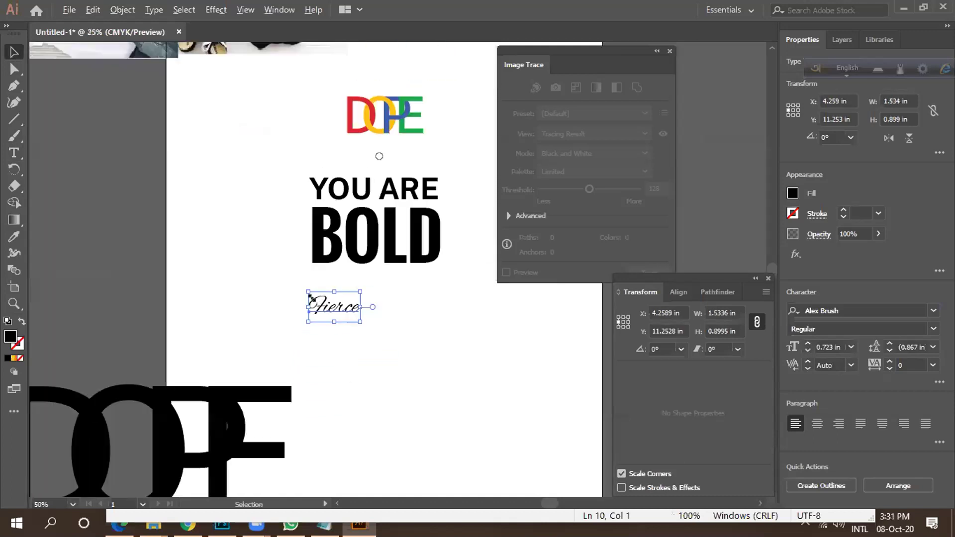
scroll(251, 252, "up", 2)
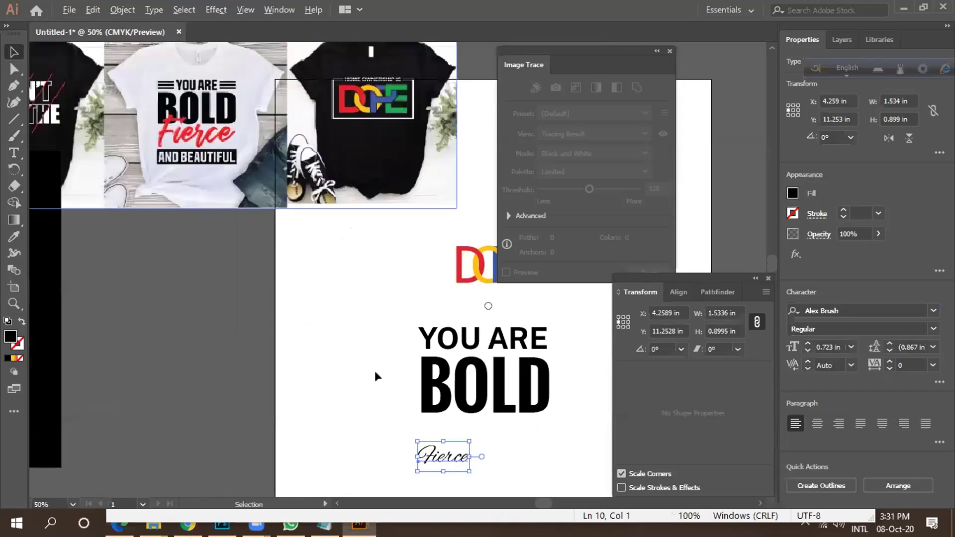
left_click(472, 387)
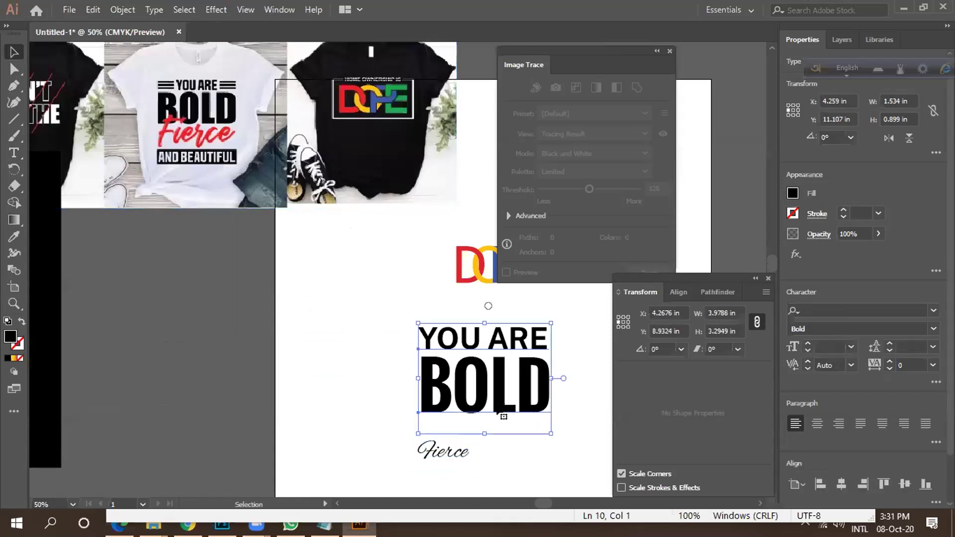
left_click_drag(472, 388, 361, 342)
left_click_drag(435, 451, 360, 420)
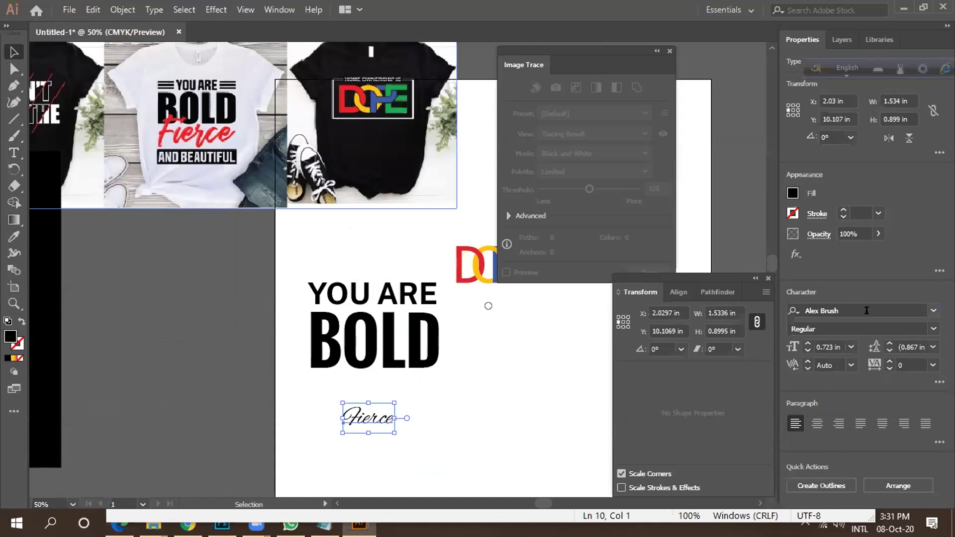
Browse the font list and apply the Abuget font to the "Fierce" text.
left_click(933, 311)
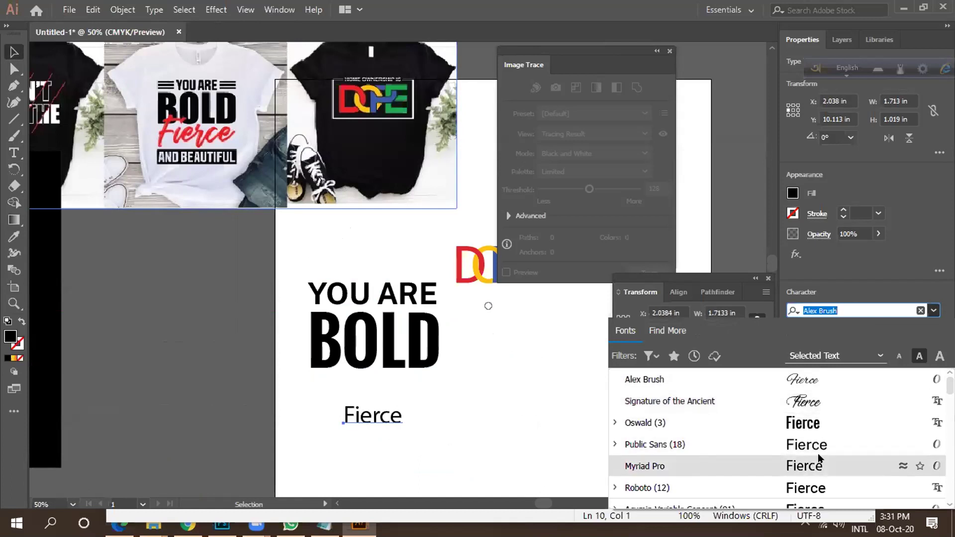
scroll(819, 457, "down", 2)
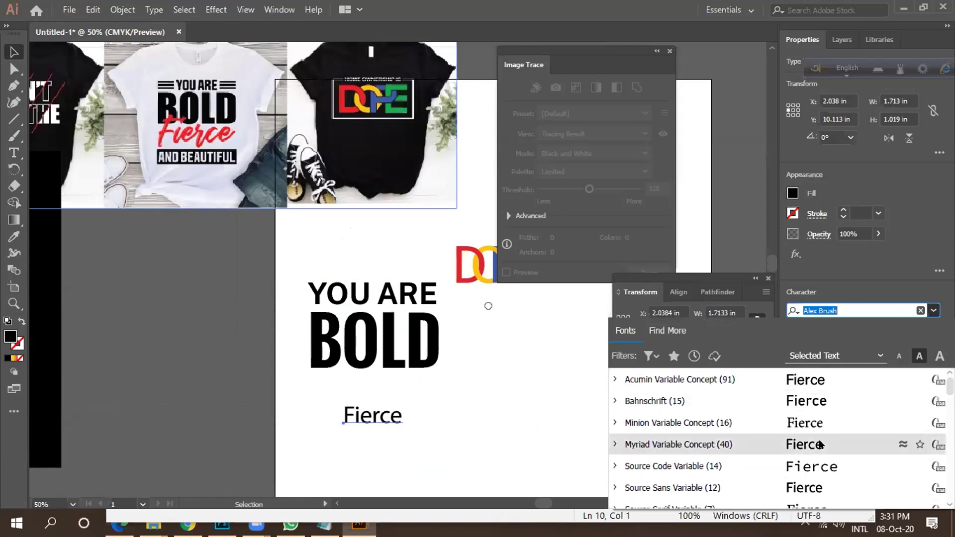
scroll(820, 444, "down", 2)
scroll(819, 439, "down", 5)
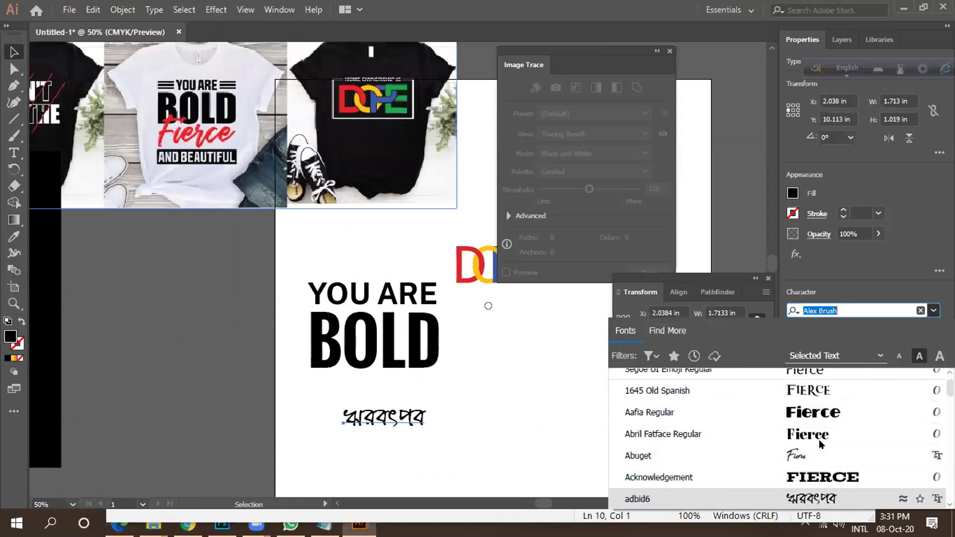
key("Up")
key("Up")
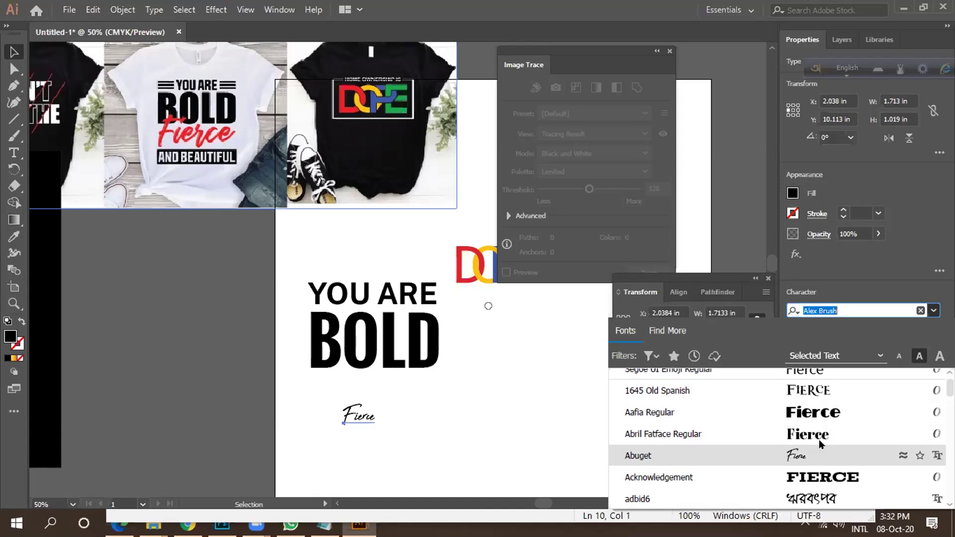
key("Return")
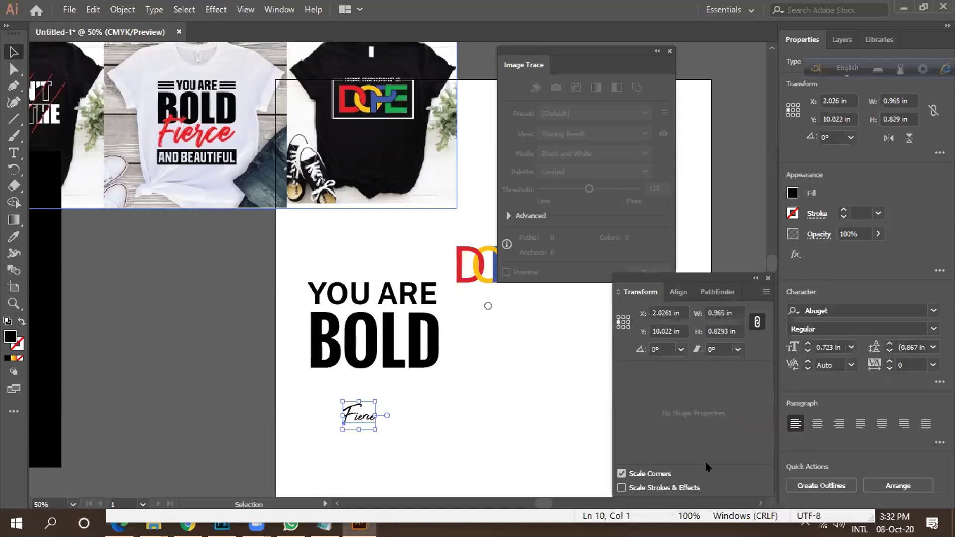
Enlarge "Fierce" to about 4.57 in wide and position it so its top overlaps the lower part of "BOLD".
scroll(431, 381, "up", 1)
scroll(435, 381, "down", 1)
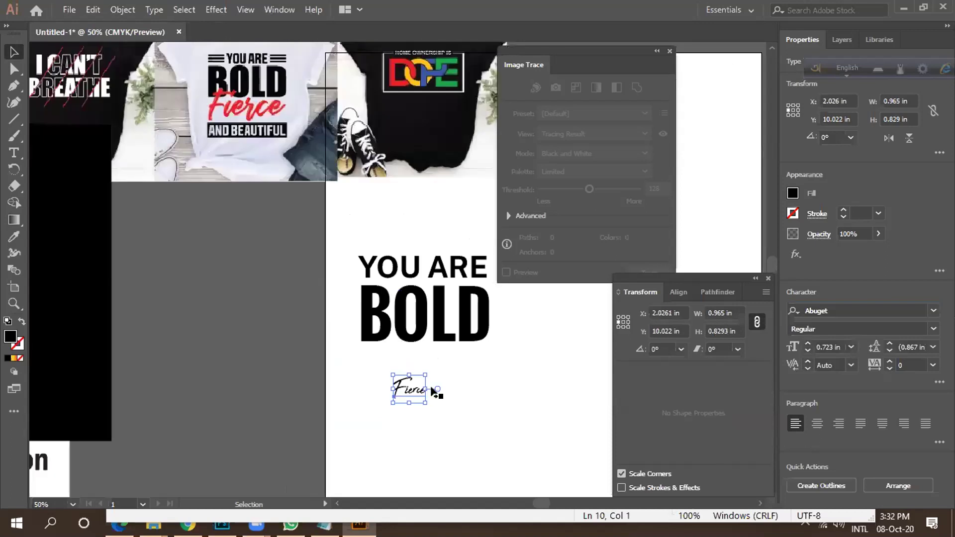
scroll(433, 390, "up", 1)
scroll(420, 392, "down", 1)
left_click_drag(423, 398, 497, 450)
left_click_drag(459, 404, 479, 393)
scroll(452, 384, "down", 1)
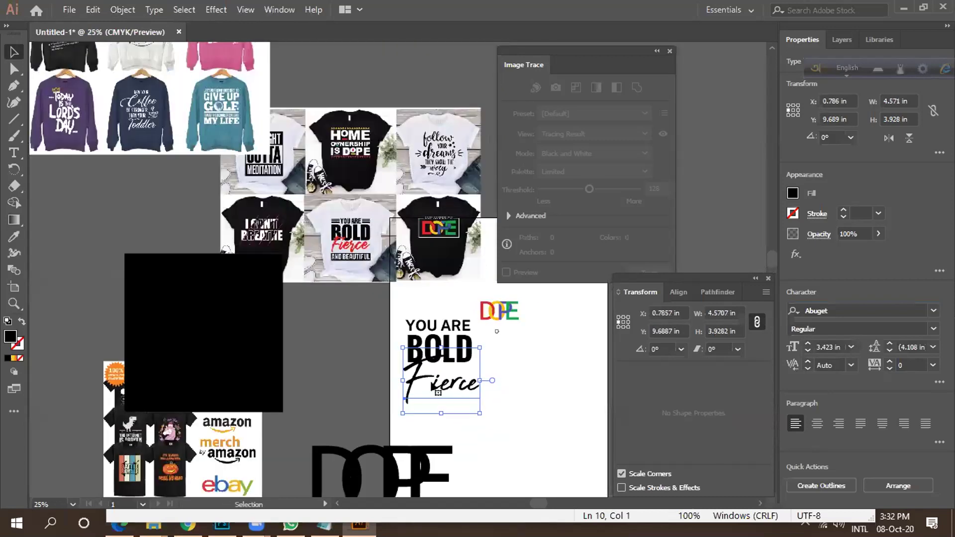
scroll(475, 374, "up", 1)
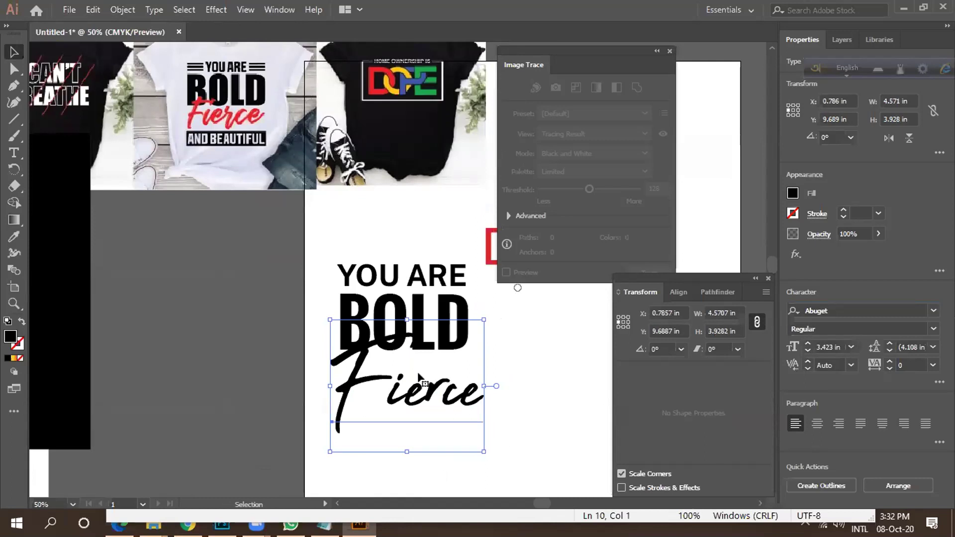
left_click_drag(418, 396, 416, 386)
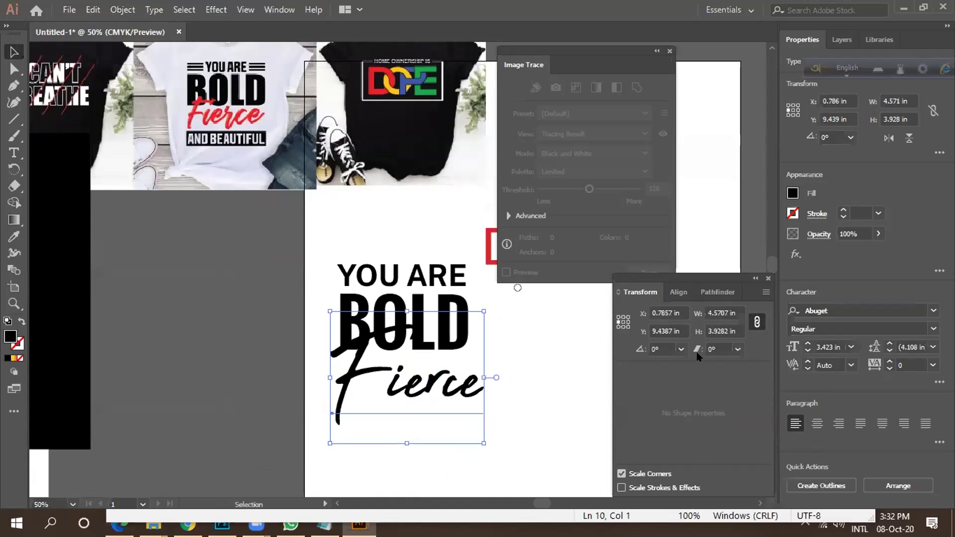
Reduce "Fierce" to a font size of about 2.93 in and reposition it beneath "BOLD".
left_click_drag(483, 312, 455, 336)
left_click_drag(437, 387, 426, 375)
mouse_move(443, 408)
left_mouse_down()
mouse_move(458, 421)
mouse_move(452, 415)
left_mouse_up()
left_click_drag(431, 384, 439, 388)
Try neighbouring fonts on "Fierce" and apply Alamark Lite Free.
left_click(869, 310)
key("Up")
key("Down")
key("Down")
key("Down")
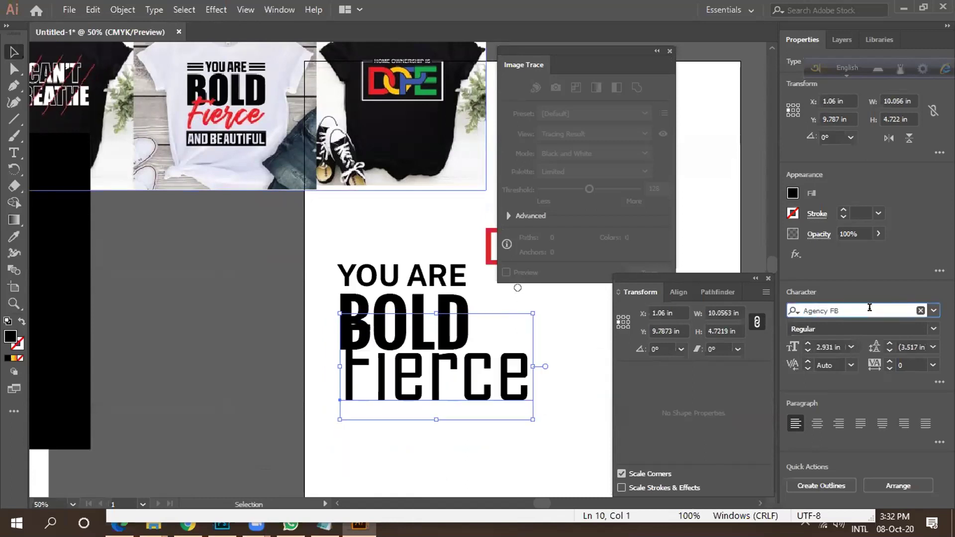
key("Down")
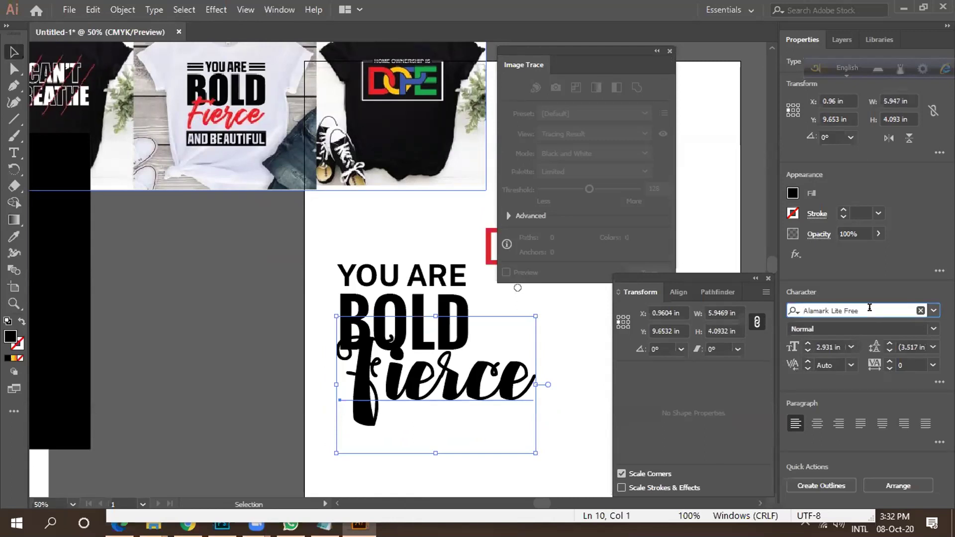
key("Return")
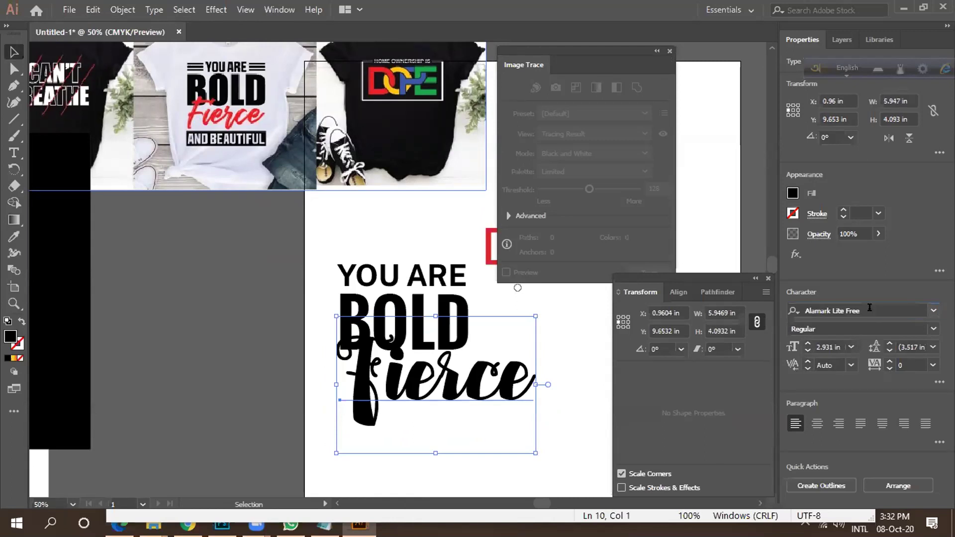
Scale "Fierce" down to about 3.98 in wide and fit it directly beneath "BOLD".
left_click_drag(531, 320, 467, 348)
left_click_drag(421, 383, 412, 369)
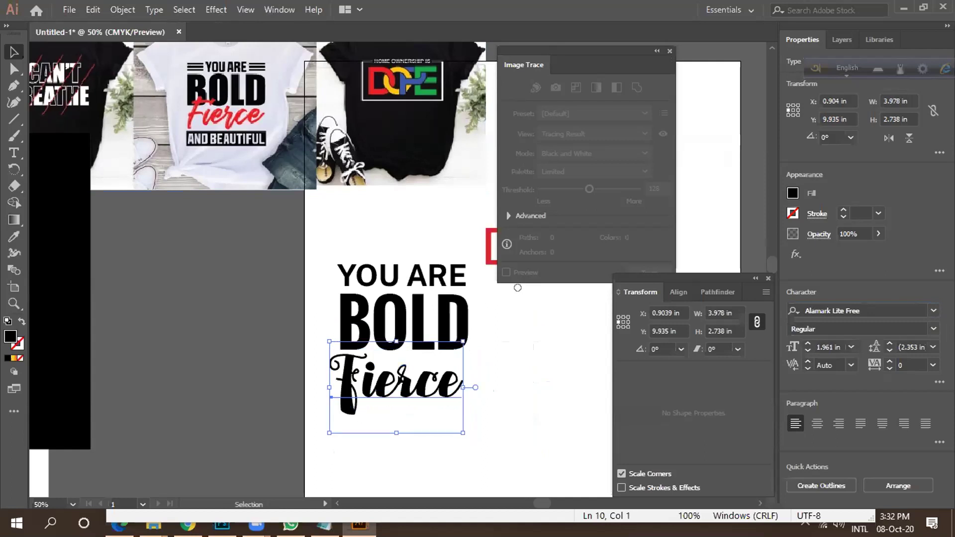
left_click(471, 338)
scroll(482, 326, "down", 1)
scroll(483, 328, "down", 1)
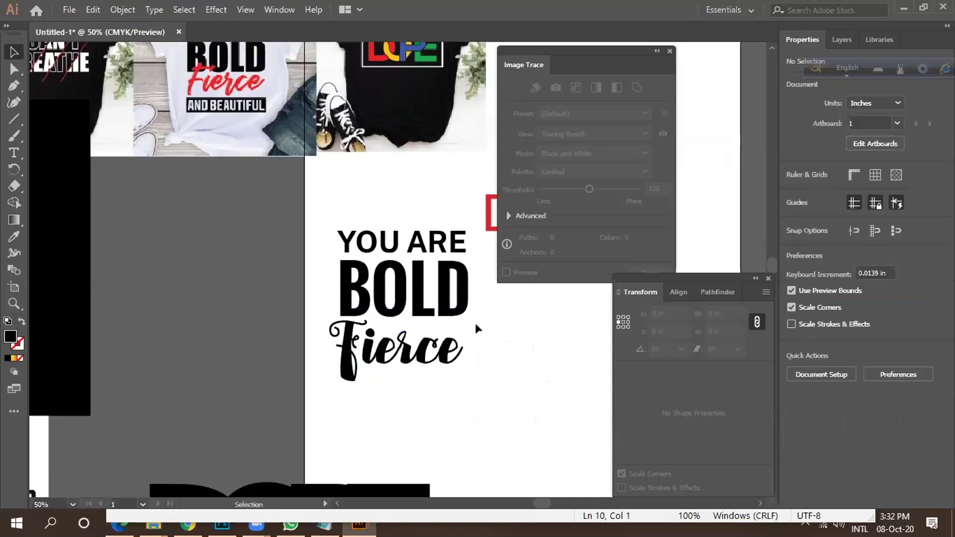
Duplicate the "Fierce" text just below the original and replace the copy's wording with "beautiful".
left_click_drag(337, 345, 356, 398)
double_click(355, 398)
key("ctrl+a")
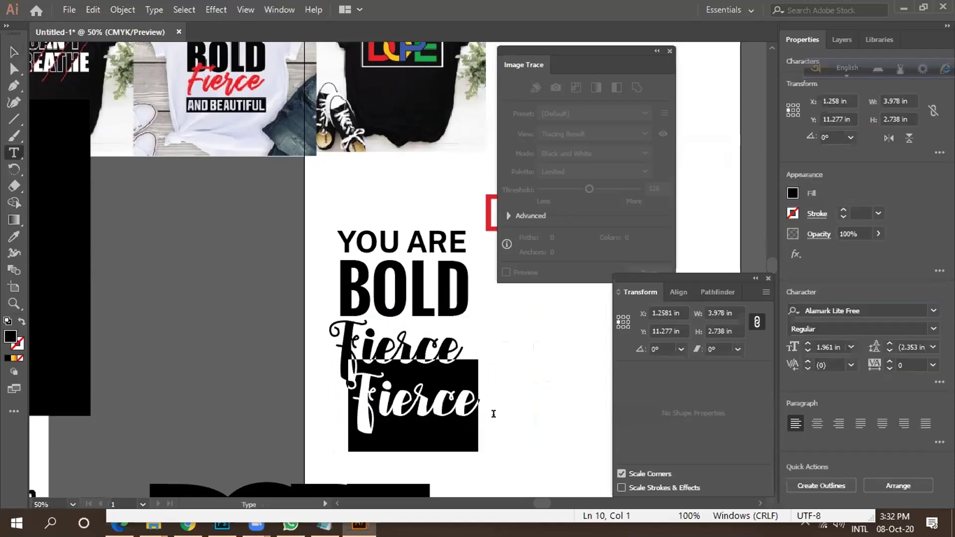
type("bea")
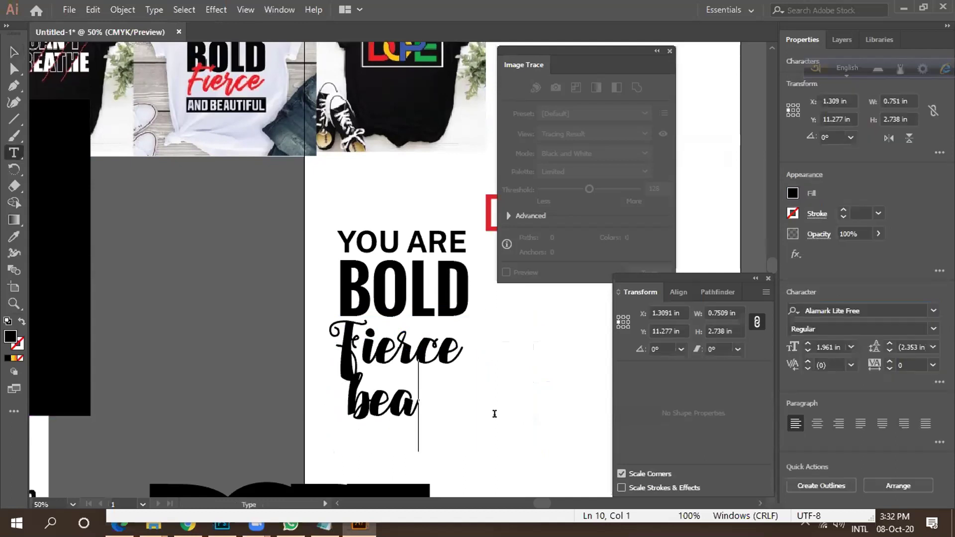
type("uti")
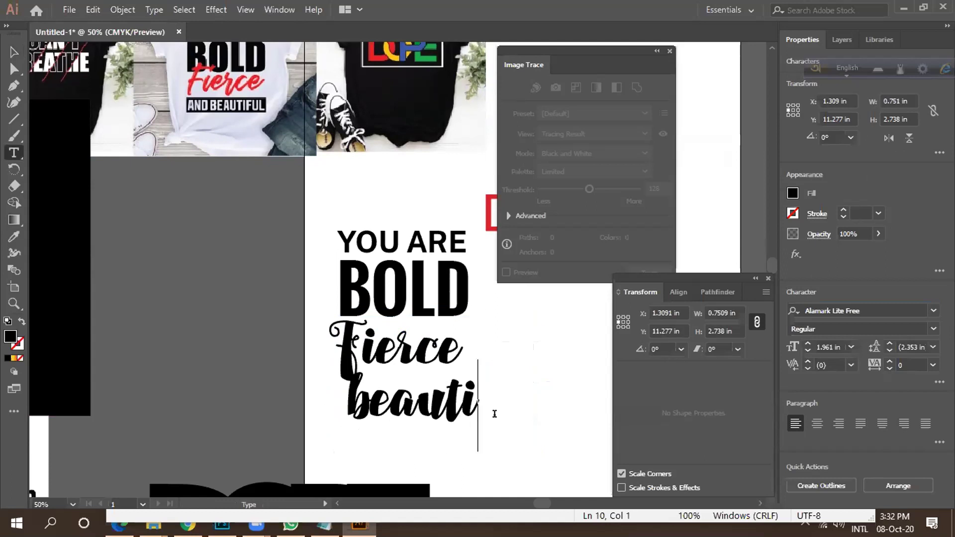
type("ful")
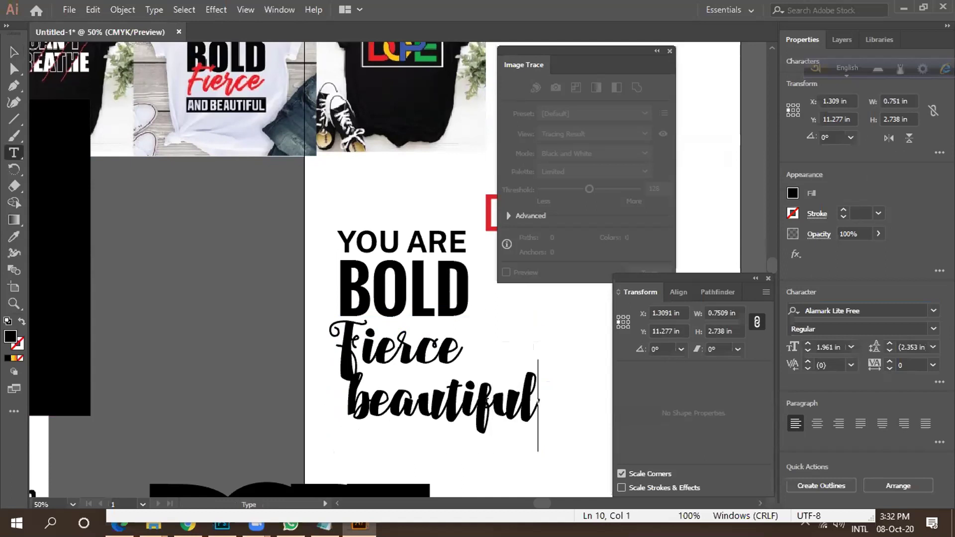
left_click(13, 52)
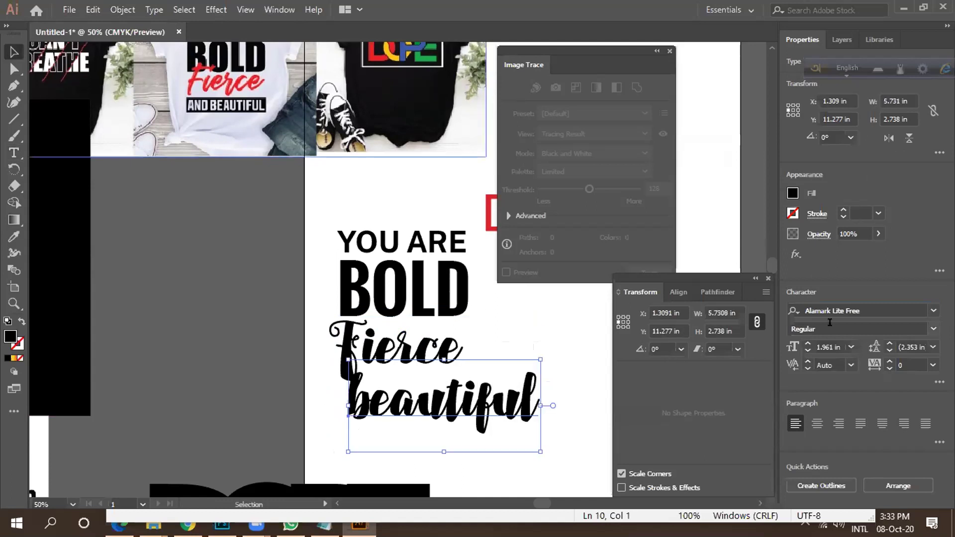
Try neighbouring fonts on "beautiful" and set it in Abuget.
left_click(885, 310)
key("Up")
key("Up")
key("Up")
key("Down")
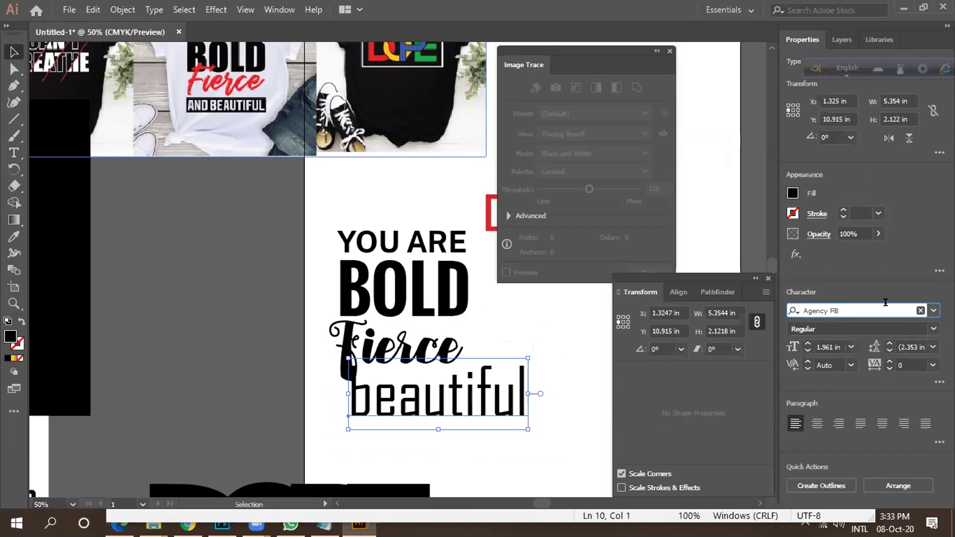
key("Up")
key("Up")
key("Up")
key("Up")
key("Up")
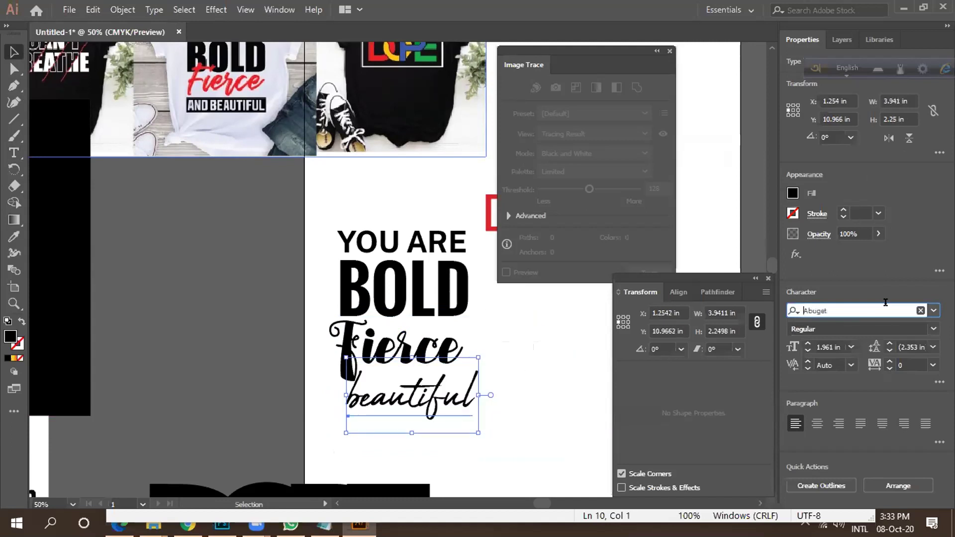
Shift "beautiful" up and right under "Fierce" and place a copy of it lower on the artboard.
left_click(541, 366)
left_click_drag(415, 403, 348, 461)
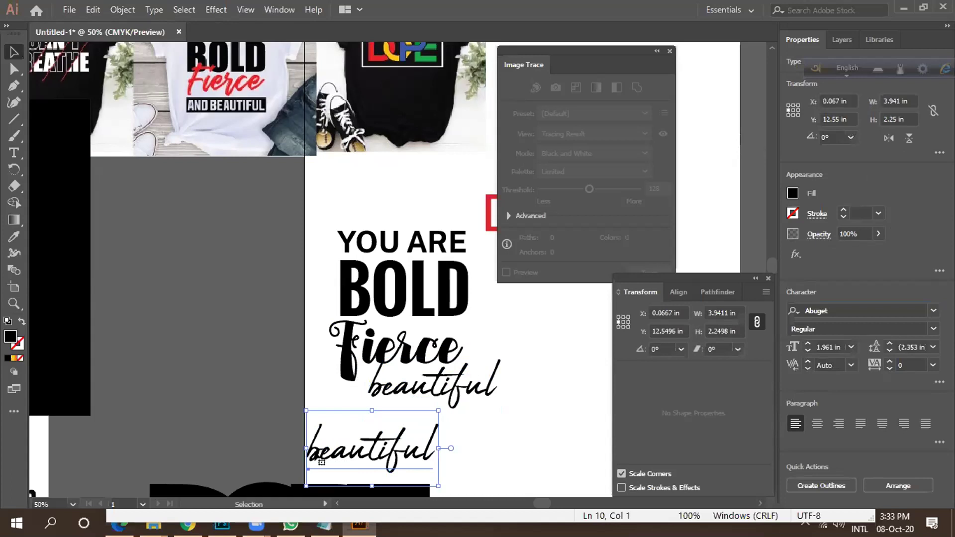
double_click(313, 456)
key("ctrl+v")
key("ctrl+a")
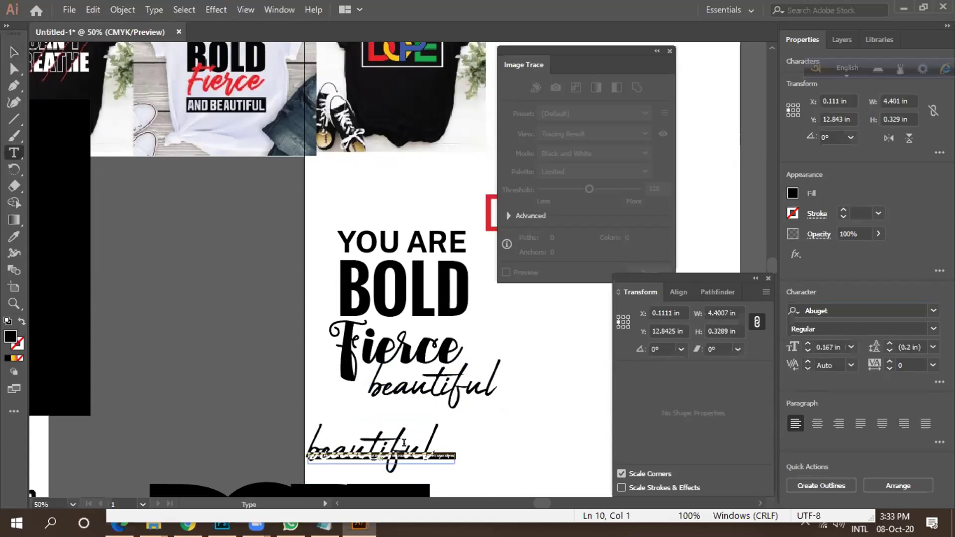
left_click(14, 52)
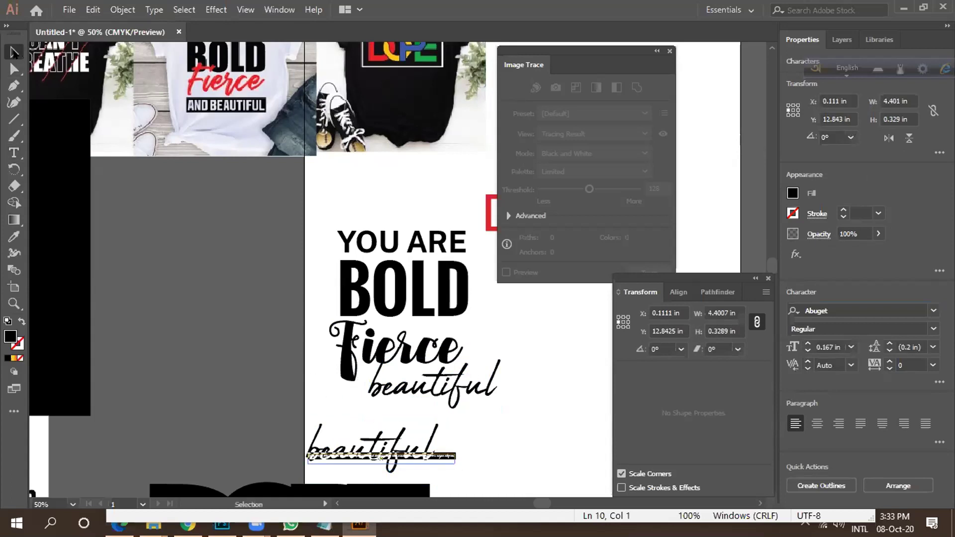
left_click(242, 395)
Replace the wording of the lower "beautiful" copy with "and".
double_click(308, 447)
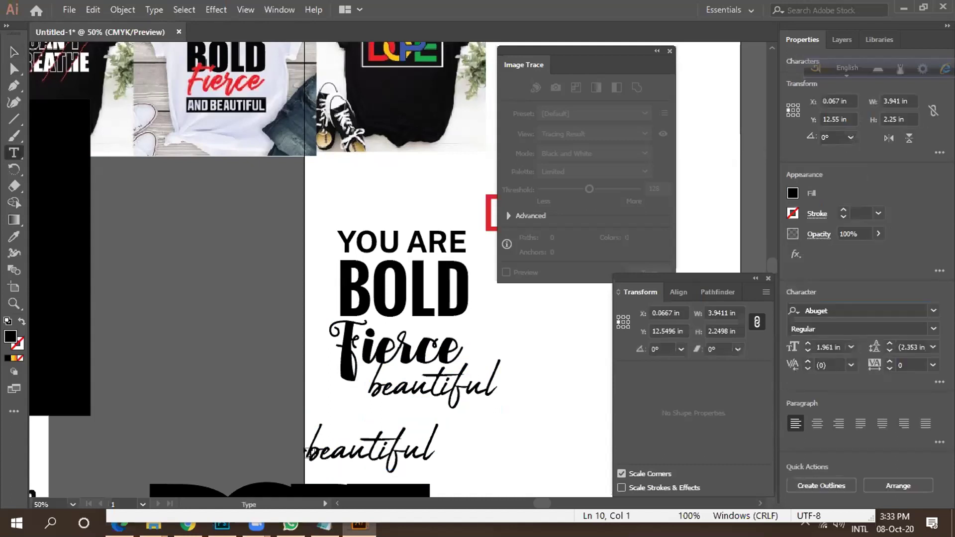
left_click_drag(307, 445, 502, 456)
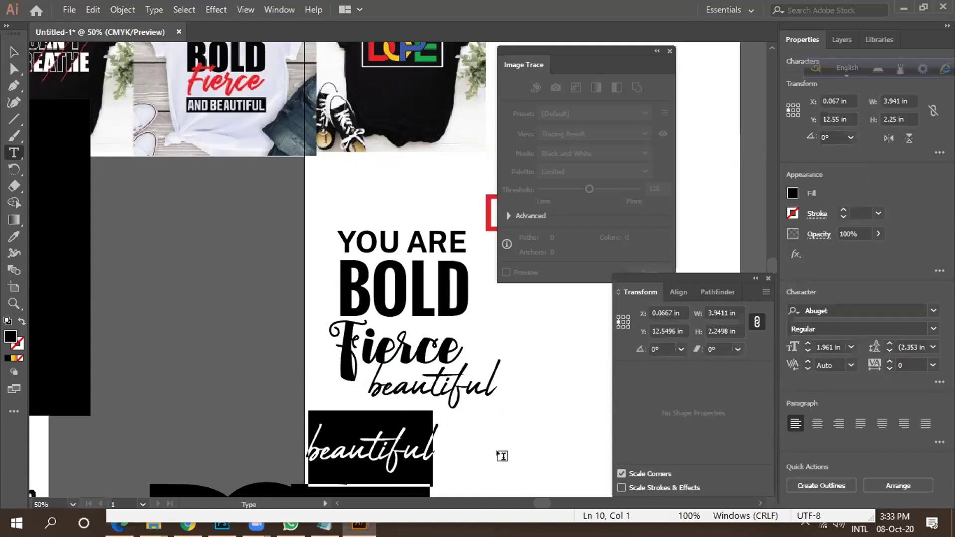
type("and")
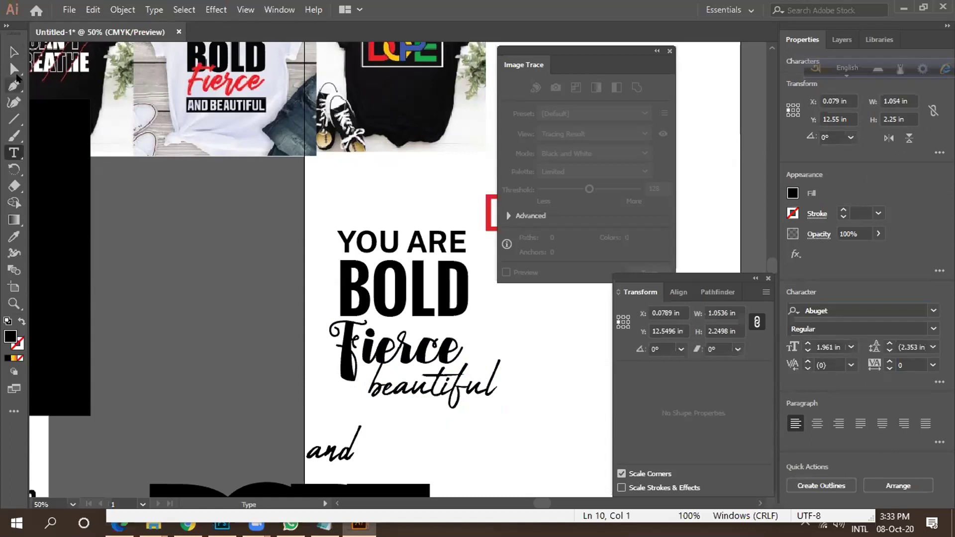
left_click(14, 51)
Arrange "and" directly beneath "Fierce" with "beautiful" stacked just under it.
scroll(368, 430, "up", 1)
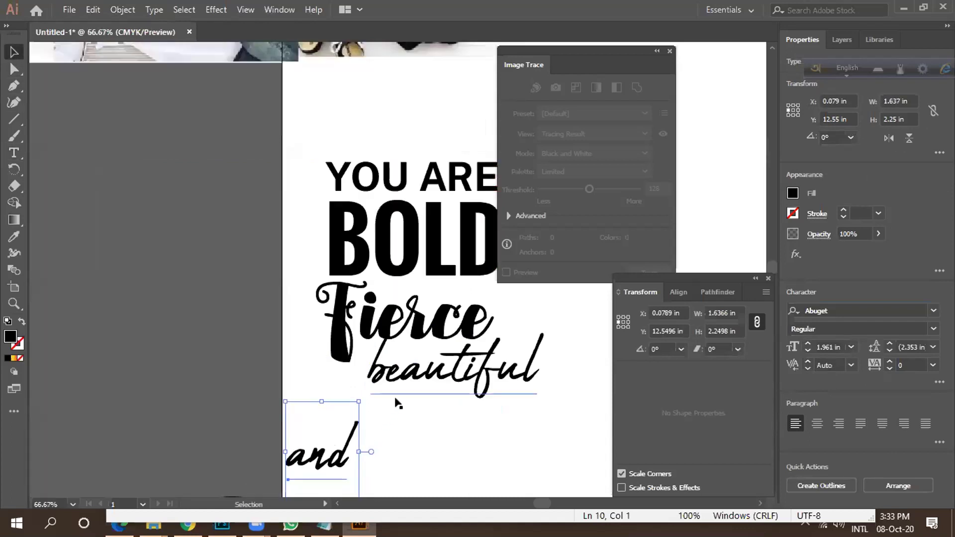
left_click_drag(409, 381, 370, 408)
left_click_drag(320, 464, 384, 353)
scroll(390, 361, "up", 3)
scroll(384, 352, "down", 2)
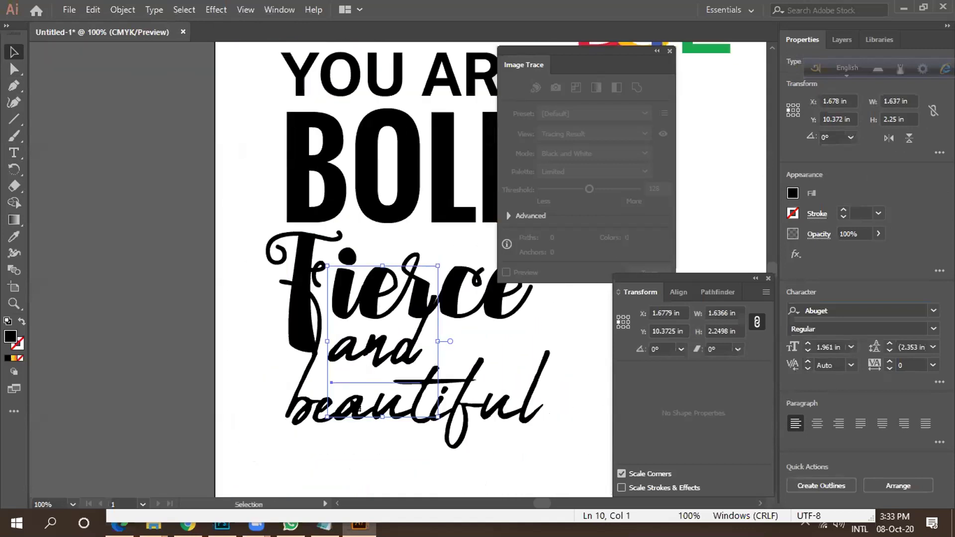
left_click(283, 428)
left_click_drag(314, 417, 343, 404)
key("ctrl+minus")
key("ctrl+minus")
left_click(486, 377)
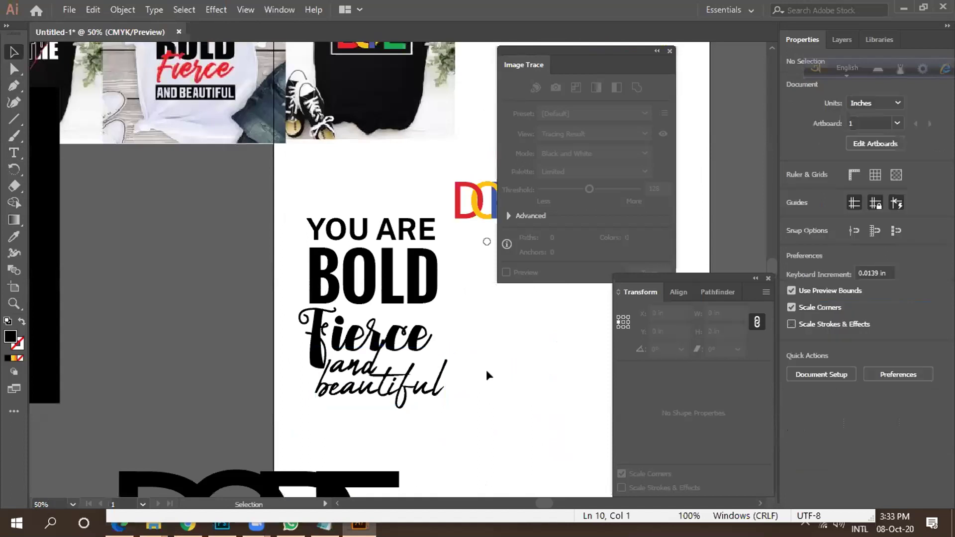
Try other fonts on the word "and" and set it in alyssum demo.
scroll(357, 366, "up", 2)
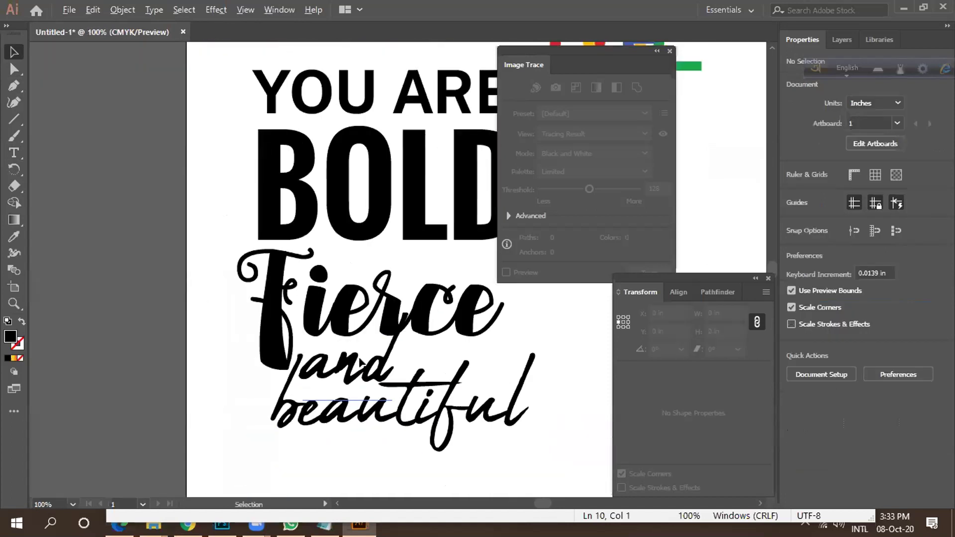
scroll(360, 362, "down", 1)
left_click(403, 347)
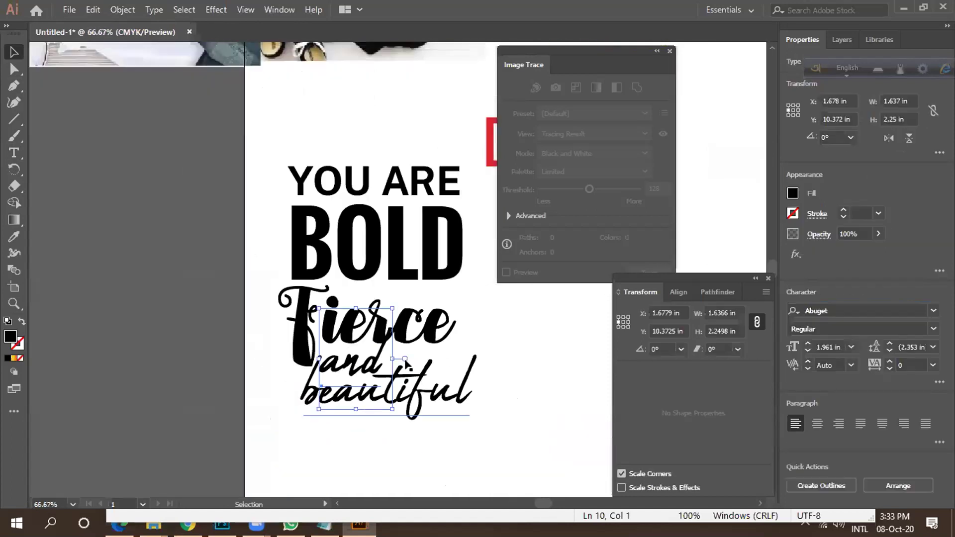
key("Up")
key("Up")
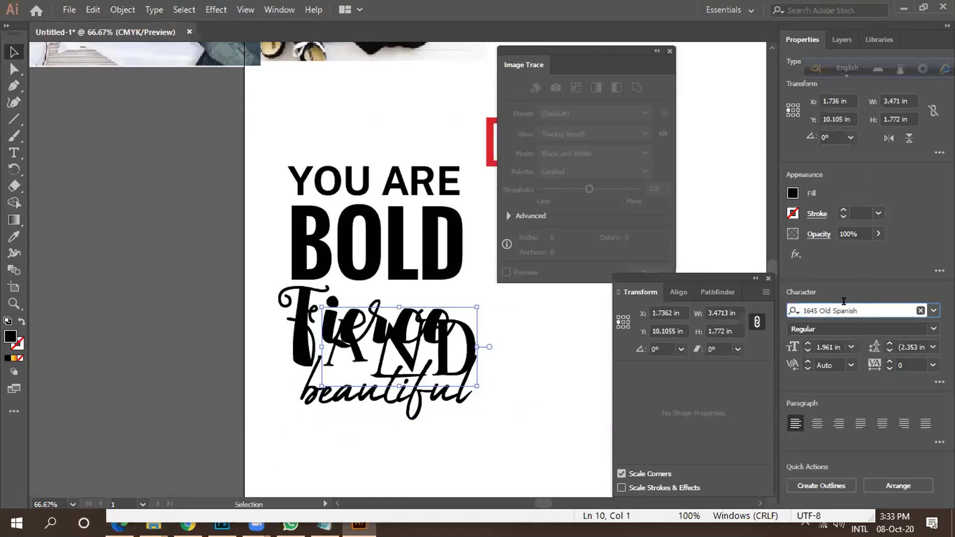
key("Down")
key("Down")
key("Down")
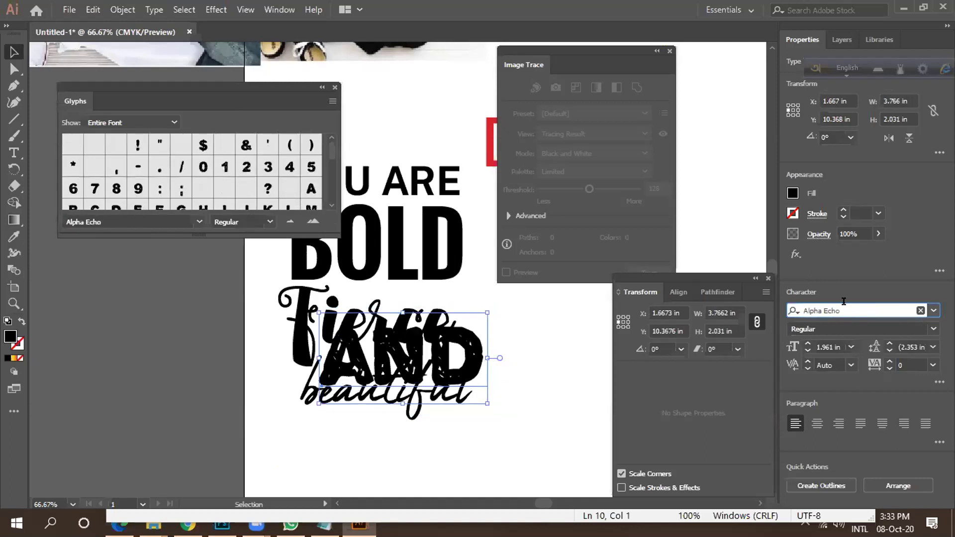
key("Down")
key("Down")
key("Up")
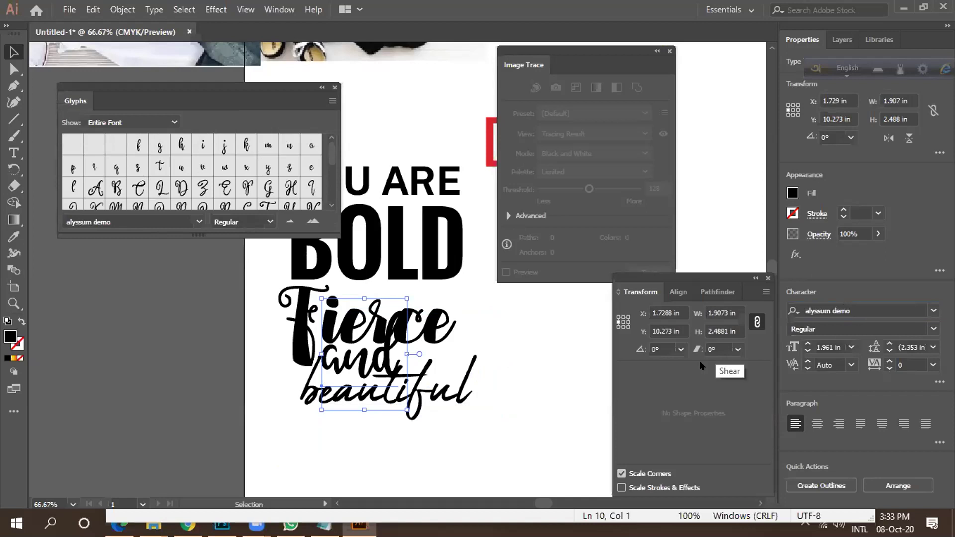
Move "beautiful" lower to make room, and scale "and" down to fit just beneath "Fierce".
left_click(539, 385)
left_click_drag(422, 398, 412, 423)
left_click_drag(364, 367, 358, 376)
left_click_drag(400, 311, 386, 332)
left_click_drag(377, 367, 365, 359)
key("ctrl+plus")
key("ctrl+plus")
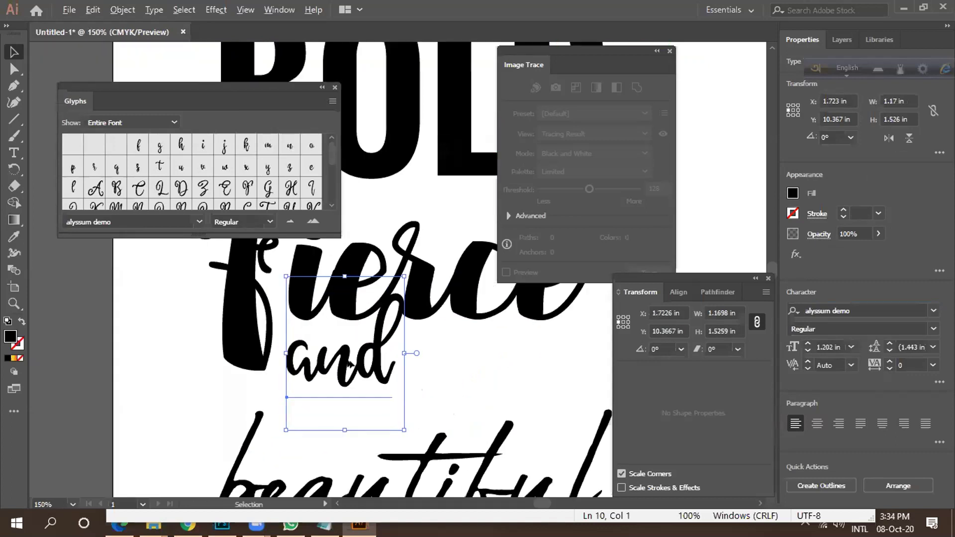
mouse_move(396, 287)
left_mouse_down()
mouse_move(423, 289)
mouse_move(385, 300)
left_mouse_up()
mouse_move(363, 362)
left_mouse_down()
mouse_move(348, 376)
mouse_move(358, 368)
mouse_move(359, 382)
mouse_move(383, 365)
mouse_move(351, 367)
left_mouse_up()
Move "beautiful" up and slightly to the right so it sits directly under the smaller "and".
key("ctrl+minus")
left_click_drag(369, 461, 394, 407)
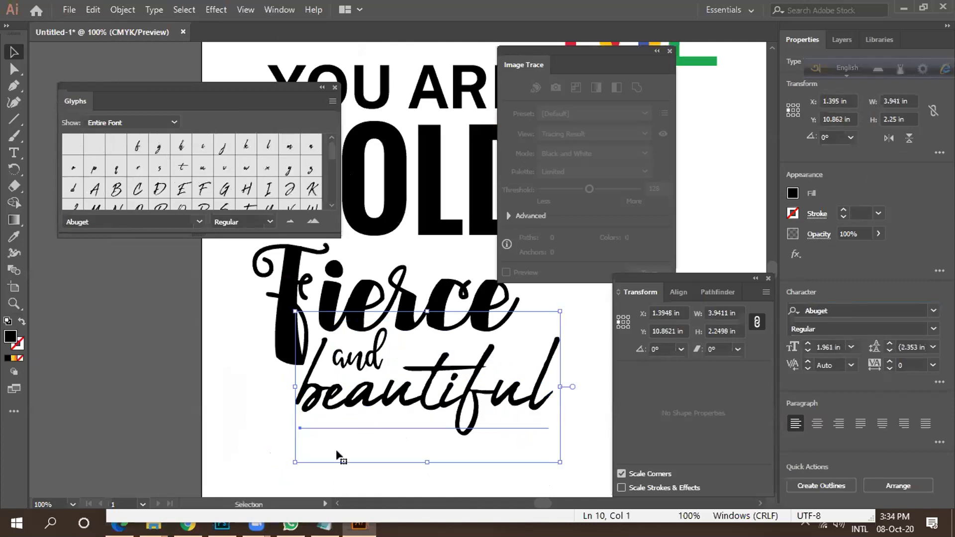
left_click(282, 420)
key("ctrl+minus")
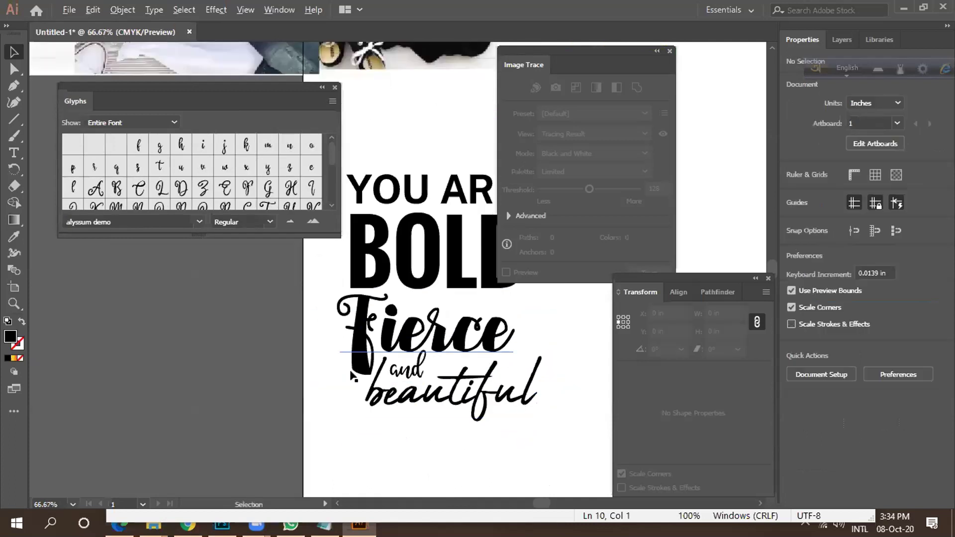
Move the whole lettering block right to sit beneath the coloured DOPE logo, and close the Glyphs window.
key("ctrl+minus")
left_click_drag(339, 268, 446, 412)
key("ctrl+minus")
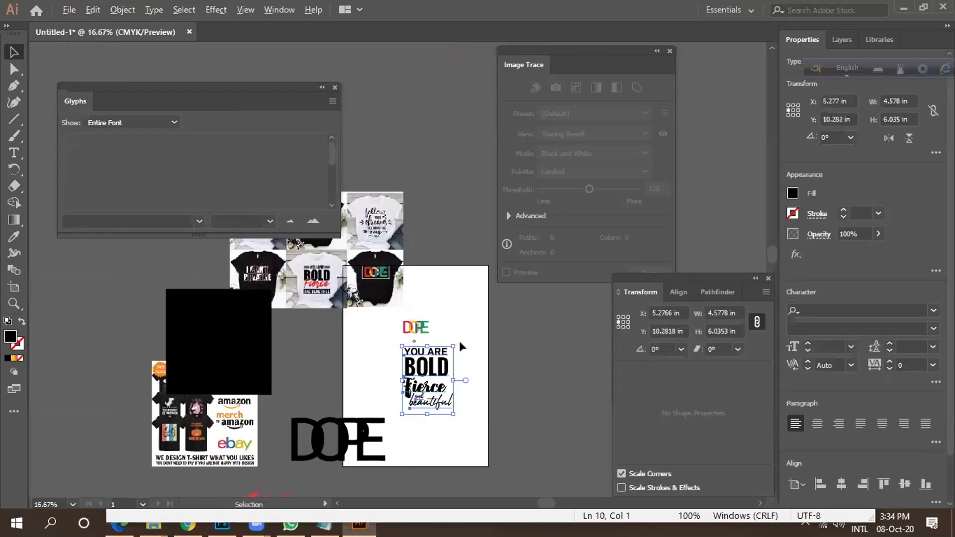
scroll(462, 347, "up", 3, "alt")
scroll(460, 311, "down", 2)
scroll(460, 312, "down", 2)
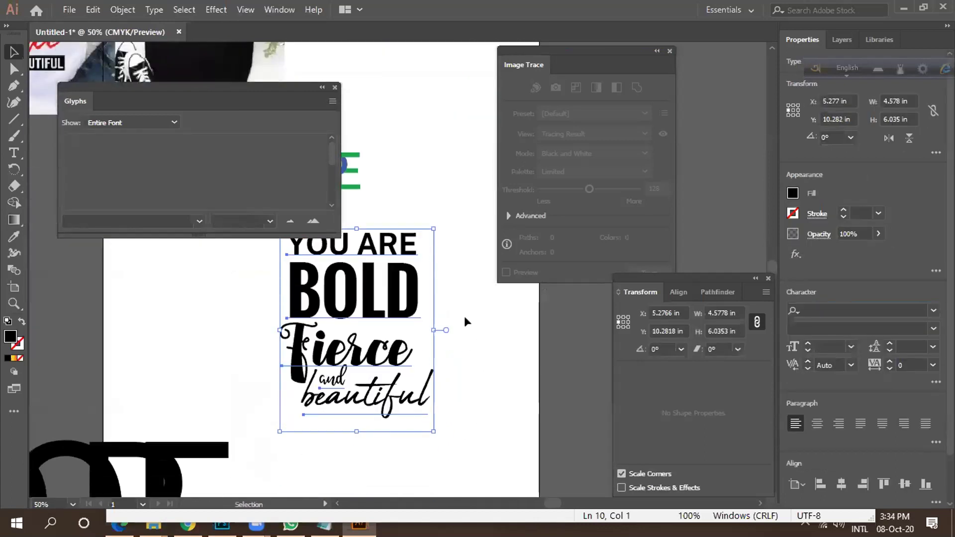
left_click(372, 193)
left_click(333, 88)
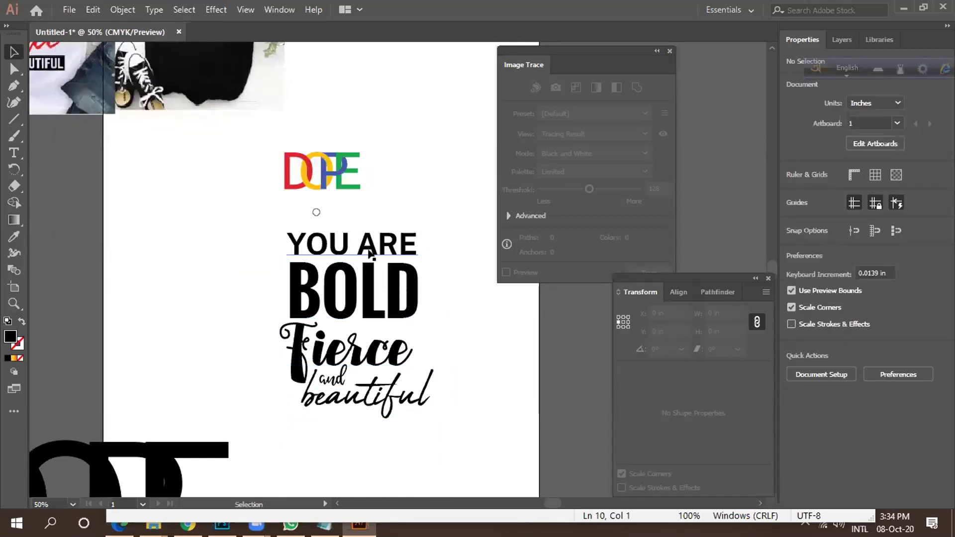
Scale "YOU ARE" down to about 2.28 in wide and centre it above "BOLD", leaving room on both sides.
scroll(253, 269, "down", 2, "alt")
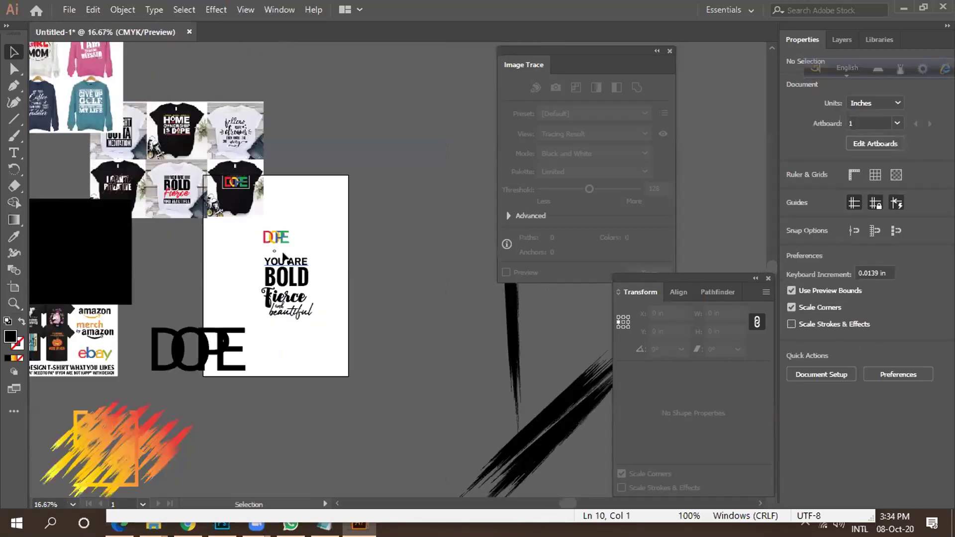
left_click(263, 260)
scroll(262, 260, "up", 1, "alt")
left_click_drag(349, 253, 332, 254)
left_click(264, 261)
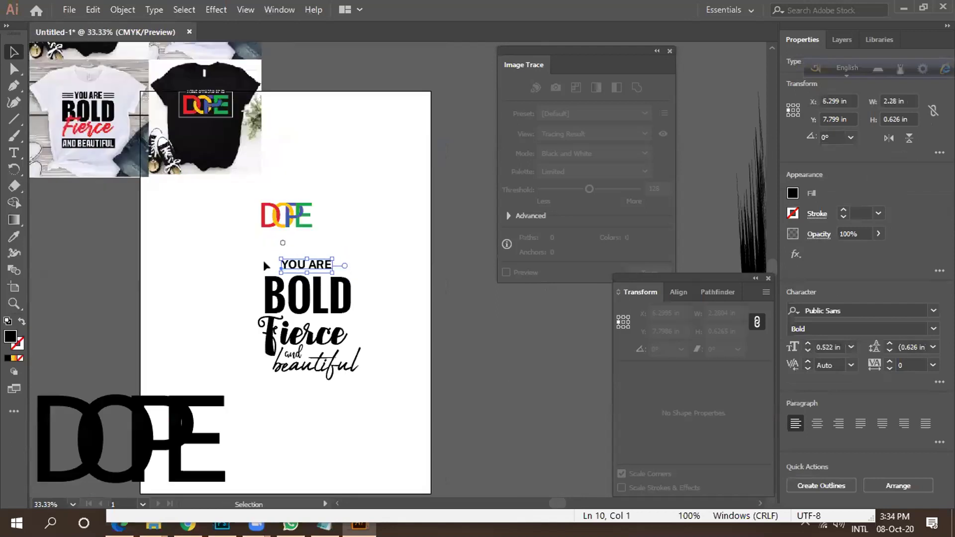
scroll(258, 261, "up", 1, "alt")
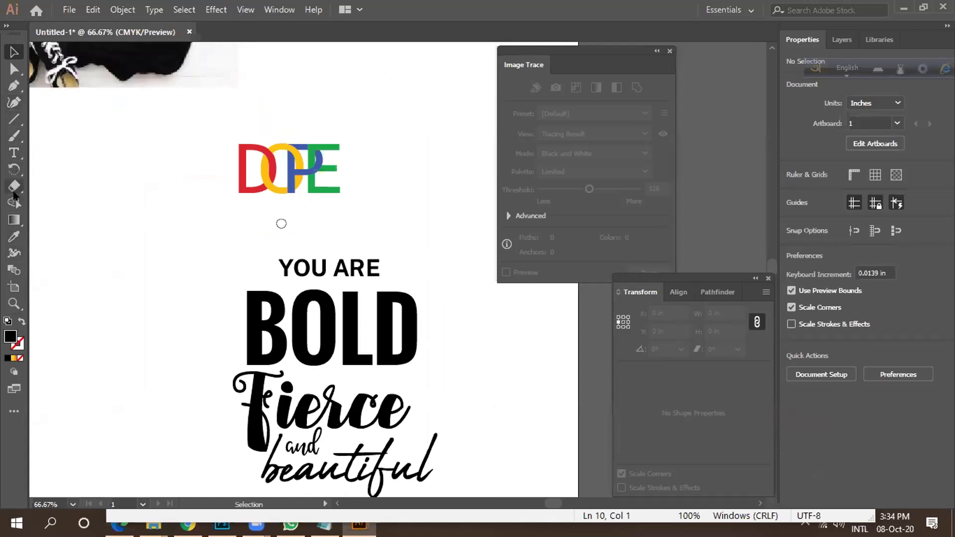
Draw a black rectangle about 0.71 by 0.11 in just left of "YOU ARE" and raise it toward the text's top edge.
left_click_drag(14, 120, 92, 121)
left_click_drag(167, 234, 245, 240)
key("ctrl+plus")
key("ctrl+plus")
key("ctrl+plus")
left_click(14, 52)
left_click_drag(366, 229, 432, 312)
scroll(432, 312, "up", 3)
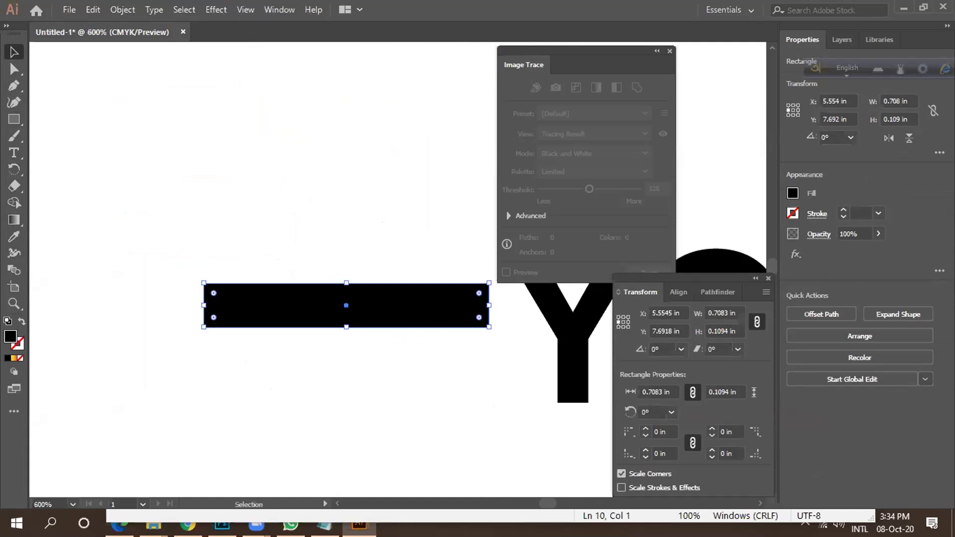
scroll(408, 311, "down", 1)
left_click_drag(427, 311, 393, 293)
Thin the rectangle beside "YOU ARE" to about 0.09 in high.
scroll(360, 316, "down", 8)
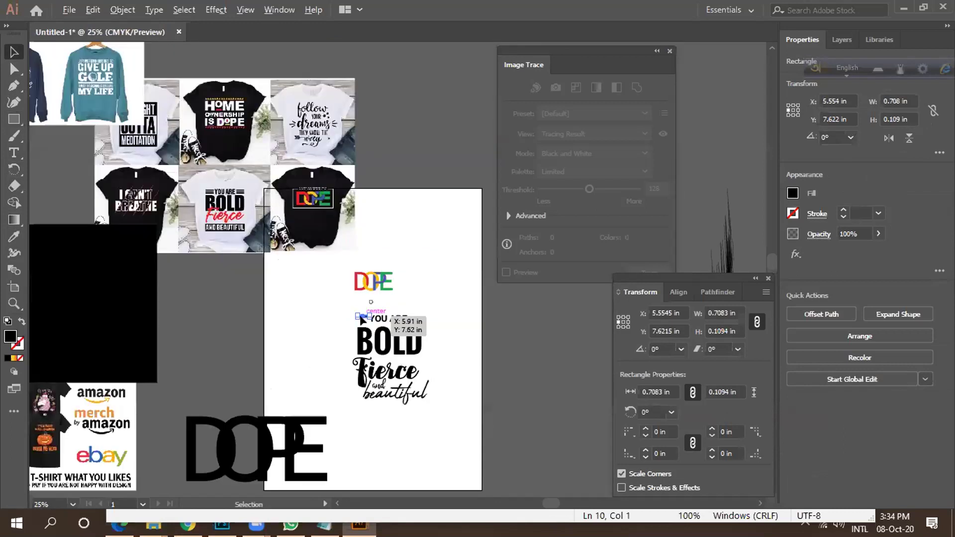
scroll(359, 321, "up", 4)
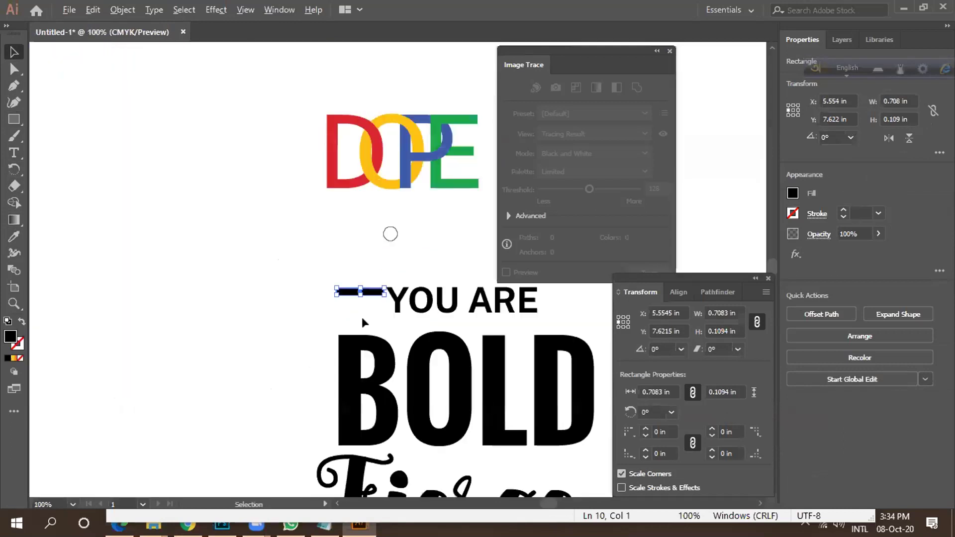
scroll(363, 297, "up", 3)
scroll(387, 280, "up", 2)
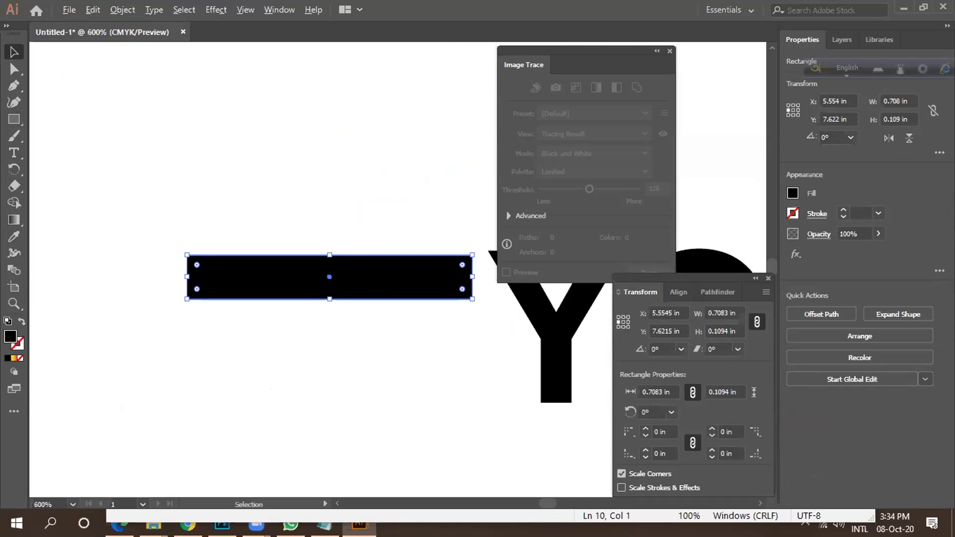
left_click_drag(329, 298, 330, 290)
scroll(367, 294, "down", 1)
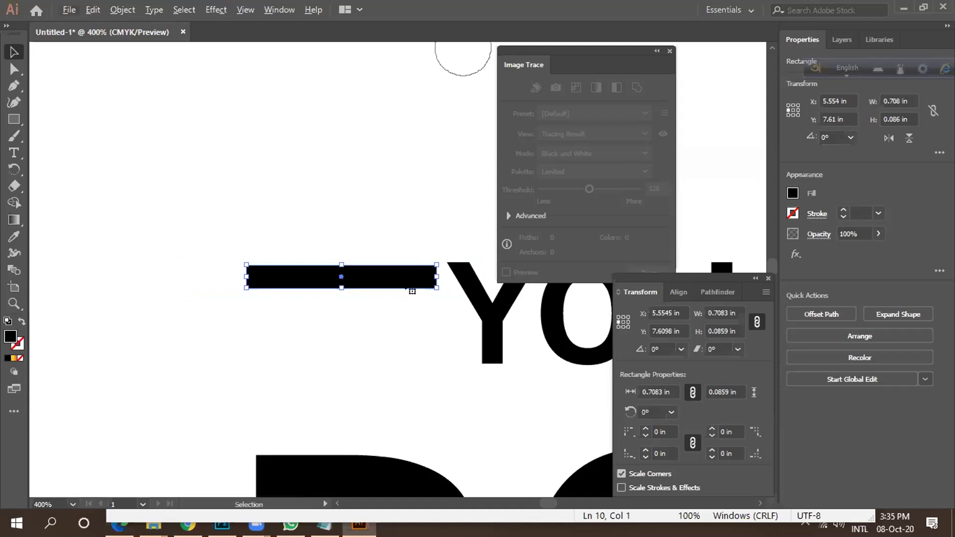
Round the thin bar's corners fully so both ends become semicircular.
scroll(412, 291, "up", 3)
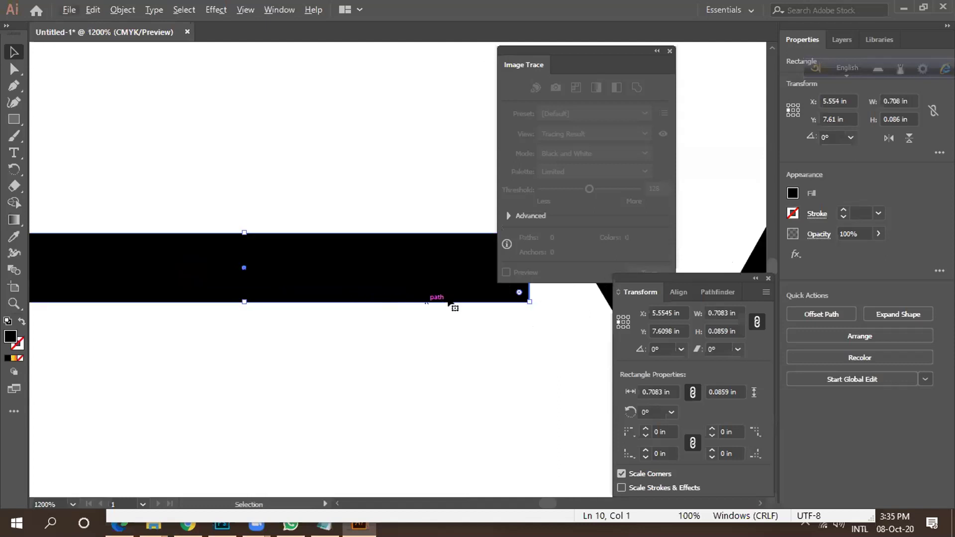
left_click_drag(519, 292, 432, 338)
left_click(425, 343)
scroll(418, 347, "down", 2)
scroll(417, 349, "down", 5)
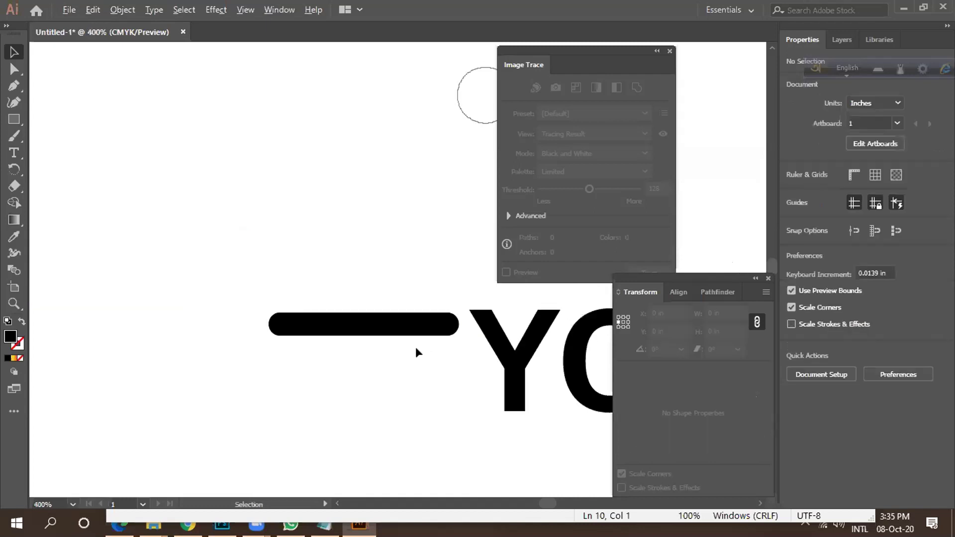
Copy the rounded bar about 0.16 in straight down and repeat the copy to make a stack of three.
left_click_drag(412, 347, 408, 355)
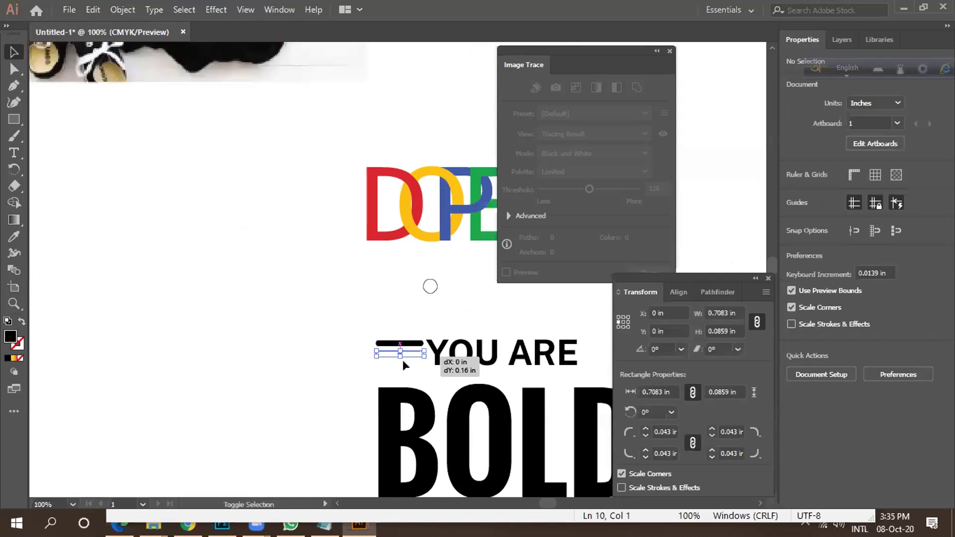
scroll(405, 356, "up", 3)
key("ctrl+d")
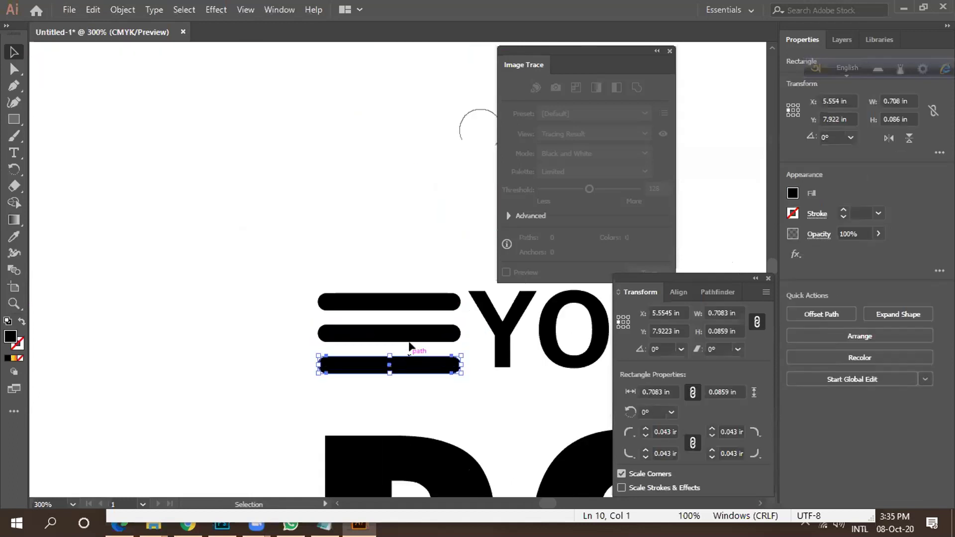
Scale the three bars down together and move the bottom bar slightly lower.
scroll(418, 342, "down", 1)
left_click_drag(342, 317, 383, 375)
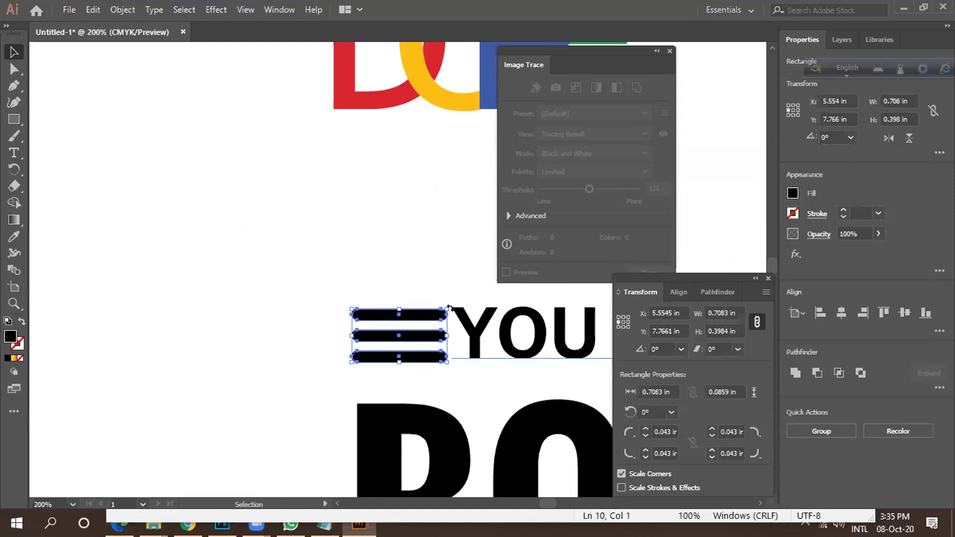
left_click_drag(446, 309, 423, 313)
scroll(409, 330, "up", 1)
left_click(416, 298)
left_click_drag(419, 376, 417, 408)
left_click(415, 422)
left_click(319, 379)
scroll(316, 379, "down", 1)
Stretch the three bars to about 0.68 in wide and try to distribute them by their vertical centres.
left_click_drag(314, 315, 360, 394)
left_click_drag(333, 362, 313, 362)
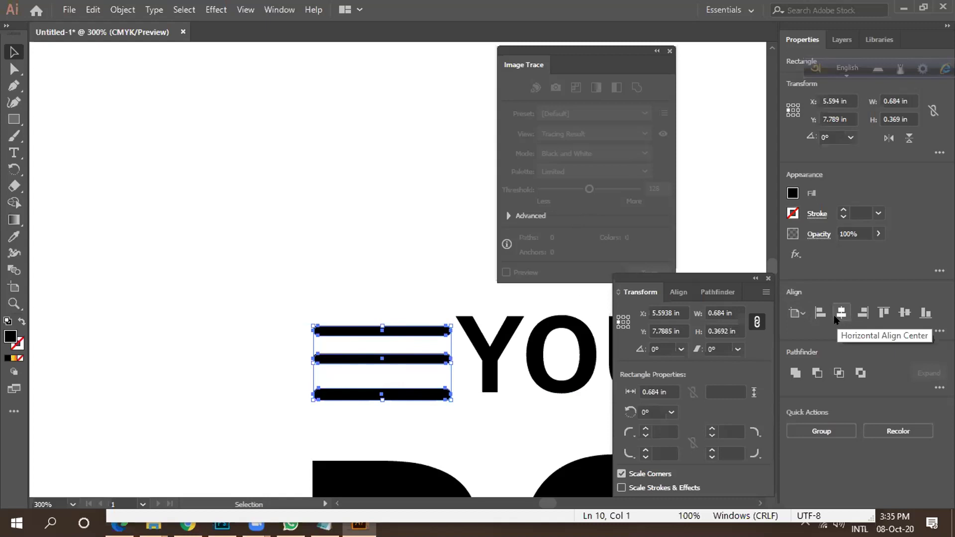
left_click(938, 330)
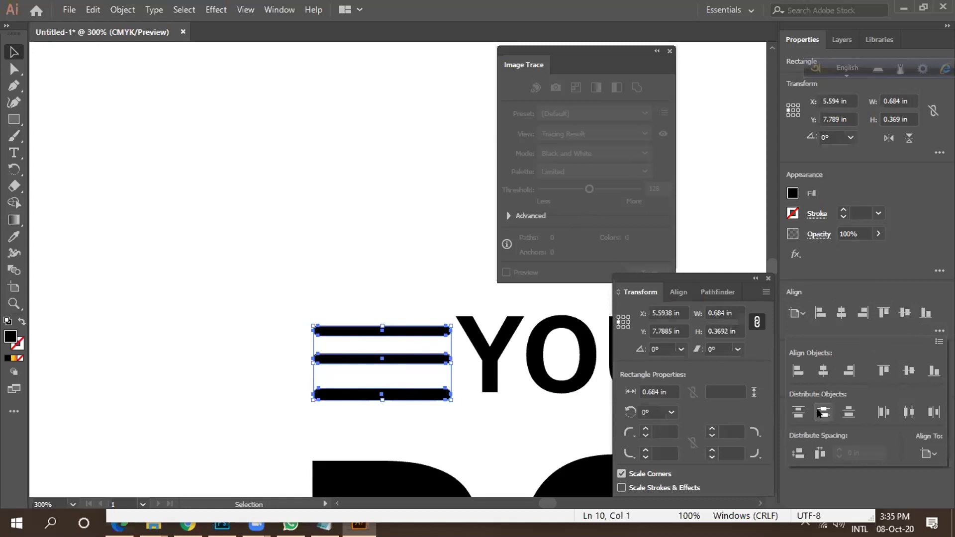
left_click(822, 412)
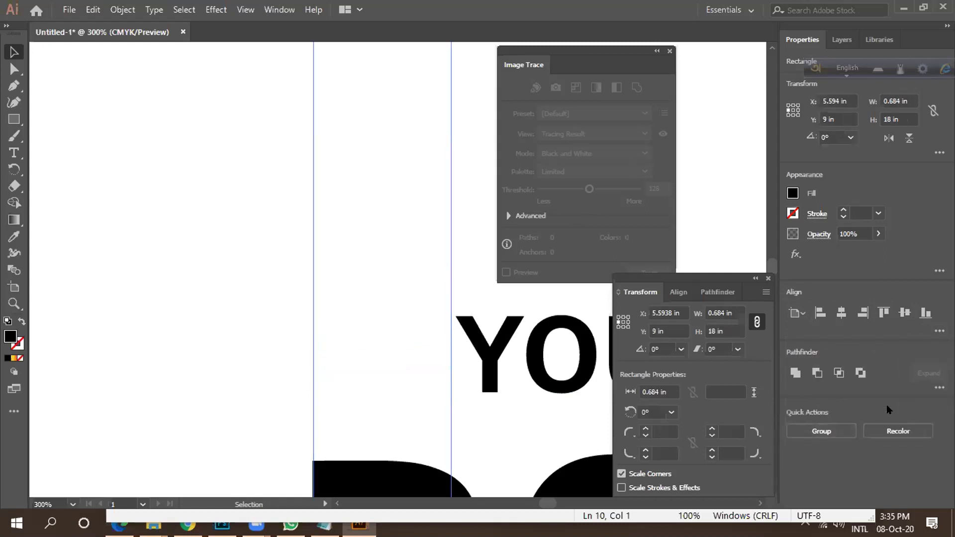
Change the alignment reference for the bars, and undo their distribution and last widening.
left_click(938, 332)
left_click(924, 452)
left_click(890, 466)
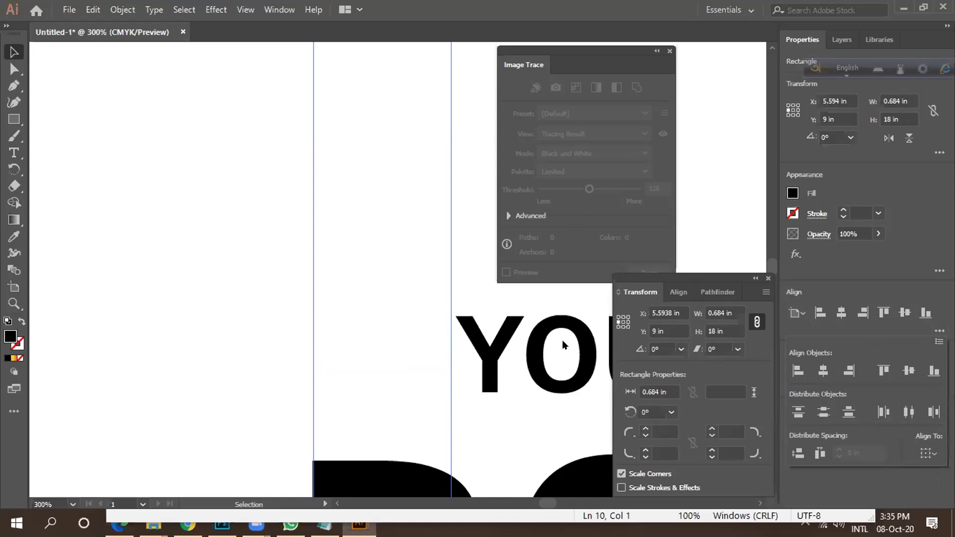
key("ctrl+minus")
key("ctrl+minus")
key("ctrl+minus")
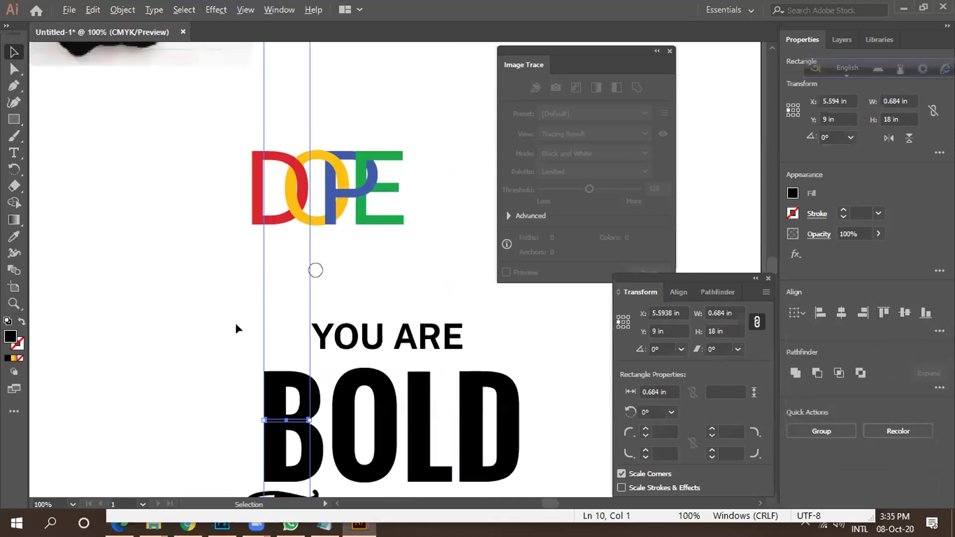
key("ctrl+minus")
key("ctrl+plus")
key("ctrl+plus")
key("ctrl+plus")
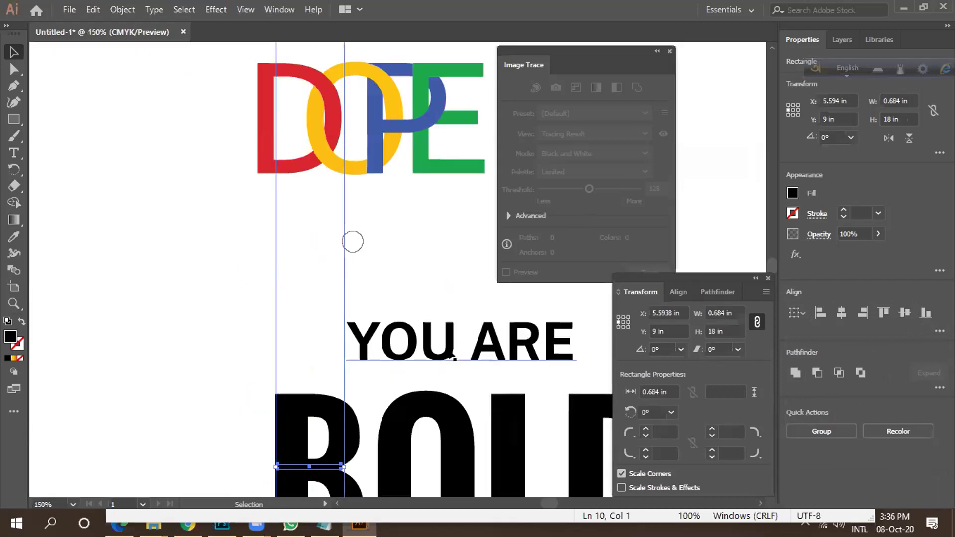
key("a")
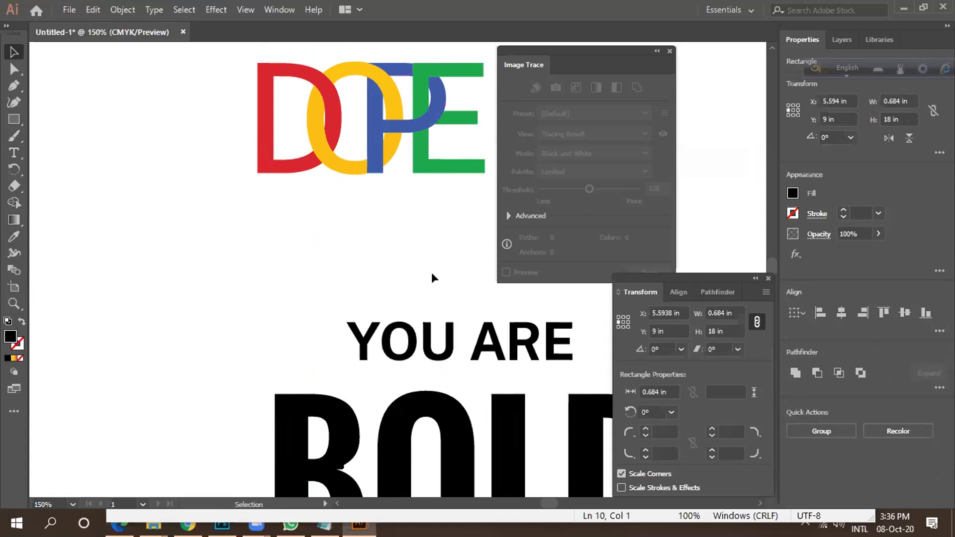
key("v")
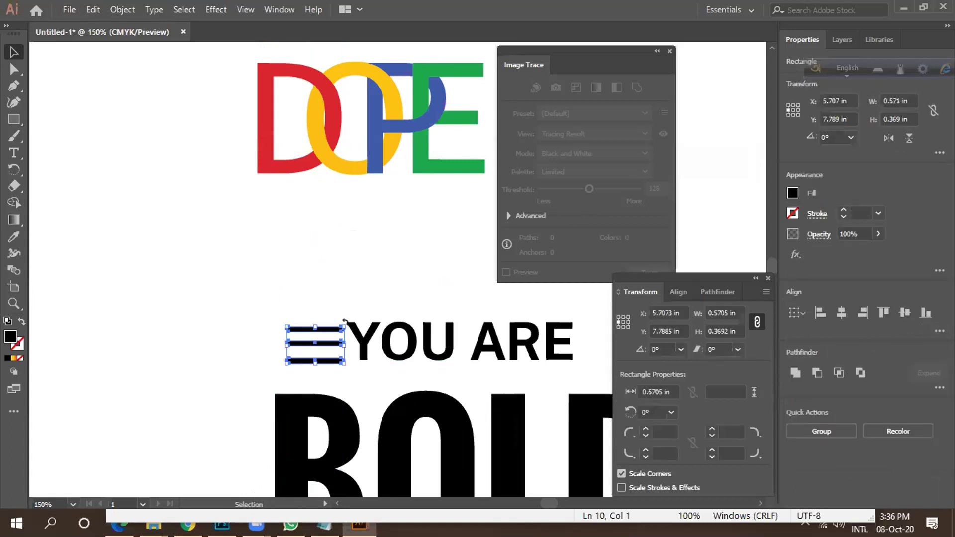
Stretch the three bars to about 0.7 in wide and reduce the stack's overall height to about 0.29 in.
scroll(266, 352, "up", 2)
left_click_drag(298, 340, 275, 339)
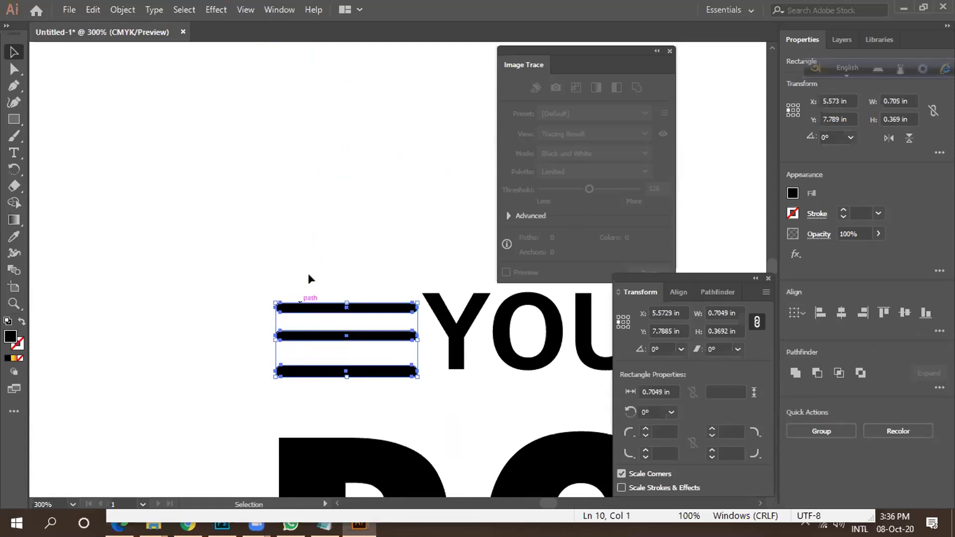
left_click_drag(346, 376, 345, 361)
left_click(347, 374)
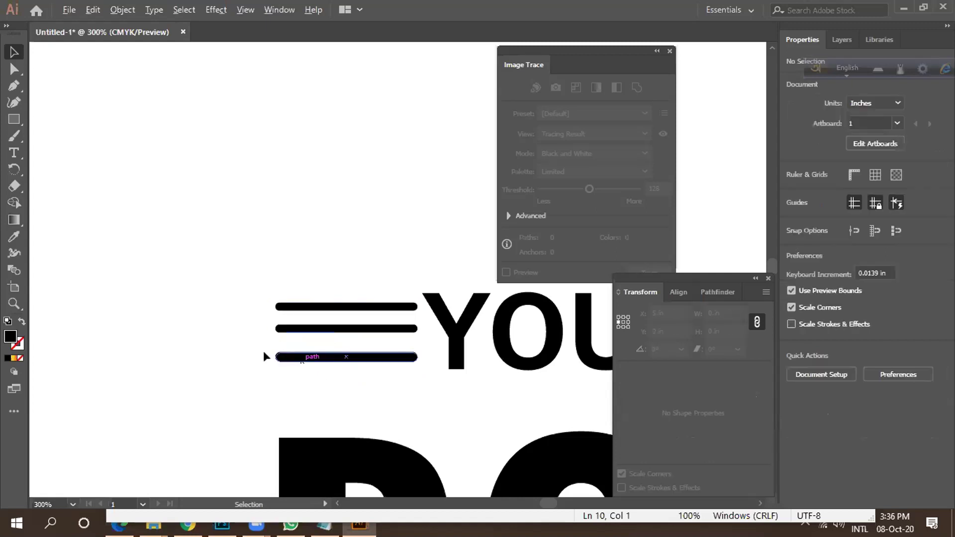
Distribute the three bars evenly by their vertical centres, relative to the selection instead of the artboard.
scroll(263, 350, "down", 3)
left_click_drag(253, 322, 285, 366)
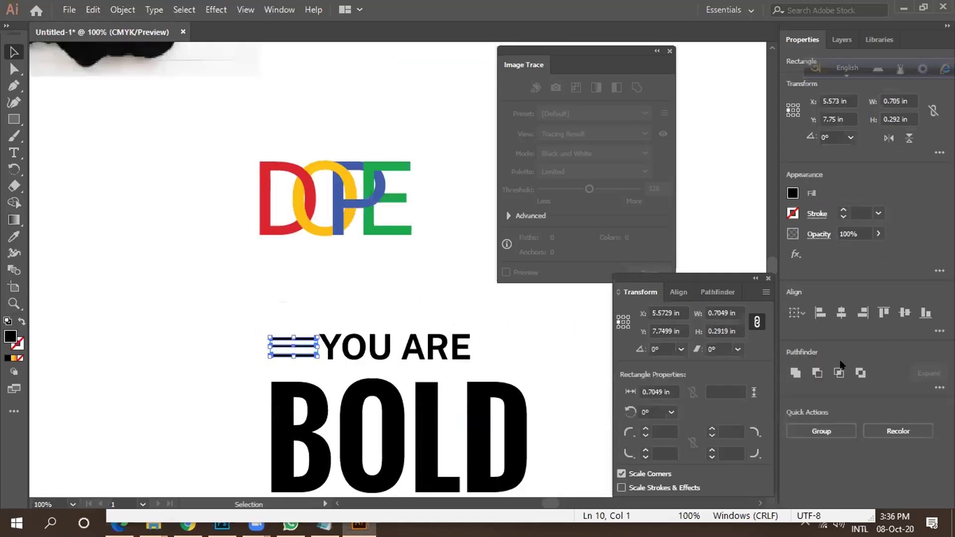
left_click(939, 331)
left_click(922, 454)
left_click(910, 465)
left_click(822, 416)
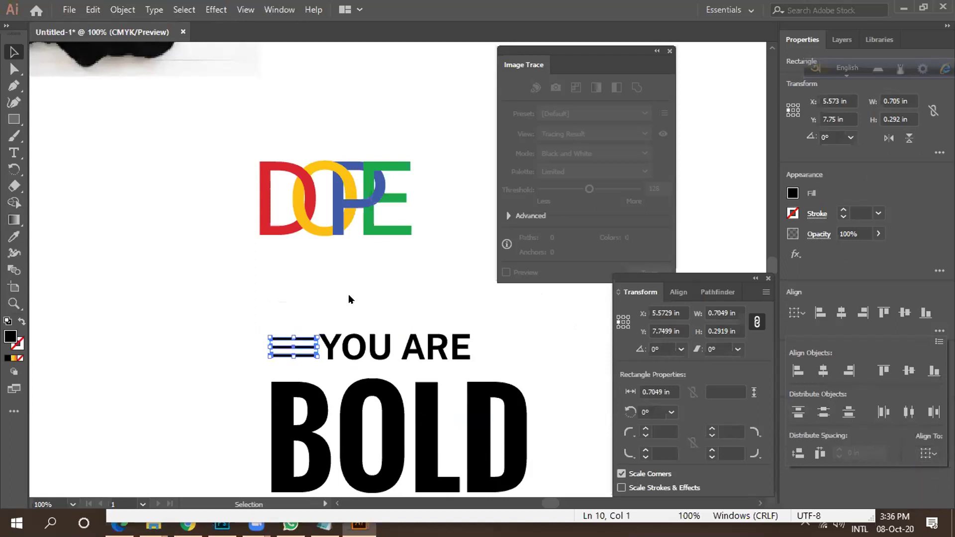
key("ctrl+equal")
left_click(267, 296)
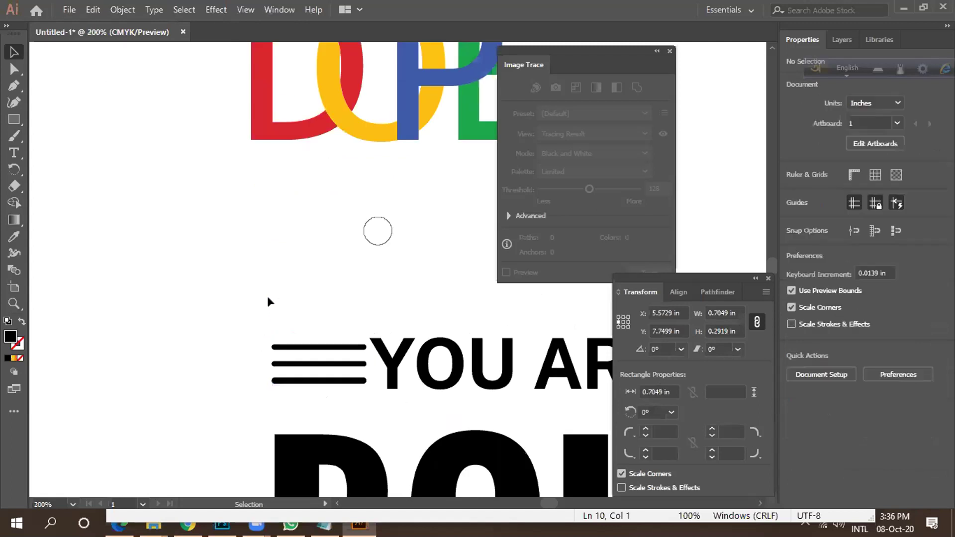
Copy the three-bar stack straight across to the right side of "YOU ARE", ending near the edge of "BOLD".
key("ctrl+equal")
key("ctrl+equal")
key("ctrl+minus")
key("ctrl+minus")
key("ctrl+minus")
left_click(278, 324)
key("ctrl+minus")
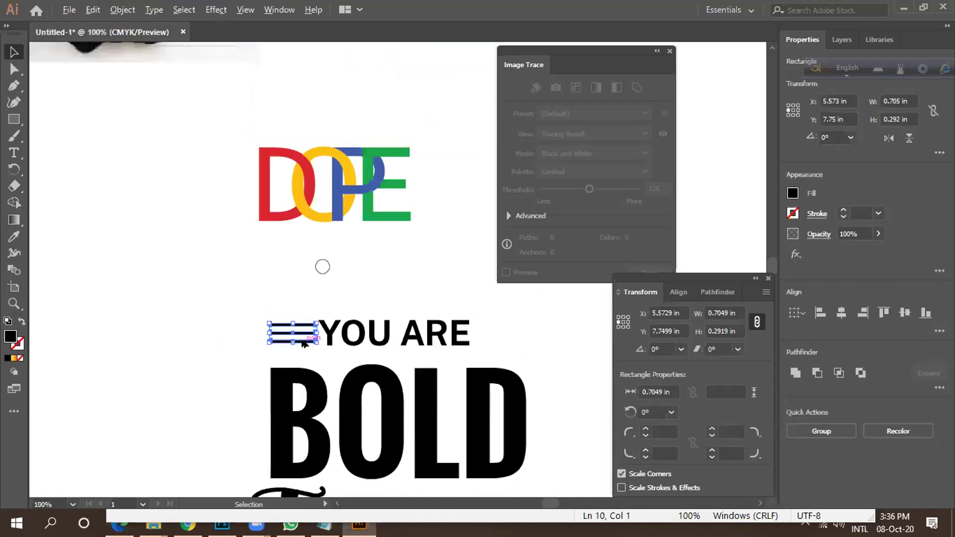
left_click_drag(304, 343, 508, 345)
left_click(426, 264)
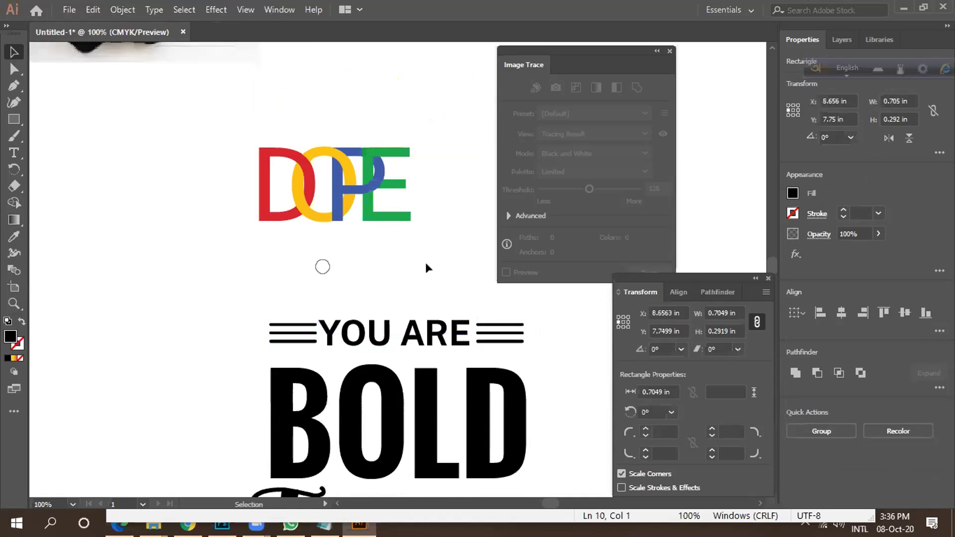
scroll(240, 333, "up", 1)
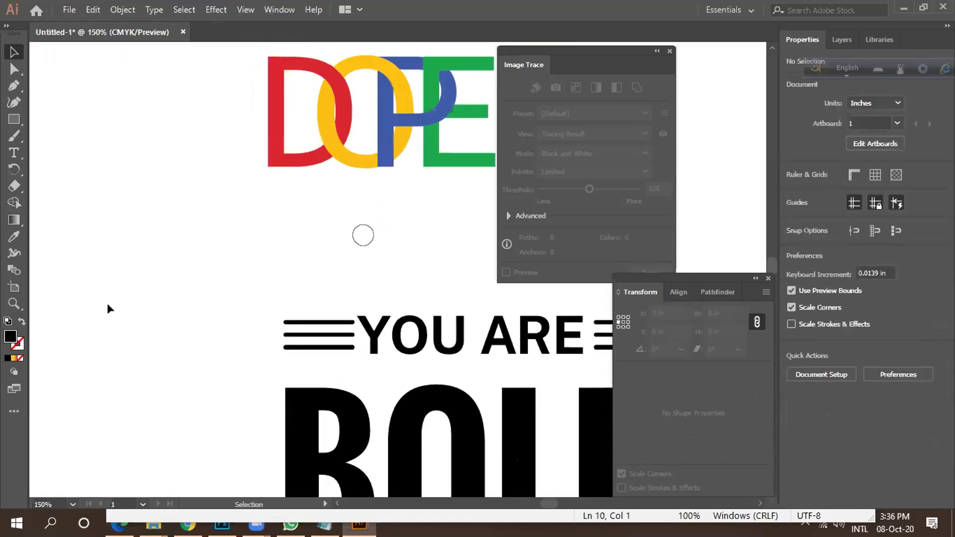
Place a vertical ruler guide at the left edge of "BOLD" and fit the left bar stack to it, about 0.69 in wide.
key("ctrl+r")
left_click_drag(37, 356, 286, 398)
left_click_drag(275, 350, 275, 351)
left_click_drag(262, 318, 300, 360)
scroll(288, 336, "up", 2)
left_click_drag(272, 330, 270, 328)
left_click(224, 341)
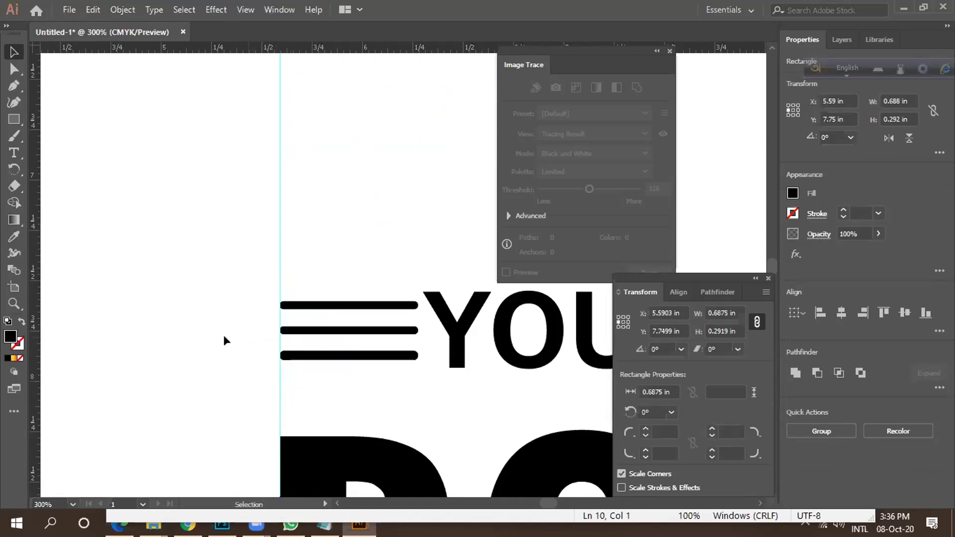
Place a second vertical guide at the right edge of "BOLD" and nudge the right bar stack out to meet it.
scroll(221, 339, "down", 3)
left_click_drag(35, 328, 495, 377)
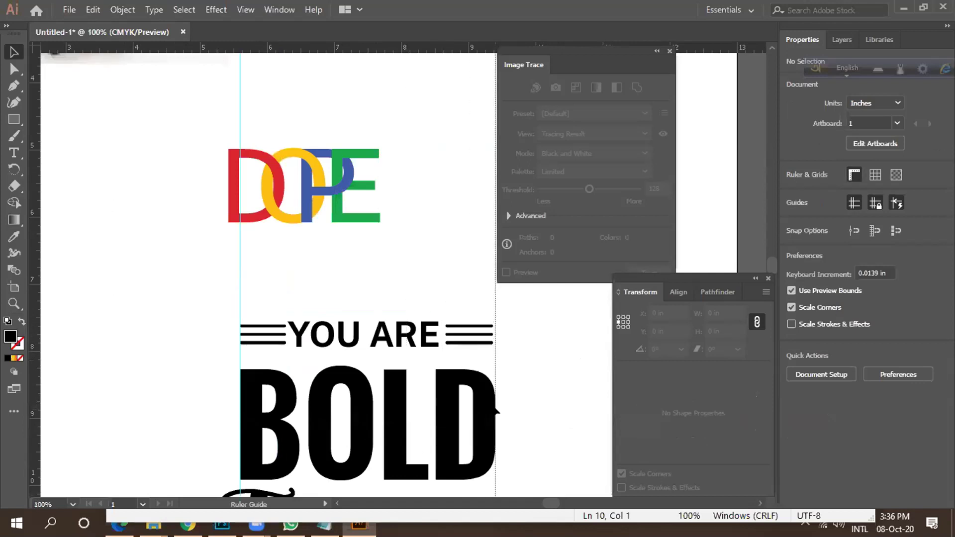
scroll(477, 343, "up", 1)
left_click_drag(458, 282, 513, 378)
left_click_drag(506, 329, 506, 329)
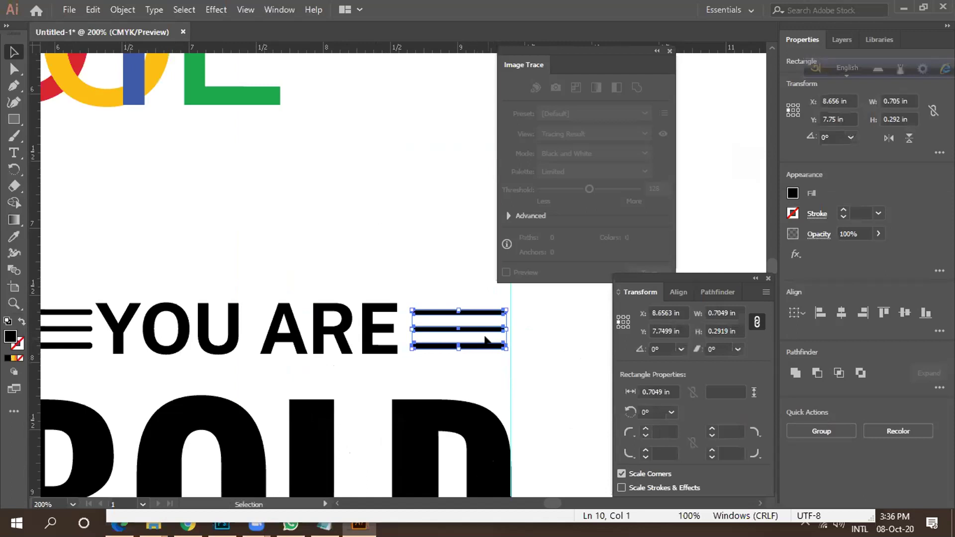
key("Right")
key("Right")
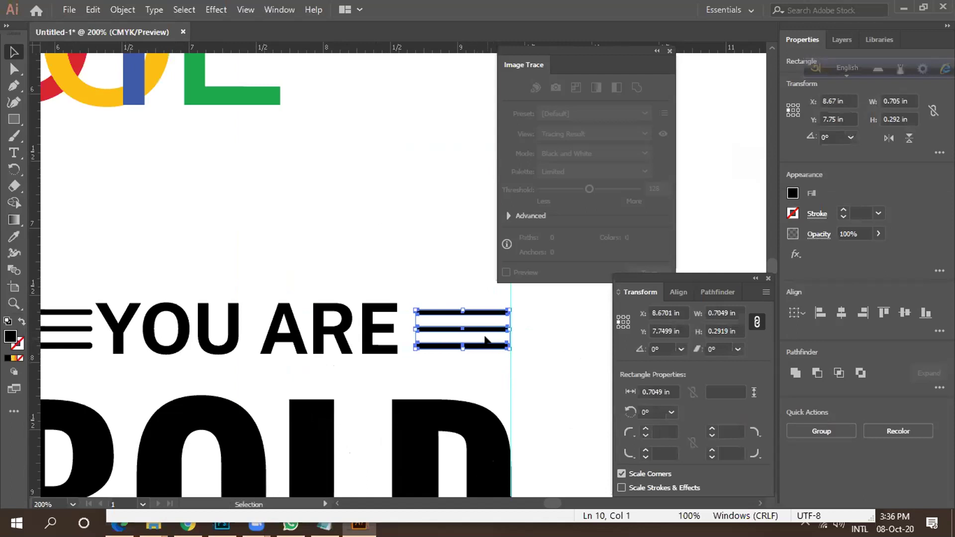
left_click(524, 366)
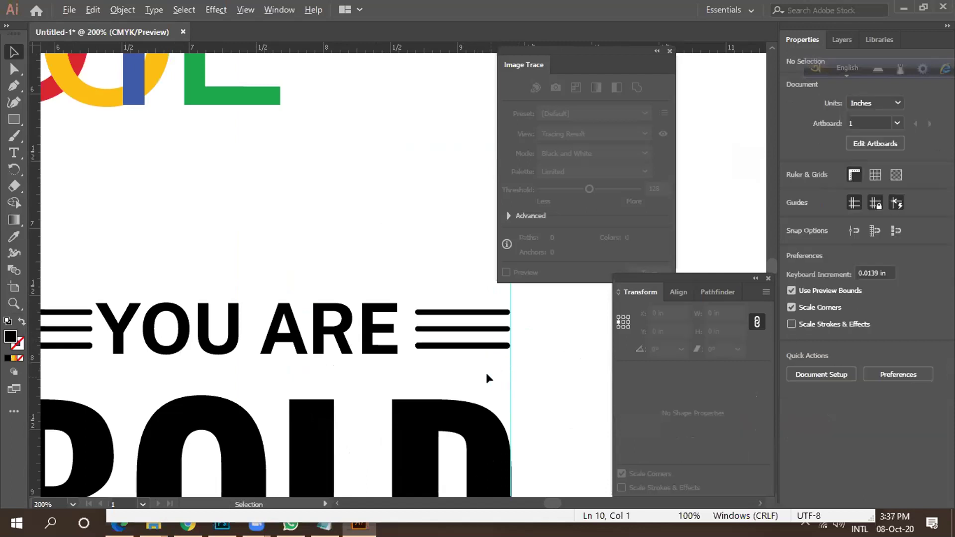
Scale "beautiful" down to about 3.46 in wide and position it between the two guides.
scroll(483, 372, "down", 1)
scroll(481, 371, "down", 3)
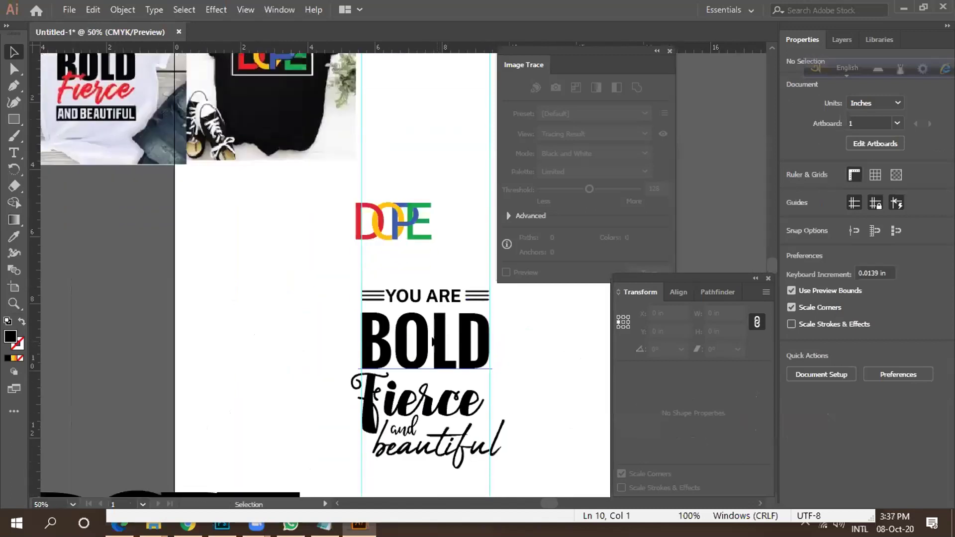
scroll(481, 370, "down", 3)
scroll(407, 376, "up", 2)
mouse_move(388, 355)
left_mouse_down()
mouse_move(376, 367)
mouse_move(382, 357)
left_mouse_up()
scroll(382, 356, "down", 1)
left_click_drag(507, 302, 488, 318)
left_click_drag(334, 385, 340, 375)
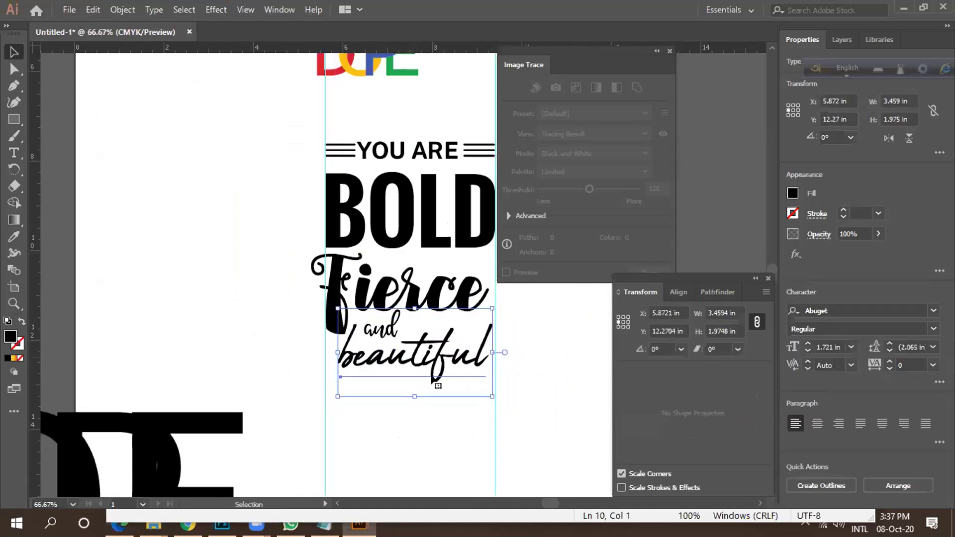
left_click(353, 412)
scroll(338, 405, "down", 2)
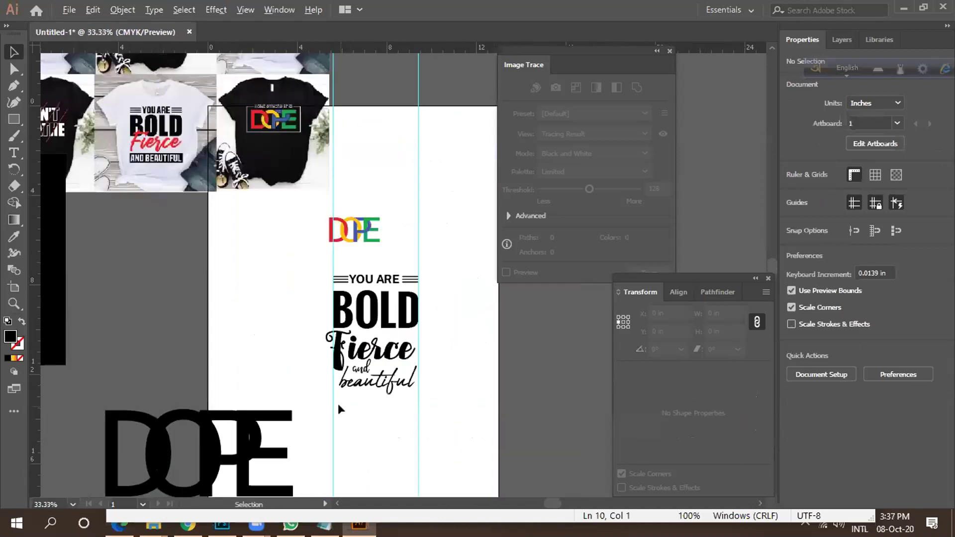
Scale "Fierce" down to about 3.72 in wide and fit it between the guides, tucked up under "BOLD".
scroll(366, 343, "up", 3)
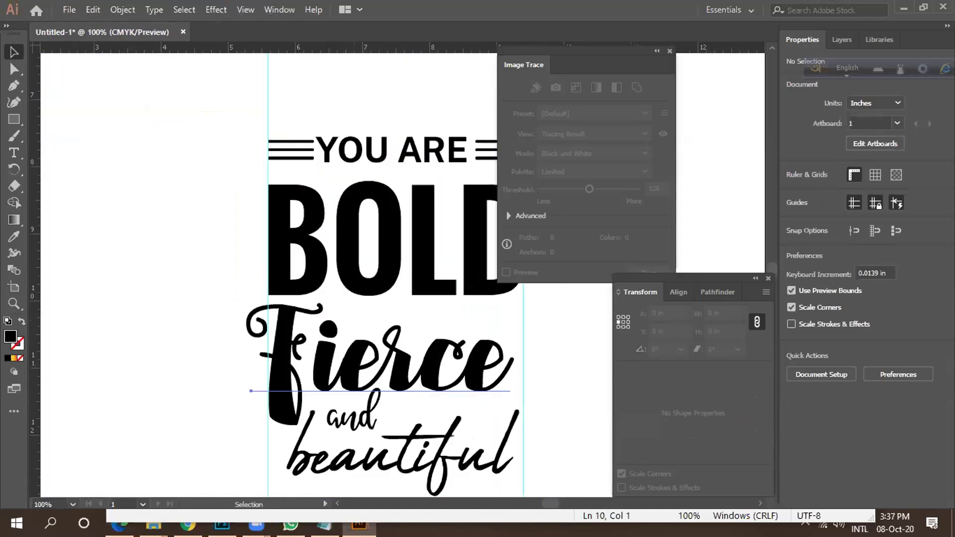
left_click_drag(256, 383, 262, 374)
scroll(314, 349, "down", 2)
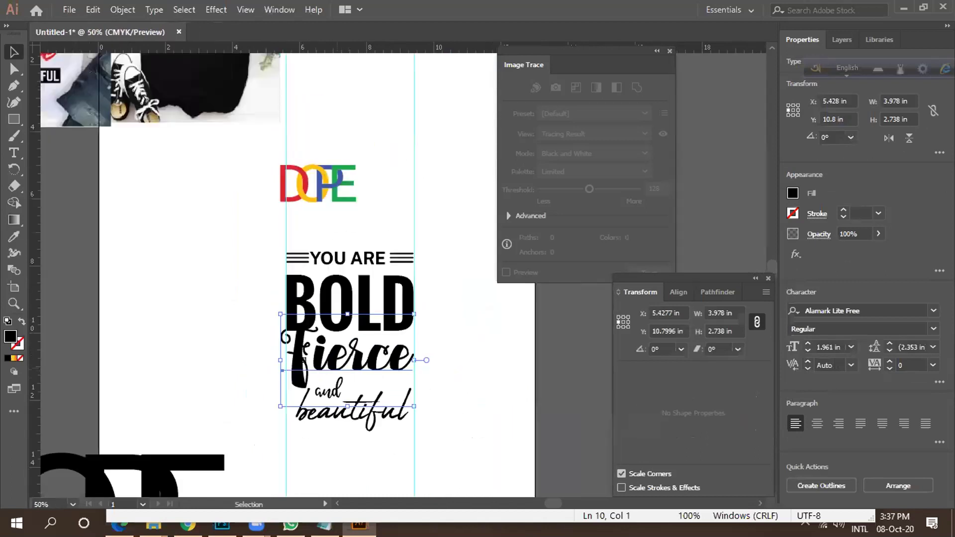
left_click_drag(277, 310, 289, 320)
left_click_drag(308, 364, 307, 354)
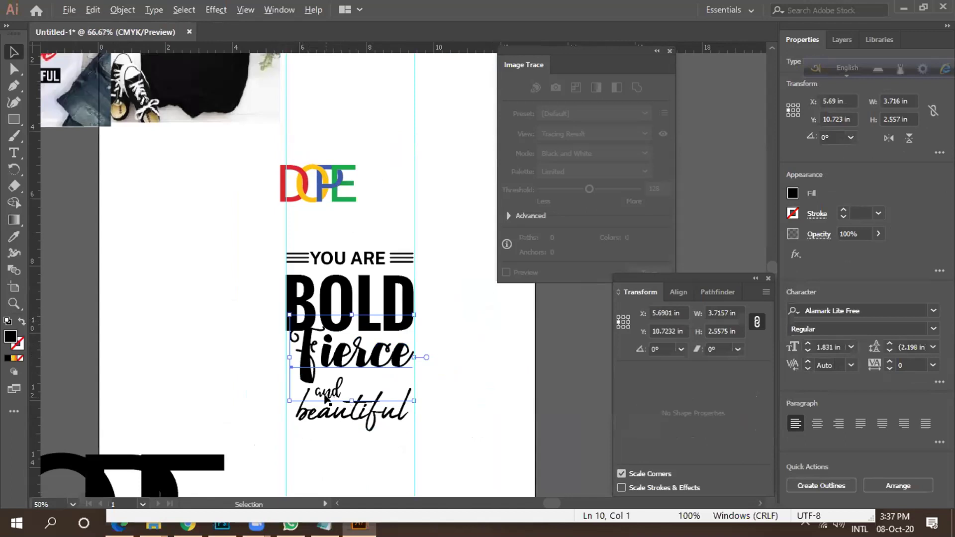
Tuck "and" and "beautiful" up close beneath "Fierce", and scale "beautiful" down to about 3.01 in wide.
scroll(326, 398, "up", 2)
left_click_drag(328, 390, 352, 360)
left_click_drag(341, 422, 371, 389)
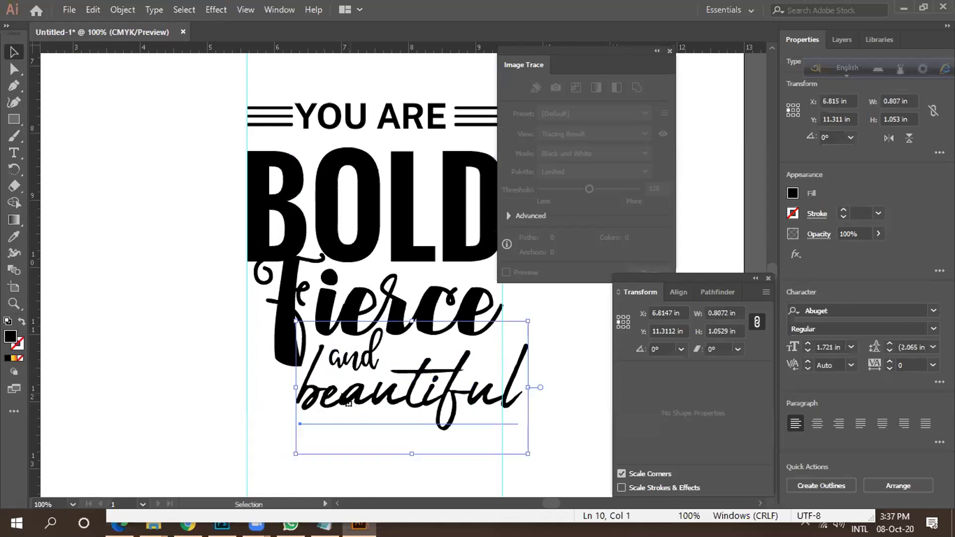
left_click_drag(528, 322, 502, 335)
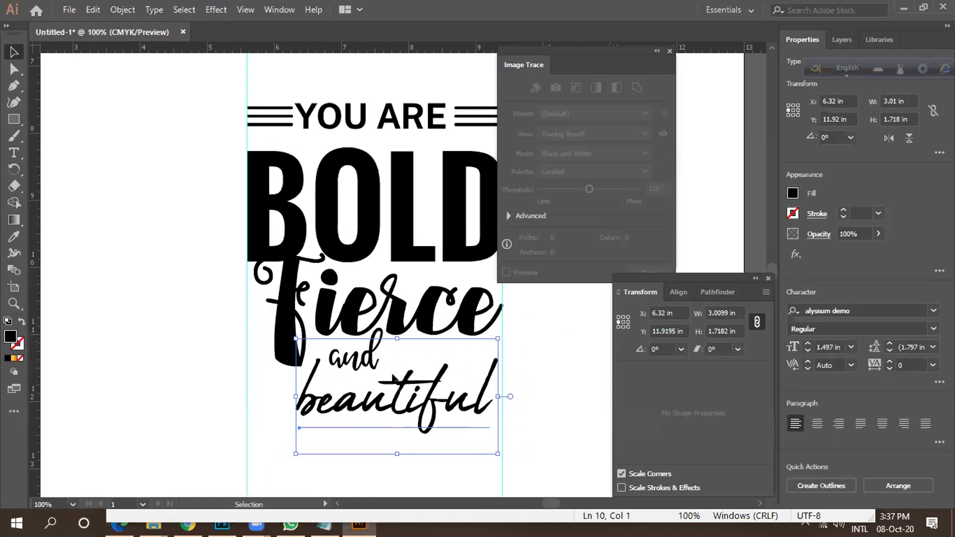
key("ctrl+shift+a")
key("ctrl+minus")
scroll(229, 245, "down", 2)
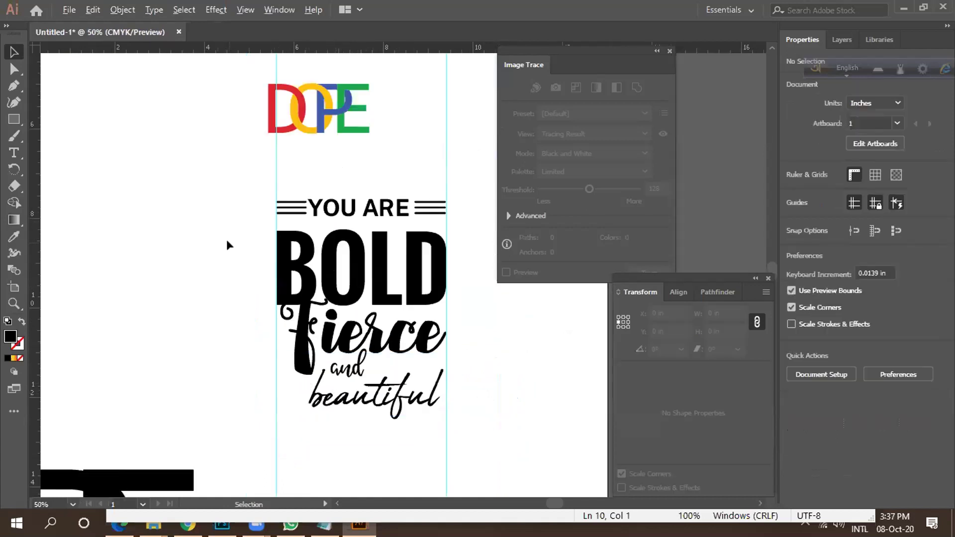
Expand the complete "YOU ARE BOLD Fierce and beautiful" lettering, including its bars, into editable shapes.
left_click_drag(202, 209, 354, 368)
right_click(286, 271)
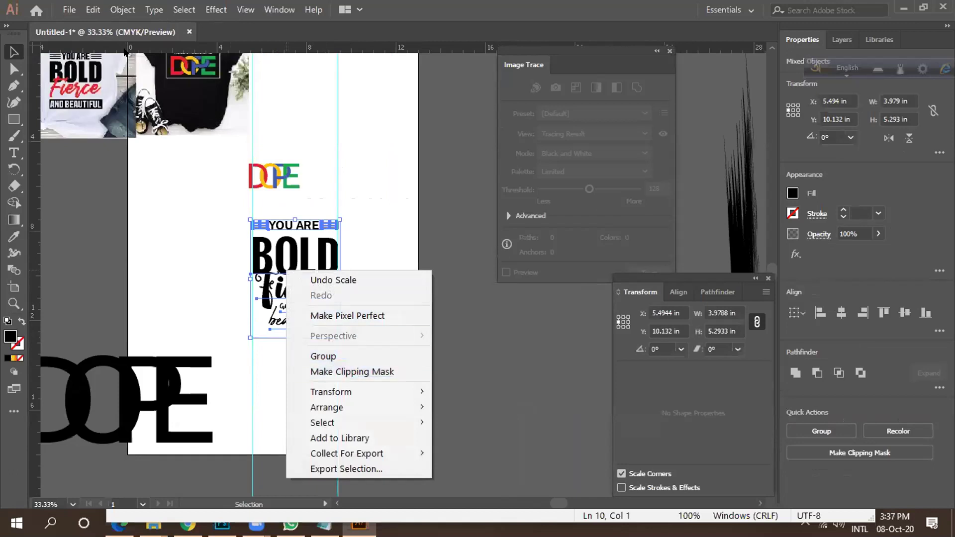
left_click(88, 10)
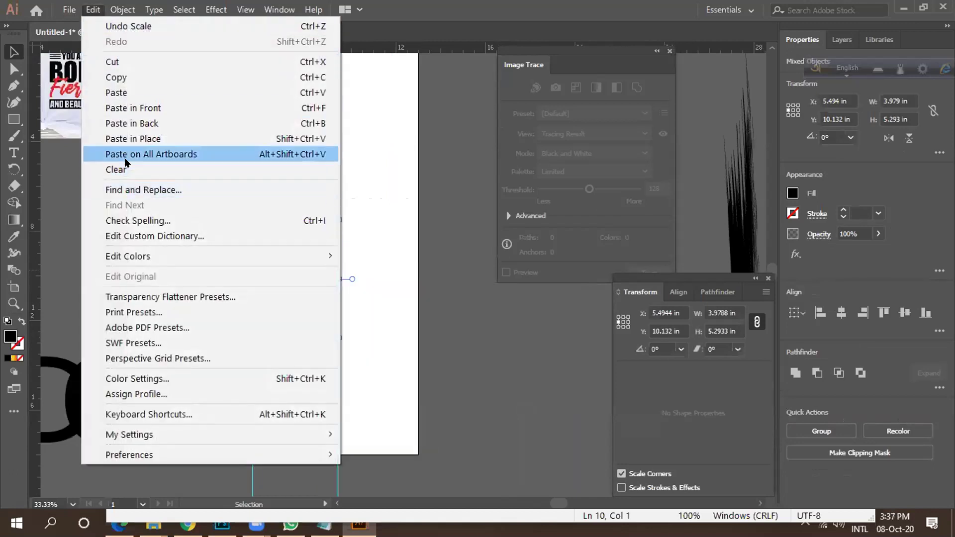
left_click(59, 43)
left_click(122, 10)
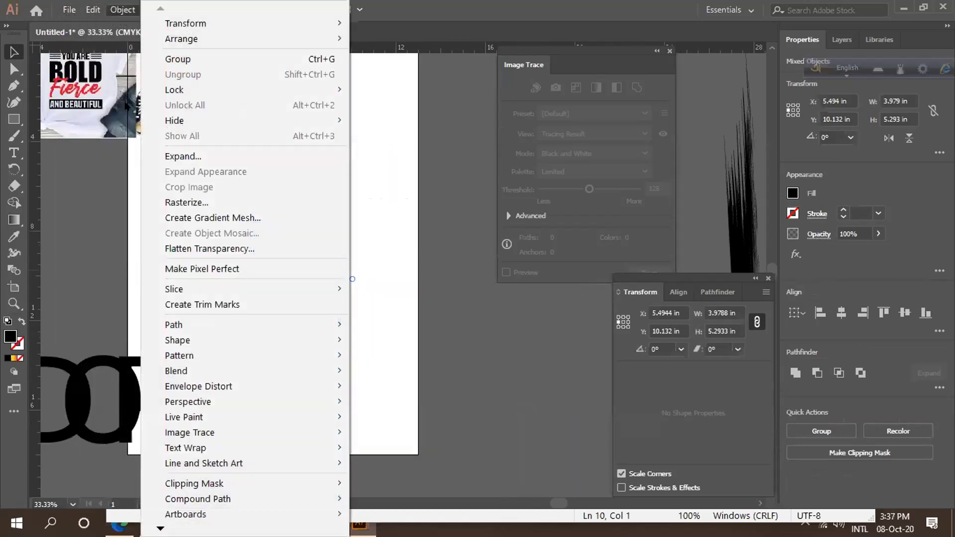
left_click(174, 154)
left_click(438, 339)
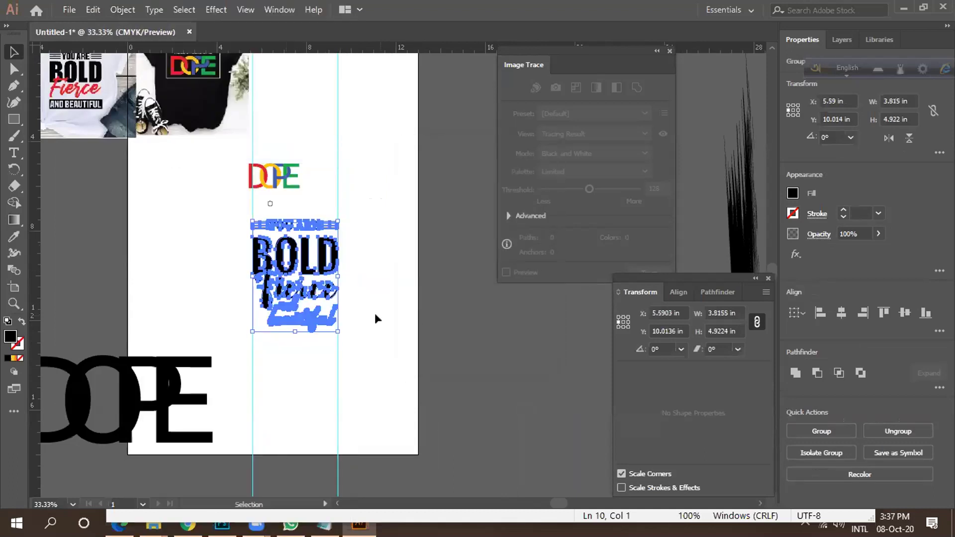
Move the expanded lettering to the upper right of the artboard, at about X 8.55 in and Y 4.70 in.
left_click(354, 316)
left_click_drag(221, 205, 369, 348)
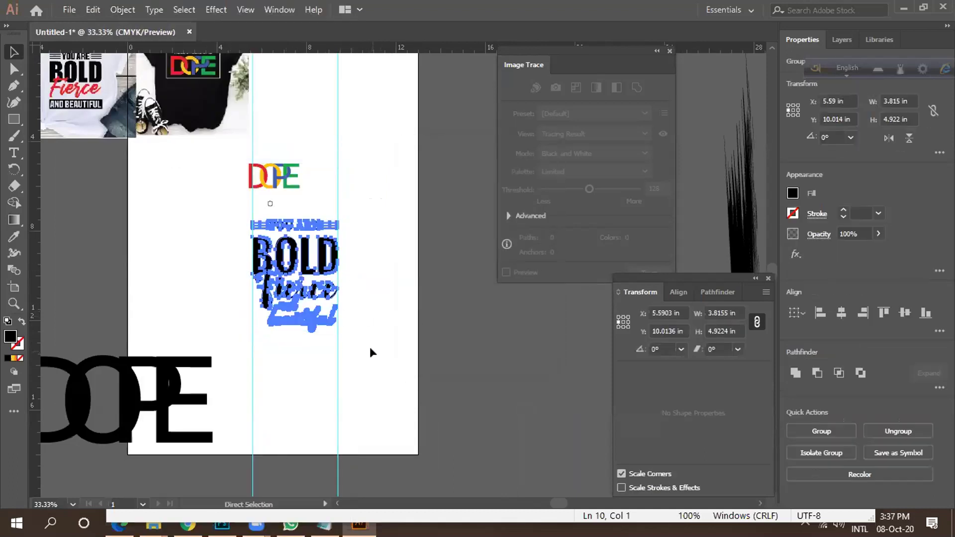
left_click_drag(303, 250, 369, 131)
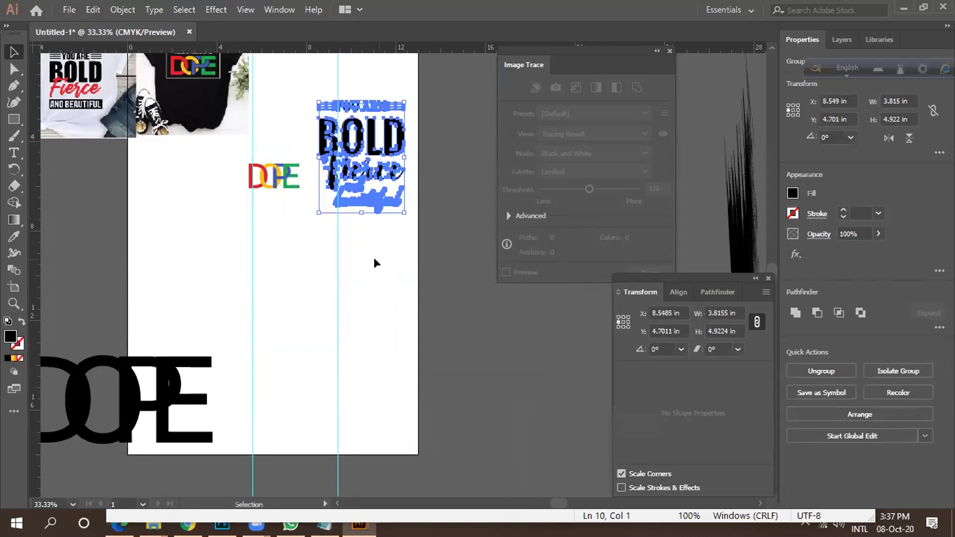
left_click(374, 258)
scroll(371, 286, "down", 2)
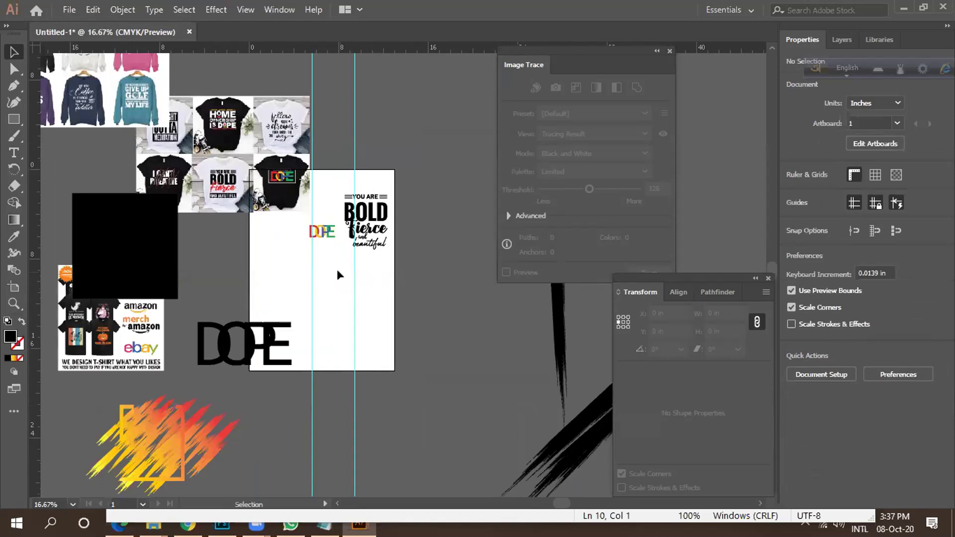
Ungroup the expanded lettering so each word can be selected separately.
scroll(337, 275, "up", 3)
left_click(297, 251)
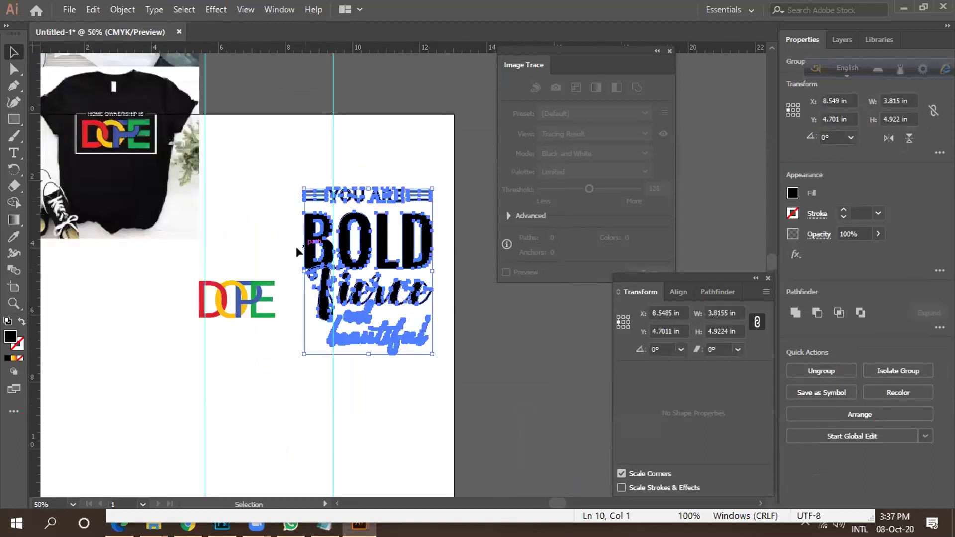
right_click(327, 264)
left_click(363, 384)
left_click(231, 341)
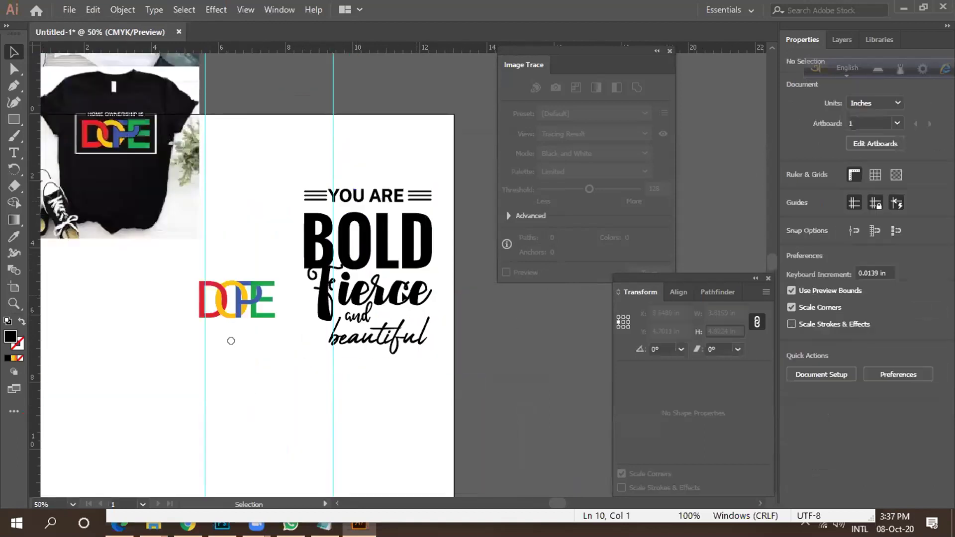
Fill the word "Fierce" with a dark brownish red, about hue 14°, saturation 96% and brightness 62%.
left_click(398, 293)
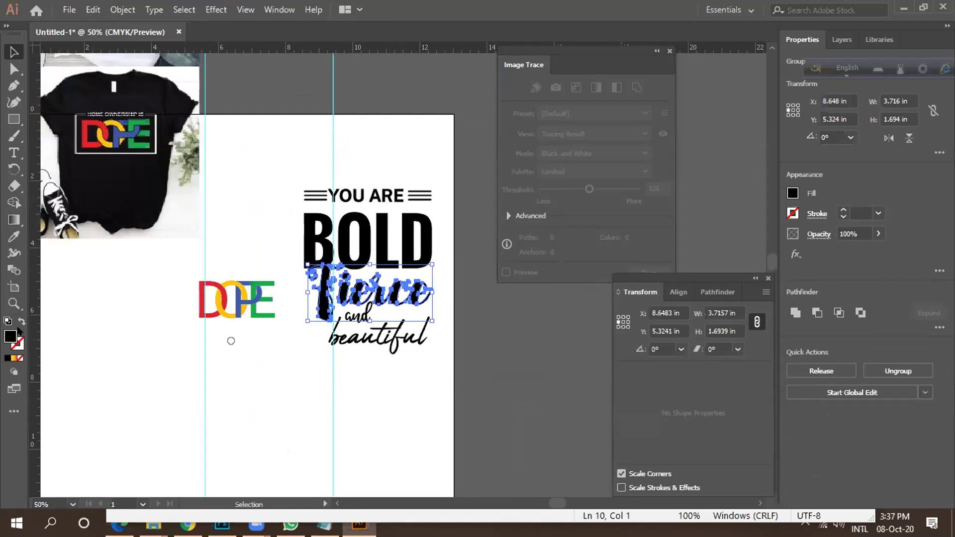
double_click(792, 193)
left_click(638, 300)
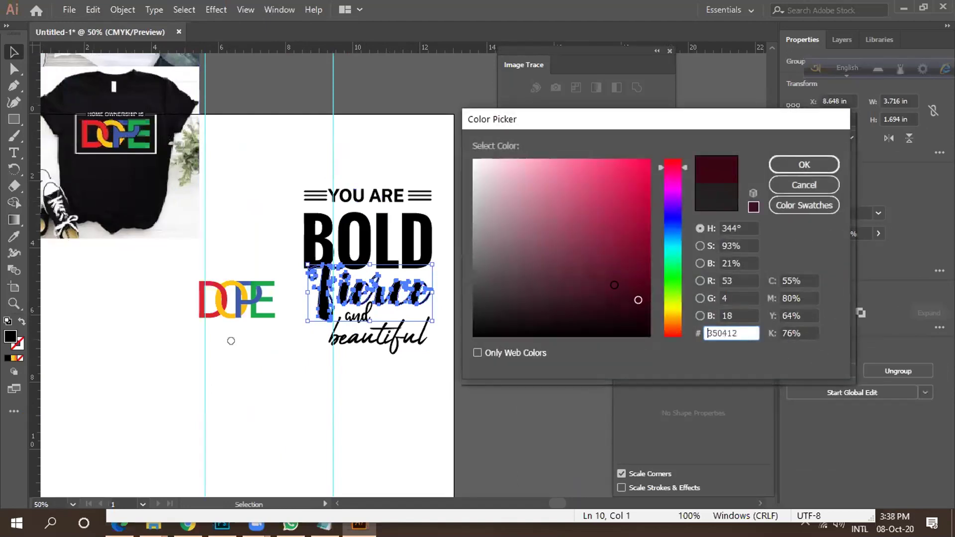
left_click_drag(666, 288, 675, 330)
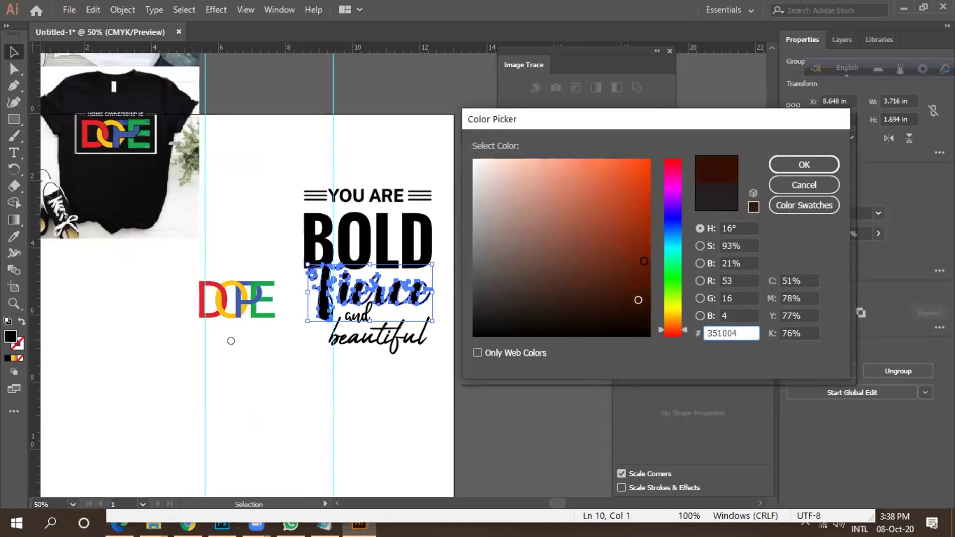
left_click(643, 219)
left_click(804, 164)
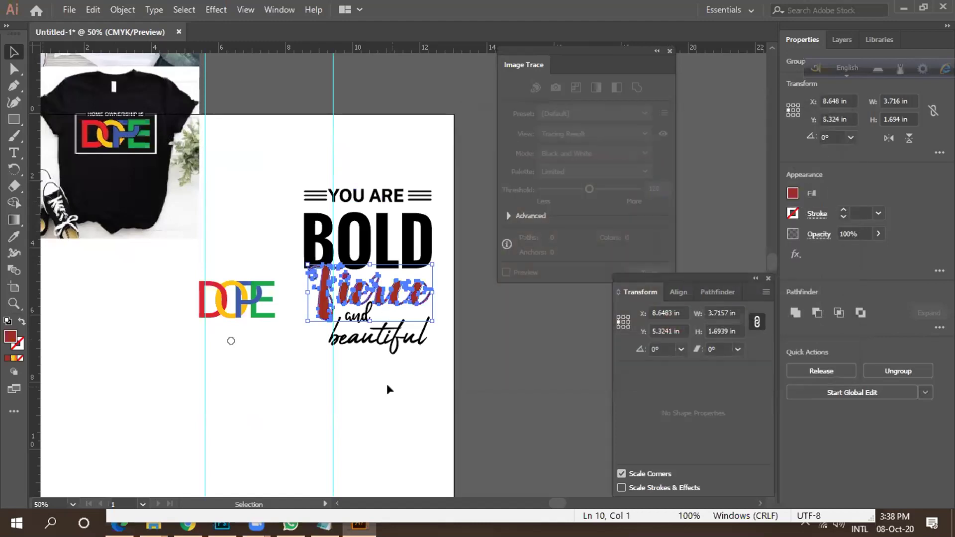
left_click(388, 383)
scroll(378, 278, "up", 3)
scroll(377, 274, "down", 2)
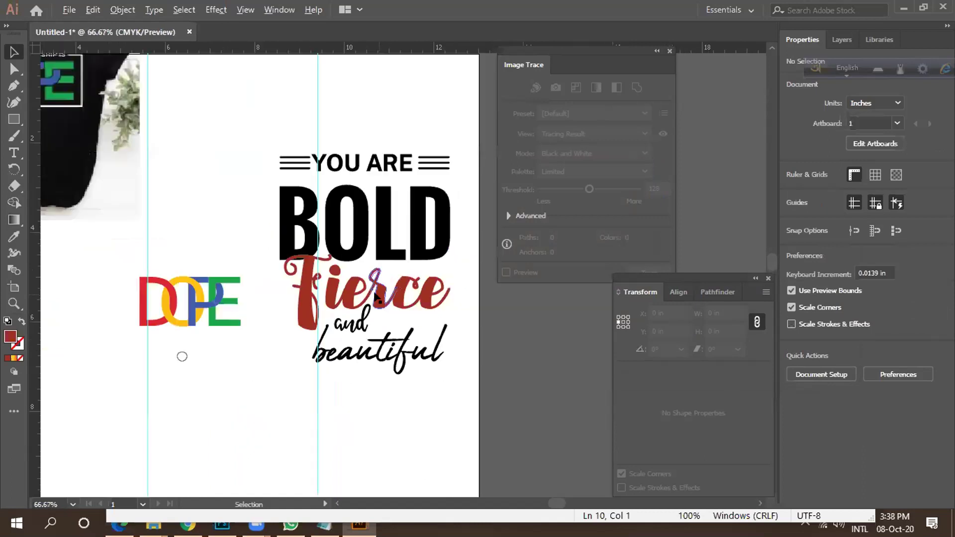
scroll(306, 268, "down", 3)
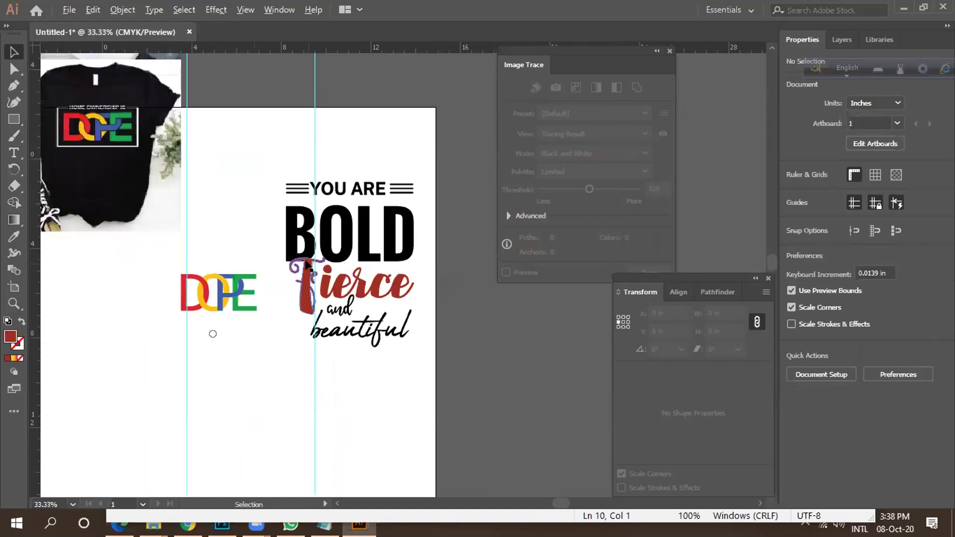
Recolour the word "Fierce" with a brighter pure red at hue 0° to match the reference shirt.
scroll(313, 257, "up", 2)
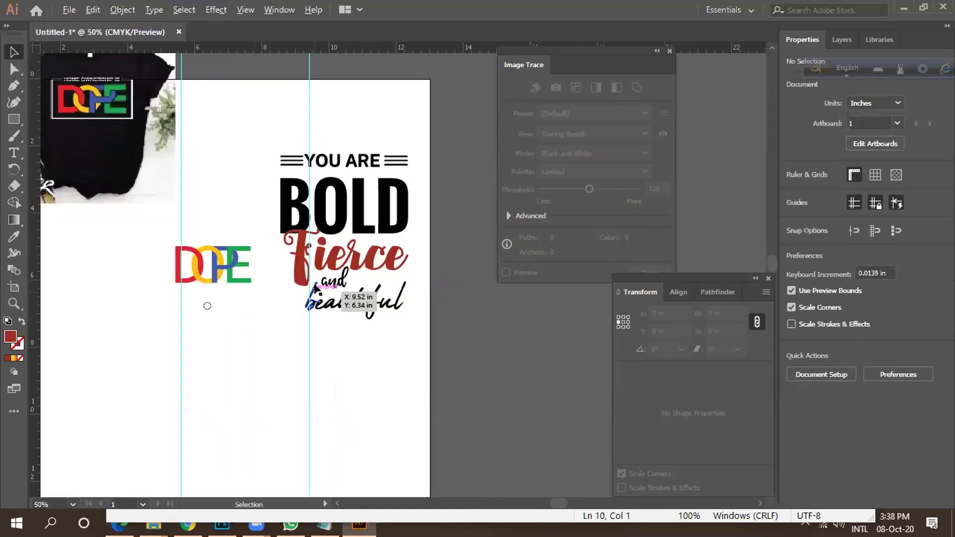
left_click(333, 262)
double_click(9, 340)
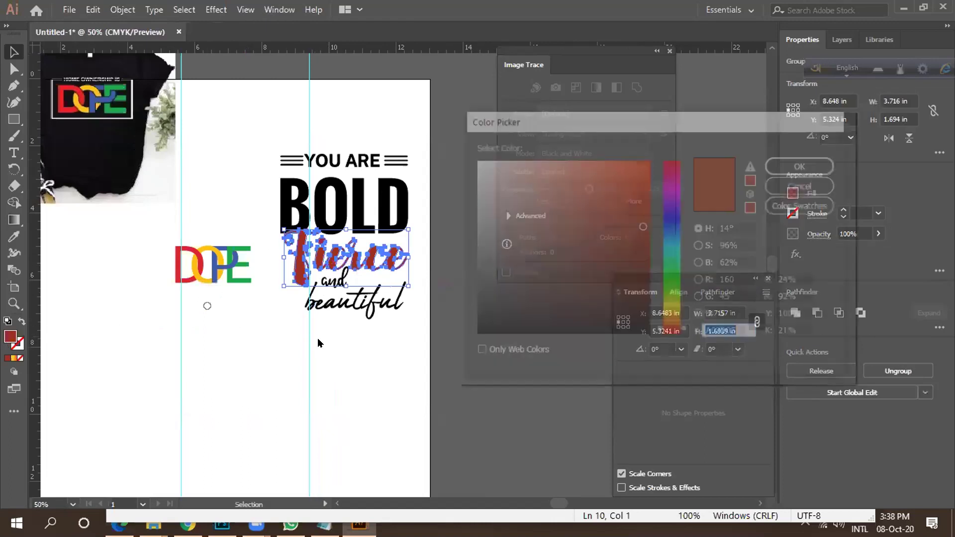
left_click(666, 338)
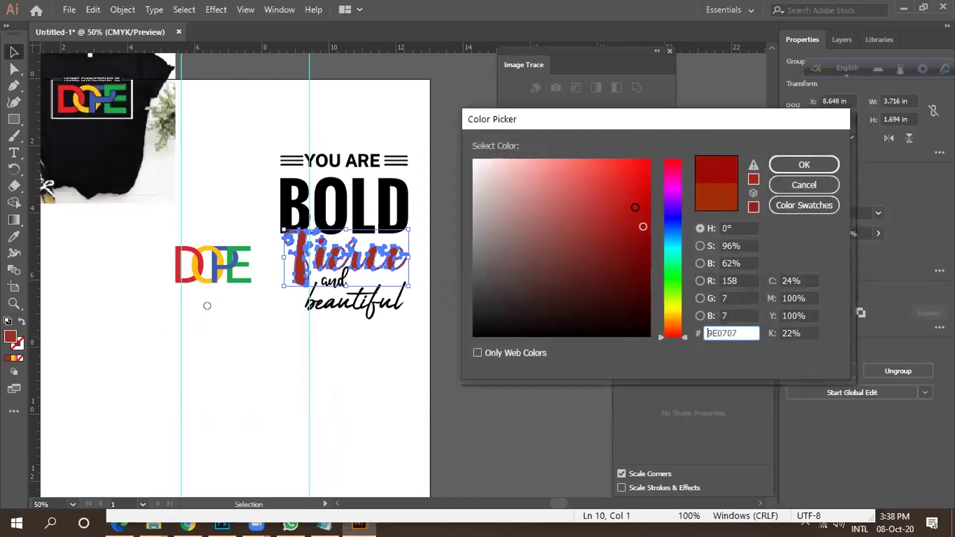
left_click(637, 190)
left_click(786, 165)
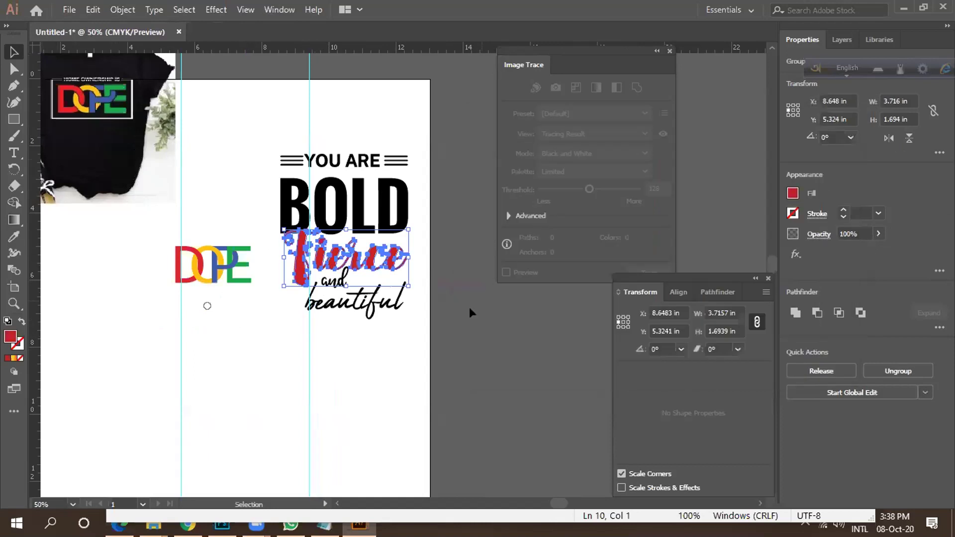
left_click(460, 323)
key("ctrl+minus")
key("ctrl+minus")
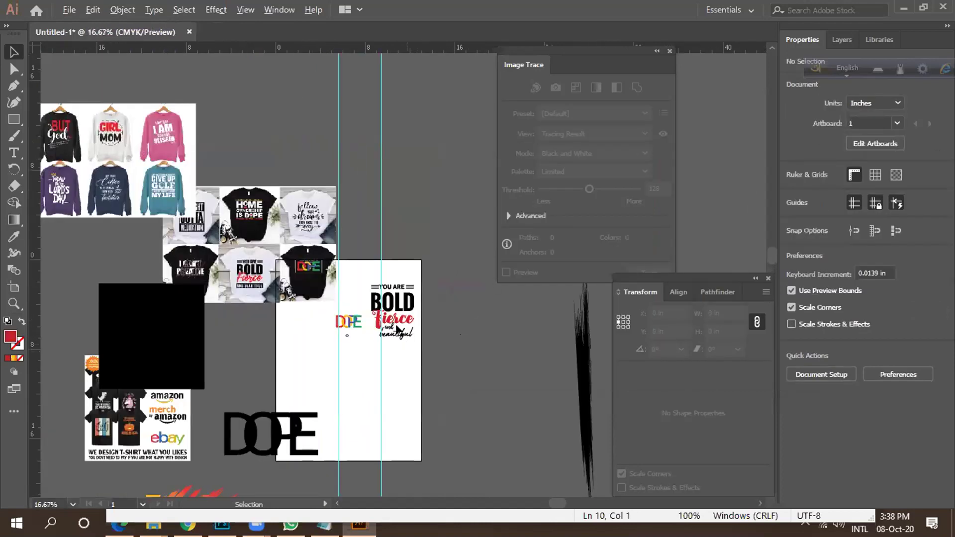
scroll(369, 327, "up", 2)
scroll(370, 327, "down", 1)
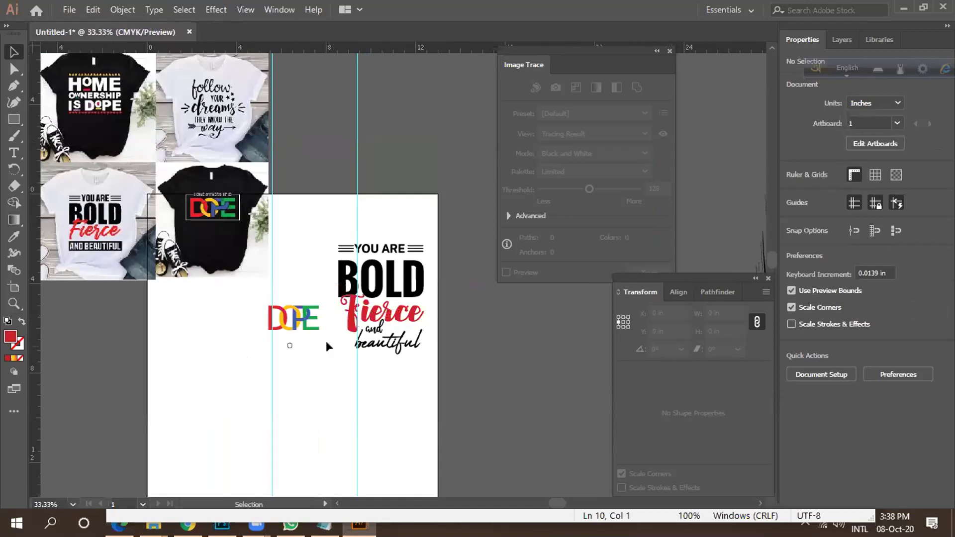
Recolour the word "Fierce" with a red sampled by the Eyedropper and clear the selection.
left_click(371, 313)
key("i")
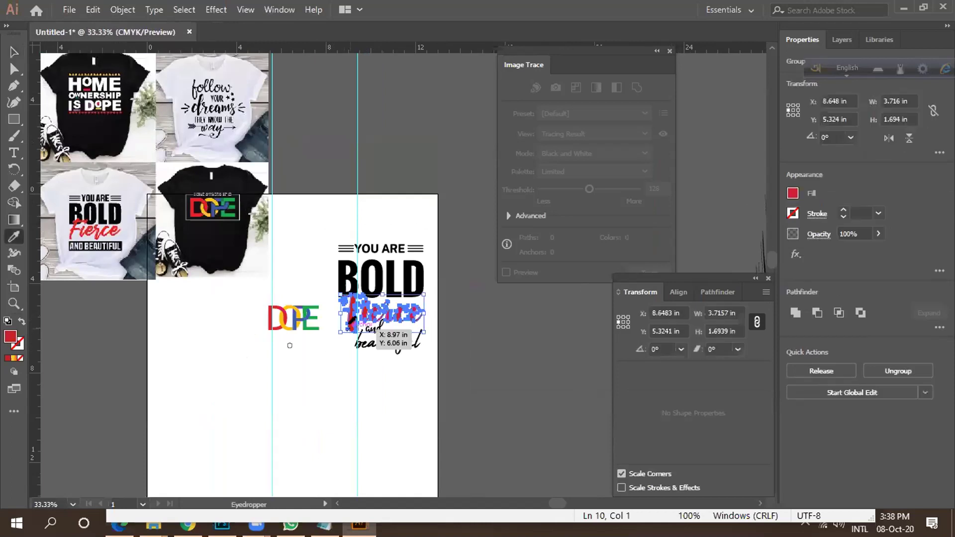
left_click(14, 52)
left_click(415, 168)
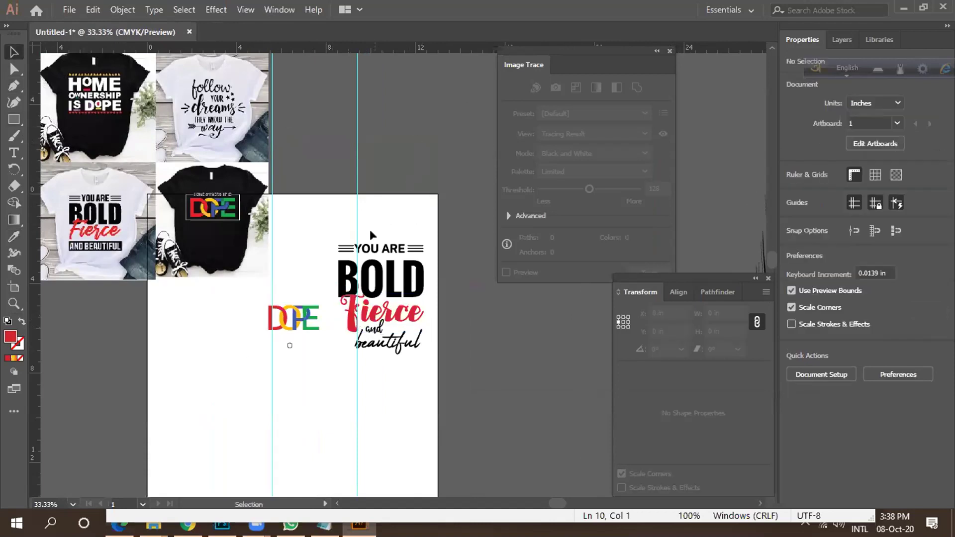
Examine the "I CAN'T BREATHE" lettering, its outlined letter parts and diagonal red lines on the reference black T-shirt.
scroll(371, 231, "down", 1)
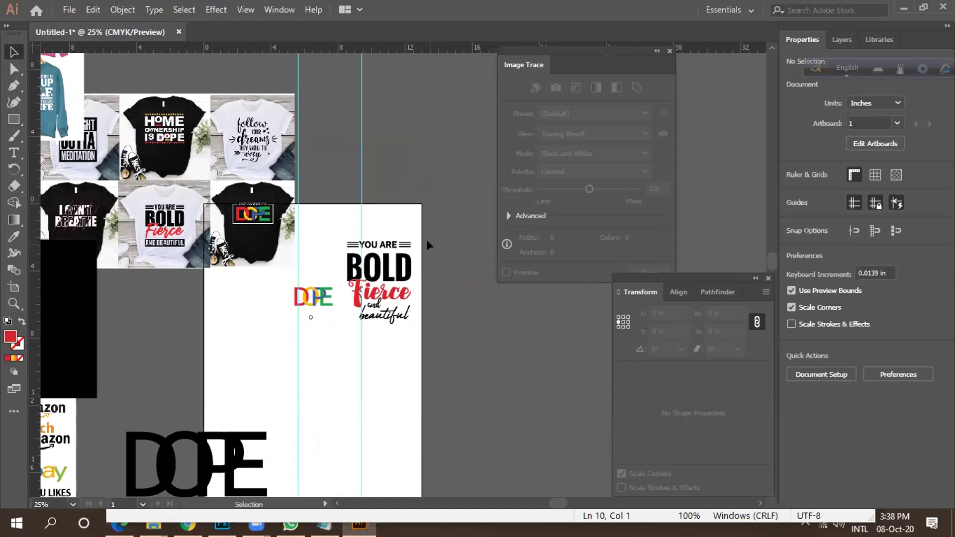
scroll(417, 235, "down", 1)
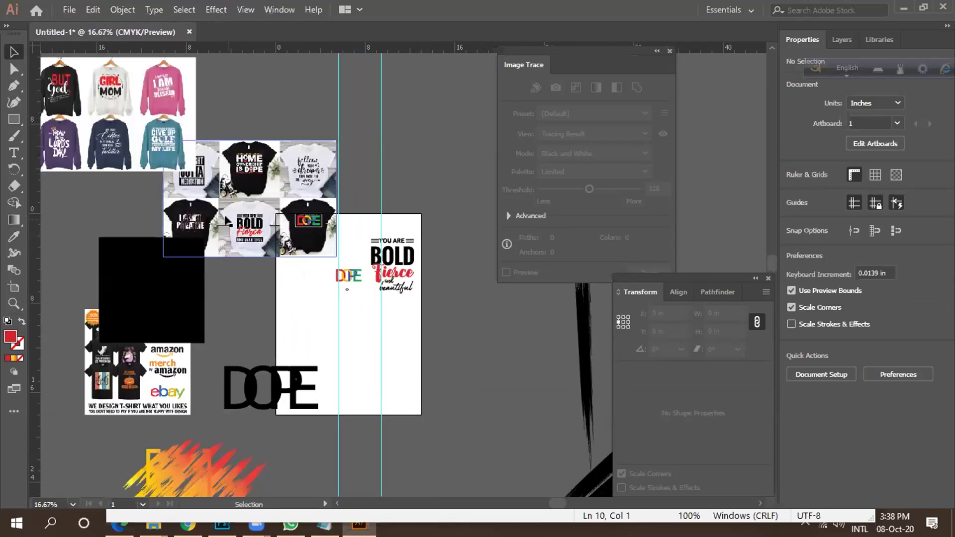
scroll(160, 216, "up", 4)
scroll(258, 212, "up", 3)
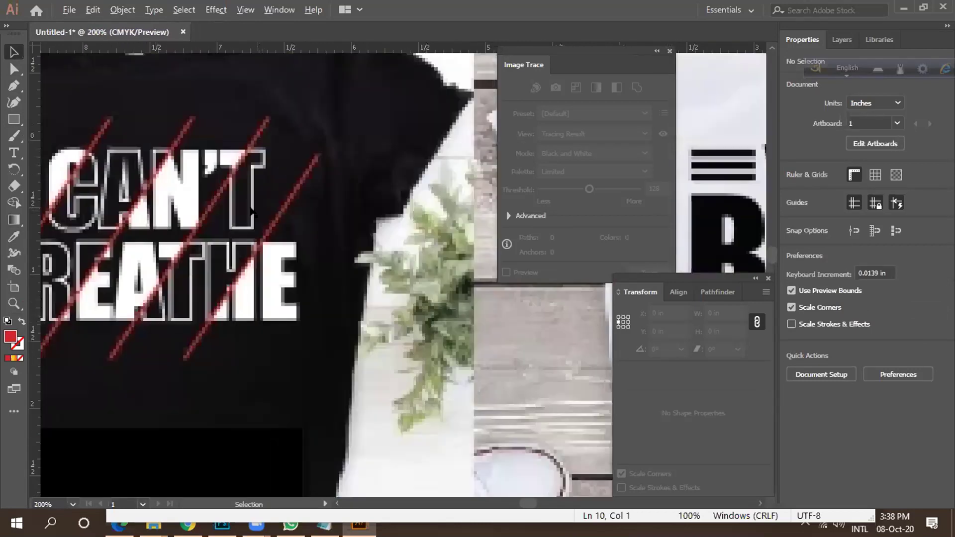
scroll(251, 211, "down", 3)
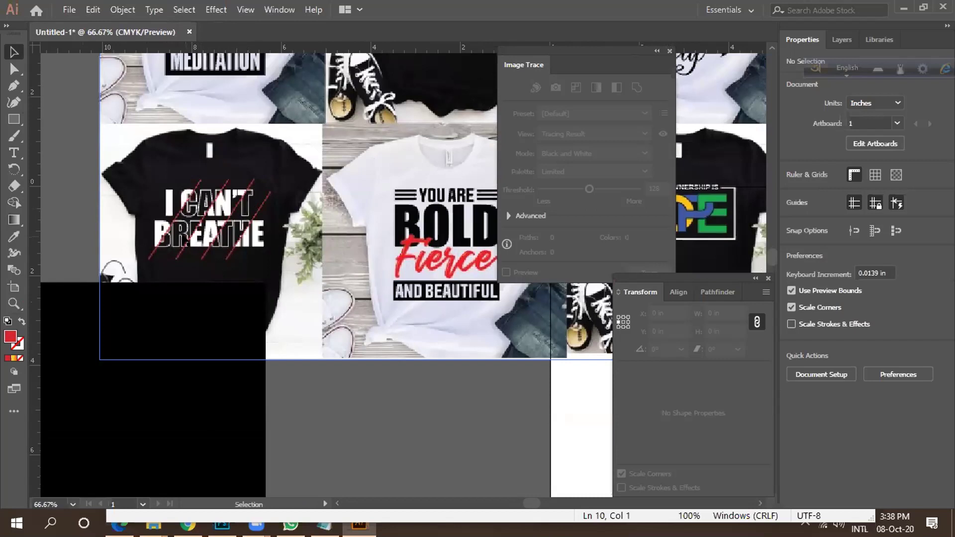
scroll(167, 199, "up", 3)
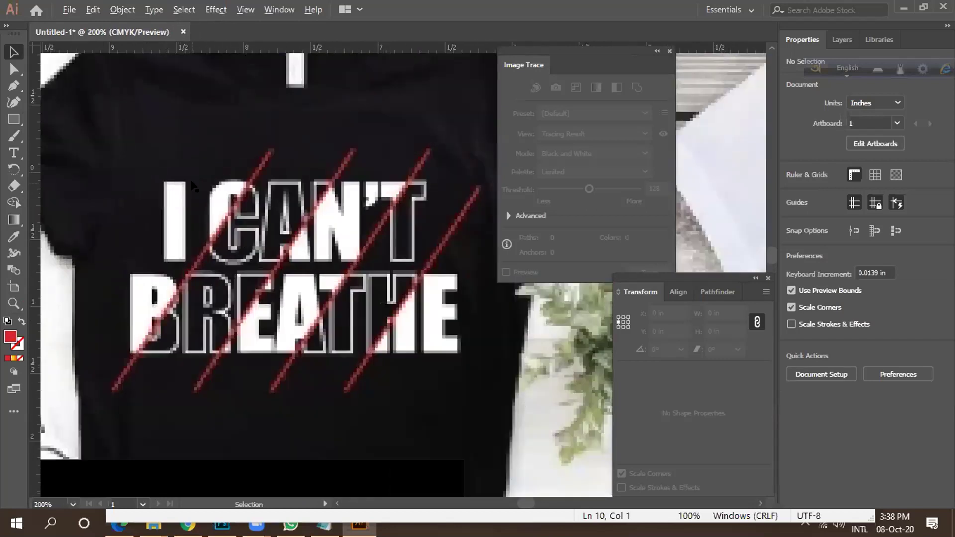
scroll(193, 188, "down", 2)
scroll(191, 186, "down", 1)
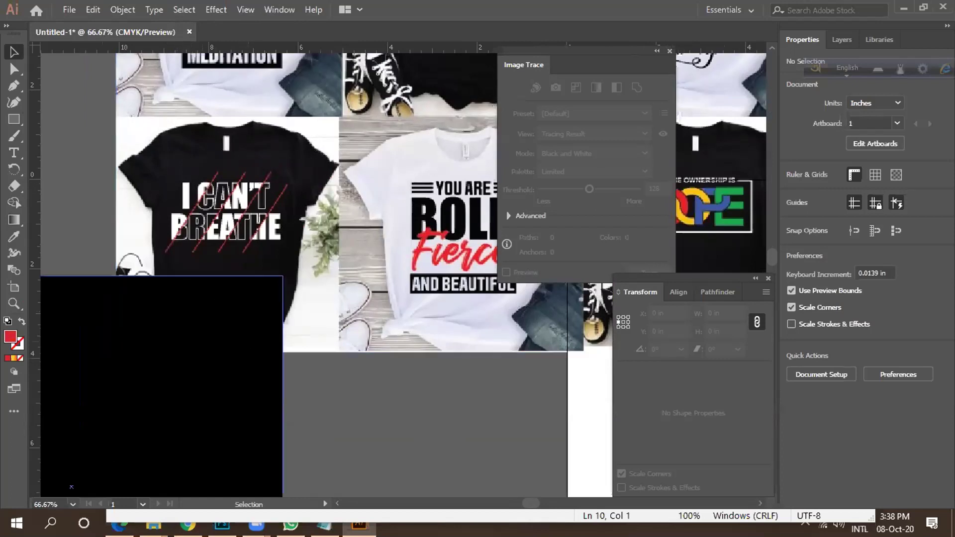
Switch to WhatsApp and check the group chat and the chat list for submitted designs.
left_click(291, 523)
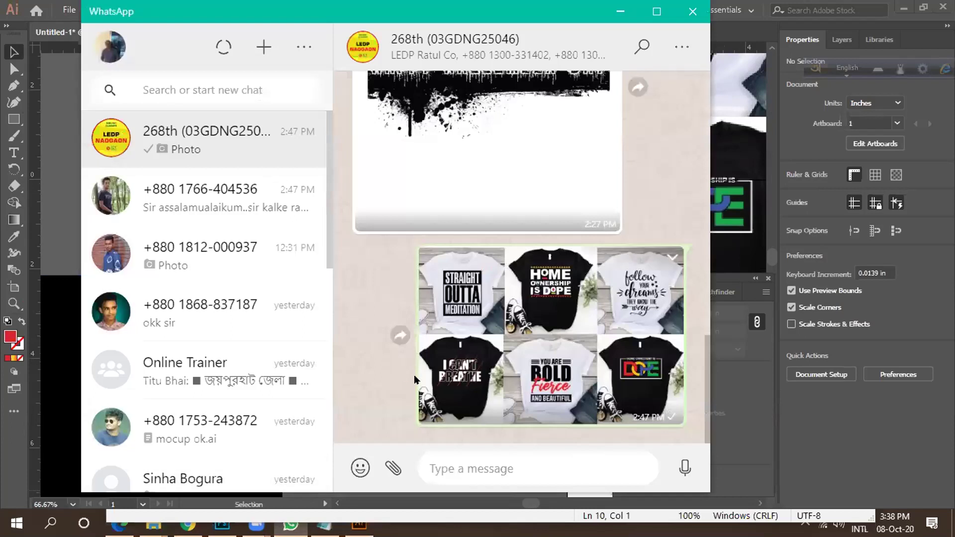
scroll(492, 377, "up", 5)
scroll(493, 377, "down", 5)
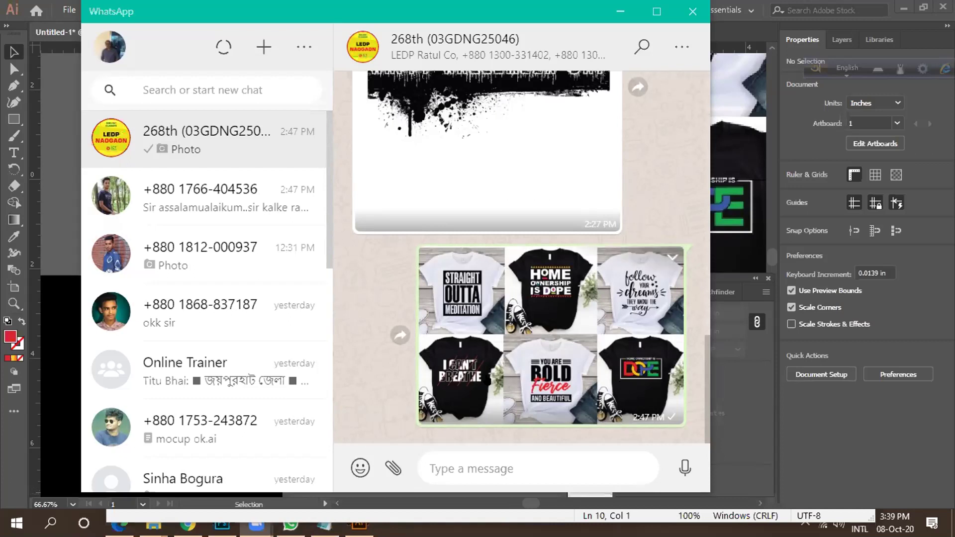
scroll(315, 362, "down", 4)
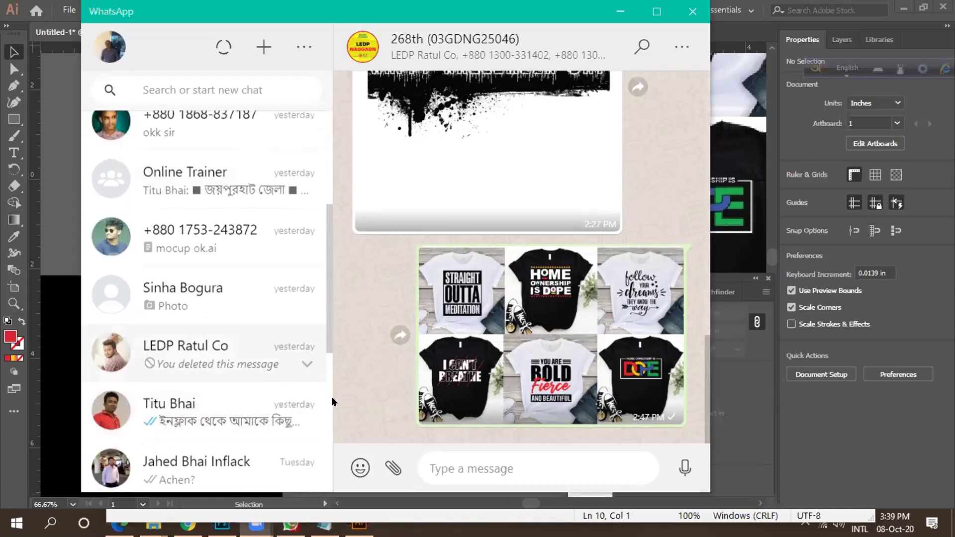
Open the unread photo chat in WhatsApp and accept its unknown sender as not spam.
left_click(286, 511)
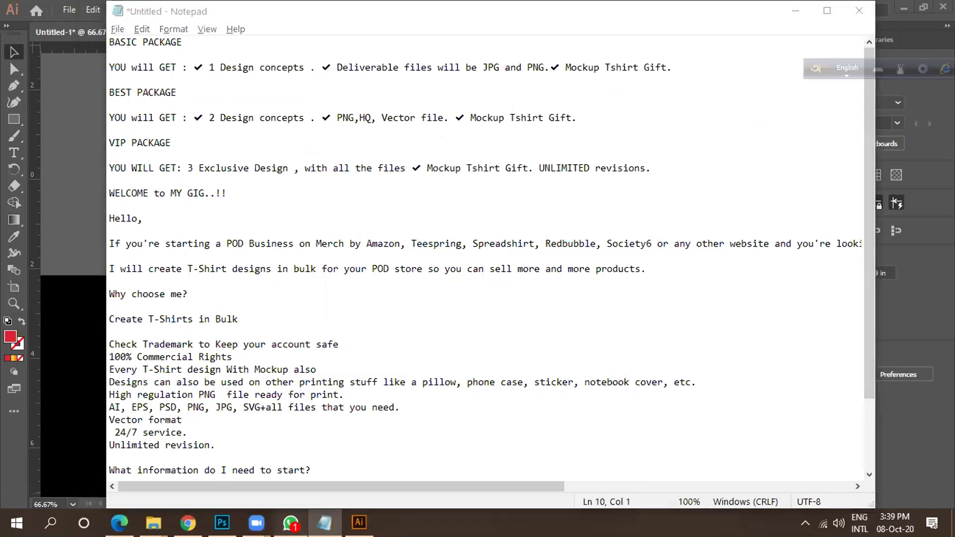
left_click(290, 522)
scroll(222, 298, "up", 4)
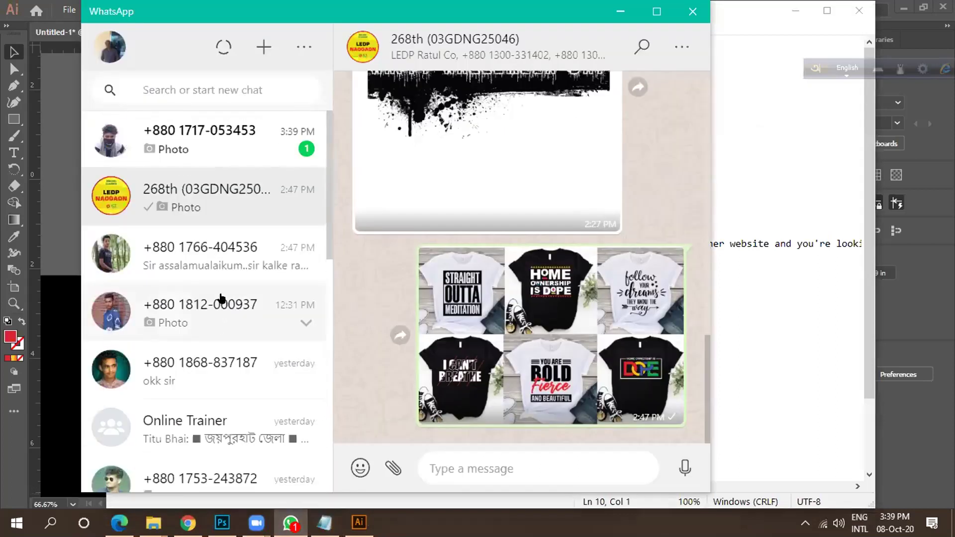
left_click(233, 144)
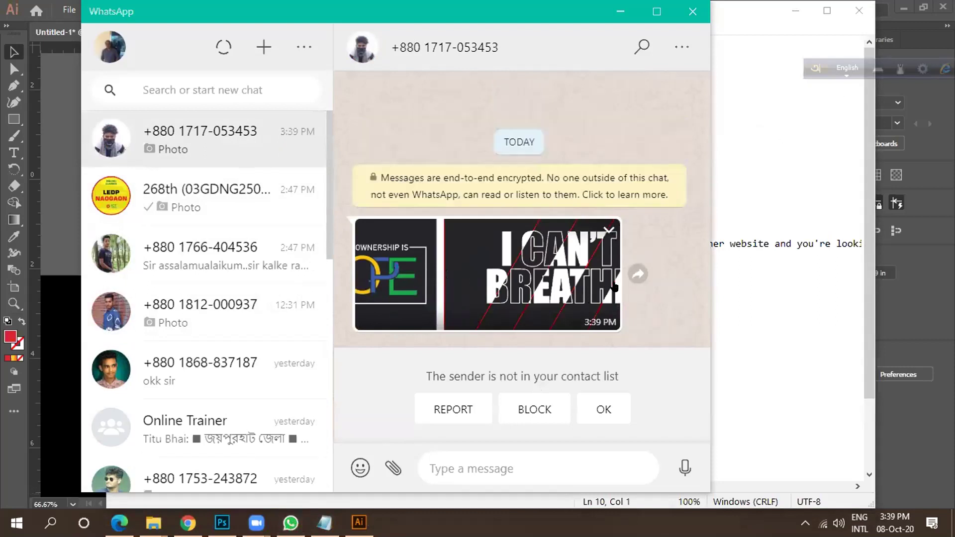
left_click(599, 409)
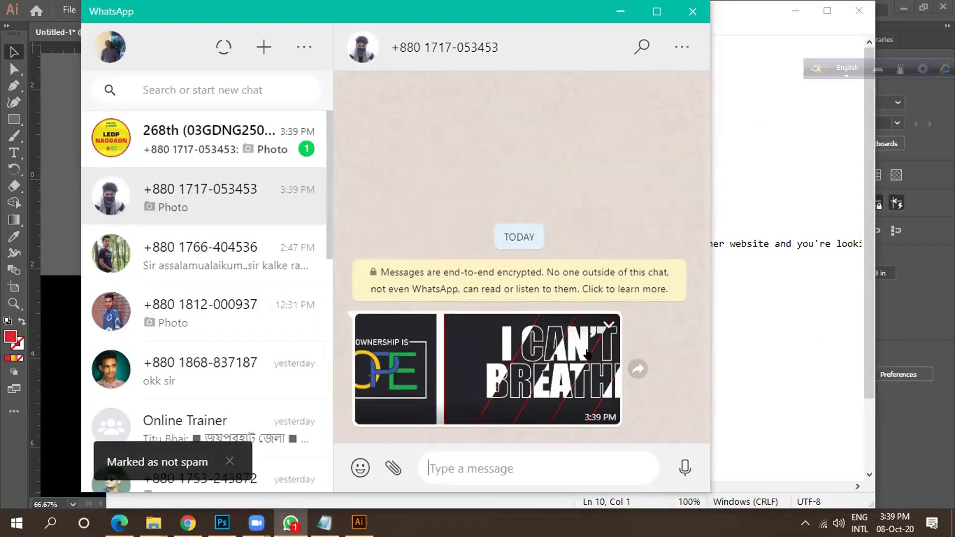
Open the group chat and compare the two submitted "I CAN'T BREATHE" designs at full size, enlarging the wider one.
left_click(185, 146)
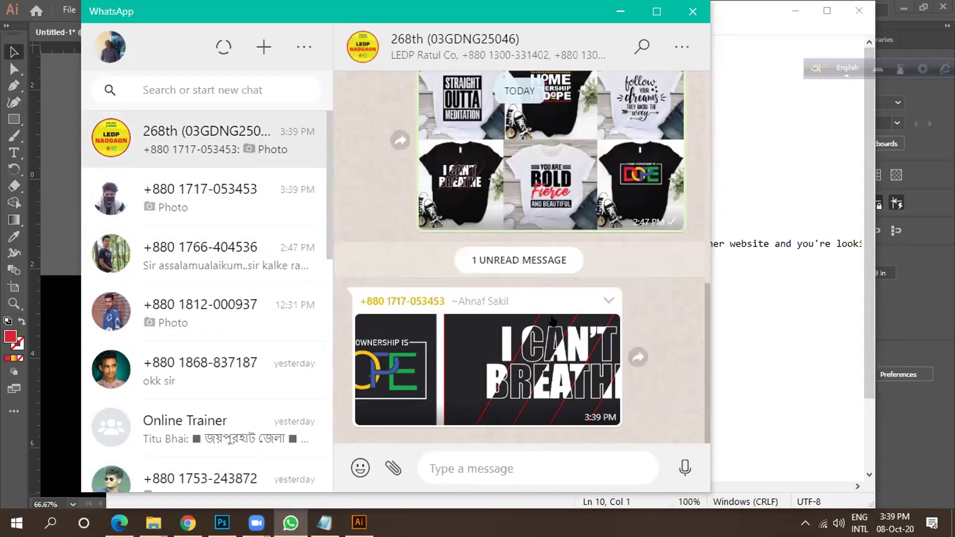
left_click(547, 351)
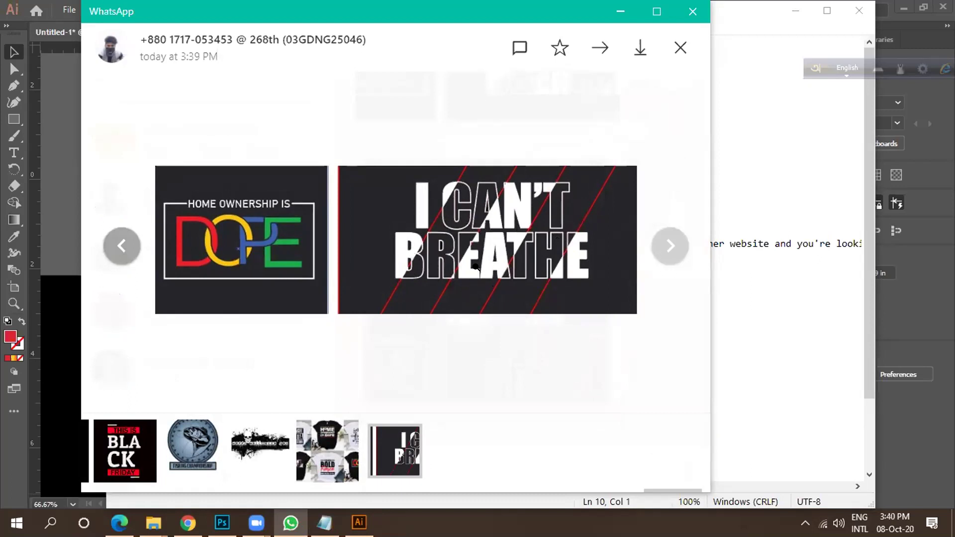
left_click(679, 48)
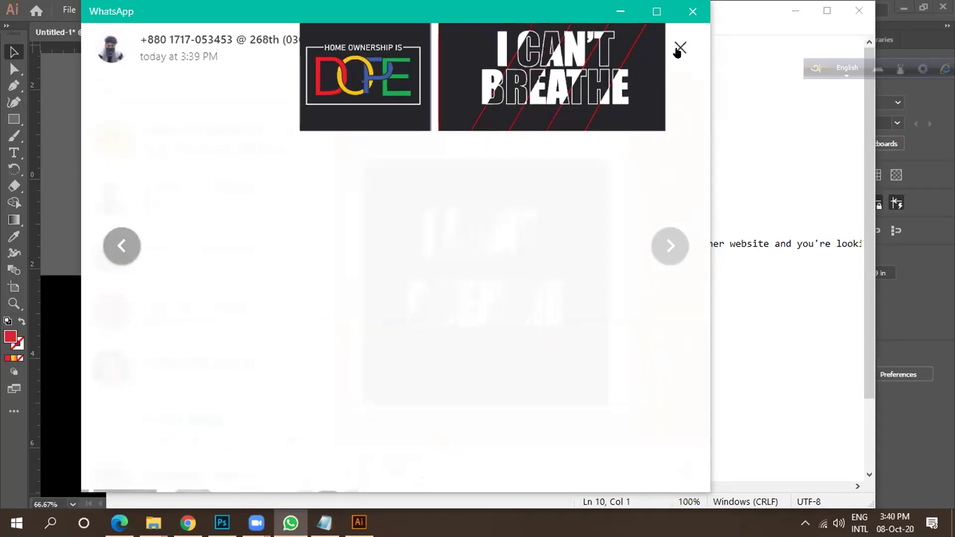
left_click(474, 319)
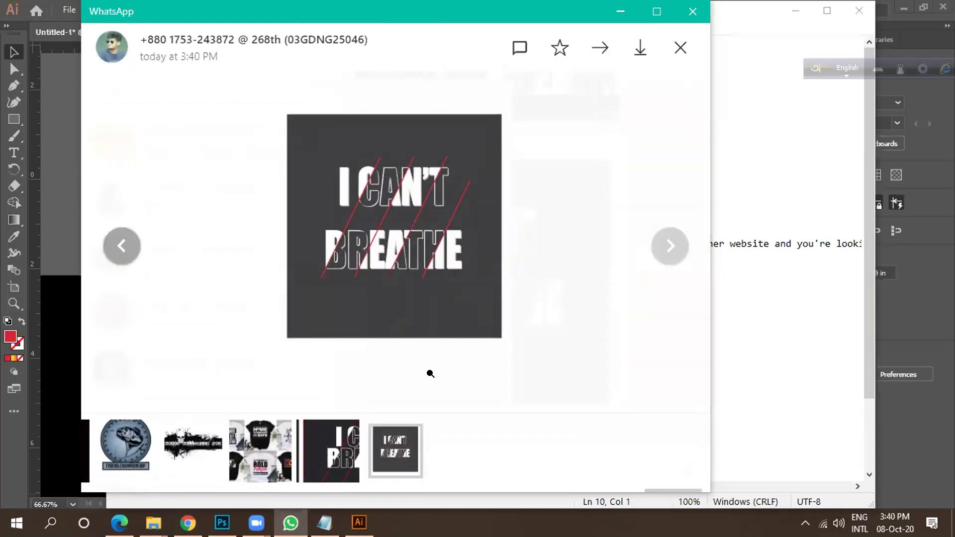
left_click(332, 445)
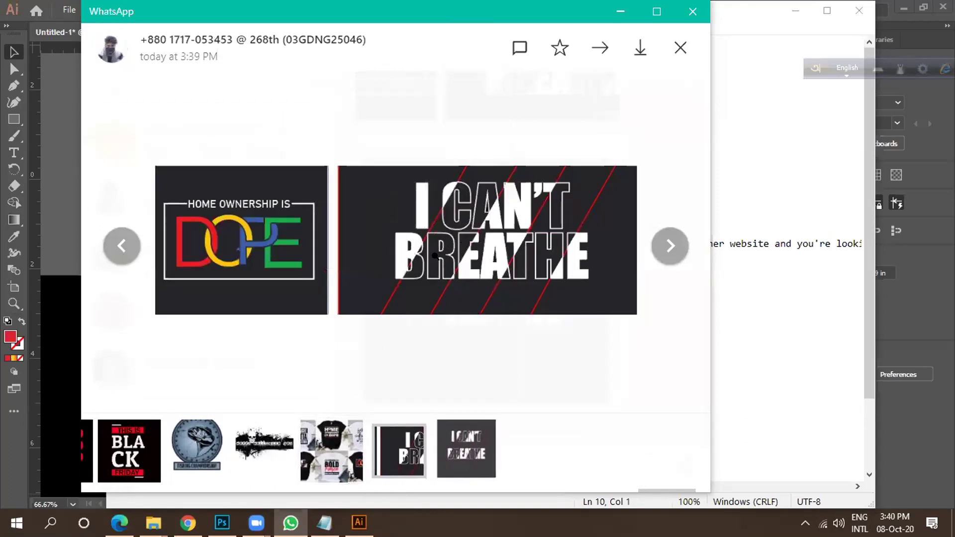
left_click(489, 260)
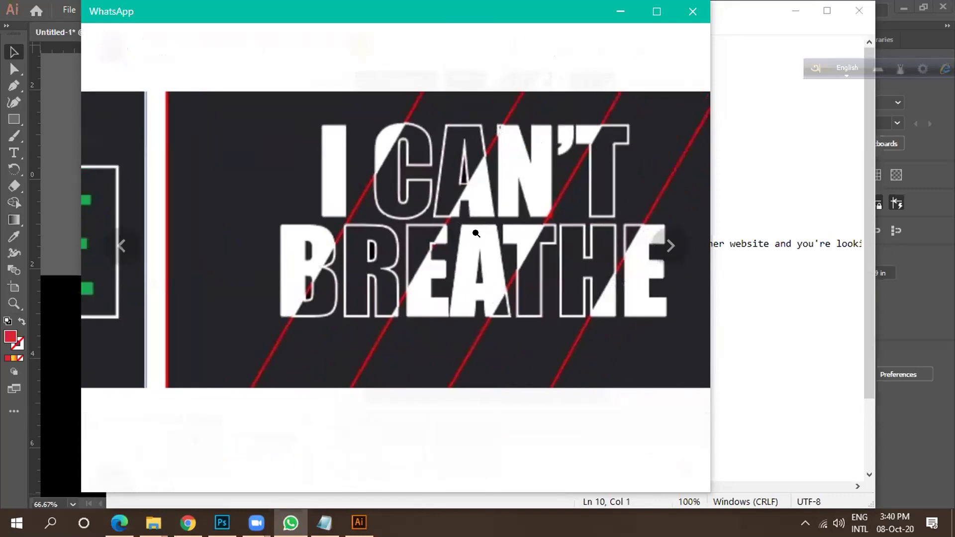
left_click(433, 244)
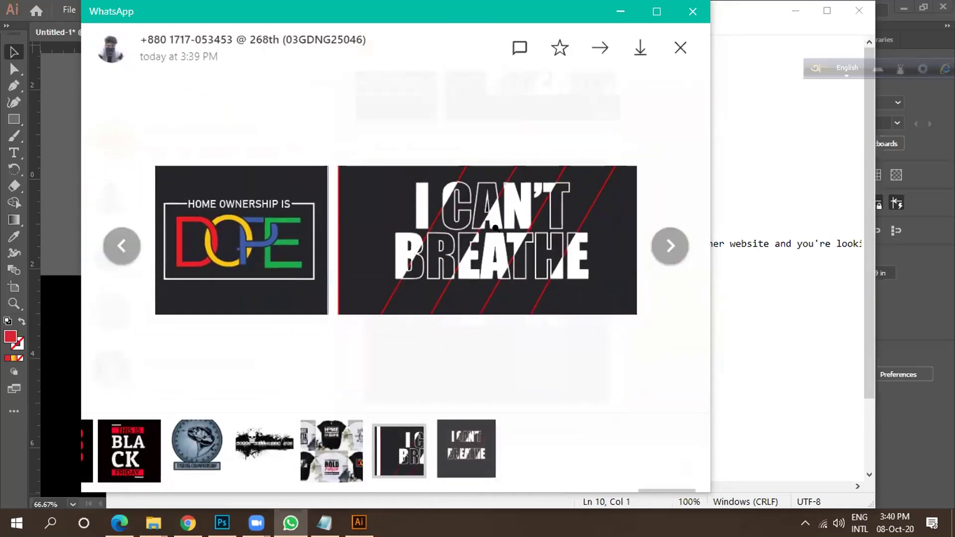
left_click(466, 445)
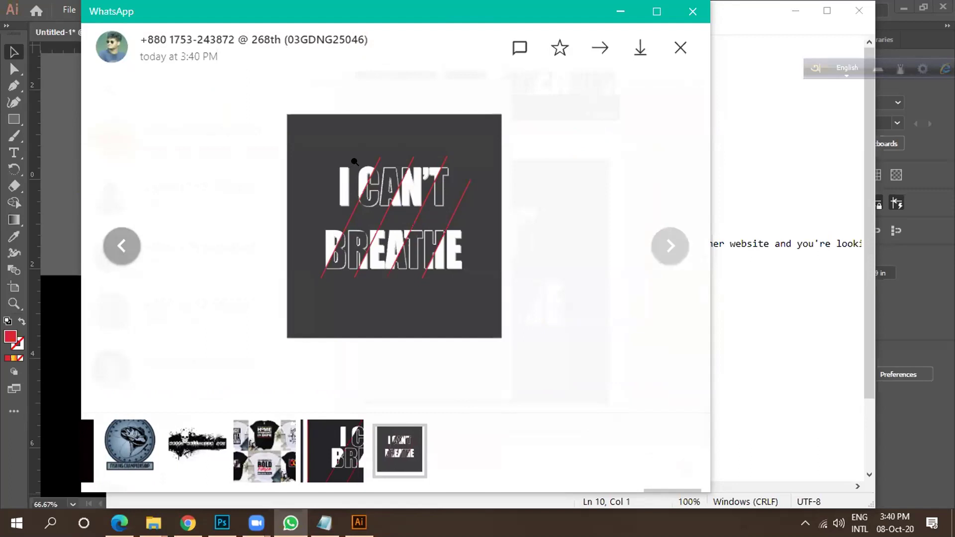
left_click(681, 49)
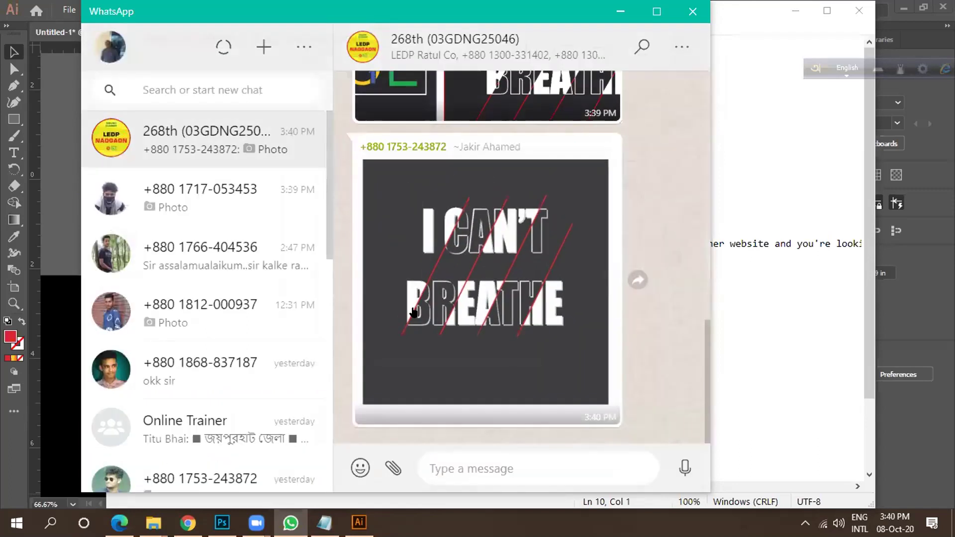
Review the submitted photos again in the individual chat and the group chat, then switch back to Illustrator.
key("alt+Tab")
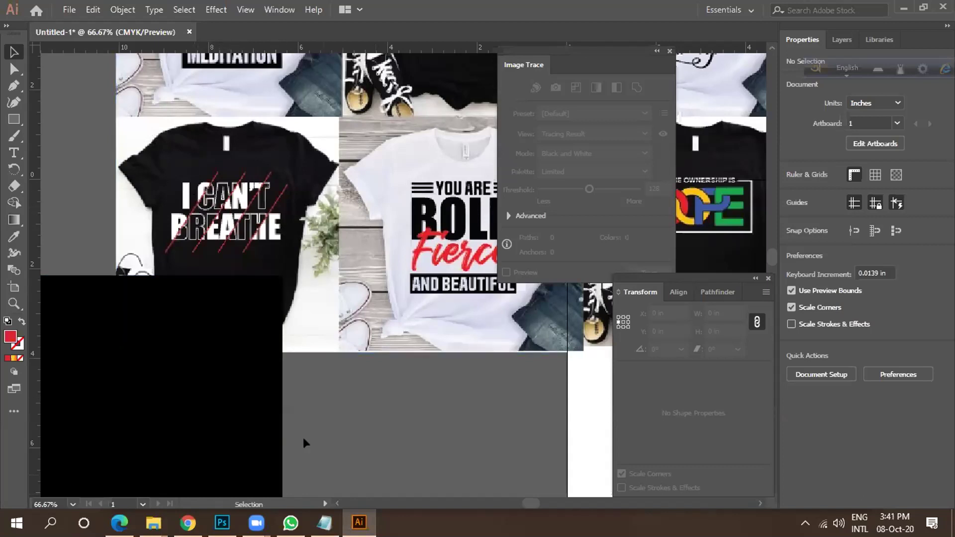
left_click(291, 523)
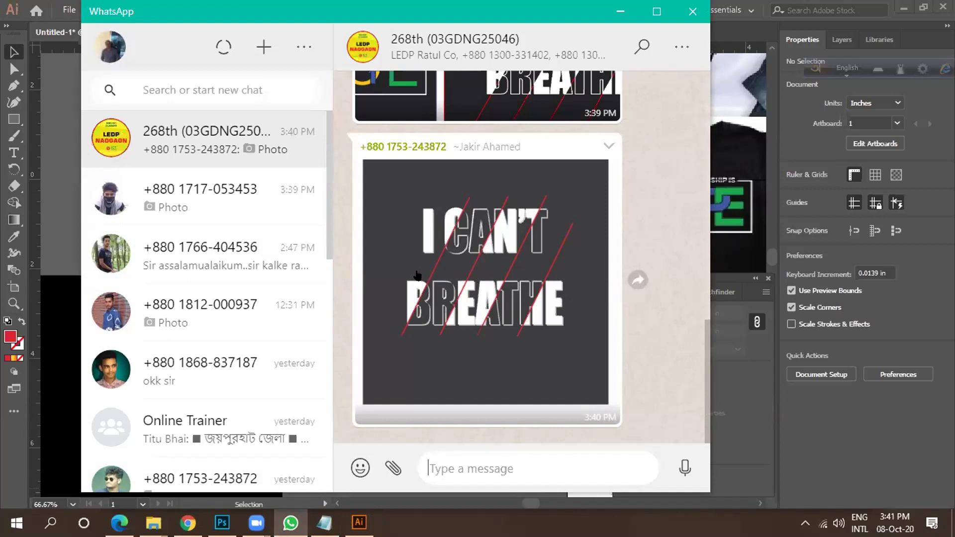
left_click(273, 218)
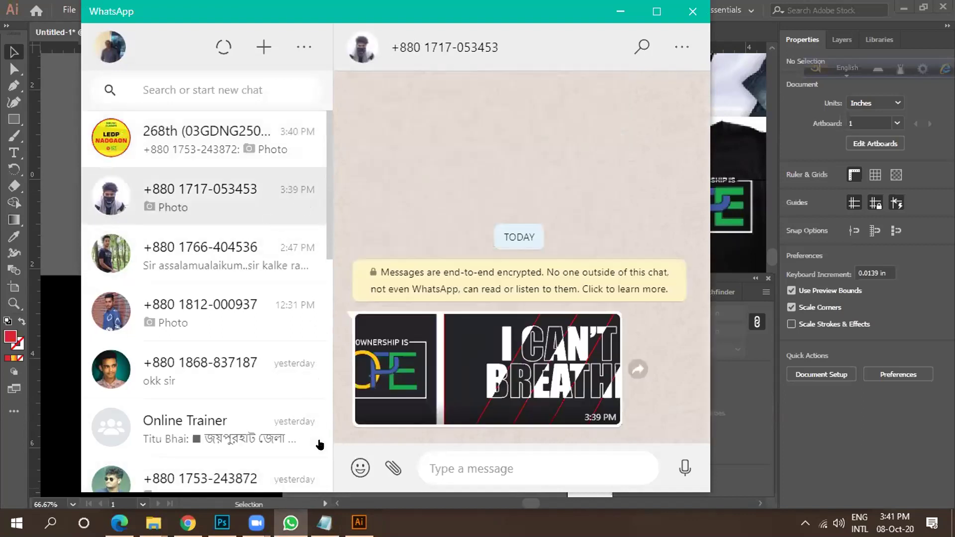
left_click(287, 154)
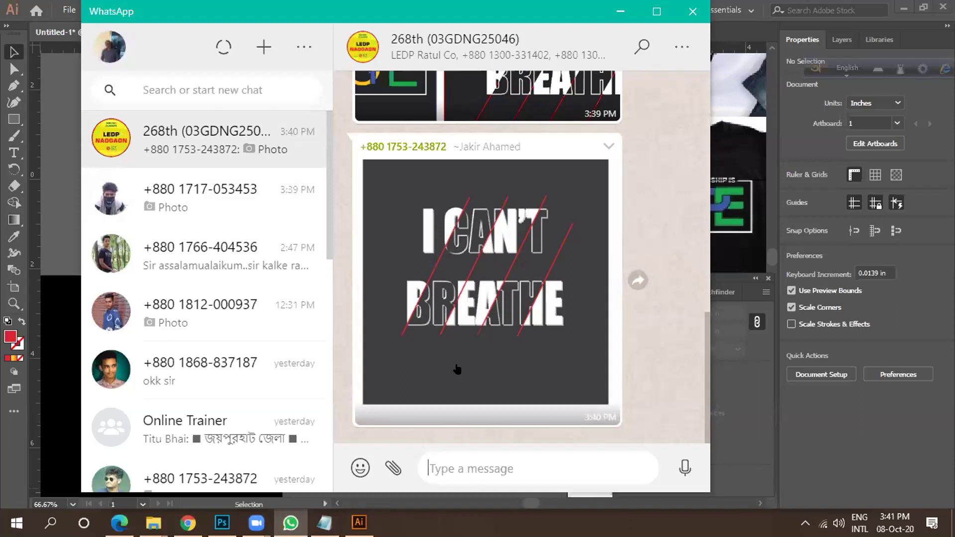
mouse_move(359, 522)
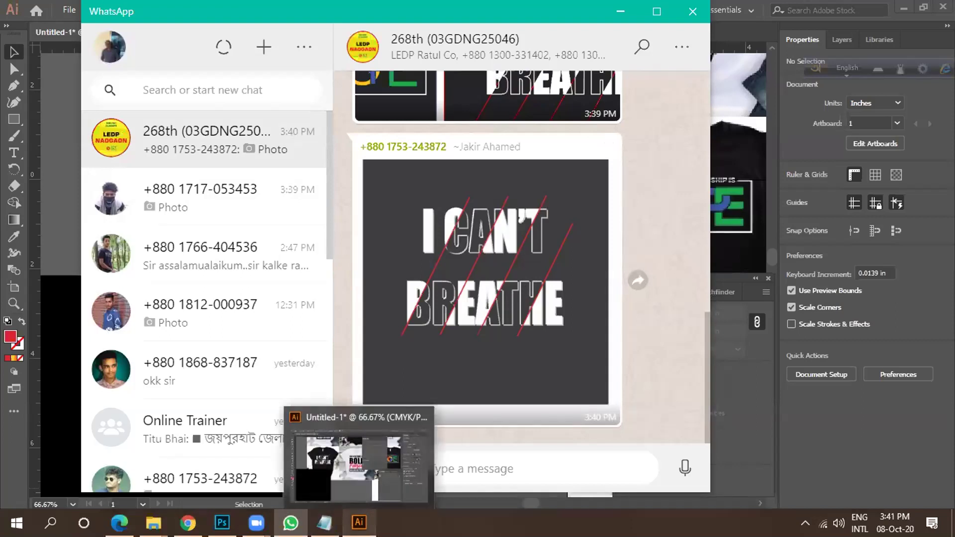
left_click(351, 481)
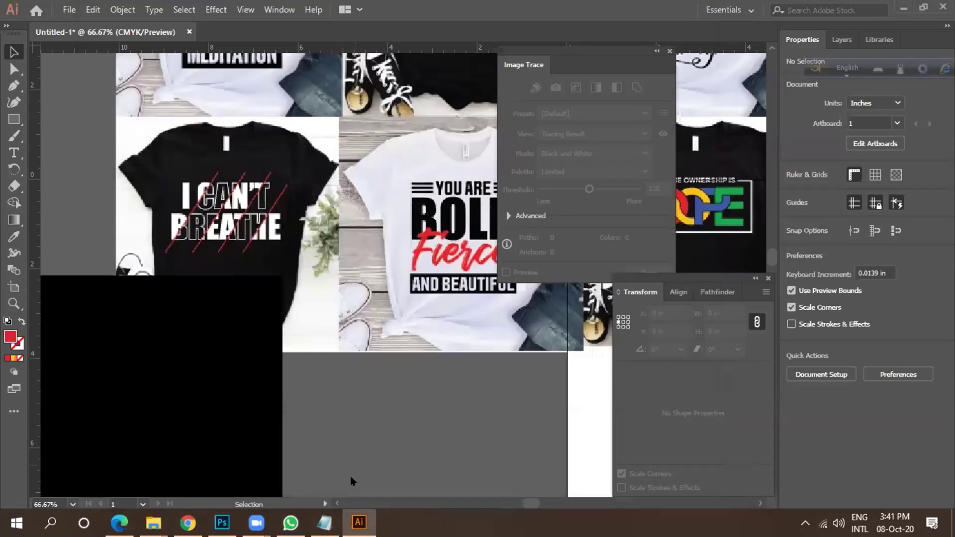
Switch to WhatsApp and enlarge the newly submitted image with the "Straight Outta Meditation" and "Home Ownership Is Dope" designs.
left_click(290, 522)
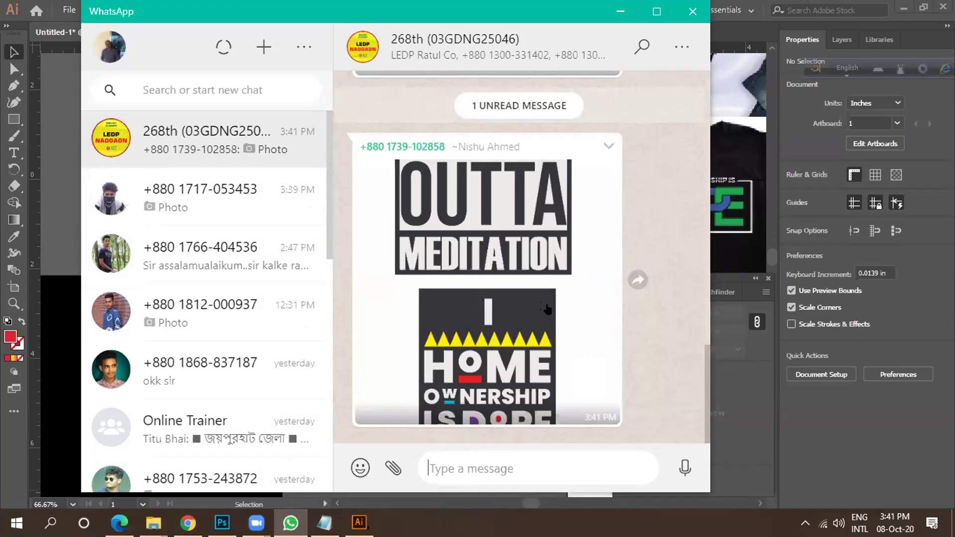
left_click(495, 230)
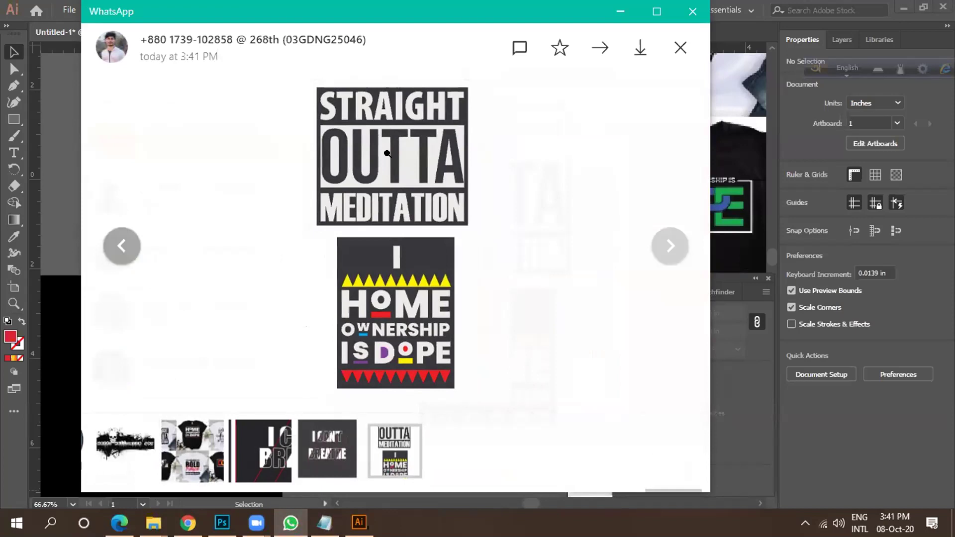
left_click(387, 154)
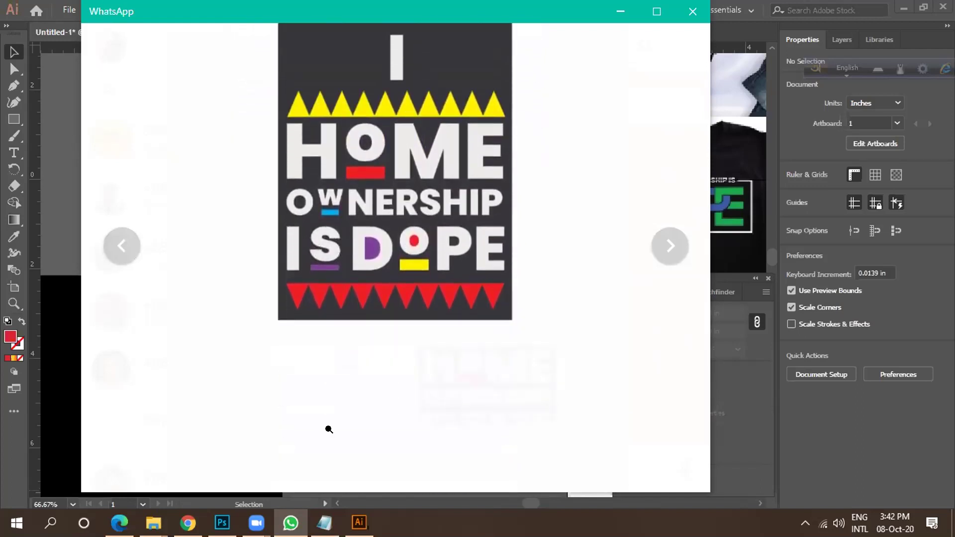
Switch to Illustrator and examine the "Home Ownership Is Dope" shirt in the reference image.
key("alt+Tab")
scroll(247, 255, "up", 5)
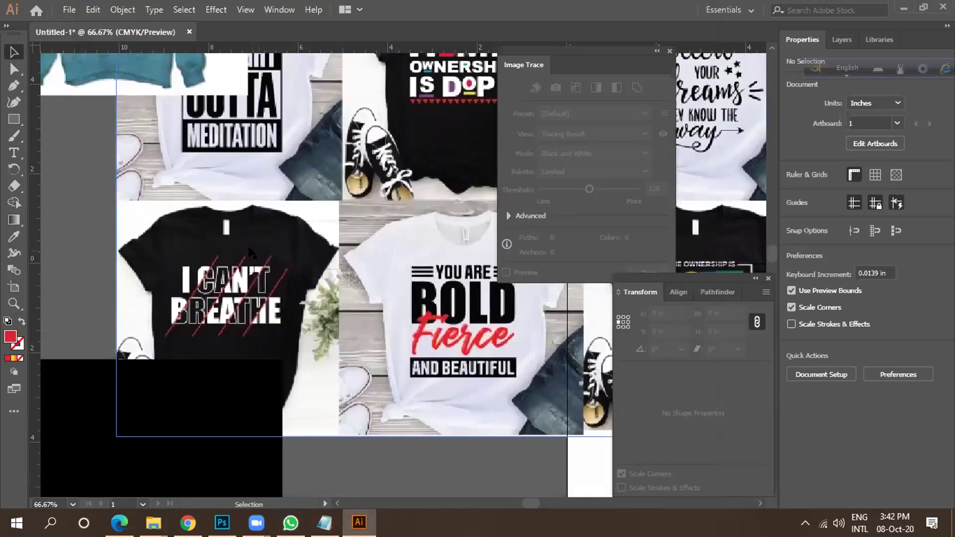
scroll(247, 255, "down", 2)
scroll(348, 140, "up", 3)
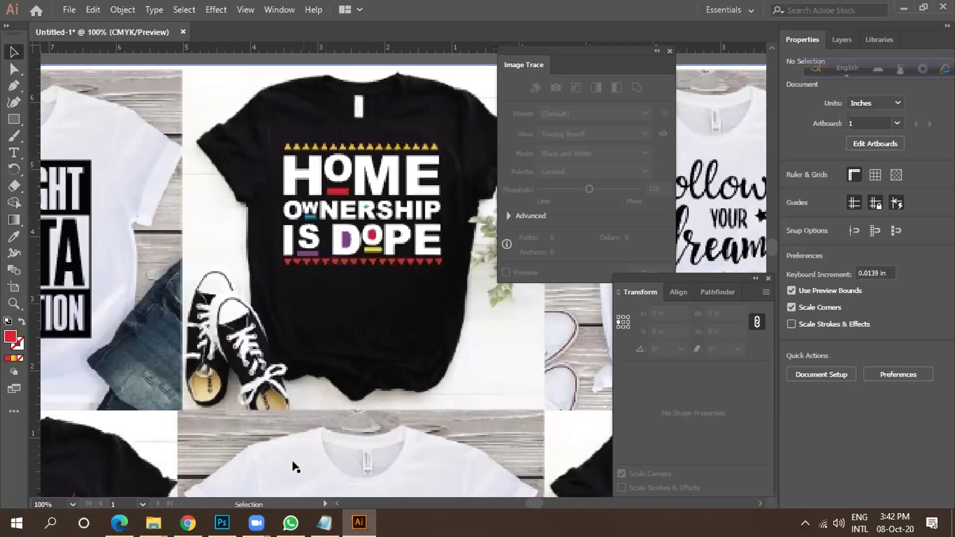
Switch to WhatsApp, inspect the submitted "Home Ownership Is Dope" design at enlarged size, and return to the group chat.
left_click(291, 523)
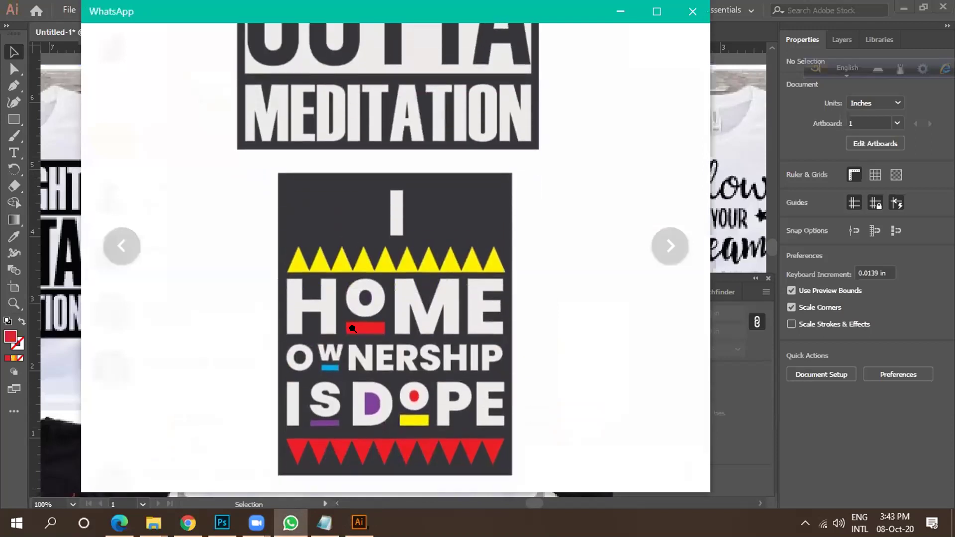
left_click(365, 299)
left_click(366, 300)
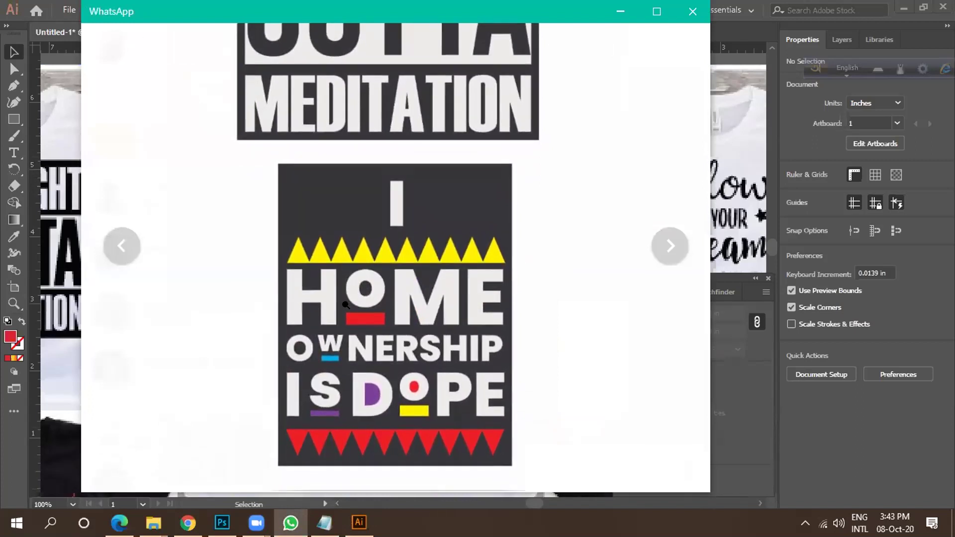
left_click(350, 373)
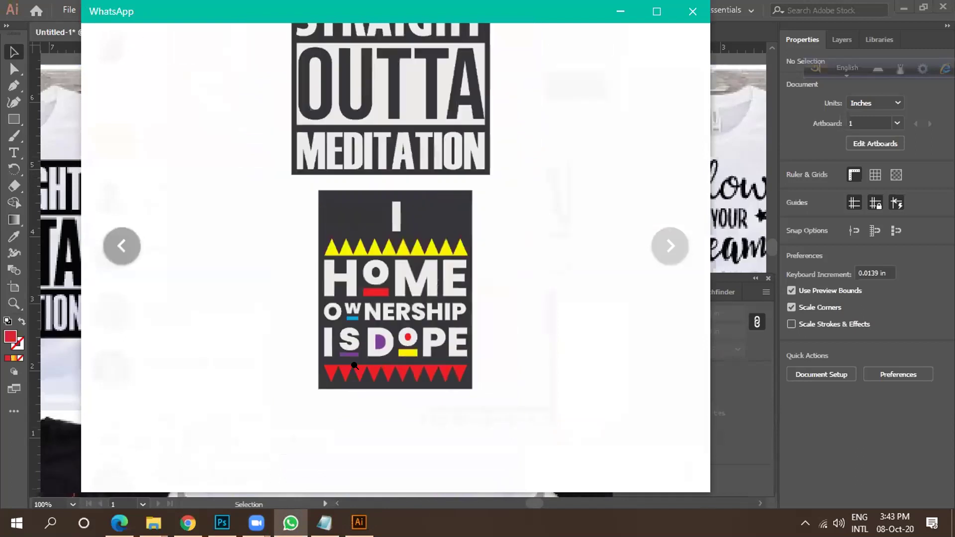
left_click(416, 391)
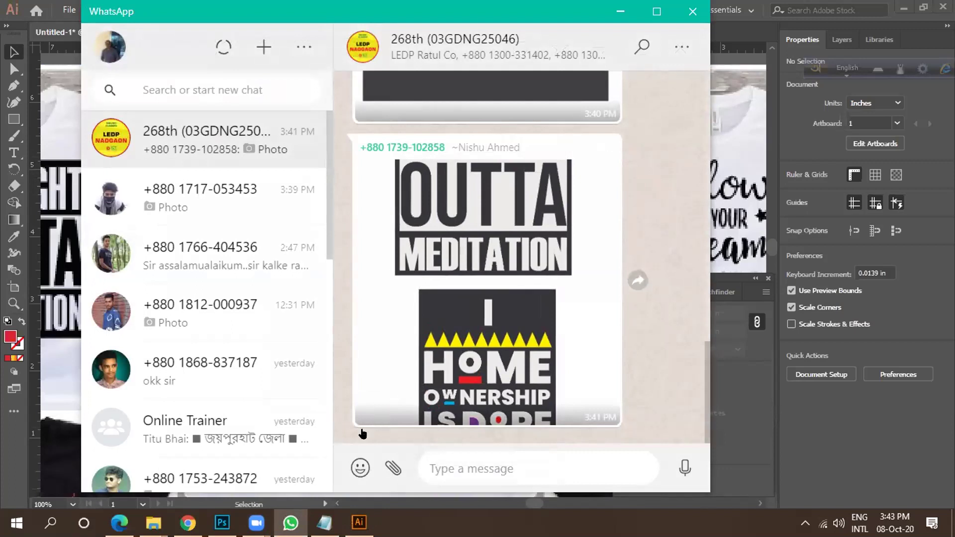
Switch back to Illustrator and compare the triangle borders and lettering on the reference "Home Ownership Is Dope" shirt.
left_click(358, 522)
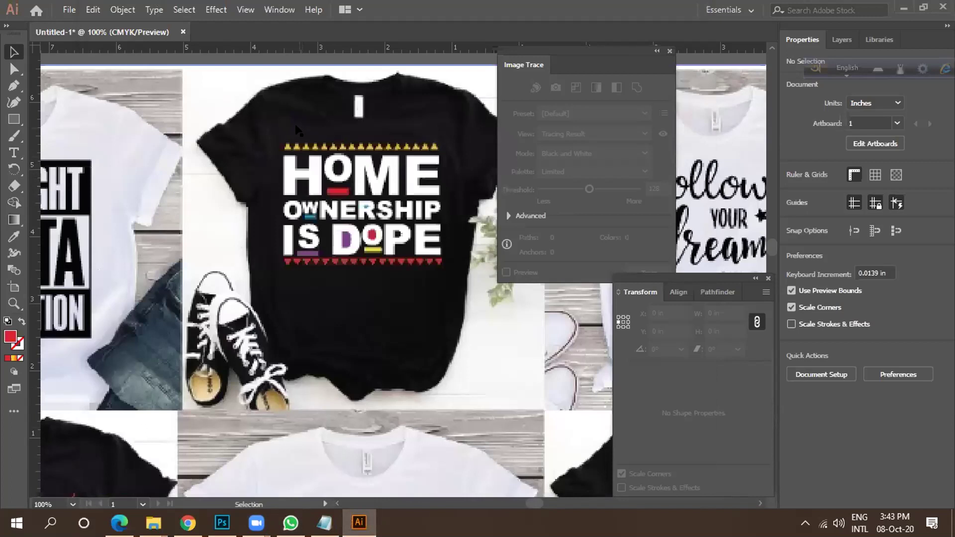
scroll(297, 135, "up", 2)
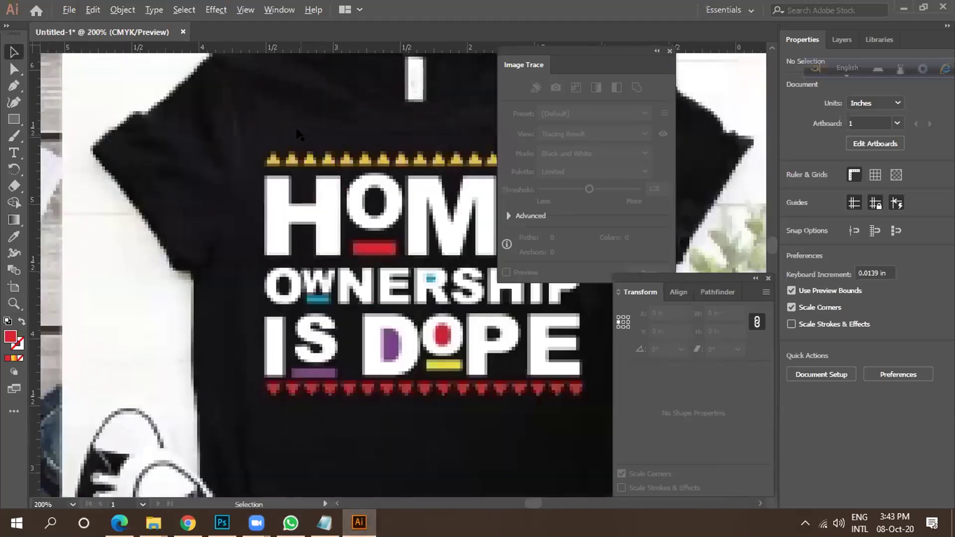
scroll(362, 139, "up", 2)
scroll(362, 138, "down", 6)
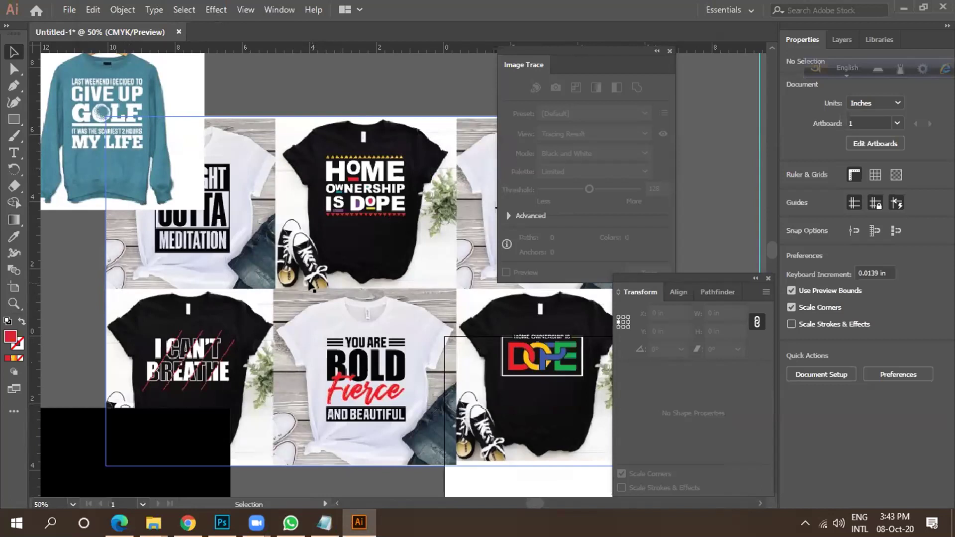
scroll(321, 279, "down", 1)
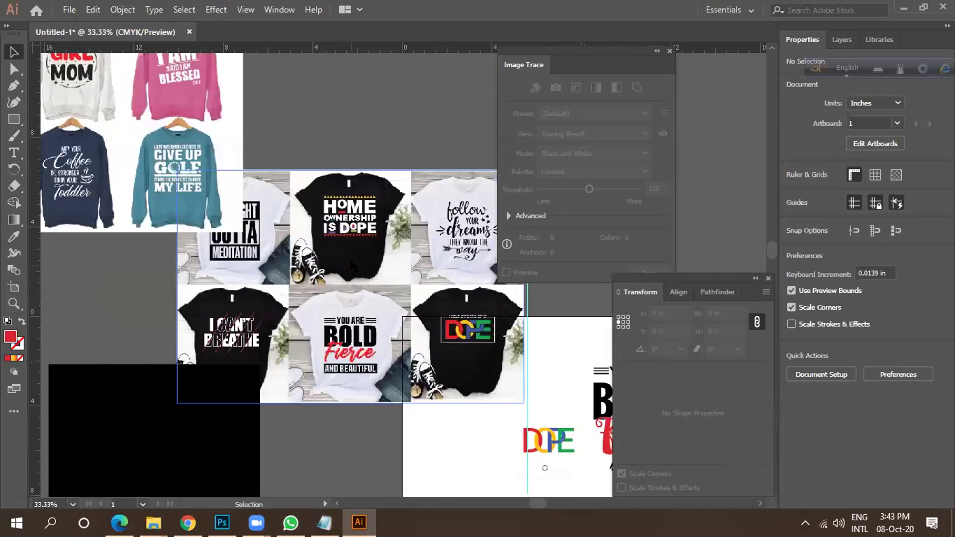
scroll(353, 266, "down", 1)
scroll(319, 293, "down", 1)
Examine the lettering, stars and arrow of the "Follow Your Dreams They Know the Way" shirt in the reference image.
scroll(400, 266, "up", 4)
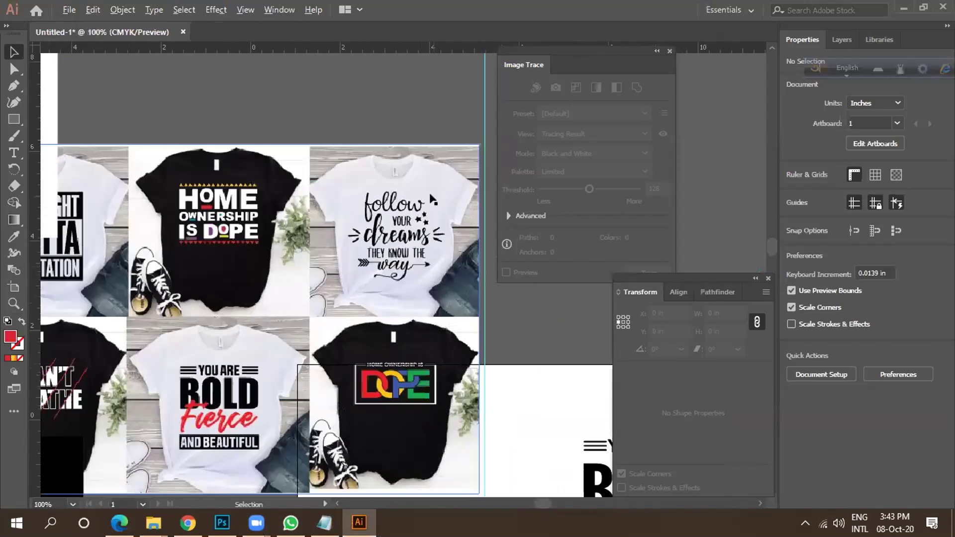
scroll(431, 196, "up", 2)
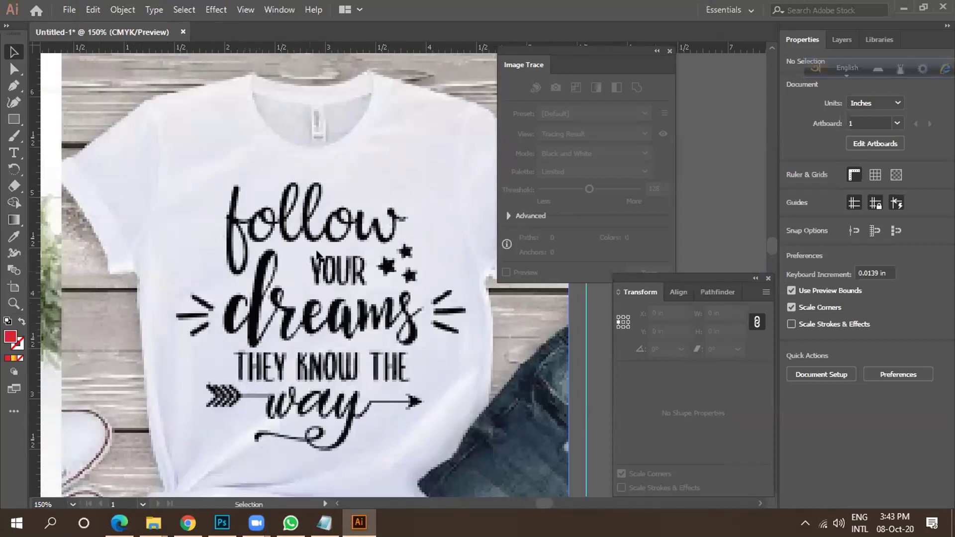
scroll(365, 219, "down", 2)
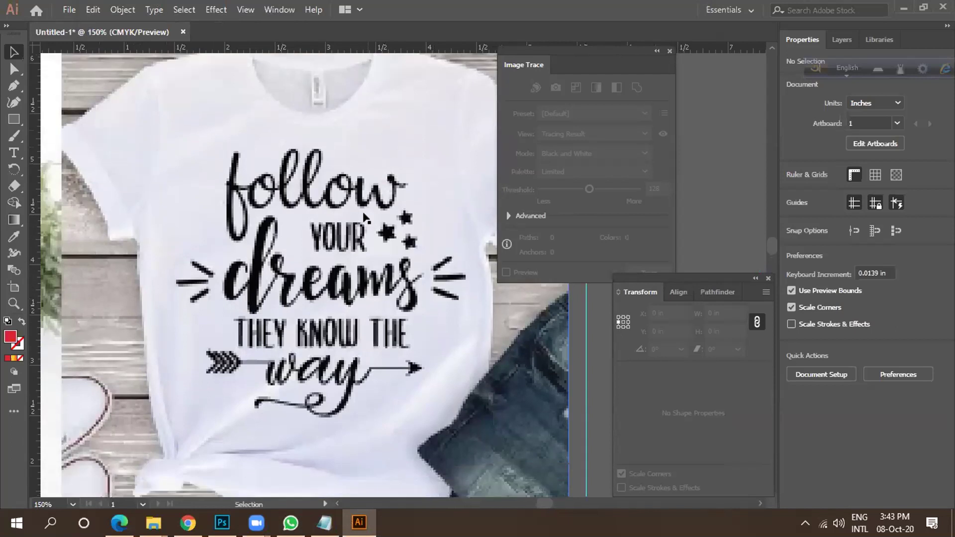
scroll(366, 218, "down", 3)
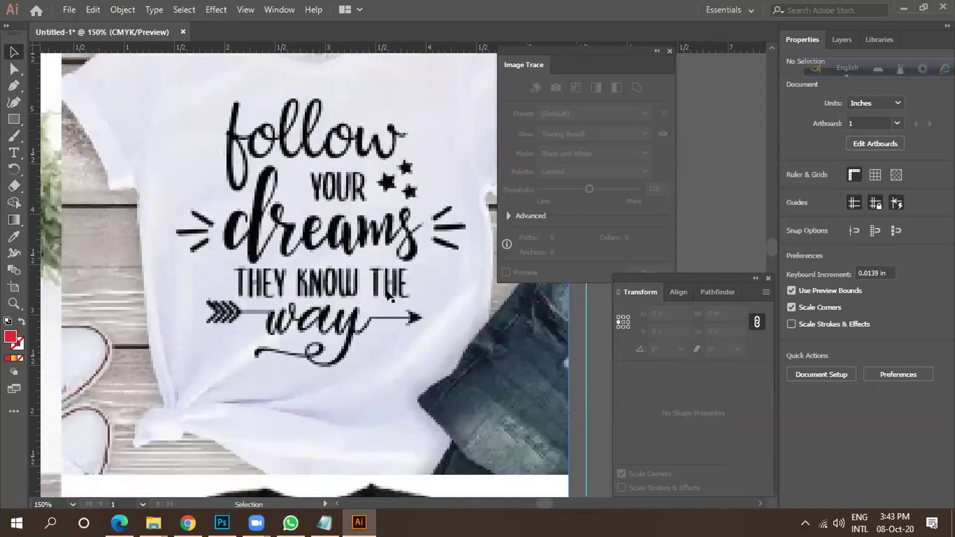
scroll(382, 288, "down", 3)
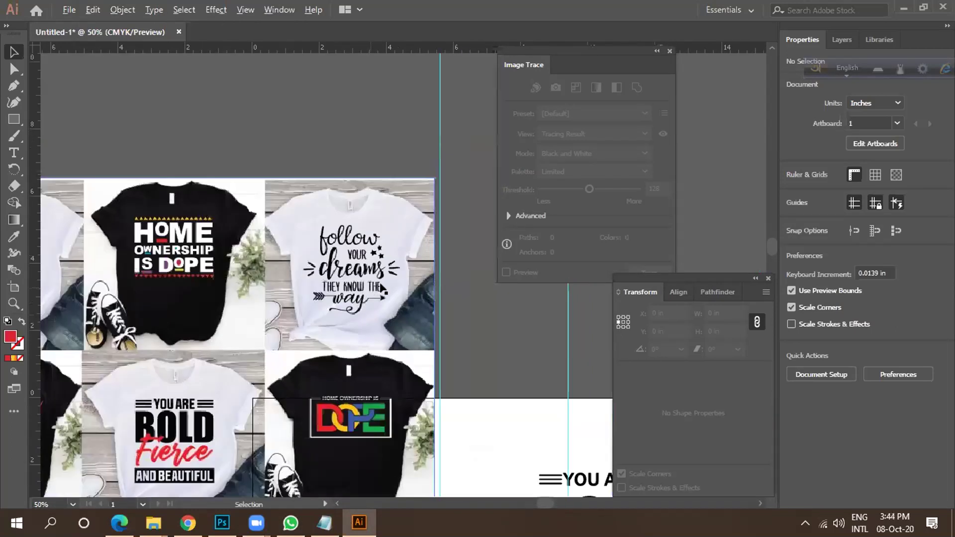
scroll(361, 303, "up", 3)
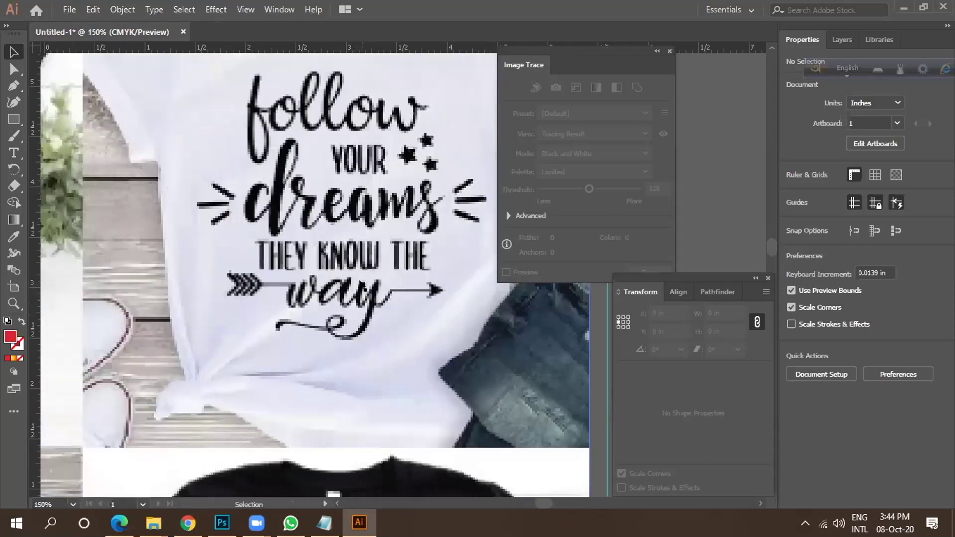
scroll(361, 280, "down", 1)
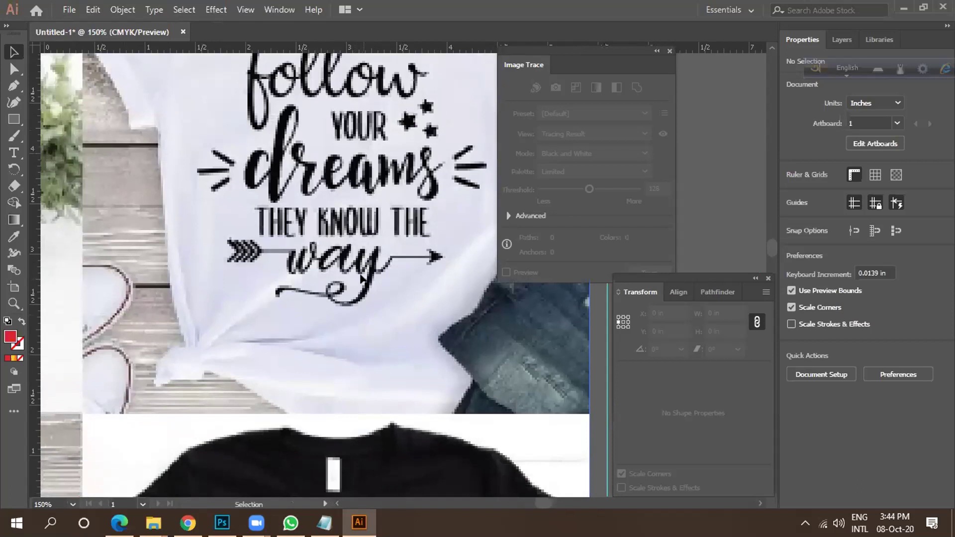
scroll(362, 278, "down", 3)
Examine the framed shirt with the interlocking multicoloured DOPE letters in the reference image.
scroll(364, 310, "up", 4)
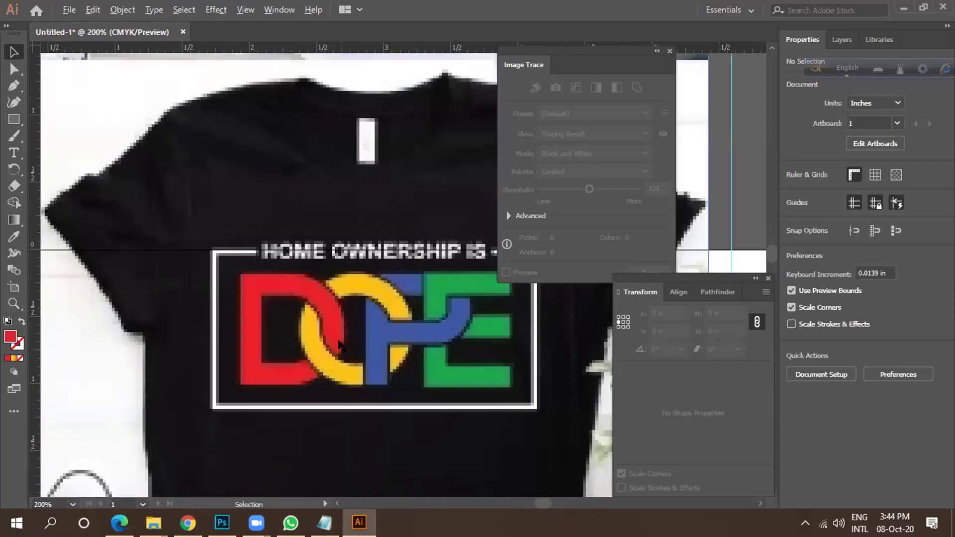
scroll(365, 310, "down", 4)
scroll(358, 279, "up", 4)
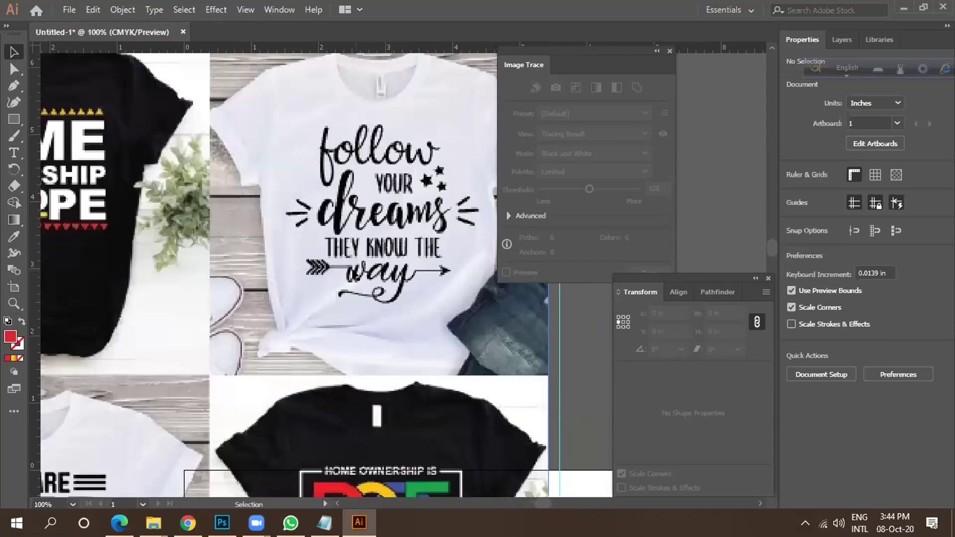
scroll(354, 273, "down", 2)
scroll(358, 397, "up", 2)
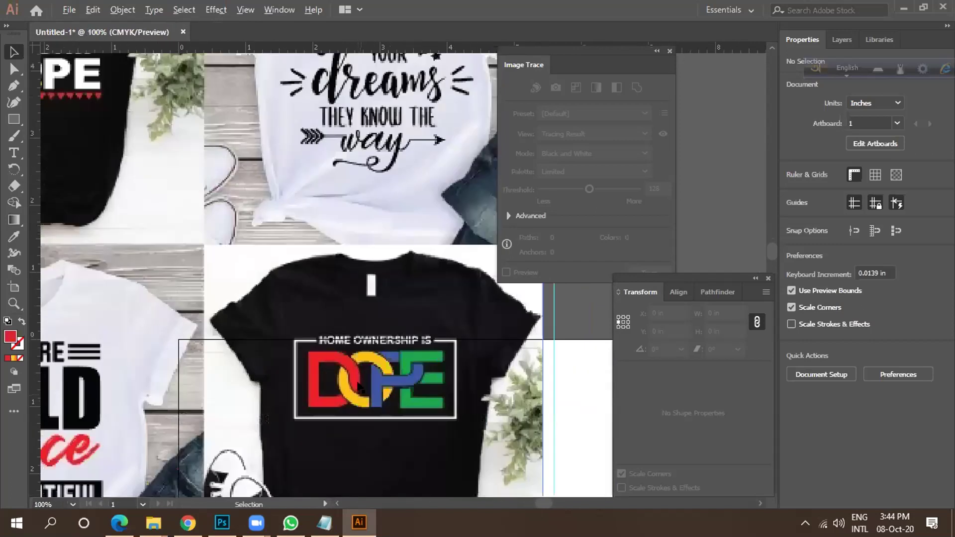
scroll(354, 306, "down", 1)
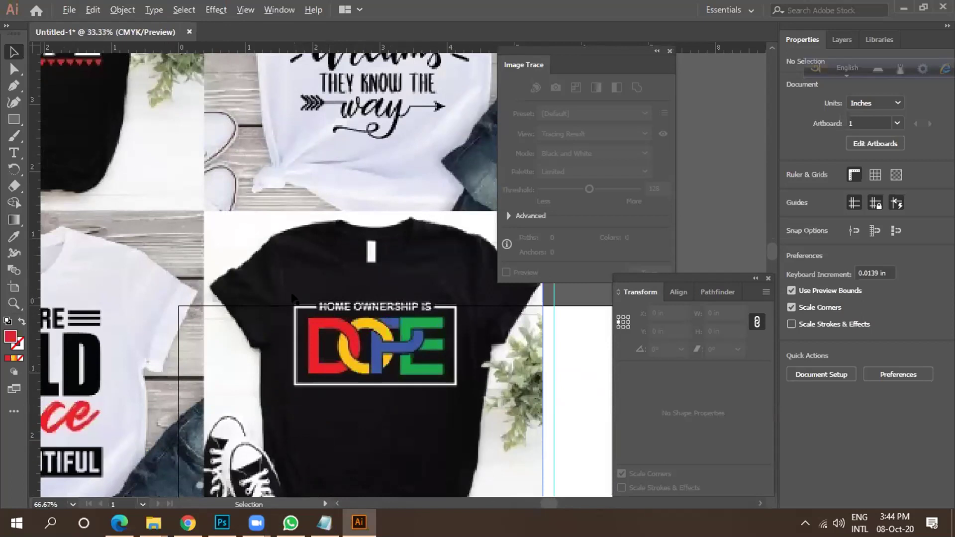
Inspect the recreated DOPE lettering on the artboard and compare it with the matching shirt in the reference image.
scroll(296, 300, "down", 3)
scroll(416, 398, "up", 3)
left_click_drag(265, 301, 428, 386)
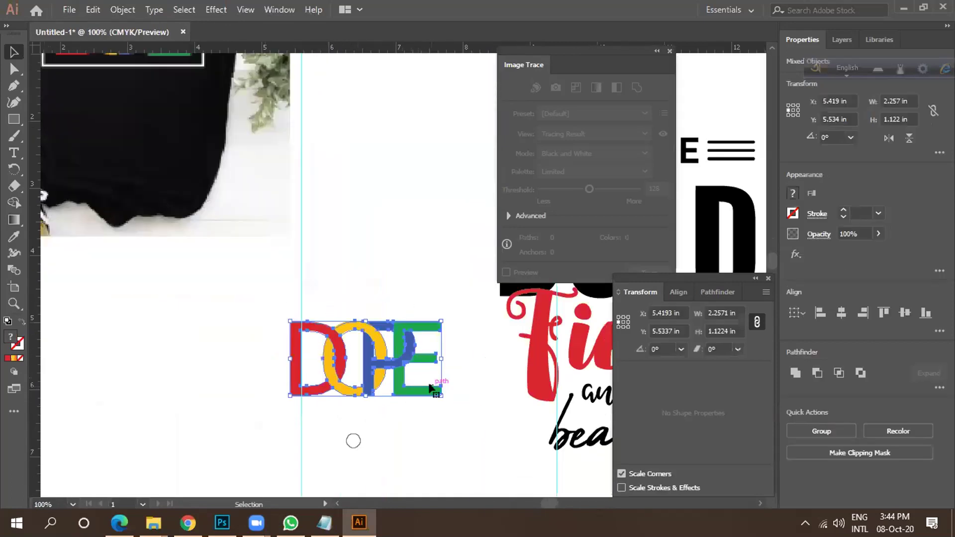
left_click(401, 387)
scroll(457, 351, "down", 3)
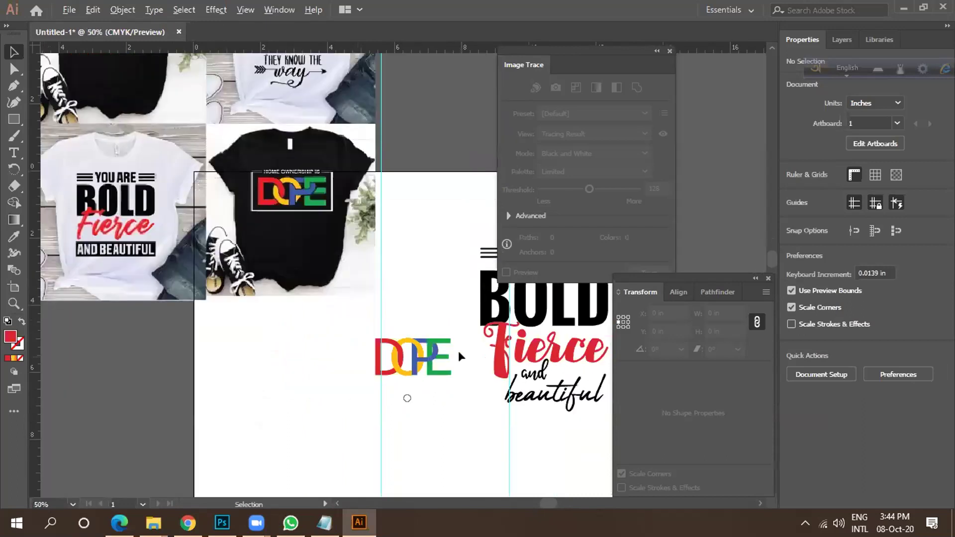
left_click(348, 259)
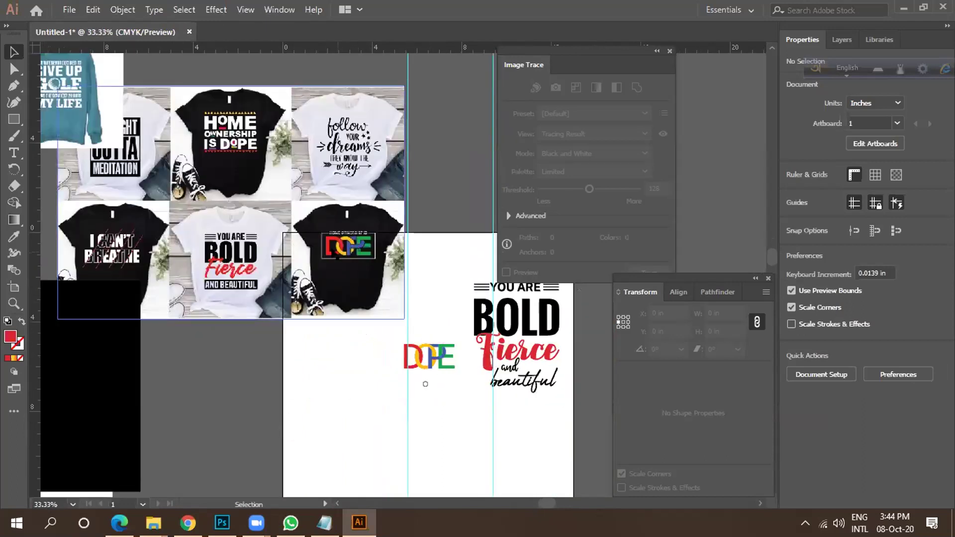
scroll(358, 261, "up", 2)
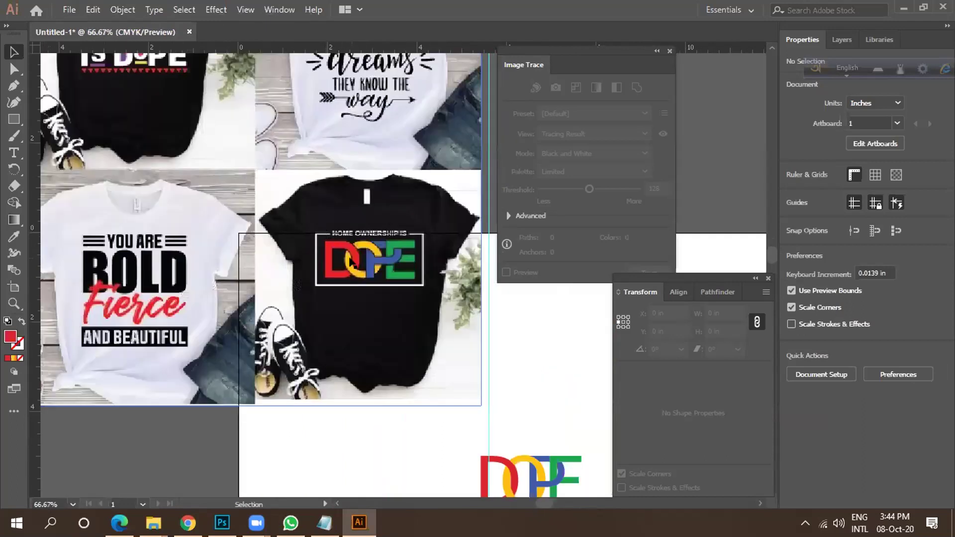
scroll(350, 268, "down", 1)
scroll(362, 265, "up", 3)
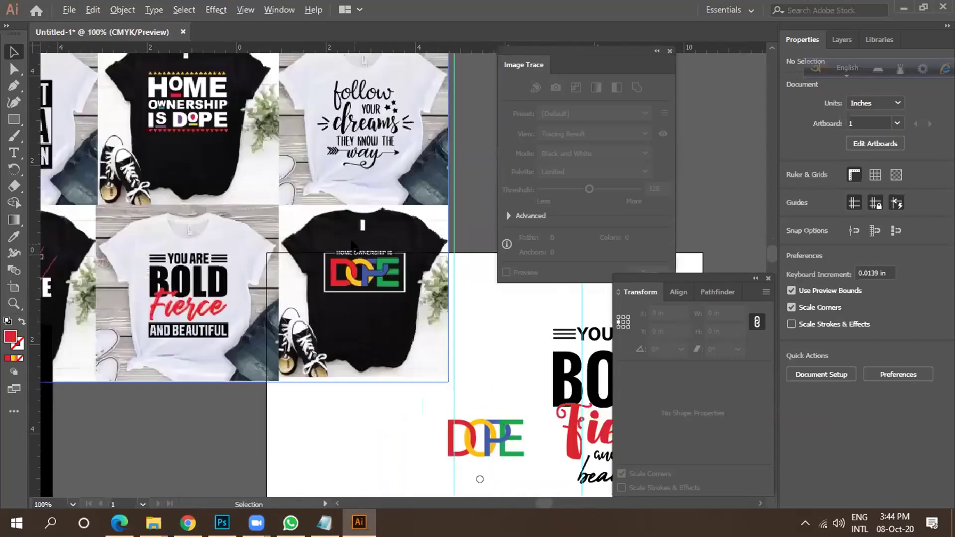
scroll(358, 259, "down", 2)
scroll(383, 258, "down", 1)
scroll(385, 264, "down", 1)
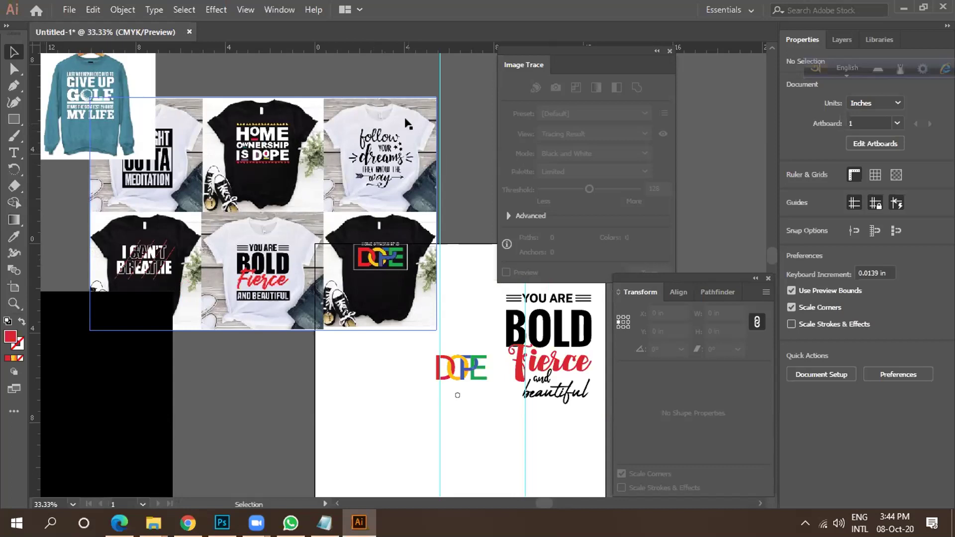
Move the recreated DOPE and "You Are Bold Fierce and Beautiful" designs together off the artboard, beyond its upper-right corner.
left_click(266, 452)
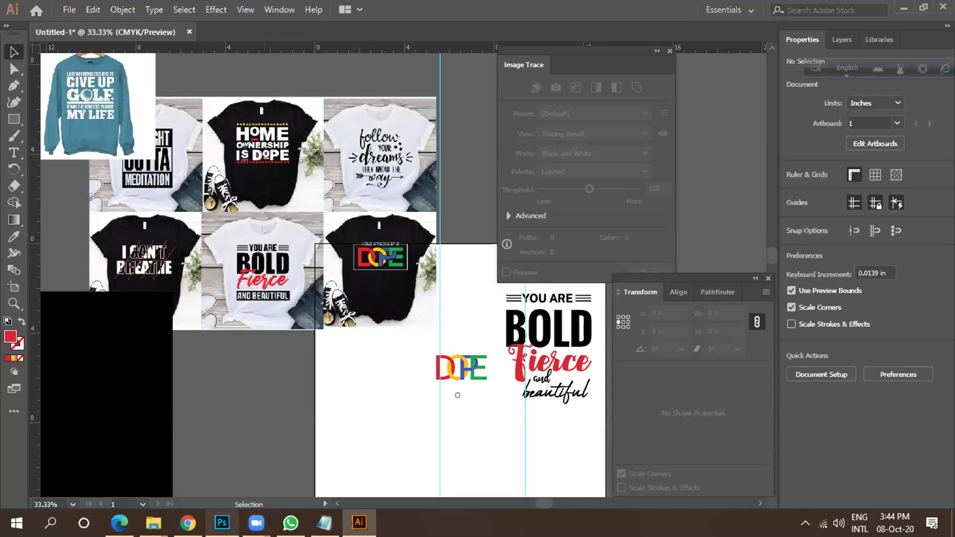
scroll(229, 437, "down", 2)
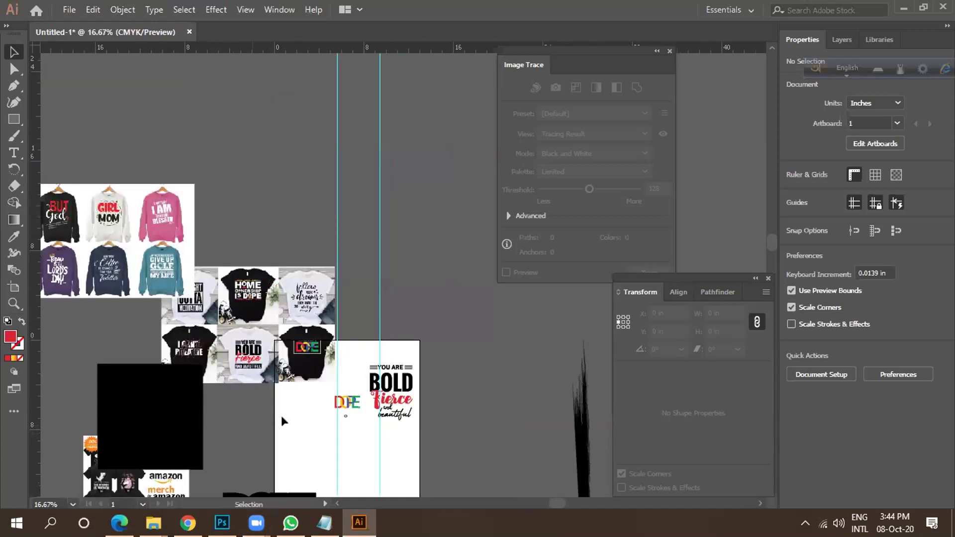
scroll(417, 324, "down", 1)
left_click_drag(430, 439, 361, 338)
left_click_drag(388, 373, 458, 260)
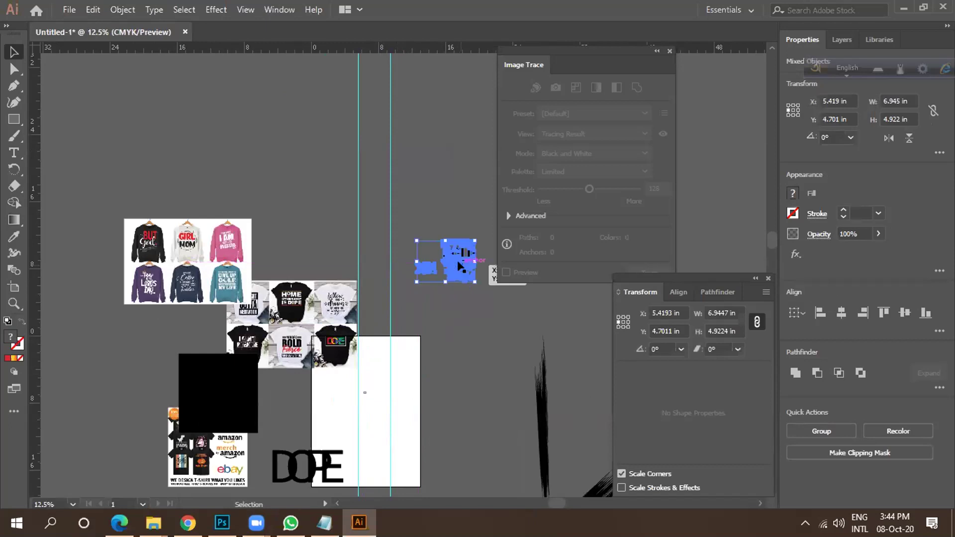
scroll(360, 405, "up", 2)
left_click_drag(363, 438, 358, 426)
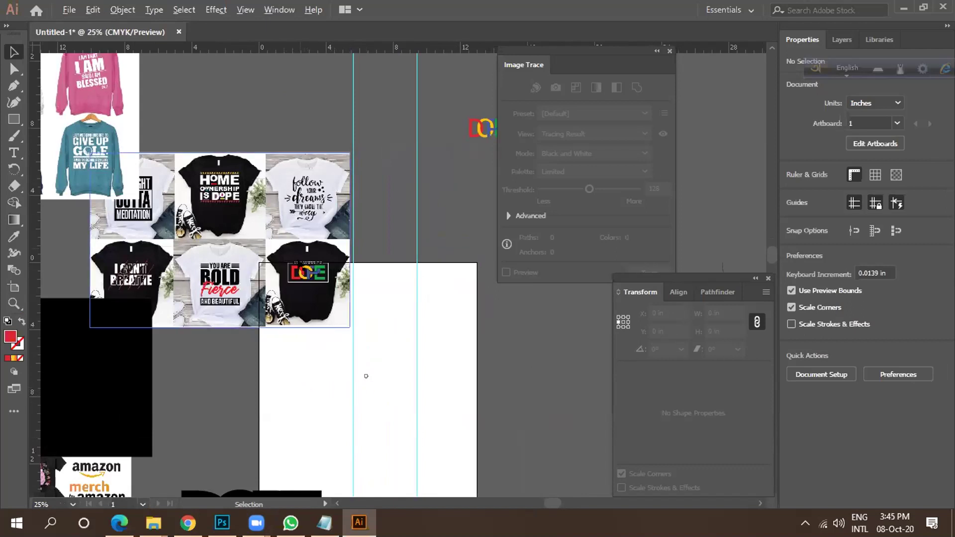
Place a short point-text object on the empty artboard area below the reference DOPE shirt.
scroll(366, 376, "up", 3)
scroll(427, 411, "down", 3)
scroll(317, 211, "up", 2)
scroll(258, 211, "down", 3)
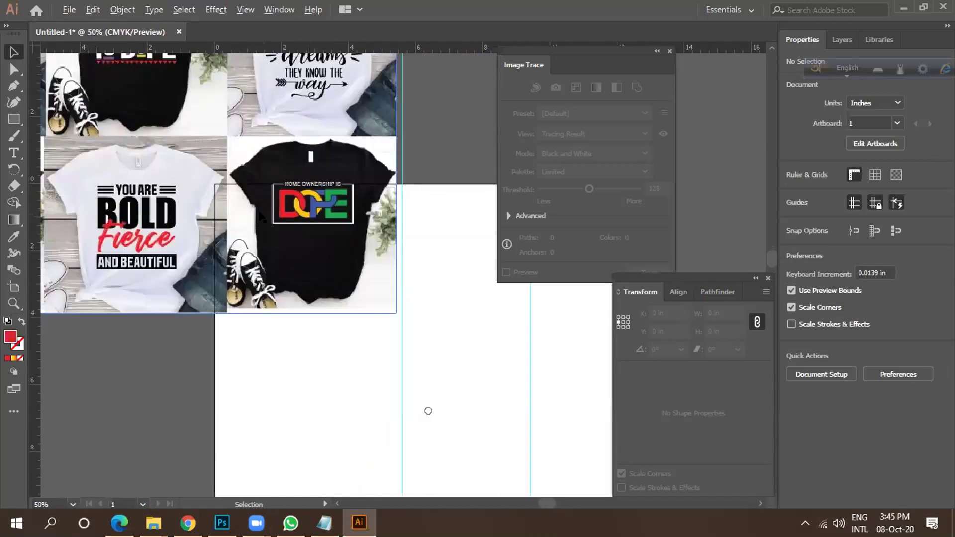
left_click(13, 153)
left_click(293, 386)
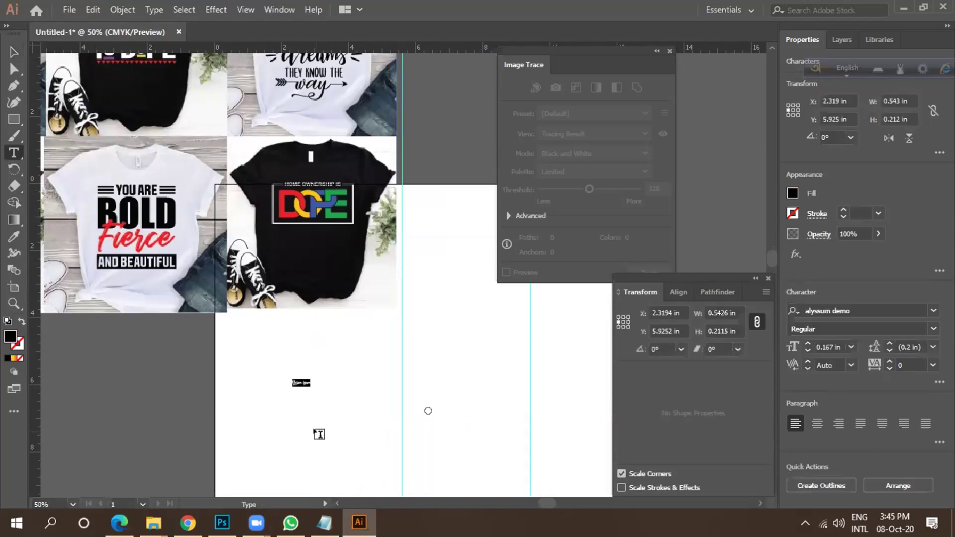
type("4")
left_click(8, 53)
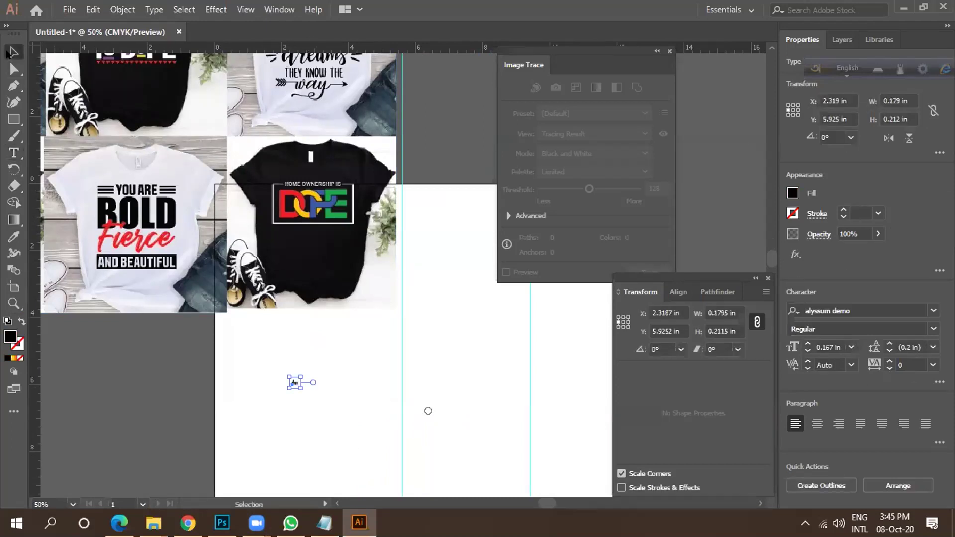
Examine the outlined letters and red diagonal slashes of the "I CAN'T BREATHE" shirt in the reference image.
scroll(243, 244, "down", 1)
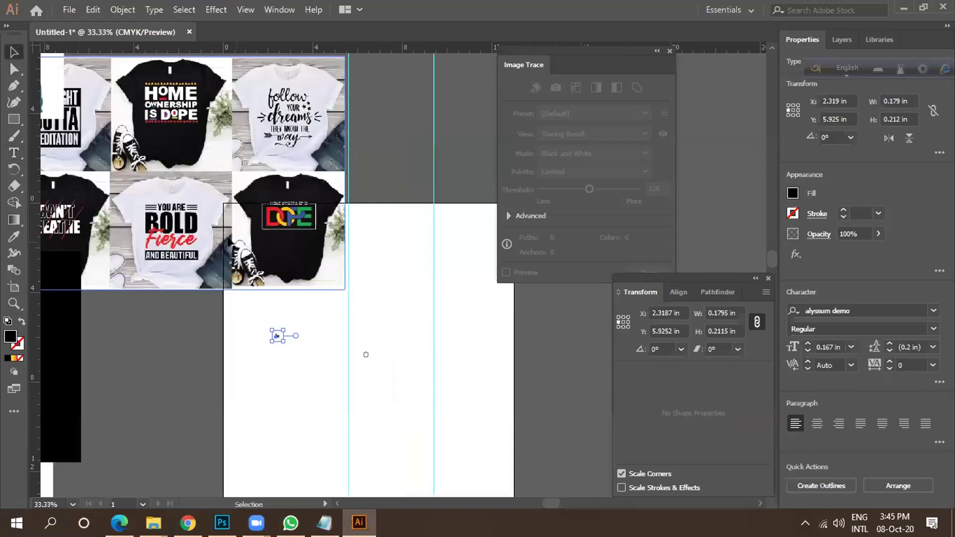
scroll(233, 237, "down", 1)
scroll(64, 213, "up", 3)
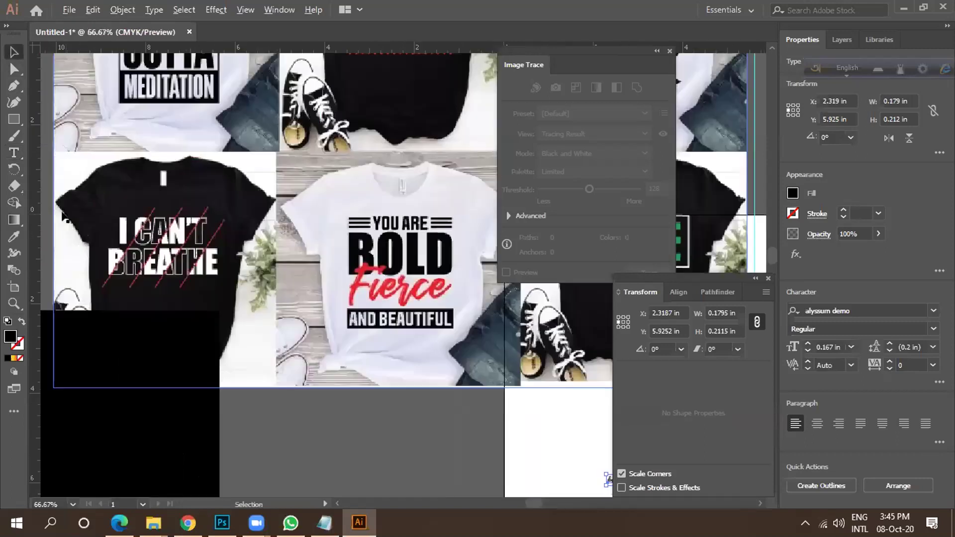
scroll(82, 217, "up", 2)
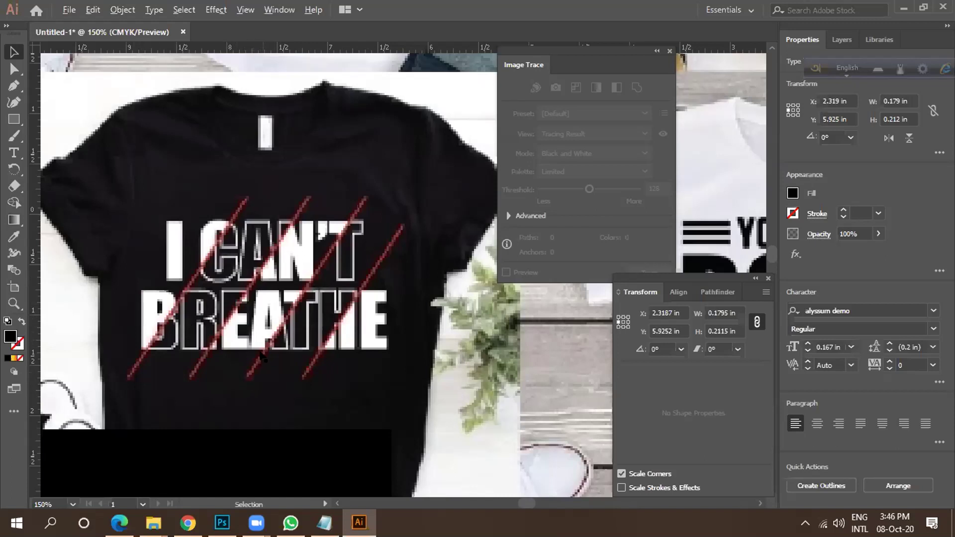
Move the reference shirts image up and slightly right so it no longer overlaps the black rectangle.
scroll(262, 356, "down", 5)
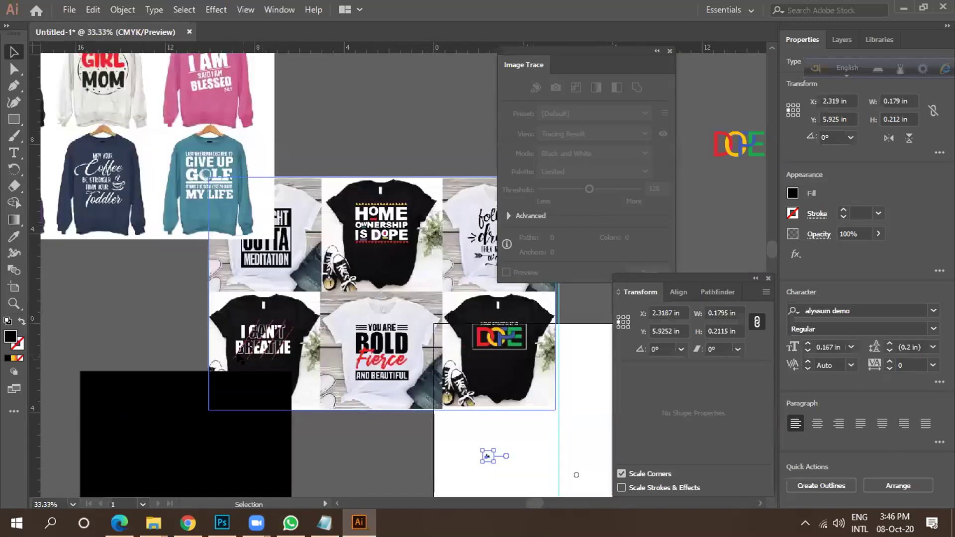
key("ctrl+z")
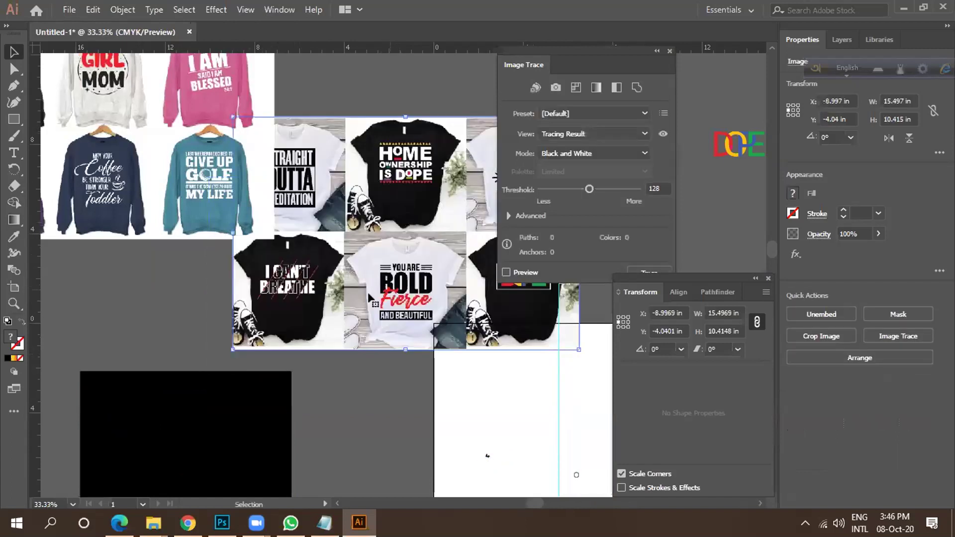
scroll(291, 254, "up", 2)
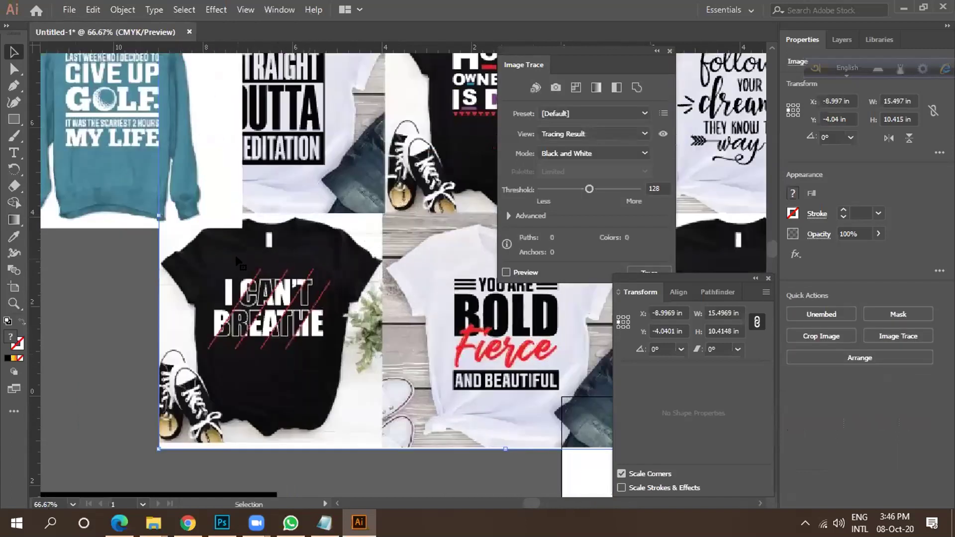
Examine the "I CAN'T BREATHE" design at different magnifications alongside the neighbouring shirts in the reference image.
scroll(289, 253, "down", 1)
scroll(258, 251, "down", 1)
scroll(261, 253, "up", 3)
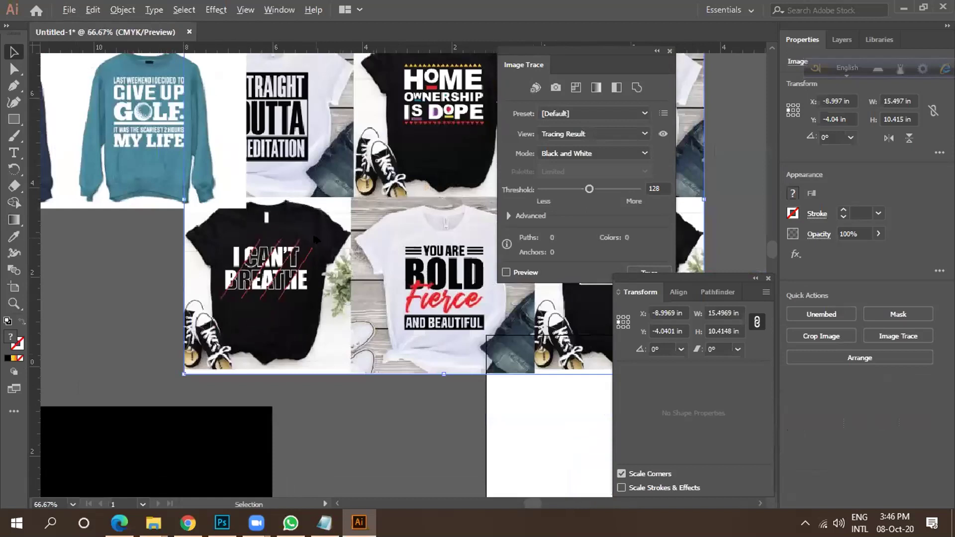
scroll(240, 264, "up", 1)
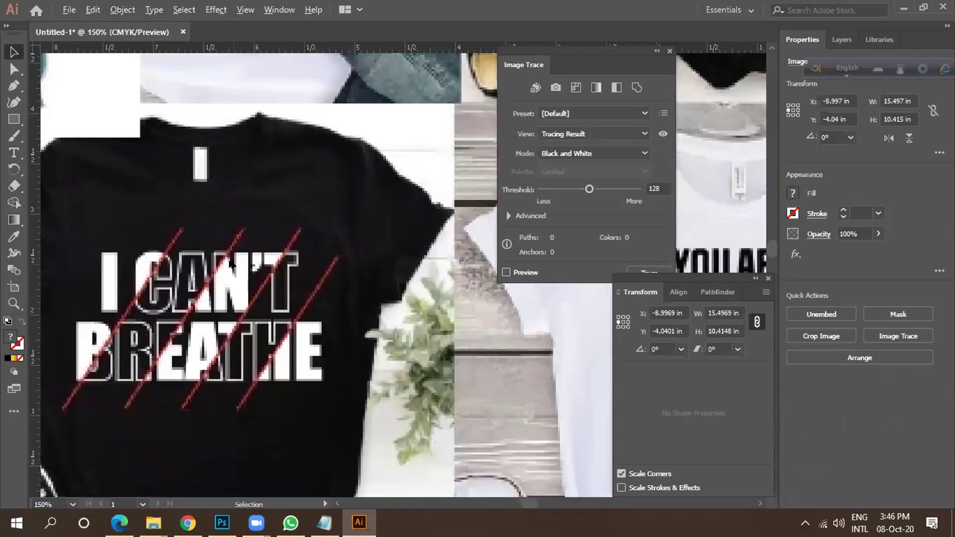
scroll(230, 264, "down", 1)
scroll(232, 265, "down", 1)
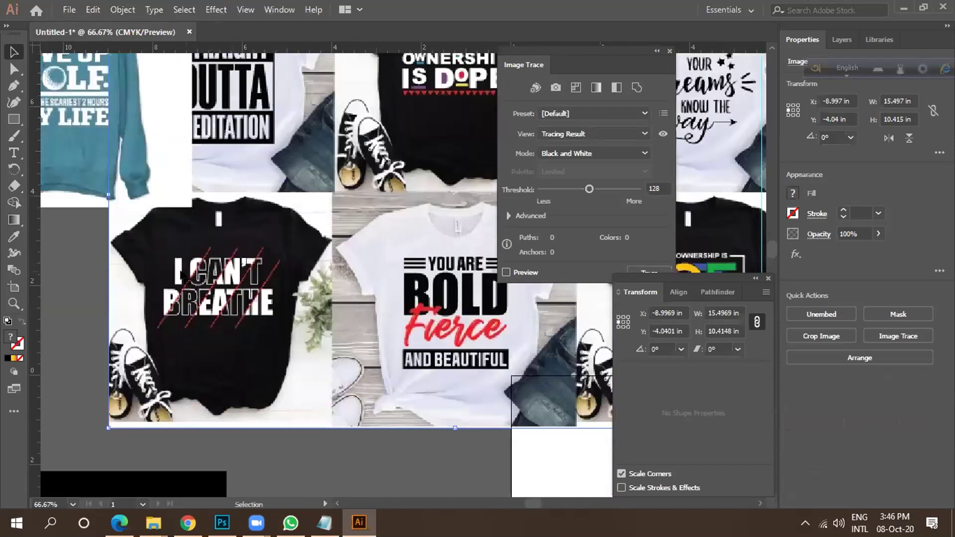
scroll(147, 276, "up", 1)
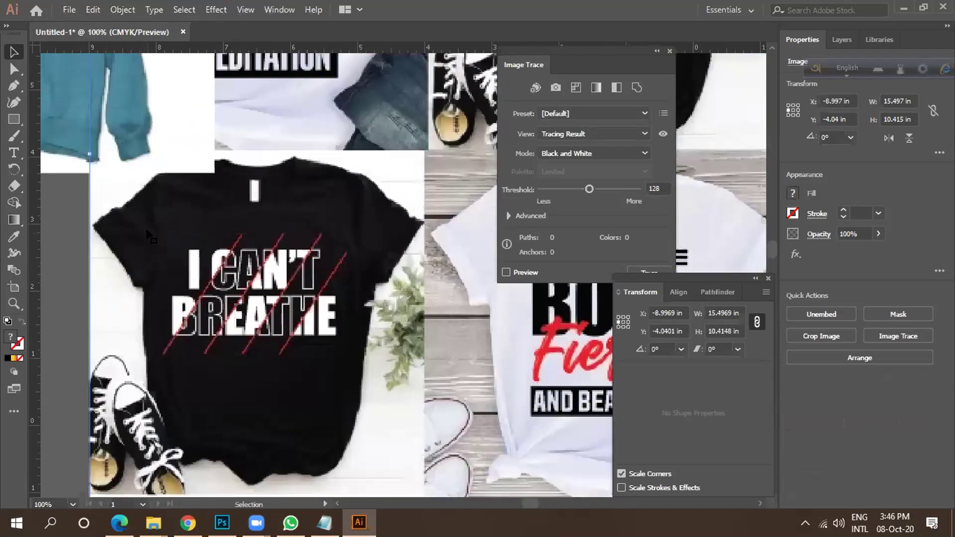
scroll(251, 299, "down", 1)
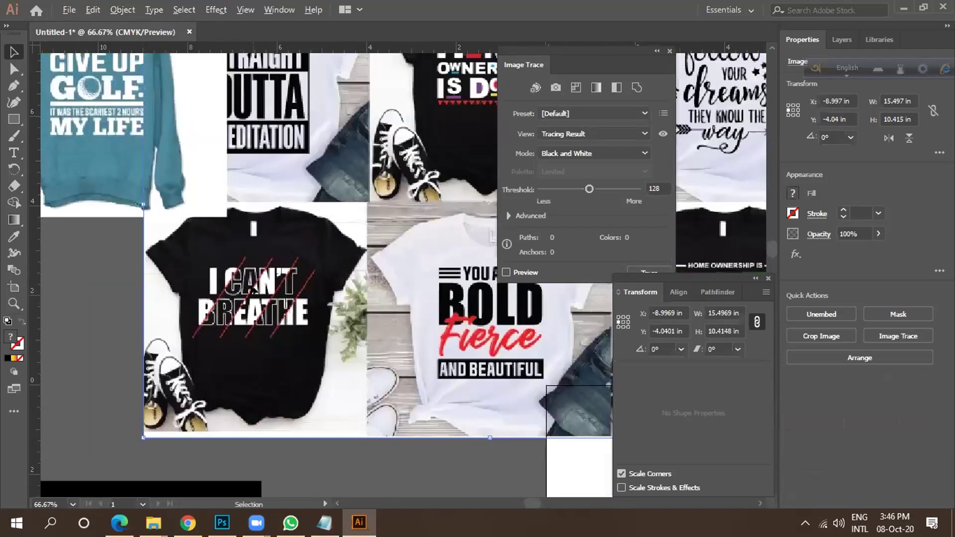
scroll(254, 291, "down", 3)
scroll(268, 292, "down", 1)
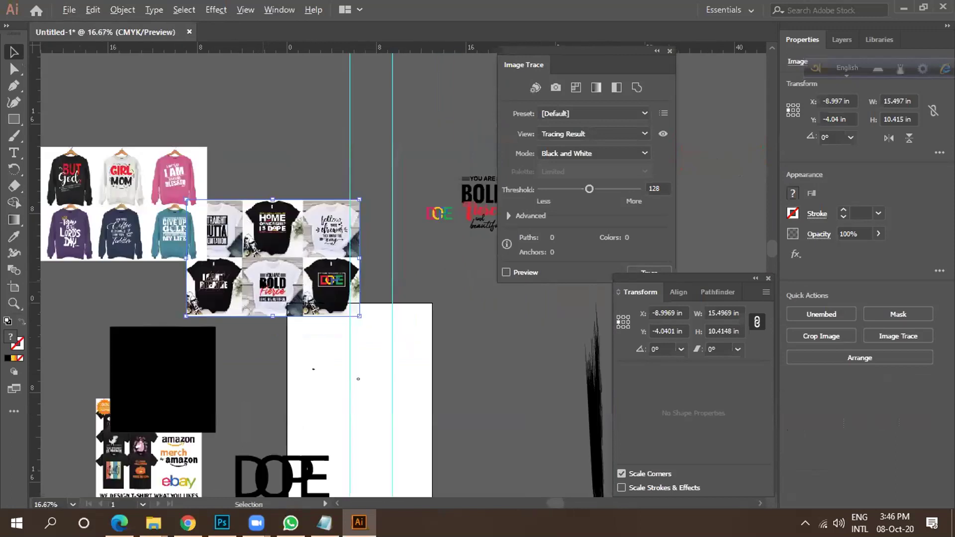
Enlarge the small "dope" text to about 3.16 in wide and move it up and right on the artboard.
scroll(327, 385, "up", 3)
left_click_drag(244, 312, 334, 398)
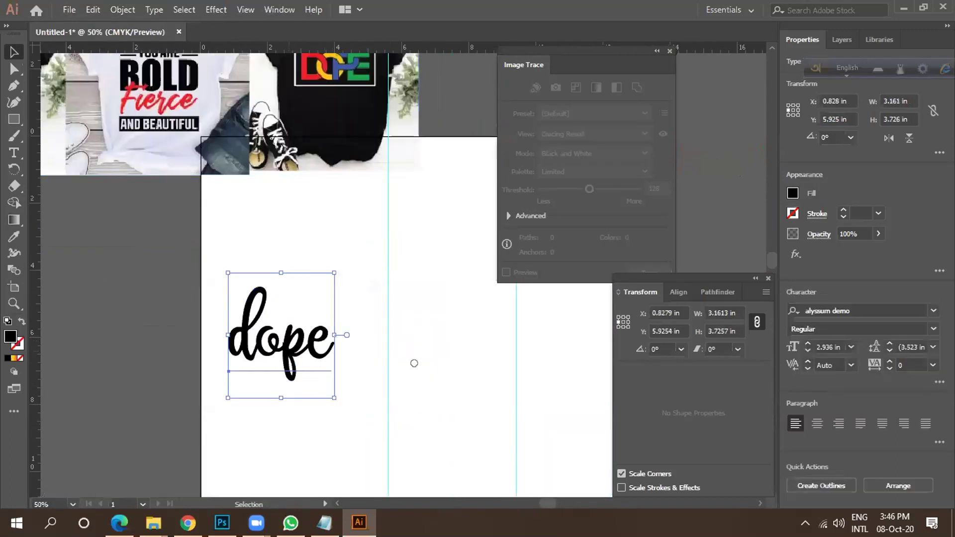
left_click_drag(277, 354, 355, 328)
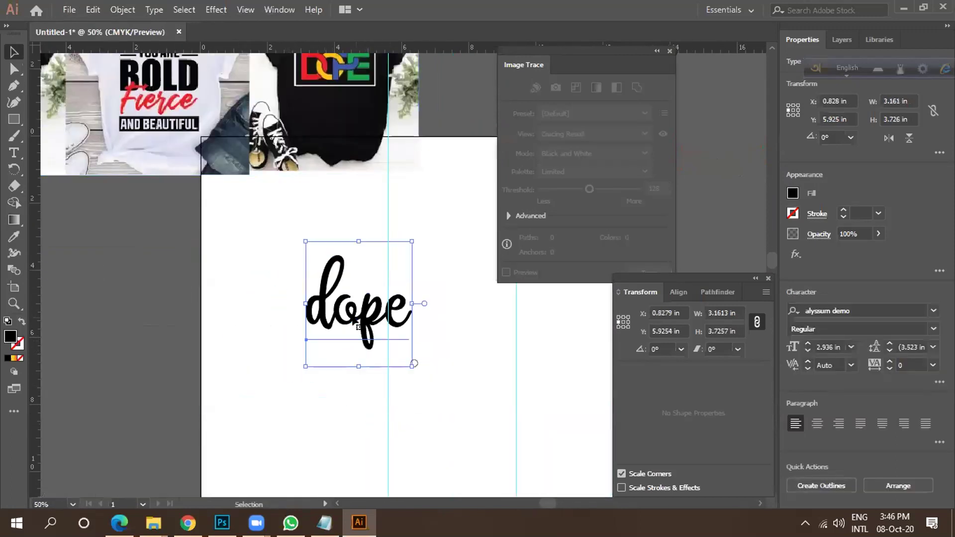
Browse through the fonts for the "dope" text and set it in Alata Regular.
left_click(868, 309)
key("Up")
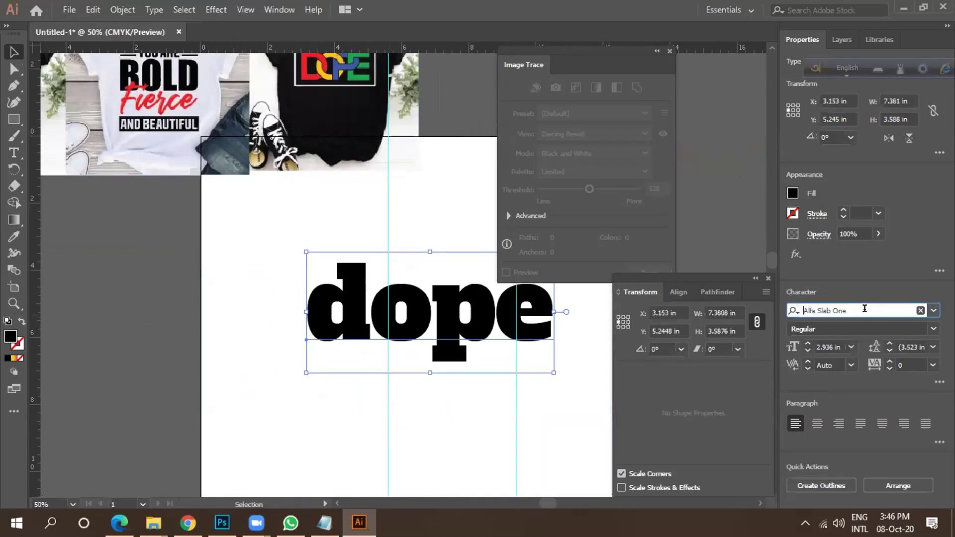
key("Up")
key("Up")
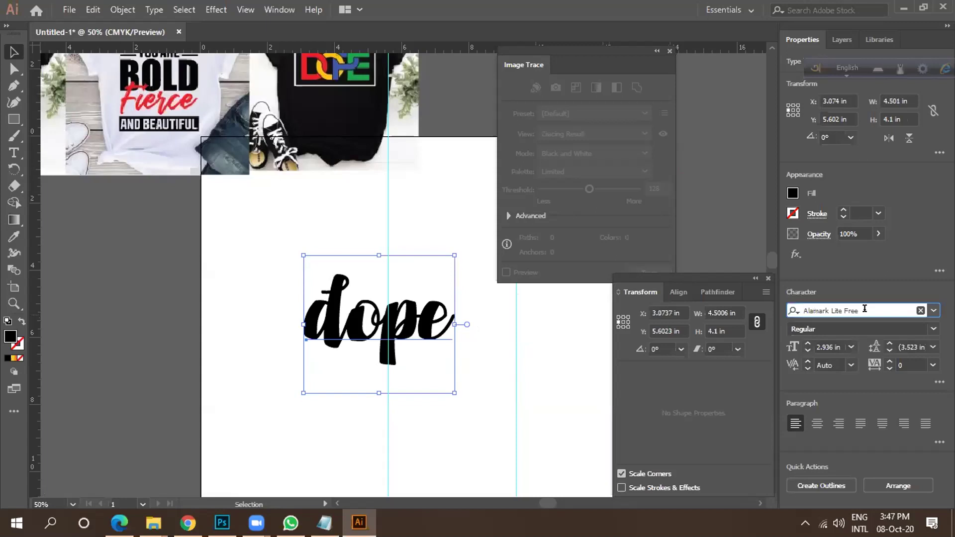
key("Up")
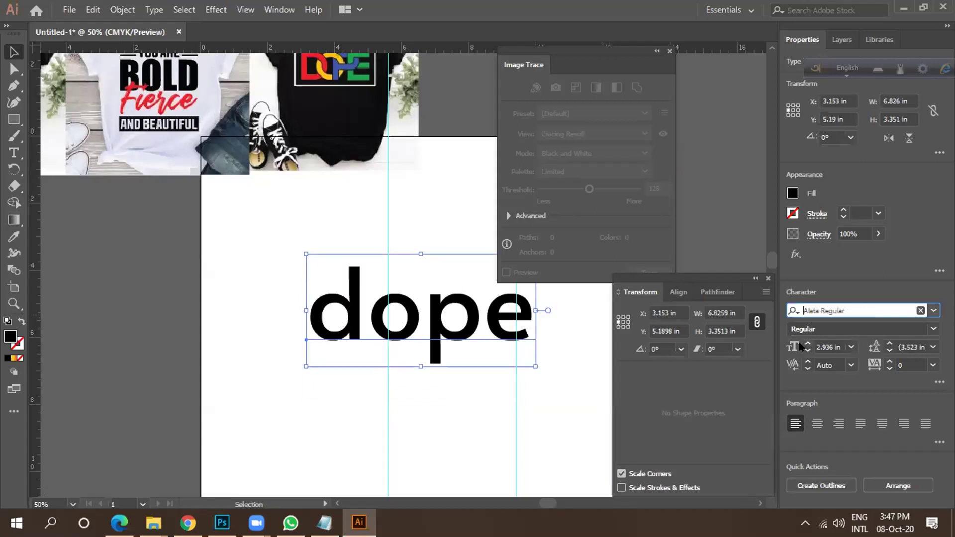
Apply All Caps to the "dope" text and move it to the left side of the artboard, at about X 0.49 in, Y 8.13 in.
left_click(935, 380)
left_click(935, 380)
left_click(799, 344)
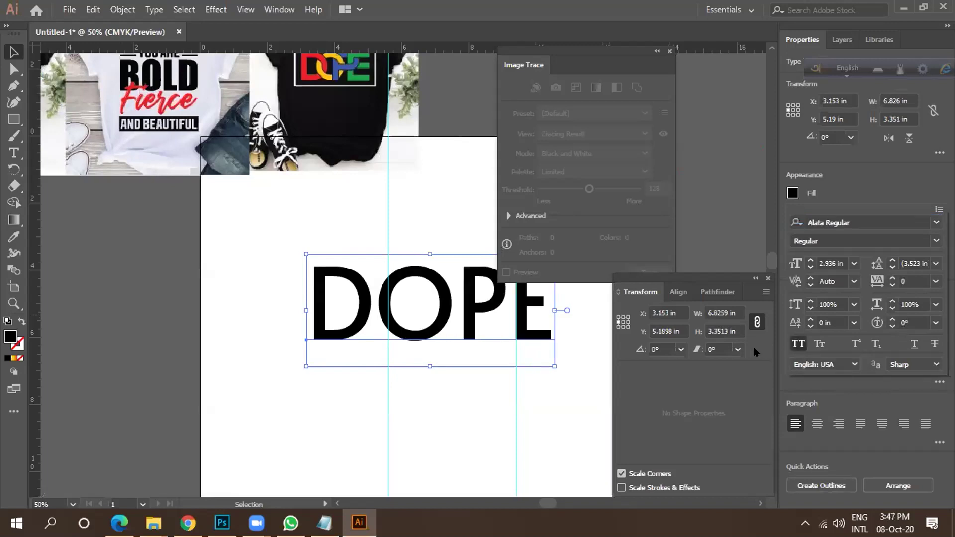
scroll(207, 369, "down", 2)
left_click_drag(307, 348, 263, 396)
scroll(266, 392, "up", 1)
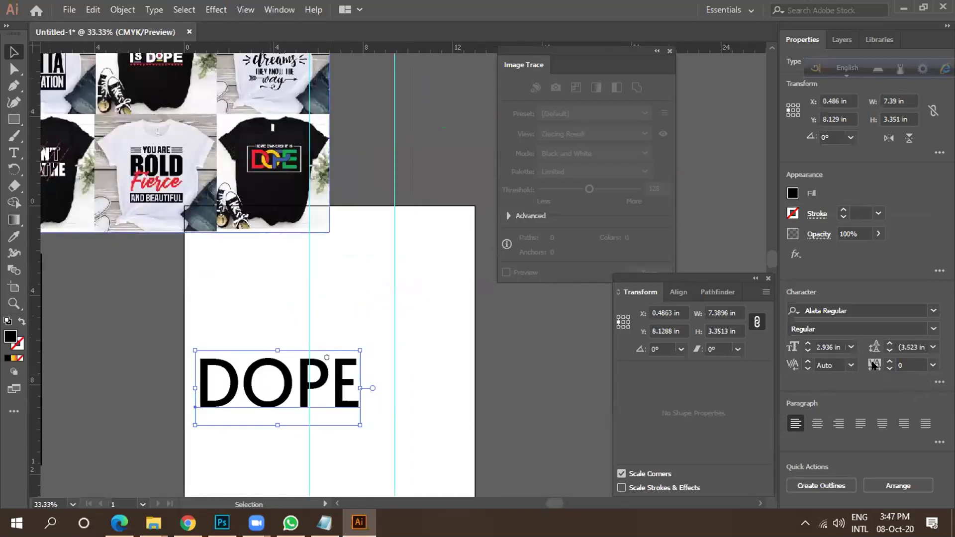
Set the DOPE text's tracking to -330 so its letters overlap.
left_click(900, 364)
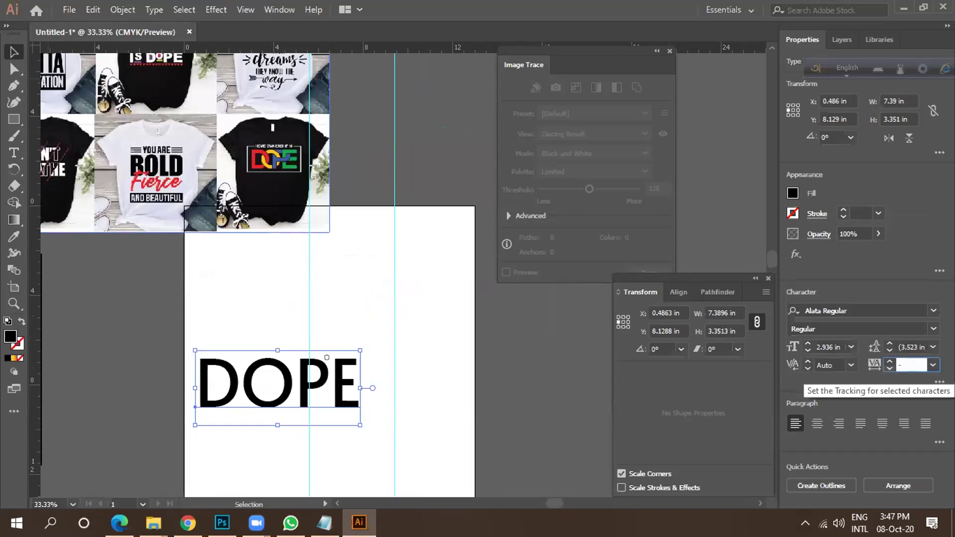
type("-330")
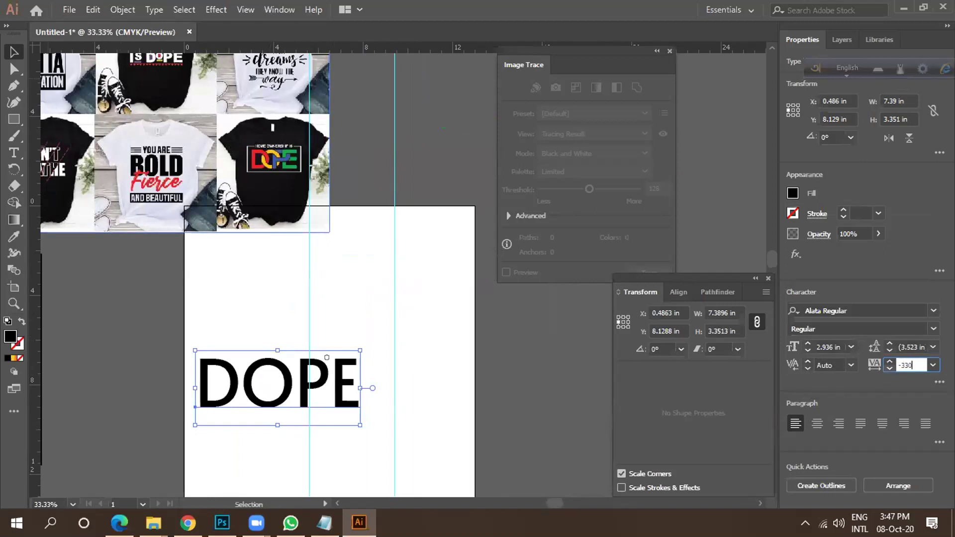
key("Return")
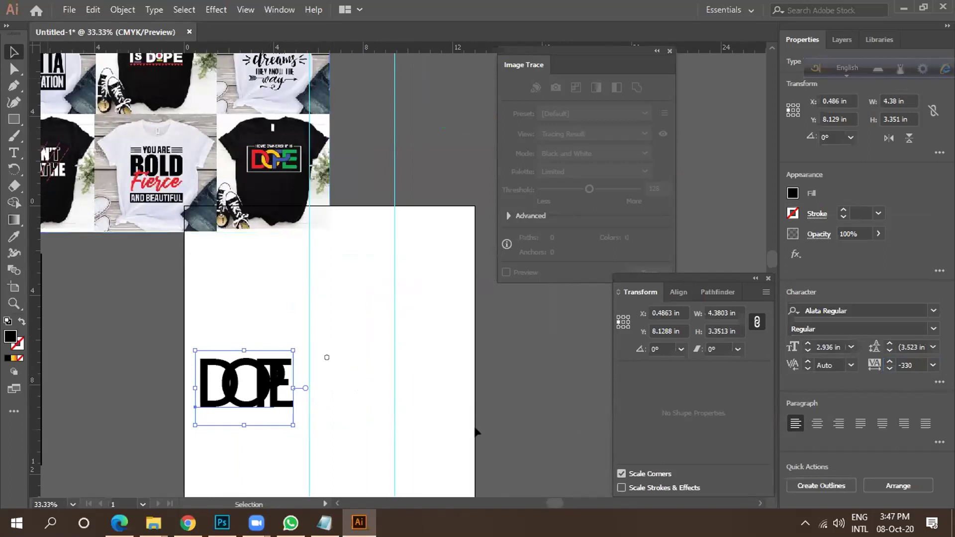
Enlarge the overlapping DOPE text to about 10.23 in wide and move it onto the artboard at about X 1.94 in, Y 7.41 in.
scroll(171, 369, "up", 3)
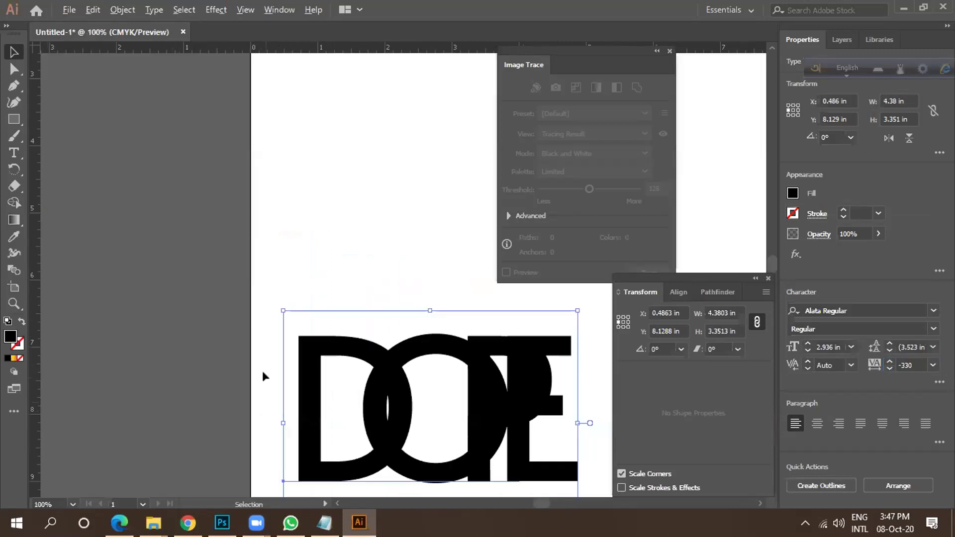
scroll(264, 368, "down", 1)
scroll(421, 370, "down", 1)
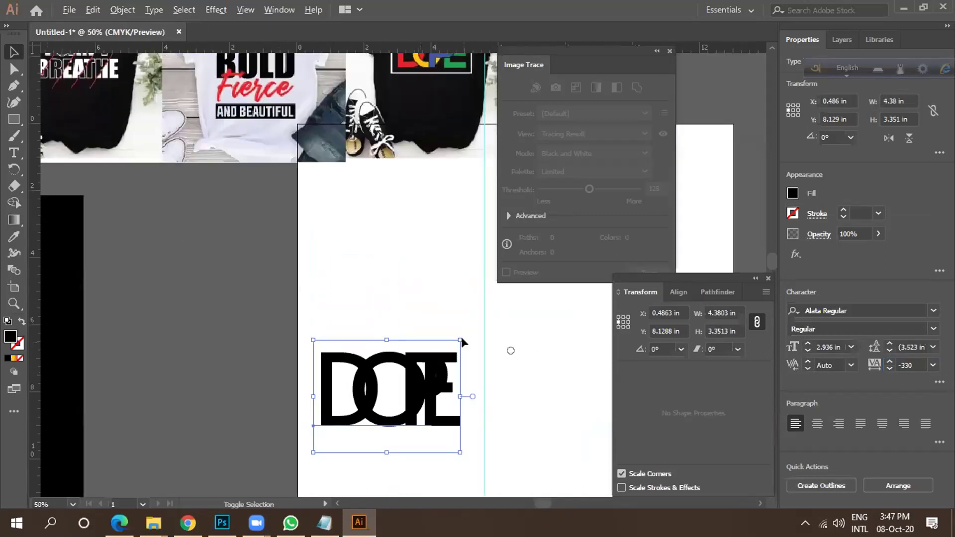
left_click_drag(457, 339, 559, 264)
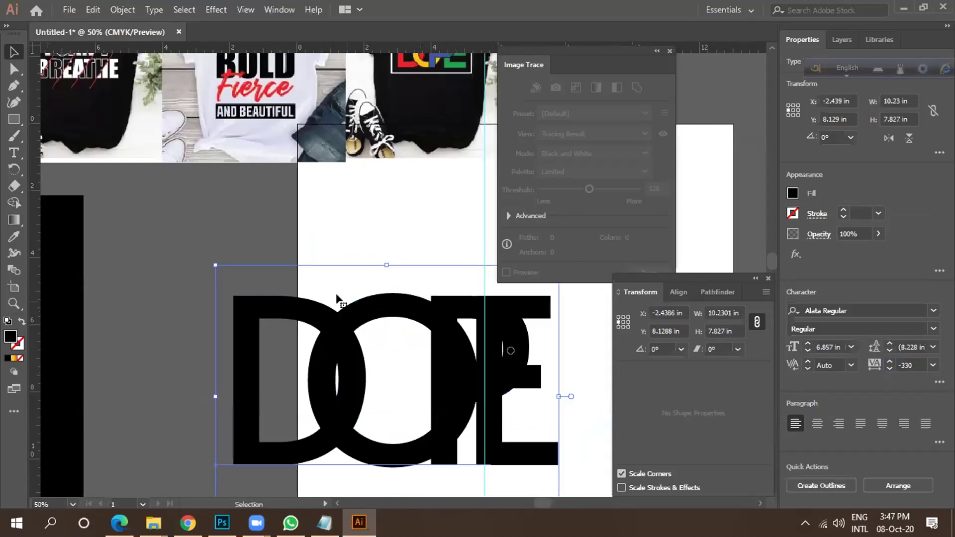
scroll(334, 288, "down", 1)
scroll(381, 315, "up", 2)
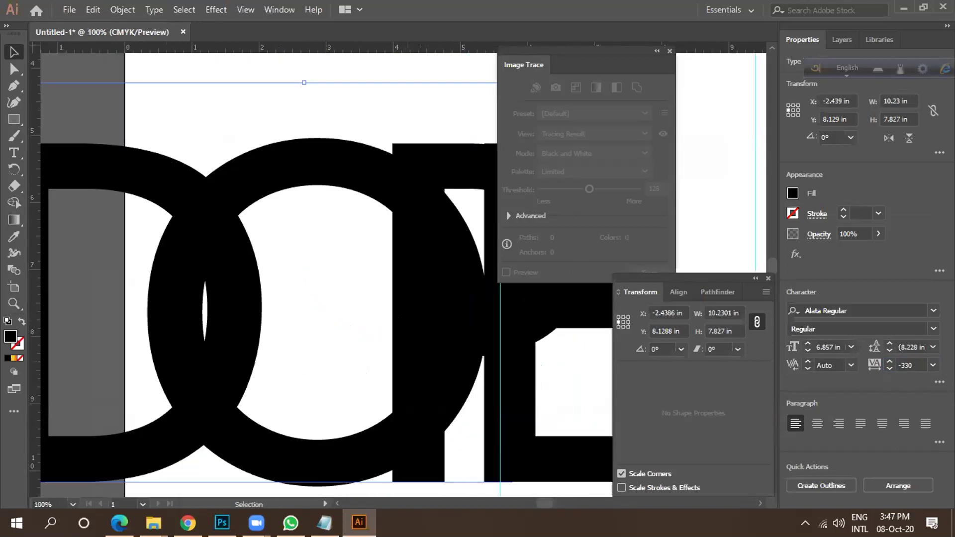
scroll(363, 312, "down", 1)
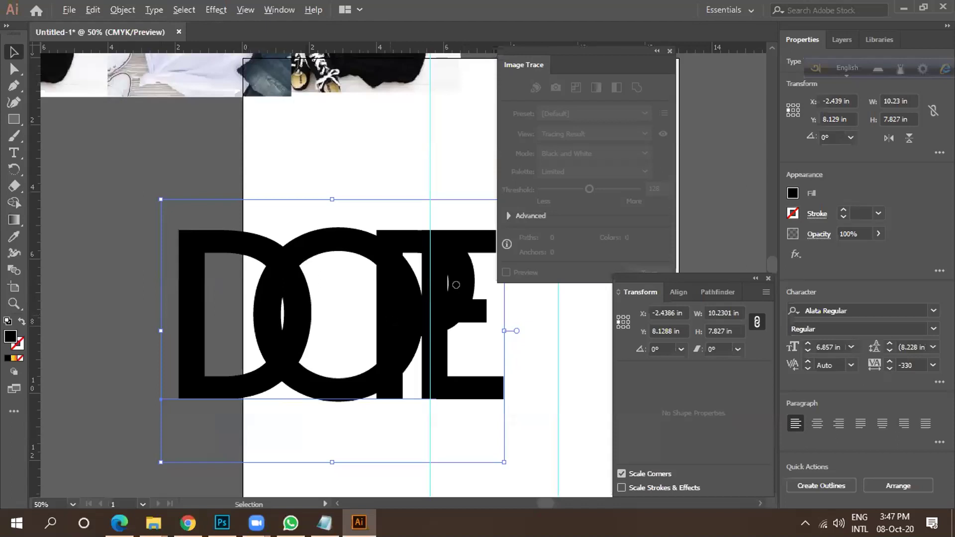
scroll(456, 285, "down", 2)
left_click_drag(456, 285, 530, 273)
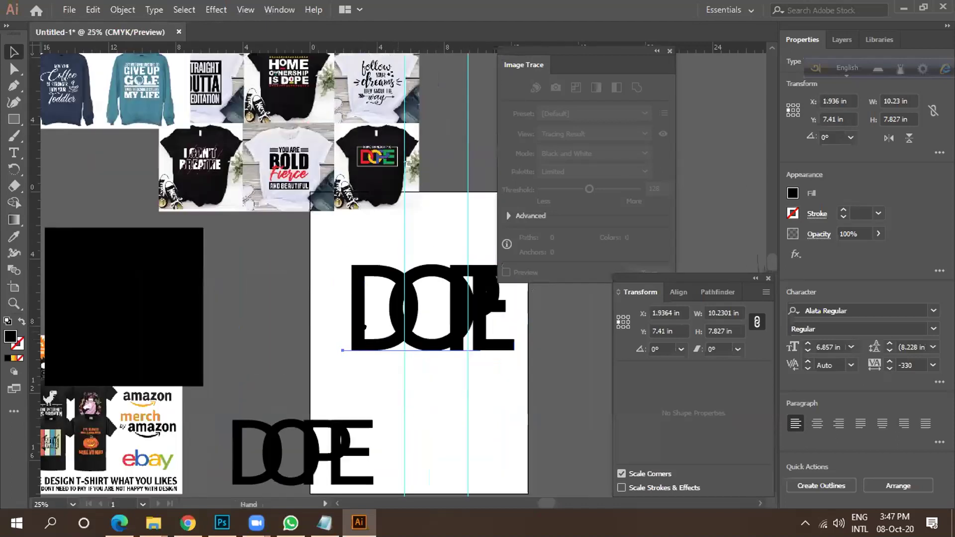
left_click_drag(364, 327, 275, 328)
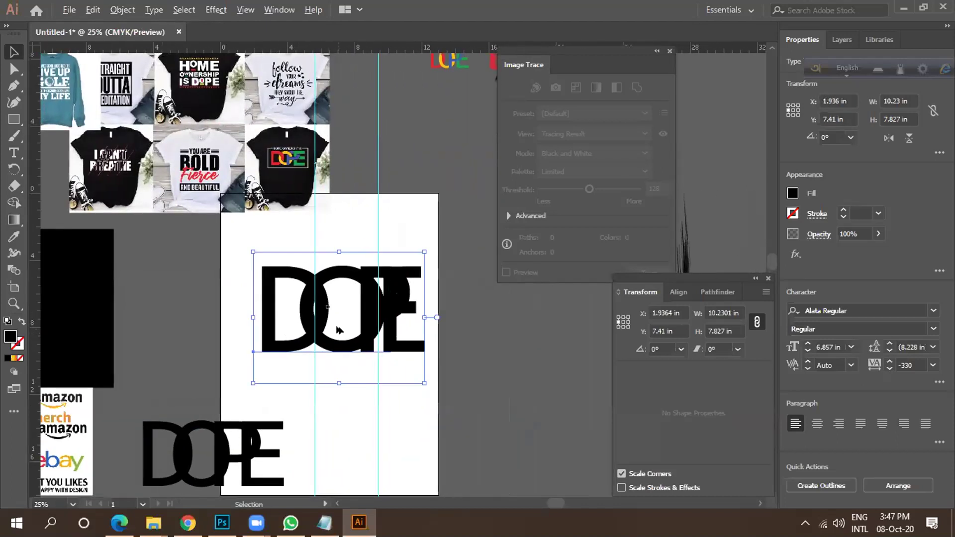
Convert the large DOPE text to outlines and ungroup it into separate letters.
scroll(327, 307, "up", 2)
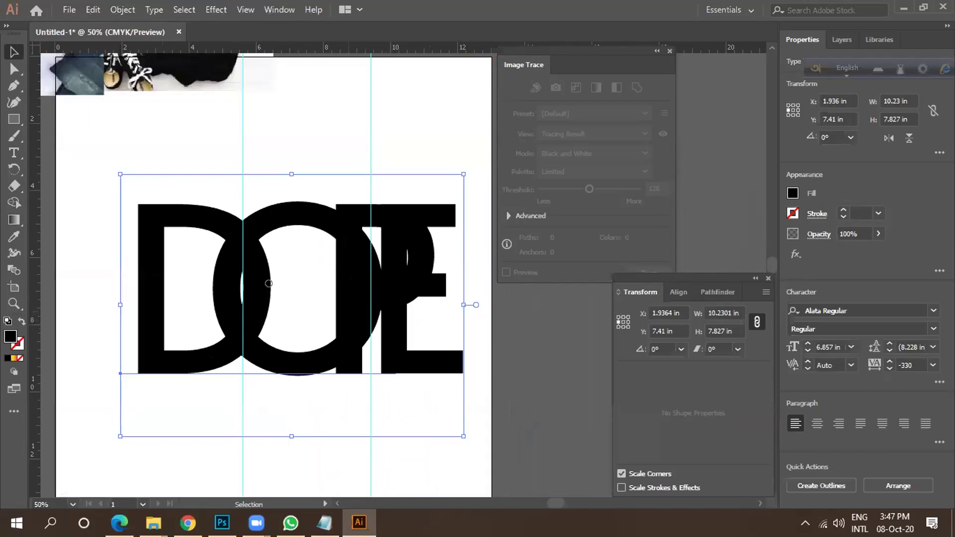
right_click(348, 313)
left_click(368, 141)
left_click(515, 360)
left_click(347, 377)
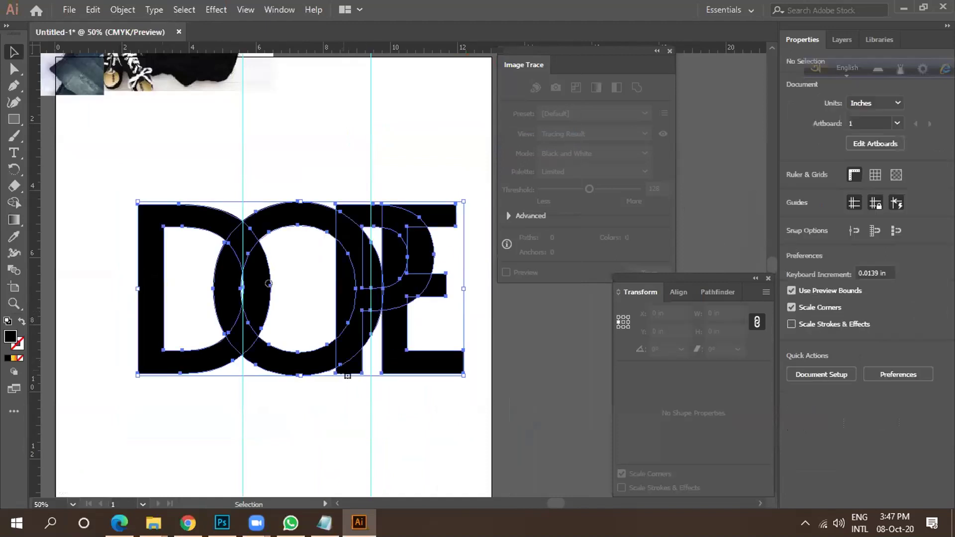
right_click(348, 375)
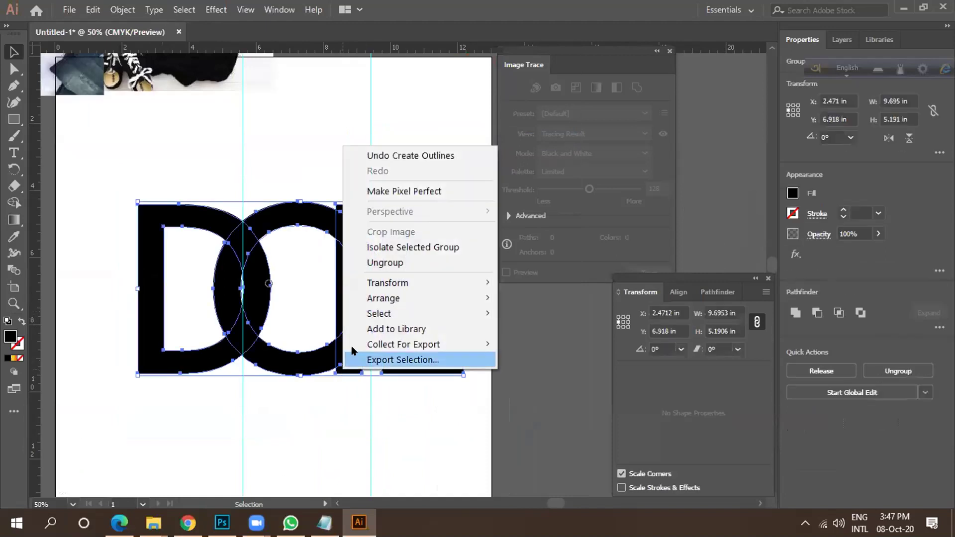
left_click(375, 262)
left_click(447, 385)
Nudge the letter P left over the O until its left edge is at about X 7.90 in.
left_click(348, 376)
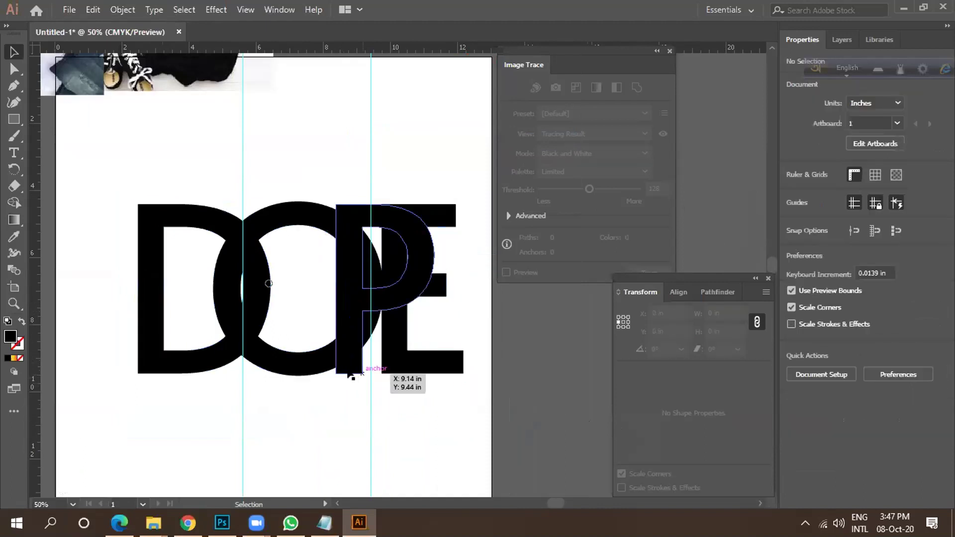
key("Left")
key("Left")
key("Left")
key("Left")
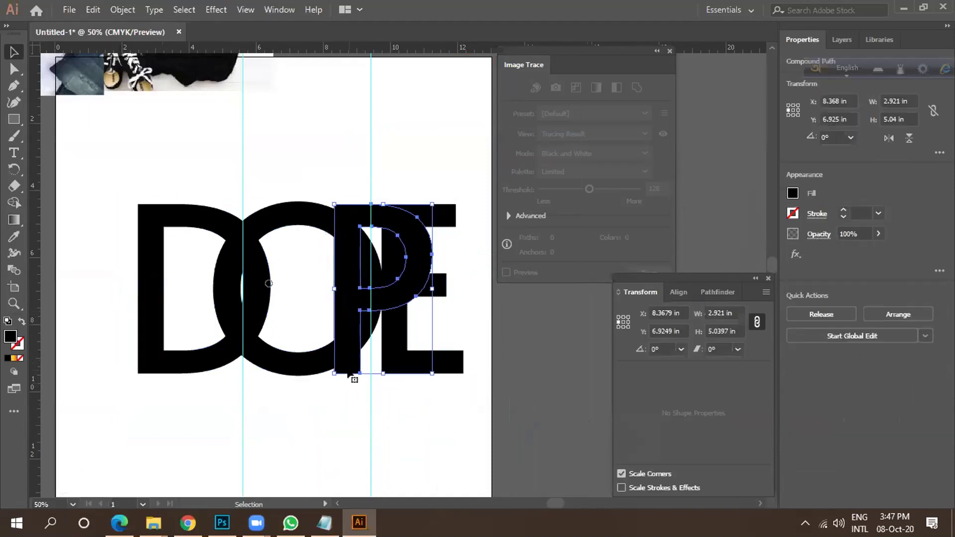
key("Left")
key("Left")
key("Left")
key("Left")
key("Left")
key("Left")
key("Left")
key("Left")
key("Left")
key("Left")
key("Left")
key("Left")
key("Left")
key("Left")
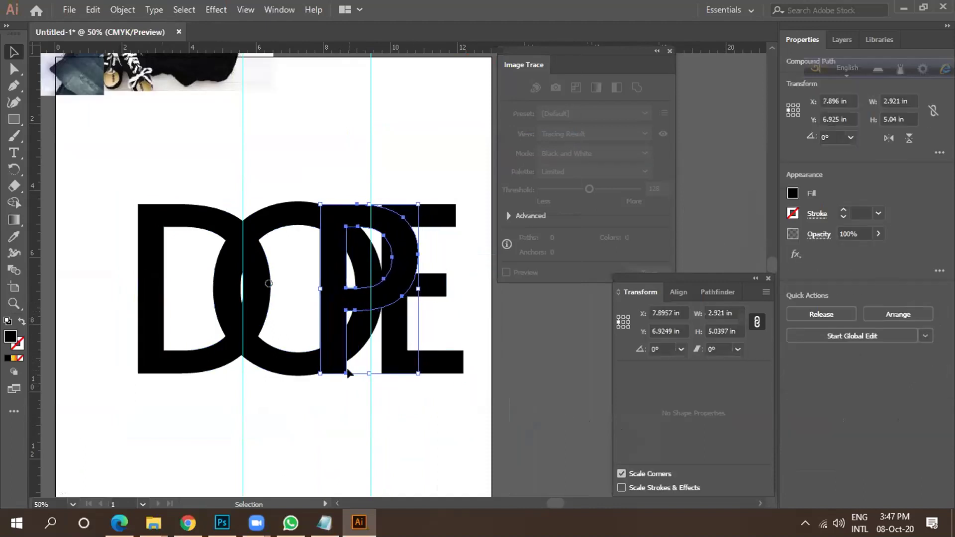
Nudge the letter O left over the D until its left edge is at about X 4.48 in.
left_click(428, 362)
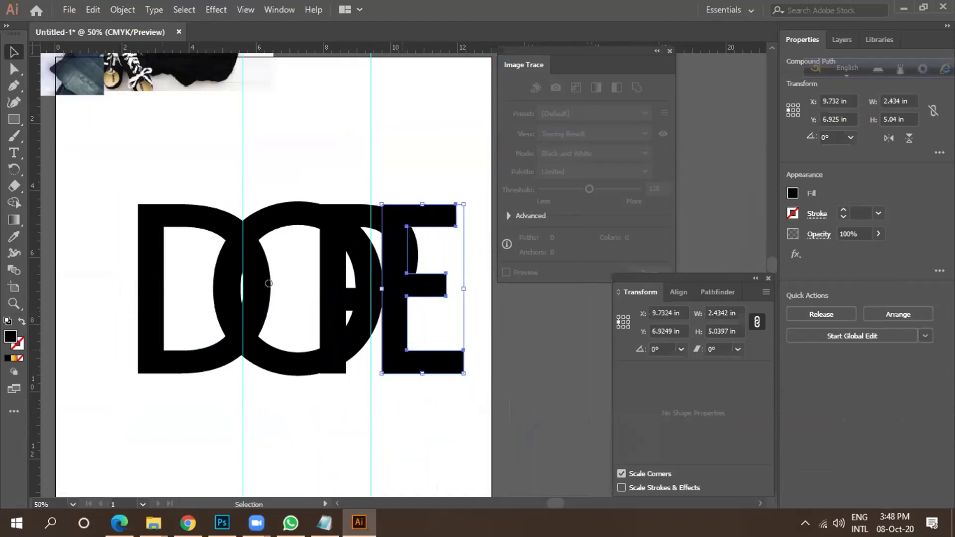
left_click(291, 376)
key("Left")
key("Left")
key("Left")
key("Left")
key("Left")
key("Left")
key("Left")
key("Left")
key("Left")
key("Left")
key("Left")
key("Left")
key("Left")
key("Left")
key("Left")
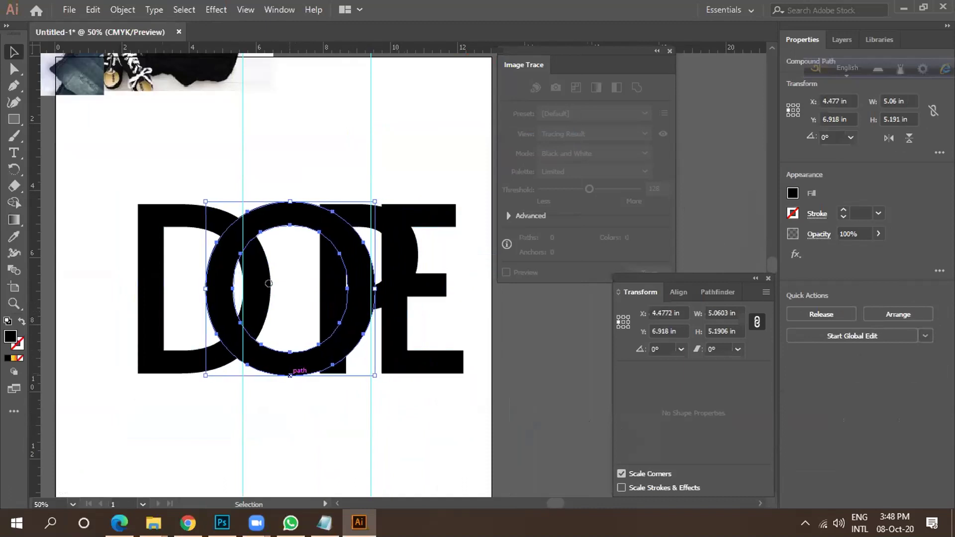
Nudge the letter P further left until its left edge is at about X 7.74 in.
left_click(341, 372)
key("Left")
key("Left")
key("Left")
key("Left")
key("Left")
key("Left")
key("Left")
key("Left")
key("Left")
key("Left")
key("Left")
key("Left")
key("Left")
key("Left")
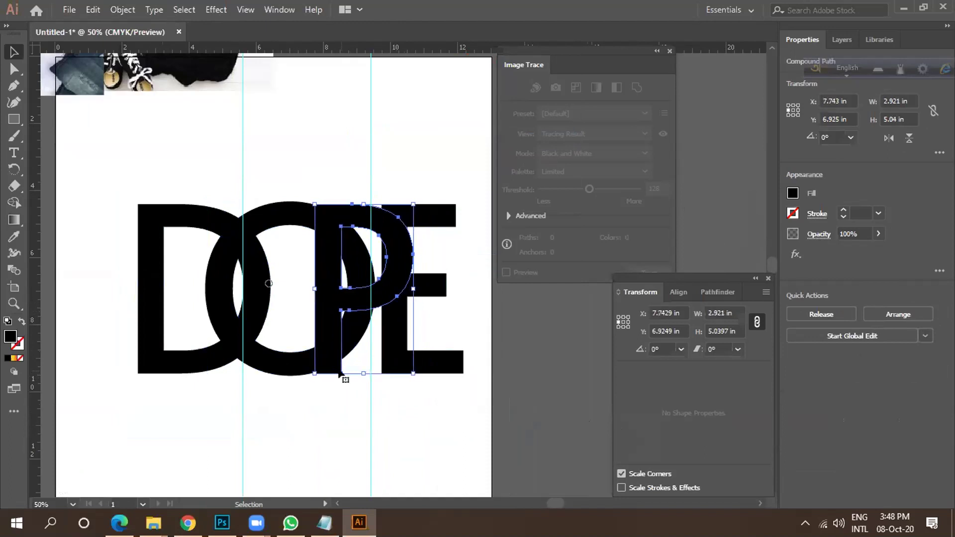
Nudge the letter E left over the P until its left edge is at about X 9.29 in.
left_click(393, 299)
key("Left")
key("Left")
key("Left")
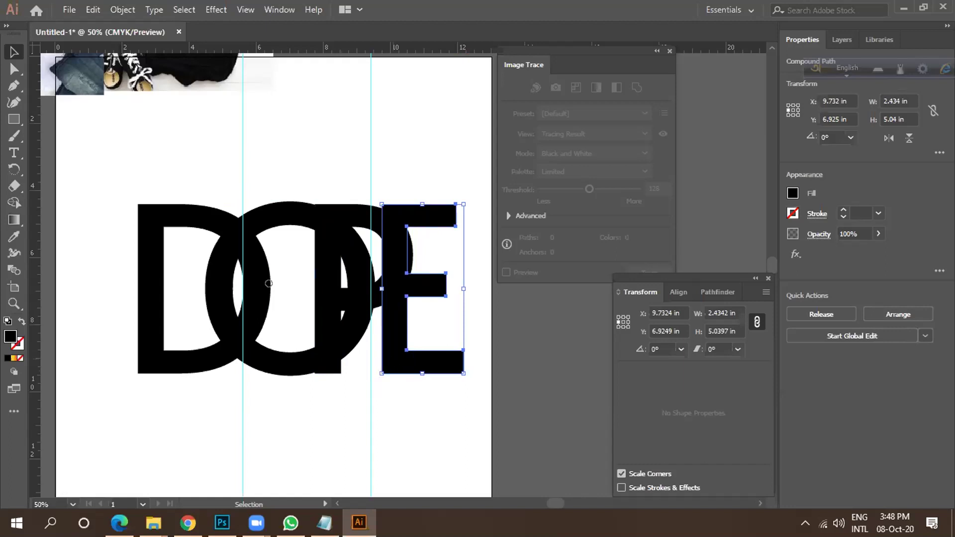
key("Left")
key("Left")
key("Left")
key("Left")
key("Left")
key("Left")
key("Left")
key("Left")
key("Left")
key("Left")
key("Left")
key("Left")
key("Left")
key("Left")
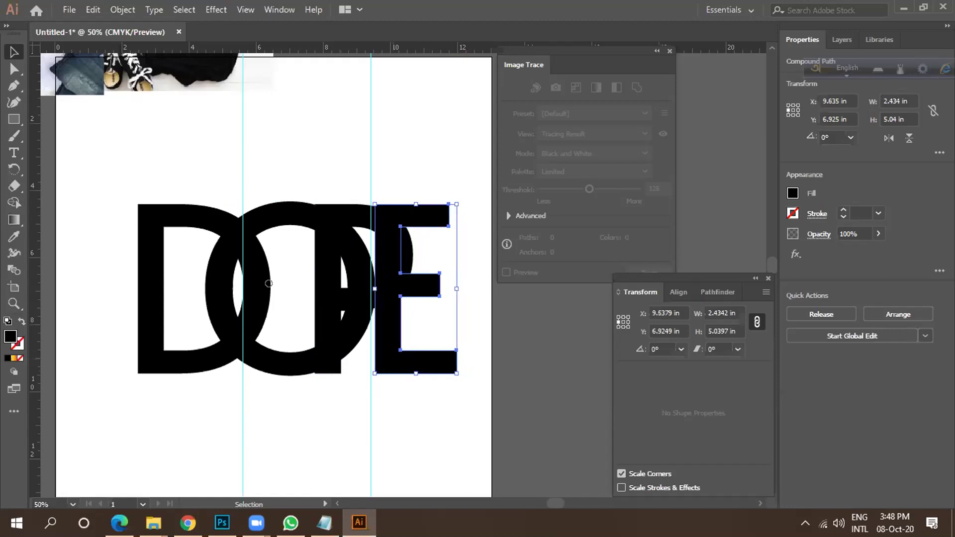
key("Left")
key("Left")
key("Left")
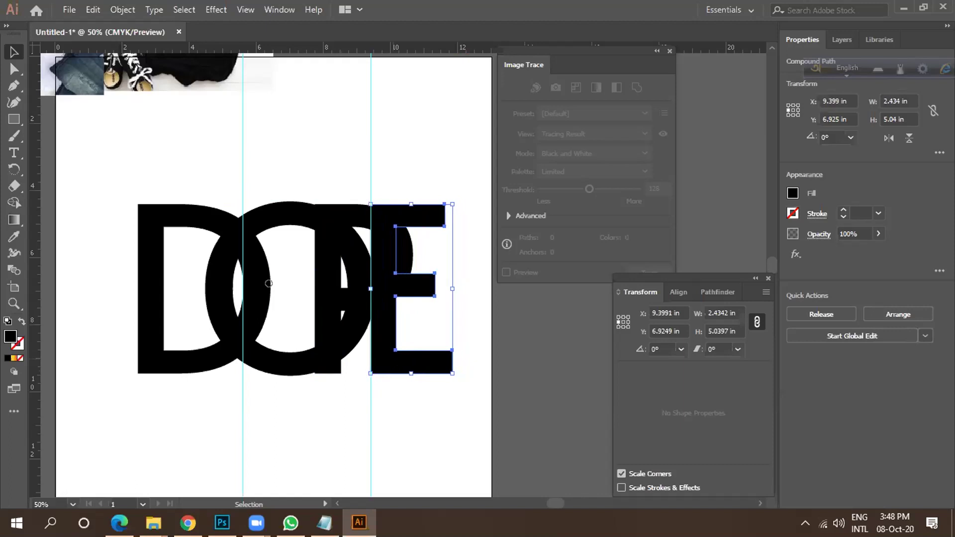
key("Left")
key("Left")
key("Left")
key("Left")
key("Left")
key("Left")
key("Left")
key("Left")
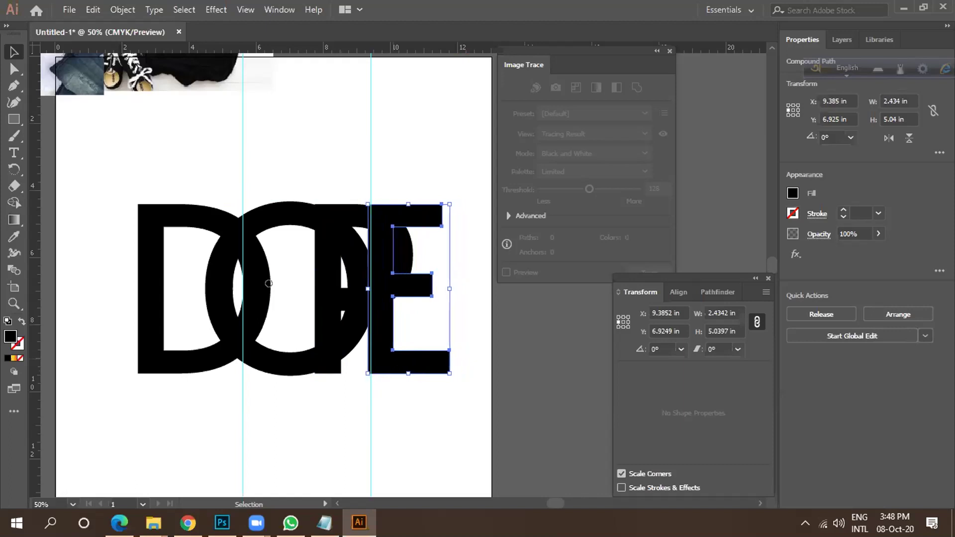
Move the outlined DOPE letters off the artboard beside the BOLD design and place the Public Sans DOPE text on the artboard.
scroll(327, 321, "down", 2)
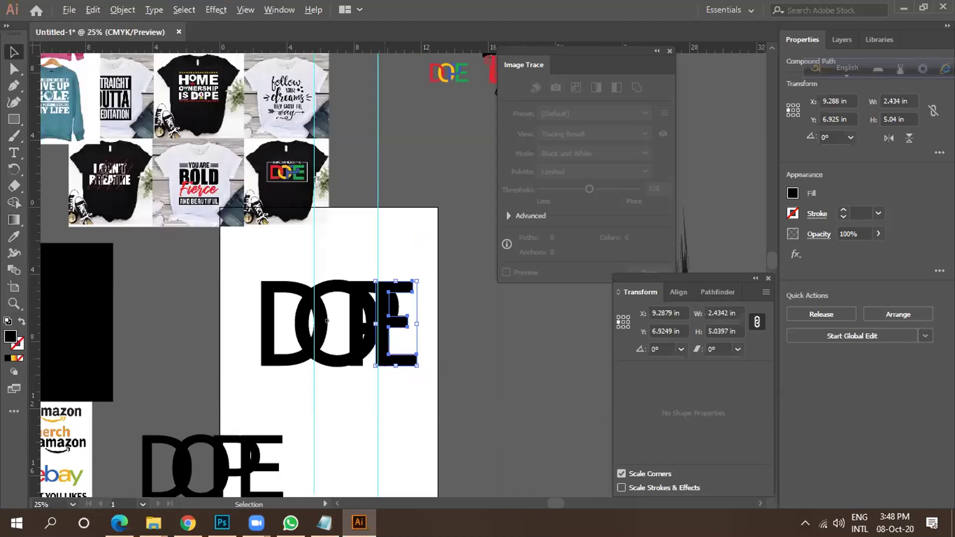
scroll(270, 164, "up", 3)
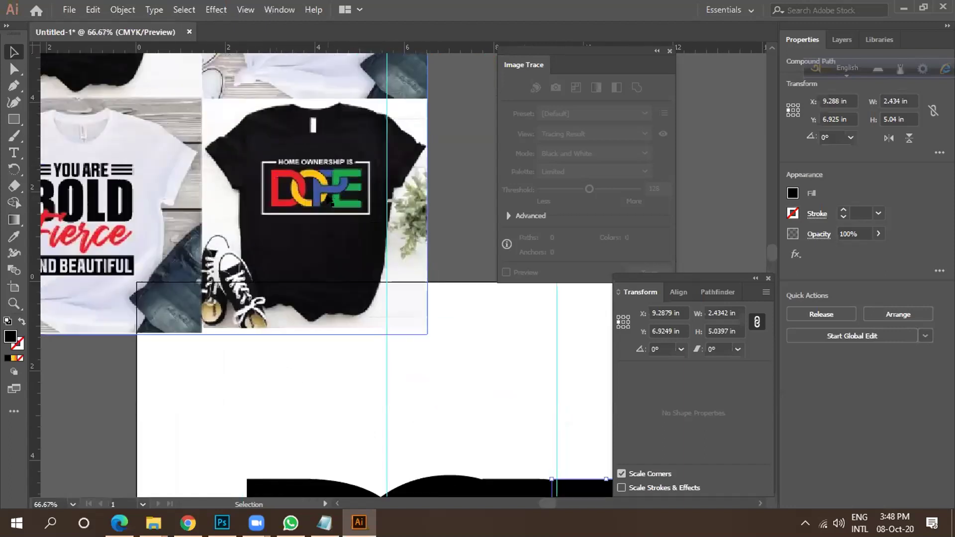
scroll(326, 202, "down", 4)
left_click_drag(264, 391, 442, 388)
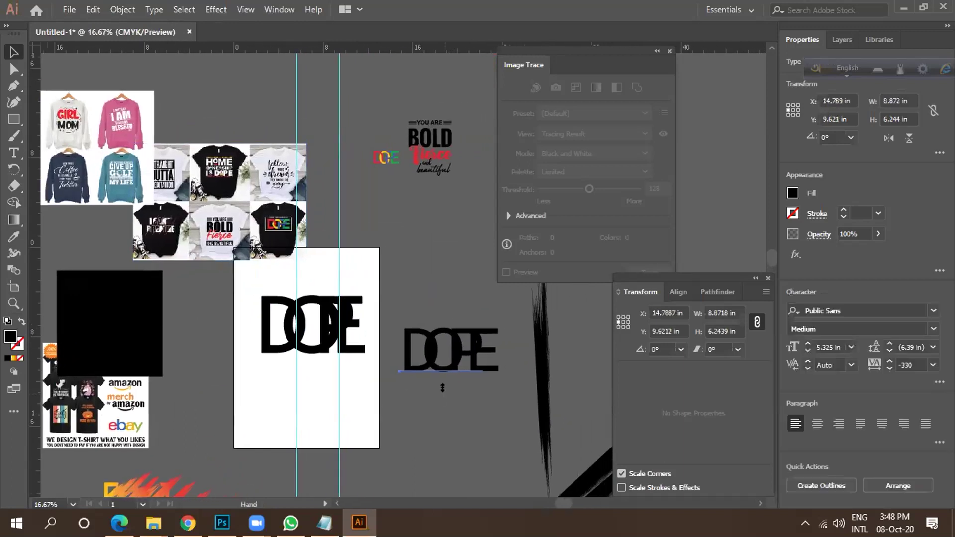
left_click_drag(256, 298, 458, 255)
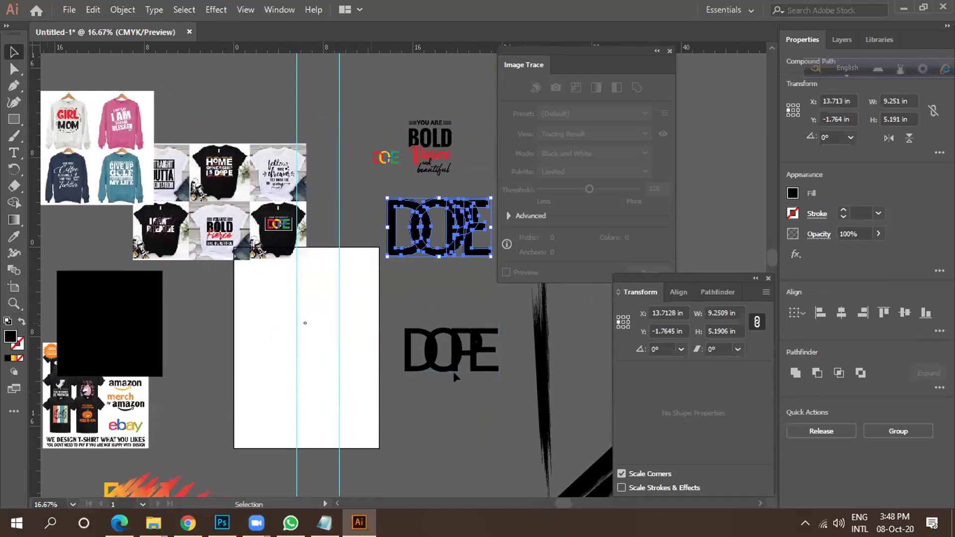
left_click(442, 374)
left_click_drag(442, 374, 264, 392)
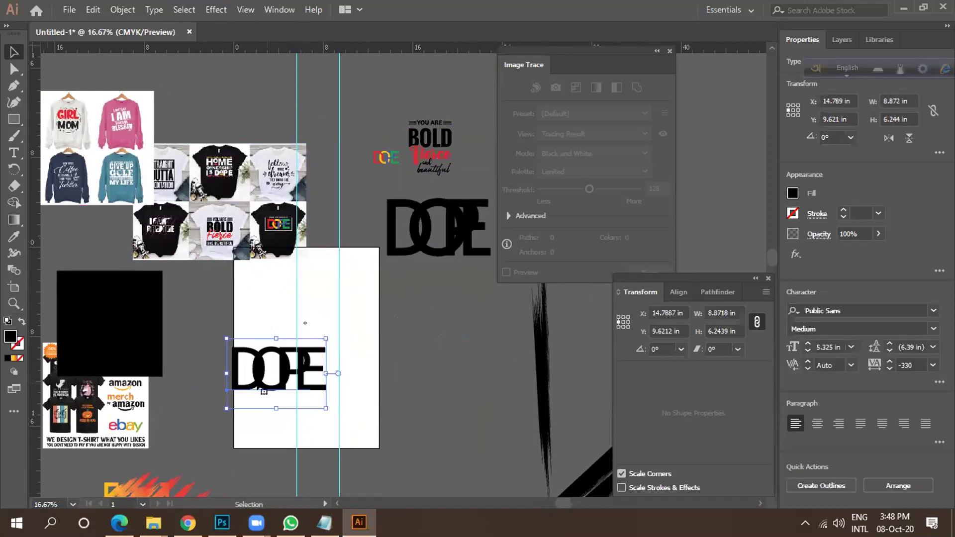
Duplicate the Public Sans DOPE text above the original, at about X 0 in, Y 6.39 in.
key("ctrl+equal")
key("ctrl+equal")
key("ctrl+equal")
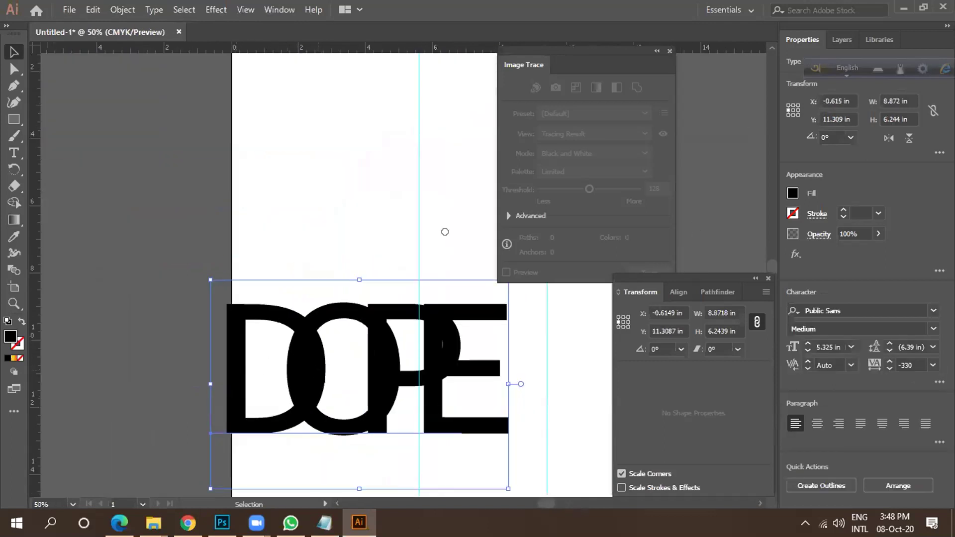
left_click_drag(347, 348, 369, 183)
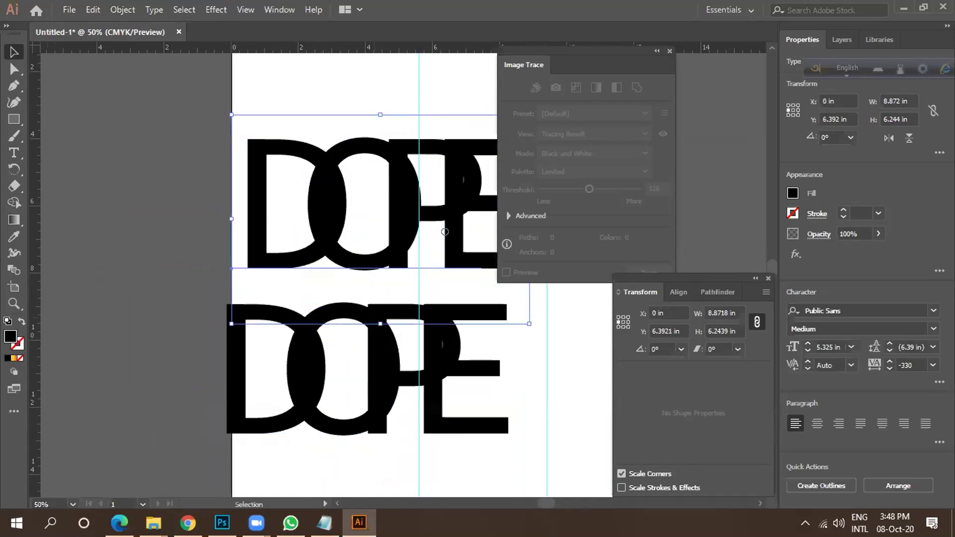
left_click_drag(368, 270, 307, 372)
Convert the upper Public Sans DOPE copy to outlines and ungroup it into separate letters.
right_click(326, 348)
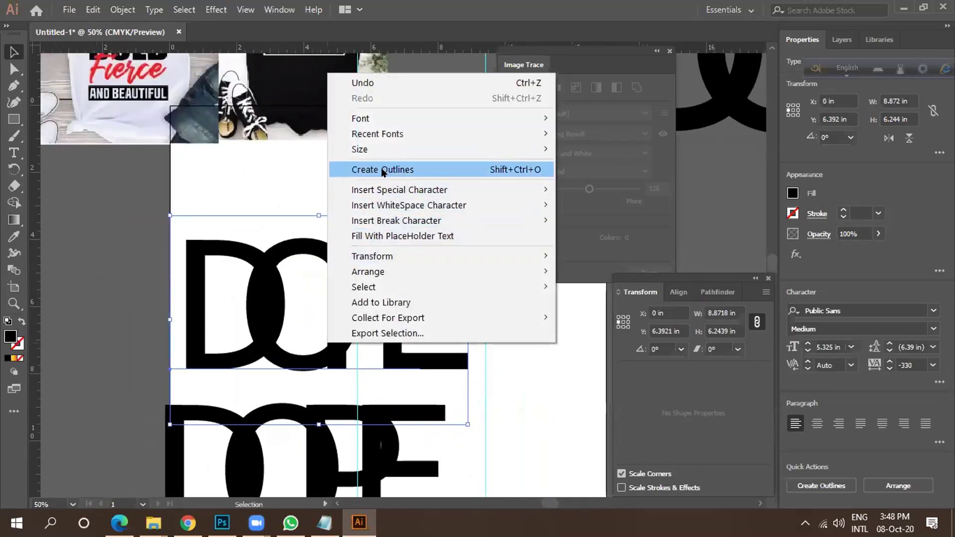
left_click(390, 170)
left_click(471, 351)
left_click(339, 328)
right_click(340, 328)
left_click(449, 317)
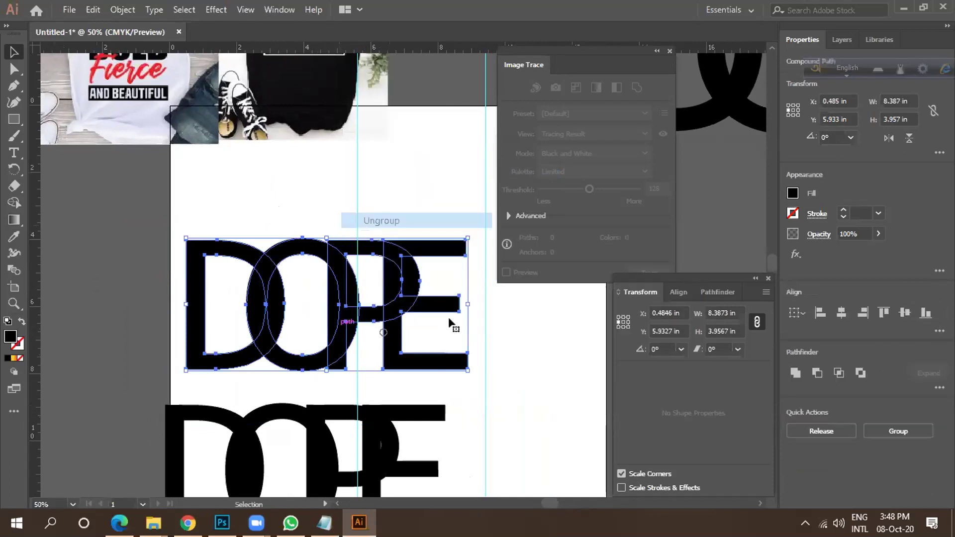
key("ctrl+shift+a")
Nudge the letter P left over the O until its left edge is at about X 4.42 in.
left_click(327, 302)
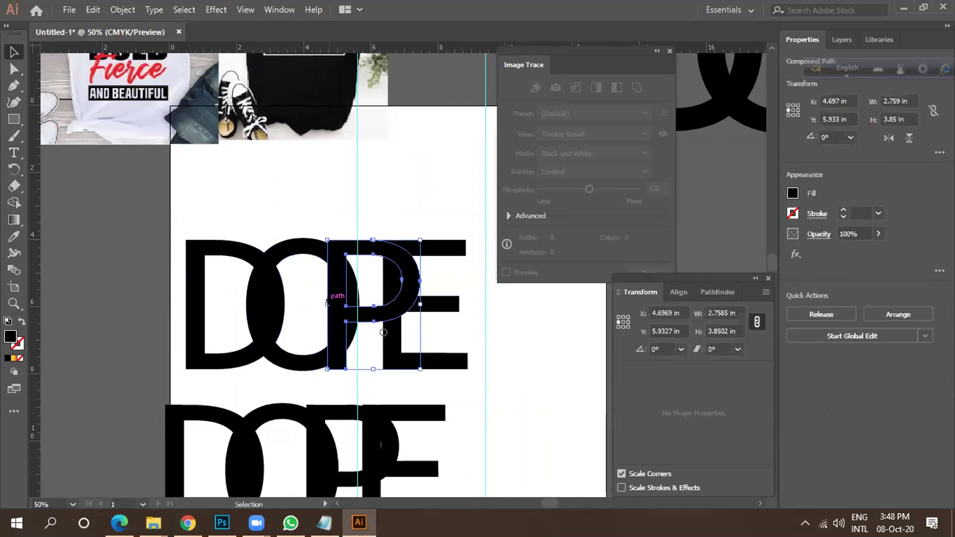
key("Left")
key("Left")
key("Left")
key("Left")
key("Left")
key("Left")
key("Left")
key("Left")
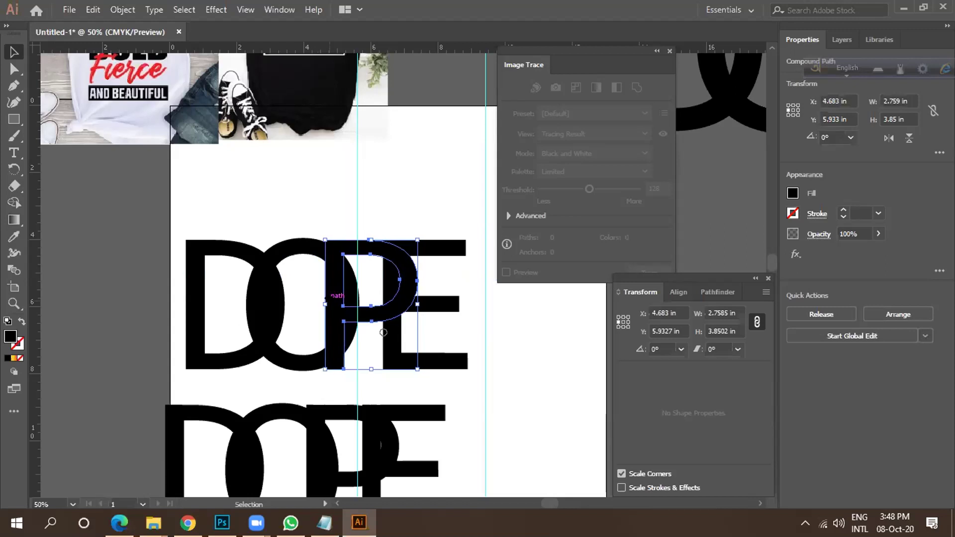
key("Left")
key("Left")
key("Left")
key("Left")
key("Left")
key("Left")
key("Left")
key("Left")
key("Left")
key("Left")
key("Left")
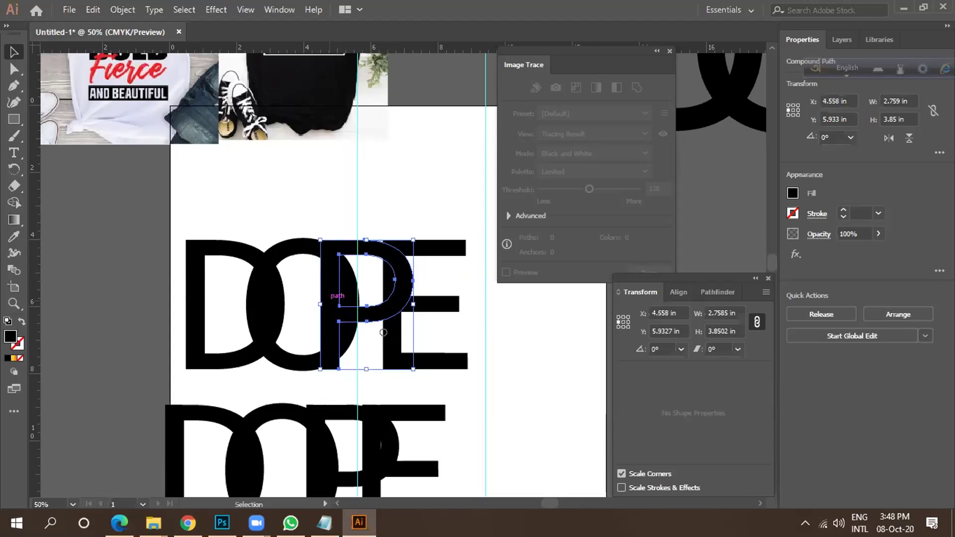
key("Left")
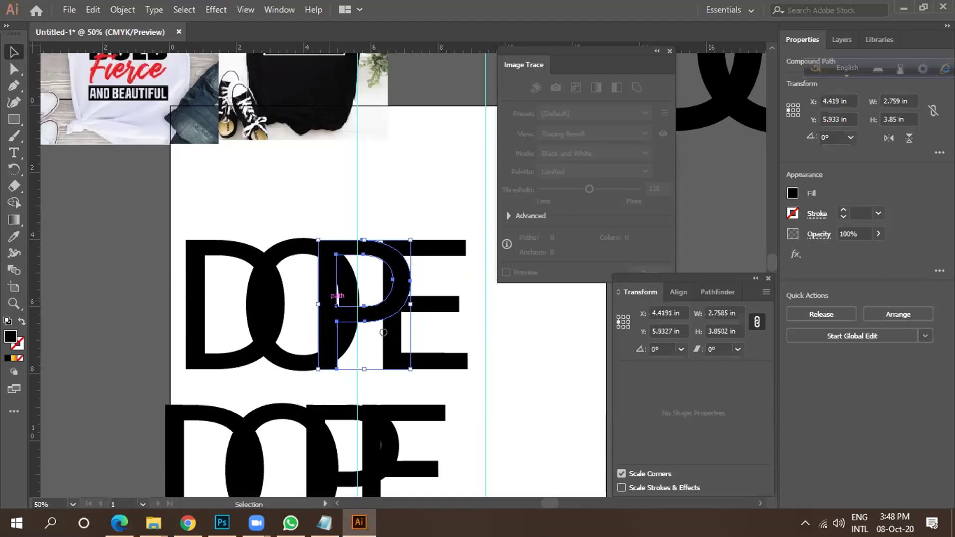
Nudge the letter E left over the P until its left edge is at about X 6.05 in.
scroll(335, 297, "up", 3)
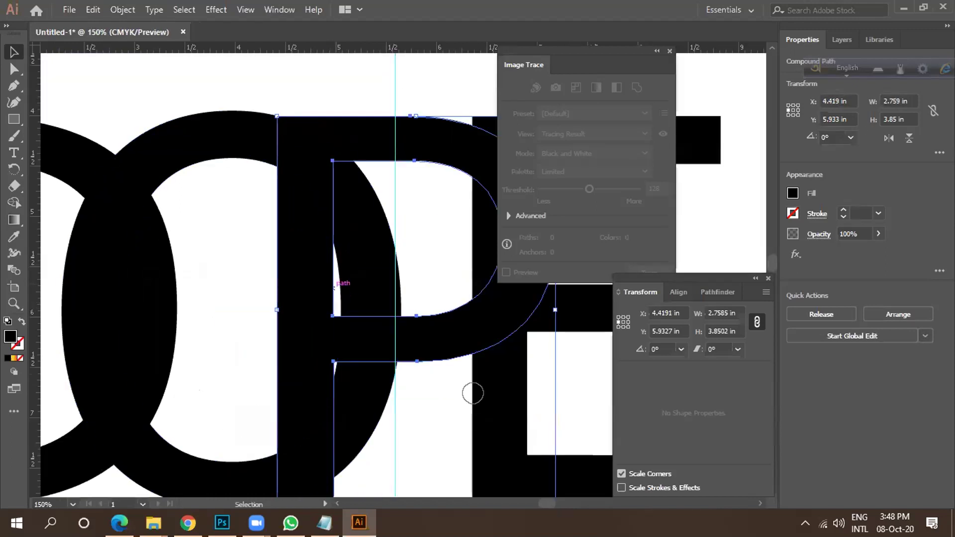
scroll(472, 393, "down", 2)
left_click(386, 345)
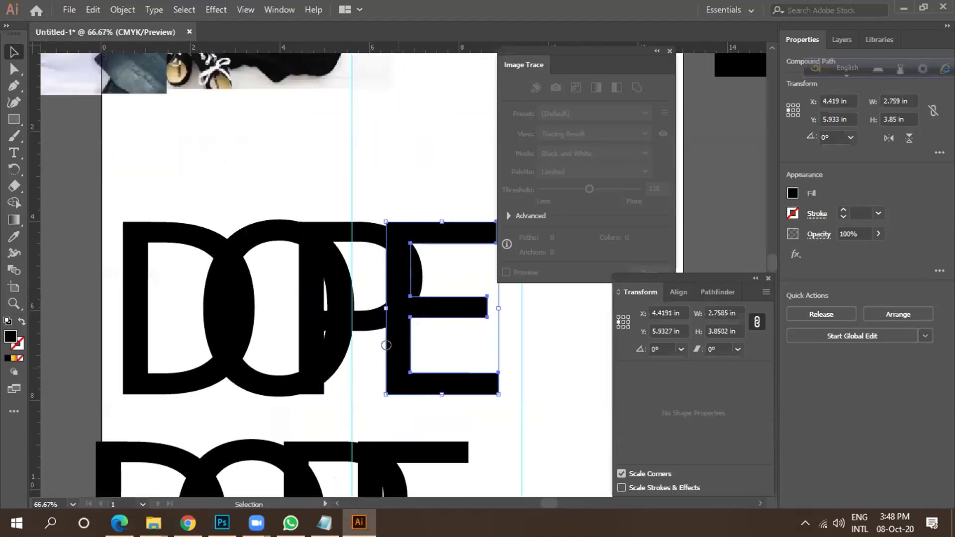
key("Left")
key("Left")
key("Left")
key("Left")
key("Left")
key("Left")
key("Left")
key("Left")
key("Left")
key("Left")
key("Left")
key("Left")
key("Left")
key("Left")
key("Left")
key("Left")
key("Left")
key("Left")
key("Left")
key("Left")
key("Left")
key("Left")
key("Left")
key("Left")
key("Left")
key("Left")
key("Left")
key("Left")
key("Left")
key("Left")
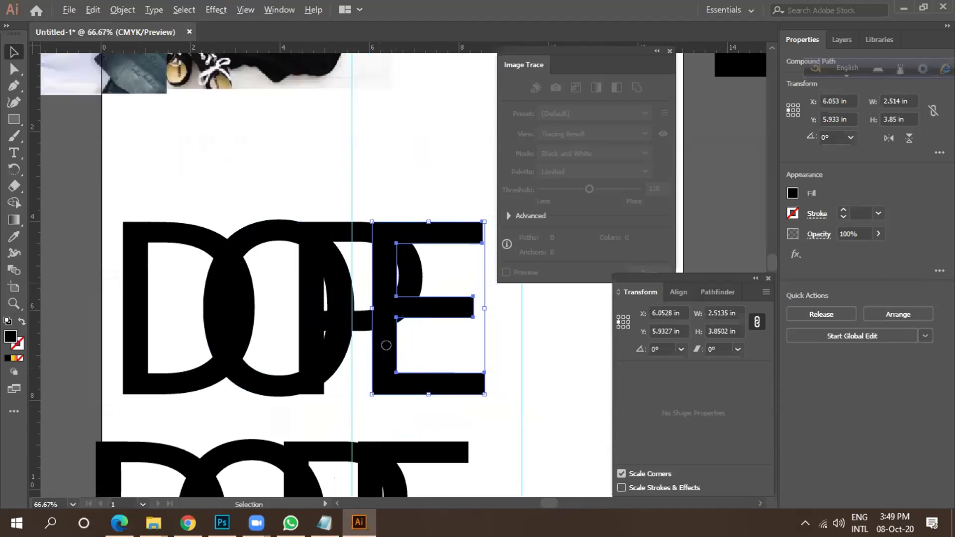
scroll(386, 345, "up", 3)
scroll(448, 253, "down", 2)
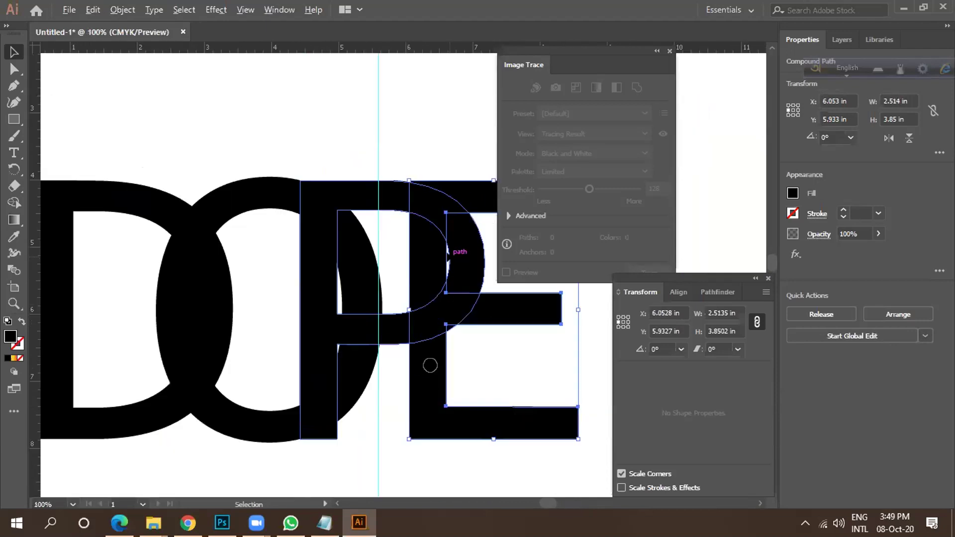
scroll(447, 253, "down", 1)
Try to merge the overlap of D and O into the O's left side with the Shape Builder tool.
left_click_drag(234, 189, 476, 355)
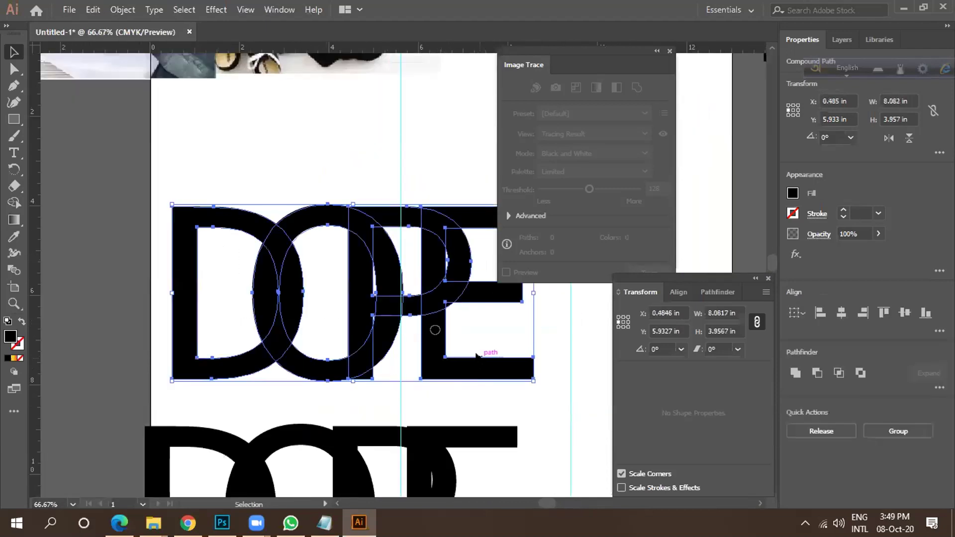
left_click(15, 201)
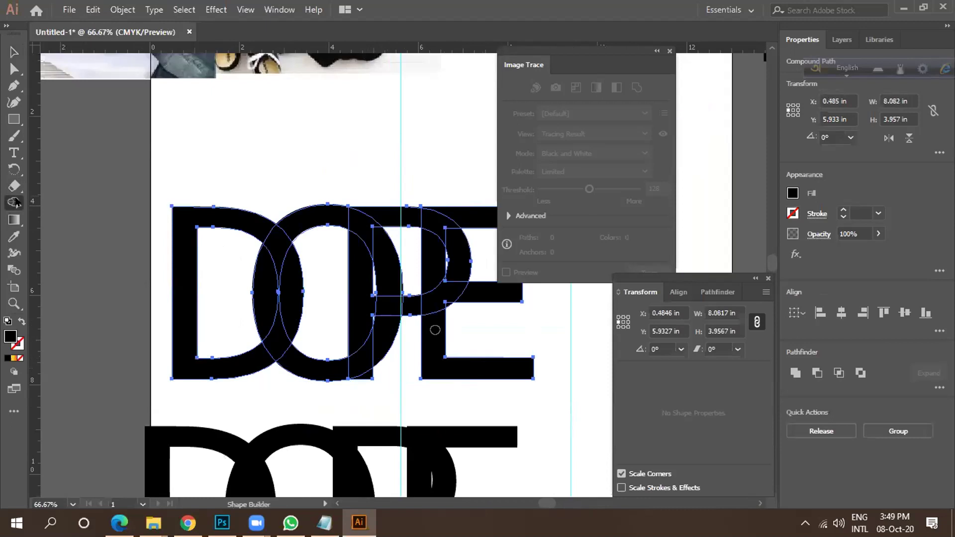
scroll(207, 236, "down", 2)
scroll(216, 208, "down", 1)
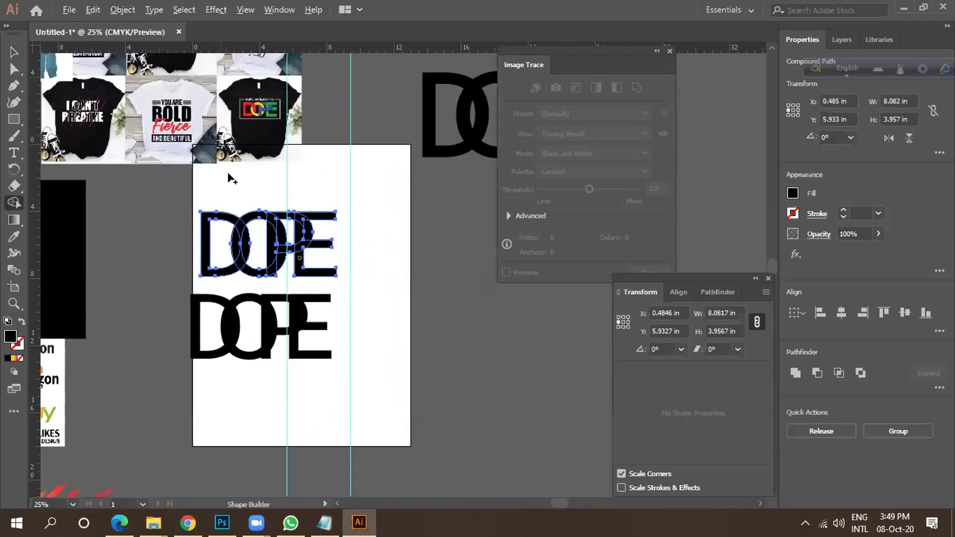
scroll(249, 115, "up", 3)
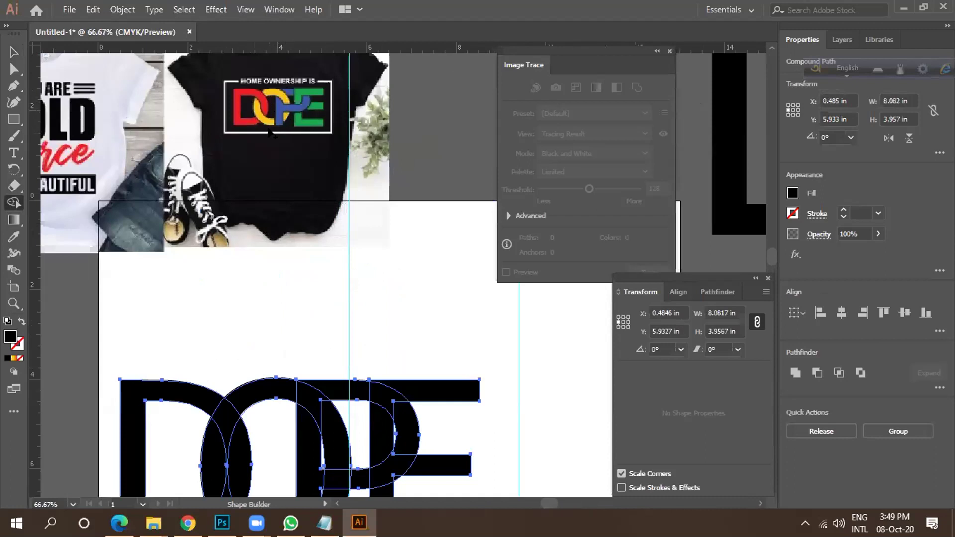
scroll(281, 164, "down", 2)
scroll(256, 353, "up", 2)
left_click(229, 303)
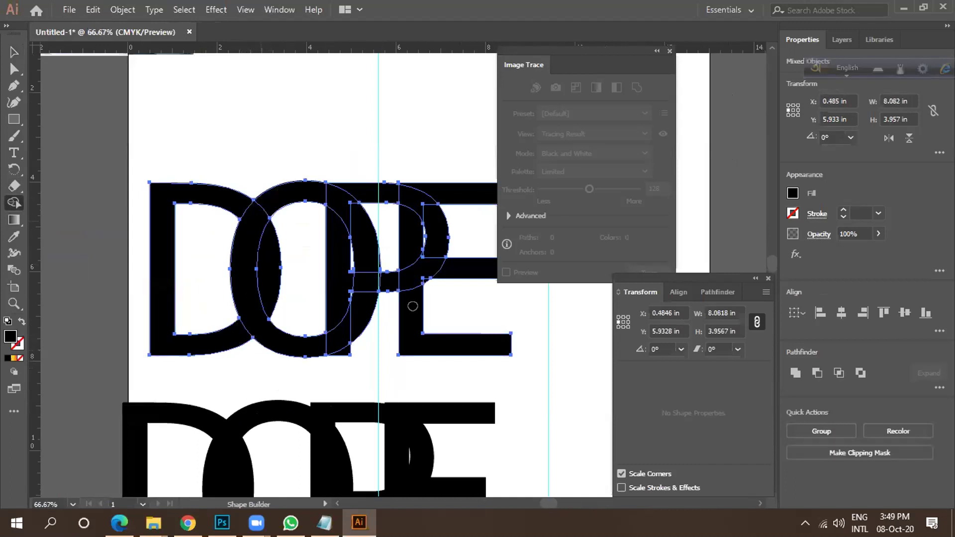
mouse_move(235, 200)
left_mouse_down()
mouse_move(273, 246)
mouse_move(253, 271)
left_mouse_up()
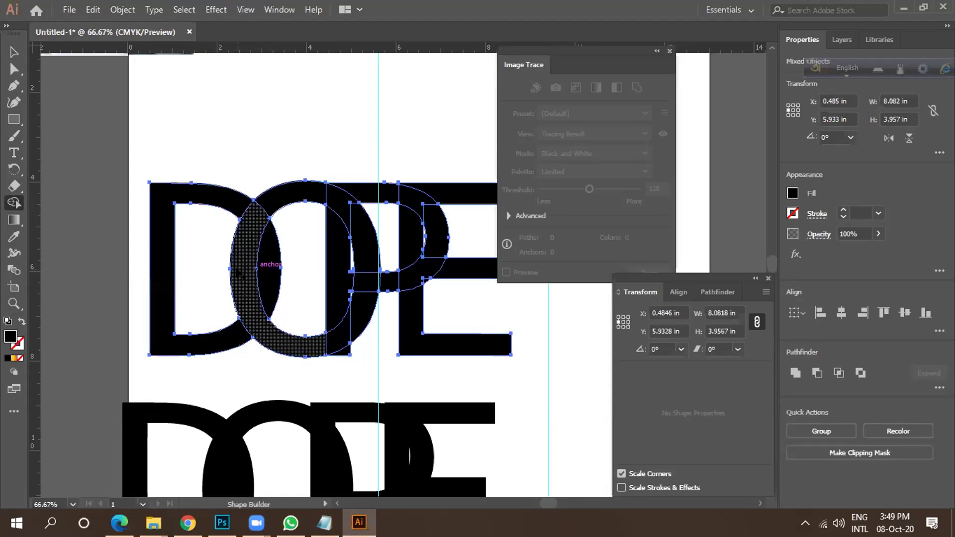
key("v")
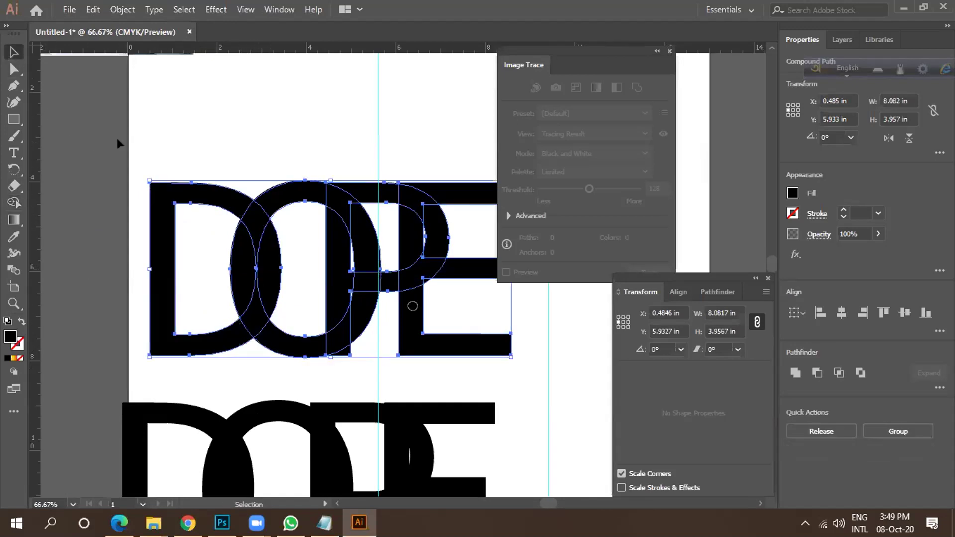
key("ctrl+shift+a")
Nudge the letter O left over the D until its left edge is at about X 2.18 in.
left_click(305, 191)
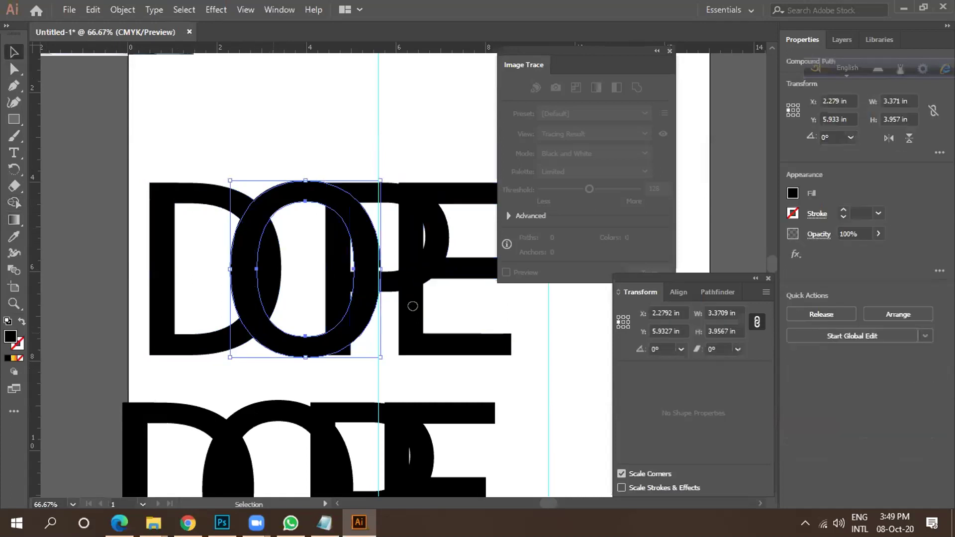
key("Left")
key("Left")
key("Left")
key("Left")
key("Left")
key("Left")
key("Left")
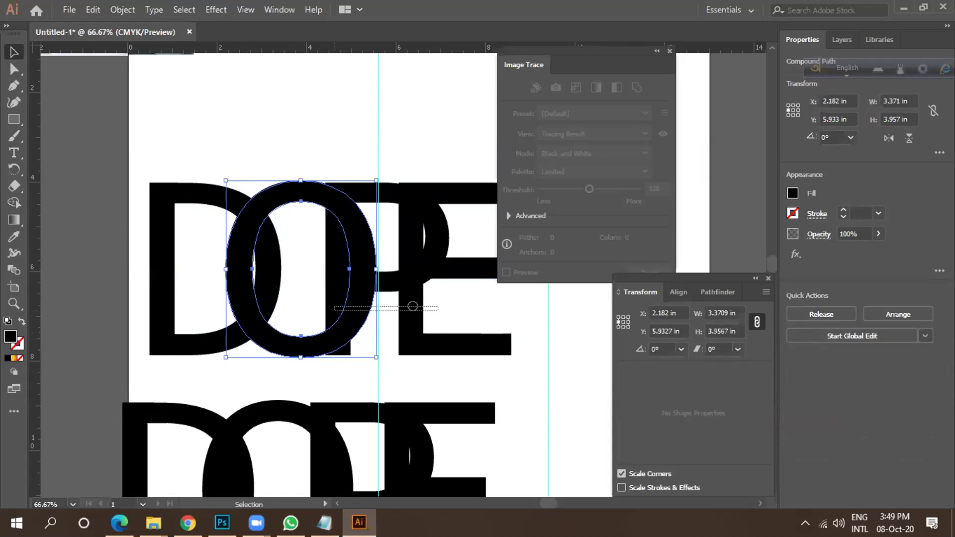
Nudge the letters P and E together slightly further left over the O.
left_click(336, 308, "shift")
left_click(413, 306)
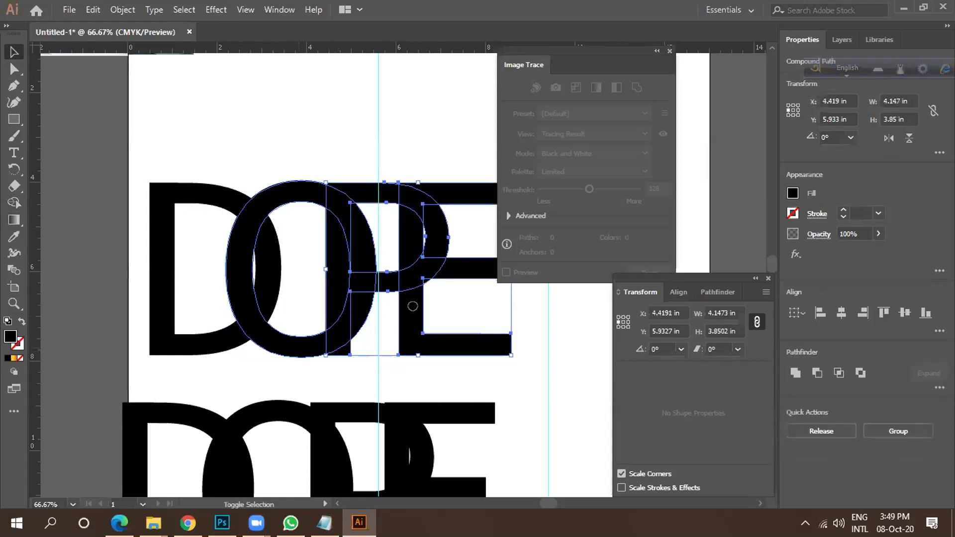
key("Left")
key("Left")
key("Left")
key("Left")
key("Left")
key("Left")
key("Left")
key("Left")
key("Left")
key("Left")
key("Left")
key("Left")
key("Left")
key("Left")
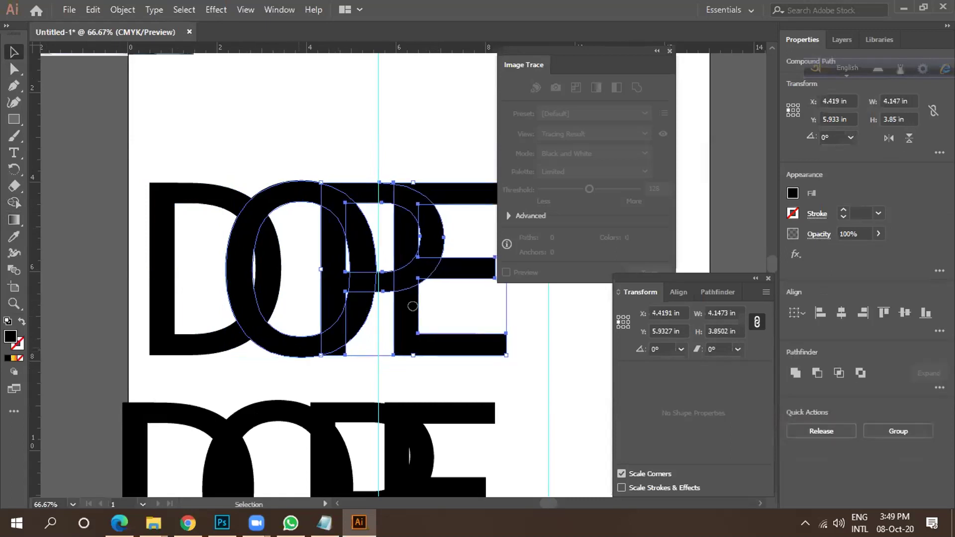
Select all four upper DOPE letters and merge the lower D and O overlap into the O's left side with Shape Builder.
key("ctrl+minus")
left_click_drag(173, 267, 452, 348)
left_click_drag(164, 263, 438, 309)
key("shift+m")
scroll(248, 323, "up", 2)
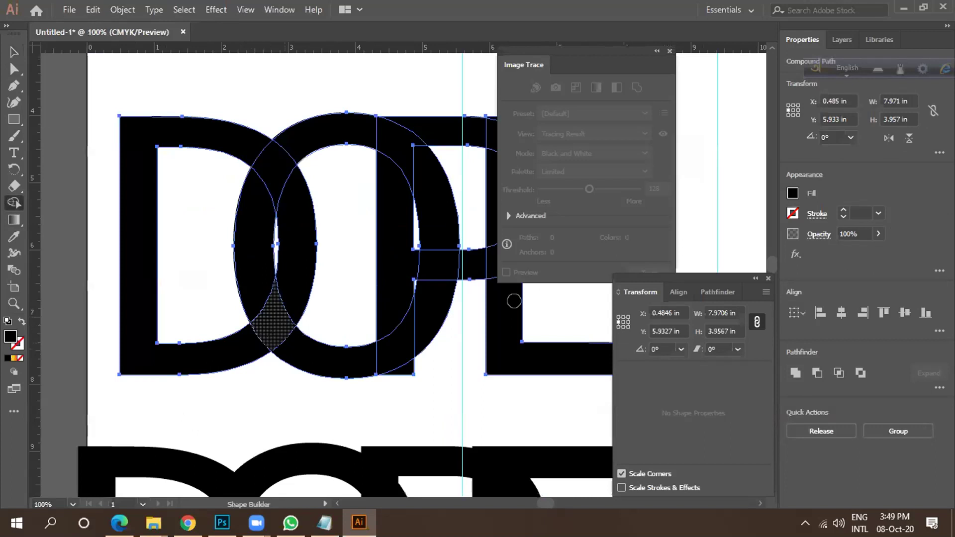
left_click(261, 319)
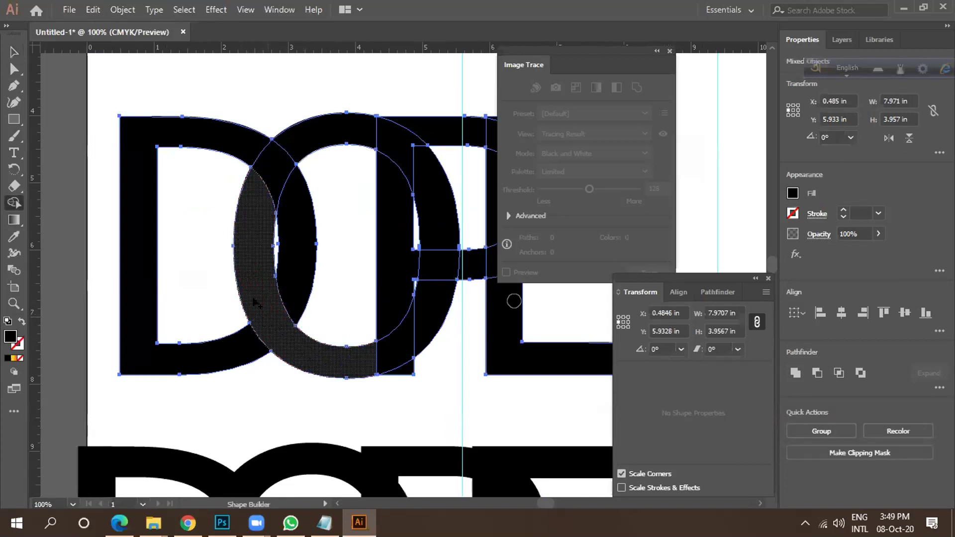
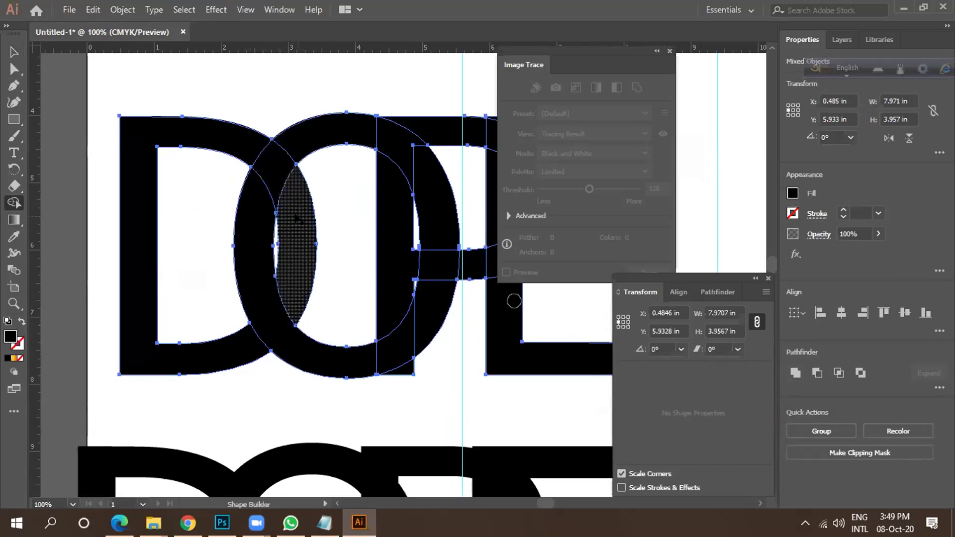
Merge the upper overlap of D and O into the letter D with the Shape Builder tool.
left_click_drag(243, 143, 297, 201)
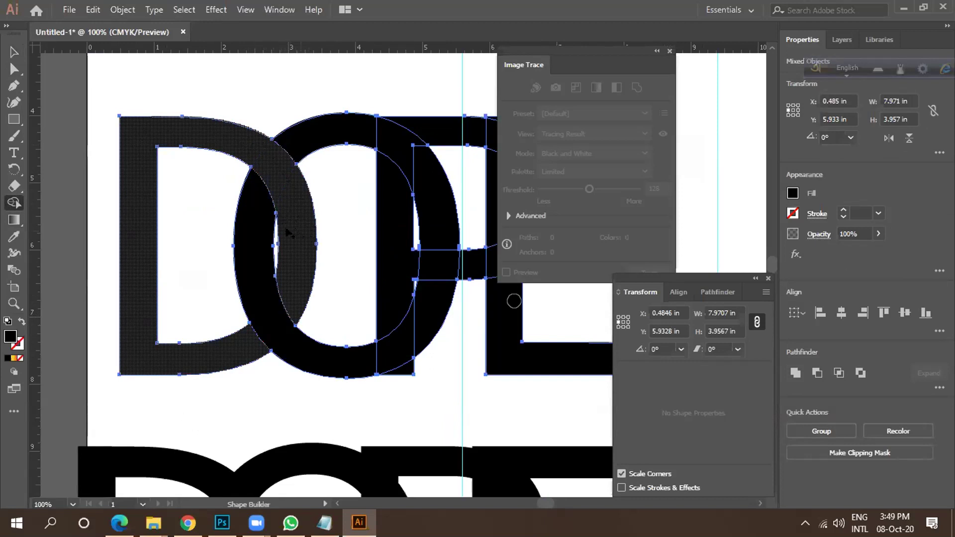
scroll(287, 231, "down", 1)
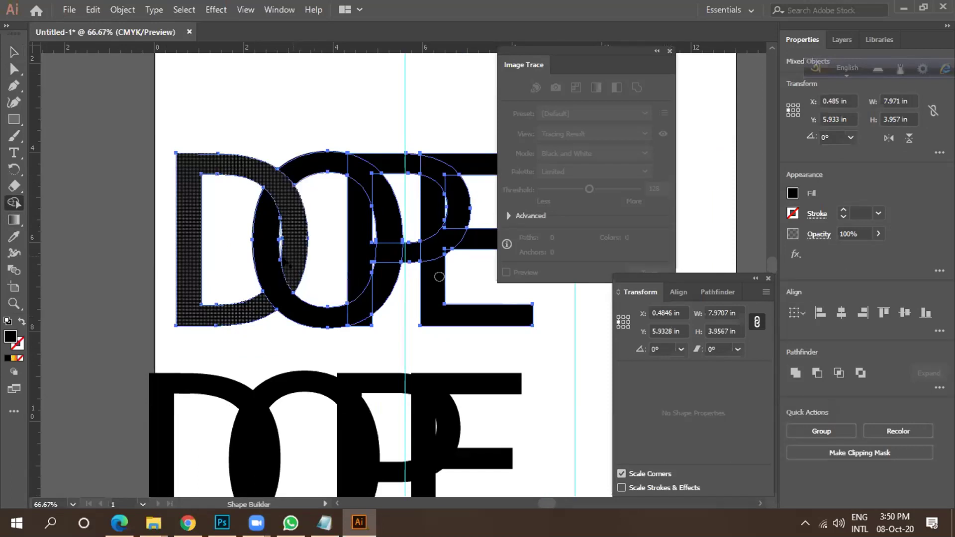
scroll(264, 277, "down", 2)
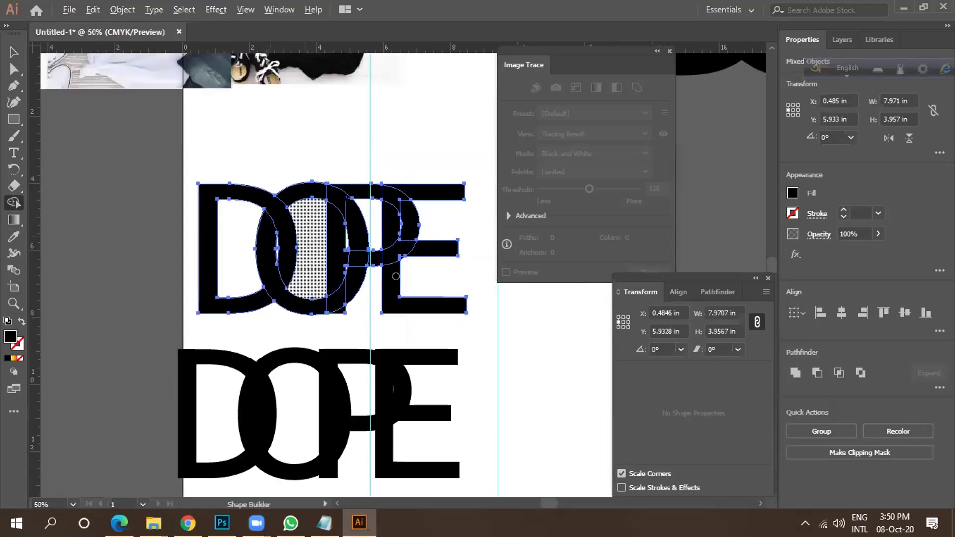
Compare with the DOPE shirt reference and merge the O's overlaps into the P's vertical stem with Shape Builder.
scroll(305, 240, "down", 1)
scroll(330, 109, "up", 3)
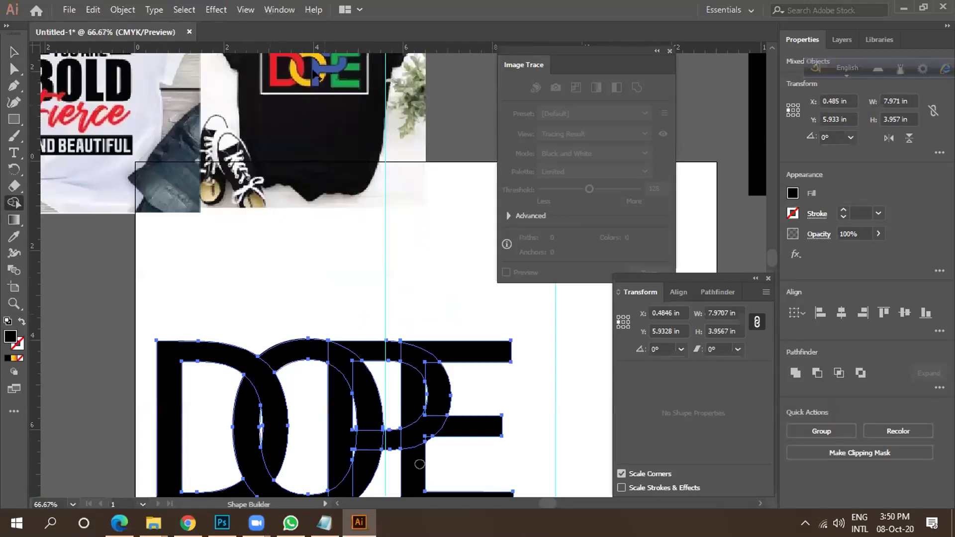
scroll(314, 103, "up", 2)
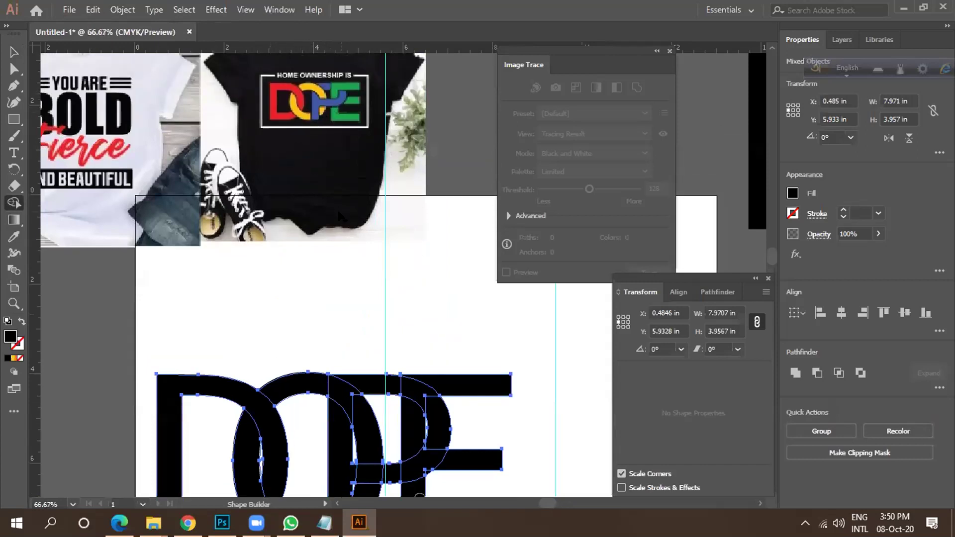
scroll(339, 211, "down", 2)
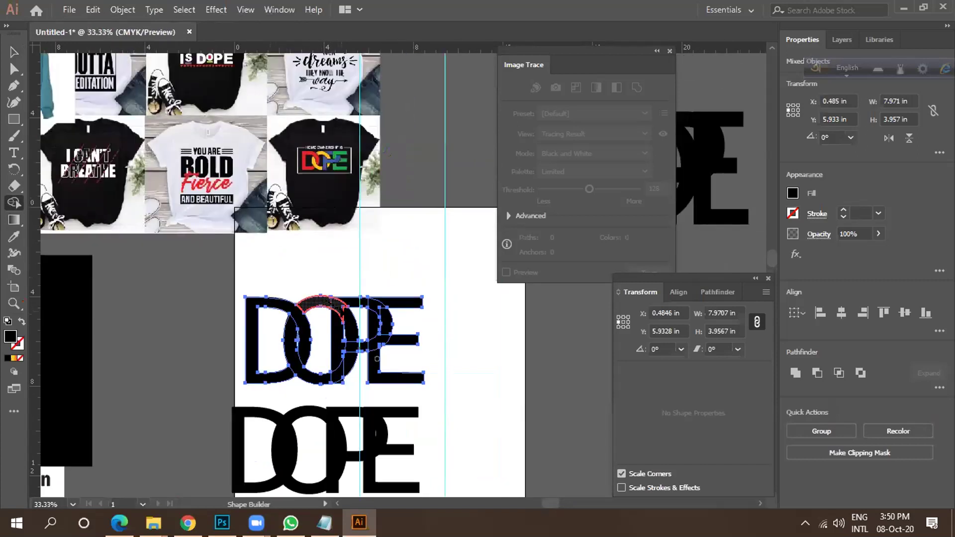
scroll(347, 386, "up", 2)
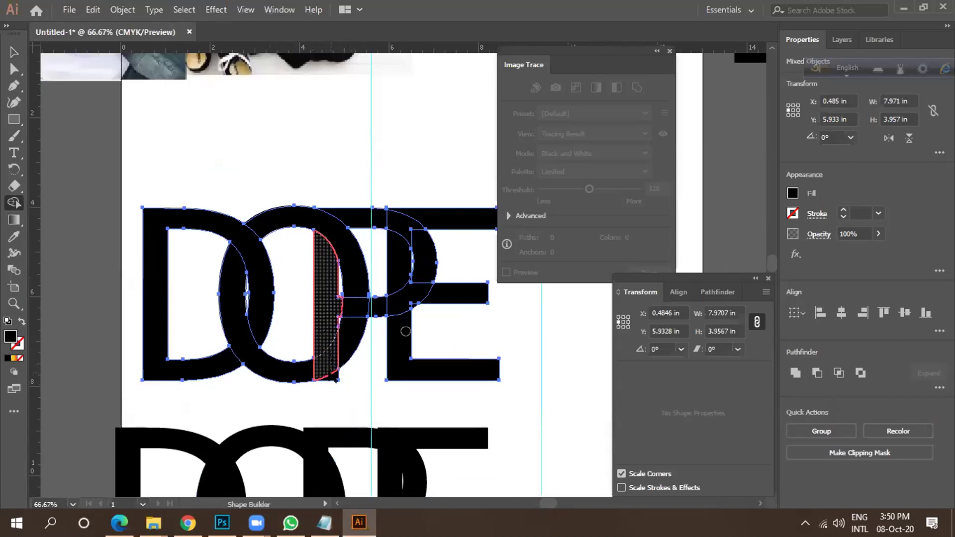
left_click_drag(337, 380, 355, 310)
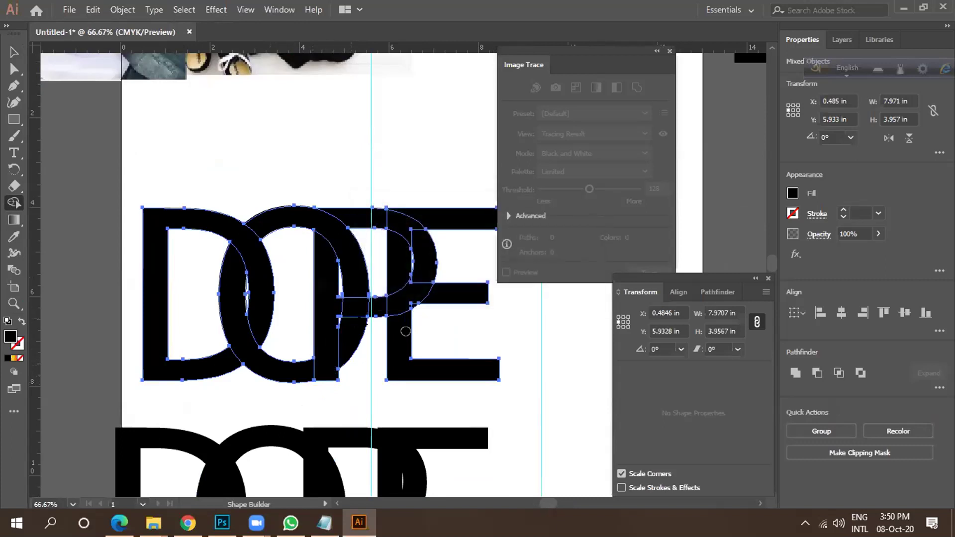
Merge the P's stem with its crossbar and lower bowl across the O and E overlaps using Shape Builder.
scroll(405, 331, "down", 2)
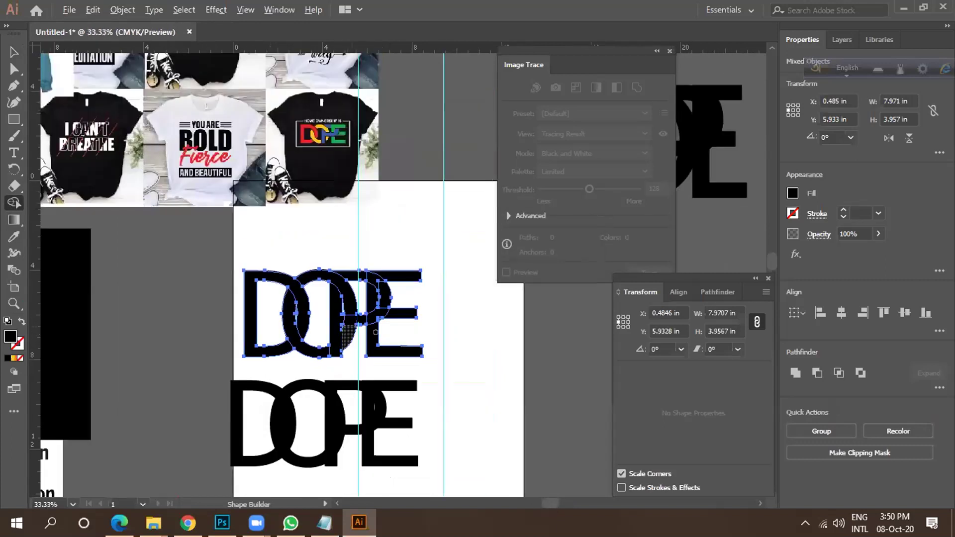
scroll(369, 326, "up", 1)
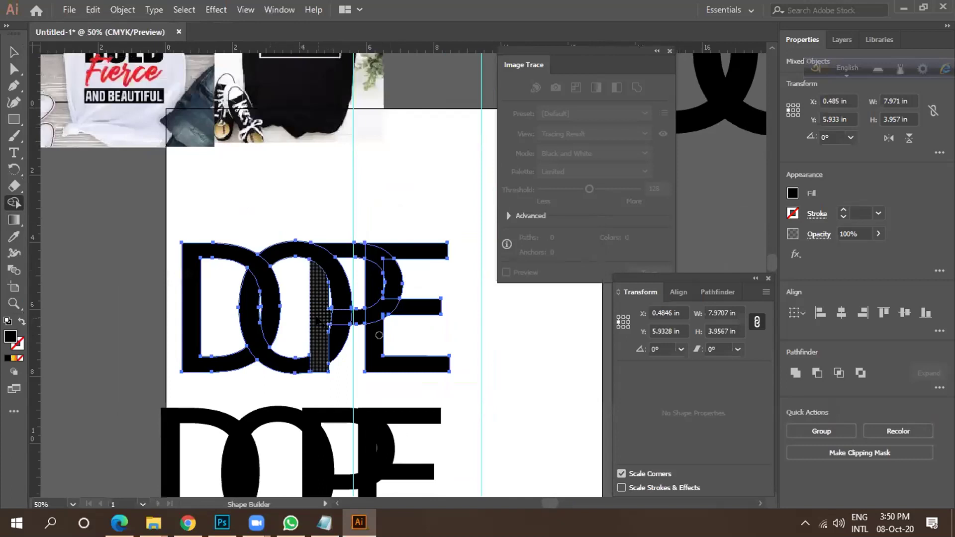
scroll(377, 333, "down", 1)
scroll(371, 330, "up", 2)
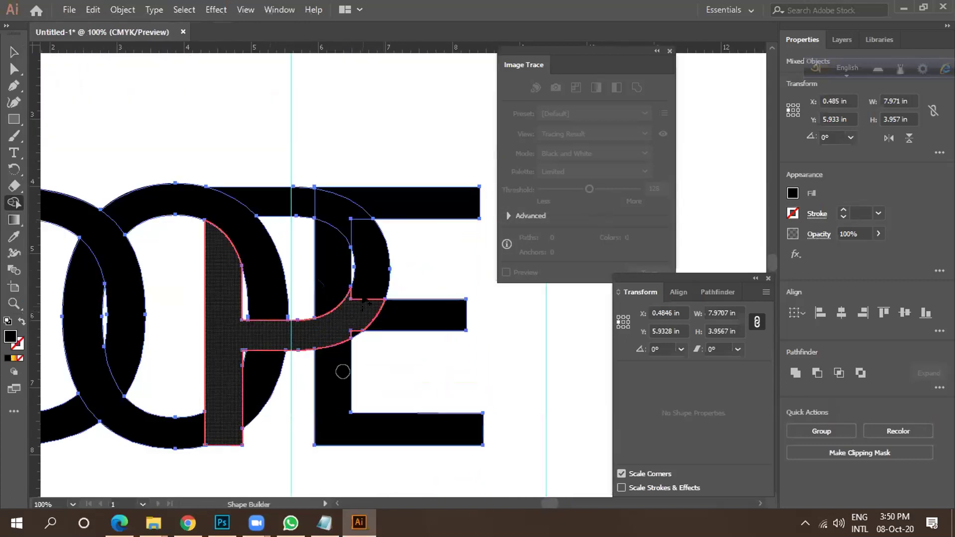
scroll(365, 275, "down", 2)
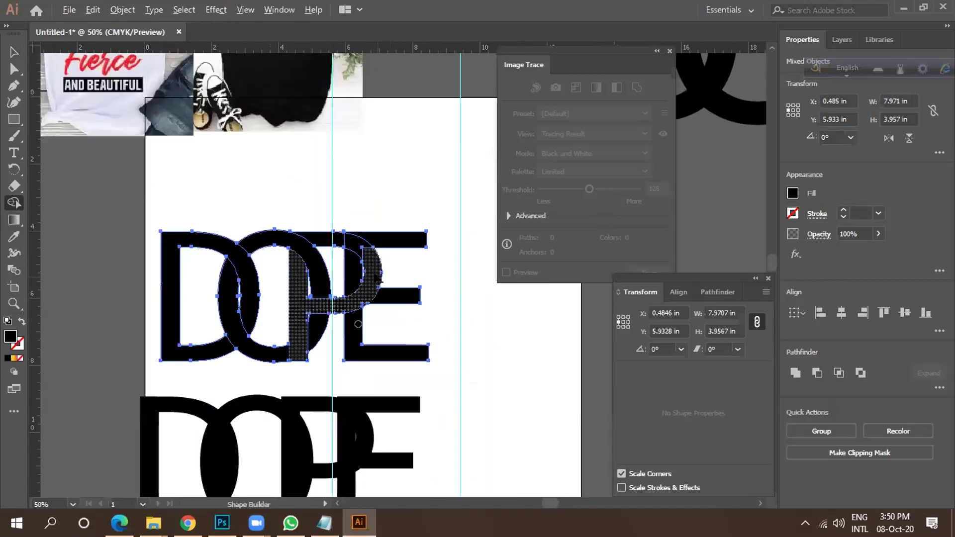
scroll(380, 278, "down", 1)
scroll(353, 259, "up", 2)
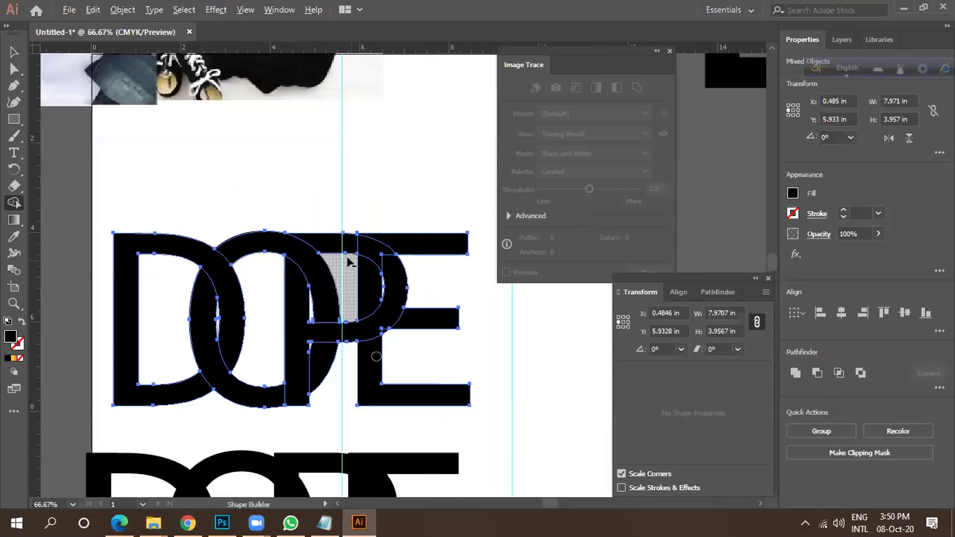
Fill the upper design's letter E with the green sampled from the DOPE shirt reference.
key("v")
scroll(169, 124, "down", 3)
left_click_drag(281, 238, 407, 282)
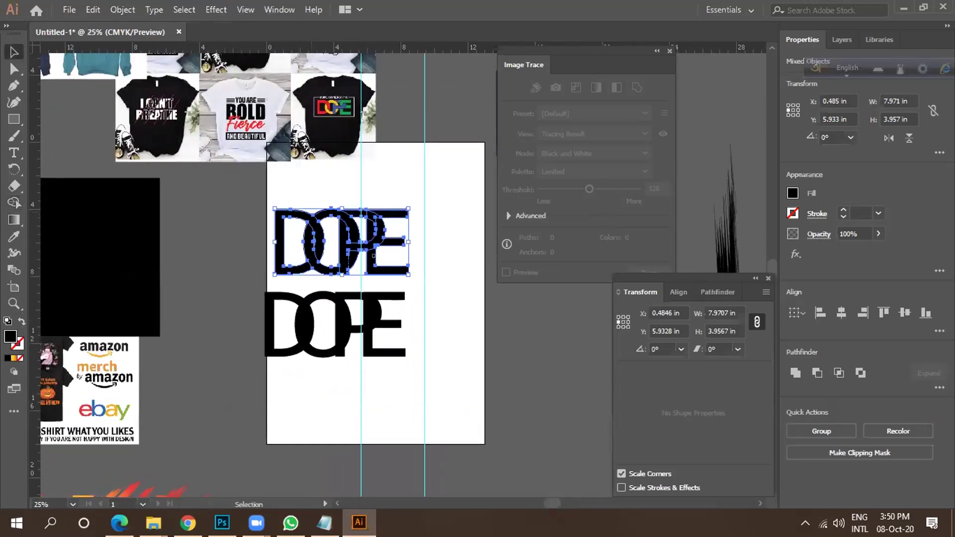
left_click(439, 290)
left_click(393, 276)
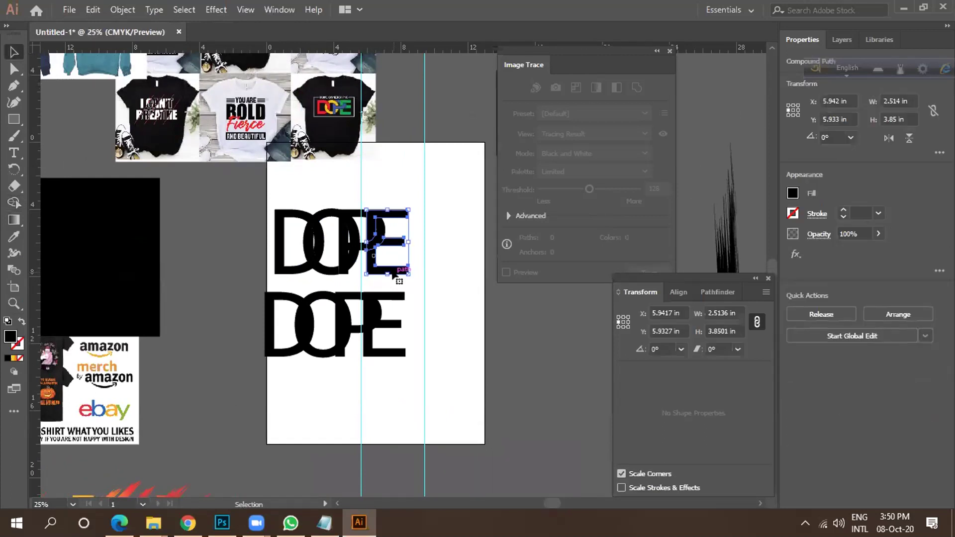
key("i")
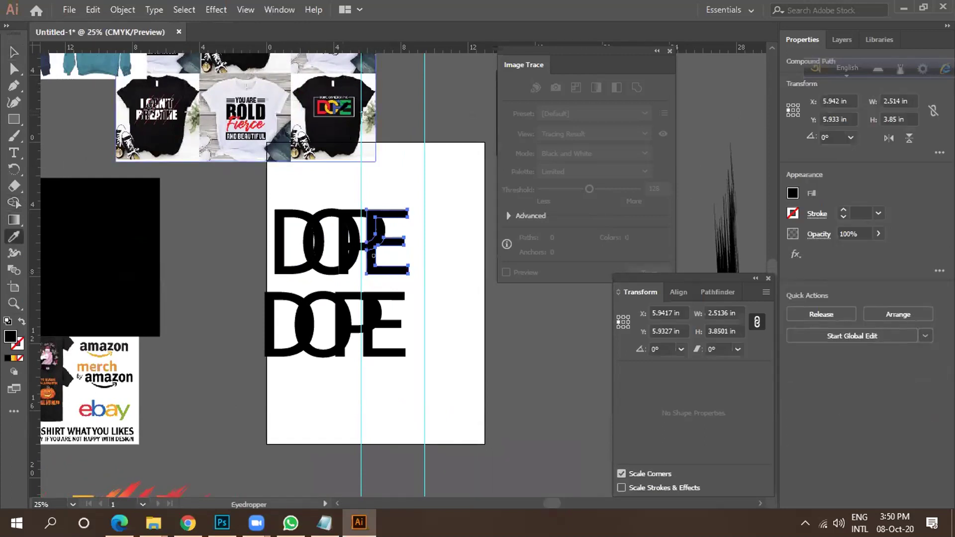
left_click(344, 106)
key("v")
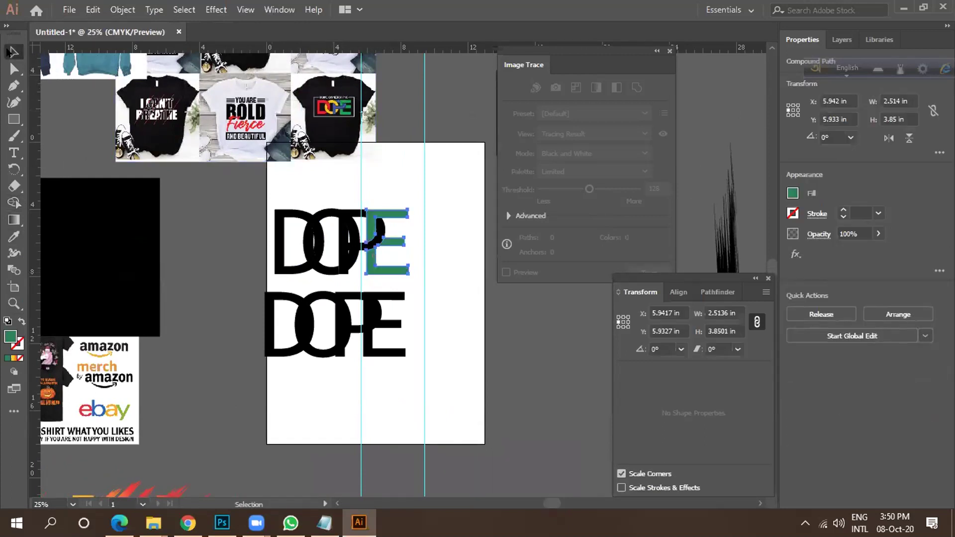
Fill the O's lower-left piece with the yellow sampled from the DOPE shirt reference.
left_click(320, 272)
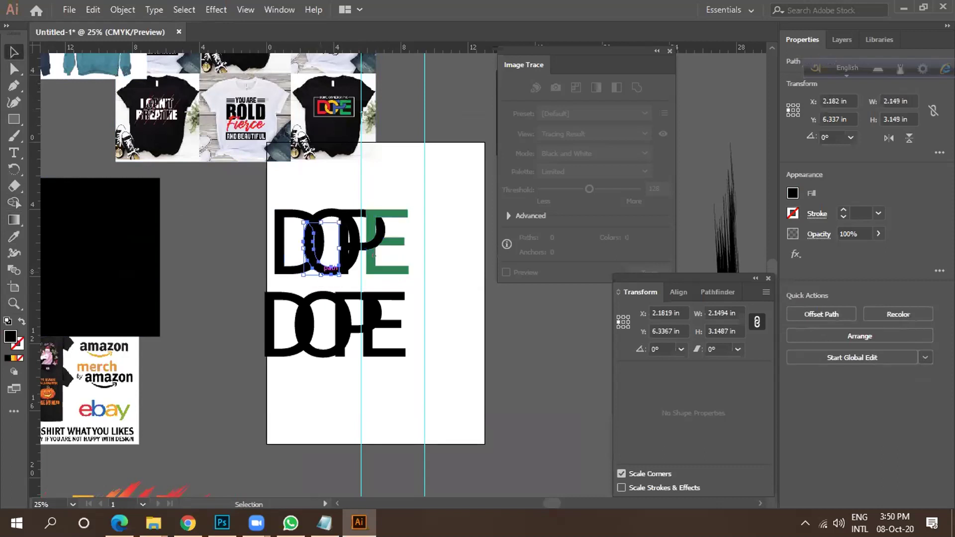
key("i")
left_click(326, 105)
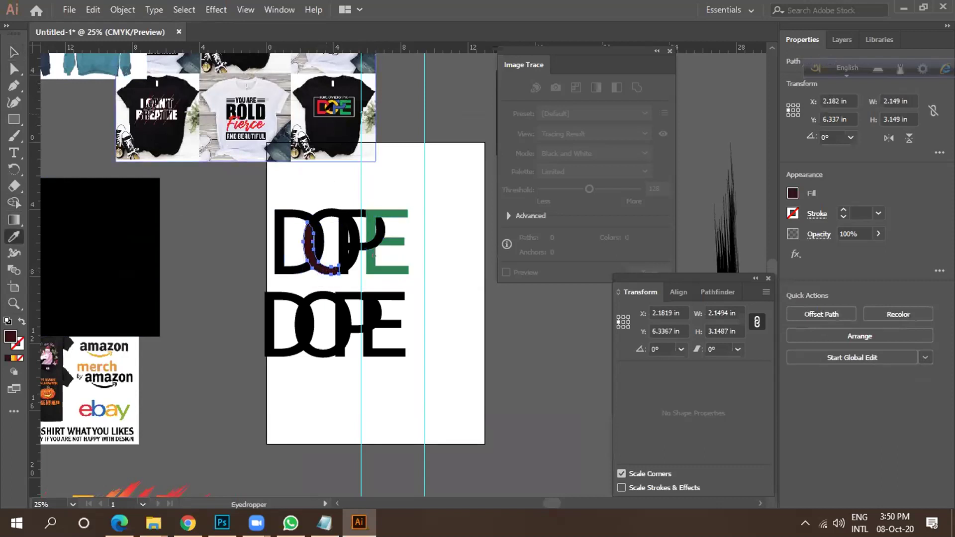
left_click(330, 107)
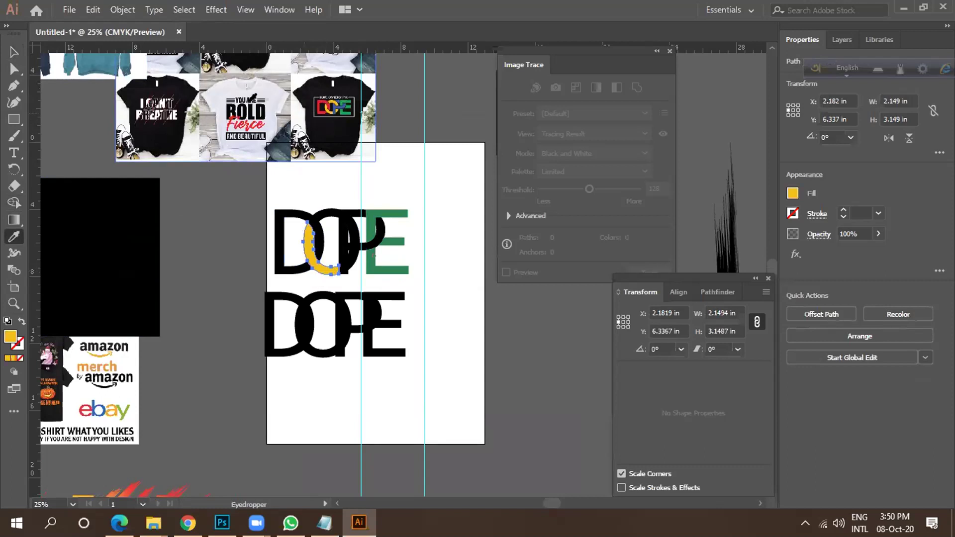
left_click(14, 68)
left_click(14, 50)
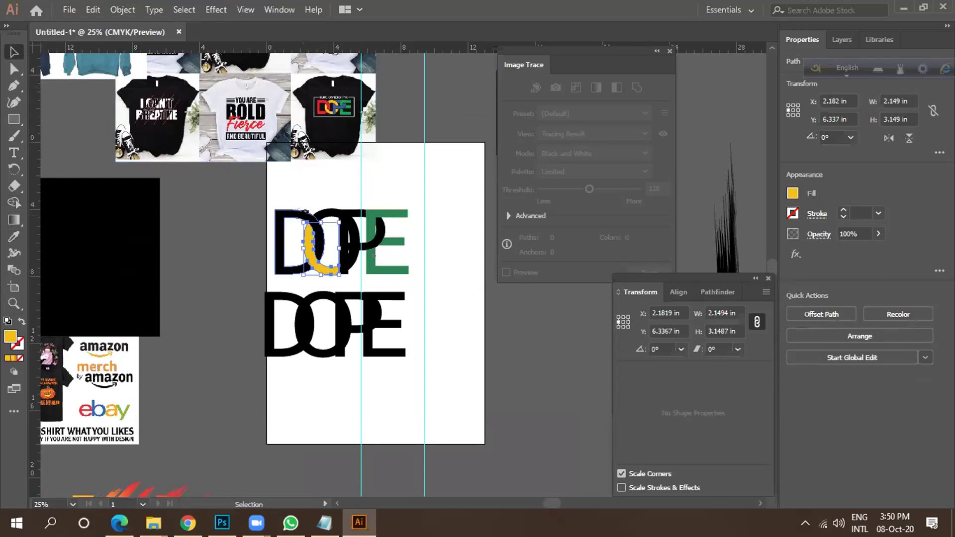
Fill the P's merged stem and lower bowl with the blue sampled from the DOPE shirt reference.
left_click(373, 255)
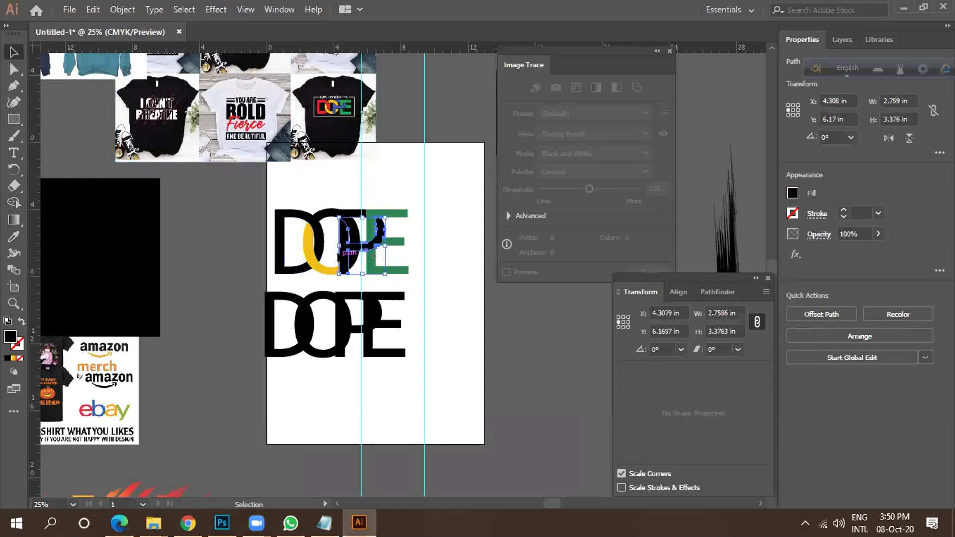
key("i")
left_click(335, 107)
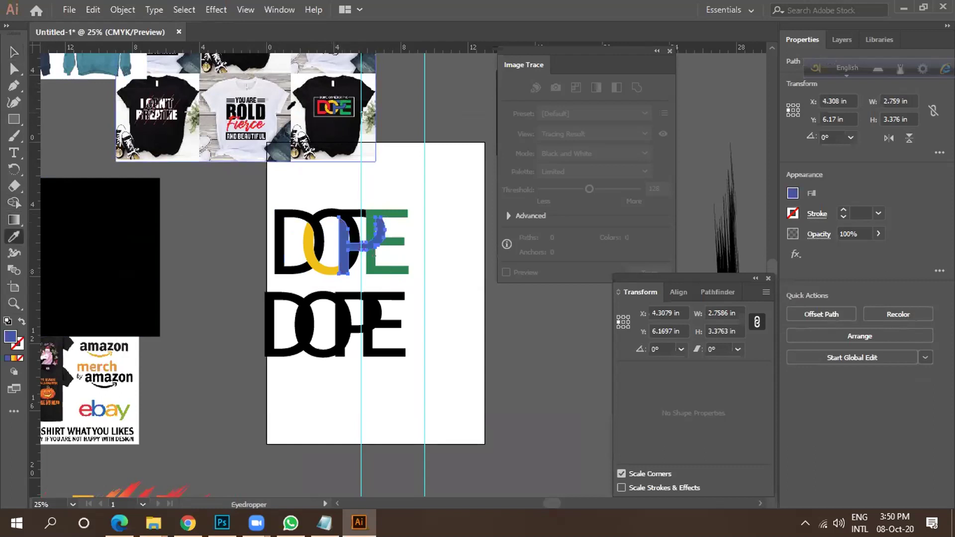
key("v")
Fill the upper design's letter D with the red sampled from the DOPE shirt reference.
left_click(272, 262)
key("i")
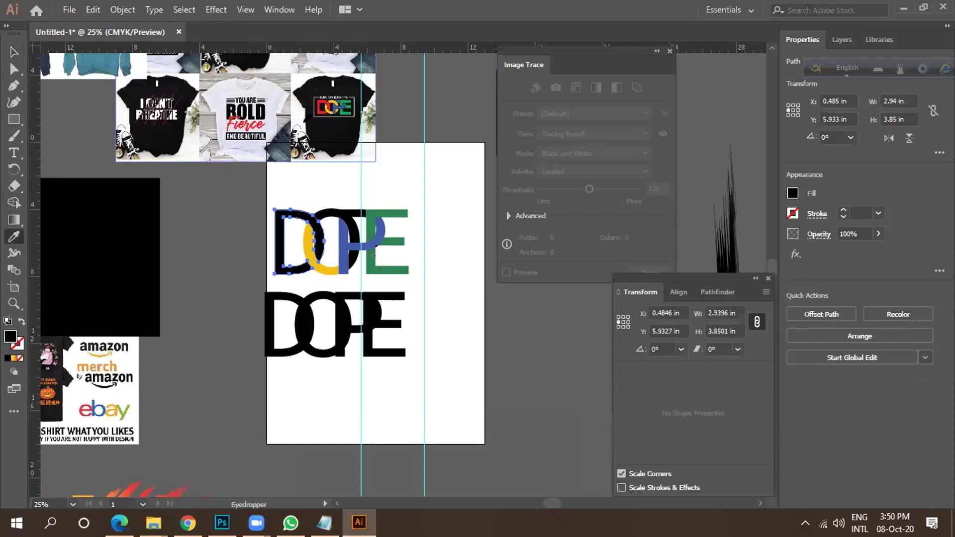
left_click(316, 107)
key("v")
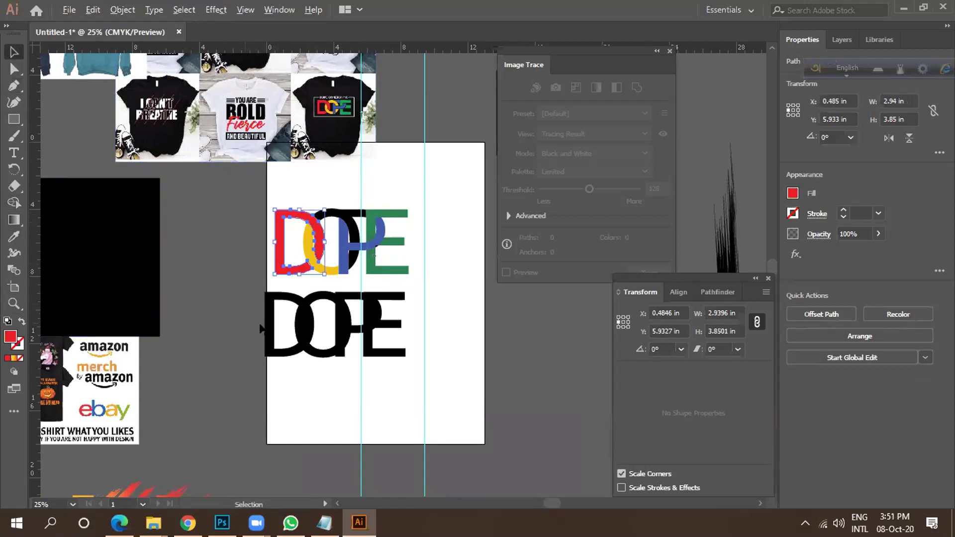
Fill the remaining black upper part of the P with the blue of its stem.
scroll(319, 251, "up", 4)
scroll(316, 257, "down", 1)
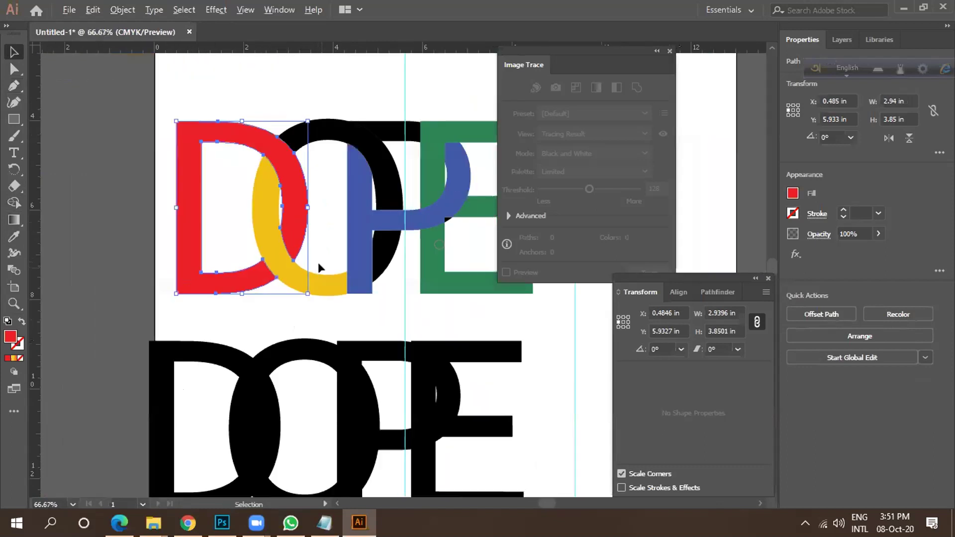
left_click(358, 173)
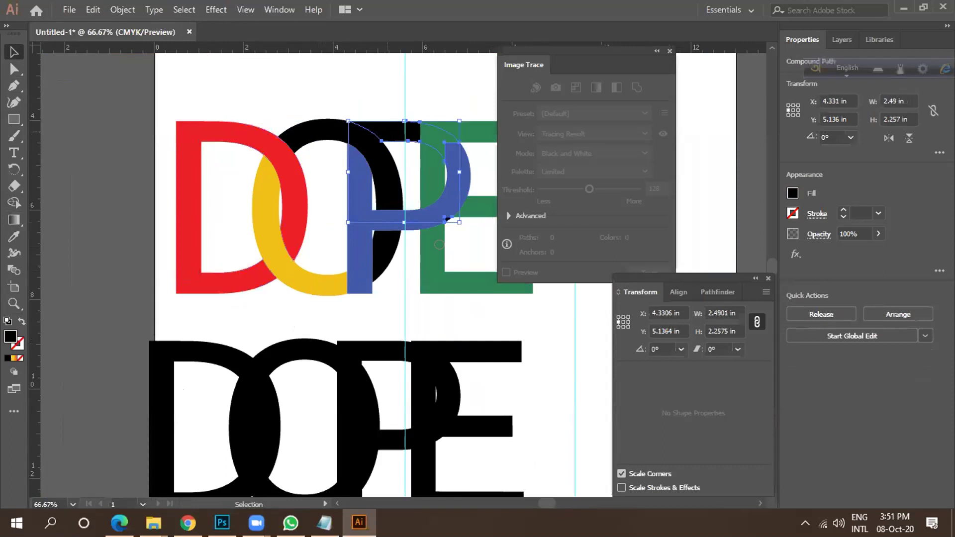
key("i")
left_click(360, 199)
key("v")
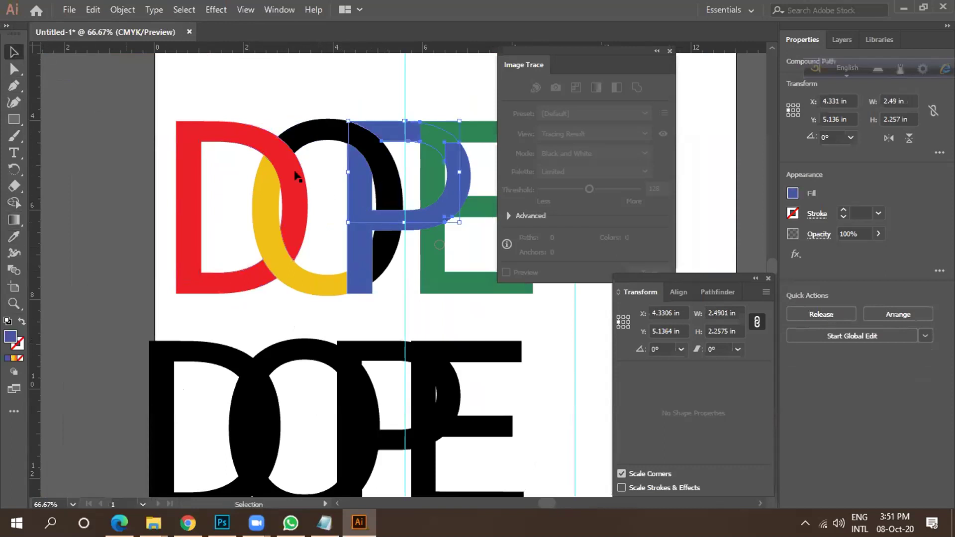
Try to fill the O's black upper arc with the yellow of its lower-left piece.
left_click(318, 132)
key("i")
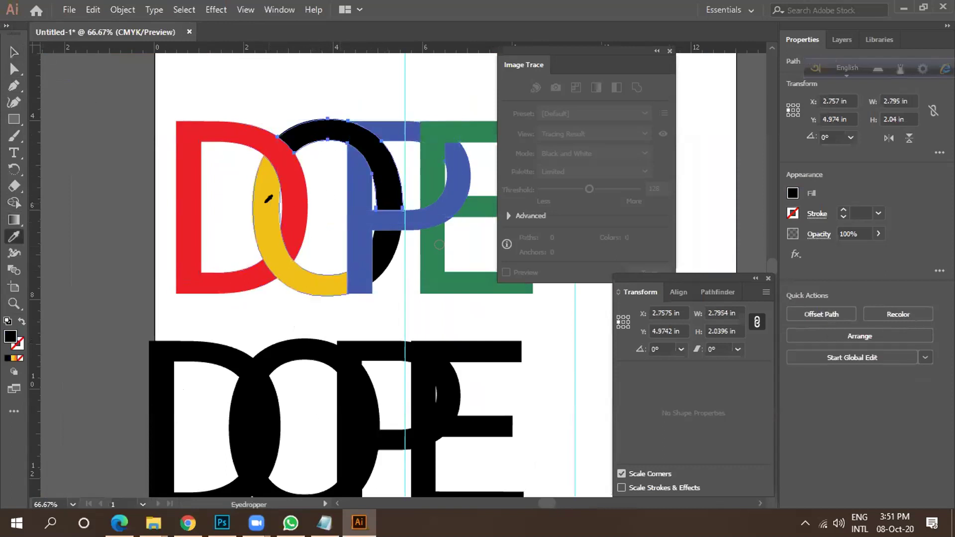
left_click(266, 202)
left_click(111, 85)
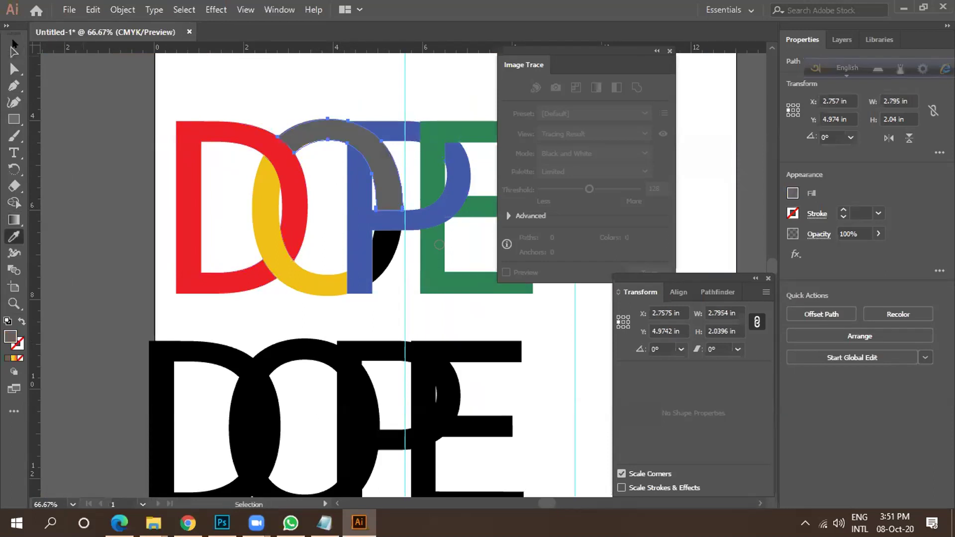
left_click(13, 46)
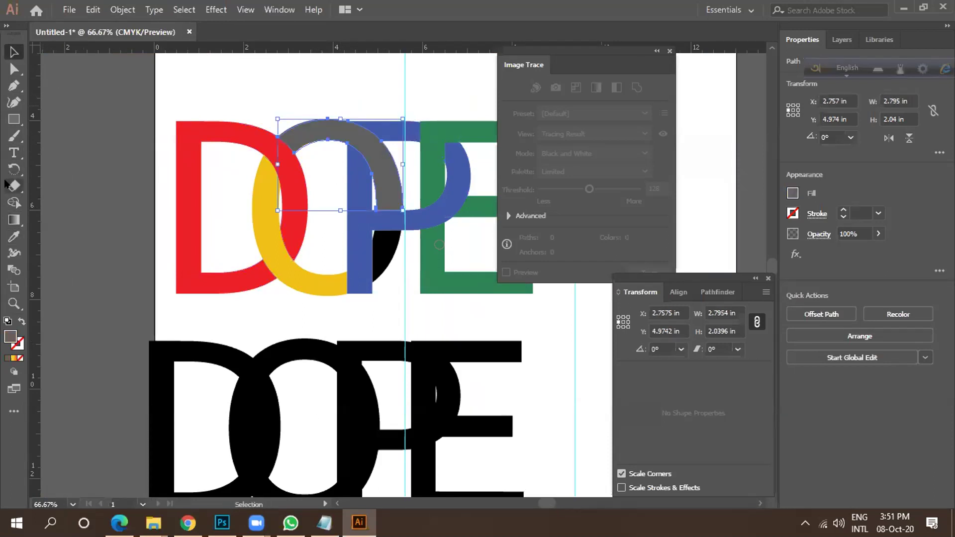
Fill the grey upper arc and the black lower-right piece of the O with the letter's yellow using the Eyedropper.
left_click(13, 236)
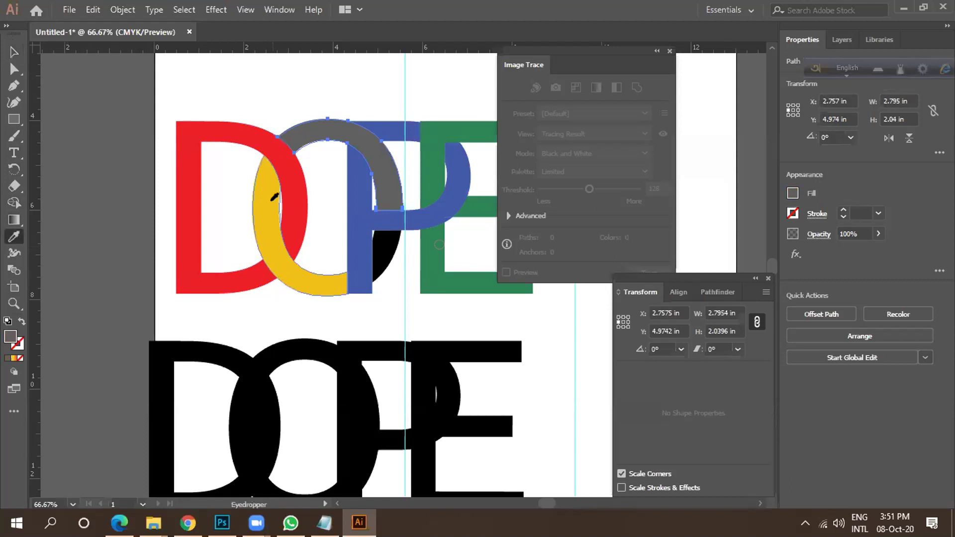
left_click(274, 196)
left_click(14, 52)
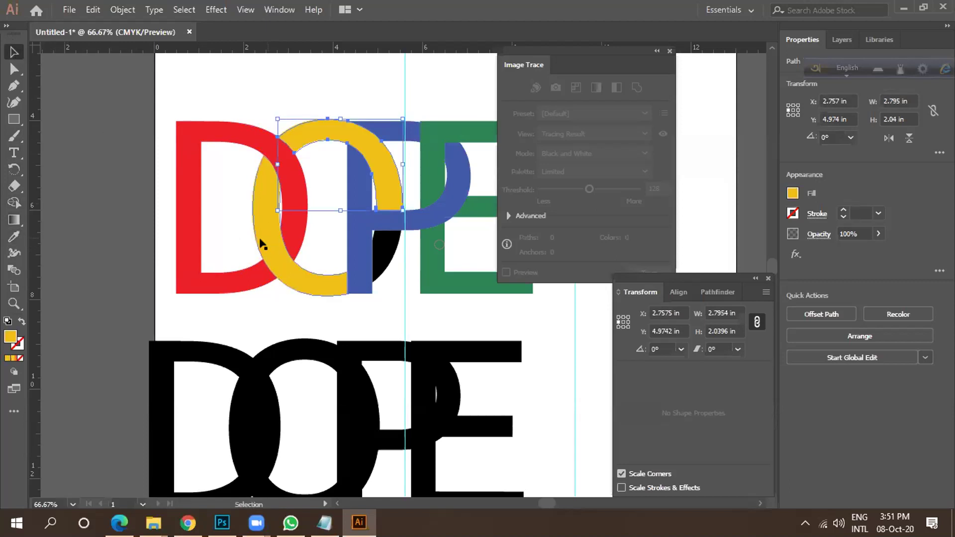
left_click(387, 254)
key("i")
left_click(299, 254)
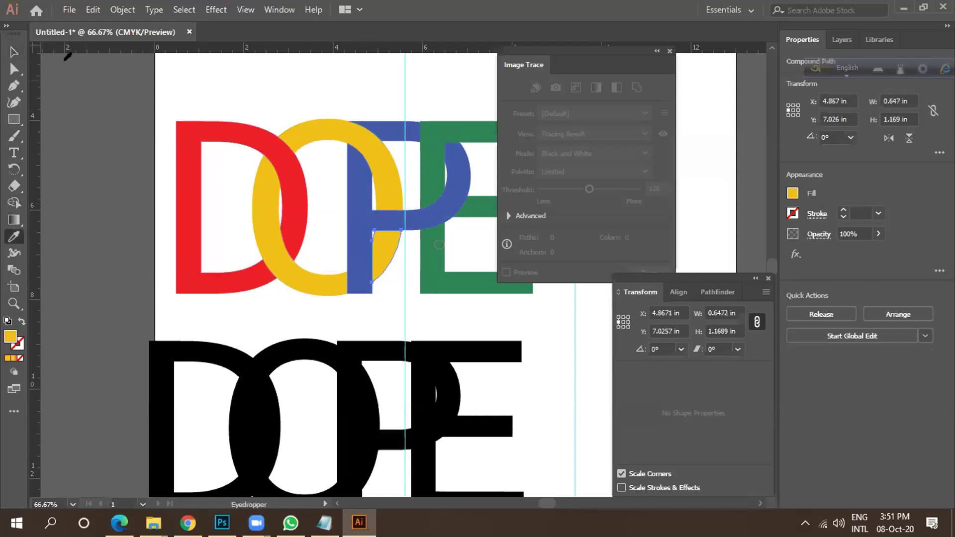
left_click(15, 52)
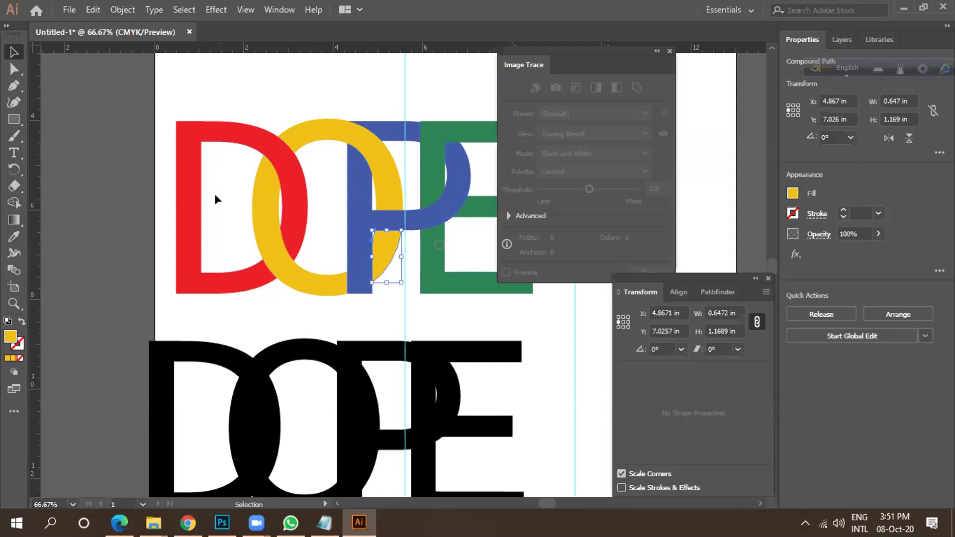
Scale the coloured DOPE lettering down to about 4.1 by 2.03 in and place it against the artboard's left guide.
scroll(338, 255, "down", 1)
scroll(422, 202, "up", 1)
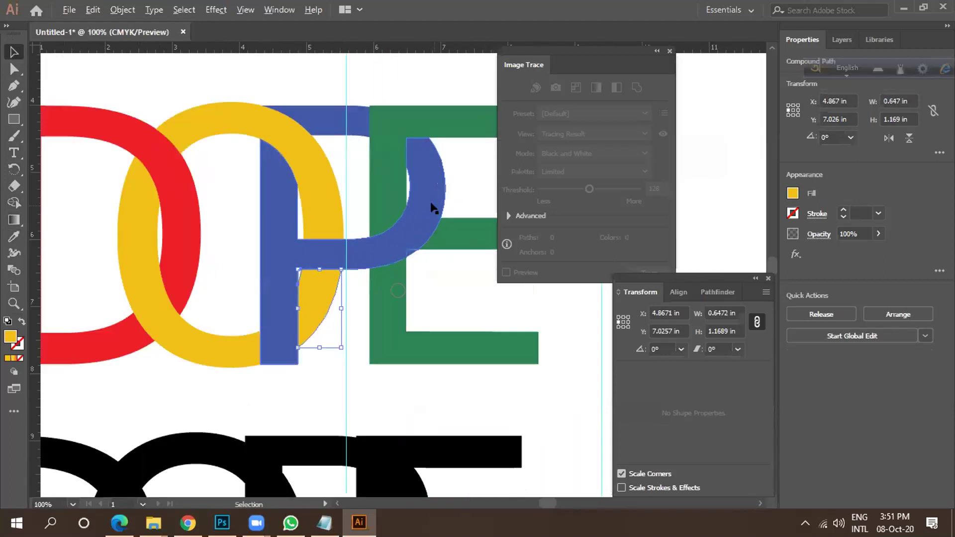
scroll(381, 204, "down", 1)
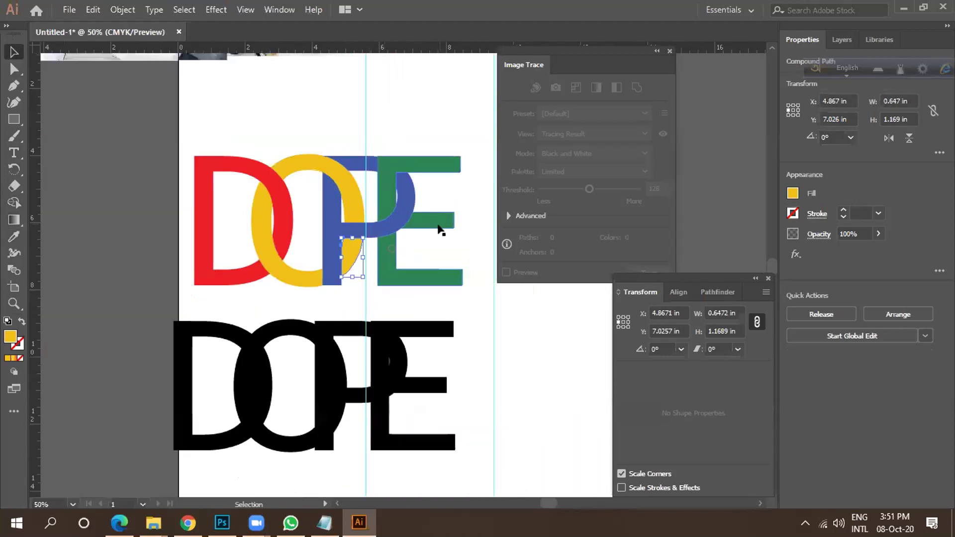
left_click(428, 239)
scroll(425, 236, "down", 1)
left_click_drag(250, 187, 447, 270)
left_click_drag(214, 159, 453, 263)
scroll(295, 246, "down", 2)
left_click_drag(295, 241, 426, 246)
left_click_drag(425, 246, 315, 282)
left_click_drag(398, 213, 192, 238)
scroll(324, 242, "up", 2)
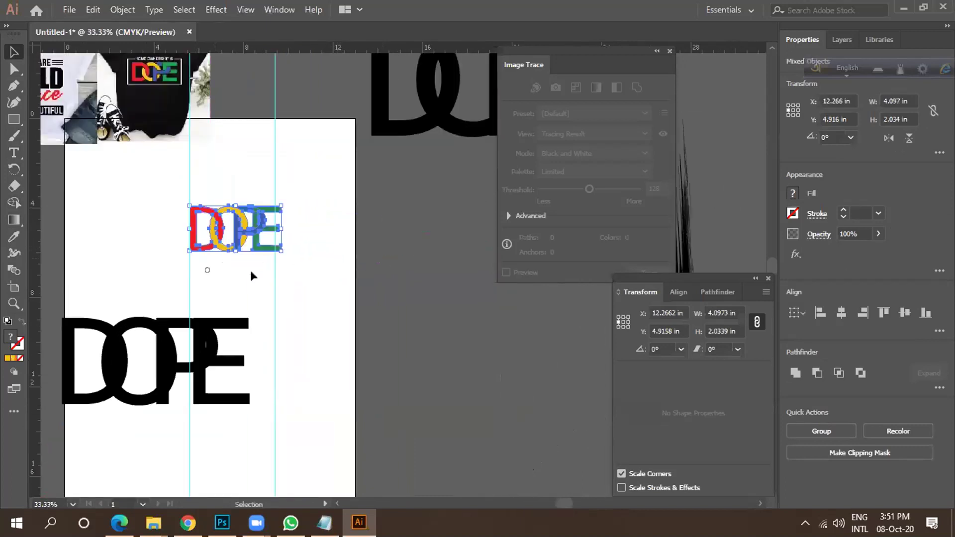
left_click(279, 268)
Examine the interlaced letter overlaps in the coloured DOPE artwork up close and in the context of the artboard.
scroll(239, 226, "up", 2)
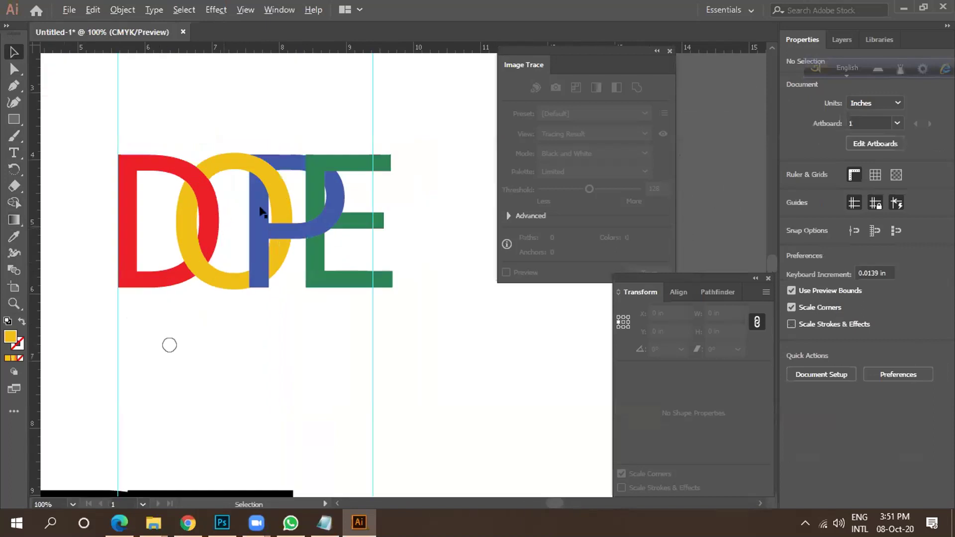
scroll(309, 178, "up", 3)
scroll(360, 162, "down", 3)
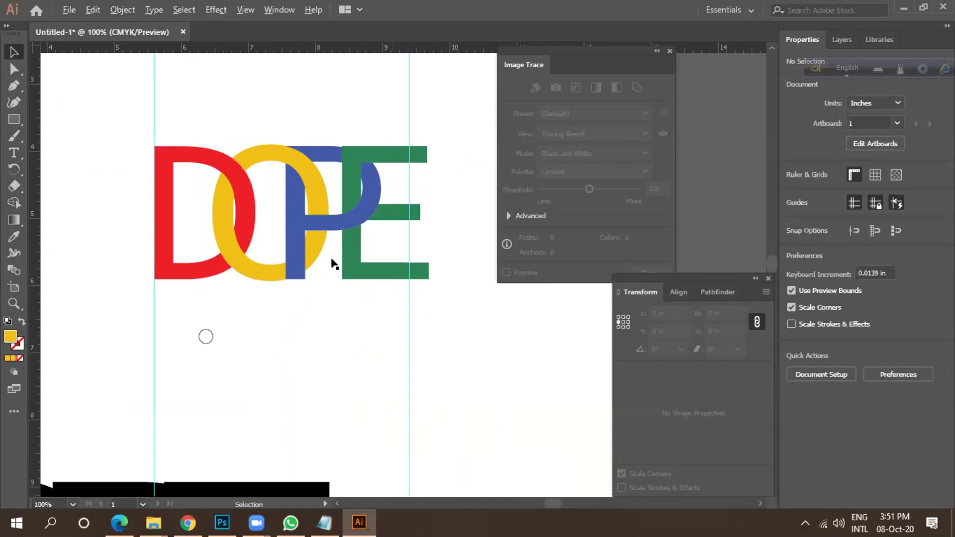
scroll(207, 164, "up", 3)
scroll(285, 146, "down", 2)
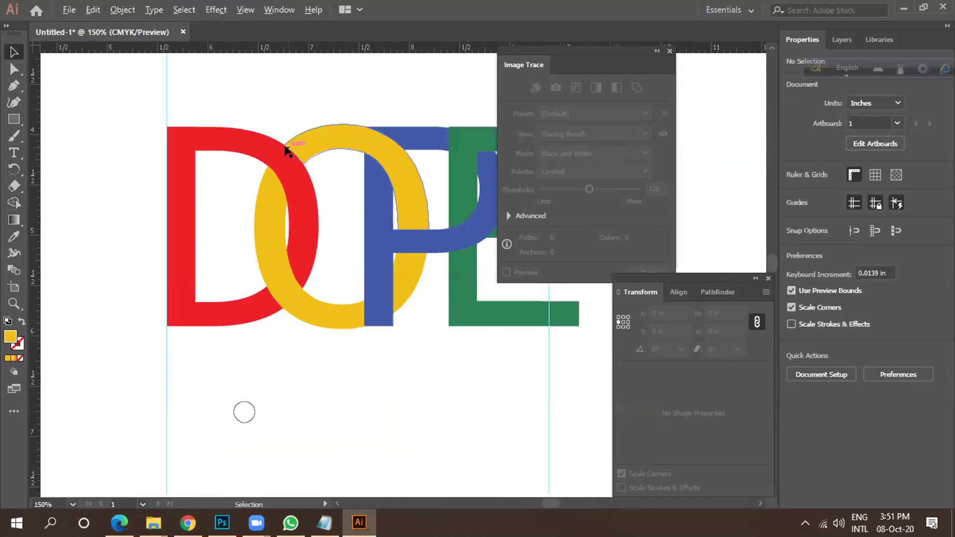
scroll(287, 149, "down", 1)
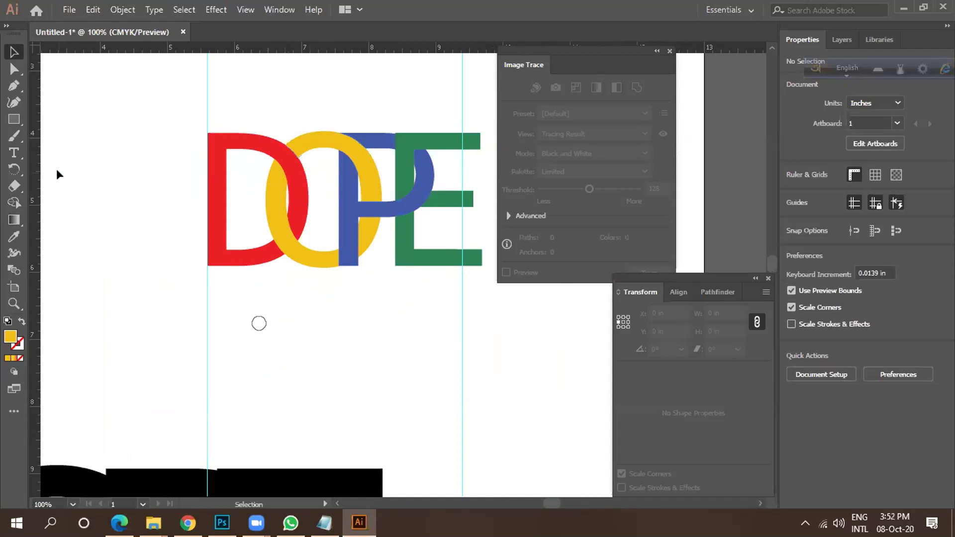
left_click(10, 171)
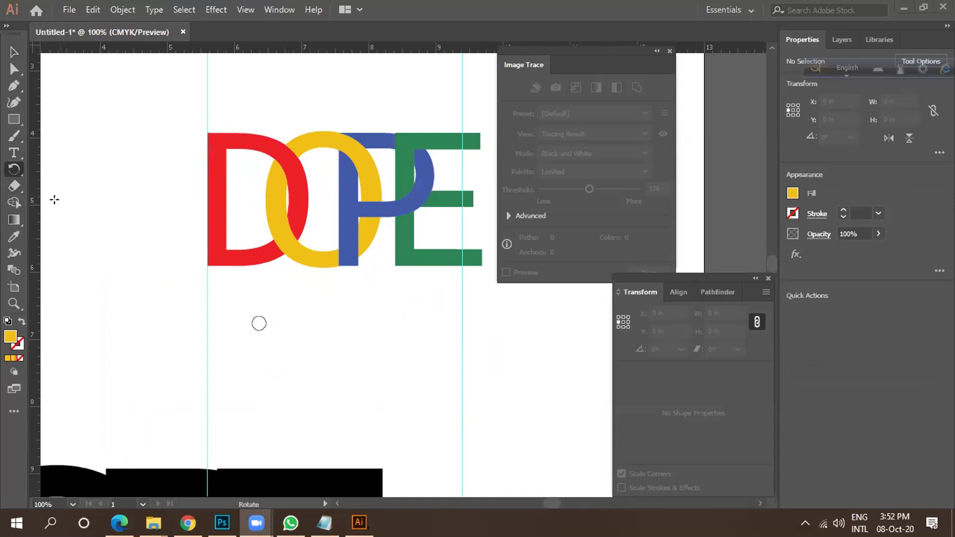
key("ctrl+minus")
key("ctrl+minus")
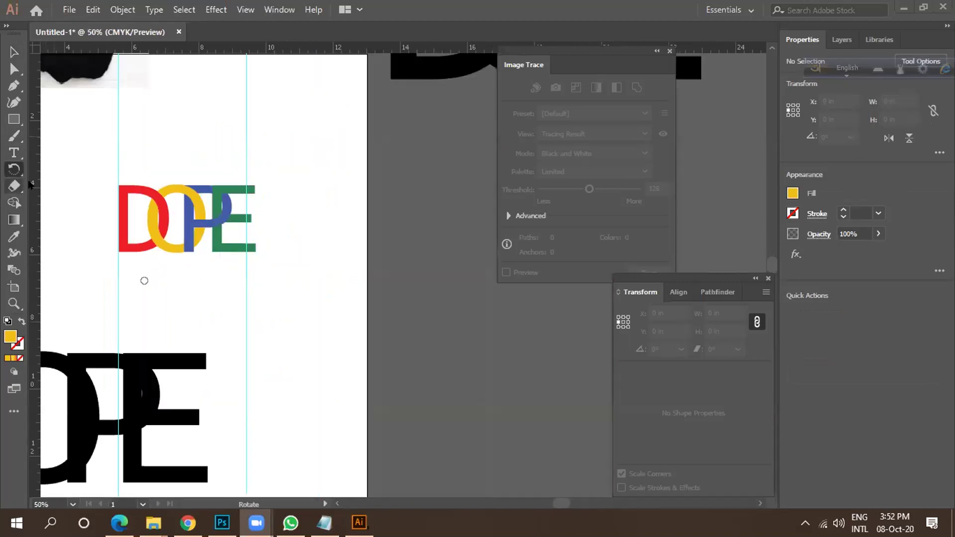
scroll(154, 162, "down", 2)
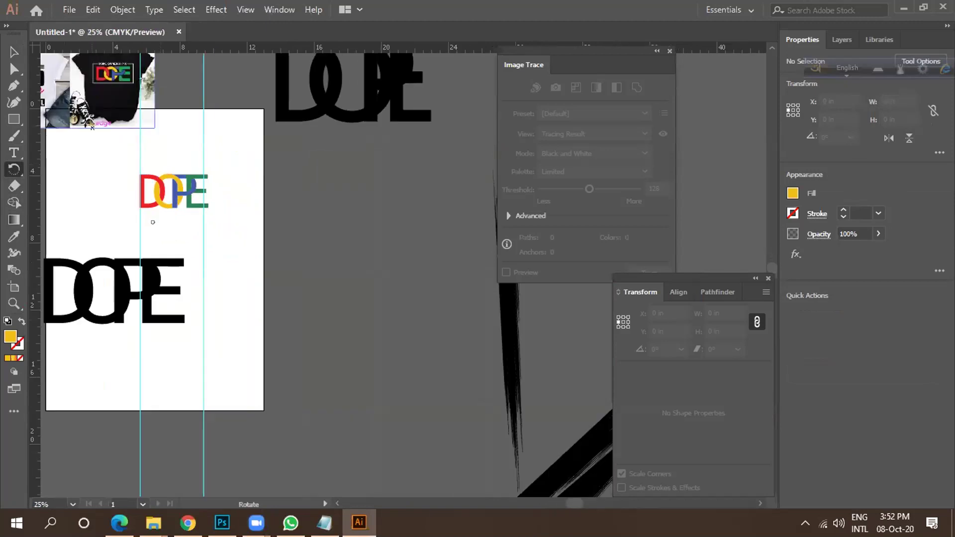
left_click(10, 53)
scroll(204, 200, "left", 5)
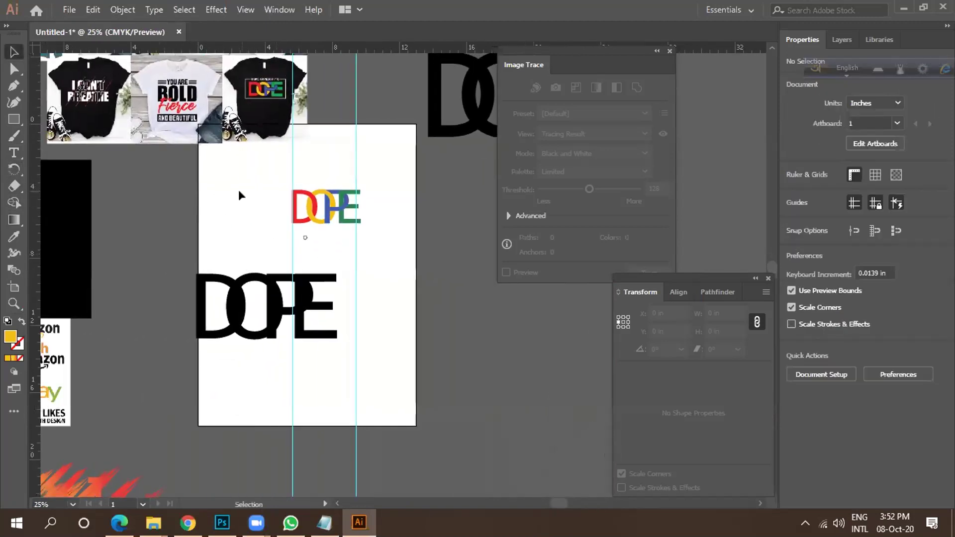
scroll(239, 194, "up", 1)
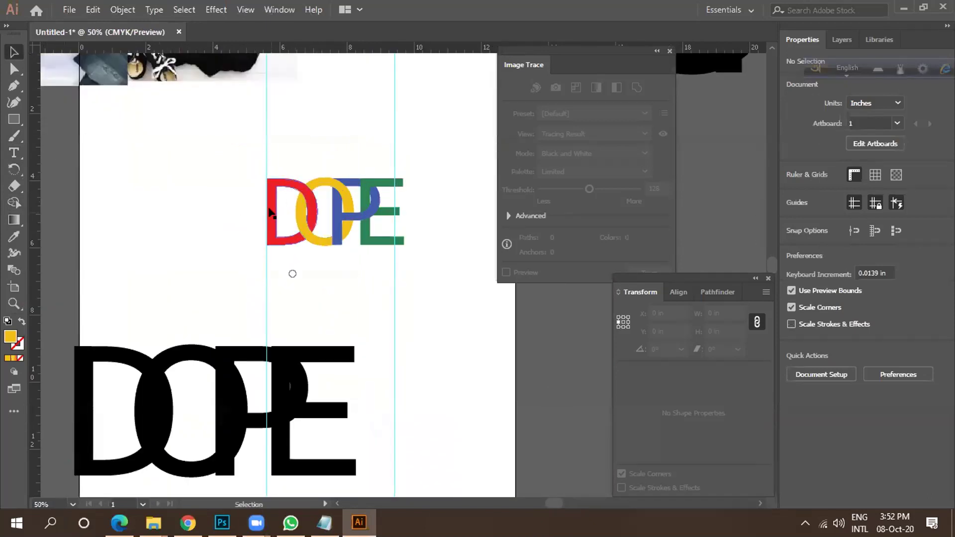
scroll(269, 212, "right", 2)
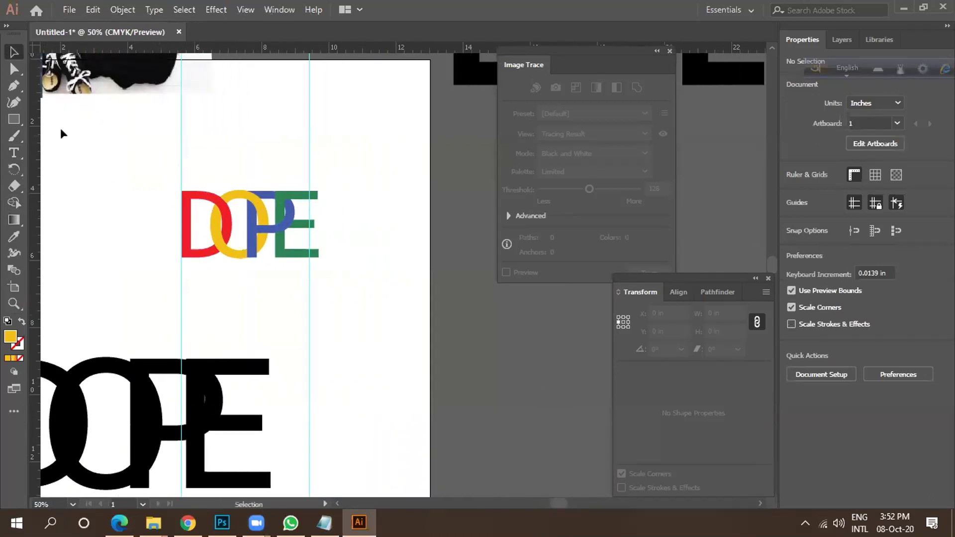
Draw a yellow circle about 5.53 in across with the Ellipse tool and place it beside the lettering.
left_click(14, 119)
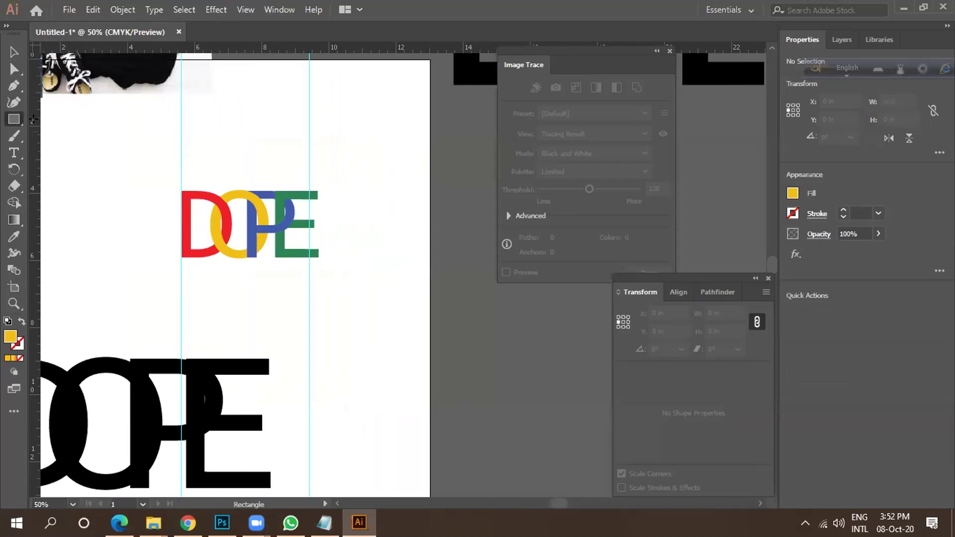
scroll(255, 165, "down", 1)
left_click_drag(14, 119, 74, 135)
left_click_drag(339, 231, 406, 296)
key("v")
left_click_drag(315, 249, 281, 239)
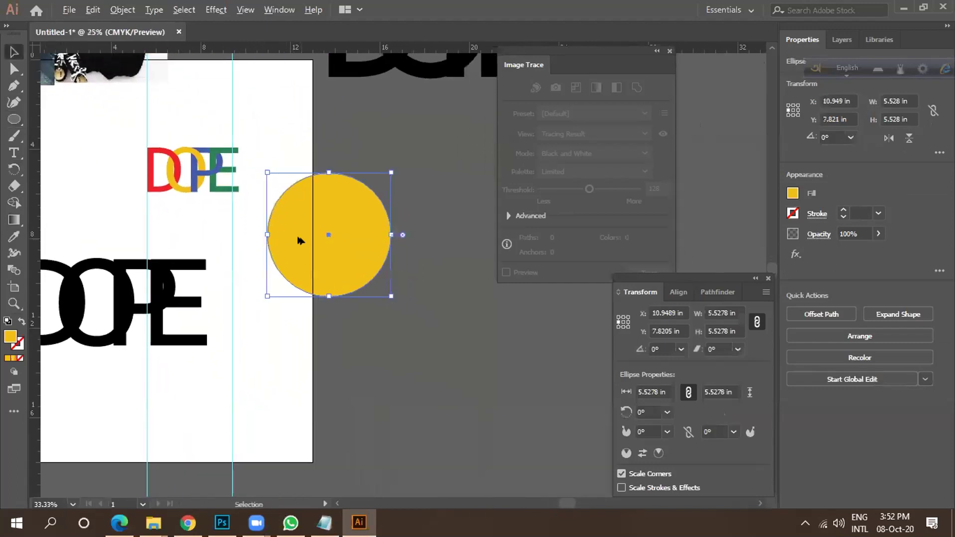
Move both DOPE letterings off the artboard and place the yellow circle in the middle of it.
scroll(298, 234, "down", 2)
left_click_drag(163, 201, 259, 318)
left_click_drag(215, 268, 416, 317)
left_click_drag(311, 242, 215, 242)
scroll(168, 217, "up", 2)
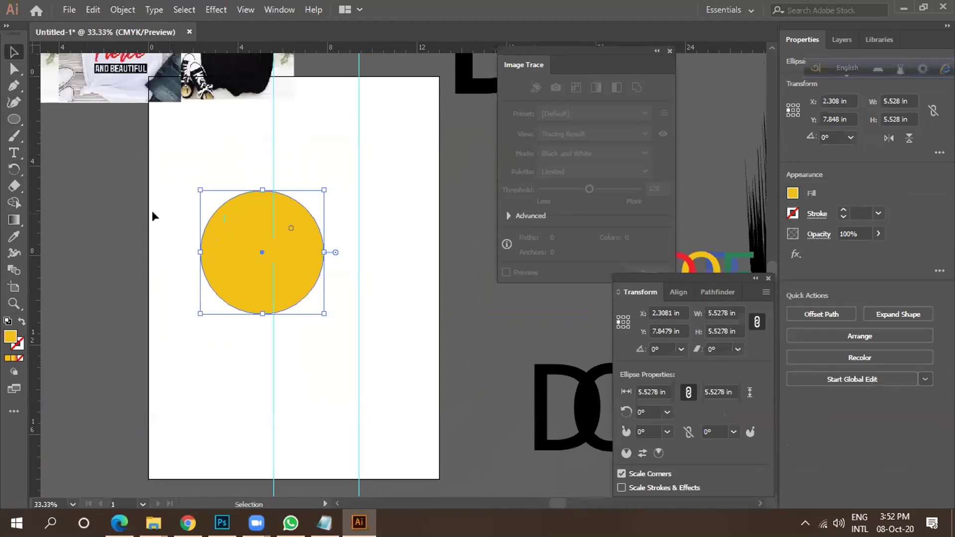
Use the Curvature tool to pull the circle's bottom edge into waves and bend its right edge.
left_click(9, 101)
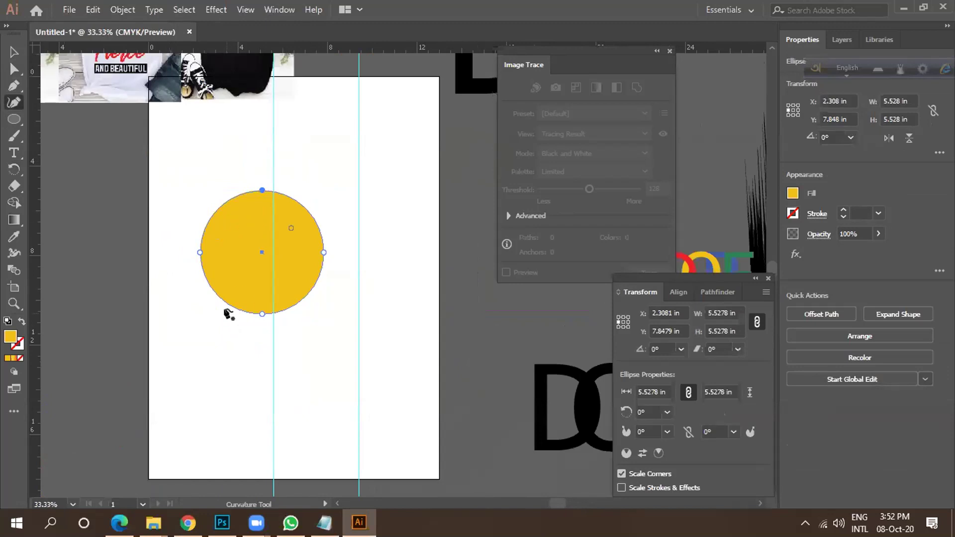
left_click_drag(221, 304, 222, 339)
left_click_drag(288, 294, 251, 354)
left_click_drag(320, 259, 310, 292)
left_click_drag(323, 253, 326, 223)
Add curve points along the shape's left edge and pull its lower-left corner down into a pointed drip.
left_click(209, 213)
left_click(193, 282)
left_click_drag(193, 281, 199, 261)
left_click(198, 297)
left_click_drag(197, 297, 188, 377)
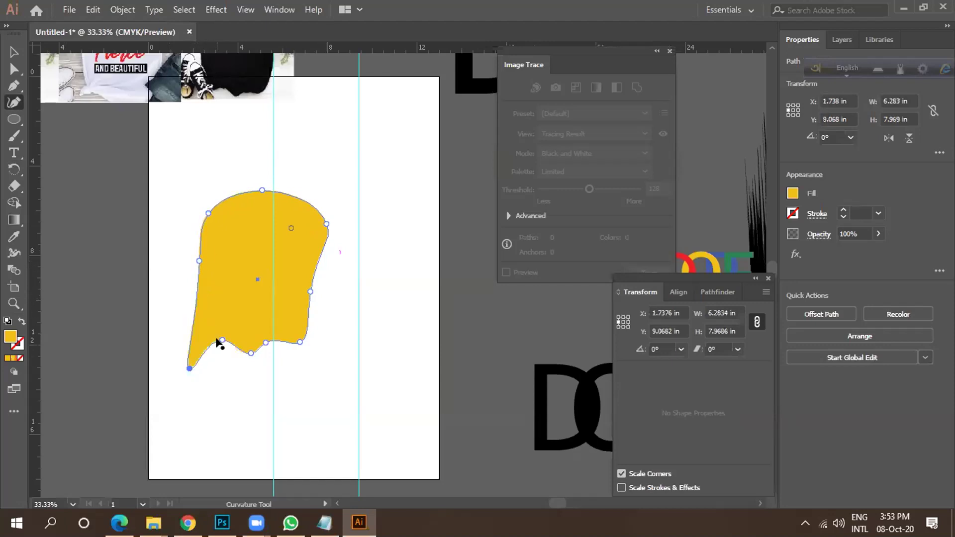
Cut a deep notch beside the lower-left drip, form a spike on the left edge, and narrow the drip.
left_click_drag(222, 340, 220, 305)
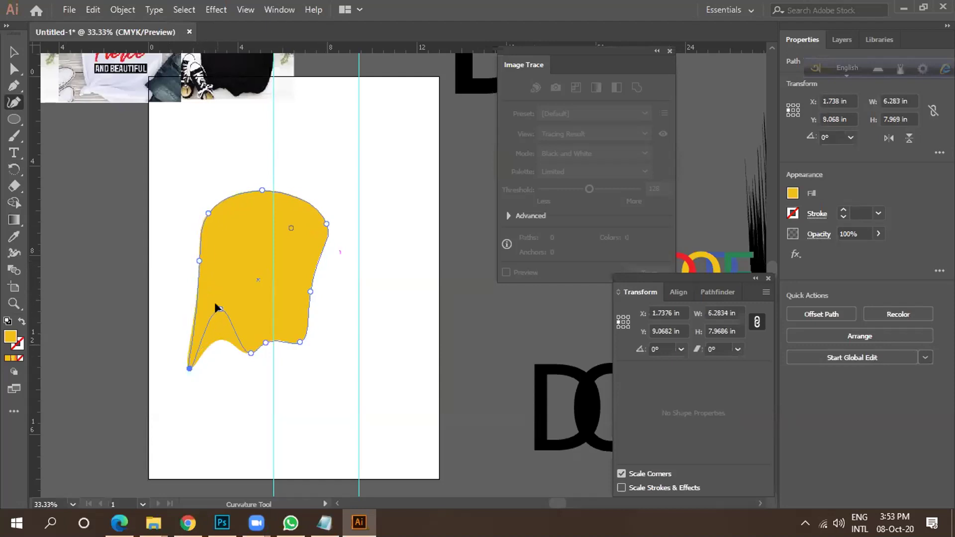
left_click(231, 342)
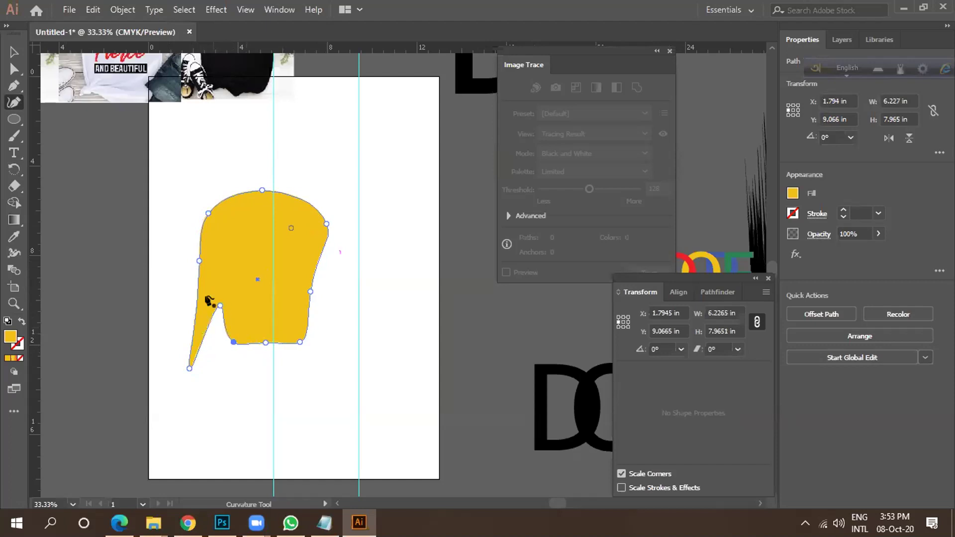
left_click_drag(197, 293, 171, 271)
left_click_drag(165, 312, 193, 298)
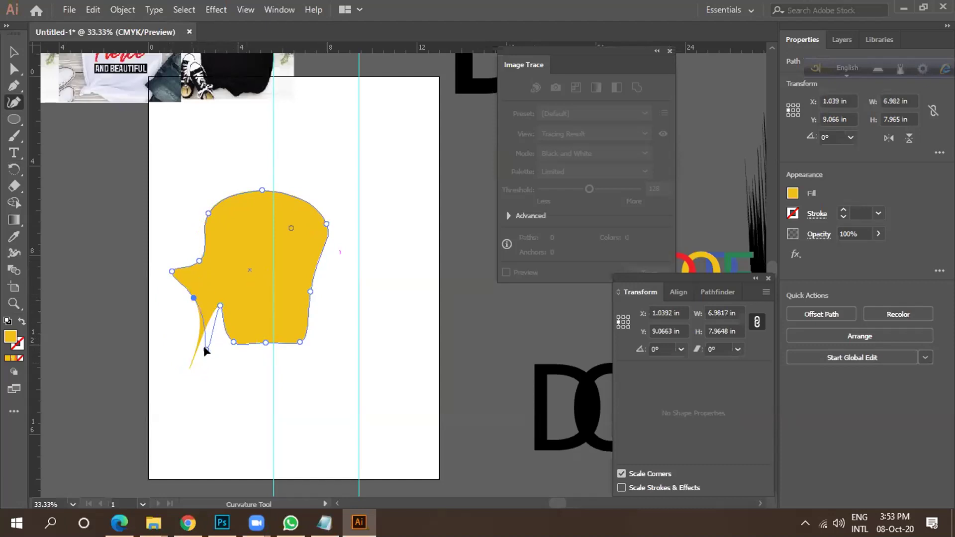
mouse_move(208, 357)
left_mouse_down()
mouse_move(205, 348)
mouse_move(193, 359)
left_mouse_up()
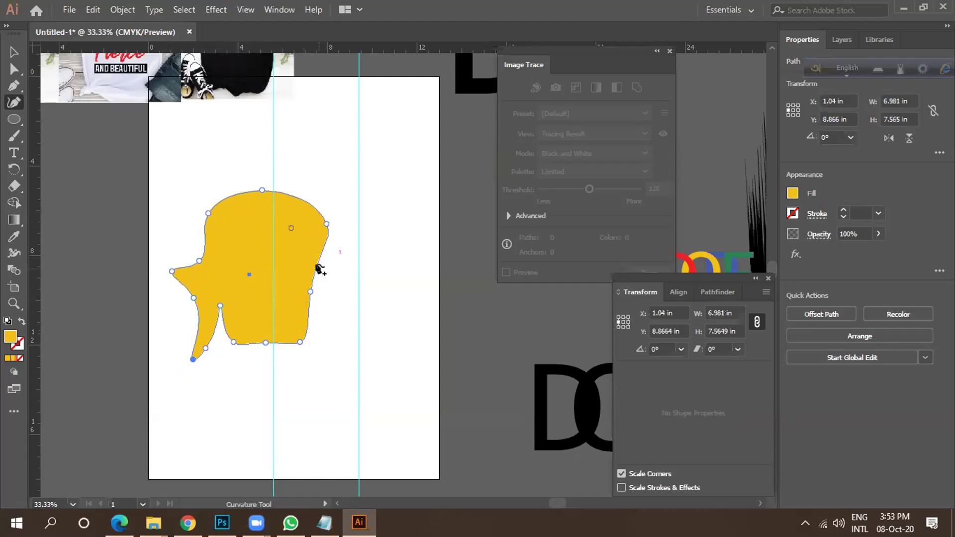
Pull a pointed drip from the lower-right edge and taper the bottom centre into a rounded drip.
left_click_drag(321, 256, 331, 339)
left_click(340, 270)
left_click_drag(342, 282, 309, 297)
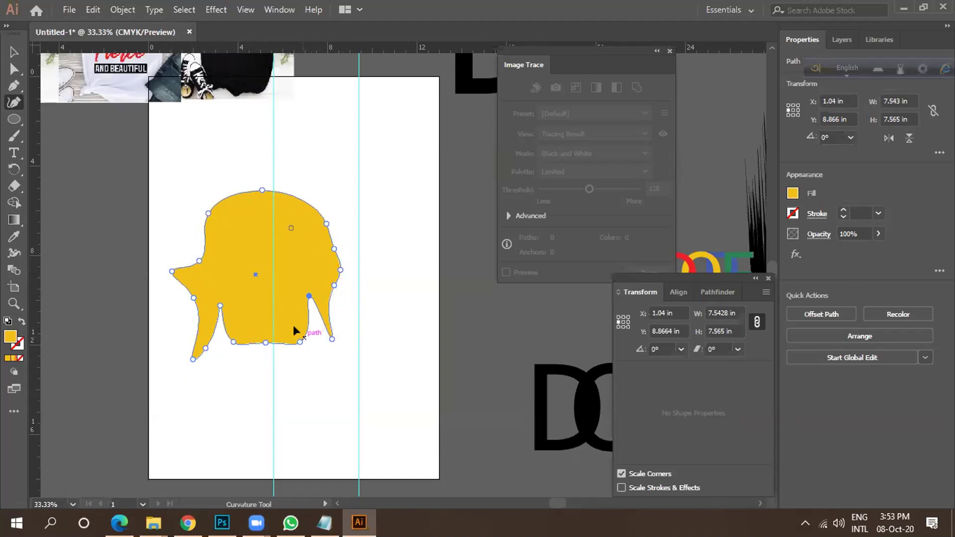
mouse_move(266, 342)
left_mouse_down()
mouse_move(264, 330)
mouse_move(262, 345)
left_mouse_up()
left_click(240, 330)
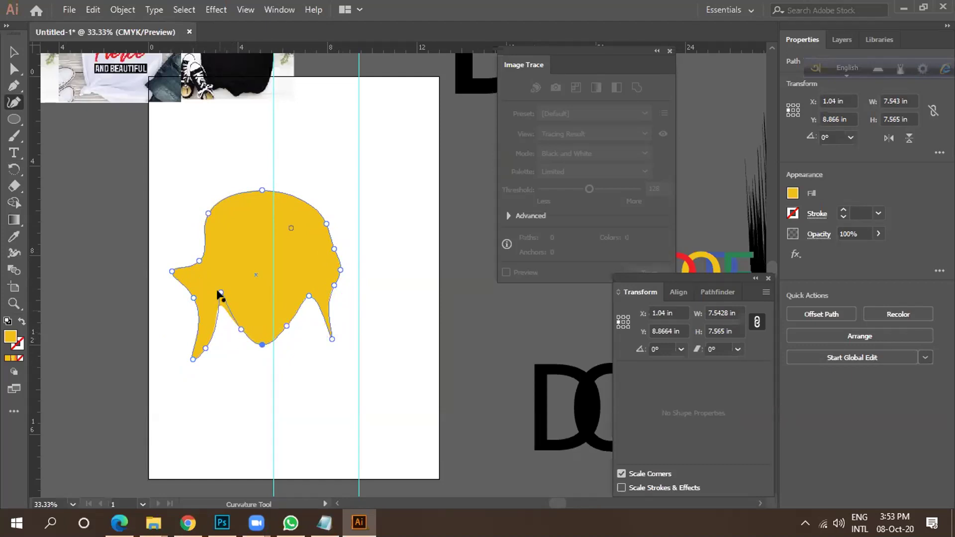
Rework the right drip's curve points, remove surplus ones, and round the shape's upper-right edge.
left_click_drag(309, 296, 367, 288)
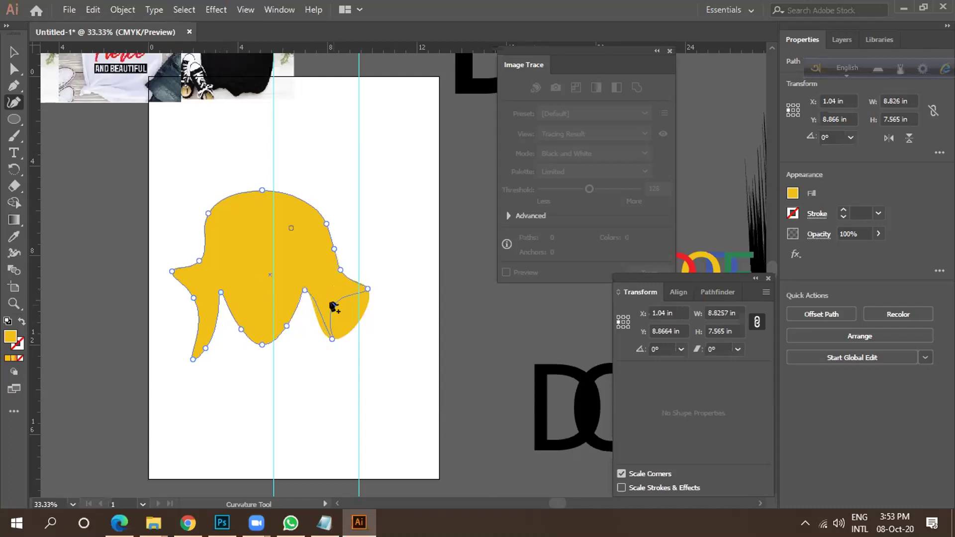
left_click(333, 305)
left_click(344, 287)
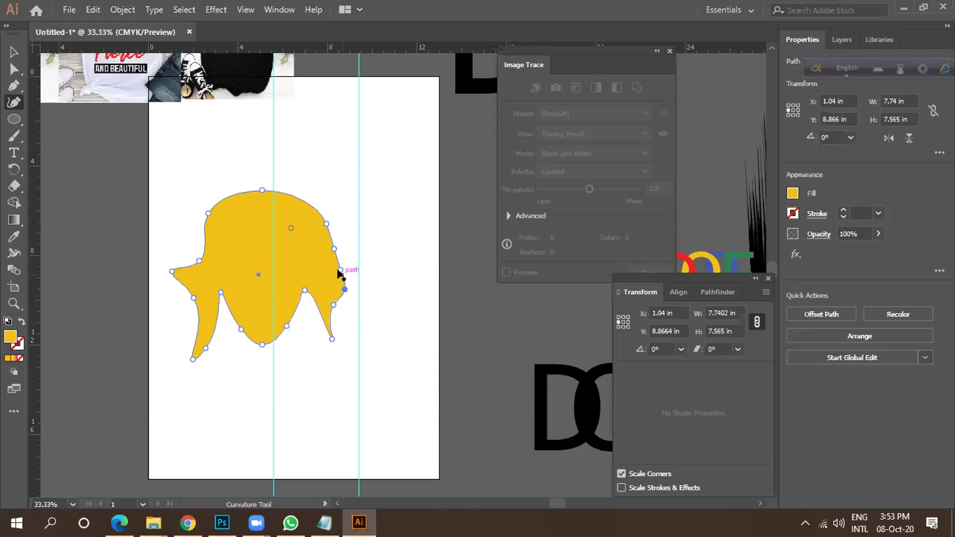
key("Delete")
key("Delete")
left_click(340, 234)
left_click(315, 203)
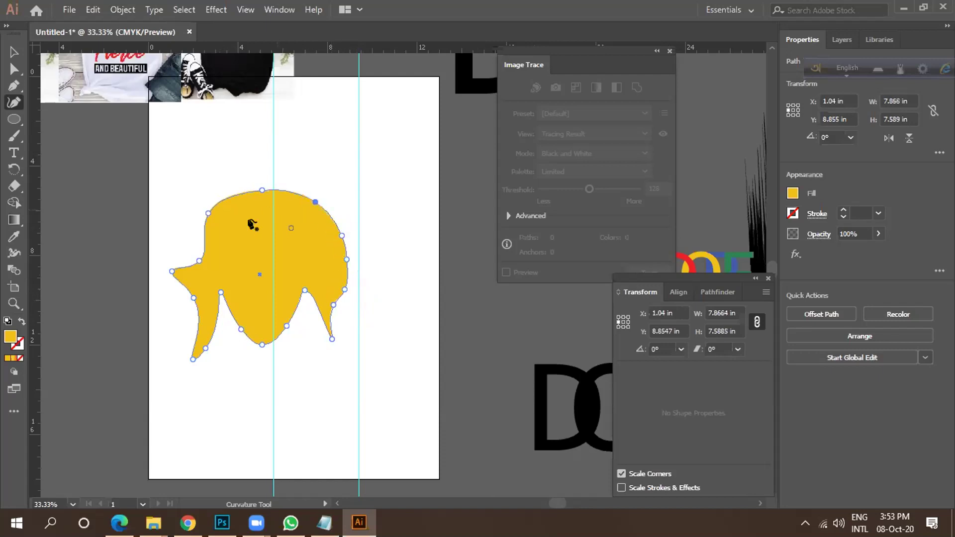
Smooth the shape's left side and shorten both outer drips into rounded tips with the Curvature tool.
left_click(198, 233)
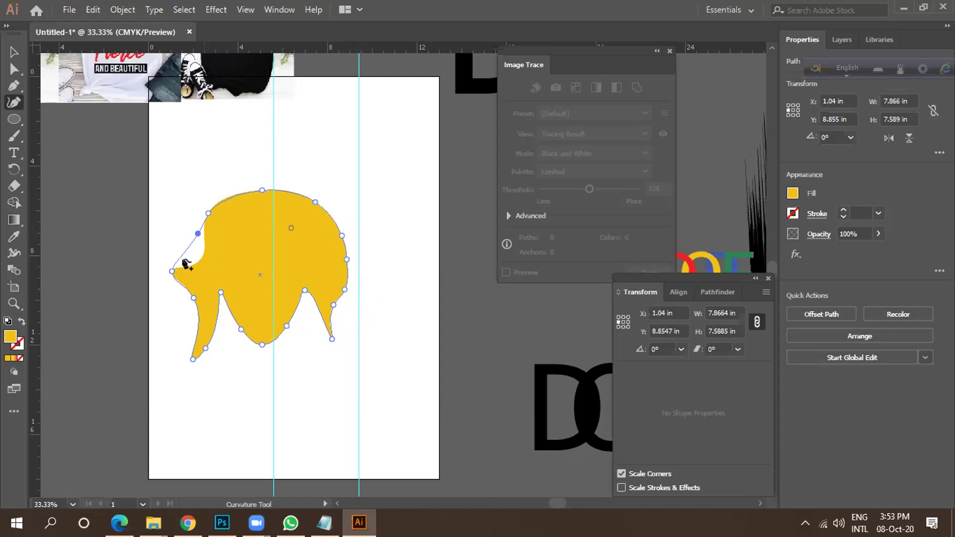
mouse_move(194, 300)
left_mouse_down()
mouse_move(196, 283)
mouse_move(202, 289)
mouse_move(193, 284)
left_mouse_up()
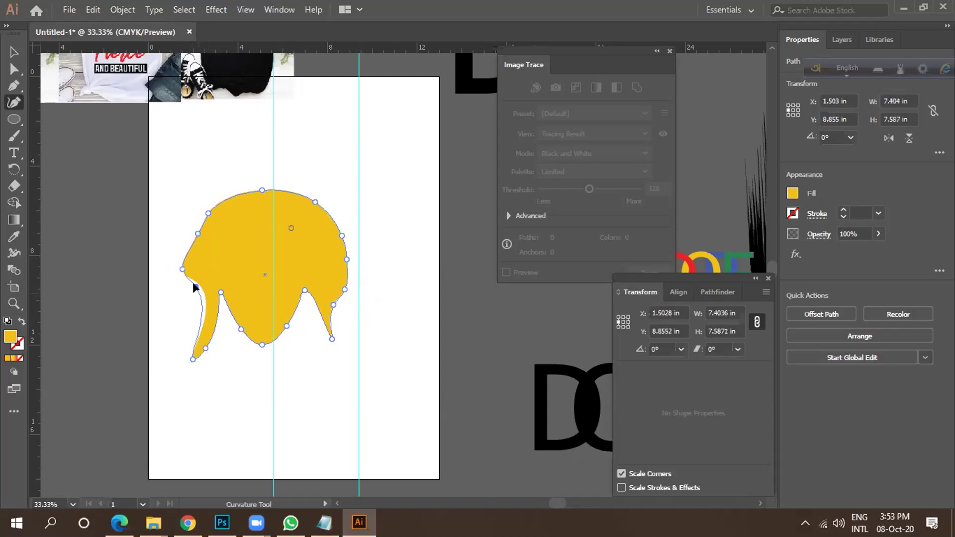
left_click(215, 324)
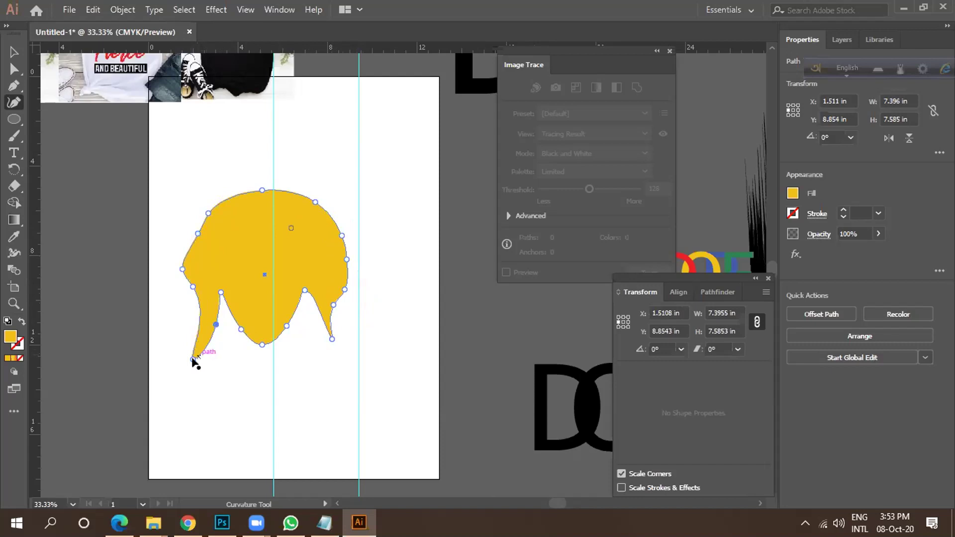
left_click_drag(214, 324, 210, 316)
left_click_drag(331, 340, 327, 329)
left_click(340, 306)
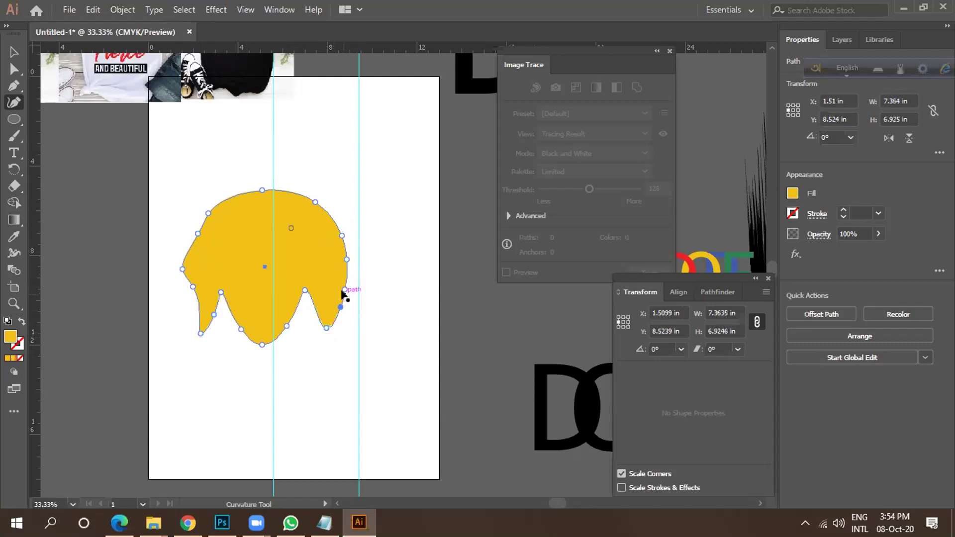
Pull the yellow shape's right edge inward just above the right drip with the Curvature tool, and deselect the shape.
left_click(337, 280)
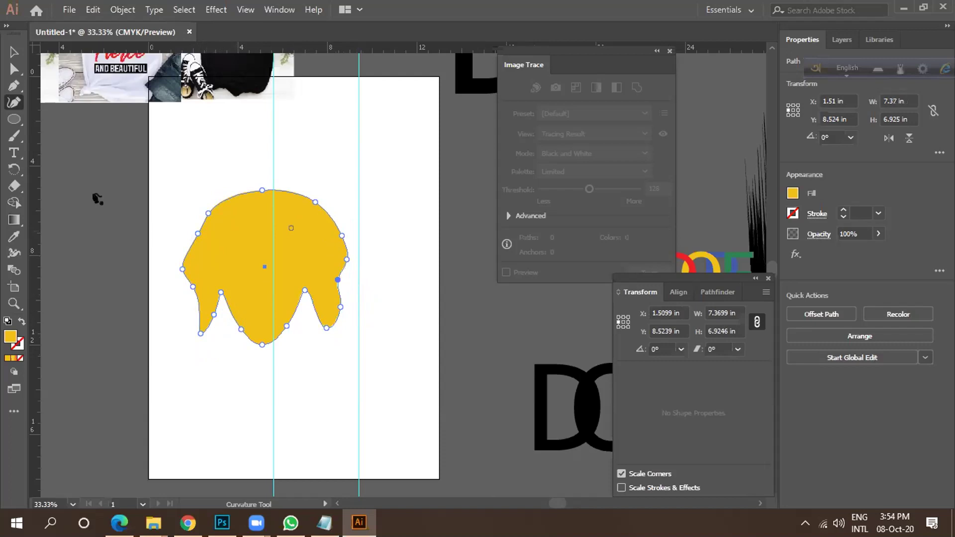
left_click(13, 51)
left_click(59, 147)
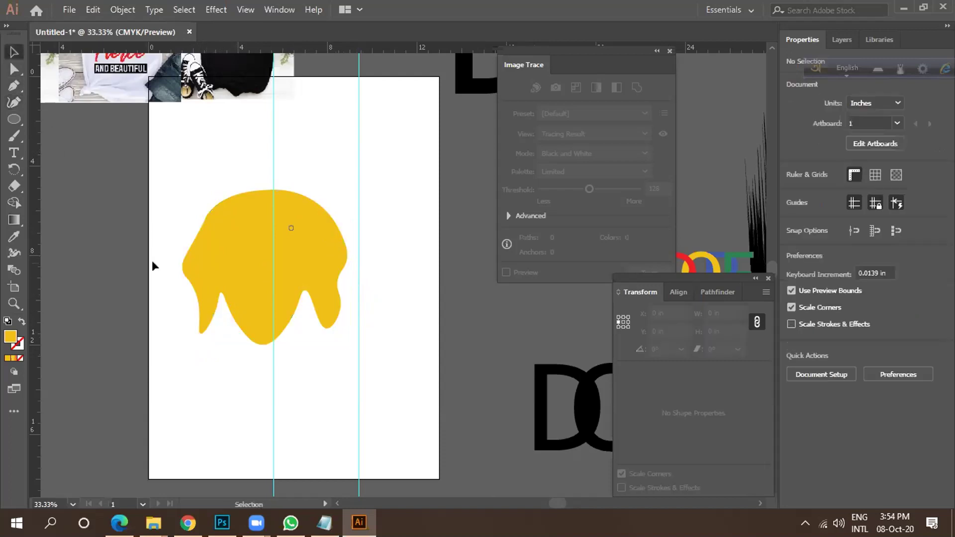
scroll(264, 343, "down", 1)
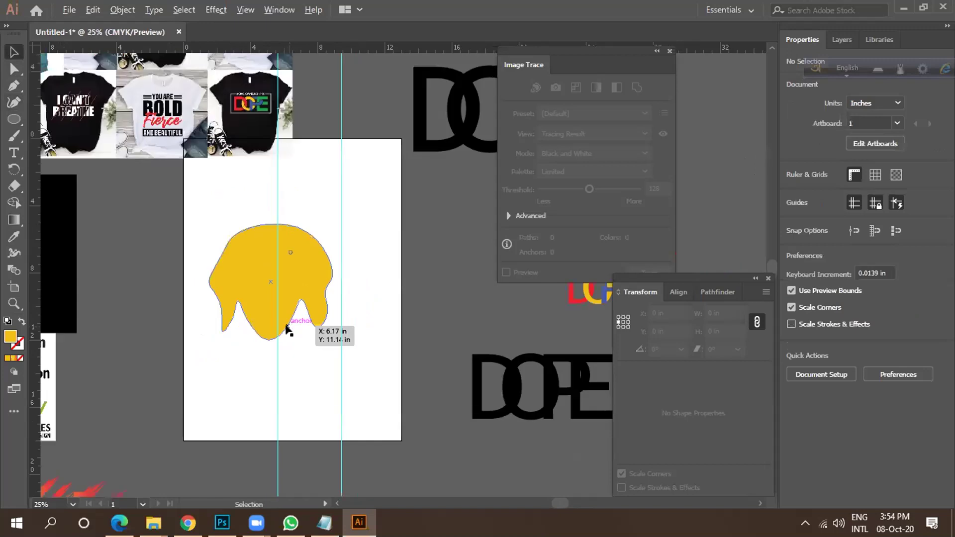
Move the dripping yellow shape off the artboard's centre to its lower-left edge.
left_click(289, 300)
left_click_drag(284, 290, 291, 300)
scroll(240, 279, "up", 2)
scroll(238, 284, "down", 2)
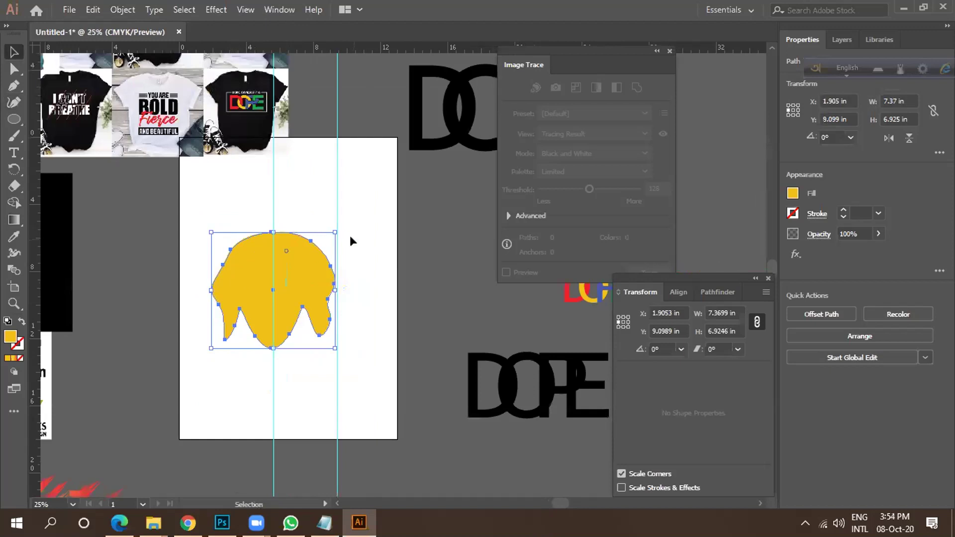
left_click(351, 239)
left_click_drag(287, 286, 162, 380)
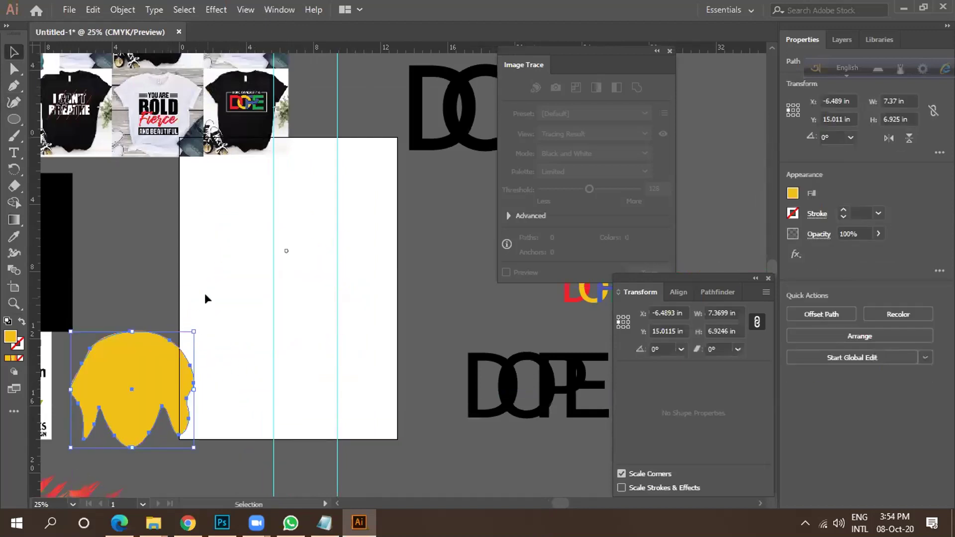
left_click(14, 186)
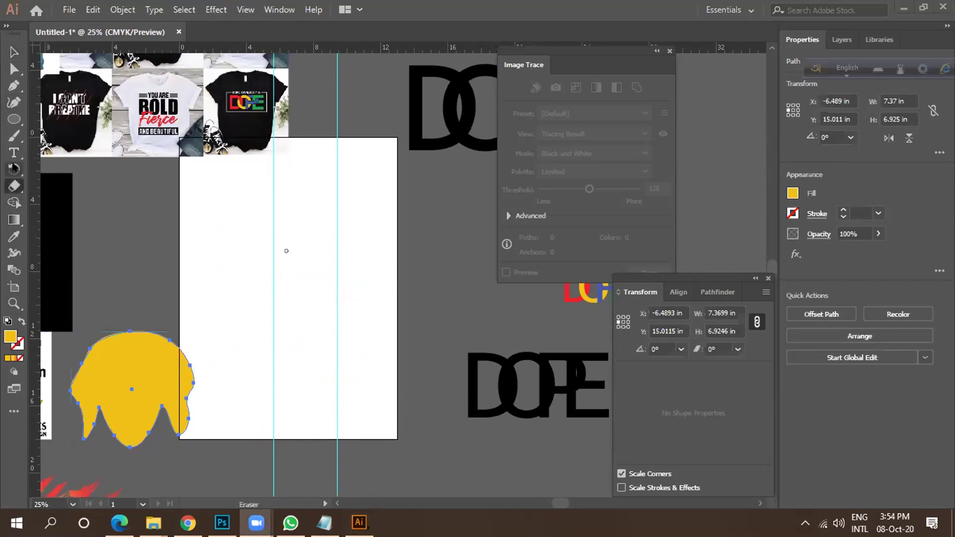
left_click(15, 252)
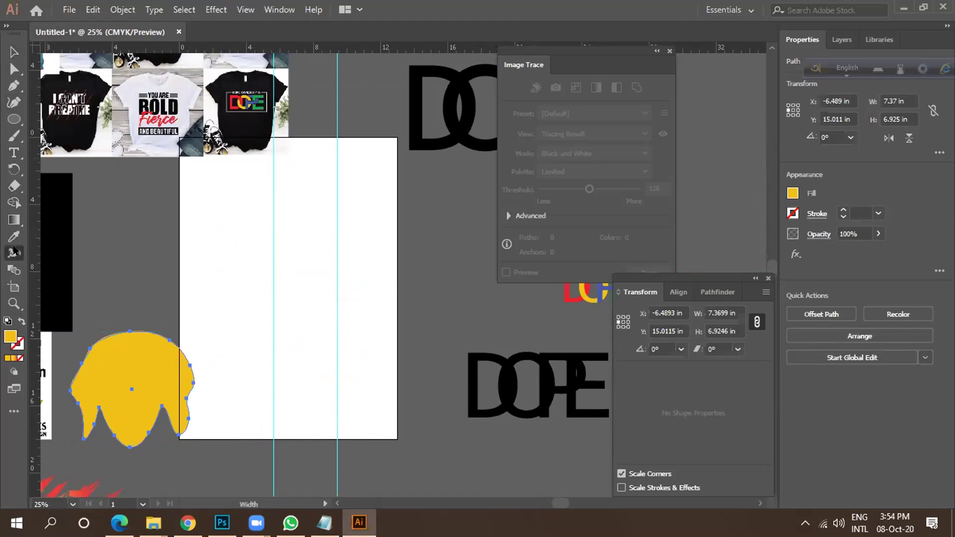
left_click(14, 219)
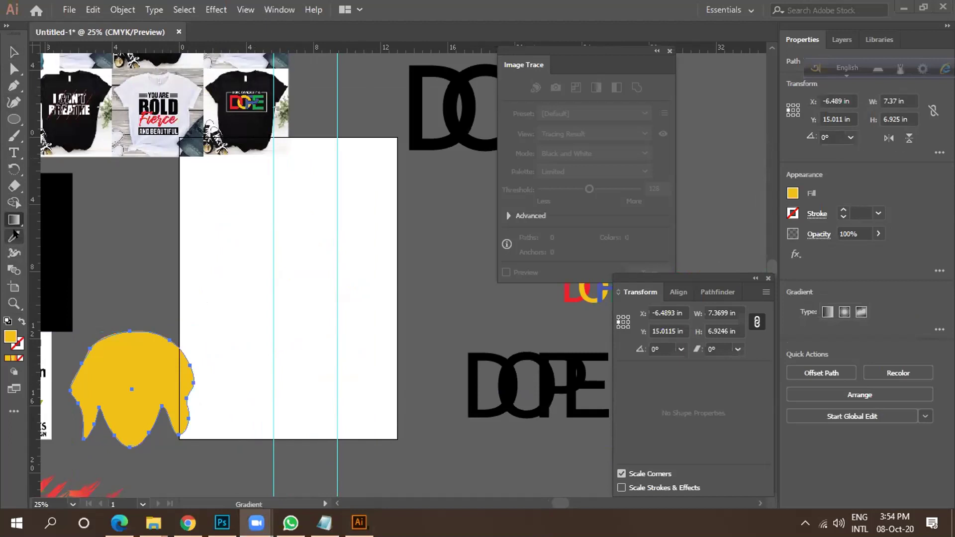
left_click(13, 133)
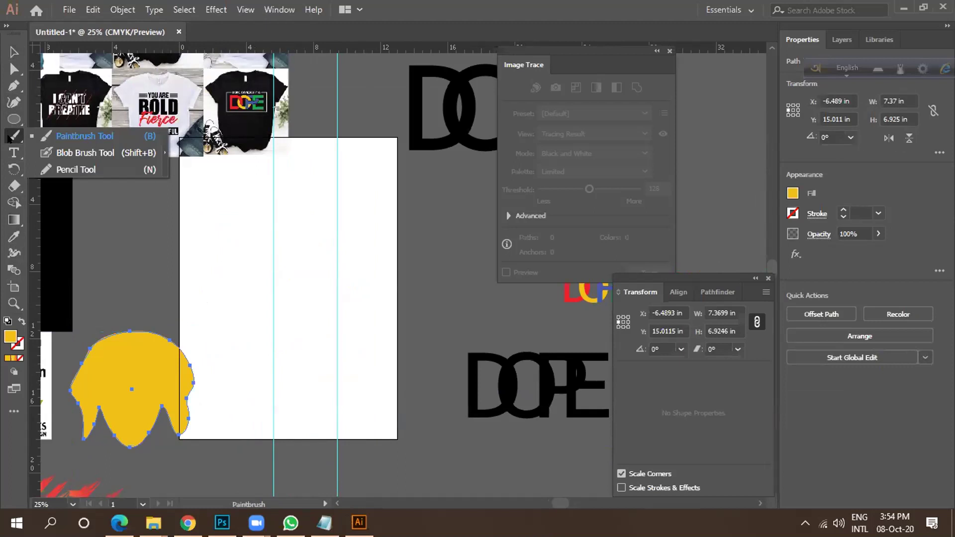
left_click(14, 170)
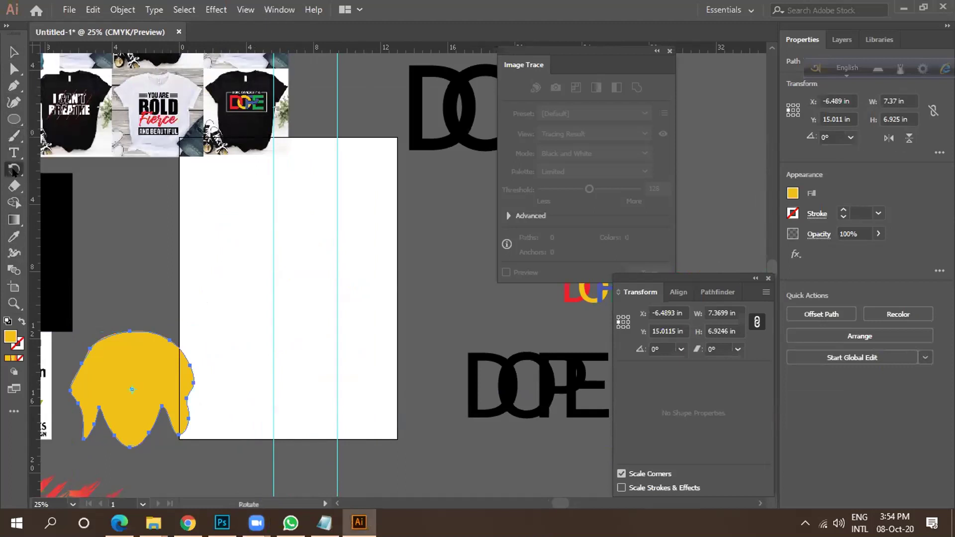
left_click(14, 171)
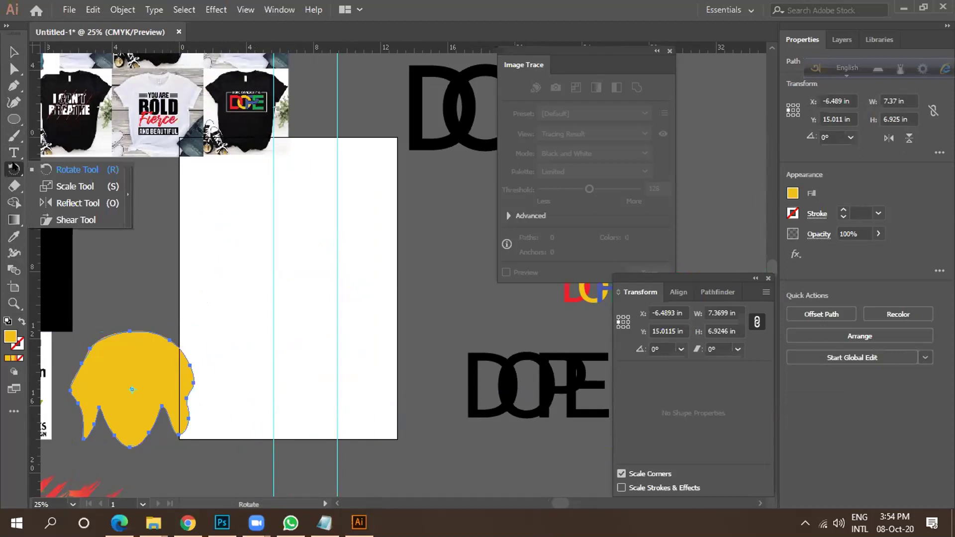
left_click(14, 135)
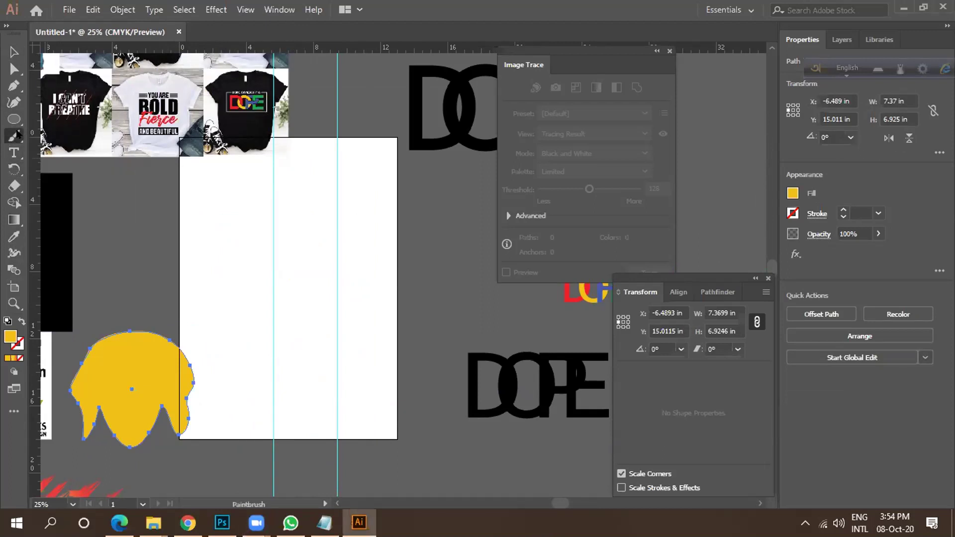
left_click(14, 119)
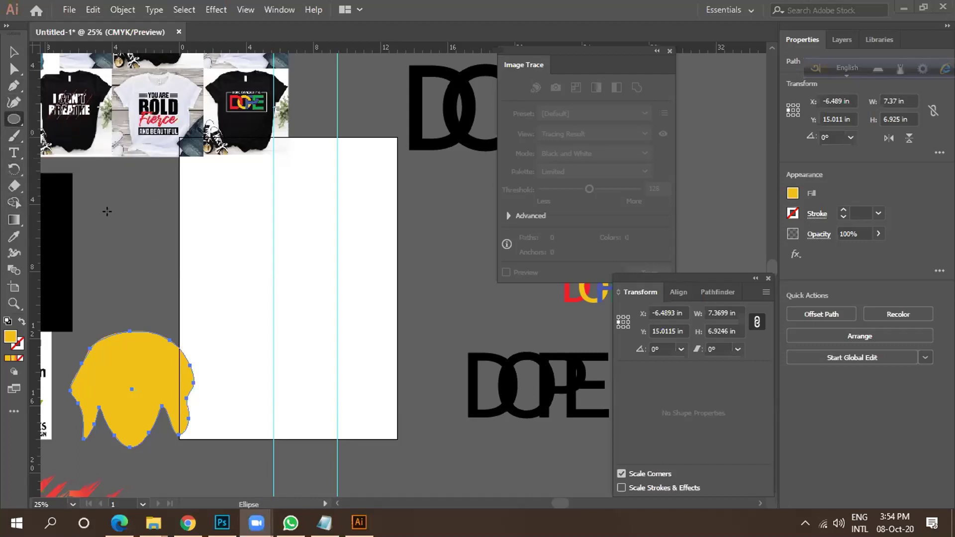
key("v")
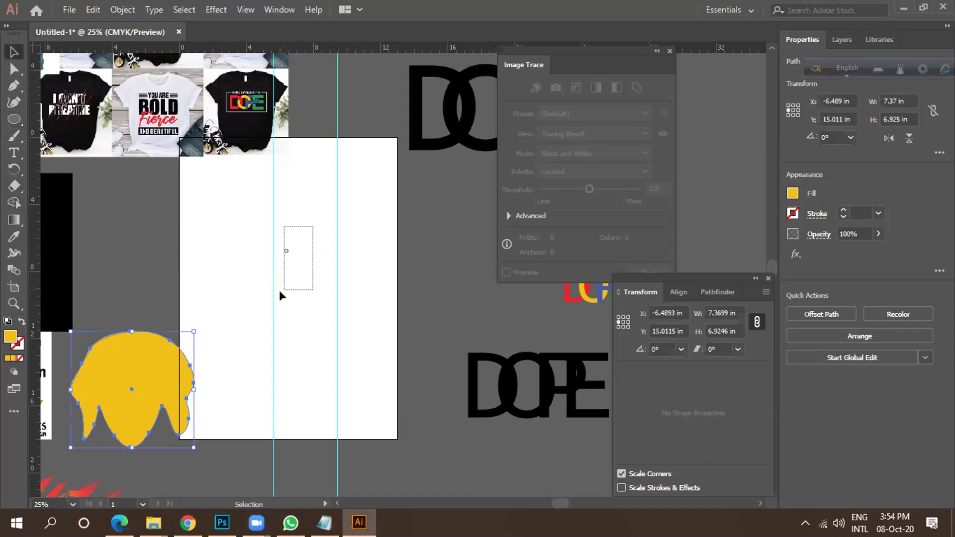
left_click_drag(279, 291, 286, 289)
Shift the dripping yellow shape slightly farther down and left, and deselect it.
left_click_drag(155, 362, 149, 382)
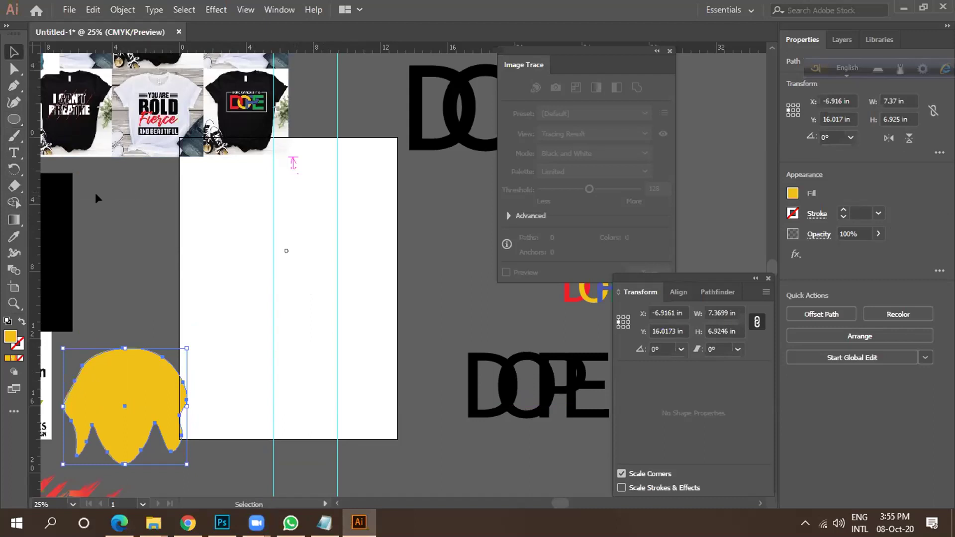
left_click(14, 169)
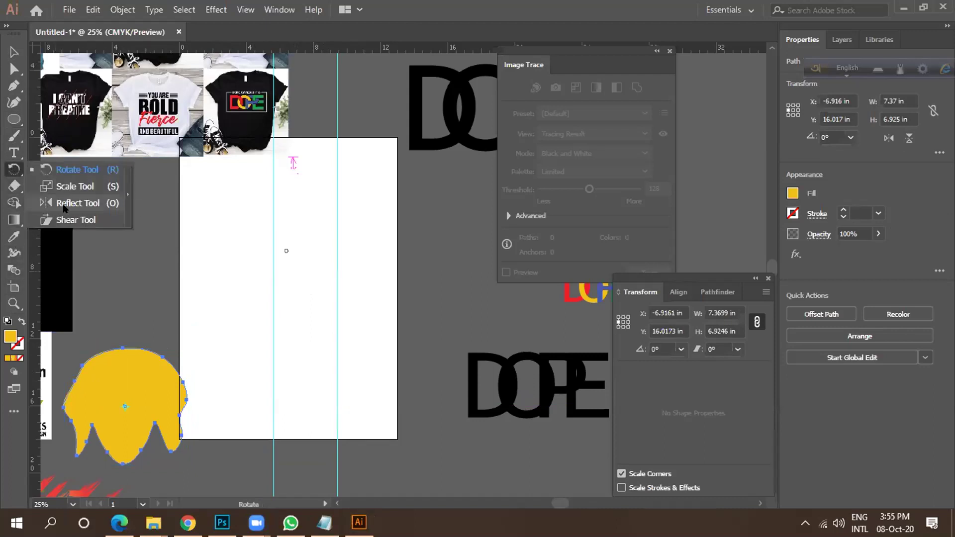
left_click(72, 220)
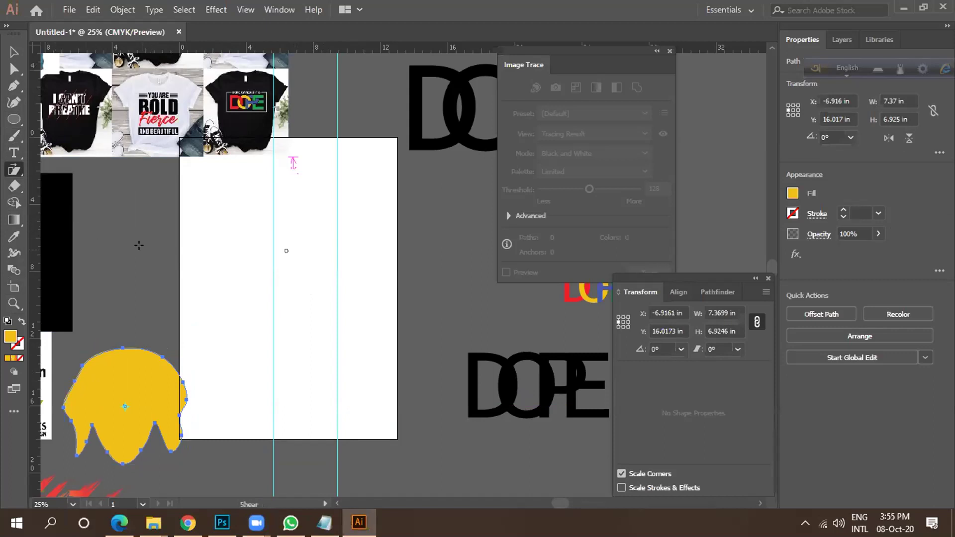
left_click(14, 51)
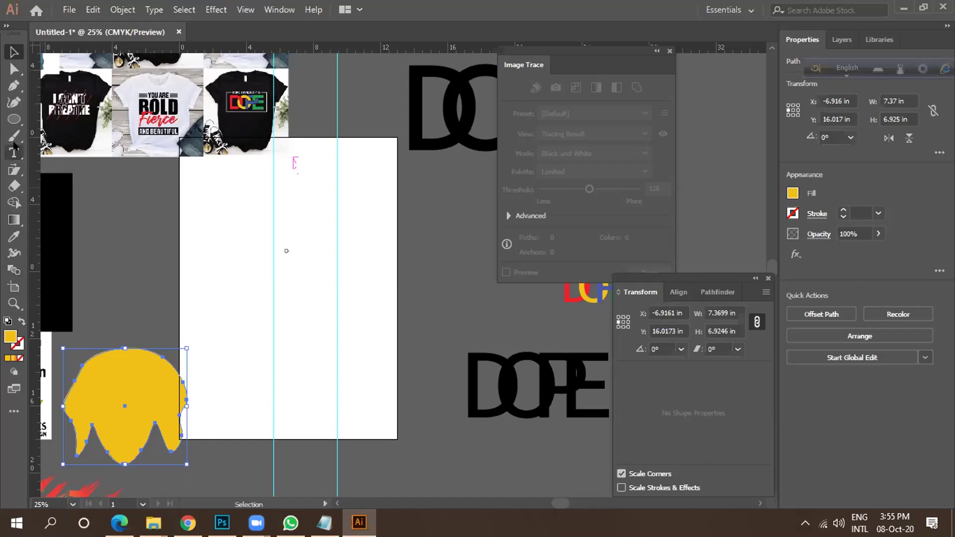
left_click(404, 342)
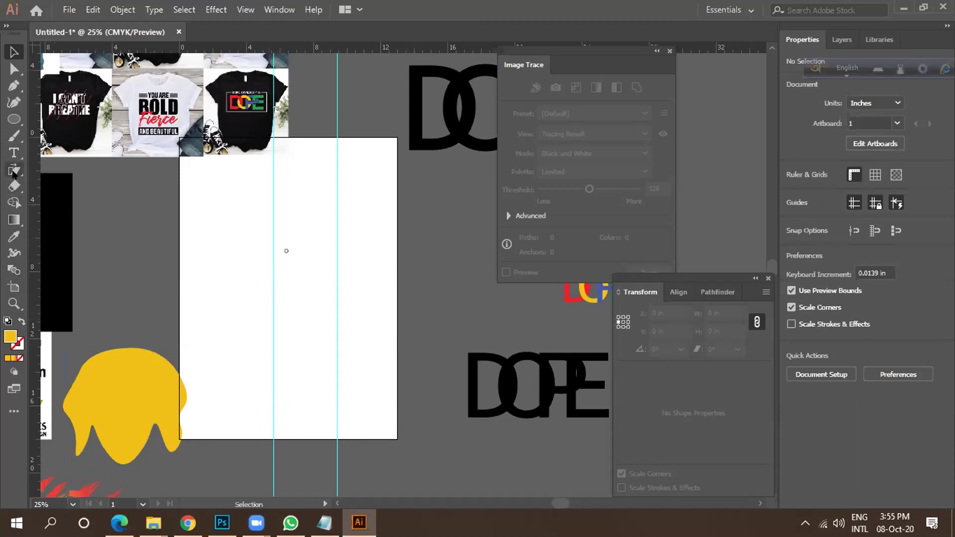
Draw a yellow vertical rectangle about 1.08 by 5.03 in on the artboard and duplicate it into a row of three.
left_click(13, 119)
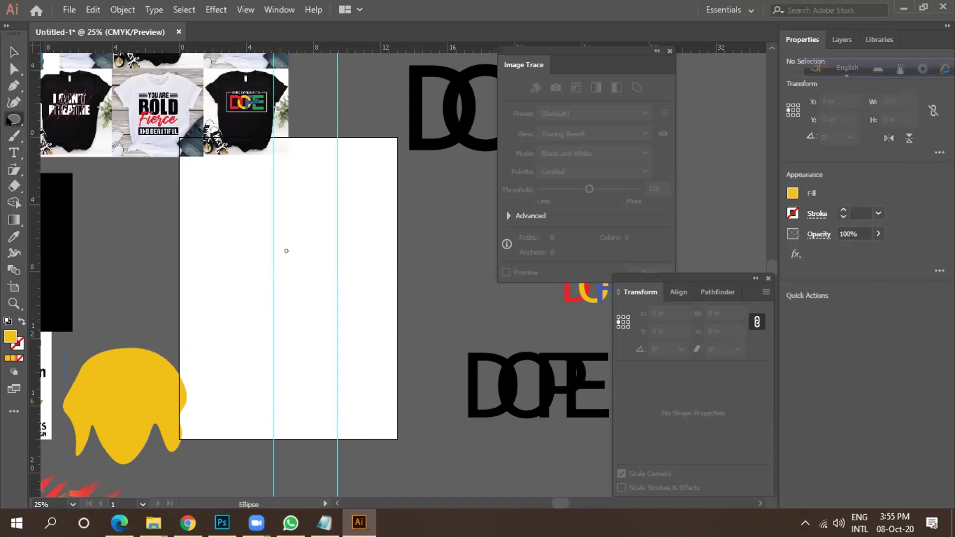
left_click(59, 120)
left_click_drag(243, 264, 307, 333)
key("v")
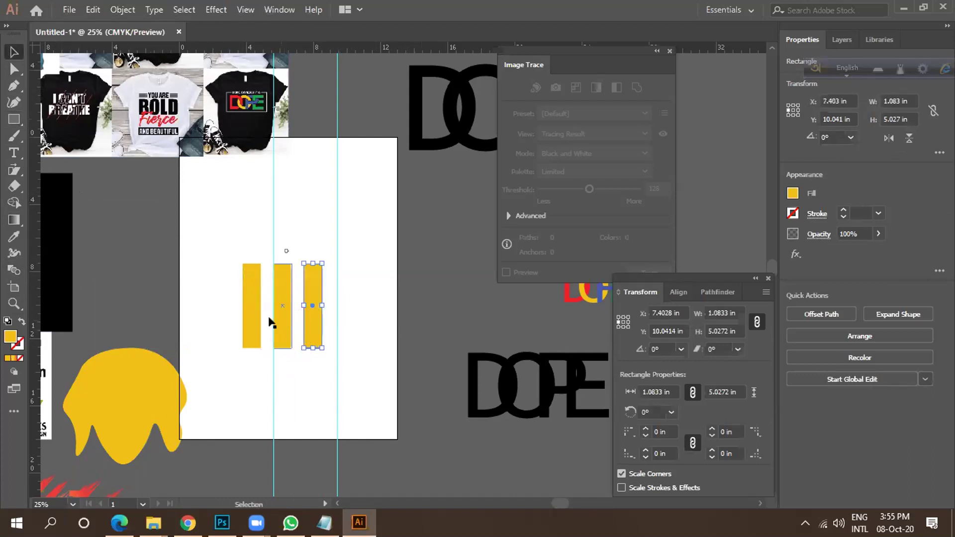
Narrow the row of three yellow bars to an overall width of about 3.63 in.
left_click_drag(201, 284, 352, 344)
mouse_move(321, 301)
left_mouse_down()
mouse_move(299, 302)
mouse_move(311, 301)
left_mouse_up()
left_click(318, 313)
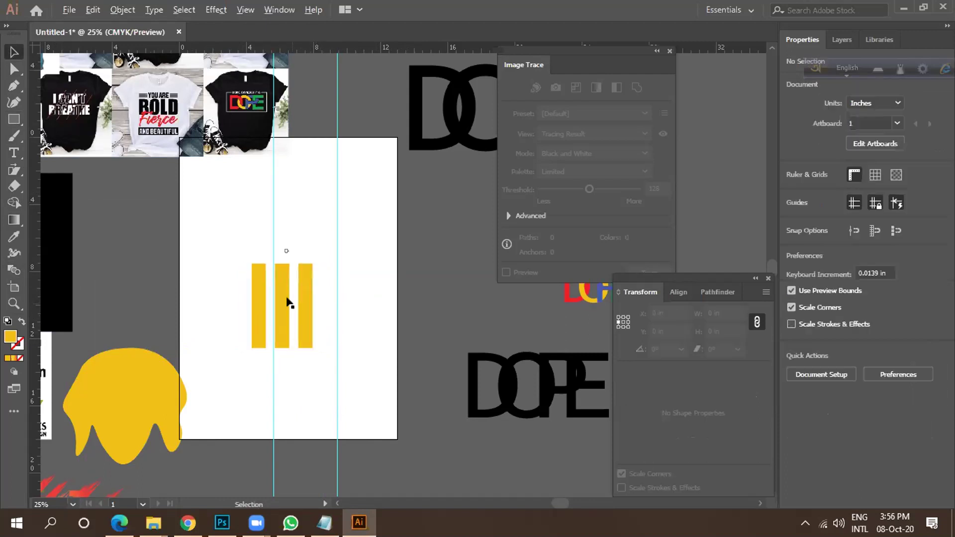
Fill all three bars with the dark colour #212121.
left_click_drag(237, 262, 318, 326)
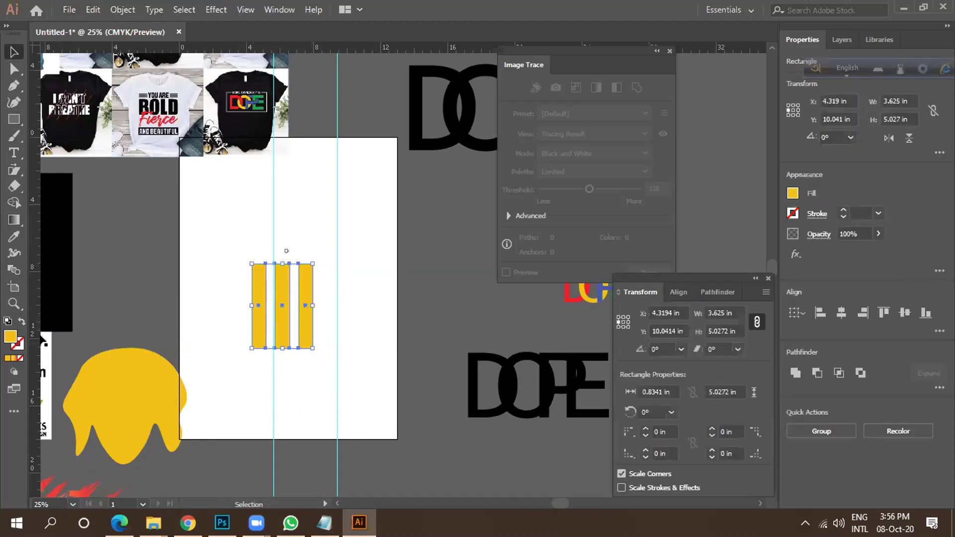
double_click(10, 337)
type("212121")
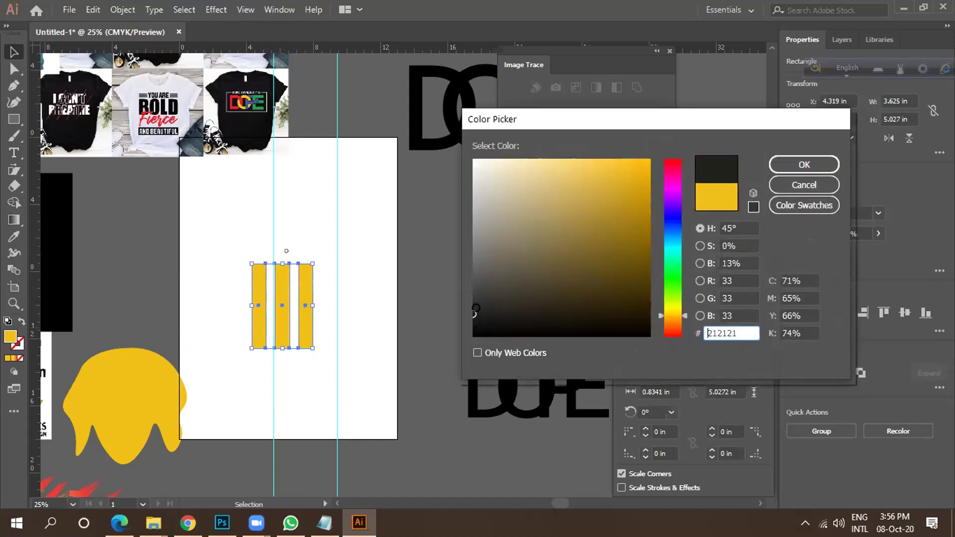
left_click(787, 167)
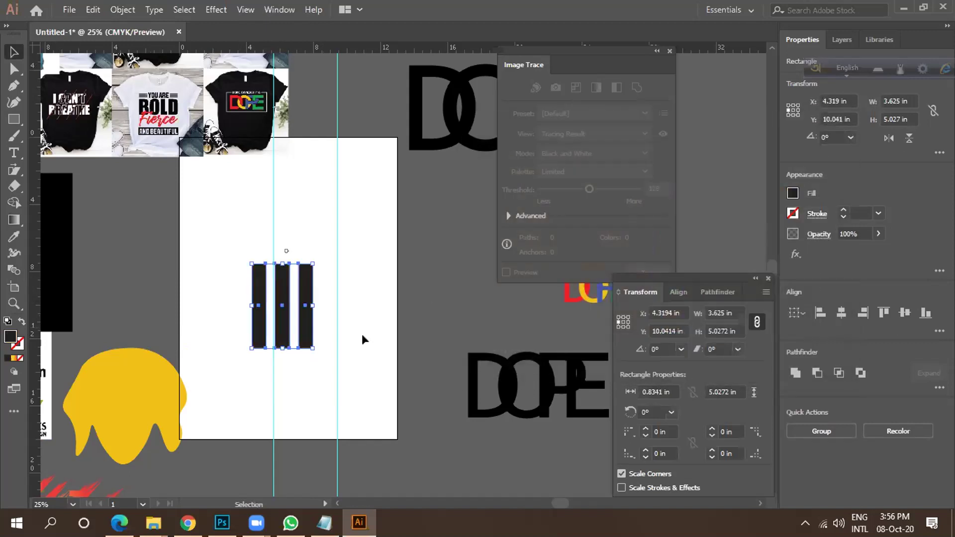
left_click(329, 341)
Stretch the three dark bars to about 11.06 in tall and move them up between the two vertical guides.
left_click_drag(232, 309, 282, 398)
left_click_drag(282, 324, 305, 298)
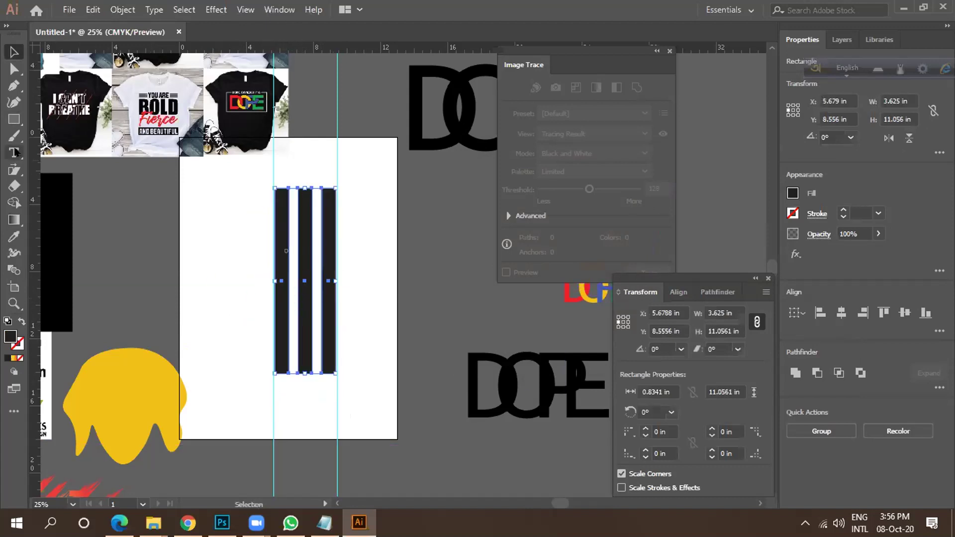
Try to slant the three dark bars into diagonal stripes with the Shear tool.
left_click(16, 187)
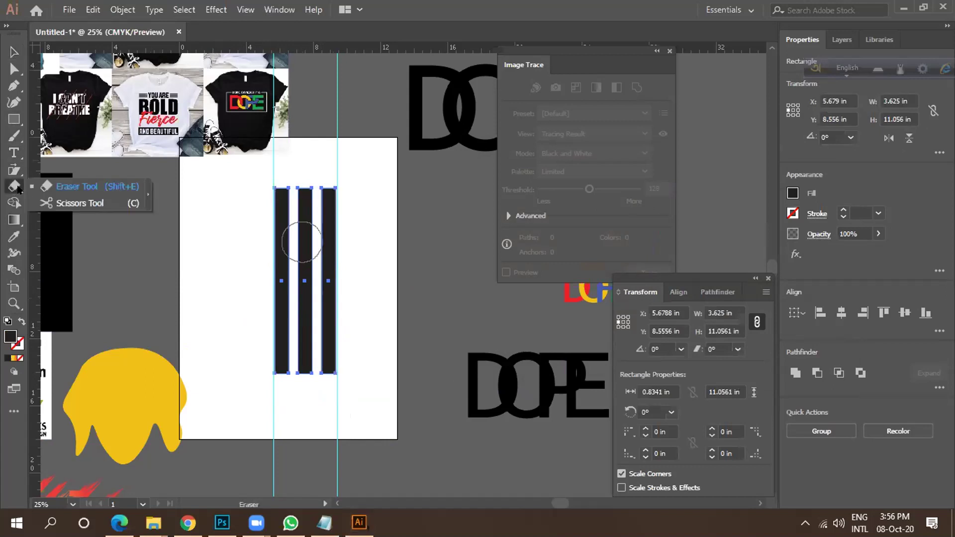
left_click(14, 171)
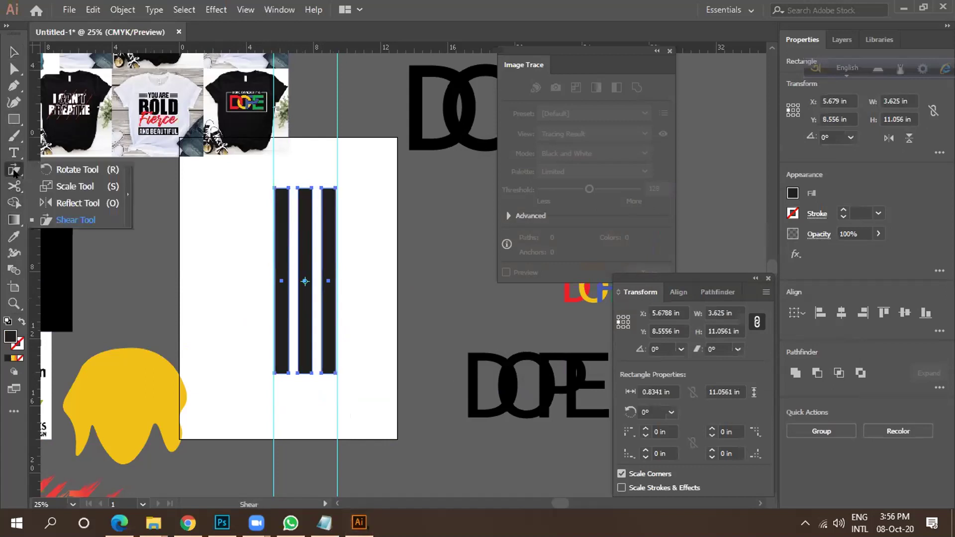
left_click(75, 220)
left_click_drag(334, 373, 359, 378)
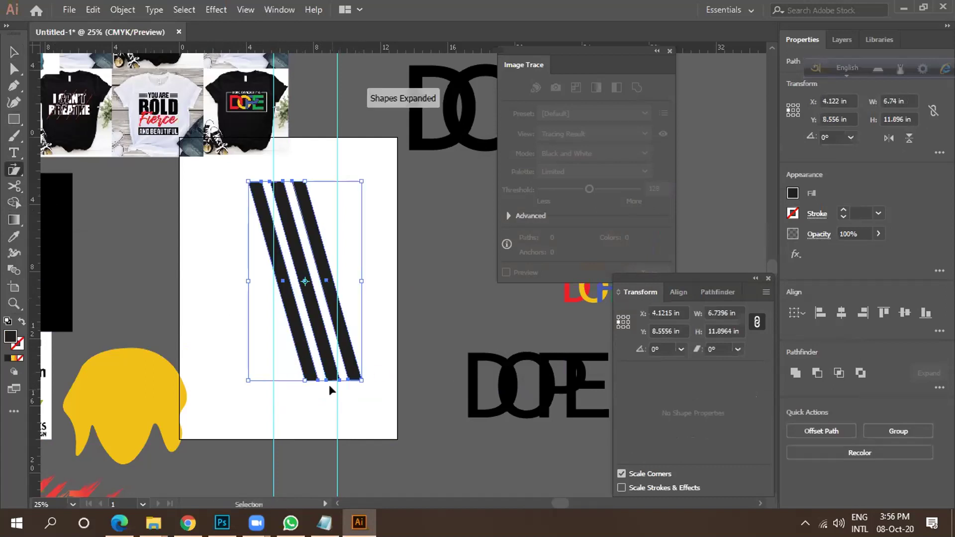
key("ctrl+z")
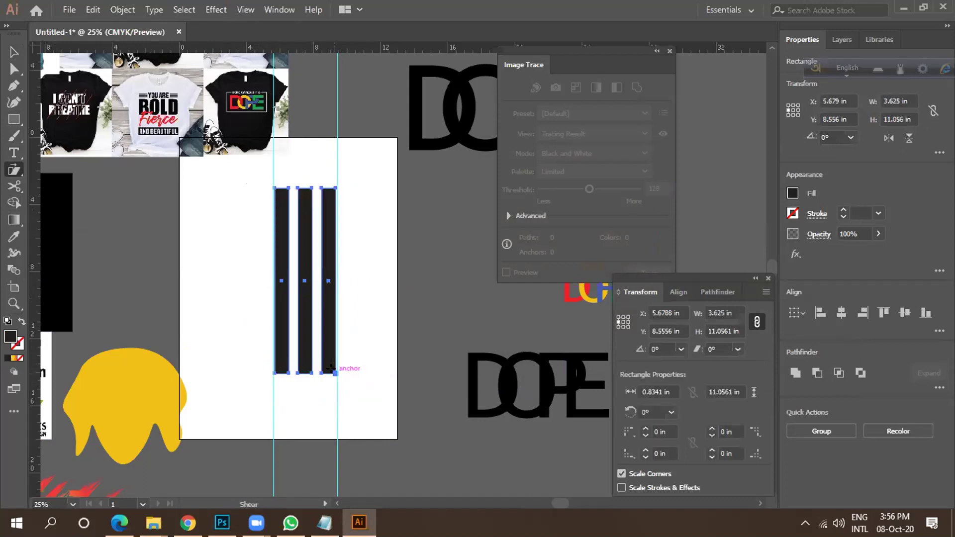
left_click(353, 373, "alt")
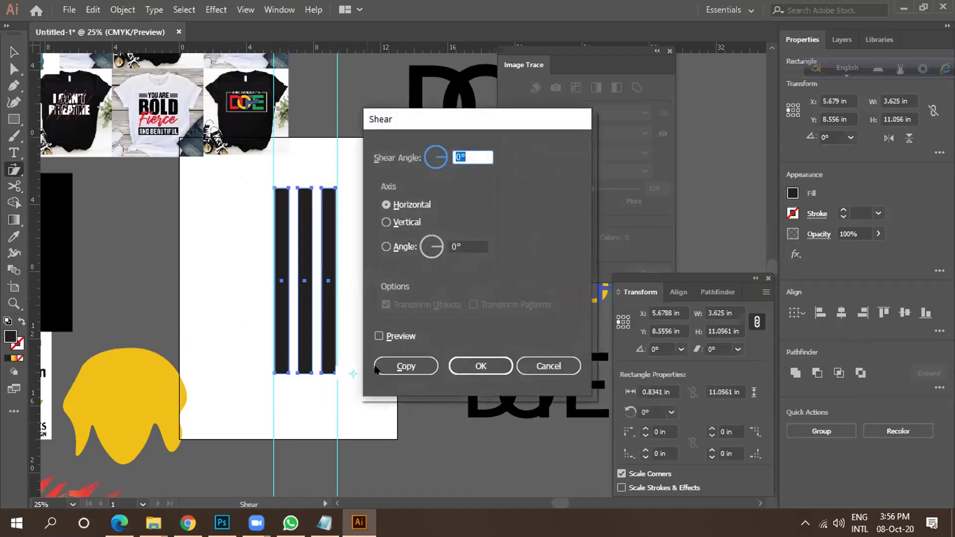
left_click(548, 366)
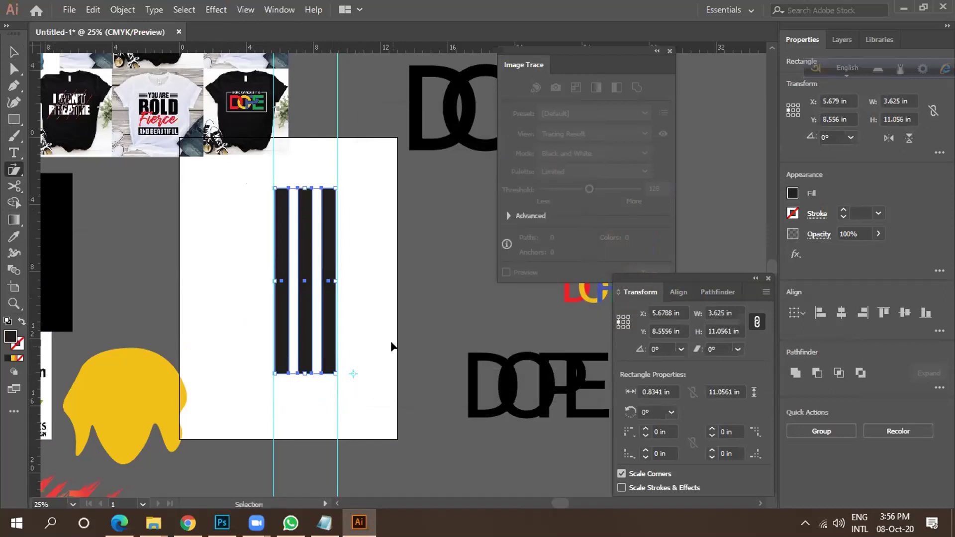
Undo the bars' last move and reposition them near the centre of the artboard.
key("ctrl+z")
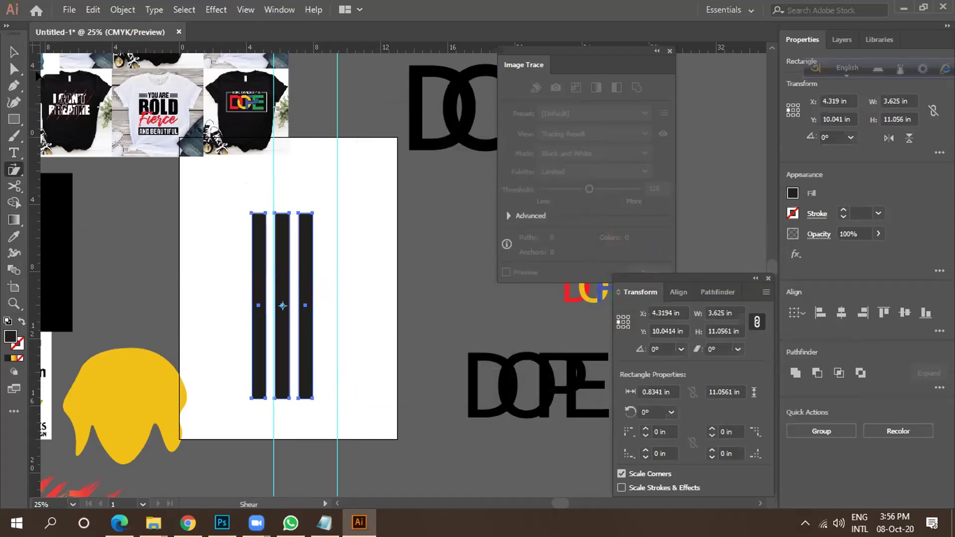
left_click(14, 52)
left_click_drag(277, 314, 294, 297)
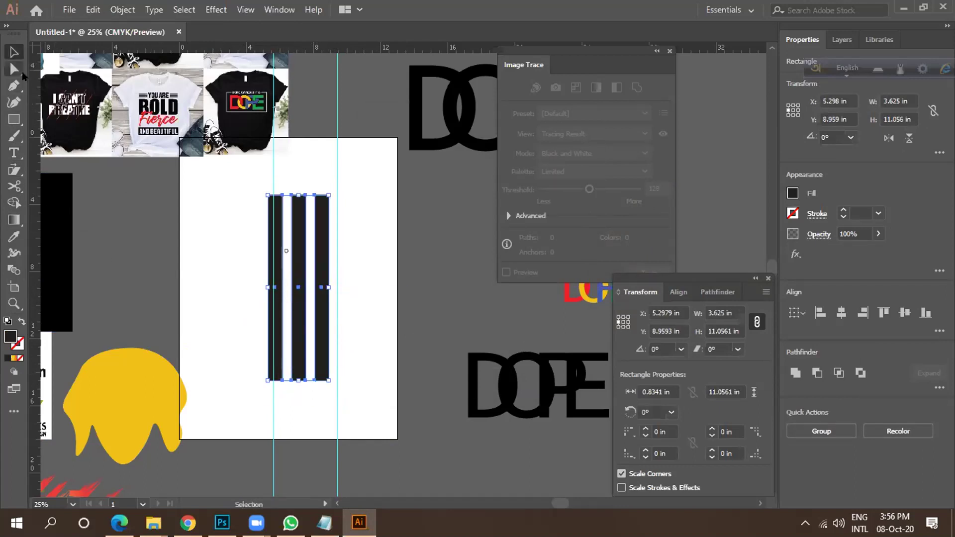
Try to slant the three dark bars by shifting their bottom anchor points sideways, and undo the shift.
left_click(14, 69)
left_click_drag(359, 407, 196, 338)
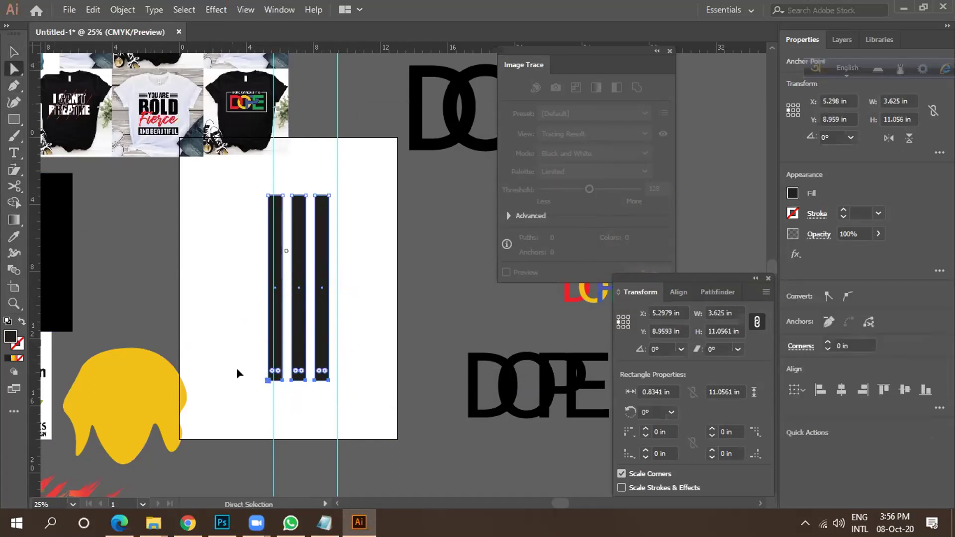
scroll(258, 386, "up", 2)
left_click_drag(443, 391, 254, 380)
left_click_drag(398, 381, 480, 381)
key("ctrl+z")
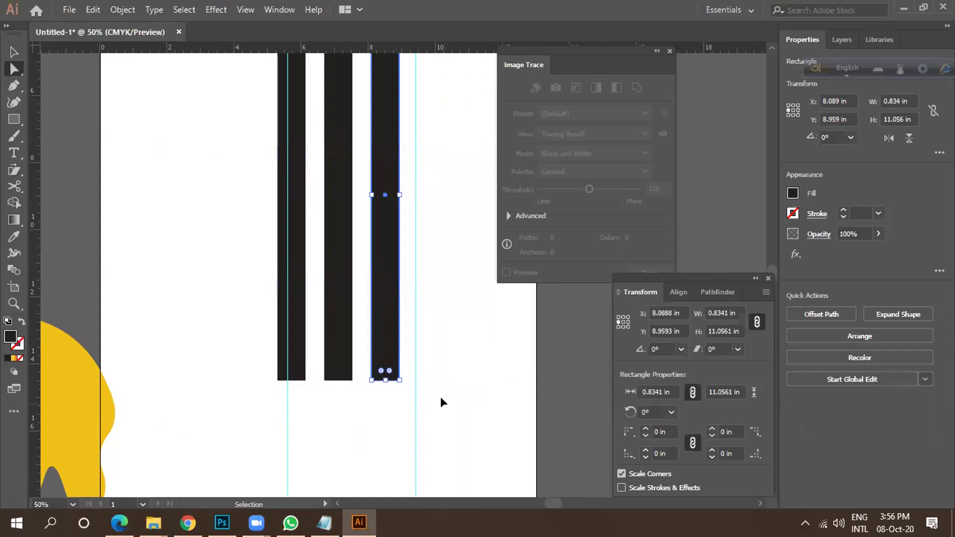
key("ctrl+z")
scroll(343, 329, "down", 1)
mouse_move(352, 392)
left_mouse_down()
mouse_move(363, 383)
mouse_move(354, 386)
left_mouse_up()
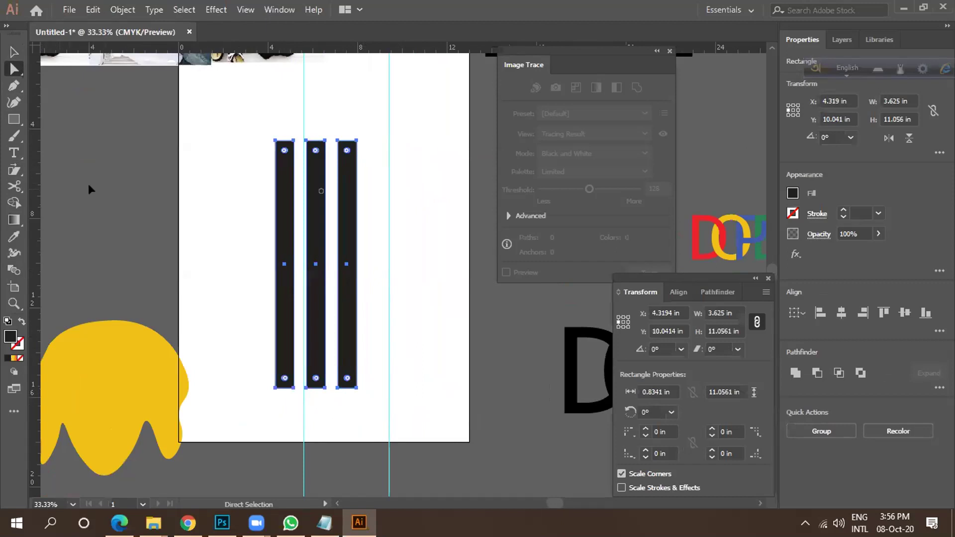
Show the perspective grid and move the three dark bars off the artboard to about X -5.71 in, Y 7.67 in.
left_click(246, 10)
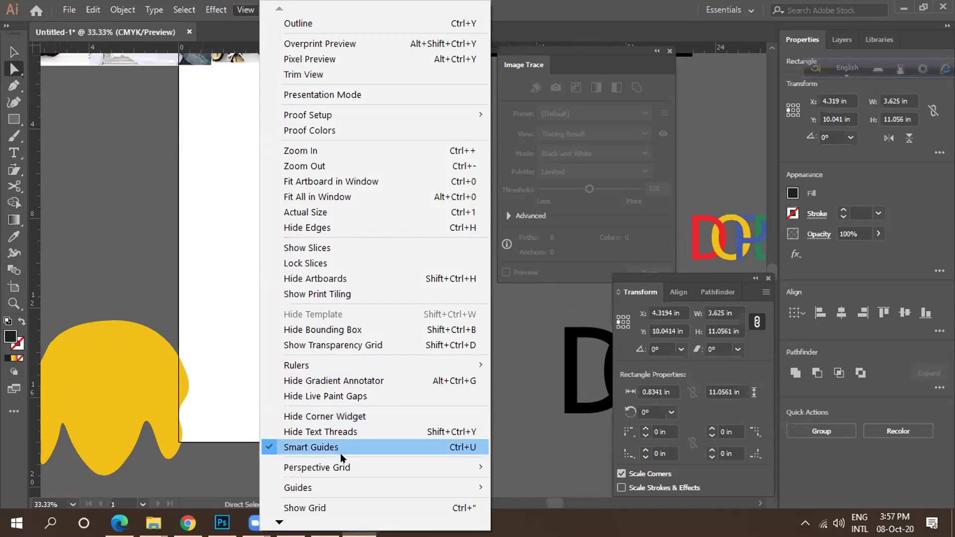
mouse_move(336, 470)
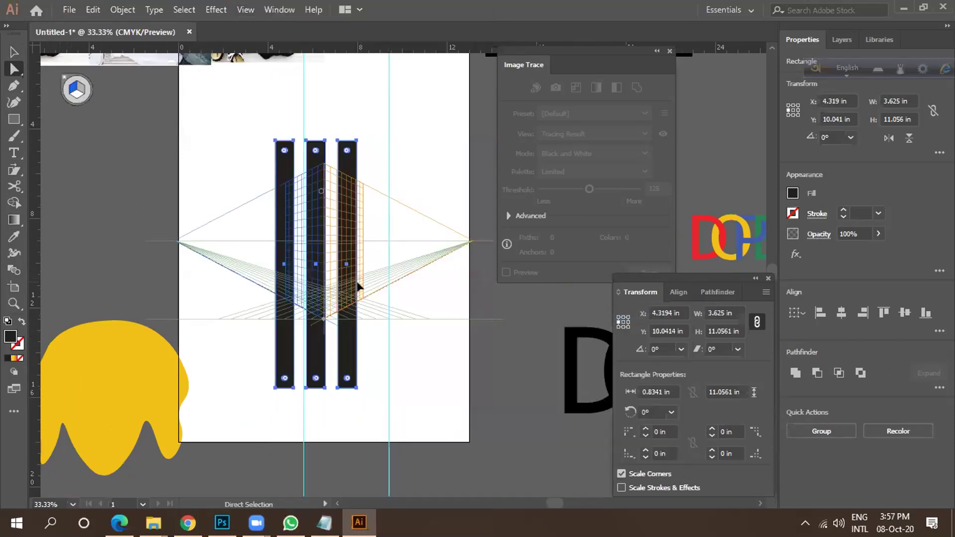
scroll(303, 255, "down", 1)
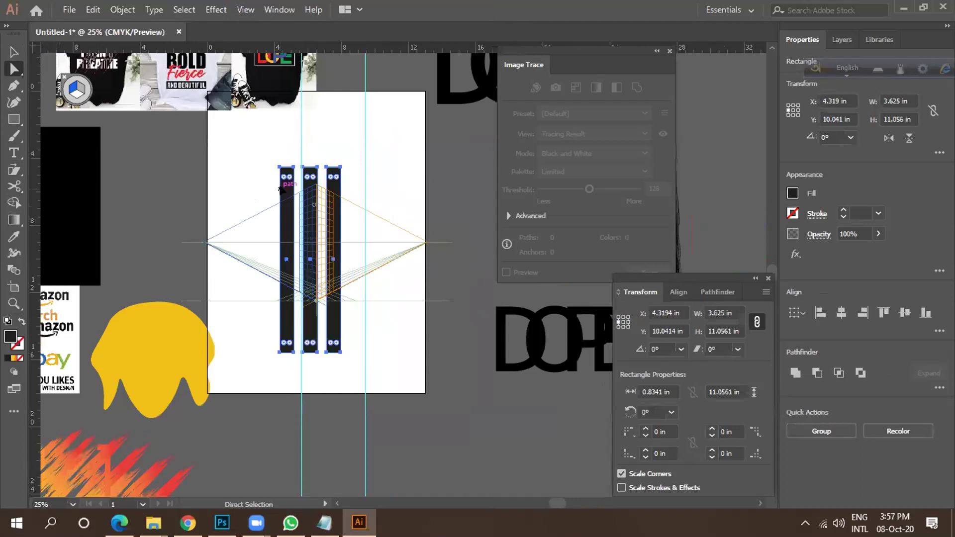
left_click_drag(281, 189, 196, 192)
left_click_drag(251, 206, 168, 164)
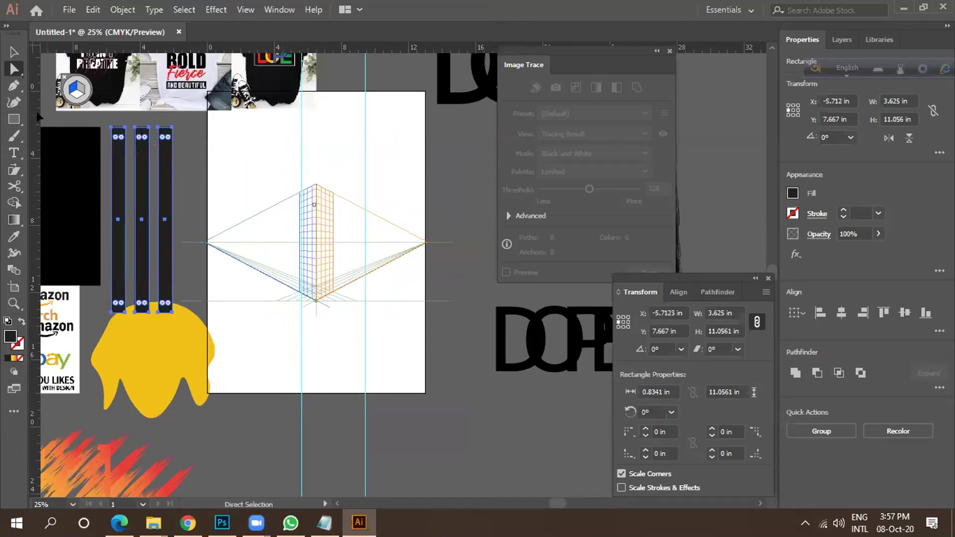
Draw a dark rectangle on the perspective grid's left plane and adjust its height and position to fit the plane.
left_click(14, 119)
left_click_drag(320, 192, 297, 246)
key("a")
key("v")
key("ctrl+=")
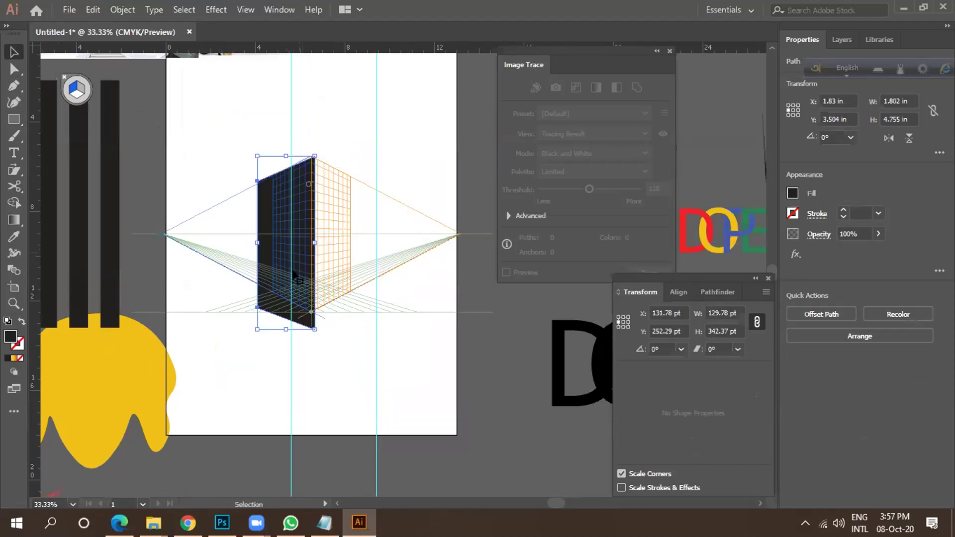
left_click_drag(285, 324, 288, 313)
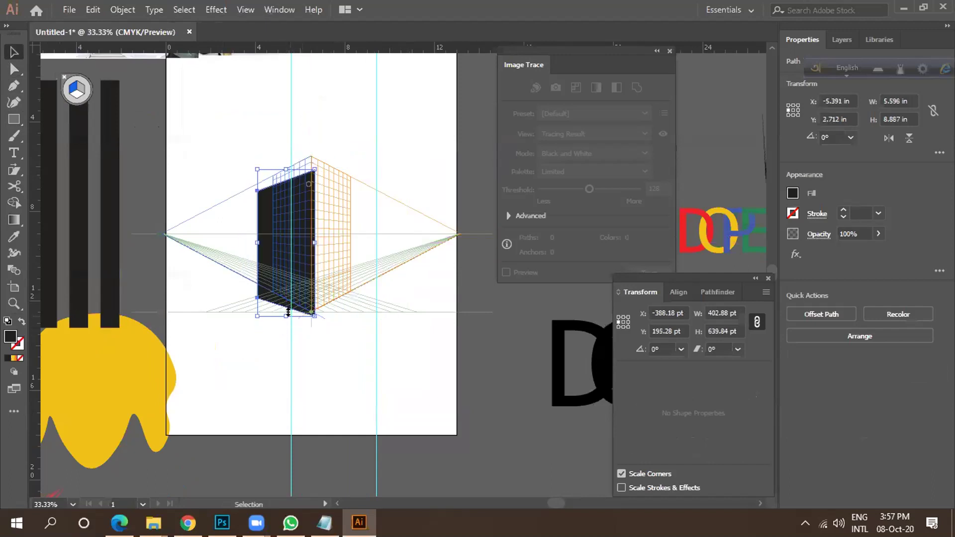
left_click_drag(285, 281, 276, 268)
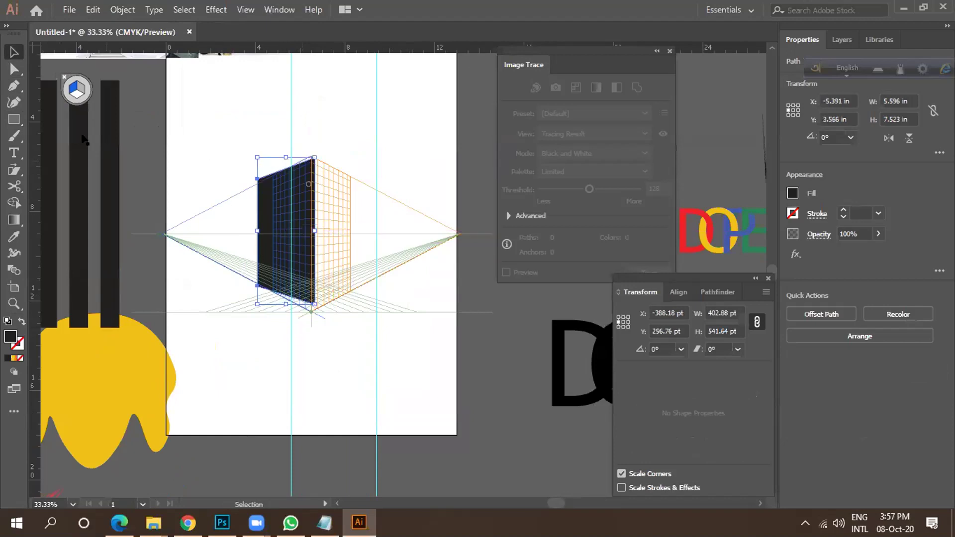
left_click(14, 69)
left_click_drag(218, 154, 240, 286)
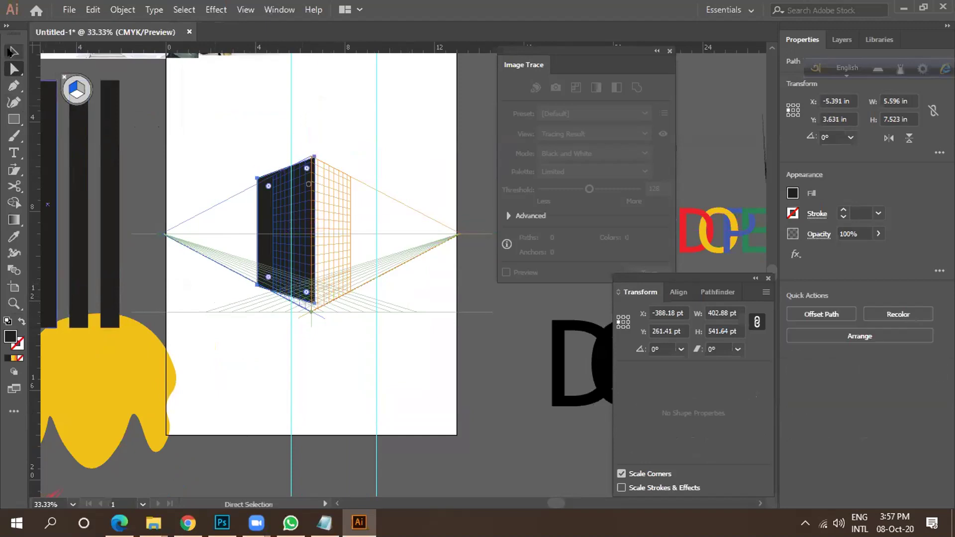
Copy the perspective rectangle to the grid's right side, reflect it and shift it towards the grid's centre.
left_click(14, 52)
left_click_drag(295, 269, 368, 258)
right_click(370, 258)
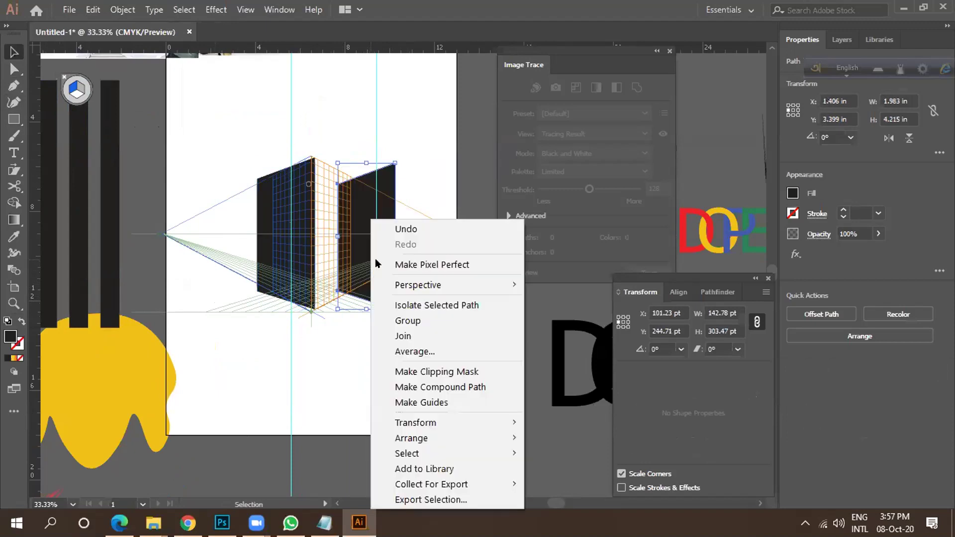
mouse_move(419, 429)
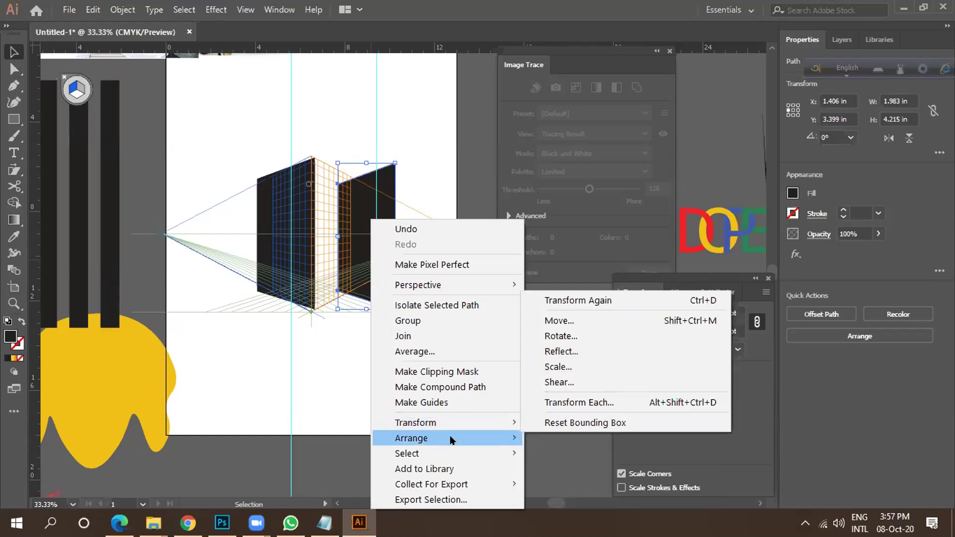
mouse_move(448, 422)
left_click(556, 351)
left_click(618, 382)
left_click_drag(377, 275, 353, 278)
scroll(313, 206, "up", 2)
scroll(308, 259, "down", 3)
left_click(397, 296)
left_click(241, 169)
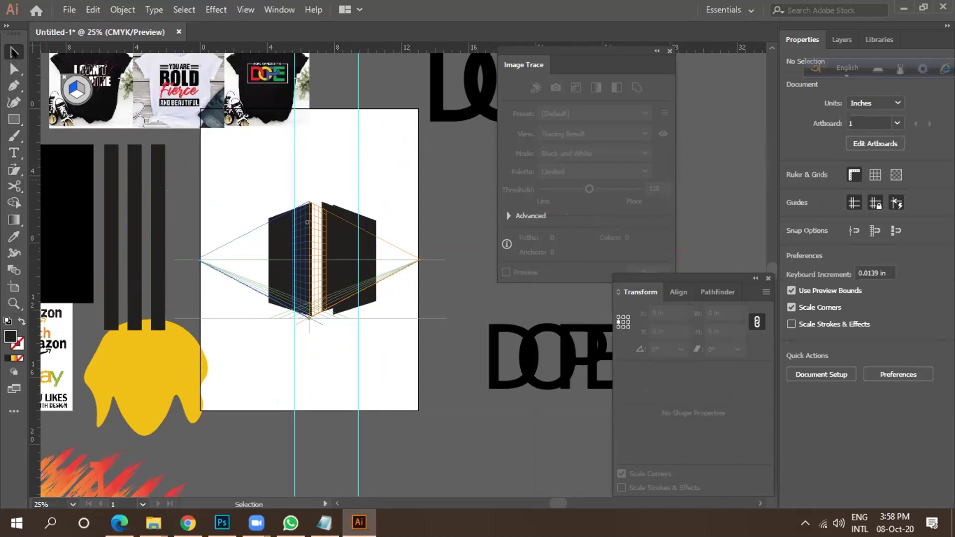
Draw a narrow dark rectangle about 0.91 by 3.75 in at the perspective grid's central edge.
left_click(14, 119)
left_click_drag(245, 188, 316, 244)
left_click(7, 48)
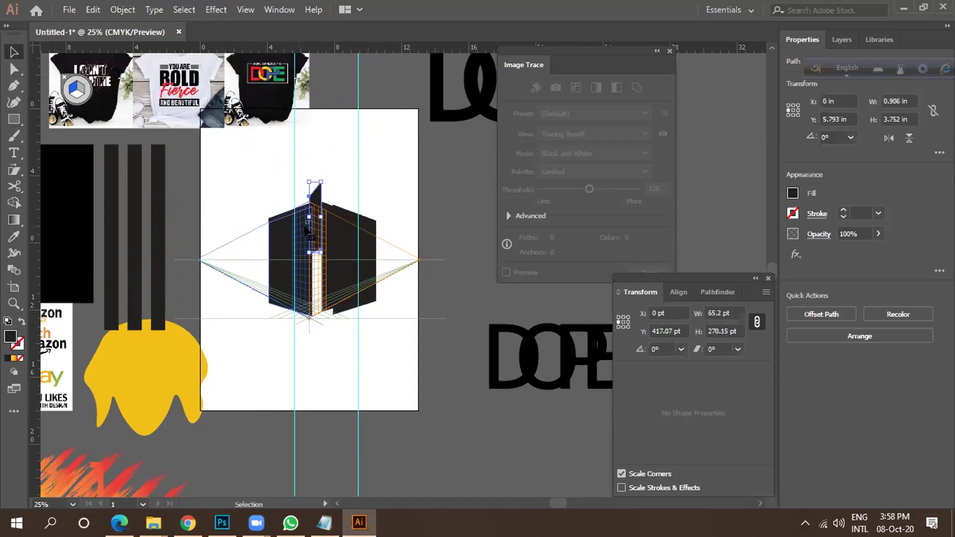
Move the narrow rectangle away and delete it together with all the other perspective shapes.
scroll(318, 236, "up", 3)
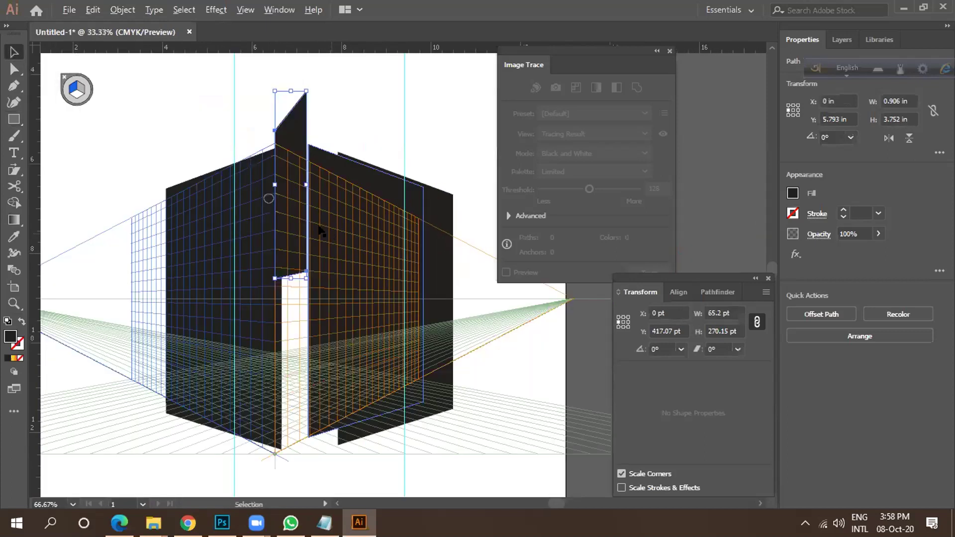
scroll(320, 230, "down", 2)
left_click_drag(319, 231, 413, 211)
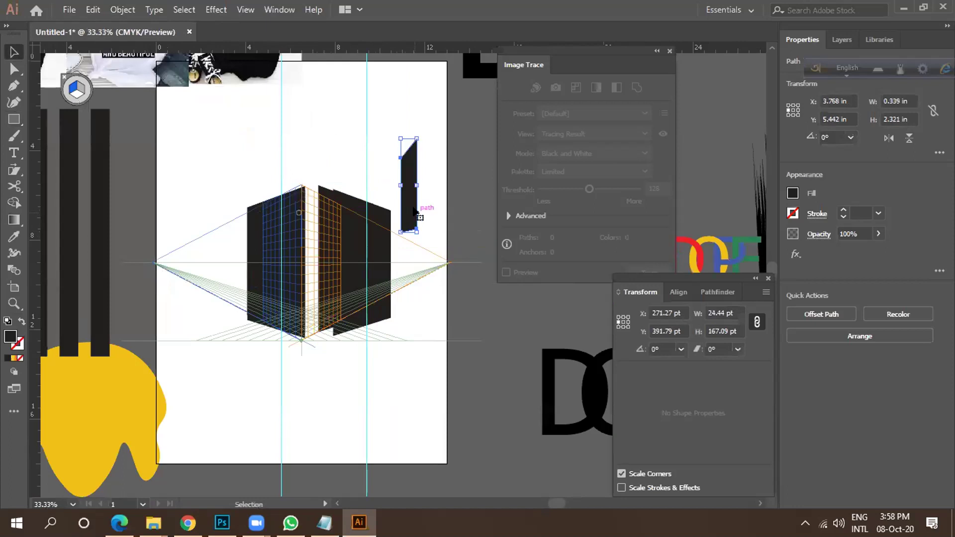
key("Delete")
left_click_drag(243, 167, 407, 247)
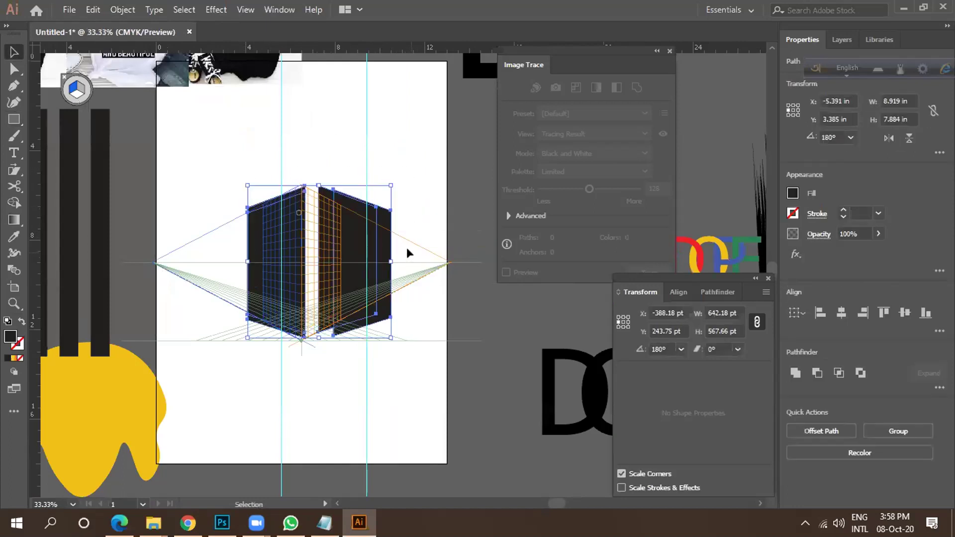
key("Delete")
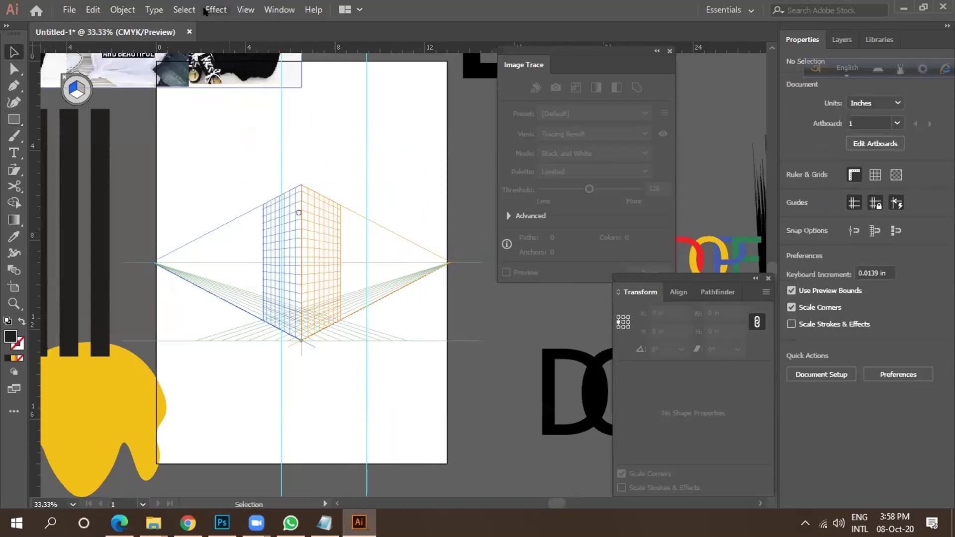
Hide the perspective grid.
left_click(246, 10)
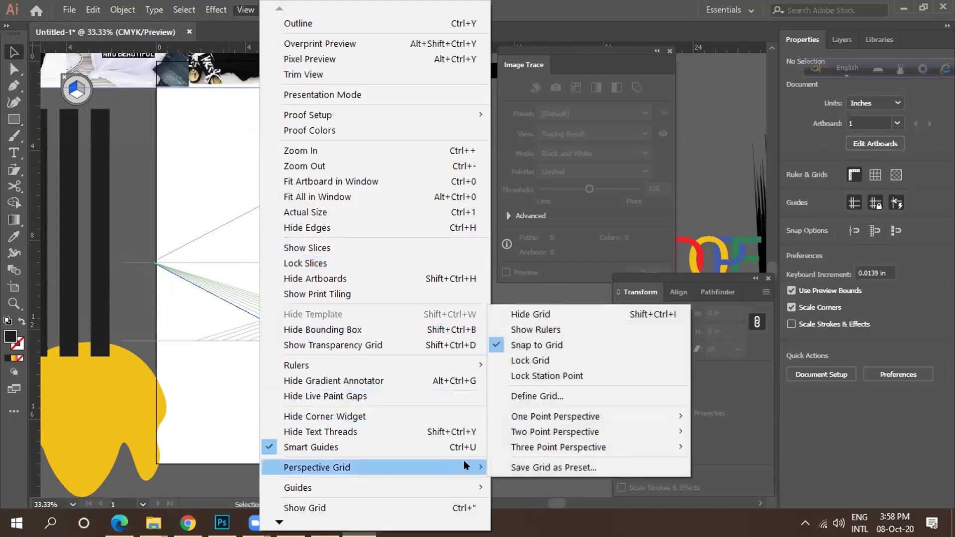
mouse_move(462, 468)
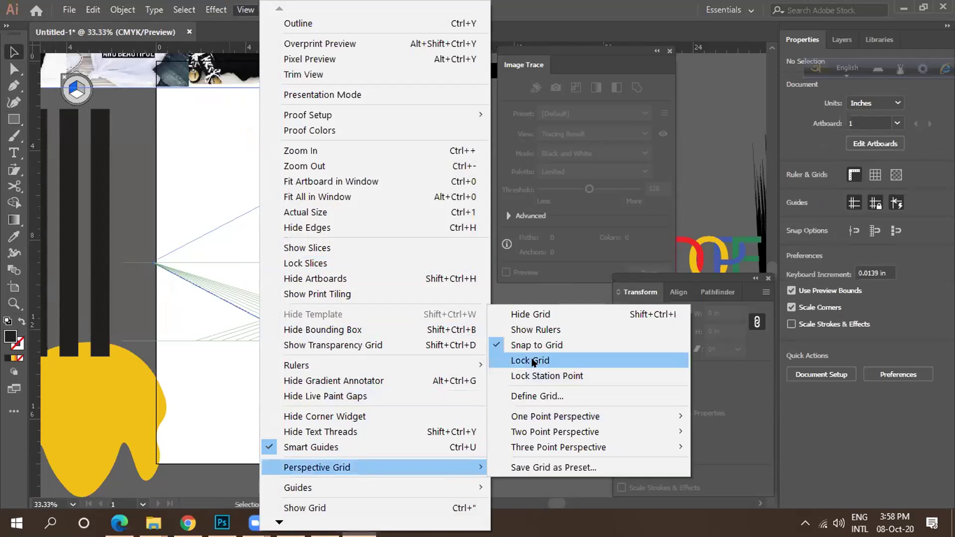
left_click(544, 315)
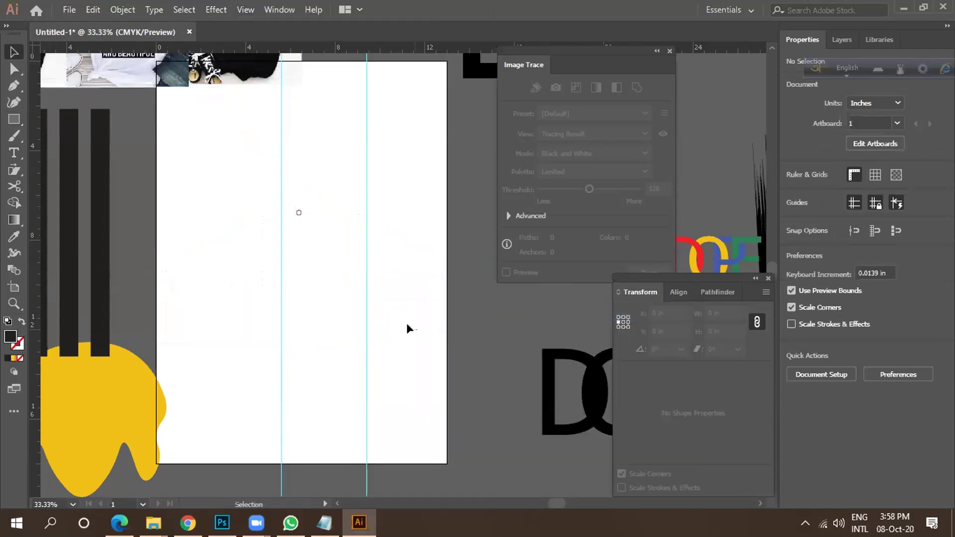
Examine the reference T-shirt designs placed beside the artboard.
scroll(348, 331, "down", 2)
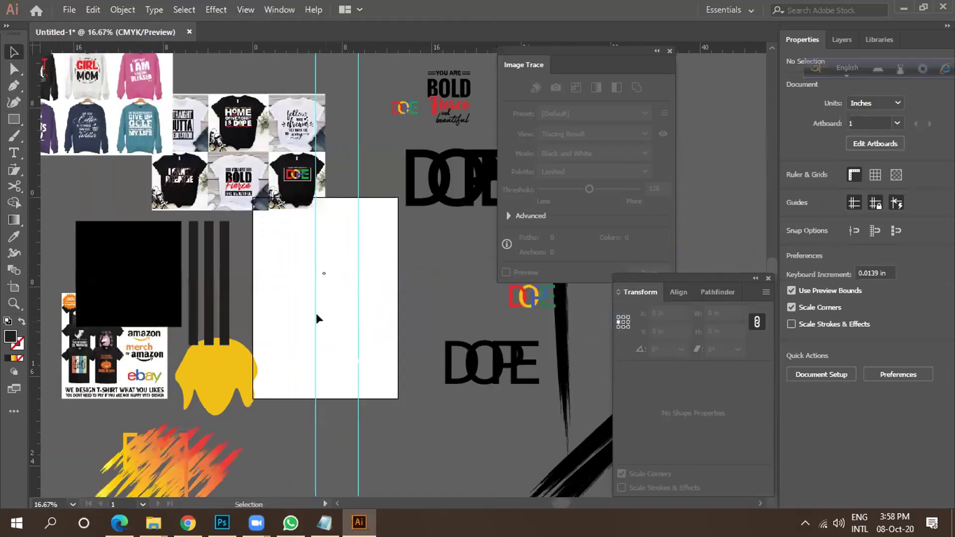
left_click(89, 233)
left_click(271, 243)
scroll(273, 246, "up", 1)
left_click(268, 210)
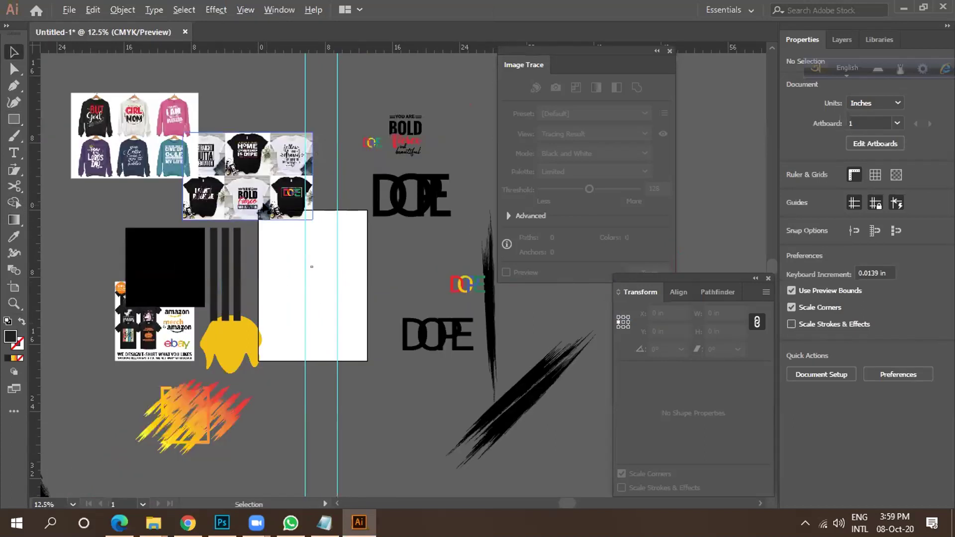
scroll(311, 267, "up", 2)
scroll(241, 217, "up", 1)
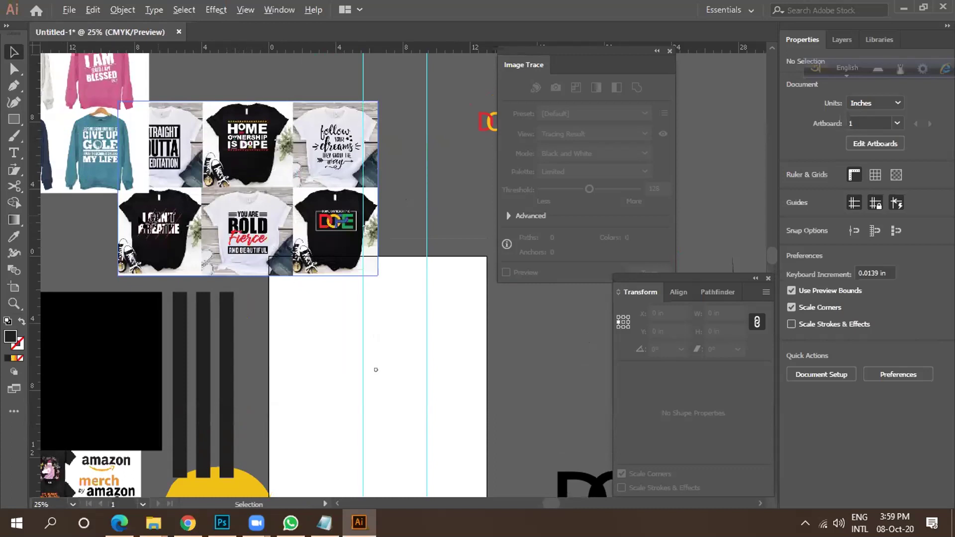
scroll(143, 221, "up", 2)
scroll(149, 219, "down", 2)
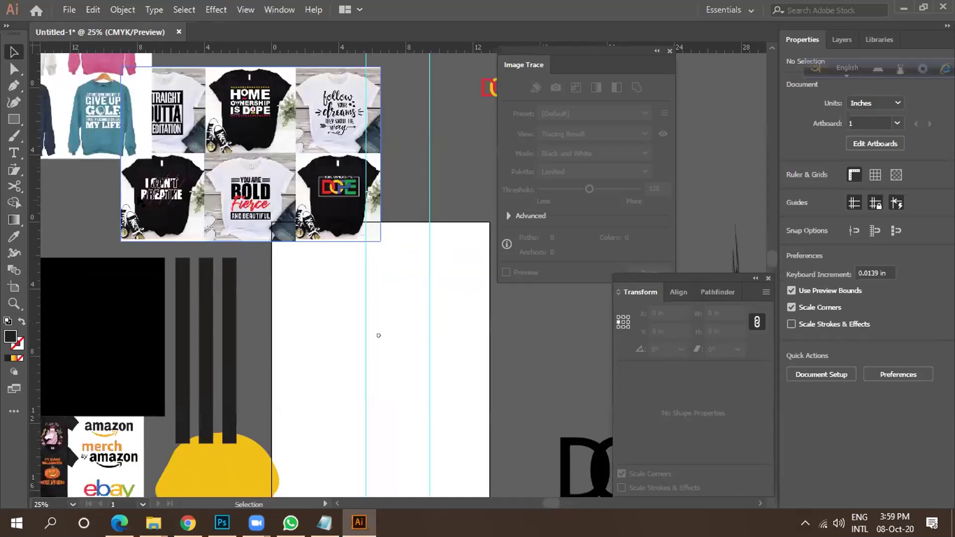
Add the text "I CAN'T" in Alata Regular on the artboard, enlarge it to about 3.61 in and place it between the guides.
left_click(14, 153)
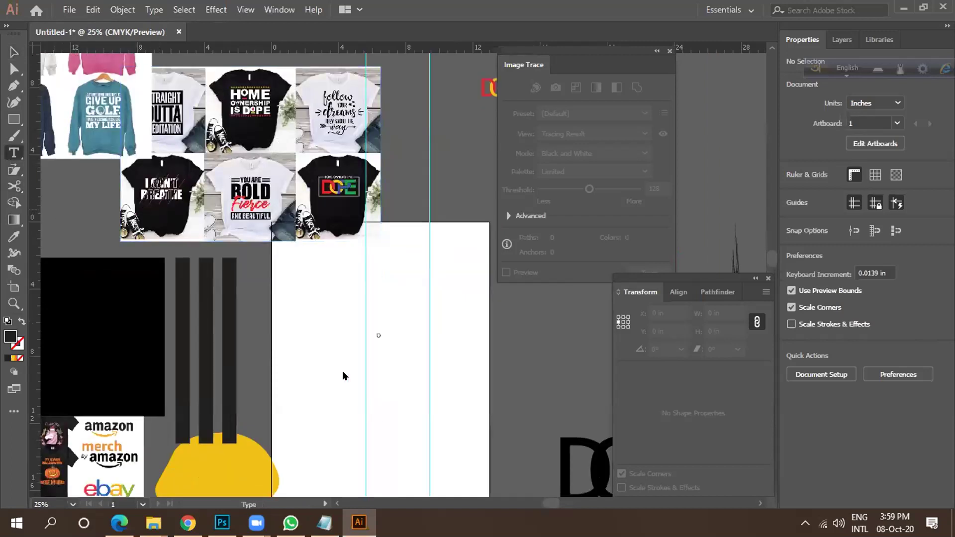
left_click(334, 323)
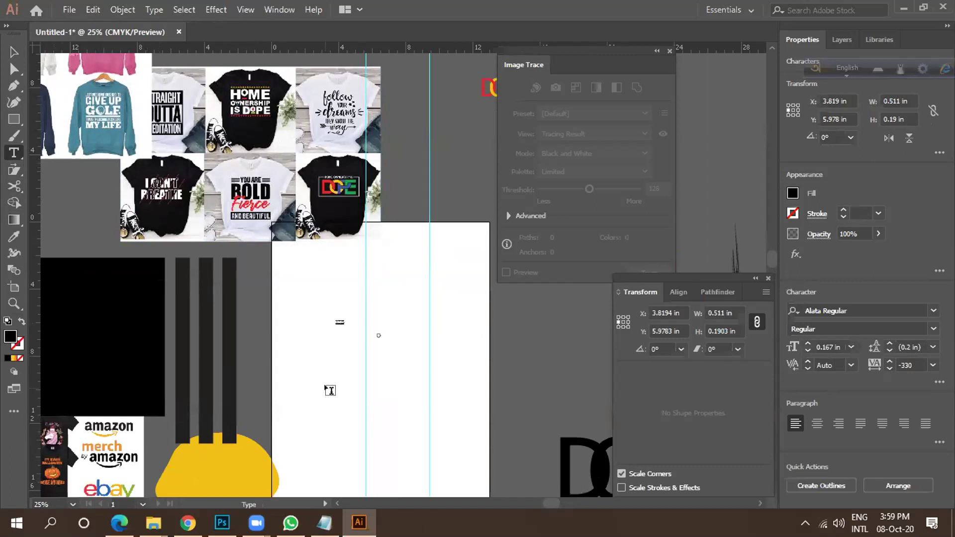
key("BackSpace")
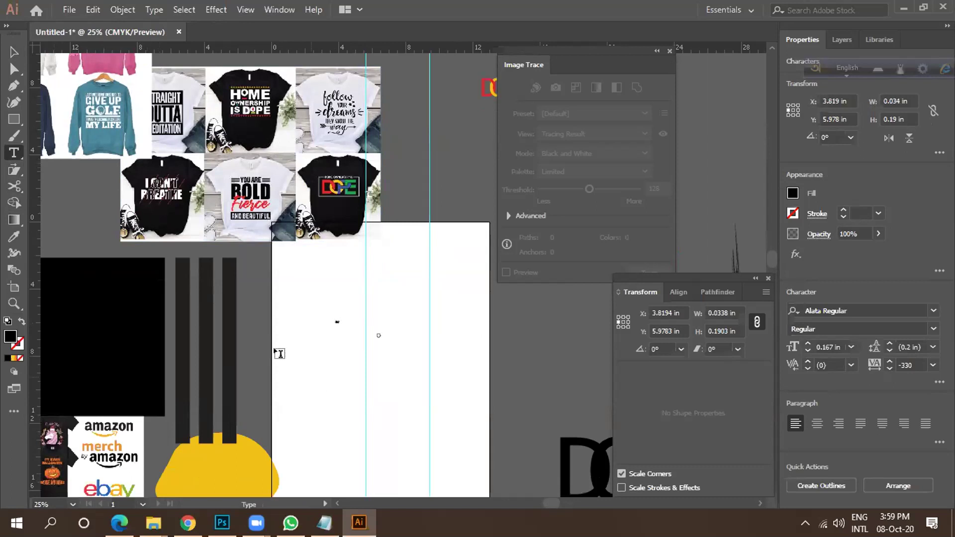
left_click(14, 52)
left_click_drag(344, 329, 423, 349)
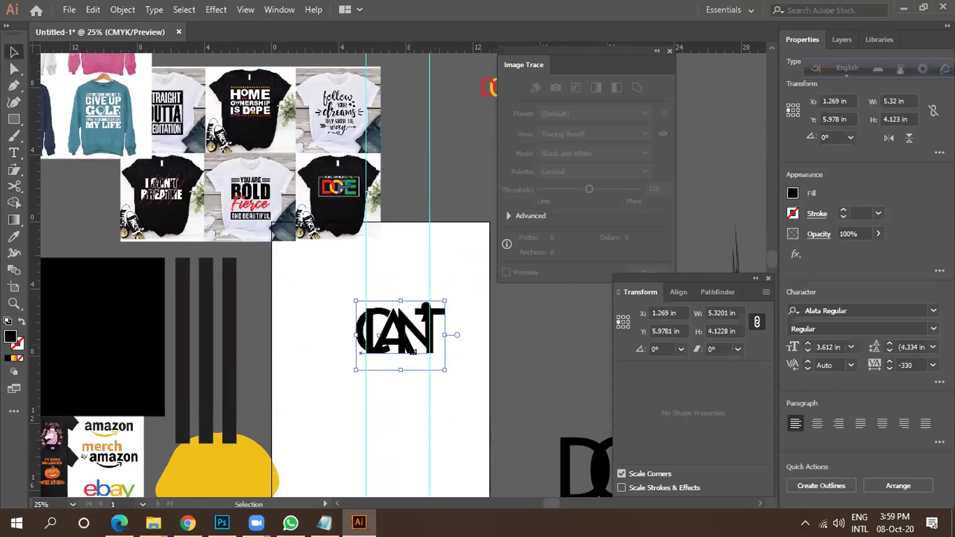
Set the "I CAN'T" text's tracking to 0 and move it to X 0 in, Y about 5.62 in on the artboard.
key("ctrl+equal")
key("ctrl+equal")
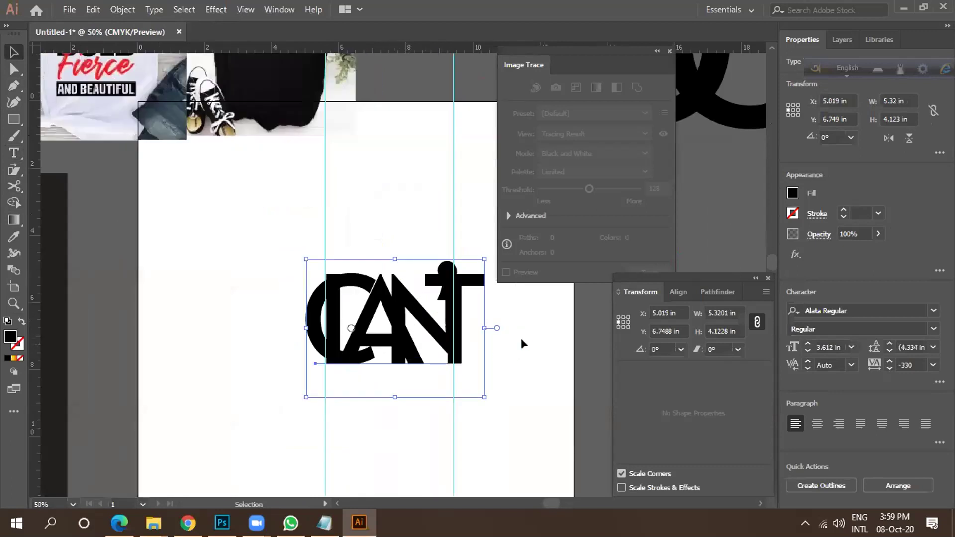
left_click(876, 366)
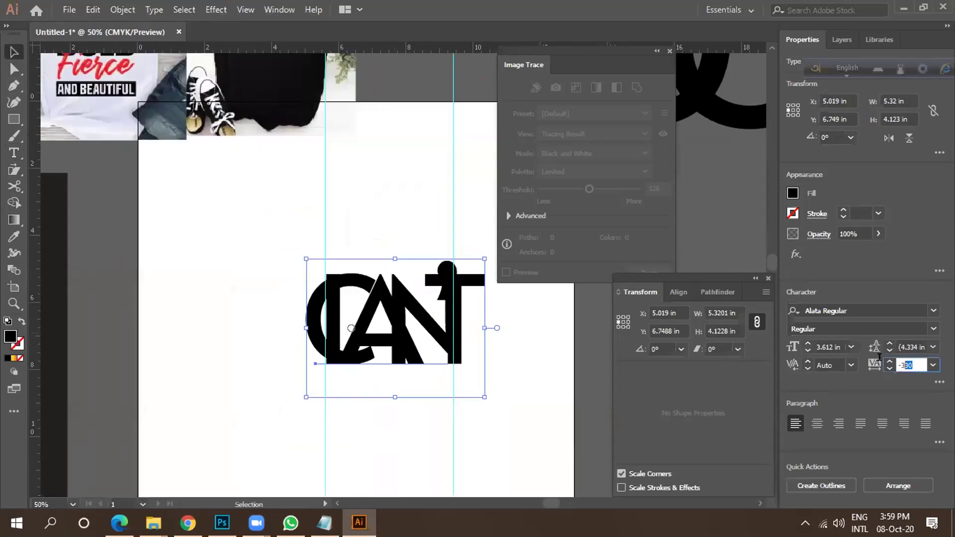
type("0")
key("Return")
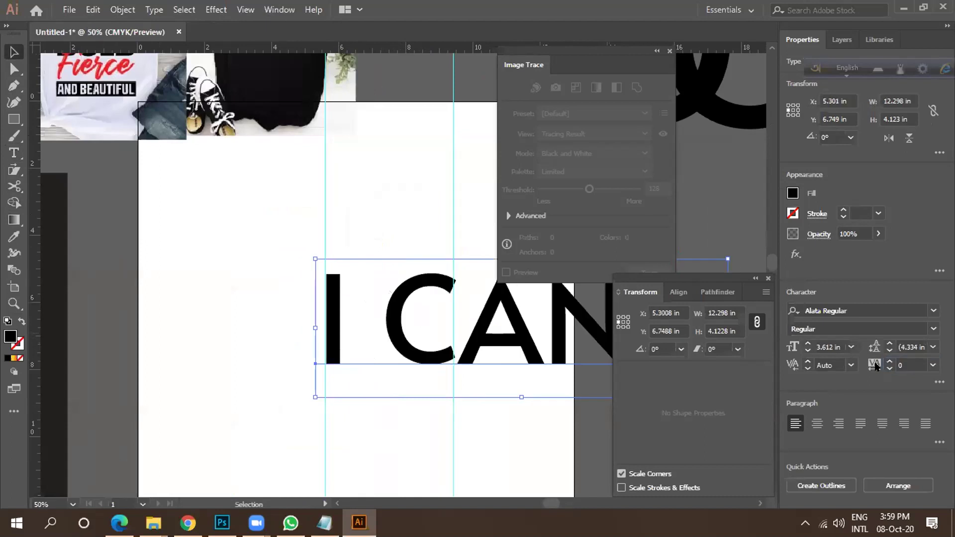
key("ctrl+minus")
key("ctrl+minus")
left_click_drag(421, 357, 335, 340)
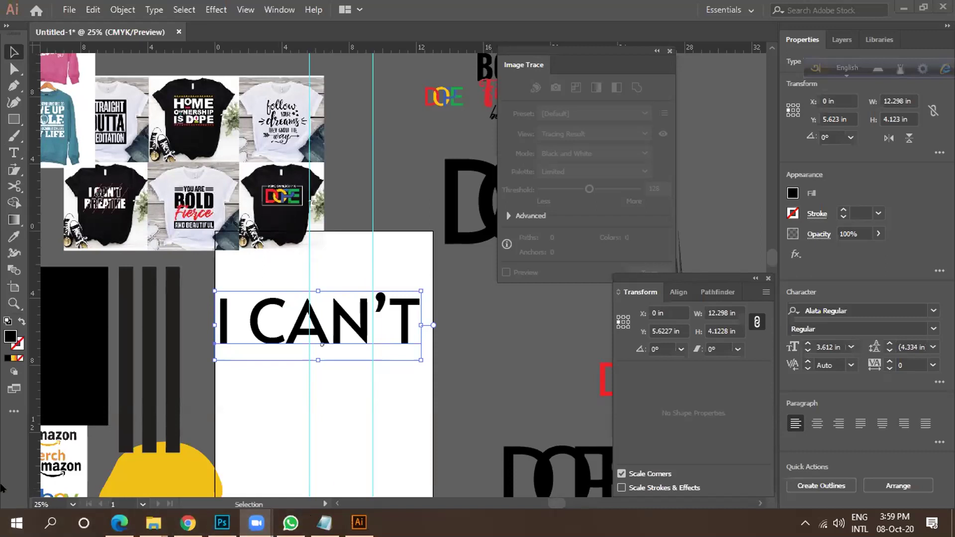
scroll(128, 465, "up", 1)
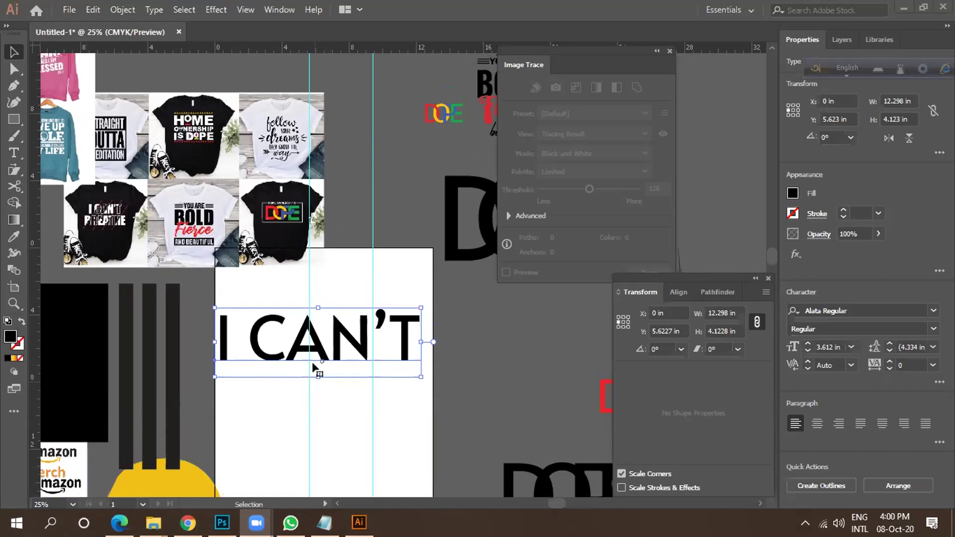
Change the font of the "I CAN'T" text to Oswald Bold.
scroll(310, 338, "up", 1)
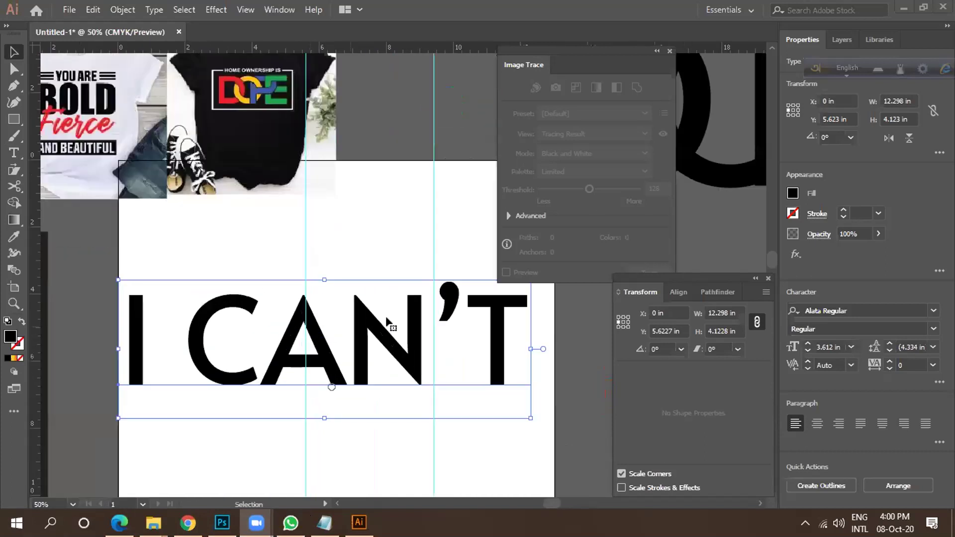
left_click(864, 310)
type("c")
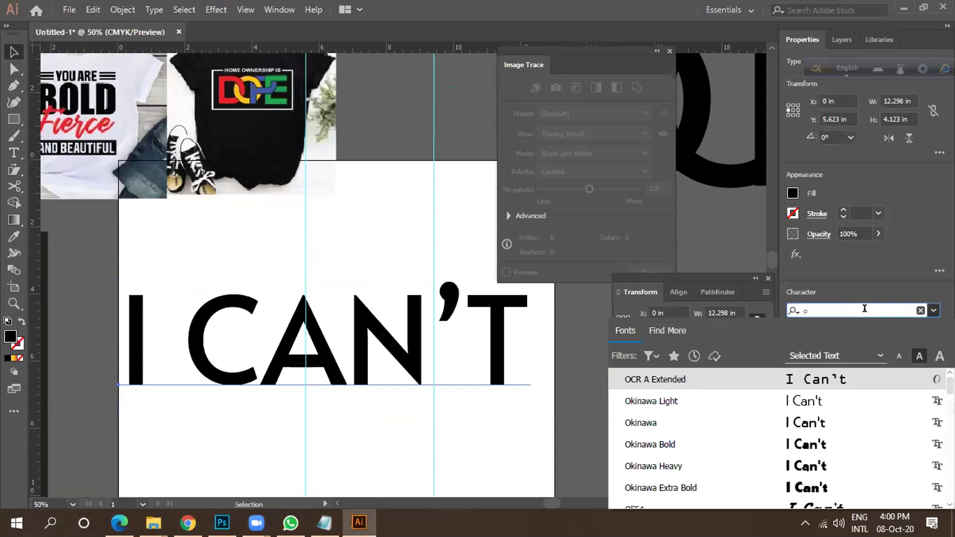
type("s")
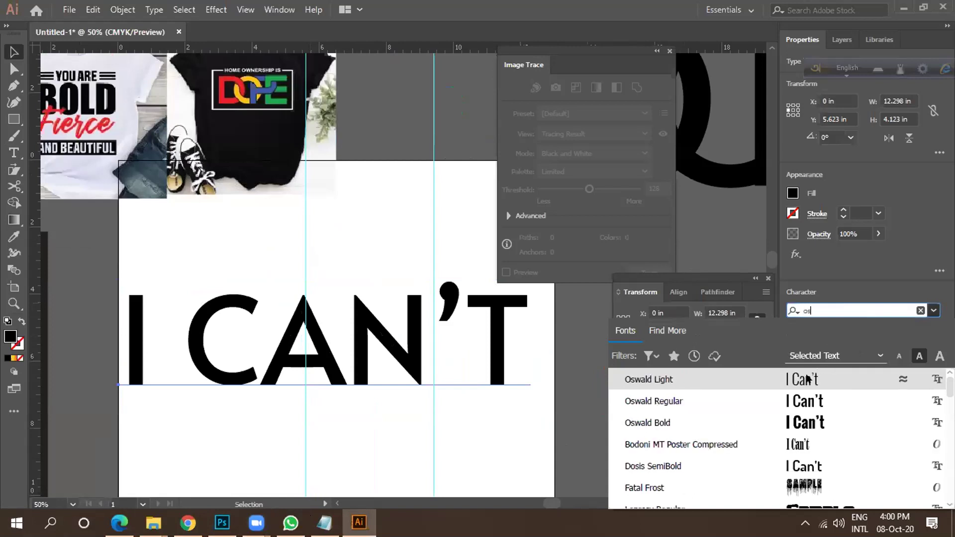
left_click(711, 423)
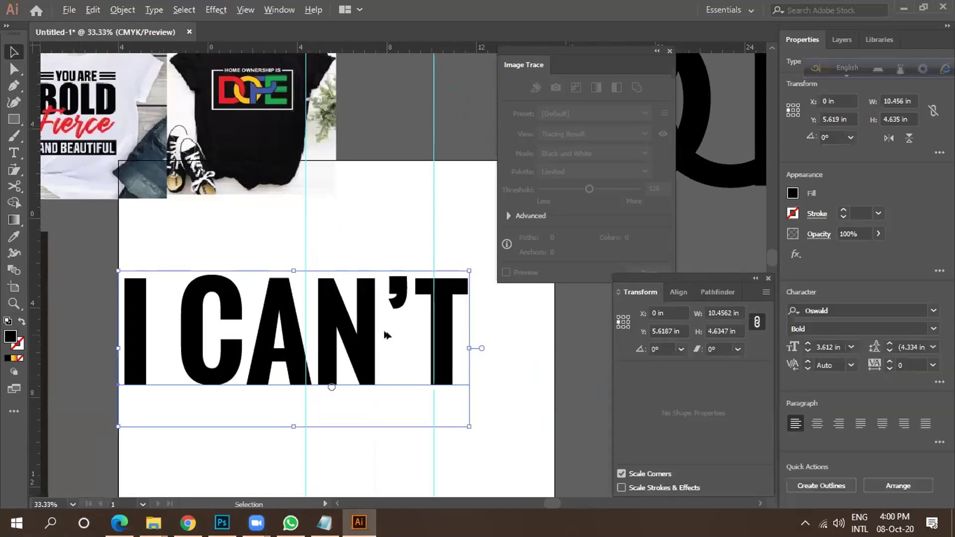
Shift the "I CAN'T" text toward the artboard's centre and scale it down proportionally to about 5.67 in wide.
scroll(386, 335, "down", 2)
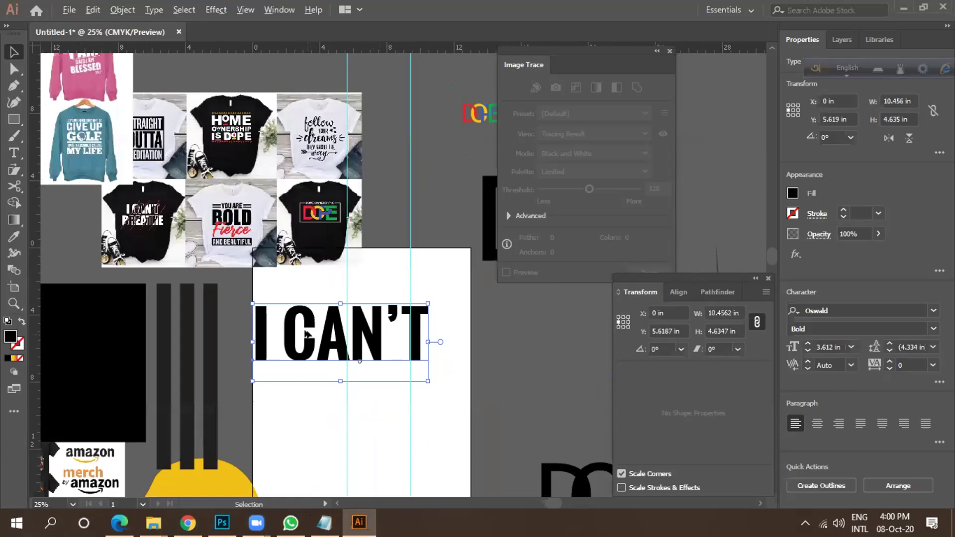
left_click_drag(386, 334, 408, 334)
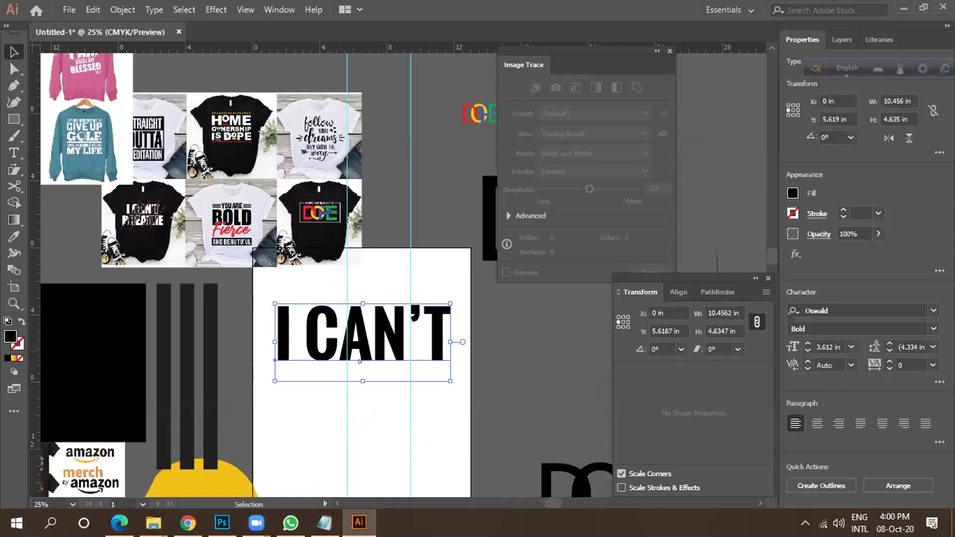
left_click_drag(451, 303, 426, 322)
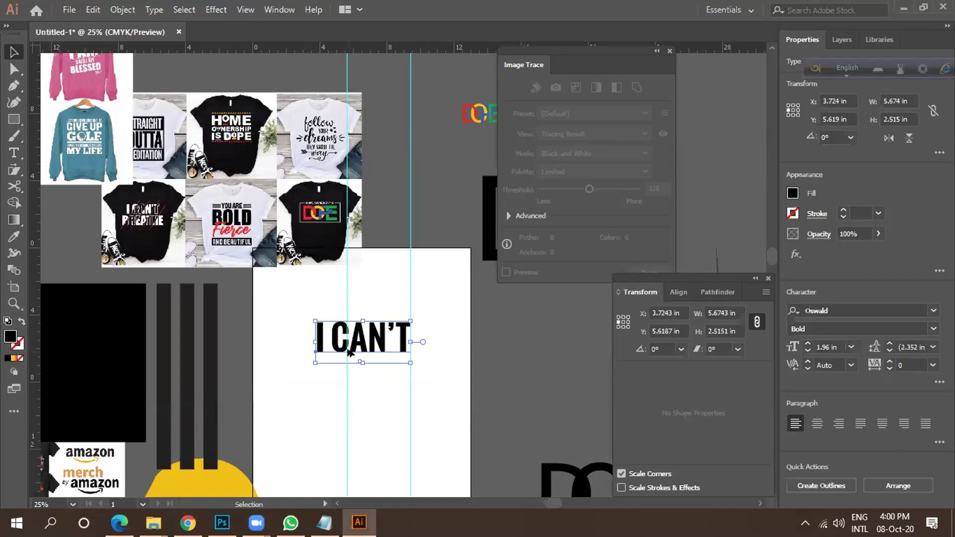
Duplicate the "I CAN'T" text directly below the original at Y about 7.62 in and replace the copy's wording with "BREATHE".
scroll(350, 348, "up", 2)
left_click_drag(369, 302, 369, 371)
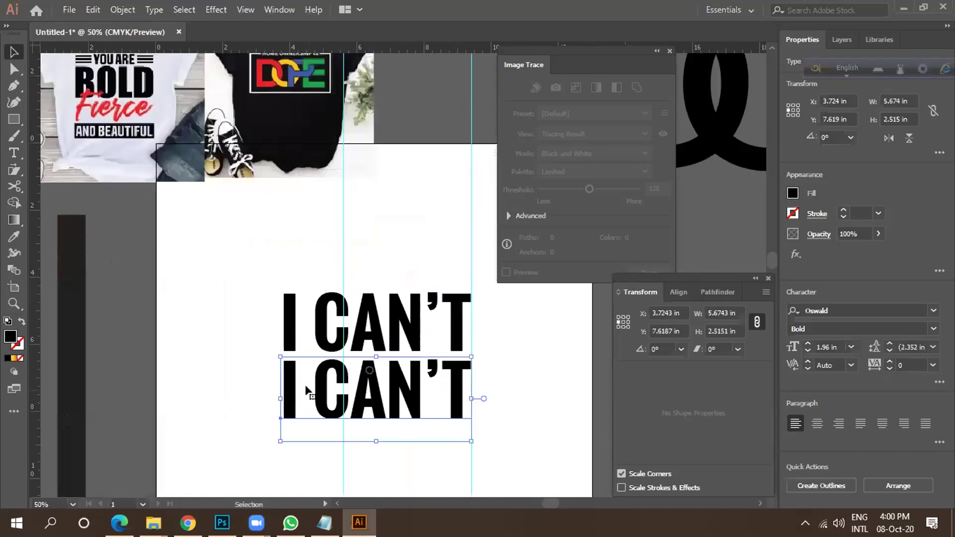
scroll(306, 384, "down", 2)
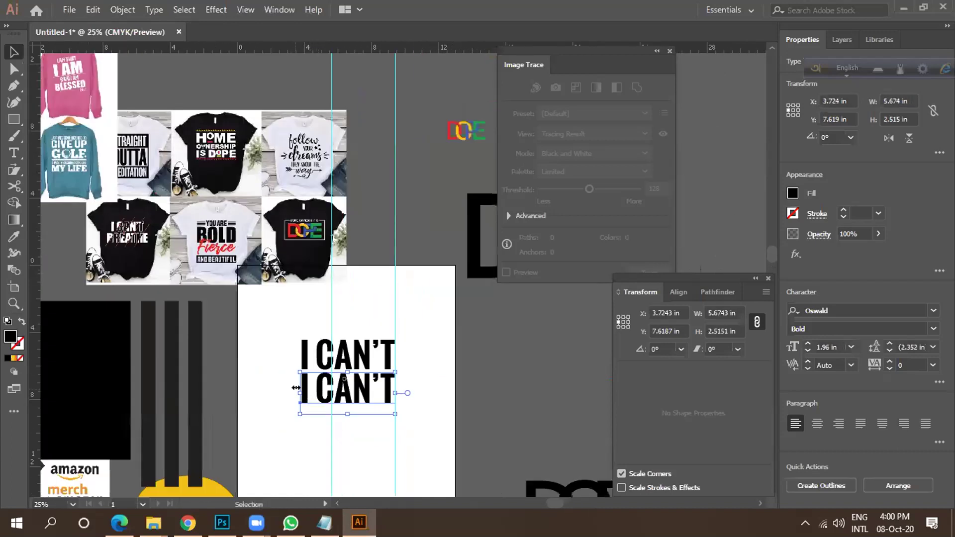
key("t")
left_click_drag(309, 388, 431, 401)
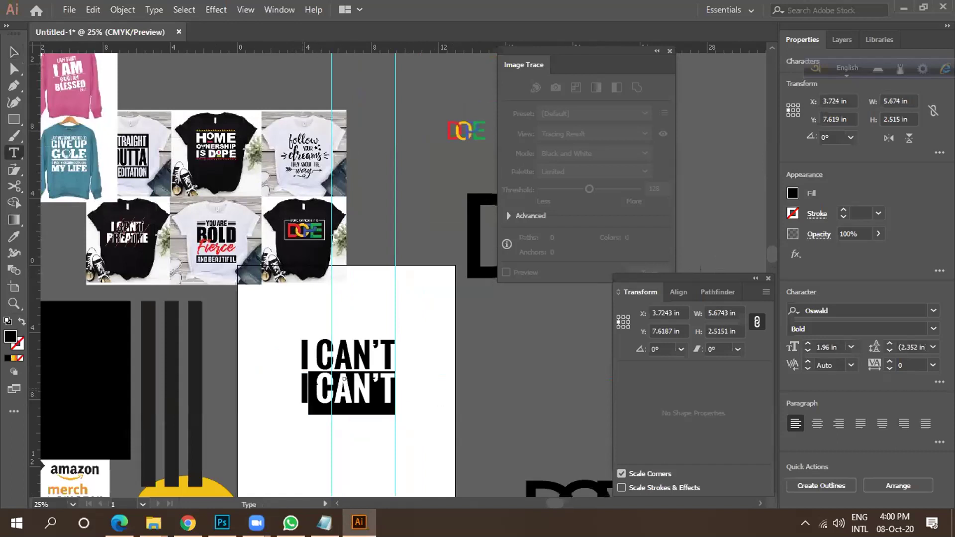
key("ctrl+a")
type("B")
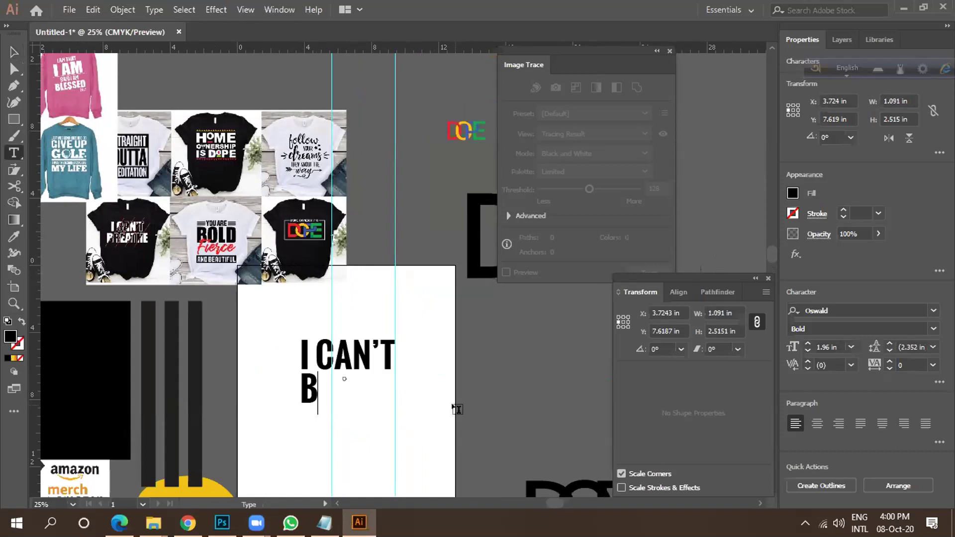
type("REATHE")
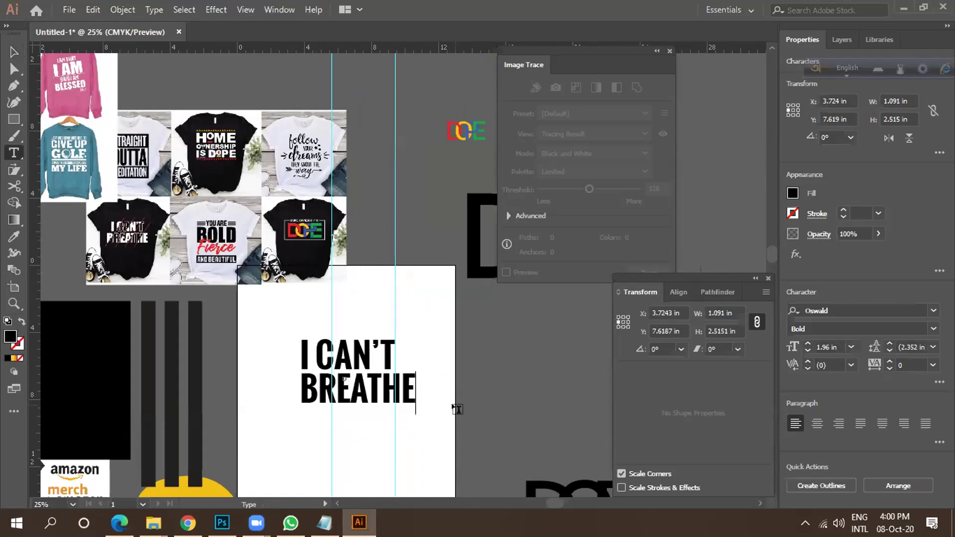
left_click(14, 52)
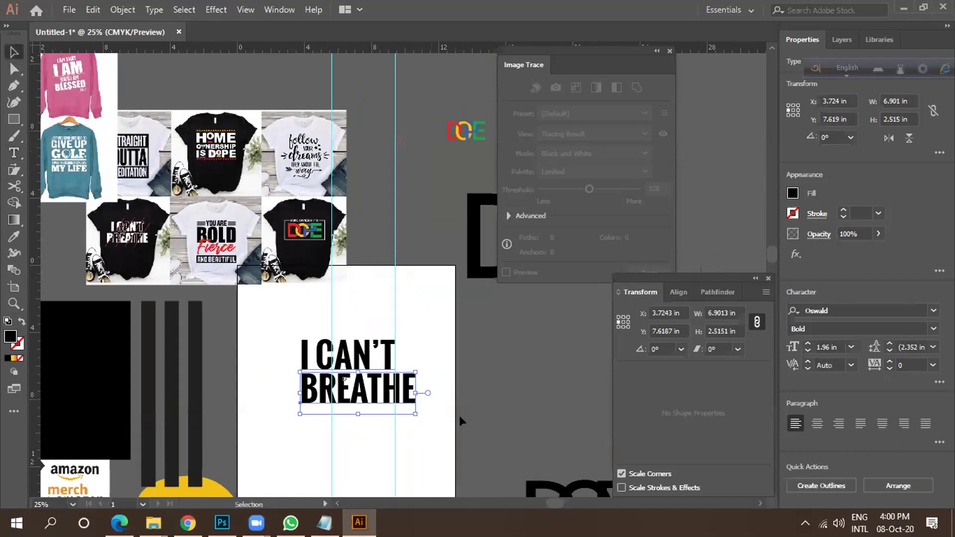
Select both text lines and align them to each other by their horizontal centres.
scroll(369, 367, "up", 1)
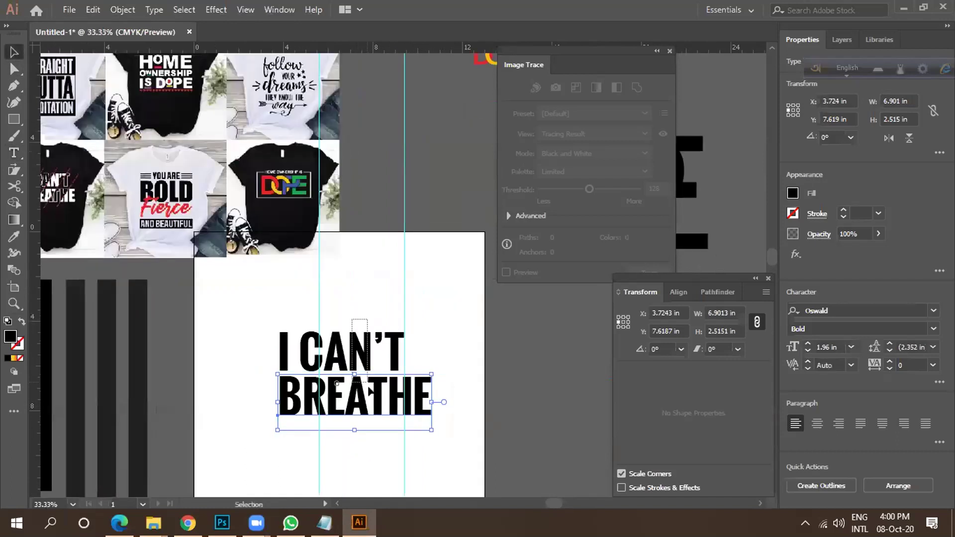
left_click(354, 349, "shift")
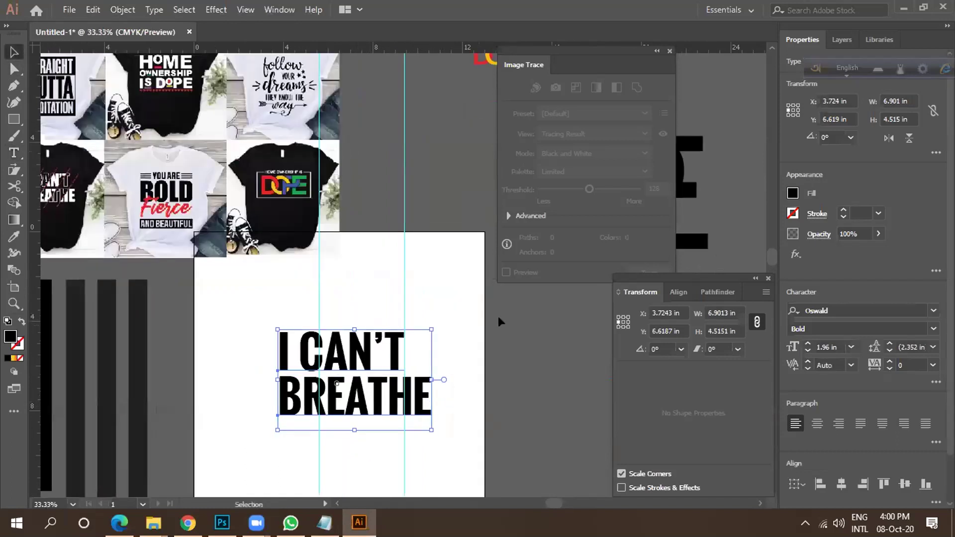
left_click(679, 292)
left_click(649, 334)
left_click(459, 336)
Nudge the "I CAN'T" line closer to "BREATHE", to Y about 5.70 in, and deselect it.
scroll(458, 335, "down", 1)
scroll(337, 285, "up", 2)
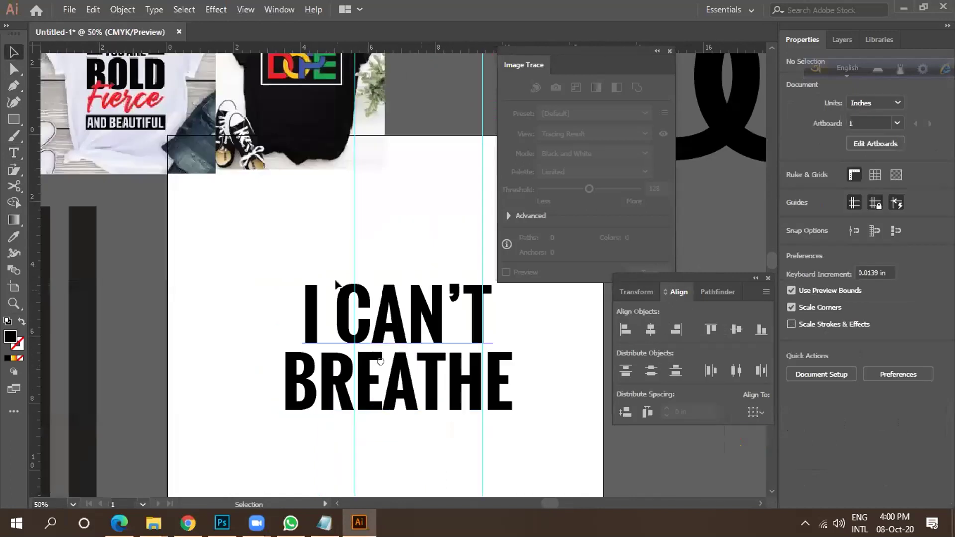
scroll(351, 354, "up", 2)
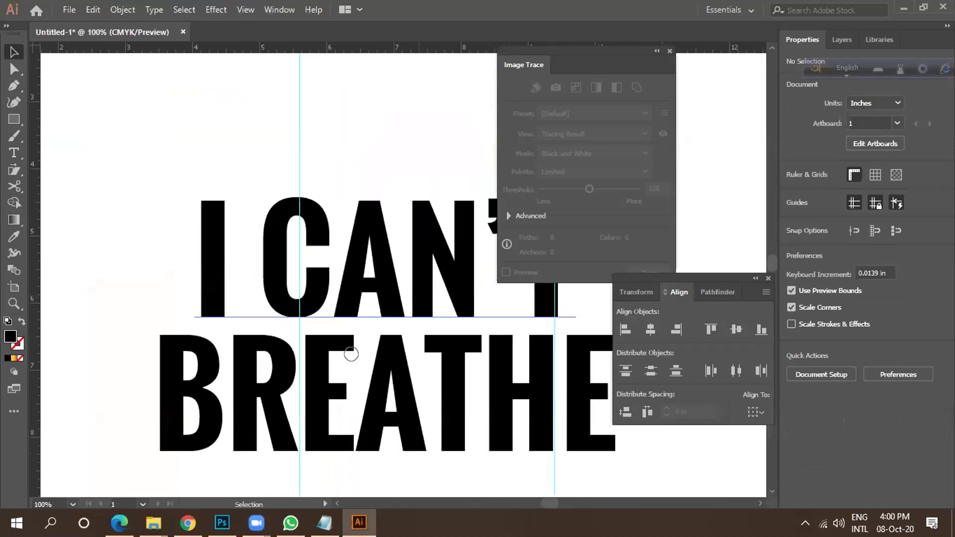
left_click(416, 296)
scroll(376, 259, "down", 1)
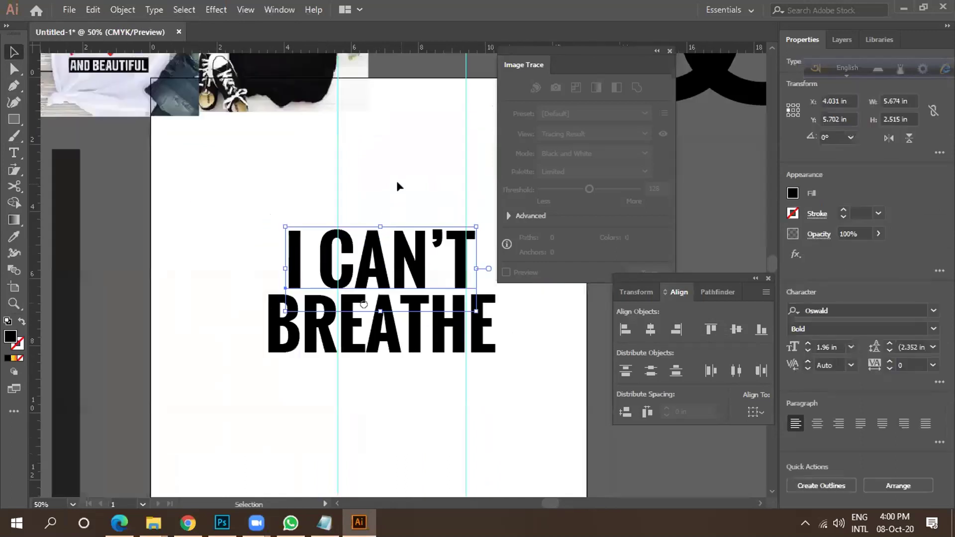
left_click(397, 182)
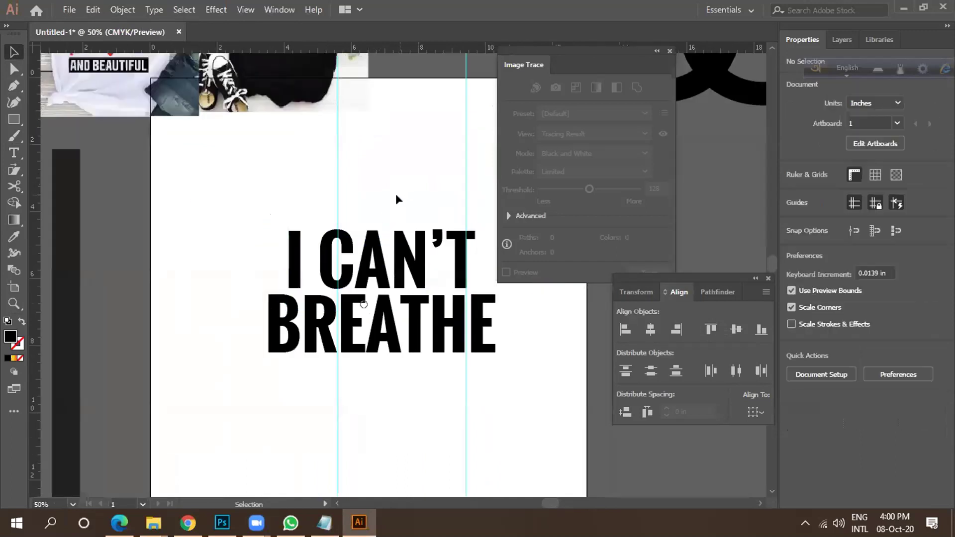
Place a spare copy of both text lines on the pasteboard to the right of the artboard.
scroll(406, 316, "down", 1)
scroll(377, 307, "up", 2)
scroll(376, 306, "down", 2)
scroll(385, 336, "down", 1)
left_click_drag(384, 331, 382, 288)
key("ctrl+z")
left_click(396, 323)
left_click(396, 298, "shift")
left_click_drag(414, 333, 616, 354)
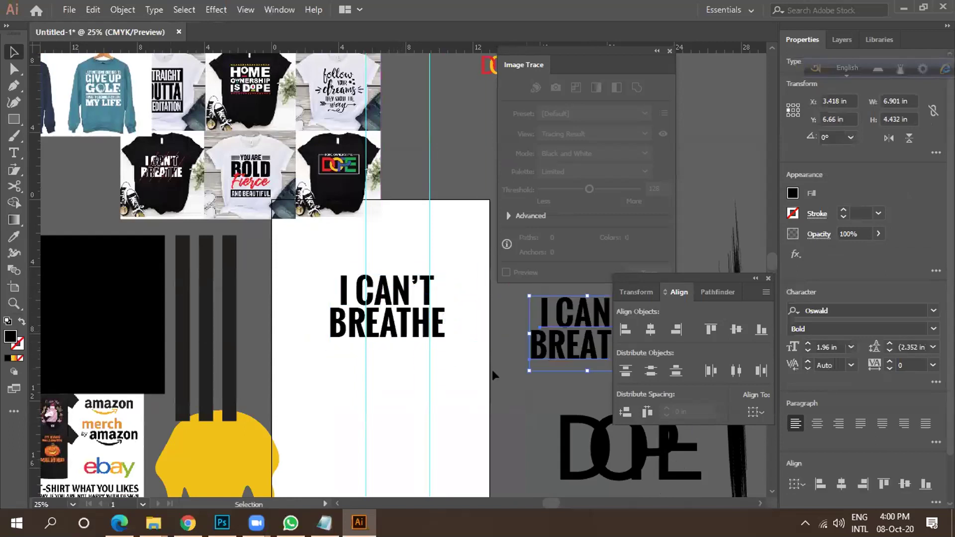
Convert the two original text lines on the artboard to outlines and deselect them.
left_click(391, 332)
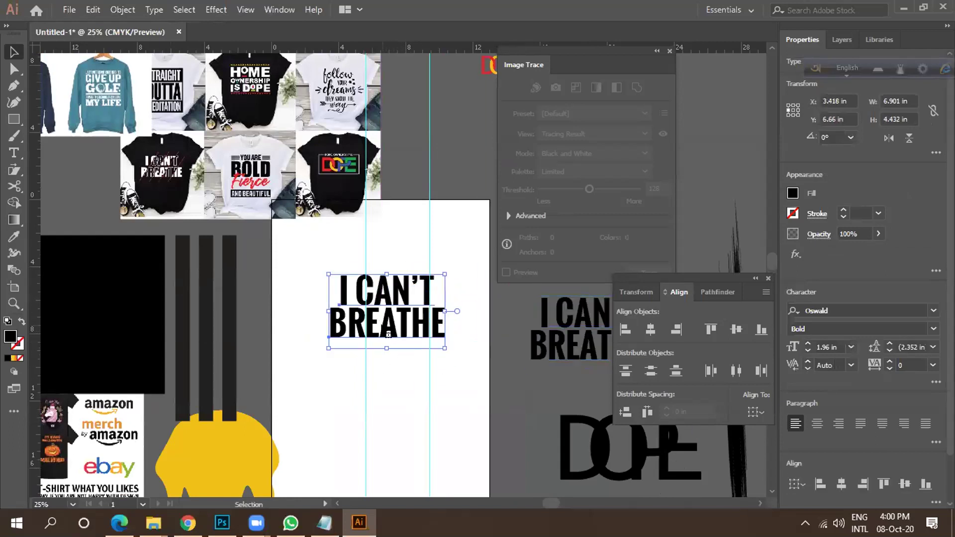
right_click(386, 333)
left_click(448, 154)
left_click(461, 296)
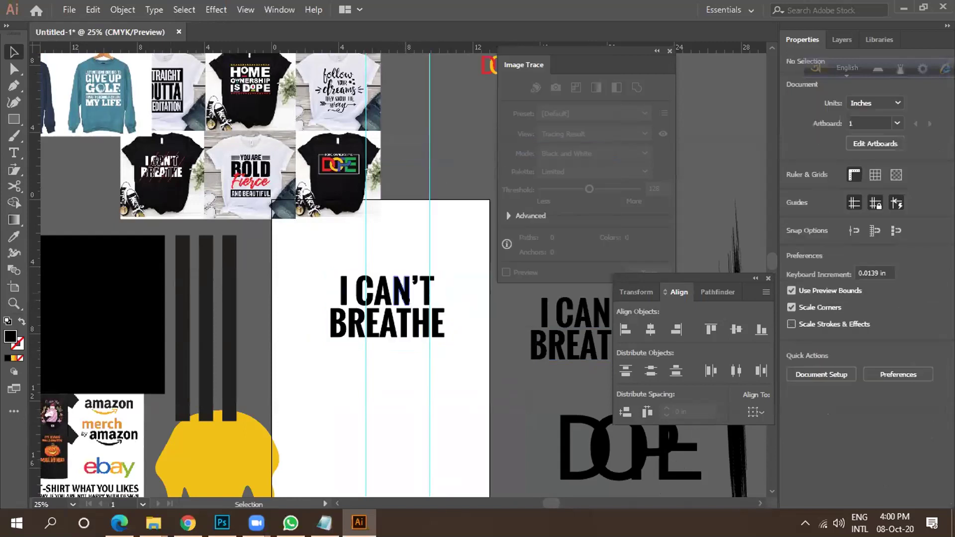
Select the outlined "I CAN'T BREATHE" lettering and start an Offset Path on it with the preview enabled.
scroll(350, 300, "up", 2)
scroll(363, 287, "down", 1)
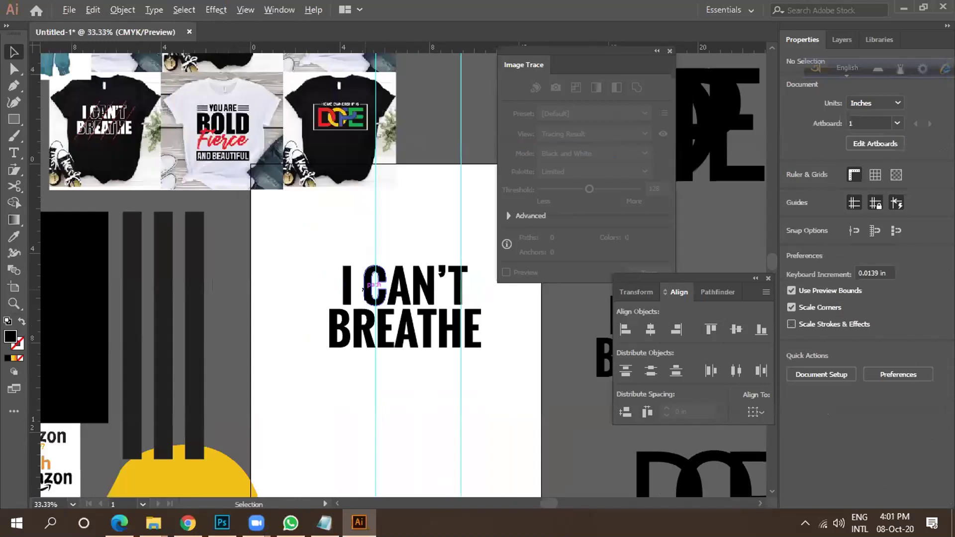
left_click_drag(403, 227, 436, 356)
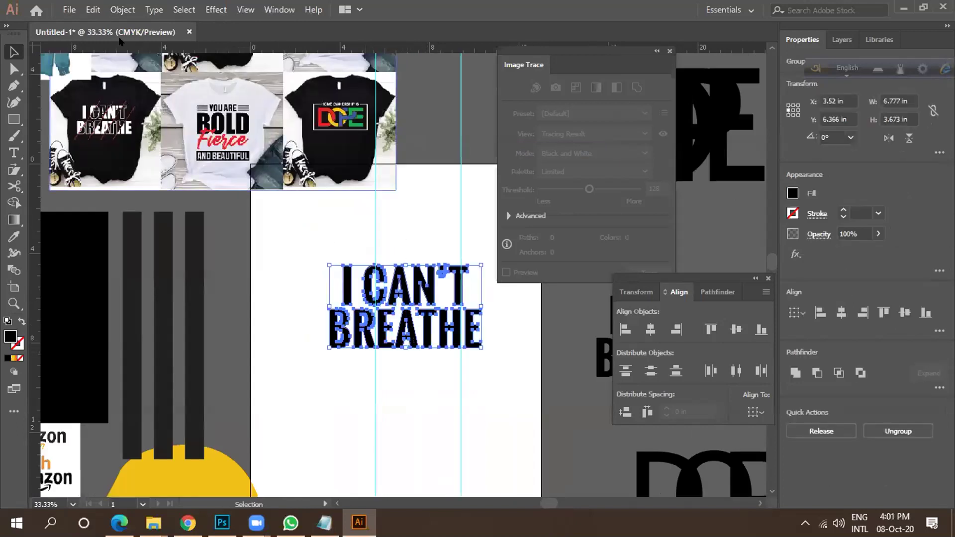
left_click(92, 9)
mouse_move(123, 9)
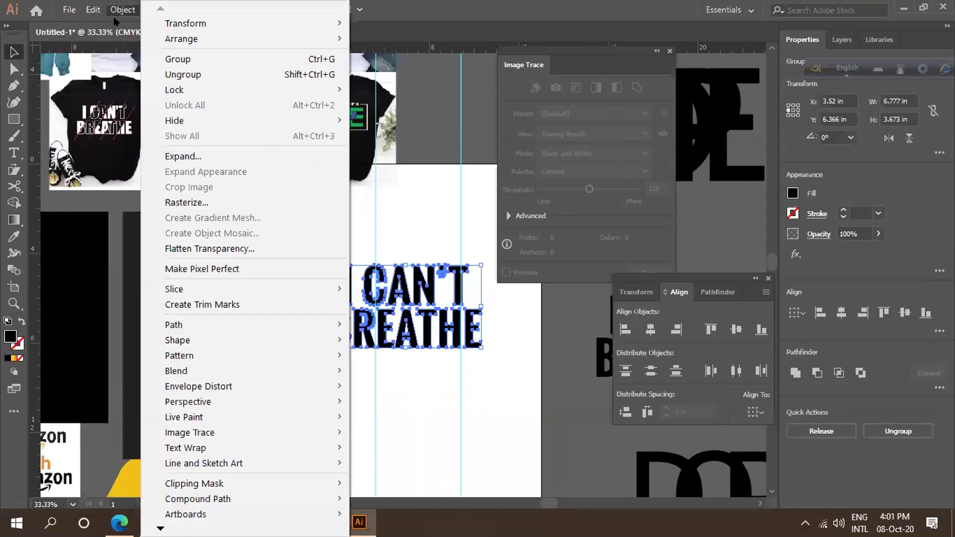
mouse_move(244, 329)
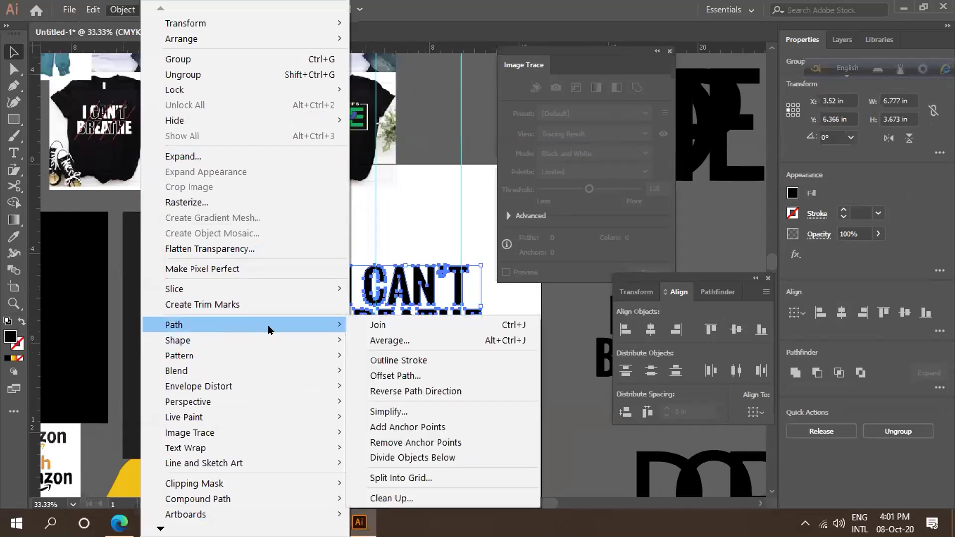
left_click(410, 376)
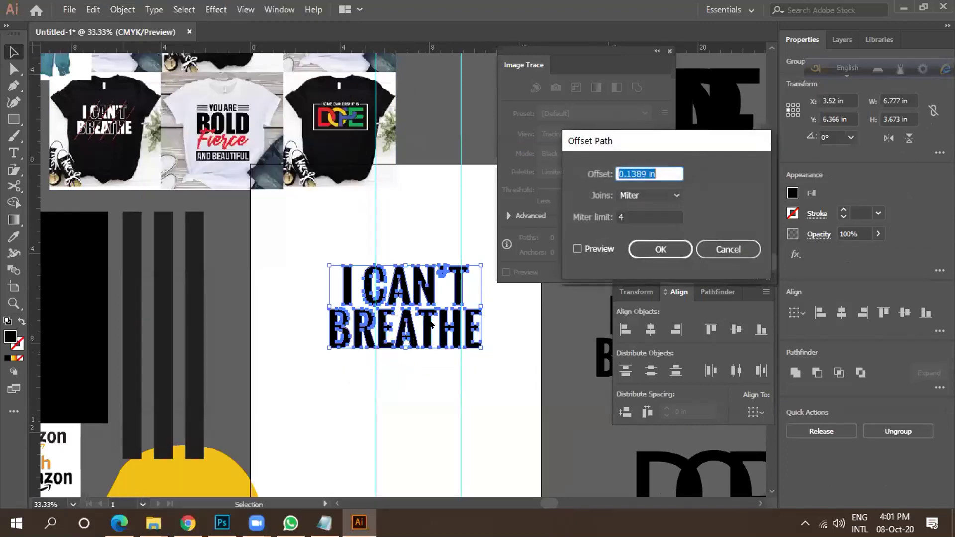
left_click(599, 247)
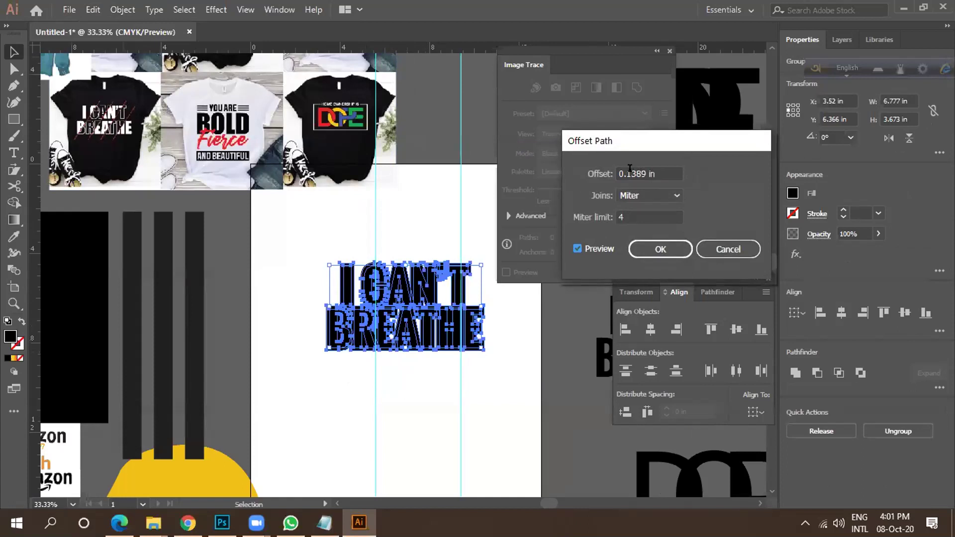
Try path offsets of 0.12 in, 0.1 in and 0.01 in, refreshing the preview for each value.
left_click_drag(629, 168, 639, 169)
type("2")
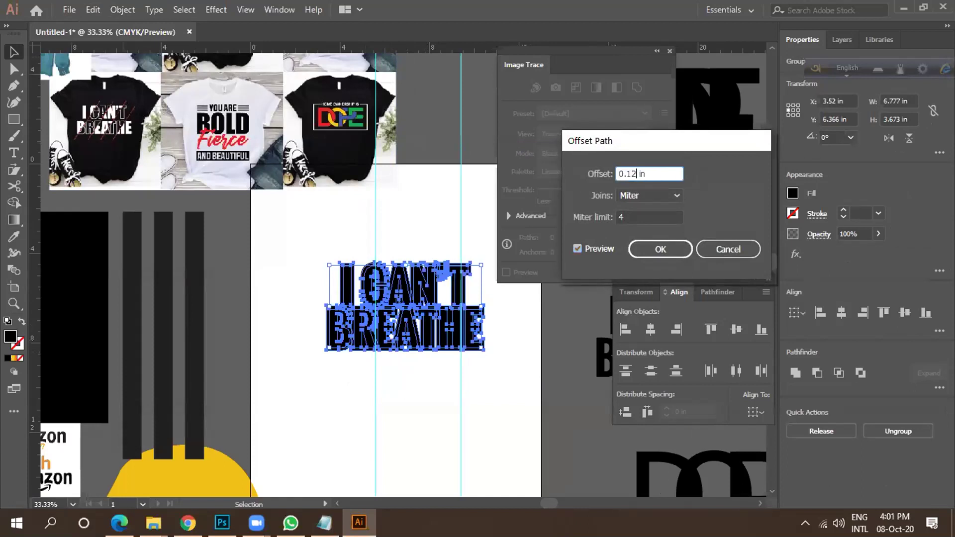
left_click(587, 249)
left_click(588, 249)
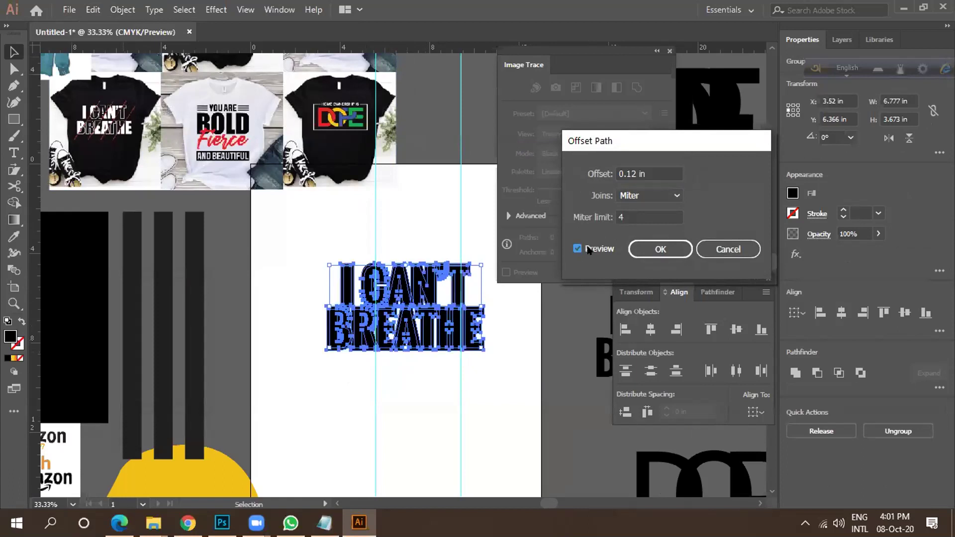
left_click(629, 169)
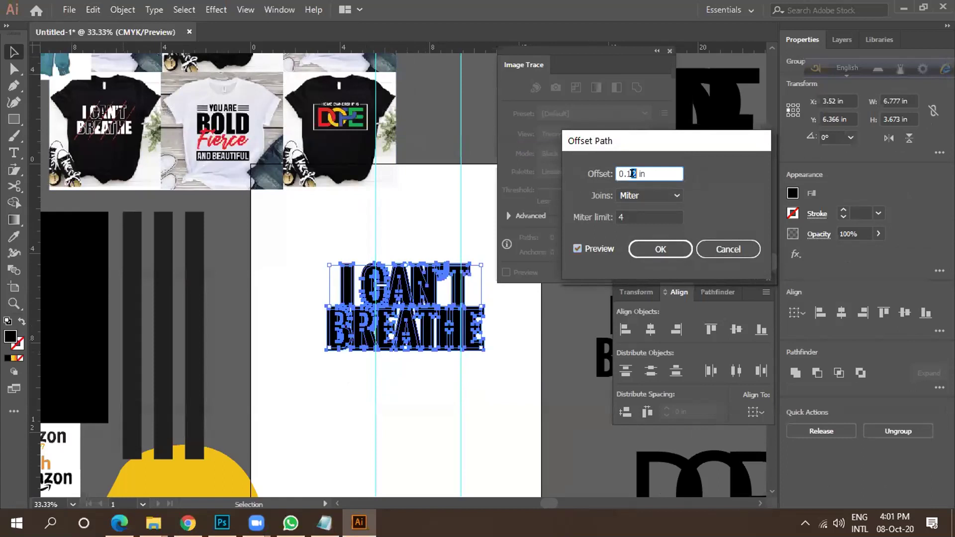
left_click(586, 247)
left_click(587, 249)
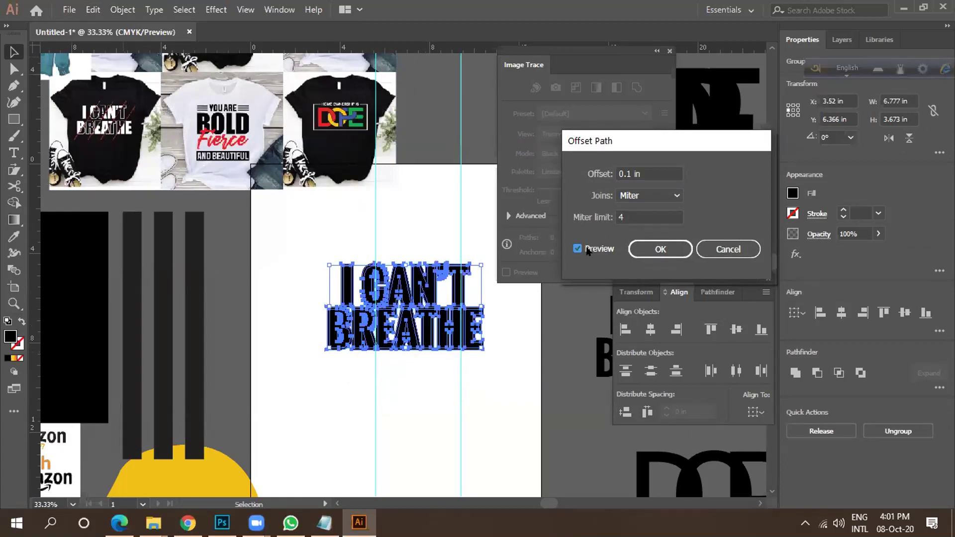
left_click(623, 170)
type("0")
left_click(587, 249)
left_click(597, 250)
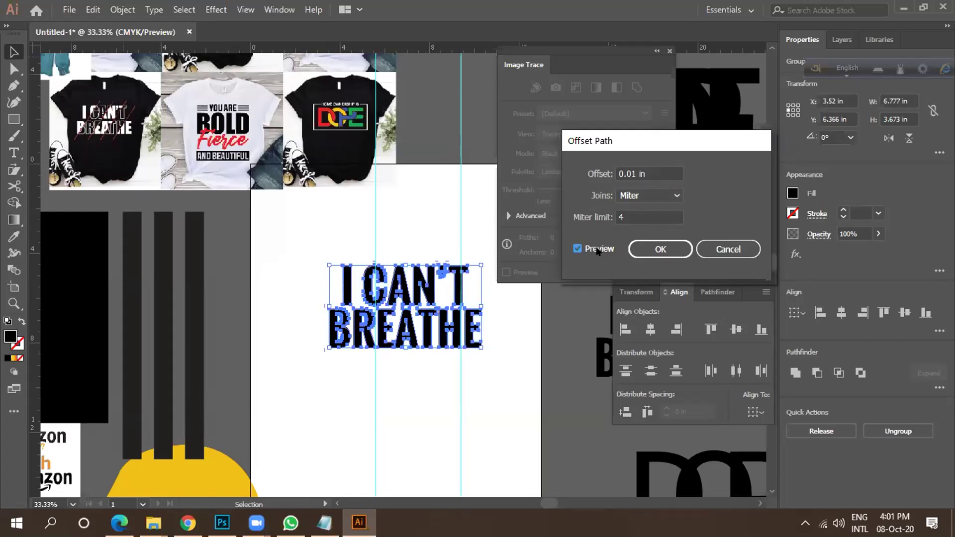
Set the path offset to 0.05 in and refresh the preview.
left_click_drag(637, 172, 633, 170)
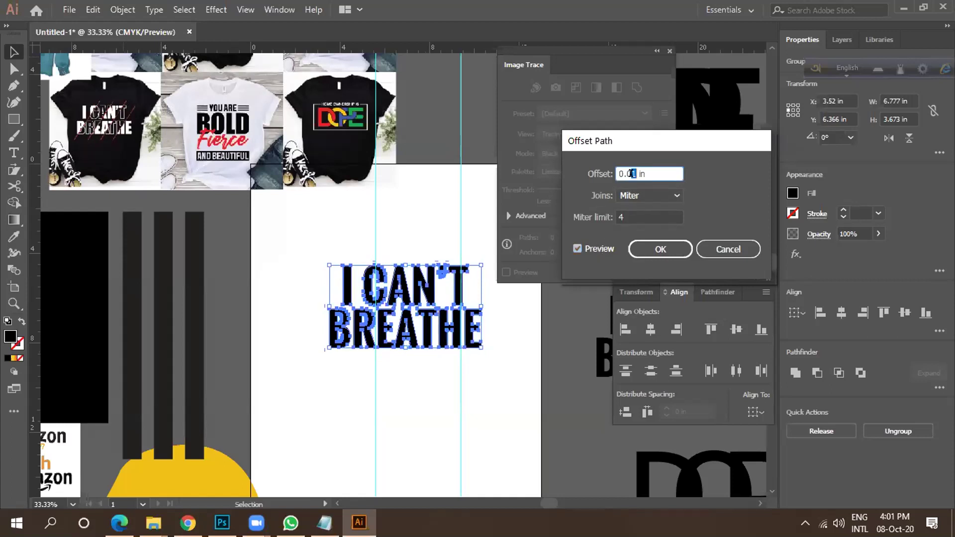
type("5")
left_click(588, 249)
left_click(588, 249)
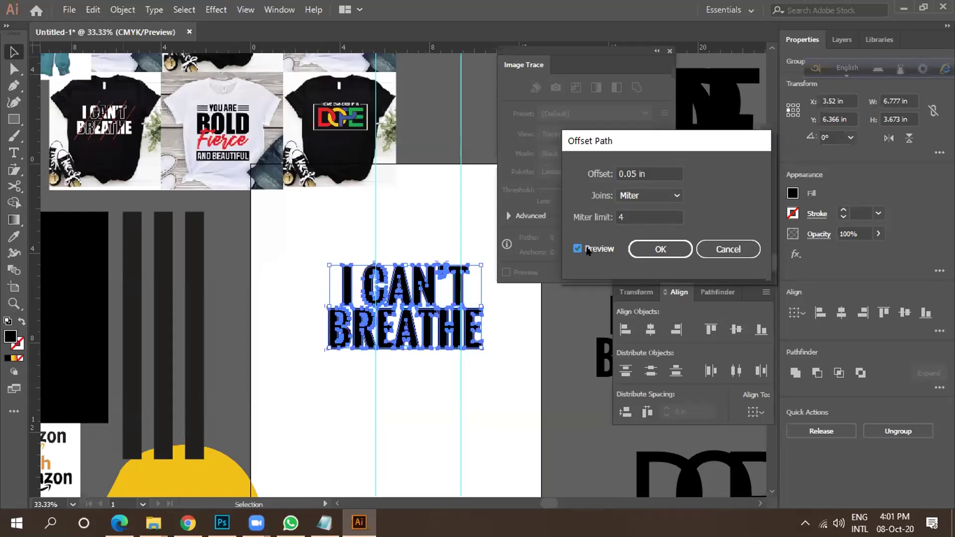
Apply the 0.05 in offset path with miter joins to the "I CAN'T BREATHE" lettering and inspect the resulting letter edges.
left_click(660, 250)
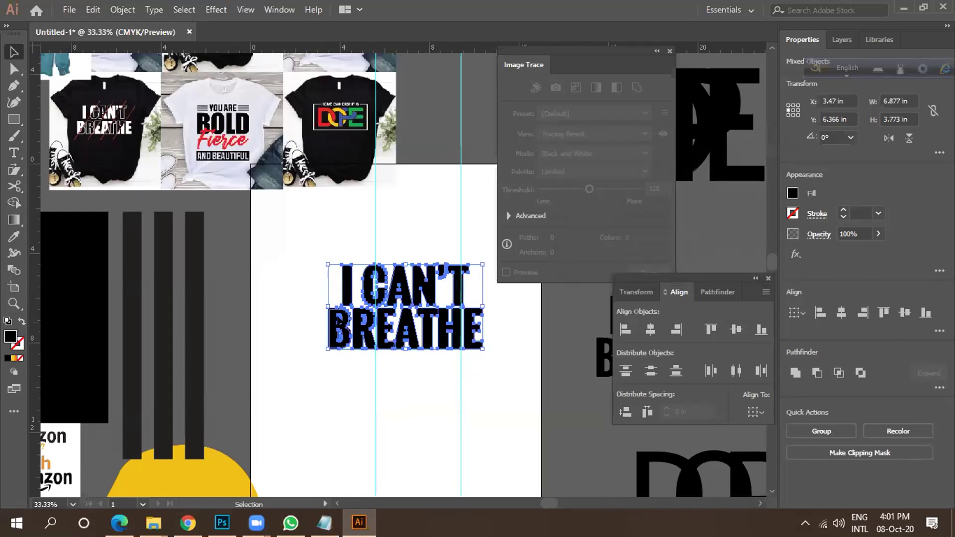
scroll(337, 315, "up", 3)
scroll(337, 314, "up", 2)
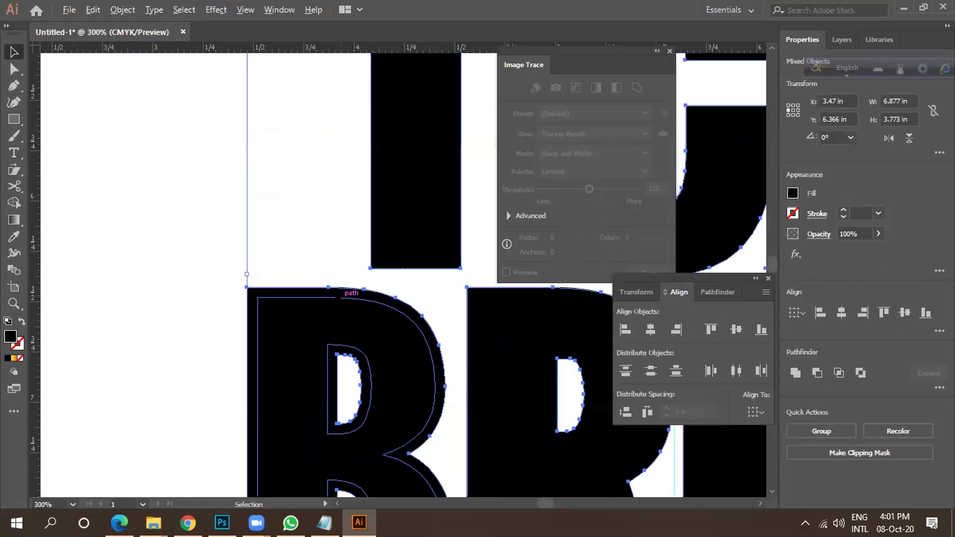
scroll(272, 223, "down", 1)
scroll(270, 223, "down", 2)
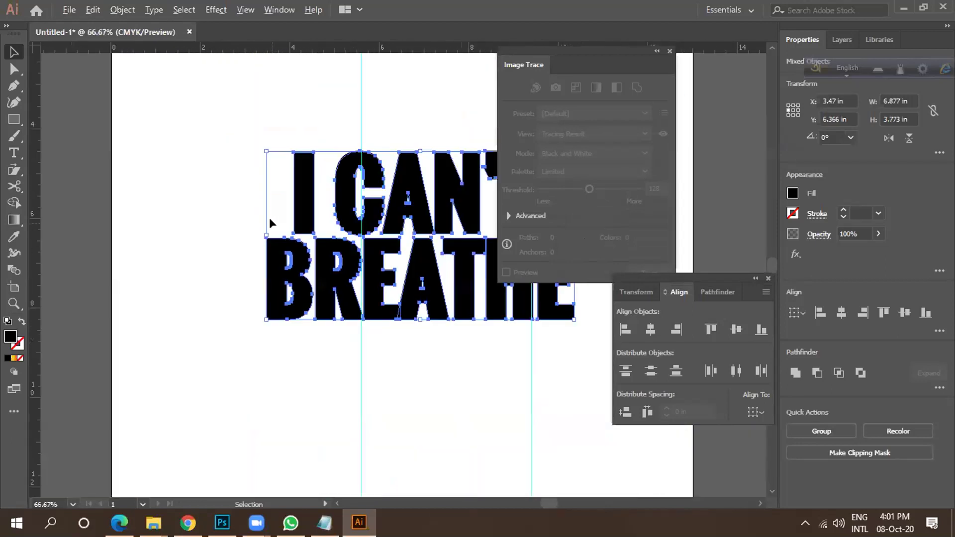
scroll(398, 306, "up", 2)
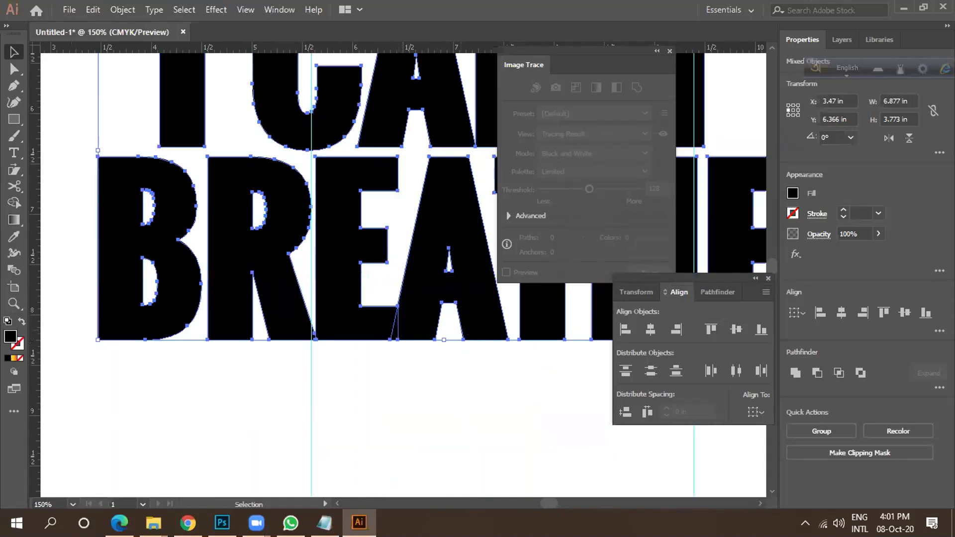
Unite the selected offset shapes into one combined shape with Pathfinder.
left_click(712, 292)
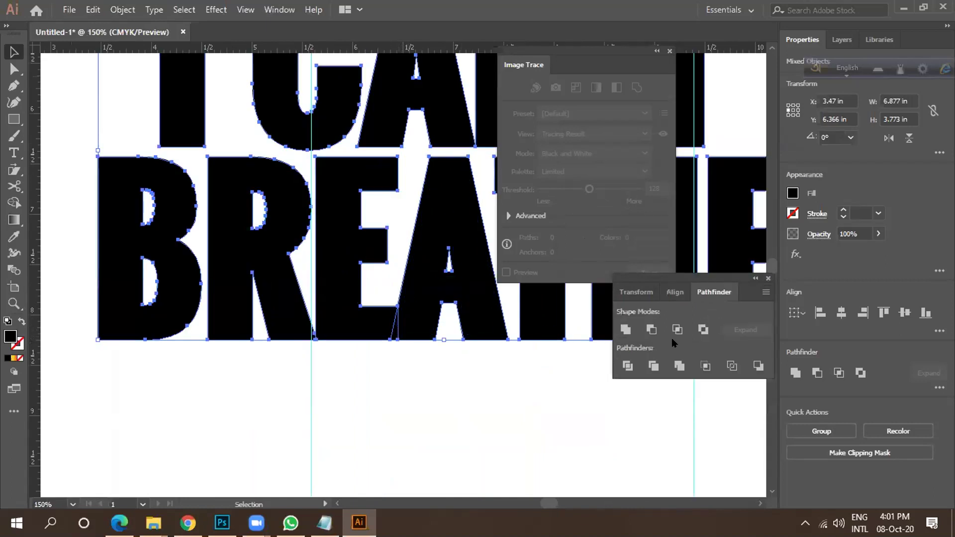
left_click(622, 330)
scroll(363, 369, "down", 2)
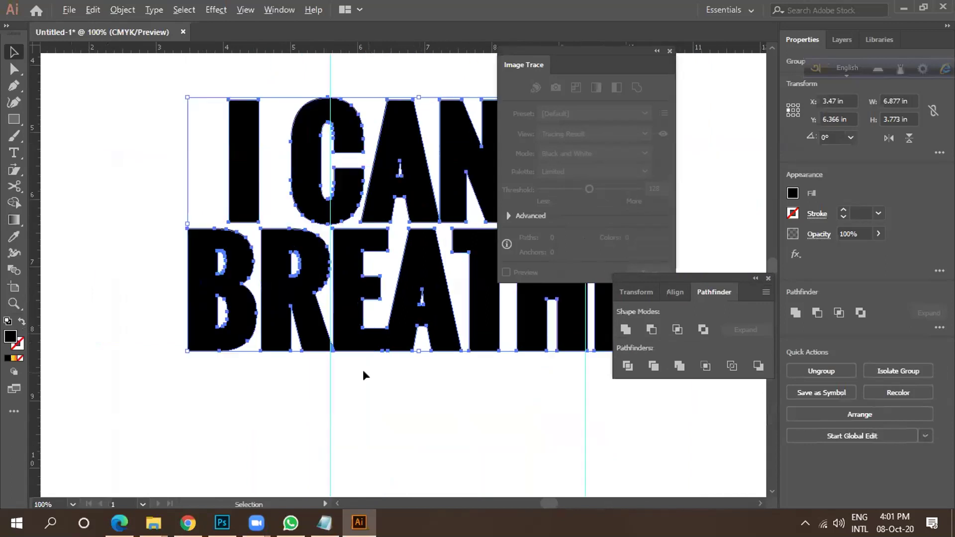
scroll(345, 371, "down", 2)
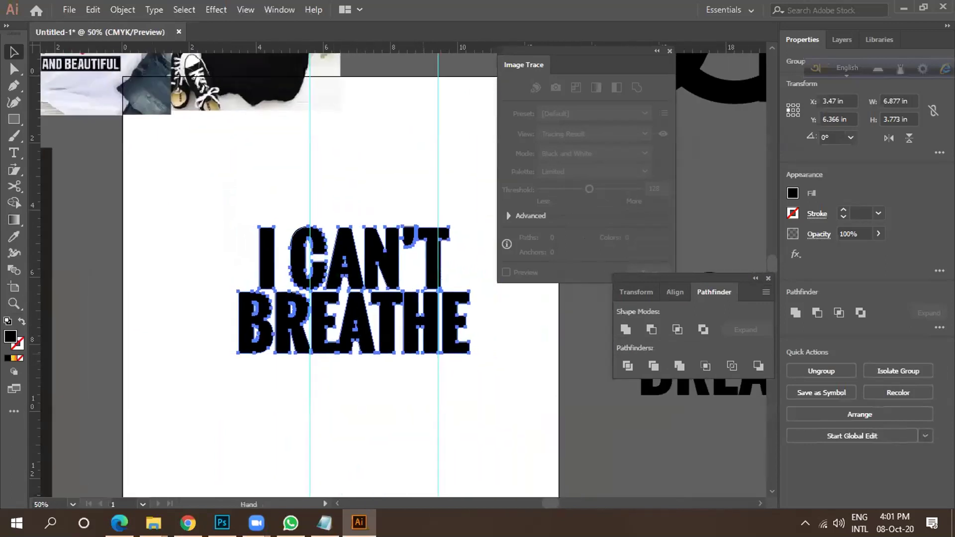
scroll(247, 329, "up", 2)
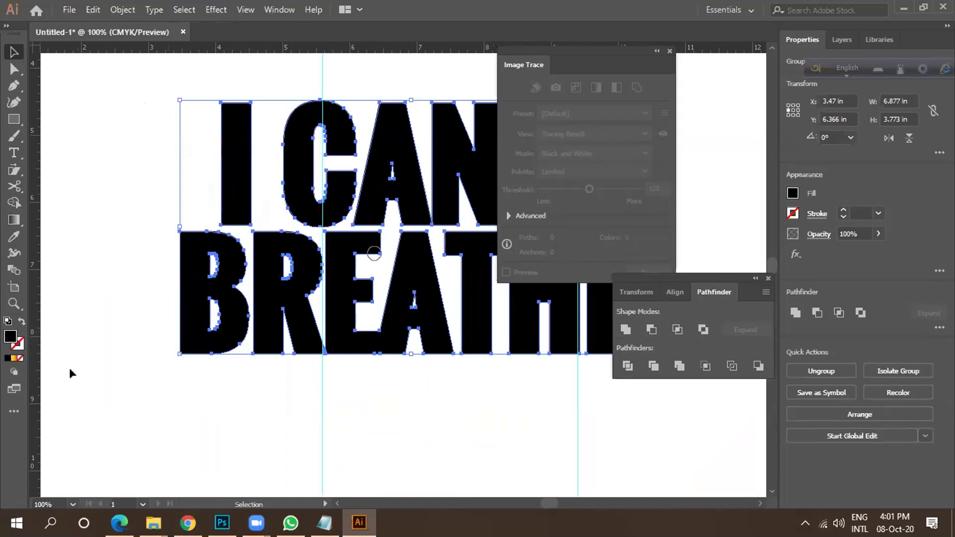
Swap the fill and stroke of the united offset shape so it has a black stroke and no fill.
left_click(20, 321)
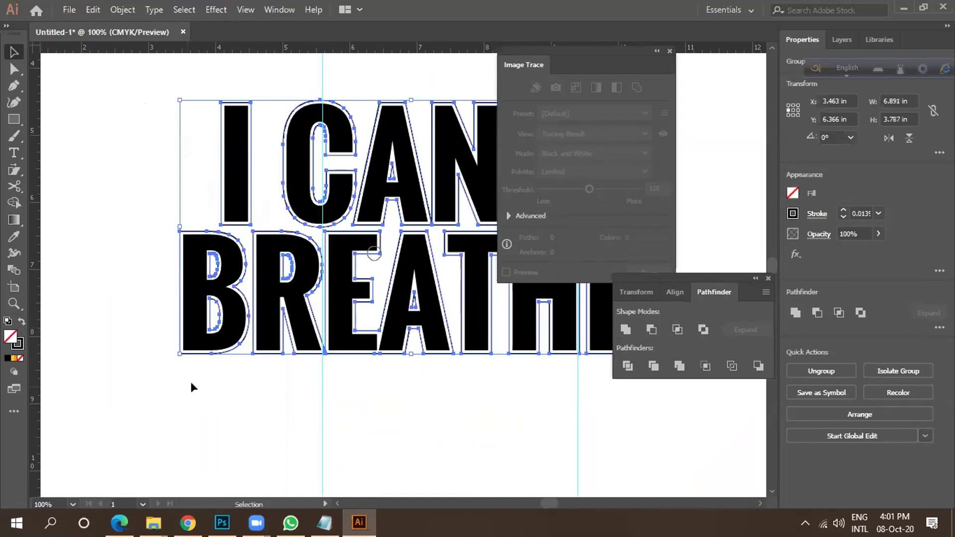
scroll(190, 378, "down", 3)
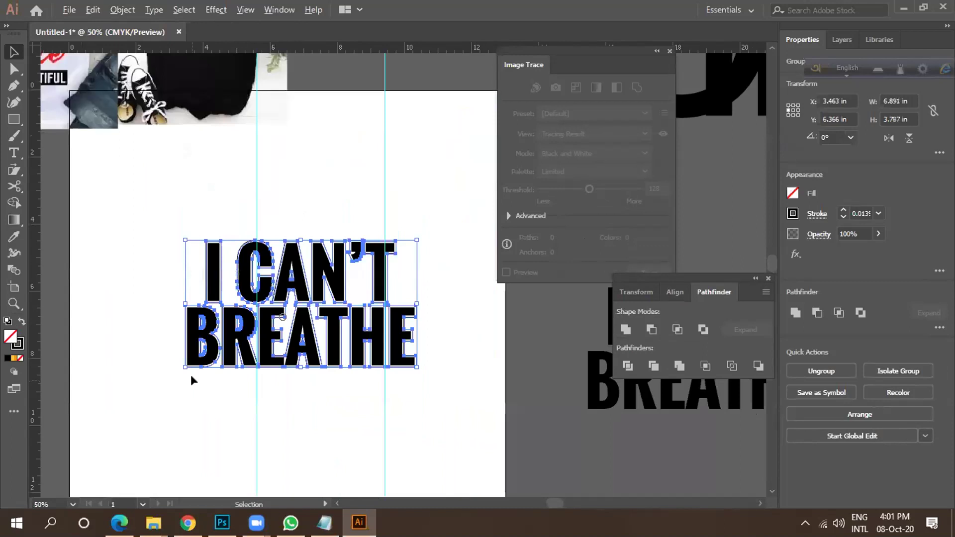
scroll(180, 310, "up", 2)
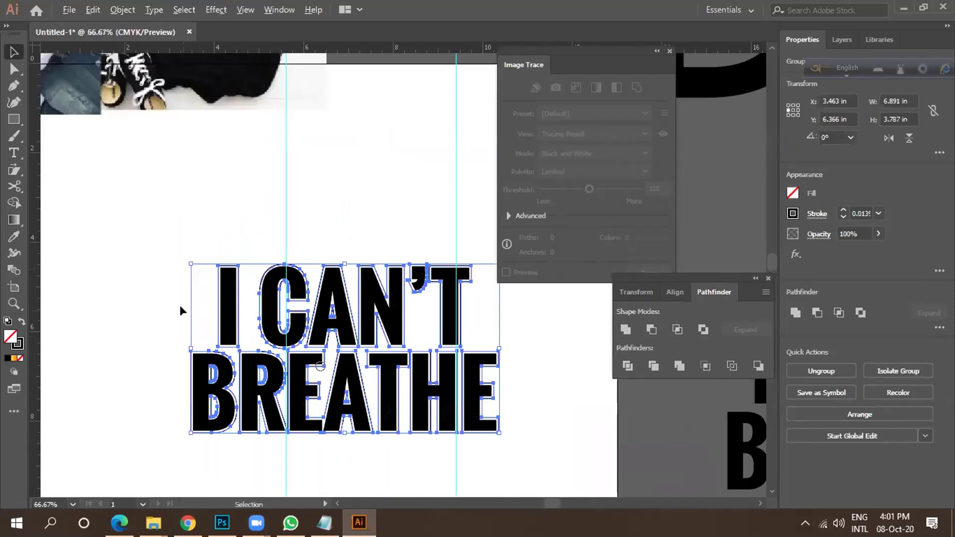
Expand the stroked offset outline into filled shapes, compare it with the reference T-shirt design, and deselect it.
left_click(116, 10)
left_click(166, 154)
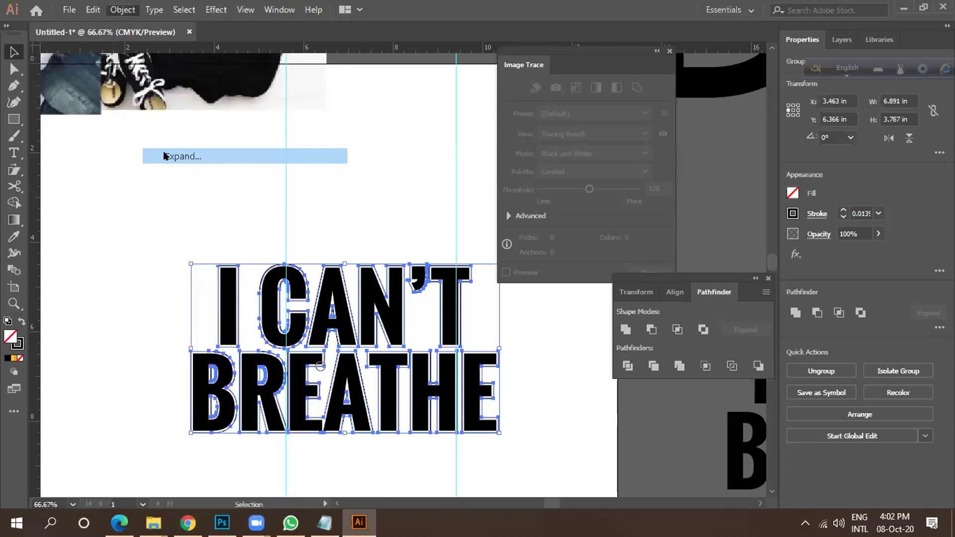
left_click(437, 340)
scroll(285, 293, "up", 3)
scroll(285, 293, "up", 2)
scroll(268, 264, "down", 4)
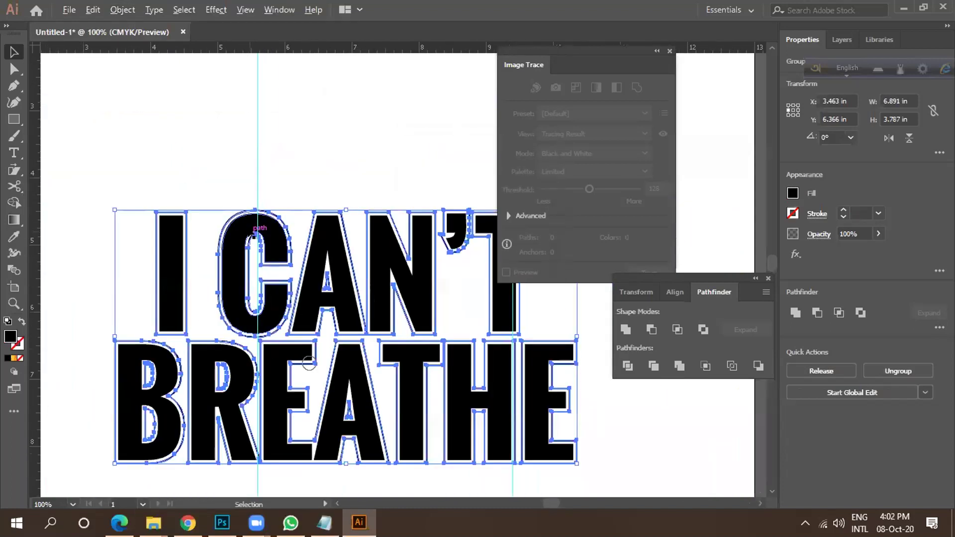
scroll(289, 318, "down", 1)
scroll(279, 279, "down", 3)
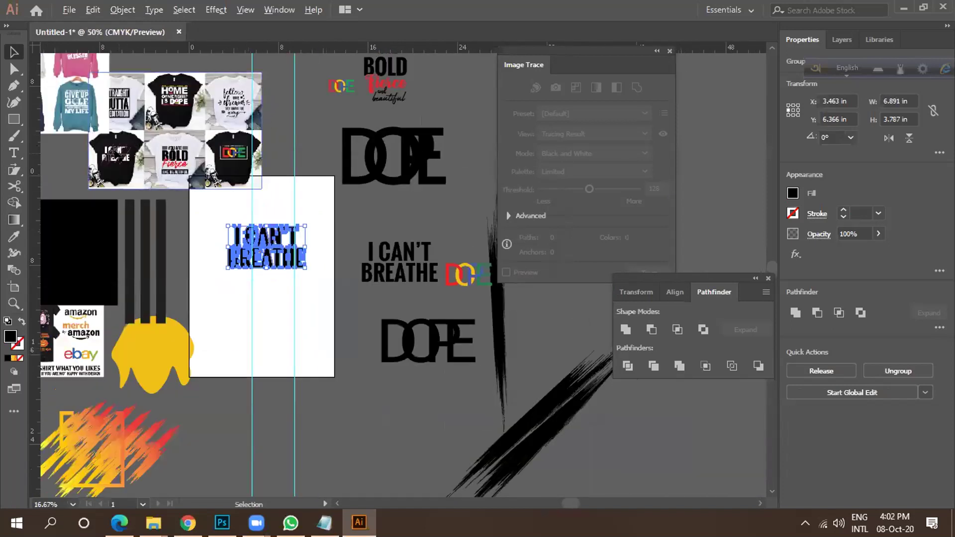
scroll(118, 161, "up", 4)
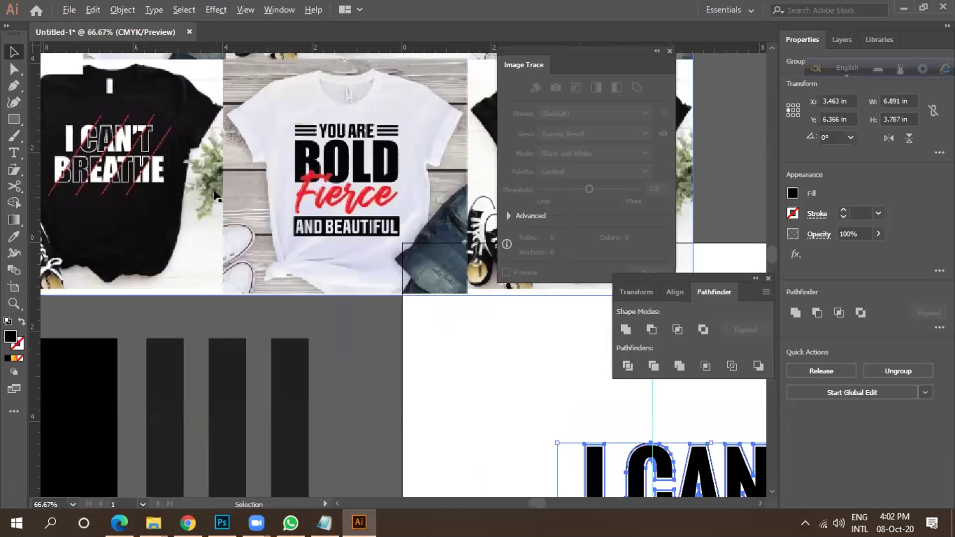
scroll(216, 194, "down", 3)
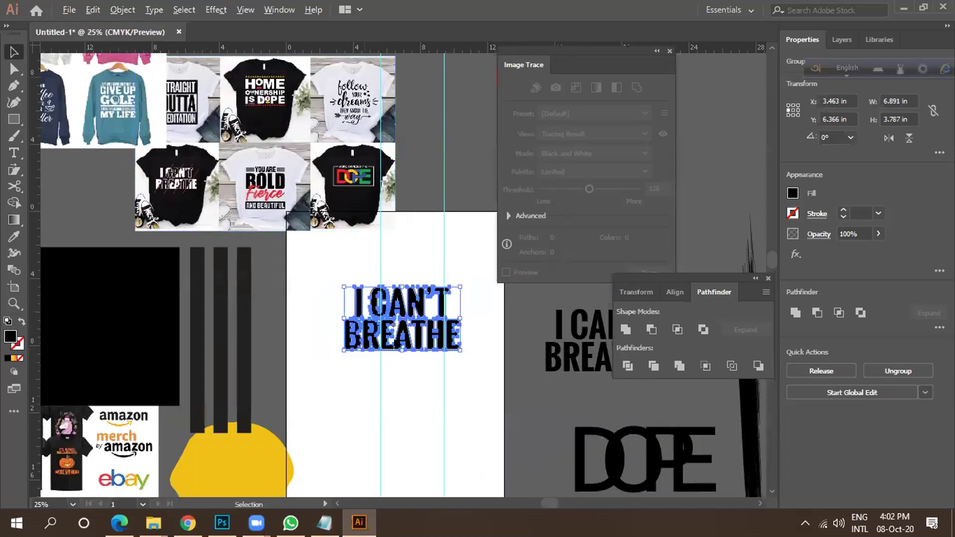
scroll(474, 350, "up", 2)
left_click(461, 345)
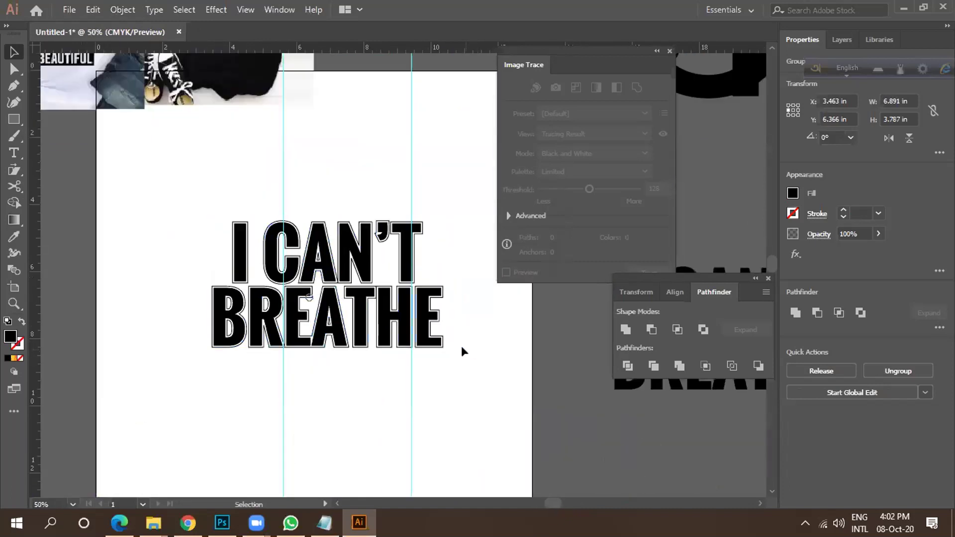
Draw a black rectangle about 9.84 in wide and 9.44 in high over the lettering and deselect it.
scroll(461, 294, "down", 1)
left_click(14, 119)
left_click_drag(256, 194, 477, 404)
key("v")
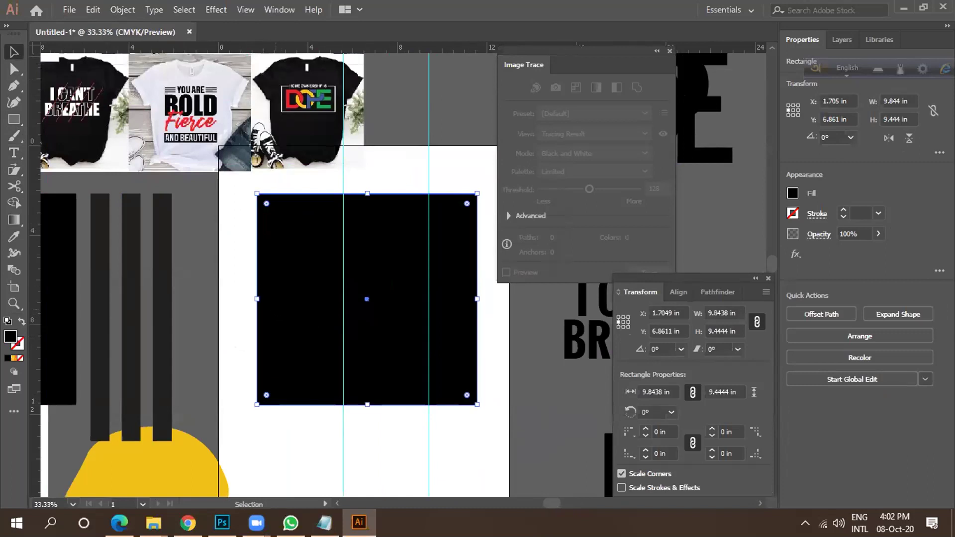
left_click(547, 377)
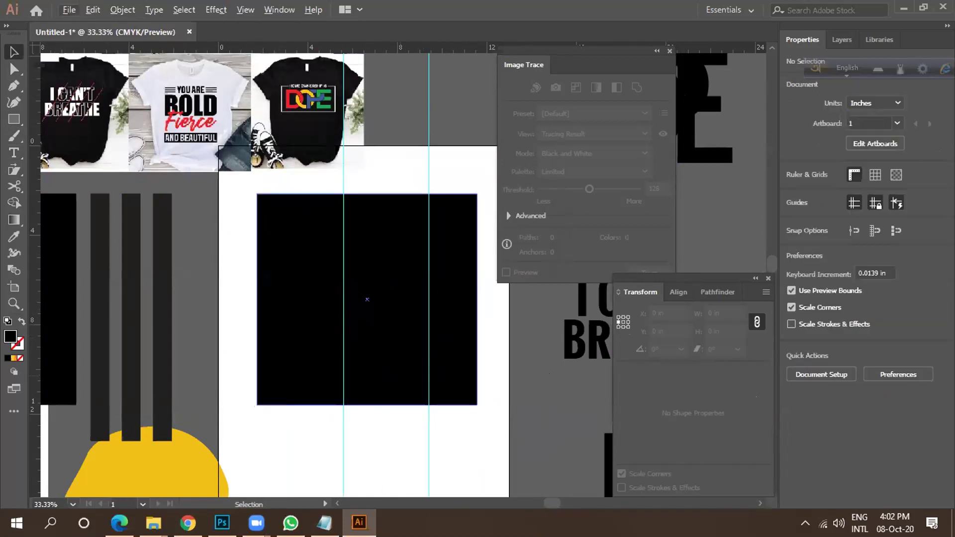
Move the black rectangle partly off the lettering, send it to the back, and select the expanded outline group.
left_click(438, 378)
left_click_drag(435, 374, 494, 420)
key("ctrl+minus")
left_click_drag(433, 355, 463, 335)
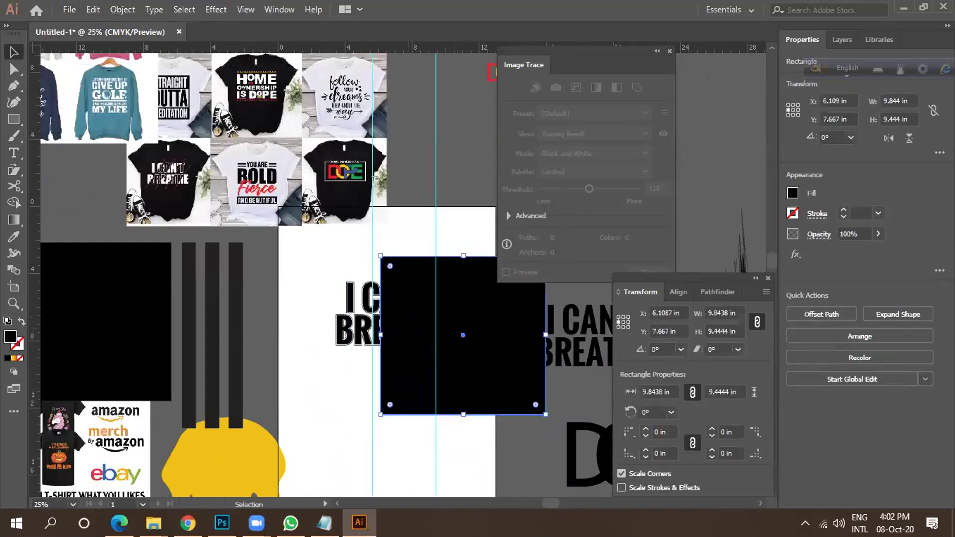
left_click(406, 330)
scroll(411, 342, "up", 1)
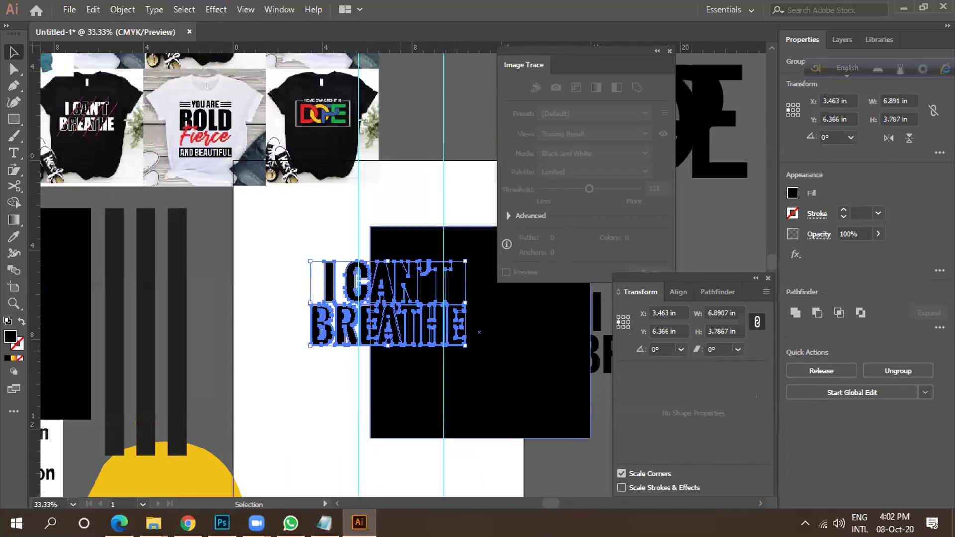
scroll(286, 343, "up", 3)
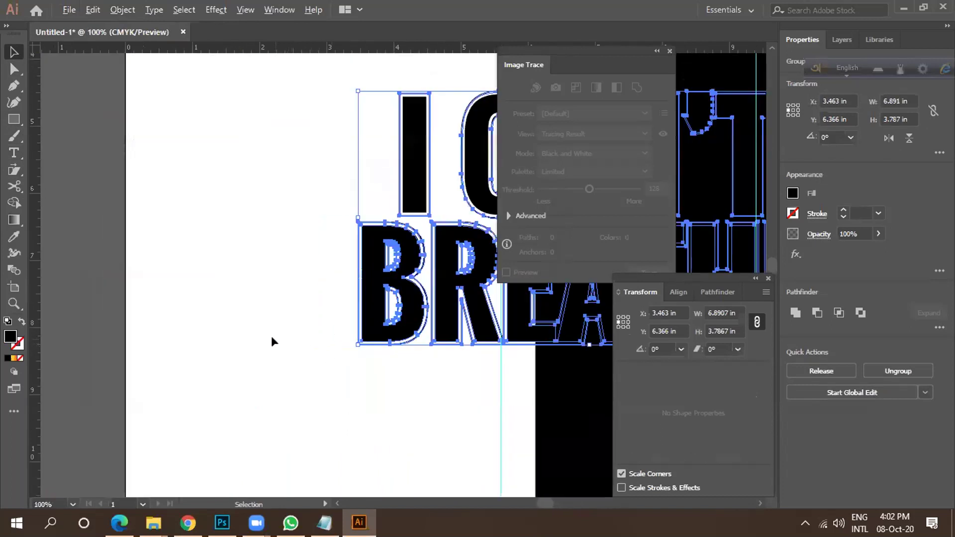
scroll(272, 341, "down", 4)
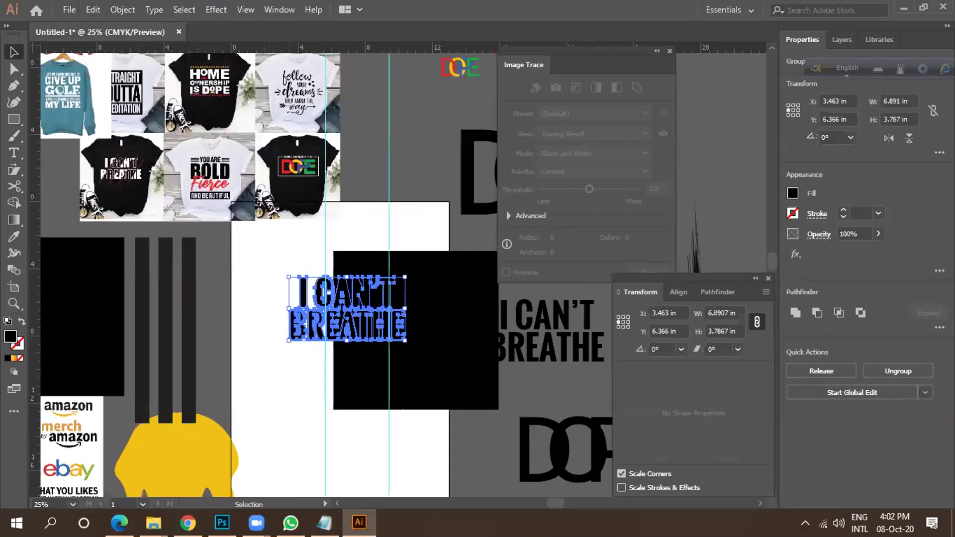
Move the black rectangle fully behind the lettering on the artboard and select the outline group.
left_click_drag(479, 367, 410, 366)
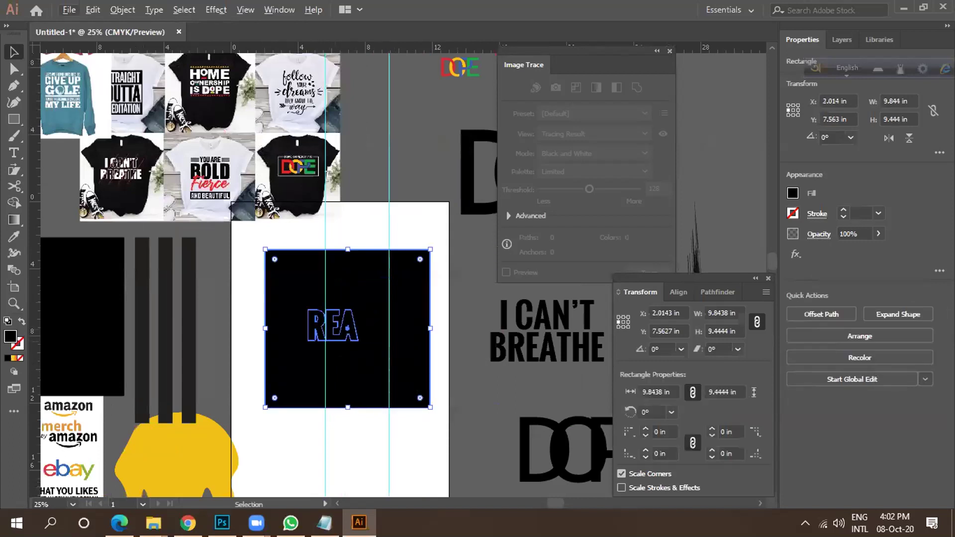
left_click(305, 348)
scroll(304, 356, "up", 3)
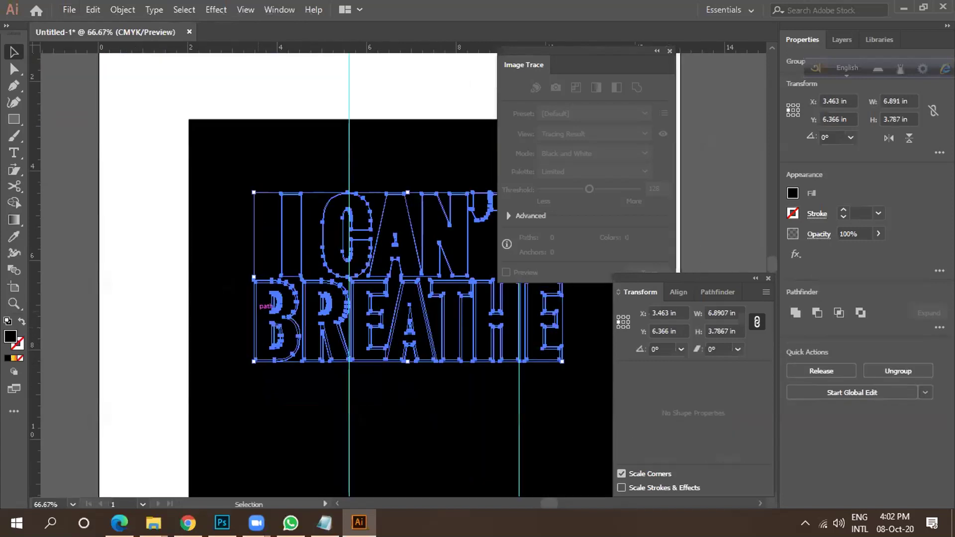
right_click(258, 312)
key("Escape")
key("ctrl+minus")
key("ctrl+minus")
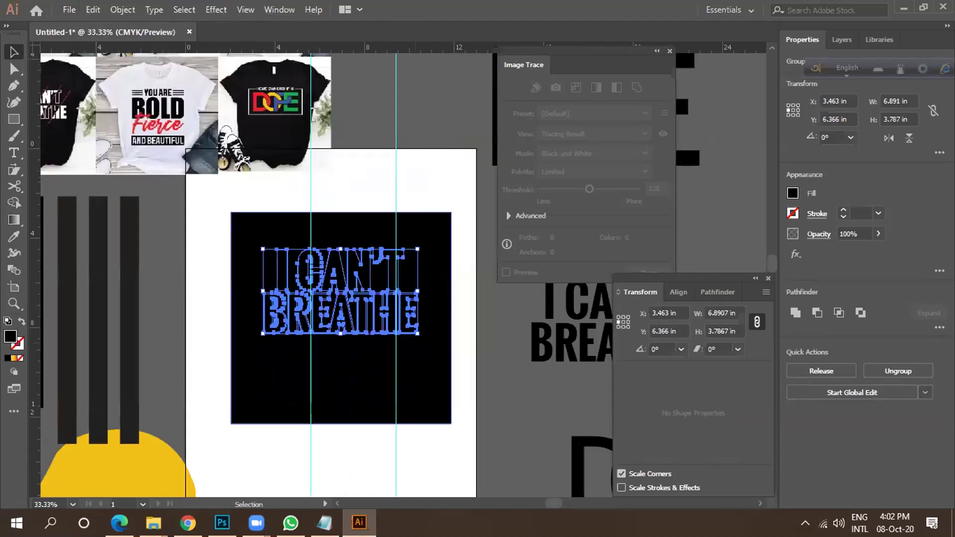
Move the black rectangle clear of the lettering to its right side and reselect the outline group.
key("ctrl+shift+a")
scroll(441, 346, "down", 1)
left_click_drag(442, 347, 599, 351)
left_click(313, 322)
scroll(291, 327, "up", 6)
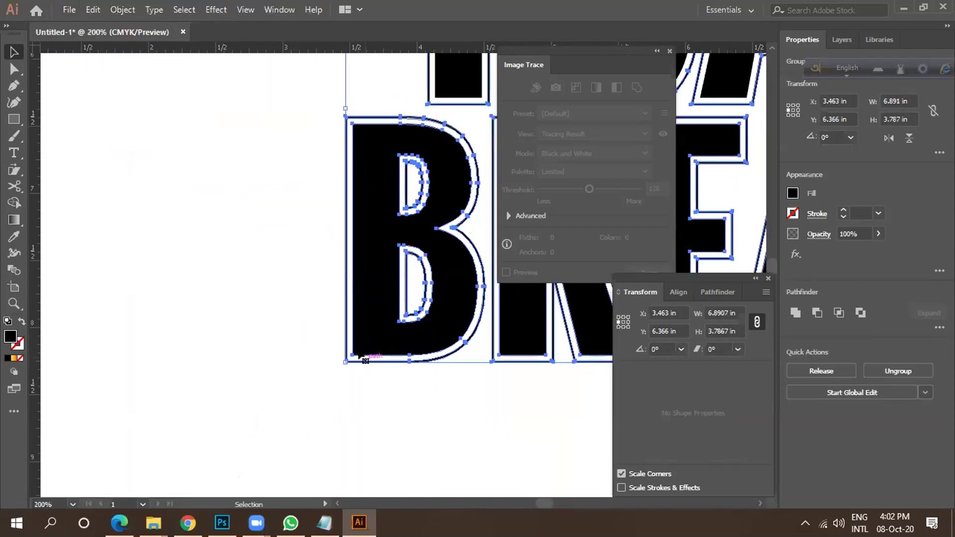
scroll(295, 301, "down", 3)
scroll(295, 301, "down", 1)
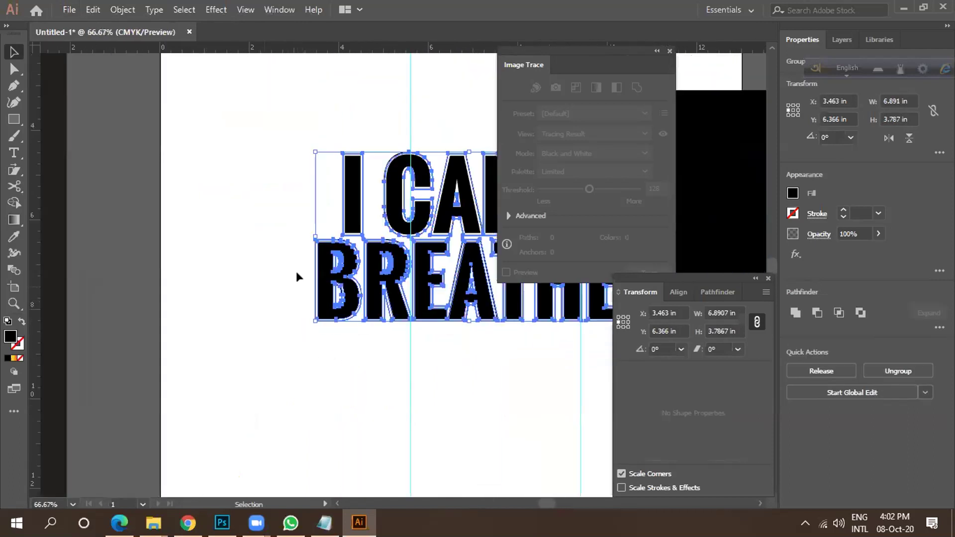
Try ungrouping the expanded outline and selecting the B of "BREATHE", and undo the ungrouping.
right_click(332, 261)
left_click(359, 386)
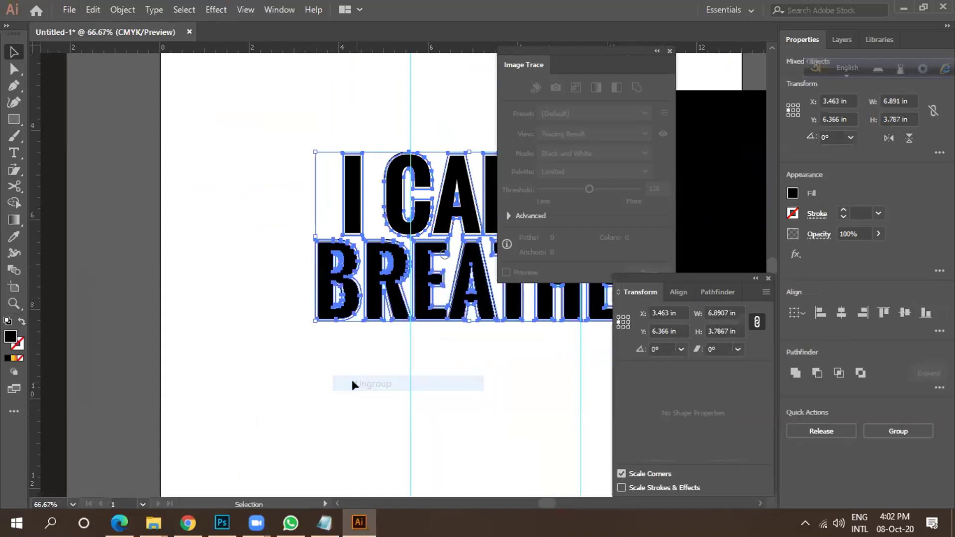
left_click(339, 325)
left_click(340, 318)
scroll(340, 320, "up", 3)
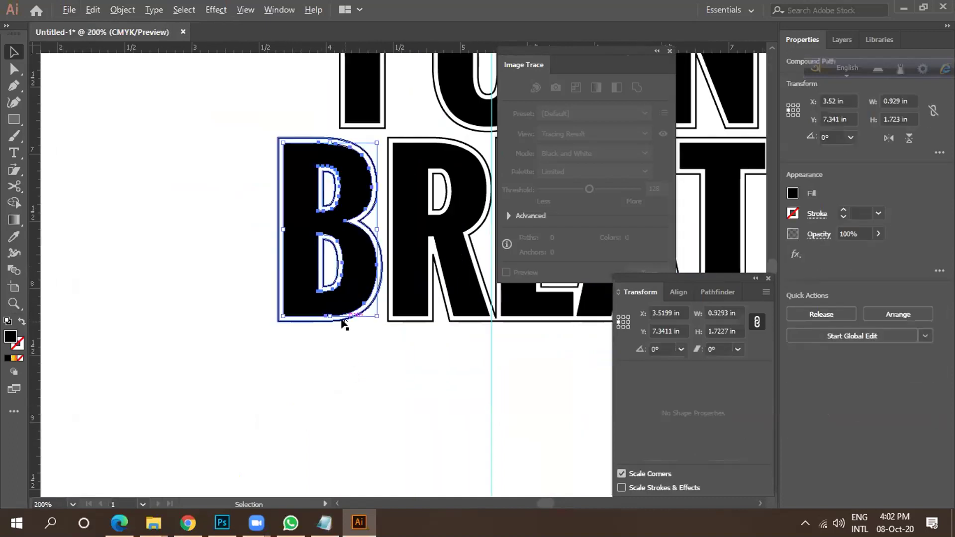
key("ctrl+z")
Set the fill of the expanded outline group around the lettering to white, FFFFFF, and deselect it.
scroll(298, 343, "down", 3)
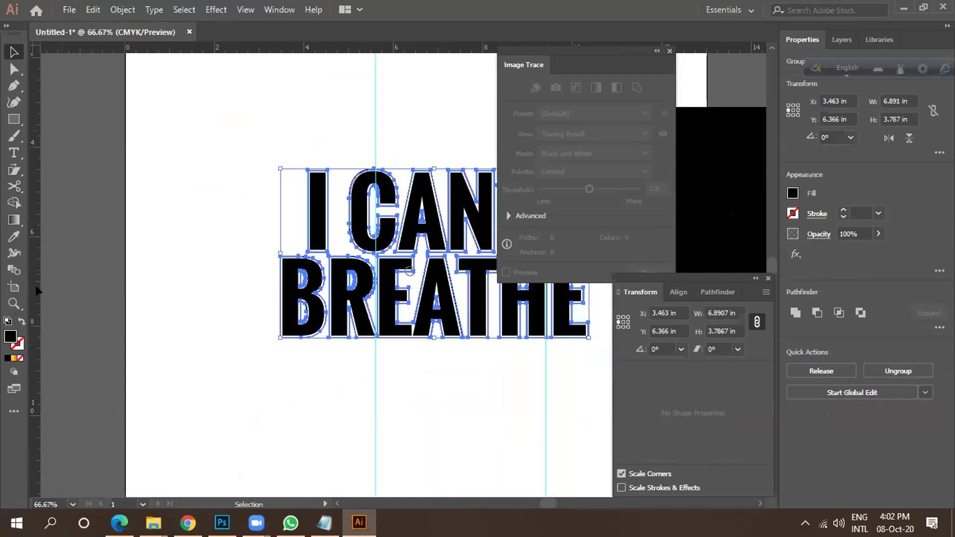
type("FFFFFF")
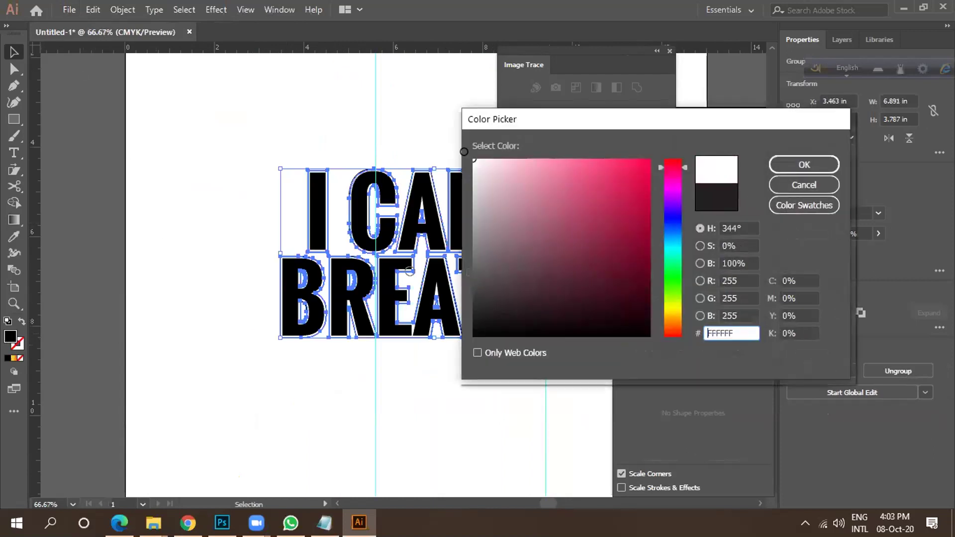
left_click(774, 165)
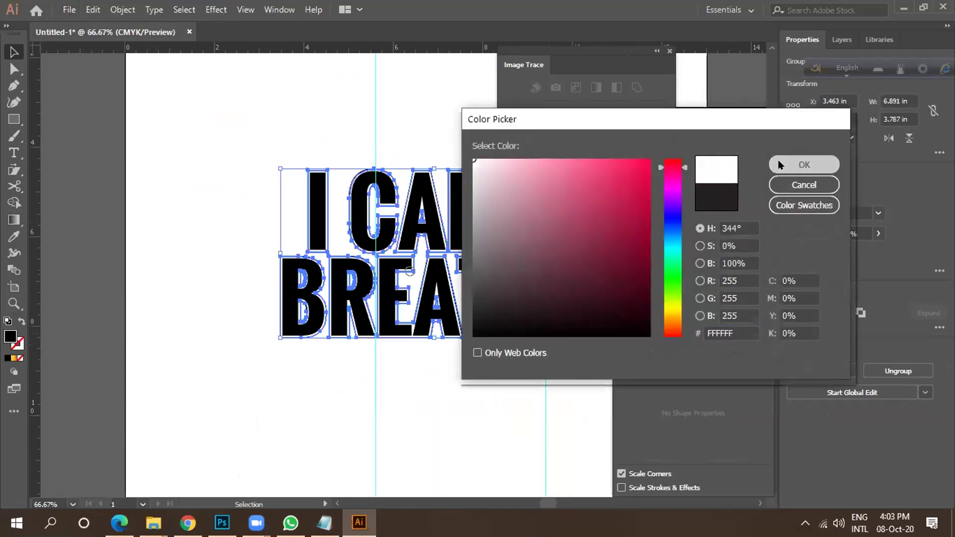
left_click(136, 281)
scroll(136, 282, "down", 2)
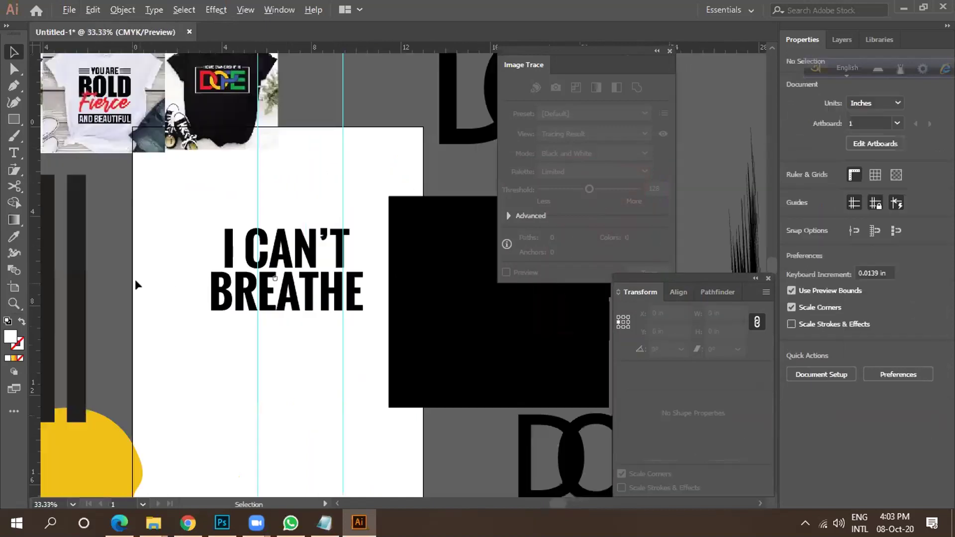
Move the black rectangle over the artboard so it sits behind the "I CAN'T BREATHE" lettering.
left_click_drag(458, 346, 249, 315)
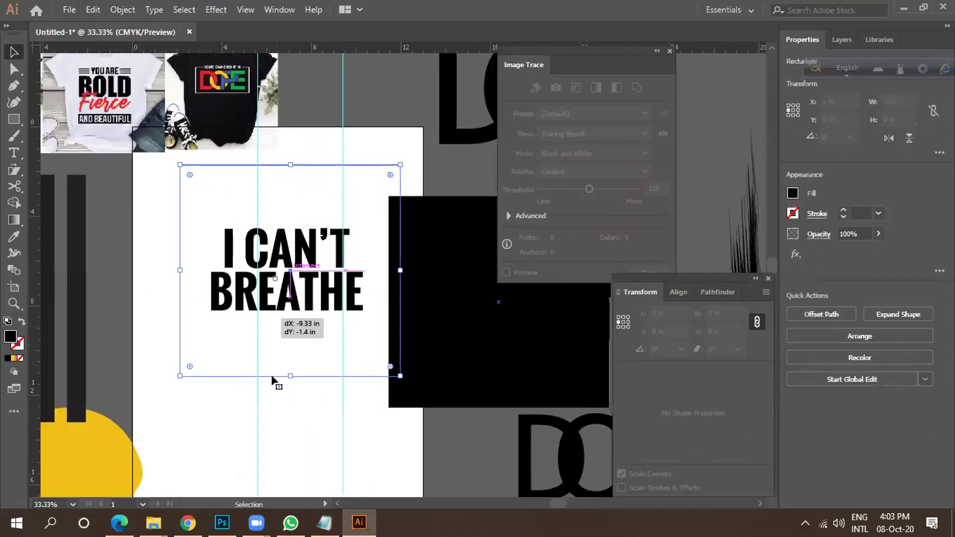
scroll(275, 277, "up", 3)
scroll(299, 298, "down", 1)
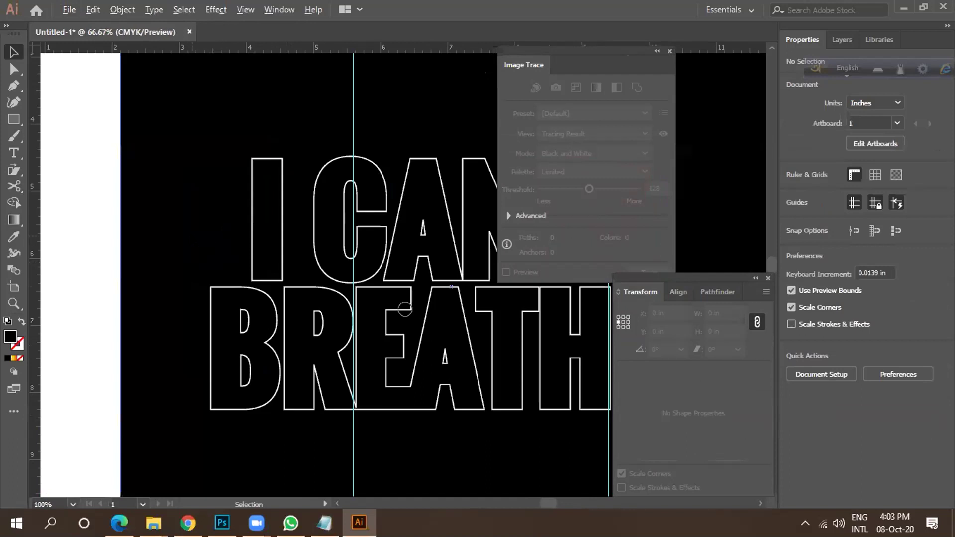
scroll(164, 219, "down", 4)
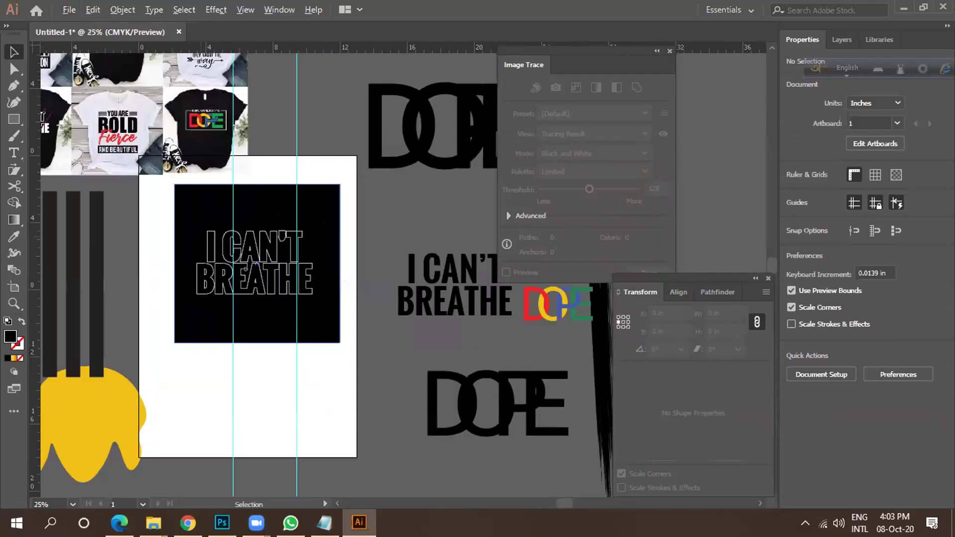
Compare the outlined lettering on the black rectangle with the "I CAN'T BREATHE" reference shirt.
scroll(148, 211, "up", 2)
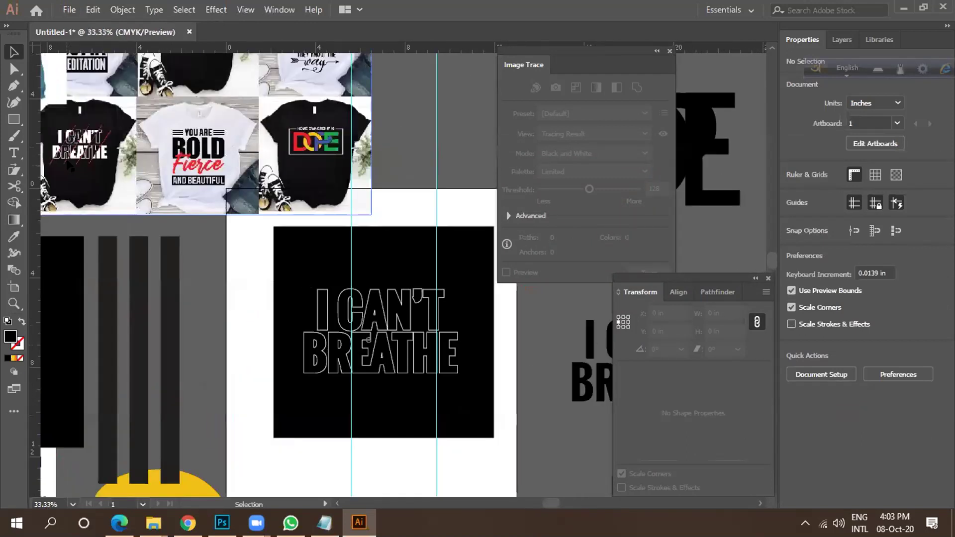
scroll(75, 160, "up", 2)
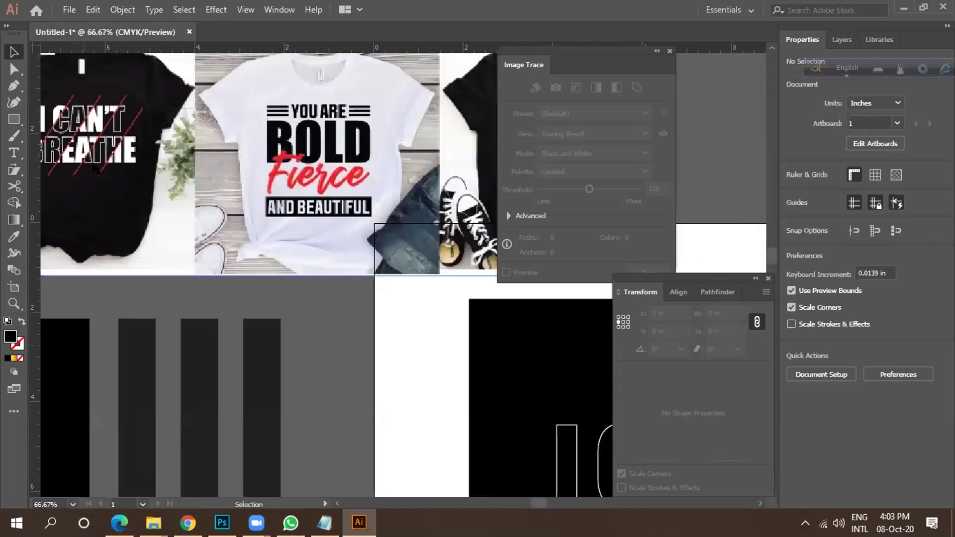
scroll(96, 169, "down", 2)
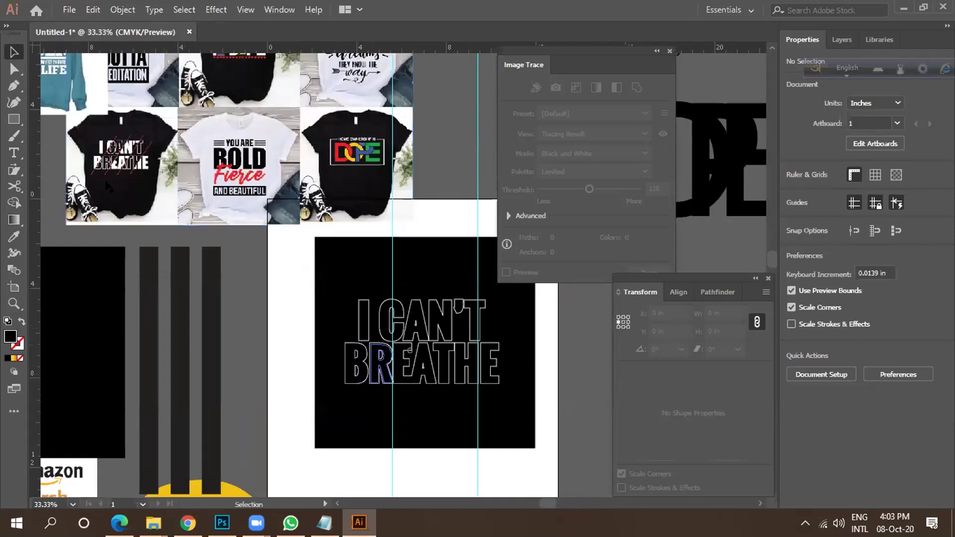
scroll(109, 186, "up", 3)
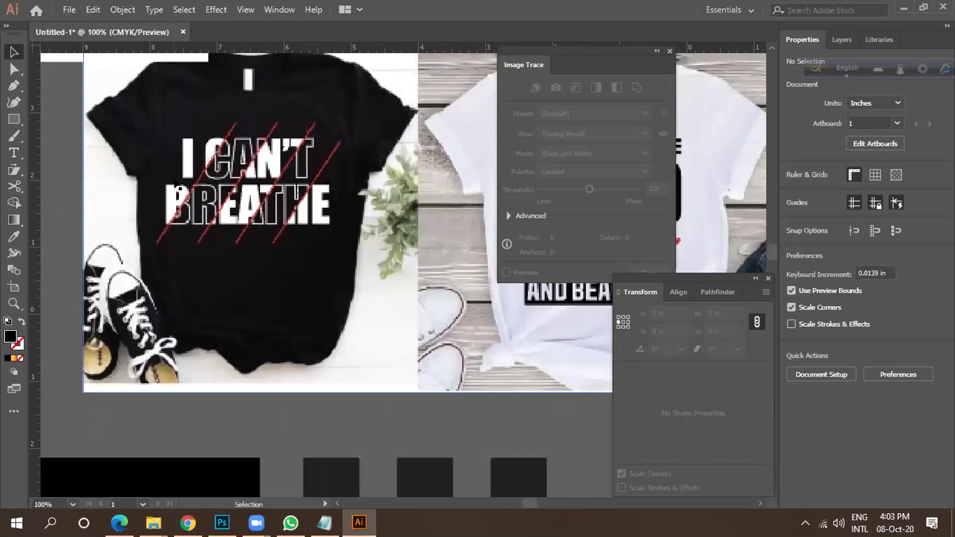
scroll(182, 177, "up", 1)
scroll(141, 179, "down", 6)
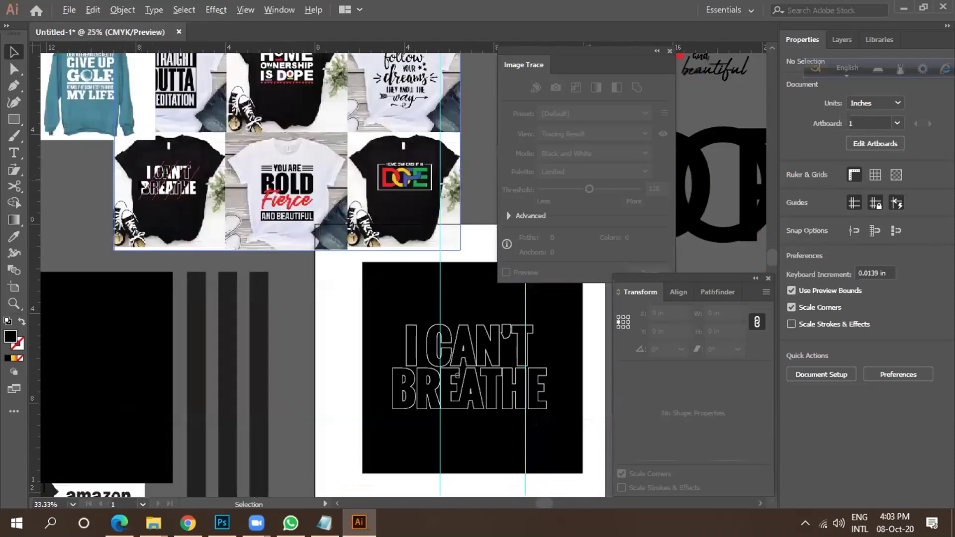
scroll(290, 311, "up", 2)
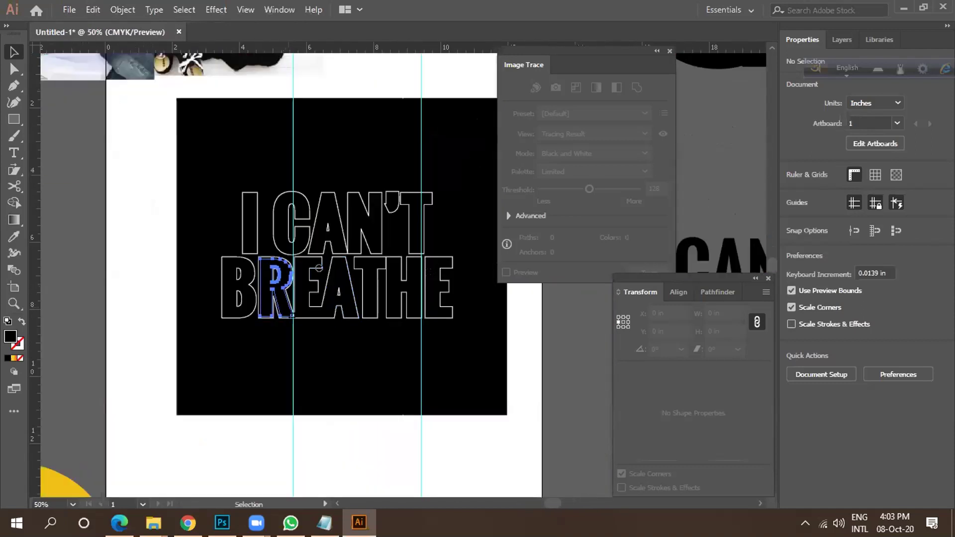
Select the black inner letters of both lines along with the background rectangle and fill them with off-white.
left_click(288, 311)
left_click(239, 298, "shift")
left_click(340, 298, "shift")
left_click(319, 278, "shift")
left_click(370, 298, "shift")
left_click(398, 299, "shift")
left_click(432, 294, "shift")
key("ctrl+a")
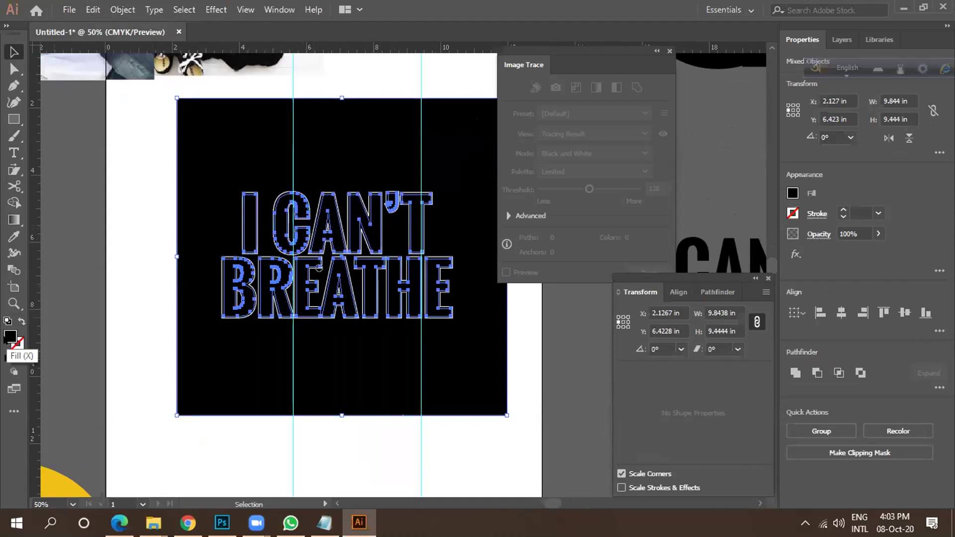
double_click(10, 338)
left_click_drag(492, 313, 465, 162)
left_click(789, 165)
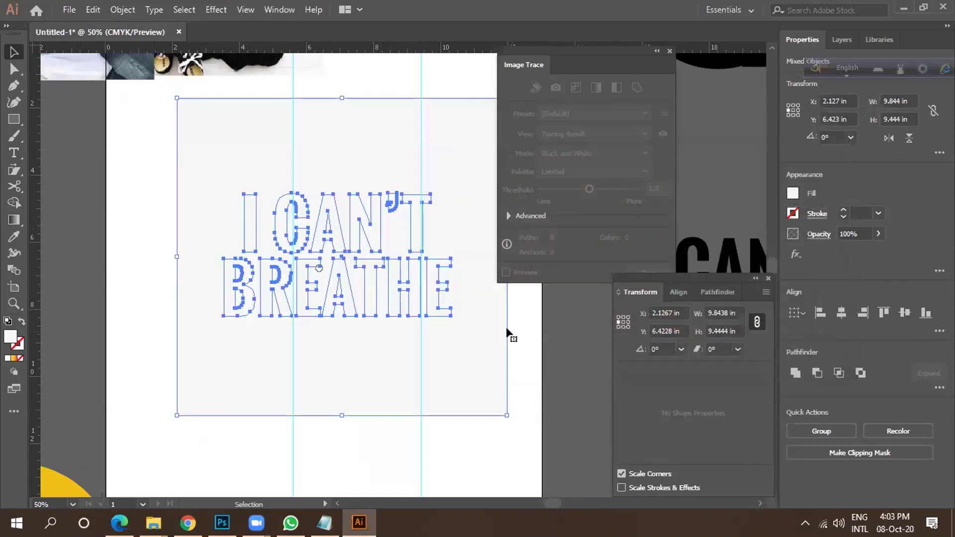
Set the fill of the background rectangle alone to near-black, 111111, and deselect it.
left_click(542, 340)
left_click(480, 343)
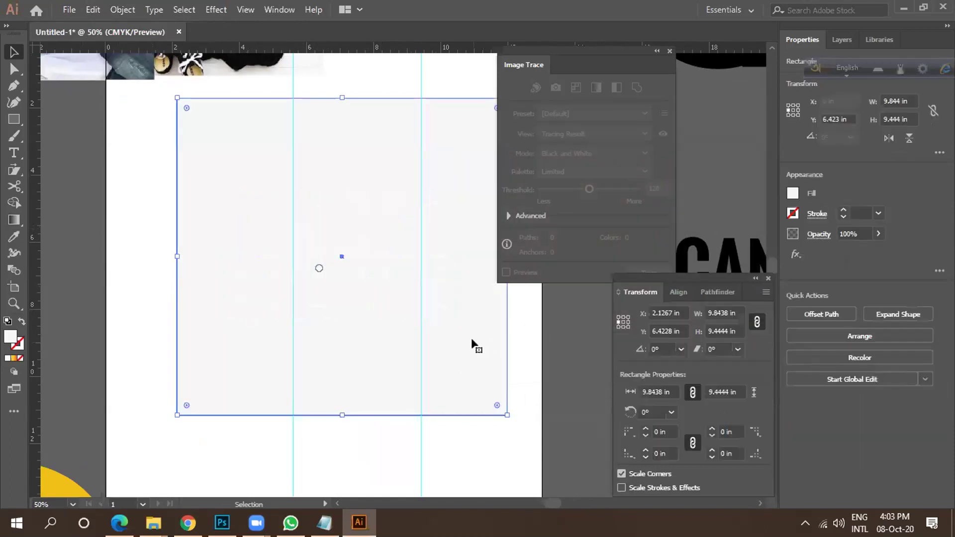
double_click(10, 338)
type("111111")
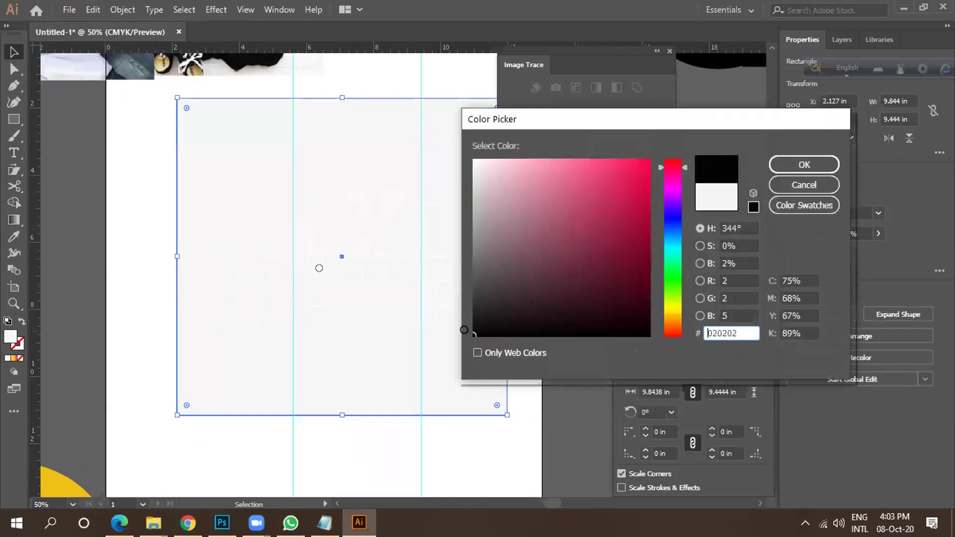
left_click(795, 164)
left_click(555, 328)
Examine the off-white letters and their outlines up close and compare them with the slashed lettering on the reference shirt.
scroll(205, 173, "up", 3)
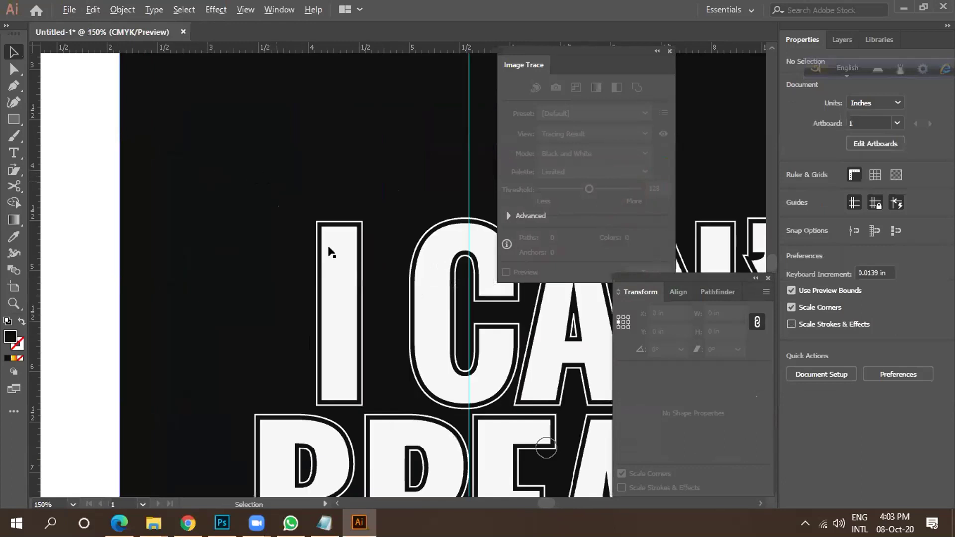
scroll(328, 246, "up", 1)
scroll(207, 180, "down", 3)
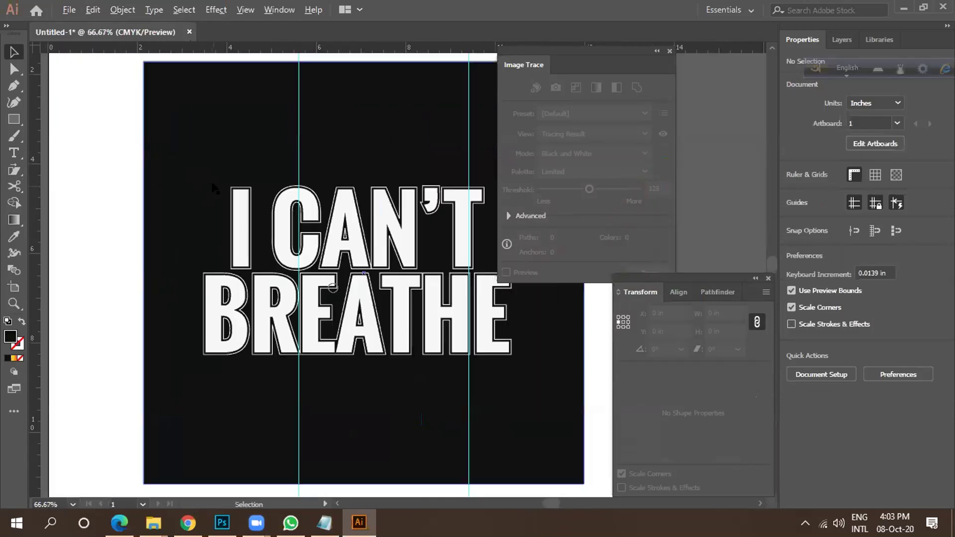
scroll(212, 187, "down", 1)
scroll(161, 240, "up", 2)
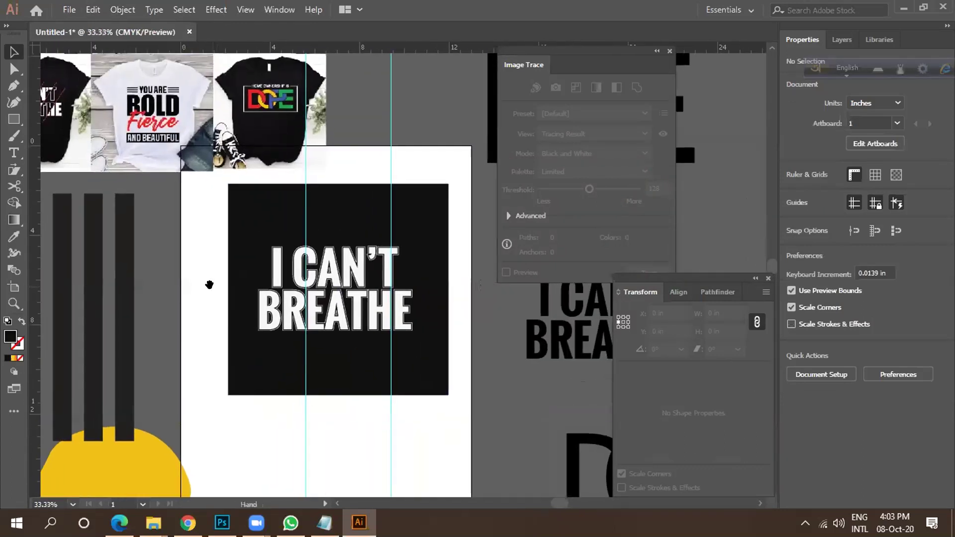
scroll(217, 282, "down", 2)
scroll(64, 144, "up", 4)
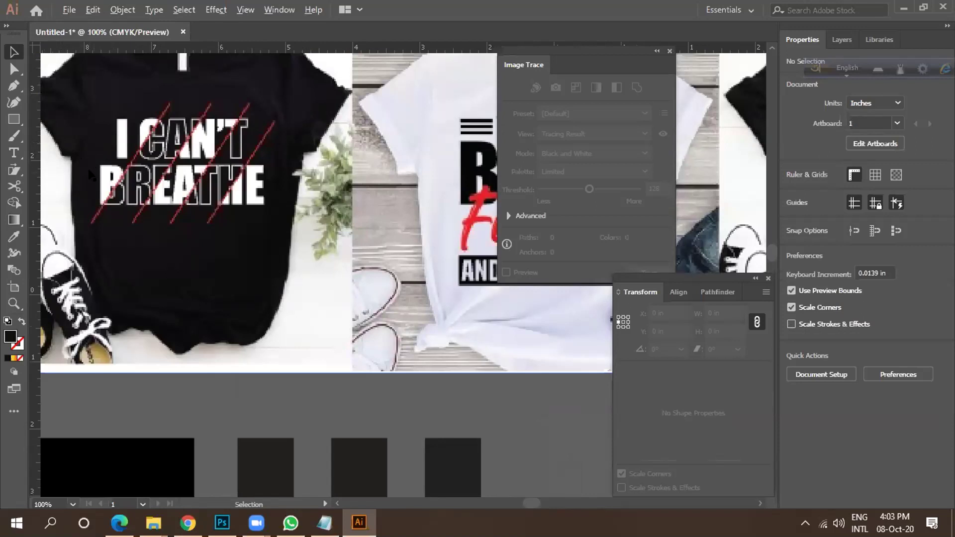
scroll(87, 173, "down", 2)
scroll(198, 219, "down", 1)
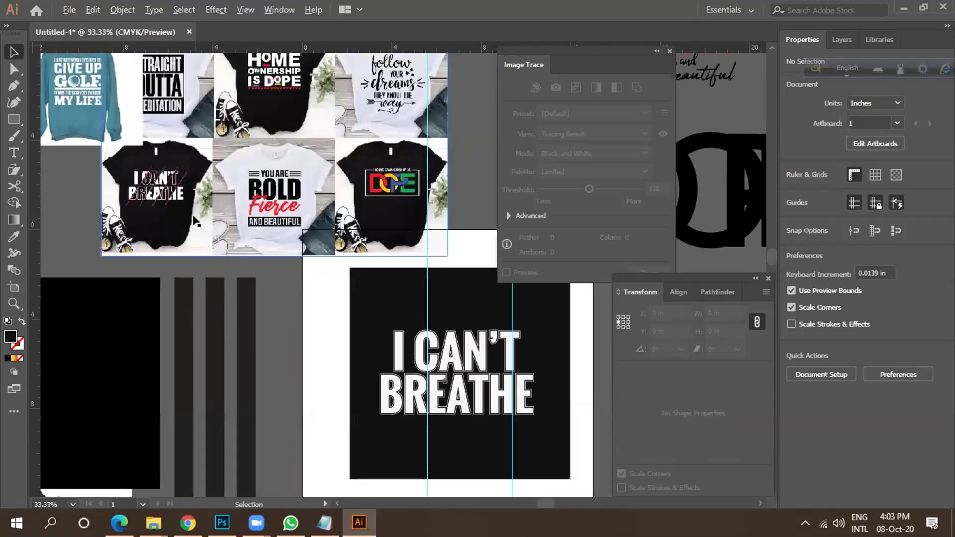
scroll(382, 415, "up", 5)
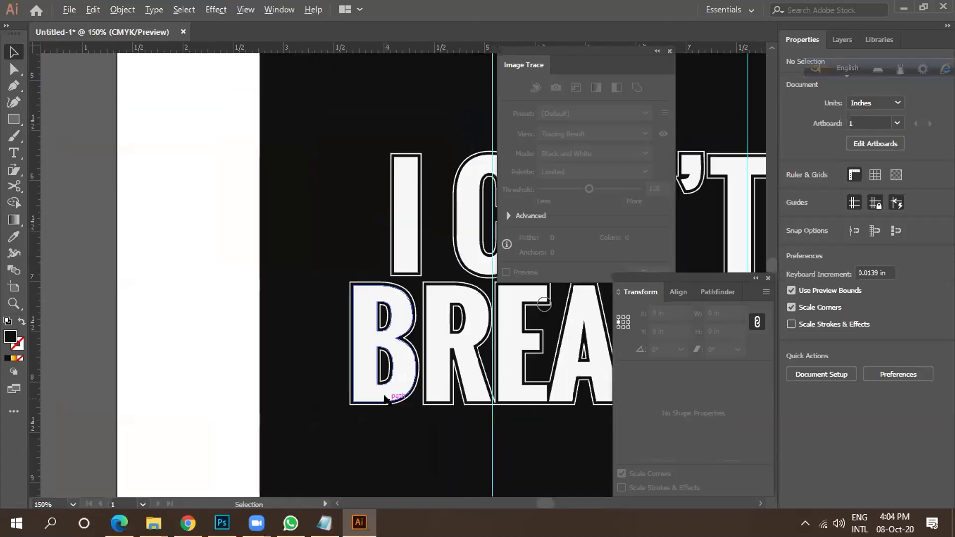
scroll(287, 341, "down", 2)
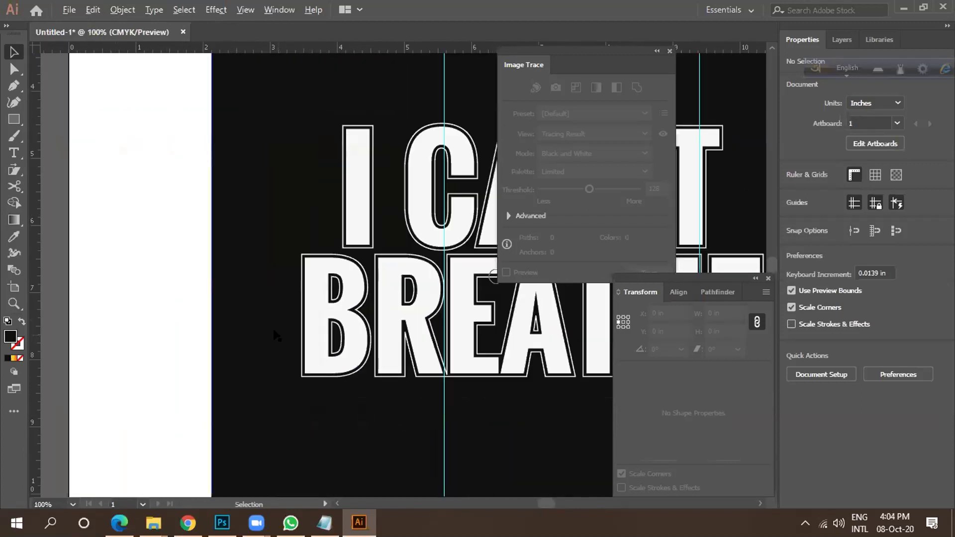
scroll(254, 322, "down", 2)
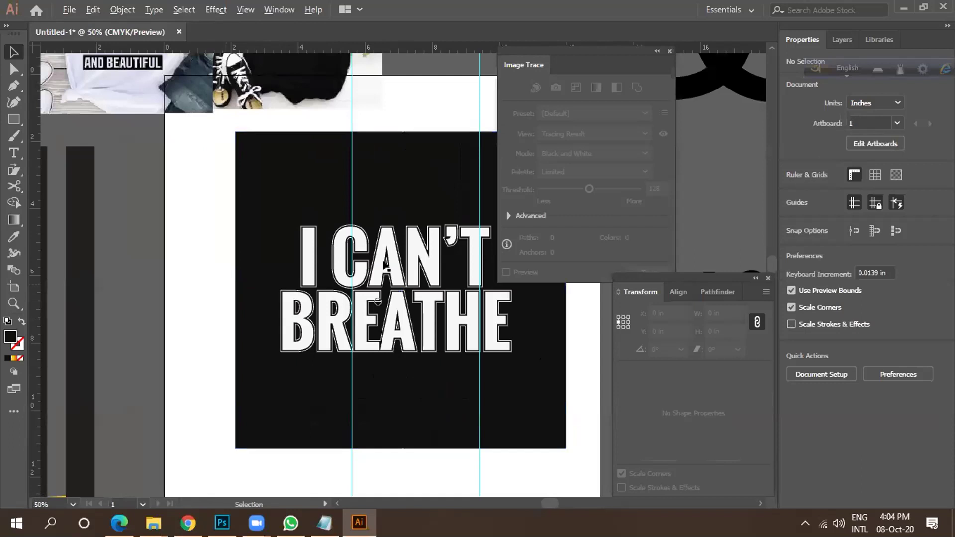
Draw a line segment about 2.1 in long at about 57° along the first red slash on the reference shirt.
left_click(14, 120)
left_click(75, 186)
scroll(245, 330, "down", 2)
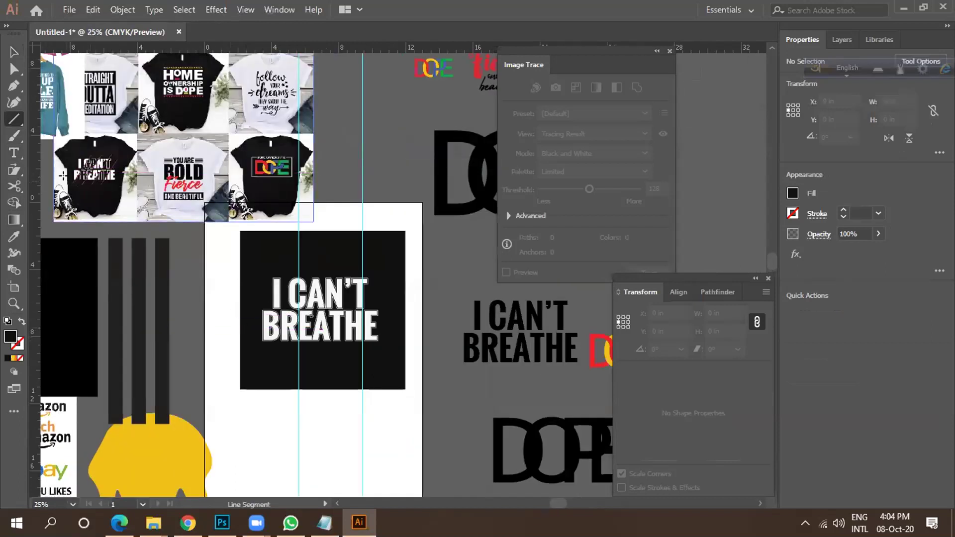
scroll(63, 175, "up", 4)
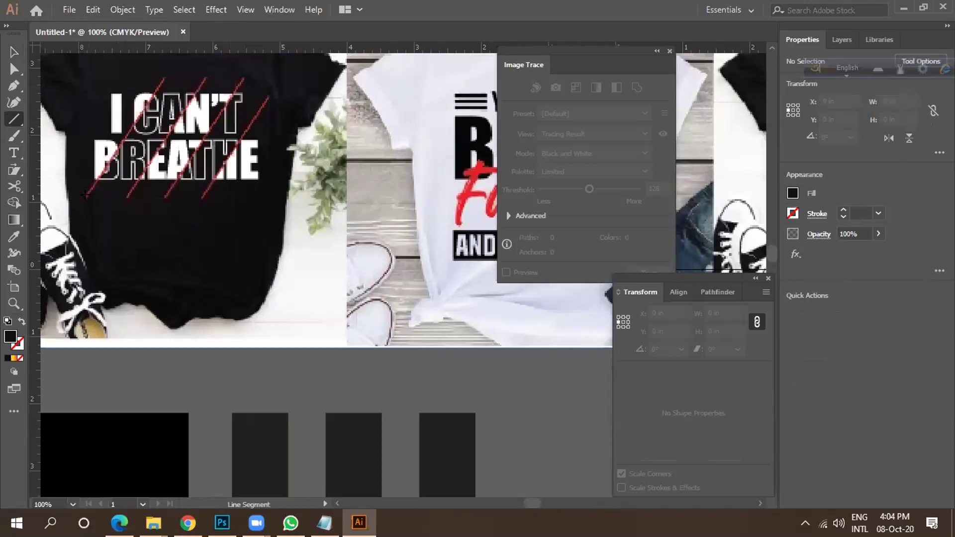
left_click_drag(83, 190, 164, 77)
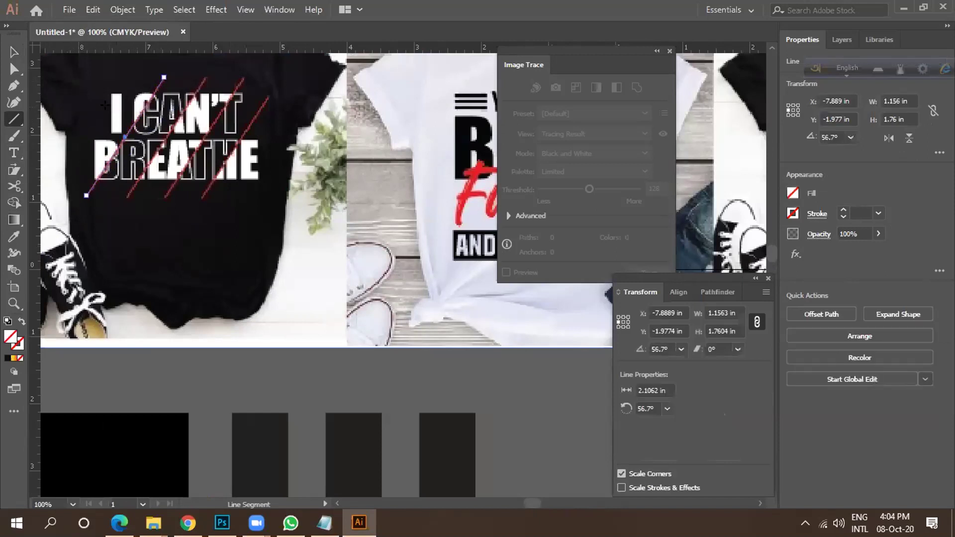
key("v")
scroll(121, 164, "down", 2)
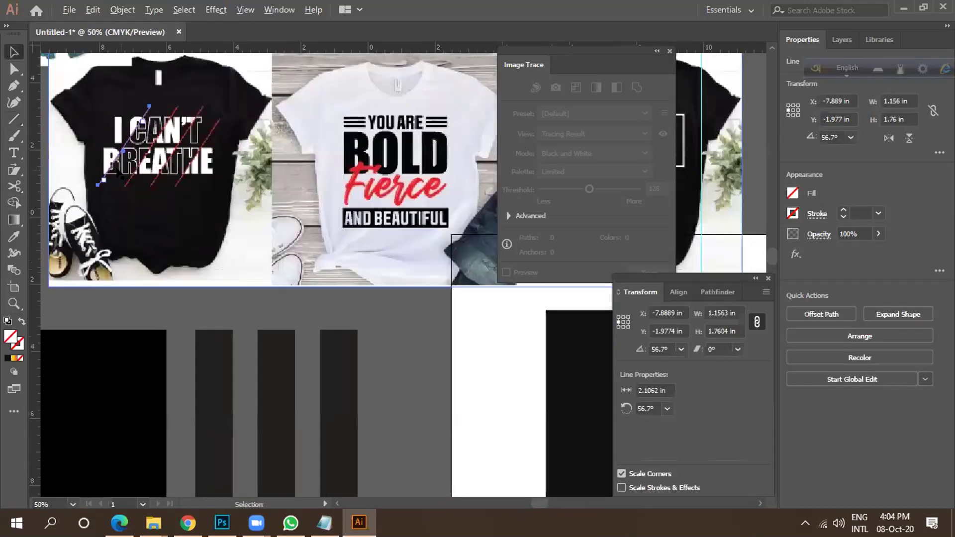
Draw a diagonal line segment about 5 in long at about 58° from the lower corner of the B up past the C.
scroll(119, 173, "down", 2)
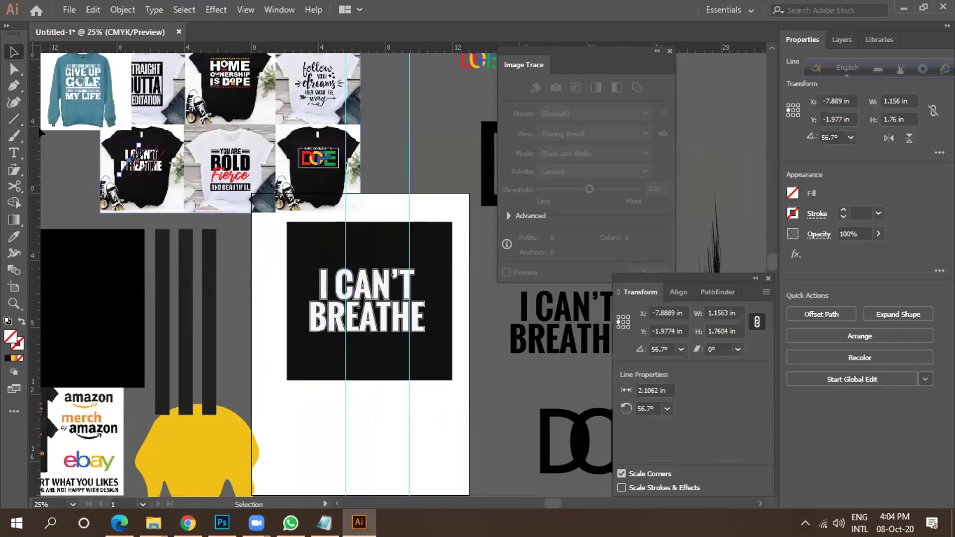
key("backslash")
scroll(325, 378, "up", 2)
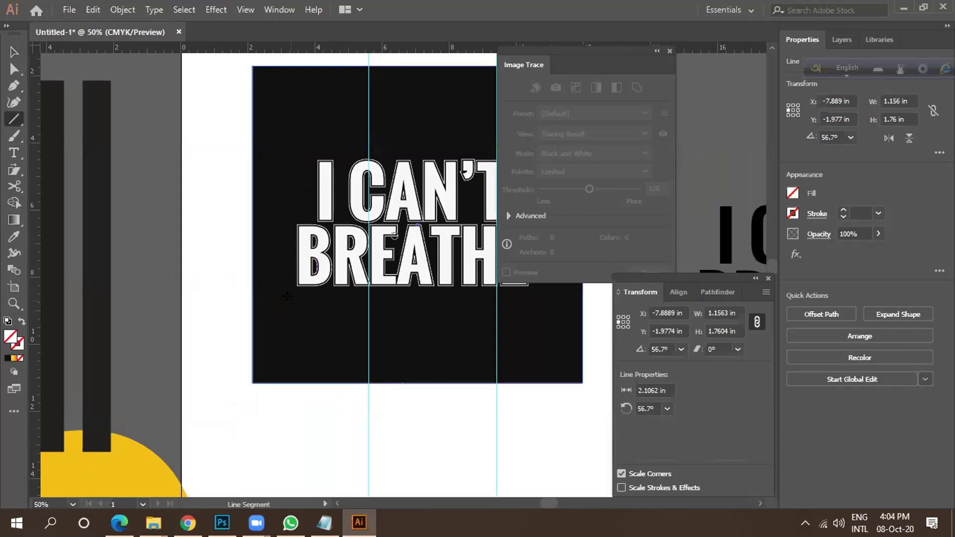
left_click_drag(299, 284, 386, 142)
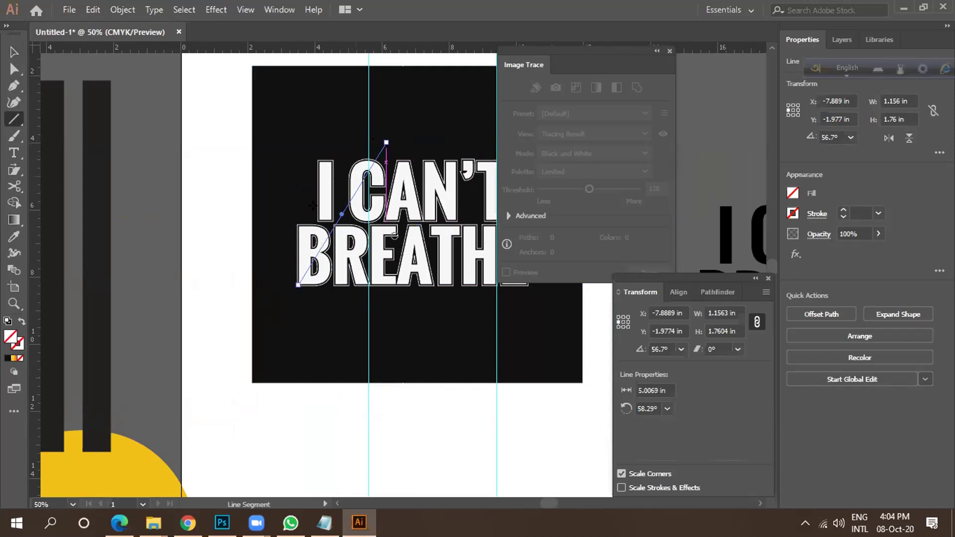
scroll(312, 205, "down", 2)
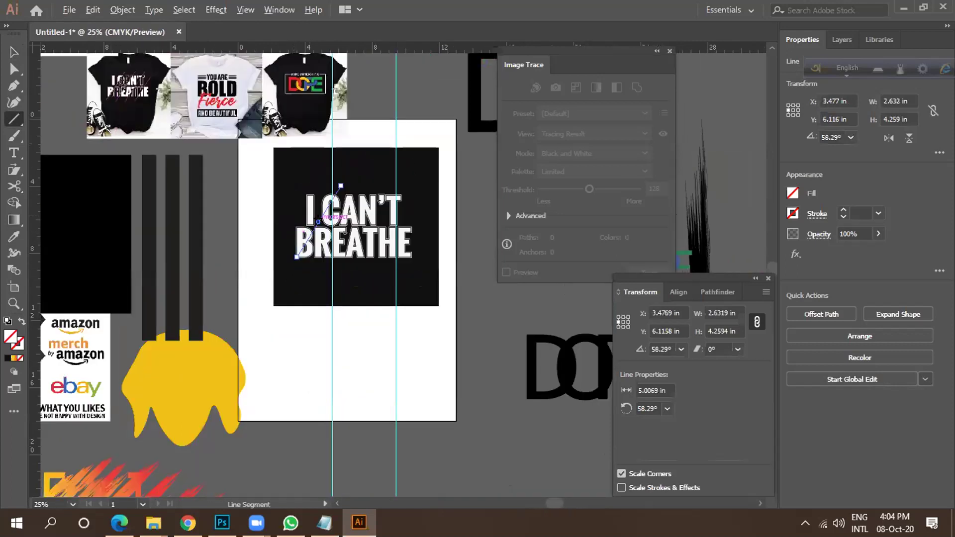
scroll(326, 221, "up", 2)
left_click_drag(356, 149, 356, 149)
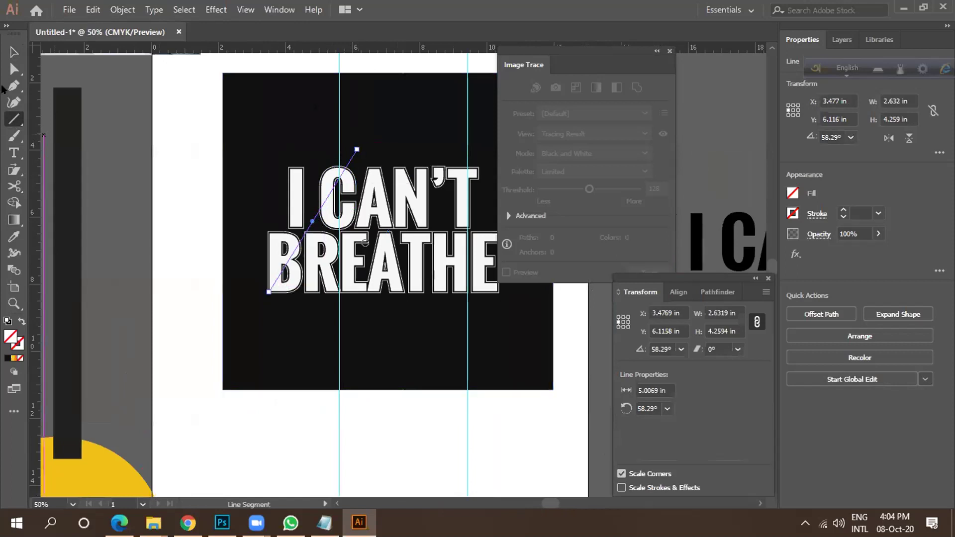
Give the diagonal line across the lettering a dark red stroke, 4F0017, with a weight of 0.125 in.
double_click(16, 348)
left_click(588, 256)
left_click_drag(588, 256, 675, 284)
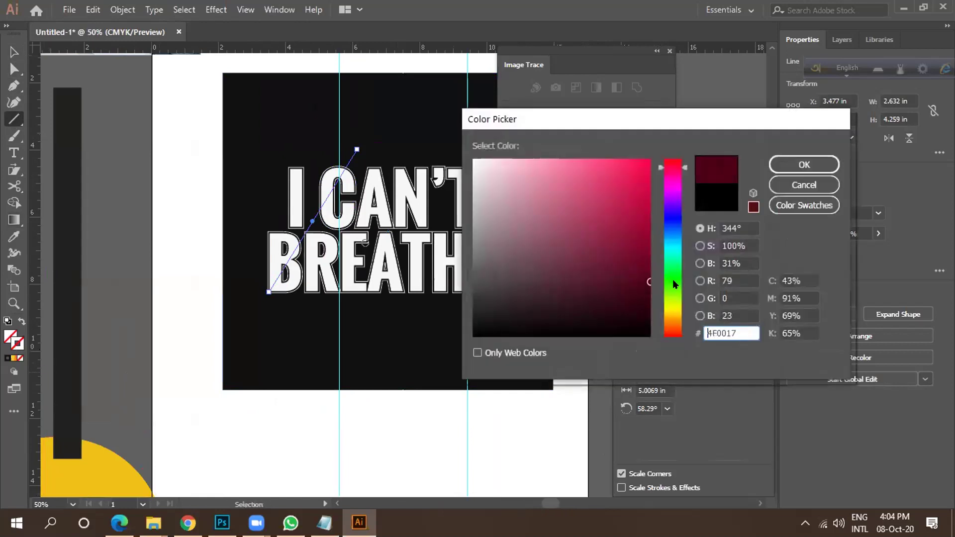
left_click(799, 164)
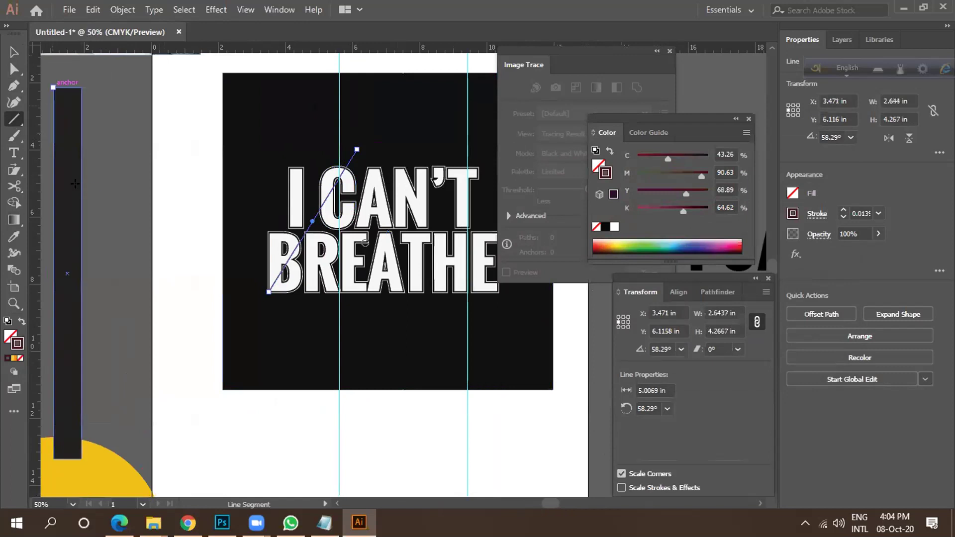
left_click(878, 213)
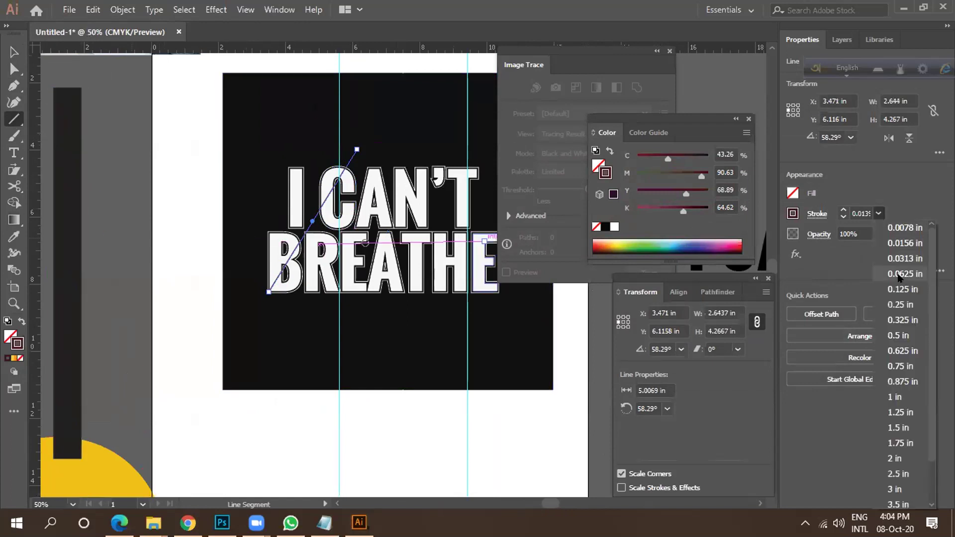
left_click(900, 293)
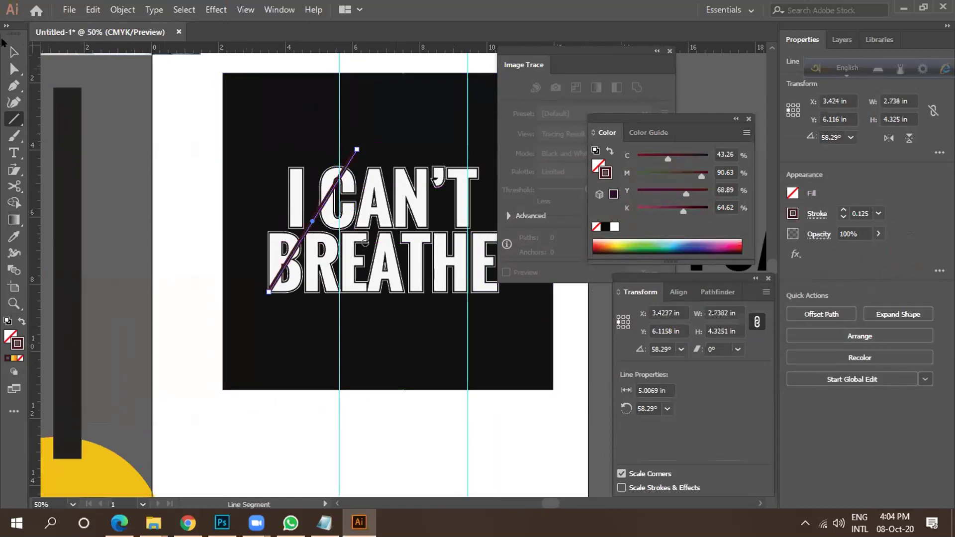
key("v")
scroll(308, 255, "down", 2)
scroll(102, 110, "up", 3)
scroll(211, 186, "down", 1)
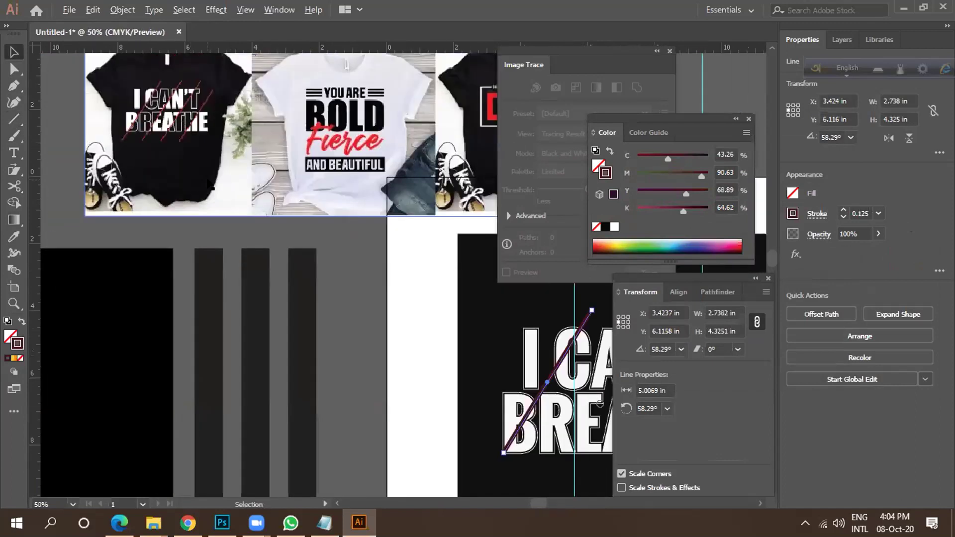
Extend the lower end of the diagonal line beyond the B at the same angle, making it about 5.9 in long.
scroll(219, 216, "down", 2)
scroll(412, 354, "up", 3)
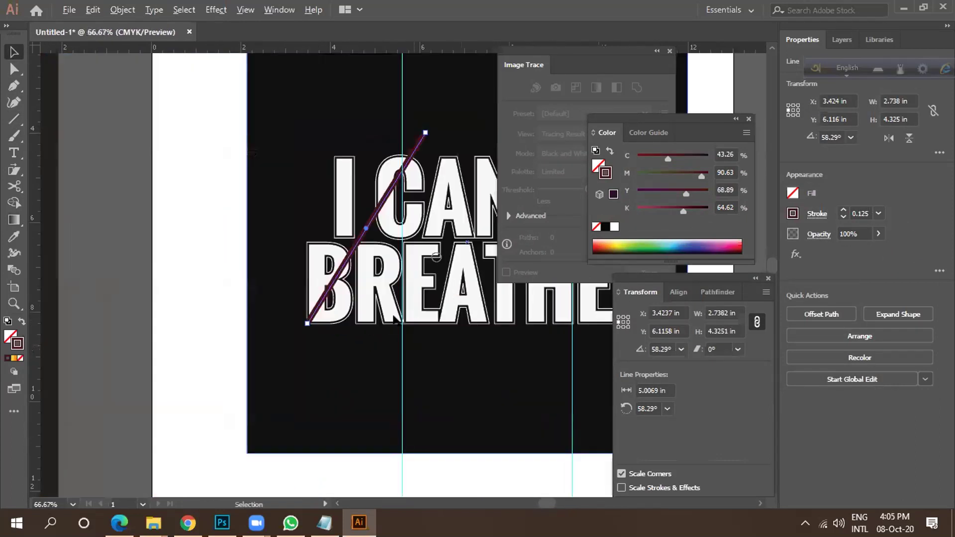
scroll(344, 269, "up", 2)
scroll(231, 241, "down", 4)
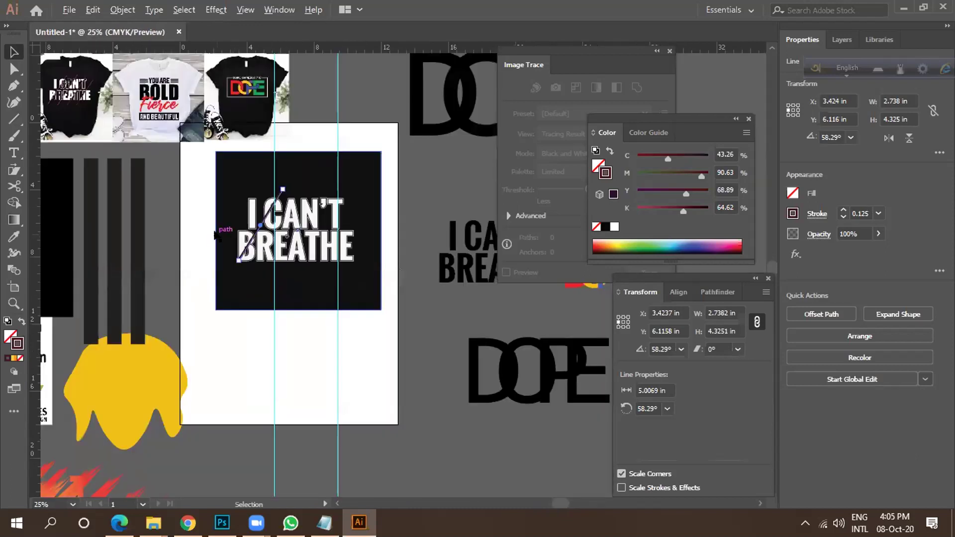
scroll(215, 234, "up", 2)
scroll(230, 224, "down", 1)
scroll(252, 225, "up", 1)
scroll(262, 251, "up", 1)
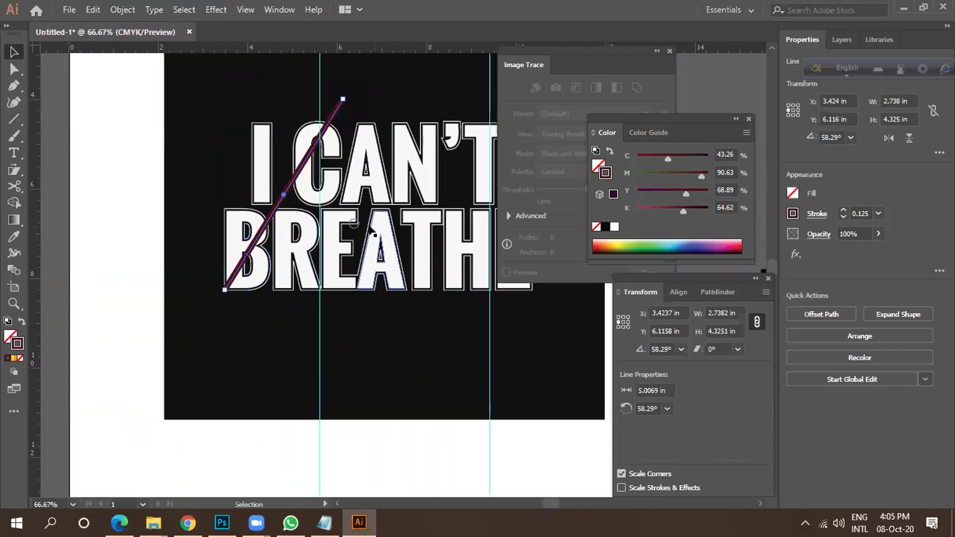
key("a")
left_click_drag(225, 290, 181, 358)
scroll(337, 186, "down", 4)
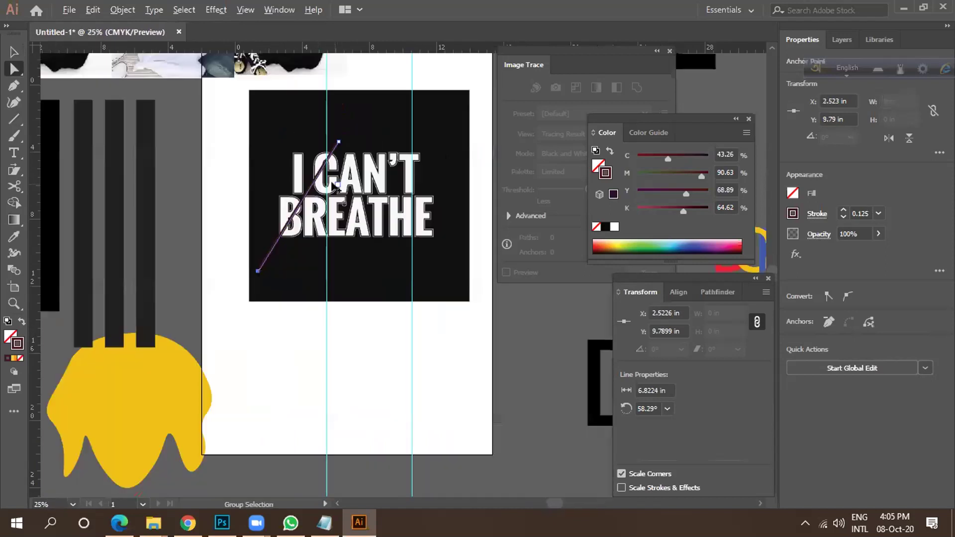
scroll(341, 190, "up", 2)
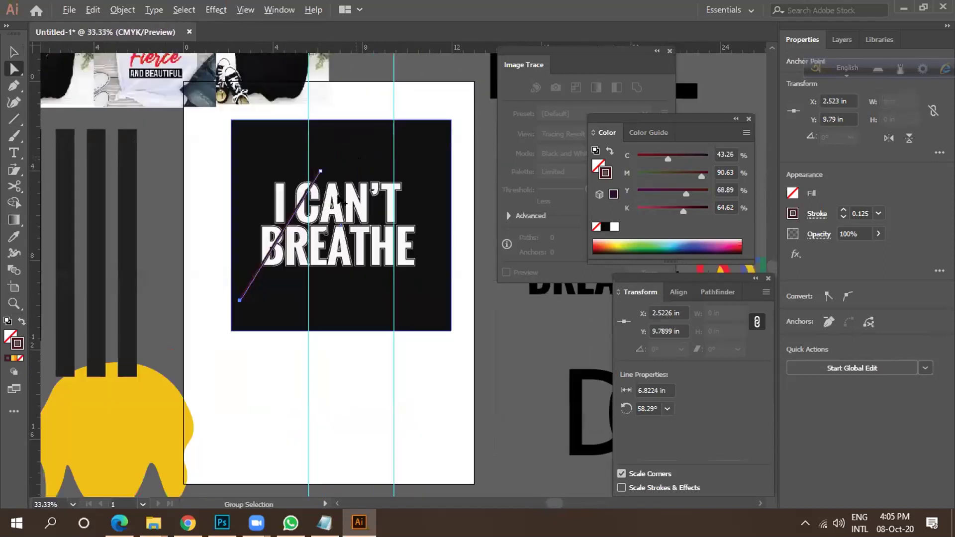
left_click_drag(240, 300, 251, 283)
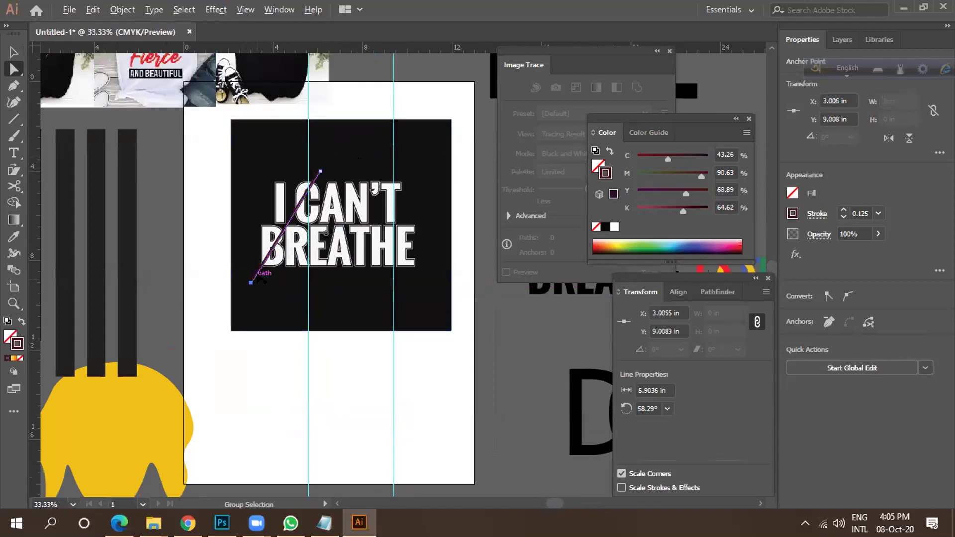
Extend the upper end of the diagonal line farther above the C, making it about 6.4 in long at 58.29°.
scroll(260, 276, "up", 2)
scroll(294, 263, "down", 2)
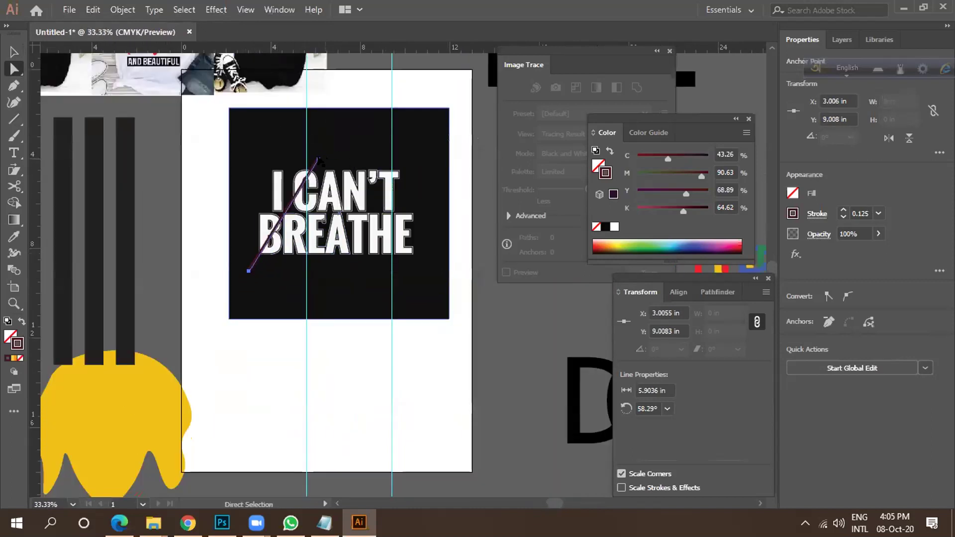
left_click_drag(319, 160, 322, 149)
scroll(261, 260, "down", 1)
scroll(266, 254, "up", 2)
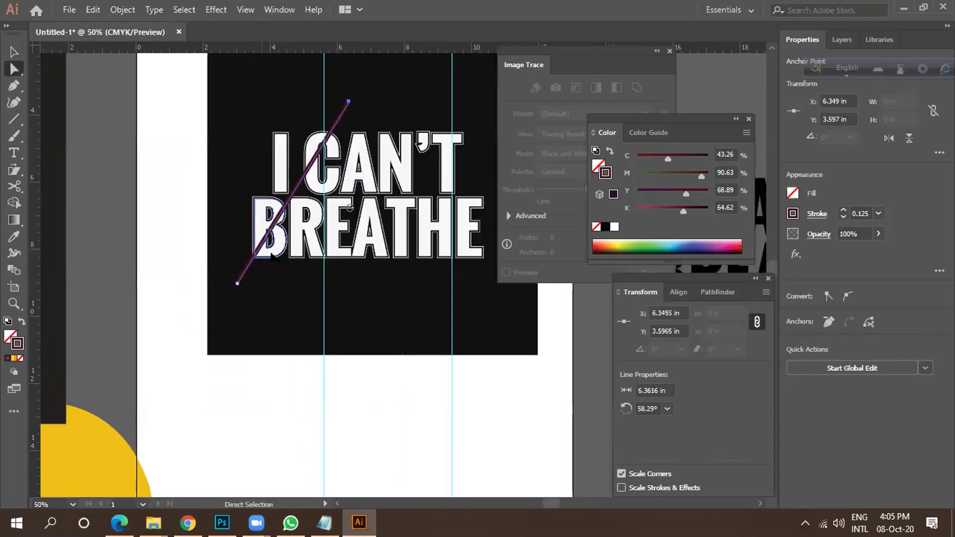
Reduce the diagonal line's stroke weight to 0.0625 in and deselect it.
left_click(878, 213)
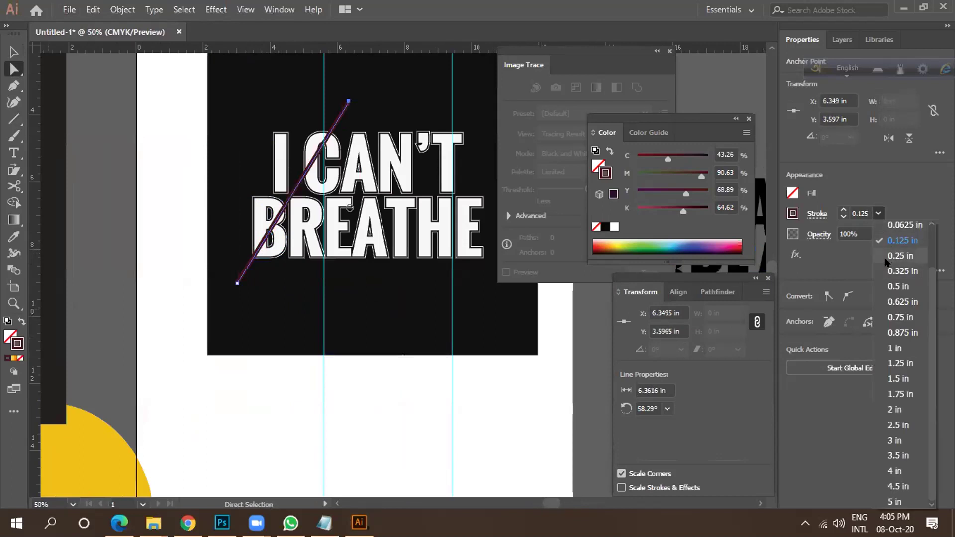
left_click(892, 226)
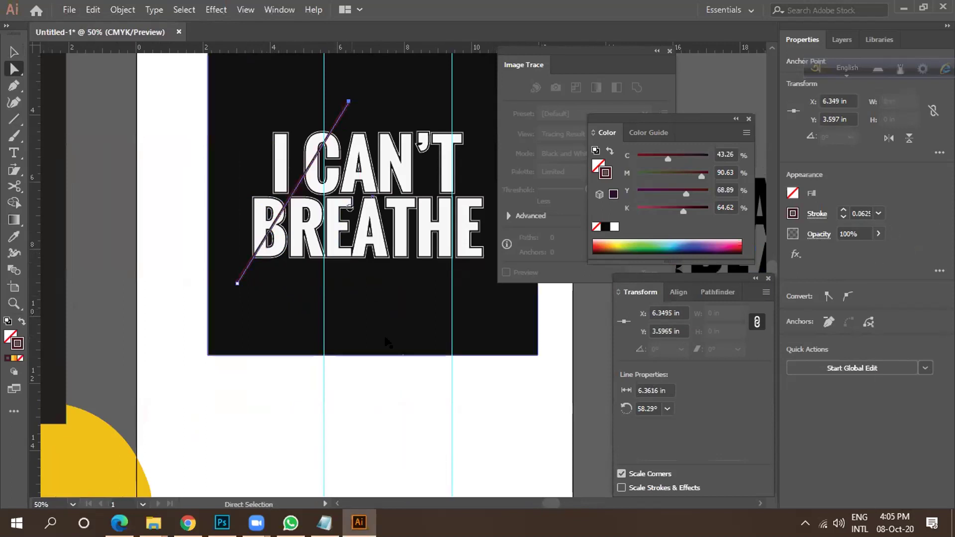
left_click(328, 313)
Duplicate the diagonal line twice across the lettering, spacing the parallel copies about 2.2 in apart horizontally.
key("alt")
left_click_drag(271, 228, 341, 265)
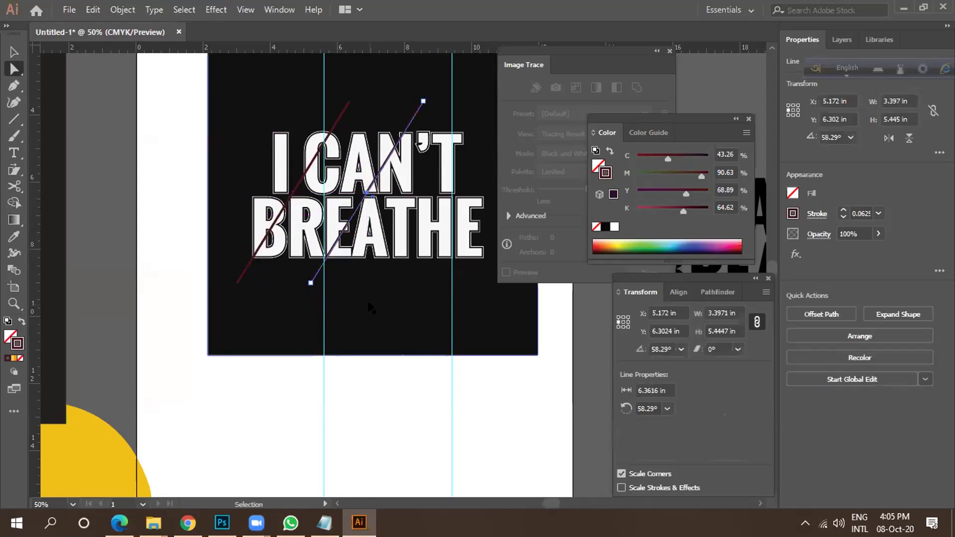
scroll(342, 303, "down", 3, "alt")
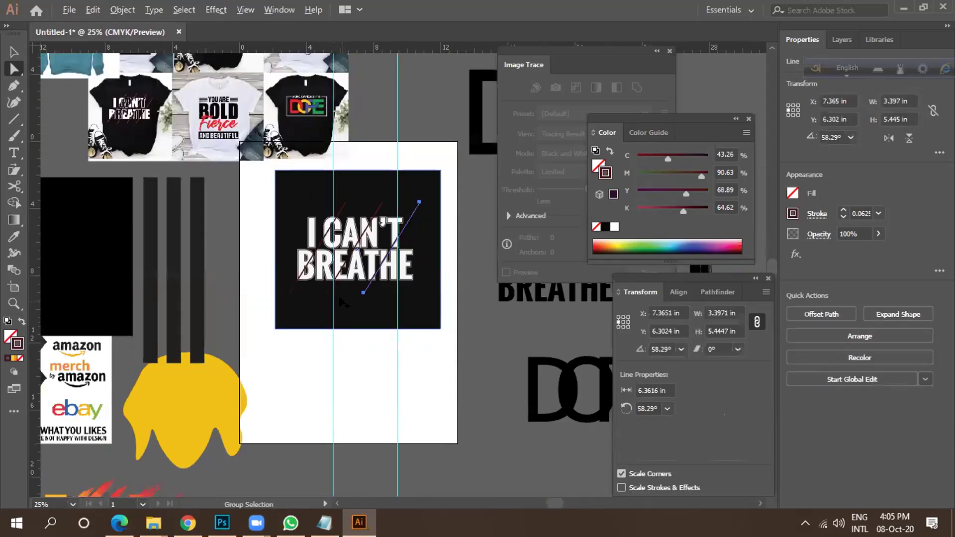
scroll(181, 166, "up", 3, "alt")
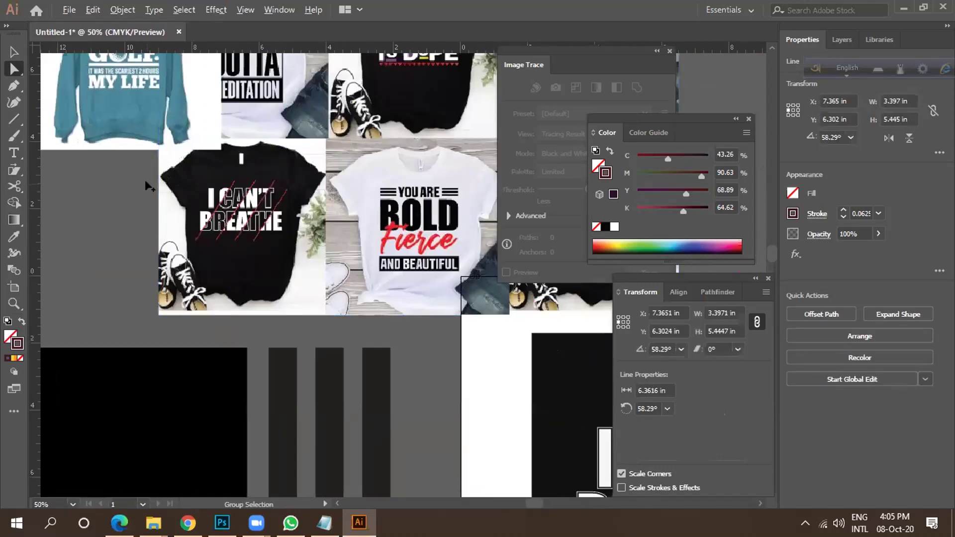
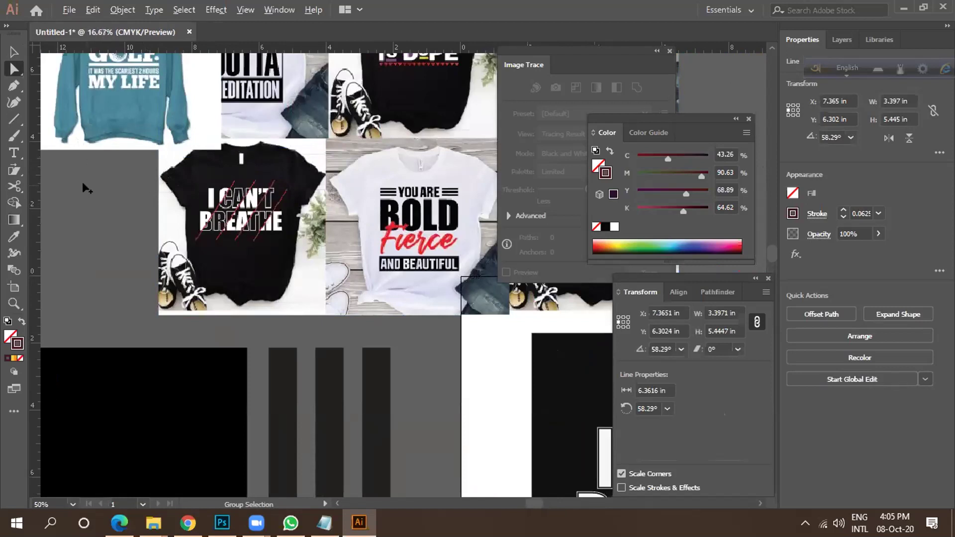
scroll(82, 181, "down", 2, "alt")
scroll(190, 237, "up", 2, "alt")
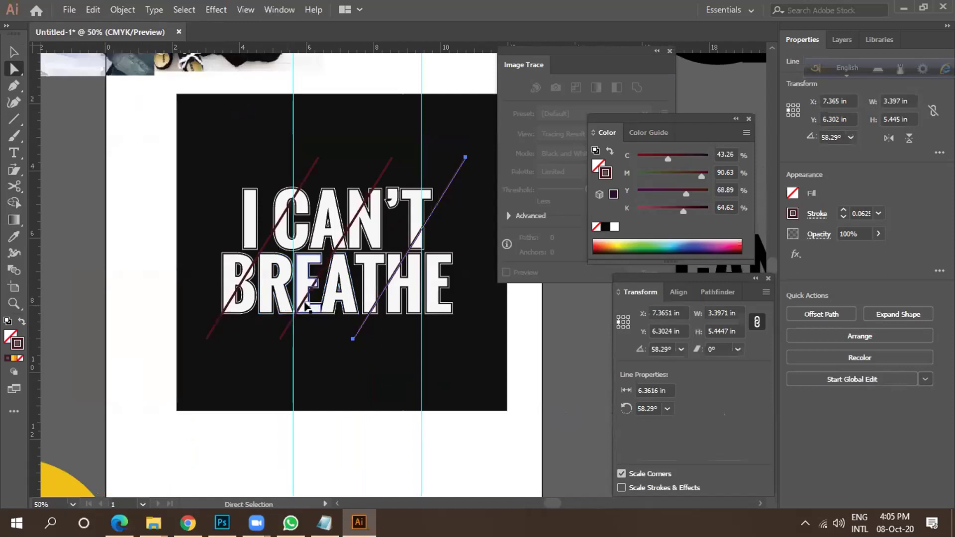
Move the middle slash line closer to the first one, to an X position of about 4.74 in.
left_click_drag(306, 298, 299, 293)
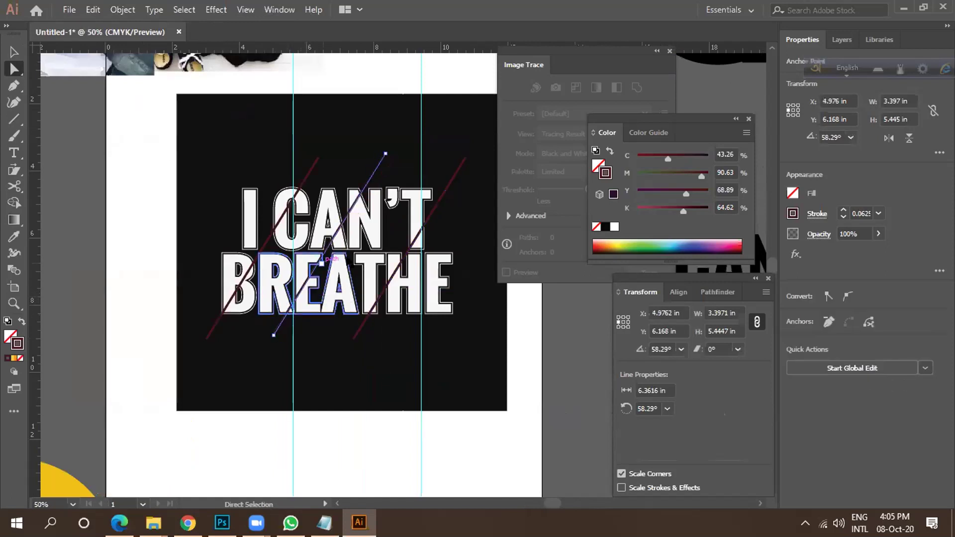
scroll(346, 302, "down", 2, "alt")
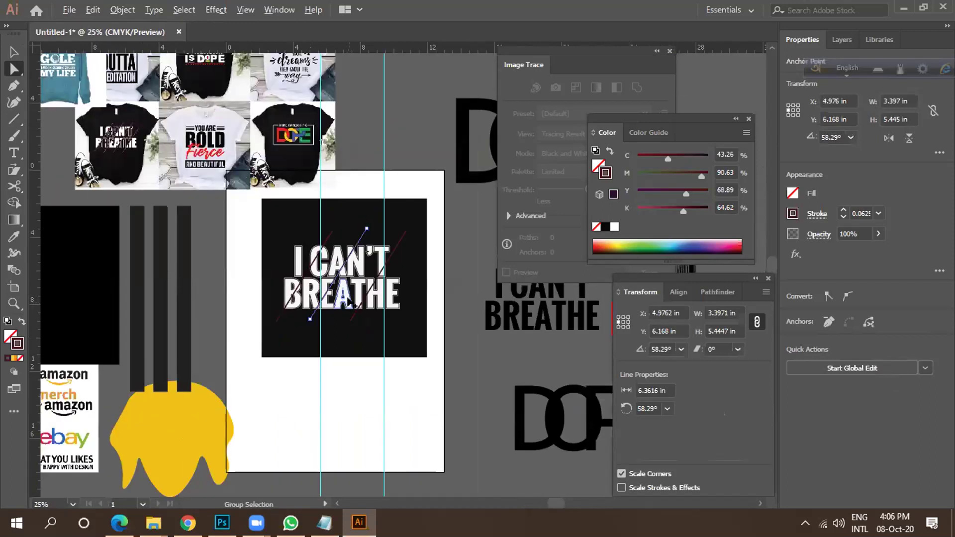
scroll(348, 301, "up", 2, "alt")
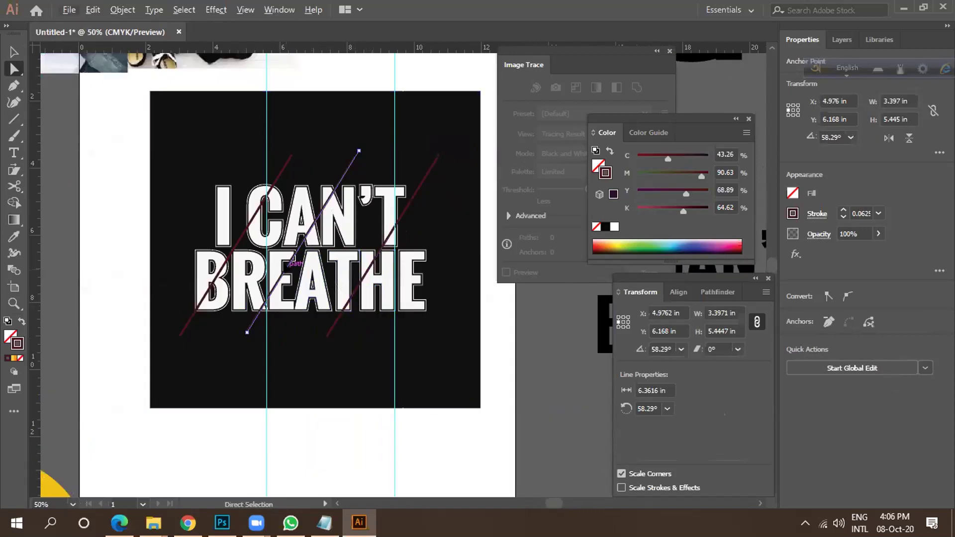
left_click_drag(292, 259, 287, 257)
scroll(294, 269, "down", 3)
scroll(129, 179, "up", 2)
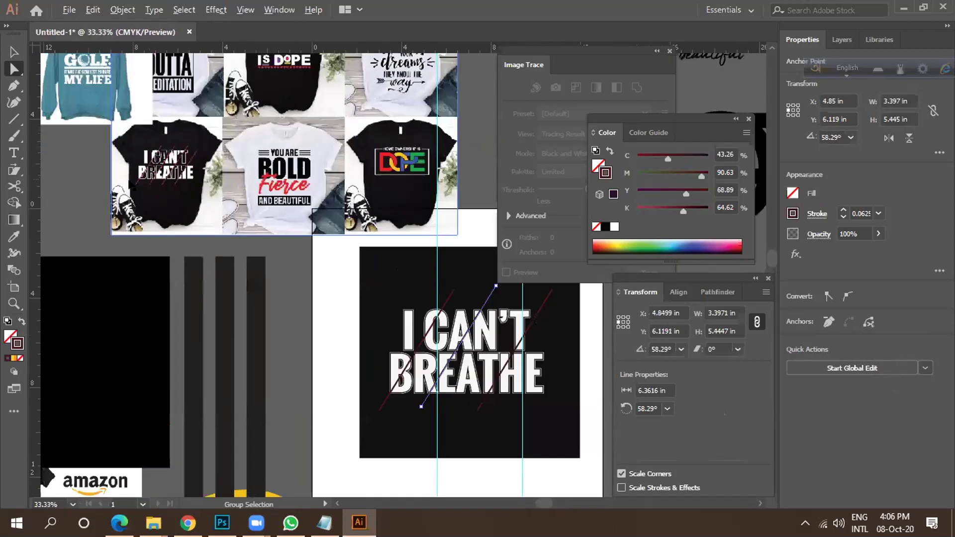
scroll(174, 206, "down", 1)
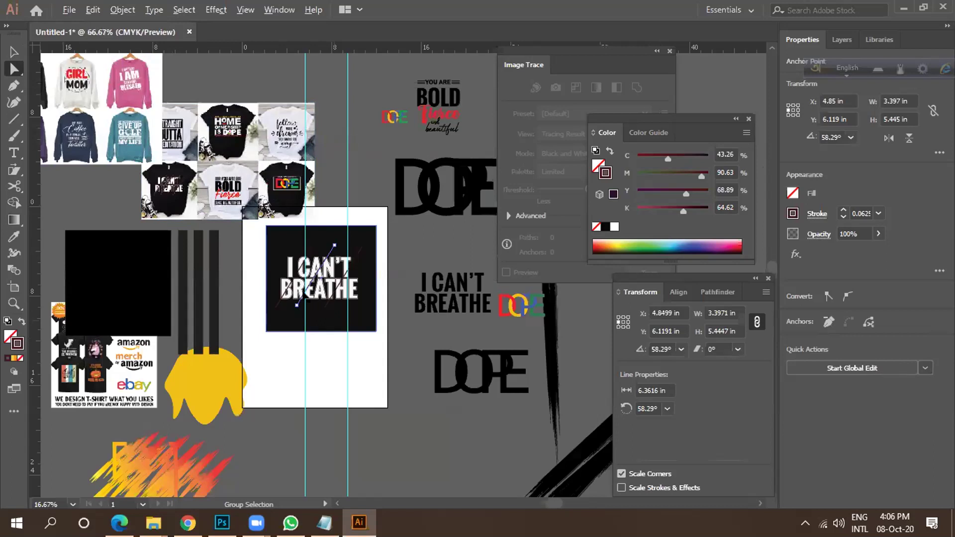
scroll(298, 223, "up", 3)
left_click_drag(241, 205, 237, 216)
scroll(233, 214, "up", 2)
scroll(309, 273, "down", 2)
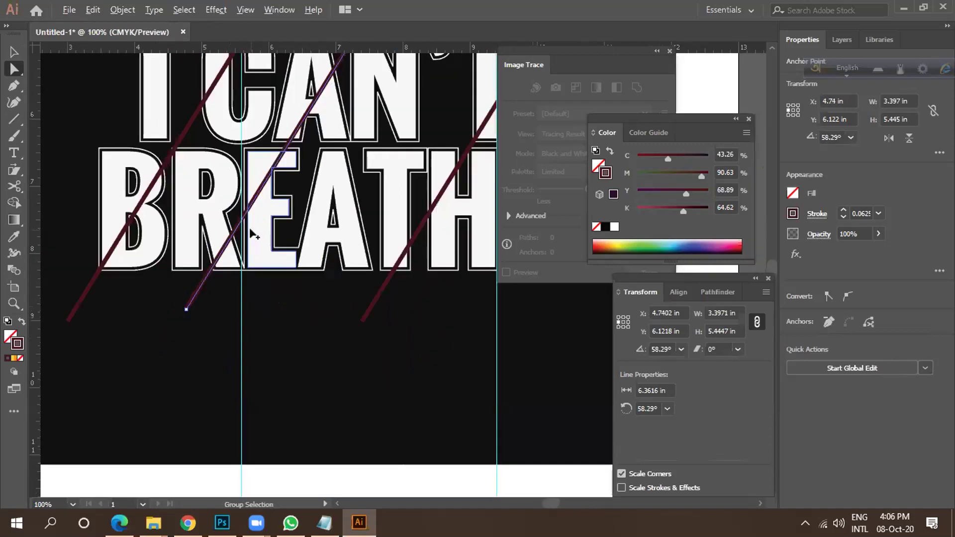
Add another slash copy between the middle and last lines, and move the last line outward to an X position of about 7.78 in.
mouse_move(328, 277)
left_mouse_down()
mouse_move(264, 277)
mouse_move(268, 268)
mouse_move(338, 284)
left_mouse_up()
scroll(356, 289, "down", 3)
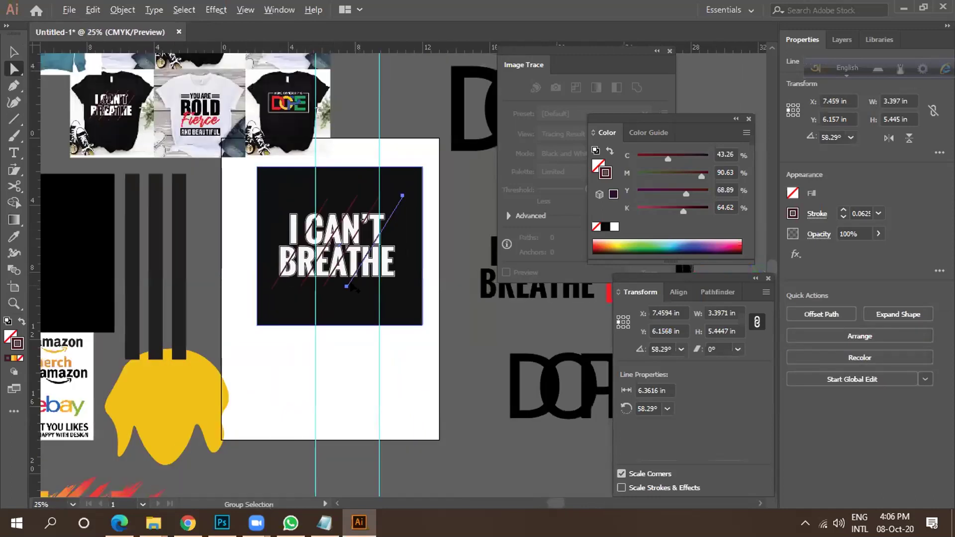
left_click_drag(348, 286, 355, 288)
scroll(354, 287, "up", 2)
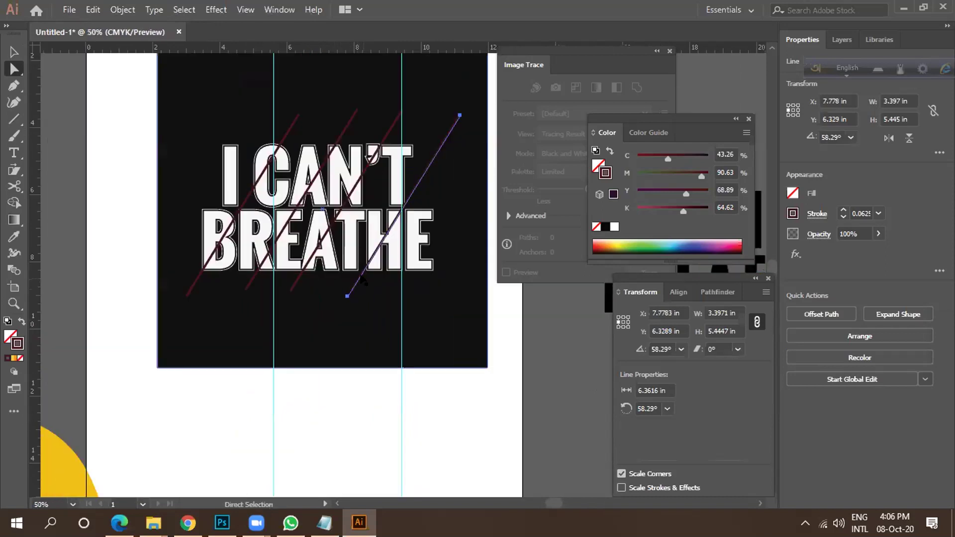
scroll(364, 280, "down", 2)
scroll(362, 278, "up", 2)
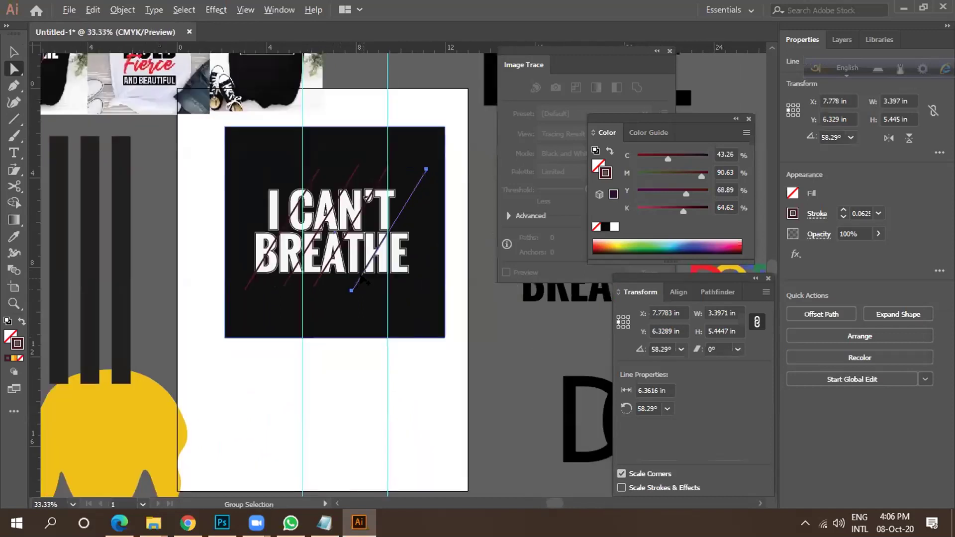
scroll(362, 278, "down", 1)
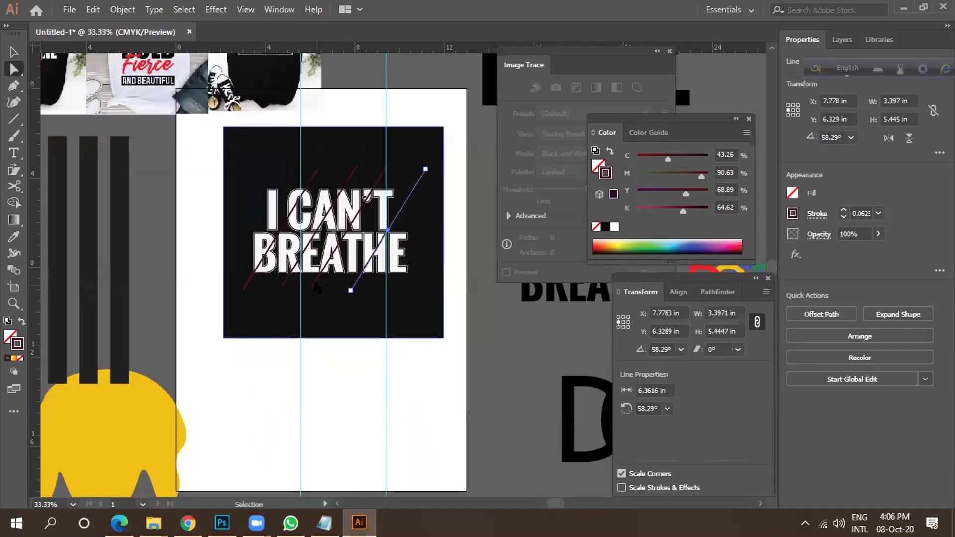
Align the lower anchor points of the four slash lines by vertical center and distribute them evenly by horizontal center.
left_click(317, 302)
key("ctrl+shift+a")
left_click_drag(355, 306, 241, 283)
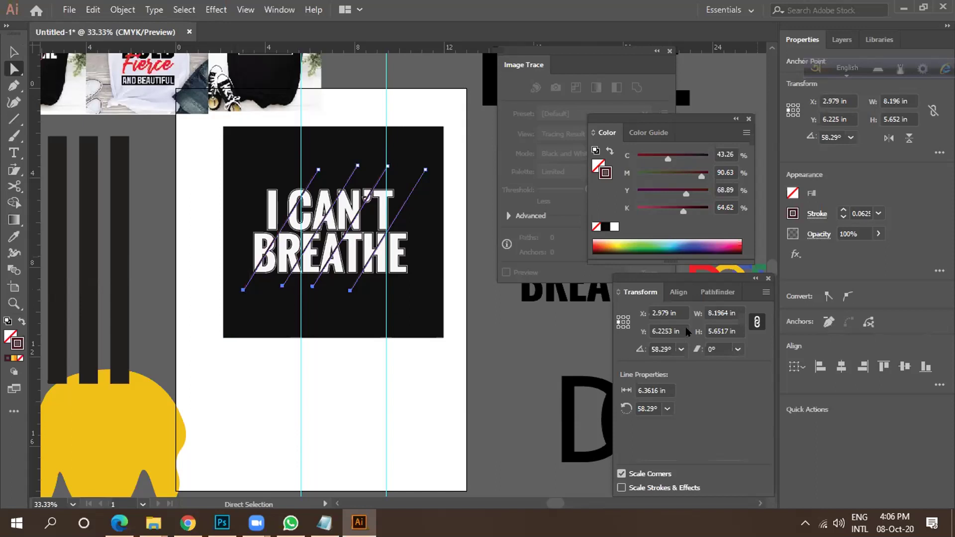
left_click(679, 293)
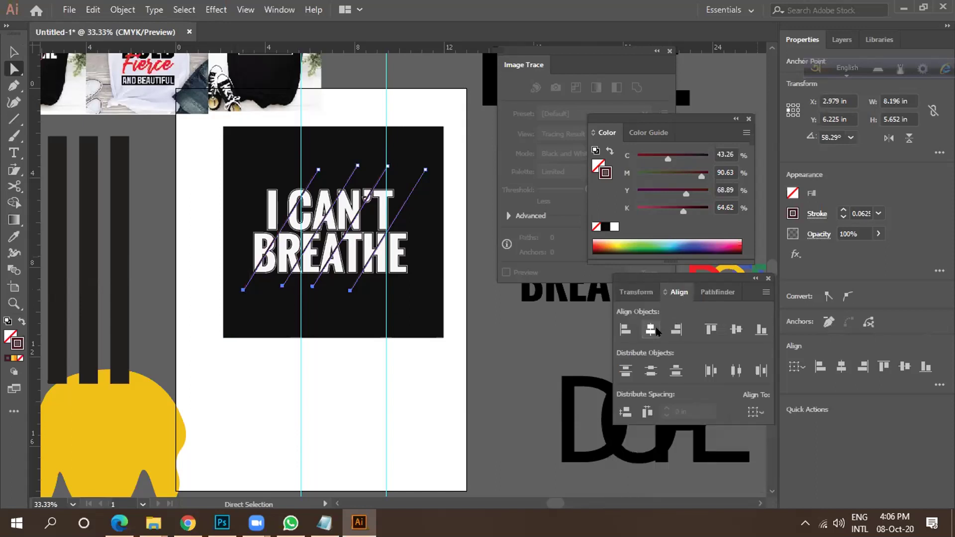
left_click(735, 332)
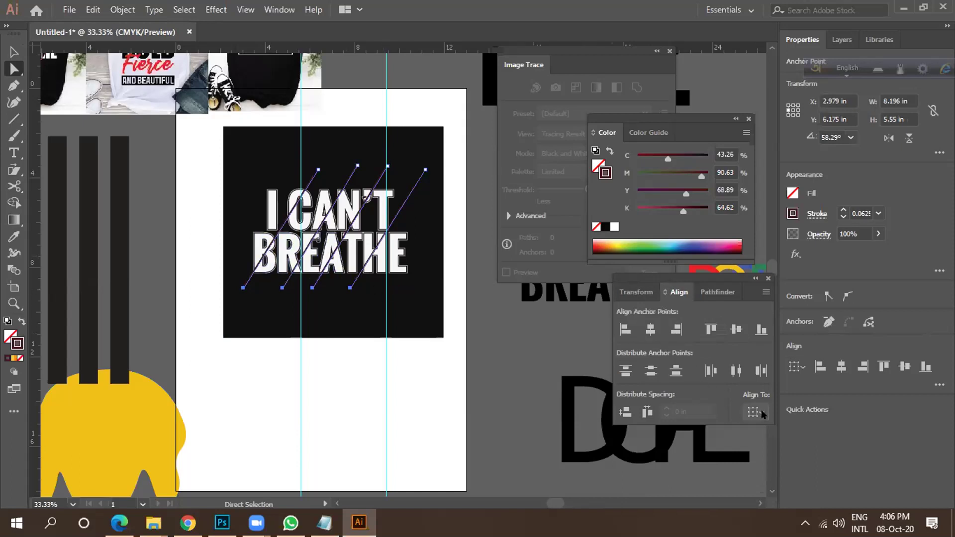
left_click(733, 375)
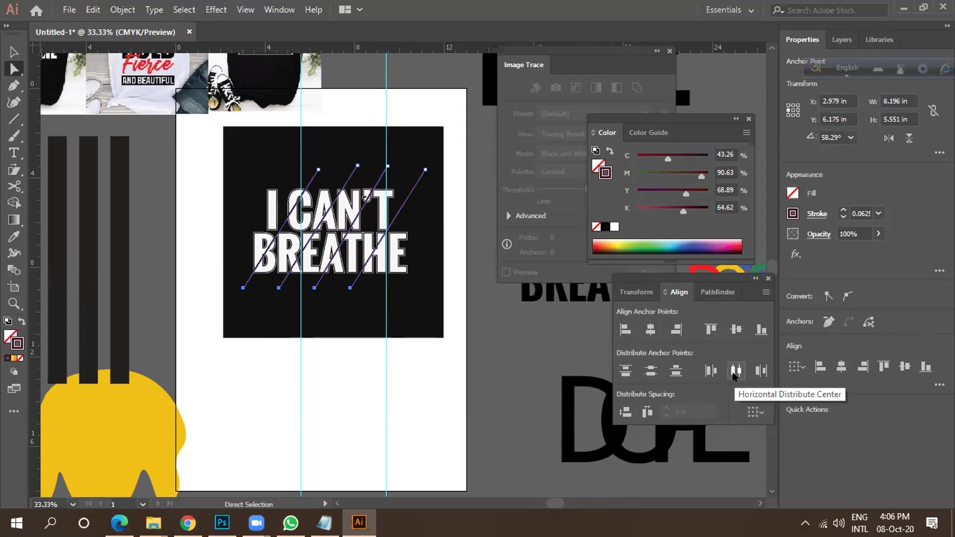
left_click(506, 339)
Change the stroke color of all four slash lines to bright red, CC160D.
scroll(246, 215, "up", 2)
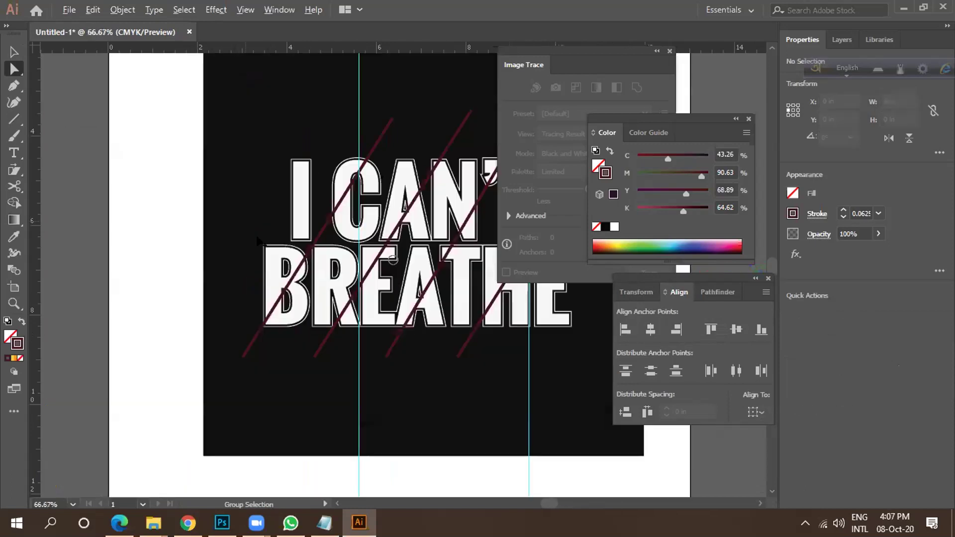
left_click_drag(551, 431, 224, 335)
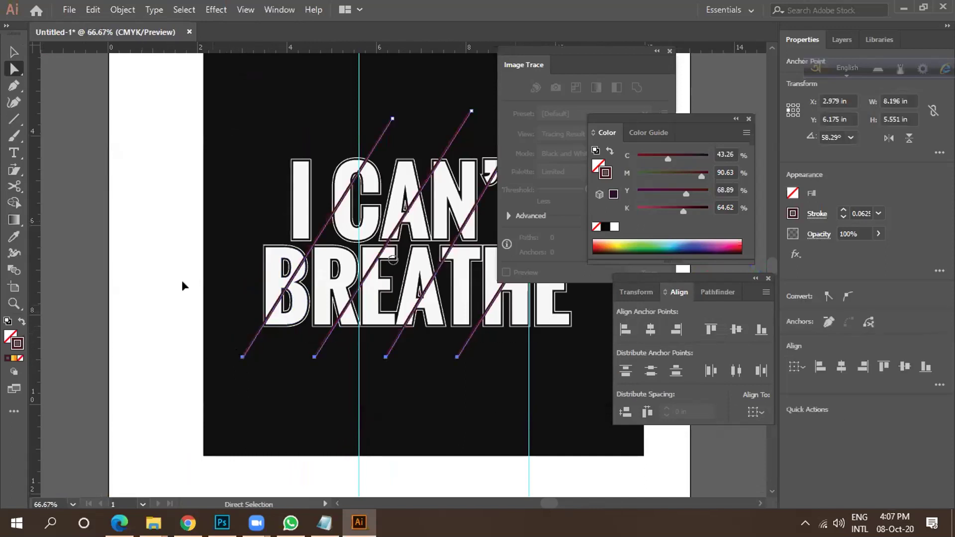
scroll(171, 254, "down", 1)
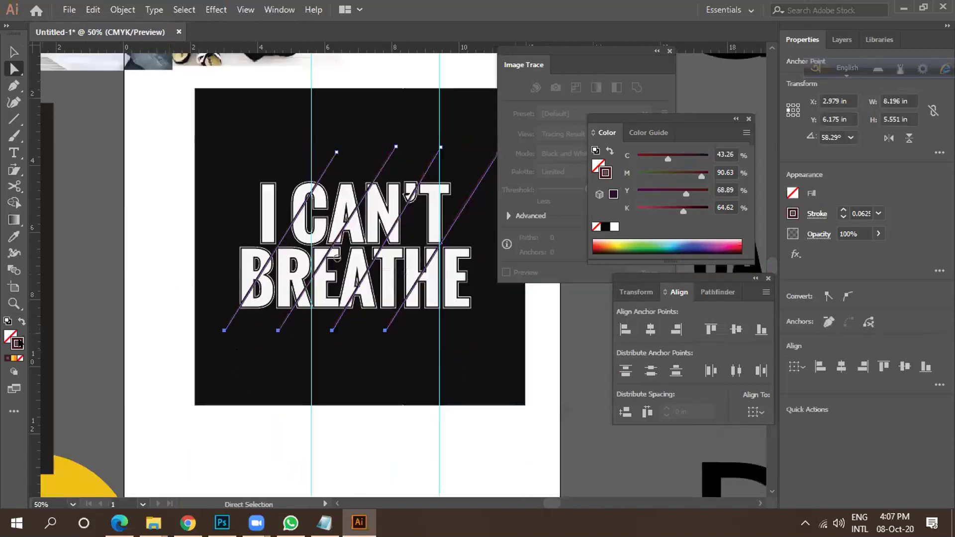
double_click(605, 172)
mouse_move(636, 279)
left_mouse_down()
mouse_move(631, 245)
mouse_move(643, 212)
left_mouse_up()
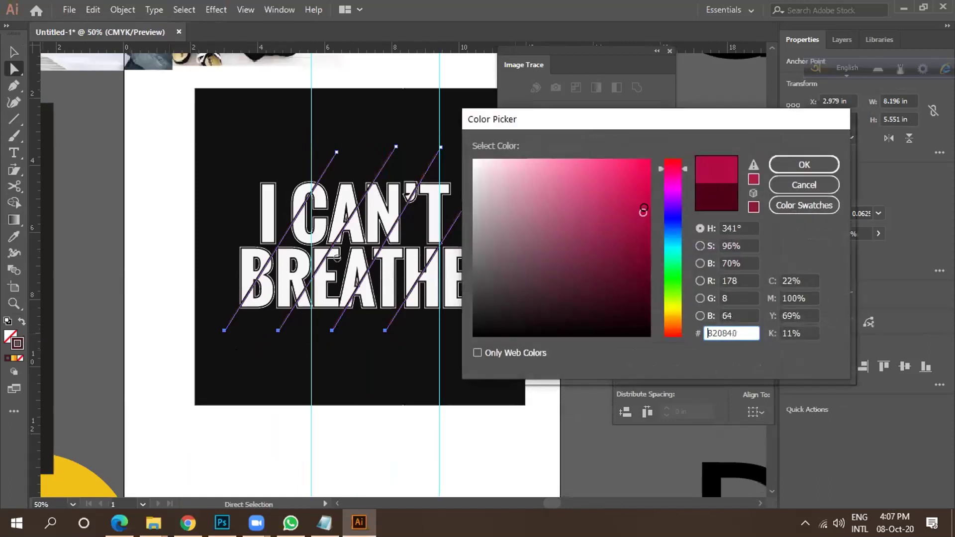
left_click_drag(678, 321, 678, 334)
left_click_drag(642, 222, 638, 191)
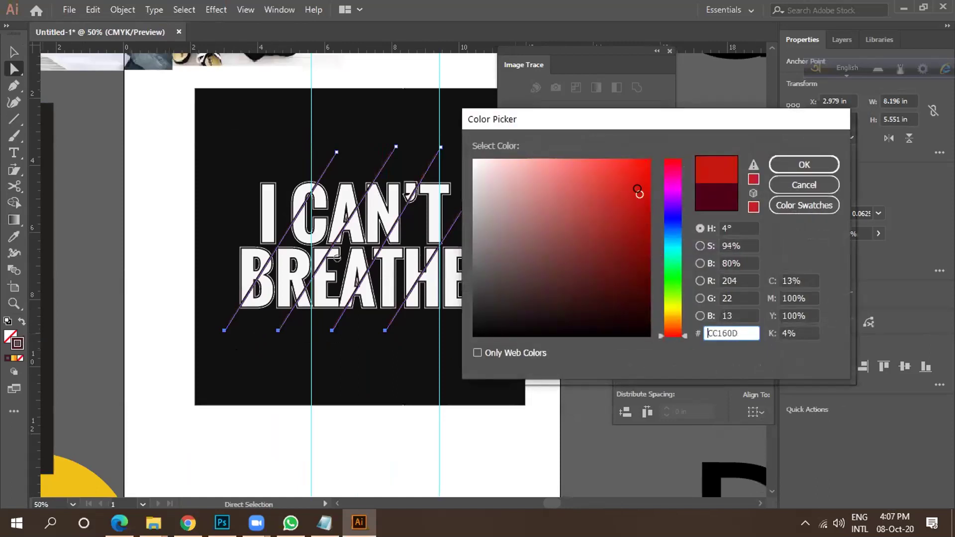
left_click(804, 164)
key("ctrl+plus")
key("ctrl+plus")
key("ctrl+plus")
key("ctrl+minus")
key("ctrl+minus")
key("ctrl+minus")
key("ctrl+minus")
key("ctrl+minus")
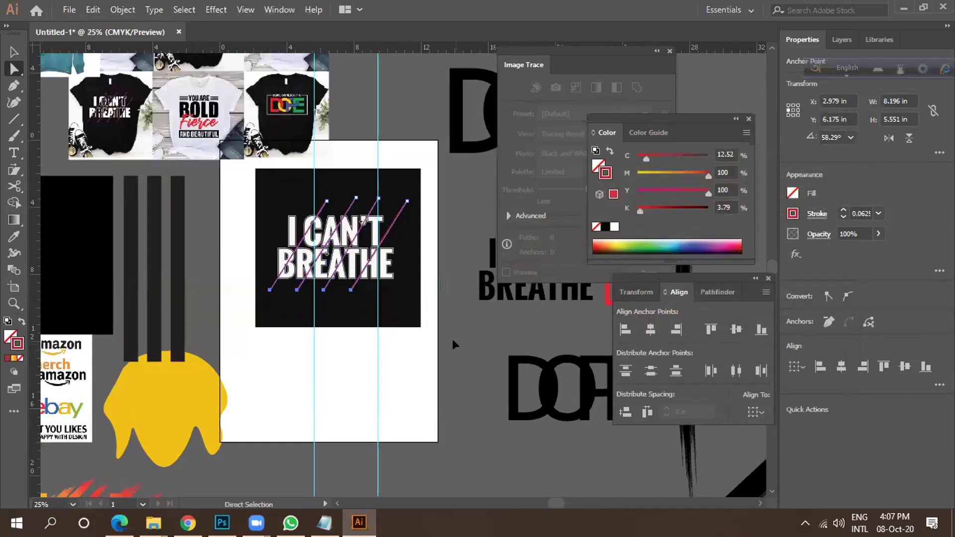
Select all the off-white inner letter shapes of the word BREATHE.
left_click(299, 262)
key("ctrl+plus")
key("ctrl+plus")
key("ctrl+plus")
left_click(256, 271, "shift")
left_click(337, 285, "shift")
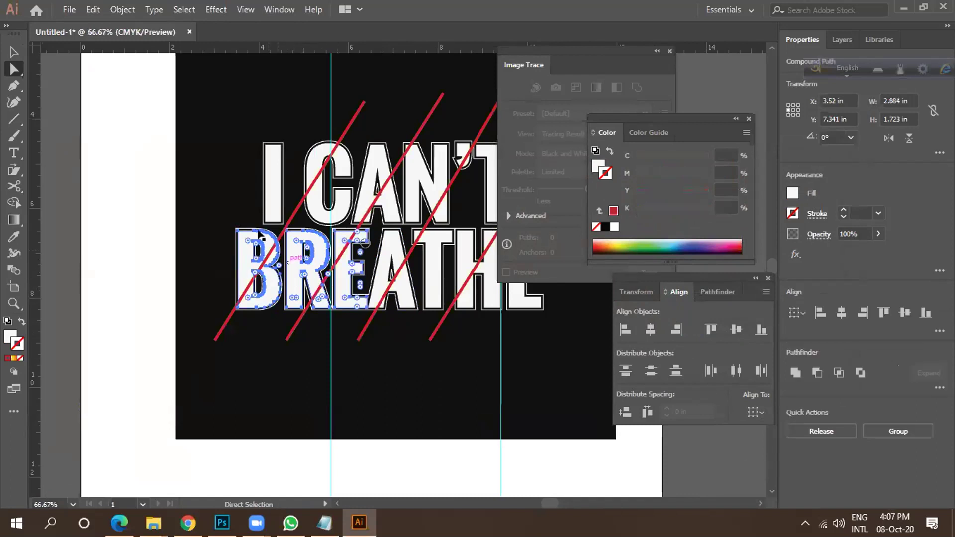
key("v")
left_click(377, 368)
left_click(293, 291)
left_click(262, 298, "shift")
left_click(358, 279, "shift")
left_click(405, 289, "shift")
left_click(420, 270, "shift")
left_click(472, 272, "shift")
left_click(510, 304, "shift")
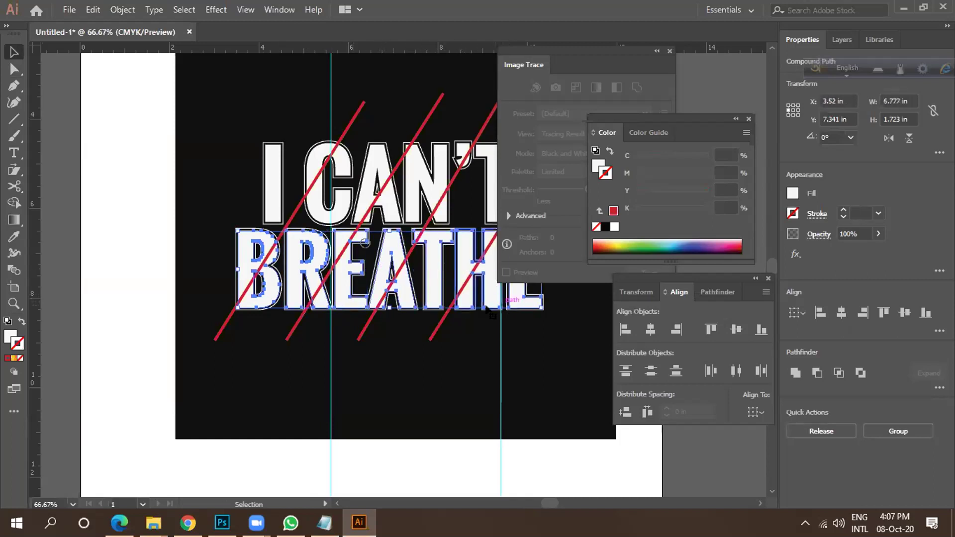
Compare the lettering with the I CAN'T BREATHE reference T-shirt.
scroll(230, 268, "up", 3)
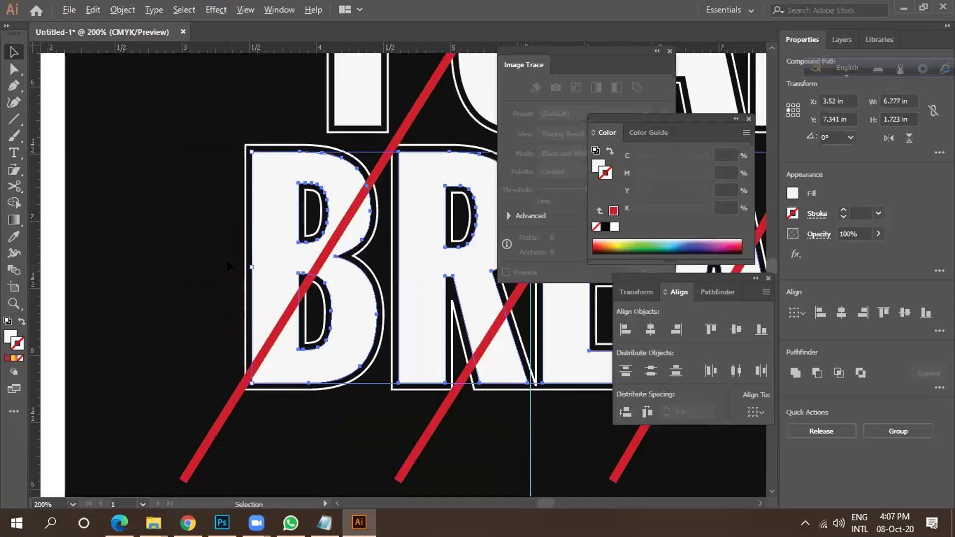
scroll(226, 259, "down", 4)
scroll(231, 261, "down", 2)
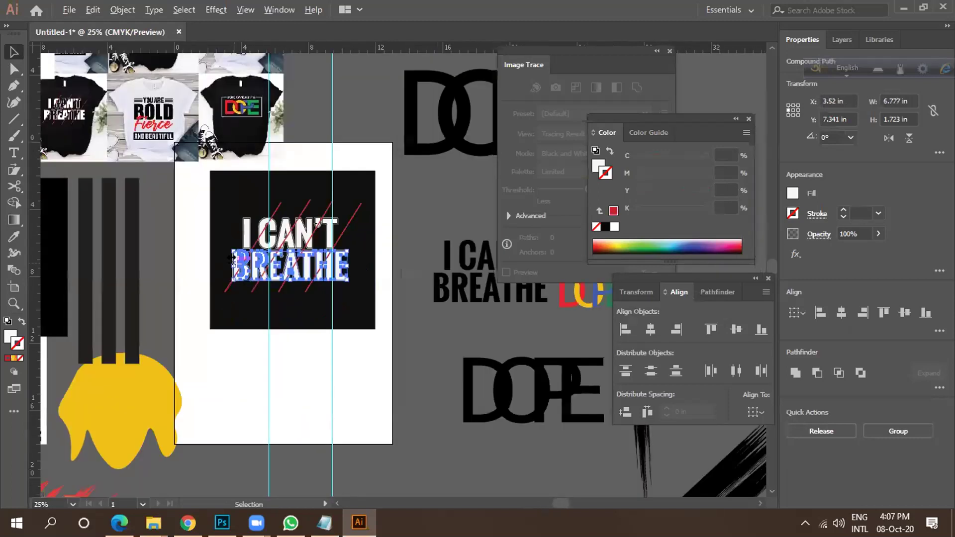
scroll(54, 110, "up", 3)
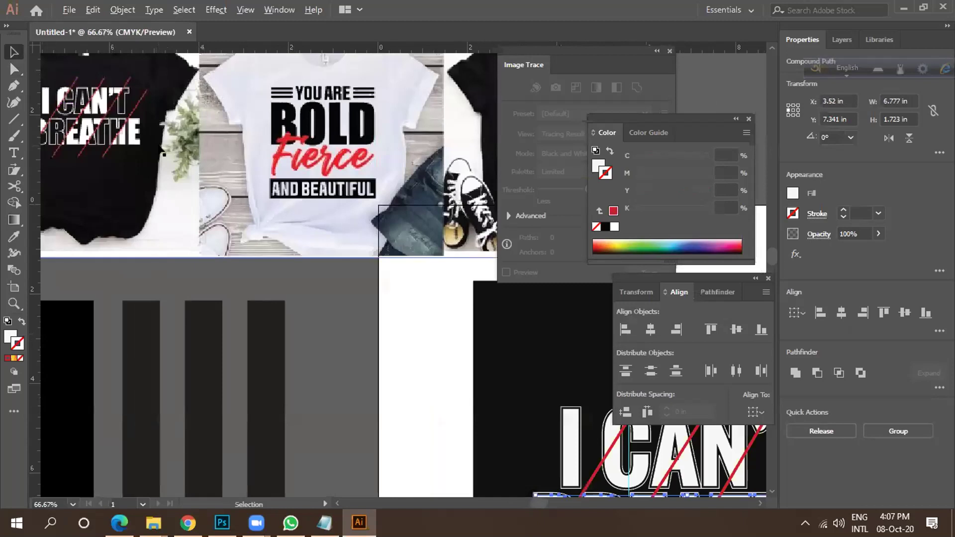
scroll(162, 150, "down", 1)
scroll(161, 151, "down", 1)
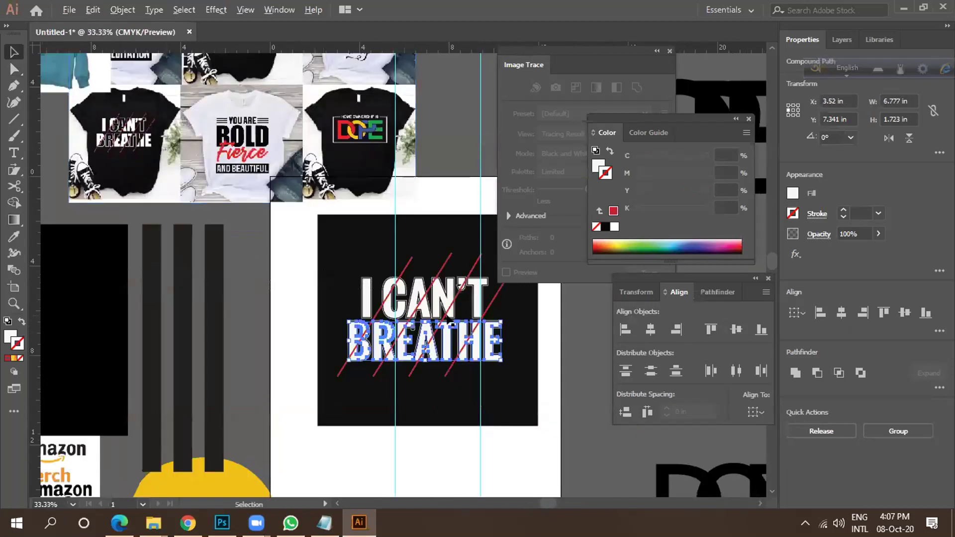
scroll(446, 321, "up", 2)
Ungroup the off-white I CAN'T lettering into separate letter shapes.
left_click(349, 309, "shift")
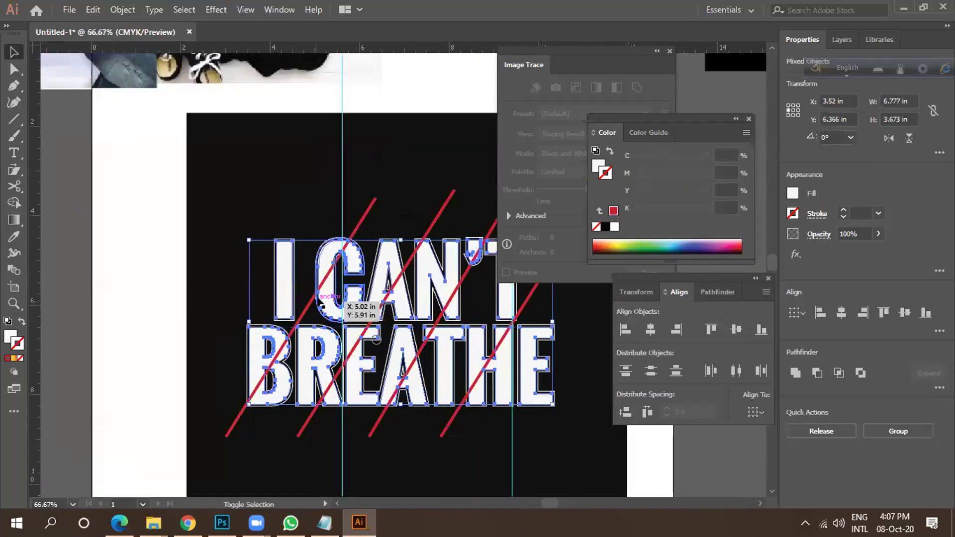
right_click(325, 306)
left_click(145, 232)
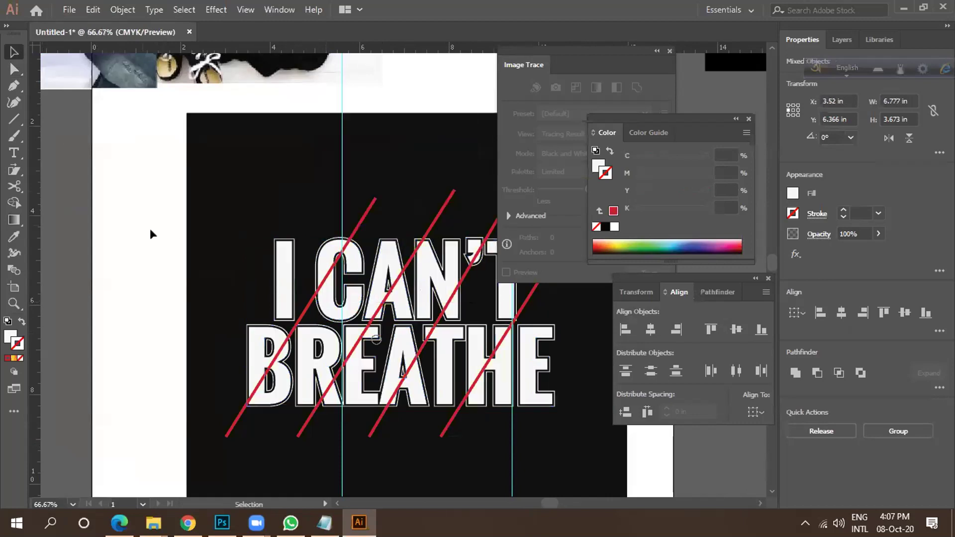
left_click(327, 297)
right_click(327, 297)
left_click(360, 188)
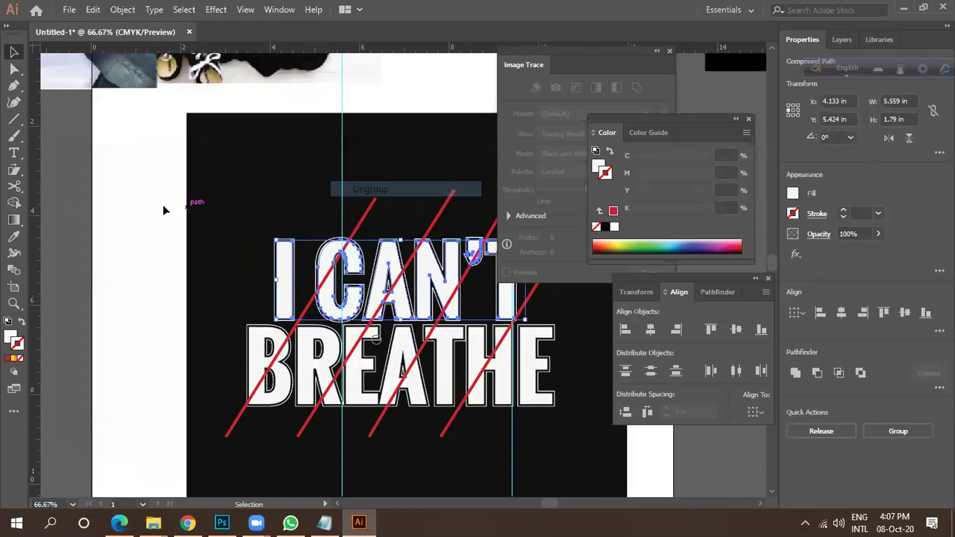
left_click(163, 204)
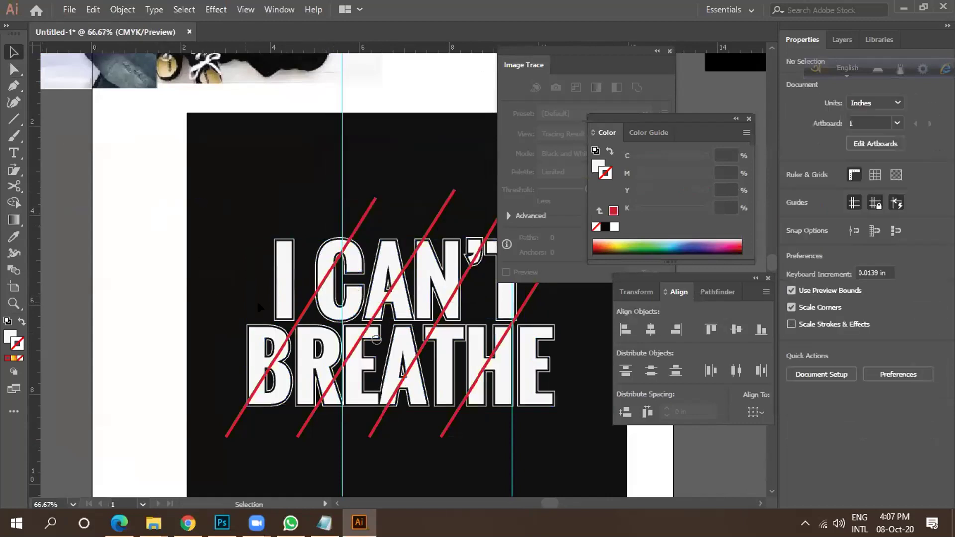
left_click(279, 374, "shift")
left_click(284, 281, "shift")
left_click(329, 289, "shift")
left_click(400, 294, "shift")
left_click(422, 297, "shift")
left_click(487, 300, "shift")
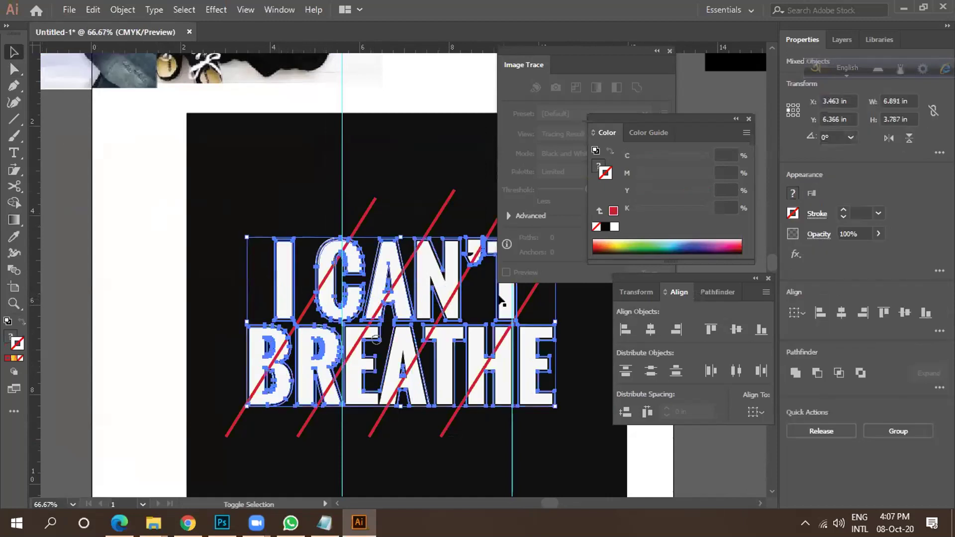
left_click(505, 300)
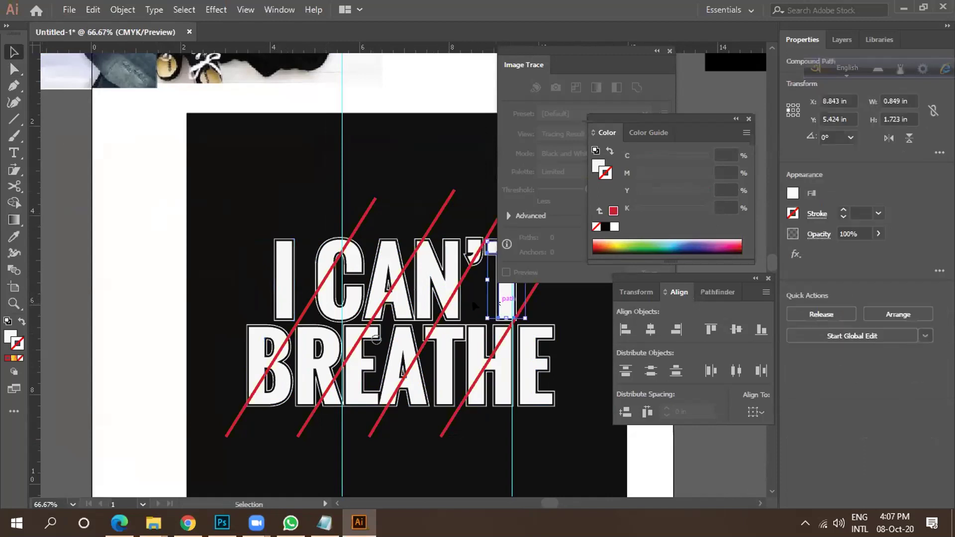
left_click(399, 304)
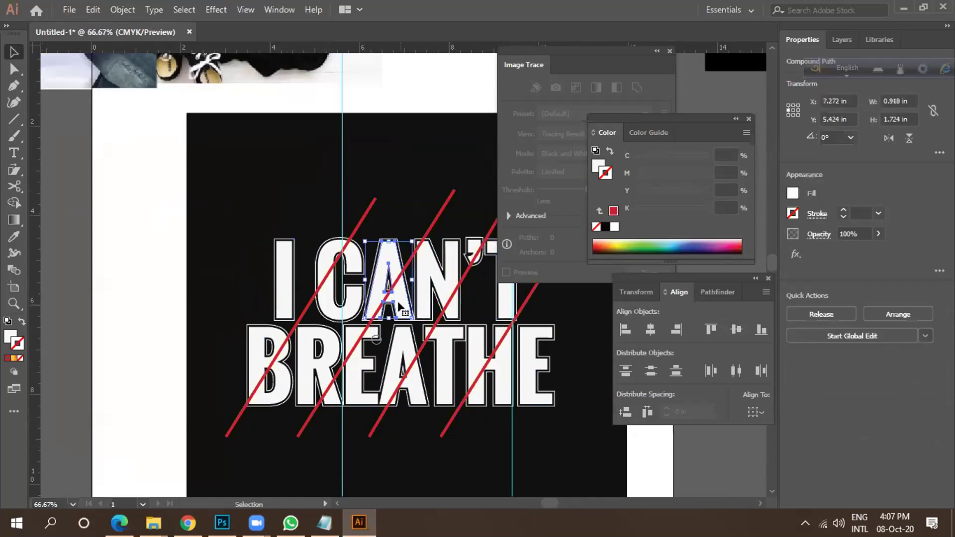
scroll(400, 298, "down", 2)
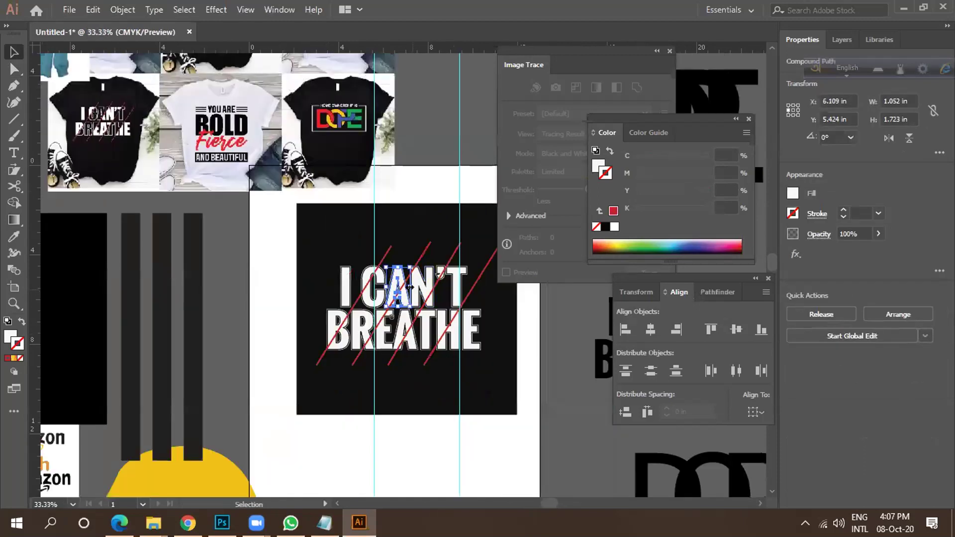
scroll(324, 295, "up", 1)
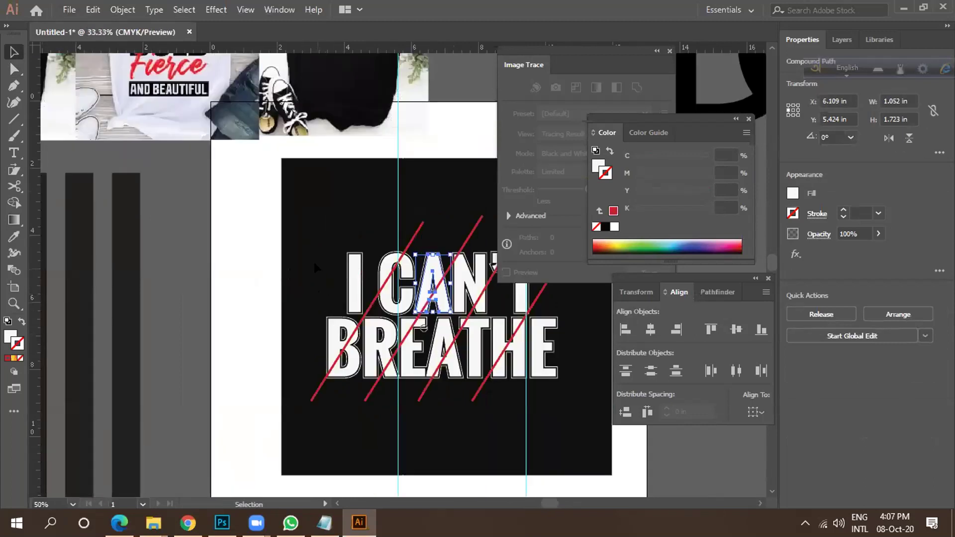
scroll(314, 262, "down", 1)
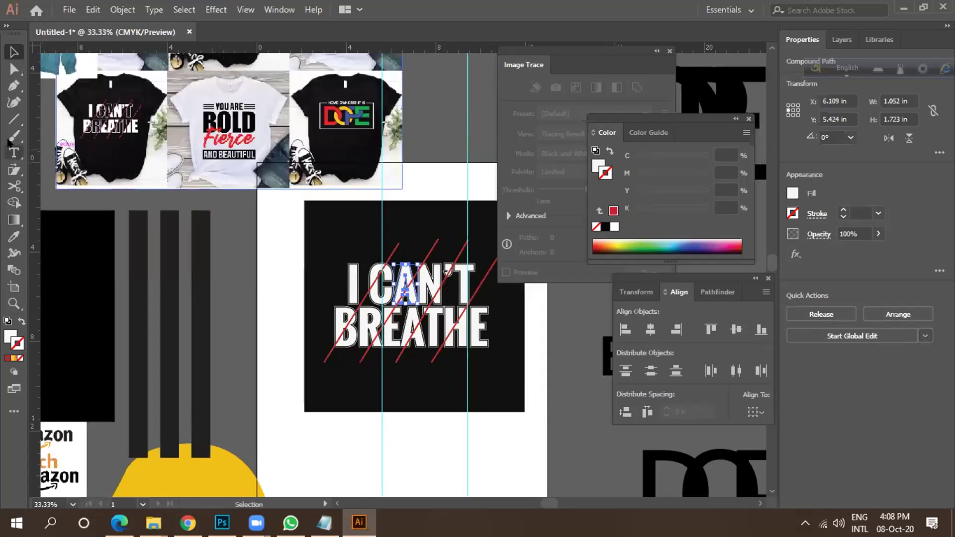
left_click_drag(14, 119, 75, 137)
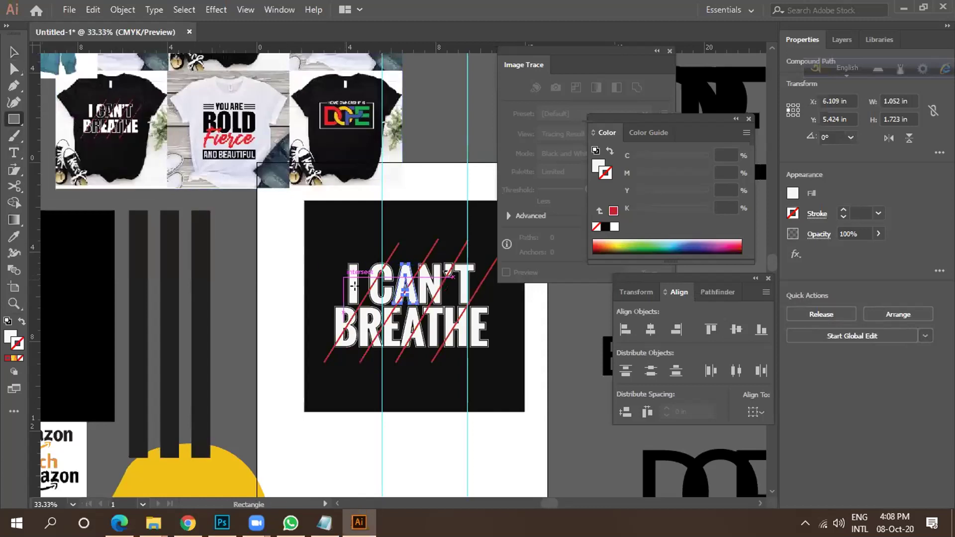
scroll(341, 285, "up", 1)
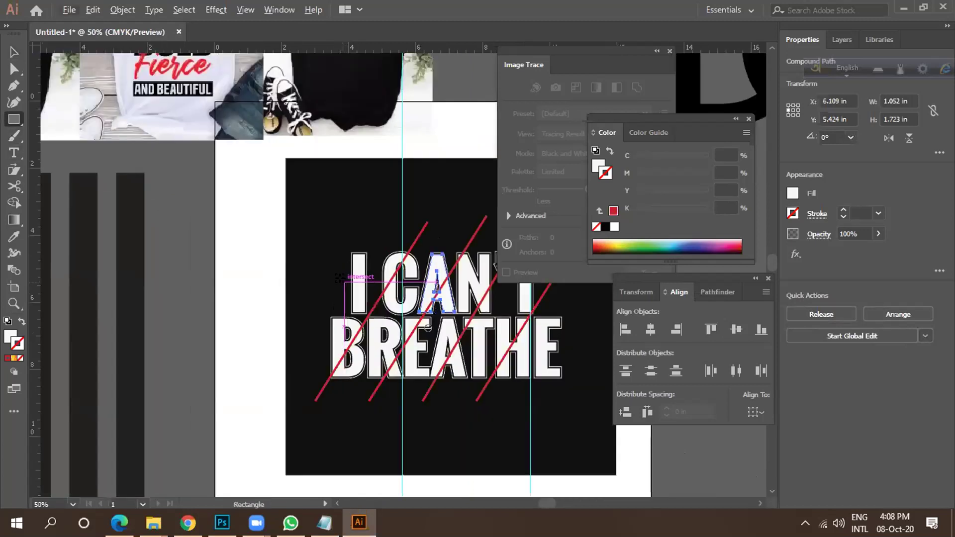
Fill the inner letters of I CAN'T BREATHE, except the A and T of CAN'T and the H, with charcoal (C 72.48, M 66.55, Y 63.83, K 73.47).
left_click(14, 52)
left_click(355, 362, "shift")
left_click(393, 363, "shift")
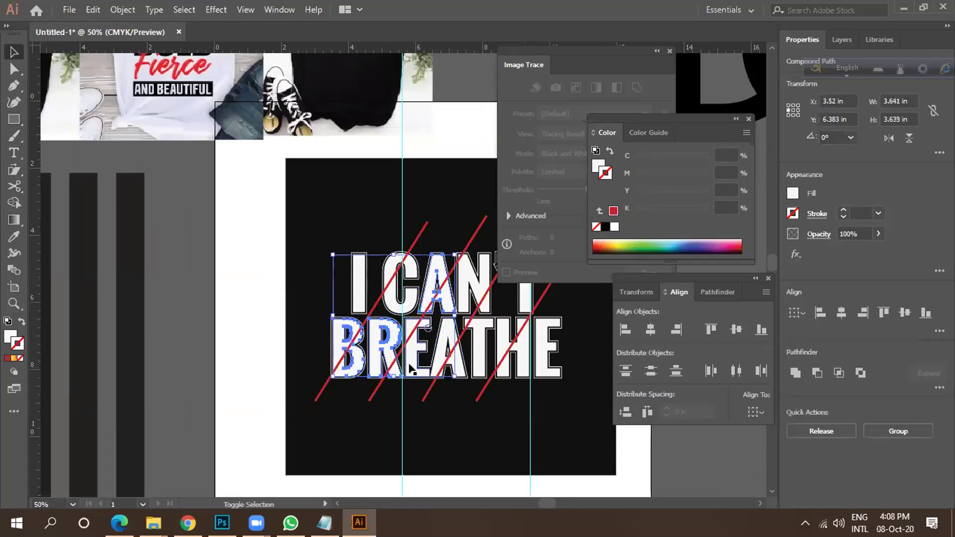
left_click(478, 365, "shift")
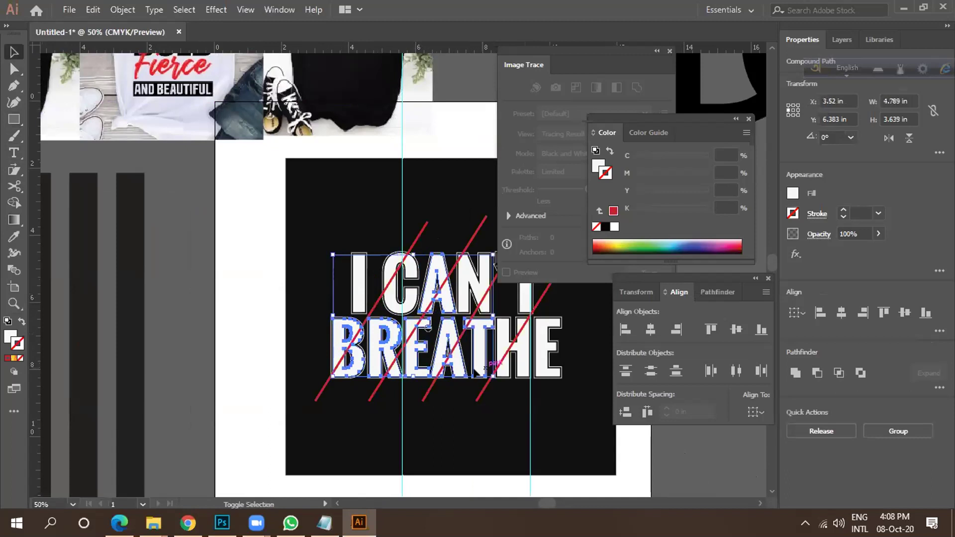
left_click(529, 372, "shift")
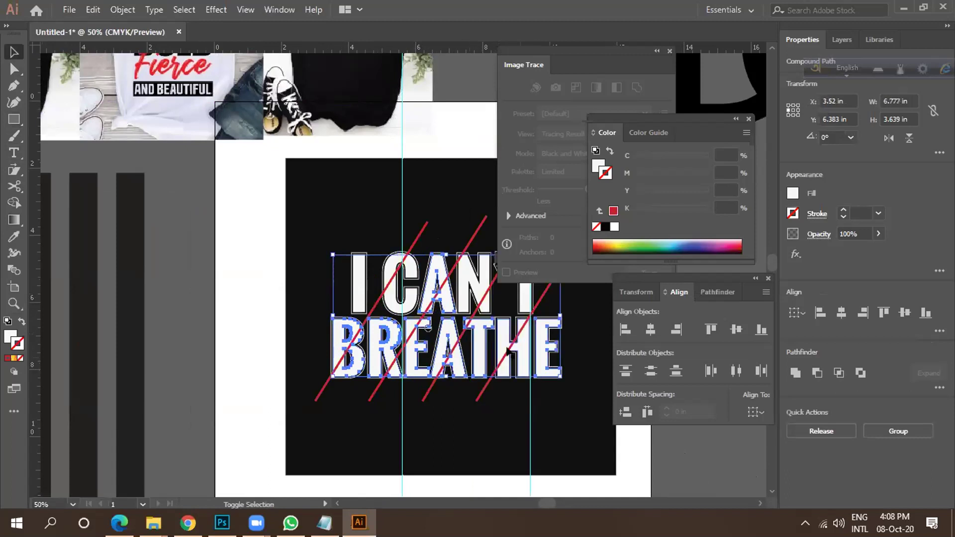
left_click(398, 294, "shift")
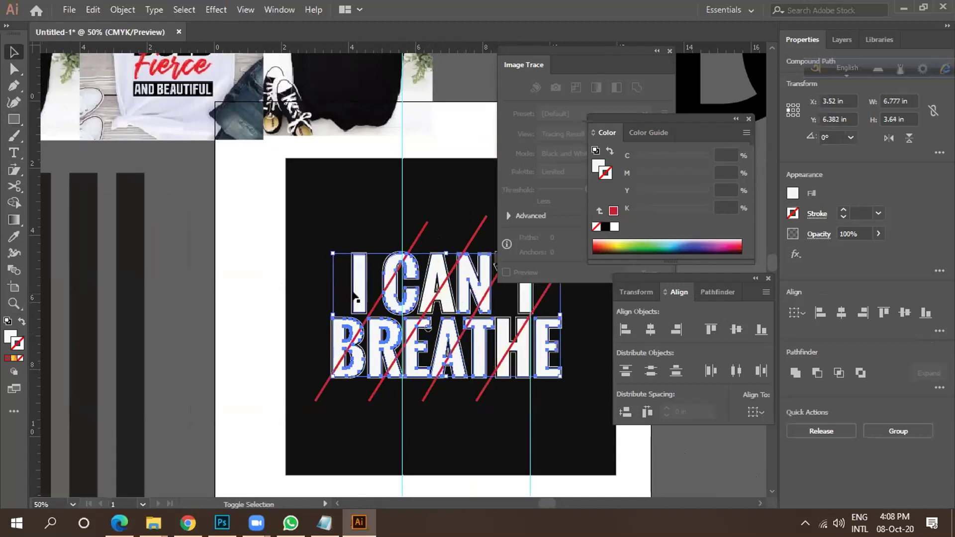
double_click(8, 337)
mouse_move(496, 300)
left_mouse_down()
mouse_move(612, 266)
mouse_move(476, 312)
left_mouse_up()
left_click(803, 165)
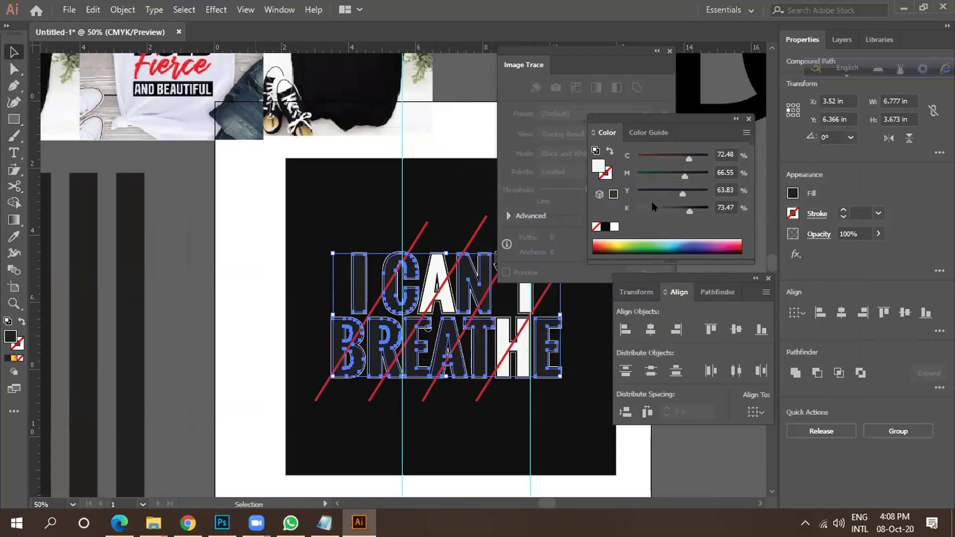
left_click(216, 310)
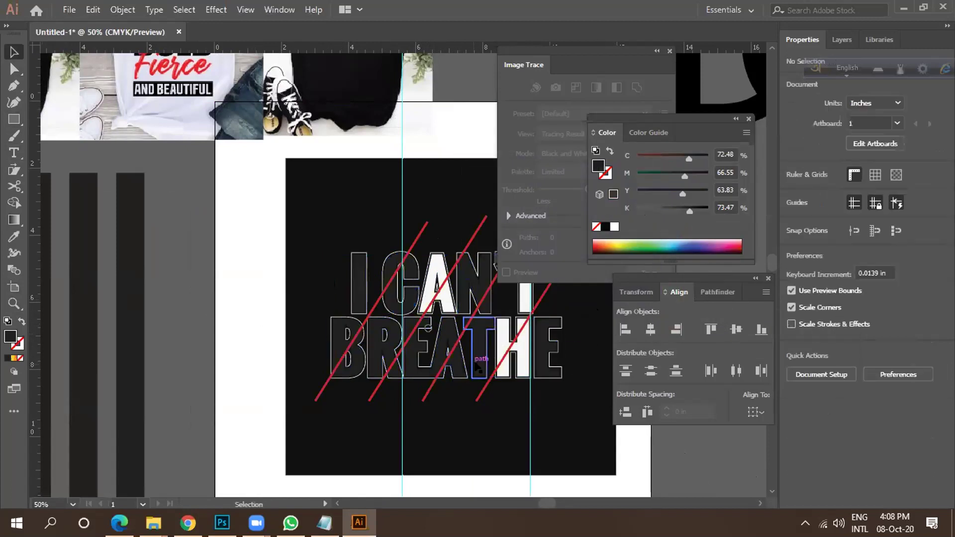
Match the H of BREATHE and the A and T of CAN'T to the charcoal fill of the other letters with the Eyedropper.
left_click(503, 341)
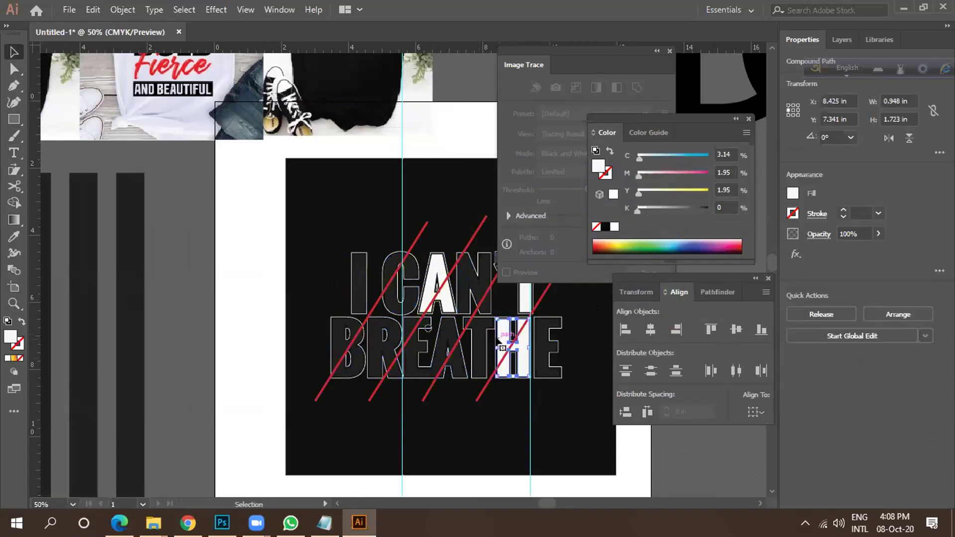
key("i")
left_click(479, 348)
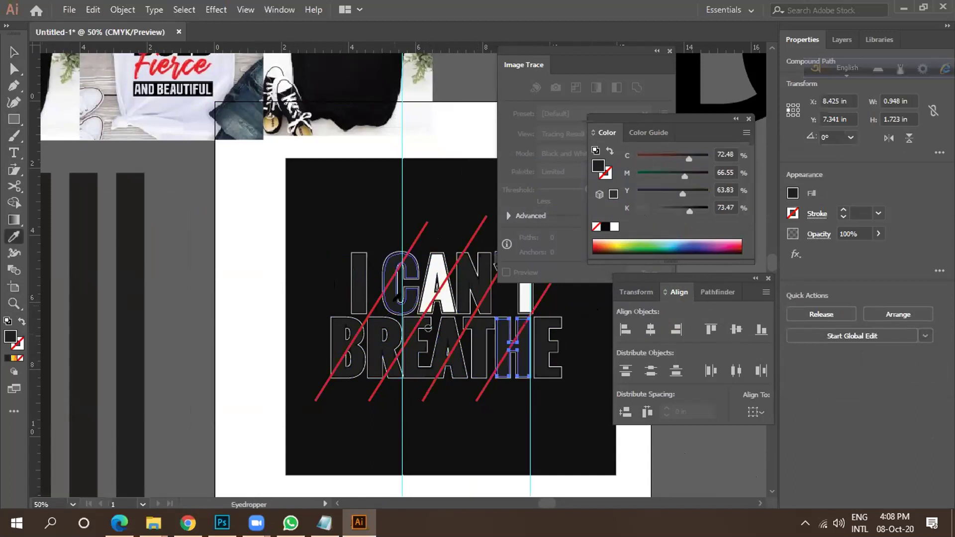
key("v")
left_click(438, 270, "shift")
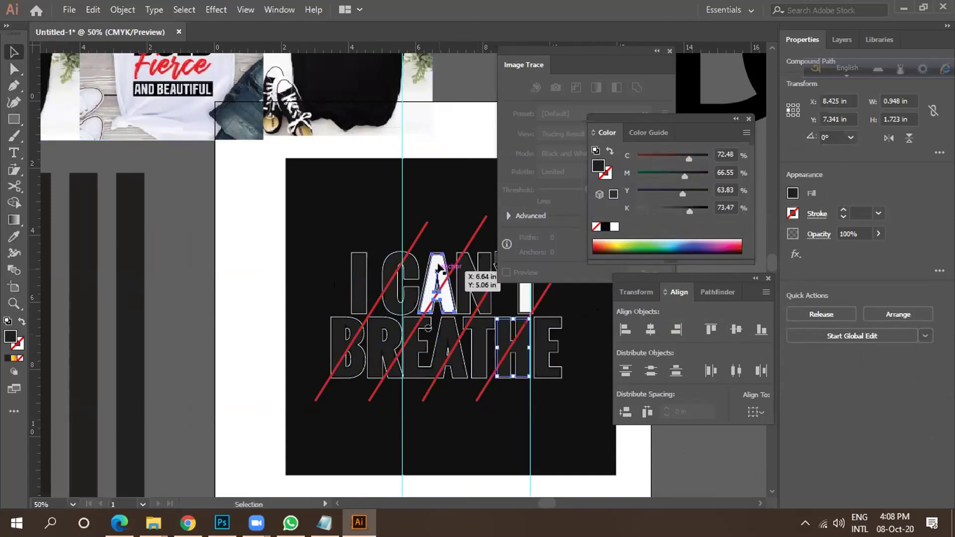
left_click(438, 270)
left_click(525, 305, "shift")
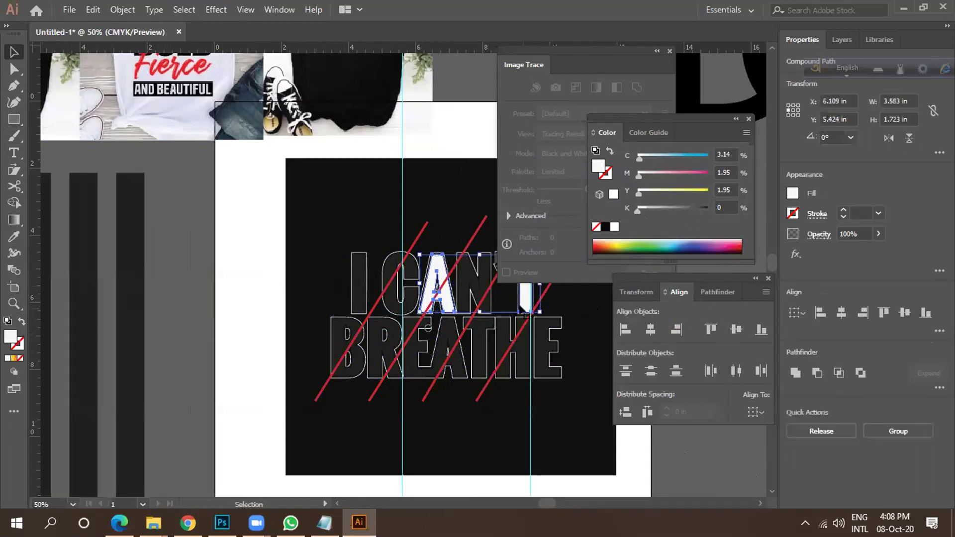
key("i")
left_click(480, 343)
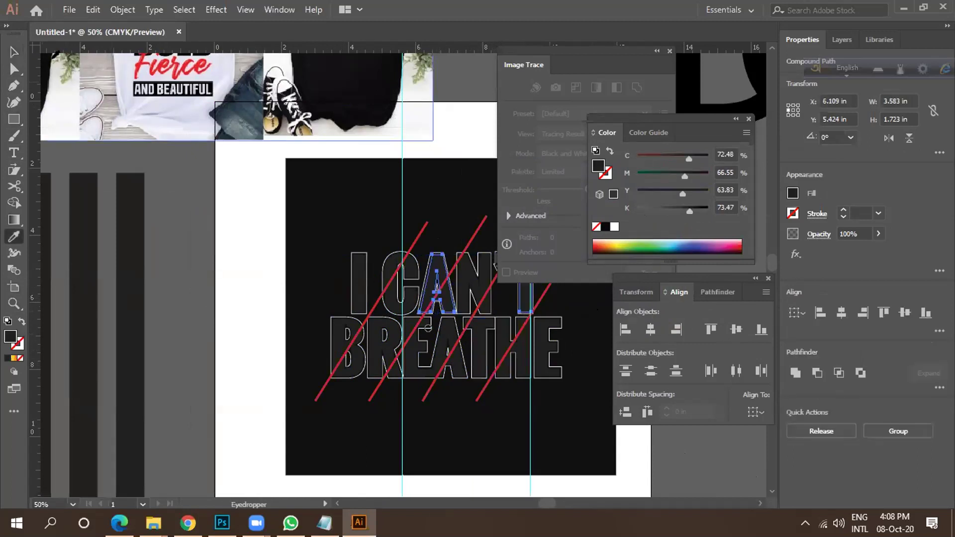
left_click(13, 52)
left_click(252, 225)
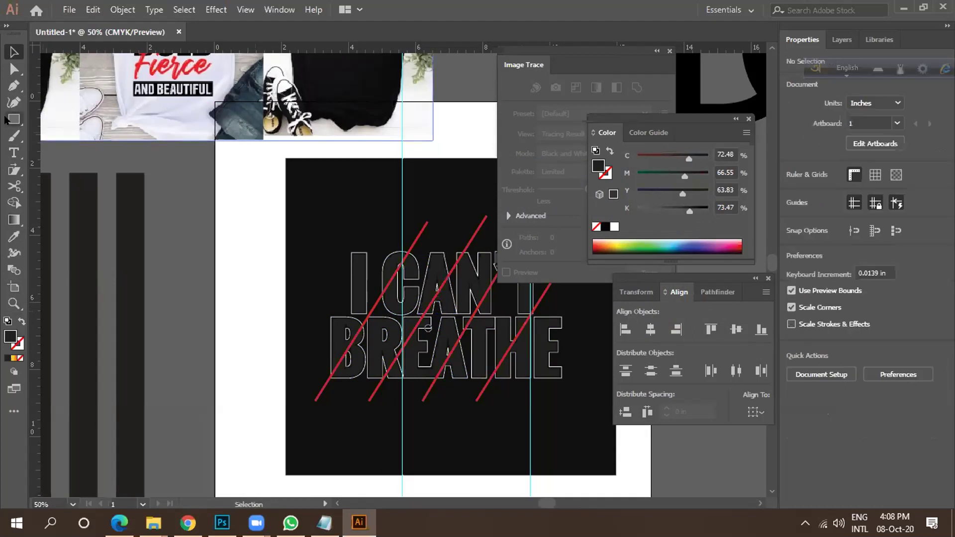
Draw a charcoal rectangle about 3.69 by 5.44 in over the beginning of both lettering lines.
left_click(13, 120)
left_click(73, 123)
left_click_drag(265, 200, 389, 383)
left_click(14, 52)
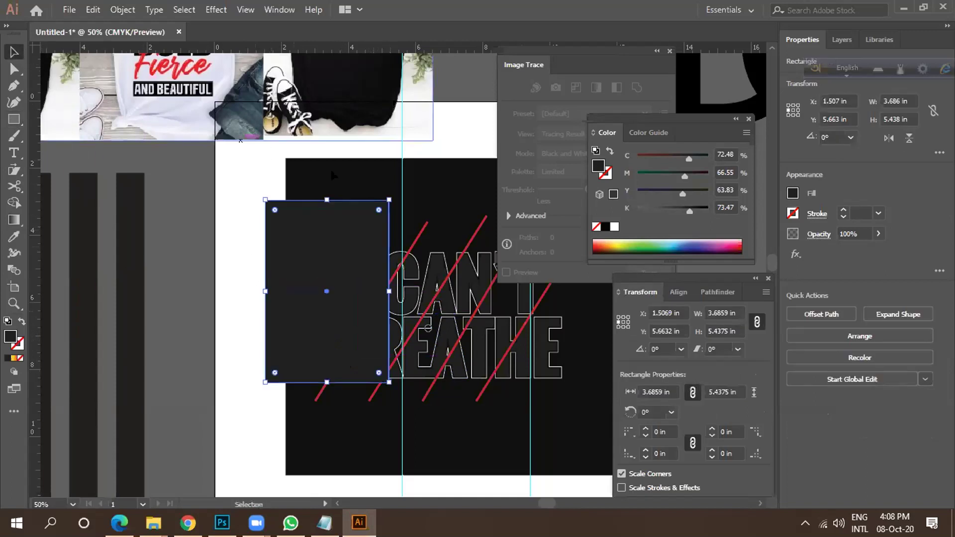
Rotate the charcoal rectangle to about 323.31° and move it up and outward beside the first red slash line.
left_click_drag(390, 198, 429, 256)
left_click_drag(377, 286, 347, 256)
left_click_drag(353, 196, 348, 183)
scroll(341, 240, "up", 2)
scroll(341, 240, "up", 1)
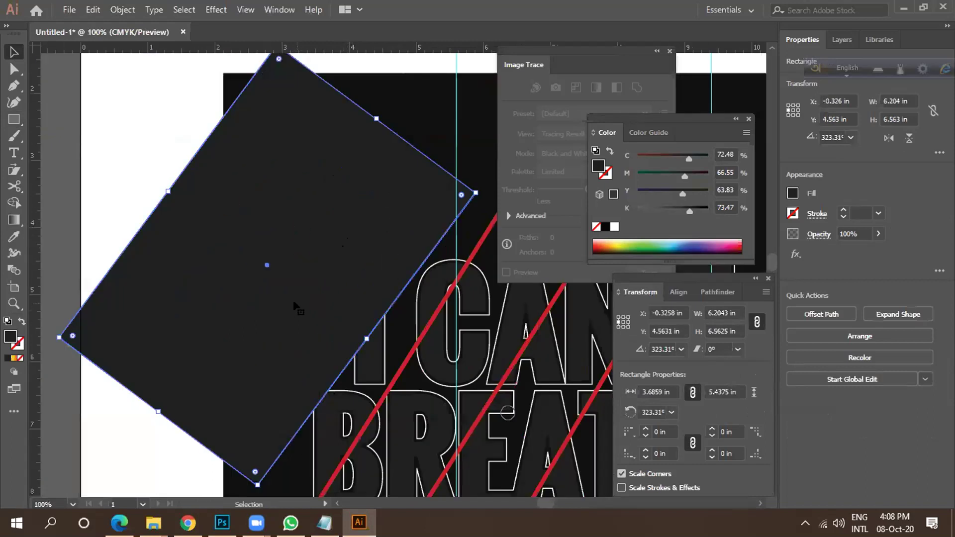
scroll(298, 309, "down", 2)
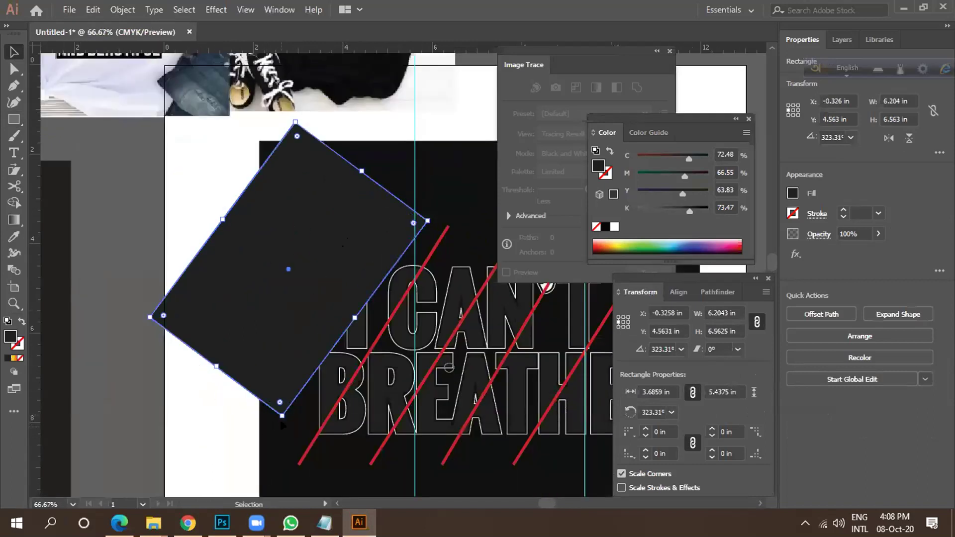
Adjust the rectangle's rotation to about 327.57° and position its long edge along the first red slash line.
left_click_drag(281, 421, 294, 424)
left_click_drag(273, 378, 257, 398)
scroll(294, 390, "up", 2)
scroll(221, 332, "down", 2)
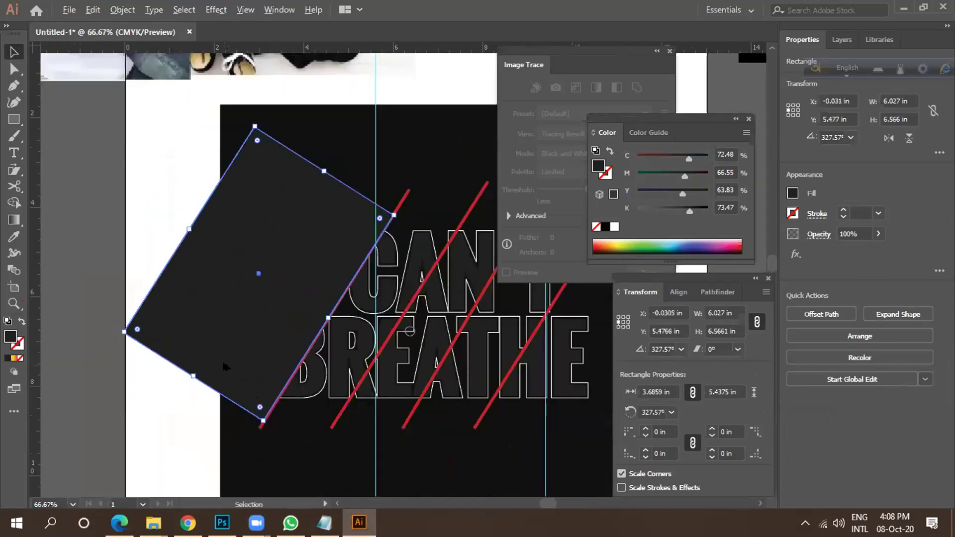
scroll(222, 359, "up", 2)
left_click_drag(225, 360, 225, 372)
scroll(226, 372, "down", 2)
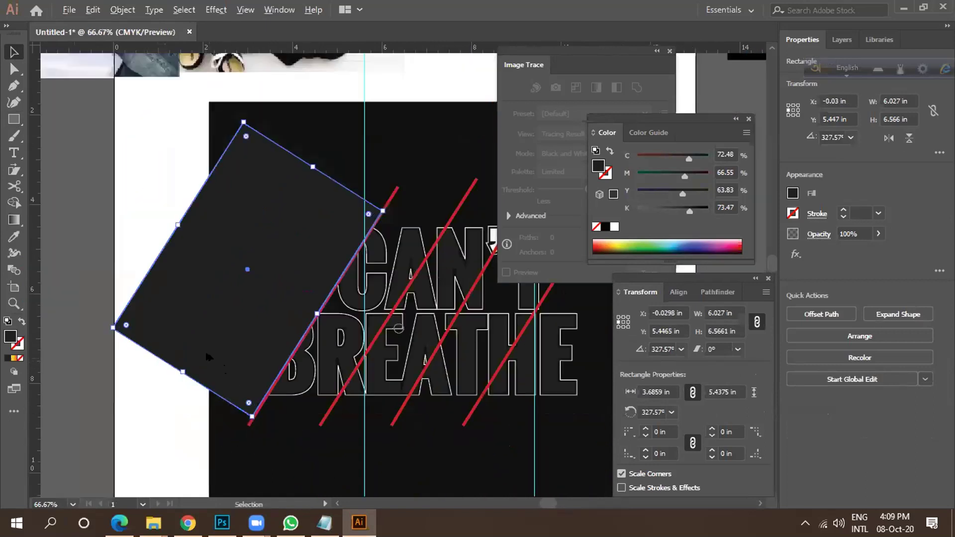
Duplicate the tilted charcoal rectangle and place the copy over the end of both lettering lines, beside the fourth red slash line.
scroll(237, 335, "down", 1)
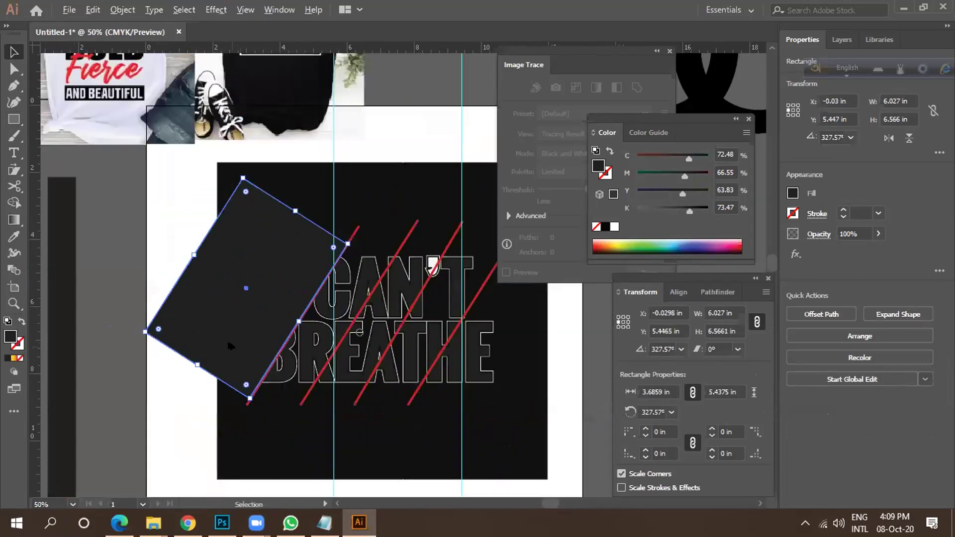
scroll(224, 295, "down", 1)
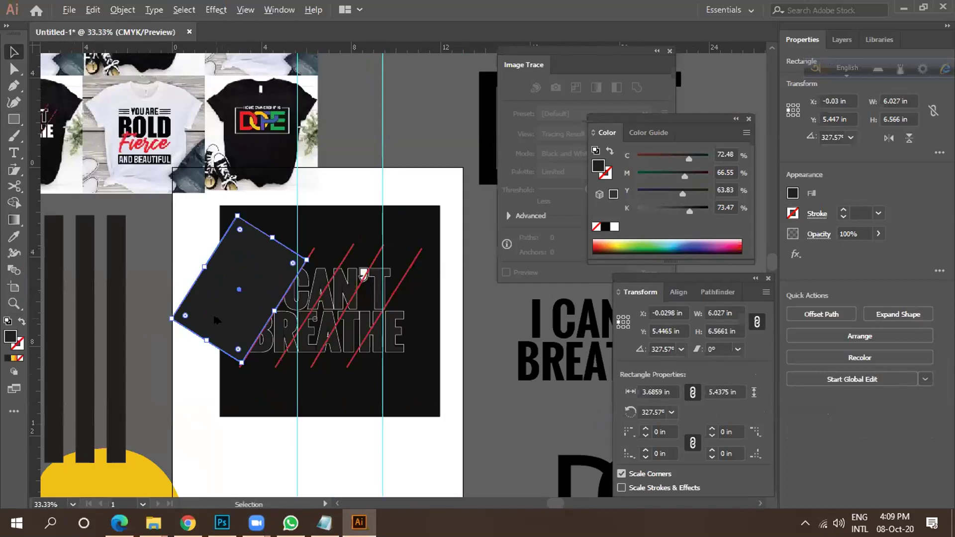
left_click_drag(214, 303, 391, 358)
left_click(226, 307, "shift")
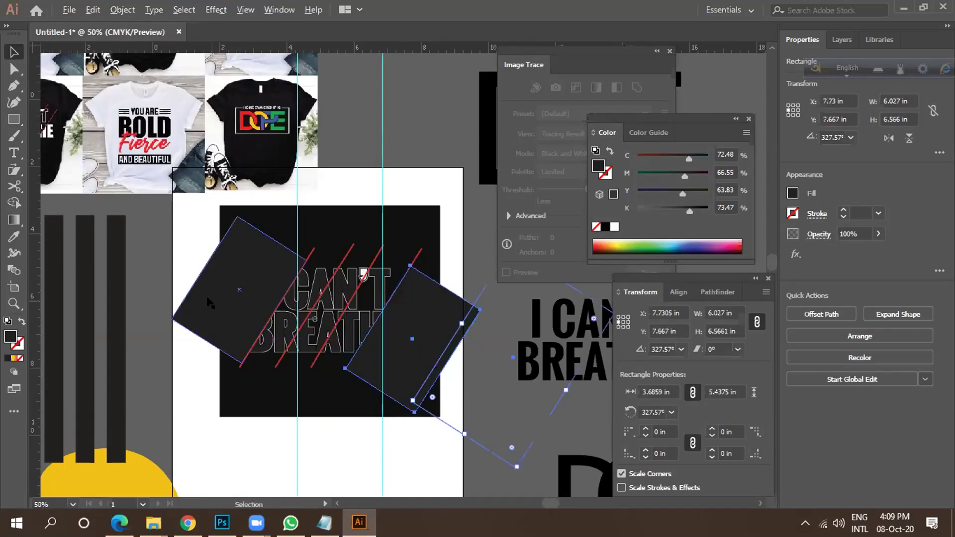
scroll(219, 304, "up", 1)
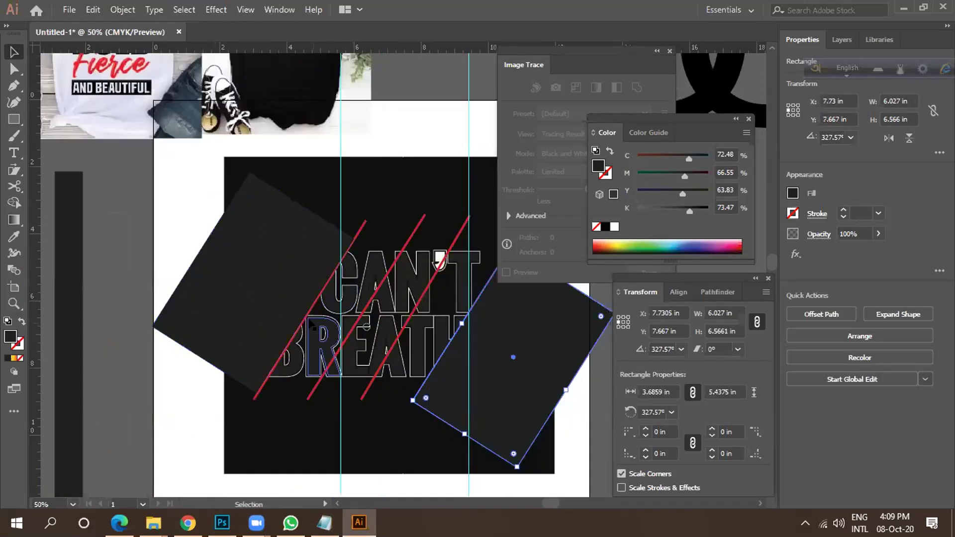
scroll(342, 294, "up", 1)
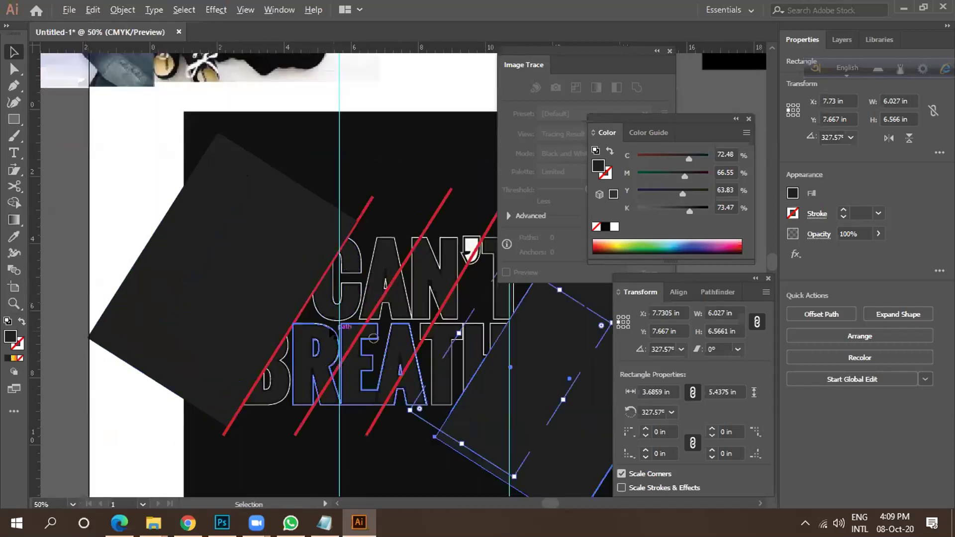
scroll(333, 332, "down", 2)
scroll(344, 326, "down", 1)
scroll(107, 199, "up", 1)
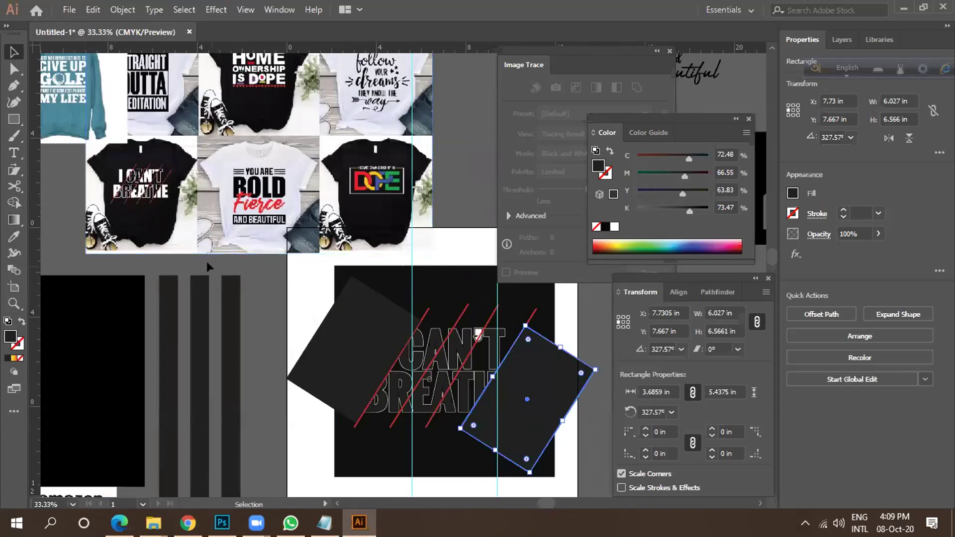
Place another copy of the tilted rectangle over the middle of the lettering and narrow it to a strip about 1.39 in wide.
left_click(328, 377)
left_click_drag(328, 377, 405, 392)
left_click(396, 342, "shift")
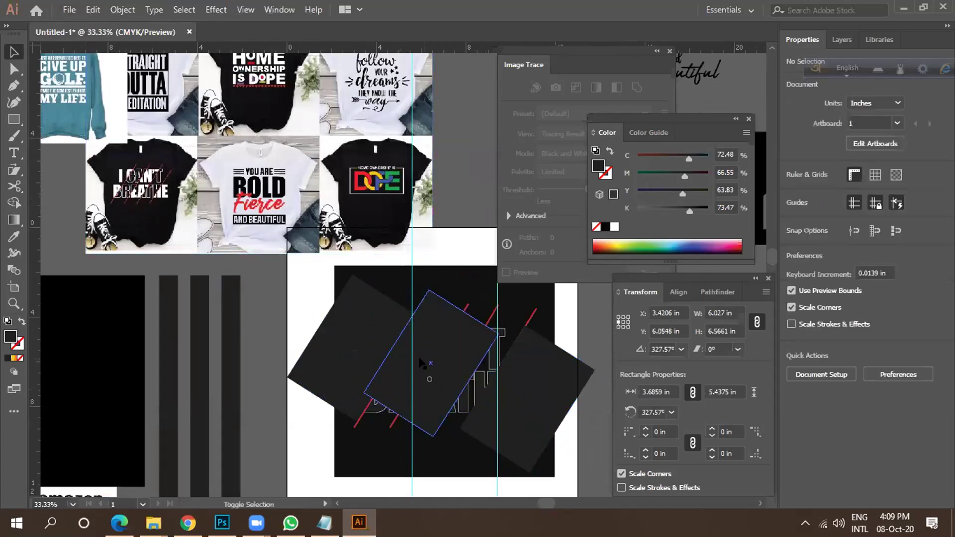
left_click(395, 348)
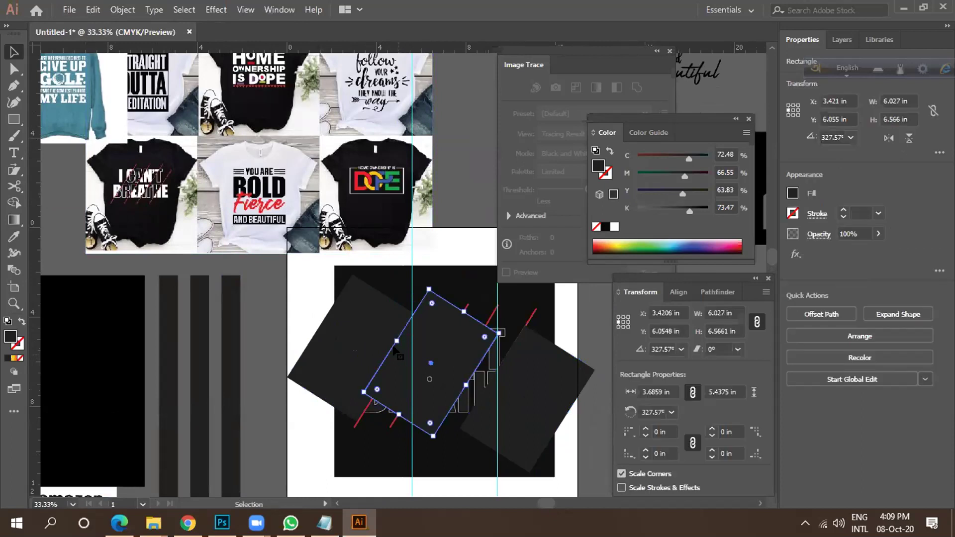
left_click_drag(396, 340, 356, 316)
scroll(417, 377, "up", 2)
scroll(315, 329, "down", 1)
scroll(415, 422, "up", 1)
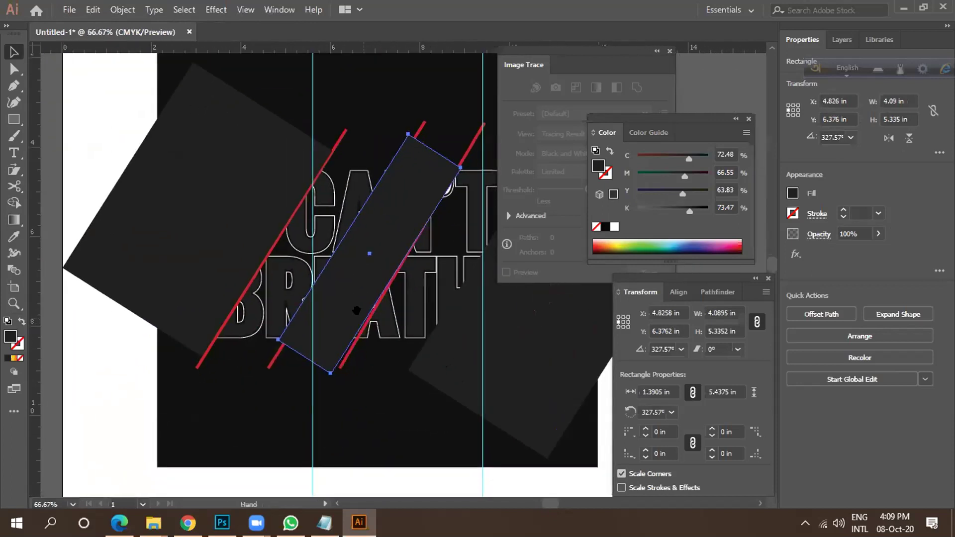
Fit the middle strip's edge along the second red slash line and narrow the strip to about 1.12 in wide.
left_click_drag(332, 376, 333, 374)
mouse_move(342, 238)
left_mouse_down()
mouse_move(359, 239)
mouse_move(349, 242)
left_mouse_up()
scroll(329, 249, "up", 3)
scroll(337, 277, "down", 3)
left_click_drag(282, 356, 276, 351)
scroll(356, 381, "up", 1)
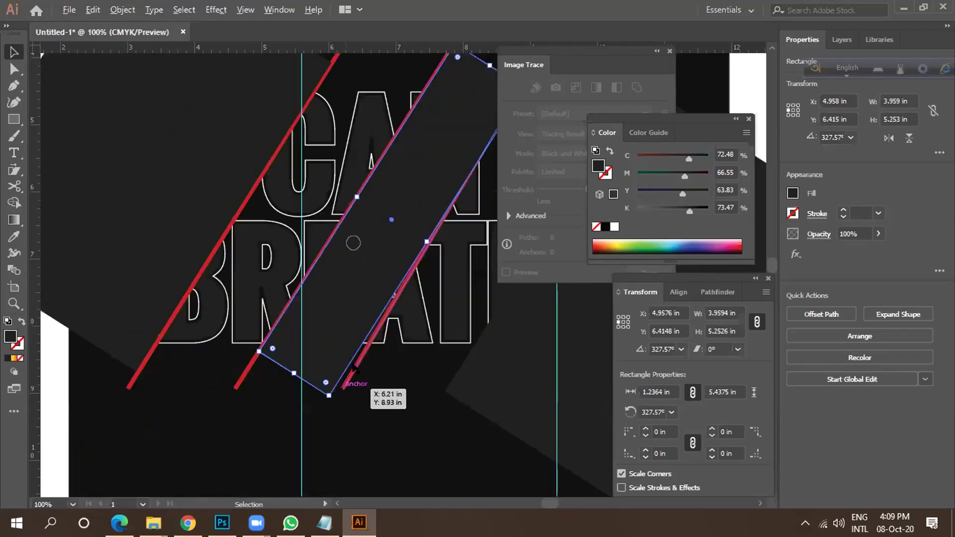
left_click_drag(426, 241, 420, 238)
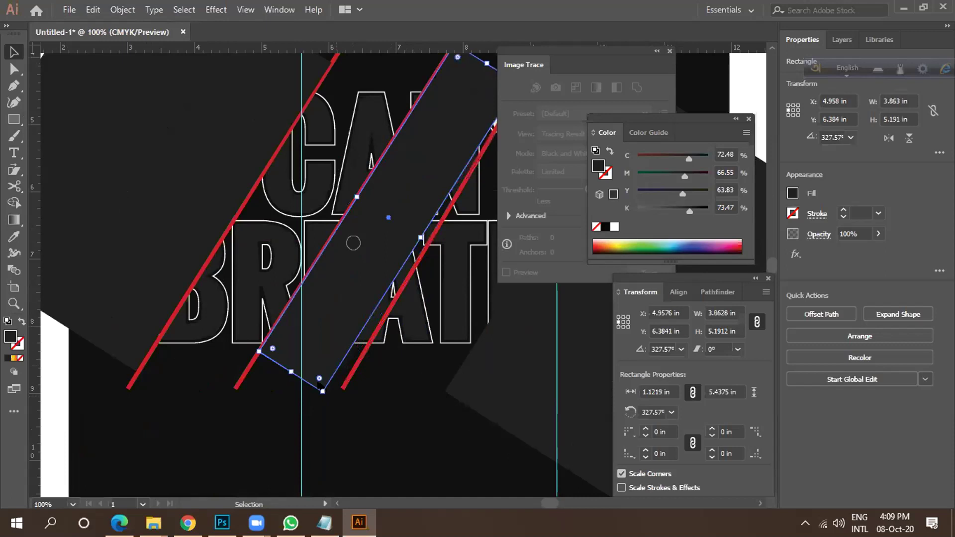
Turn off Smart Guides and rotate the middle strip to about 327.73° so it runs parallel to the second red slash line.
scroll(320, 384, "down", 1)
key("ctrl")
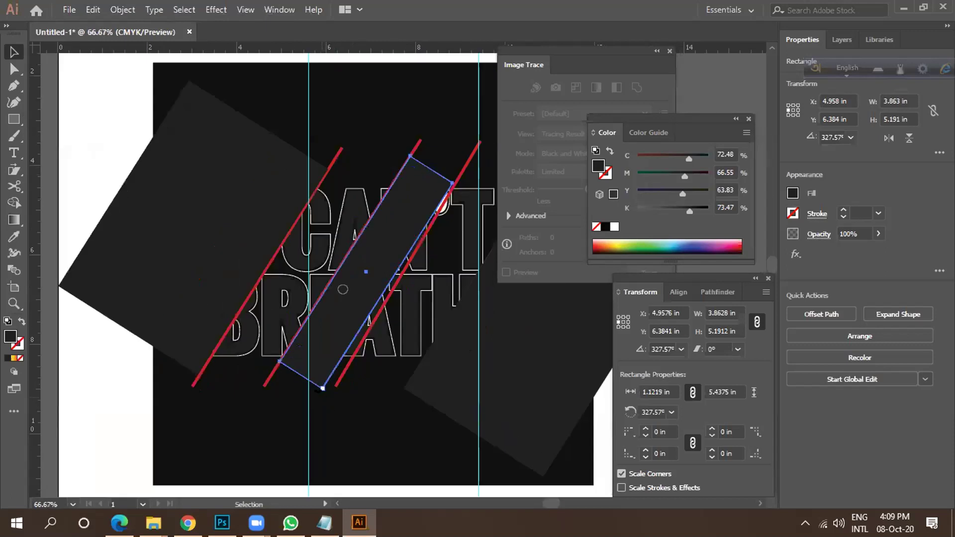
left_click_drag(322, 390, 324, 386)
scroll(327, 393, "up", 2)
key("ctrl")
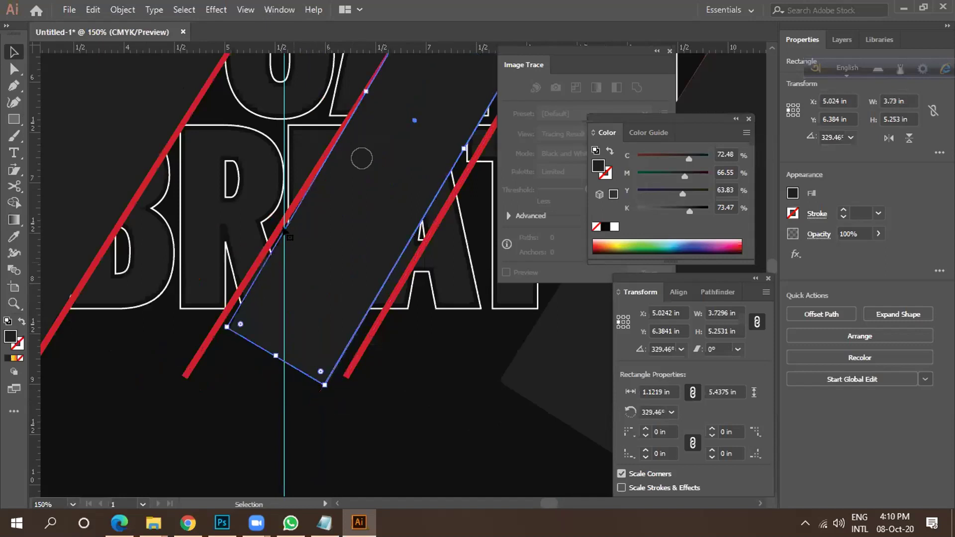
left_click(245, 10)
left_click(329, 447)
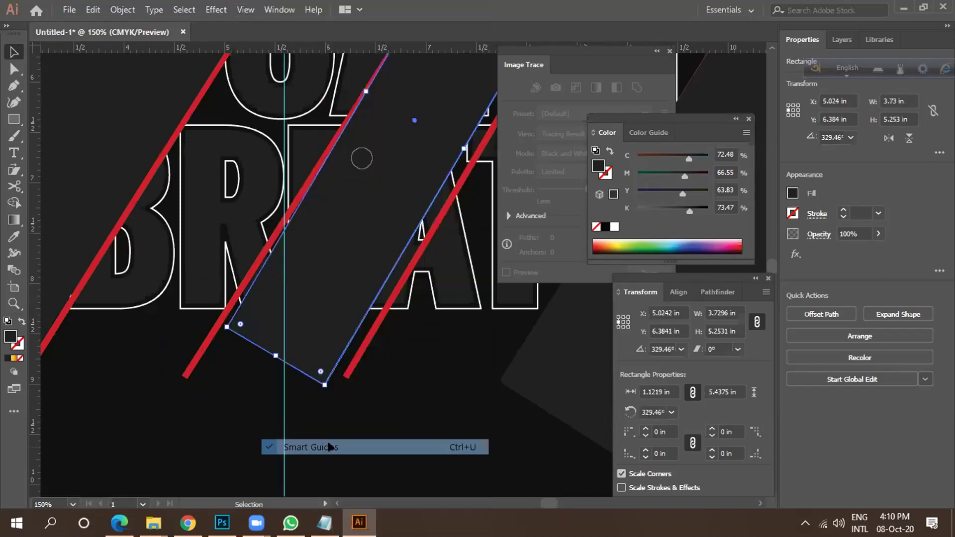
key("ctrl+minus")
key("ctrl+minus")
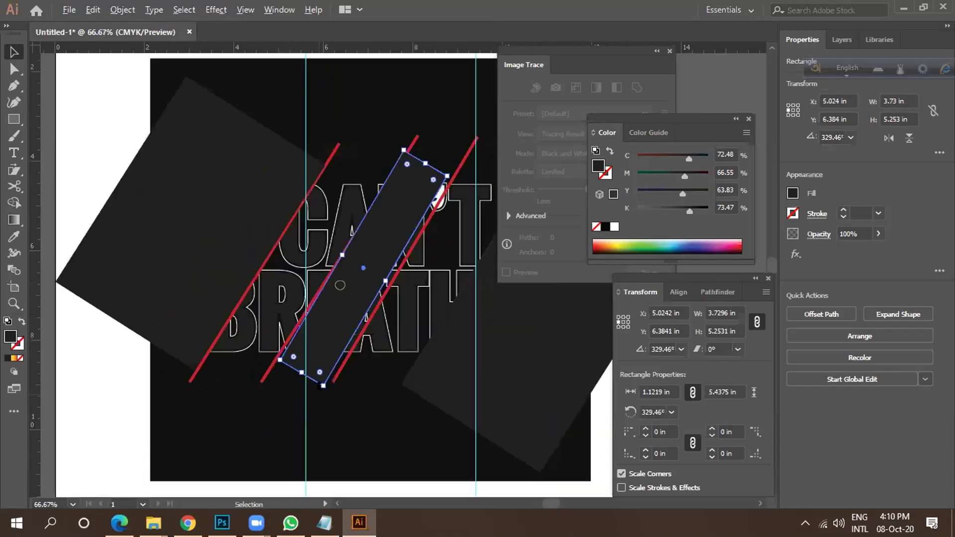
left_click_drag(321, 388, 311, 388)
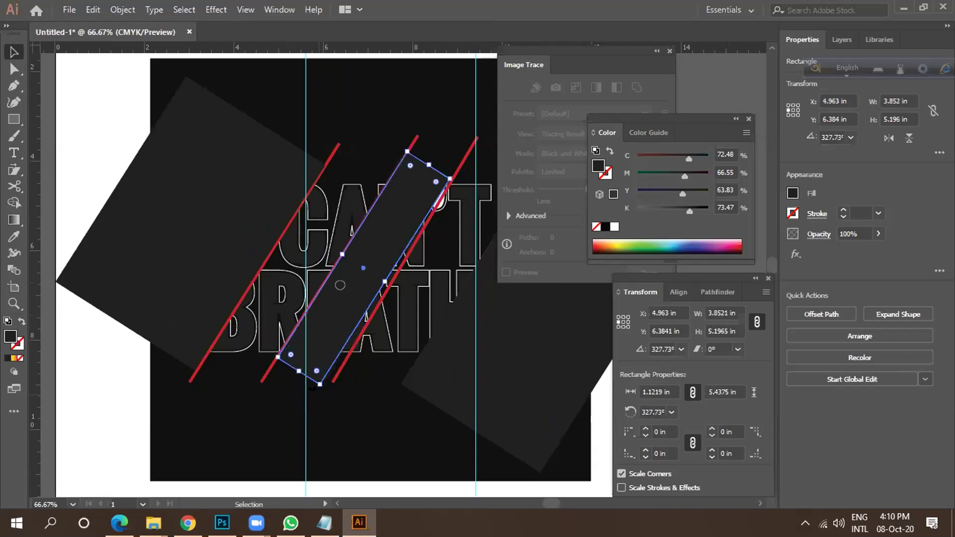
Widen the middle charcoal strip toward the third red slash line to about 1.19 in.
scroll(381, 280, "up", 1)
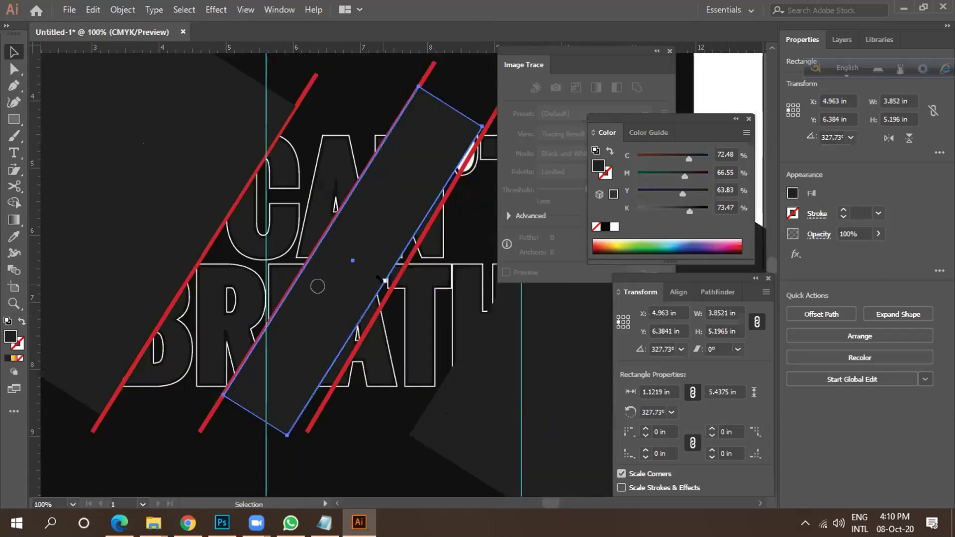
left_click_drag(386, 280, 388, 282)
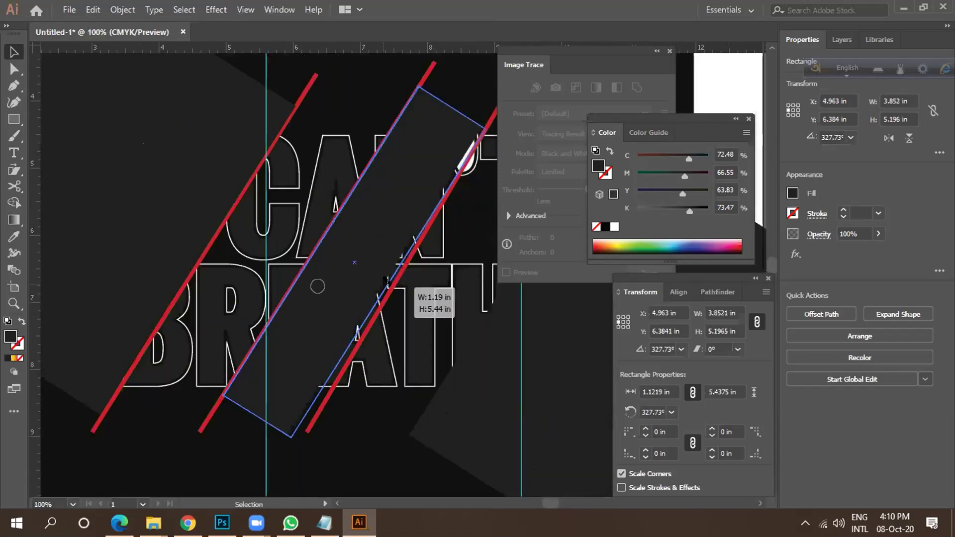
left_click_drag(388, 281, 388, 283)
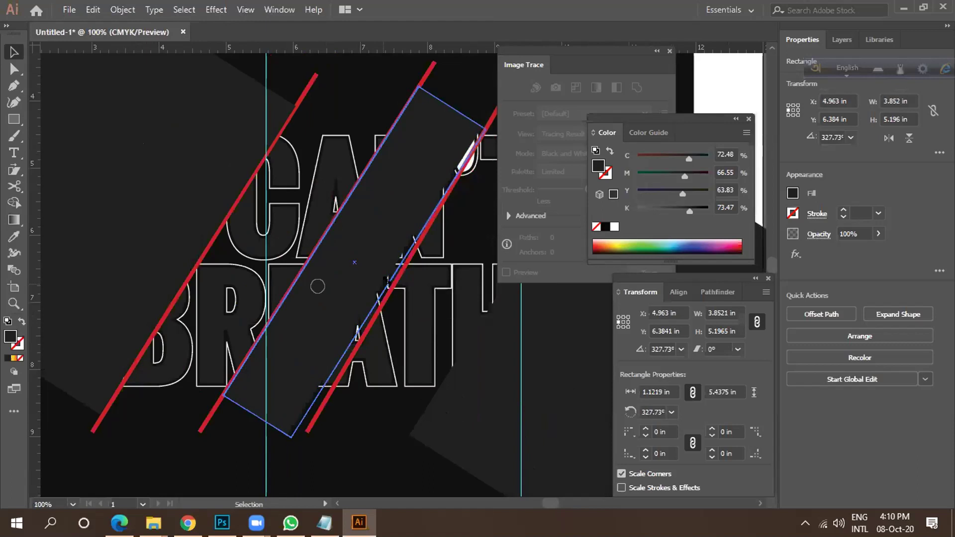
scroll(381, 313, "down", 1)
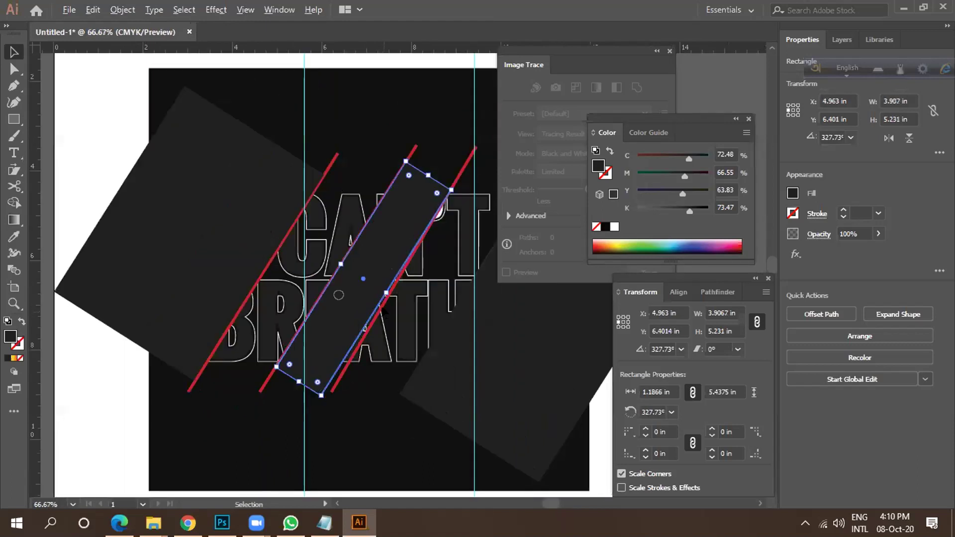
scroll(384, 311, "down", 1)
scroll(386, 308, "up", 2)
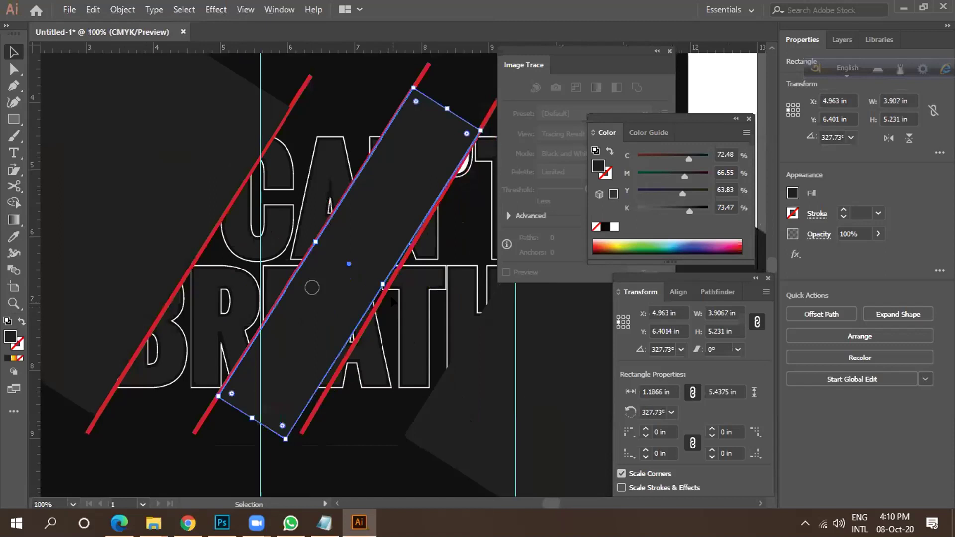
left_click_drag(382, 285, 385, 282)
Rotate the third red slash line to about 57.79° and move it down along the long edge of the middle strip.
left_click(373, 306)
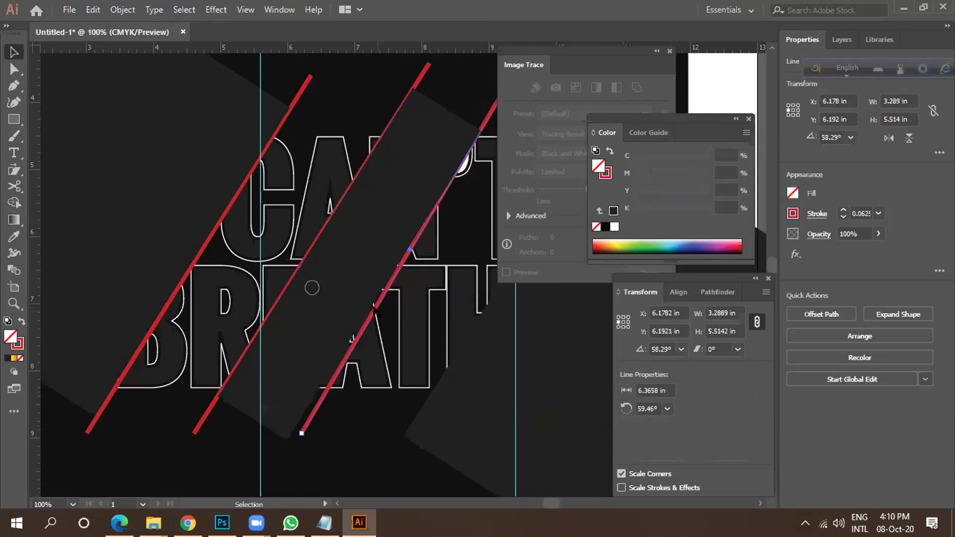
scroll(290, 441, "up", 2)
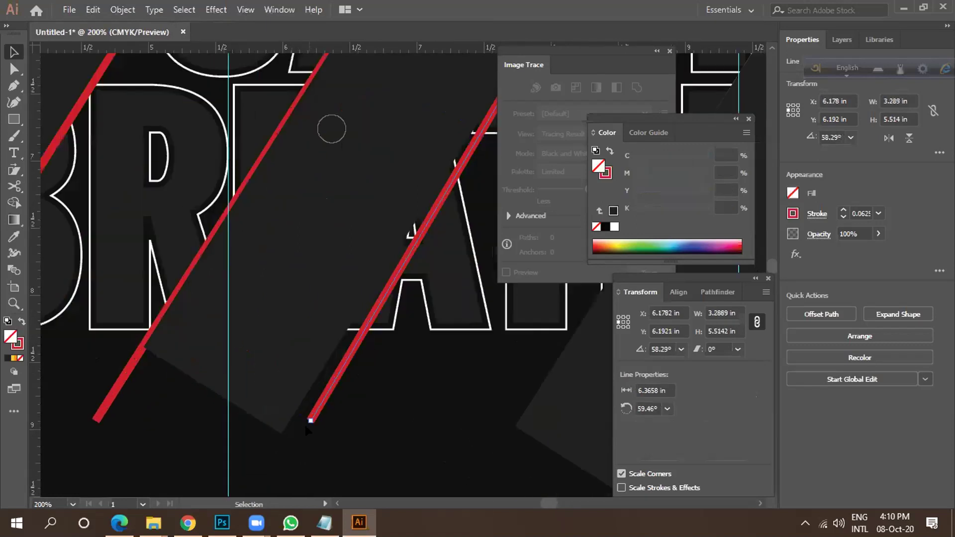
left_click_drag(294, 420, 291, 423)
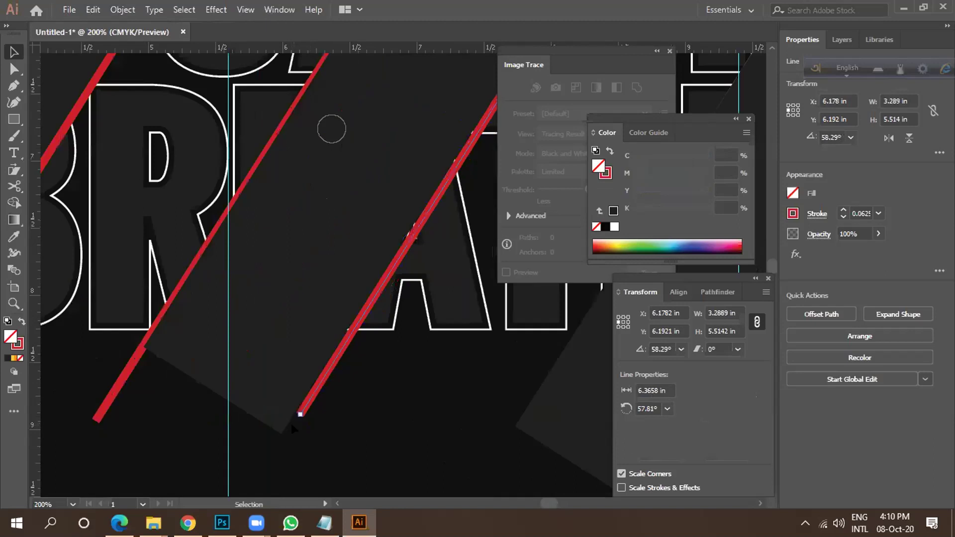
scroll(327, 427, "down", 3)
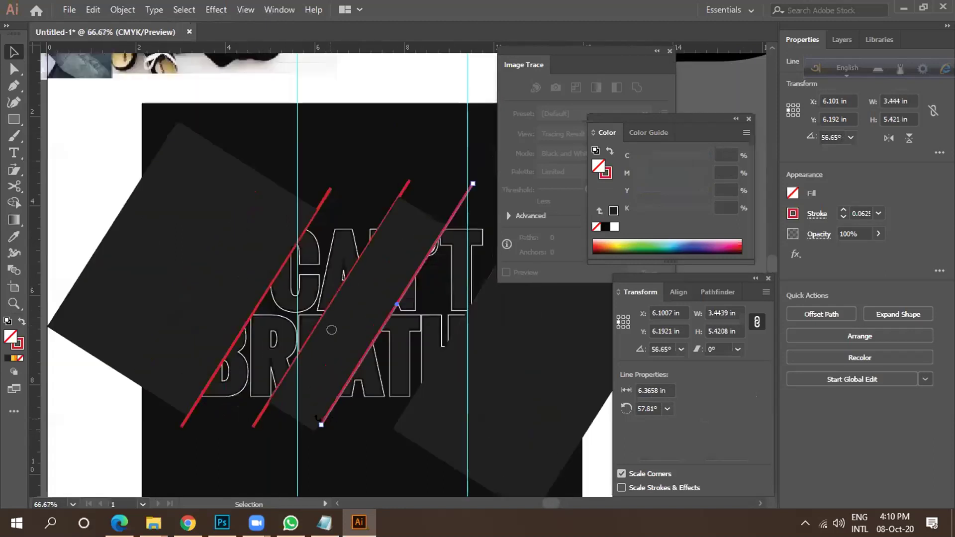
left_click_drag(321, 418, 312, 419)
scroll(320, 428, "up", 2)
scroll(312, 419, "down", 2)
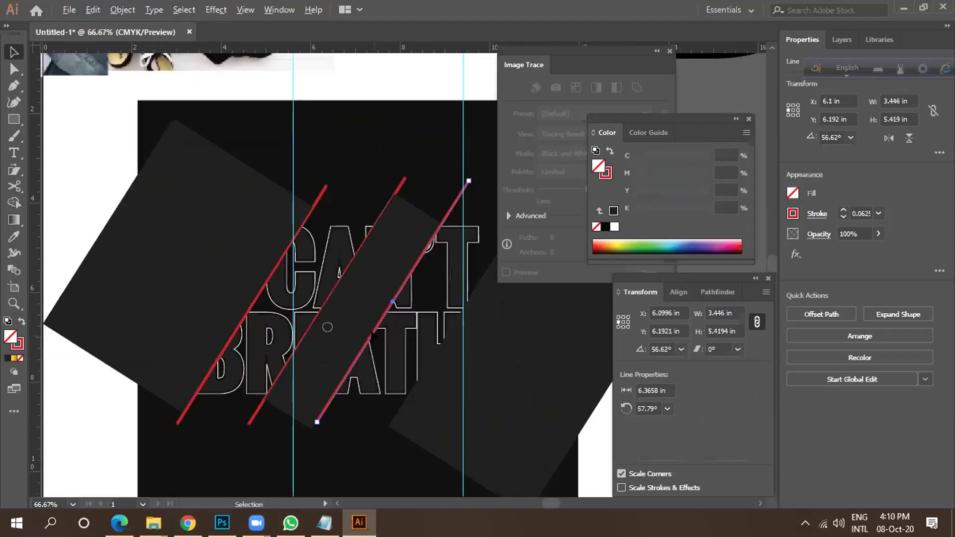
scroll(373, 336, "up", 1)
left_click_drag(384, 310, 374, 328)
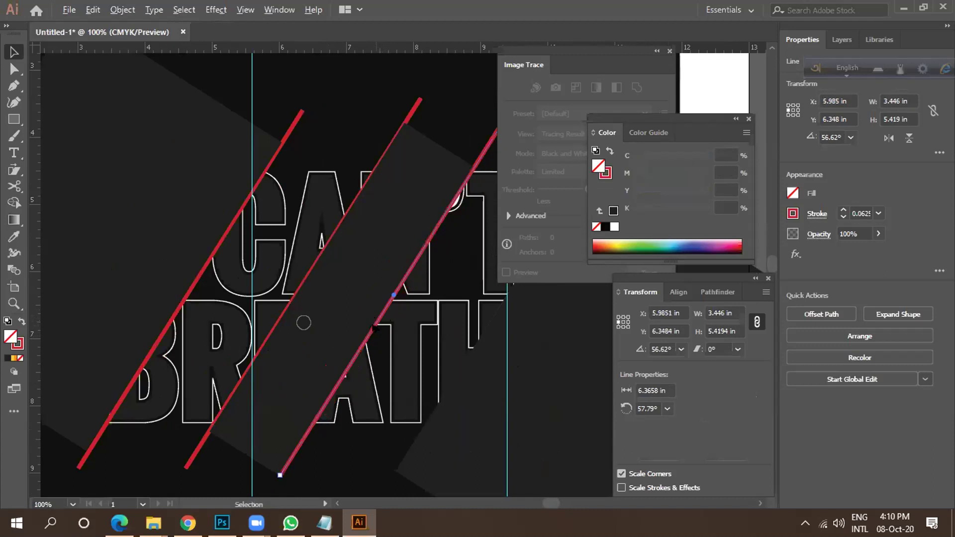
Move the charcoal rectangle over the end of the lettering so its long edge sits along the fourth red slash line.
scroll(374, 327, "down", 1)
scroll(330, 345, "down", 1)
scroll(417, 379, "up", 2)
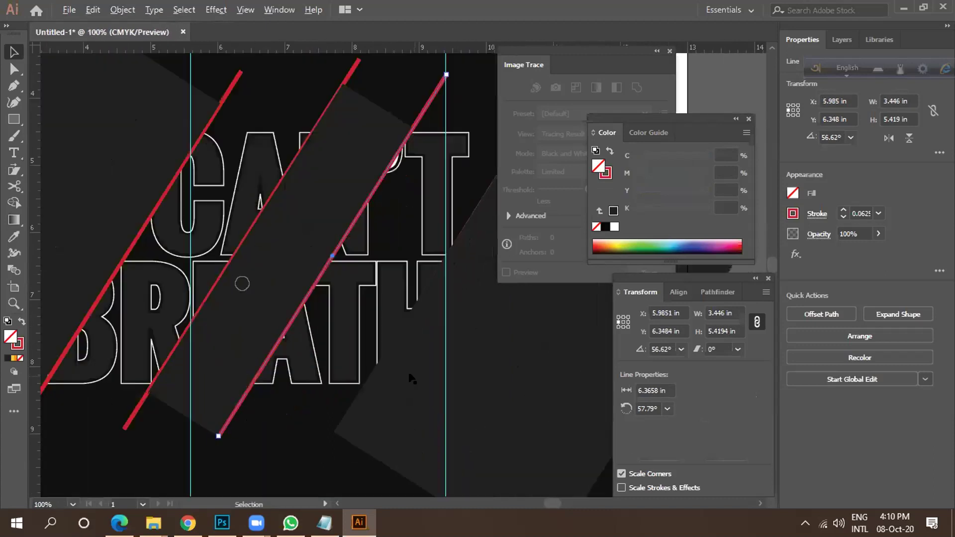
left_click(404, 369)
left_click_drag(419, 395, 401, 362)
scroll(363, 393, "down", 2)
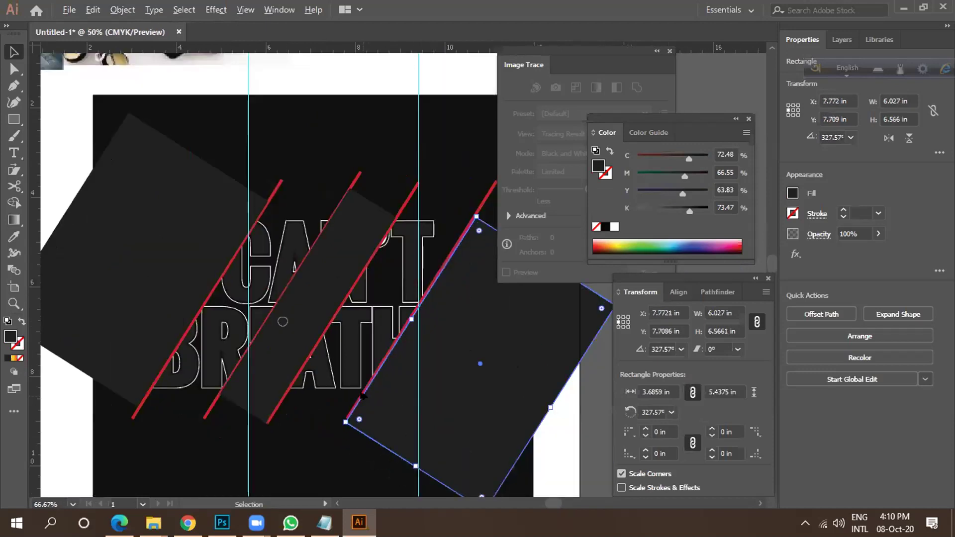
left_click(446, 395, "shift")
left_click(317, 333)
left_click(457, 380)
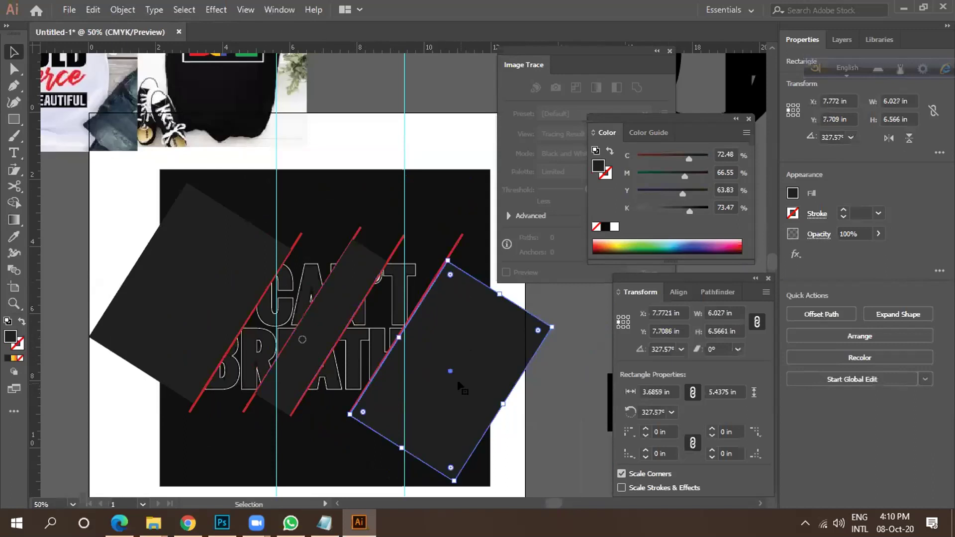
left_click(328, 350, "shift")
left_click(199, 284, "shift")
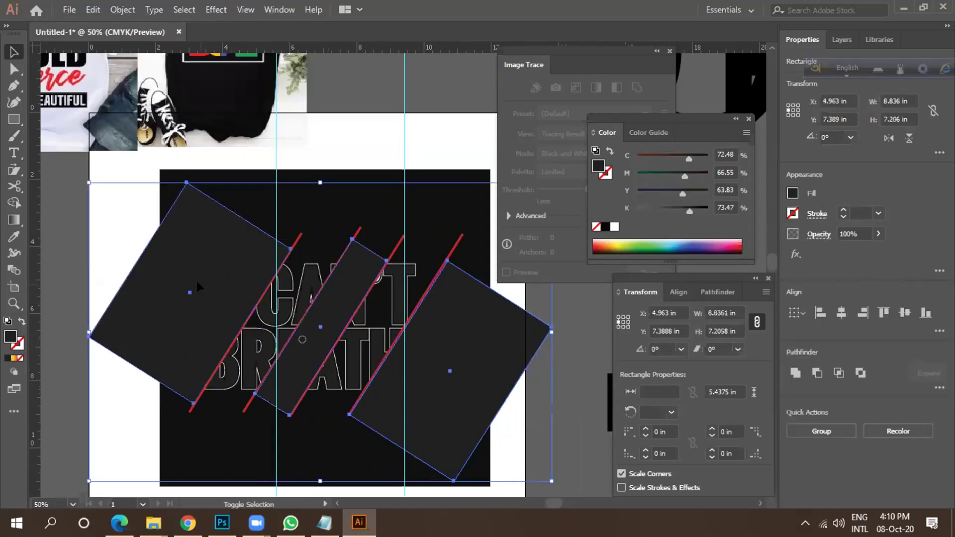
left_click(584, 336)
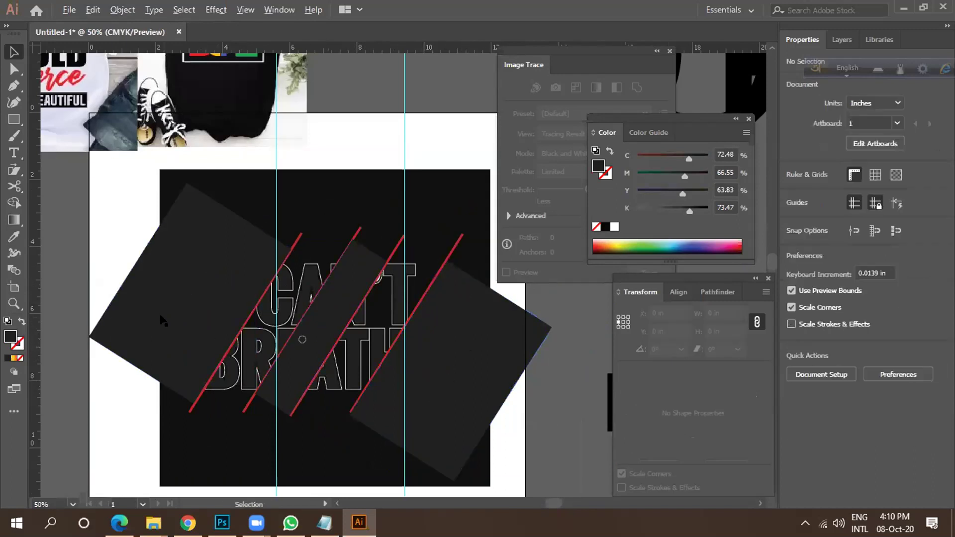
Select the lettering with the charcoal rectangle before the first red slash and delete the rectangle's area outside the letters with Shape Builder.
left_click(172, 362)
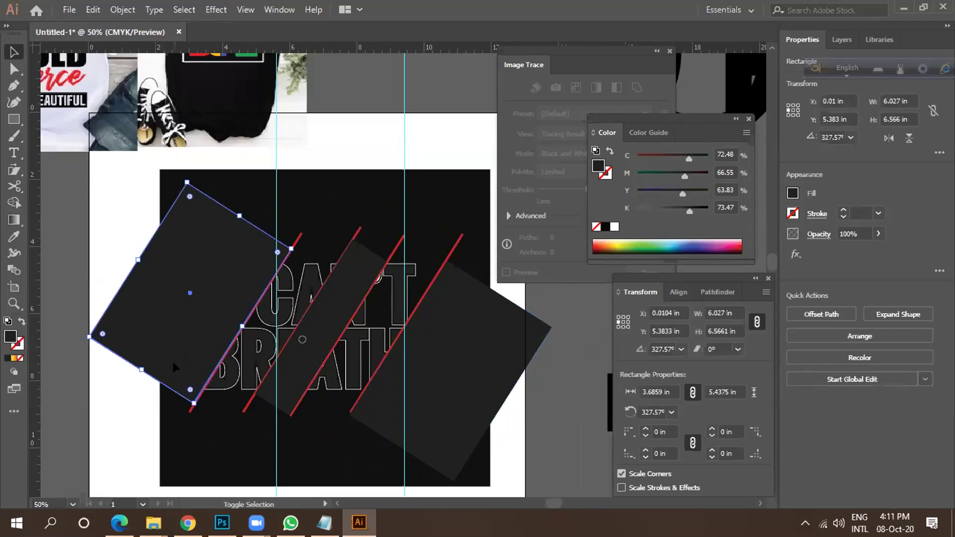
left_click(327, 211)
key("ctrl+minus")
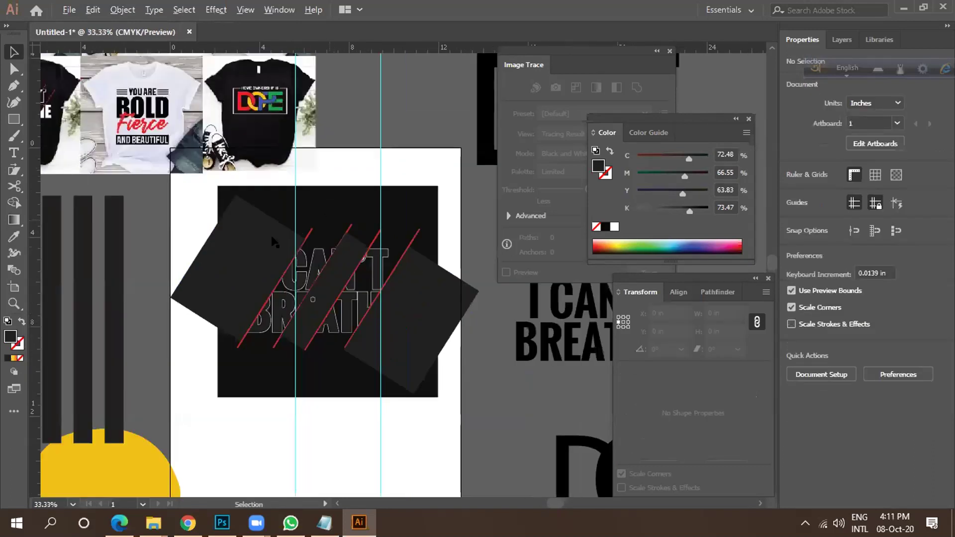
left_click(239, 306)
key("ctrl+plus")
key("ctrl+plus")
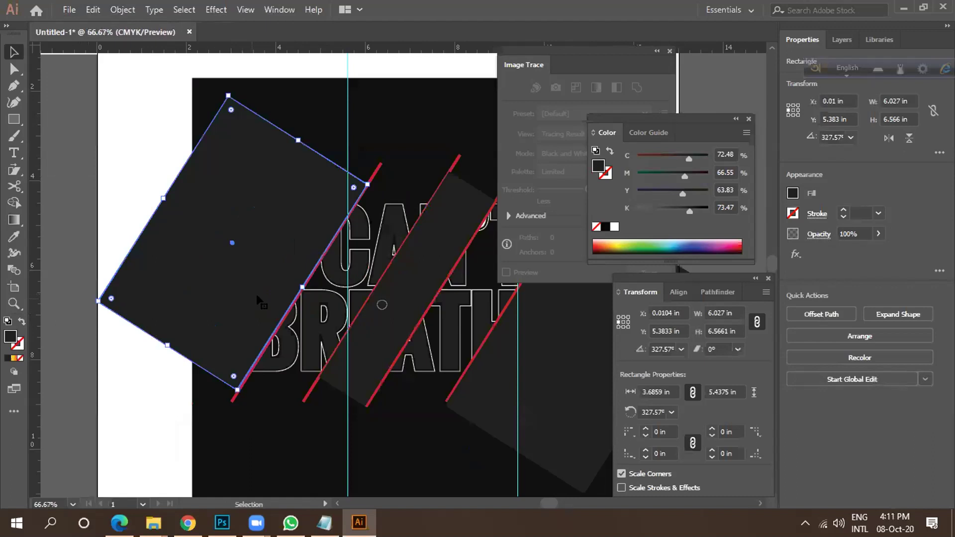
left_click(284, 357)
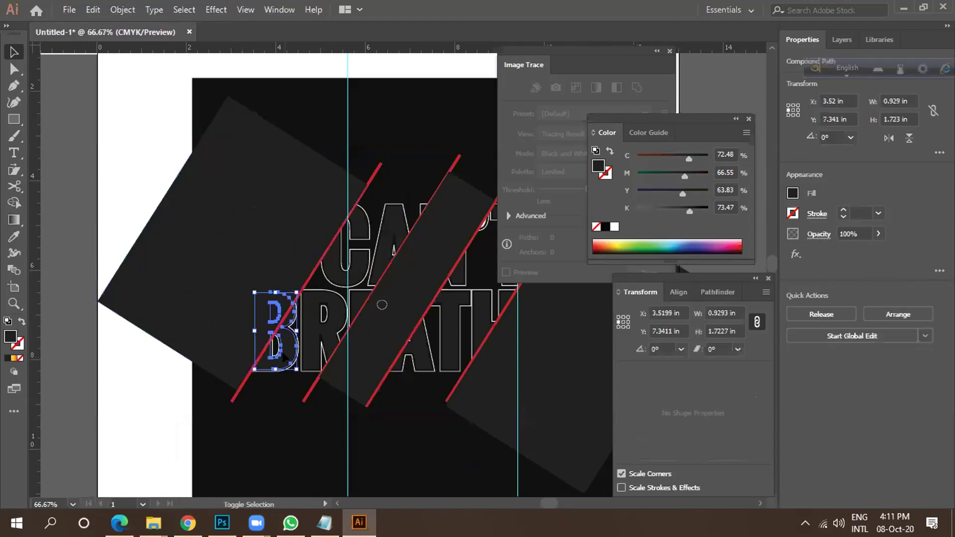
left_click(246, 240, "shift")
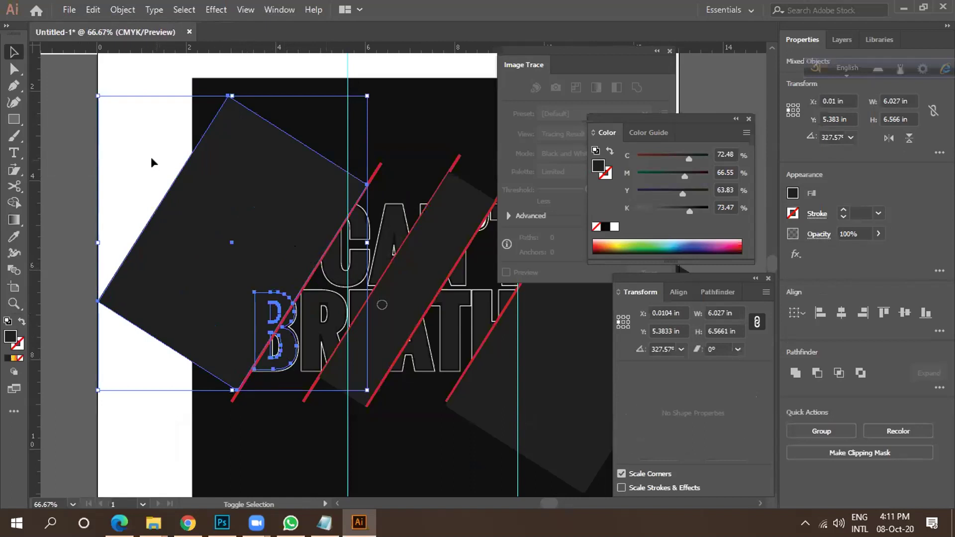
left_click_drag(155, 161, 325, 344)
scroll(293, 303, "down", 1)
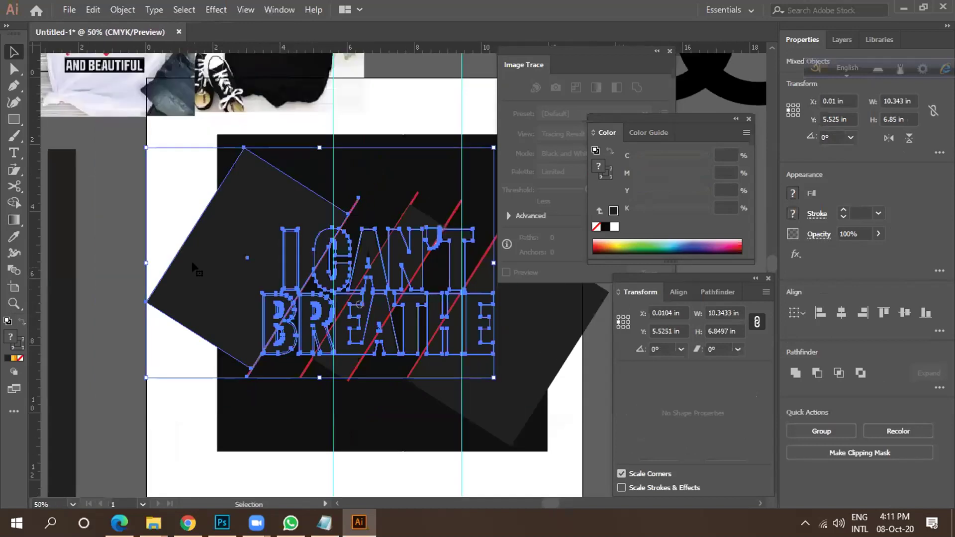
left_click(15, 204)
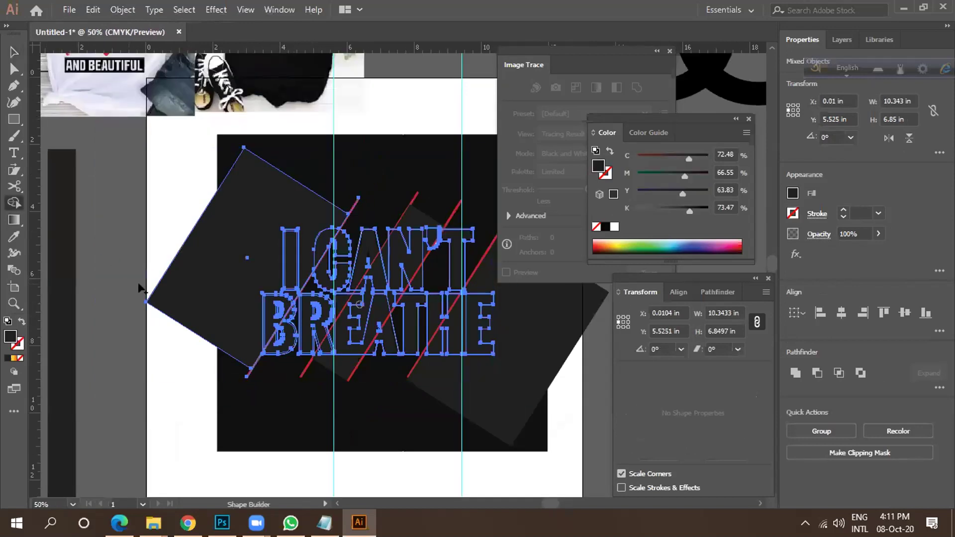
left_click(181, 297, "alt")
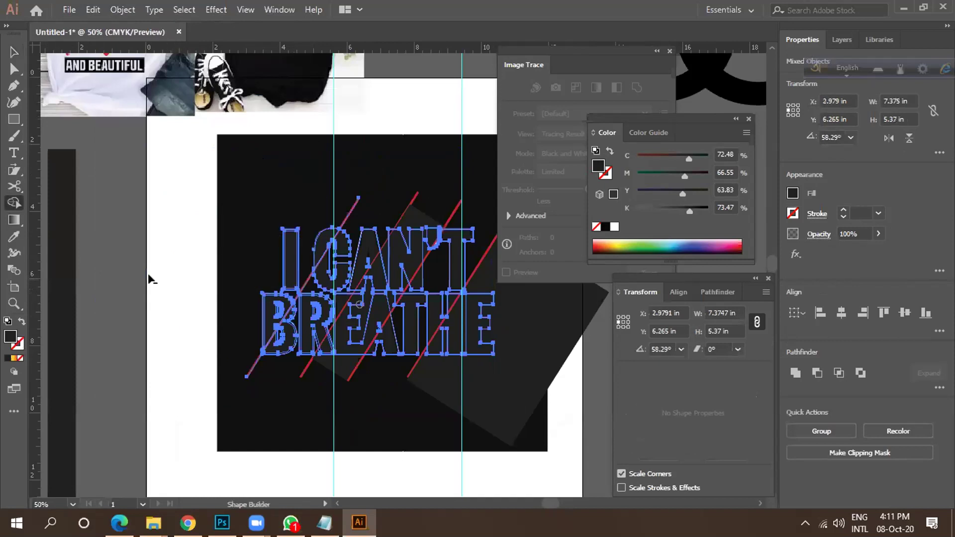
Set the active fill colour to white, FFFFFF.
key("ctrl")
double_click(9, 336)
mouse_move(511, 206)
left_mouse_down()
mouse_move(484, 160)
mouse_move(461, 150)
left_mouse_up()
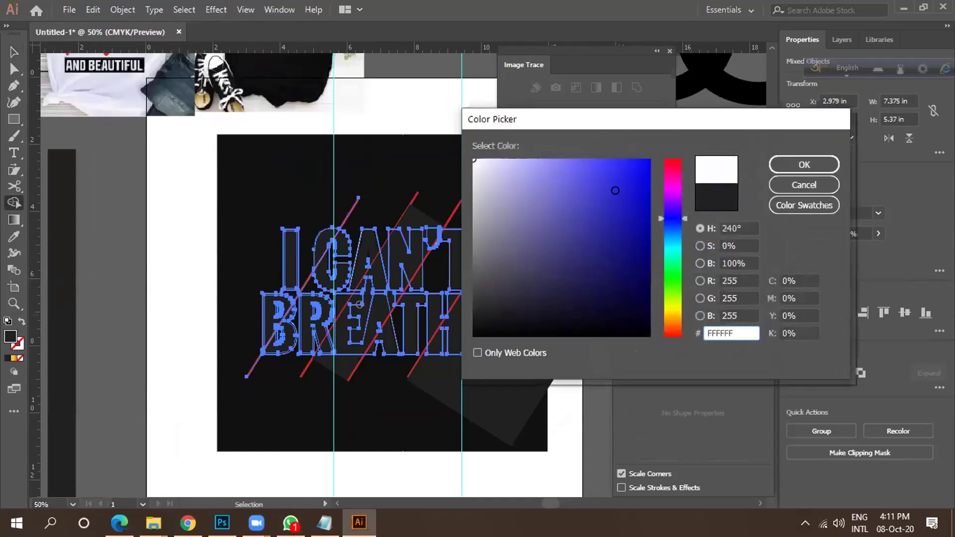
left_click(803, 165)
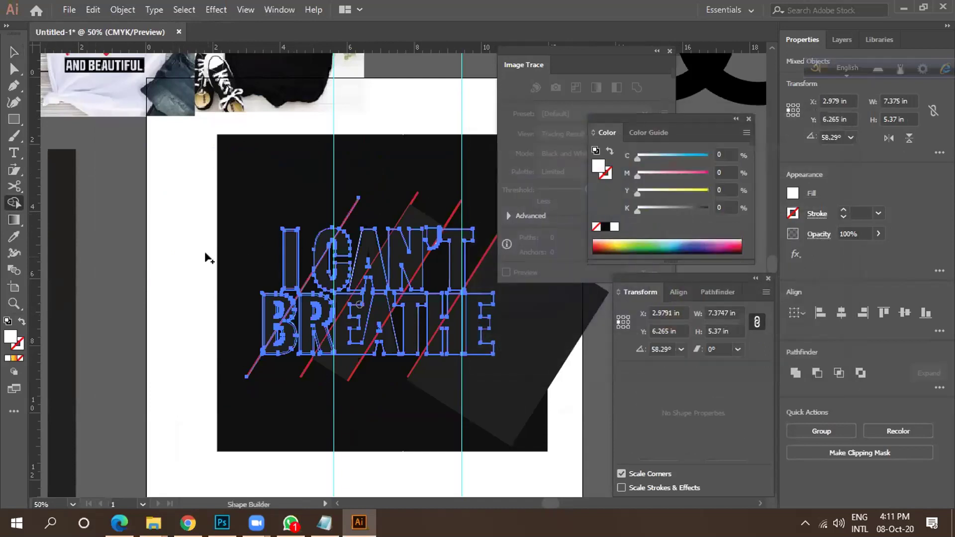
Fill the pieces of the I, B and C lying before the first red slash with FCFCFC.
left_click(14, 52)
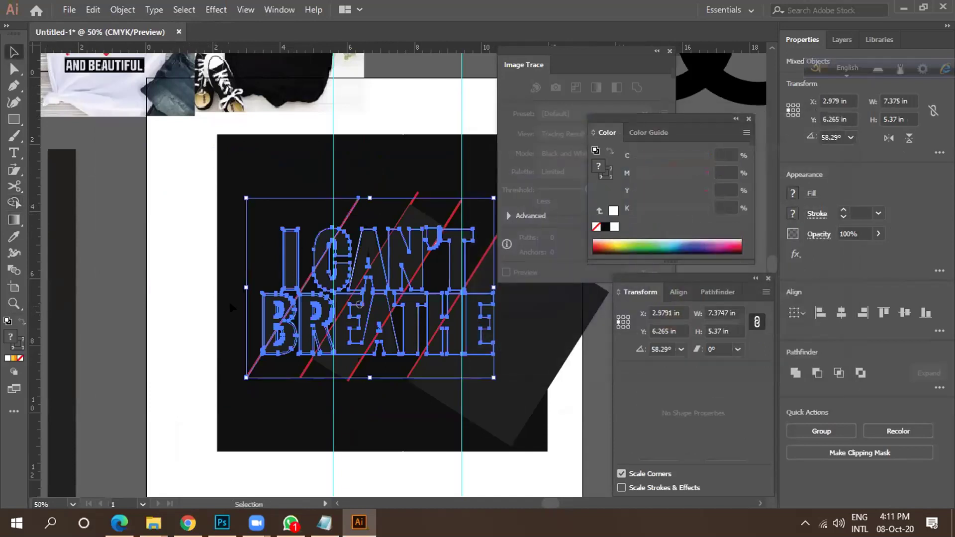
left_click(224, 266)
left_click(288, 267, "shift")
left_click(272, 306, "shift")
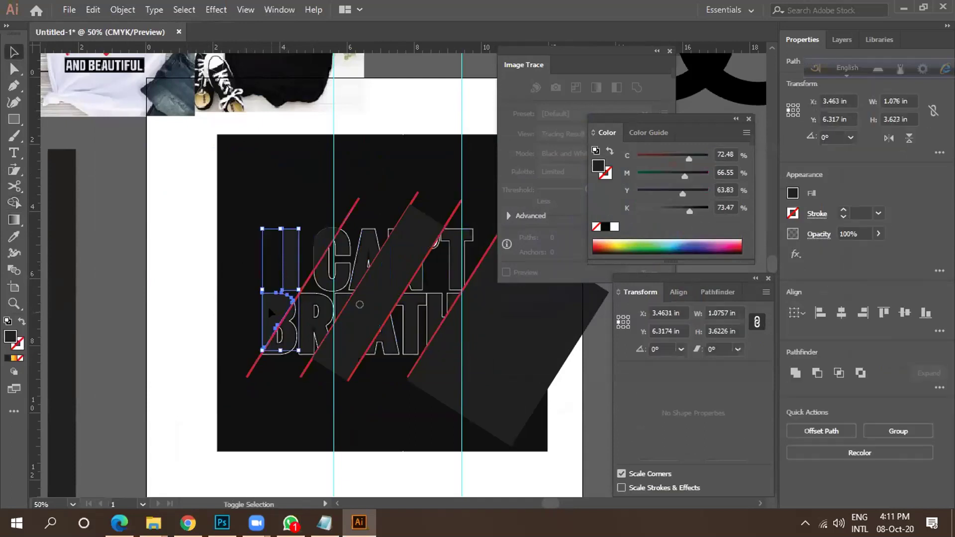
left_click(319, 246, "shift")
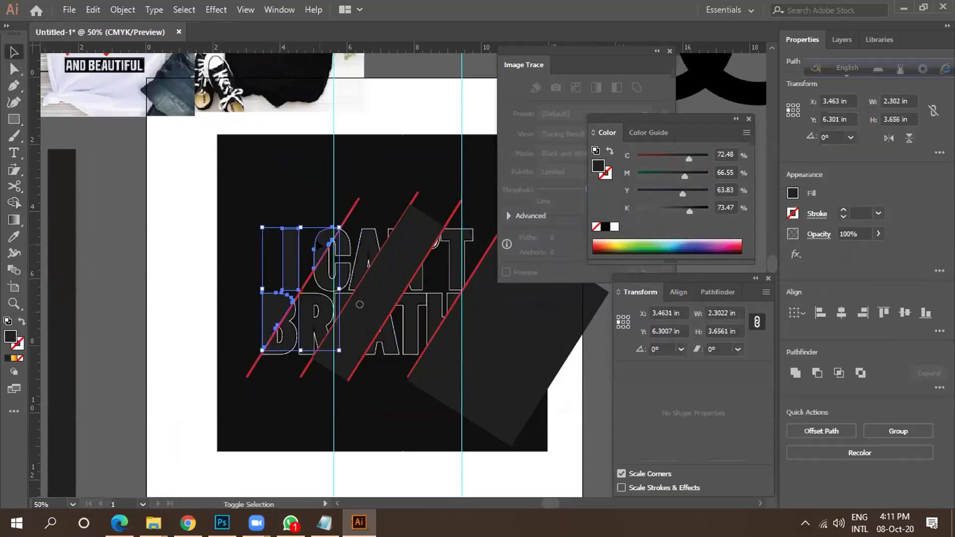
double_click(10, 337)
type("FCFCFC")
left_click(803, 164)
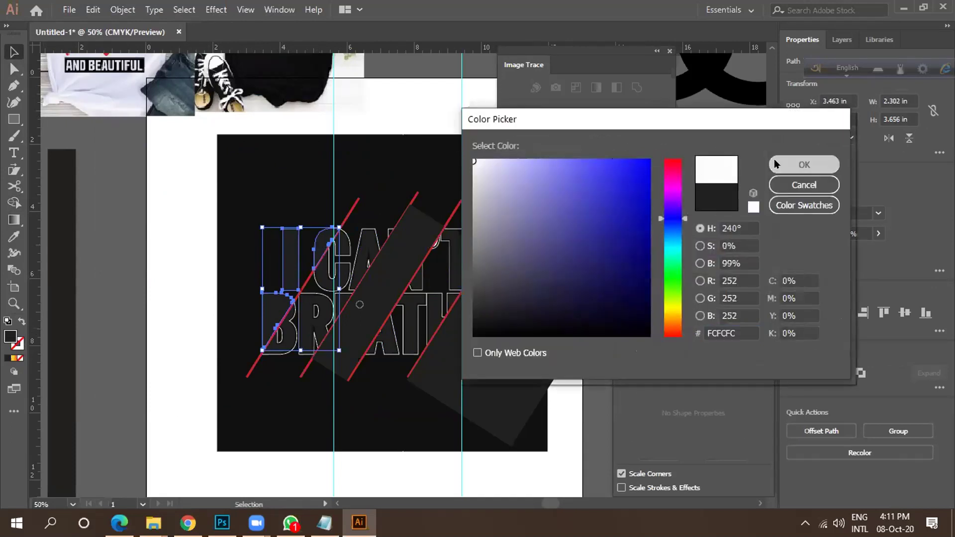
left_click(136, 240)
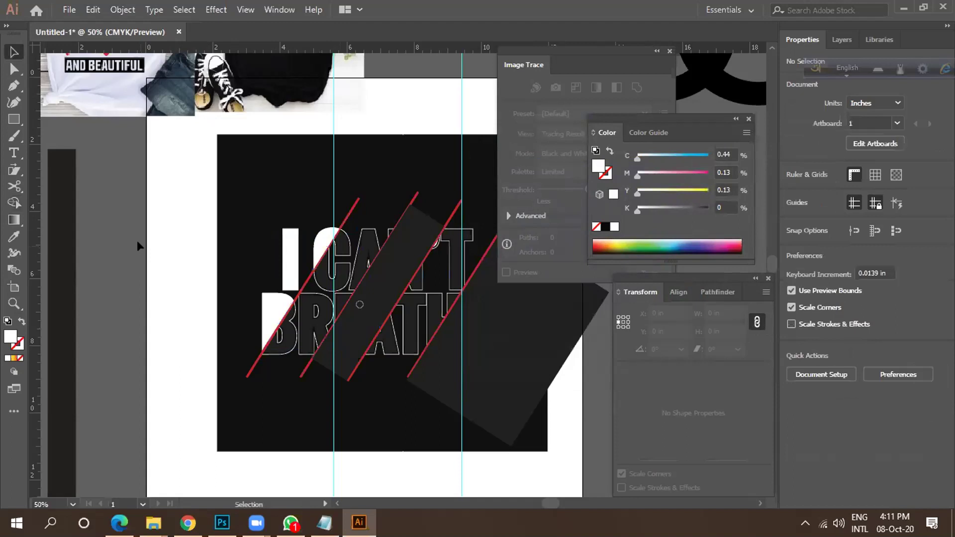
scroll(169, 223, "down", 1)
scroll(336, 292, "up", 1)
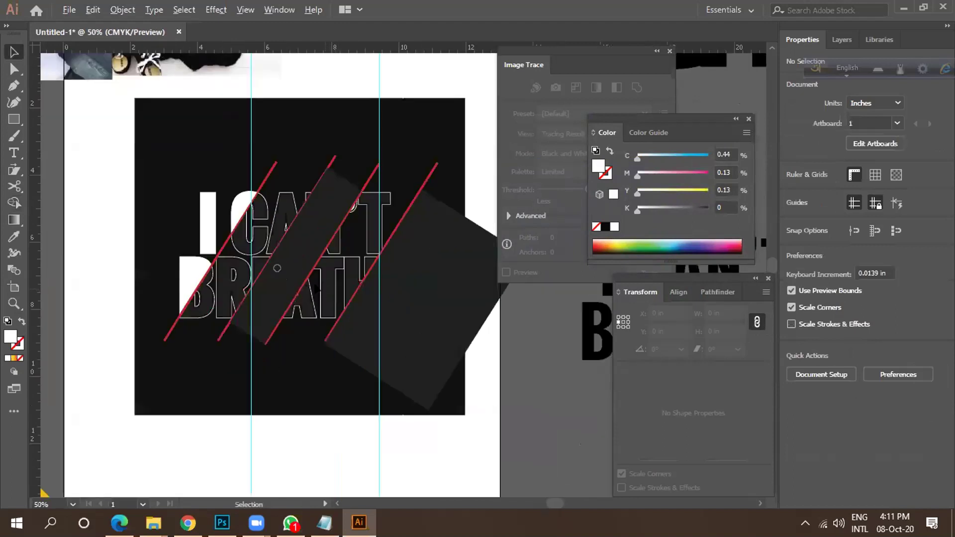
left_click_drag(304, 182, 313, 325)
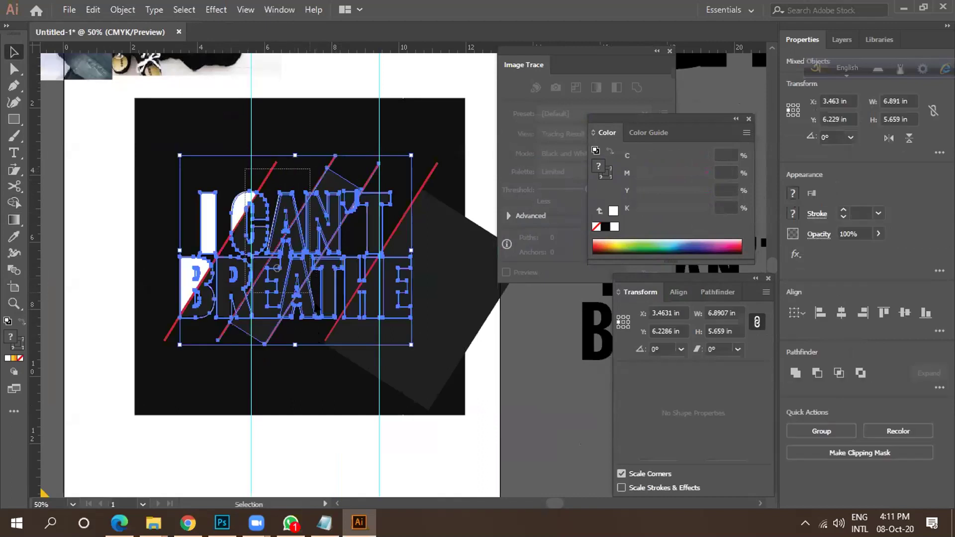
left_click(327, 334, "shift")
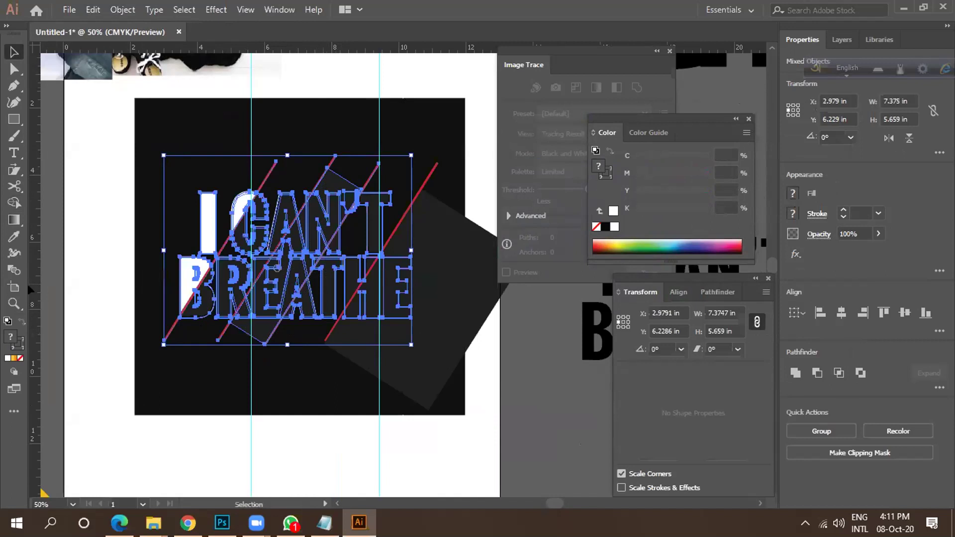
left_click(217, 402)
Fill the middle charcoal strip and the large rectangle beyond the fourth red slash with FCFCFC.
left_click(257, 326)
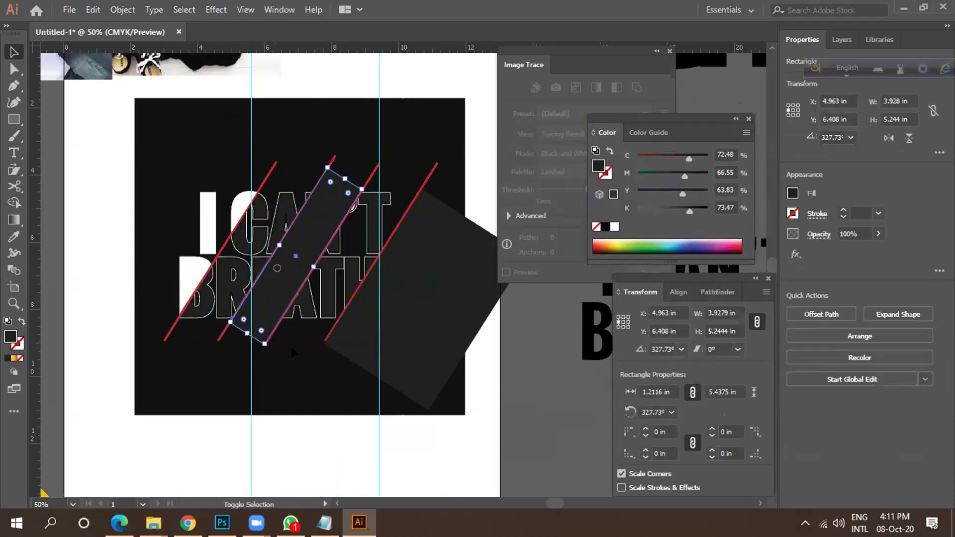
left_click(398, 357, "shift")
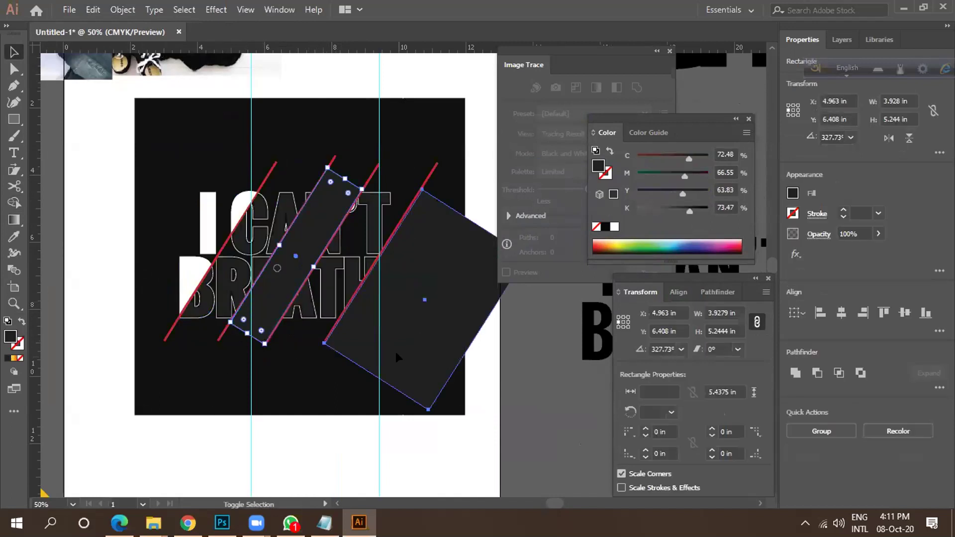
double_click(10, 337)
type("fcfcfc")
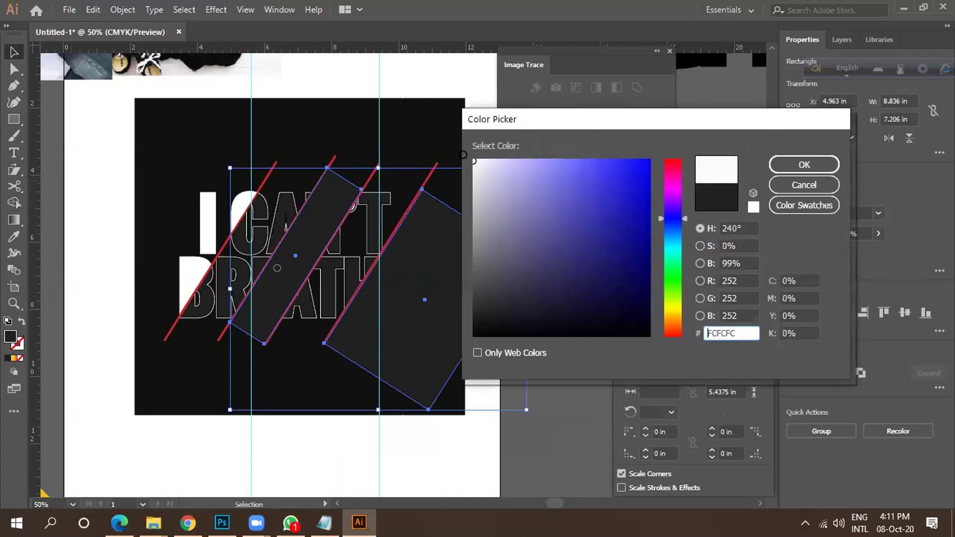
left_click(804, 165)
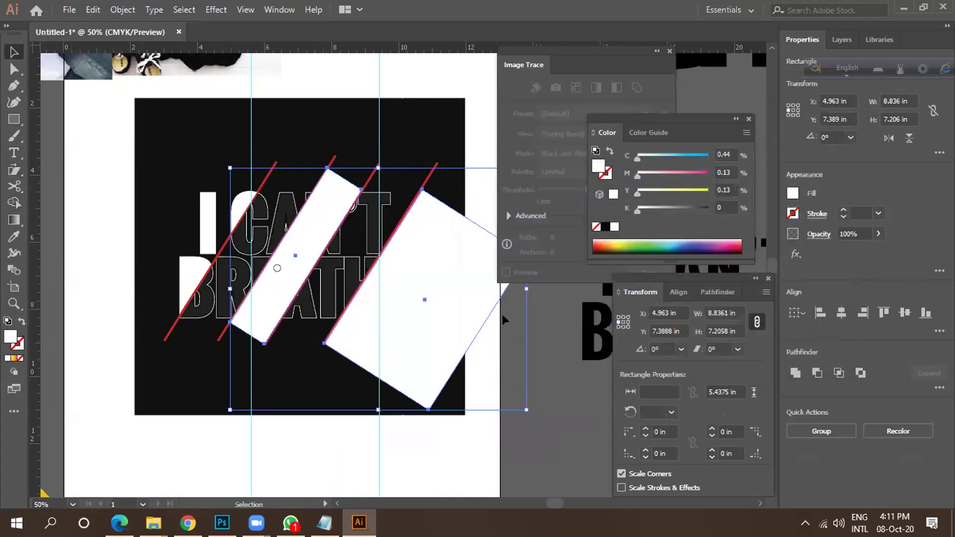
Select the lettering, slashes and both white rectangles, and delete the rectangle areas outside the letters with Shape Builder.
left_click(298, 321)
left_click_drag(128, 155, 366, 339)
left_click(14, 202)
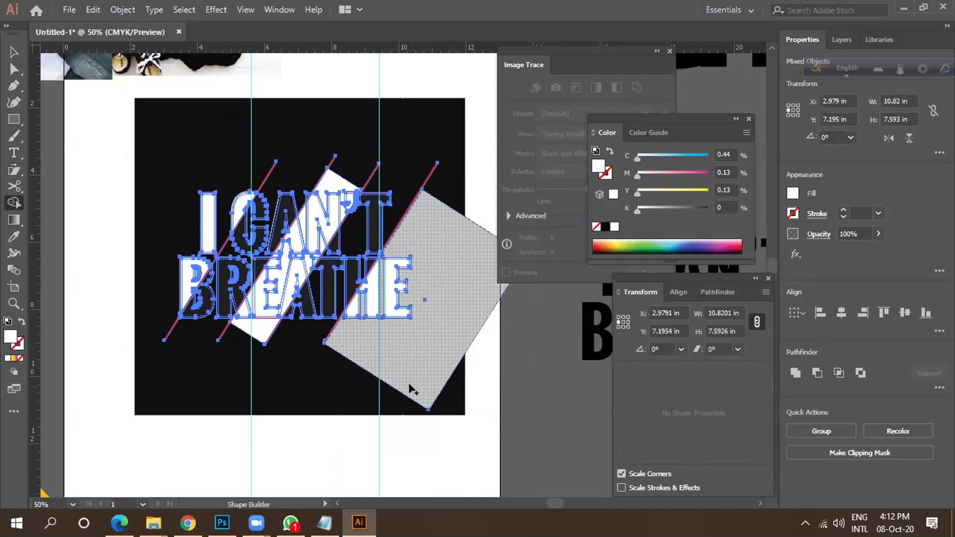
left_click(405, 390)
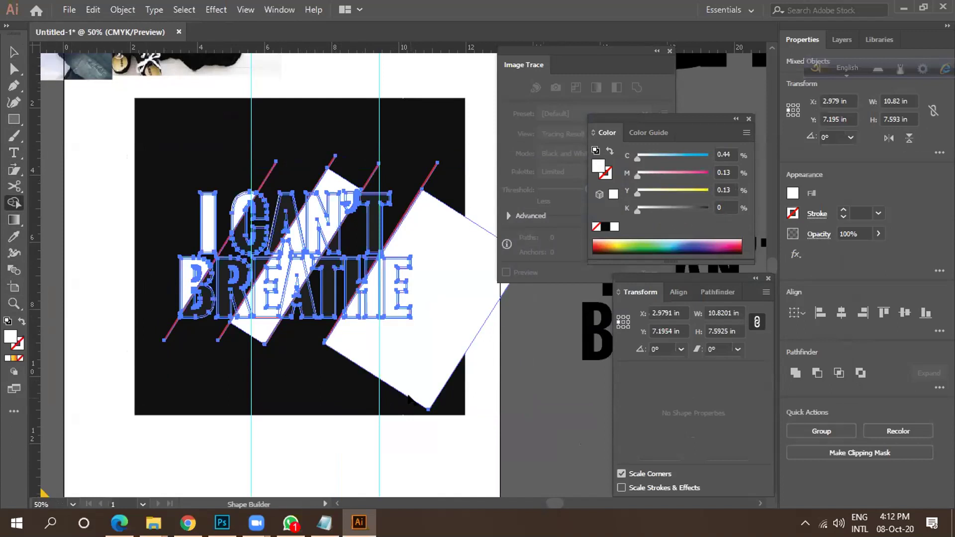
left_click(320, 390, "alt")
key("ctrl+plus")
key("ctrl+plus")
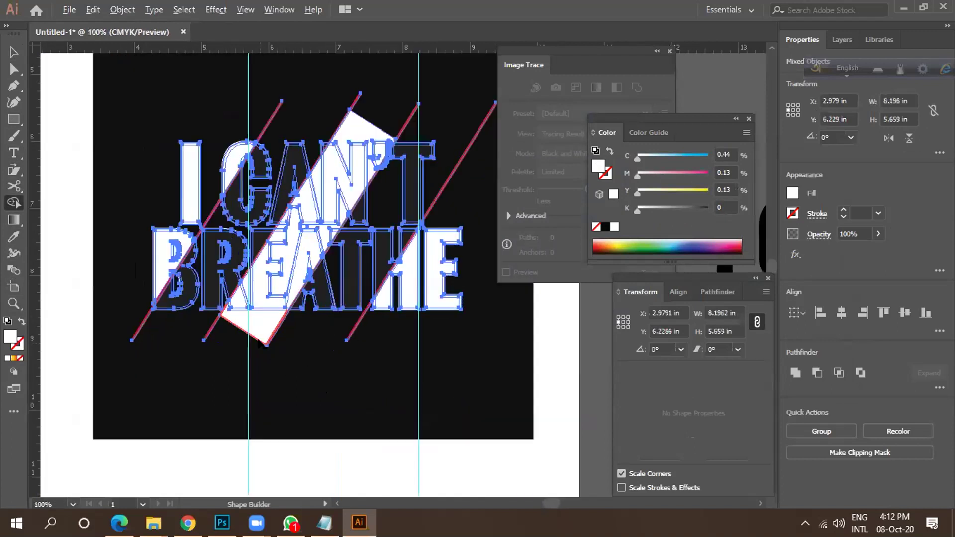
scroll(306, 393, "down", 1)
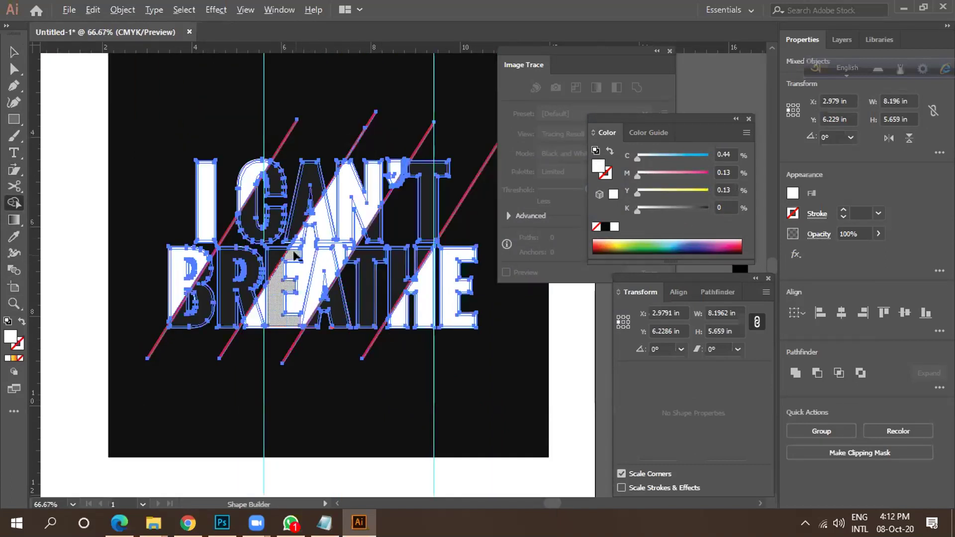
Examine the split lettering up close and compare it with the reference T-shirt mockup.
scroll(305, 297, "up", 2)
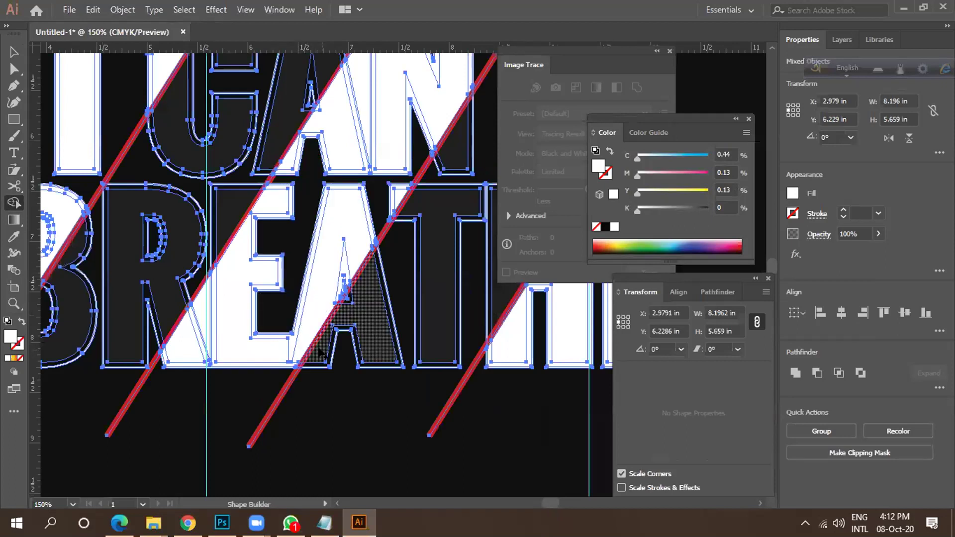
scroll(321, 353, "down", 1)
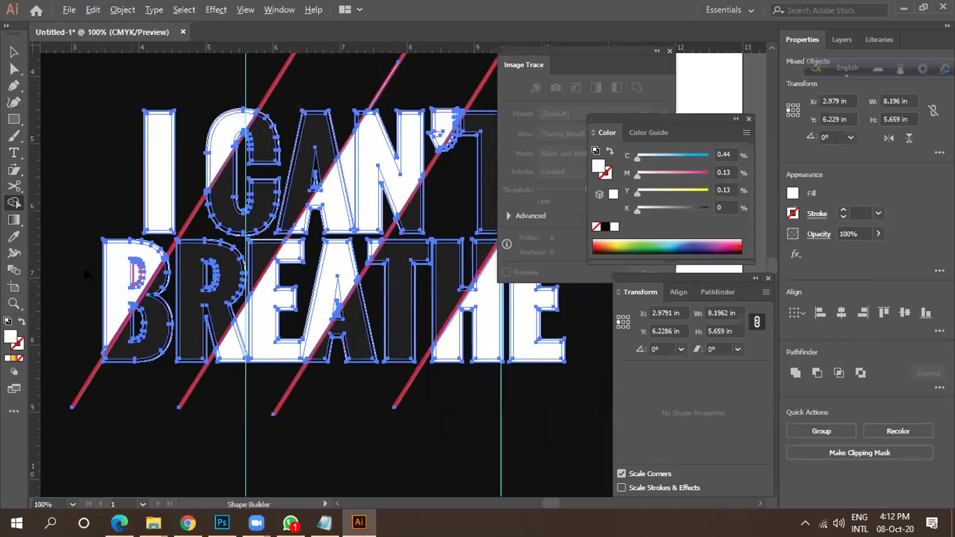
scroll(95, 272, "up", 3)
scroll(147, 298, "down", 3)
scroll(149, 300, "down", 3)
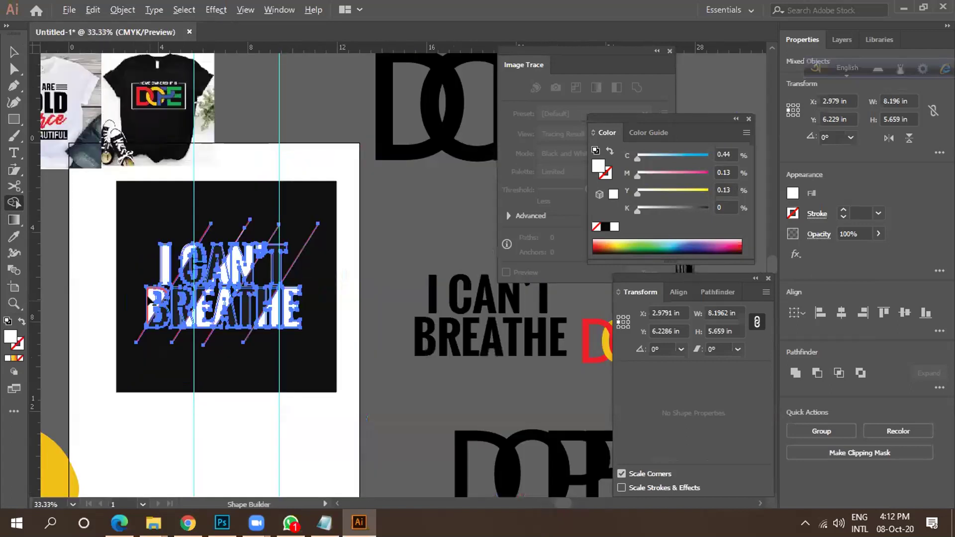
scroll(152, 297, "down", 2)
scroll(75, 223, "down", 1)
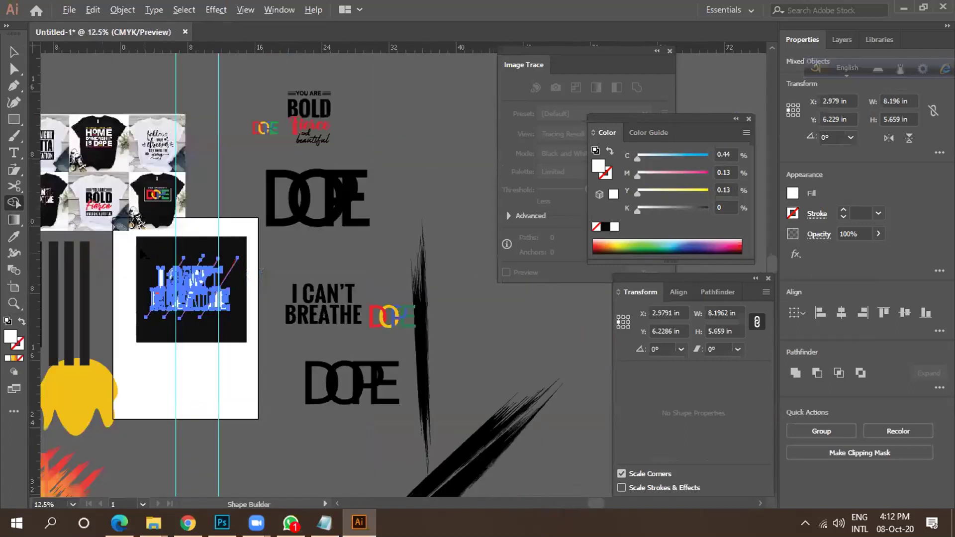
scroll(47, 217, "up", 3)
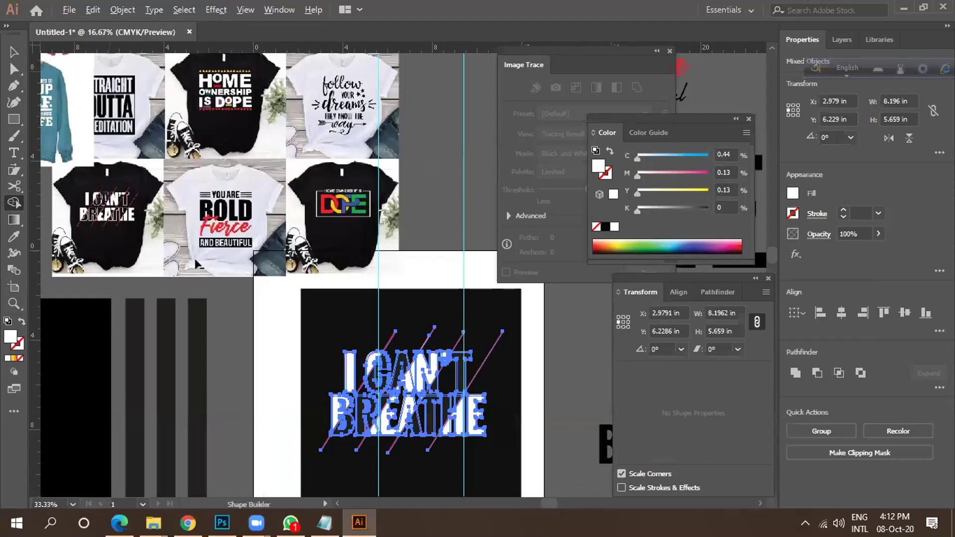
Apply Shape Builder to the lower part of the apostrophe in CAN'T, beside the red slash crossing it.
scroll(195, 258, "down", 1)
scroll(264, 359, "up", 3)
scroll(295, 336, "up", 2)
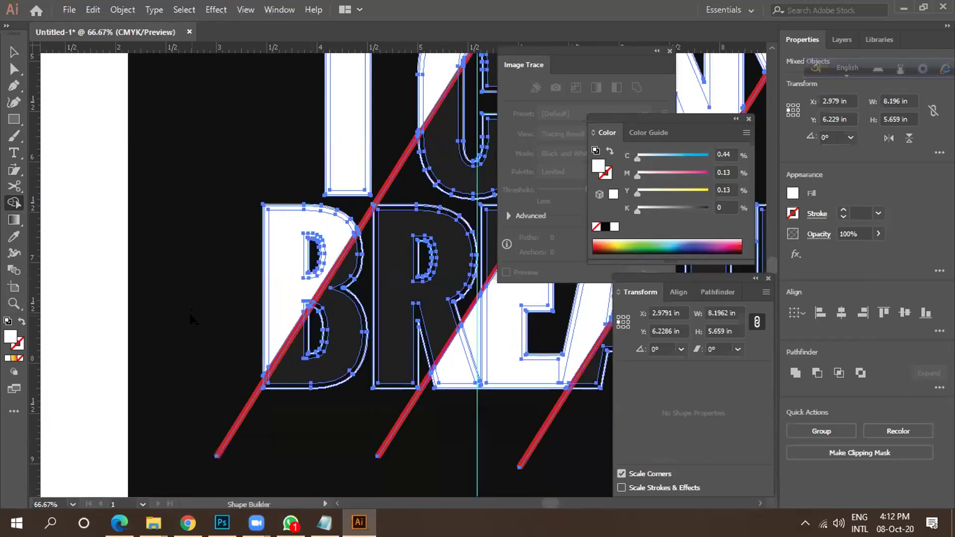
scroll(192, 311, "down", 2)
scroll(315, 198, "up", 3)
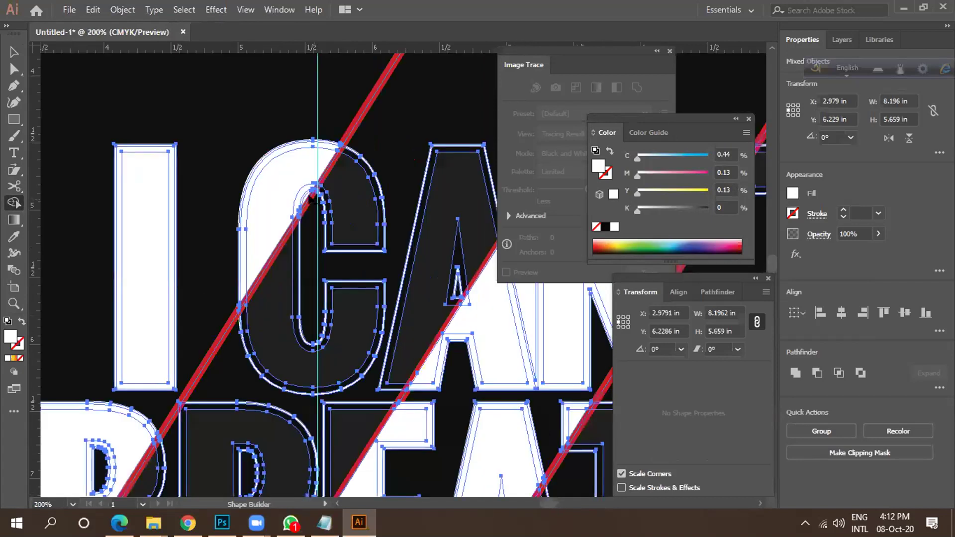
scroll(306, 196, "up", 5)
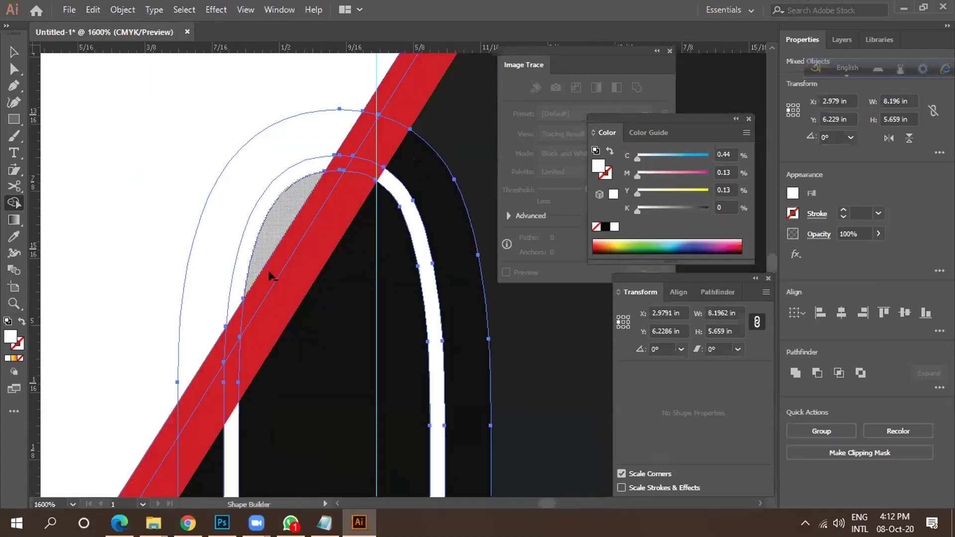
scroll(306, 318, "down", 8)
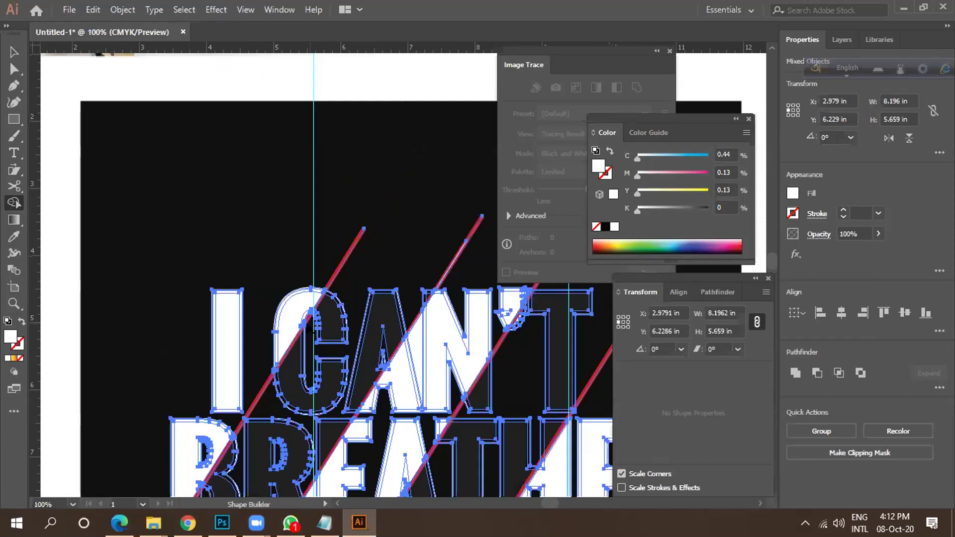
scroll(308, 329, "down", 3)
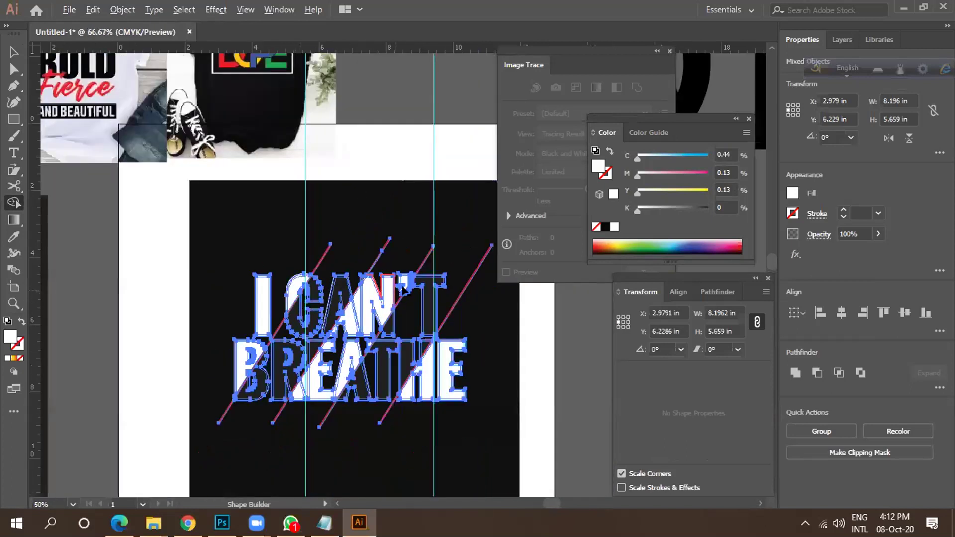
scroll(403, 290, "up", 3)
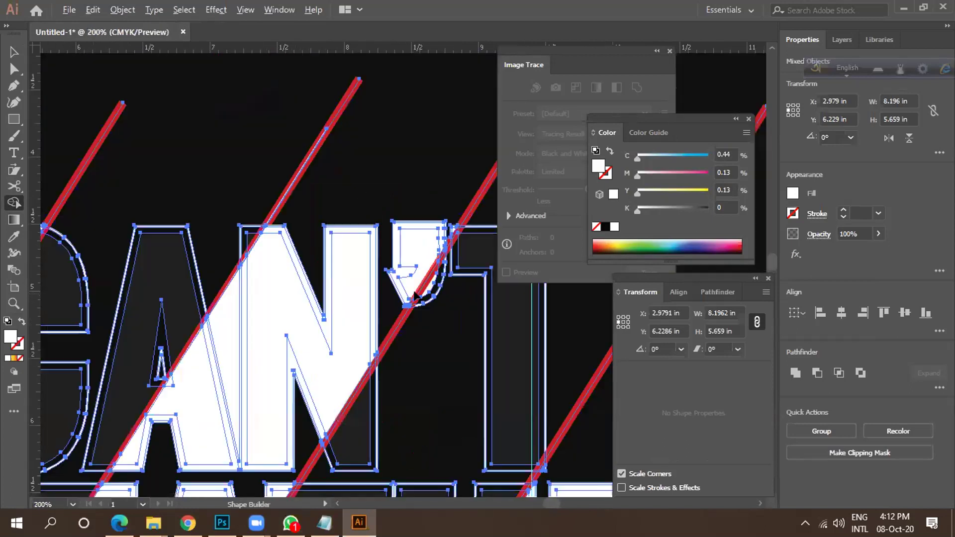
scroll(391, 301, "up", 3)
scroll(387, 306, "down", 2)
left_click(384, 312)
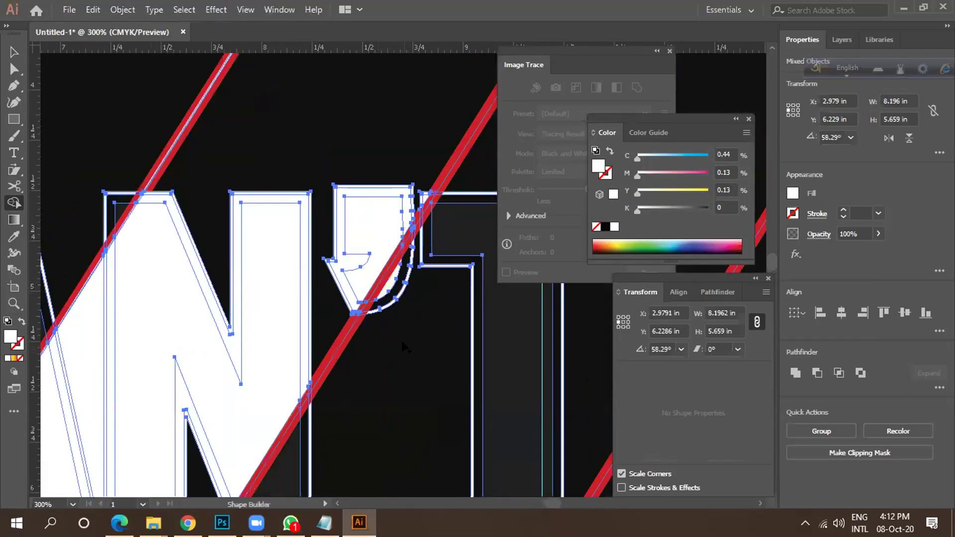
Deselect the artwork and examine the cuts and outlines of the I CAN'T BREATHE lettering along the red slashes.
scroll(393, 324, "down", 2)
scroll(356, 313, "down", 3)
scroll(356, 312, "down", 2)
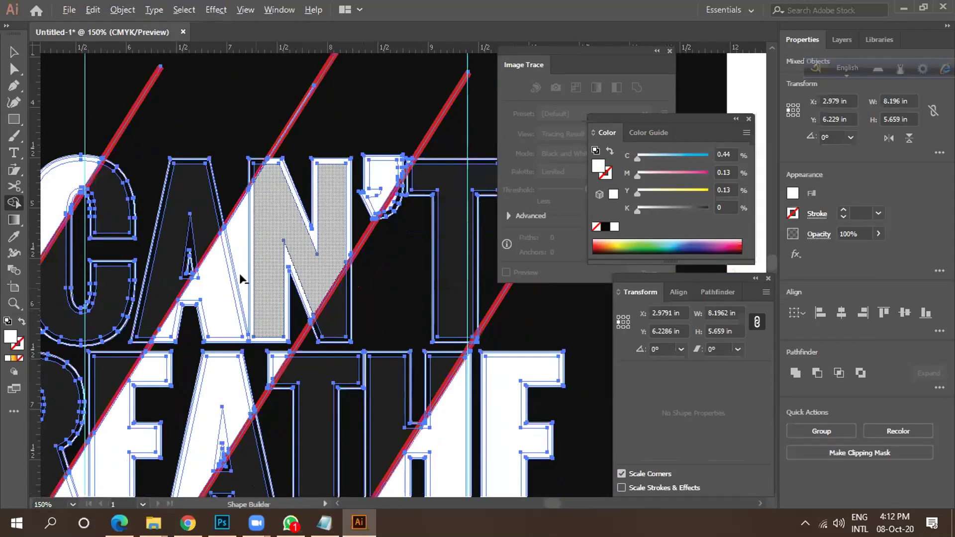
scroll(240, 273, "up", 2)
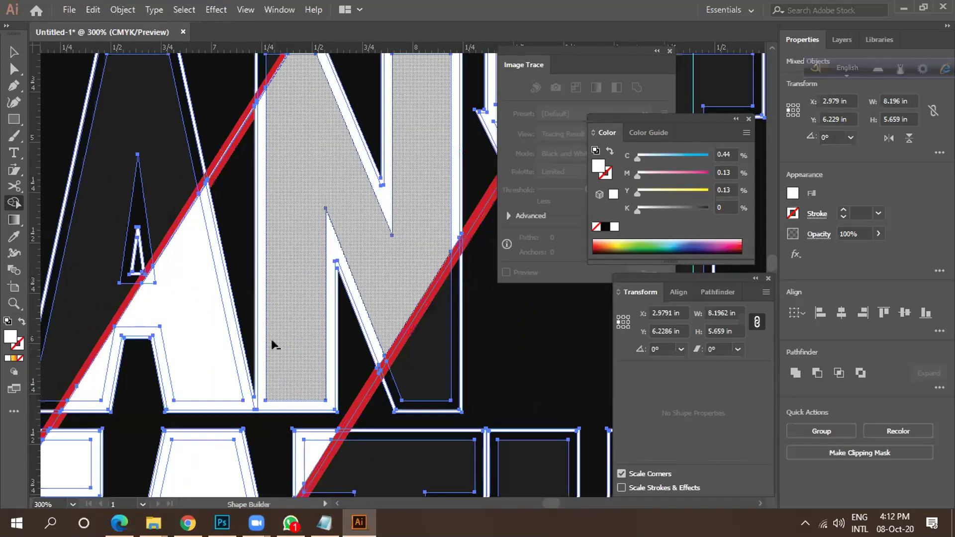
scroll(272, 344, "down", 4)
scroll(339, 408, "up", 1)
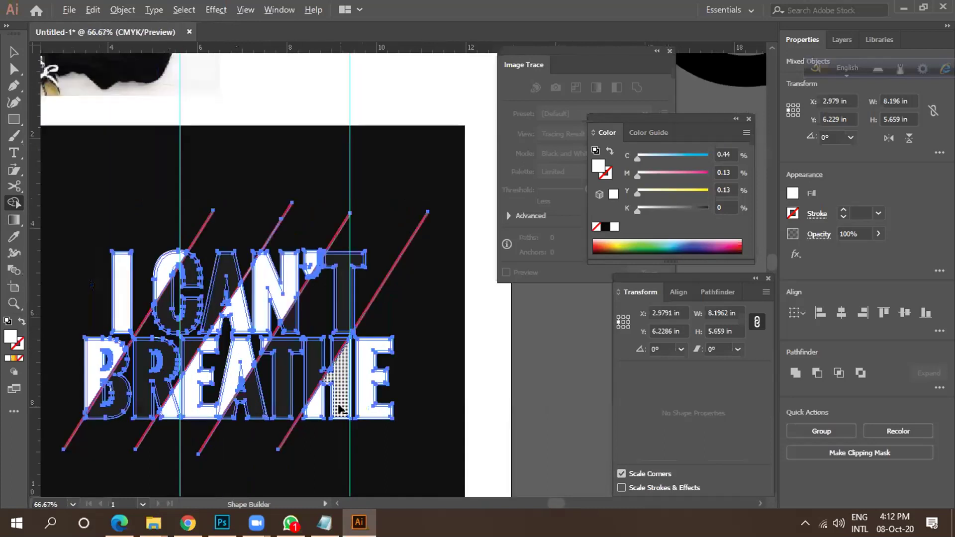
left_click(14, 52)
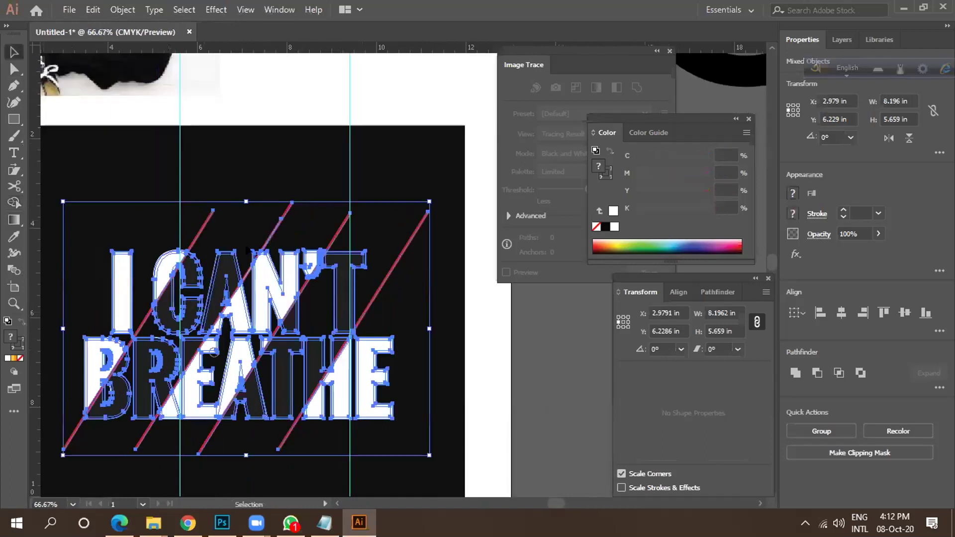
left_click(467, 336)
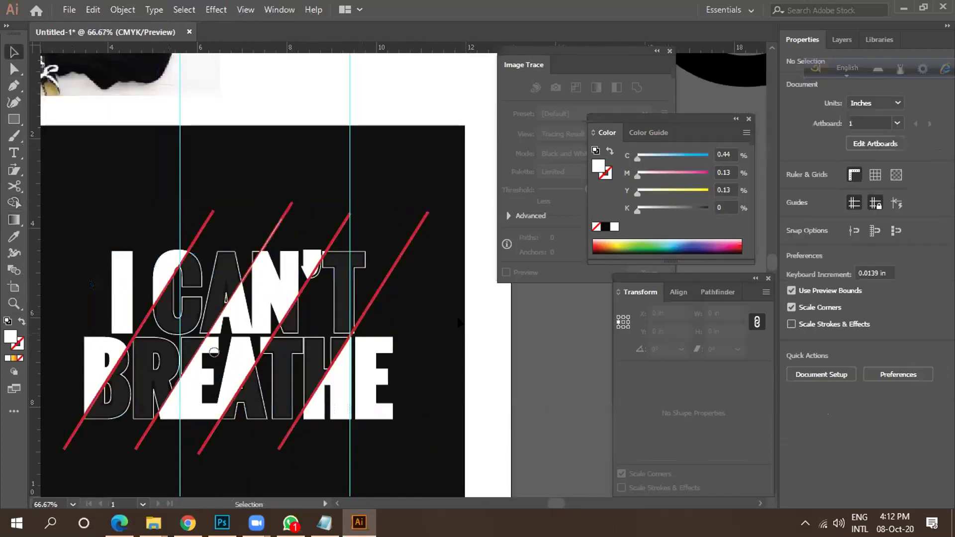
scroll(242, 390, "up", 4)
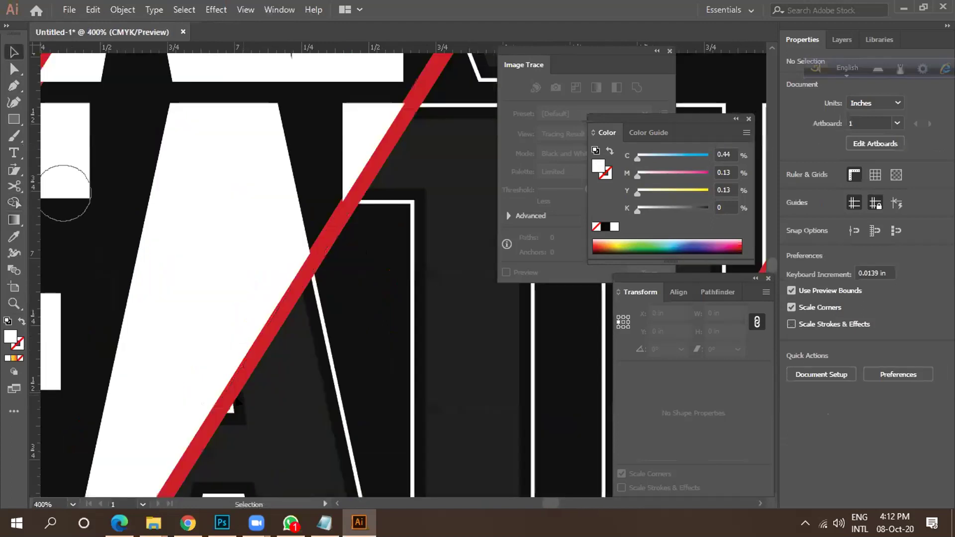
scroll(241, 335, "down", 2)
scroll(252, 331, "down", 1)
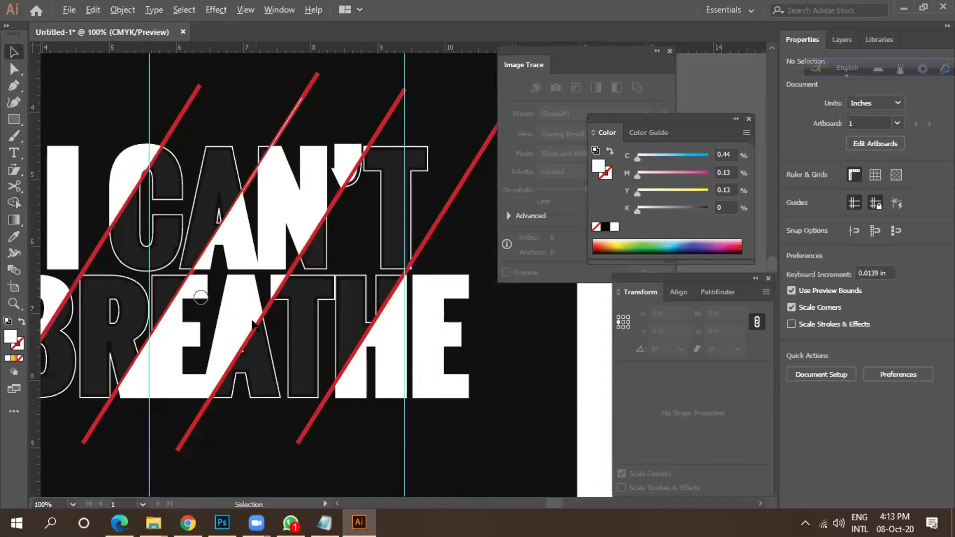
scroll(253, 323, "down", 1)
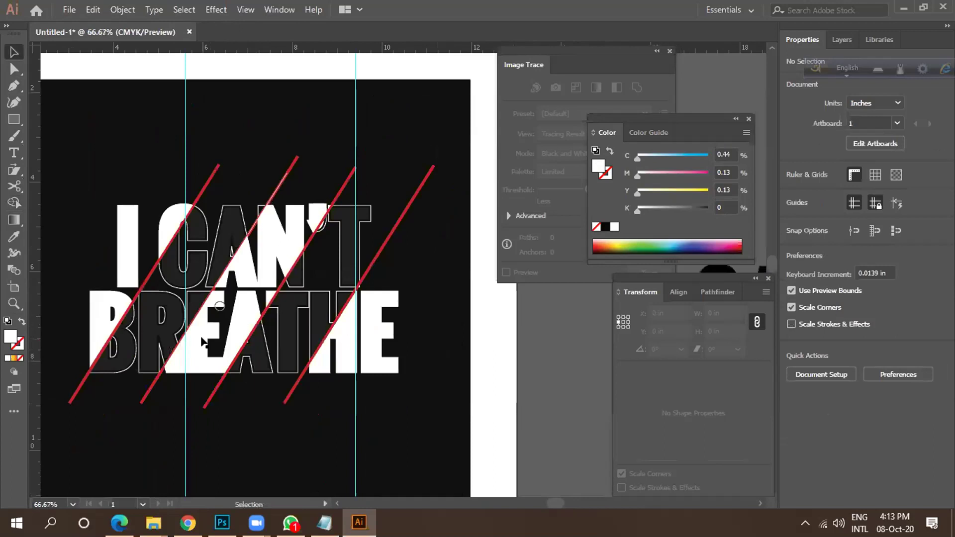
scroll(193, 358, "up", 3)
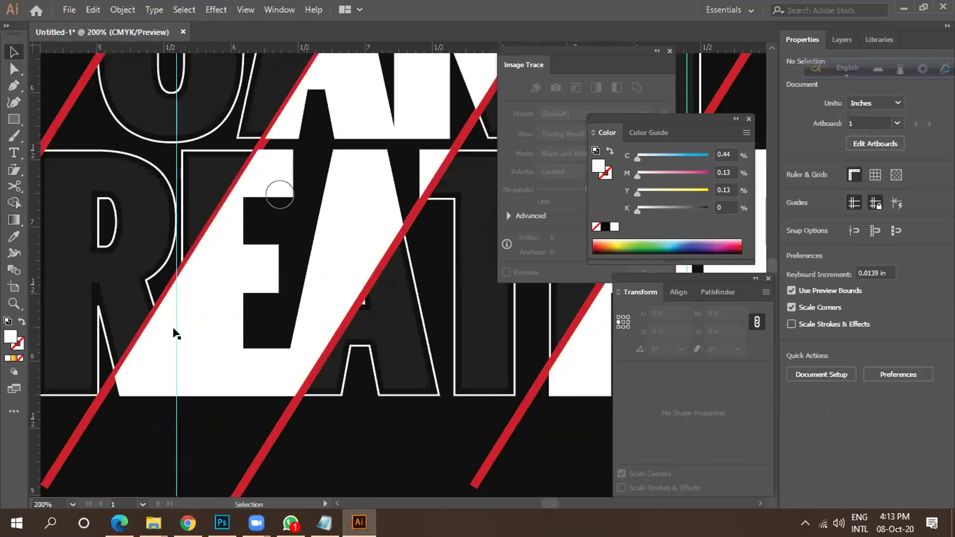
scroll(236, 341, "down", 2)
Examine the sliced regions of the selected lettering with Shape Builder, including the counters of the letter A.
key("ctrl+a")
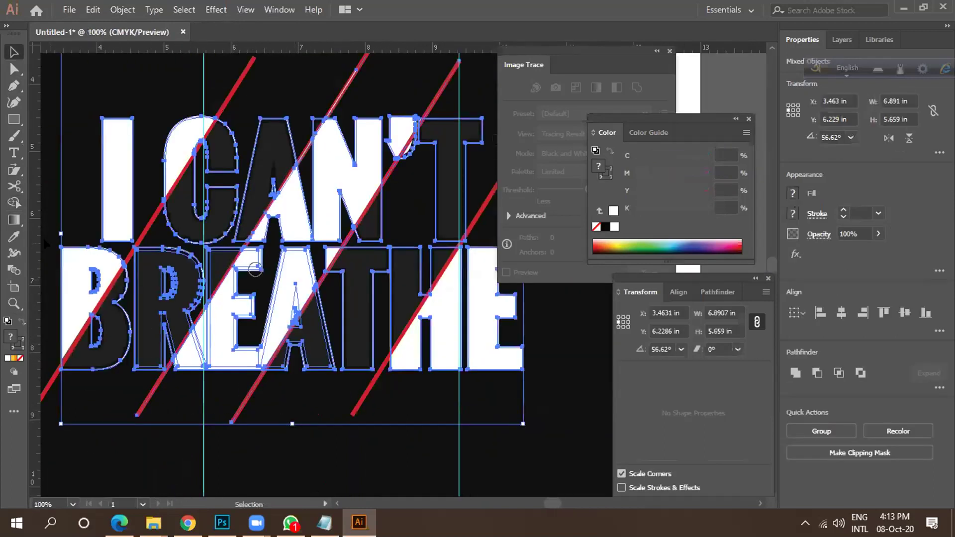
left_click(12, 204)
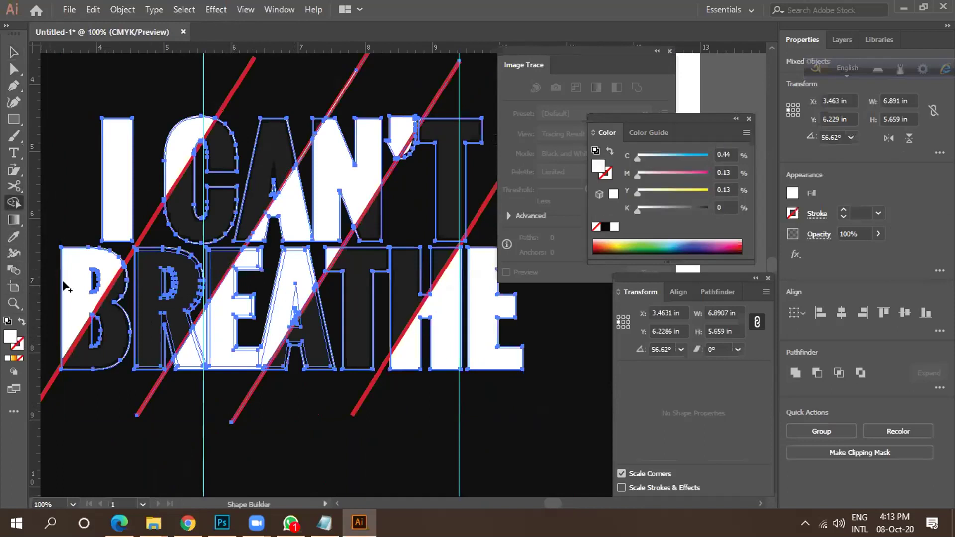
scroll(178, 333, "up", 3)
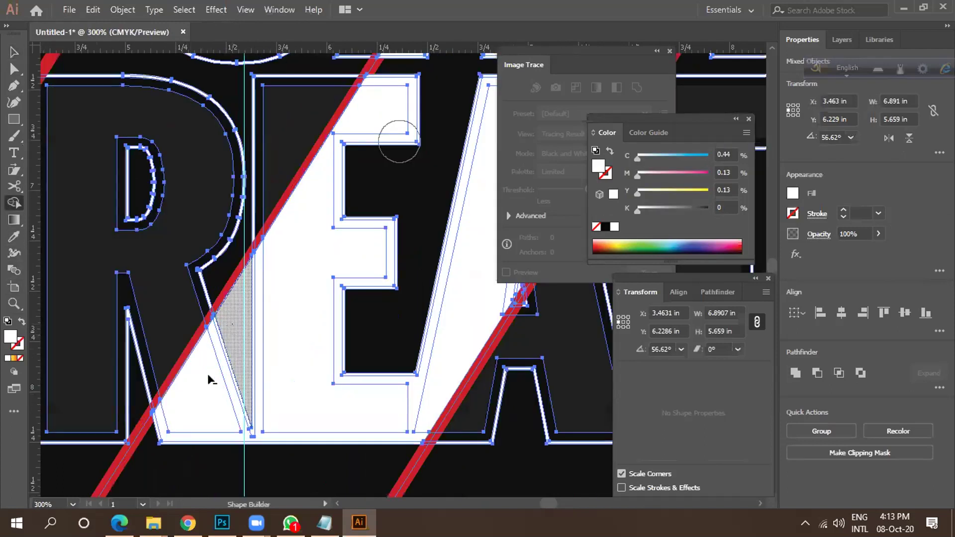
scroll(229, 423, "down", 3)
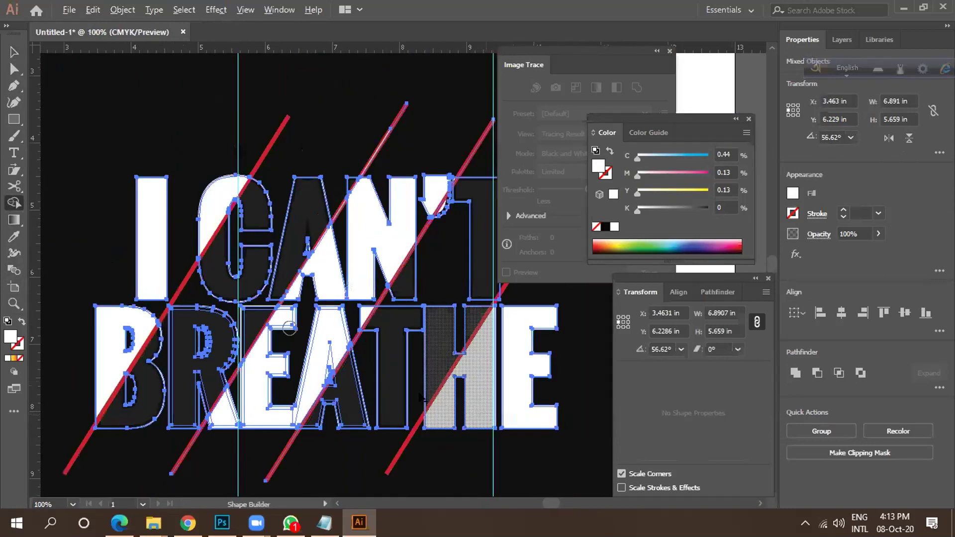
scroll(331, 369, "up", 4)
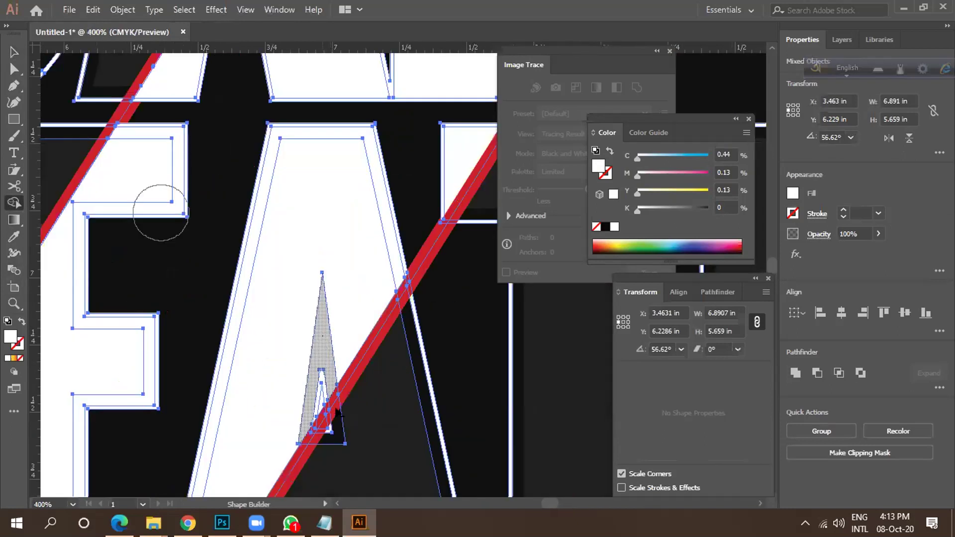
scroll(247, 395, "down", 3)
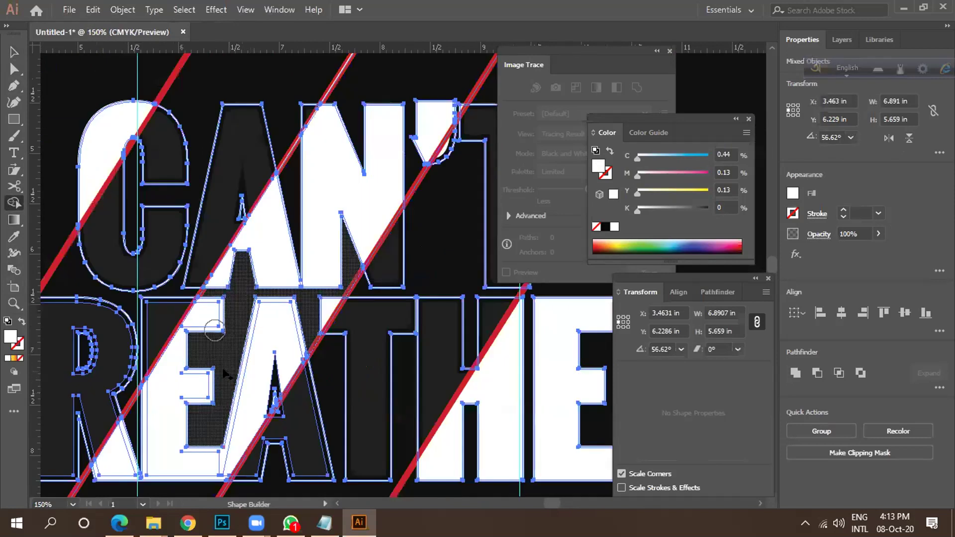
scroll(224, 372, "down", 2)
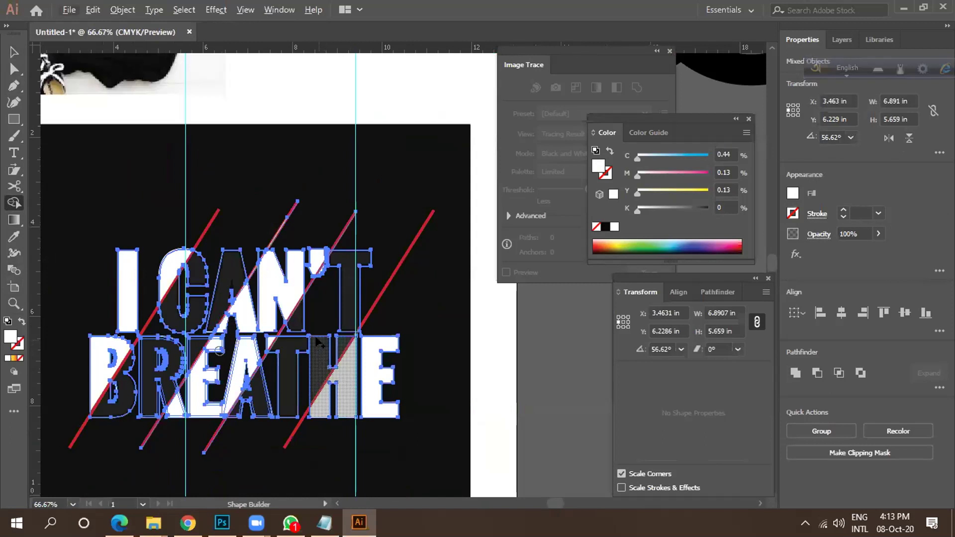
scroll(317, 342, "down", 1)
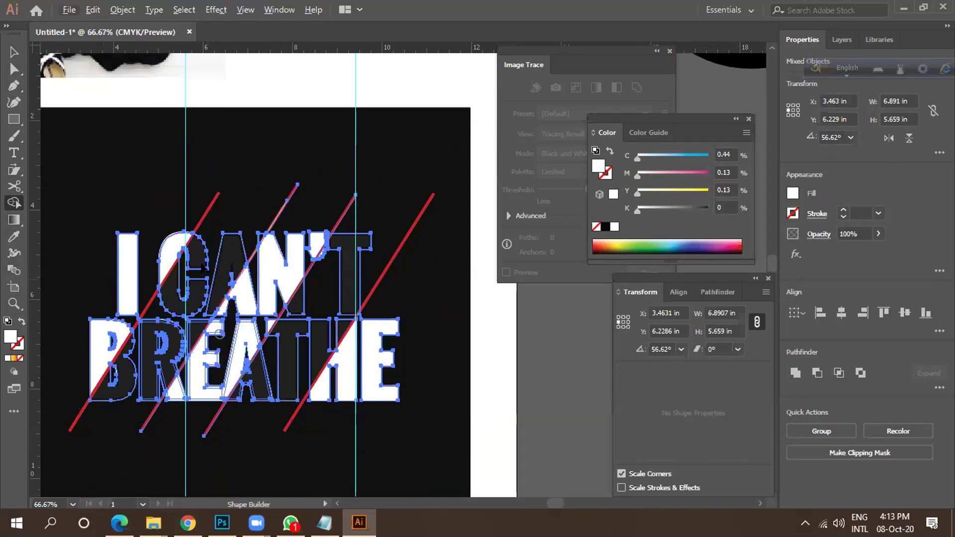
scroll(219, 334, "up", 3)
scroll(287, 305, "up", 3)
left_click(287, 305)
key("ctrl+1")
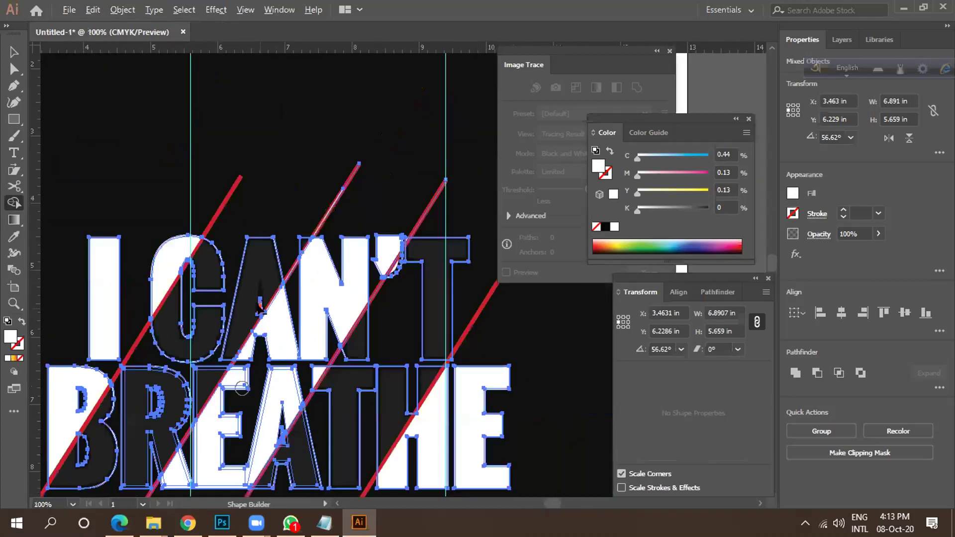
left_click(13, 52)
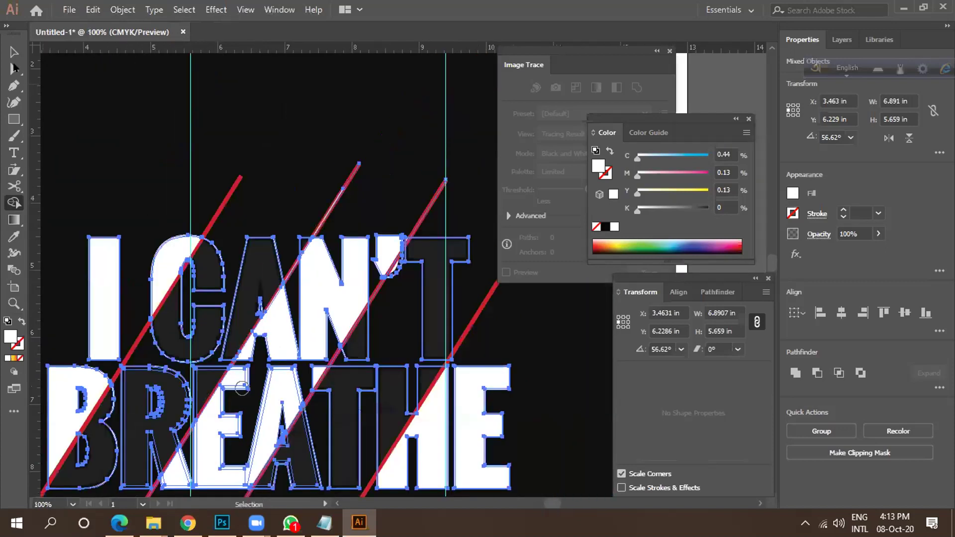
left_click(114, 113)
Compare the I CAN'T BREATHE design on the artboard with the reference T-shirt images beside it.
scroll(196, 111, "down", 3)
scroll(221, 162, "down", 1)
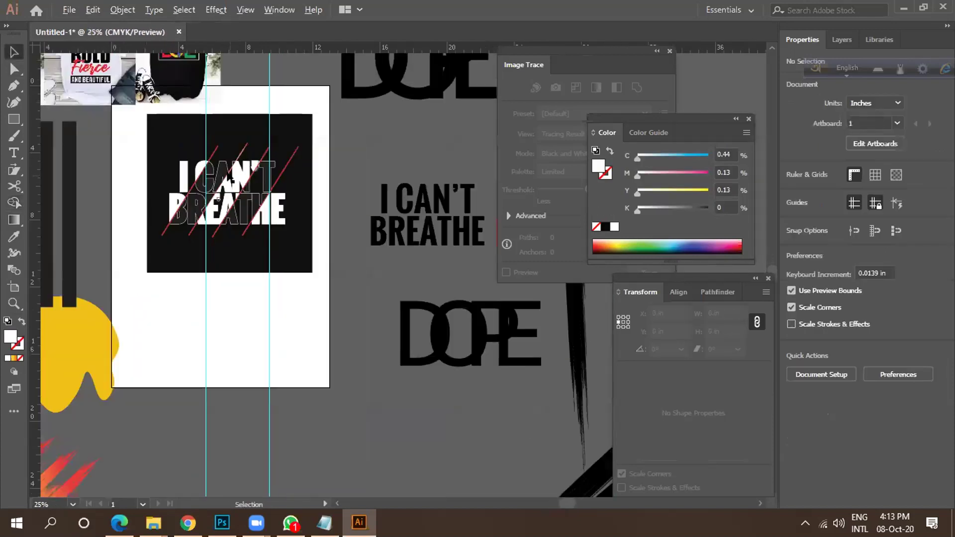
scroll(234, 184, "up", 3)
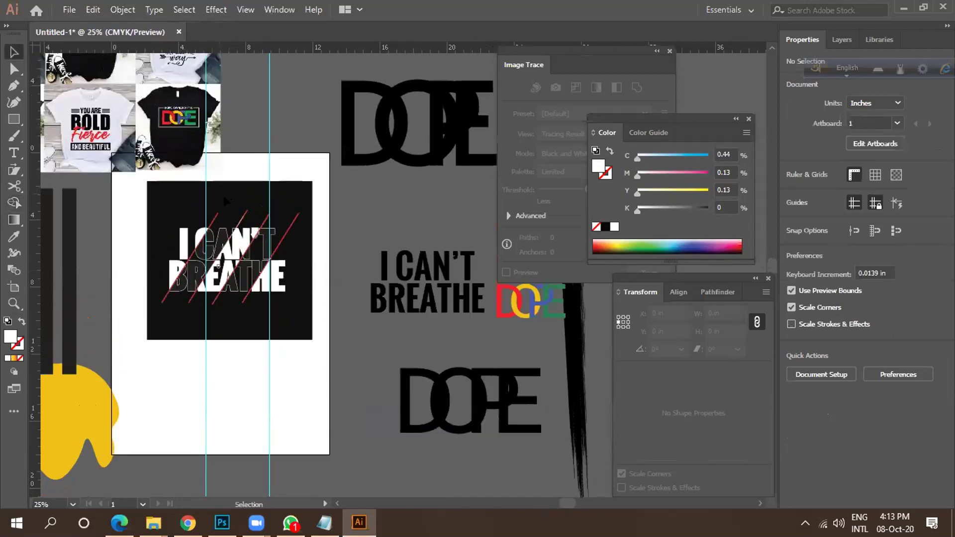
scroll(225, 200, "down", 1)
left_click_drag(247, 211, 308, 263)
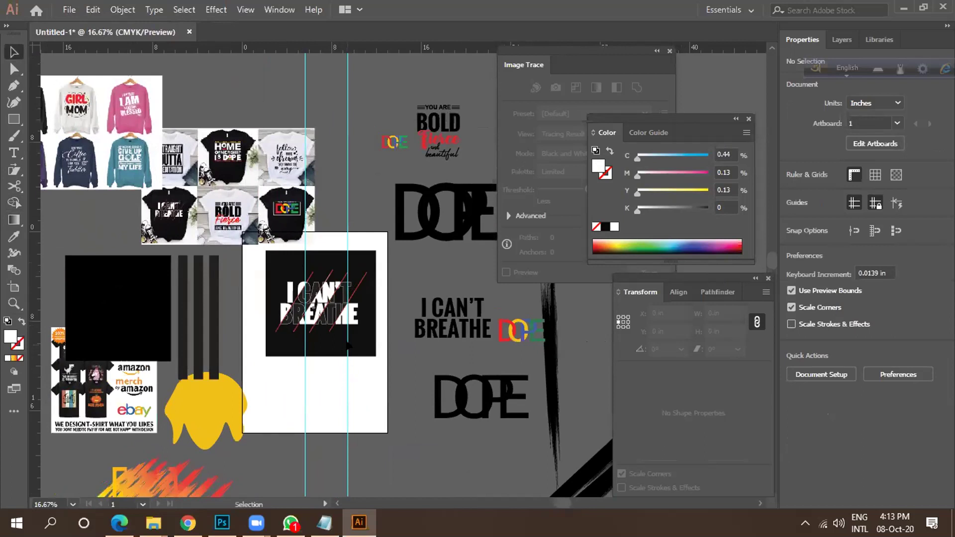
scroll(347, 344, "up", 3)
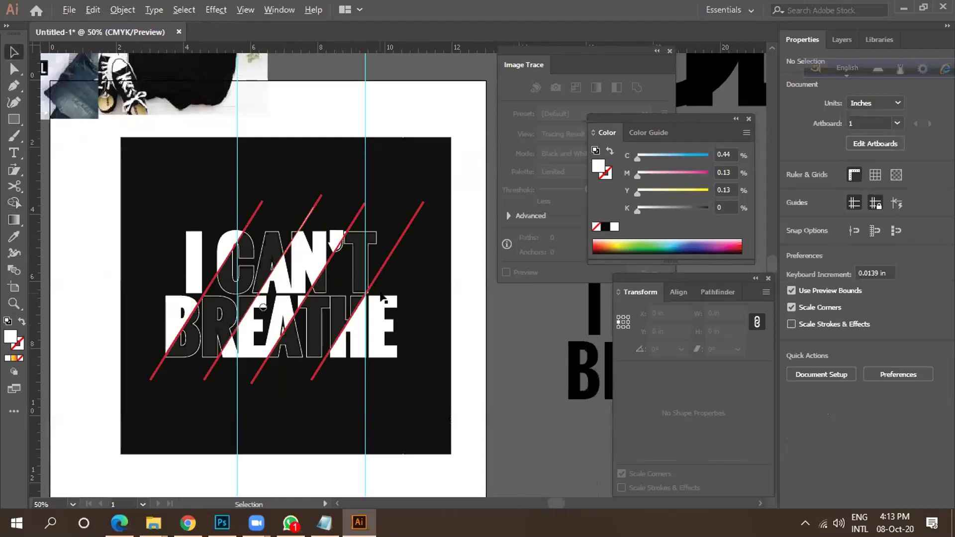
scroll(382, 297, "down", 2)
scroll(385, 298, "down", 1)
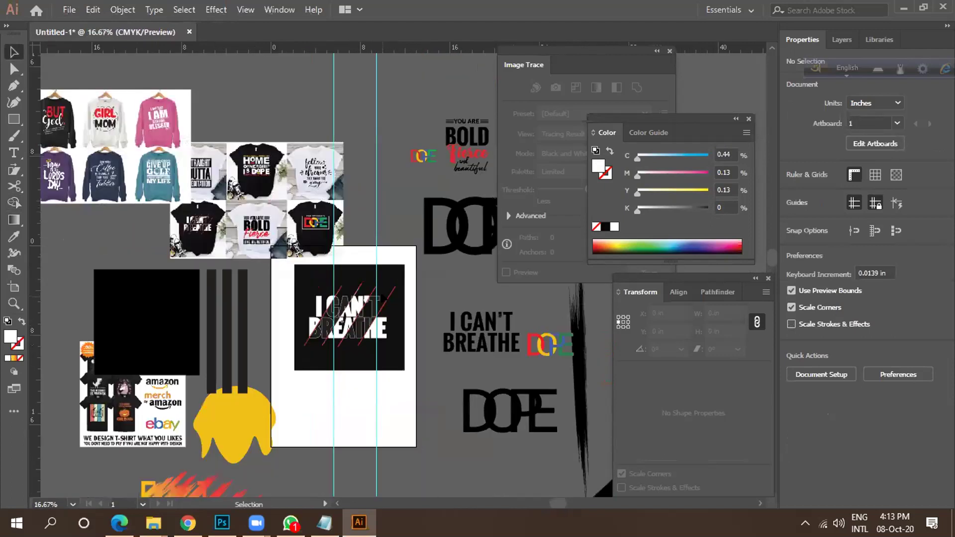
scroll(293, 355, "down", 1)
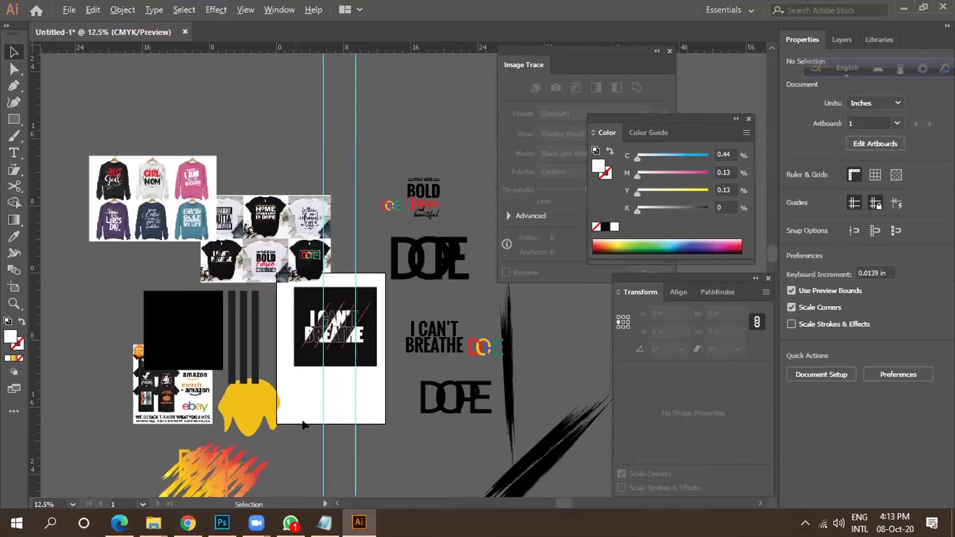
Switch to WhatsApp and review the HOME OWNERSHIP IS DOPE design image in the group chat.
left_click(291, 522)
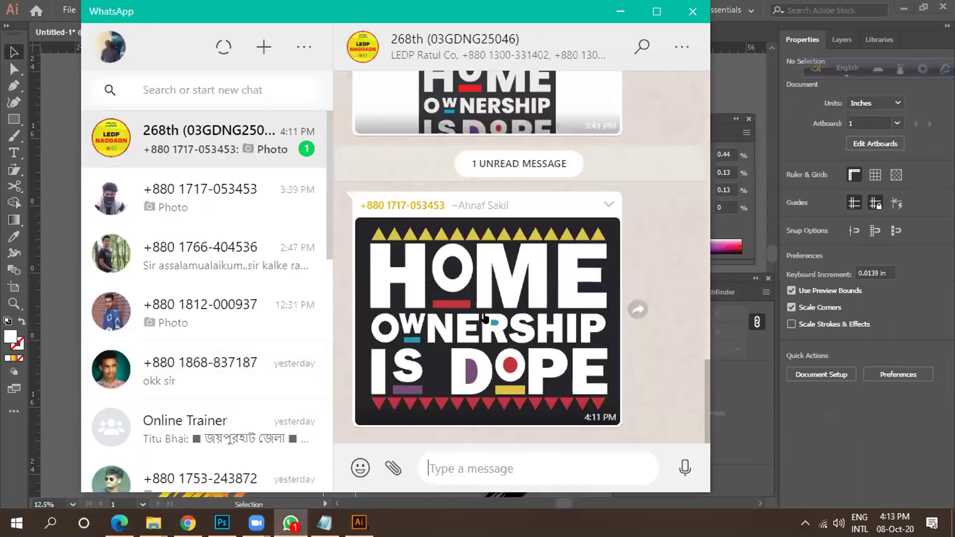
scroll(487, 312, "up", 3)
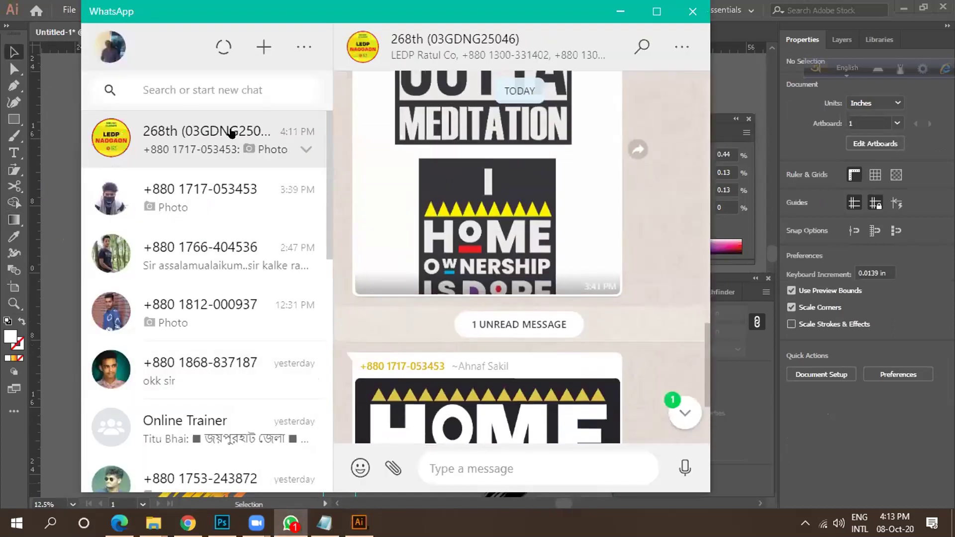
scroll(586, 260, "down", 3)
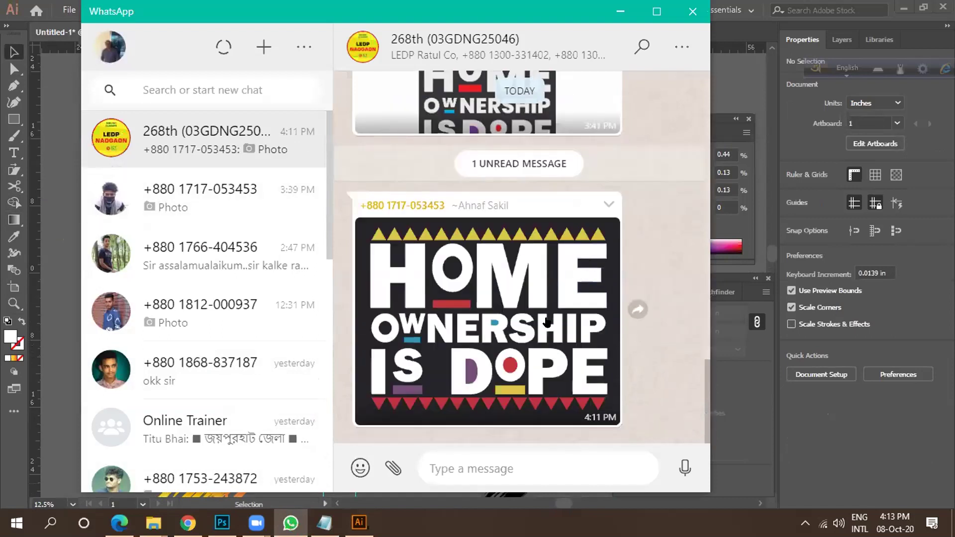
Review the OUTTA MEDITATION and HOME OWNERSHIP IS DOPE designs submitted in the group chat.
scroll(548, 323, "up", 3)
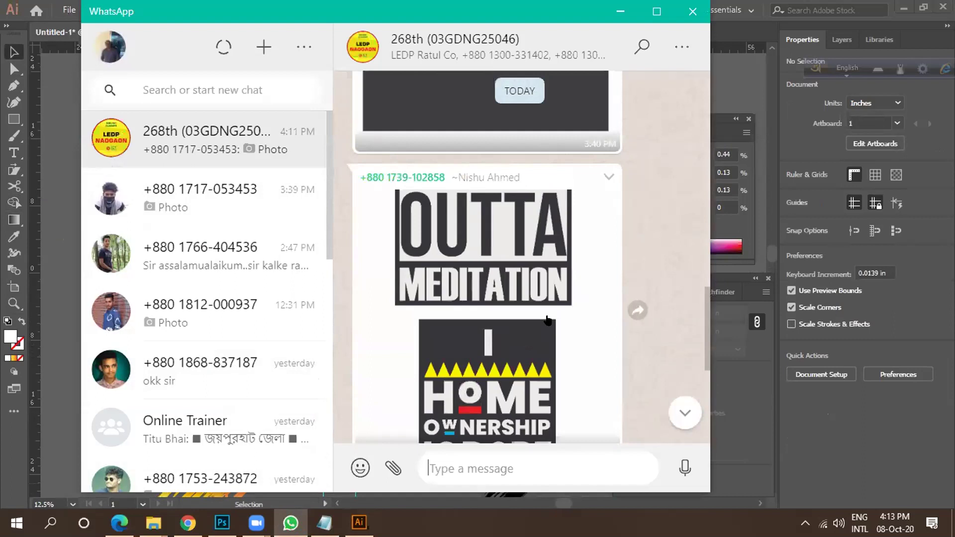
scroll(548, 320, "down", 3)
scroll(548, 313, "down", 2)
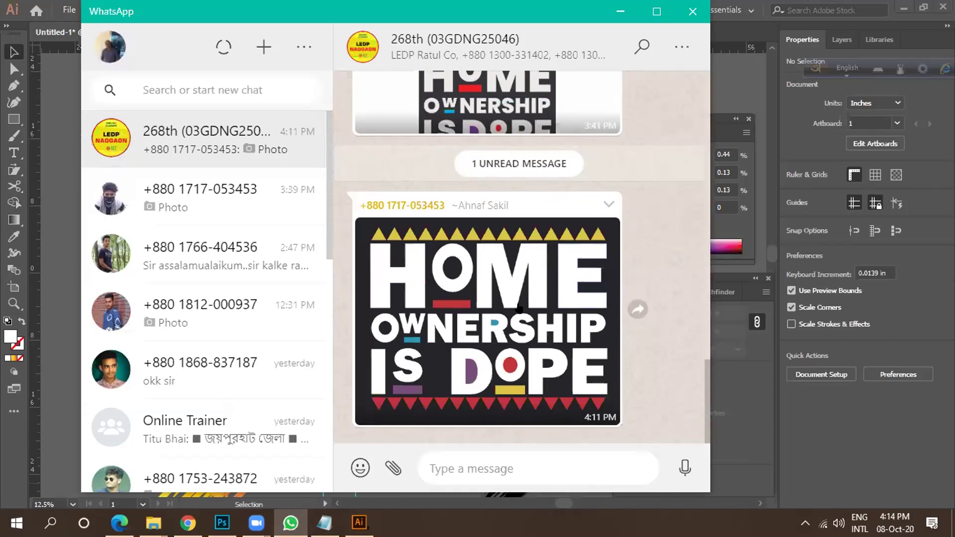
scroll(453, 329, "up", 5)
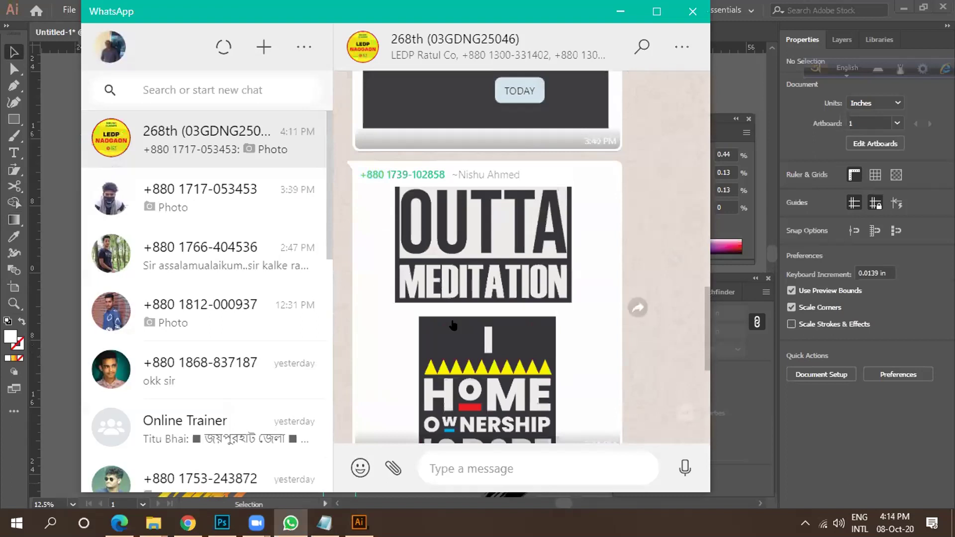
scroll(454, 326, "up", 5)
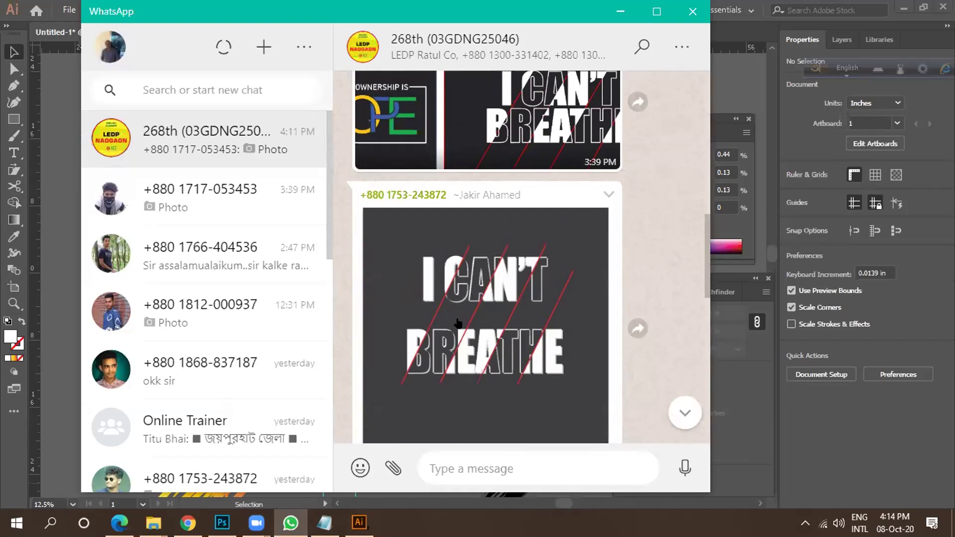
View the submitted I CAN'T BREATHE design full size, close it, and look through the neighbouring submissions in the chat.
left_click(487, 332)
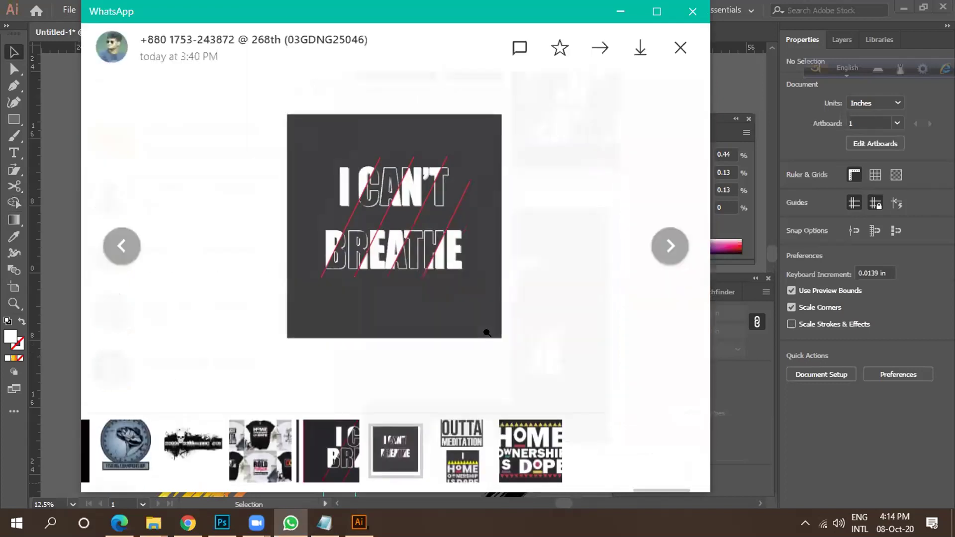
left_click(680, 49)
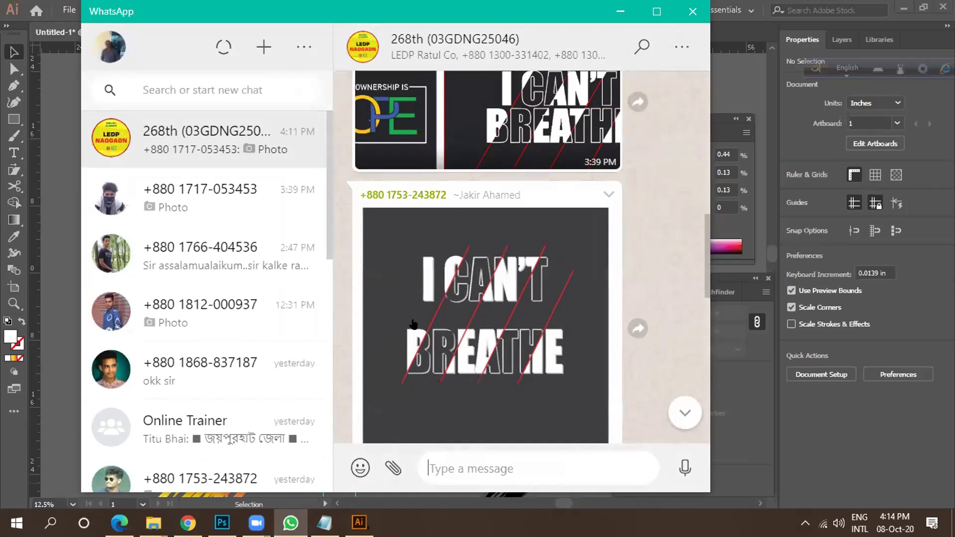
scroll(520, 347, "up", 4)
scroll(520, 348, "up", 2)
scroll(505, 342, "down", 4)
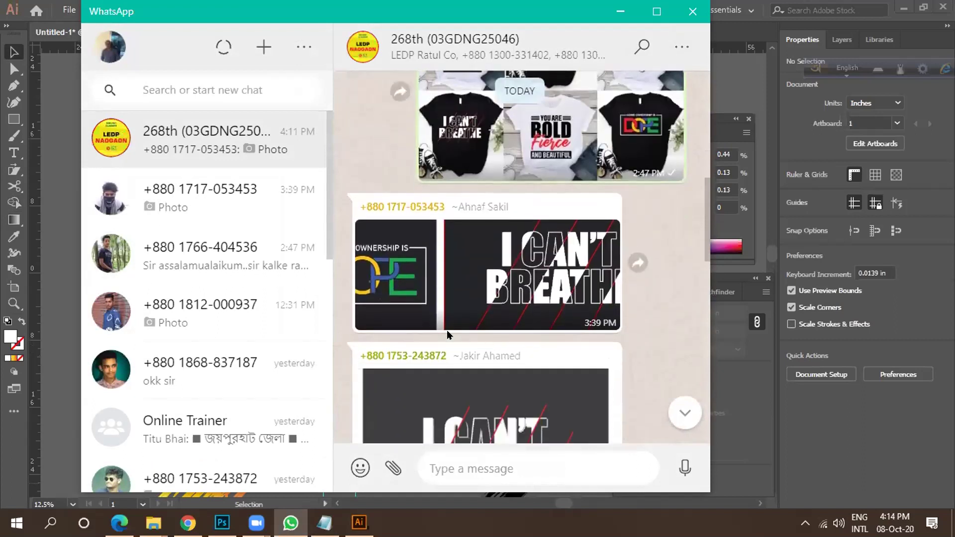
scroll(406, 330, "down", 10)
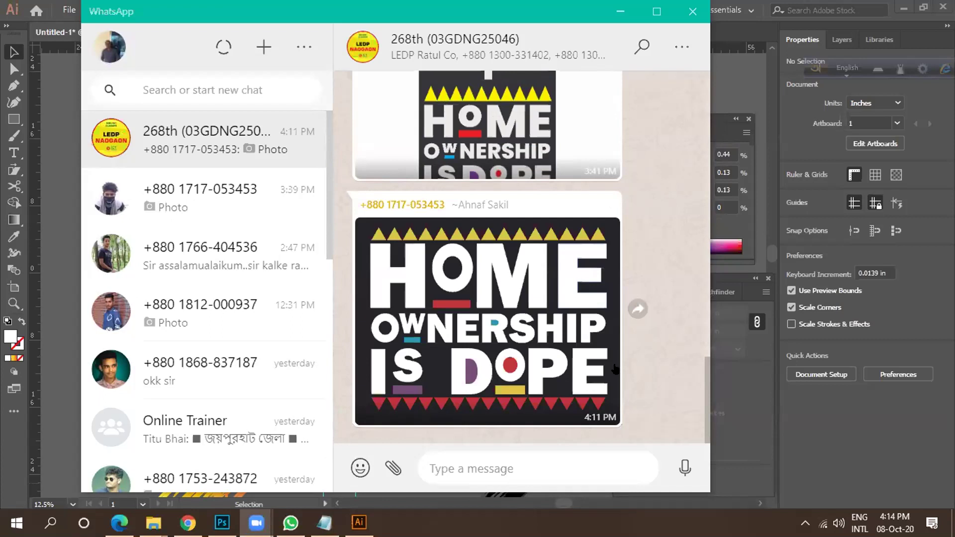
Switch to Illustrator and shorten the fourth red slash to about 4.86 in by moving its upper end point down along the line.
key("alt+Tab")
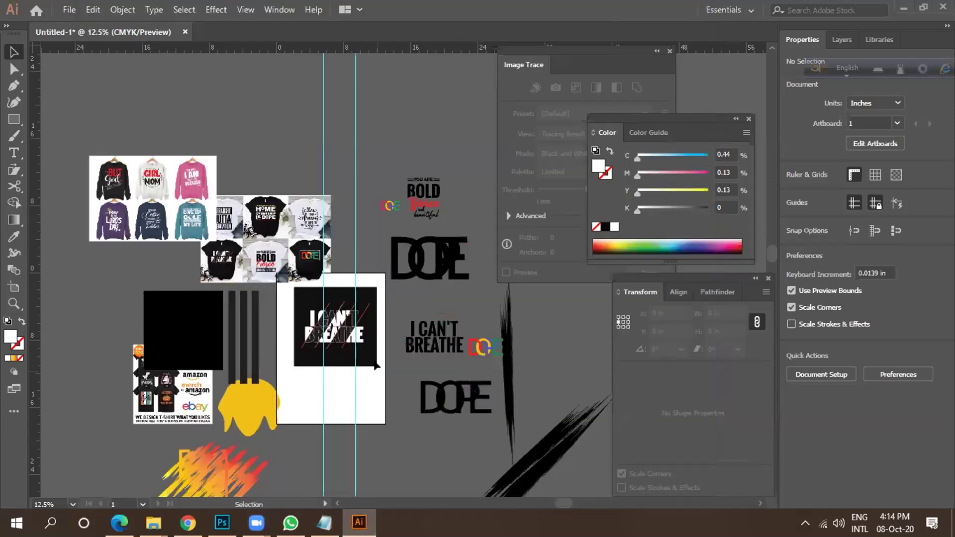
scroll(421, 335, "down", 1)
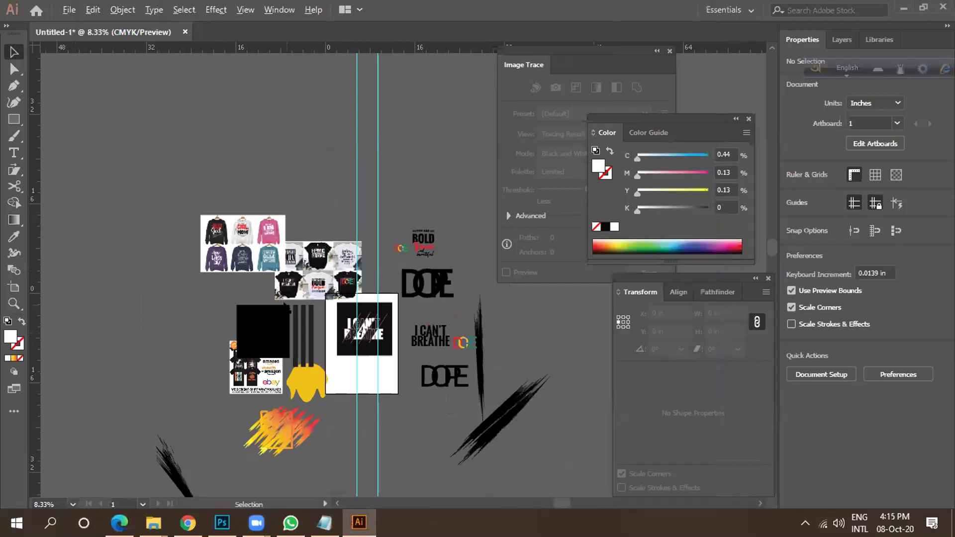
scroll(365, 348, "up", 3)
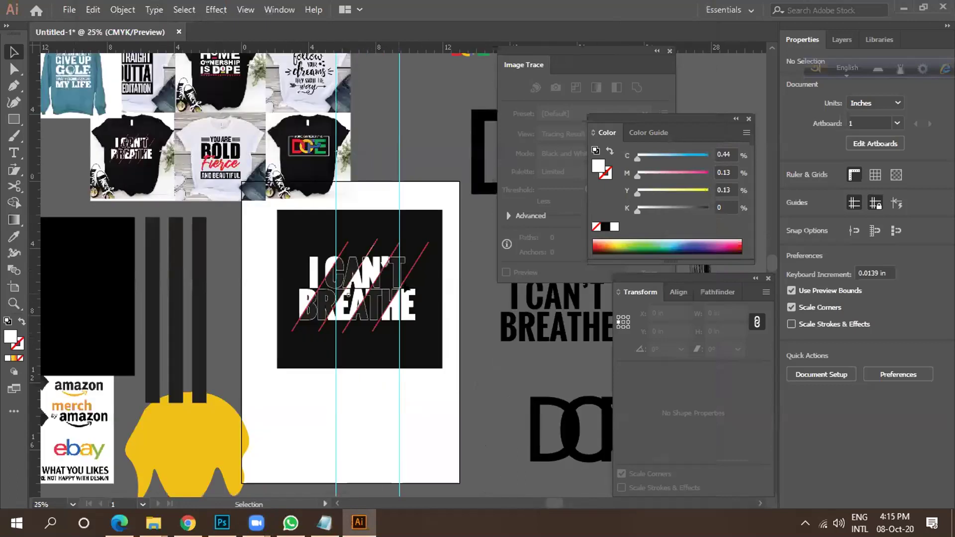
left_click(423, 246)
scroll(423, 248, "up", 3)
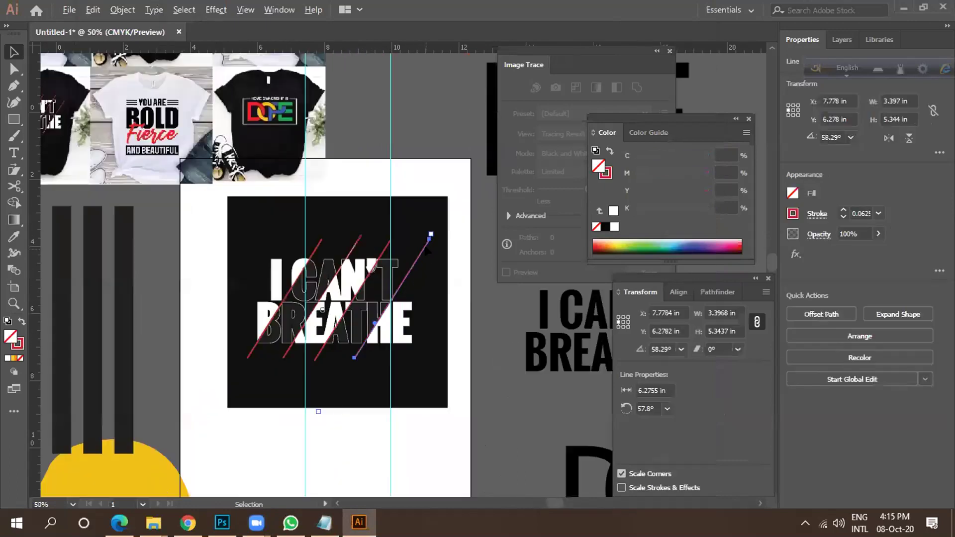
key("a")
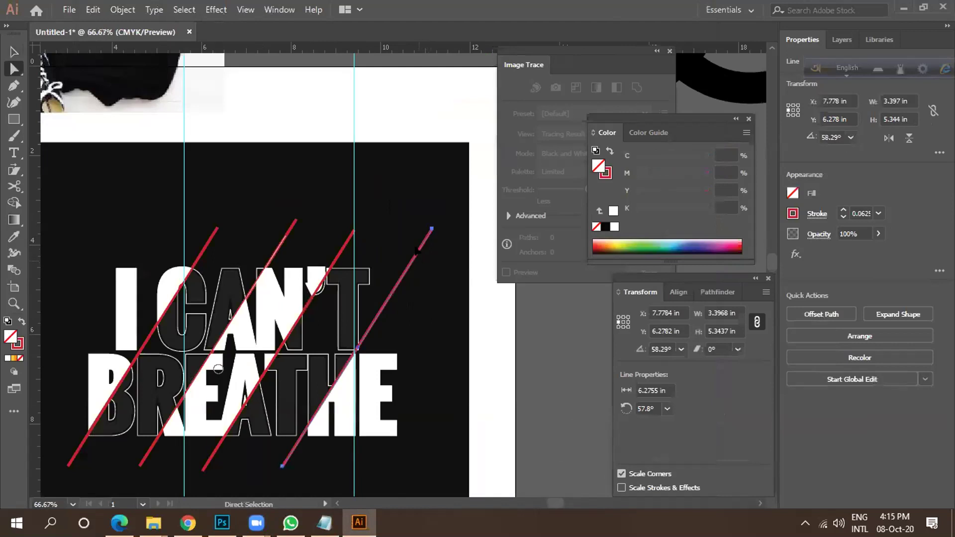
left_click(432, 229)
left_click_drag(432, 229, 400, 284)
scroll(377, 343, "up", 2)
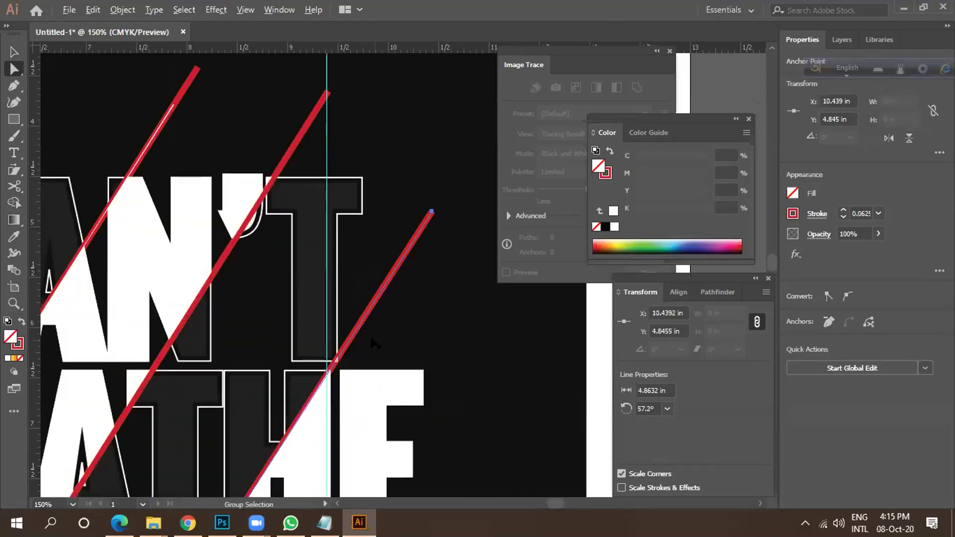
Delete the small stray white sliver on the fourth red slash at the lower corner of the T in CAN'T.
scroll(393, 293, "up", 3)
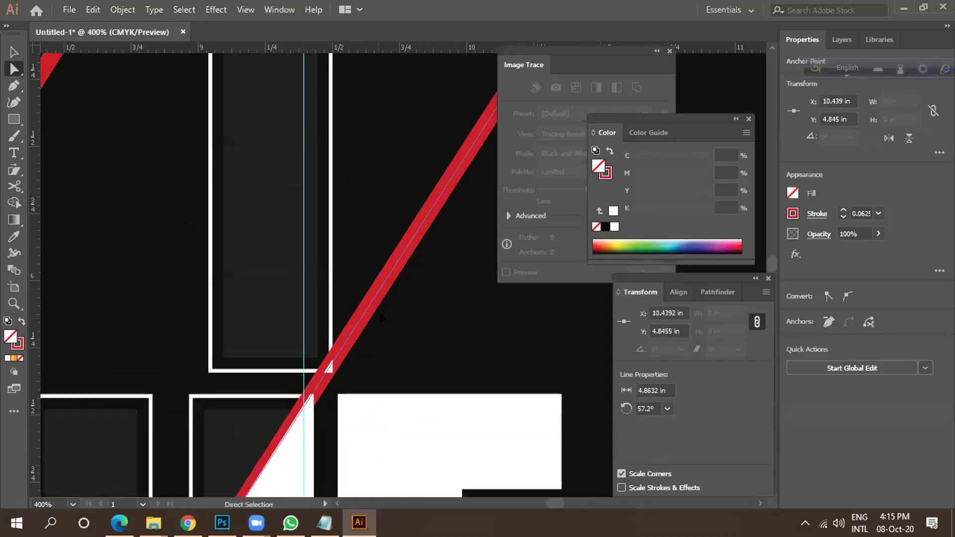
left_click(342, 315)
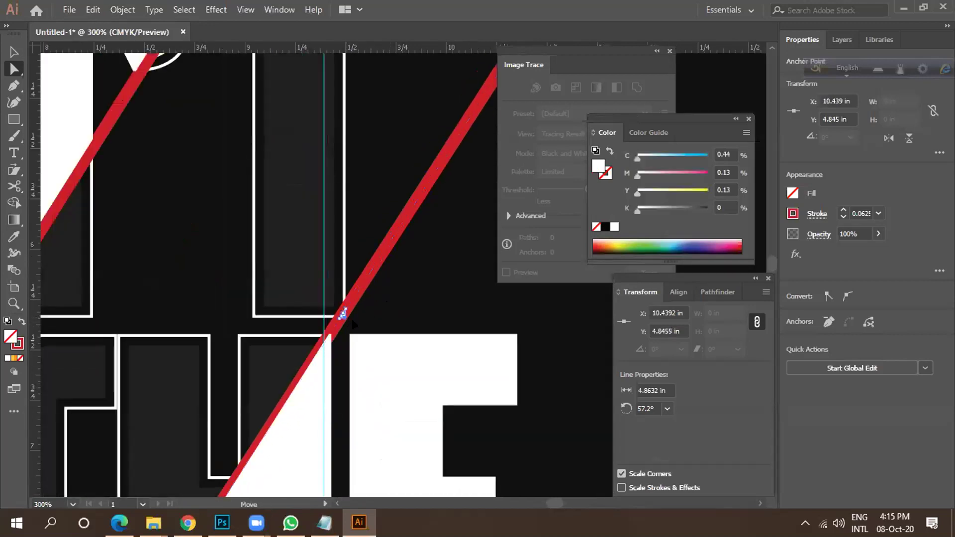
left_click(341, 314)
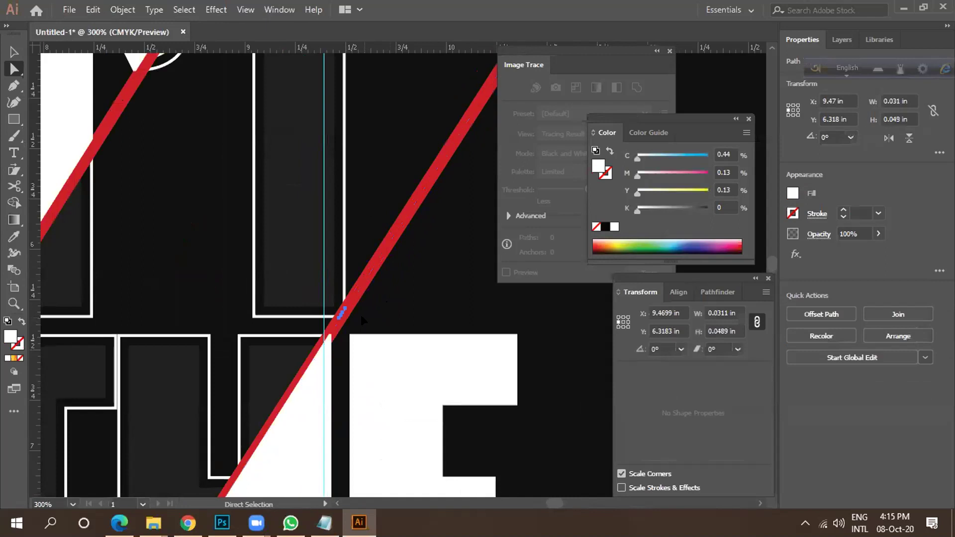
scroll(360, 315, "up", 3)
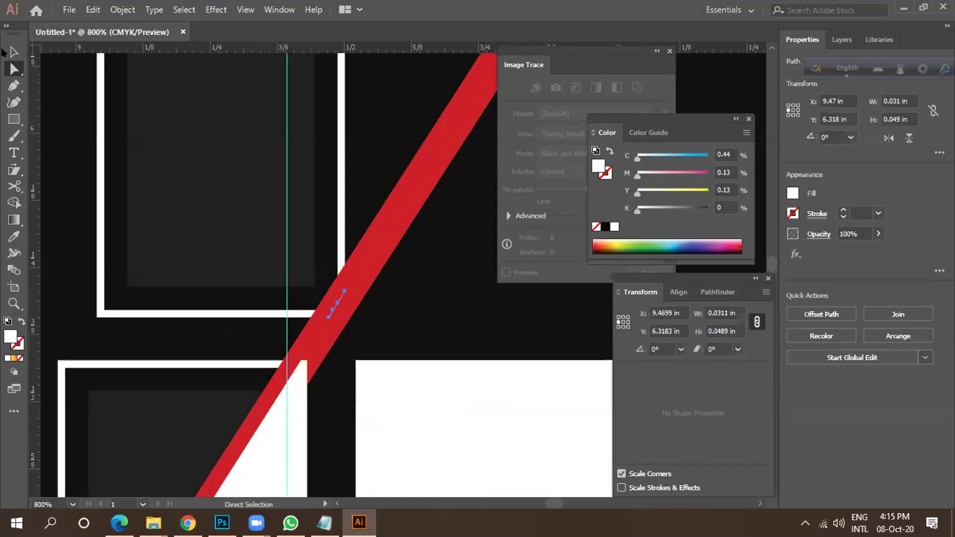
left_click(14, 52)
scroll(332, 309, "up", 2)
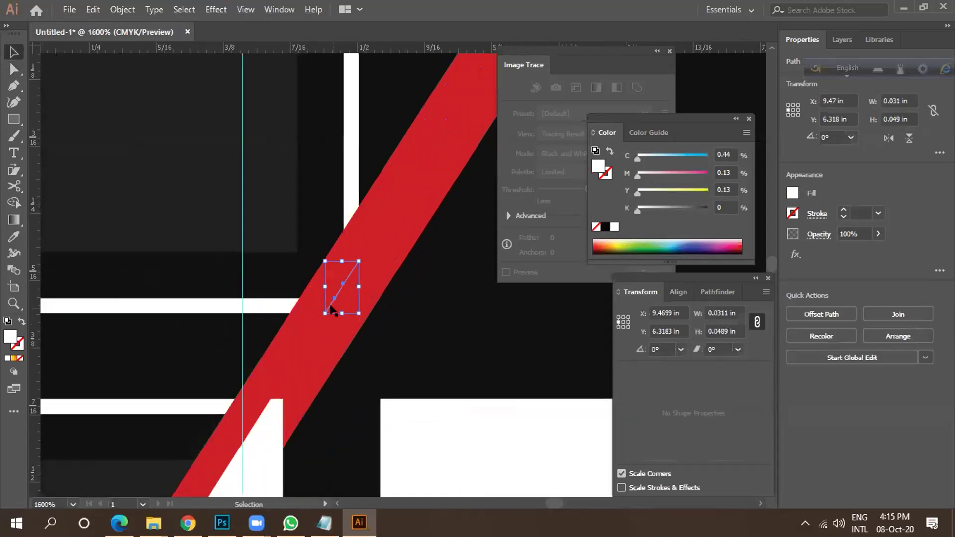
left_click(335, 304)
scroll(330, 270, "down", 3)
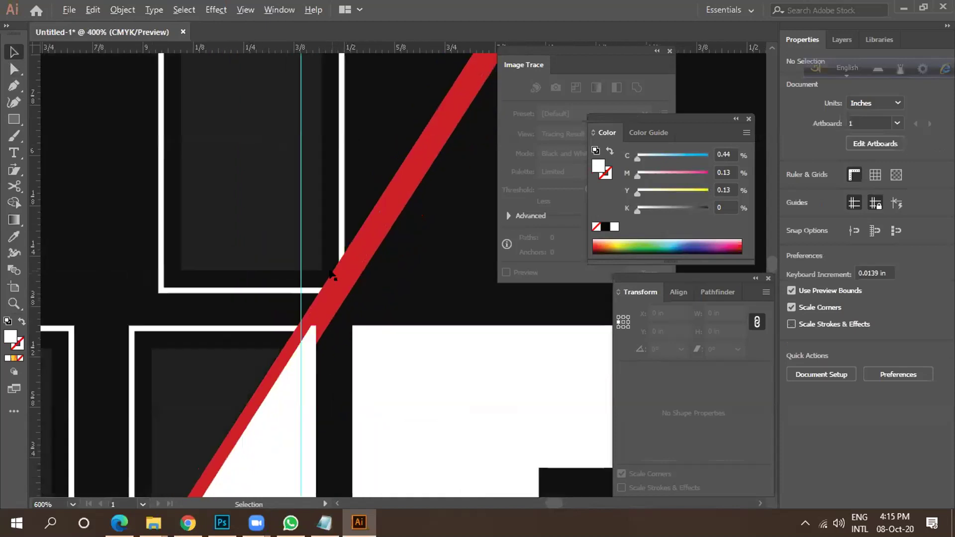
Inspect the dark inner fill of the H in BREATHE and the fourth red slash crossing it.
scroll(332, 274, "down", 4)
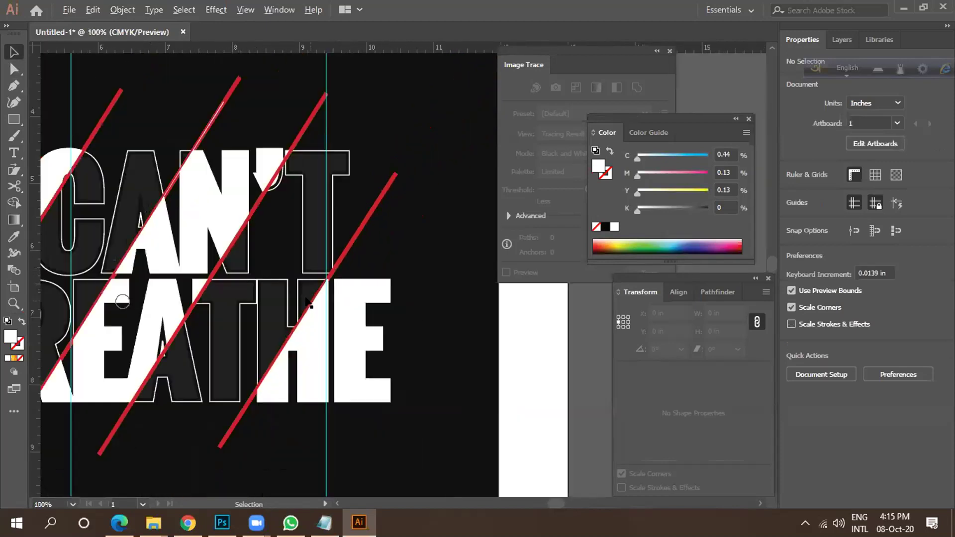
scroll(308, 305, "up", 3)
left_click(308, 307)
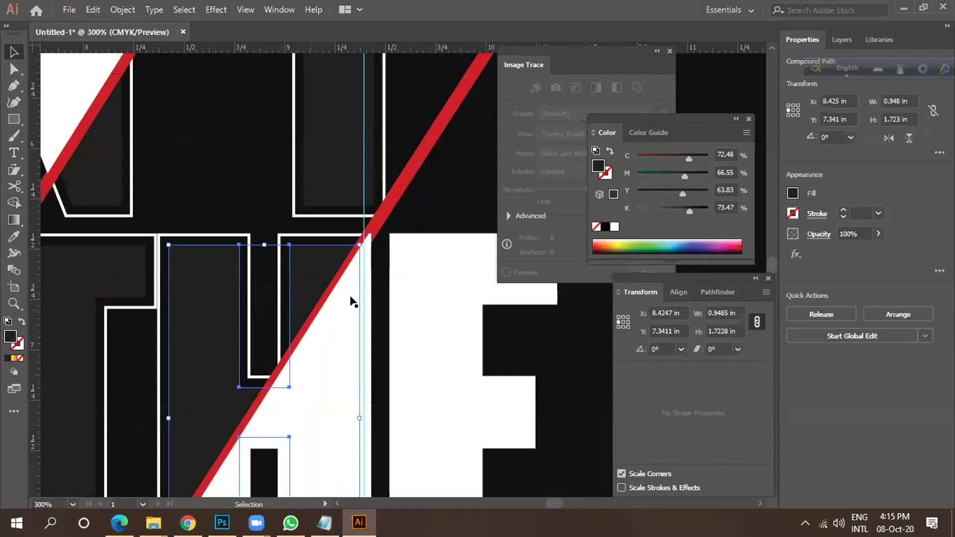
key("a")
left_click(392, 214)
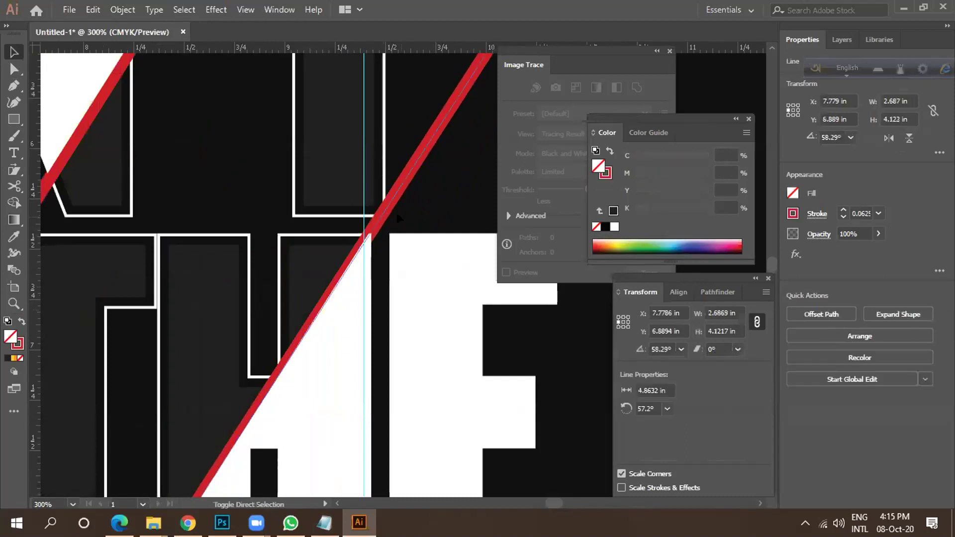
Shorten the fourth red slash further to about 4.09 in by moving its upper end point down toward the lettering.
key("v")
scroll(395, 211, "down", 1)
scroll(395, 210, "down", 3)
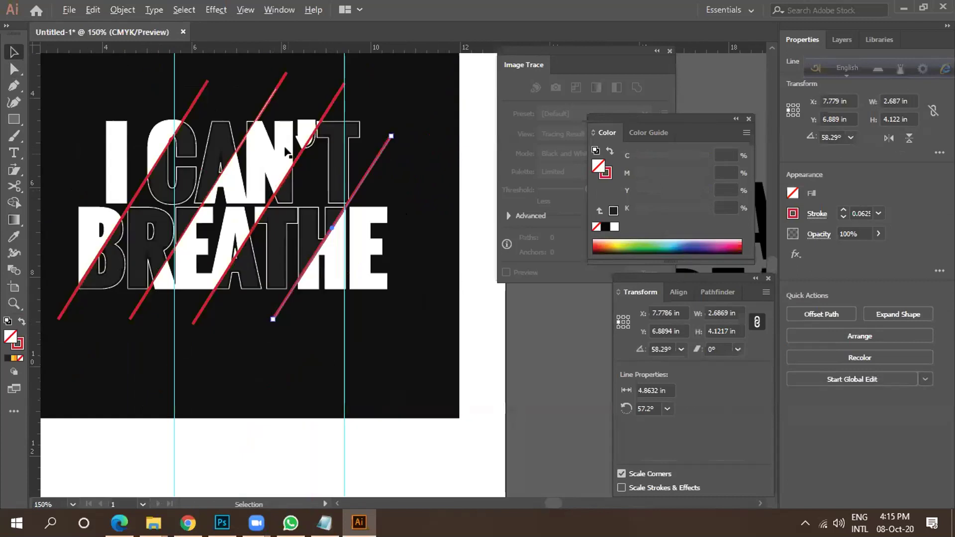
scroll(283, 176, "up", 1)
scroll(276, 185, "down", 1)
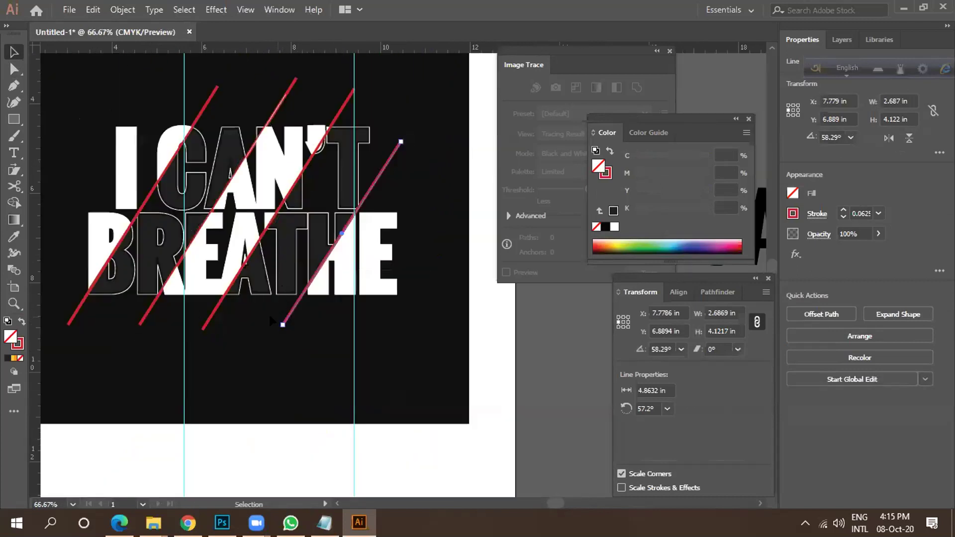
key("a")
left_click(401, 143)
scroll(401, 143, "up", 1)
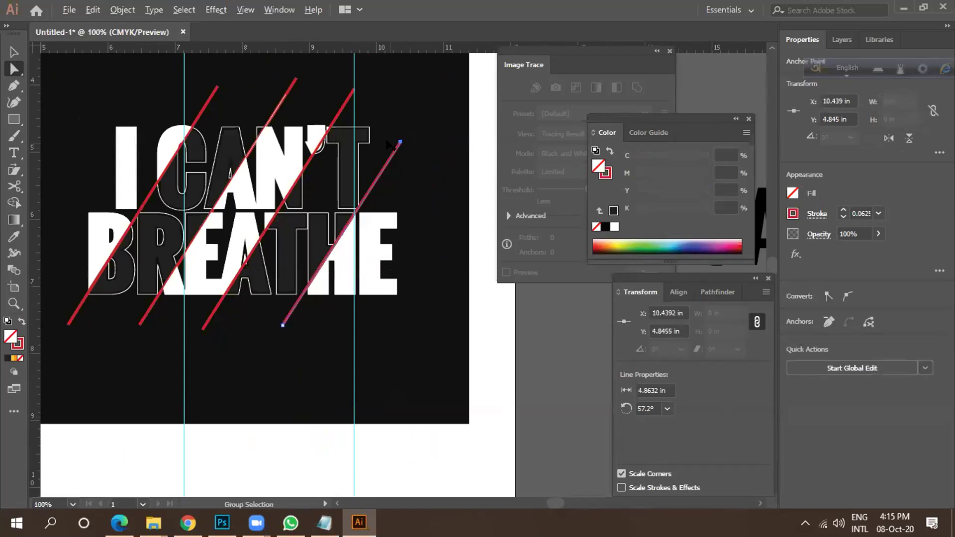
left_click_drag(406, 142, 376, 187)
left_click(389, 192)
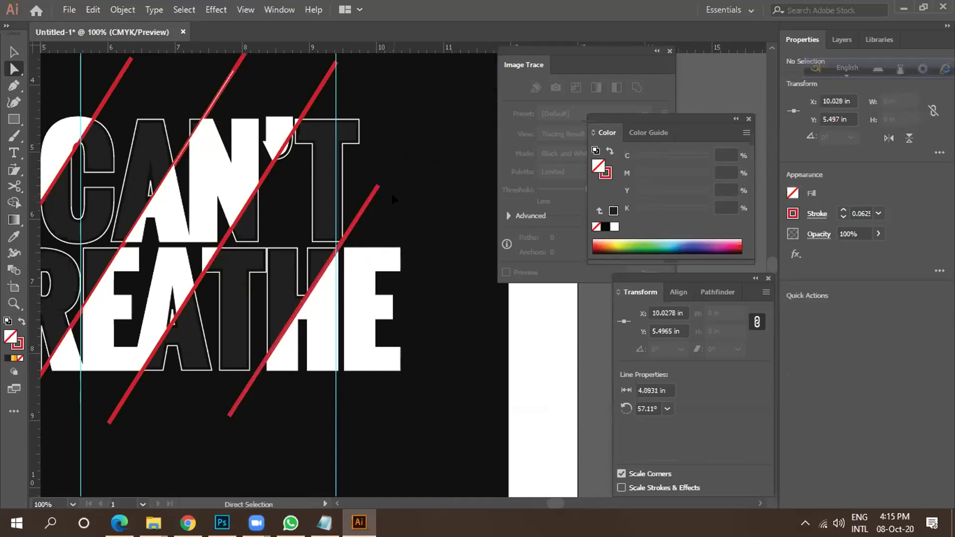
Select the white AN piece of CAN'T and examine its thin spike along the second red slash.
scroll(391, 192, "down", 2)
scroll(398, 195, "down", 1)
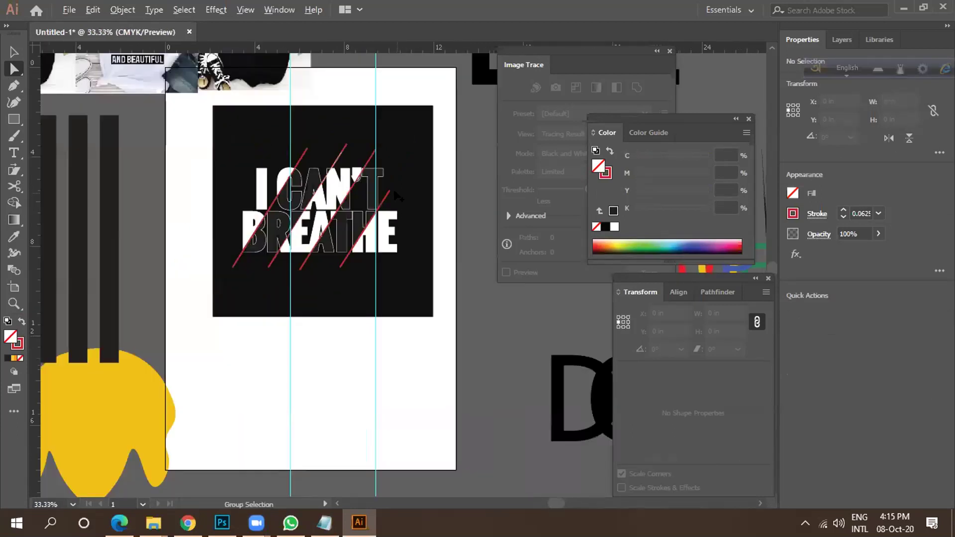
scroll(326, 142, "up", 3)
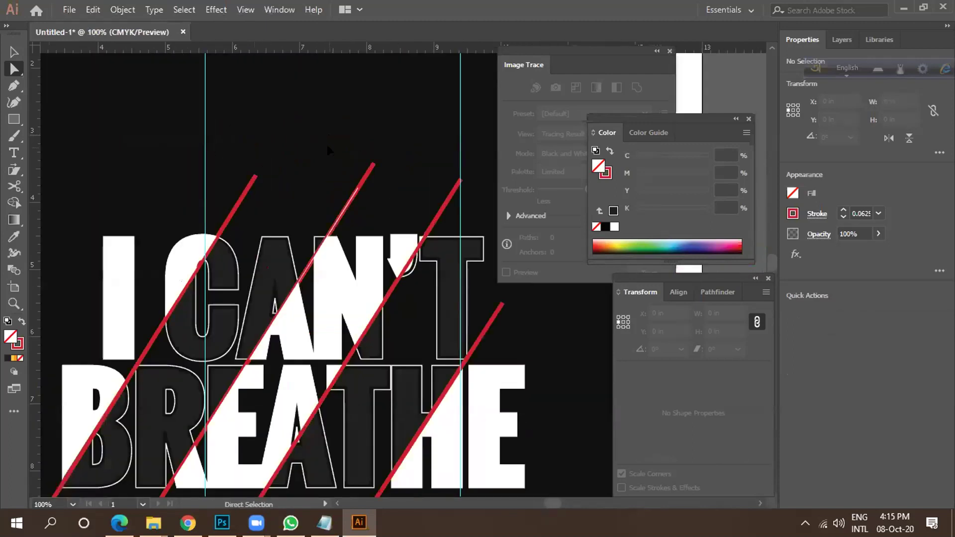
left_click(343, 212)
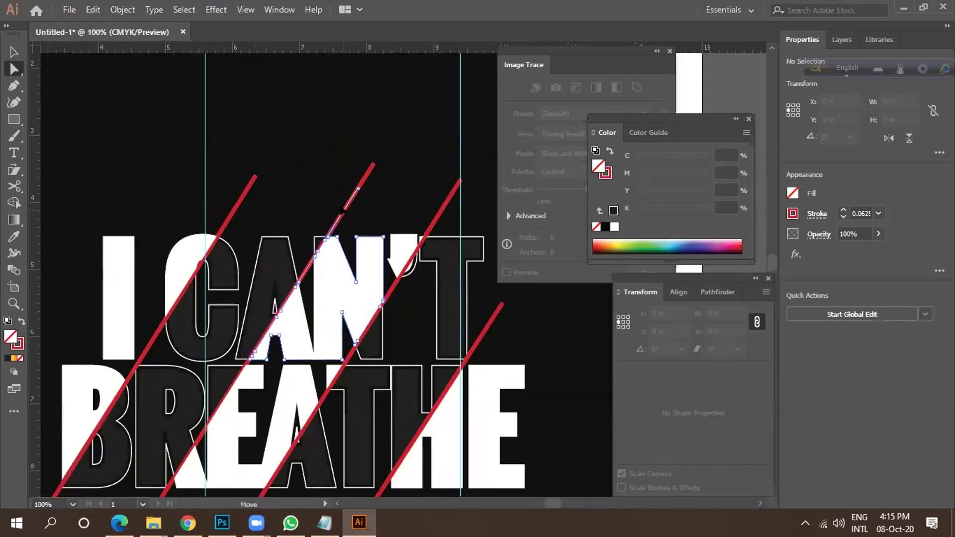
scroll(342, 211, "up", 3)
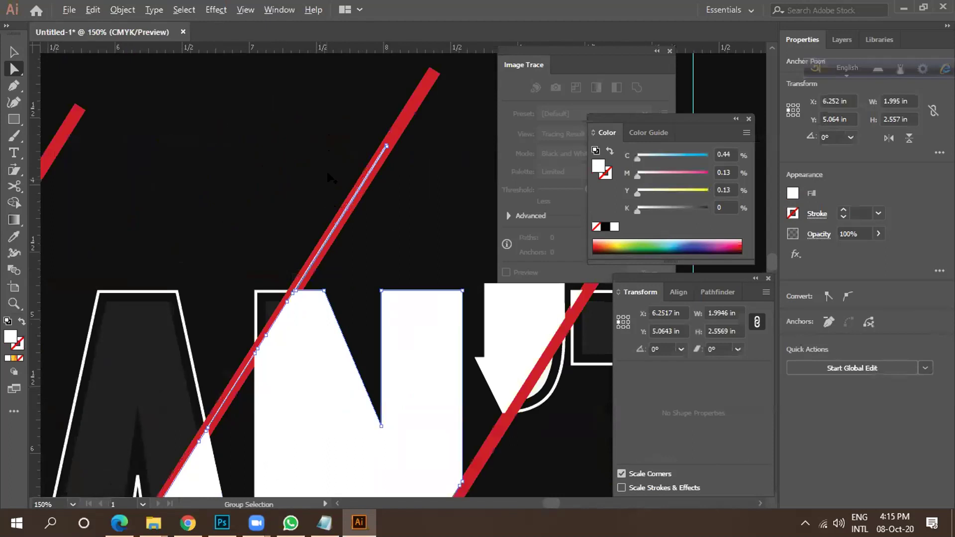
scroll(342, 172, "down", 5)
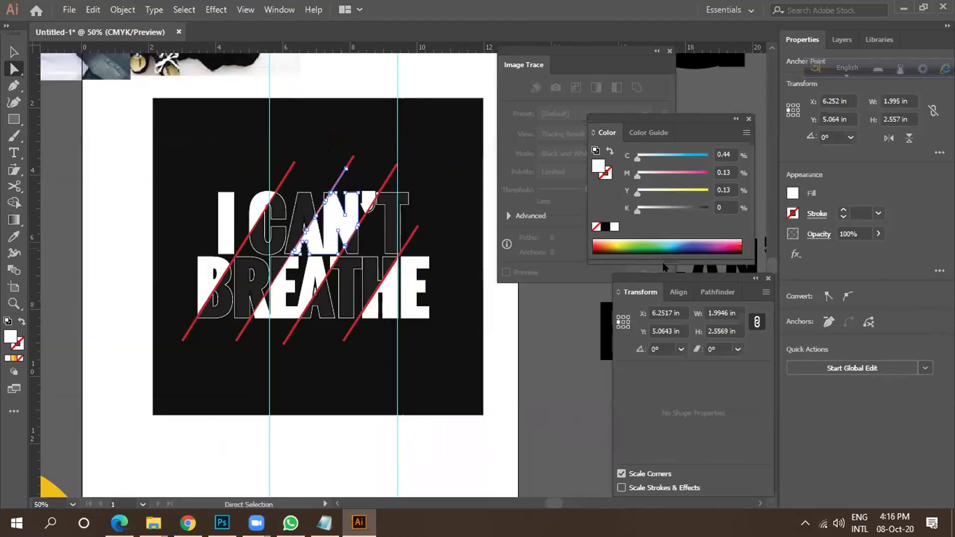
Select the lettering and slashes of the I CAN'T BREATHE design, deselect them, and check the design beside the reference T-shirts.
scroll(356, 294, "down", 2)
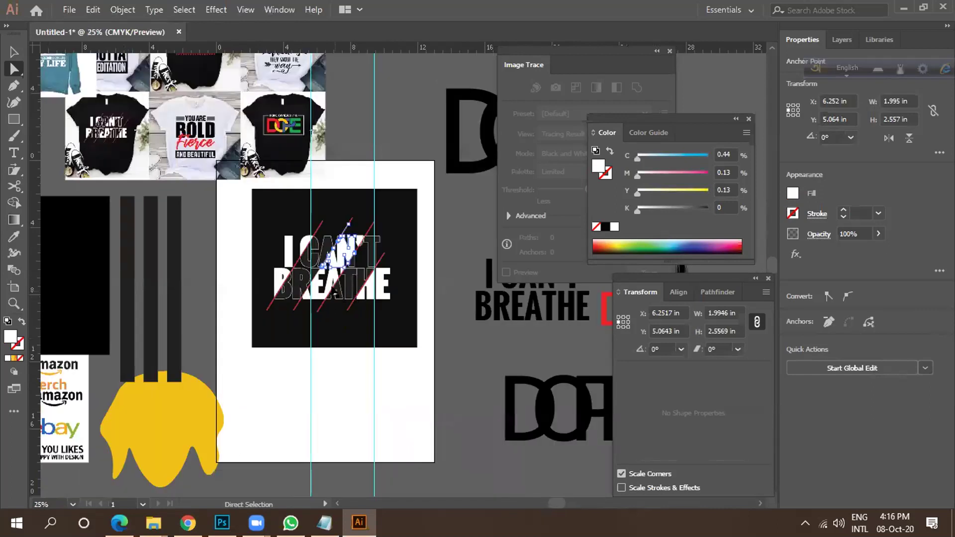
left_click_drag(265, 222, 419, 366)
scroll(418, 329, "down", 1)
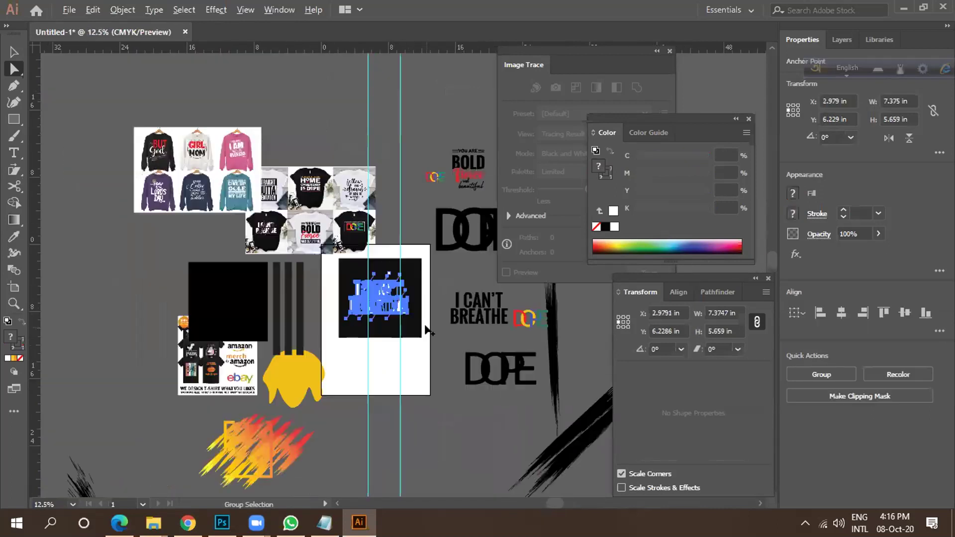
left_click(431, 396)
key("ctrl+plus")
key("ctrl+plus")
key("ctrl+plus")
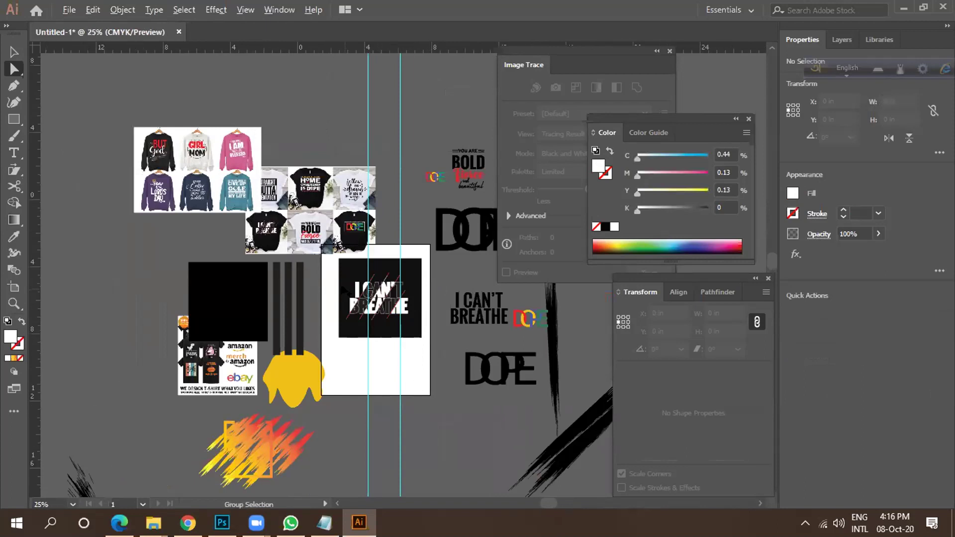
Inspect the I CAN'T BREATHE lettering closely, including the white EA piece of BREATHE between the second and third red slashes.
left_click_drag(338, 282, 470, 384)
left_click(470, 382)
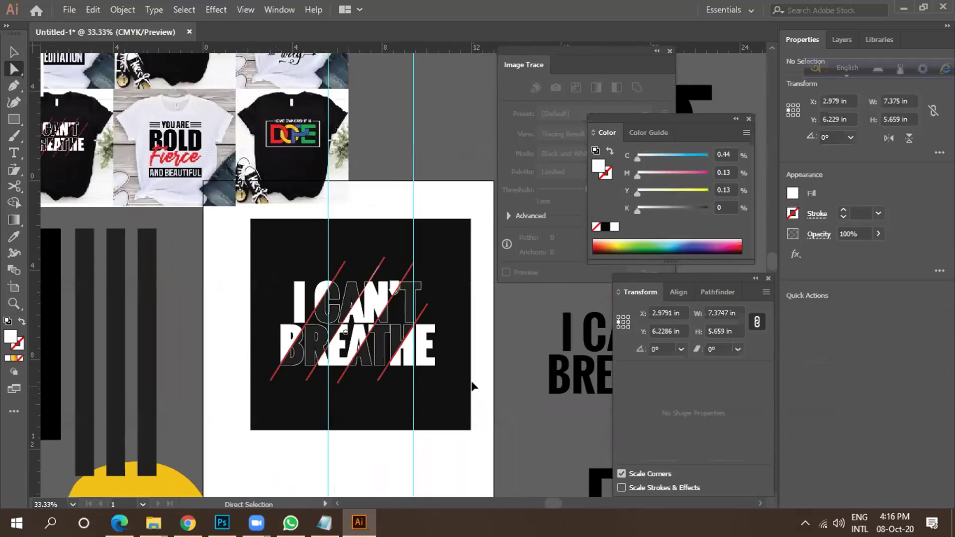
scroll(356, 308, "up", 3)
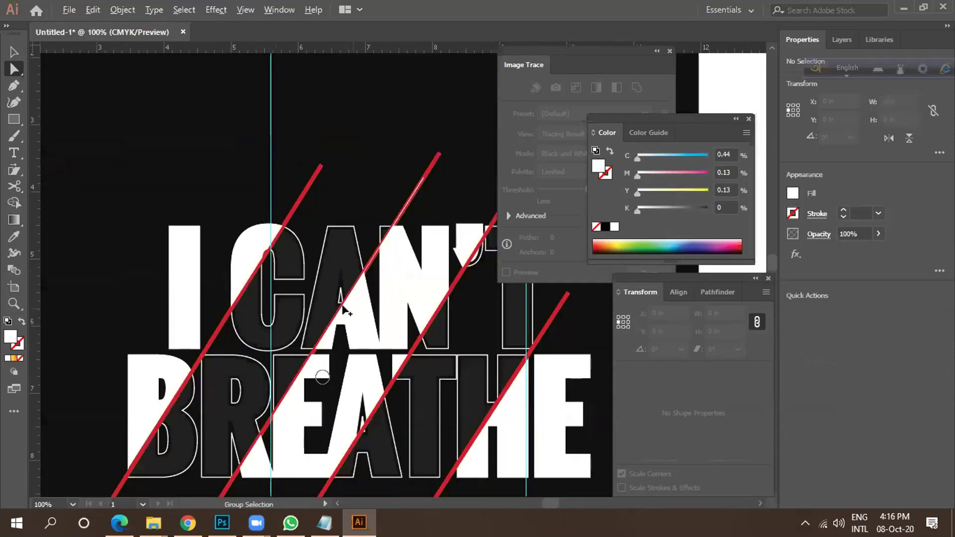
scroll(352, 343, "down", 2)
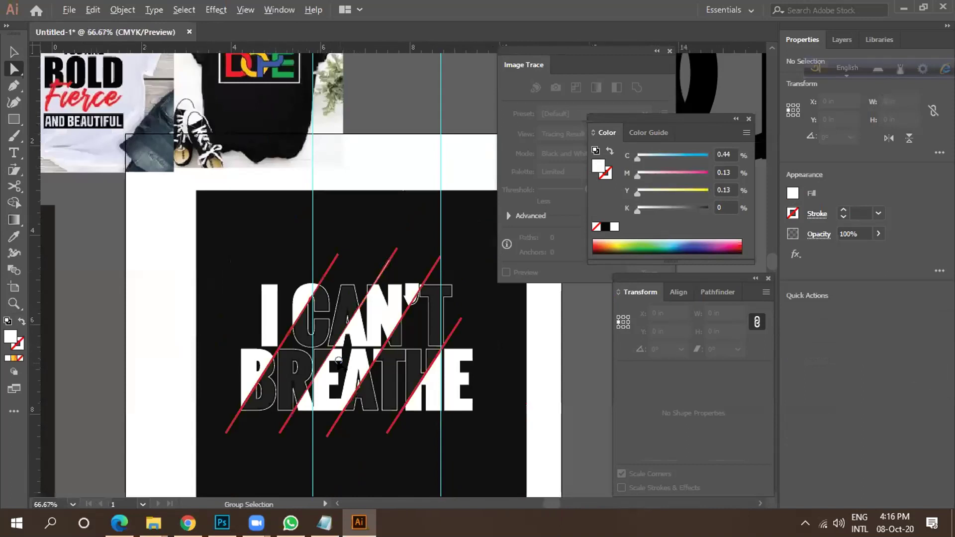
scroll(338, 362, "up", 3)
left_click(332, 353)
left_click(342, 373)
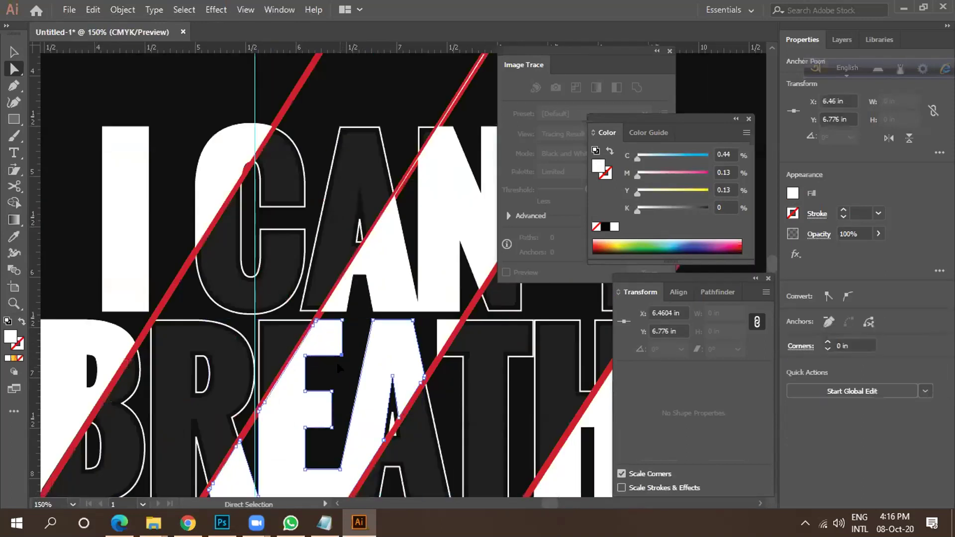
left_click(348, 362)
scroll(359, 363, "down", 2)
scroll(362, 368, "down", 3)
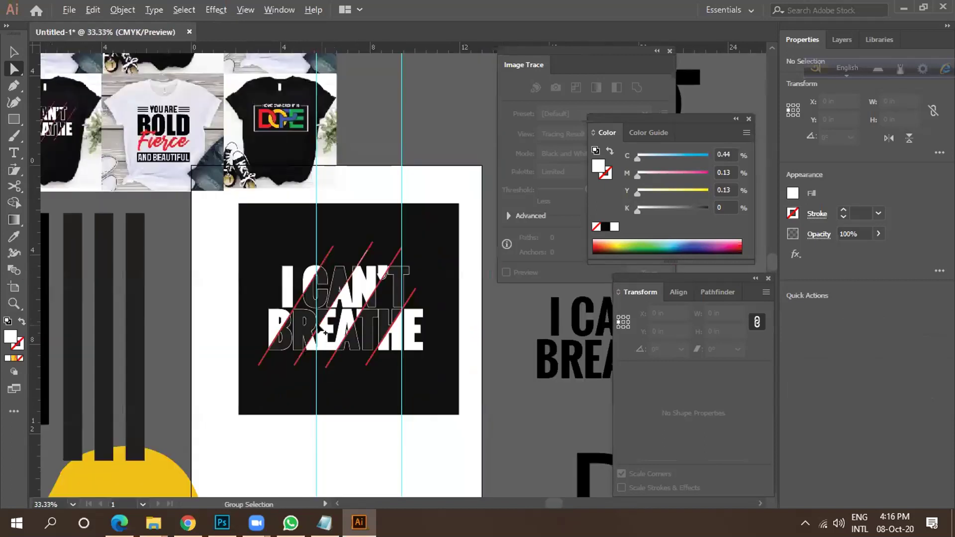
Copy the I CAN'T BREATHE lettering and slashes onto the white artboard area below the dark square, and delete the copy.
left_click(14, 52)
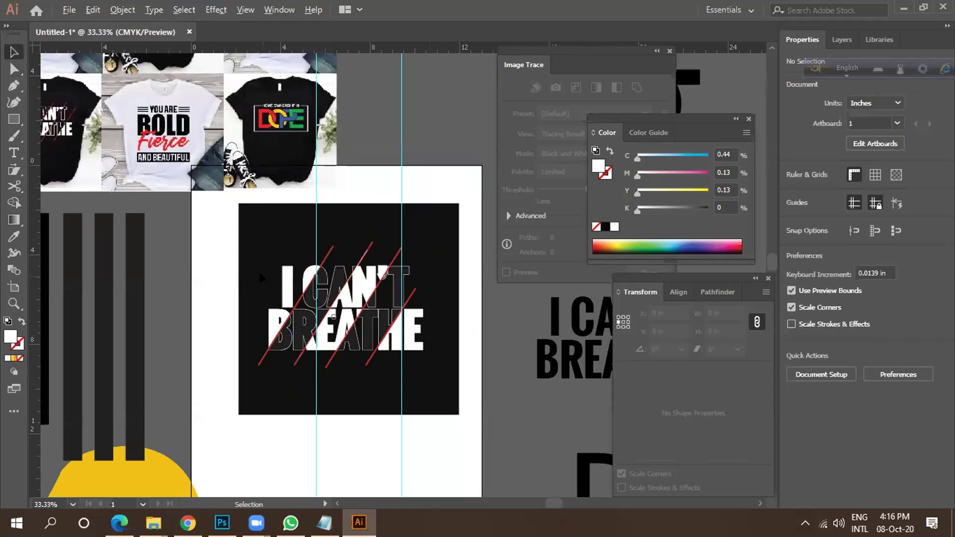
scroll(261, 276, "up", 2)
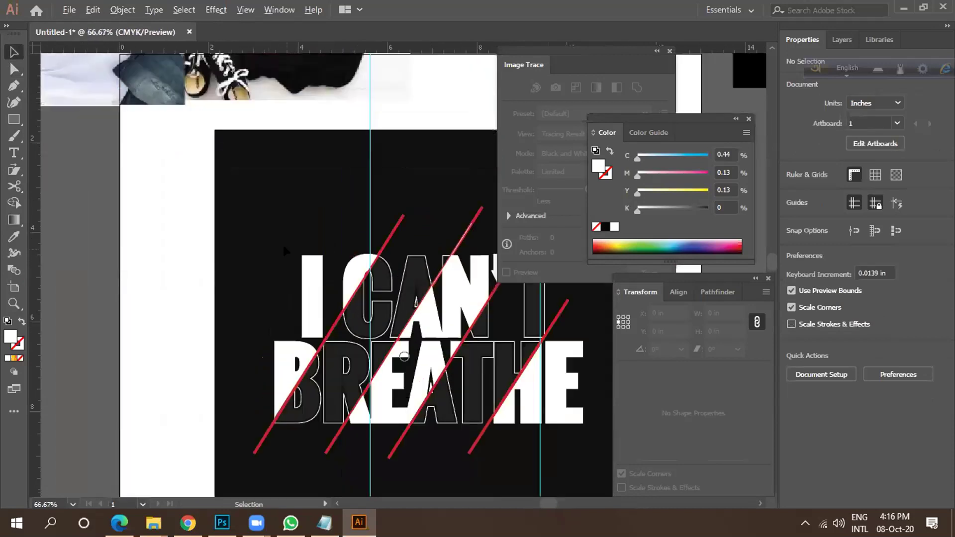
scroll(450, 281, "up", 2)
scroll(395, 266, "down", 3)
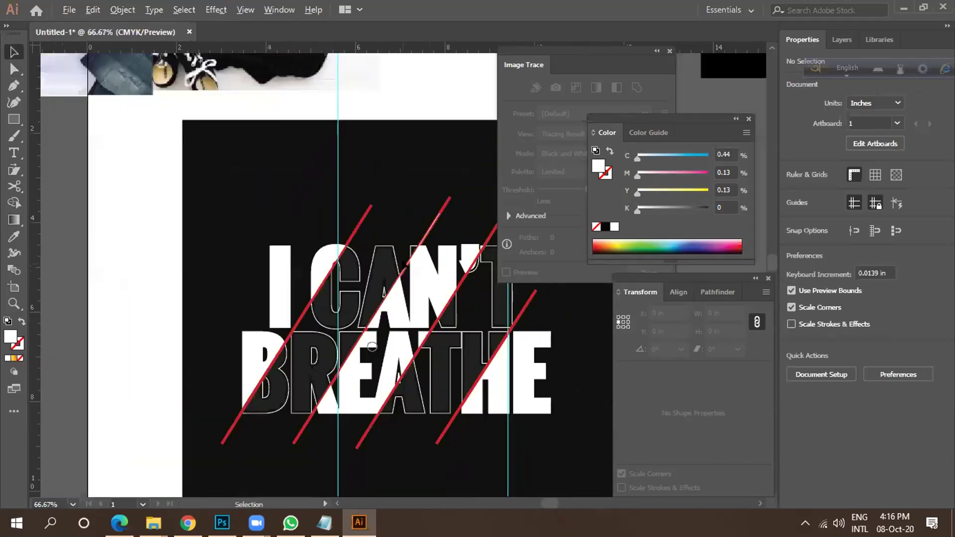
scroll(340, 267, "down", 2)
mouse_move(267, 223)
left_mouse_down()
mouse_move(405, 320)
mouse_move(454, 343)
left_mouse_up()
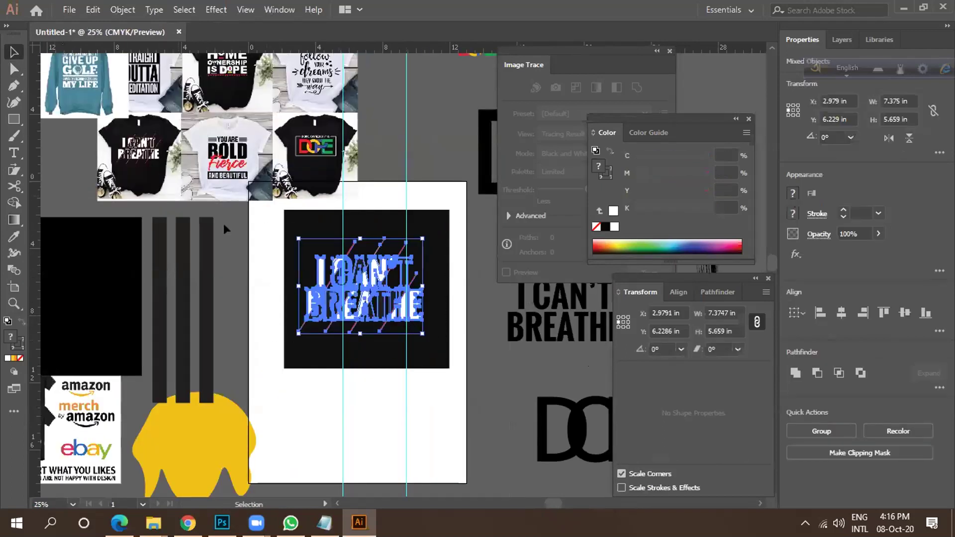
left_click_drag(371, 280, 363, 402)
left_click(416, 371)
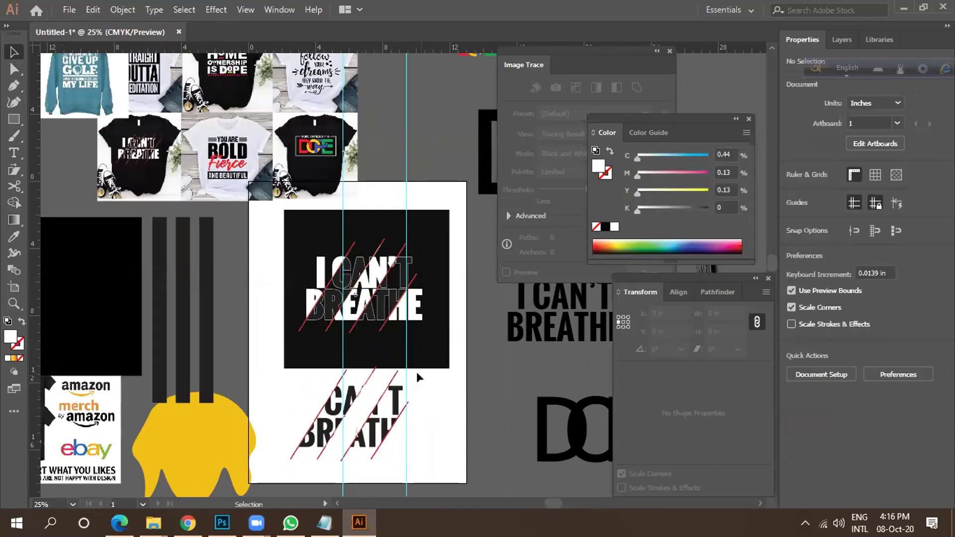
scroll(304, 371, "up", 2)
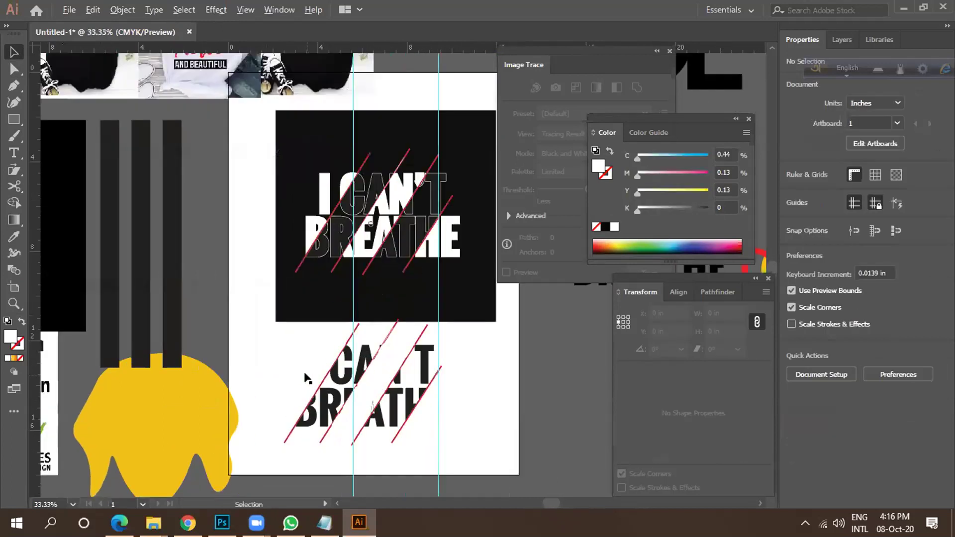
scroll(304, 372, "down", 3)
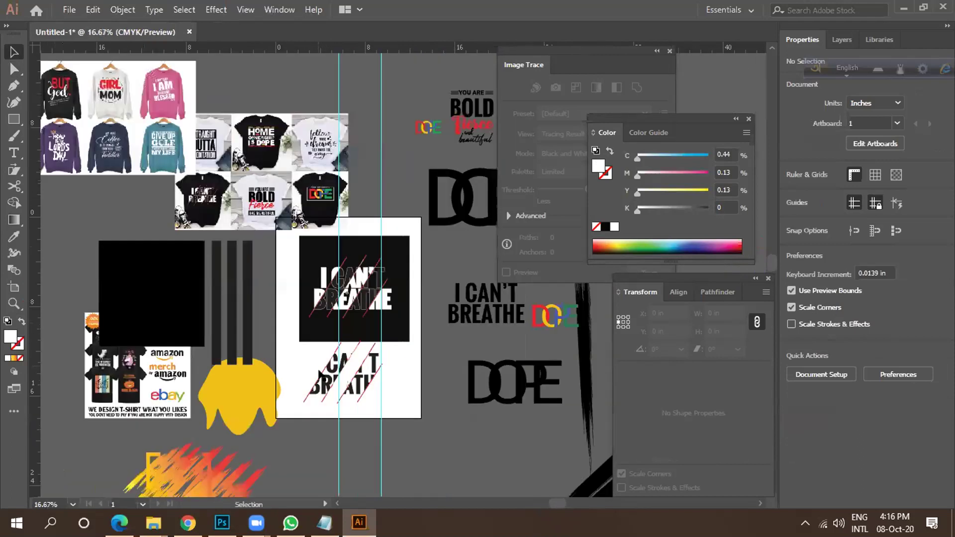
left_click_drag(393, 427, 294, 351)
key("Delete")
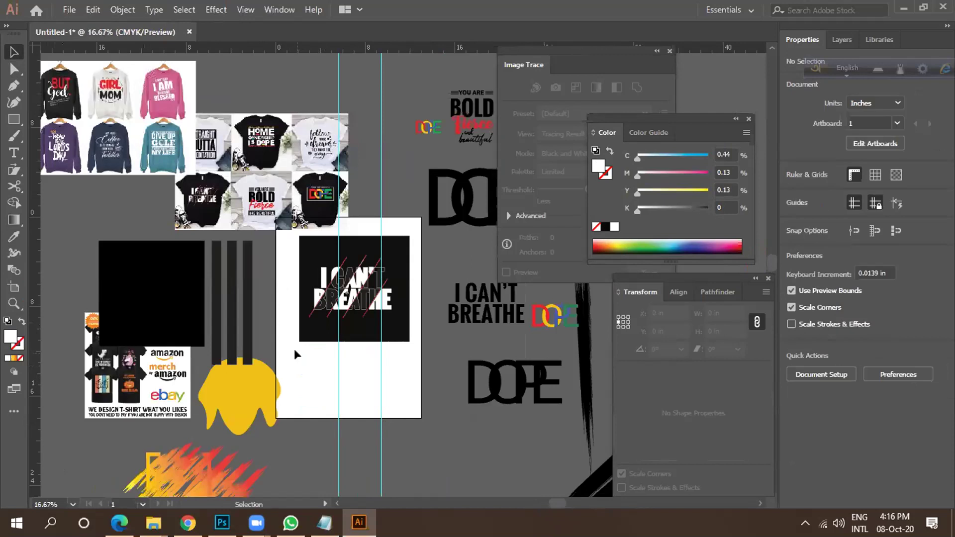
Examine the reference T-shirt mockups and compare them with the I CAN'T BREATHE design on the artboard.
scroll(305, 363, "down", 2)
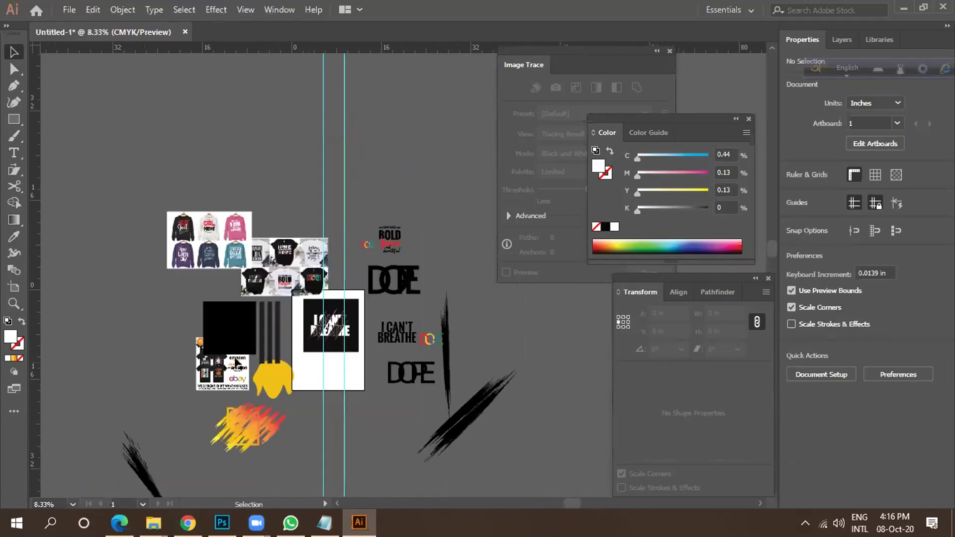
scroll(348, 318, "left", 3)
scroll(387, 267, "up", 2)
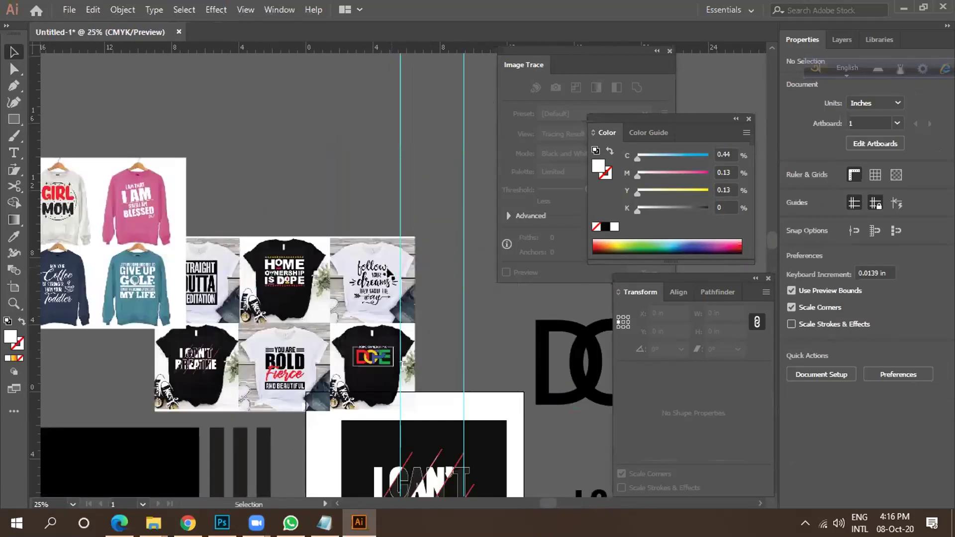
scroll(394, 272, "up", 1)
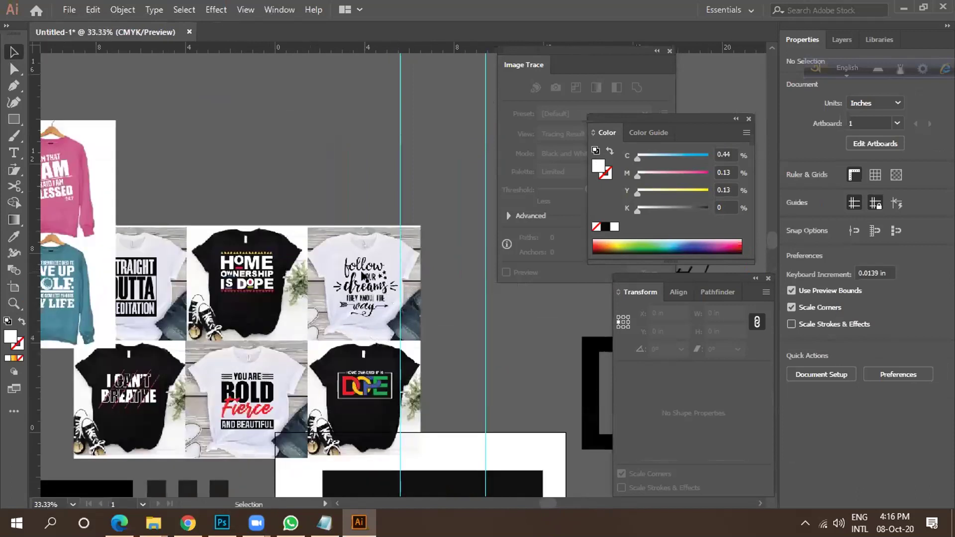
scroll(361, 290, "up", 1)
scroll(362, 289, "down", 1)
scroll(361, 289, "down", 10)
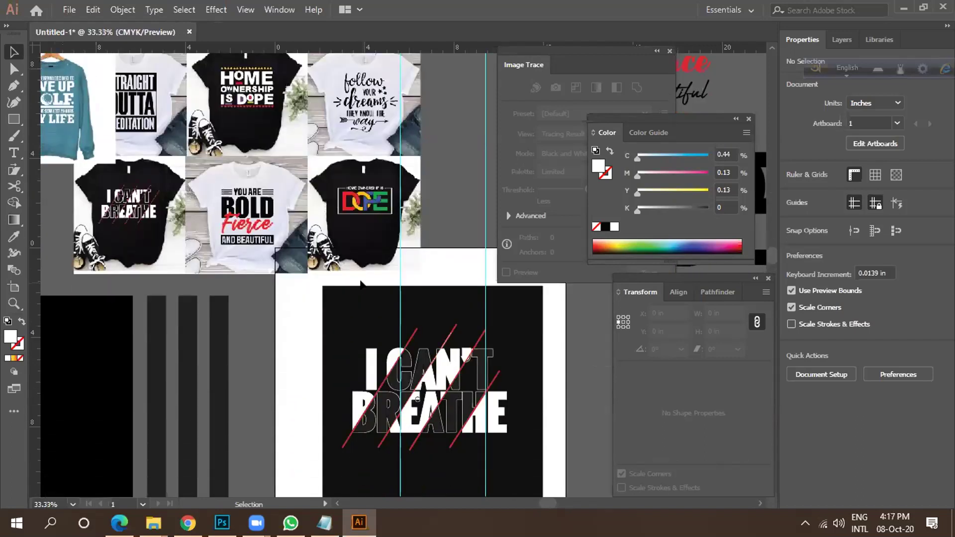
scroll(361, 284, "up", 2)
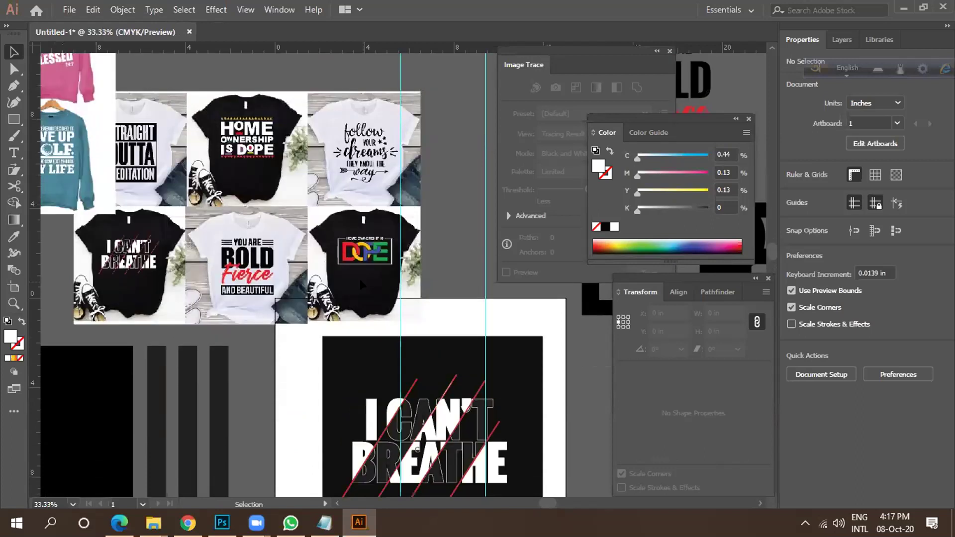
scroll(350, 149, "up", 1)
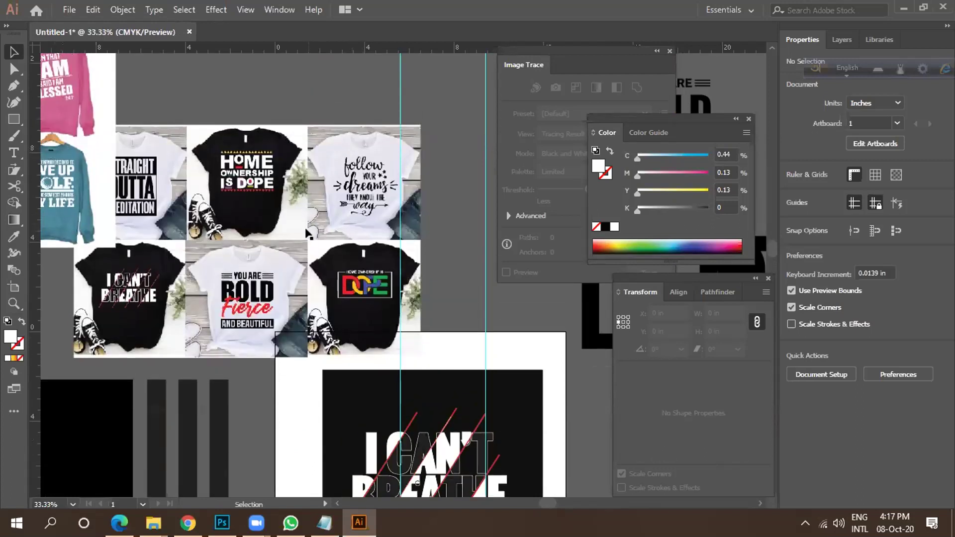
scroll(320, 228, "down", 2)
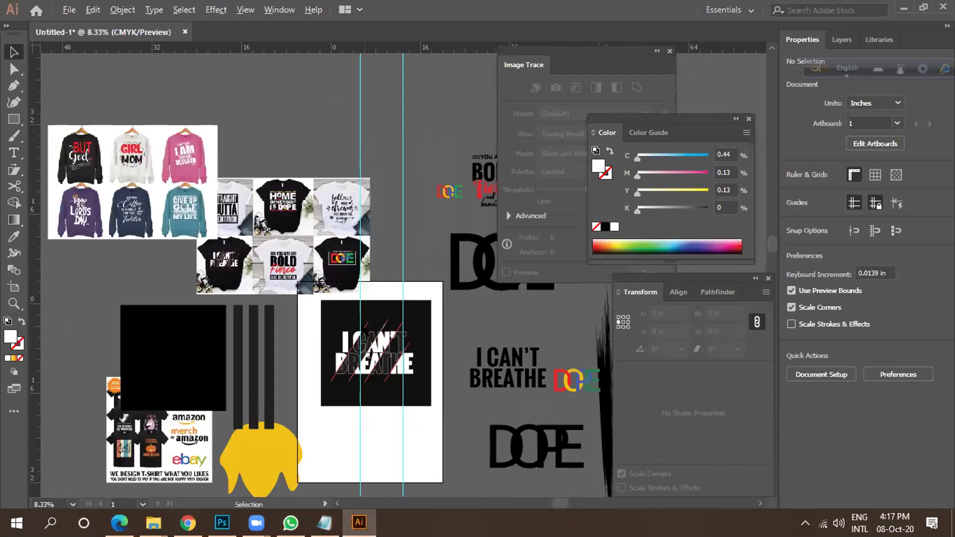
scroll(375, 331, "down", 1)
scroll(442, 358, "up", 1)
scroll(316, 336, "down", 1)
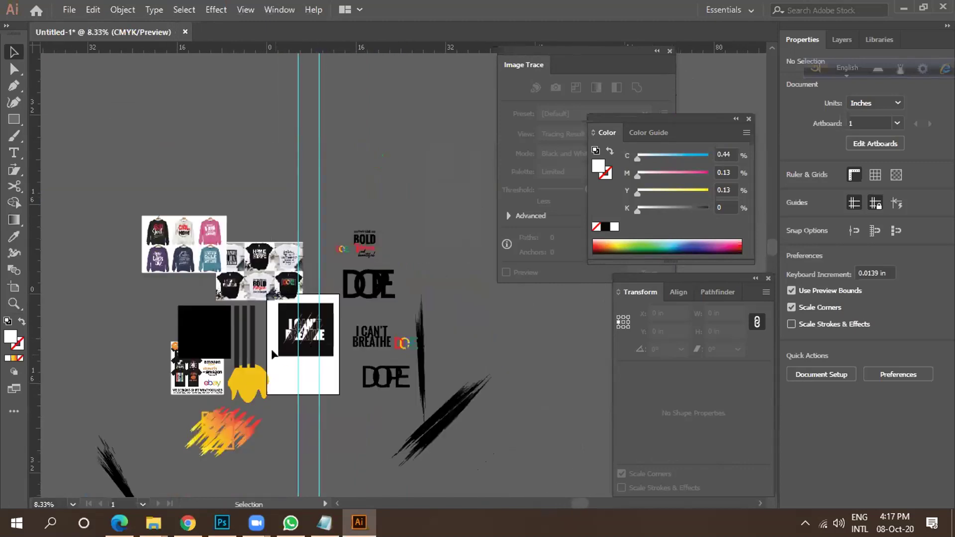
Examine the YOU ARE BOLD Fierce and beautiful lettering, selecting and deselecting the word beautiful.
scroll(387, 311, "up", 5)
scroll(387, 313, "up", 1)
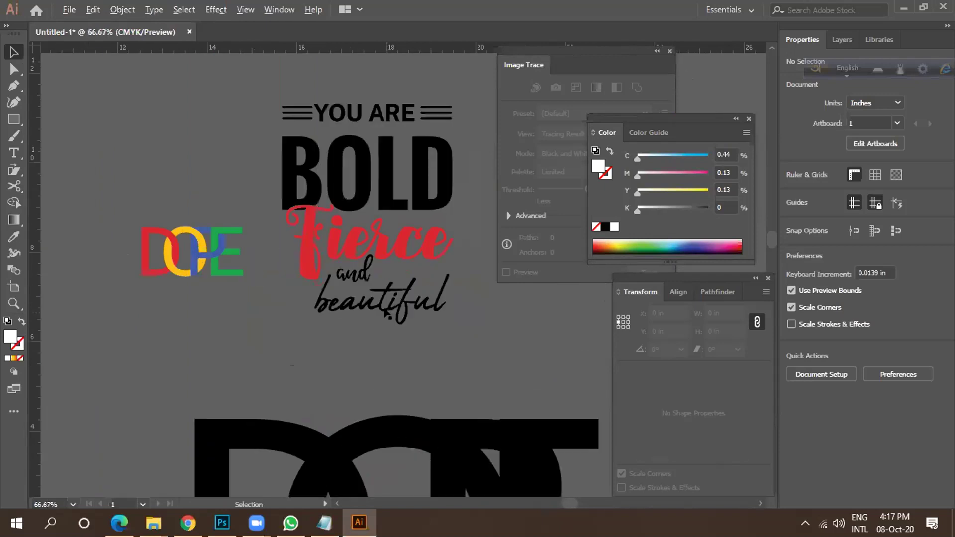
left_click(387, 311)
scroll(378, 312, "down", 1)
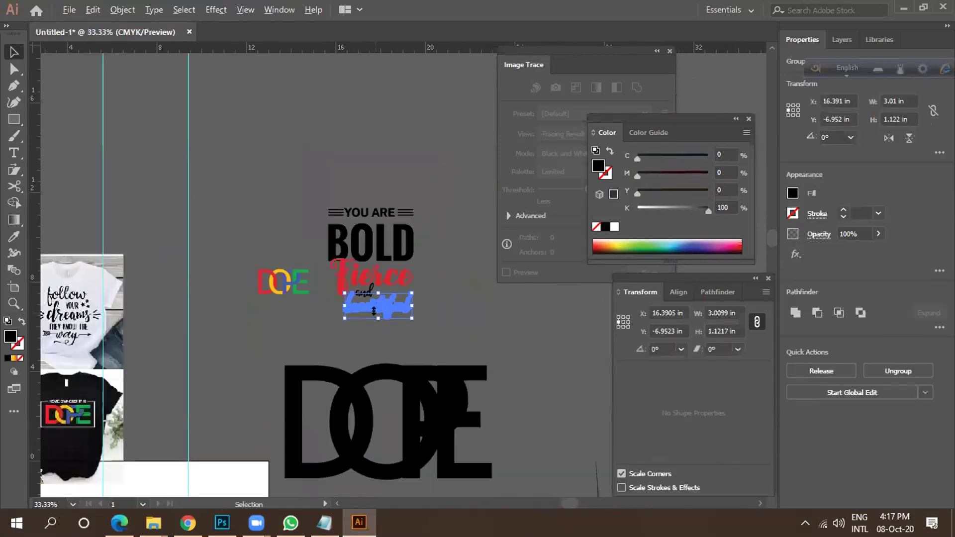
left_click(461, 326)
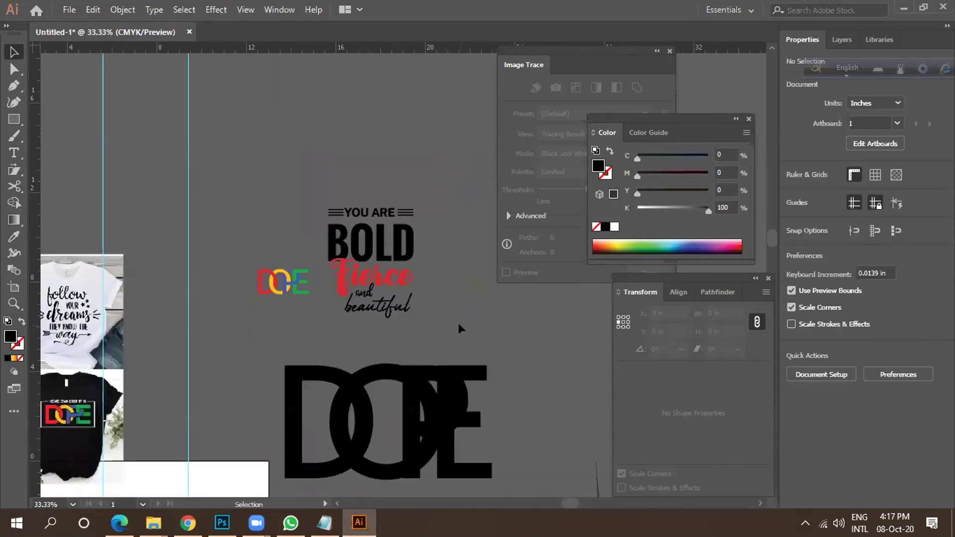
scroll(458, 320, "down", 2)
scroll(462, 318, "down", 1)
scroll(486, 312, "down", 1)
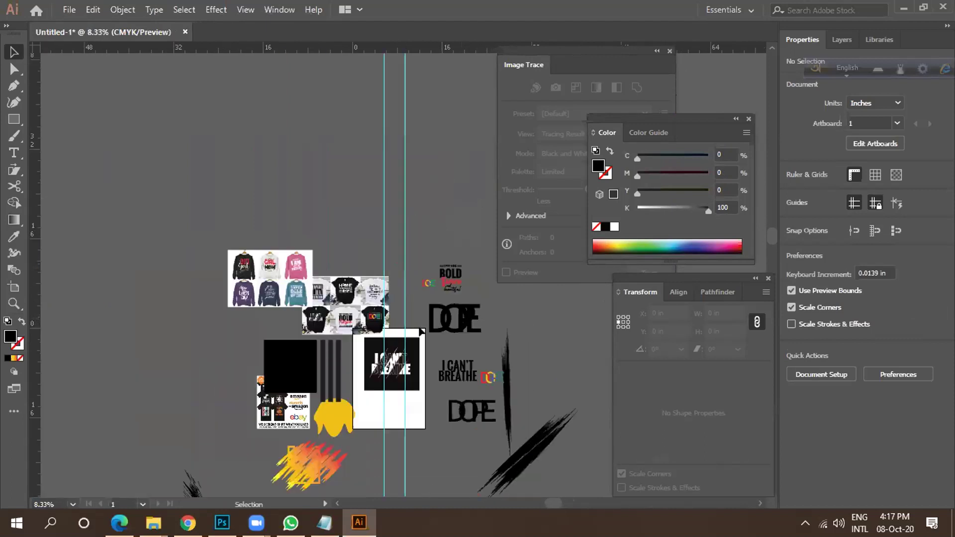
Examine the follow YOUR dreams THEY KNOW THE way T-shirt in the reference mockups.
scroll(374, 260, "up", 2)
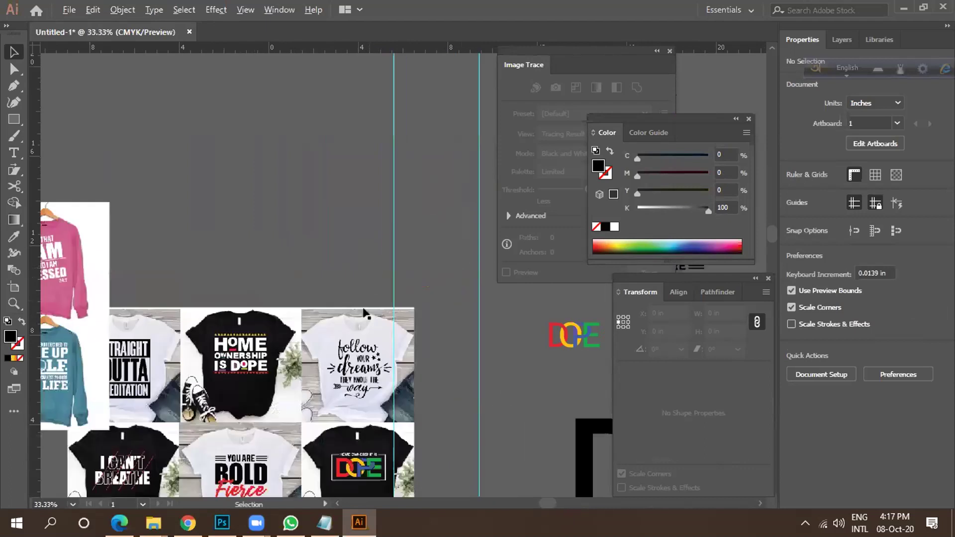
scroll(315, 318, "up", 2)
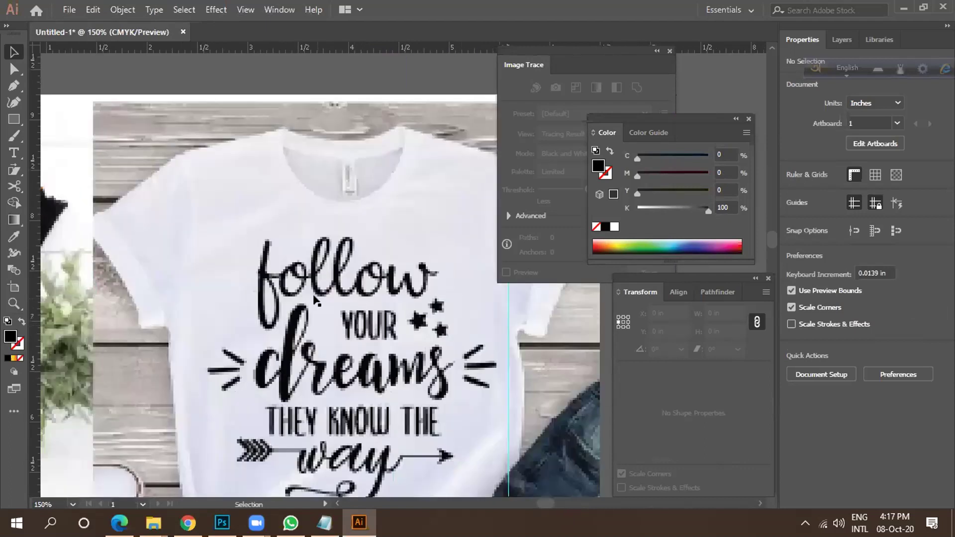
scroll(312, 294, "down", 2)
scroll(312, 294, "down", 5)
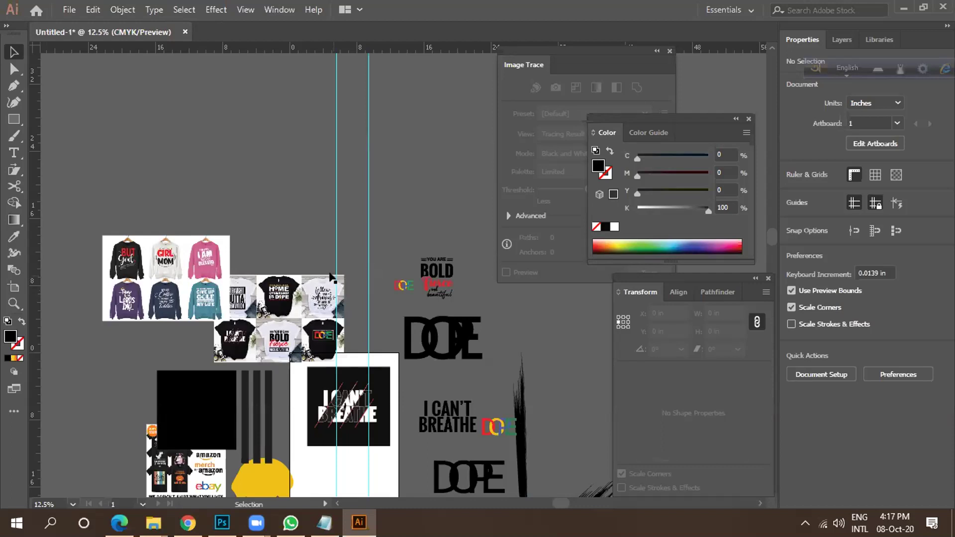
left_click(187, 523)
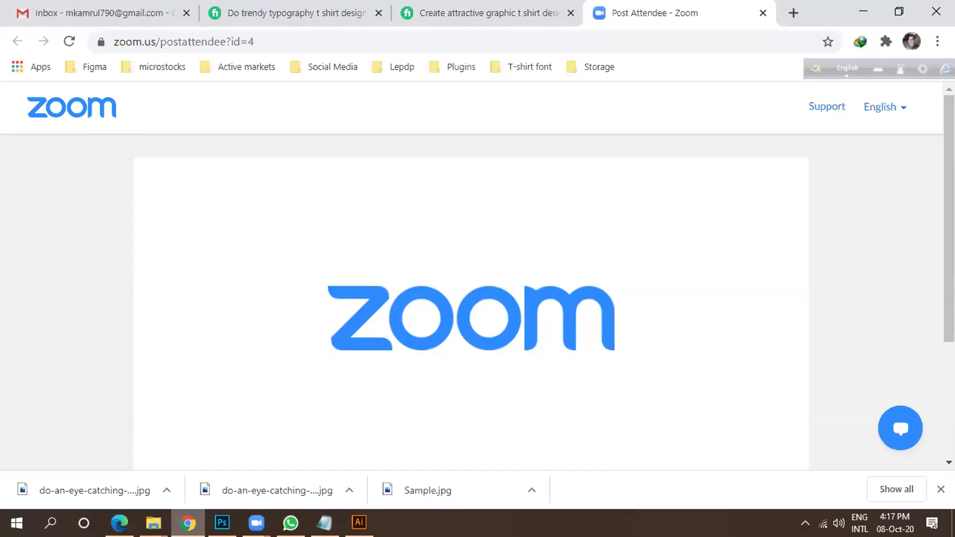
left_click(187, 522)
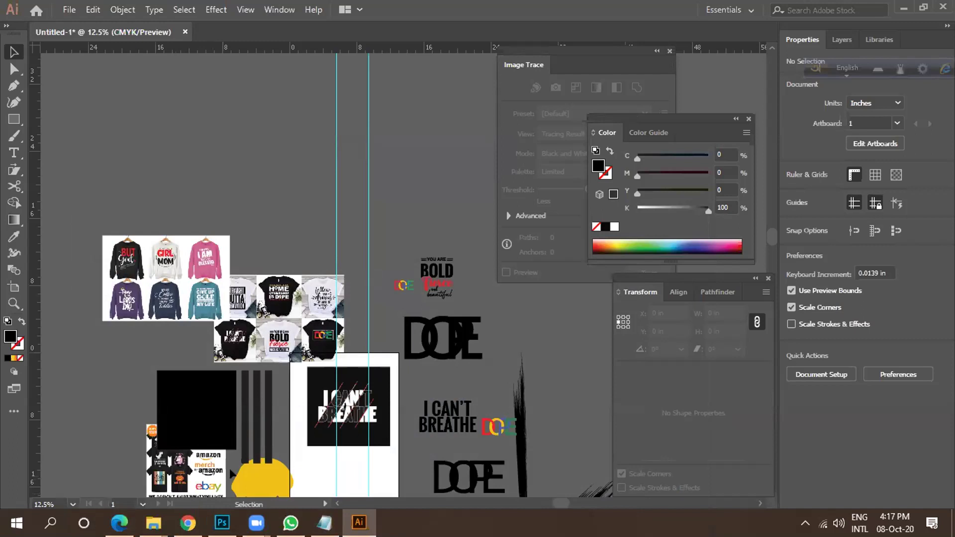
scroll(272, 425, "down", 3)
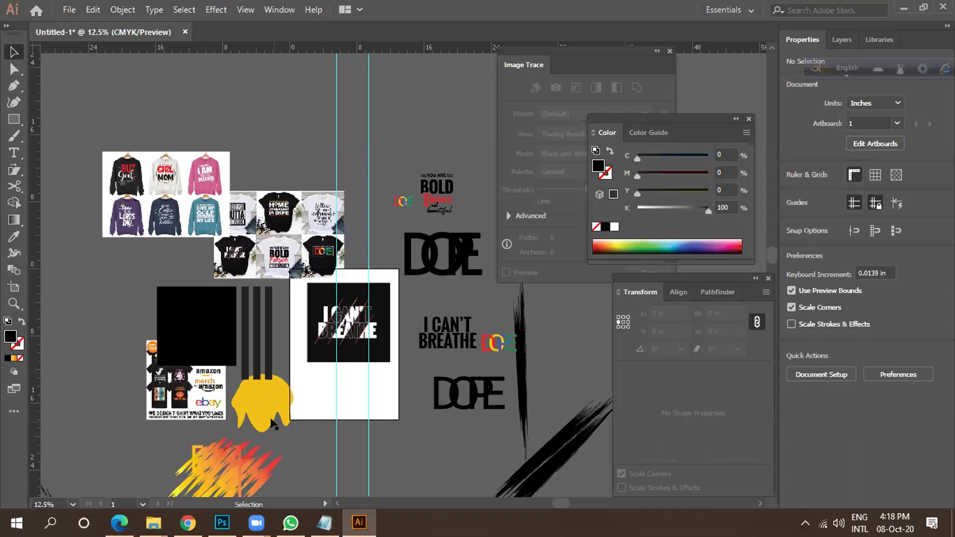
right_click(289, 367)
left_click(461, 280)
scroll(79, 172, "up", 2)
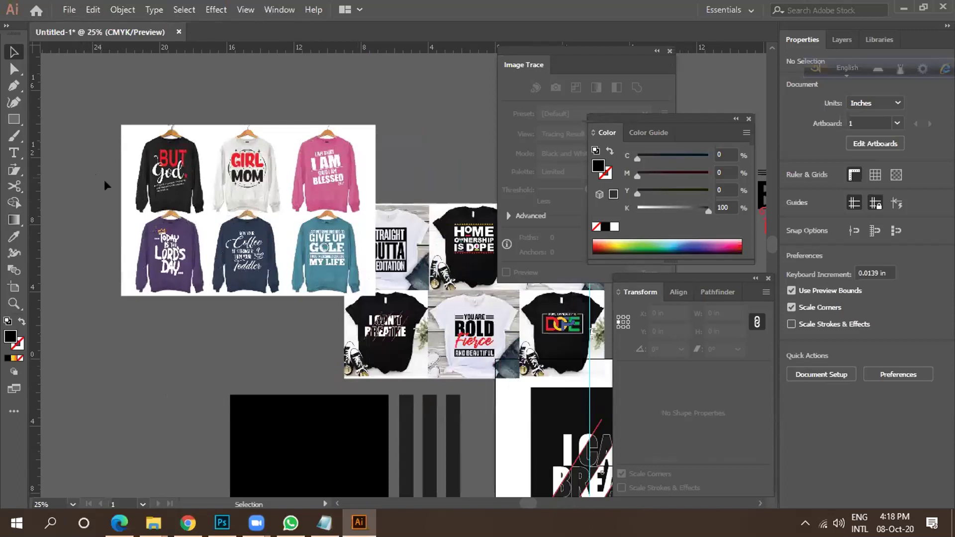
scroll(184, 219, "down", 2)
Switch to WhatsApp, review the T-shirt designs submitted in the group chat, and switch to Chrome.
left_click(290, 523)
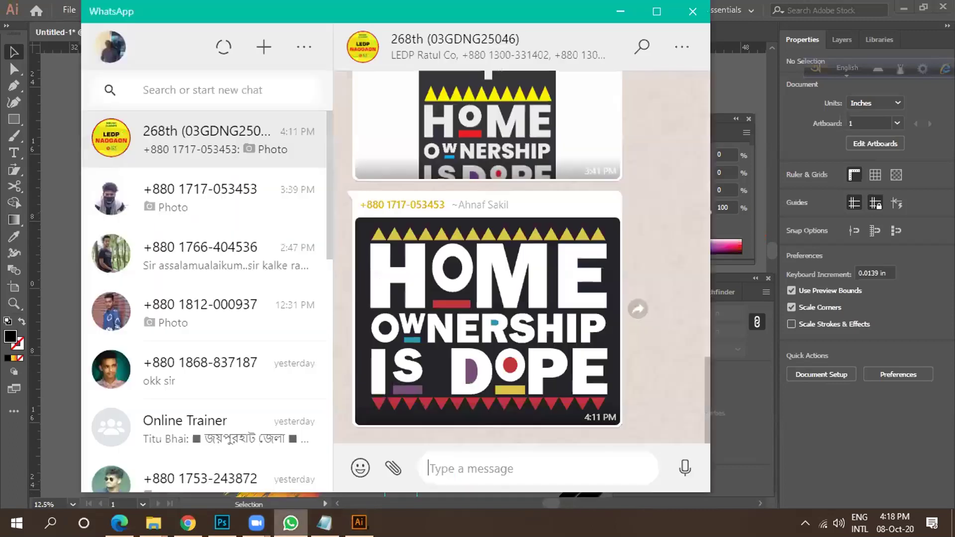
scroll(507, 336, "up", 5)
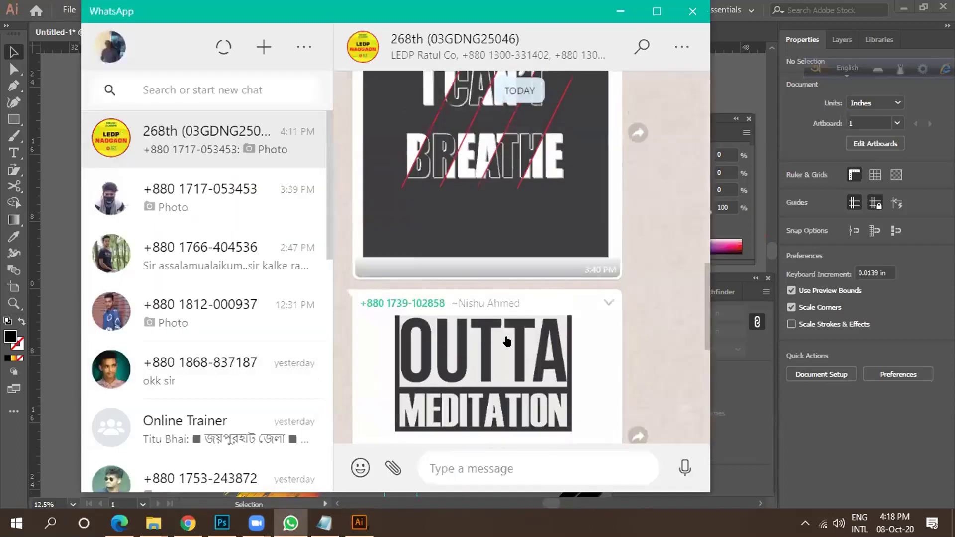
left_click(188, 522)
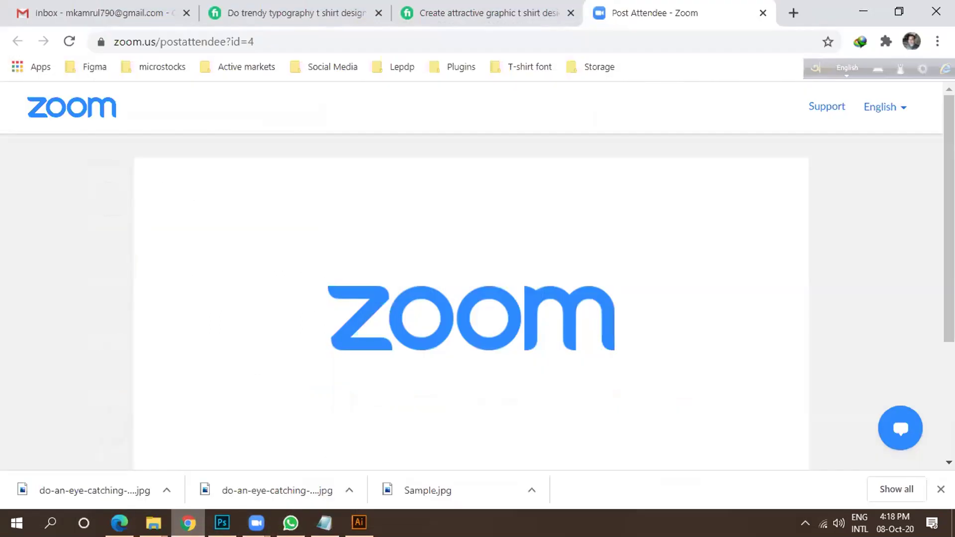
Close the Zoom post-attendee page in Chrome and switch to Illustrator.
left_click(455, 12)
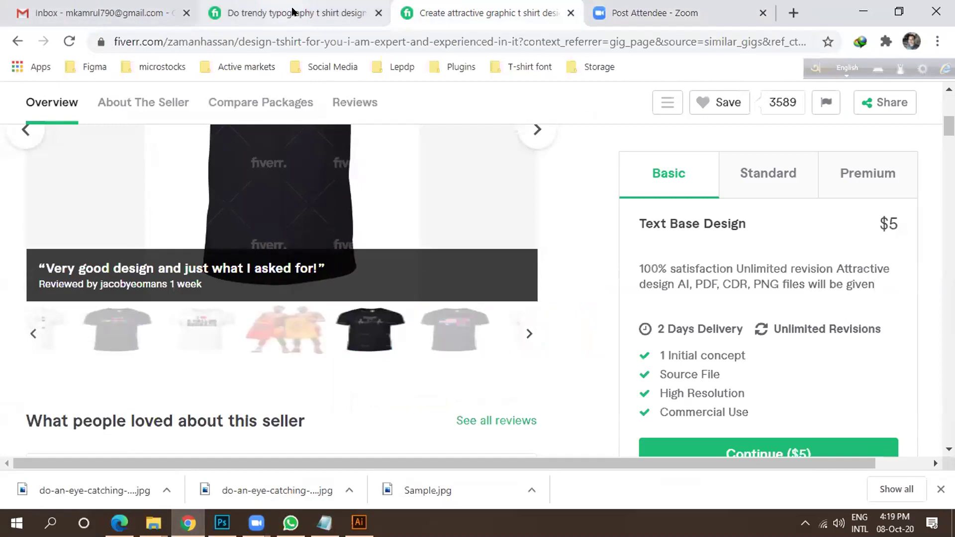
left_click(666, 9)
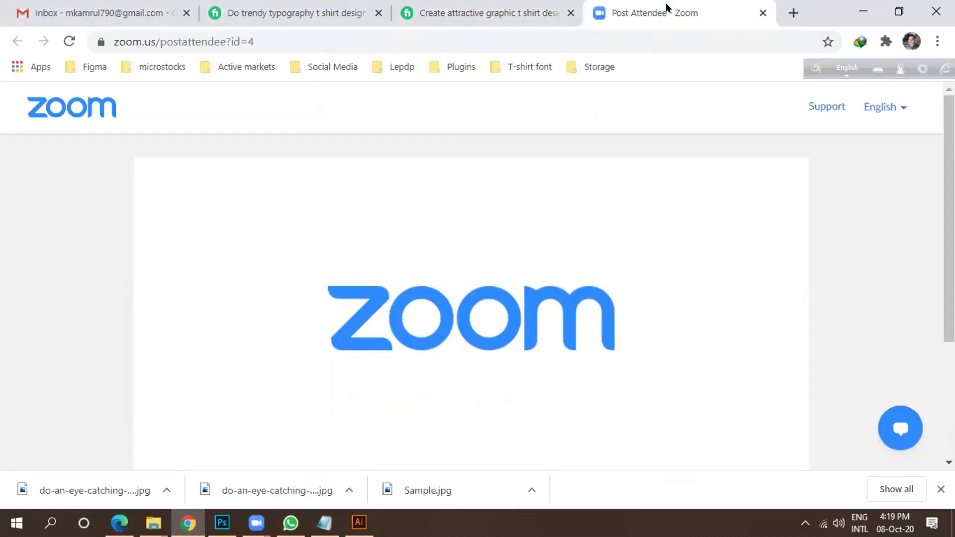
left_click(763, 13)
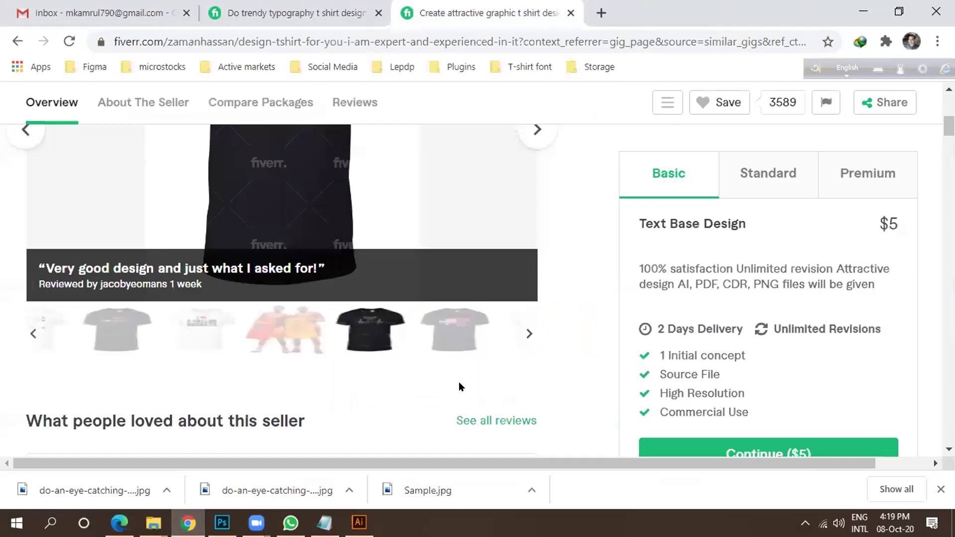
left_click(360, 523)
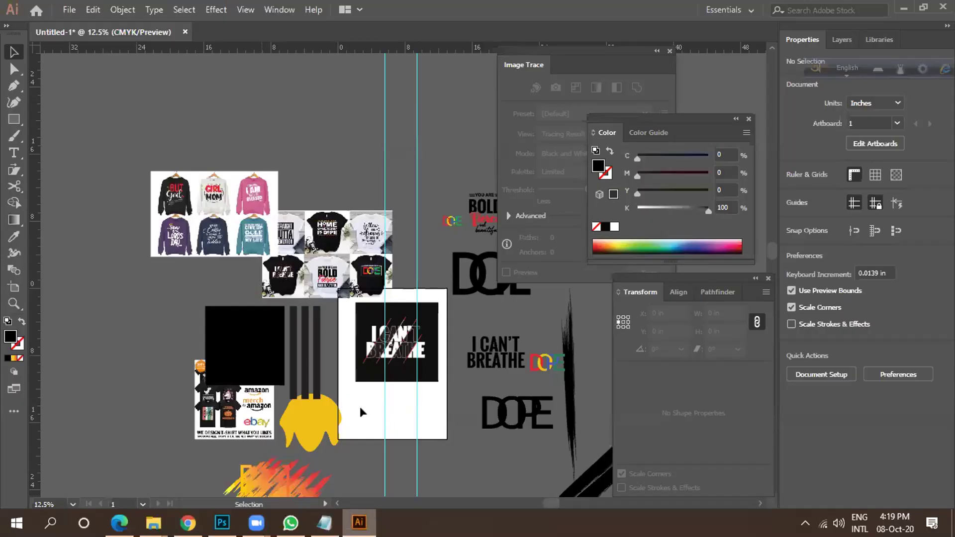
Examine the sliced I CAN'T BREATHE lettering on the artboard and compare it with the reference T-shirt mockups.
scroll(388, 358, "down", 2)
scroll(401, 321, "up", 5)
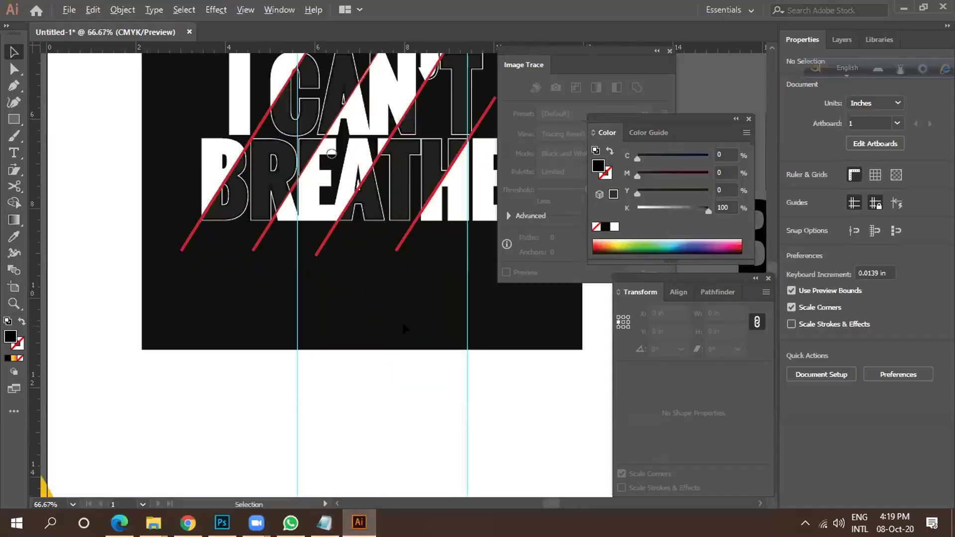
scroll(364, 329, "up", 4)
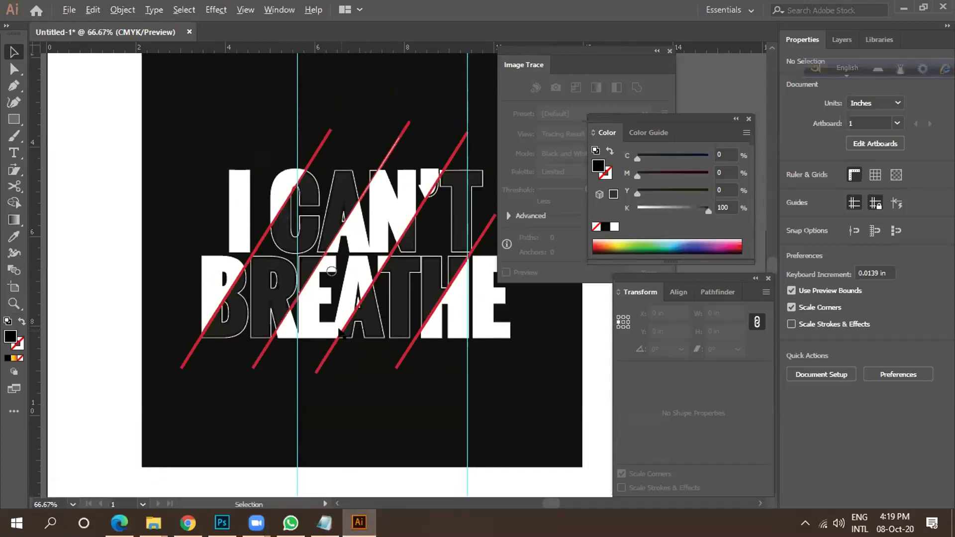
scroll(365, 330, "down", 1)
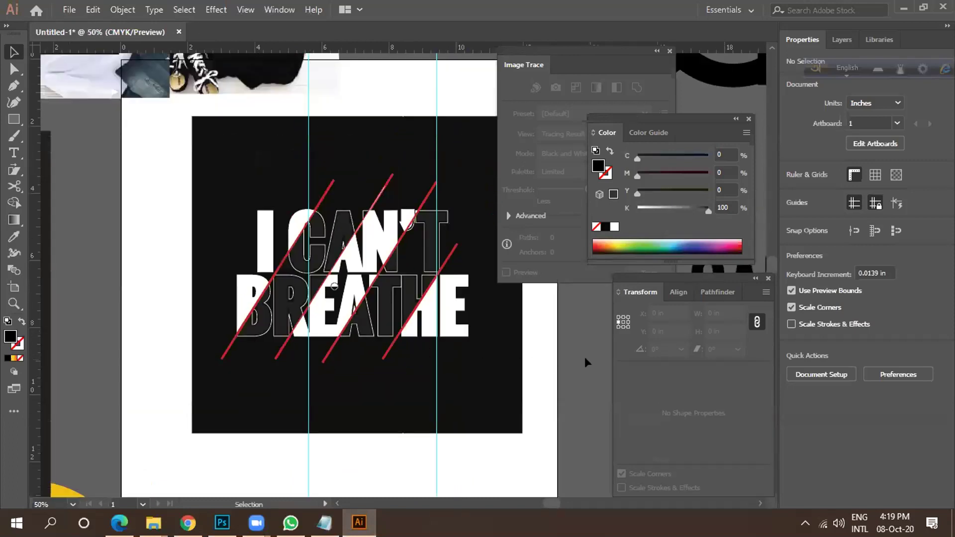
scroll(415, 230, "up", 1)
scroll(411, 225, "up", 1)
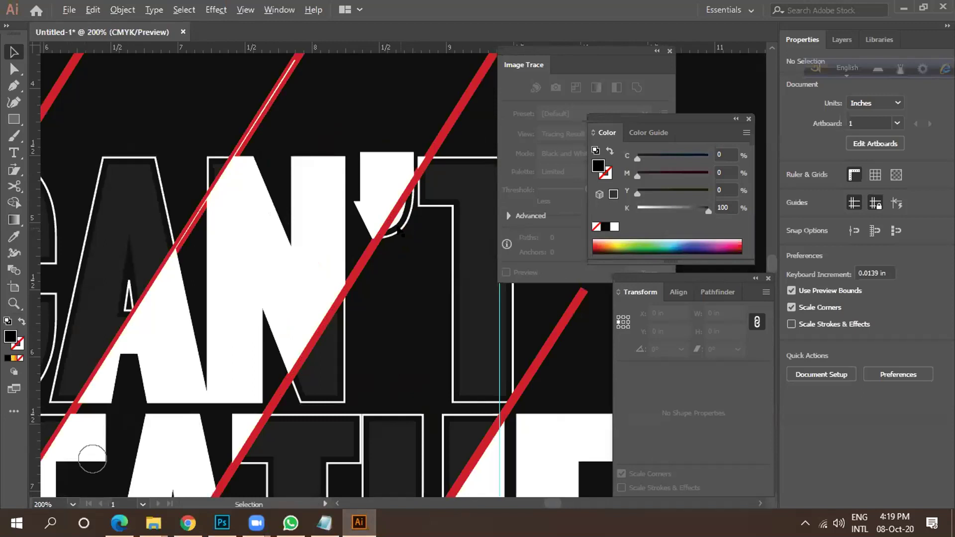
scroll(406, 228, "down", 1)
scroll(400, 227, "down", 1)
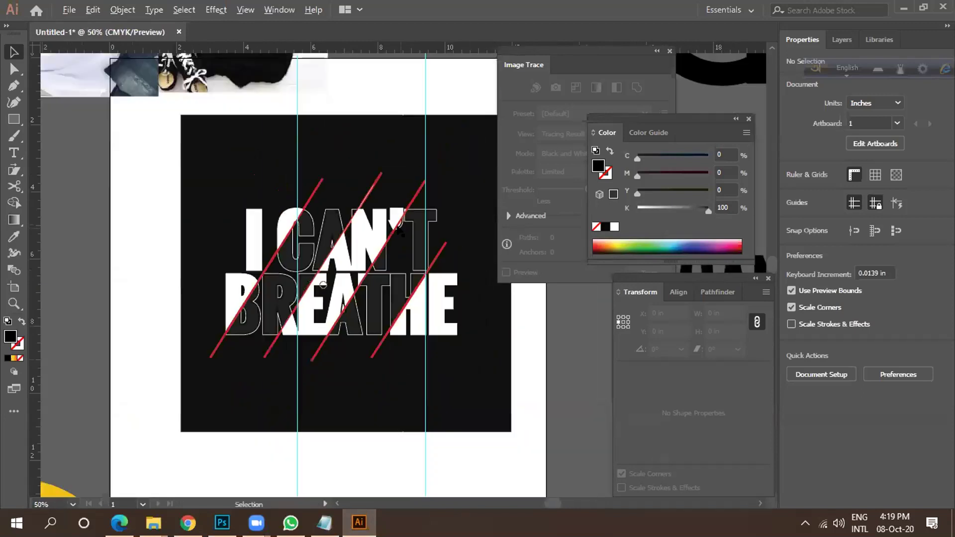
scroll(397, 222, "down", 1)
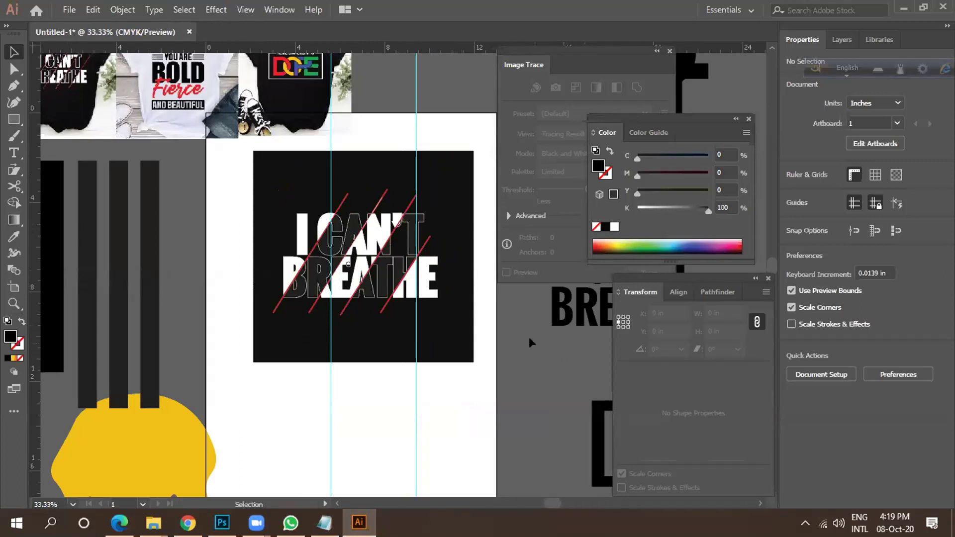
scroll(530, 336, "down", 2, "alt")
scroll(448, 323, "right", 2)
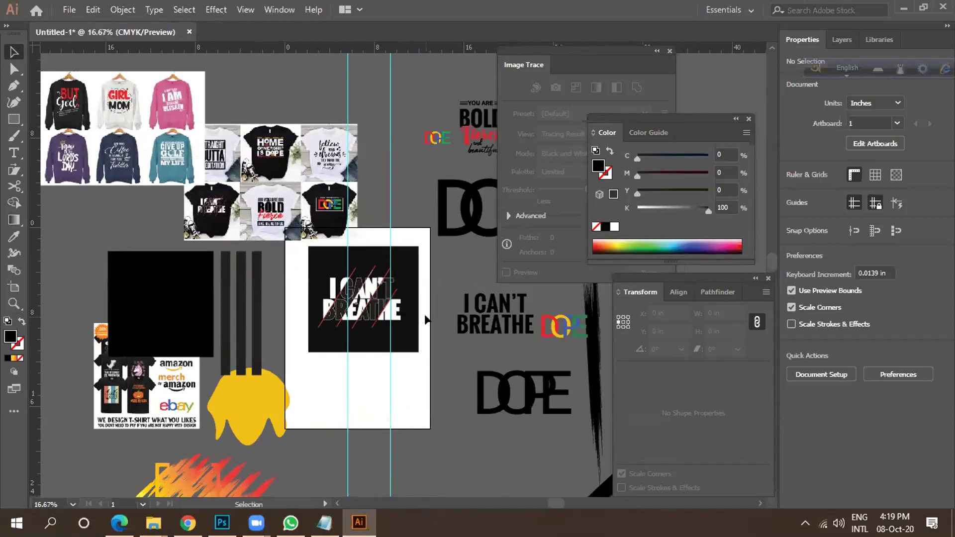
scroll(367, 318, "up", 3)
scroll(353, 312, "down", 2)
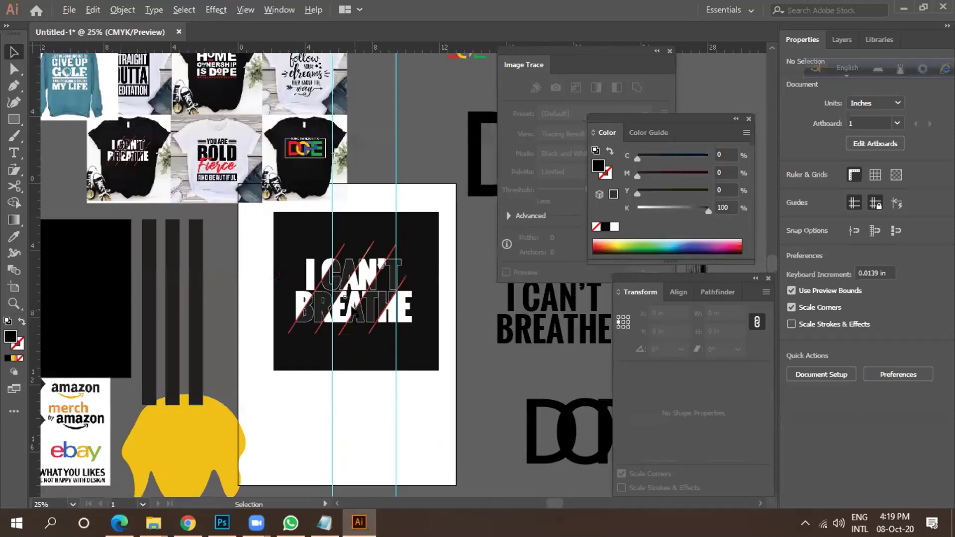
scroll(354, 312, "down", 1)
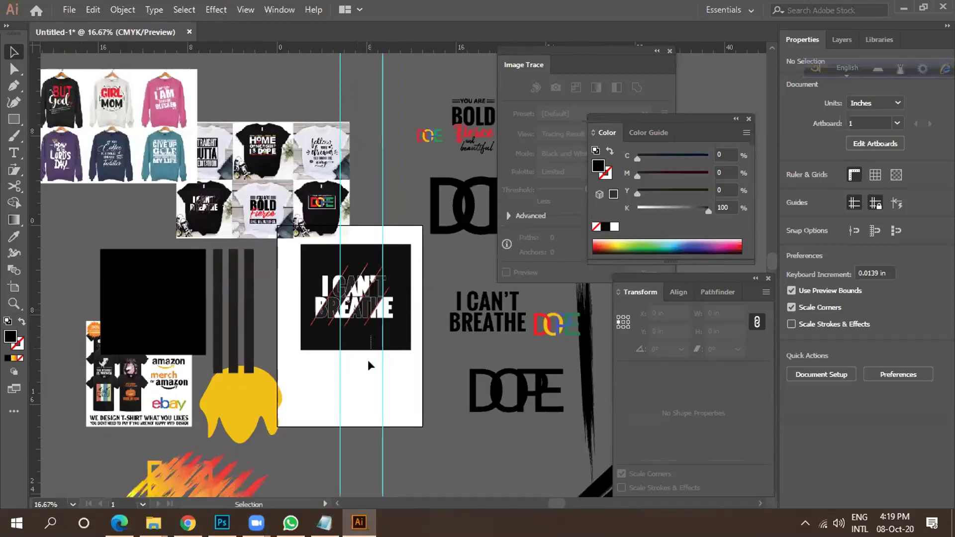
Move the dark background square from behind the I CAN'T BREATHE lettering to the empty canvas beside the artboard.
key("ctrl+alt")
left_click(412, 318)
scroll(413, 305, "down", 1)
left_click_drag(398, 342, 132, 307)
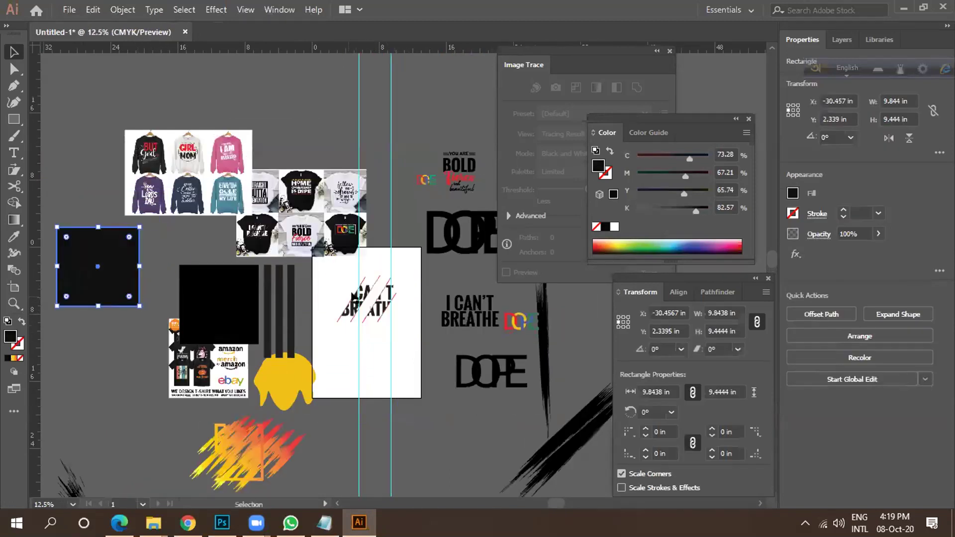
Inspect the I CAN'T BREATHE lettering without its background, selecting the whole design and then the dark piece of the B.
scroll(352, 288, "up", 1)
left_click_drag(307, 258, 425, 350)
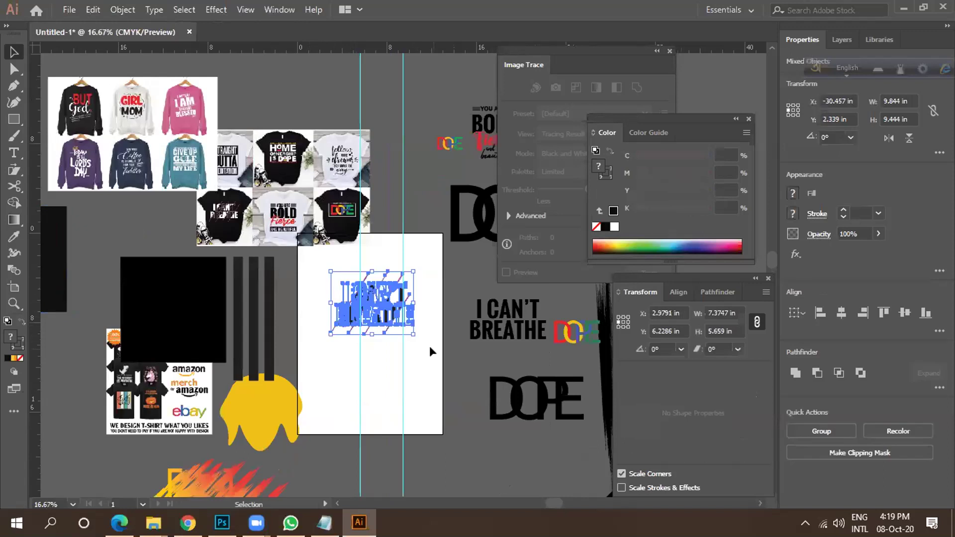
scroll(309, 269, "up", 4)
scroll(307, 267, "down", 3)
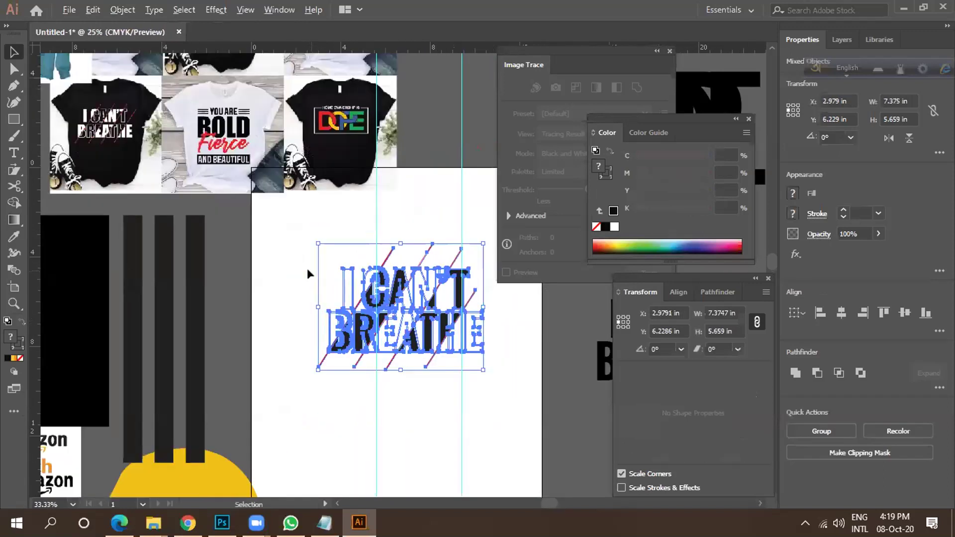
scroll(313, 267, "up", 3)
left_click(451, 312)
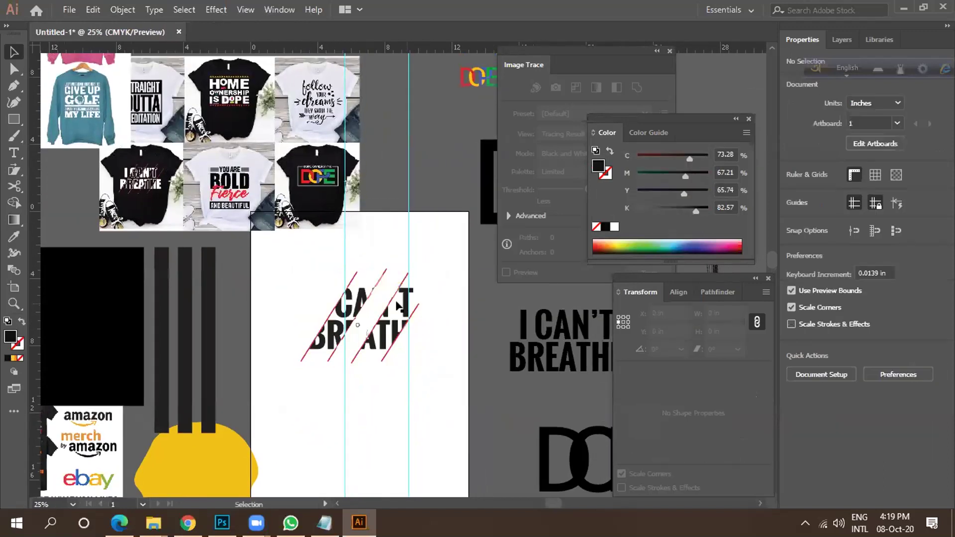
scroll(321, 331, "up", 1)
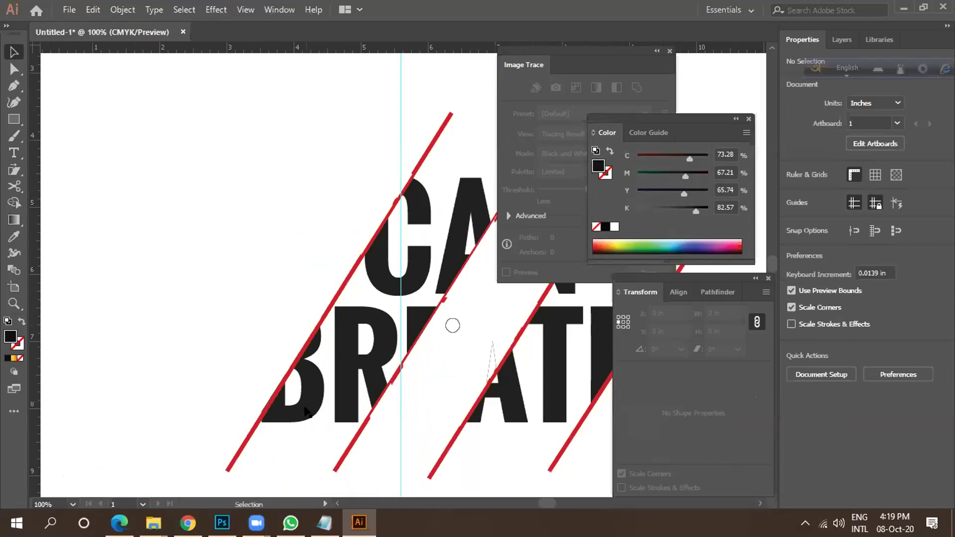
left_click(291, 343)
scroll(291, 334, "down", 4)
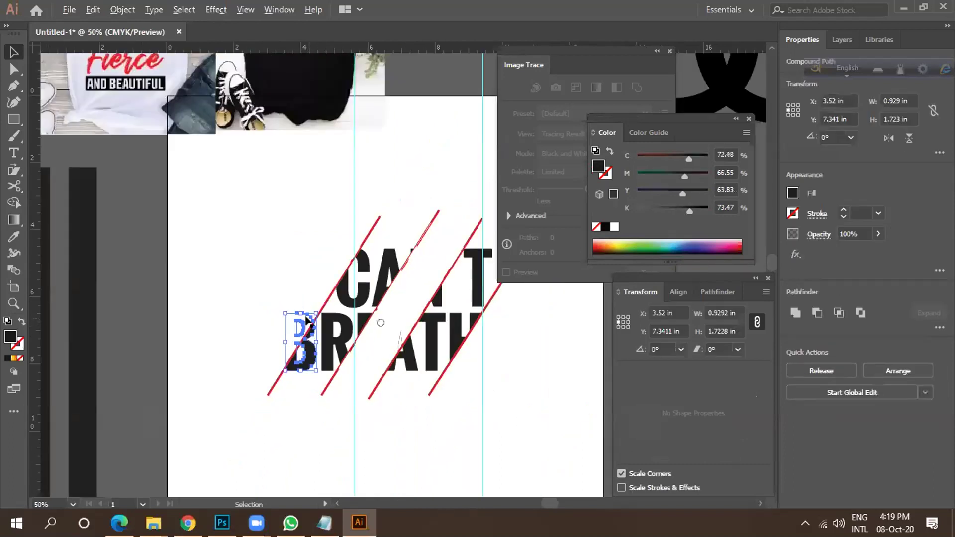
Place the solid black square behind the I CAN'T BREATHE lettering and examine the design against it.
left_click_drag(75, 401, 372, 389)
left_click(427, 420)
scroll(336, 336, "up", 3)
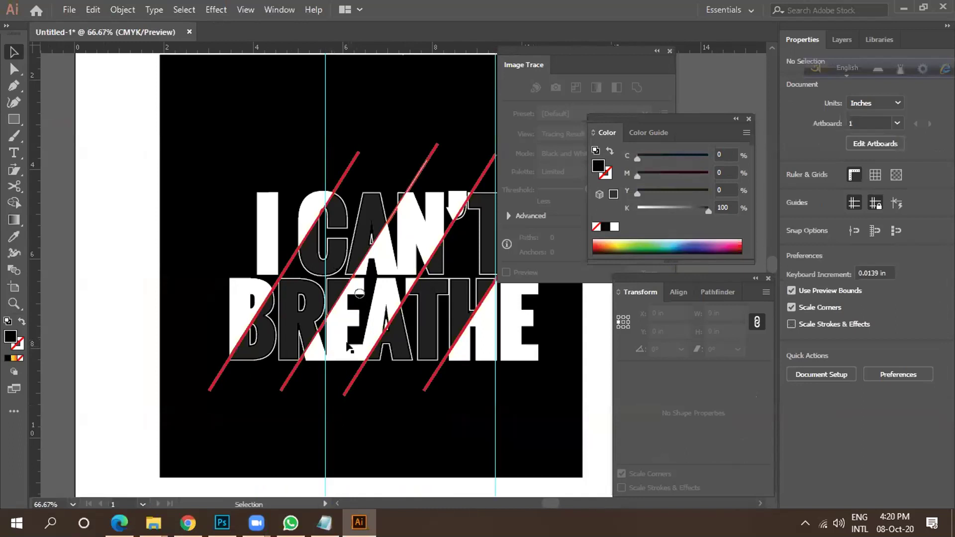
scroll(337, 341, "down", 2)
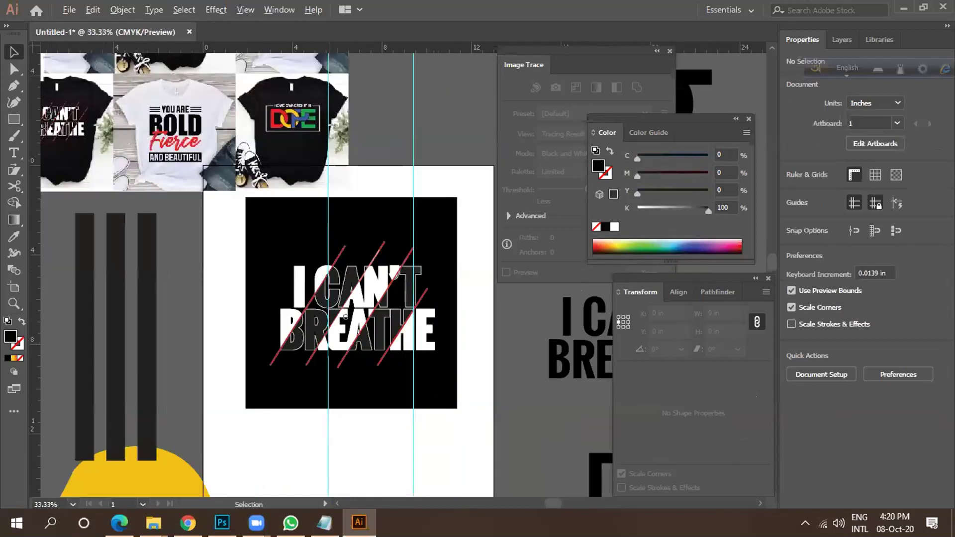
Take the black square back off the artboard and shift the T-shirt mockup image up, clear of the artboard.
scroll(378, 373, "down", 1)
left_click(150, 366)
key("ctrl+z")
key("ctrl+z")
key("ctrl+z")
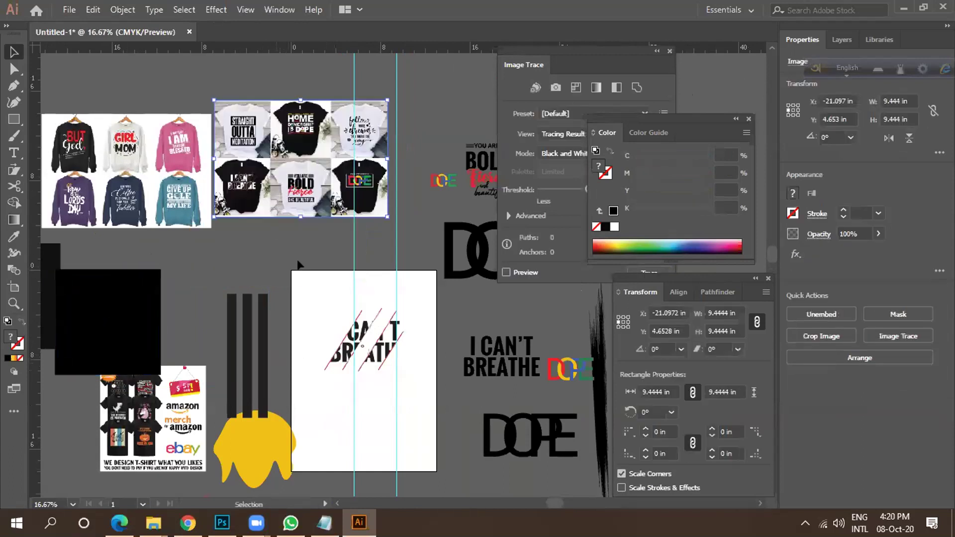
Enlarge the I CAN'T BREATHE lettering and slashes to about 11.62 in wide by 8.91 in high and ungroup them.
left_click_drag(326, 255, 405, 402)
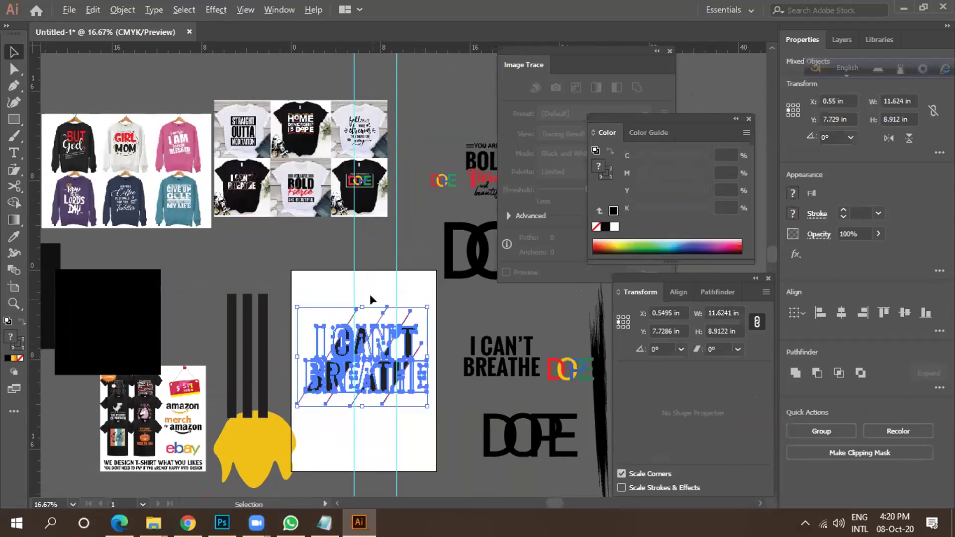
scroll(371, 300, "up", 1)
left_click_drag(283, 270, 464, 360)
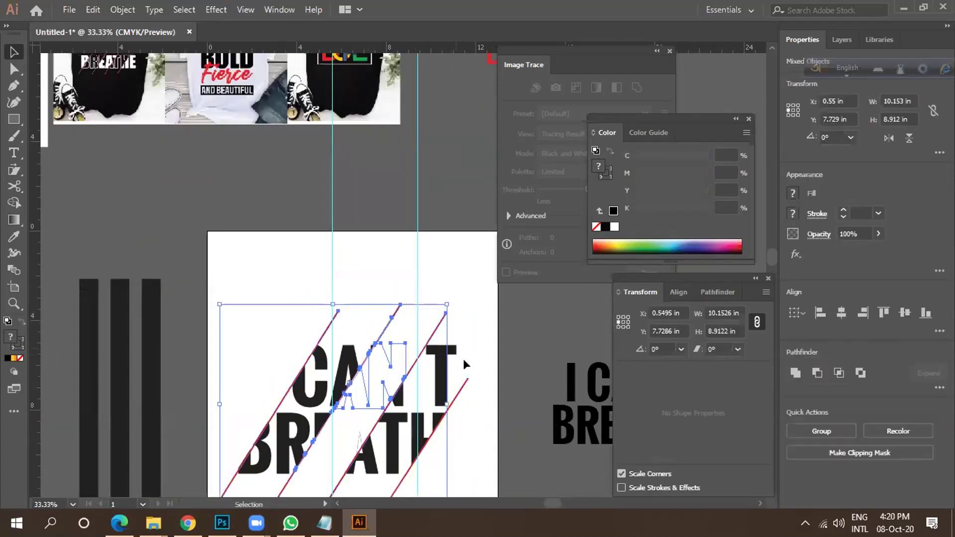
left_click(463, 385, "shift")
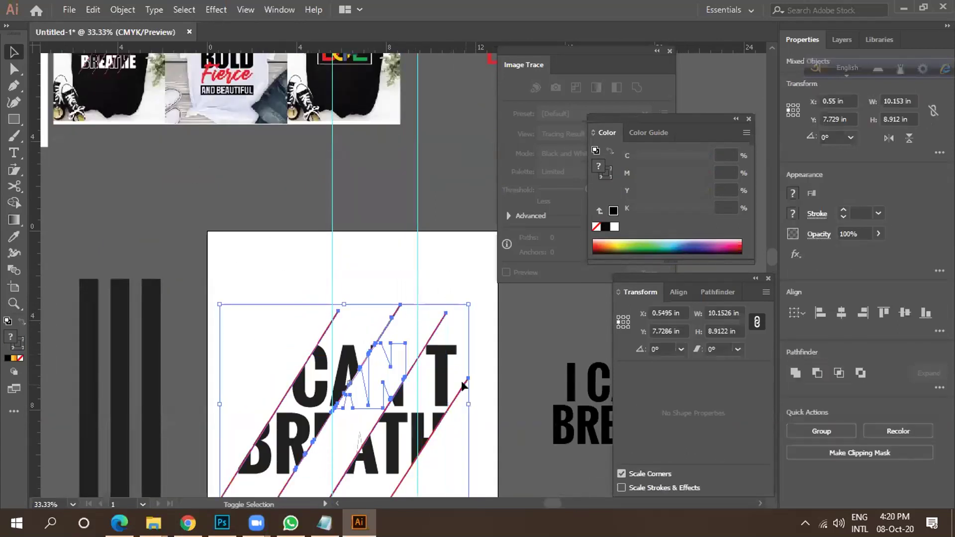
left_click(479, 327)
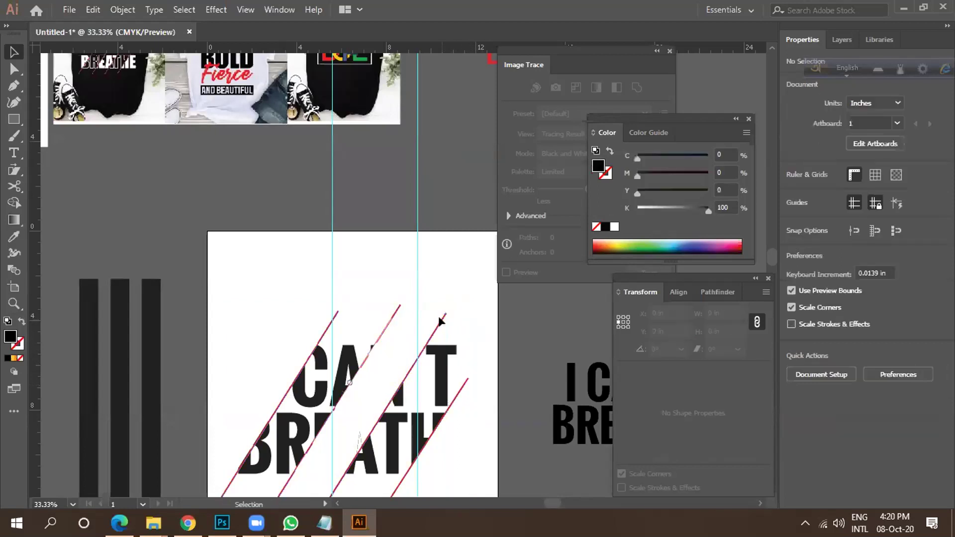
left_click(440, 319)
scroll(381, 298, "down", 2)
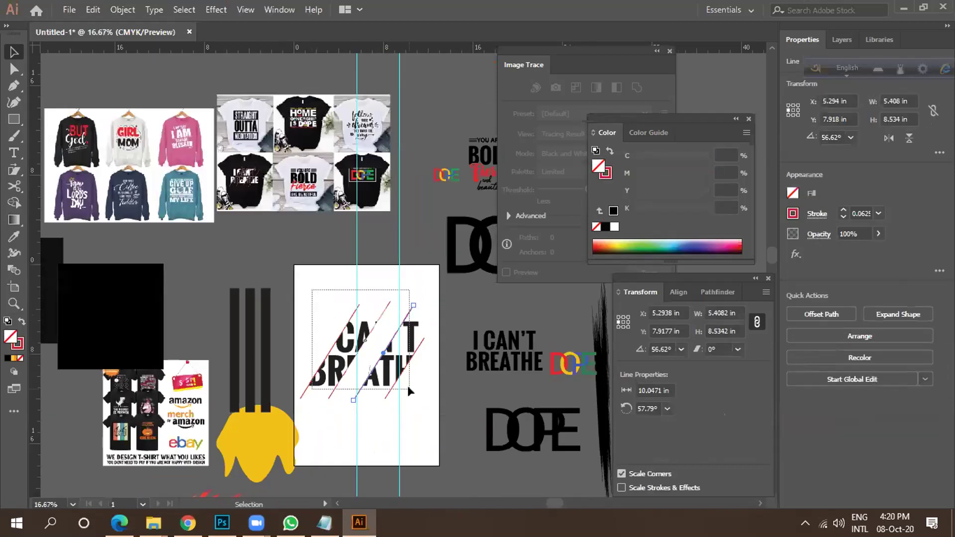
Select the upper ends of the red slash lines to check which lettering pieces overlap them, and clear the selection.
key("ctrl+a")
key("v")
left_click(409, 310)
left_click_drag(347, 293, 428, 305)
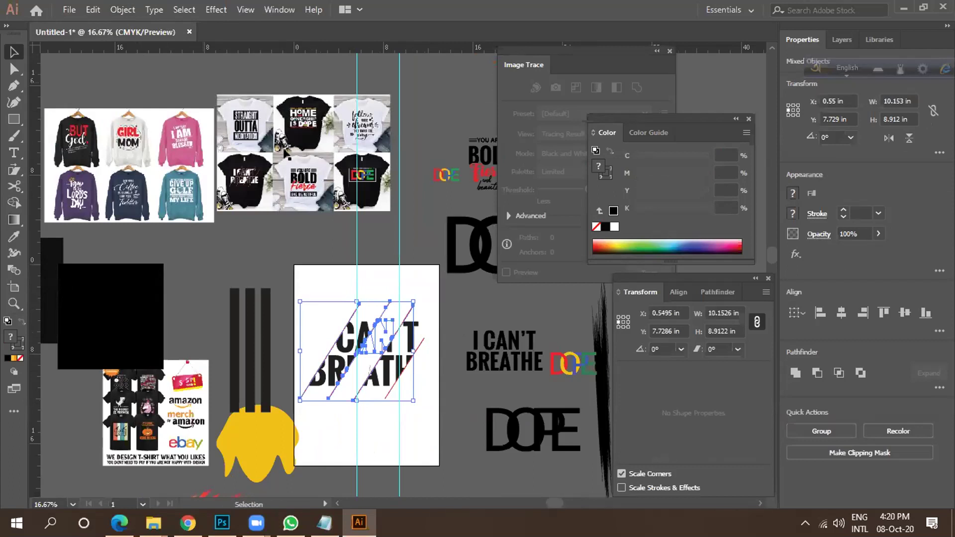
left_click_drag(316, 265, 429, 303)
key("ctrl+equal")
left_click(419, 311)
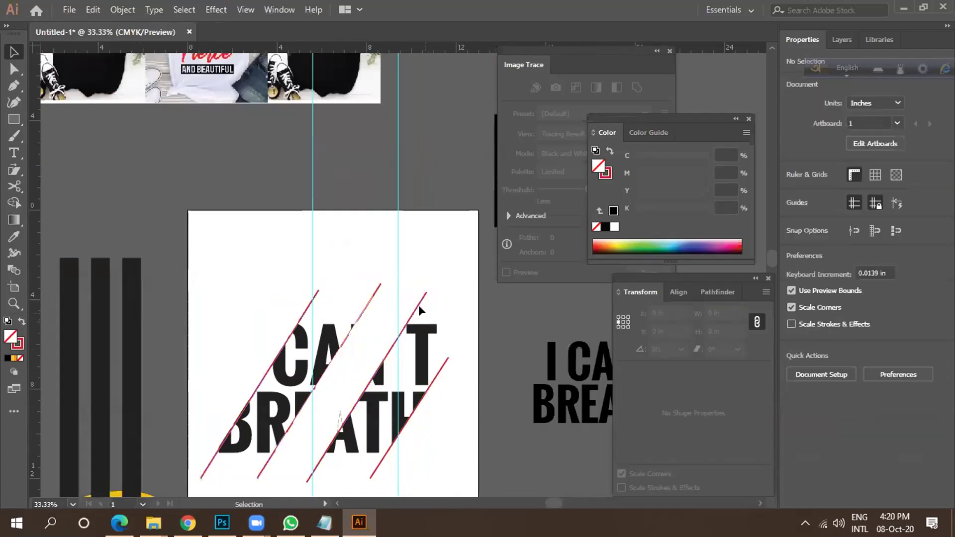
Examine the white AN compound path where its thin sliver covers the second red slash, leaving it selected.
left_click(388, 298)
left_click(373, 295)
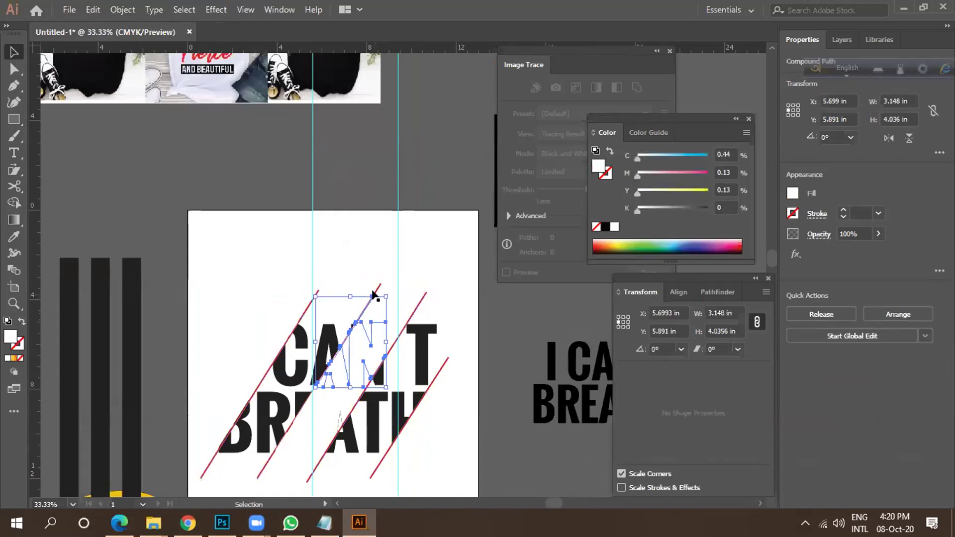
key("ctrl+equal")
left_click(391, 230)
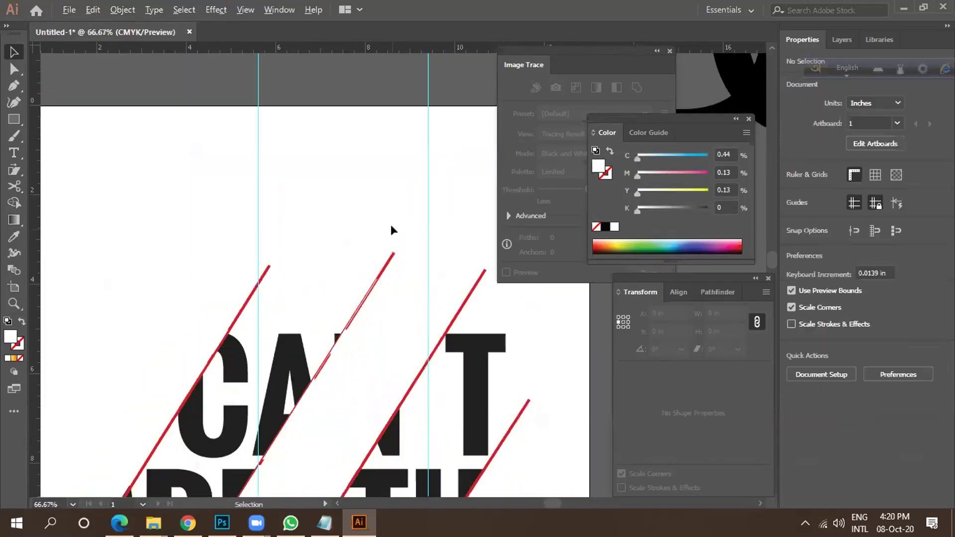
key("ctrl+equal")
key("ctrl+equal")
key("ctrl+equal")
left_click(375, 331)
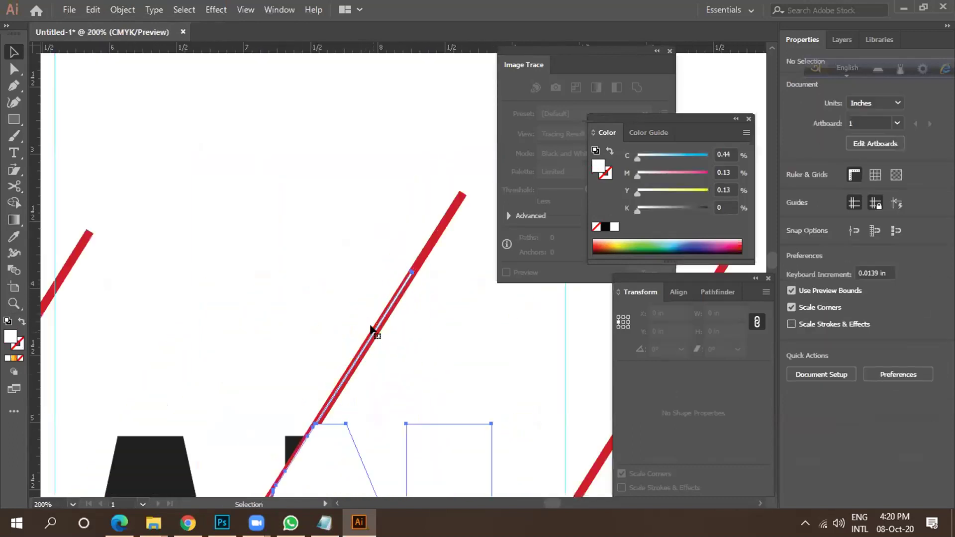
key("ctrl+minus")
key("ctrl+minus")
key("ctrl+minus")
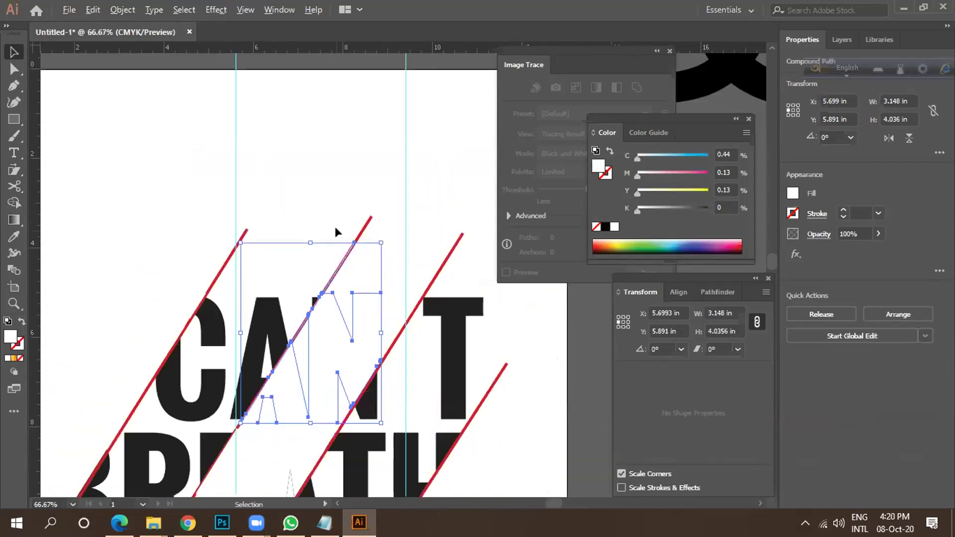
Try to trim the sliver off the white AN compound path with the Shape Builder.
right_click(332, 274)
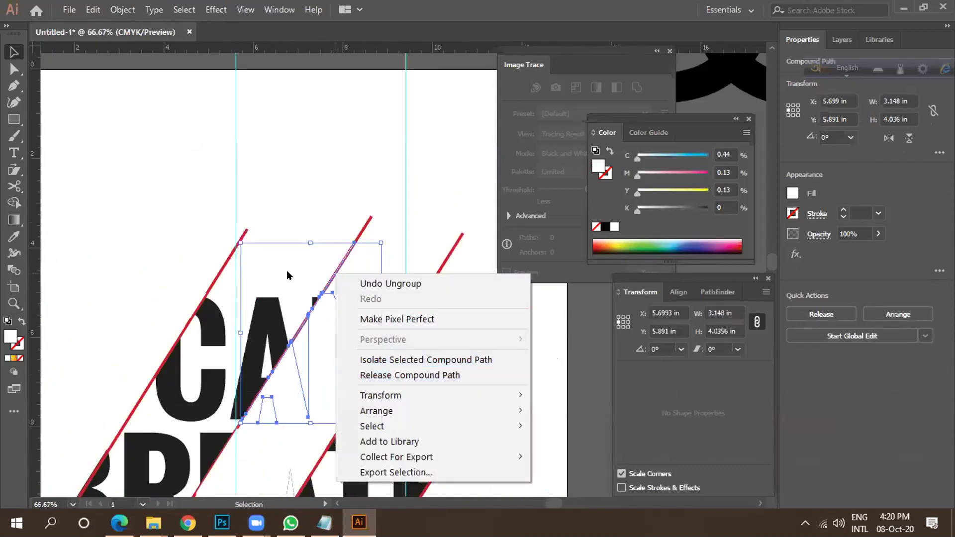
left_click(14, 203)
key("ctrl+equal")
key("ctrl+equal")
key("ctrl+equal")
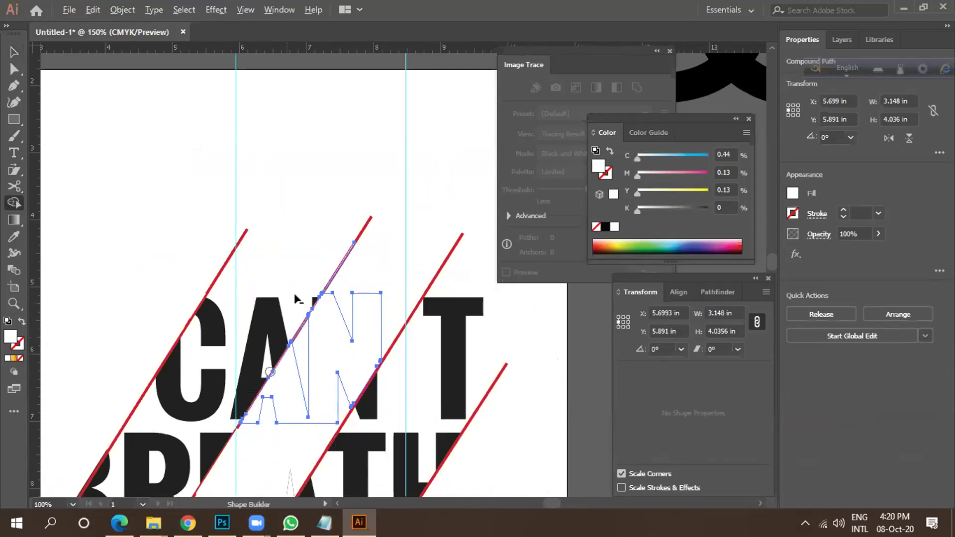
key("ctrl+minus")
key("ctrl+minus")
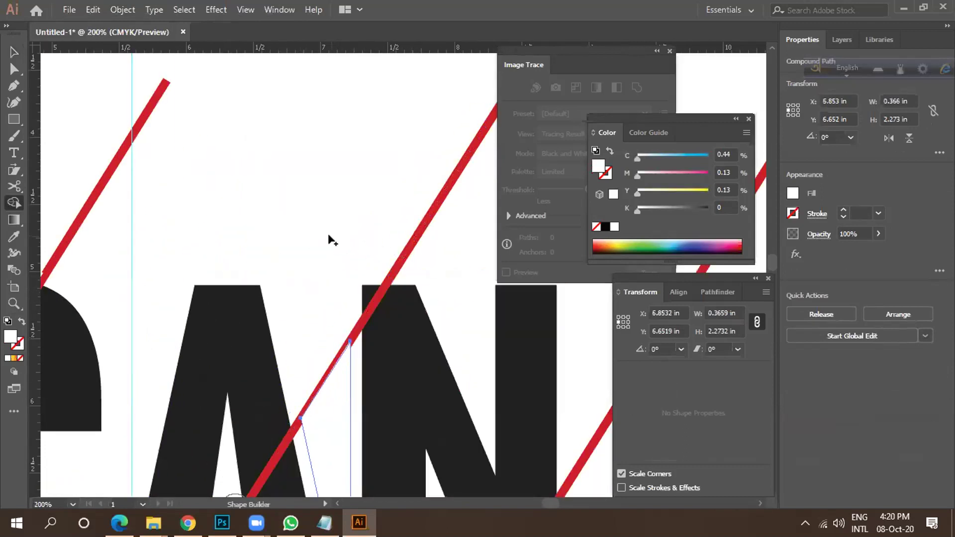
left_click(319, 230)
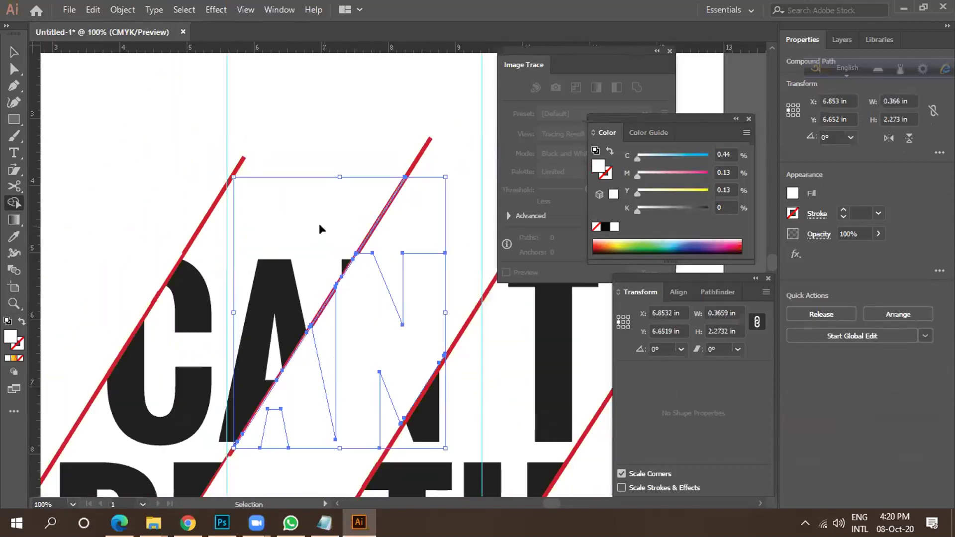
scroll(381, 232, "up", 3)
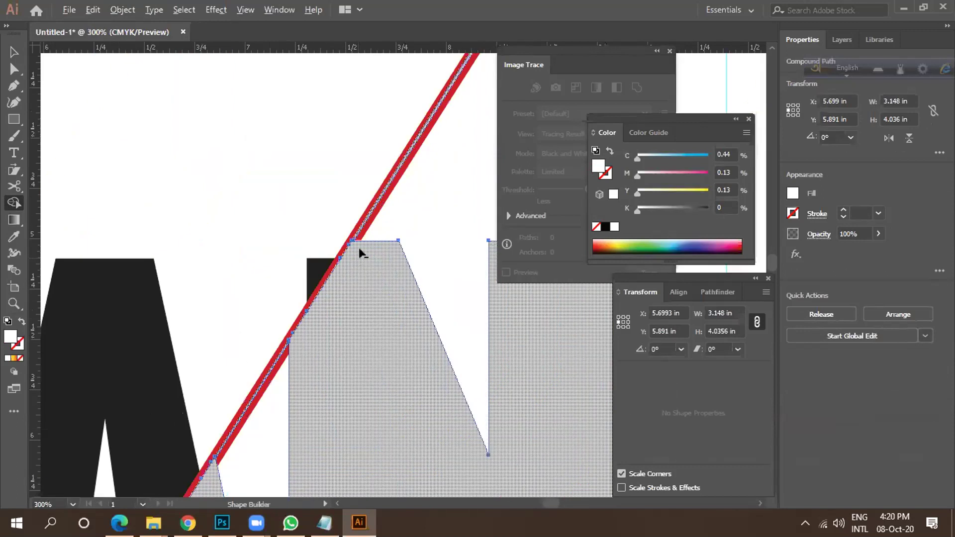
left_click(10, 50)
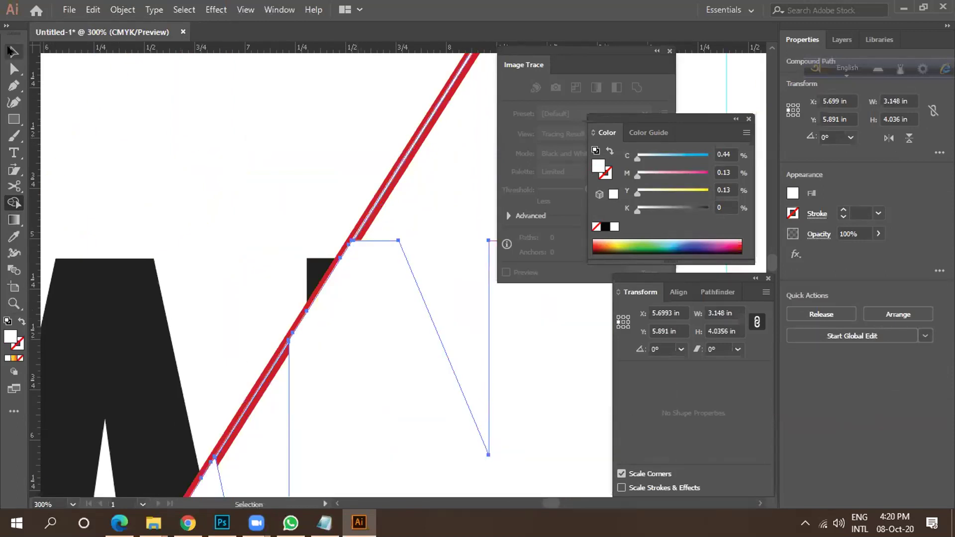
Draw a white rectangle about 6.7 in wide by 2.13 in high above CAN'T, covering the tops of the three left slashes.
left_click(13, 117)
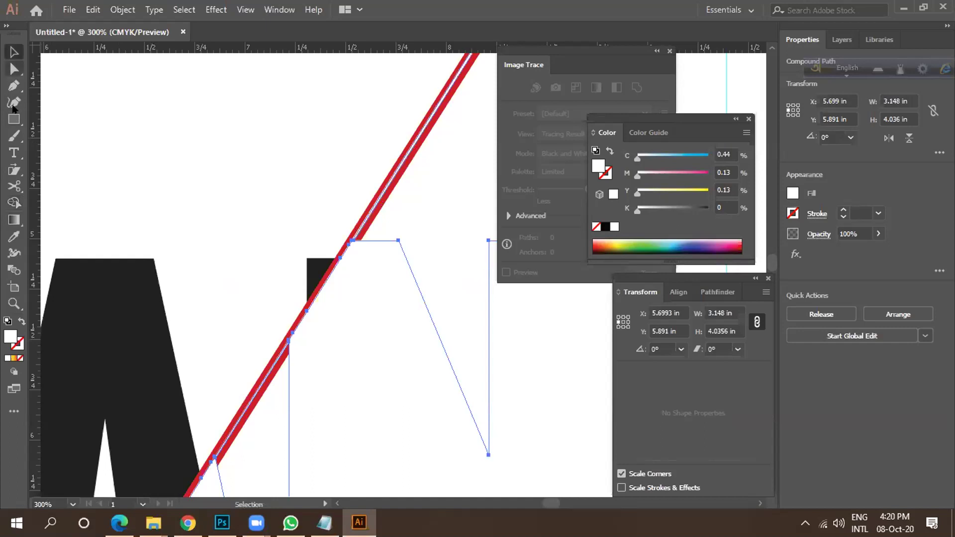
scroll(166, 222, "down", 4)
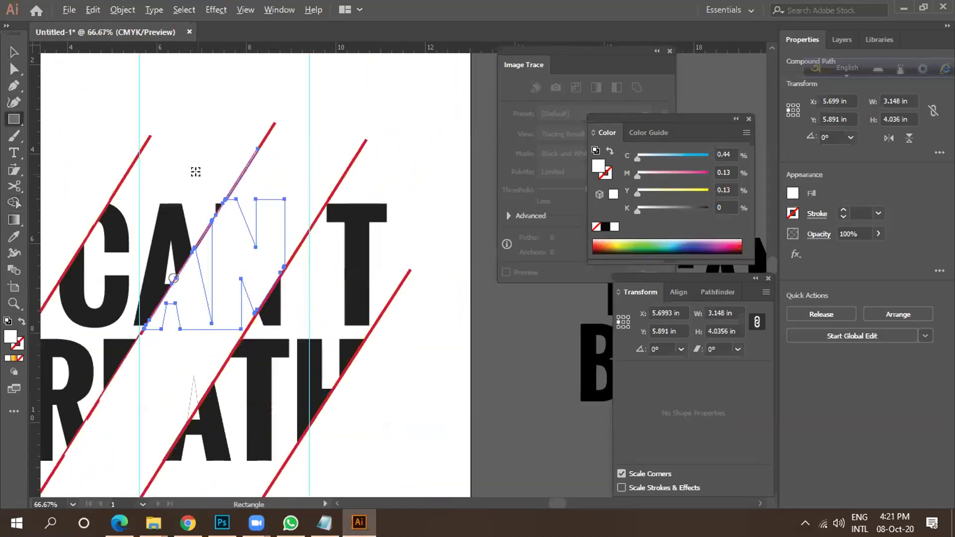
left_click_drag(116, 103, 381, 198)
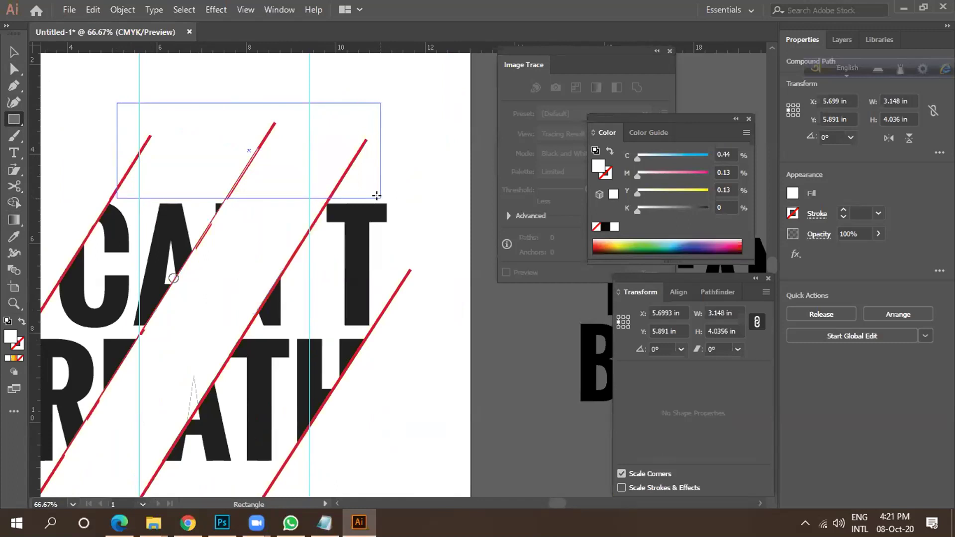
key("v")
left_click_drag(117, 149, 84, 150)
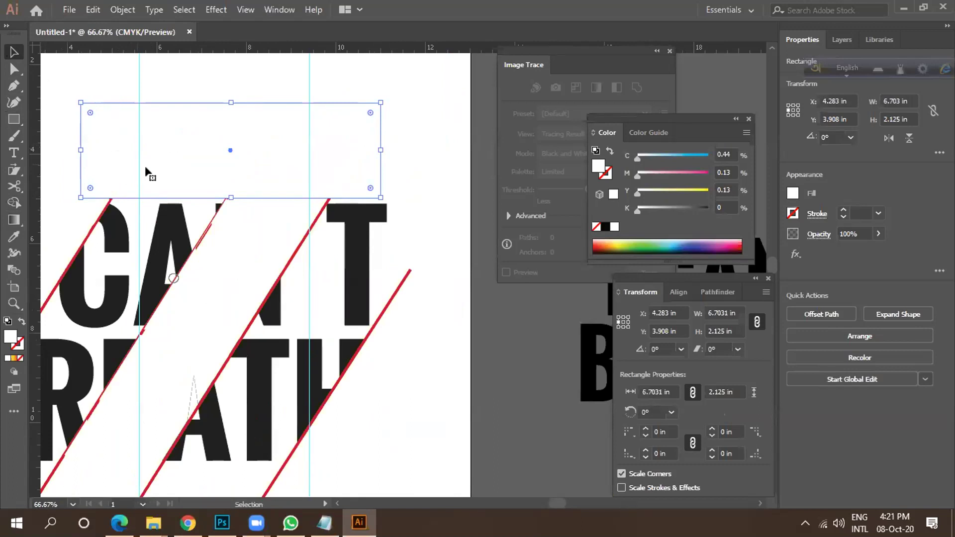
Remove the rectangle and the AN sliver above the lettering with the Shape Builder, and clear the selection.
left_click(254, 263, "shift")
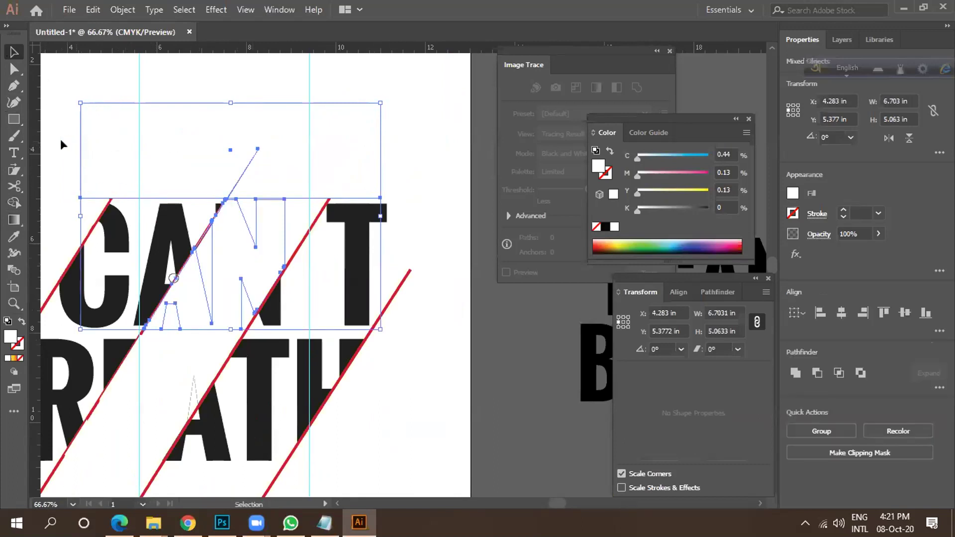
left_click(14, 202)
left_click_drag(56, 161, 420, 164)
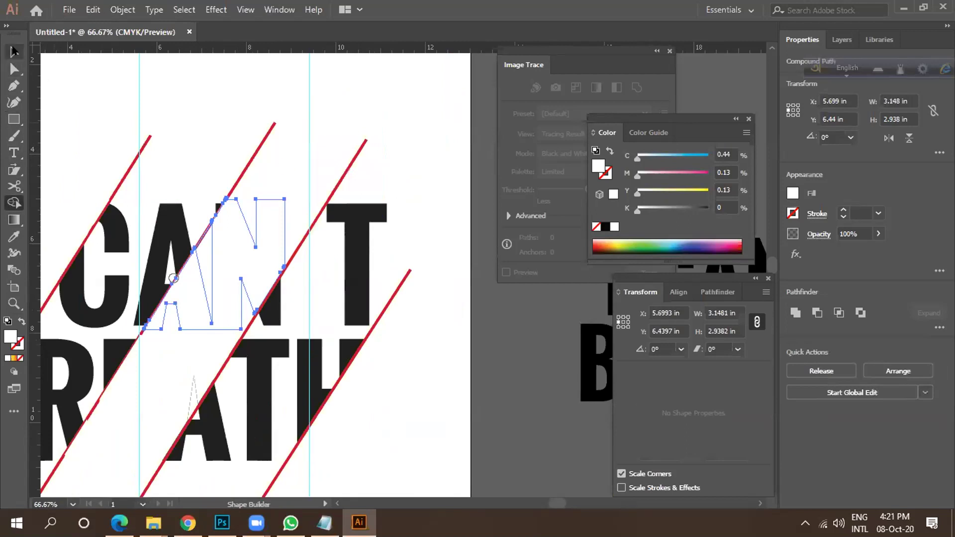
left_click(14, 52)
left_click(81, 75)
Bring the second red slash in front of the white lettering pieces and deselect it.
scroll(198, 182, "up", 3)
scroll(241, 183, "down", 2)
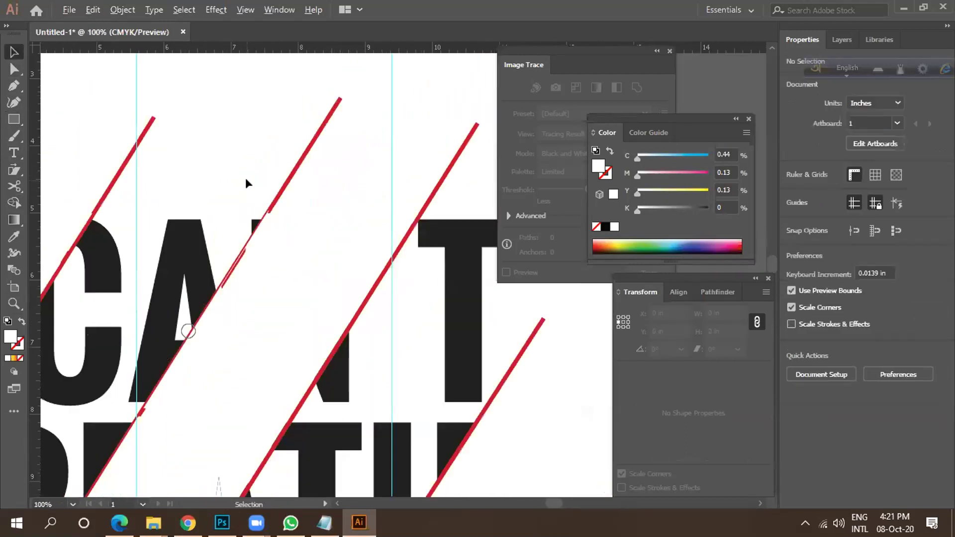
scroll(252, 188, "down", 1)
left_click(272, 185)
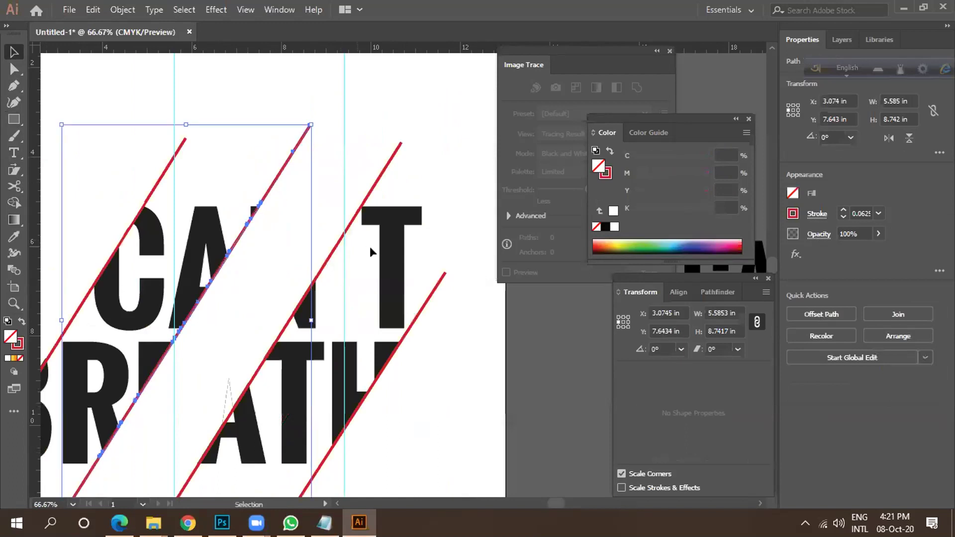
left_click(437, 241)
scroll(411, 234, "down", 2)
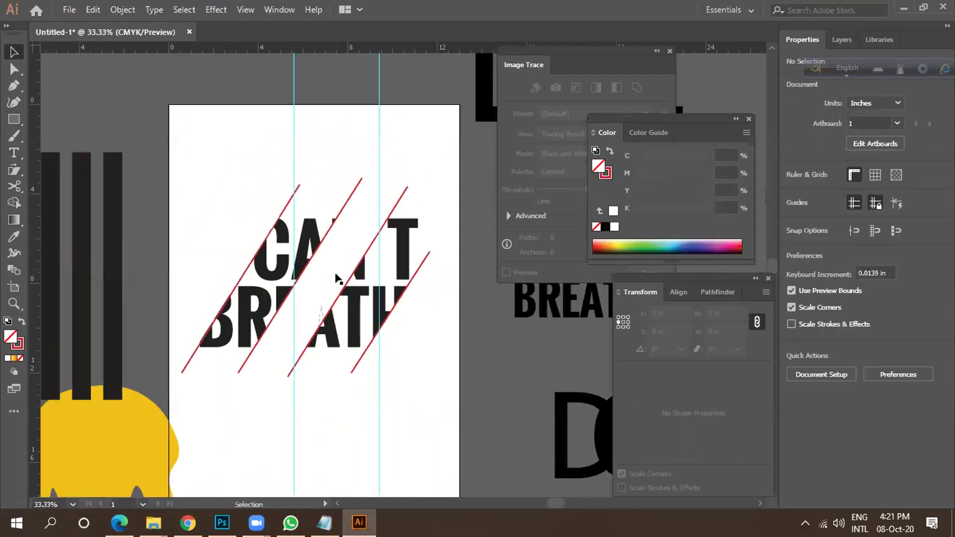
Select the white EA piece of BREATHE to check it between the slashes, clear the selection, and review the whole artboard.
left_click(321, 311)
scroll(319, 307, "up", 2)
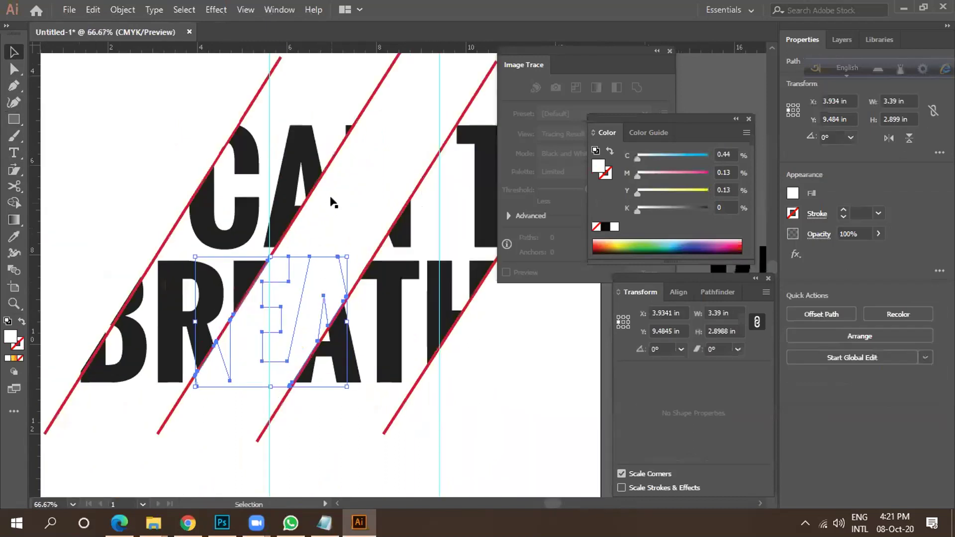
left_click(332, 201)
scroll(319, 213, "down", 2)
left_click(307, 398)
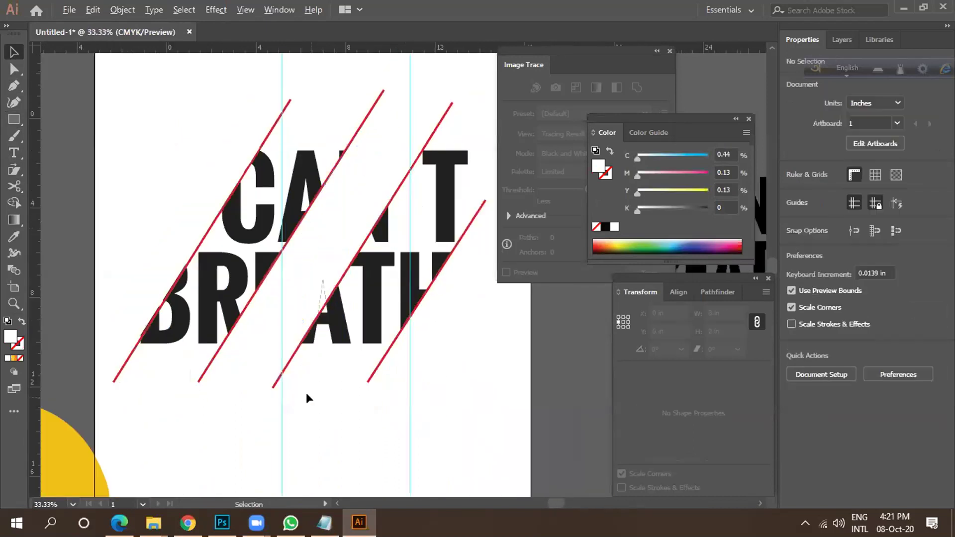
scroll(306, 398, "down", 1)
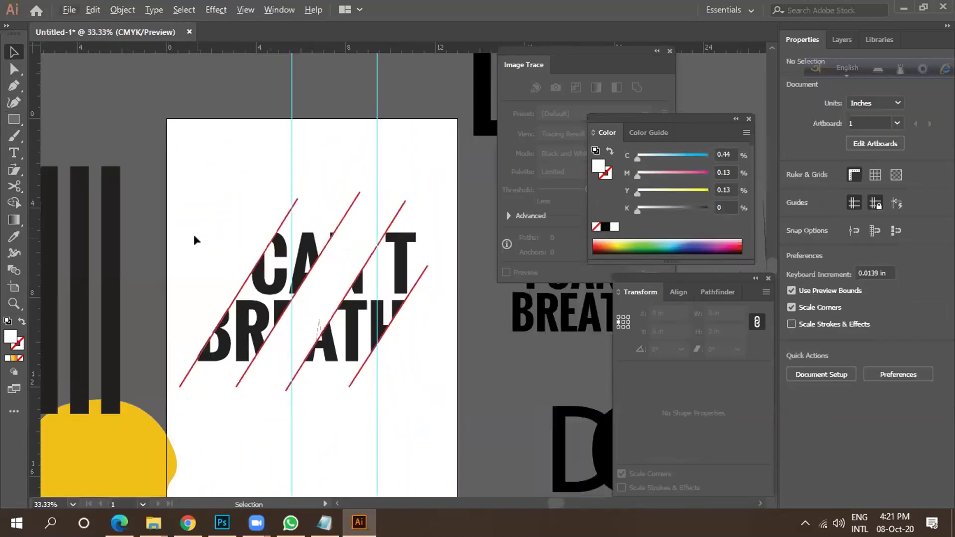
scroll(202, 234, "down", 1)
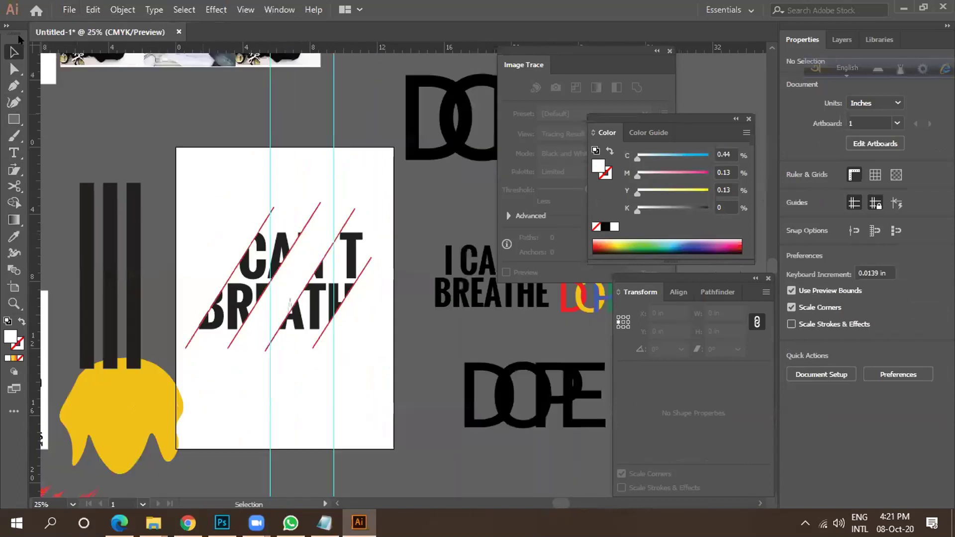
Start exporting the artwork and choose the Gig image folder inside LEDP-2020 as the destination.
left_click(69, 10)
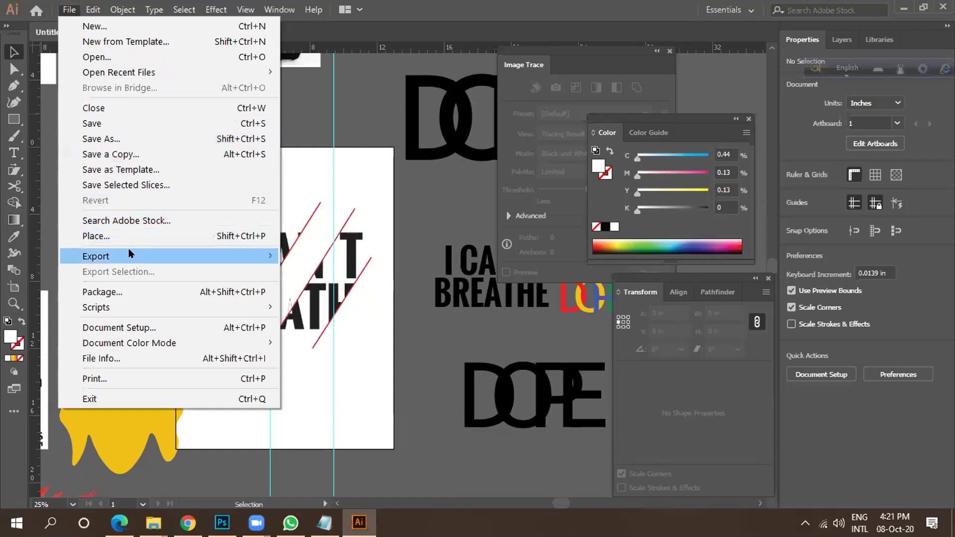
mouse_move(128, 254)
left_click(308, 268)
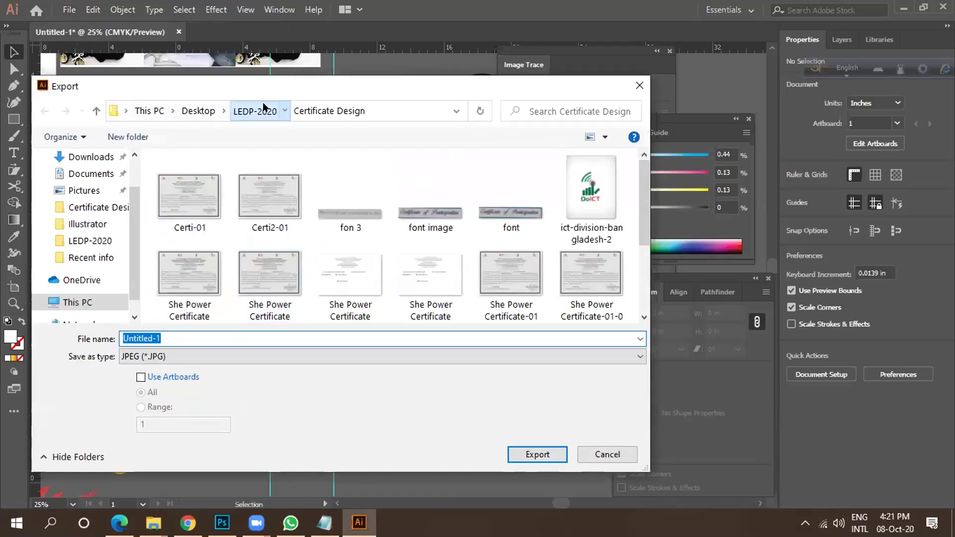
left_click(263, 110)
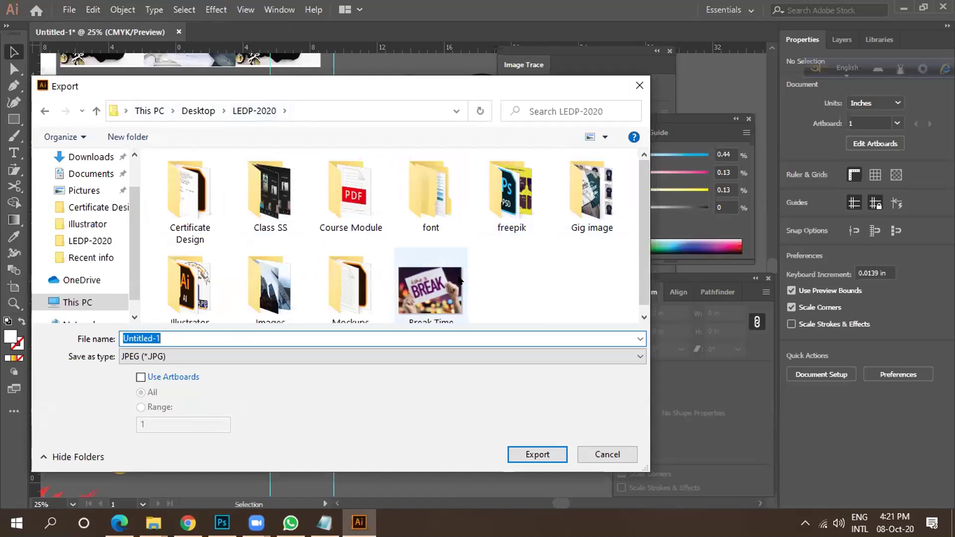
double_click(594, 216)
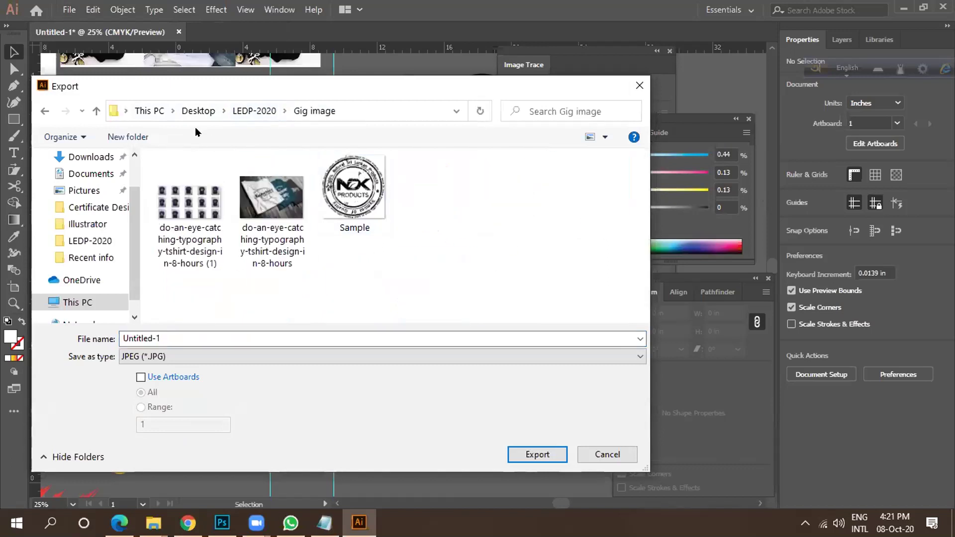
Create a folder named T shirt inside Gig image and open it as the export location.
left_click(128, 137)
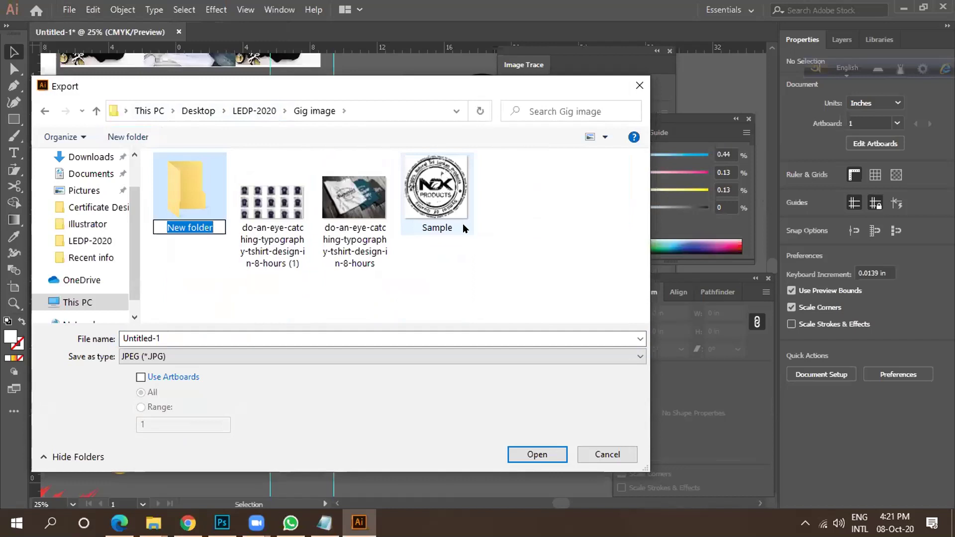
type("New")
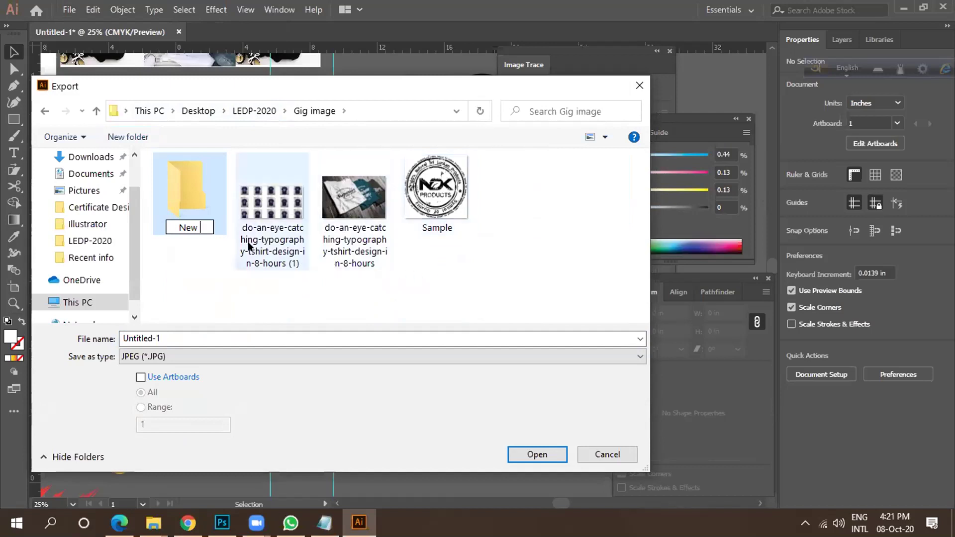
left_click_drag(205, 228, 152, 240)
type("T shirt")
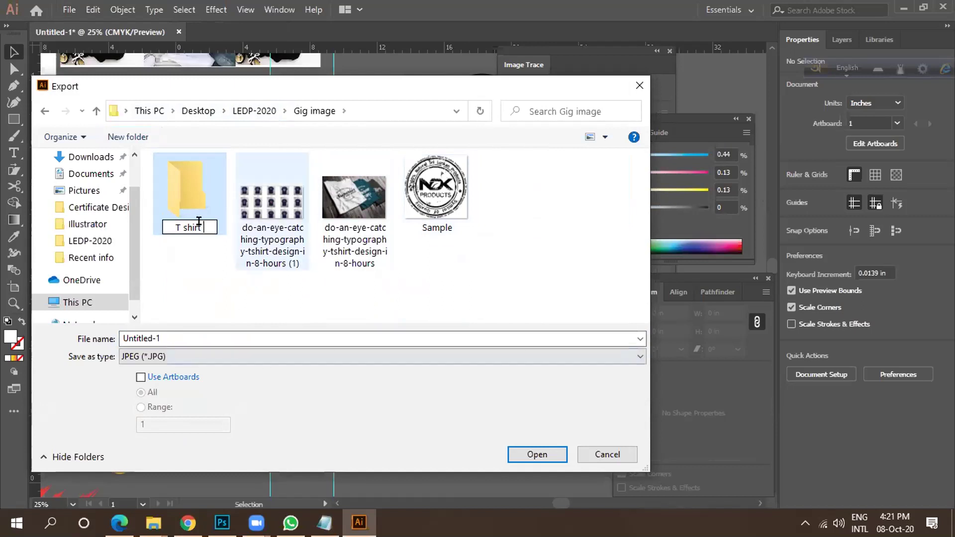
key("Return")
double_click(189, 199)
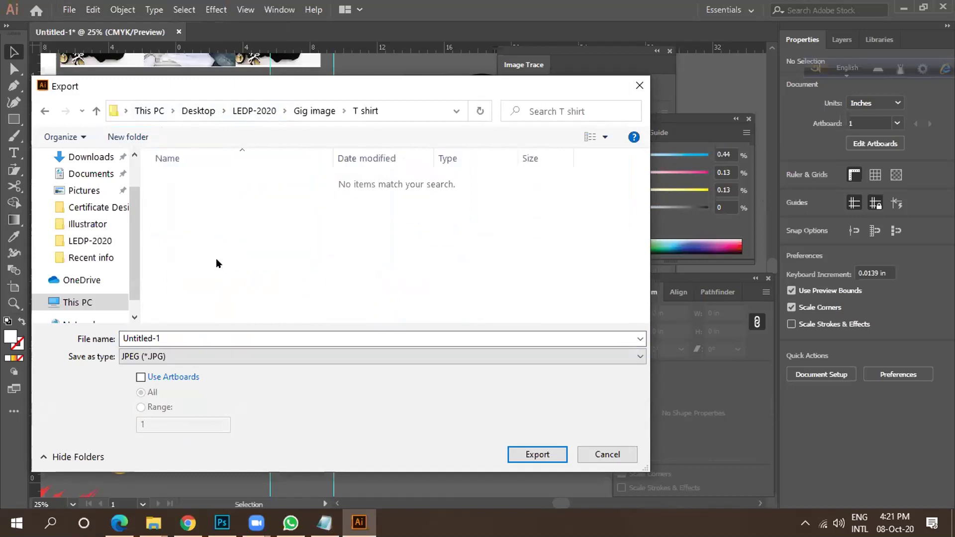
Export artboard range 1 as a PNG named I cant, at Screen (72 ppi) resolution with a transparent background.
left_click(166, 336)
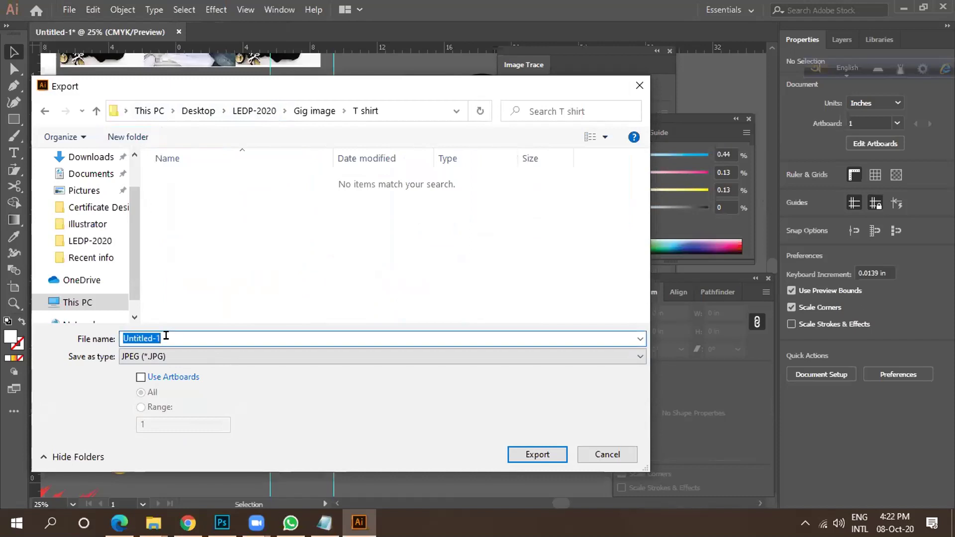
type("l cant")
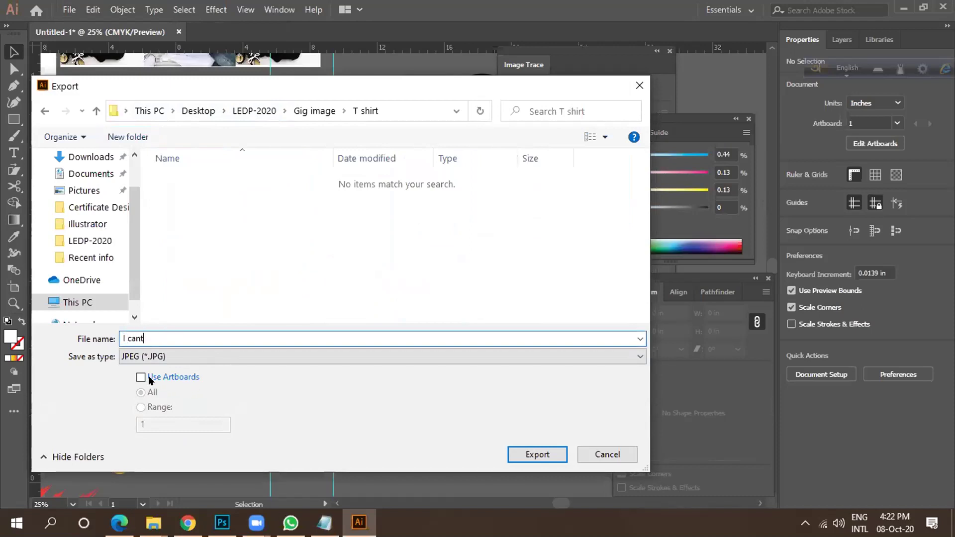
left_click(141, 378)
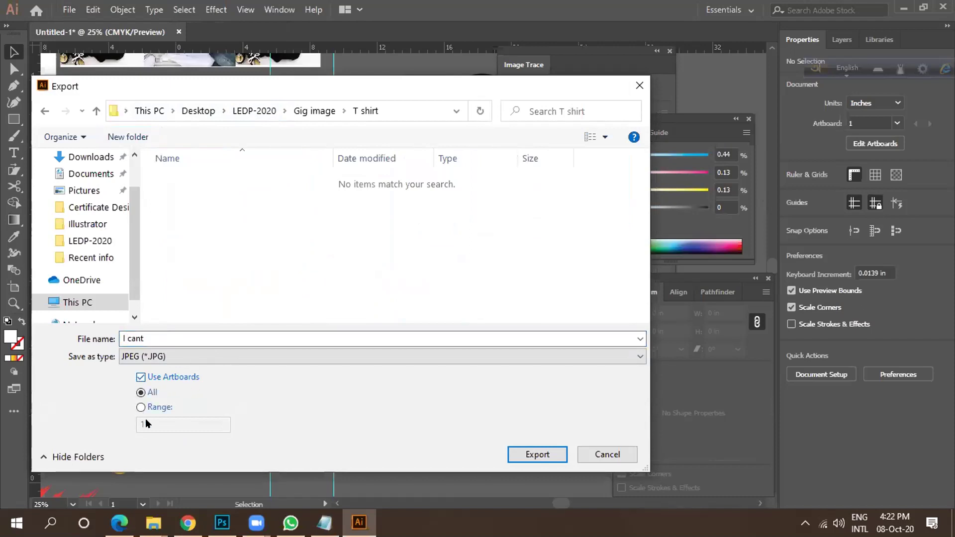
left_click(175, 356)
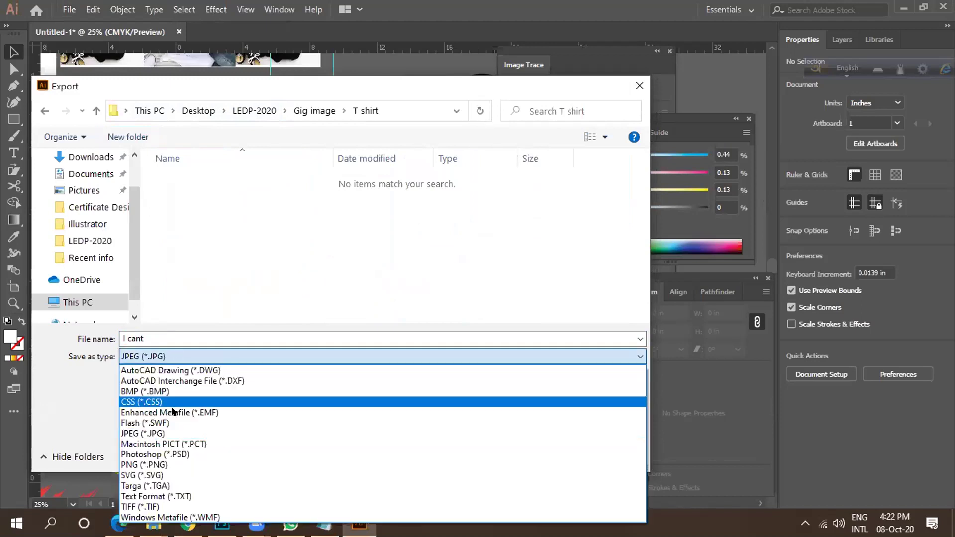
left_click(172, 464)
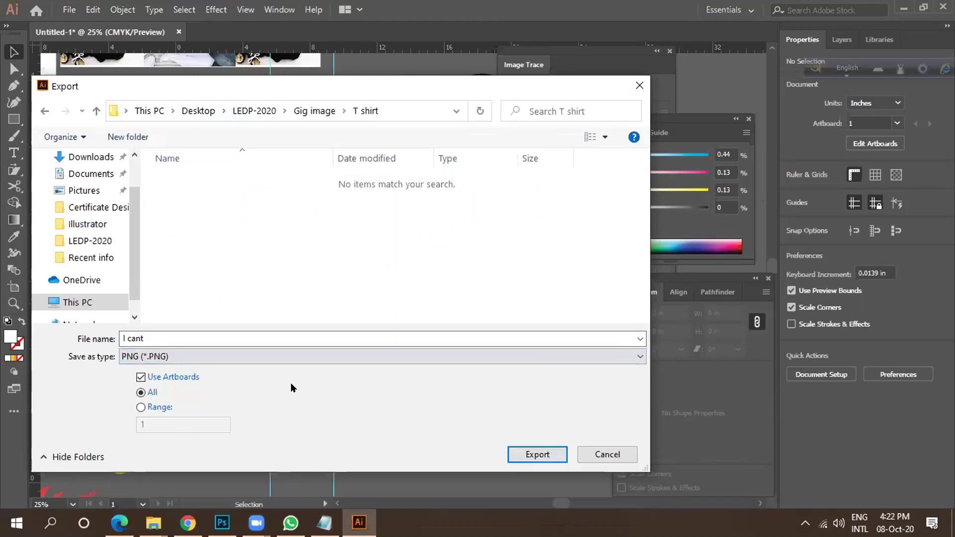
left_click(139, 407)
left_click(552, 454)
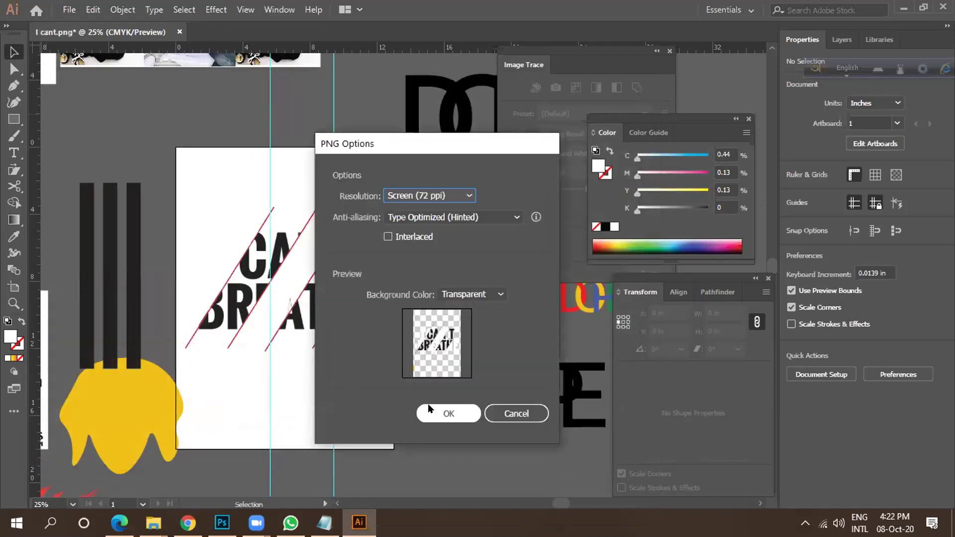
left_click(448, 413)
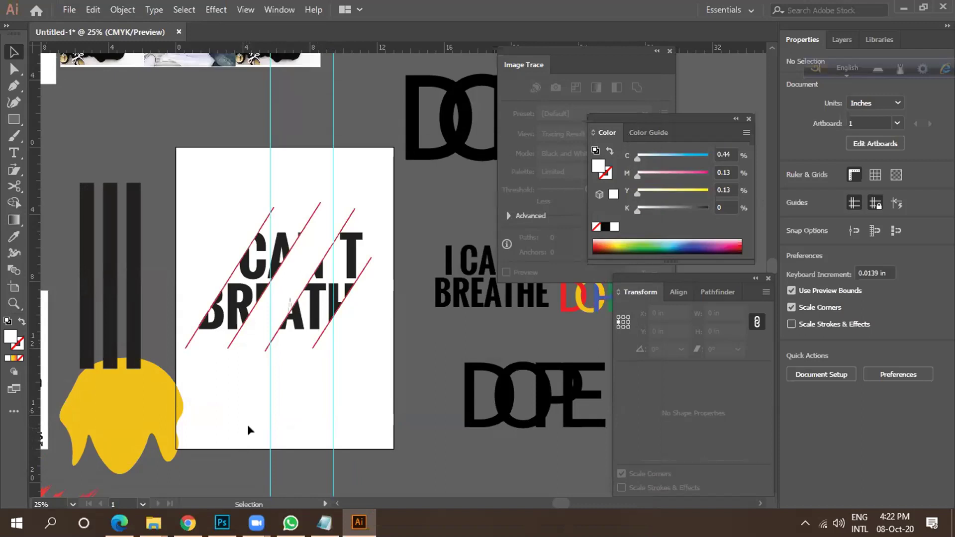
Switch to Photoshop and delete the T-shirt promo image layer from Untitled-2 and Layer 1 from Untitled-1.
left_click(222, 522)
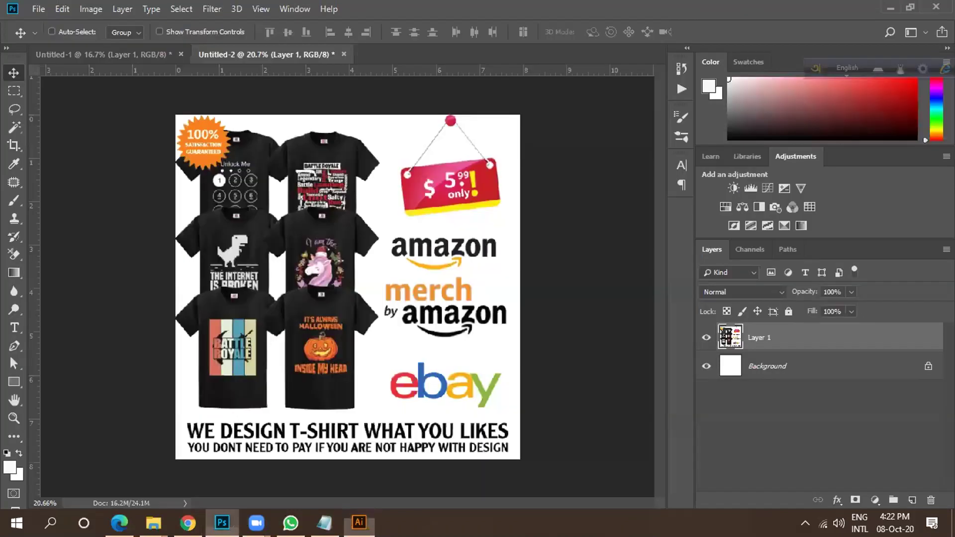
left_click_drag(410, 224, 331, 254)
key("Delete")
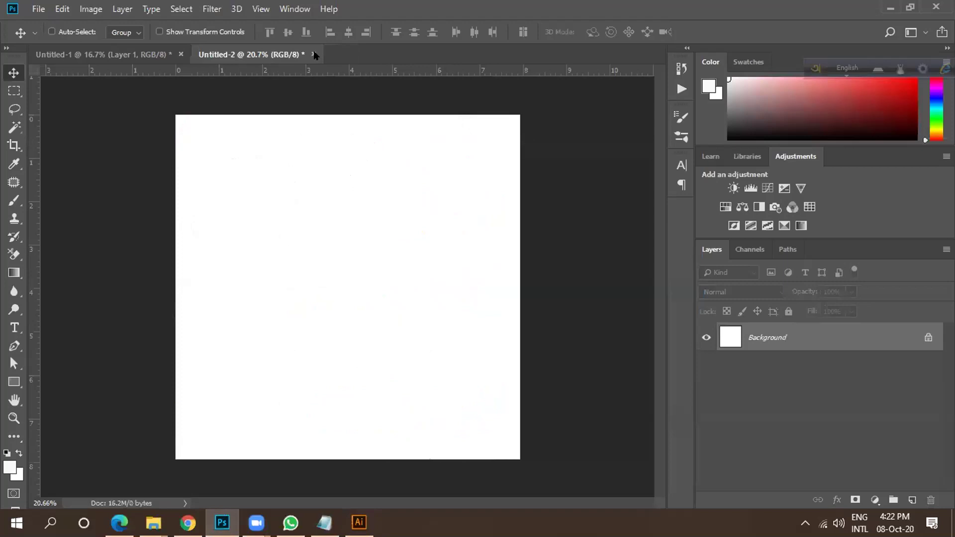
left_click(104, 54)
left_click_drag(335, 272, 284, 276)
key("Delete")
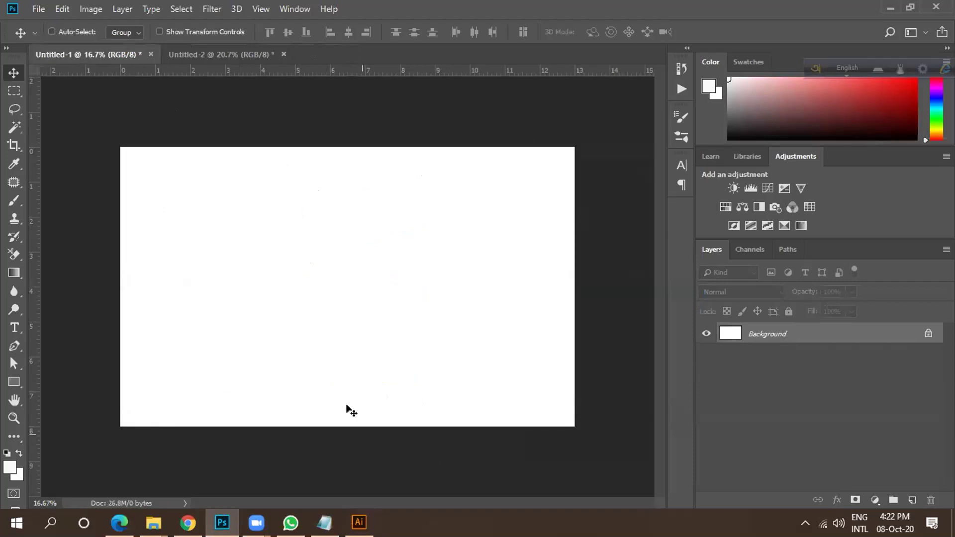
Switch to Chrome and, from the trendy typography gig's page, search Fiverr for t shirt.
mouse_move(359, 522)
left_click(188, 522)
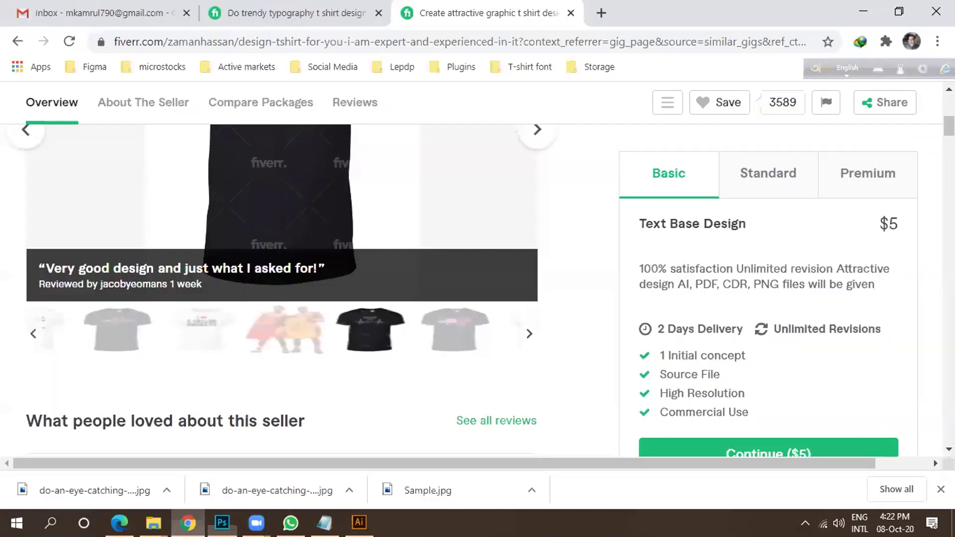
left_click(309, 12)
scroll(343, 224, "up", 5)
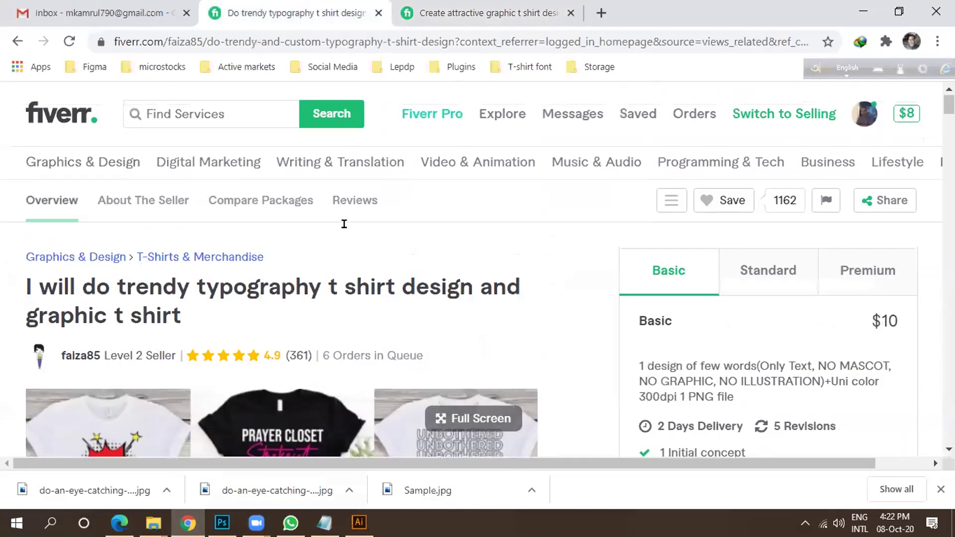
scroll(335, 227, "down", 5)
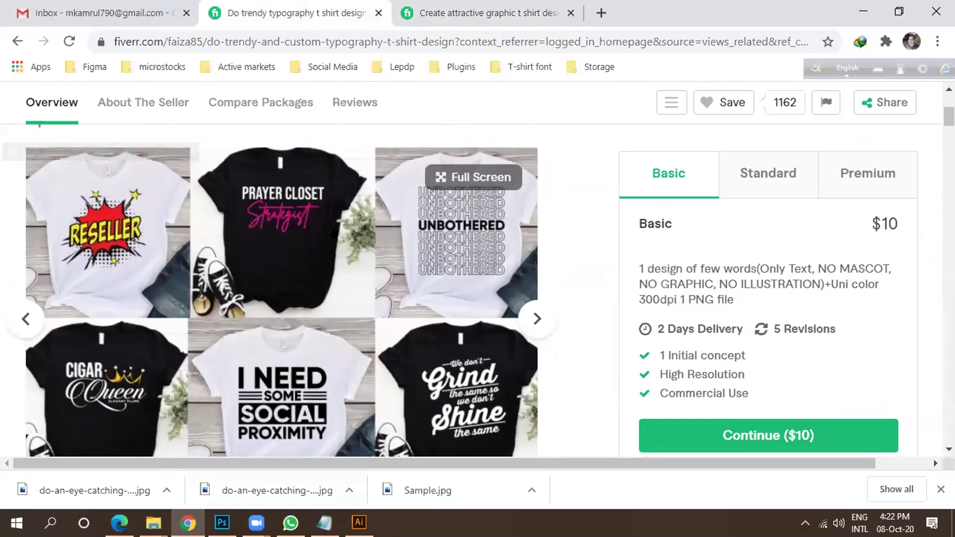
scroll(333, 233, "up", 5)
left_click(233, 105)
type("t s")
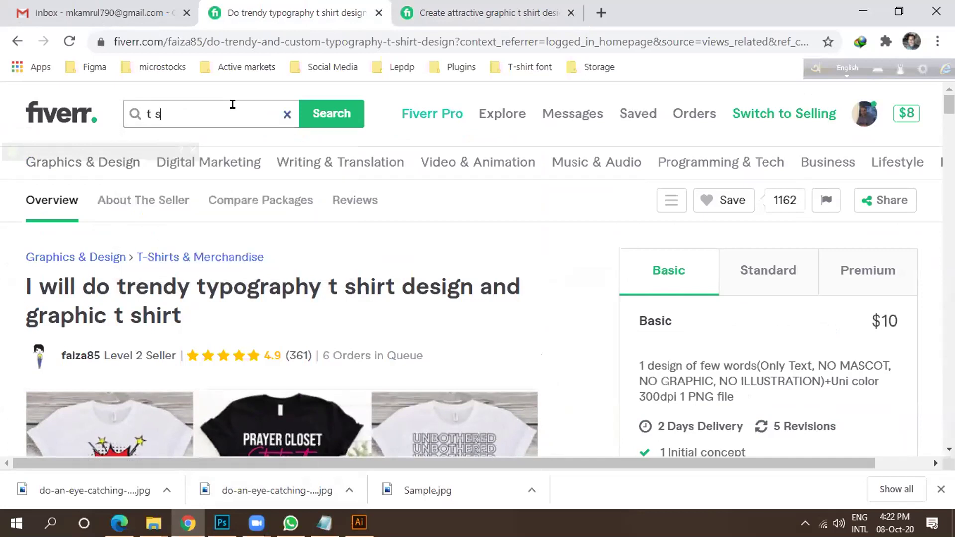
type("hirt")
key("Return")
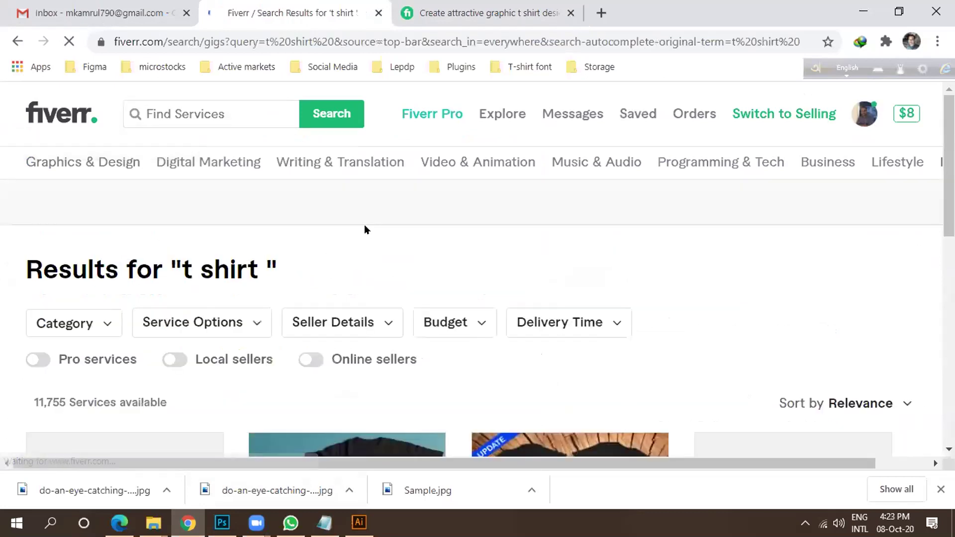
Browse the first T-shirt search results, revisit the attractive graphic T-shirt gig, and close its tab.
scroll(359, 226, "down", 4)
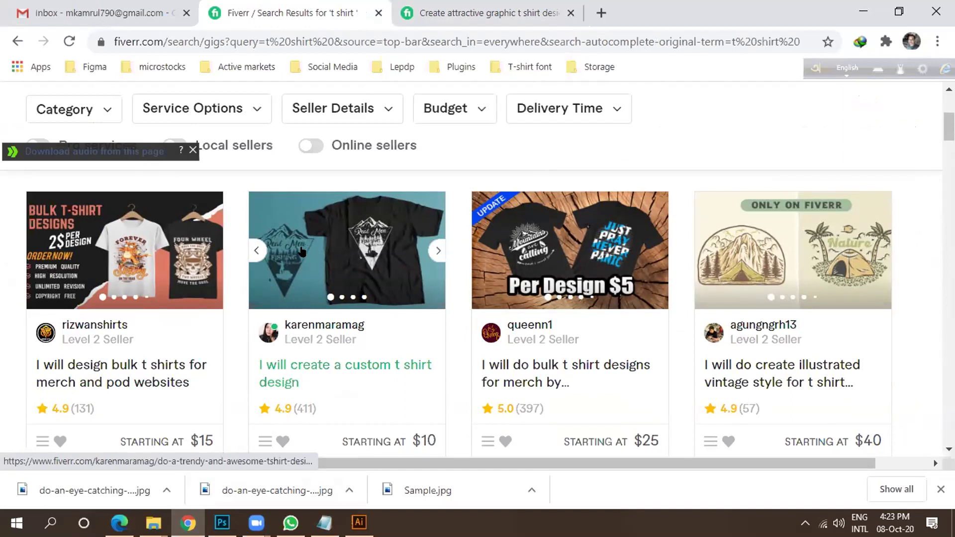
left_click(443, 18)
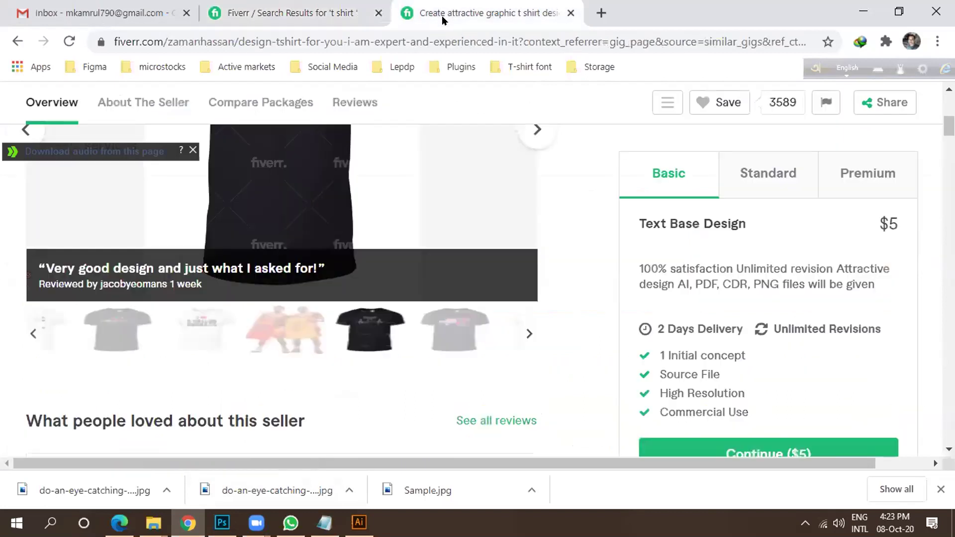
scroll(413, 185, "up", 5)
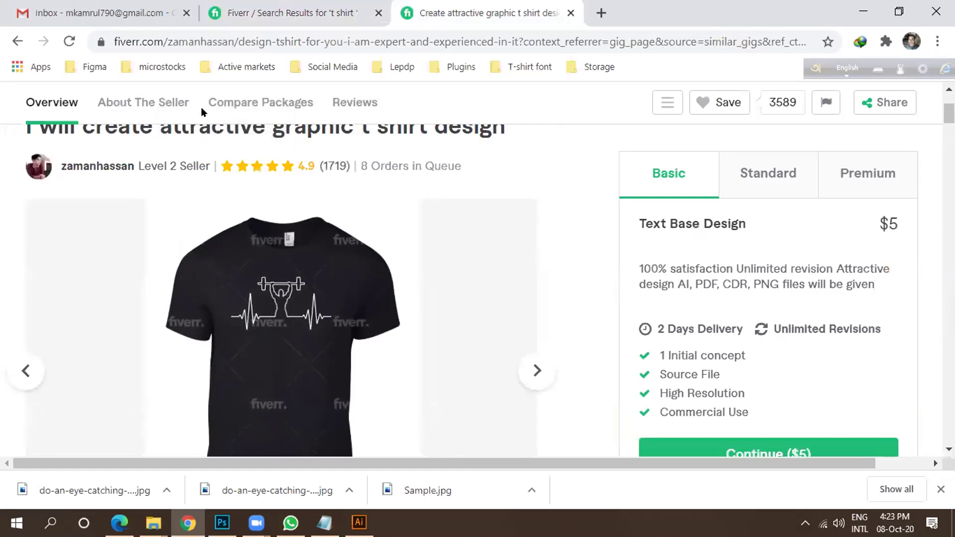
left_click(571, 11)
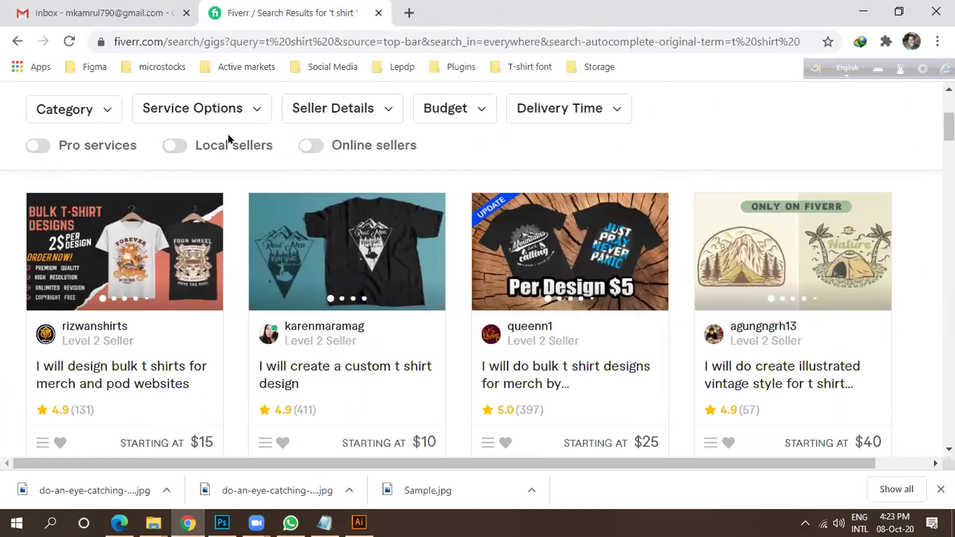
Rerun the Fiverr search for t shirt and look through the listed gigs and their cover images.
scroll(228, 139, "up", 4)
left_click(193, 103)
key("Return")
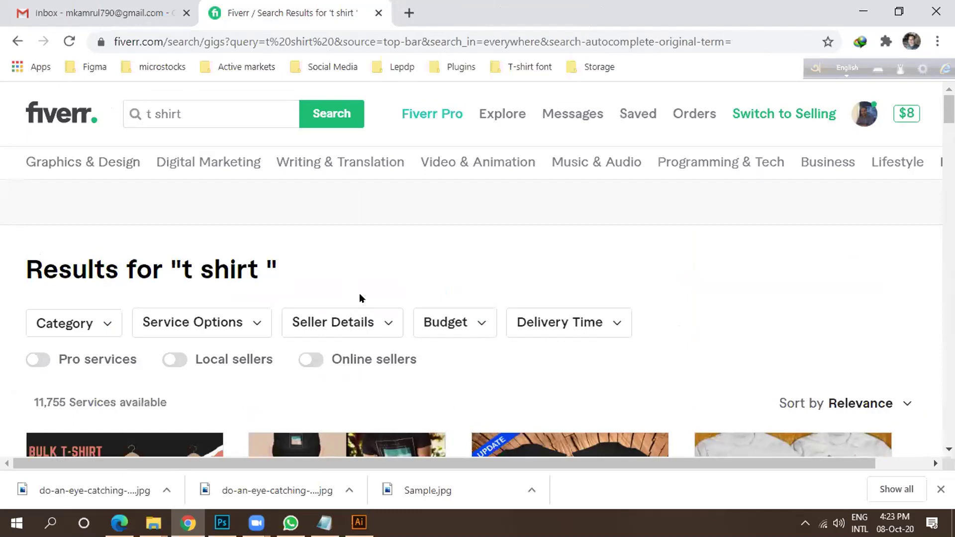
scroll(408, 274, "down", 3)
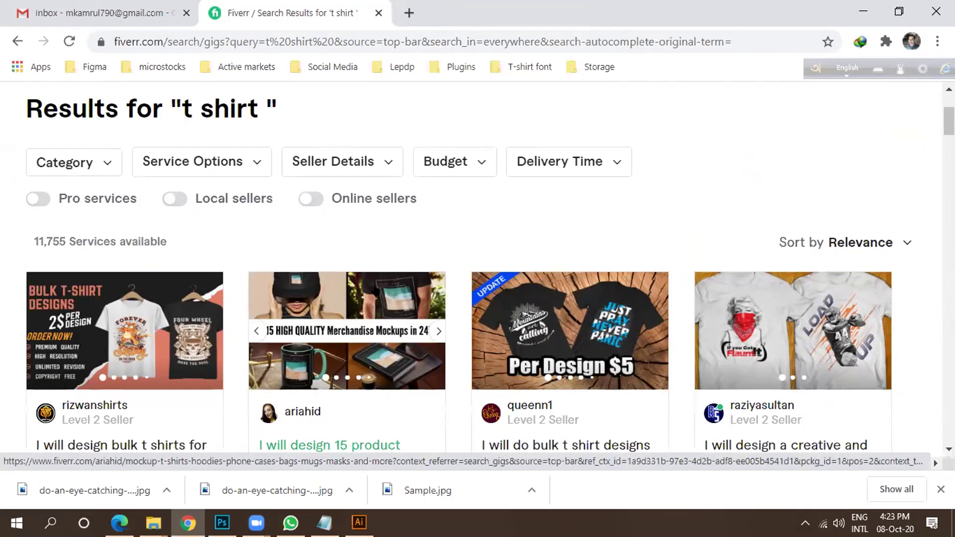
scroll(375, 291, "down", 2)
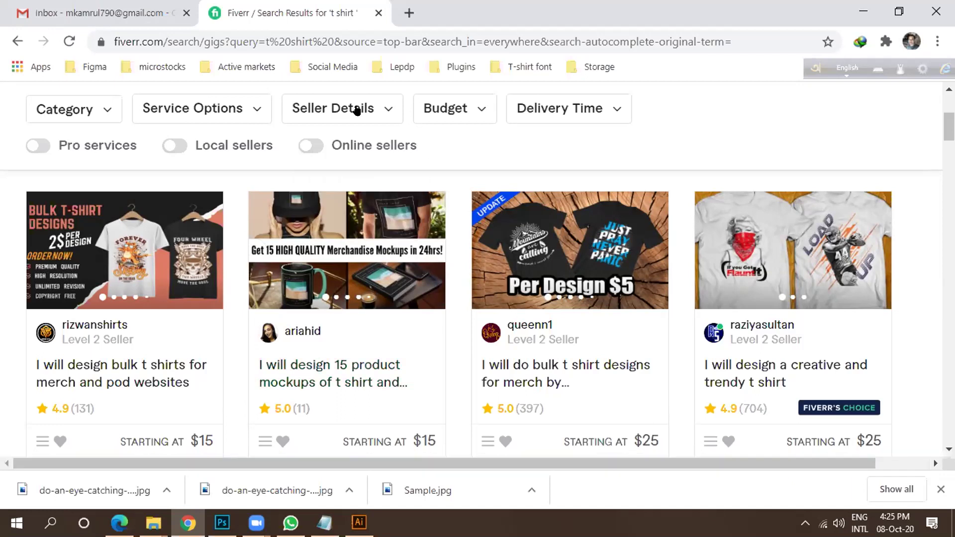
scroll(375, 177, "down", 5)
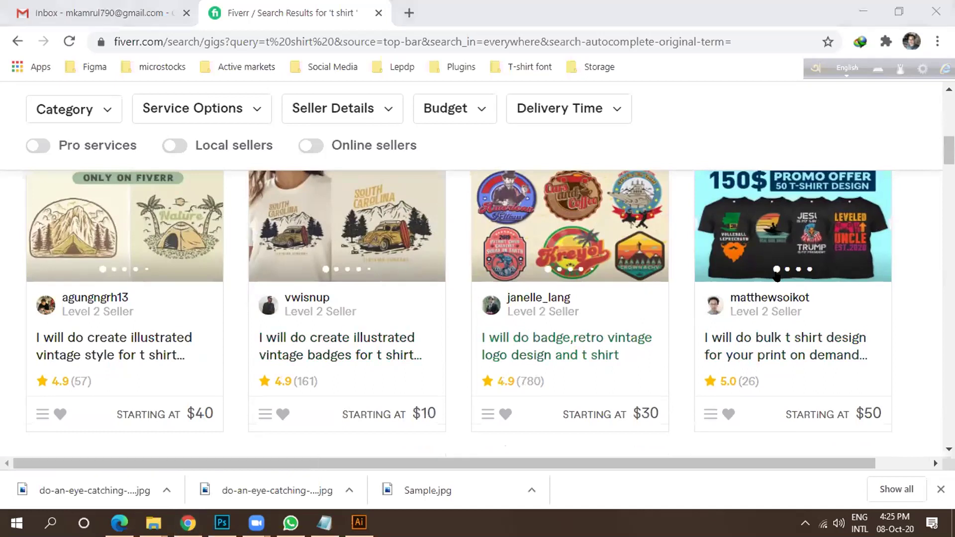
Open the gig for bulk T-shirt design for print on demand in a new tab and switch to it.
right_click(757, 340)
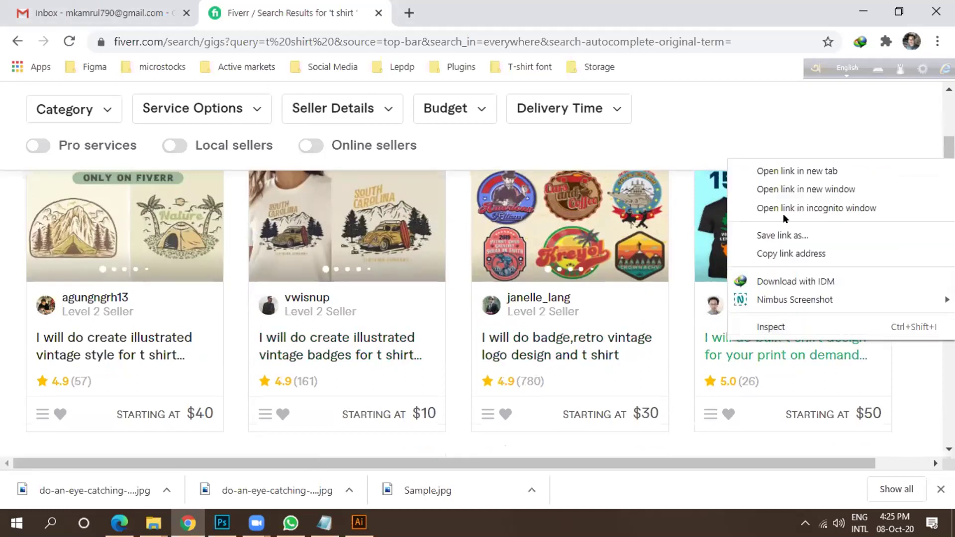
left_click(776, 170)
left_click(465, 12)
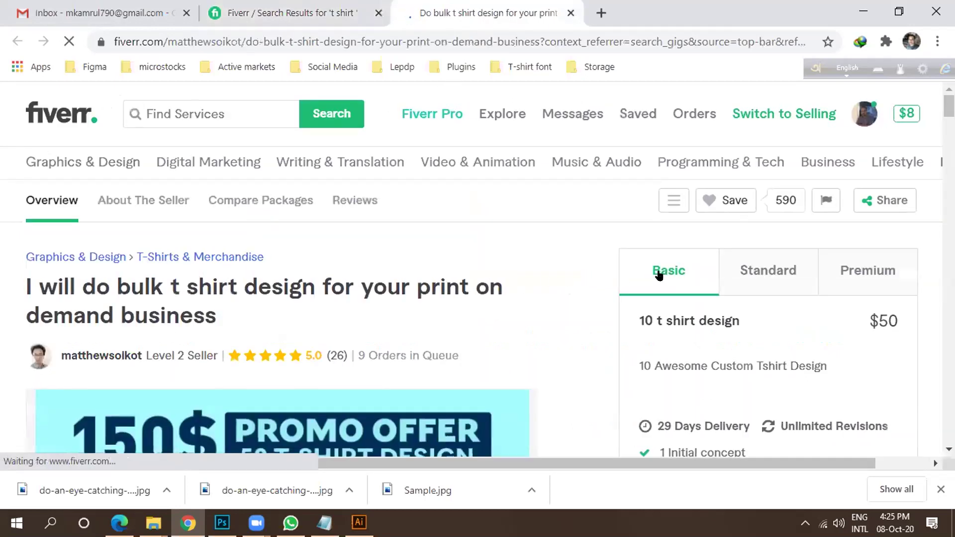
Examine the bulk T-shirt gig's title area, highlight its orders in queue, and inspect the promo offer image.
scroll(495, 320, "down", 3)
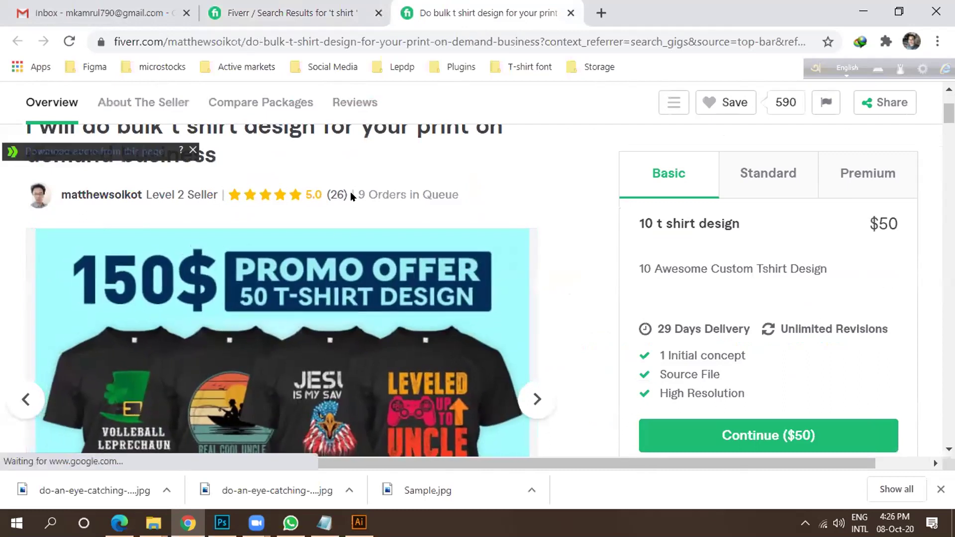
left_click_drag(357, 194, 471, 196)
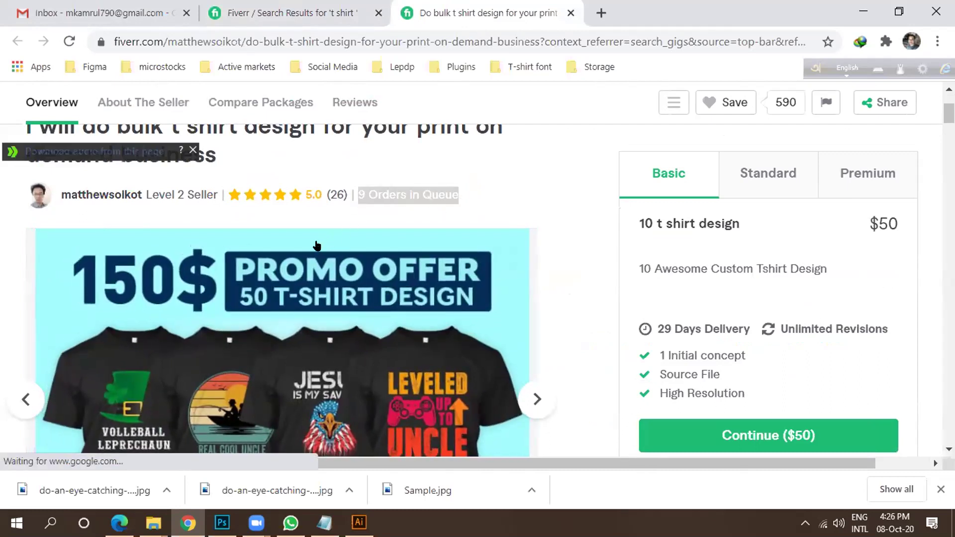
scroll(317, 246, "down", 3)
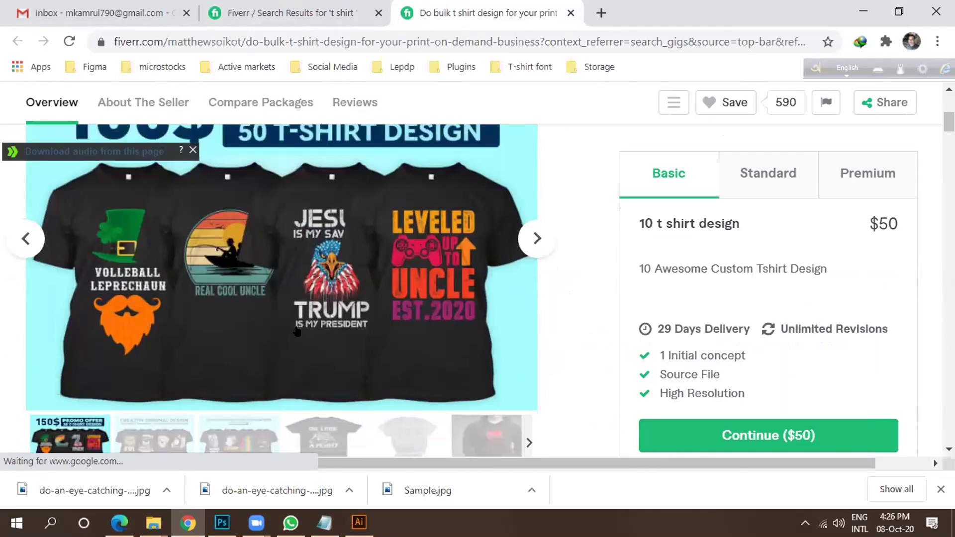
scroll(493, 321, "up", 3)
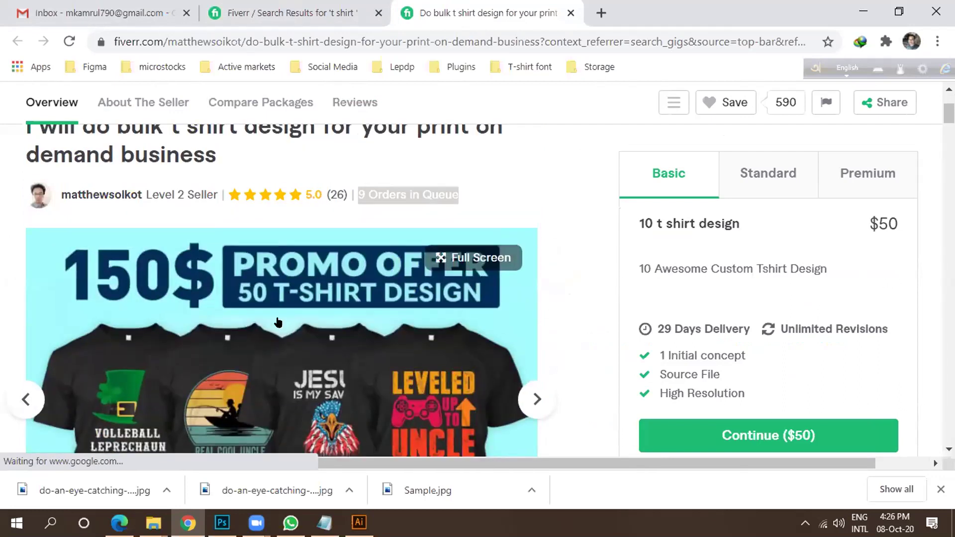
scroll(277, 322, "down", 5)
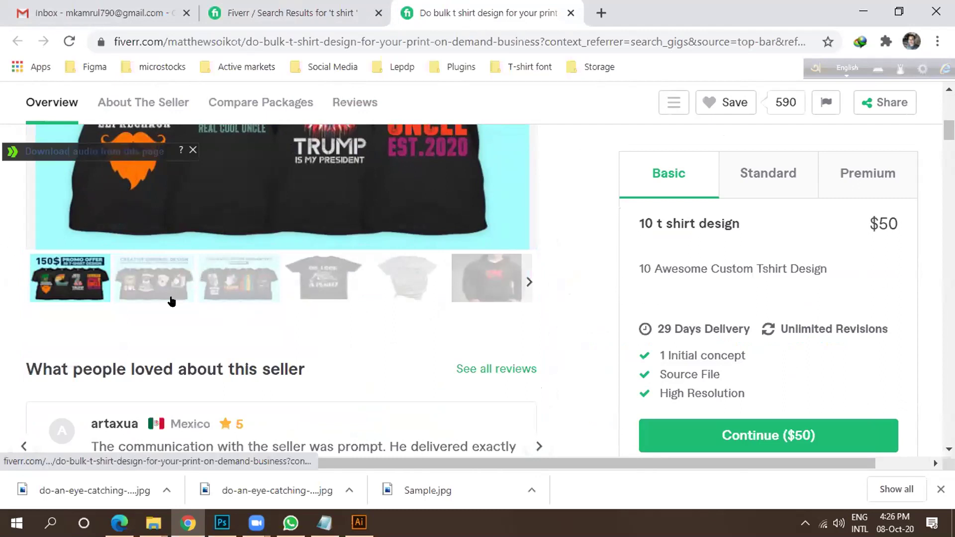
Look through the gig's gallery images, including the T-shirt and hoodie previews, and return to the 100% Satisfaction Guaranteed image.
left_click(172, 301)
left_click(222, 294)
scroll(278, 338, "up", 3)
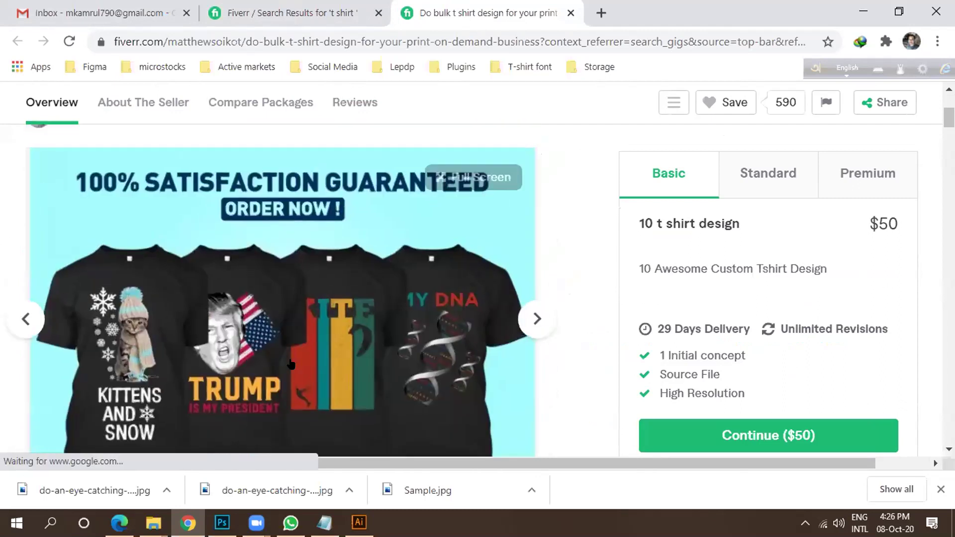
scroll(291, 365, "down", 3)
left_click(311, 356)
left_click(377, 368)
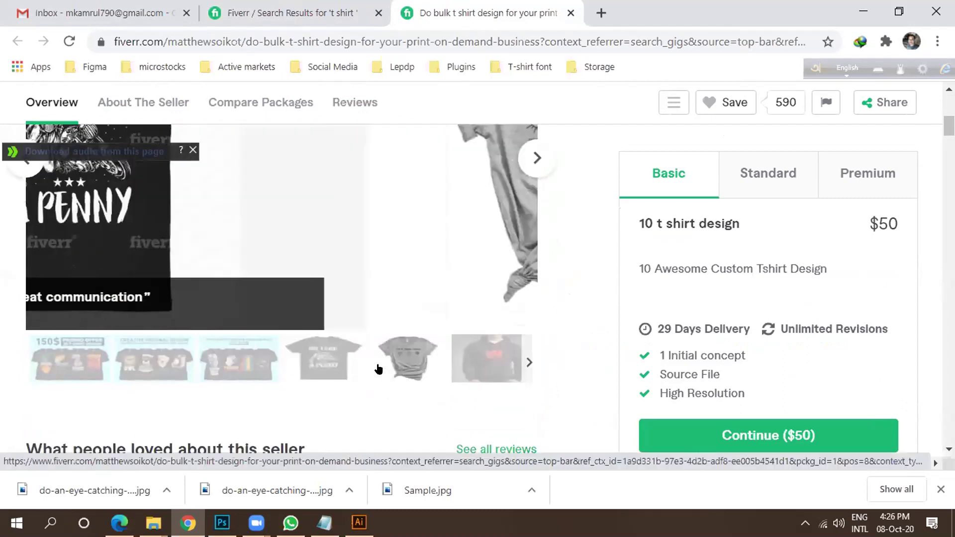
scroll(378, 369, "up", 2)
scroll(393, 343, "down", 2)
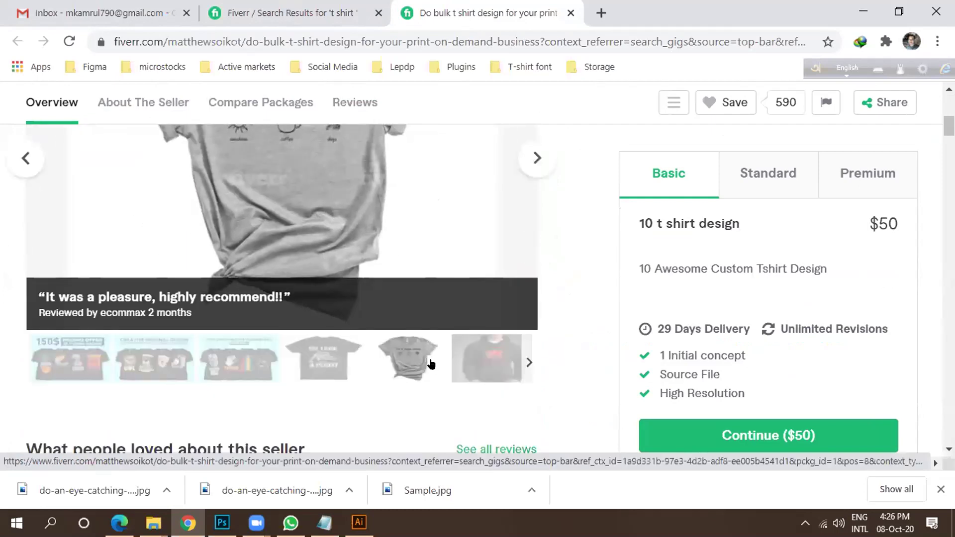
left_click(475, 365)
scroll(379, 343, "up", 3)
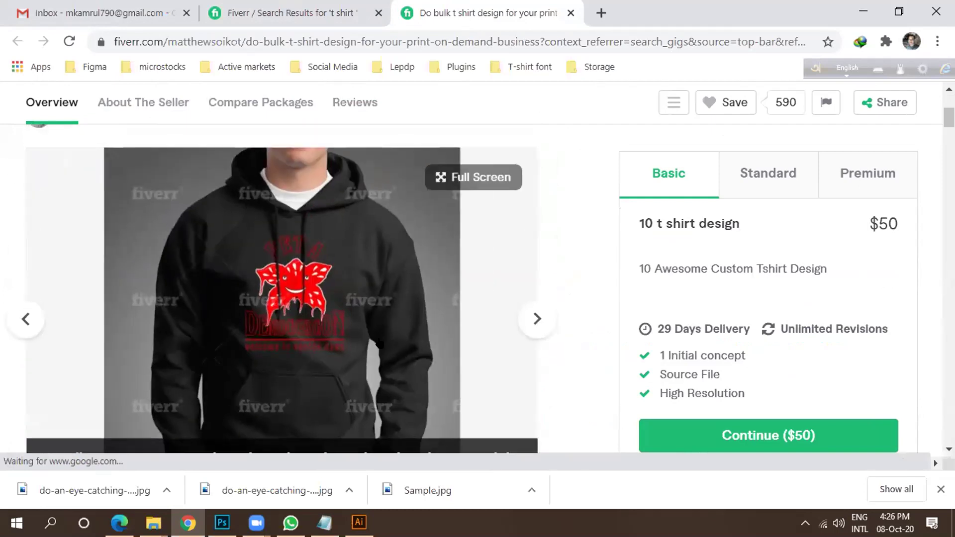
scroll(379, 343, "down", 3)
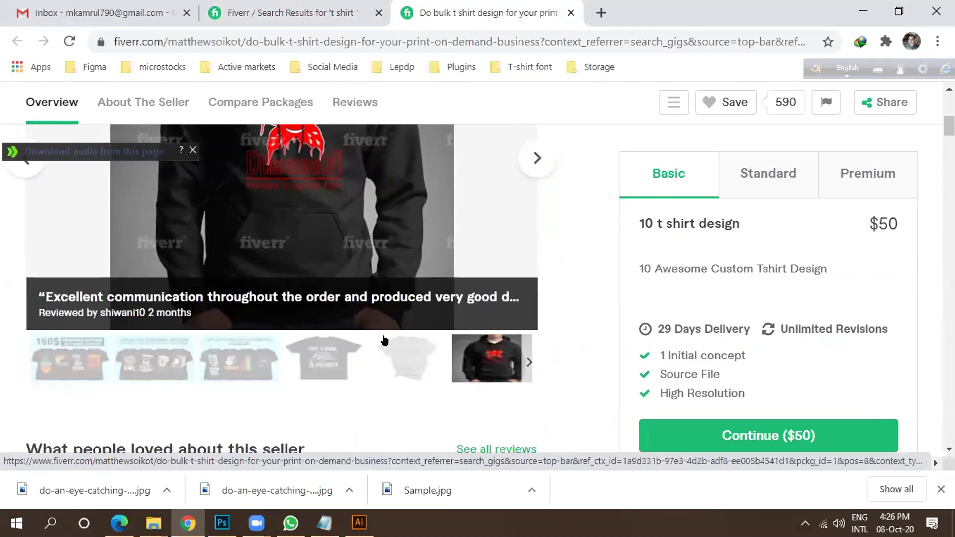
left_click(330, 357)
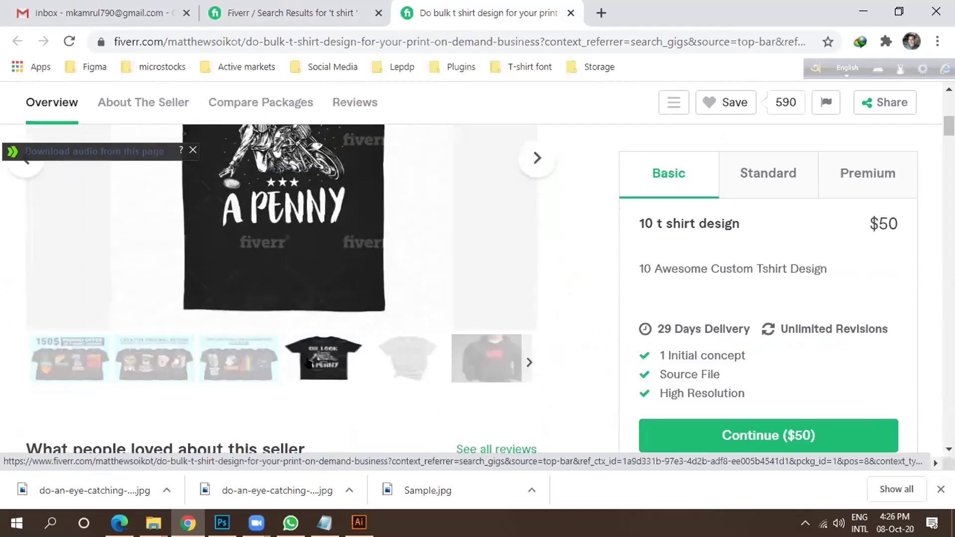
left_click(263, 366)
scroll(263, 290, "up", 3)
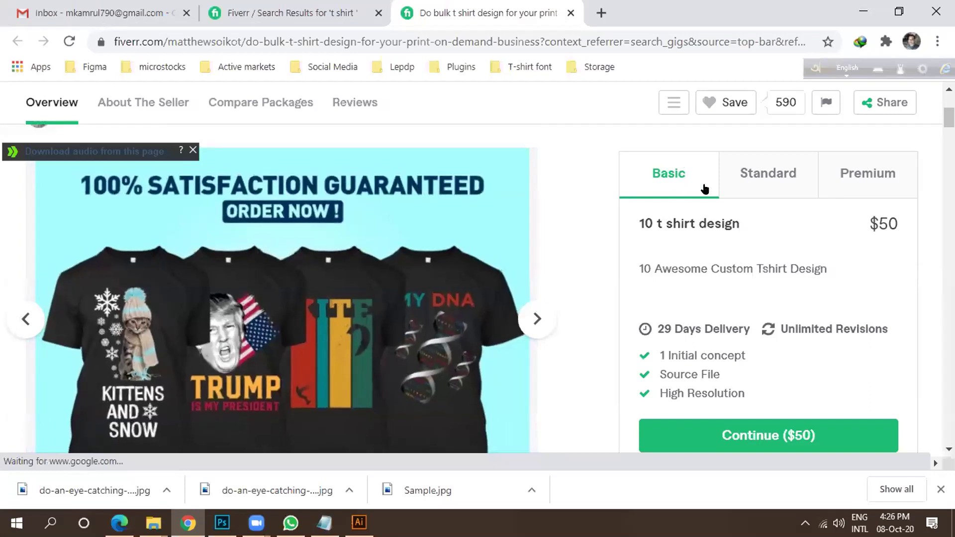
Examine the Basic package by highlighting its price, initial concept, source file, high resolution, and delivery time.
left_click_drag(876, 222, 897, 224)
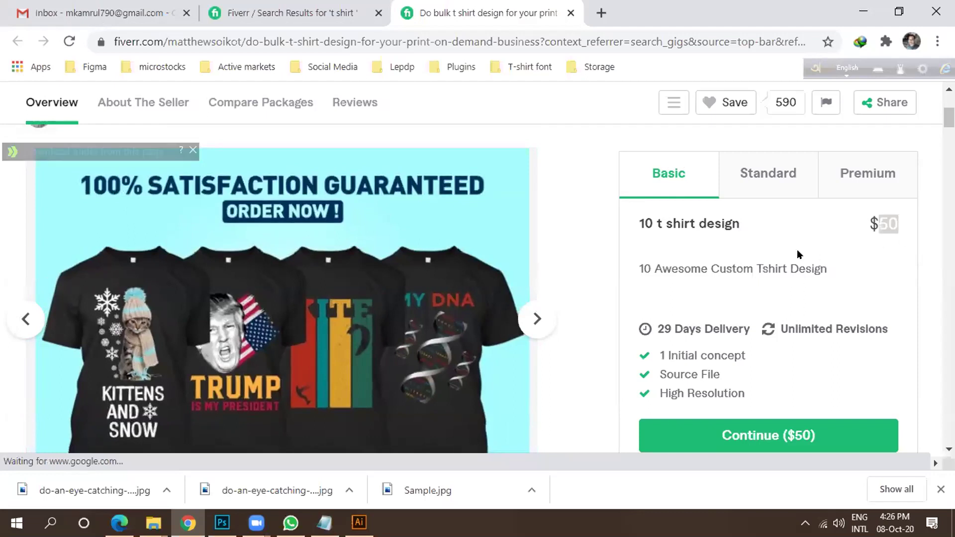
scroll(691, 259, "down", 2)
left_click_drag(656, 355, 756, 357)
left_click_drag(653, 374, 726, 375)
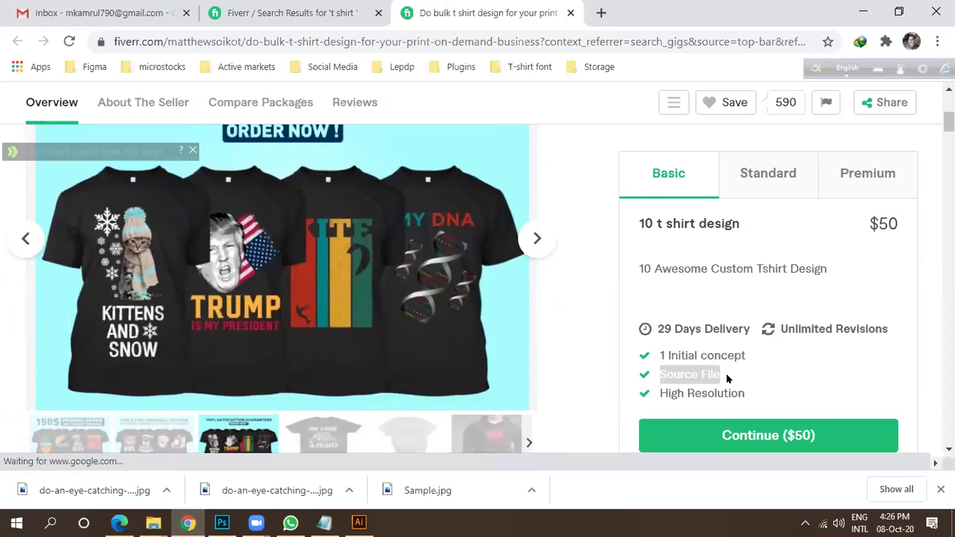
left_click(738, 376)
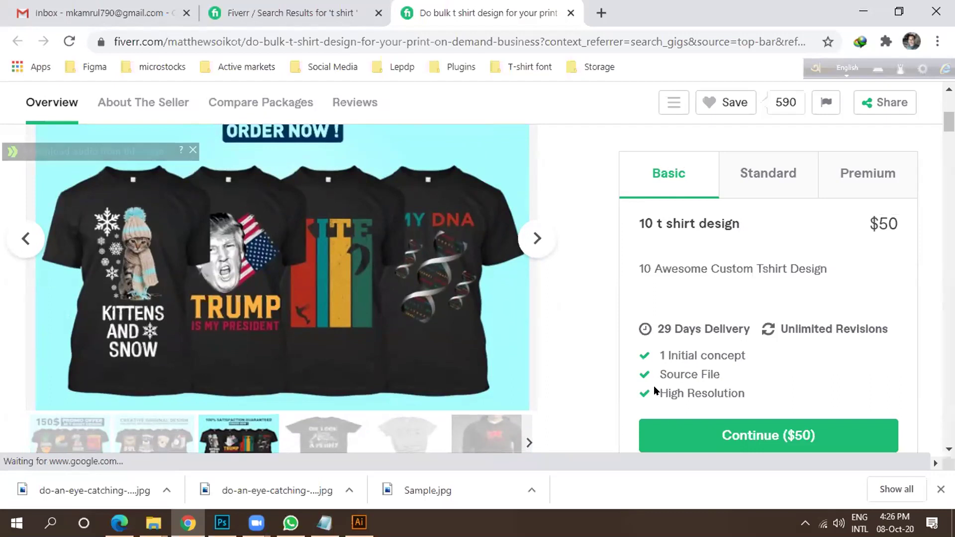
left_click_drag(659, 390, 757, 396)
left_click_drag(779, 325, 890, 333)
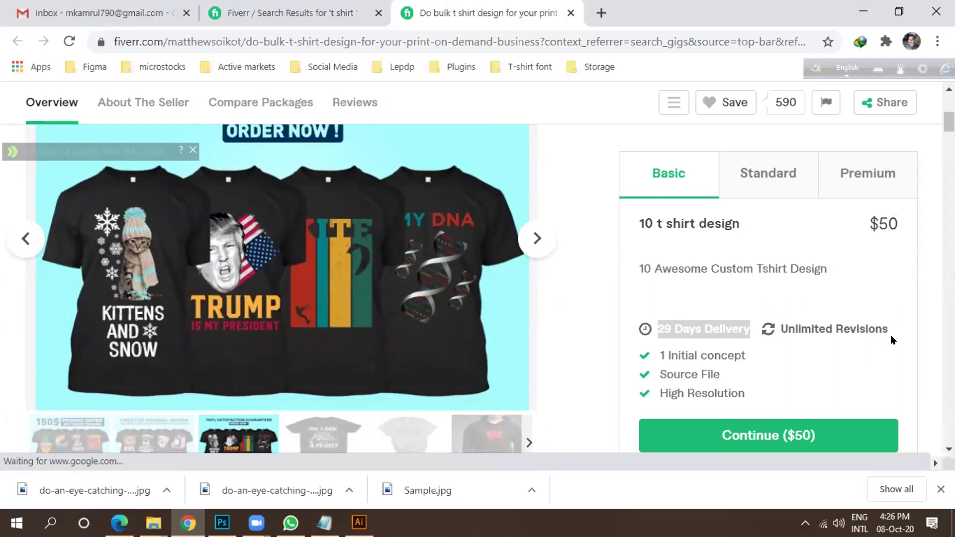
left_click(875, 341)
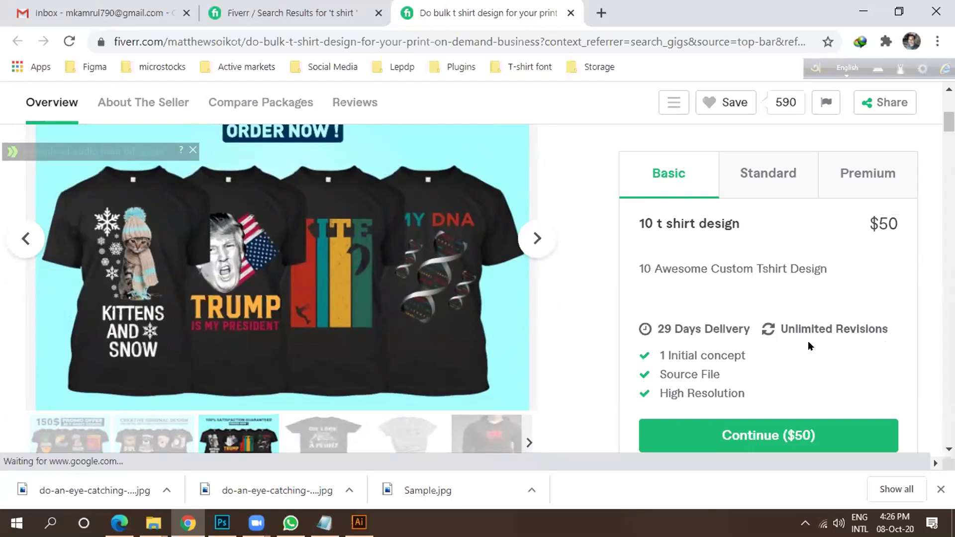
Highlight the Basic package's delivery time, price, and description, and look over the seller's review section.
left_click_drag(656, 323, 743, 324)
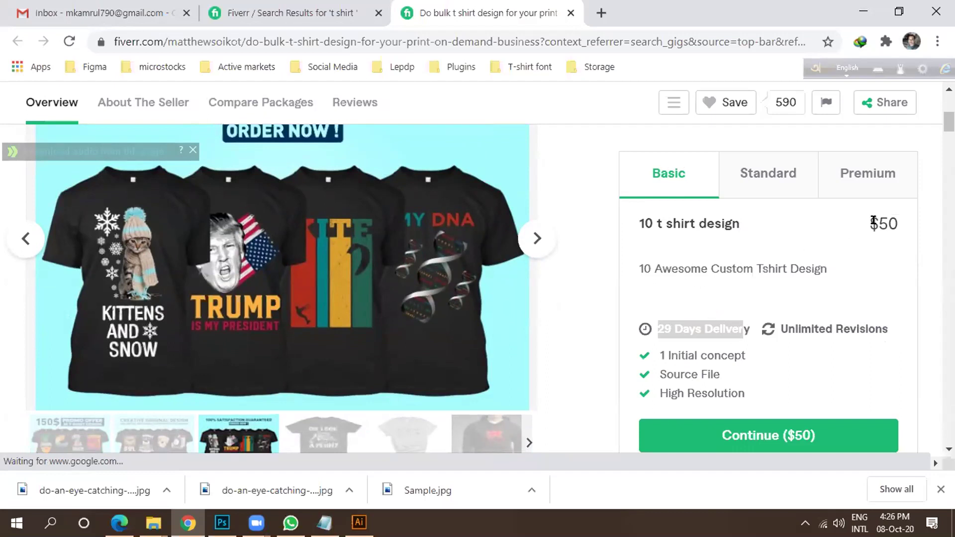
left_click_drag(877, 224, 898, 225)
left_click_drag(636, 267, 856, 277)
left_click(856, 278)
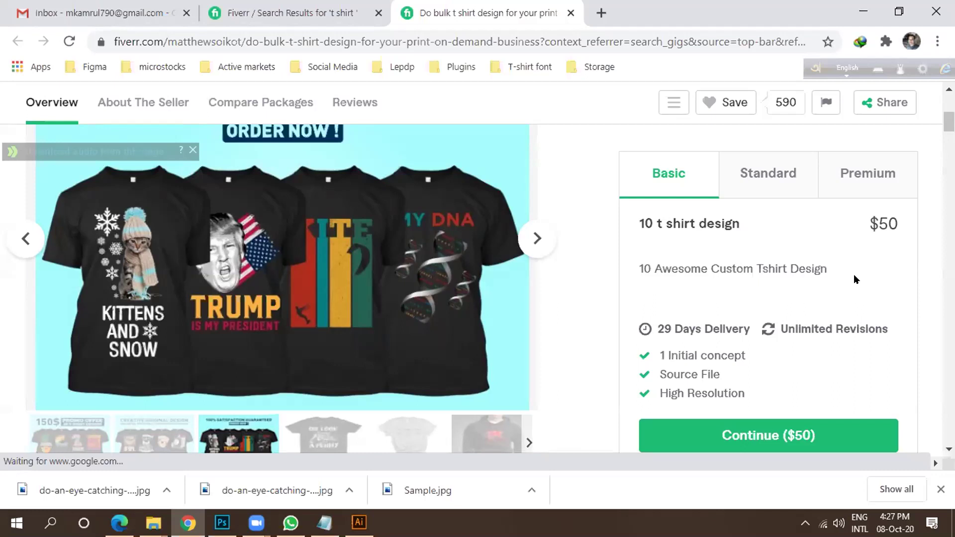
scroll(554, 315, "down", 5)
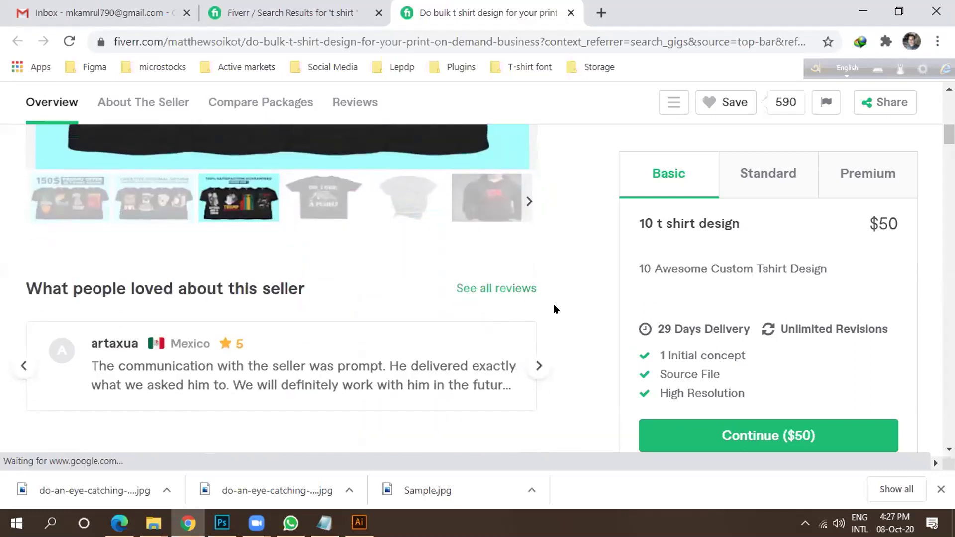
scroll(583, 306, "up", 5)
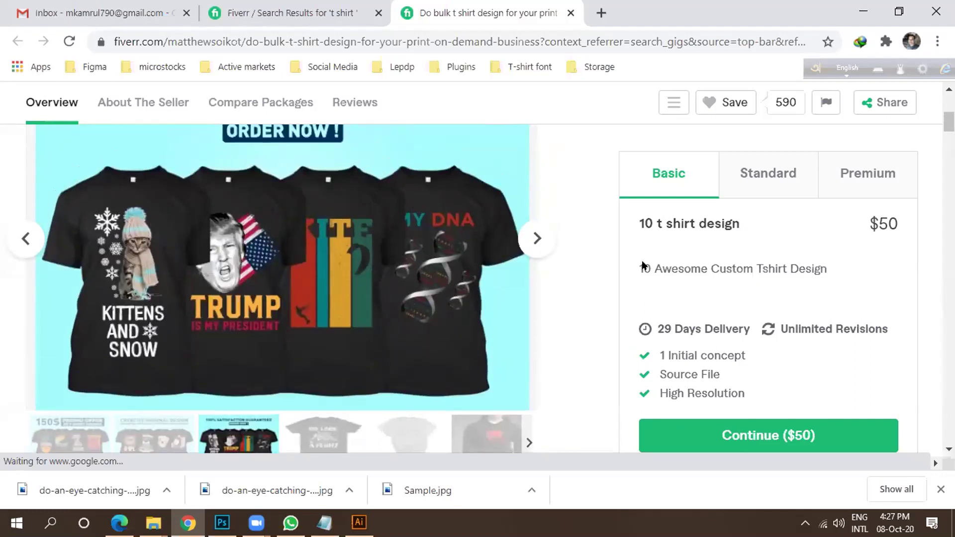
Compare the Standard package with Basic, highlighting Basic's design description, unlimited revisions, and price.
left_click(769, 184)
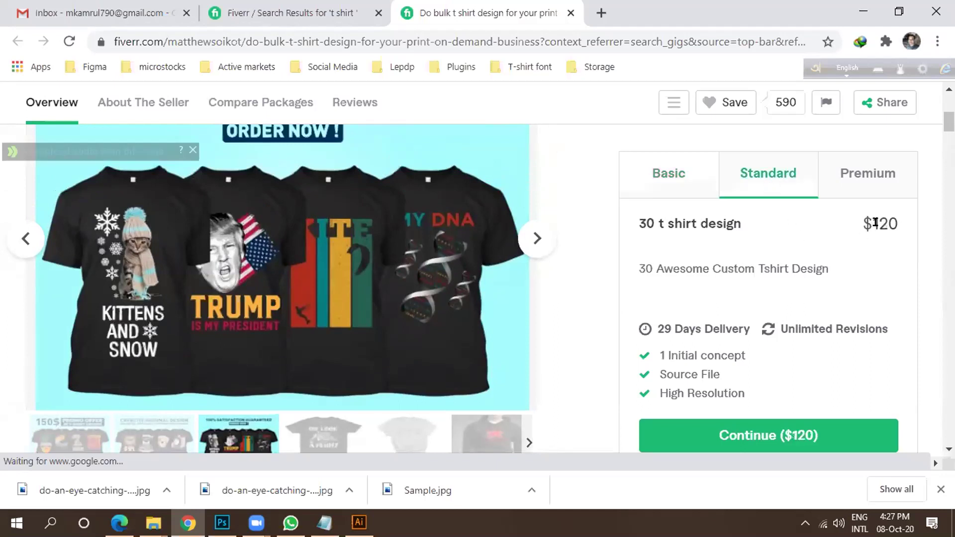
left_click(712, 195)
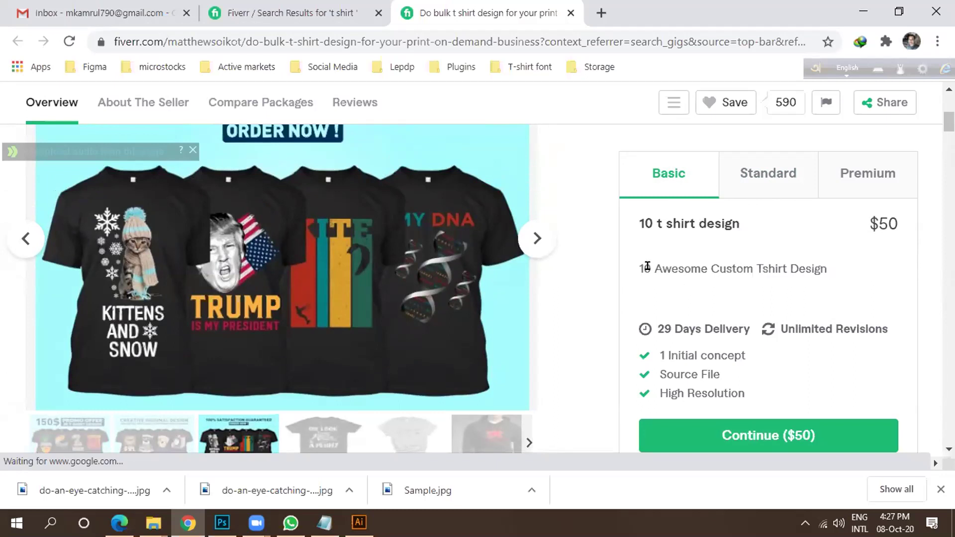
left_click_drag(647, 266, 821, 275)
left_click_drag(644, 268, 701, 266)
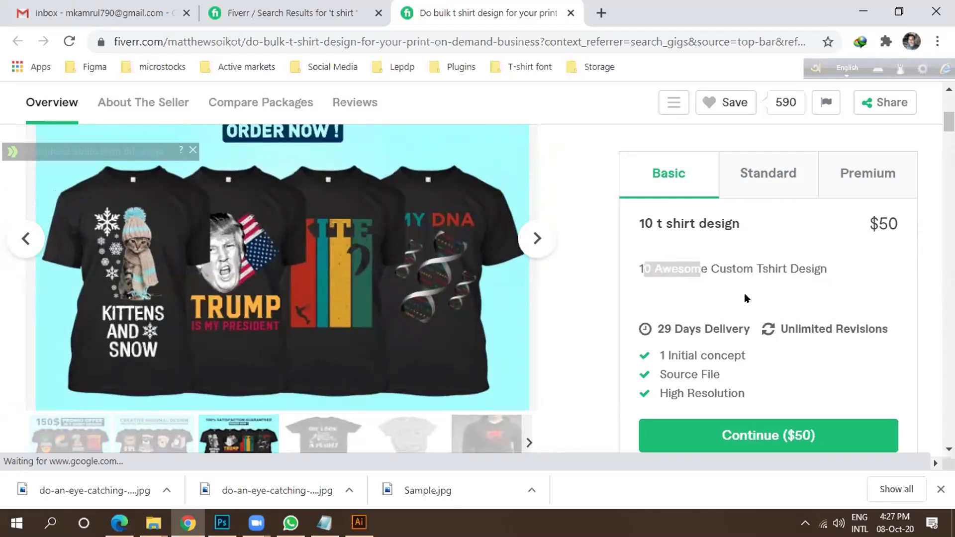
left_click_drag(780, 327, 898, 335)
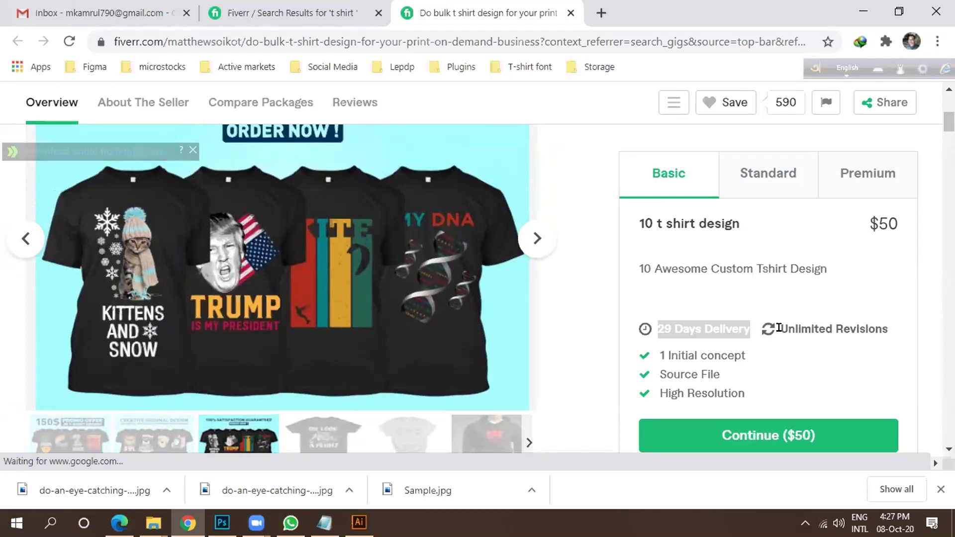
left_click(906, 341)
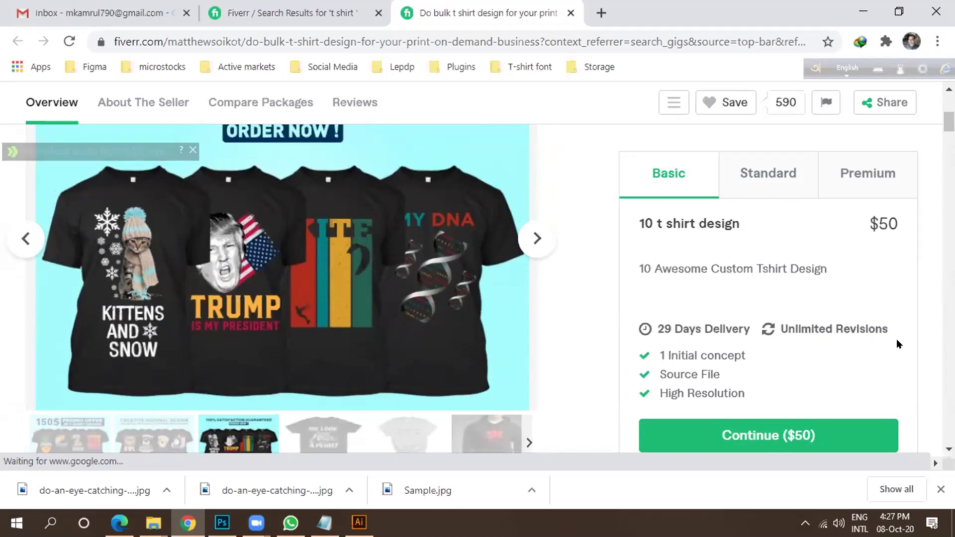
double_click(888, 224)
Examine the Standard and Premium packages, highlighting Premium's T-shirt design title and price.
scroll(595, 315, "down", 2)
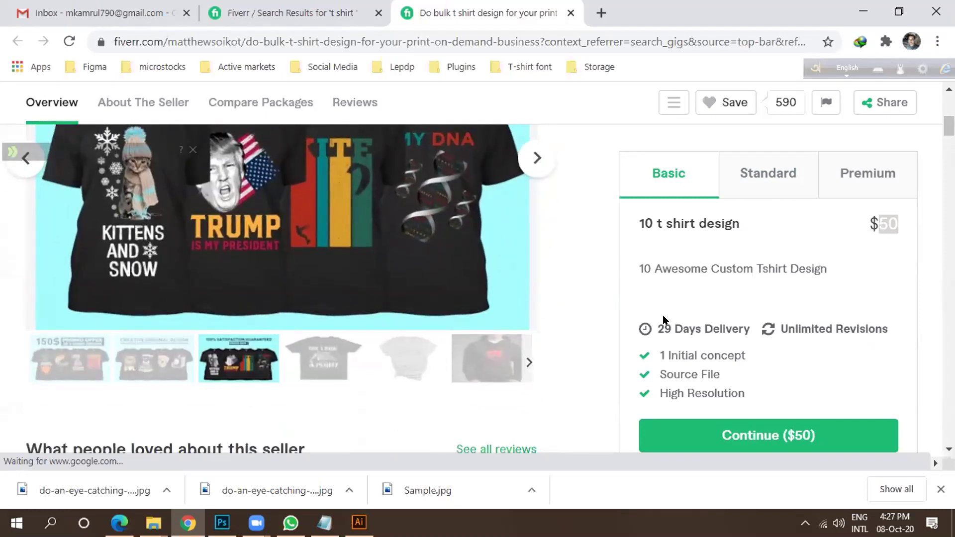
scroll(611, 317, "up", 3)
scroll(586, 319, "down", 3)
left_click(769, 189)
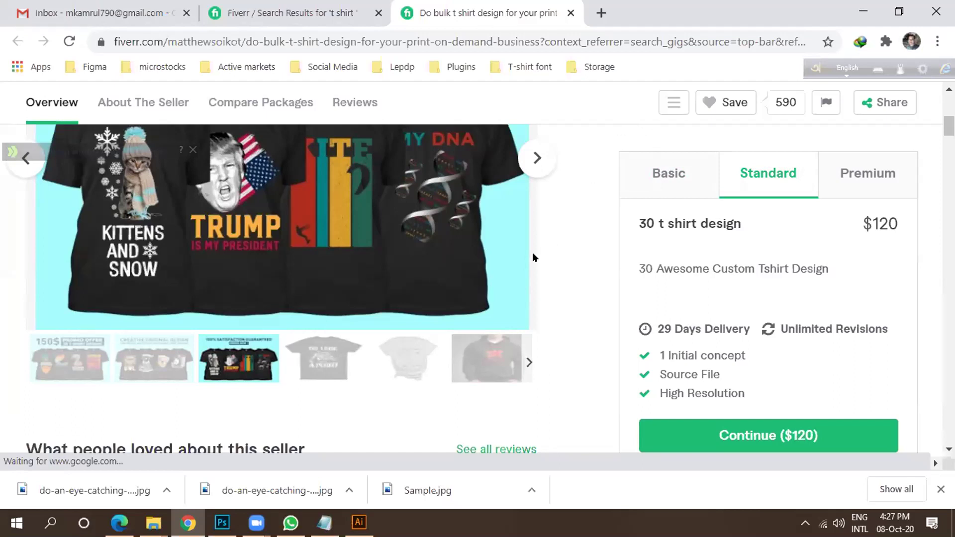
left_click(858, 178)
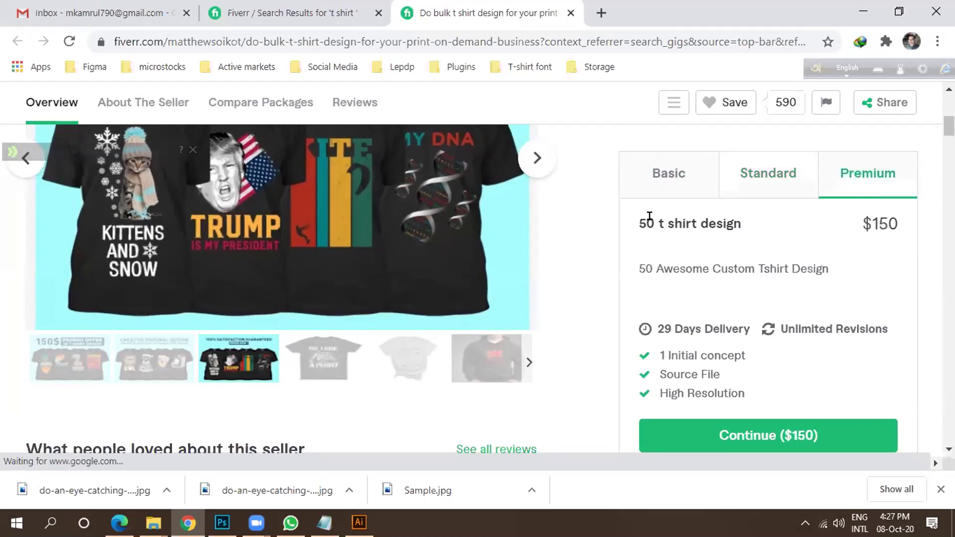
left_click_drag(649, 217, 753, 222)
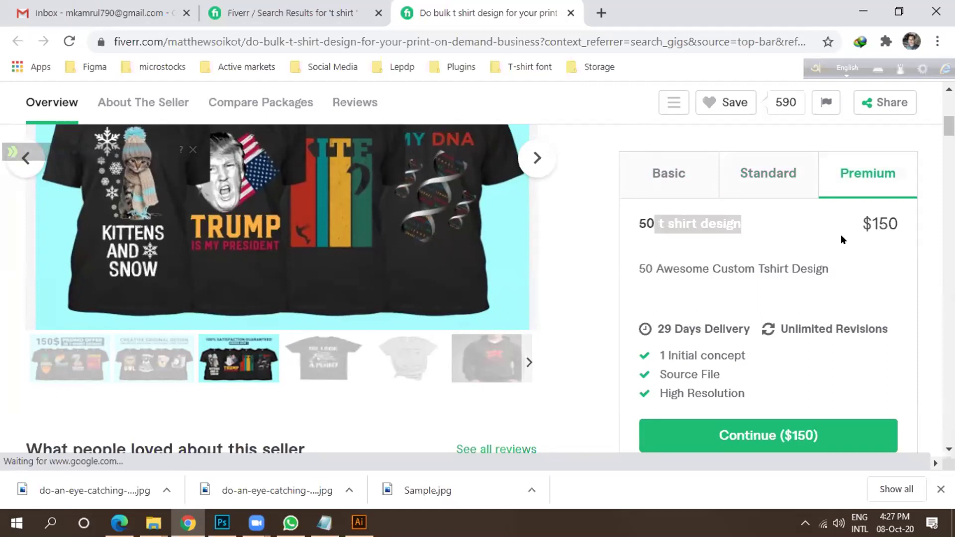
left_click_drag(877, 223, 899, 224)
Look over the seller review and the About This Gig introduction, highlighting its opening sentence about bulk T-shirt design.
scroll(711, 299, "down", 10)
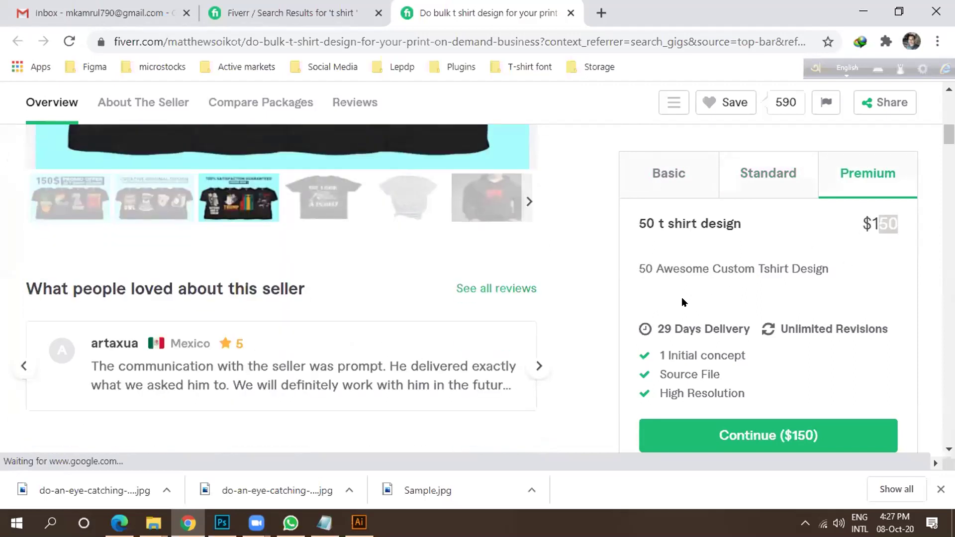
scroll(234, 298, "up", 9)
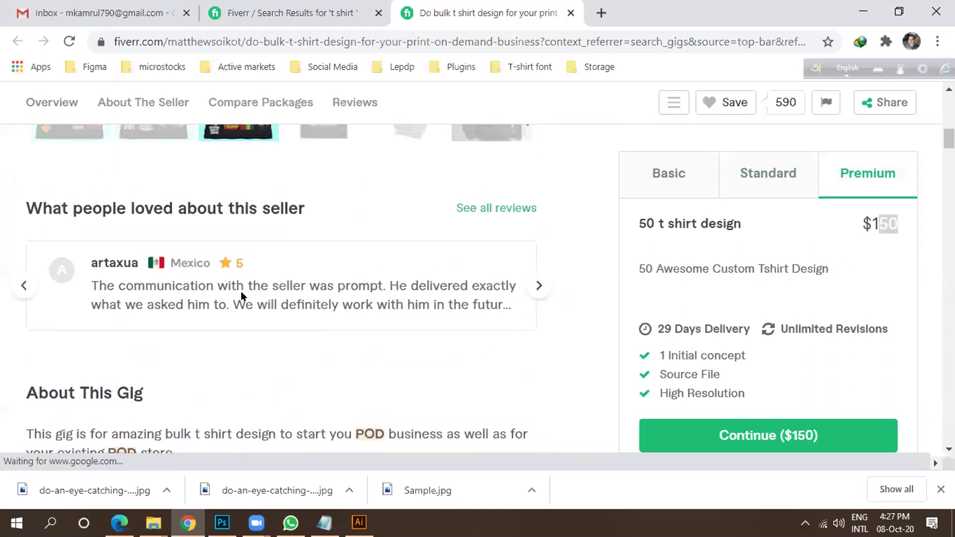
scroll(308, 256, "down", 5)
scroll(299, 258, "down", 5)
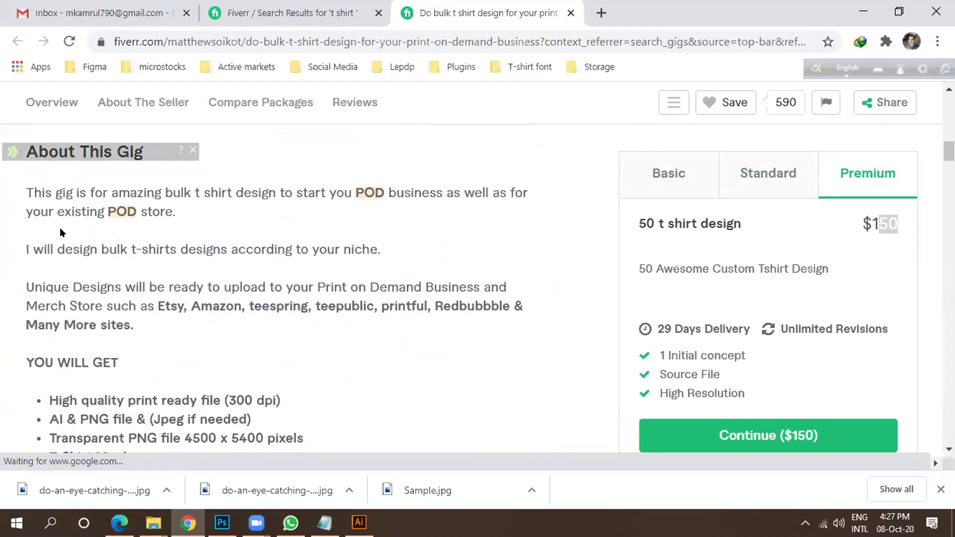
left_click_drag(24, 192, 515, 193)
left_click(217, 234)
Examine the YOU WILL GET list by highlighting the print-ready file, AI & PNG file, transparent PNG, and T-Shirt Mock up entries.
scroll(119, 276, "down", 3)
left_click_drag(44, 239, 267, 242)
left_click_drag(46, 257, 253, 258)
left_click_drag(68, 277, 204, 278)
left_click_drag(62, 296, 173, 296)
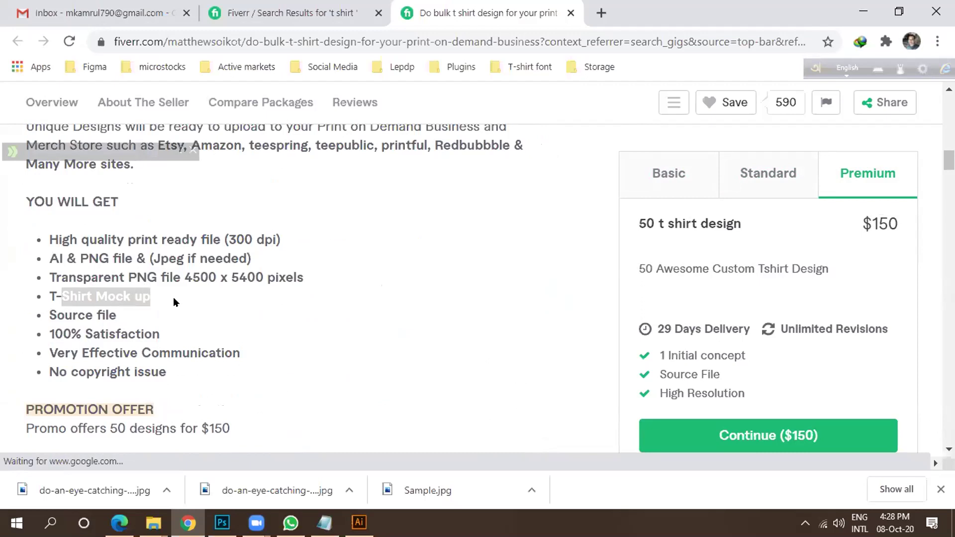
Look through the rest of the gig description and highlight the Source file and 100% Satisfaction entries.
scroll(173, 298, "down", 3)
scroll(182, 298, "down", 2)
scroll(184, 297, "up", 5)
left_click(168, 322)
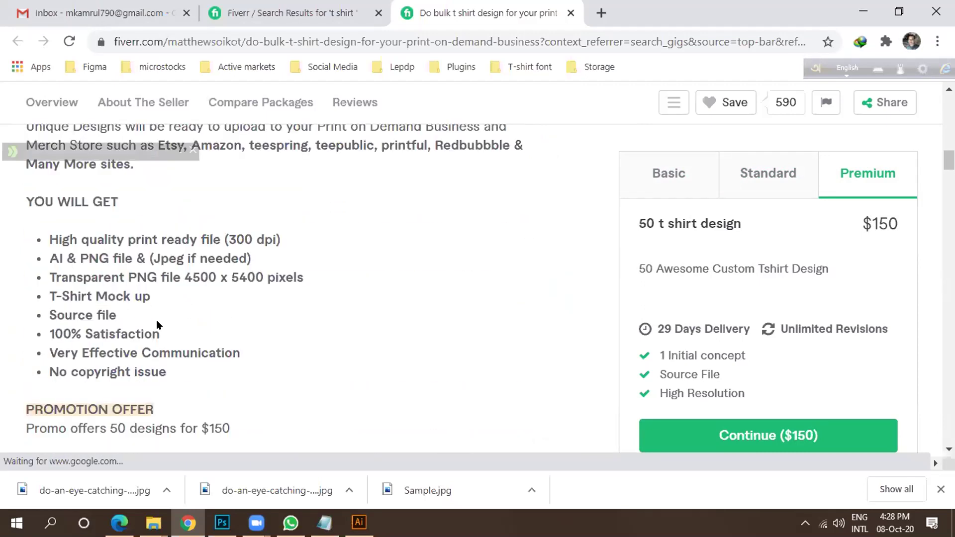
left_click_drag(44, 311, 141, 324)
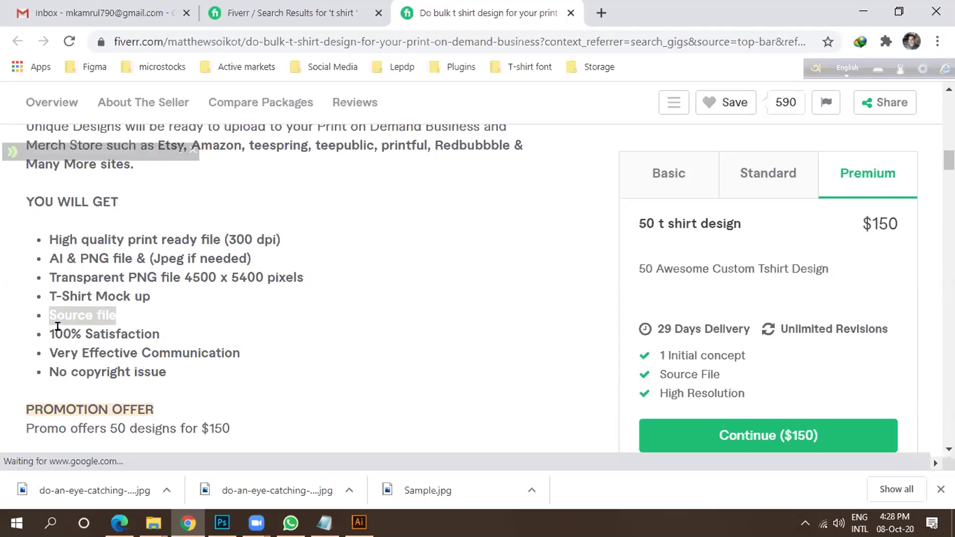
left_click_drag(63, 332, 172, 336)
Review the Basic, Standard, and Premium packages again and return to the 100% Satisfaction Guaranteed gallery image.
scroll(378, 328, "up", 3)
scroll(696, 294, "down", 3)
left_click(690, 184)
left_click(770, 183)
left_click(859, 190)
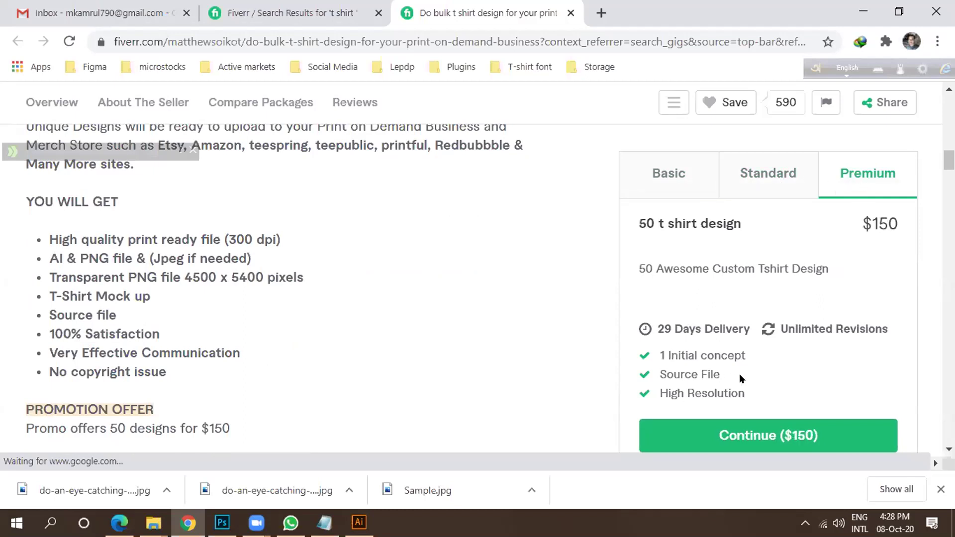
scroll(738, 372, "up", 7)
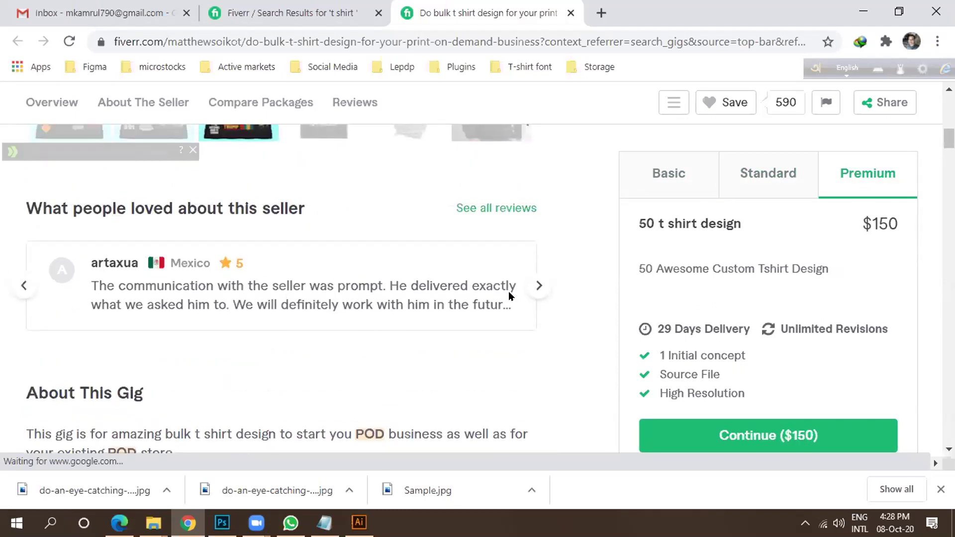
scroll(413, 288, "up", 5)
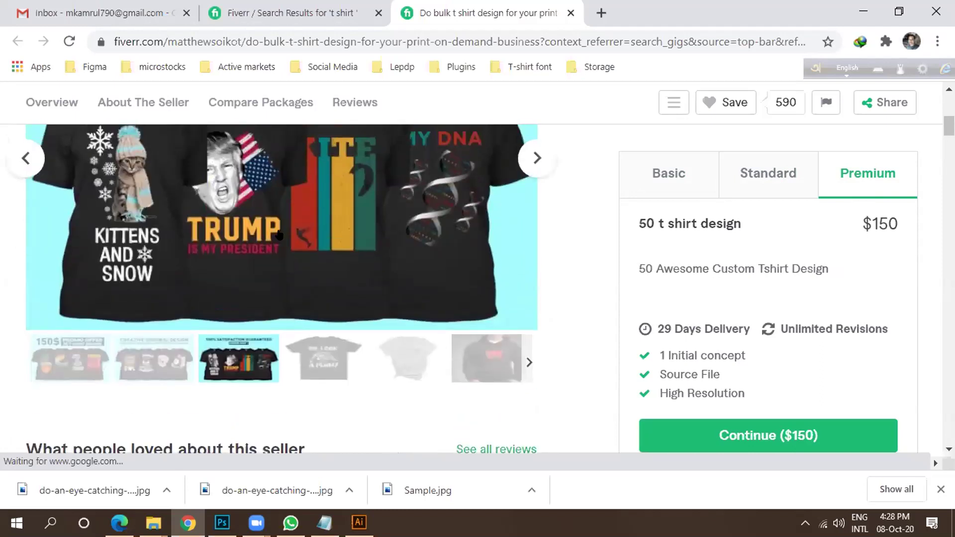
scroll(209, 233, "up", 3)
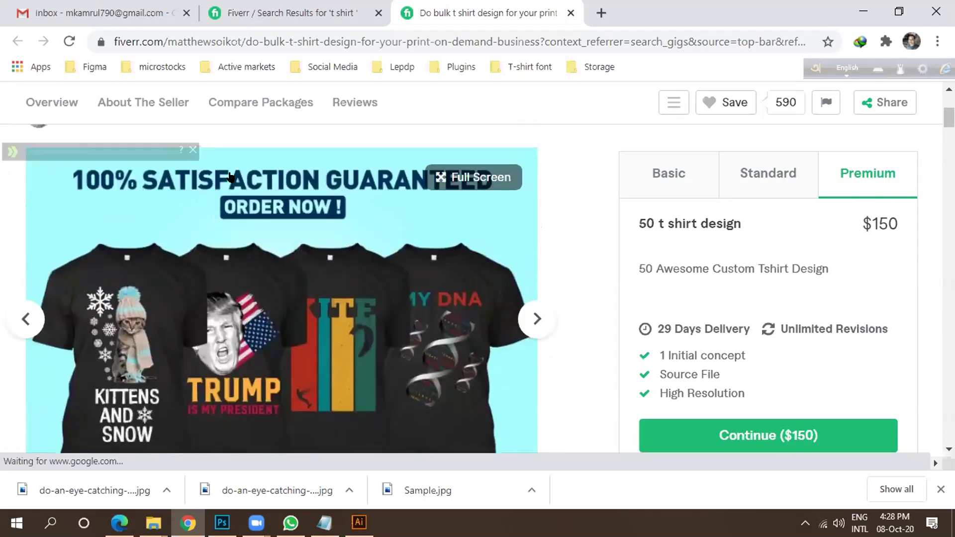
Switch to Photoshop, start opening a file, and browse from the Illustrator folder up to Desktop.
left_click(222, 522)
scroll(257, 321, "down", 1)
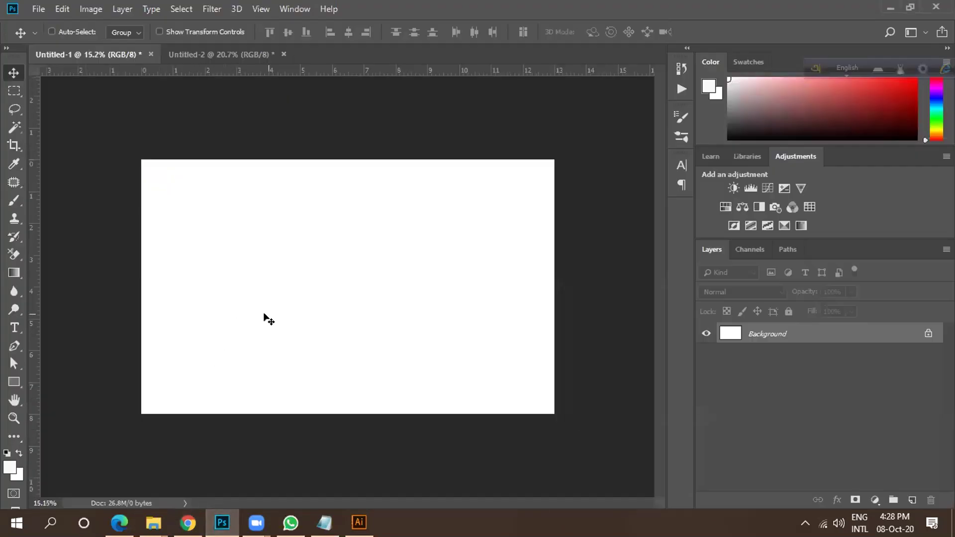
left_click(38, 9)
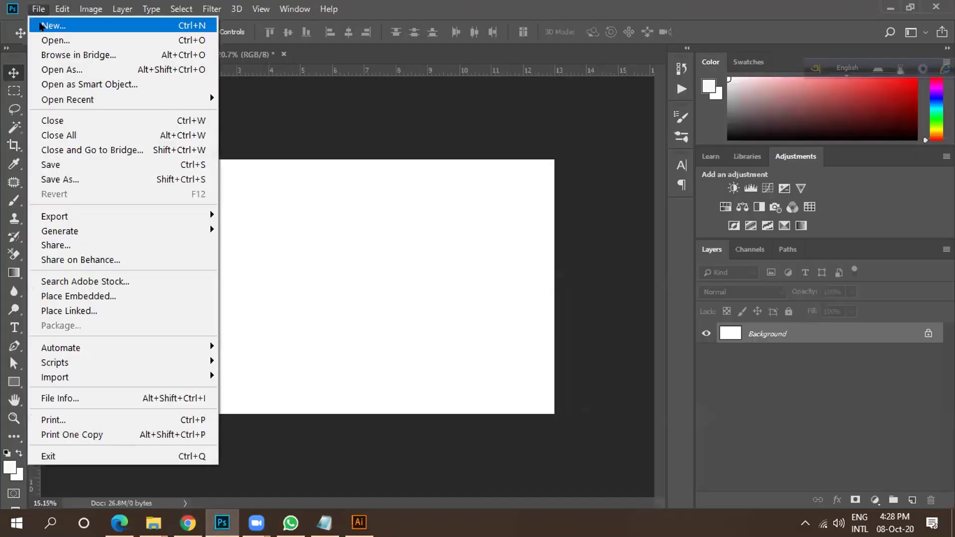
left_click(50, 35)
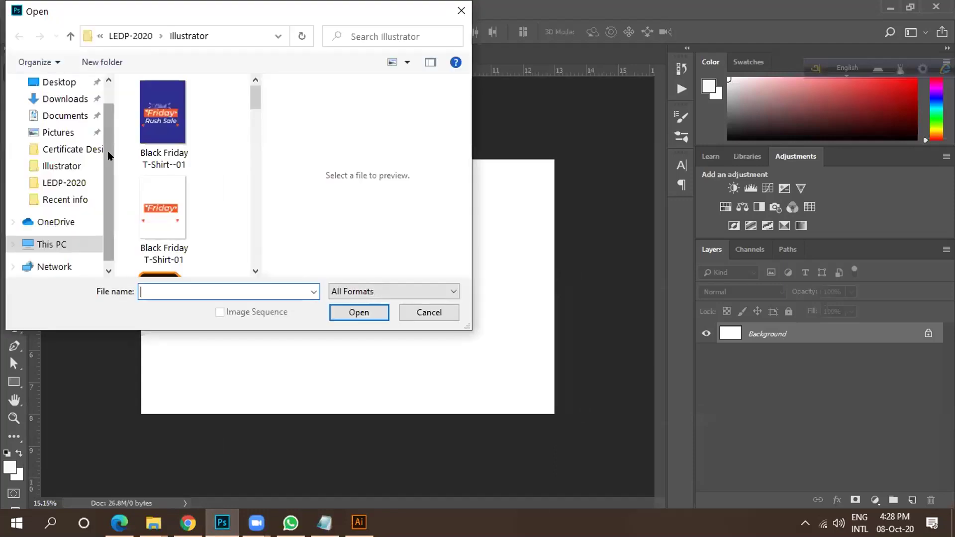
left_click(117, 36)
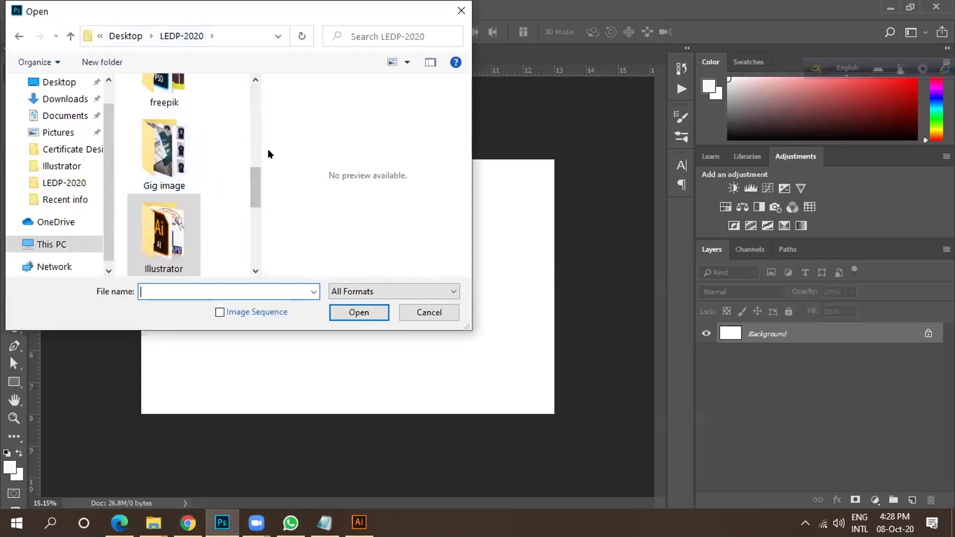
left_click(126, 36)
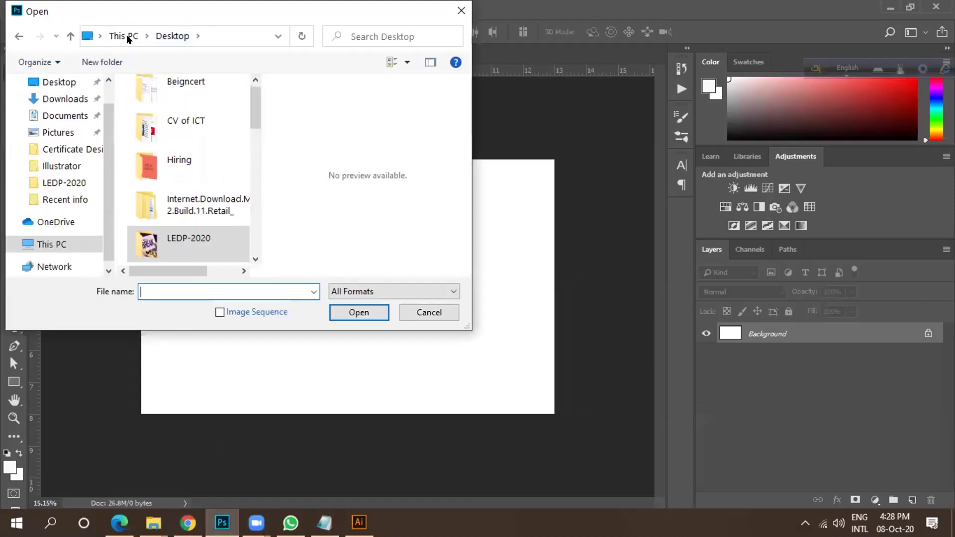
Examine the sweatshirt and T-shirt sample collages near the artboard in Illustrator, and return to Photoshop's Open dialog.
left_click(359, 522)
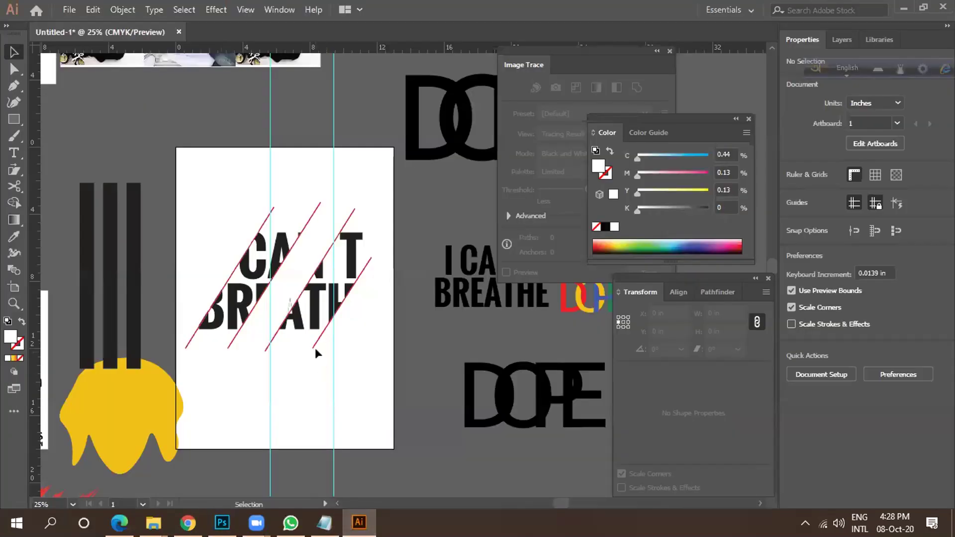
scroll(318, 350, "down", 2)
scroll(247, 245, "up", 2)
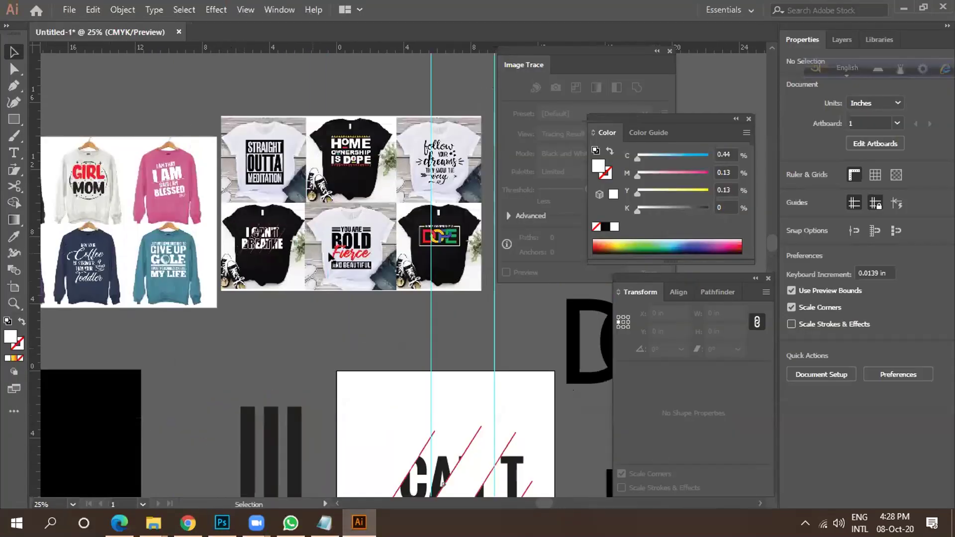
key("alt")
left_click(342, 238)
scroll(328, 267, "down", 1)
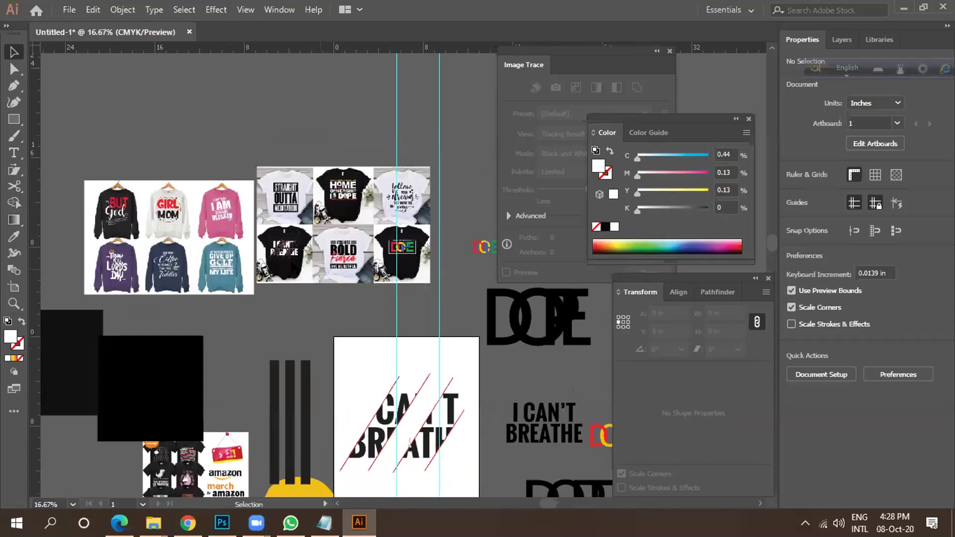
scroll(118, 267, "up", 2)
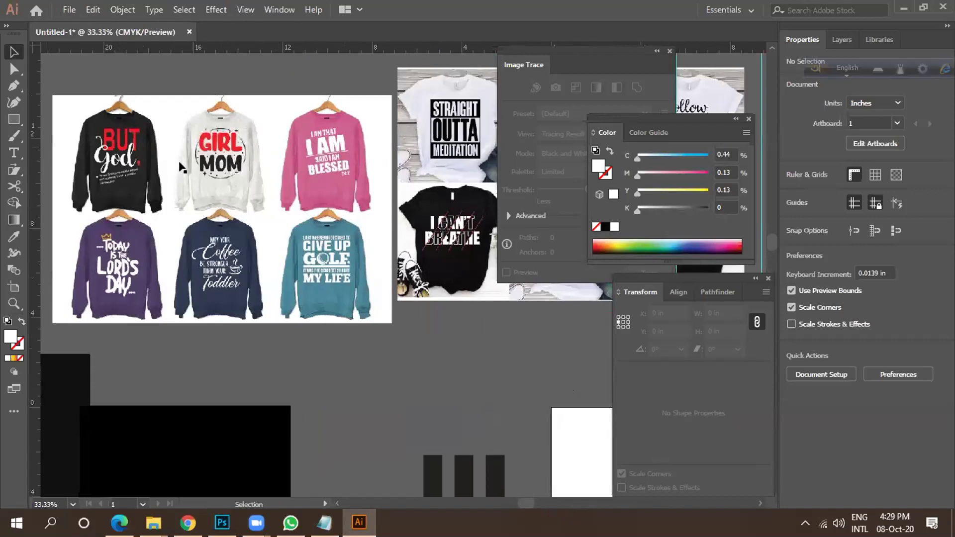
scroll(222, 258, "down", 2)
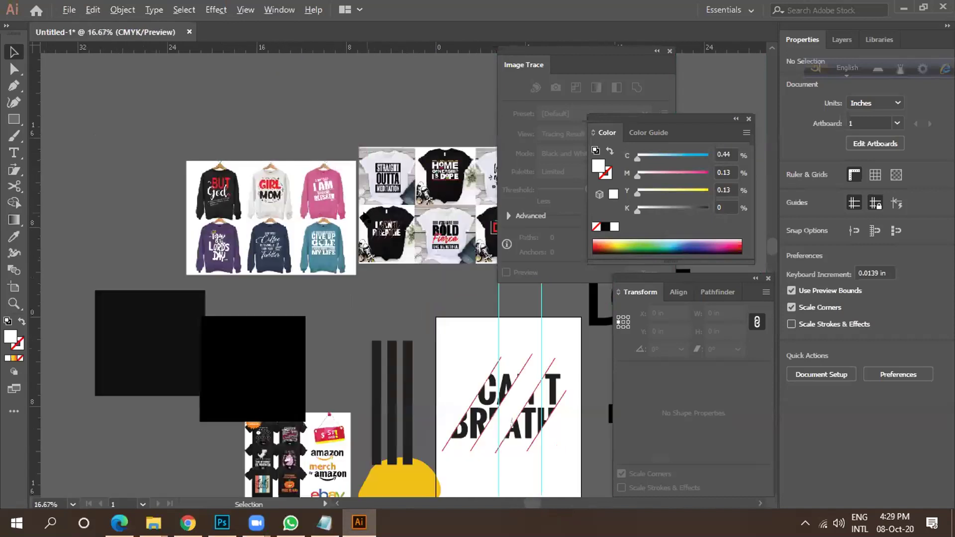
scroll(373, 221, "right", 3)
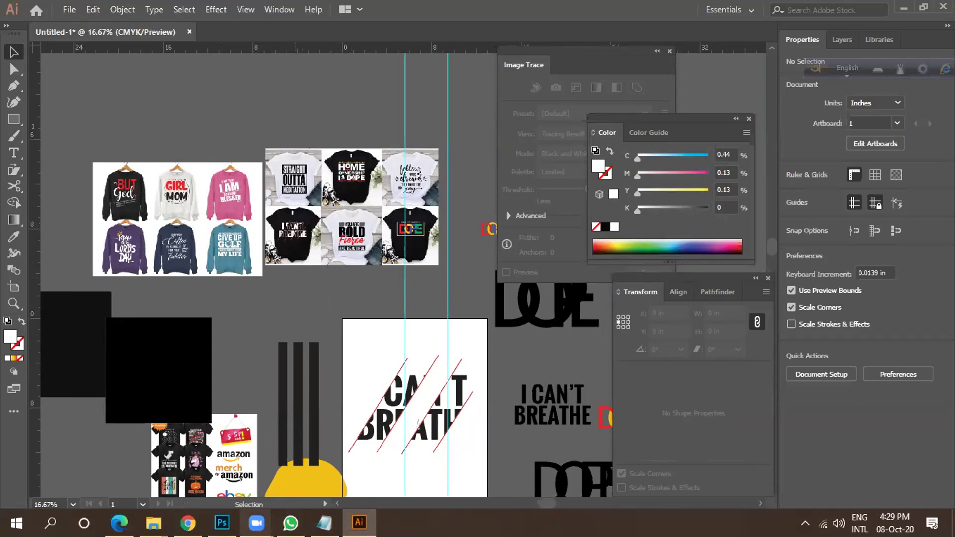
left_click(222, 522)
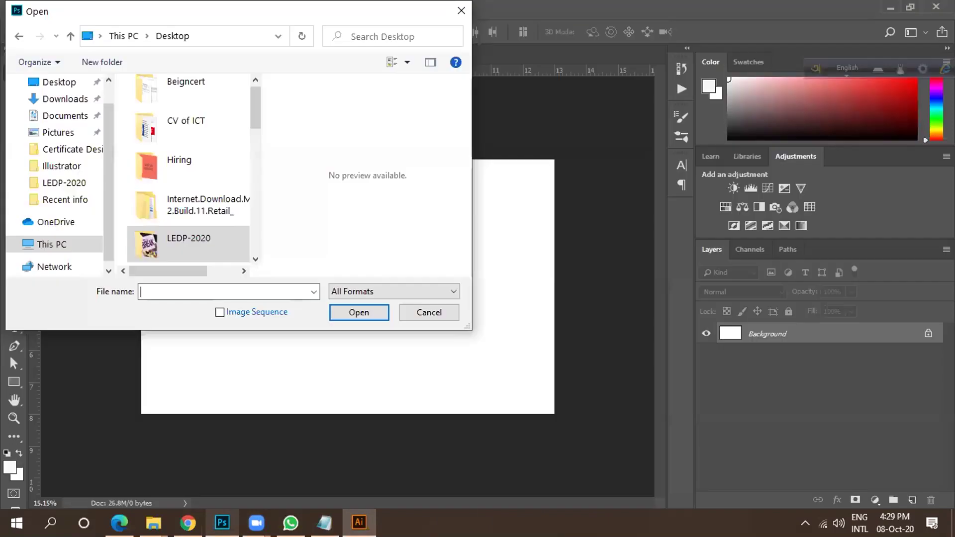
Open the 4276783 and Hanging T-Shirt Mockup files together from the Mockups folder inside LEDP-2020.
double_click(199, 231)
scroll(224, 119, "down", 2)
scroll(224, 120, "down", 3)
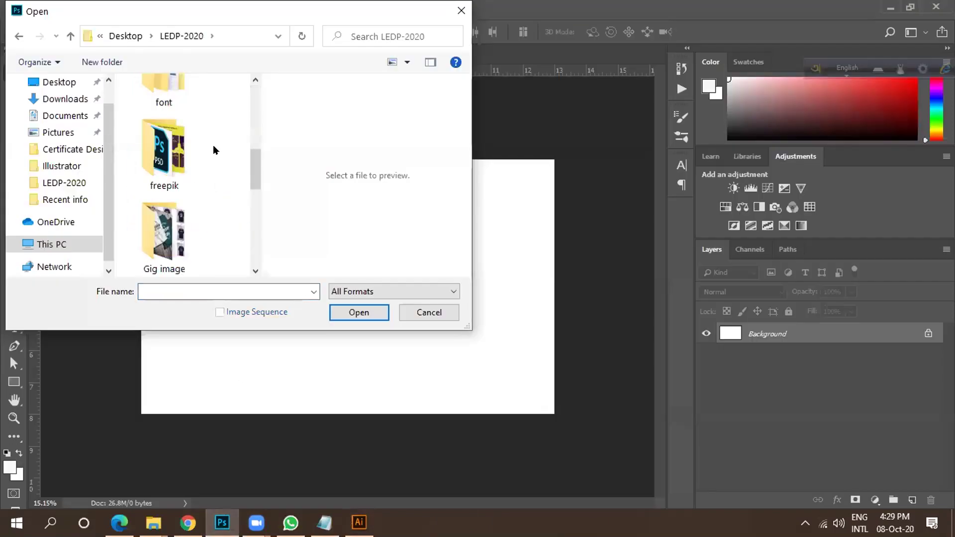
scroll(217, 178, "down", 3)
double_click(175, 182)
left_click(167, 133)
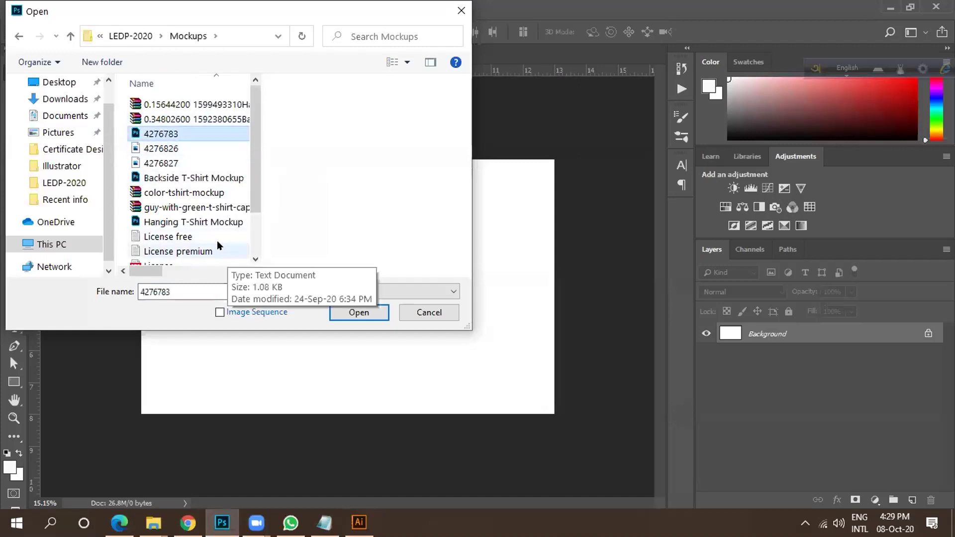
left_click(209, 222, "ctrl")
left_click(358, 313)
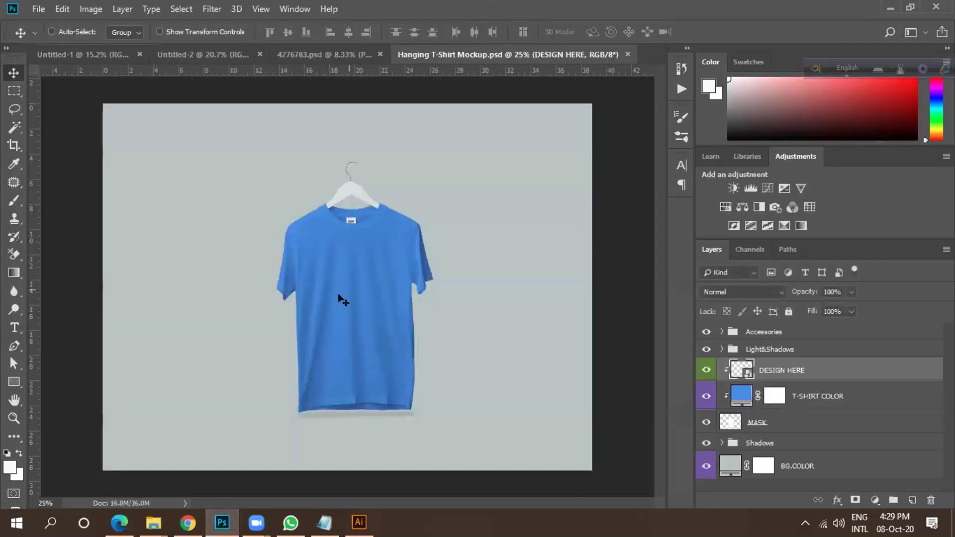
Check the 4276783 mockup of the man in a white T-shirt and close that document.
scroll(345, 291, "down", 1)
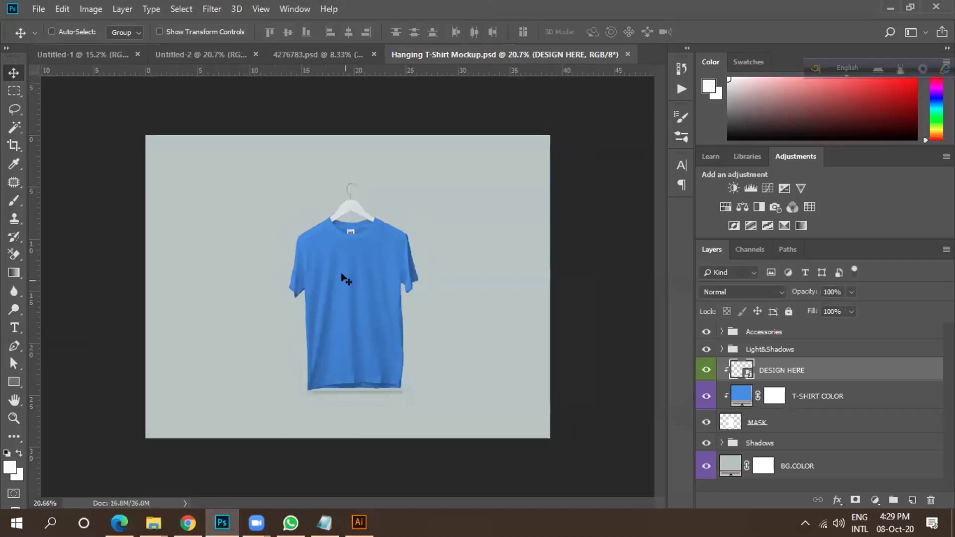
left_click(323, 56)
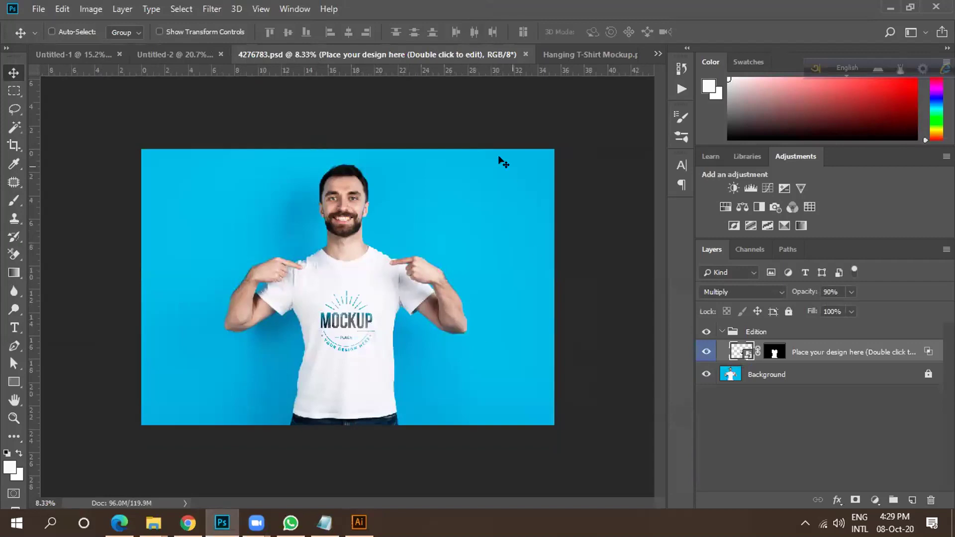
left_click(524, 55)
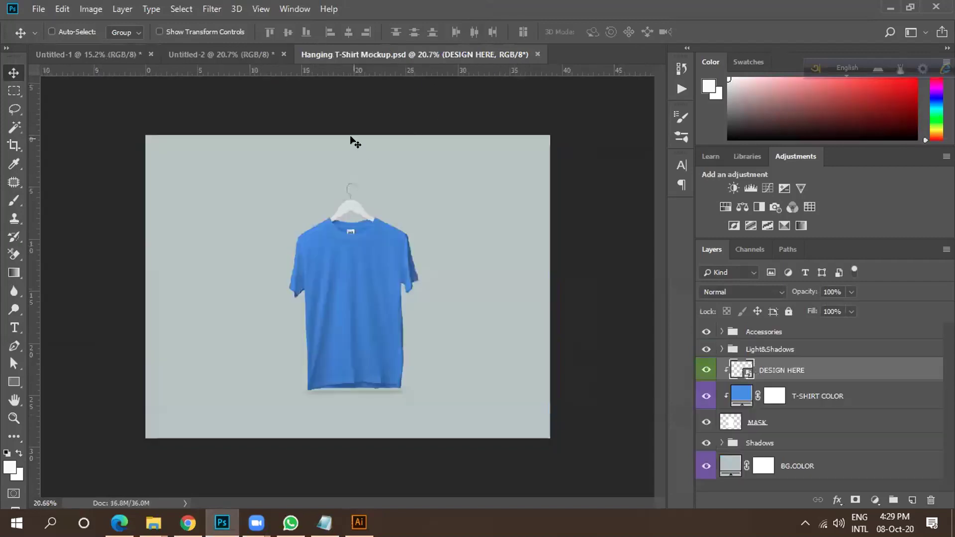
Look at the blank Untitled-2 and Untitled-1 documents and return to the Hanging T-Shirt Mockup.
left_click(240, 53)
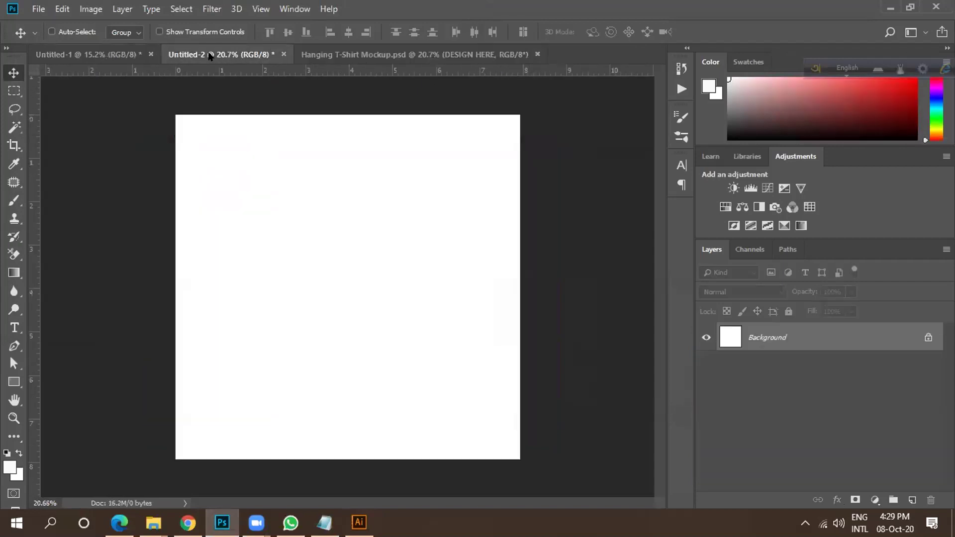
left_click(83, 54)
left_click(219, 54)
left_click(359, 55)
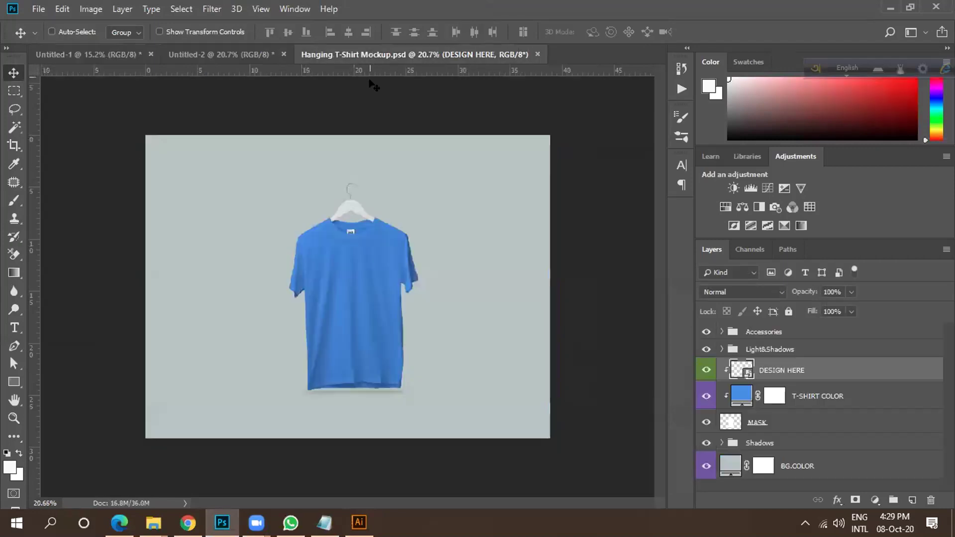
scroll(300, 189, "down", 1)
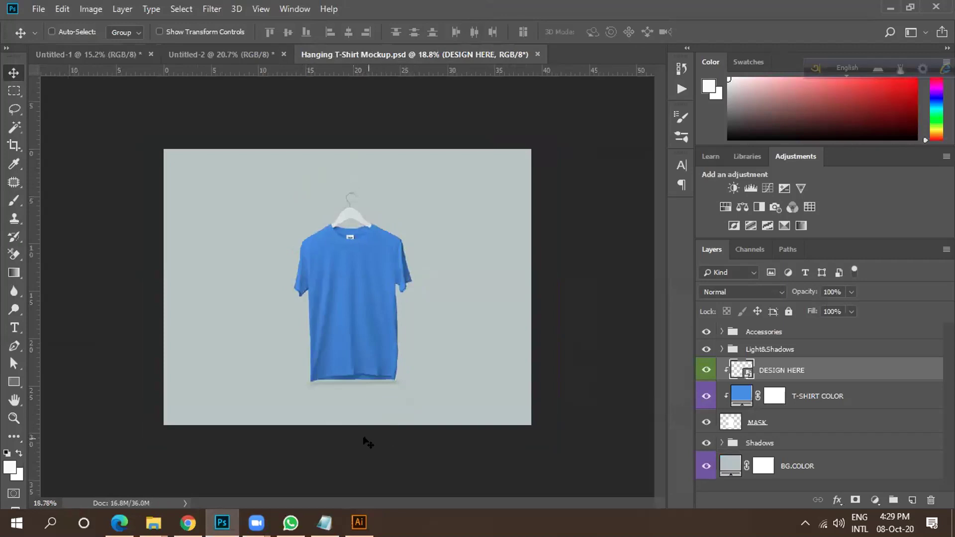
mouse_move(359, 522)
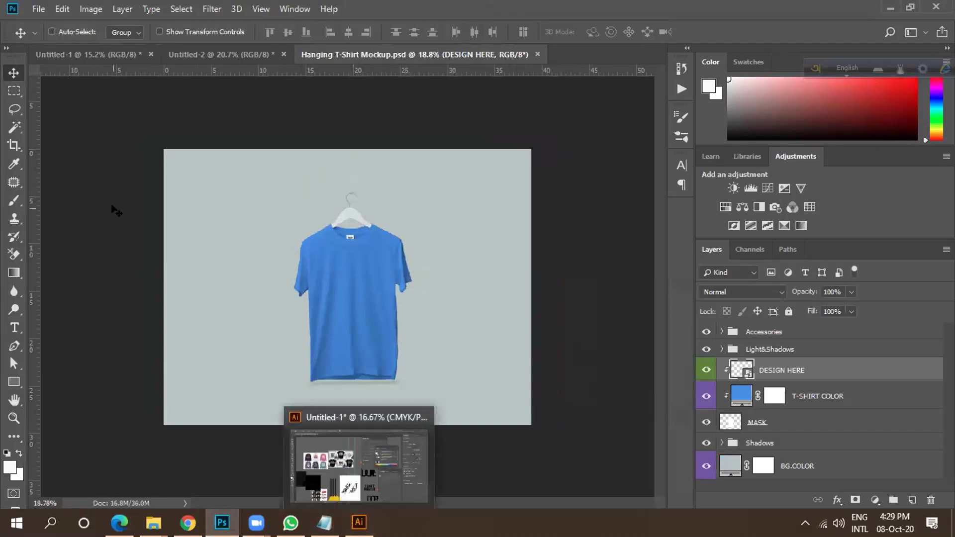
Browse the Mockups folder for another file to open, and switch to Illustrator to inspect the six-T-shirt sample collage.
left_click(38, 9)
left_click(50, 38)
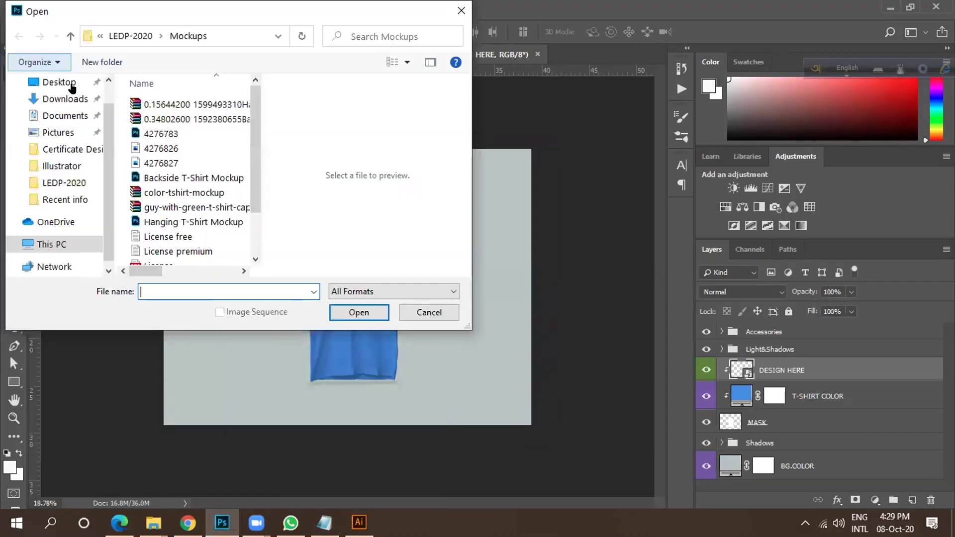
scroll(193, 212, "down", 2)
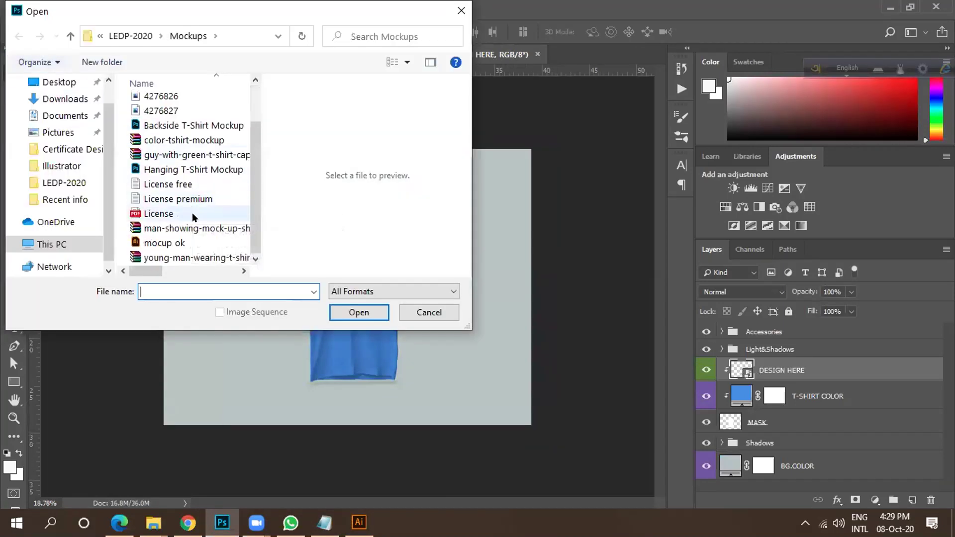
left_click(359, 522)
left_click_drag(297, 243, 321, 254)
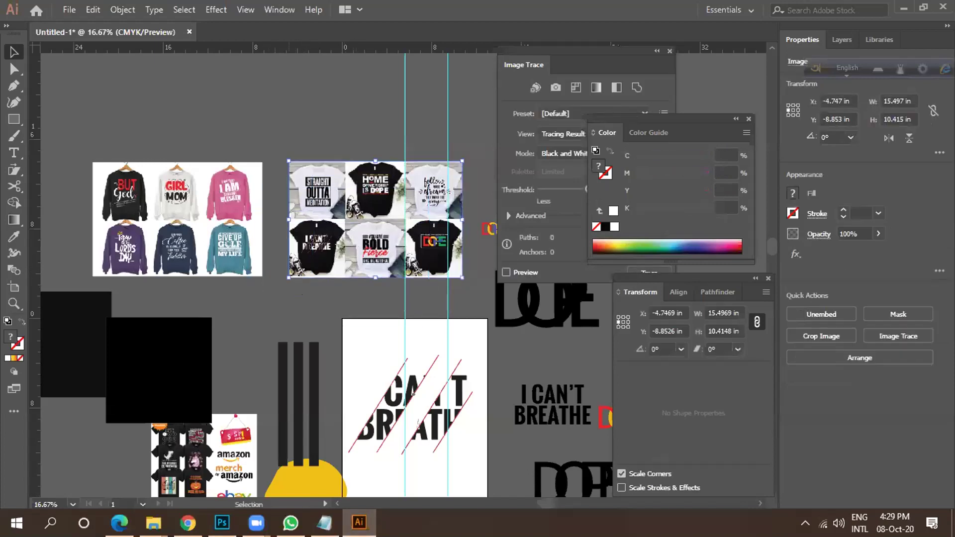
Switch to the Fiverr gig in Chrome and view its satisfaction-guarantee image and the following gallery image.
left_click(188, 523)
scroll(321, 330, "down", 2)
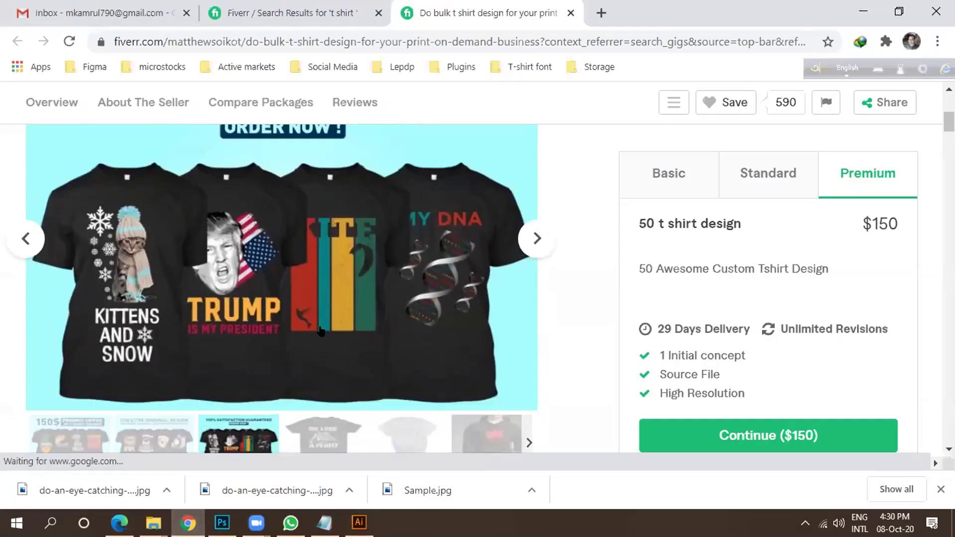
scroll(321, 330, "up", 2)
scroll(321, 331, "down", 2)
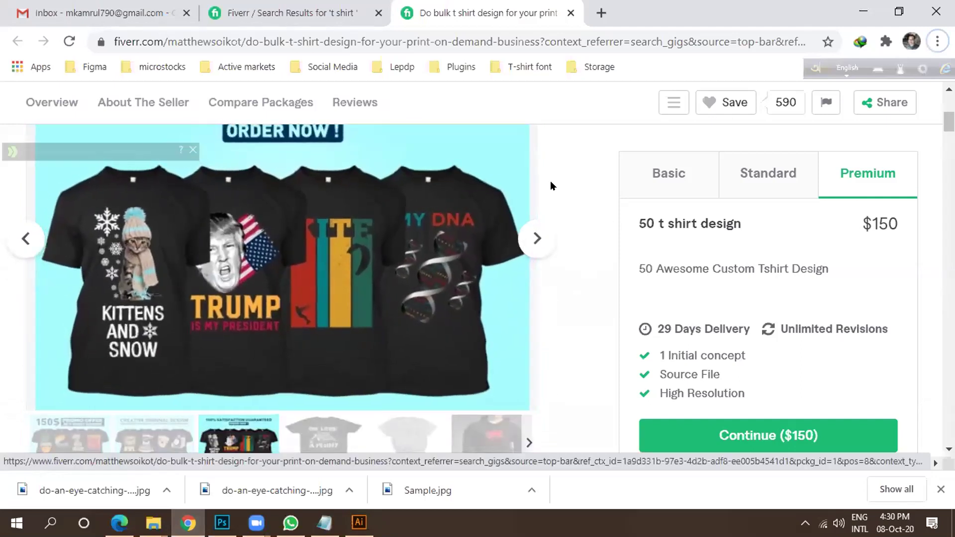
left_click(532, 242)
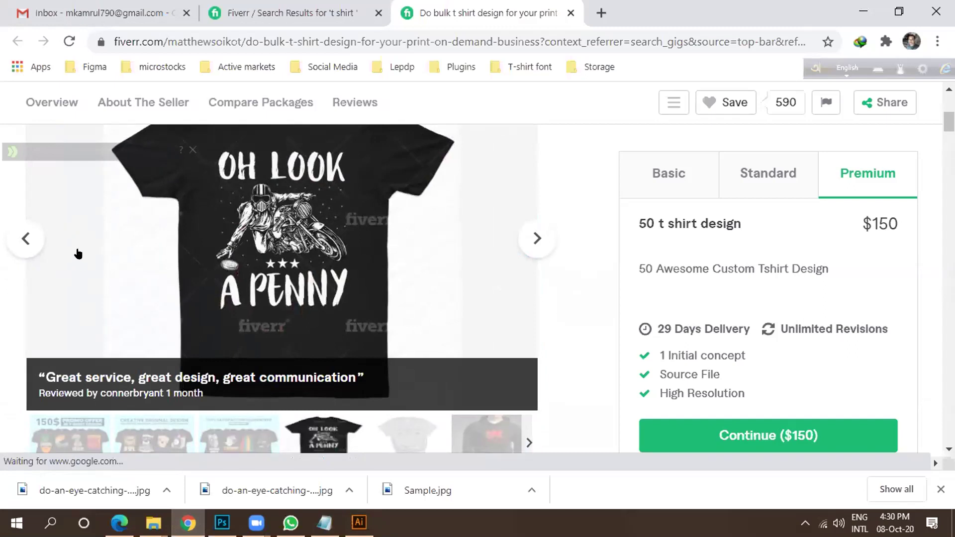
Review the gig's $150 promo and Creative Original Design images and the delivered shirt samples up to the black hoodie.
left_click(75, 442)
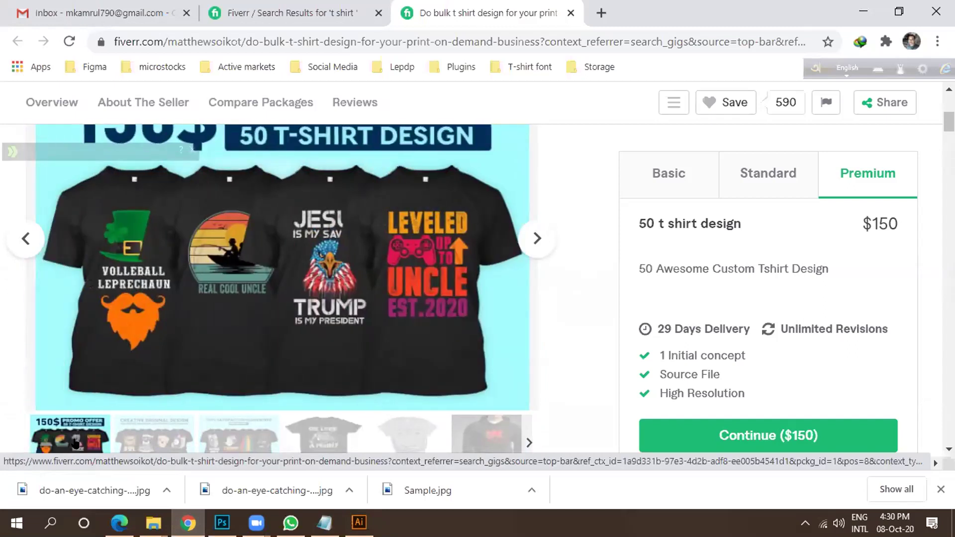
left_click(147, 437)
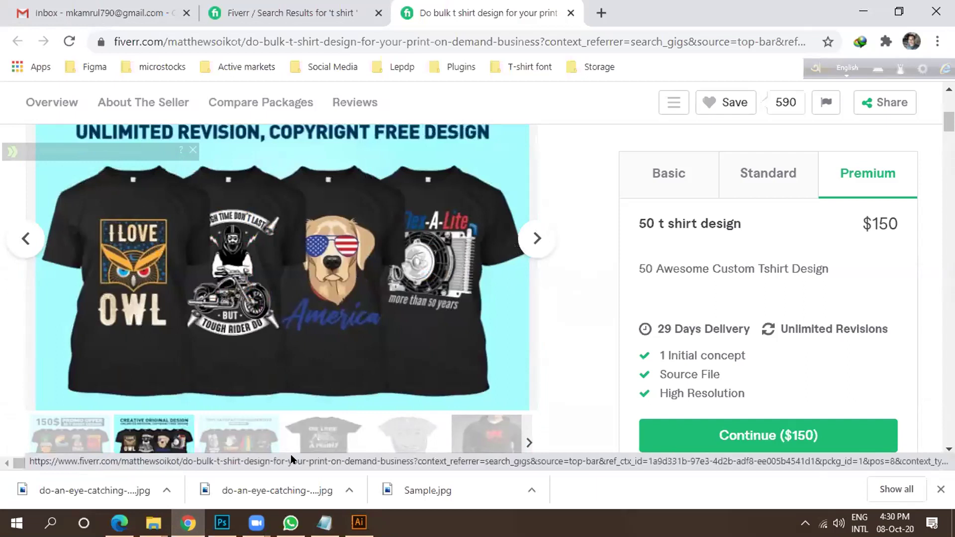
left_click(339, 433)
left_click(536, 241)
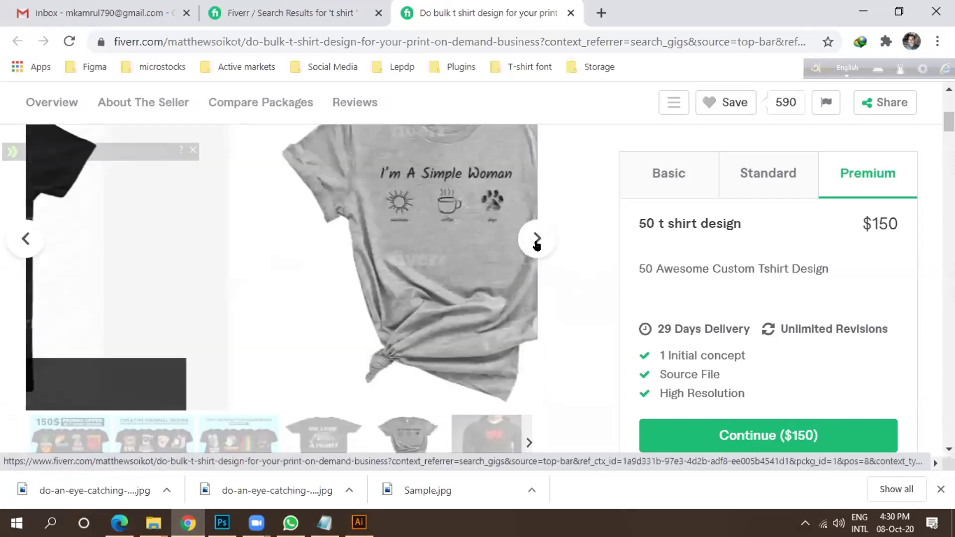
left_click(536, 242)
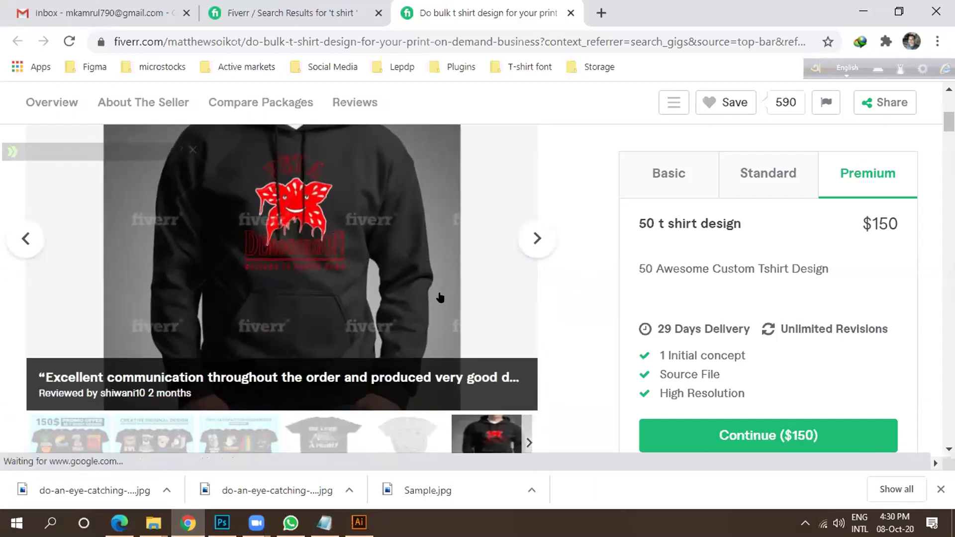
scroll(438, 296, "up", 3)
scroll(435, 288, "down", 2)
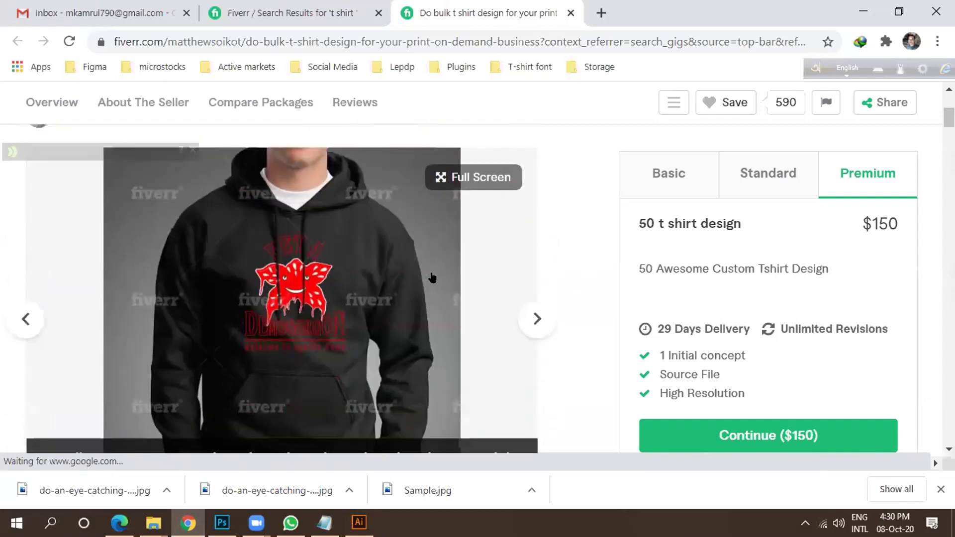
scroll(432, 274, "down", 1)
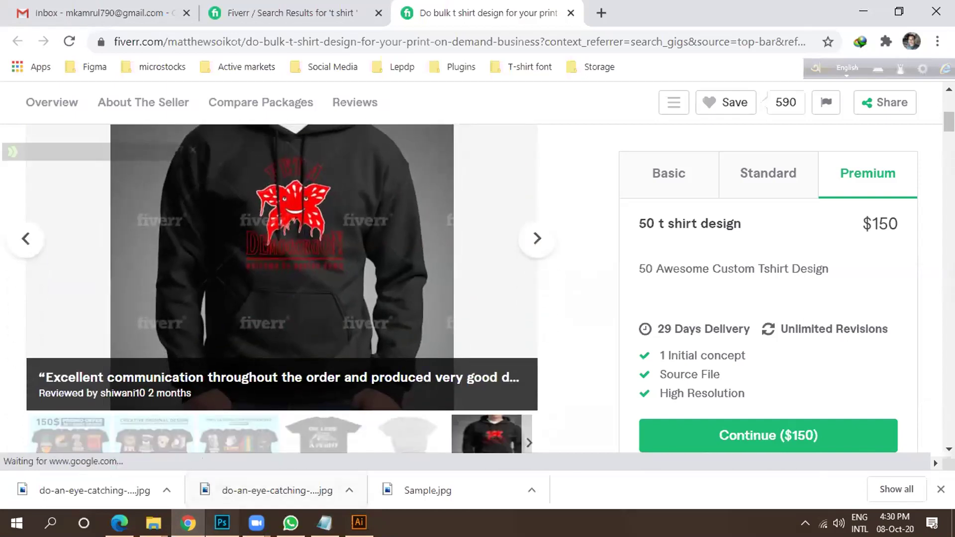
Switch back to Photoshop, cancel the pending Open dialog, and bring up the Untitled-1 document.
left_click(222, 522)
left_click(412, 312)
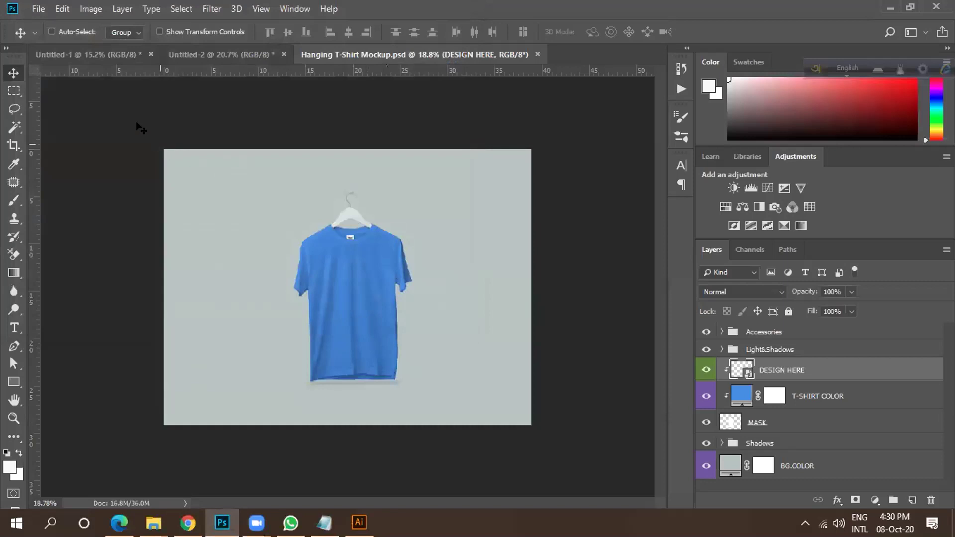
left_click(118, 56)
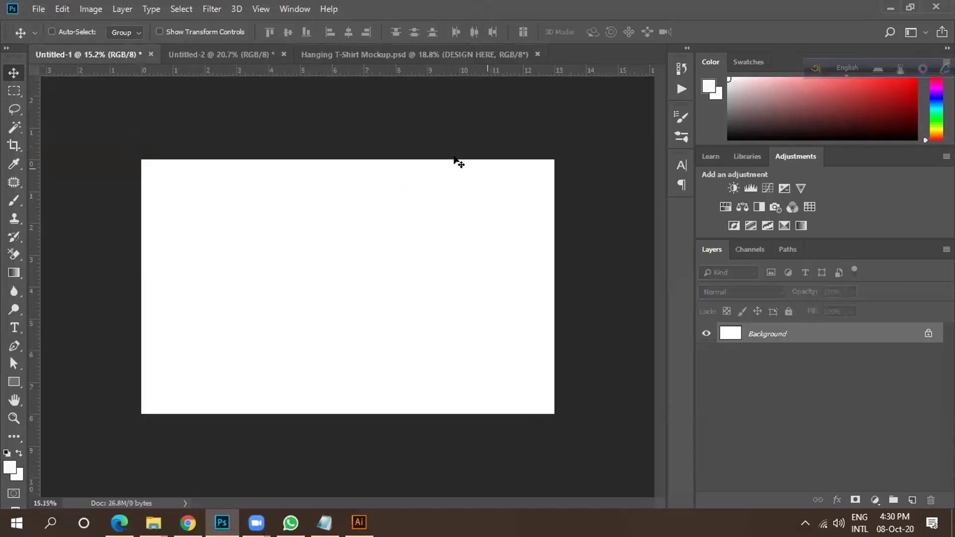
Check Untitled-1's image width and height in inches and in pixels.
left_click(90, 9)
left_click(128, 120)
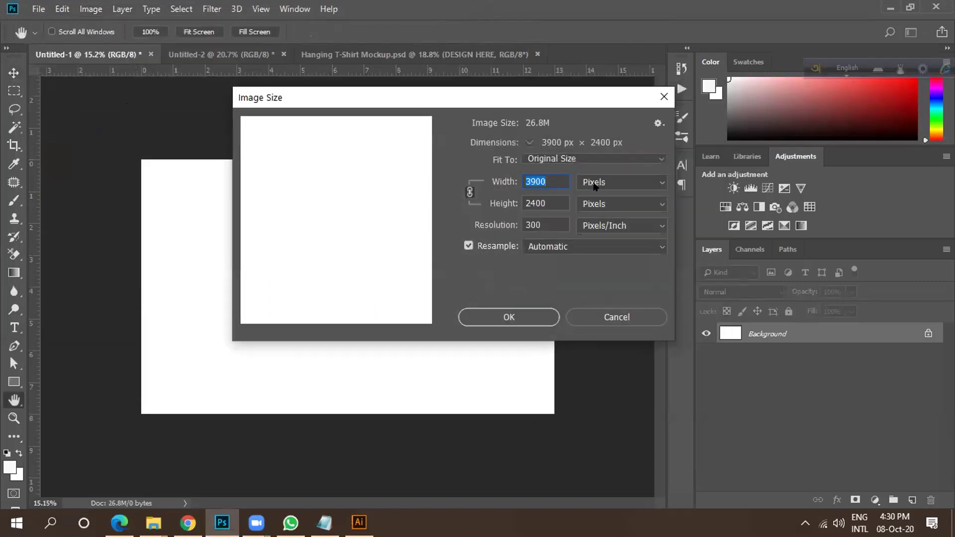
left_click(621, 182)
left_click(610, 220)
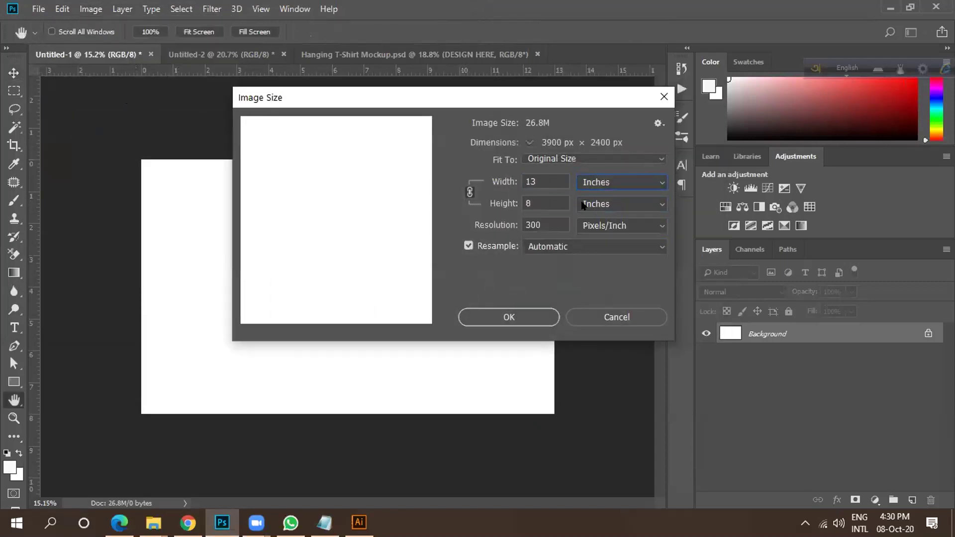
left_click(538, 176)
left_click(547, 200)
left_click(540, 176)
left_click(512, 201)
left_click(545, 177)
left_click(513, 194)
left_click(611, 184)
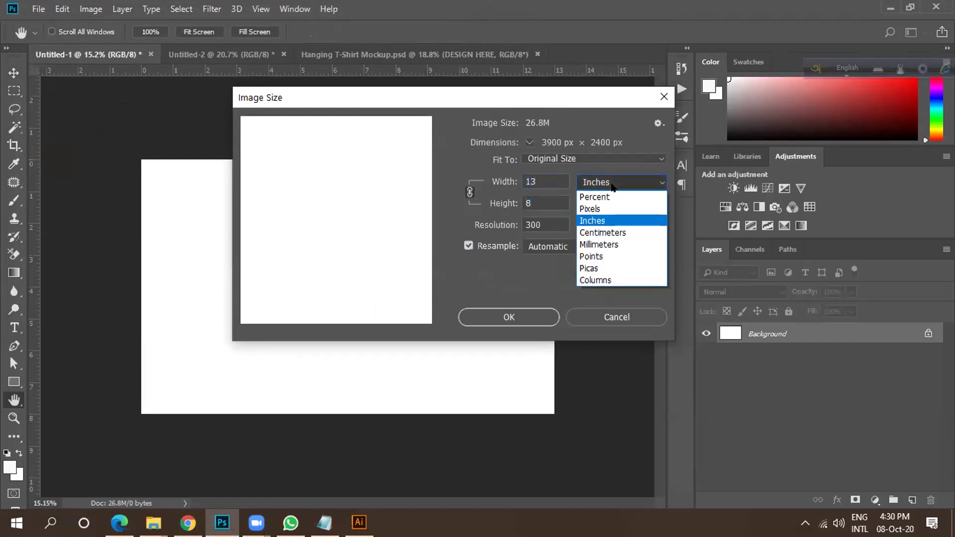
left_click(606, 208)
left_click(555, 179)
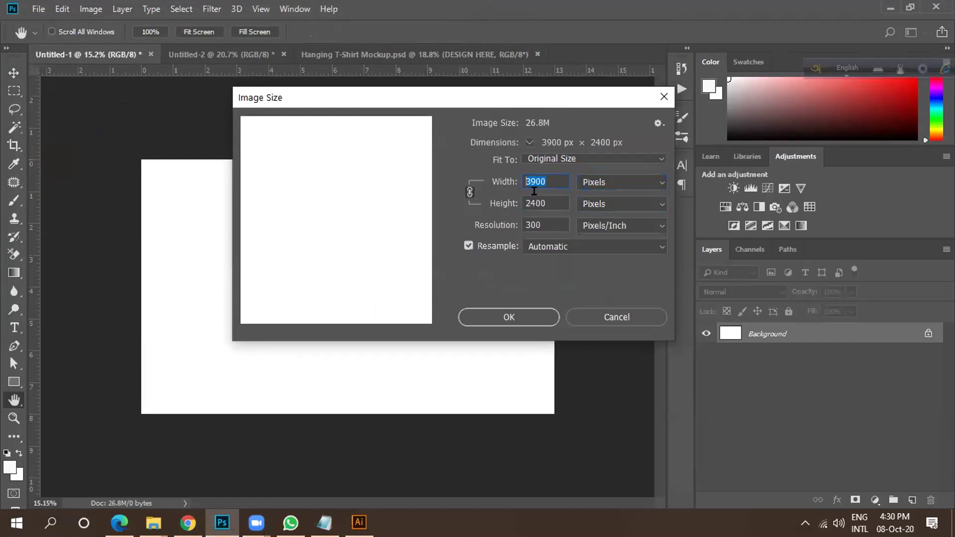
left_click(508, 202)
left_click(546, 175)
left_click(505, 203)
left_click(469, 191)
left_click(542, 181)
type("4000")
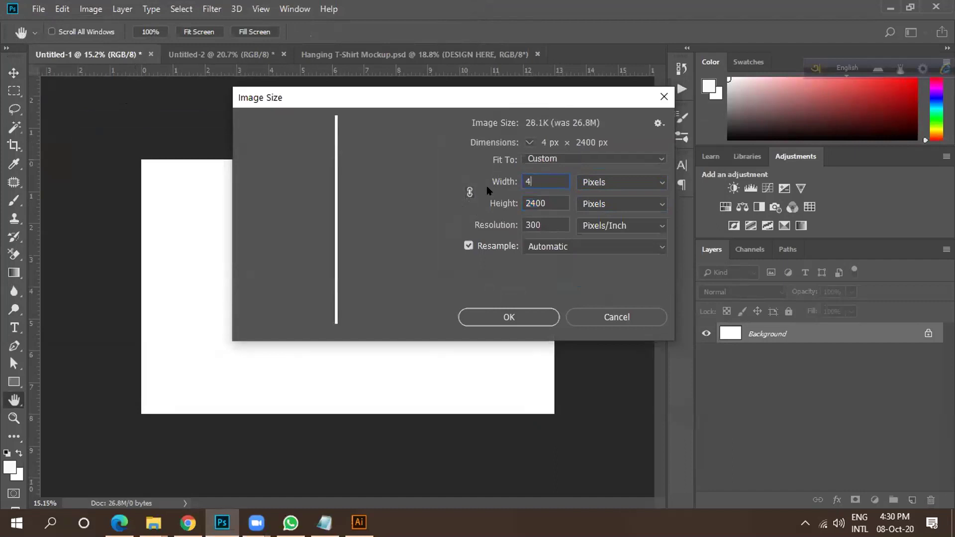
left_click(499, 202)
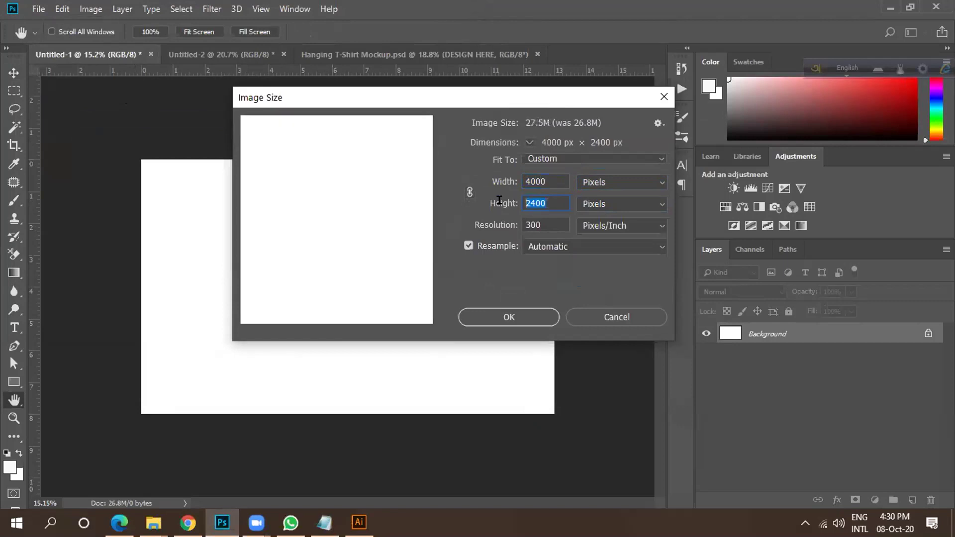
type("2555")
left_click(611, 321)
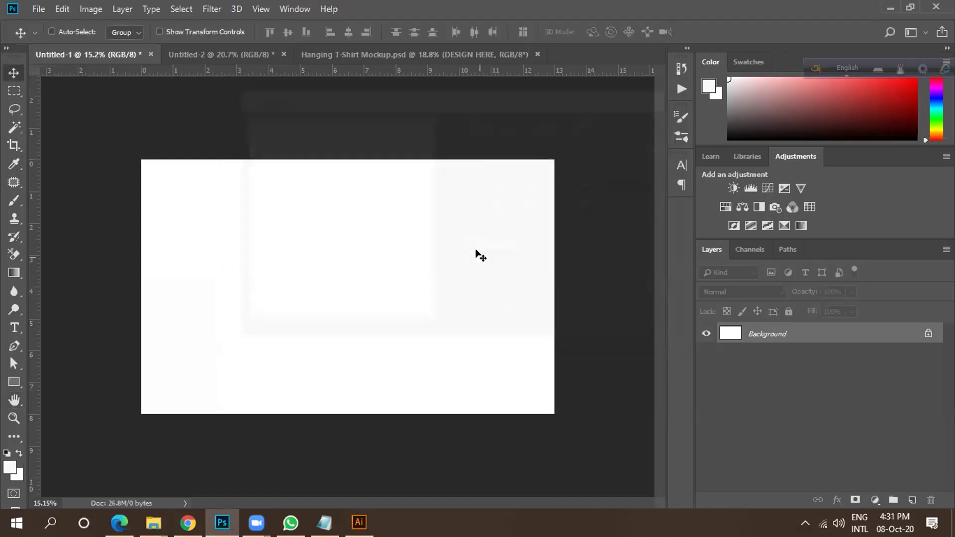
Resize the Untitled-1 image to 4000 pixels wide with its proportions linked.
left_click(91, 9)
left_click(106, 121)
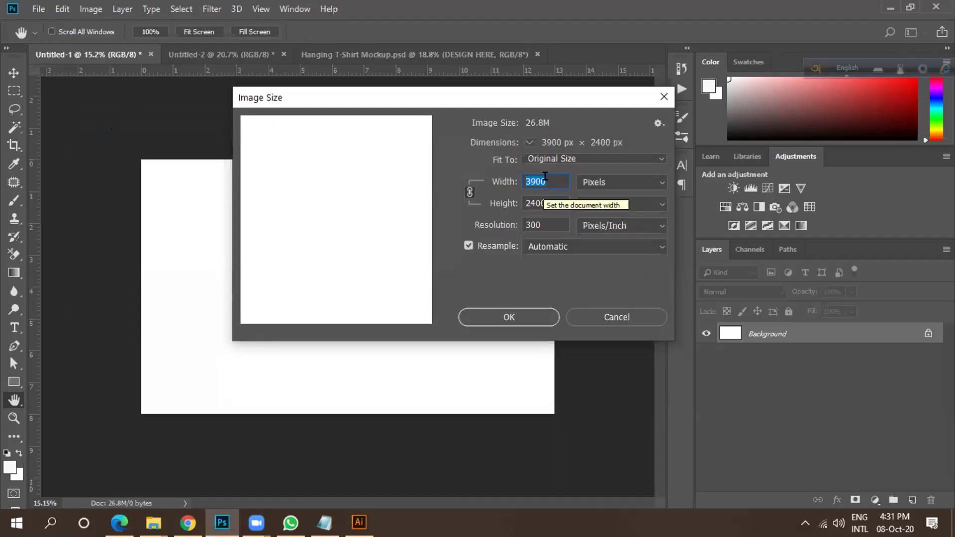
type("4000")
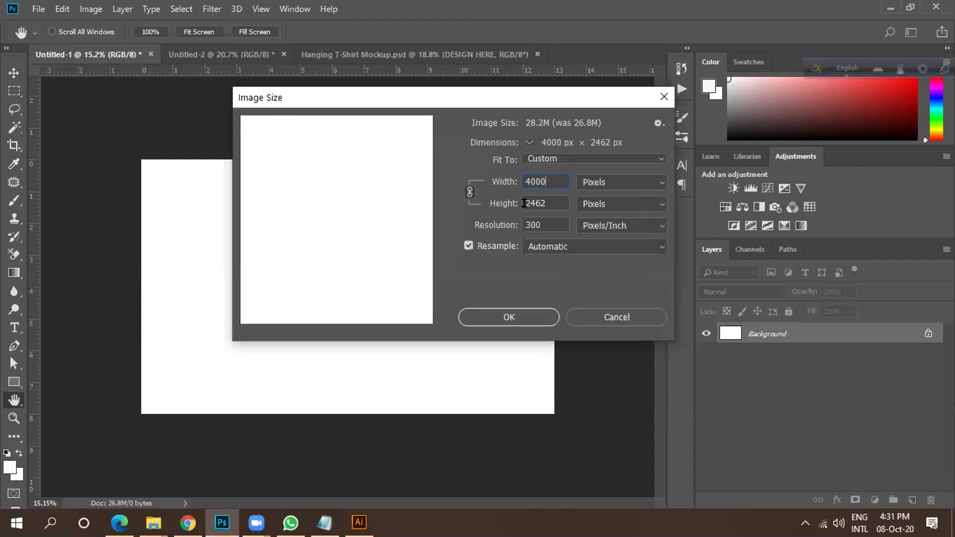
left_click(507, 314)
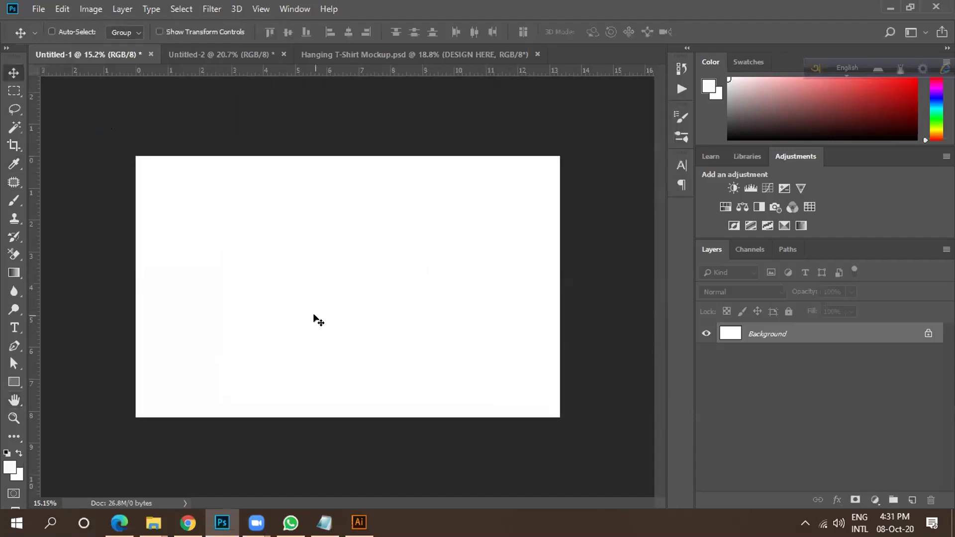
key("ctrl+minus")
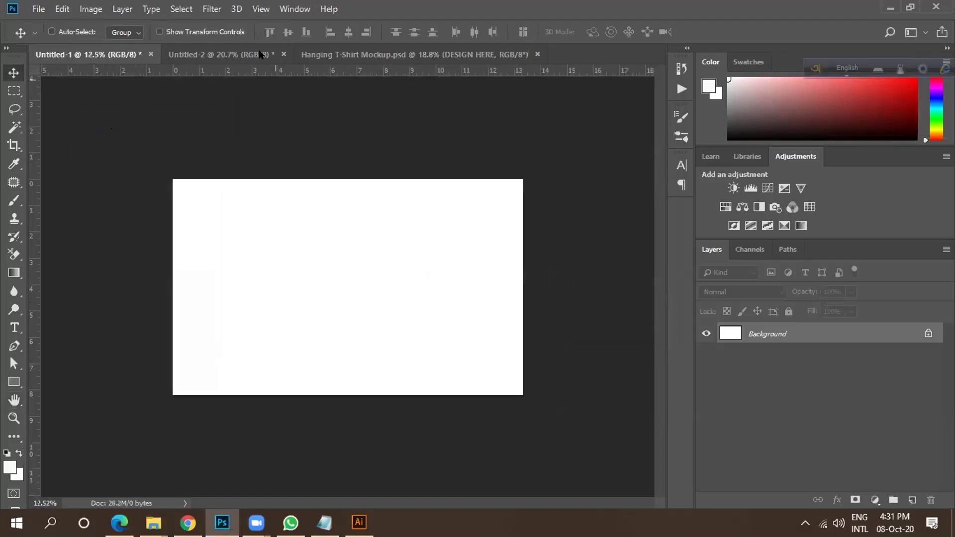
Close the Untitled-2 document without saving and bring up the Hanging T-Shirt Mockup document.
left_click(215, 54)
left_click(283, 54)
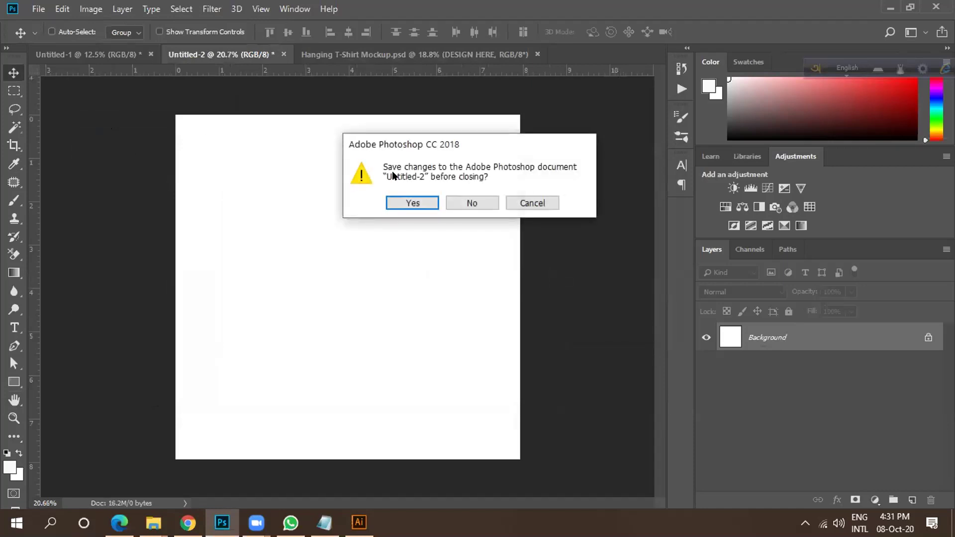
left_click(470, 203)
left_click(298, 54)
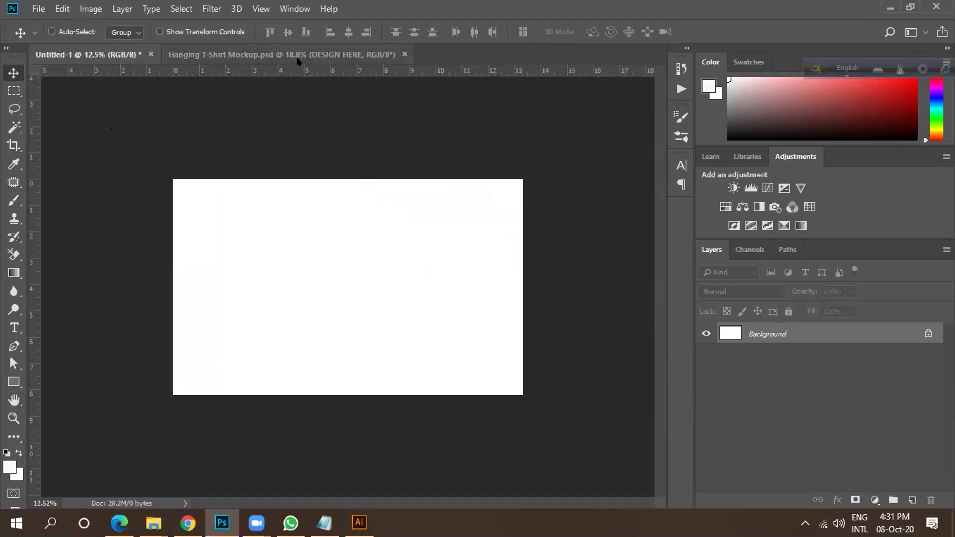
scroll(337, 278, "up", 2)
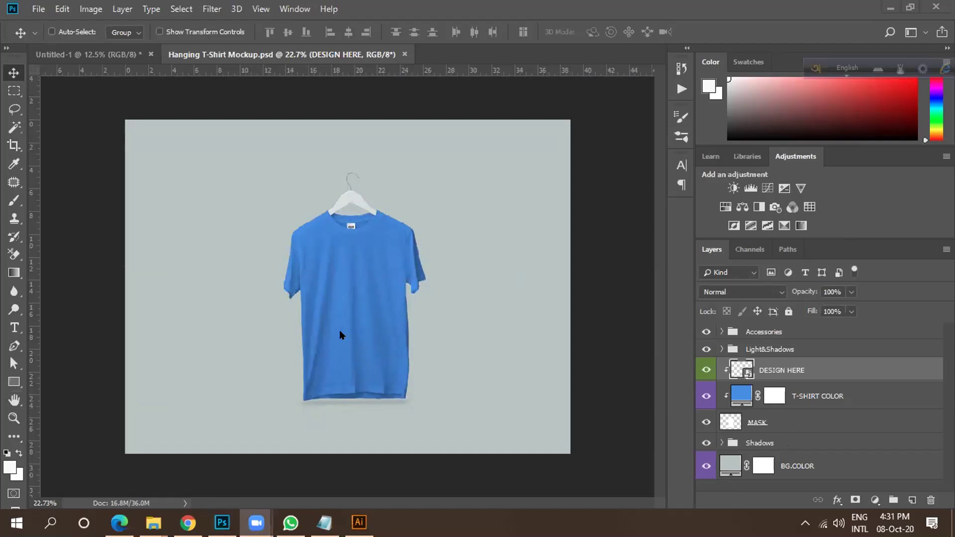
Toggle the visibility of the T-SHIRT COLOR and DESIGN HERE layers to check what each one controls.
left_click(705, 397)
left_click(703, 397)
left_click(704, 397)
left_click(704, 397)
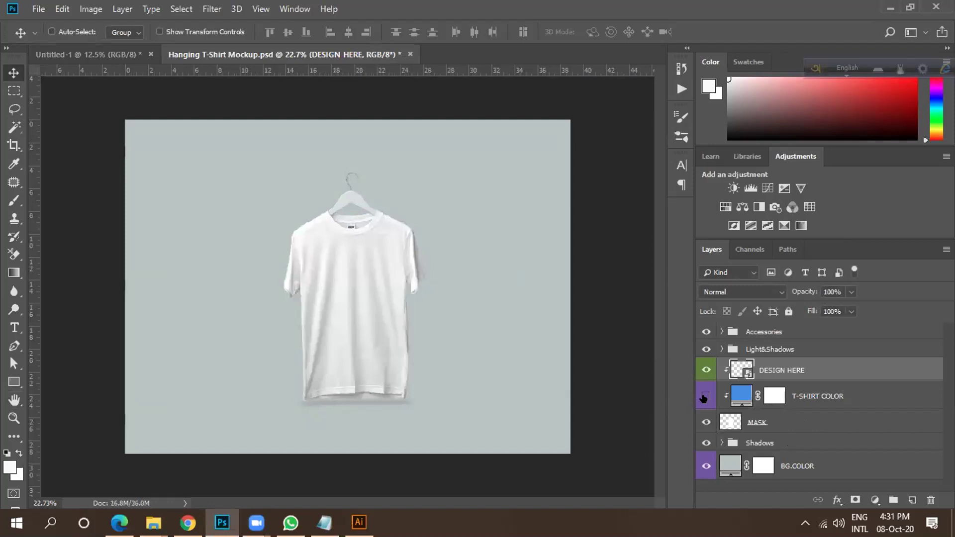
left_click(703, 397)
left_click(705, 371)
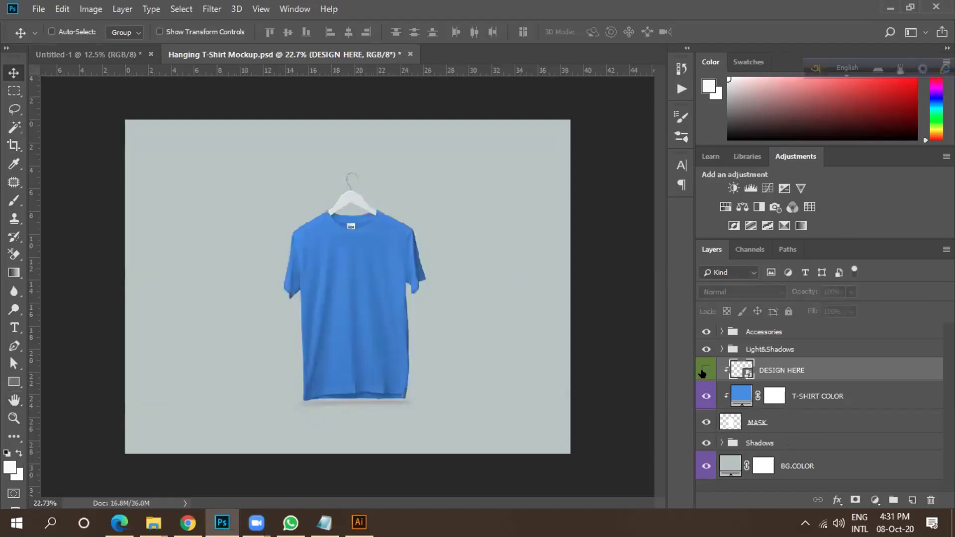
Open the DESIGN HERE smart object and place Black Friday T-Shirt-01 from the LEDP-2020 Illustrator folder as an embedded file.
double_click(745, 372)
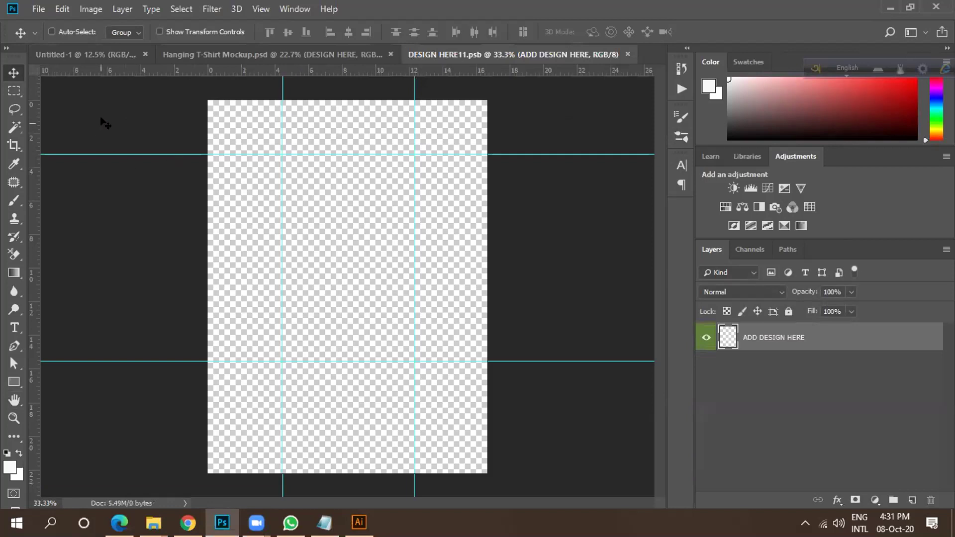
left_click(39, 9)
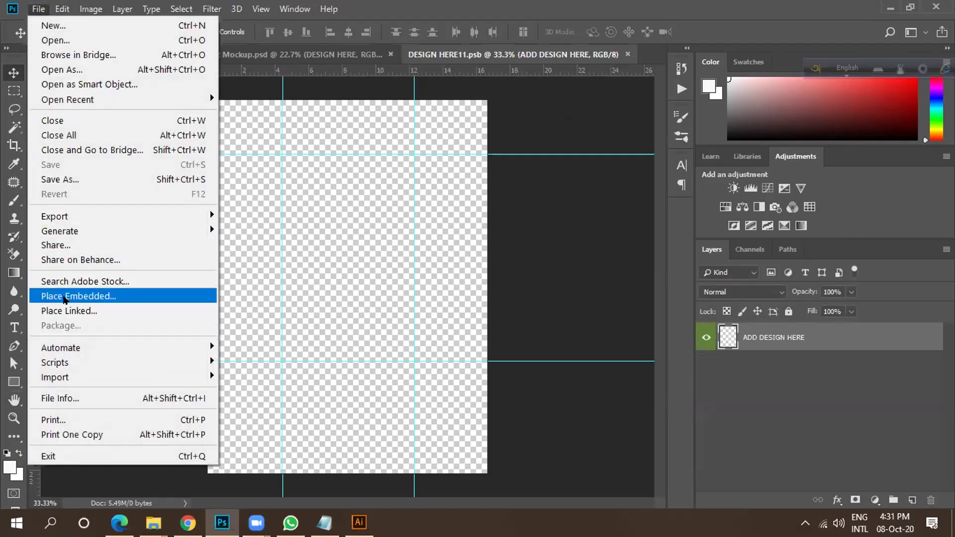
left_click(65, 297)
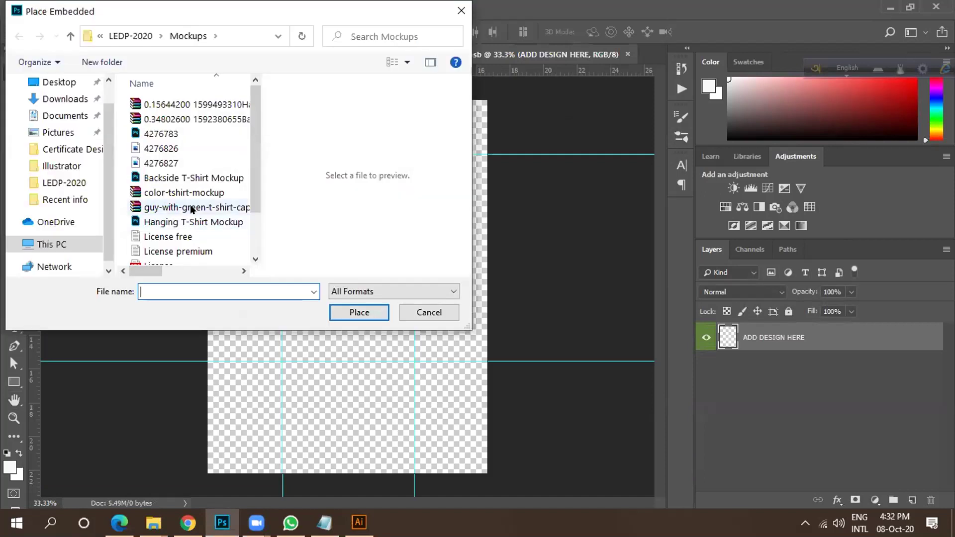
left_click(135, 38)
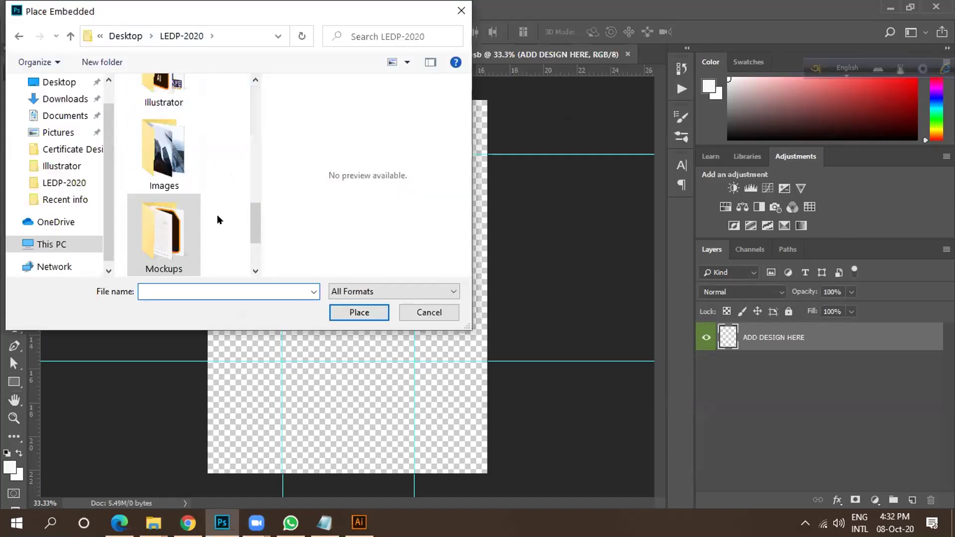
scroll(226, 219, "down", 1)
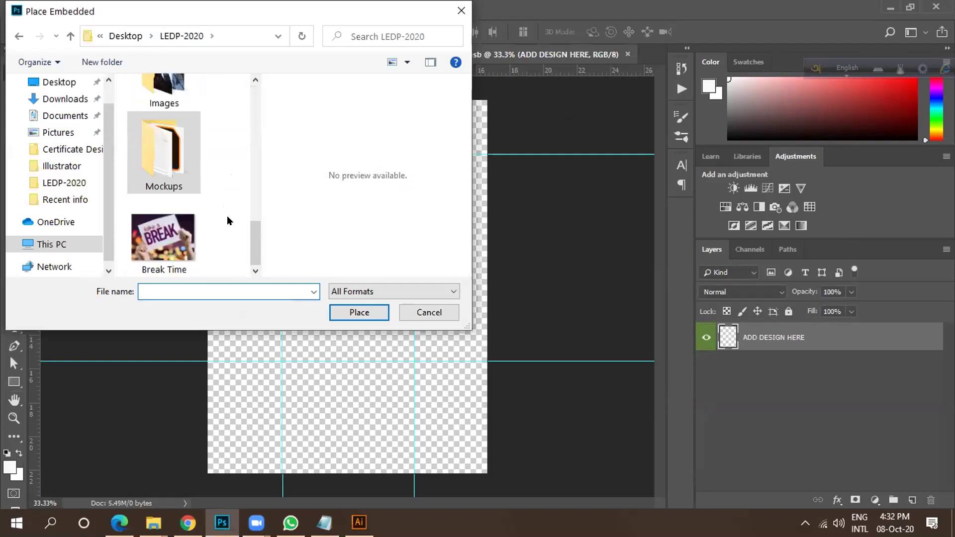
scroll(228, 215, "up", 3)
scroll(225, 207, "up", 2)
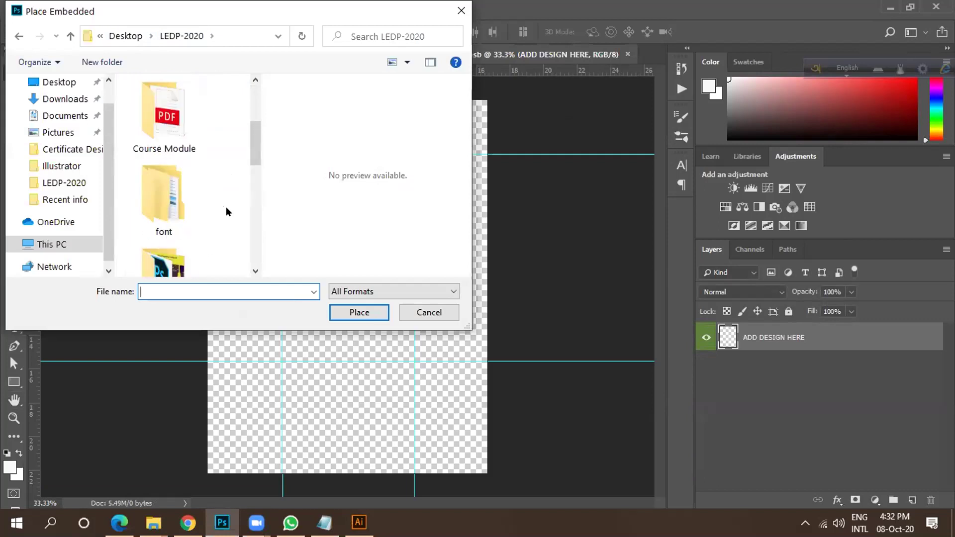
scroll(226, 209, "down", 2)
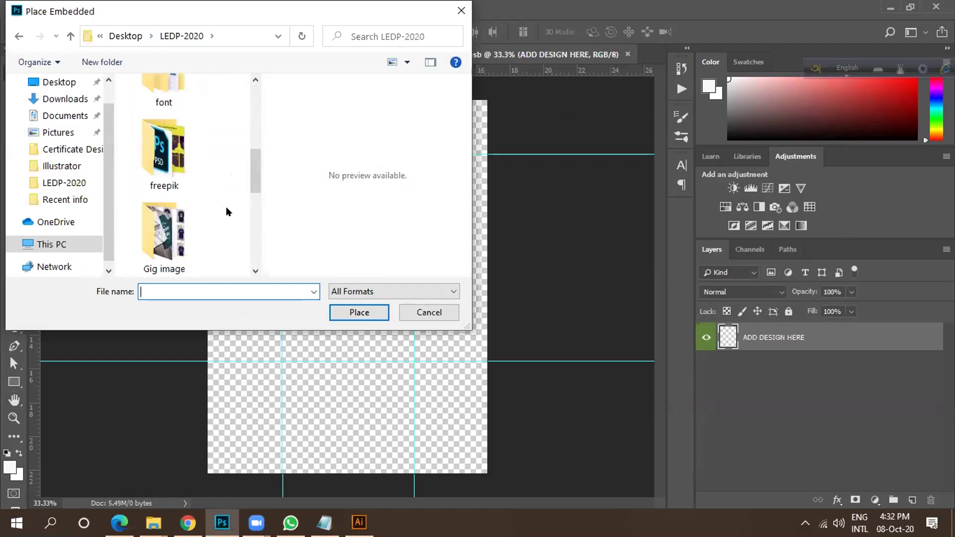
scroll(226, 212, "down", 2)
double_click(185, 184)
scroll(251, 95, "down", 2)
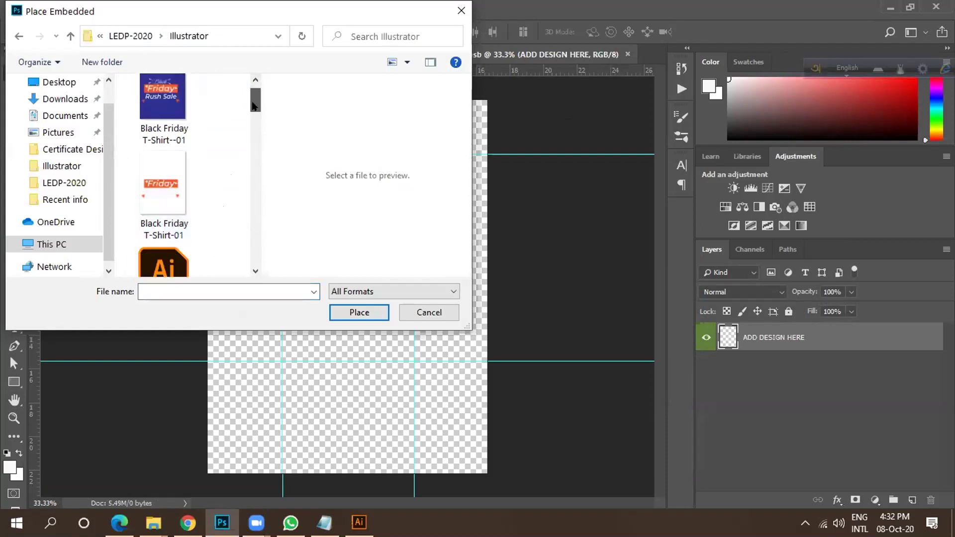
left_click(171, 121)
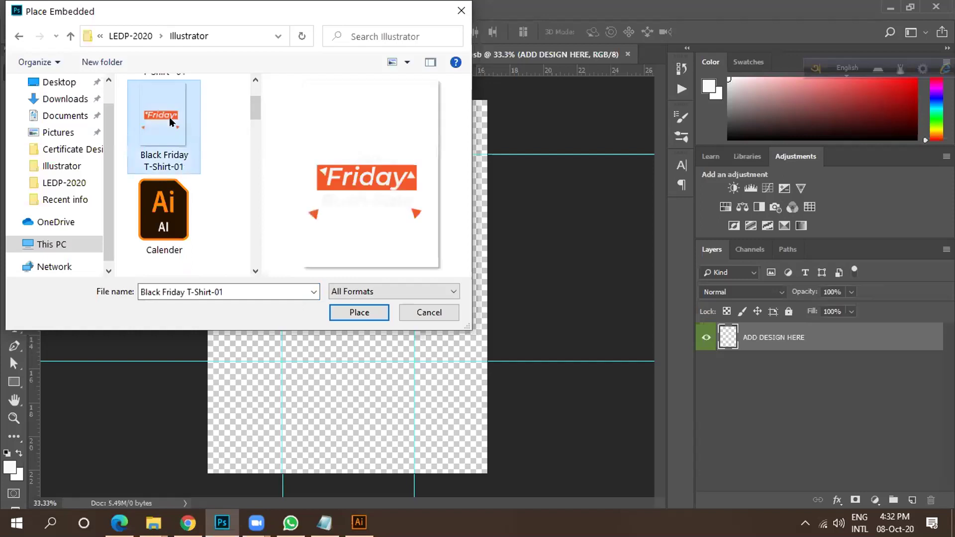
left_click(336, 313)
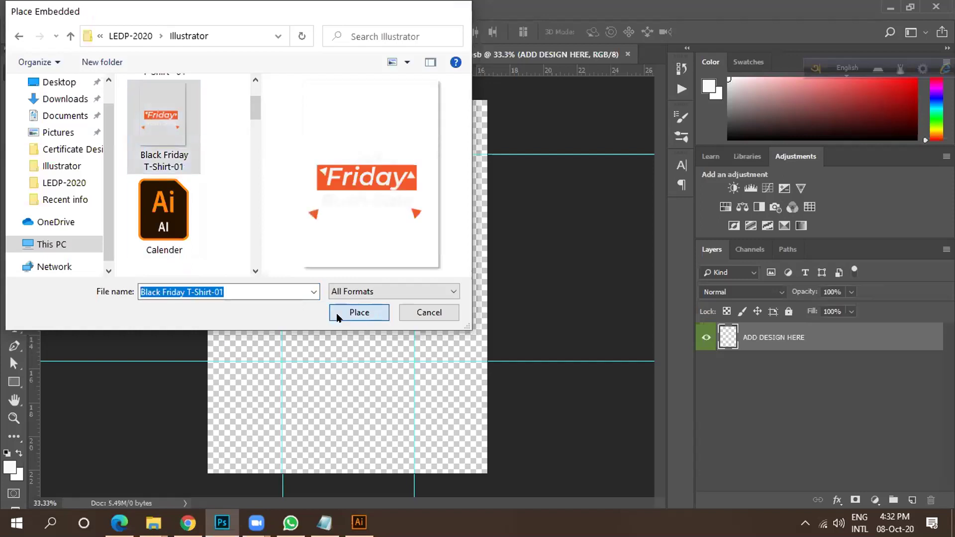
Scale the placed Black Friday design to about 75% and position it in the upper part of the canvas, between the vertical guides.
left_click_drag(357, 312, 363, 300)
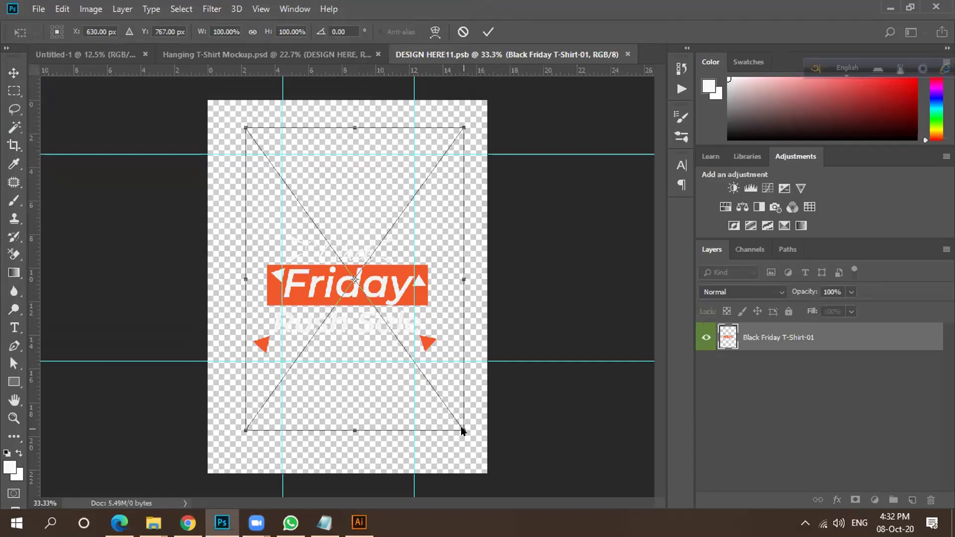
left_click_drag(462, 424, 437, 392)
left_click_drag(357, 285, 360, 230)
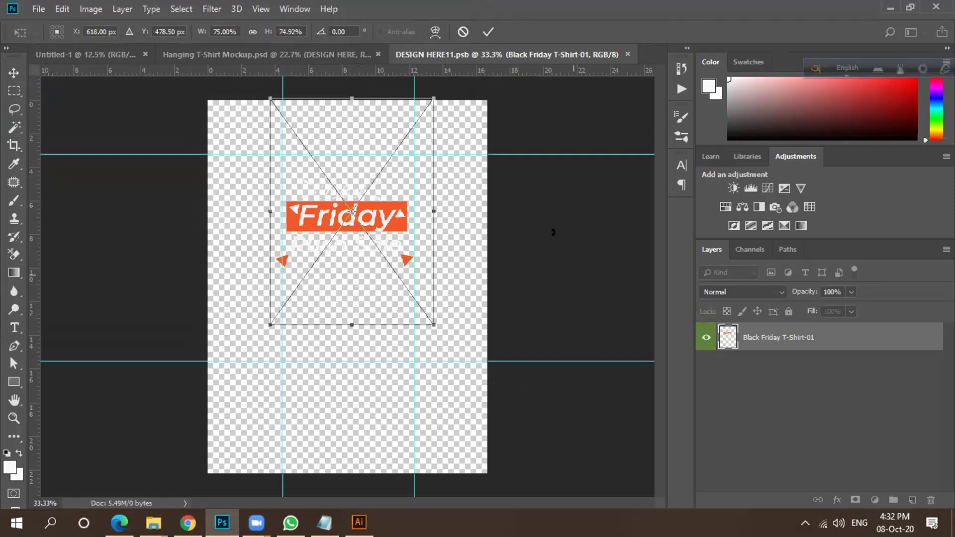
key("Return")
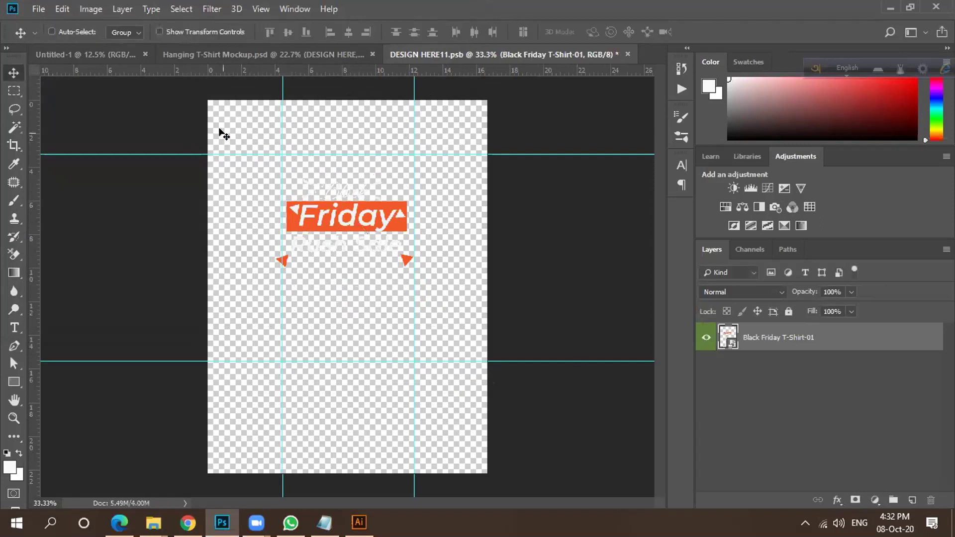
Save the smart object's contents and inspect the Black Friday design on the shirt in the Hanging T-Shirt Mockup document.
left_click(36, 10)
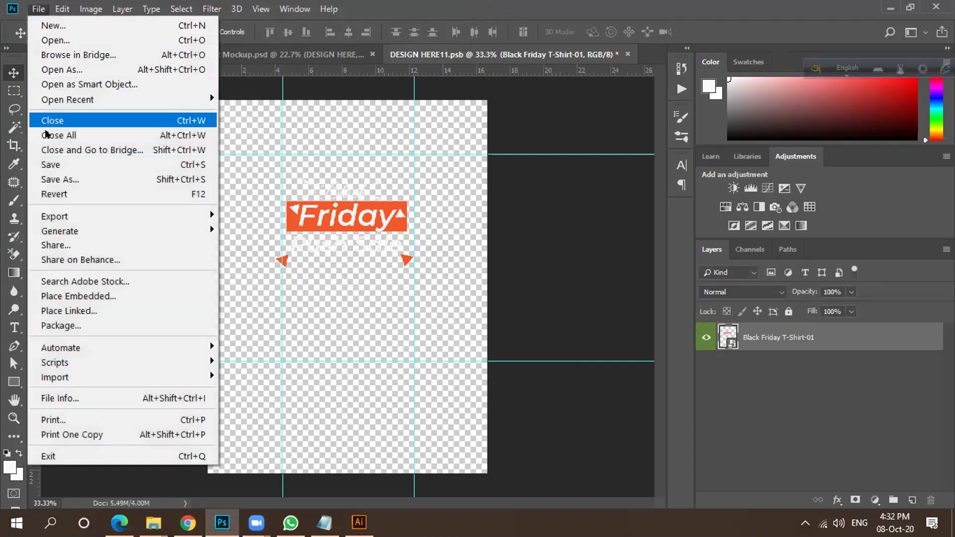
left_click(61, 164)
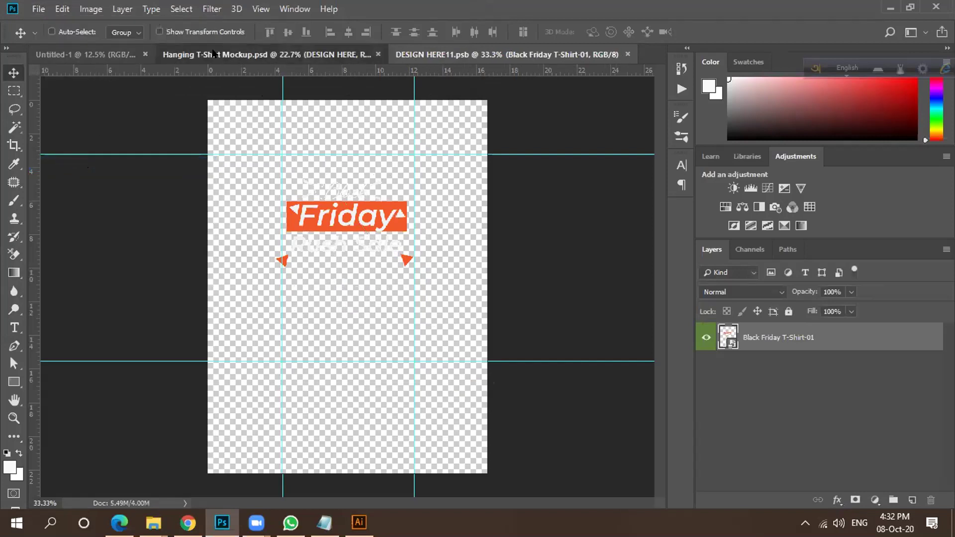
left_click(189, 54)
scroll(354, 276, "up", 3)
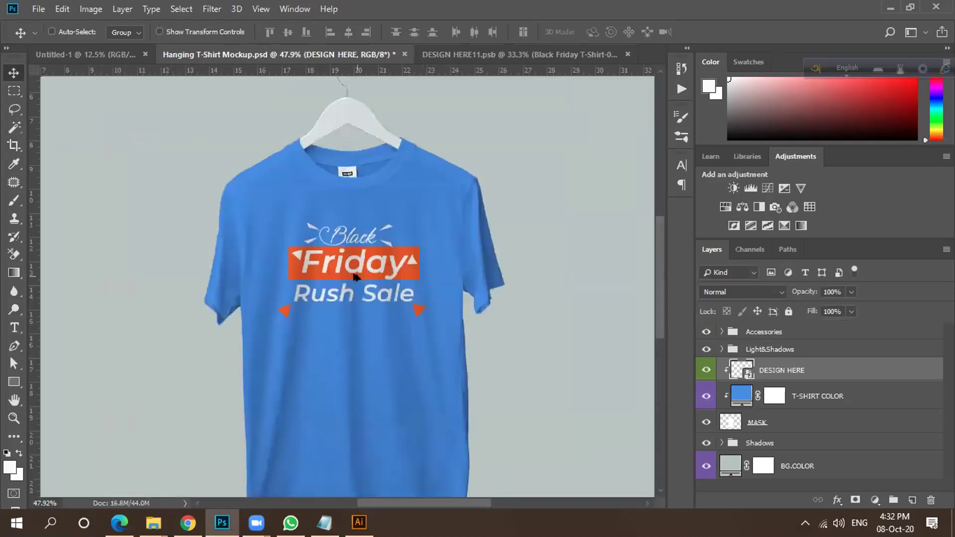
scroll(357, 282, "up", 2)
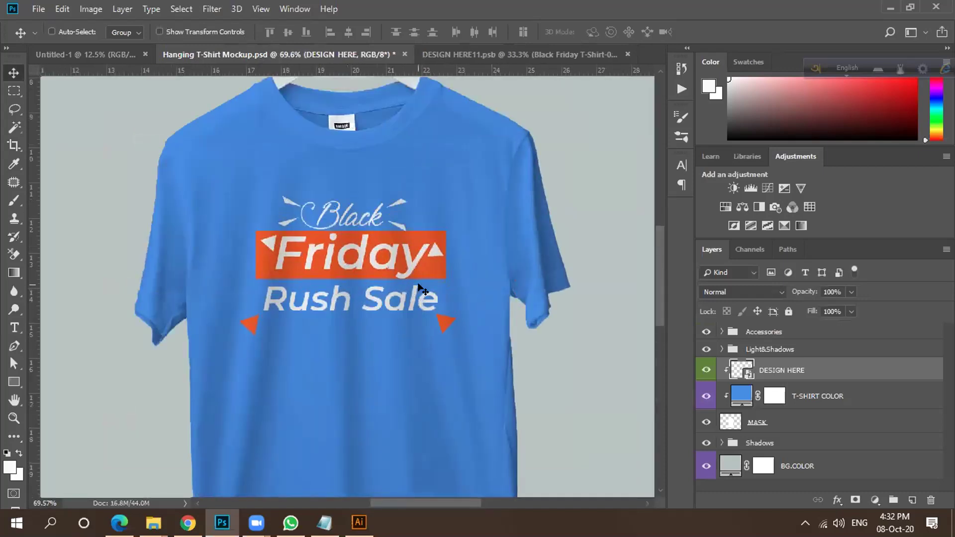
scroll(374, 318, "down", 3)
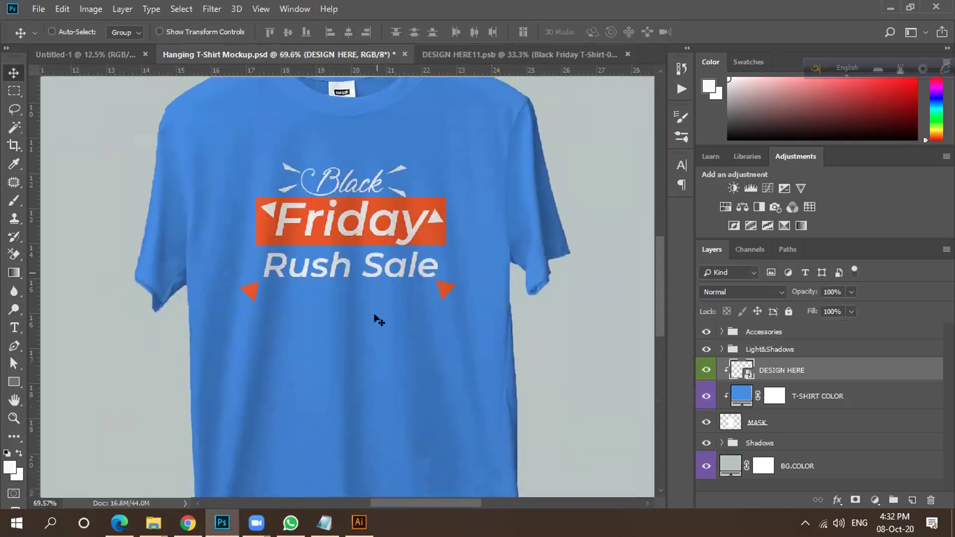
scroll(375, 318, "up", 1)
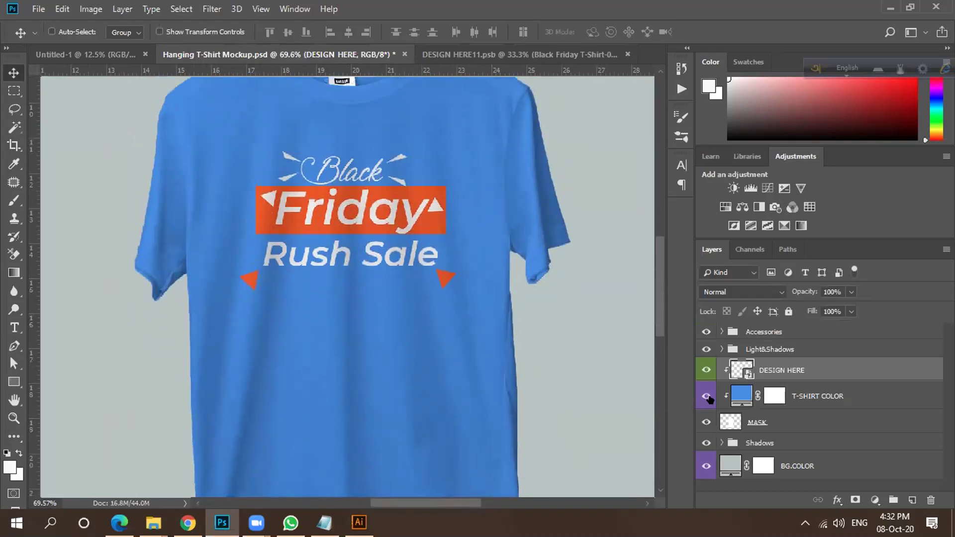
Change the T-SHIRT COLOR fill to the slate blue-grey 4f5a6b.
left_click(738, 395)
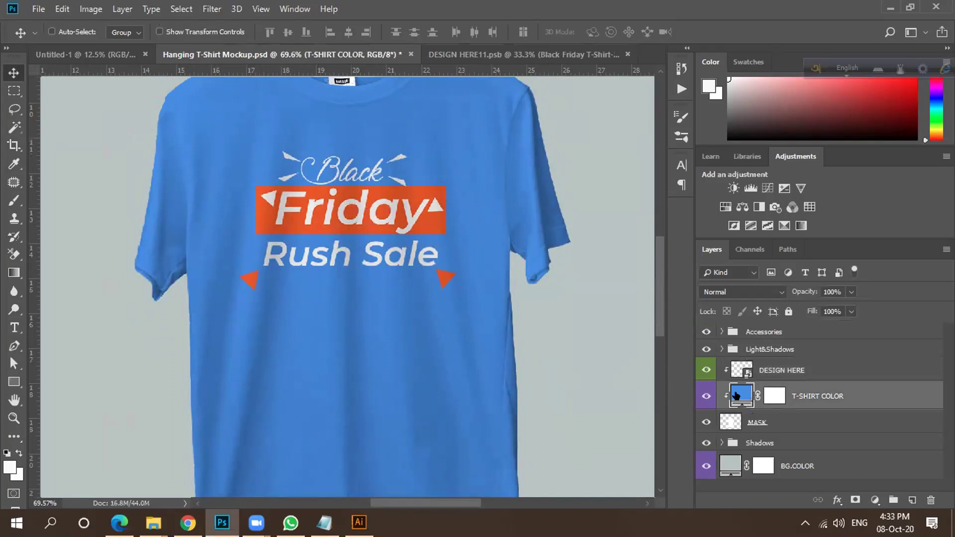
double_click(738, 396)
mouse_move(632, 312)
left_mouse_down()
mouse_move(551, 251)
mouse_move(599, 344)
mouse_move(589, 351)
left_mouse_up()
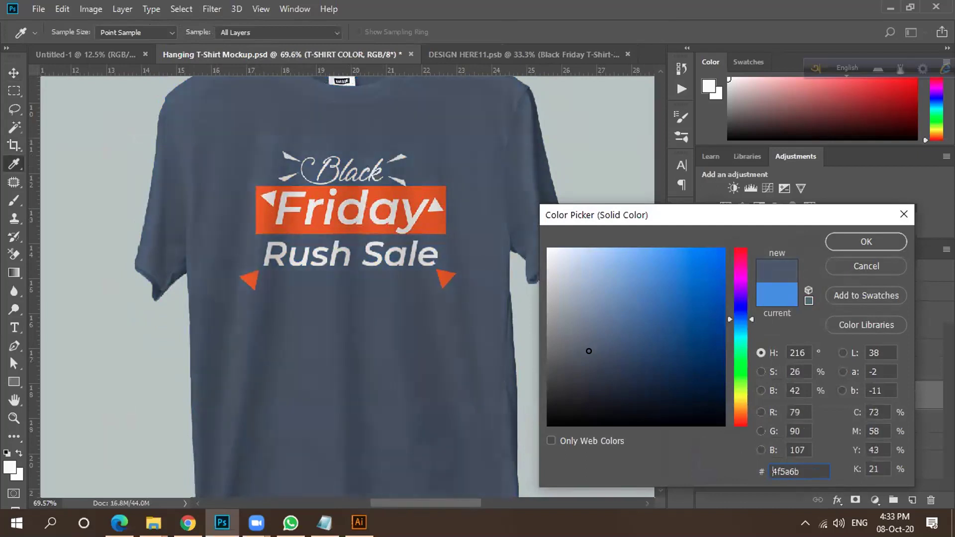
left_click(837, 241)
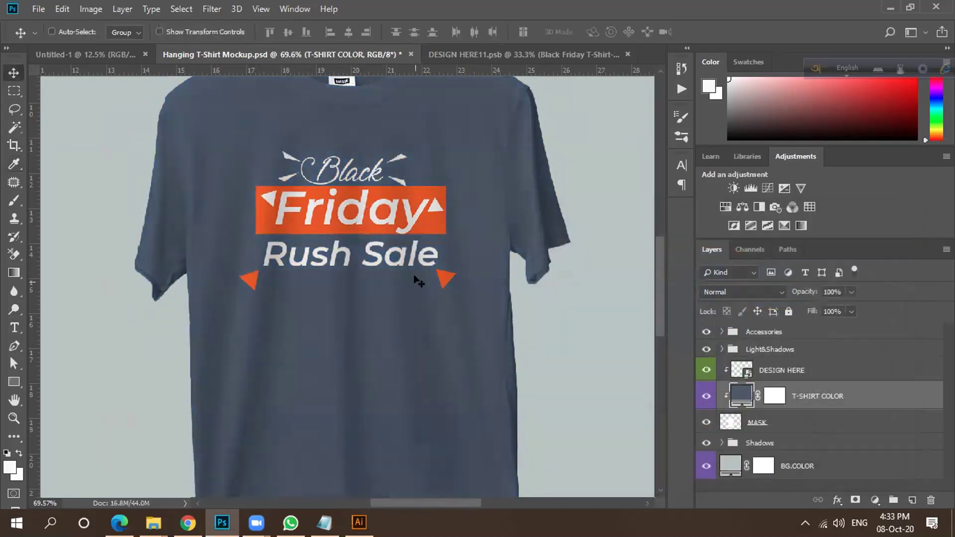
Examine the recoloured shirt and its Black Friday print both as a whole and close up, with the DESIGN HERE layer selected.
scroll(418, 281, "down", 3)
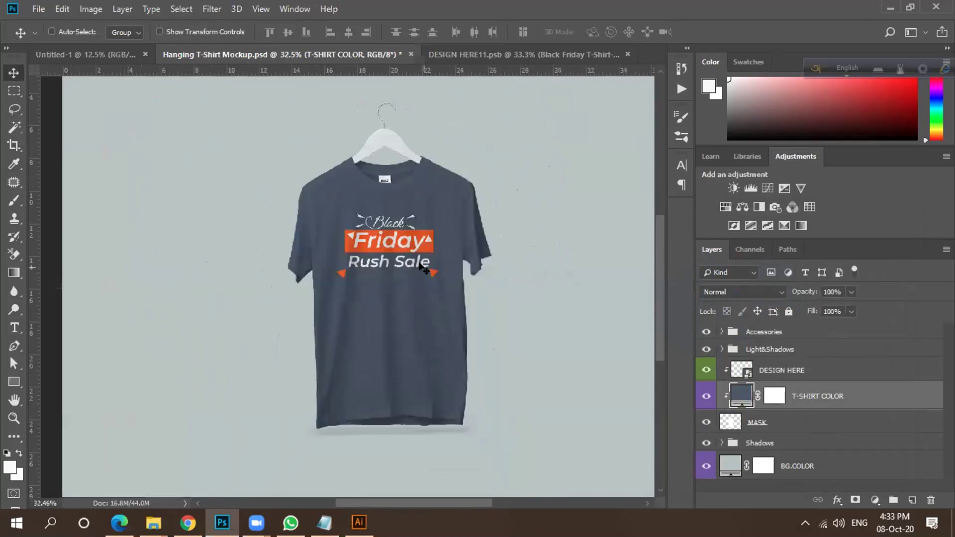
scroll(420, 263, "down", 1)
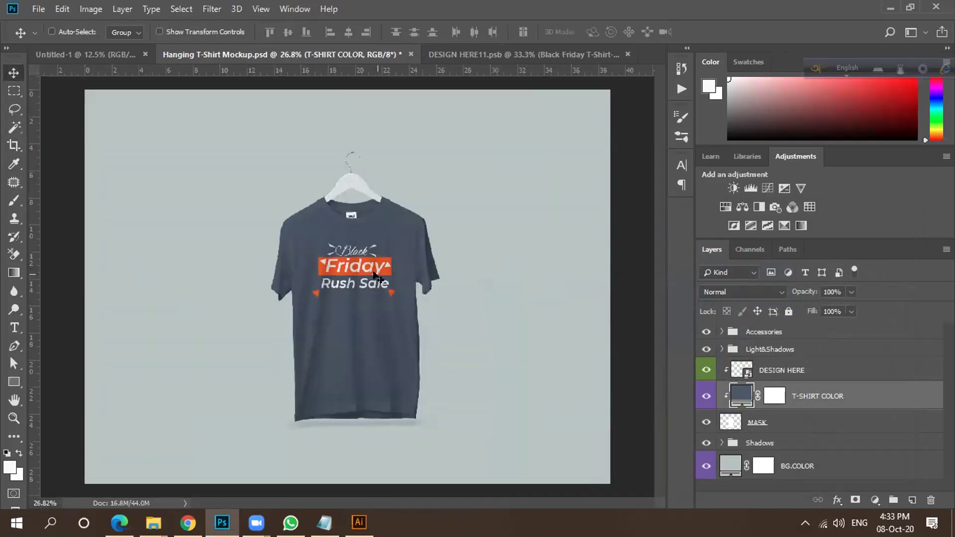
scroll(329, 218, "up", 1)
scroll(329, 213, "down", 2)
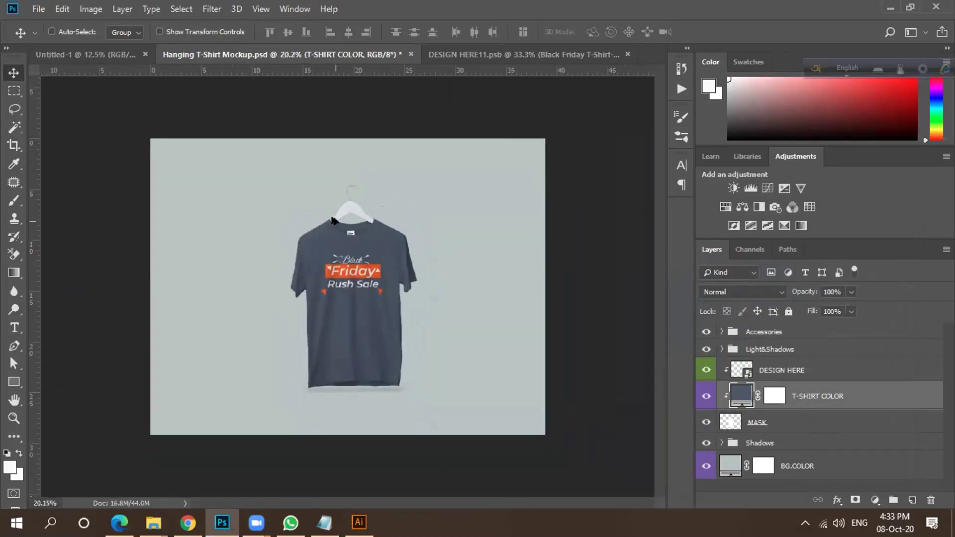
left_click(766, 375)
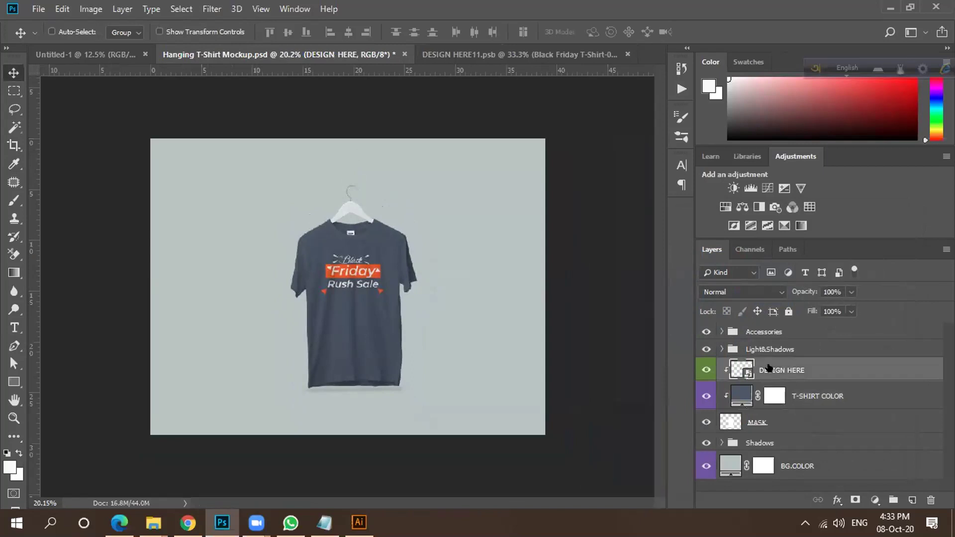
scroll(348, 286, "up", 1)
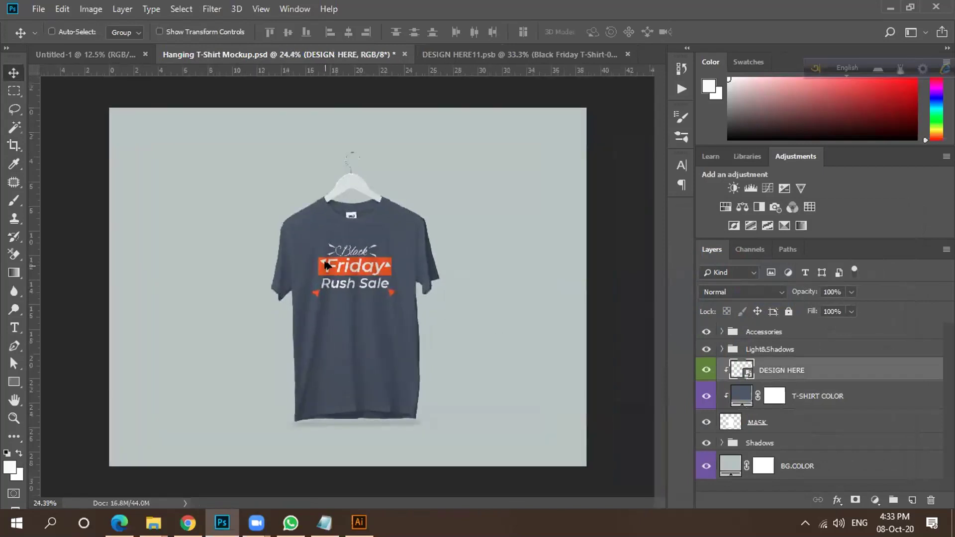
scroll(324, 265, "down", 1)
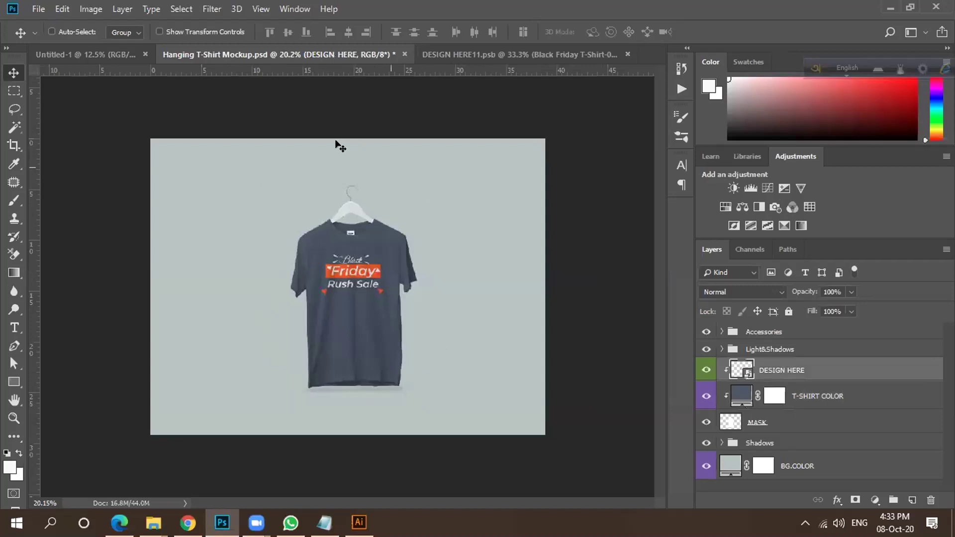
scroll(359, 287, "up", 4)
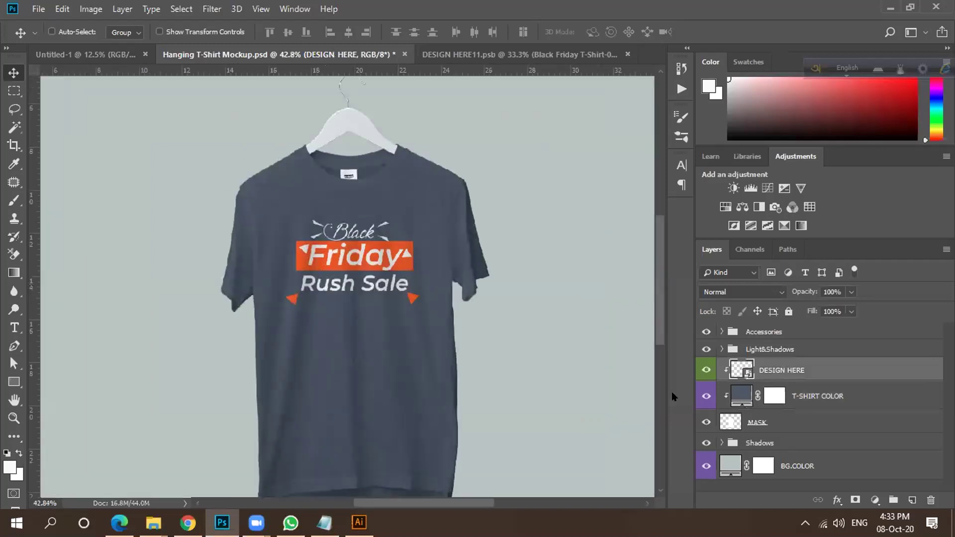
Change the T-SHIRT COLOR fill to the bright blue 054098.
double_click(741, 396)
type("052a61")
type("052e6d")
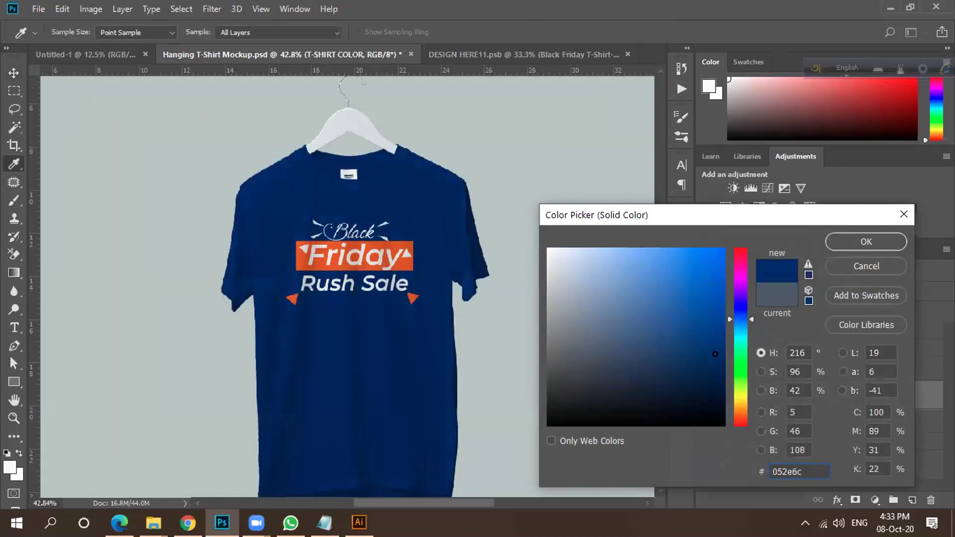
mouse_move(715, 354)
left_mouse_down()
mouse_move(713, 302)
mouse_move(715, 318)
left_mouse_up()
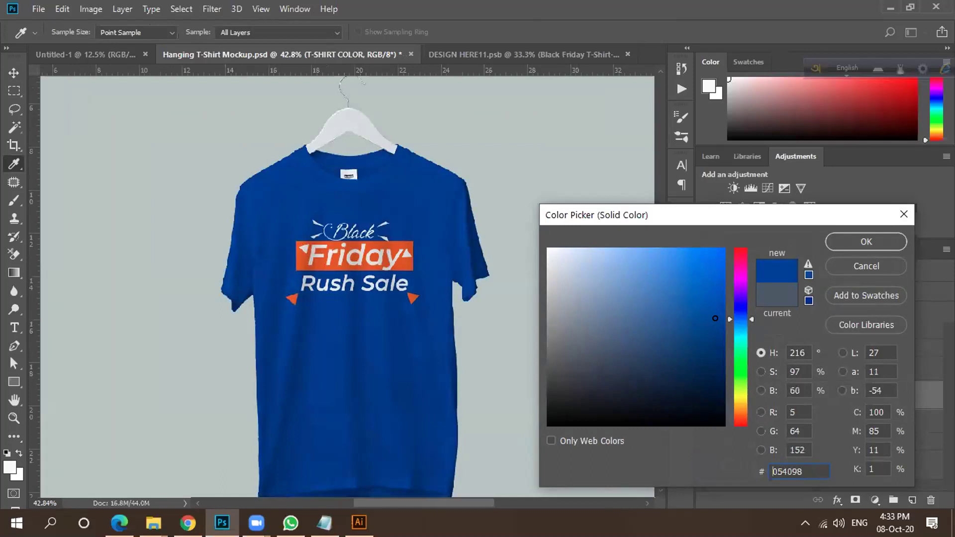
left_click(833, 241)
Hide the BG.COLOR layer to isolate the shirt on transparency, and check the print close up and the shirt as a whole.
scroll(507, 313, "down", 1)
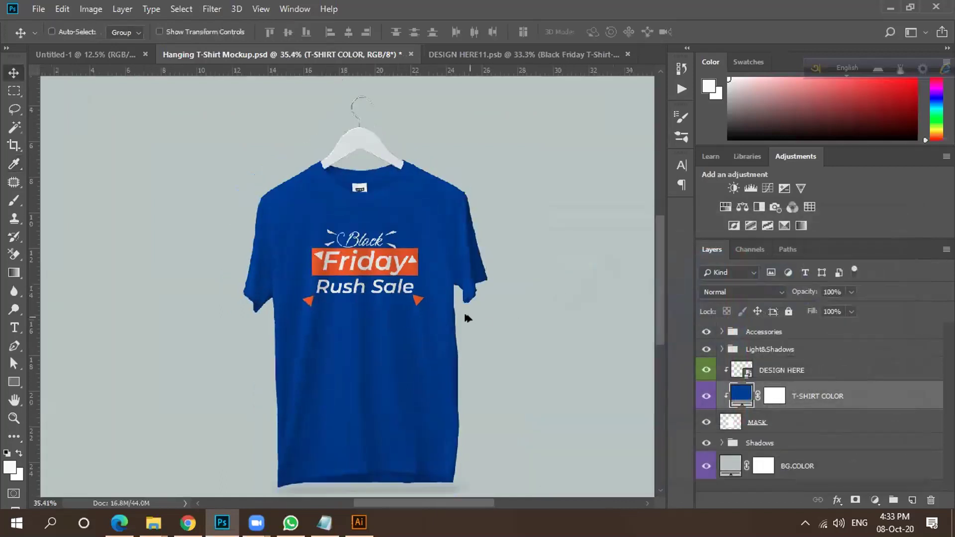
scroll(464, 314, "down", 2)
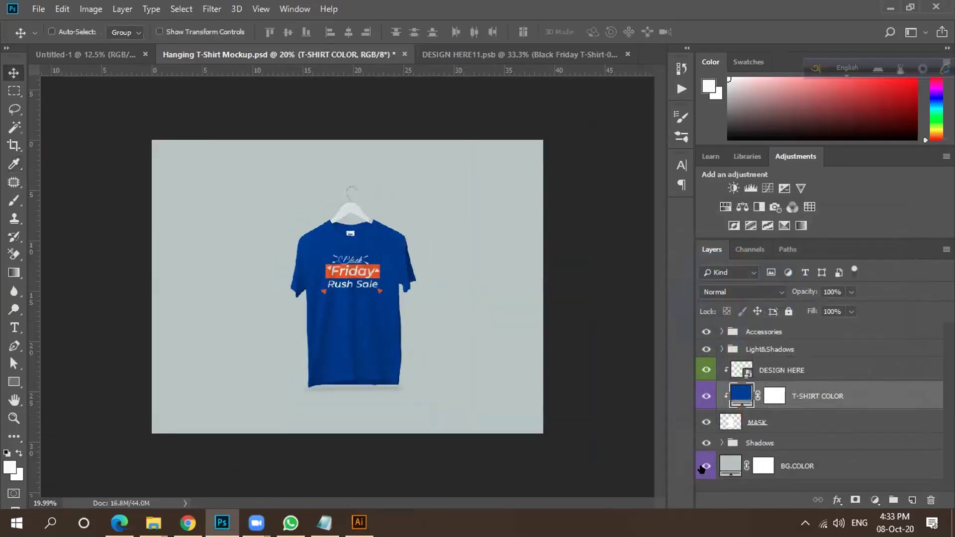
left_click(701, 468)
scroll(346, 285, "up", 1)
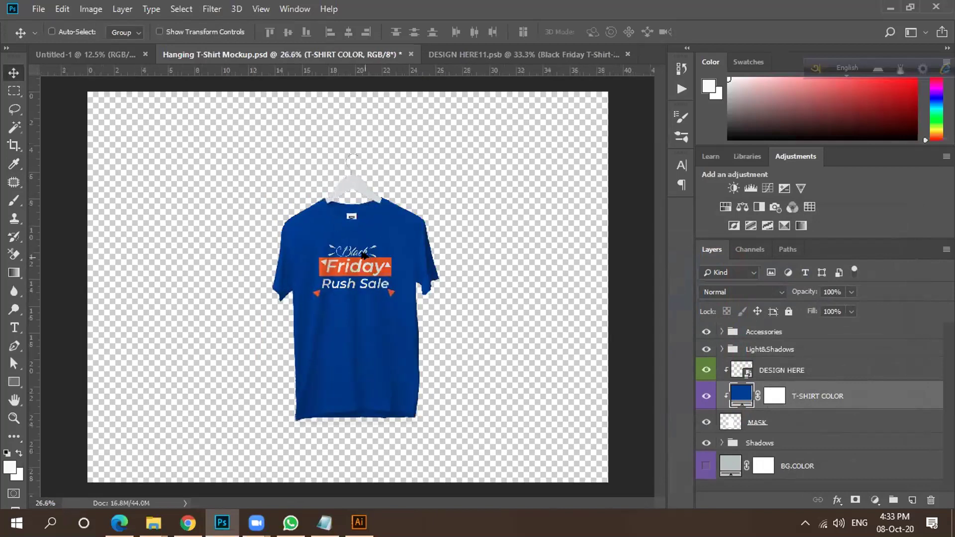
scroll(348, 269, "down", 1)
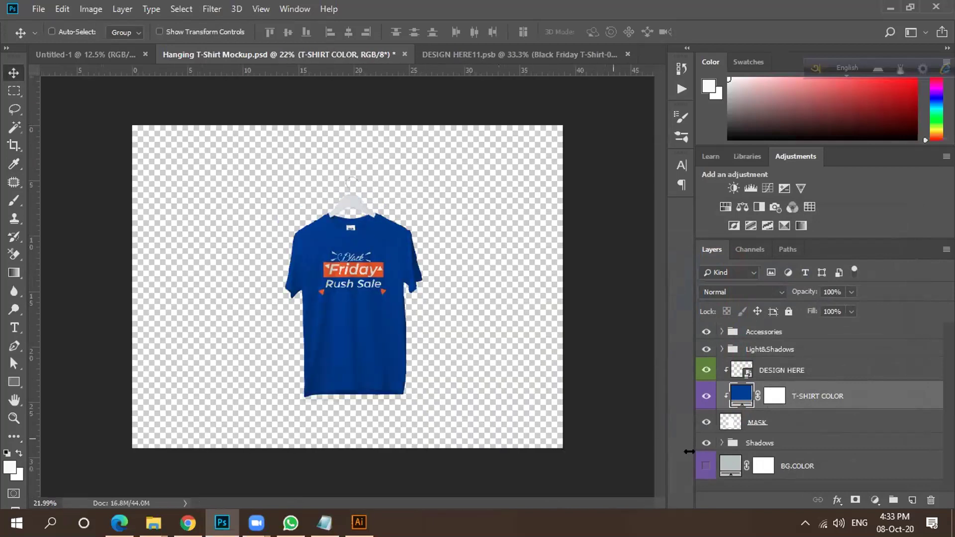
left_click(705, 466)
left_click(705, 466)
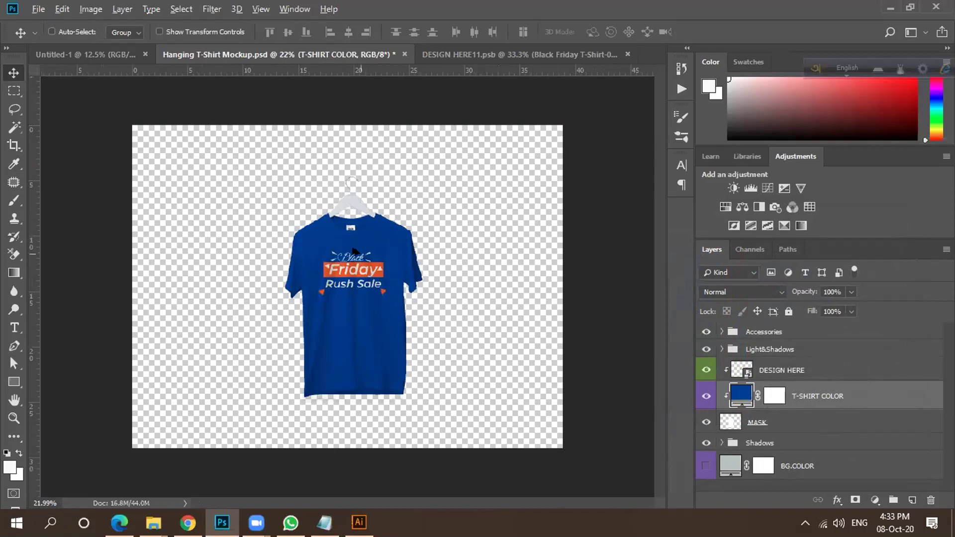
scroll(353, 251, "up", 3)
scroll(349, 251, "down", 5)
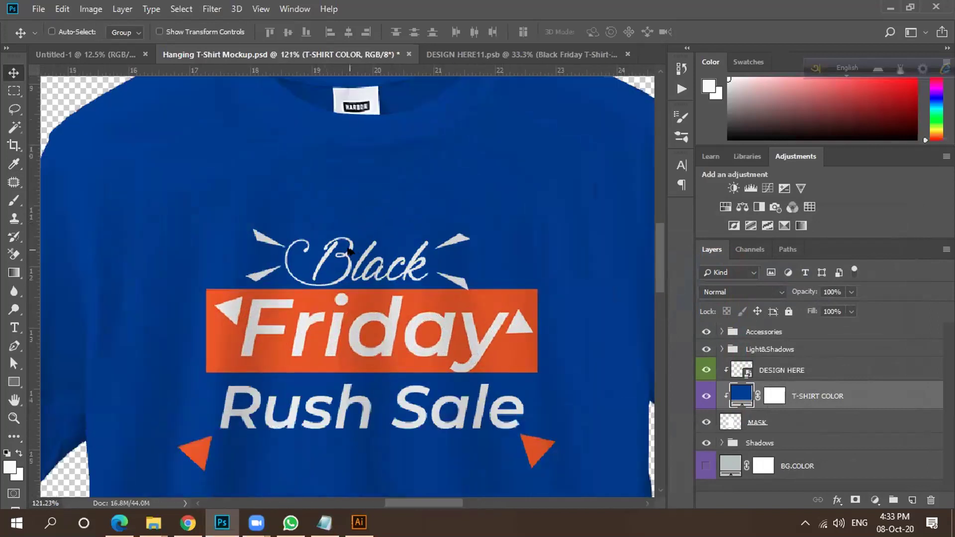
scroll(340, 255, "down", 2)
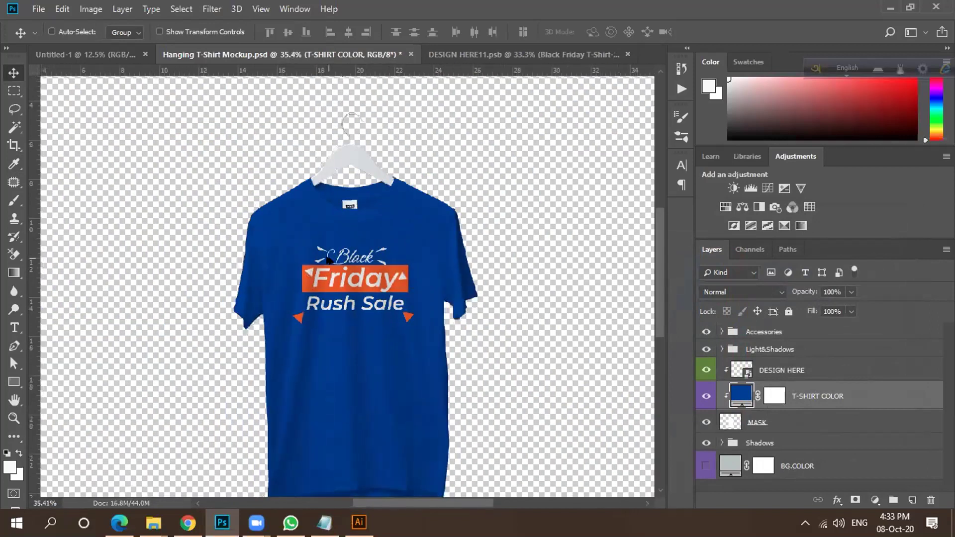
Export the mockup as a transparent 2800 x 2100 px PNG named "friday T shirt" into the T shirt folder inside LEDP-2020's Gig image folder.
left_click(38, 9)
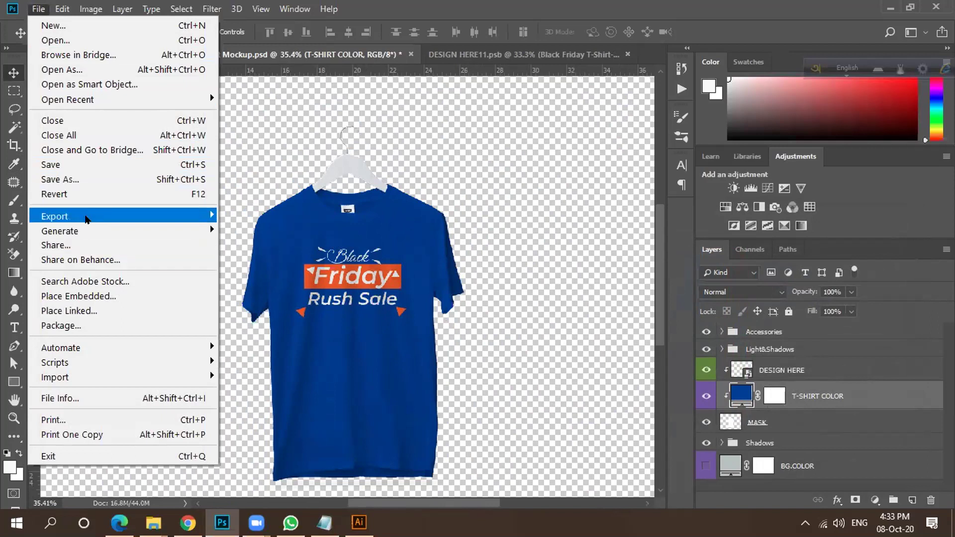
mouse_move(199, 216)
left_click(283, 228)
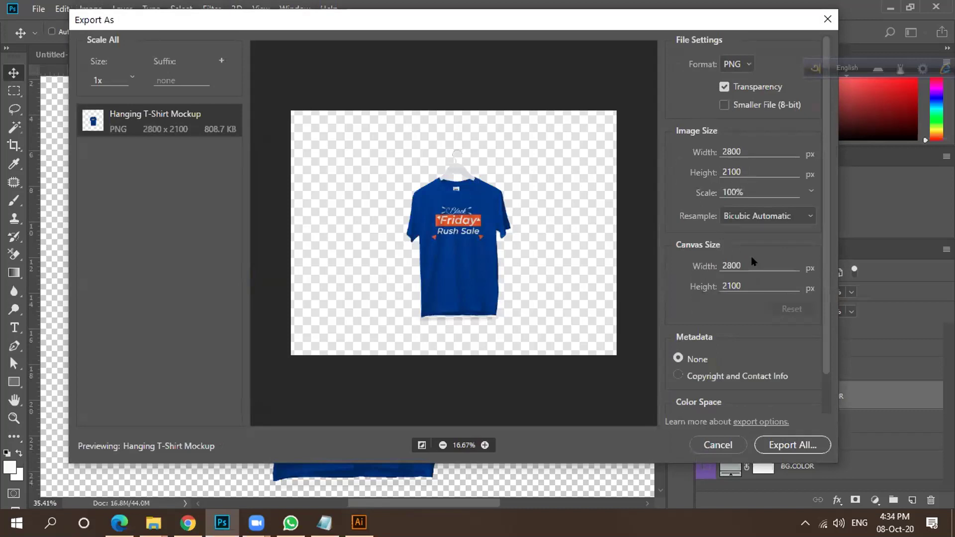
left_click(777, 446)
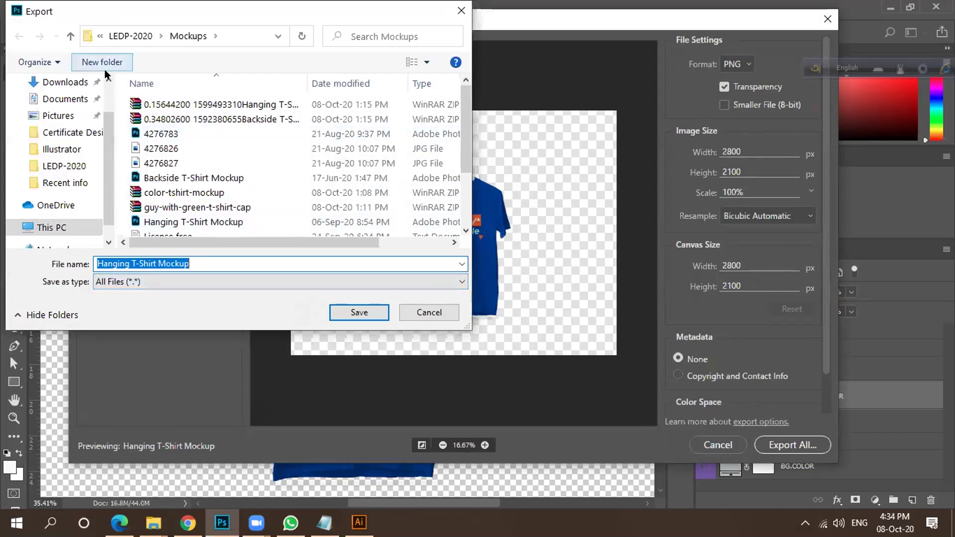
left_click(130, 36)
scroll(350, 145, "down", 2)
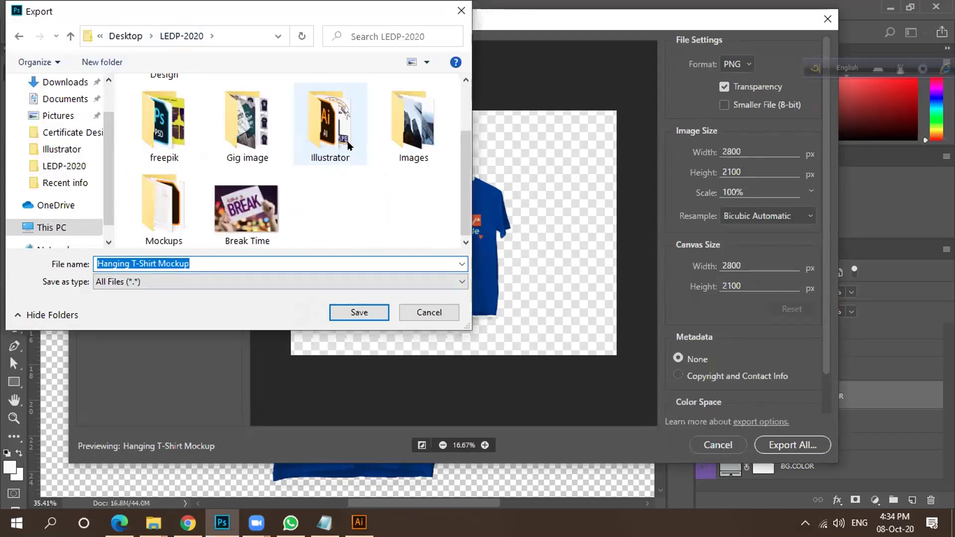
double_click(242, 159)
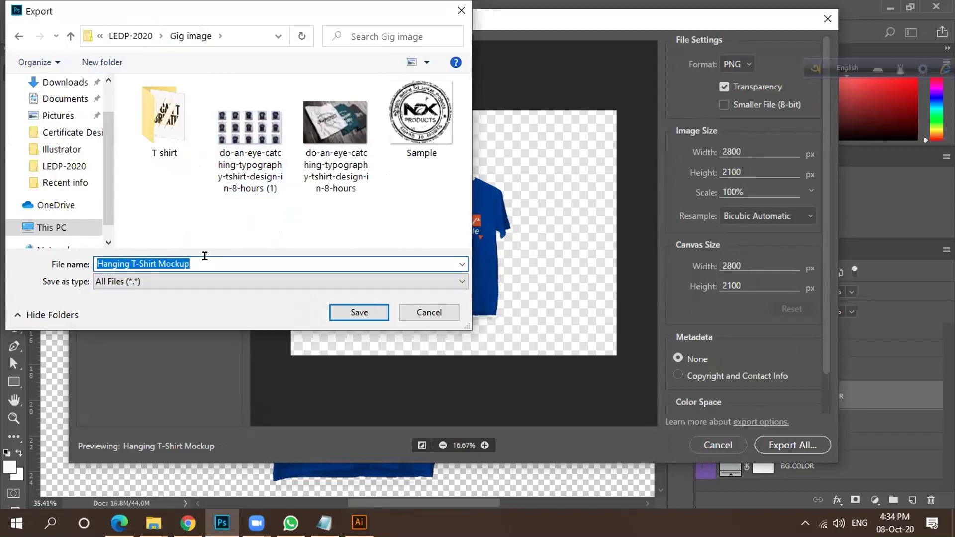
type("friday T shirt")
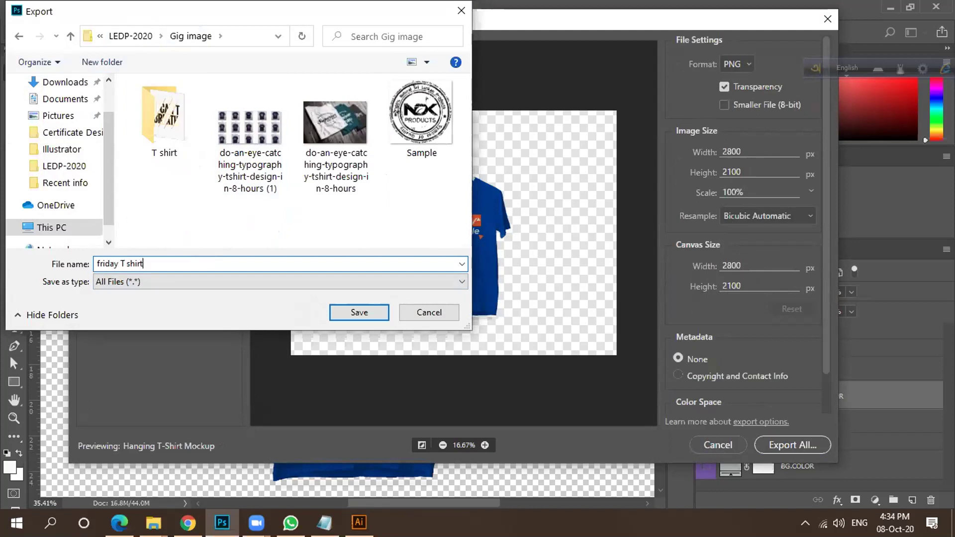
left_click(347, 310)
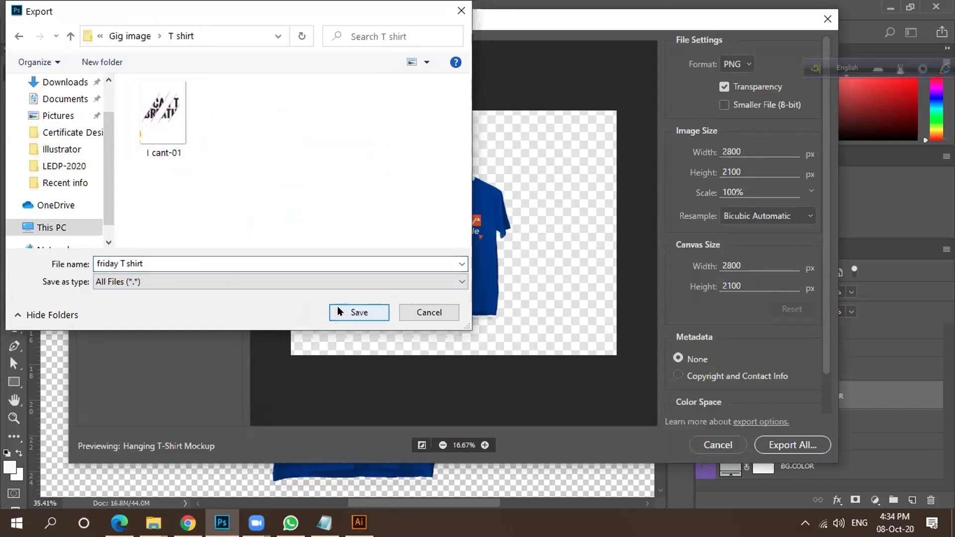
left_click(338, 312)
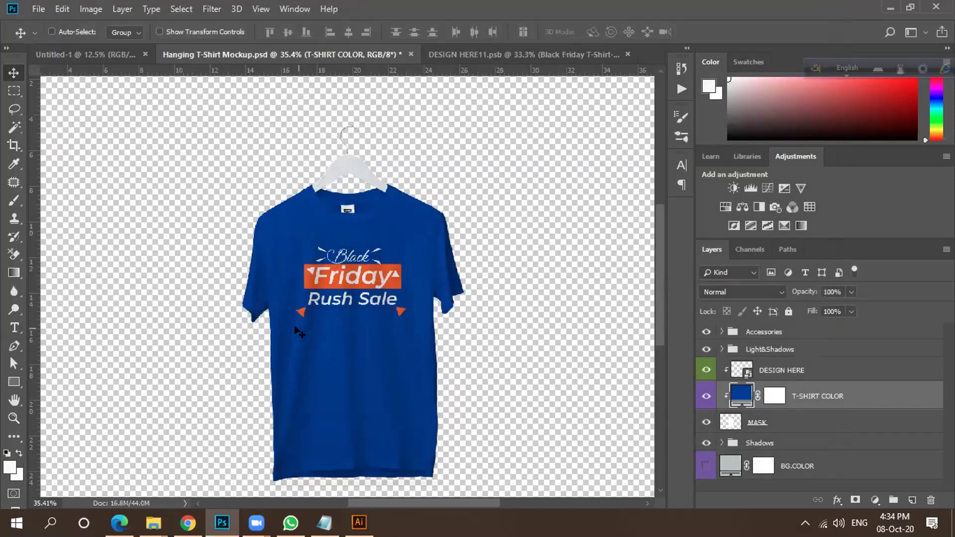
Place the t shirt-01 artwork from the Illustrator folder as embedded in DESIGN HERE11.psb, and hide the Black Friday T-Shirt-01 layer.
key("ctrl+0")
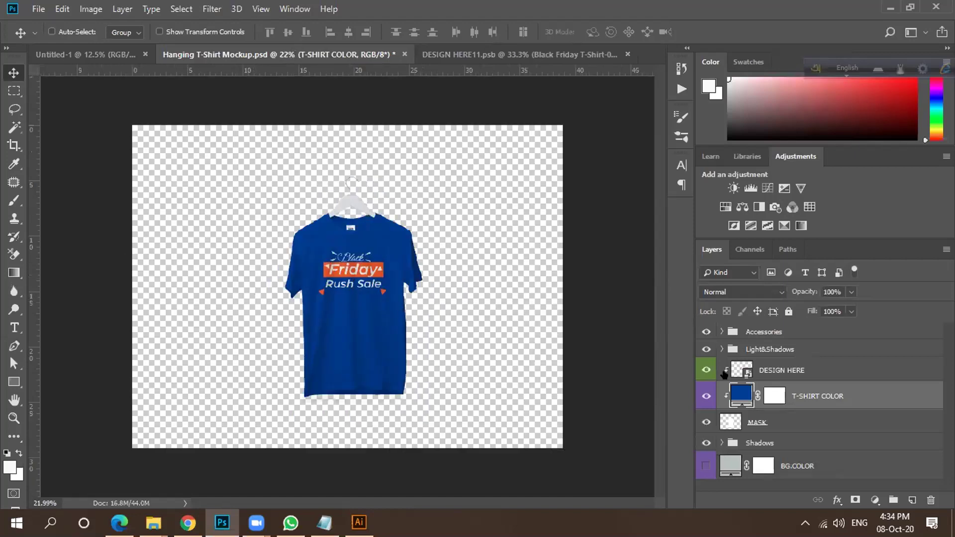
left_click(436, 61)
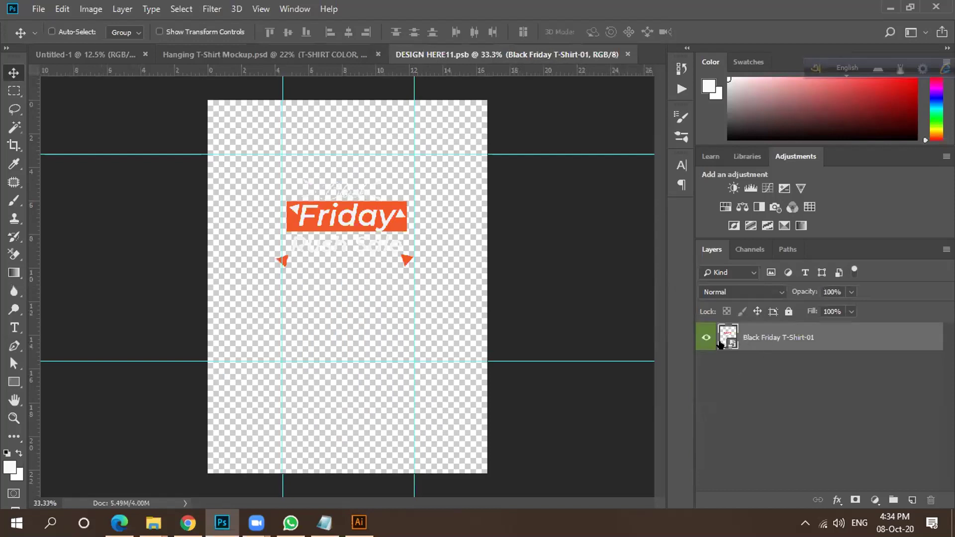
mouse_move(375, 230)
left_mouse_down()
mouse_move(367, 246)
mouse_move(358, 234)
left_mouse_up()
left_click(31, 9)
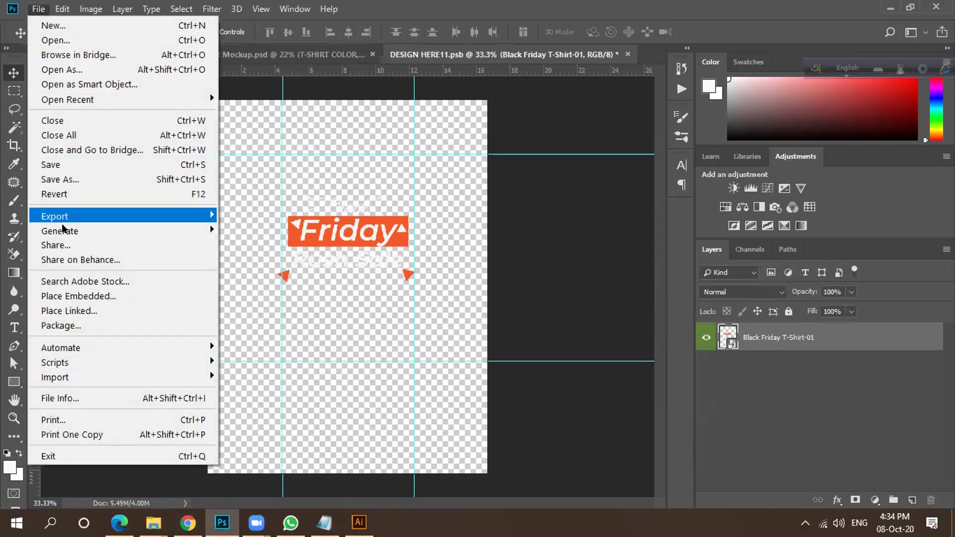
left_click(81, 296)
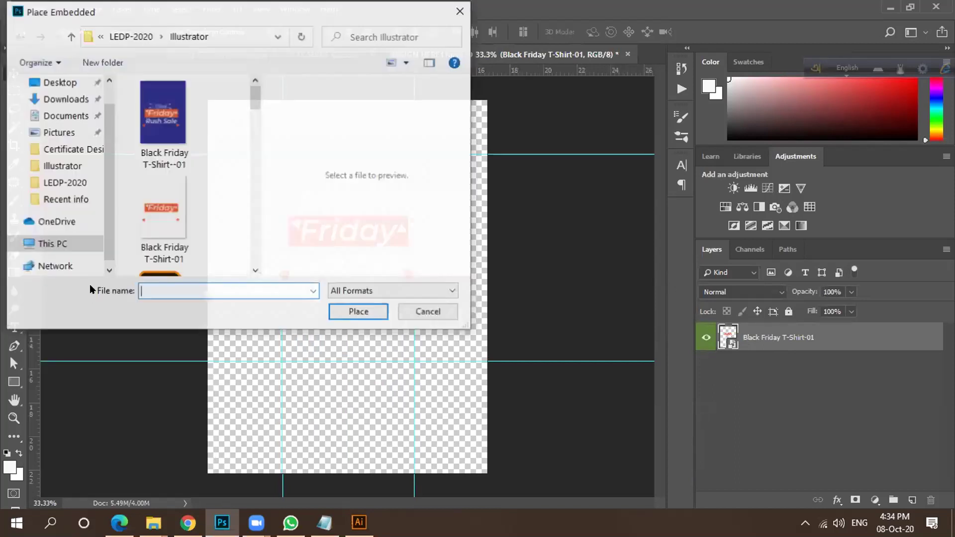
scroll(186, 207, "down", 10)
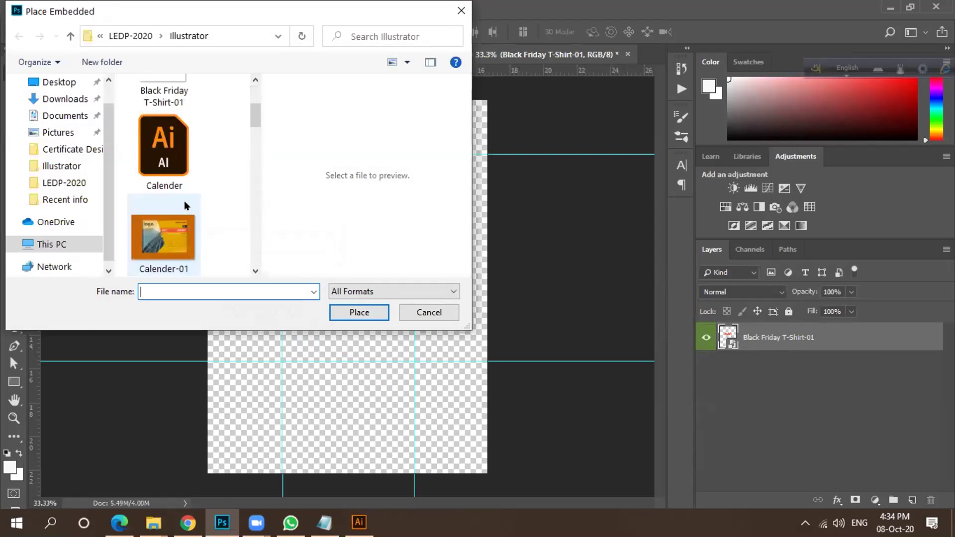
scroll(186, 206, "down", 10)
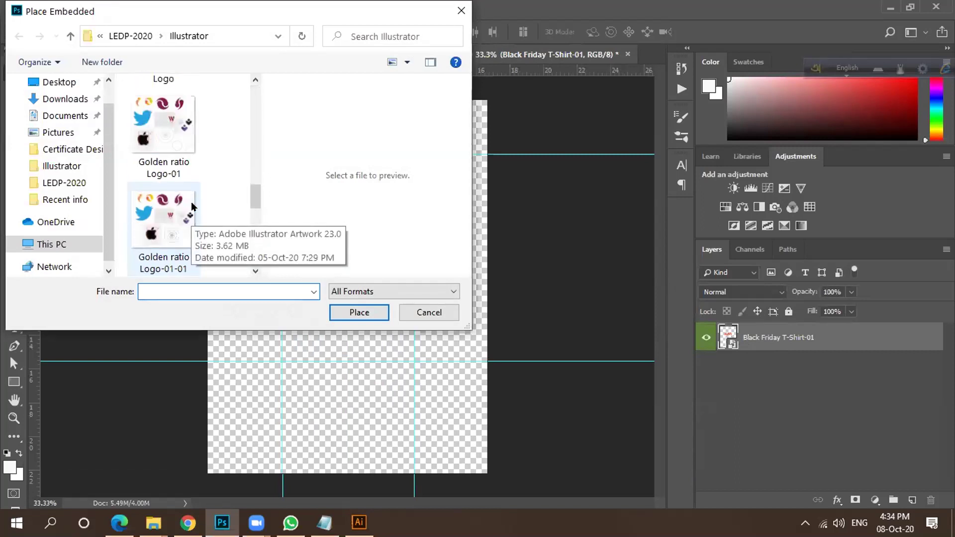
left_click(184, 187)
left_click(359, 312)
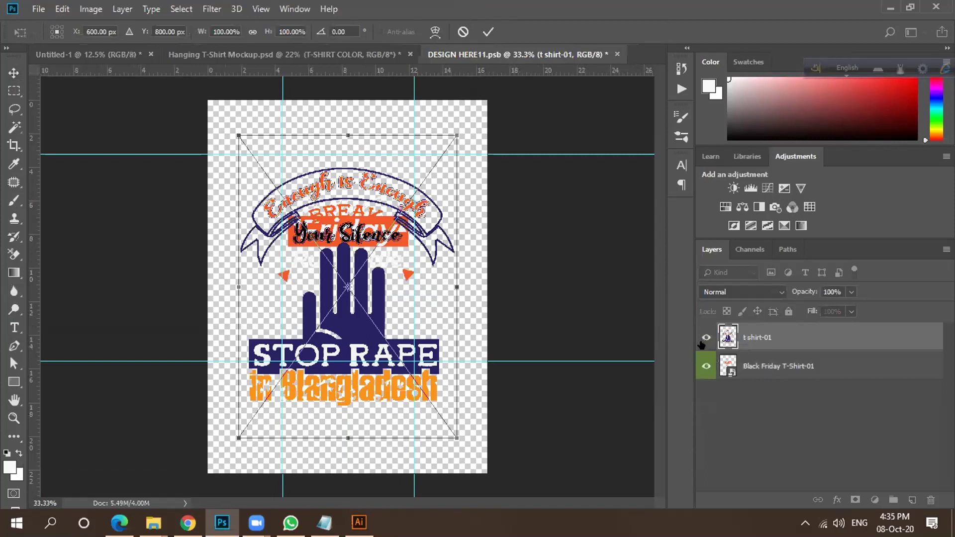
key("Return")
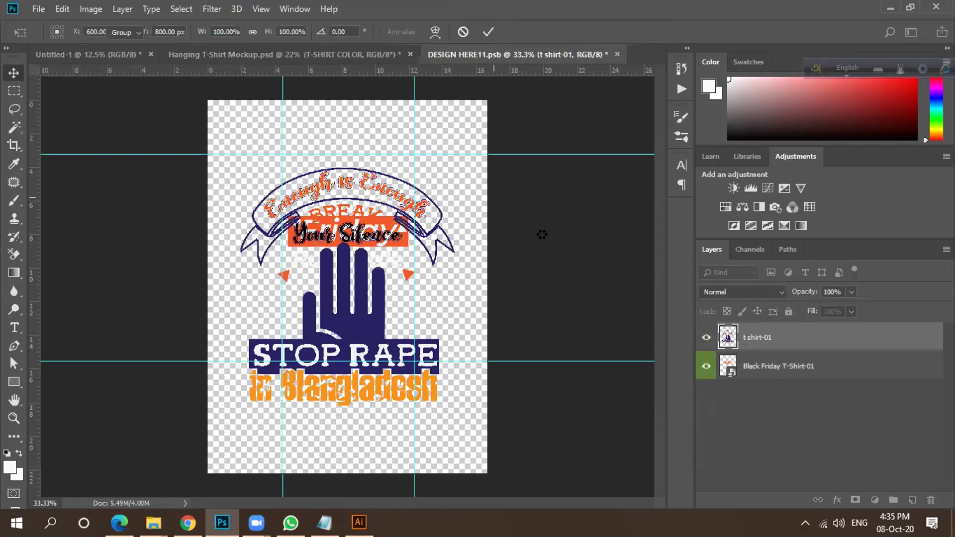
left_click(704, 368)
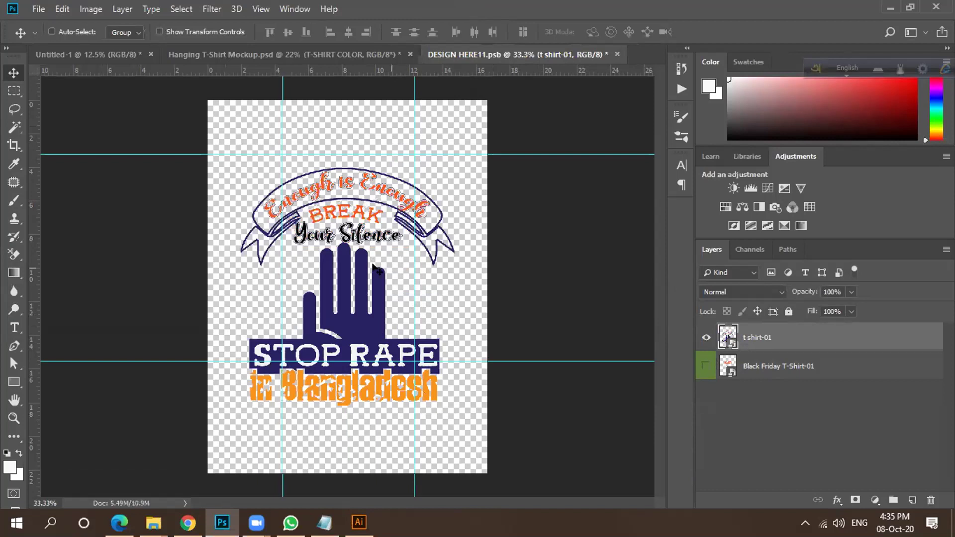
Scale the t shirt-01 design to about 63% and position it between the vertical guides, just below the upper horizontal guide.
left_click_drag(340, 317, 343, 297)
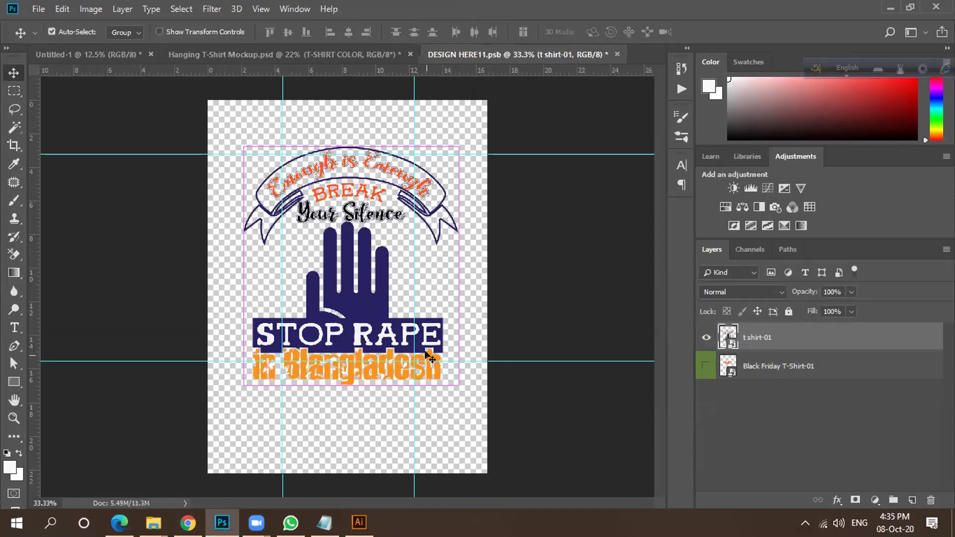
key("ctrl+t")
key("alt+shift")
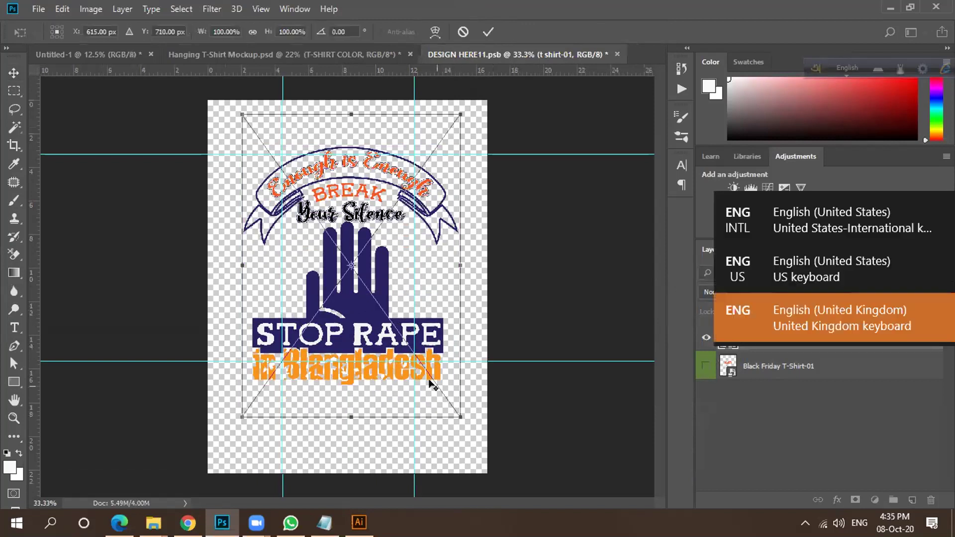
left_click_drag(458, 414, 407, 364)
mouse_move(370, 329)
left_mouse_down()
mouse_move(369, 309)
mouse_move(368, 320)
left_mouse_up()
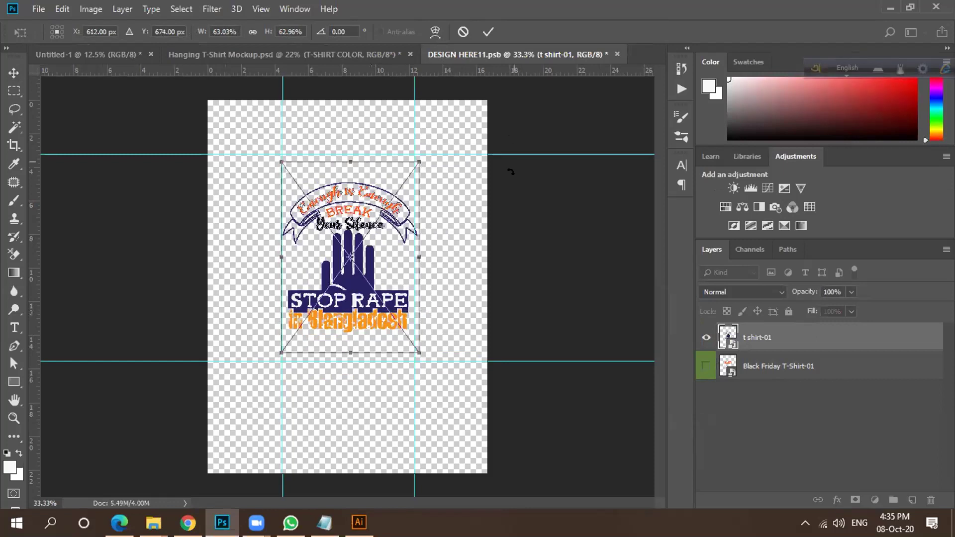
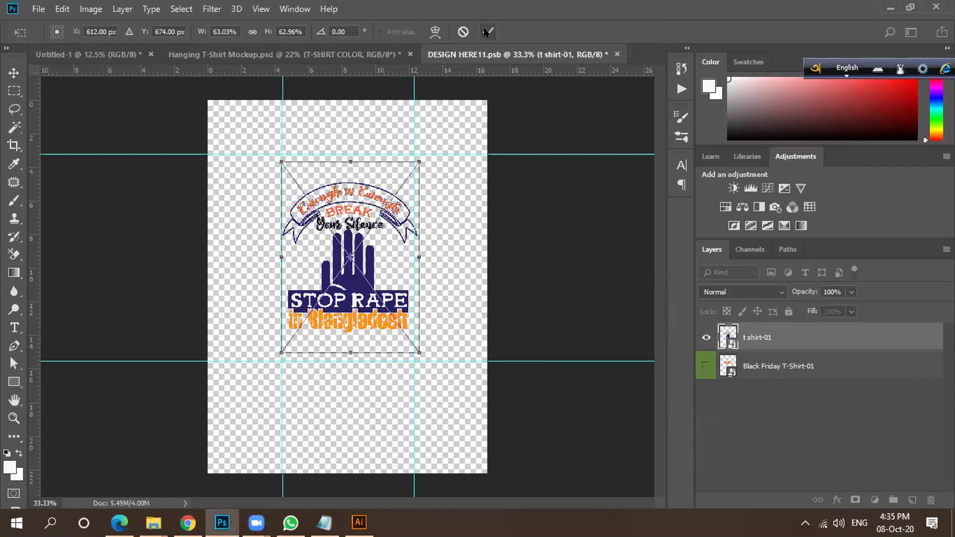
Apply the transform to the t shirt-01 artwork, save DESIGN HERE11.psb, and return to the Hanging T-Shirt Mockup document.
left_click(488, 32)
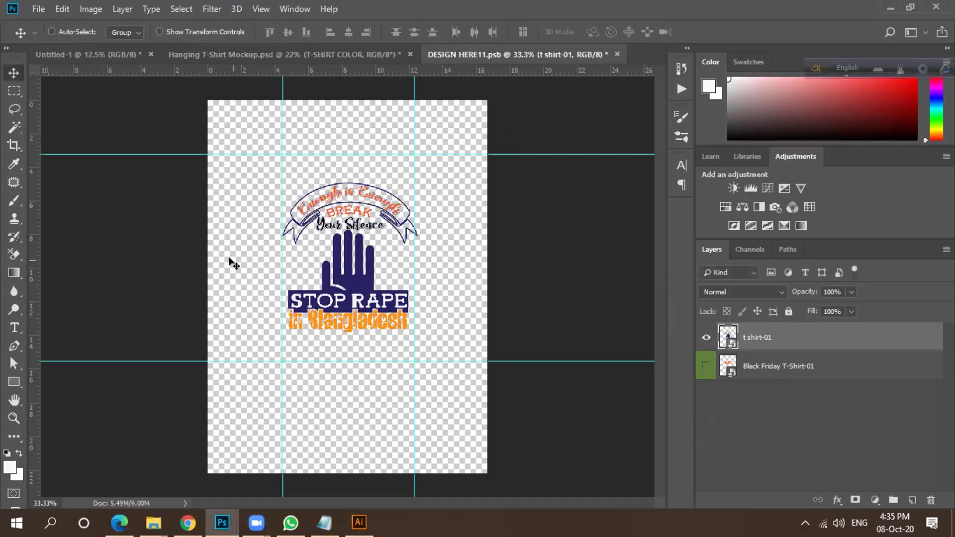
left_click(38, 8)
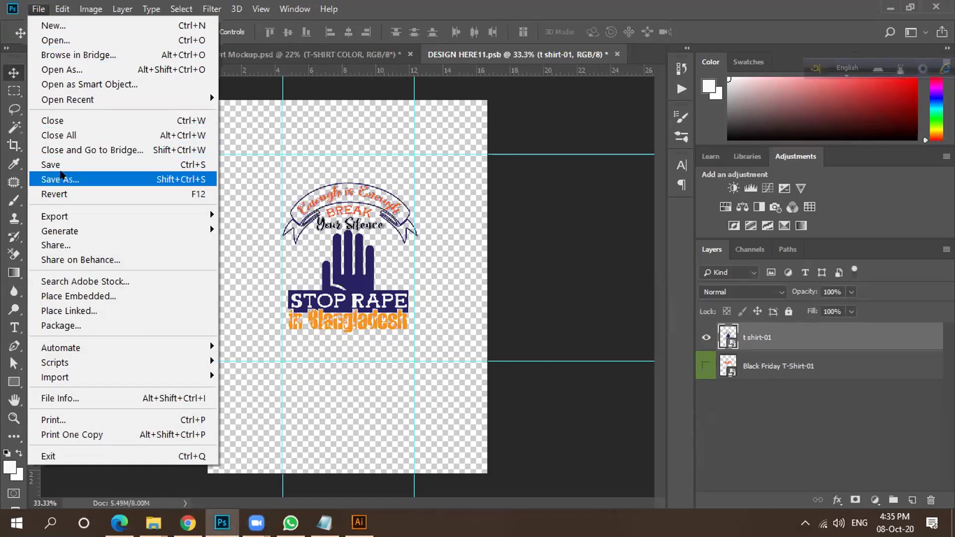
left_click(59, 165)
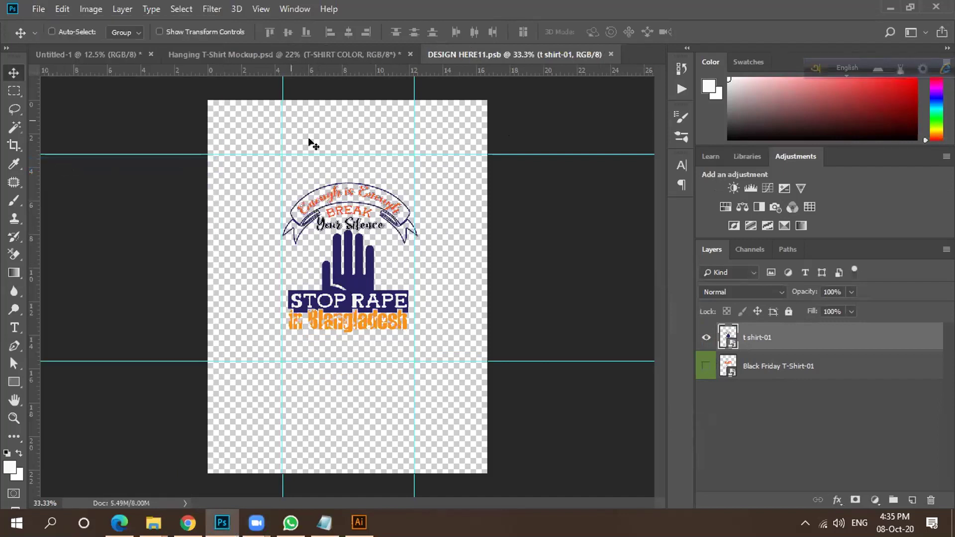
left_click(319, 55)
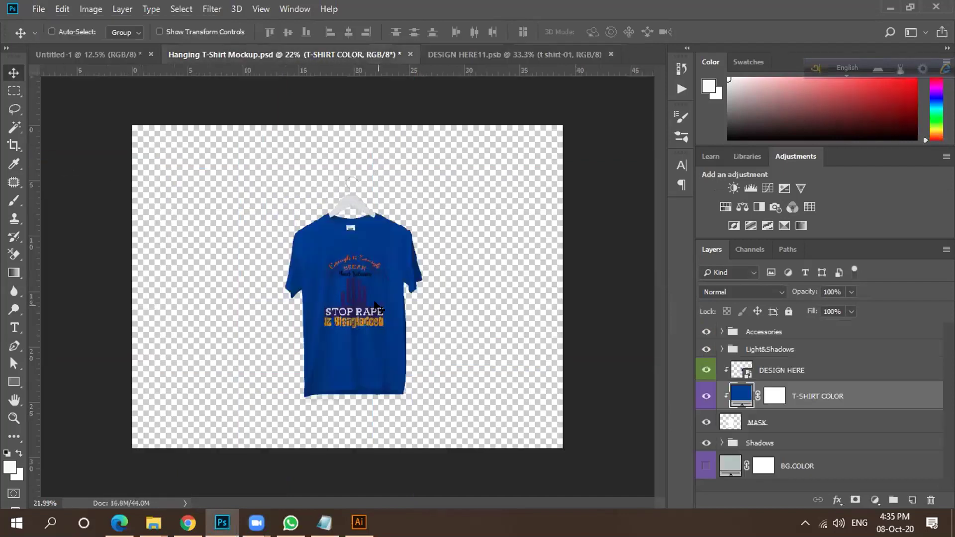
Try several fill colours on the T-SHIRT COLOR layer and set it to the grey 666666.
scroll(359, 267, "up", 5)
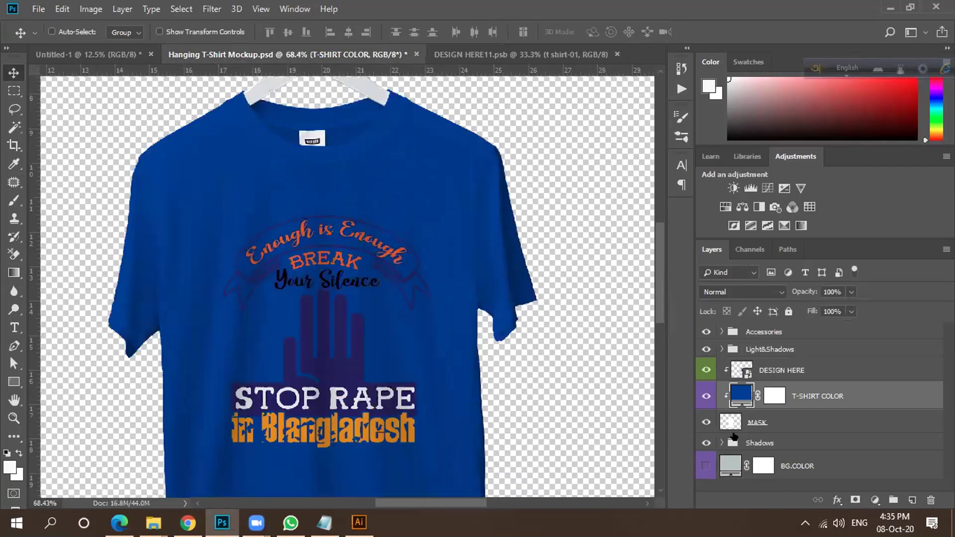
left_click(705, 466)
left_click(705, 467)
double_click(735, 391)
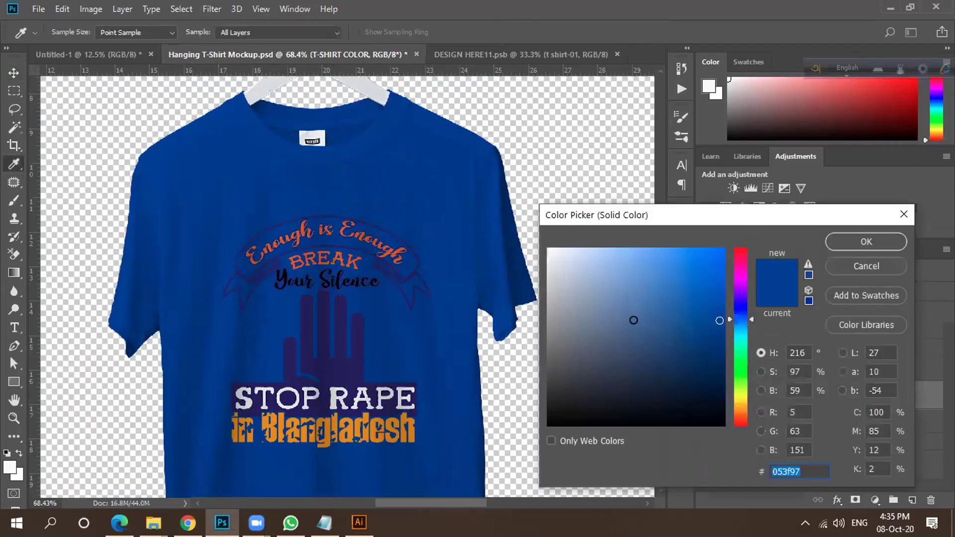
left_click_drag(632, 321, 530, 243)
left_click_drag(632, 334, 646, 374)
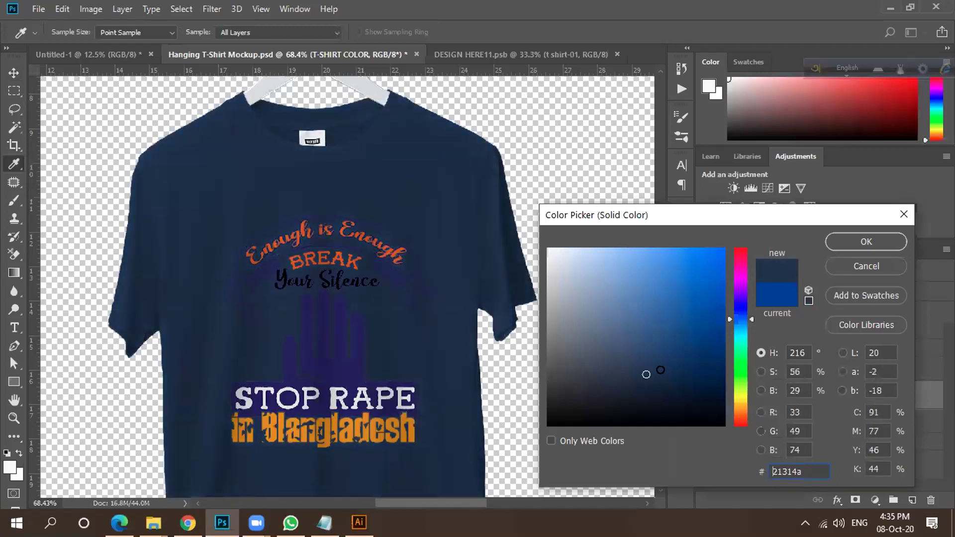
left_click_drag(733, 379, 741, 396)
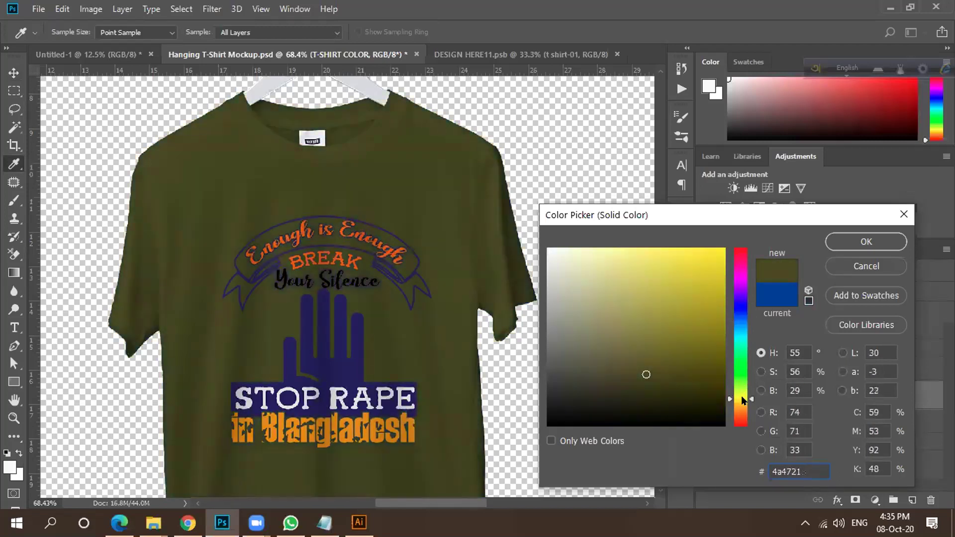
mouse_move(711, 366)
left_mouse_down()
mouse_move(710, 374)
mouse_move(711, 296)
left_mouse_up()
left_click(735, 309)
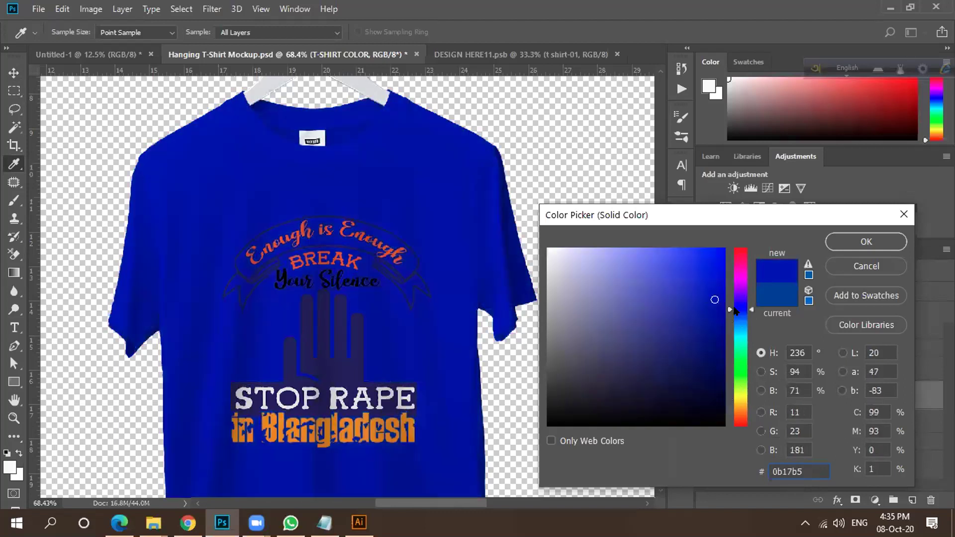
left_click_drag(736, 311, 741, 428)
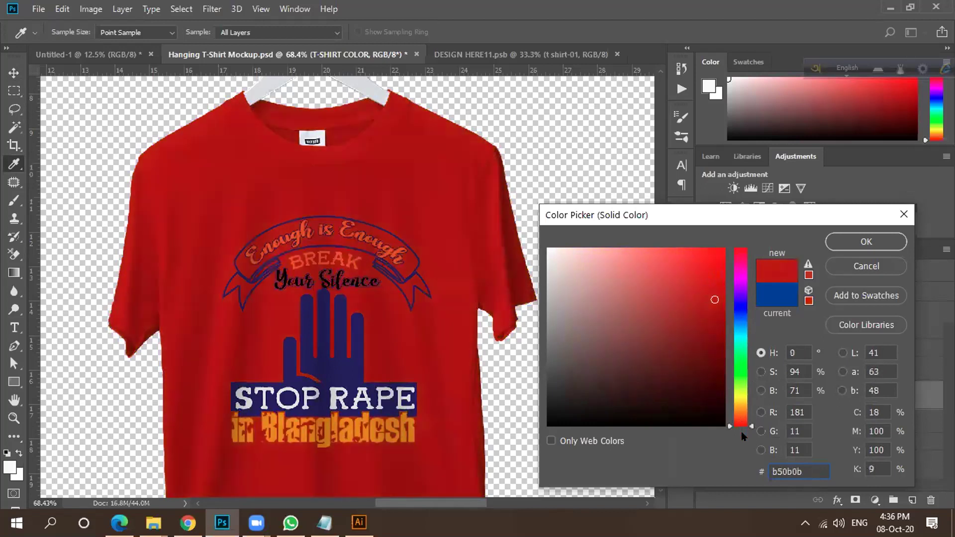
mouse_move(704, 311)
left_mouse_down()
mouse_move(703, 264)
mouse_move(711, 333)
mouse_move(680, 367)
mouse_move(597, 413)
mouse_move(613, 385)
mouse_move(536, 252)
left_mouse_up()
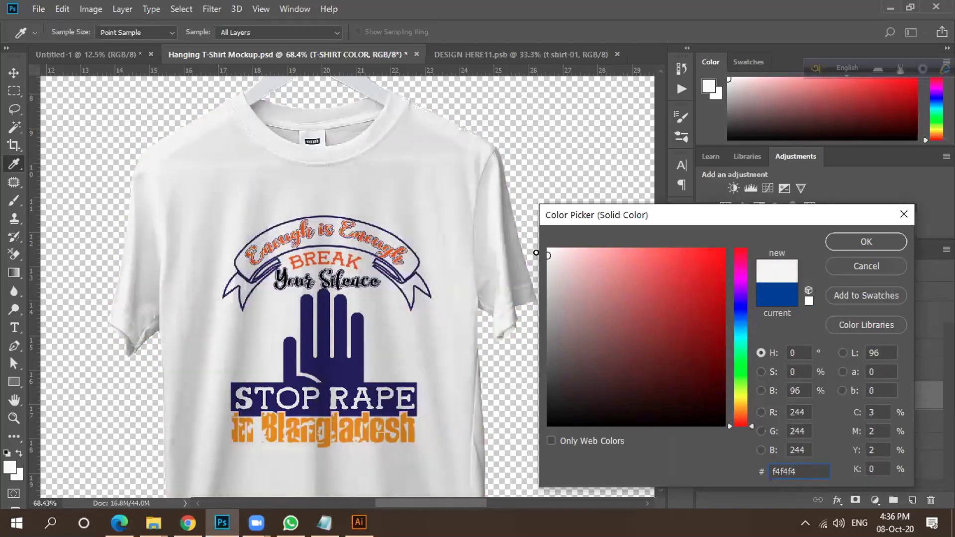
left_click(580, 291)
left_click_drag(570, 310, 543, 347)
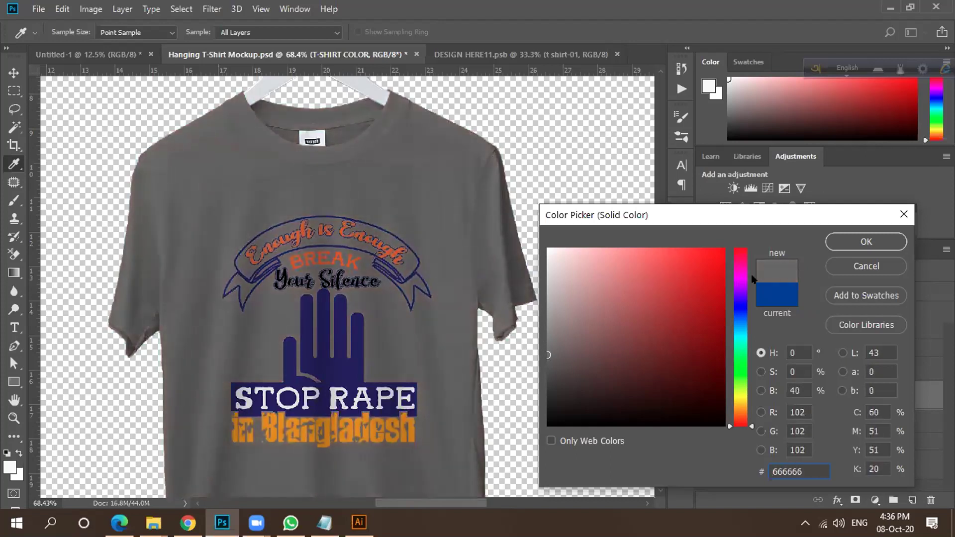
left_click(840, 242)
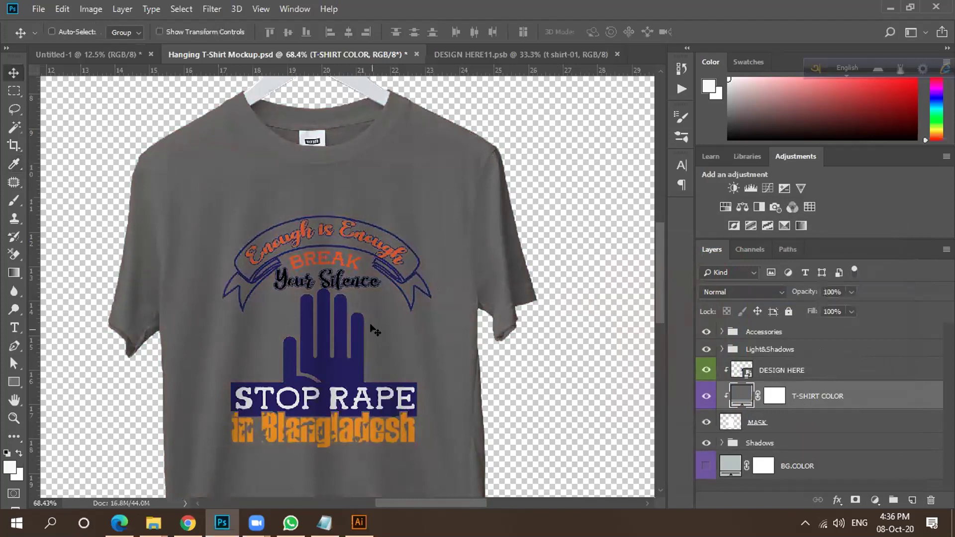
Start saving a copy of the grey T-shirt mockup under a new name with PNG as the file format.
scroll(370, 325, "down", 5)
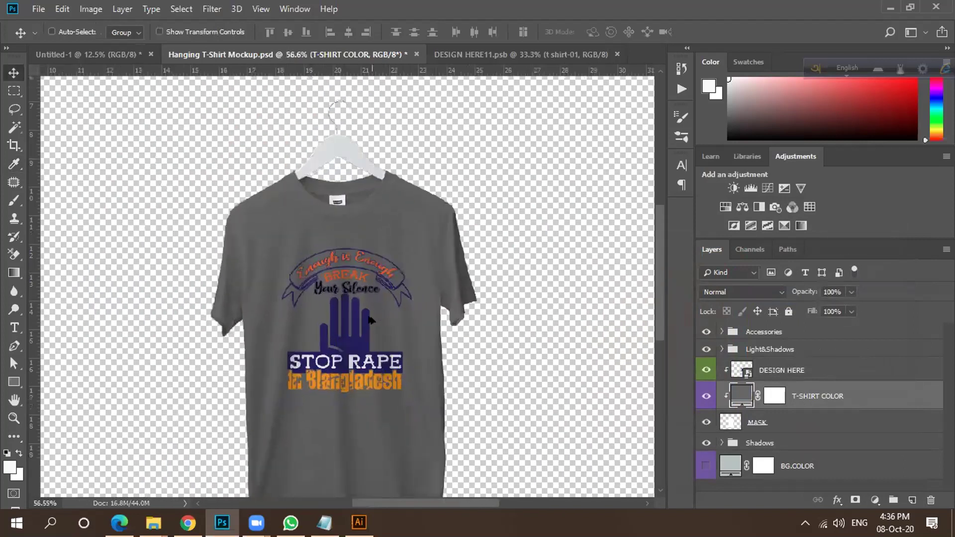
scroll(308, 301, "down", 3)
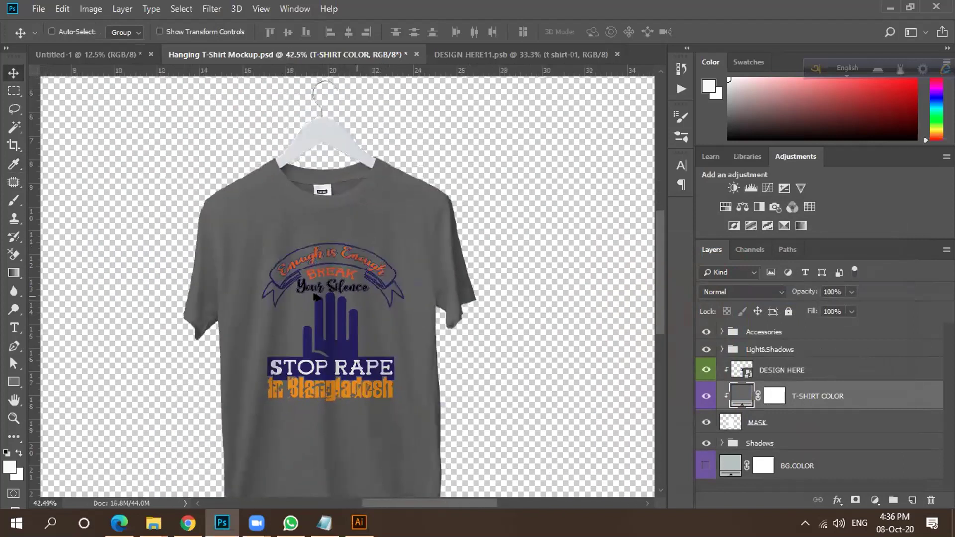
scroll(319, 293, "up", 5)
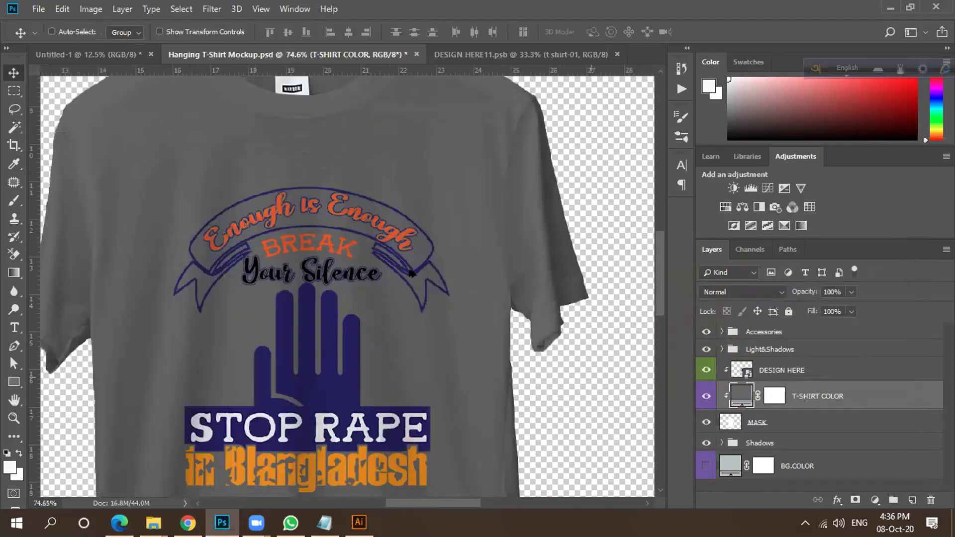
scroll(411, 277, "down", 4)
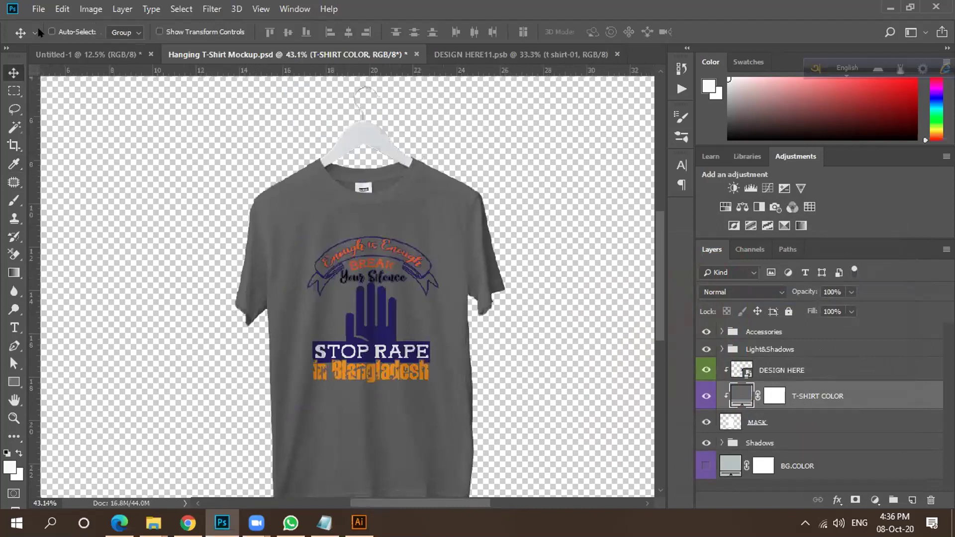
left_click(37, 9)
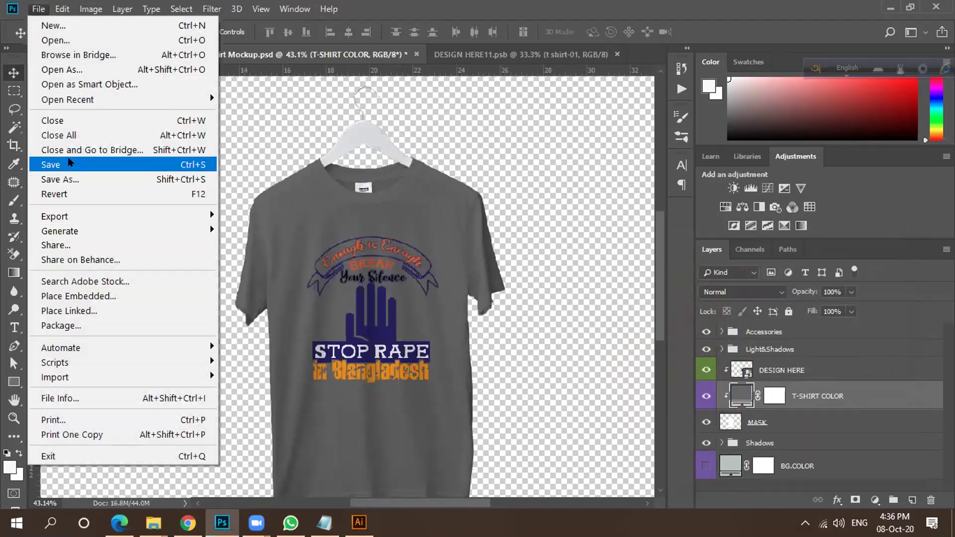
left_click(70, 178)
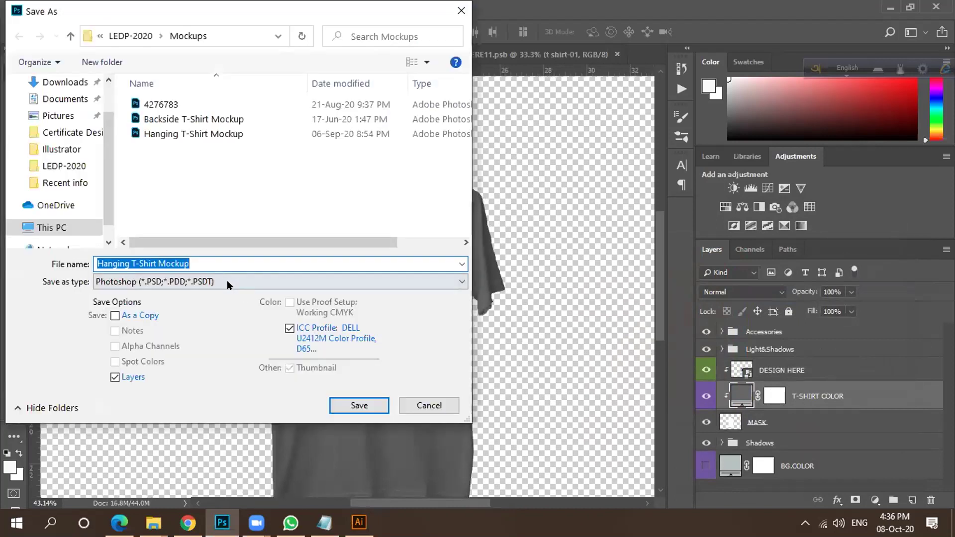
left_click(225, 281)
key("p")
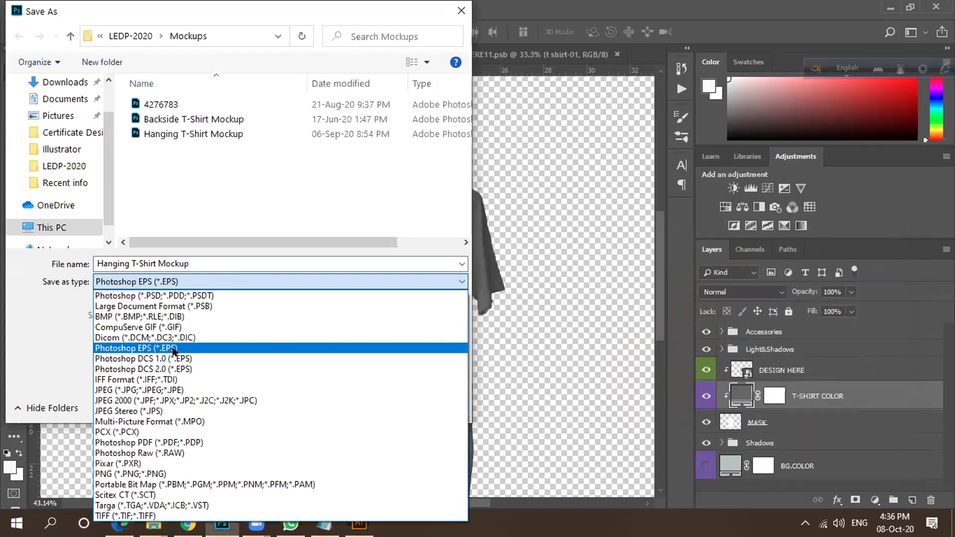
key("p")
key("p")
key("p")
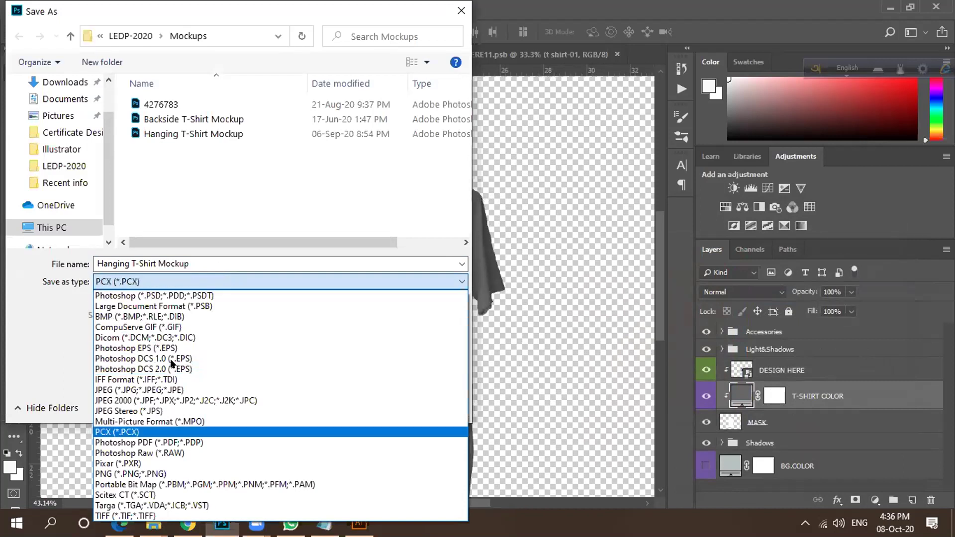
left_click(128, 472)
Save the PNG as "bang" in the Gig image > T shirt folder of LEDP-2020, using the large file size option.
left_click(147, 37)
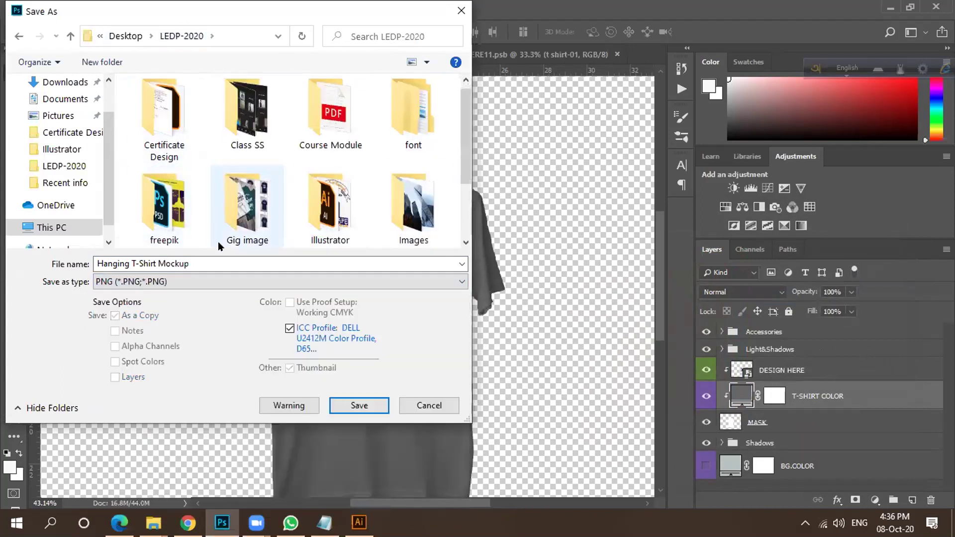
double_click(245, 214)
double_click(160, 132)
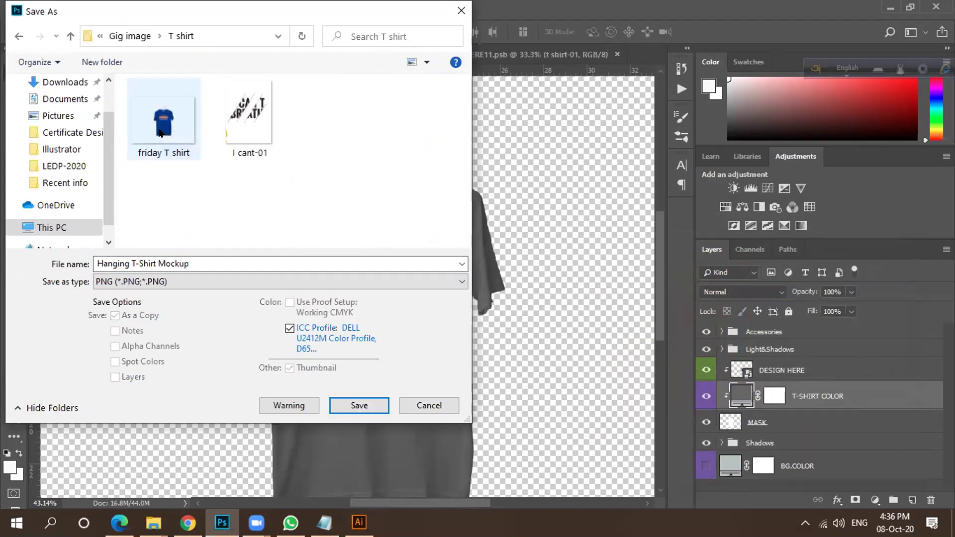
left_click(197, 264)
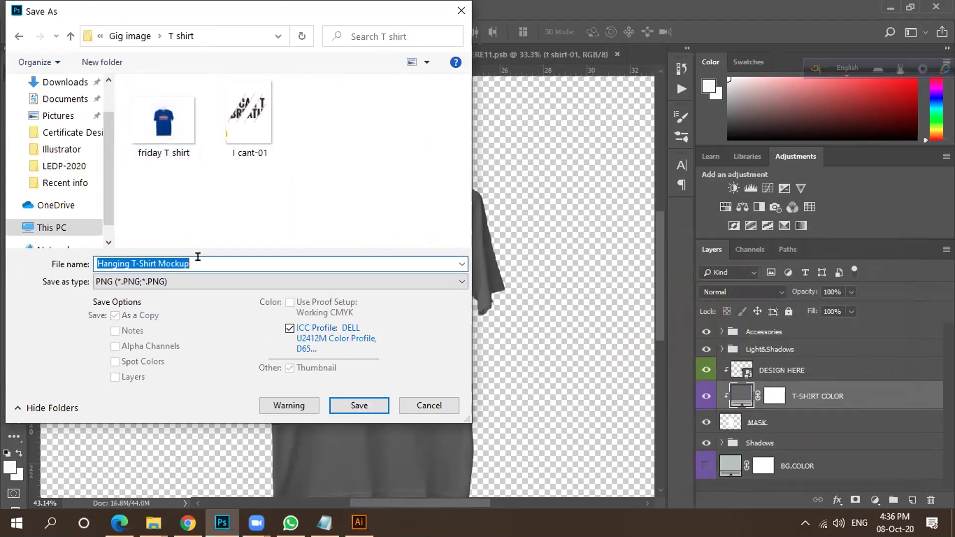
type("bang")
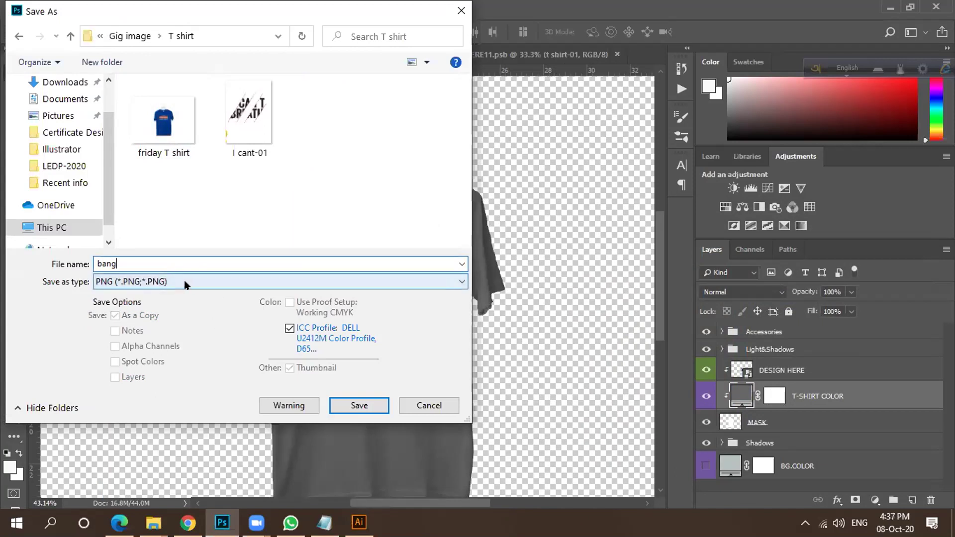
left_click(359, 405)
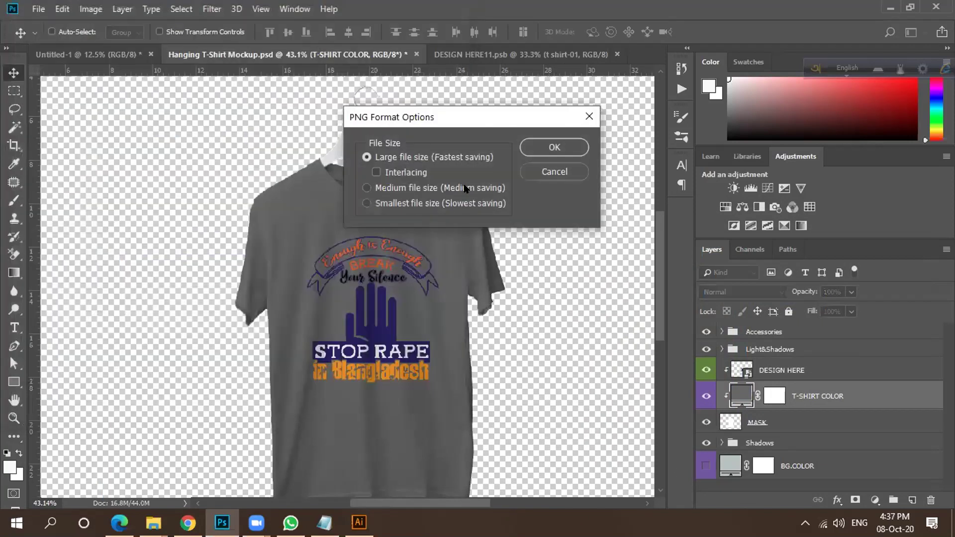
left_click(554, 147)
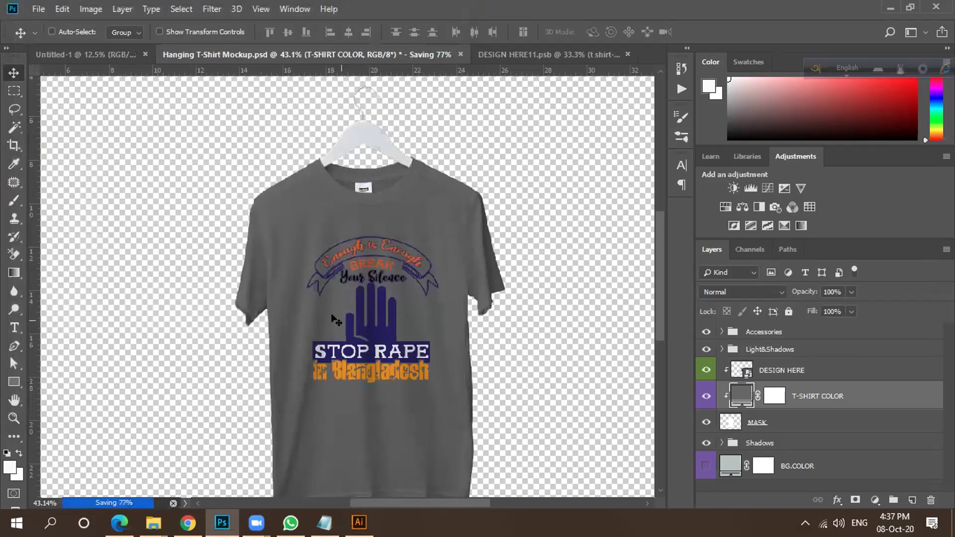
Place the "friday T shirt" image as an embedded object in the blank Untitled-1 document.
scroll(325, 296, "down", 1)
scroll(326, 296, "down", 1)
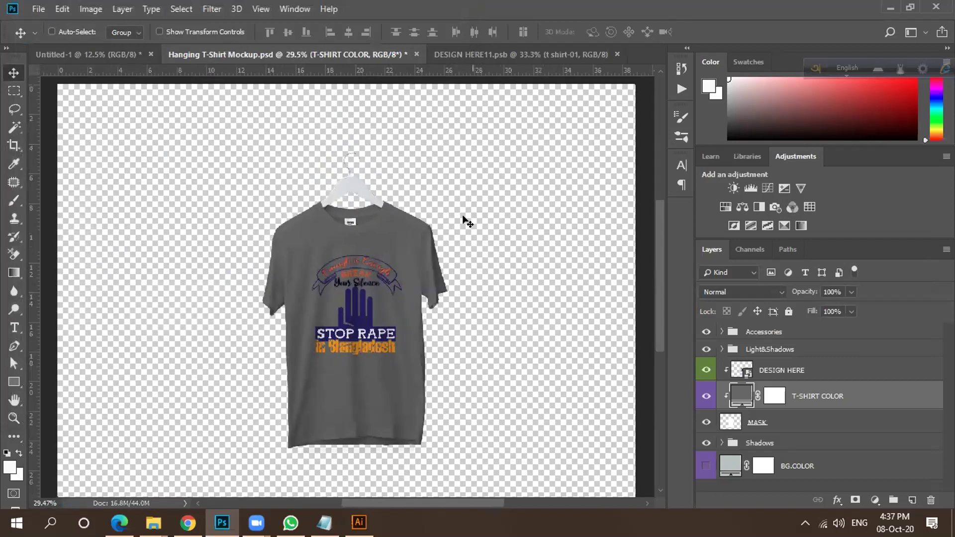
left_click(460, 55)
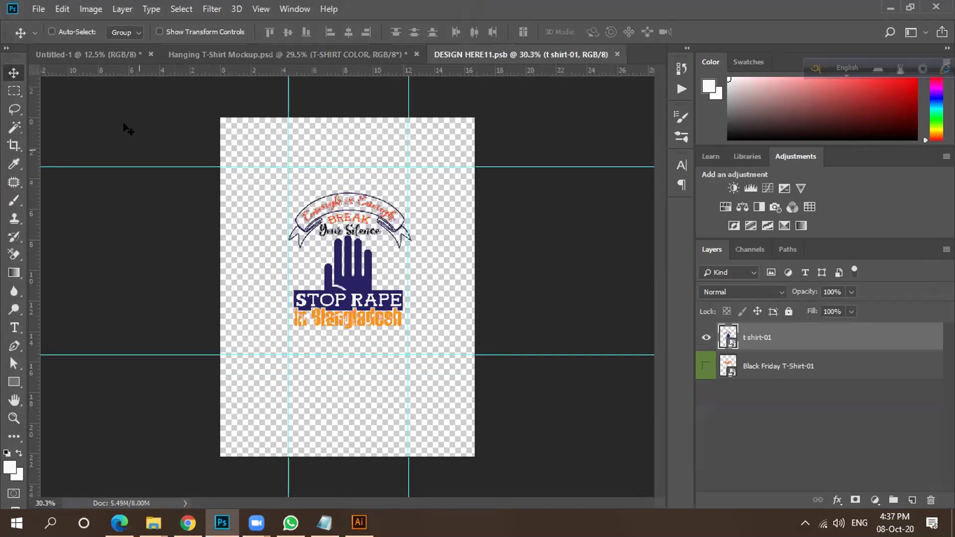
left_click(86, 55)
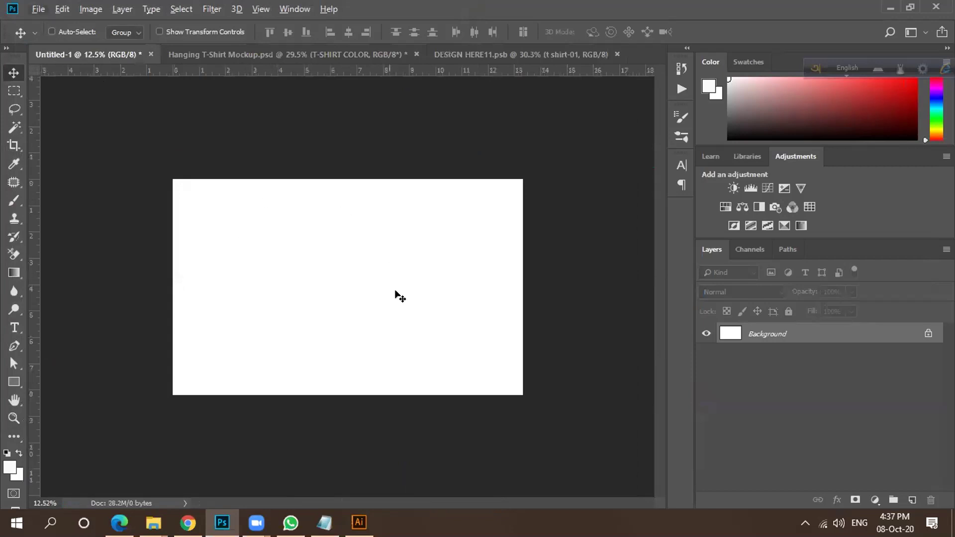
scroll(334, 256, "down", 1)
scroll(332, 255, "up", 2)
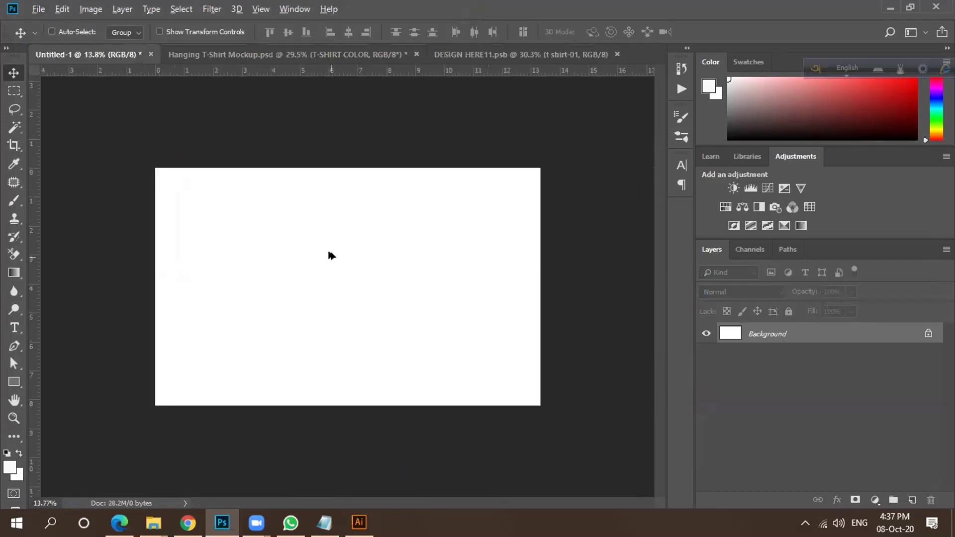
left_click(38, 9)
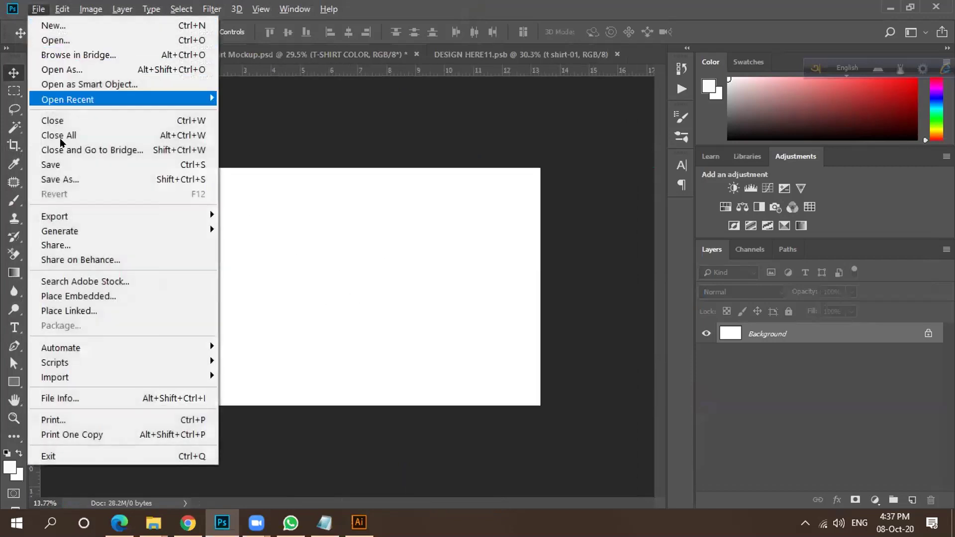
left_click(73, 296)
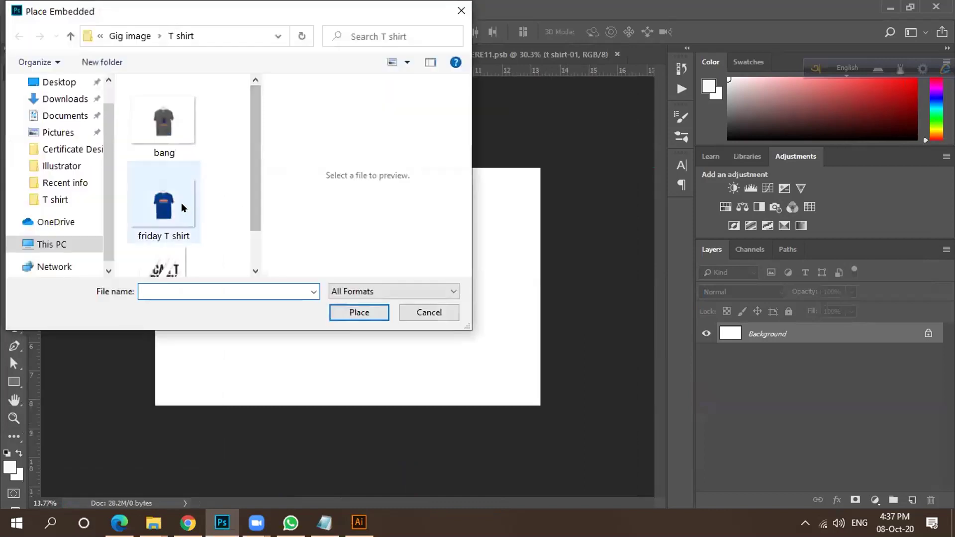
left_click(184, 208)
left_click(351, 311)
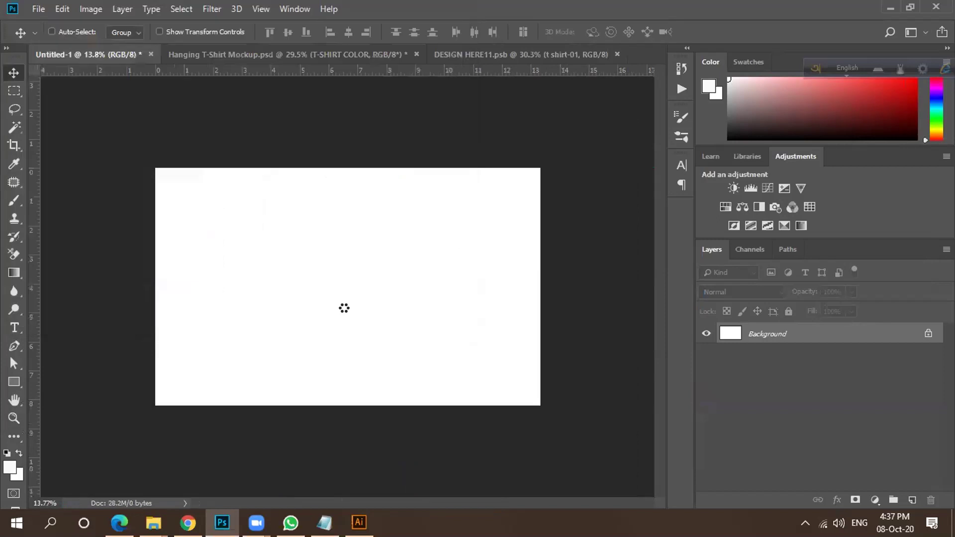
Scale the placed friday T shirt image down to about 18% and position it in the canvas's upper-left corner.
left_click_drag(348, 303, 215, 270)
left_click_drag(364, 368, 273, 279)
left_click_drag(211, 246, 204, 234)
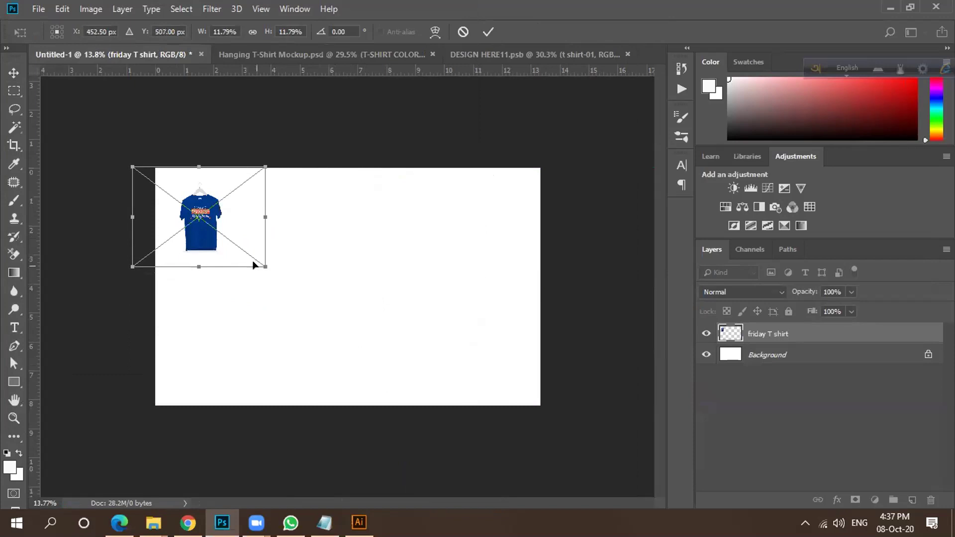
left_click_drag(257, 257, 282, 274)
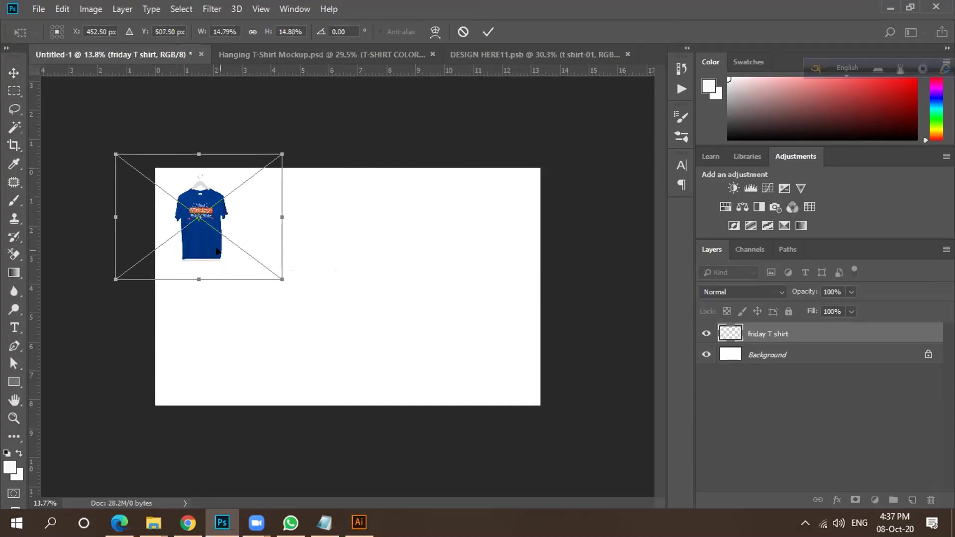
left_click_drag(222, 250, 224, 261)
left_click_drag(282, 288, 301, 304)
left_click_drag(215, 260, 209, 260)
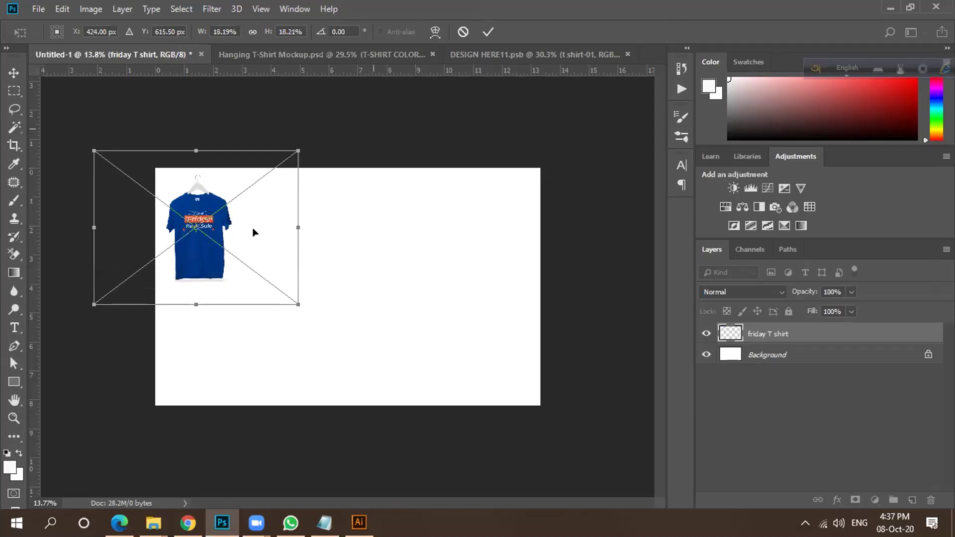
left_click(486, 33)
Add a new layer above the Background and fill it with the grey a49898.
key("ctrl+plus")
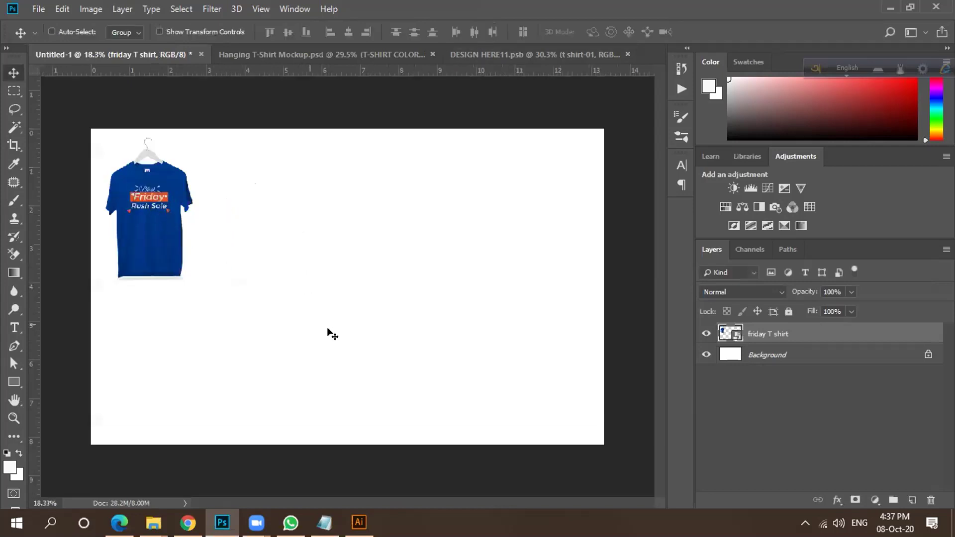
left_click(769, 356)
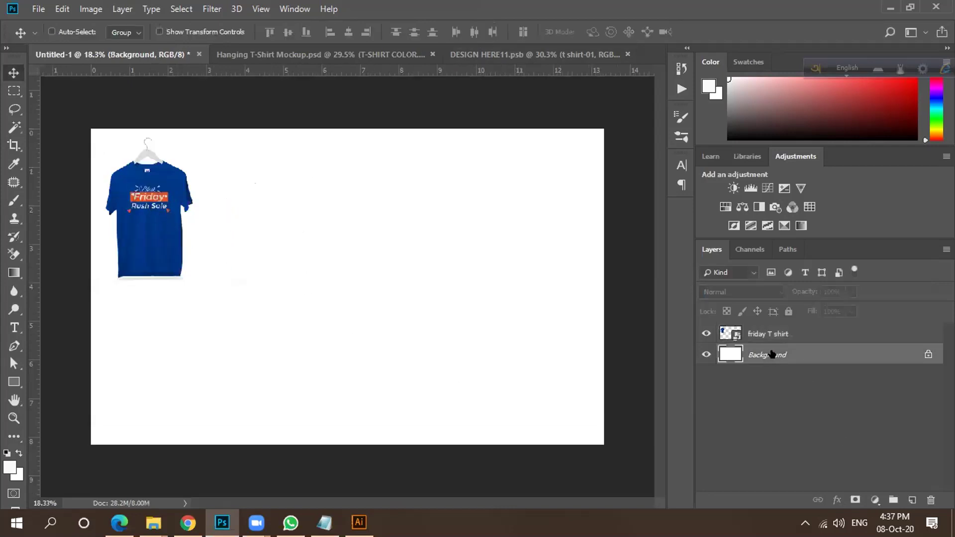
left_click(911, 499)
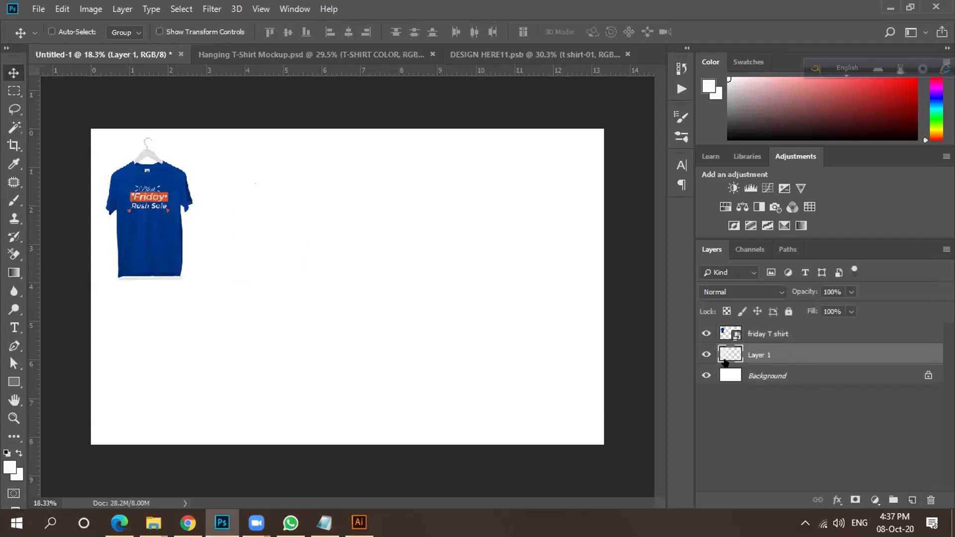
left_click(11, 467)
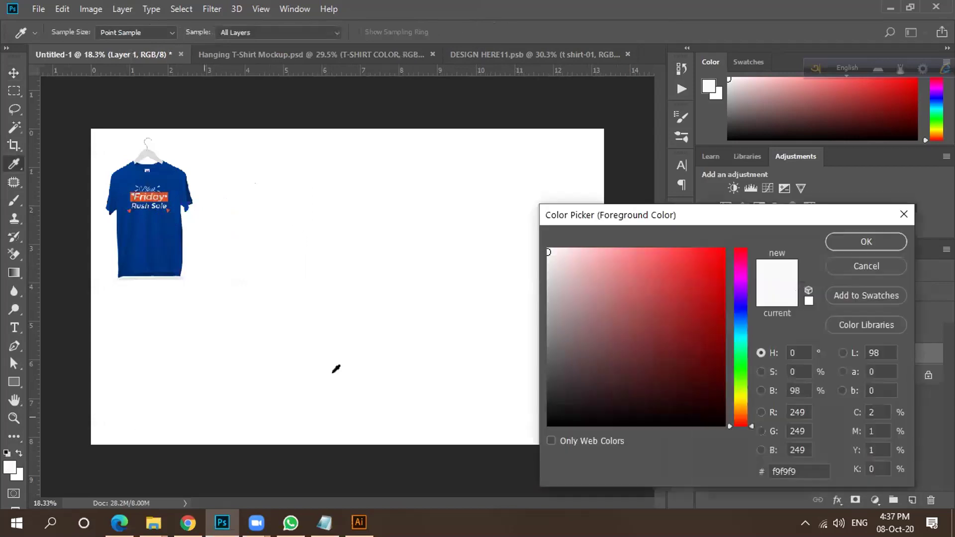
left_click(558, 311)
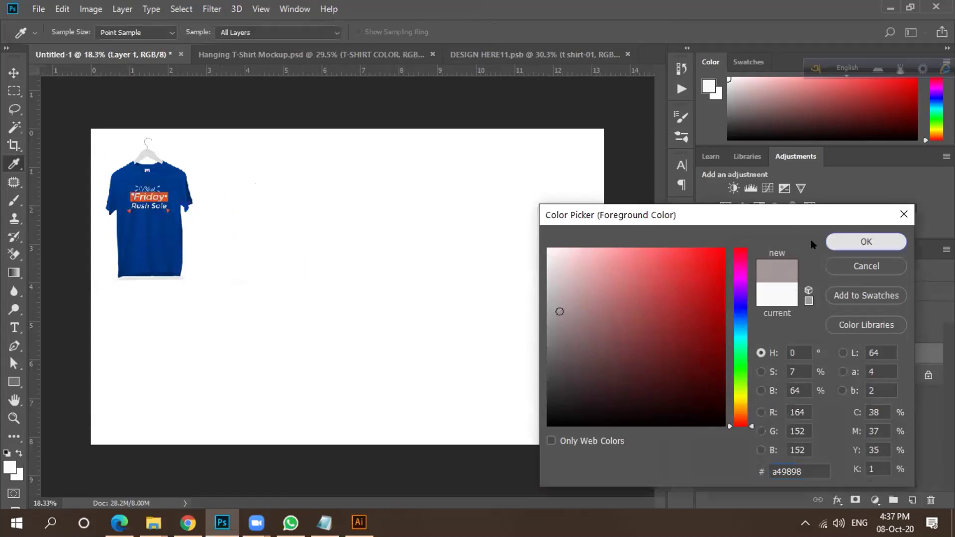
left_click(840, 242)
key("alt+BackSpace")
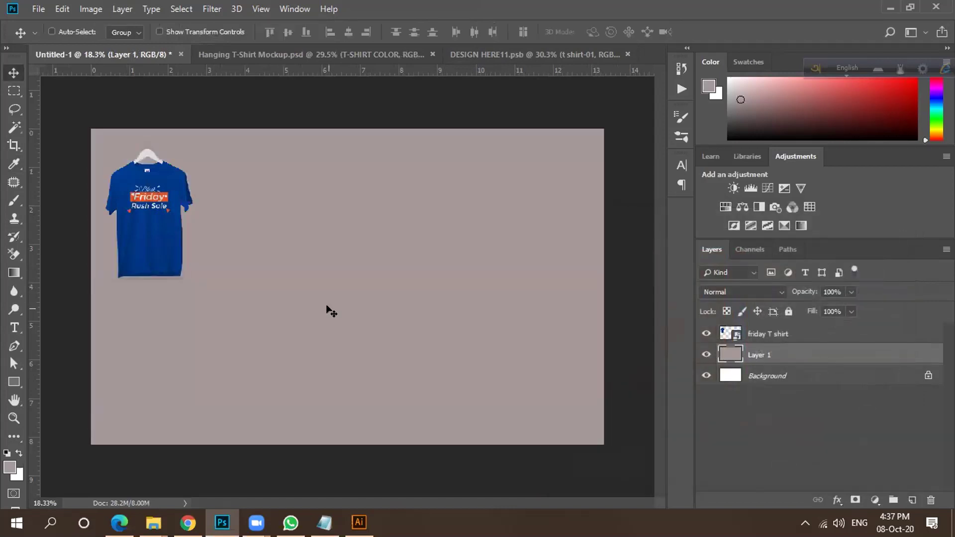
Inspect the blue T-shirt's edges and compare it against the grey fill and the white background by toggling Layer 1.
scroll(74, 161, "up", 5)
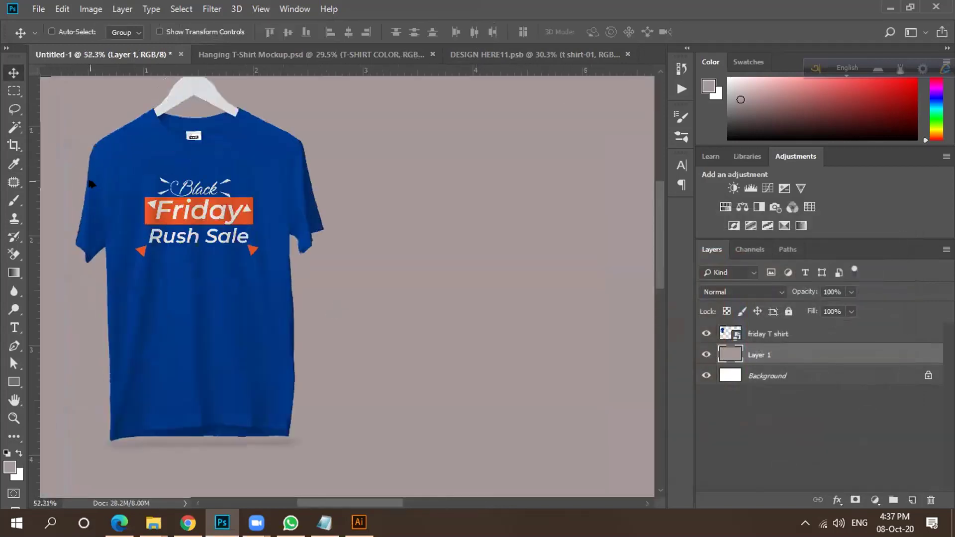
scroll(155, 185, "down", 5)
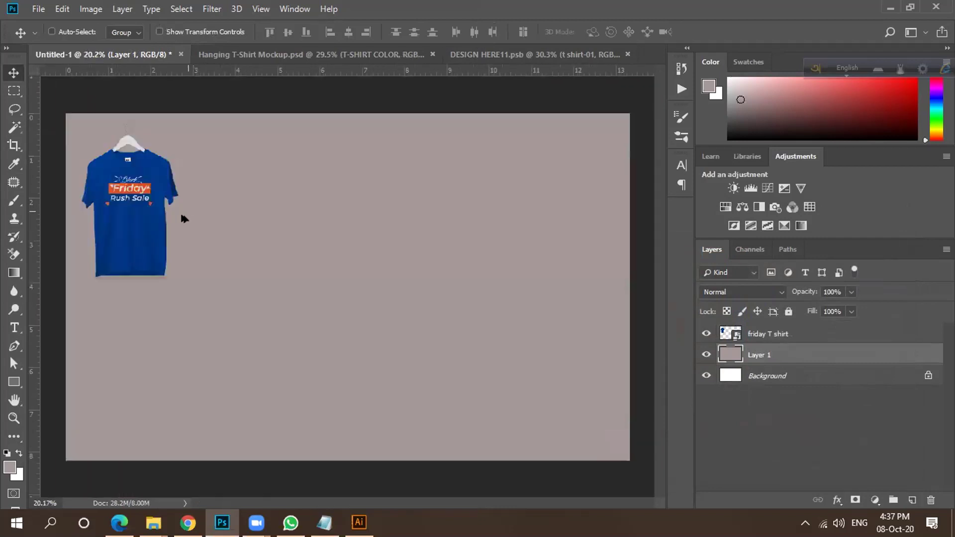
left_click(706, 355)
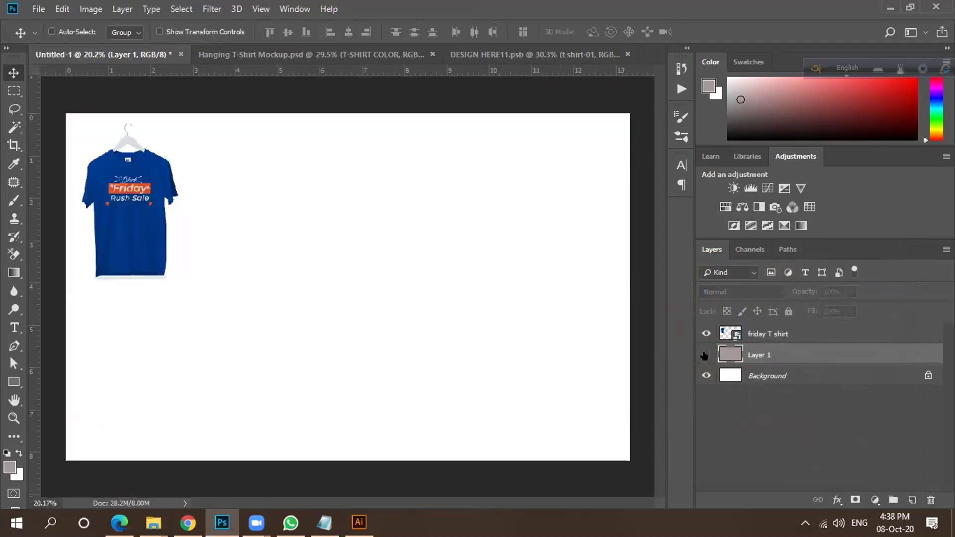
left_click(706, 355)
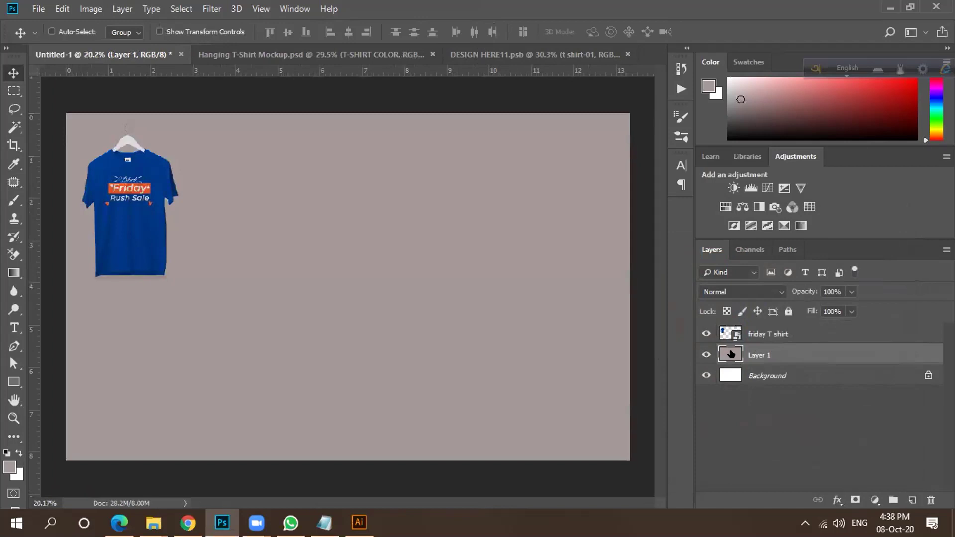
double_click(731, 355)
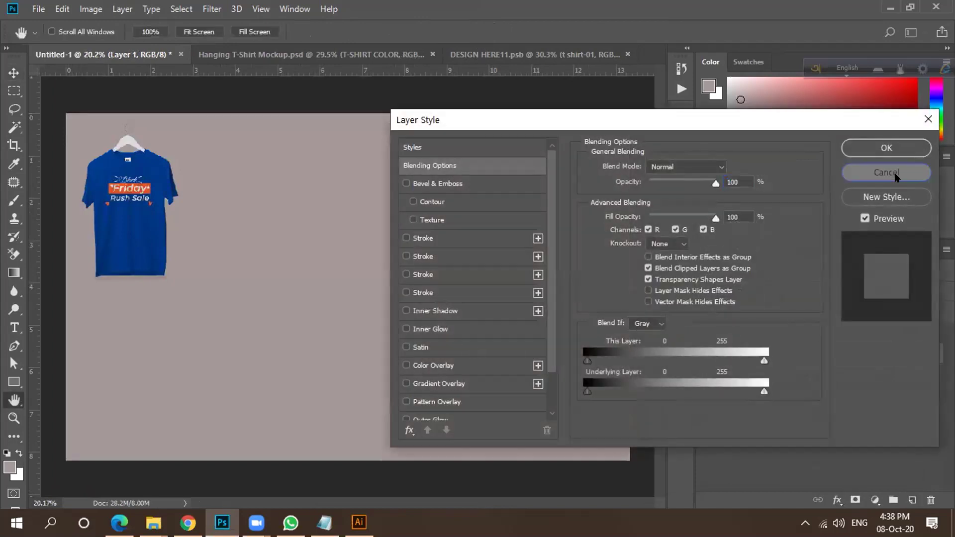
left_click(886, 172)
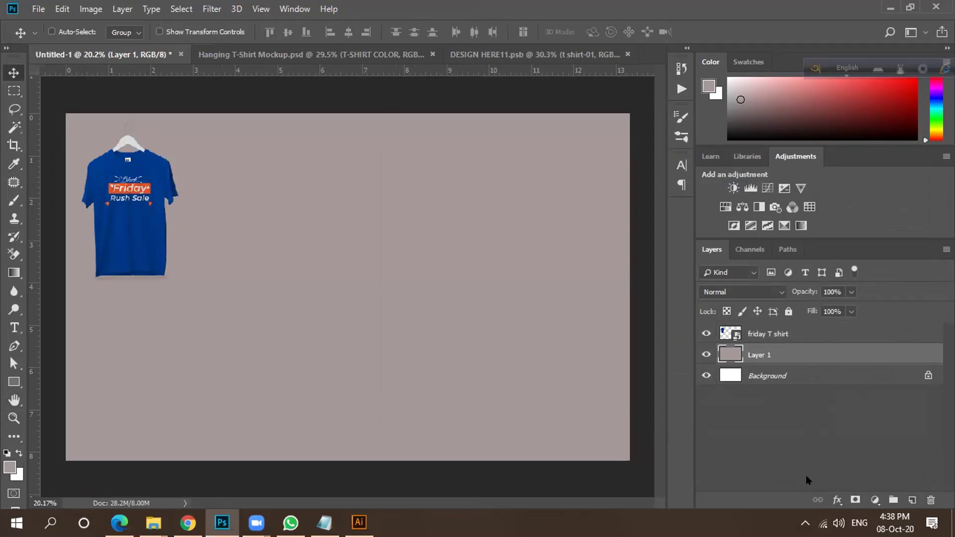
left_click(837, 500)
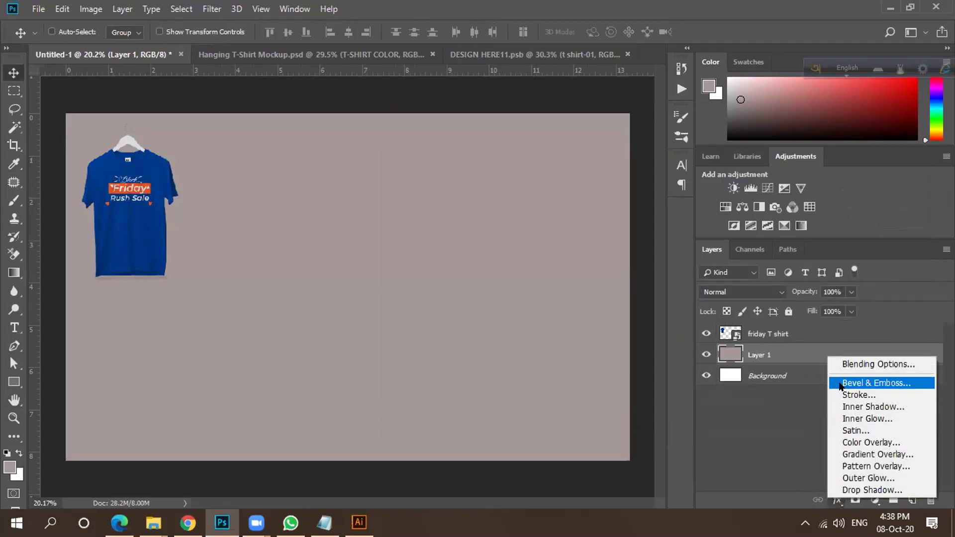
left_click(821, 476)
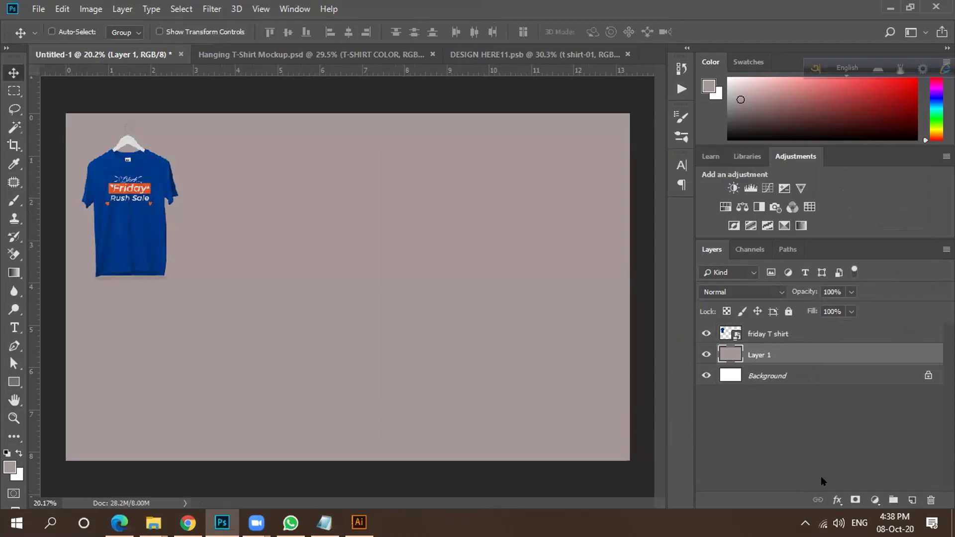
left_click(874, 500)
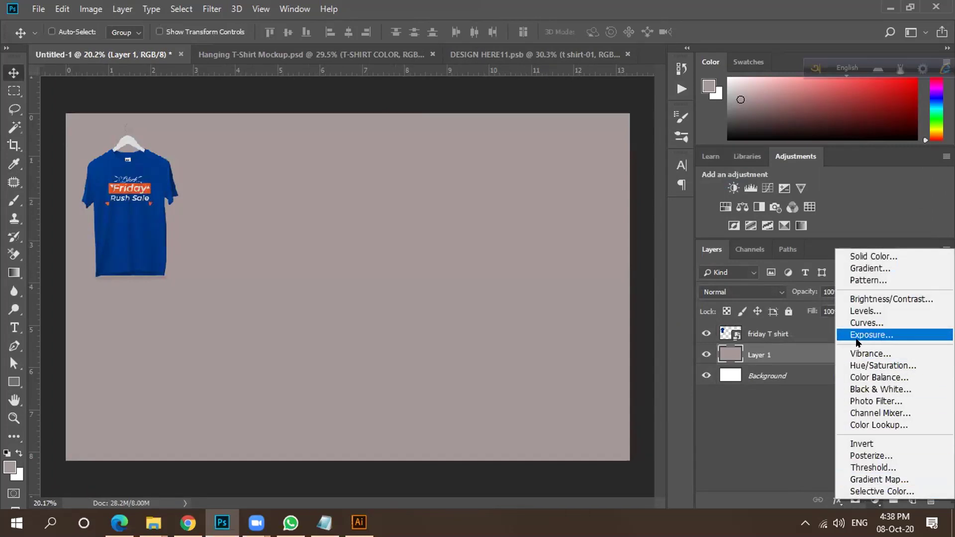
left_click(806, 437)
Replace Layer 1 with a Solid Color fill layer in 928989, placed below the friday T shirt layer.
left_click_drag(782, 346, 930, 500)
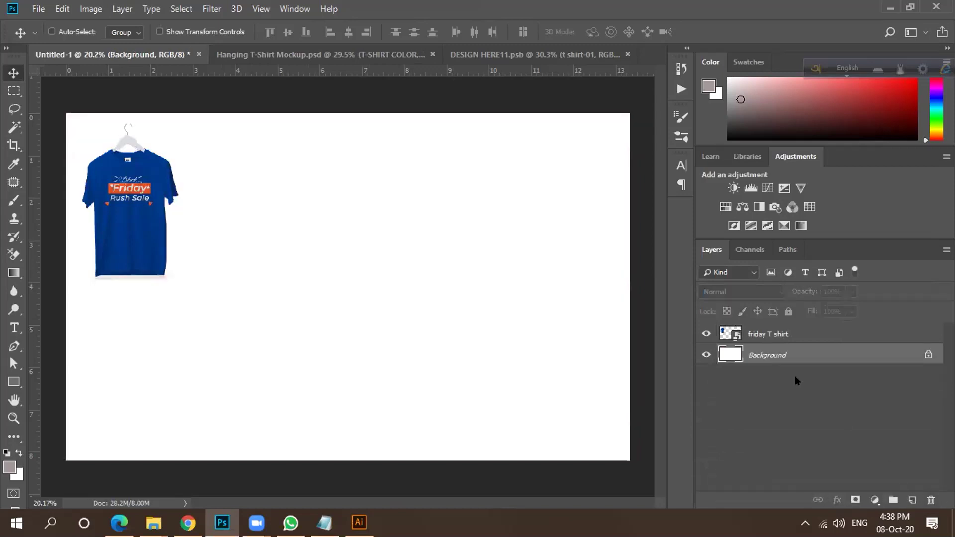
left_click(790, 334)
left_click(873, 498)
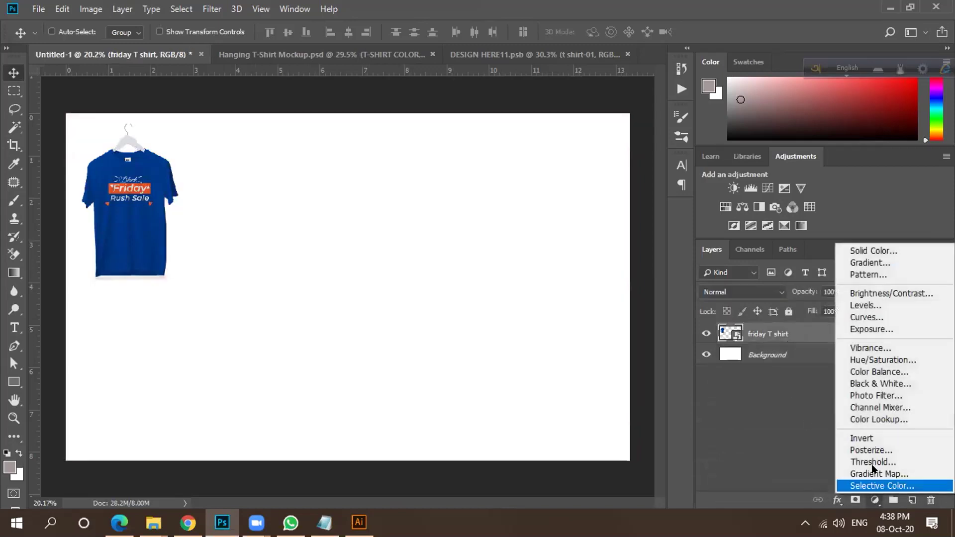
left_click(865, 250)
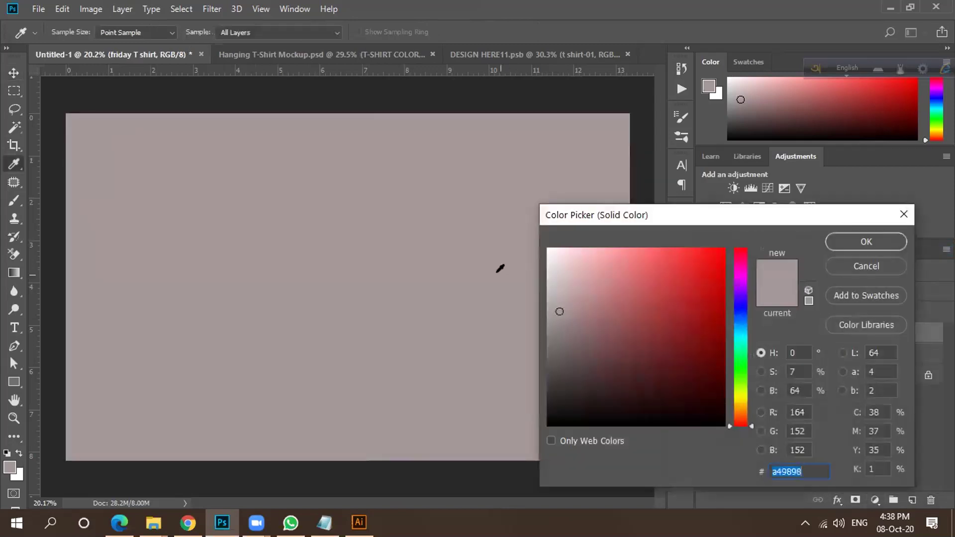
left_click(555, 321)
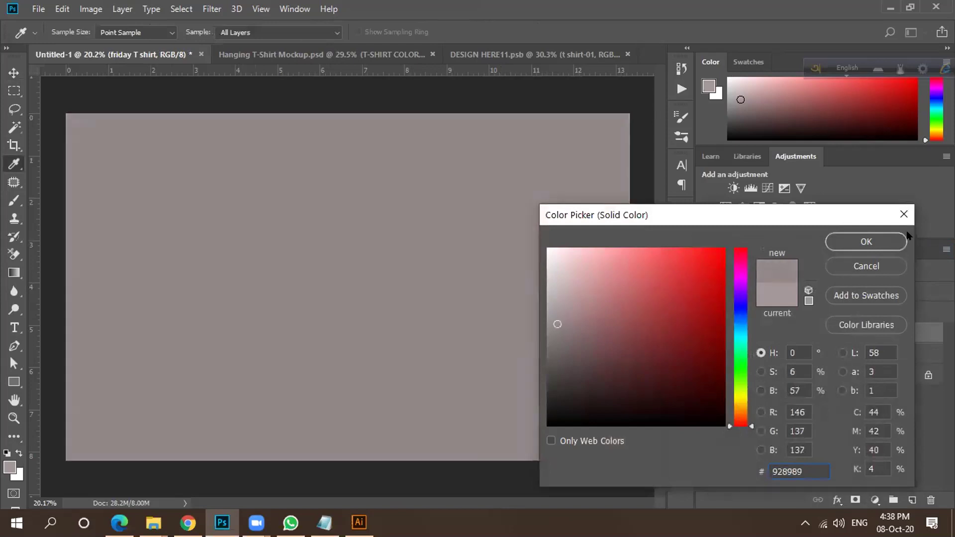
left_click(883, 241)
left_click_drag(811, 334, 809, 362)
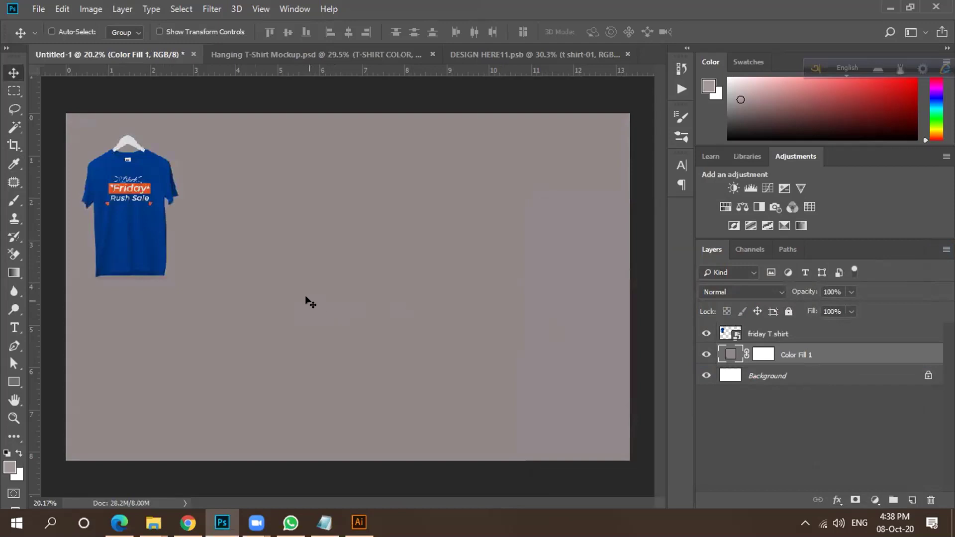
Try several hues and shades for the Color Fill 1 layer and set it to the grey 8a8982.
double_click(730, 354)
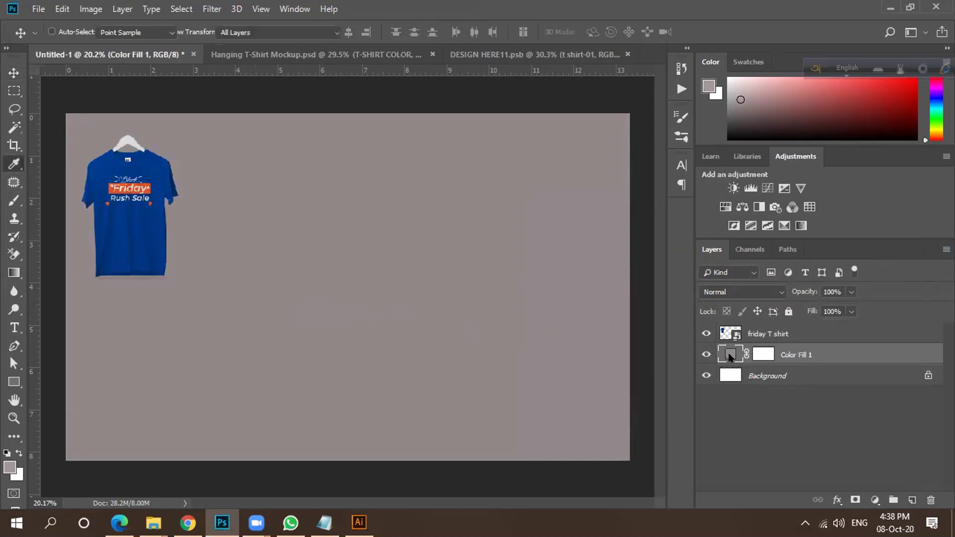
mouse_move(678, 335)
left_mouse_down()
mouse_move(645, 298)
mouse_move(620, 298)
mouse_move(641, 400)
mouse_move(597, 405)
left_mouse_up()
left_click_drag(741, 404, 741, 366)
mouse_move(627, 333)
left_mouse_down()
mouse_move(620, 313)
mouse_move(688, 307)
left_mouse_up()
left_click_drag(740, 348, 738, 328)
left_click_drag(634, 306, 646, 282)
mouse_move(741, 326)
left_mouse_down()
mouse_move(741, 291)
mouse_move(740, 407)
mouse_move(737, 396)
left_mouse_up()
mouse_move(656, 365)
left_mouse_down()
mouse_move(543, 341)
mouse_move(553, 325)
left_mouse_up()
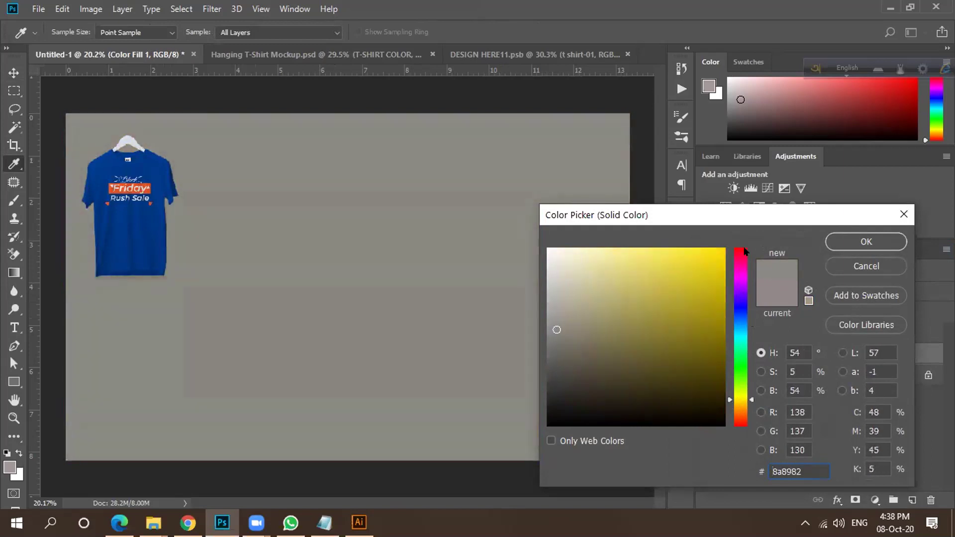
left_click(842, 243)
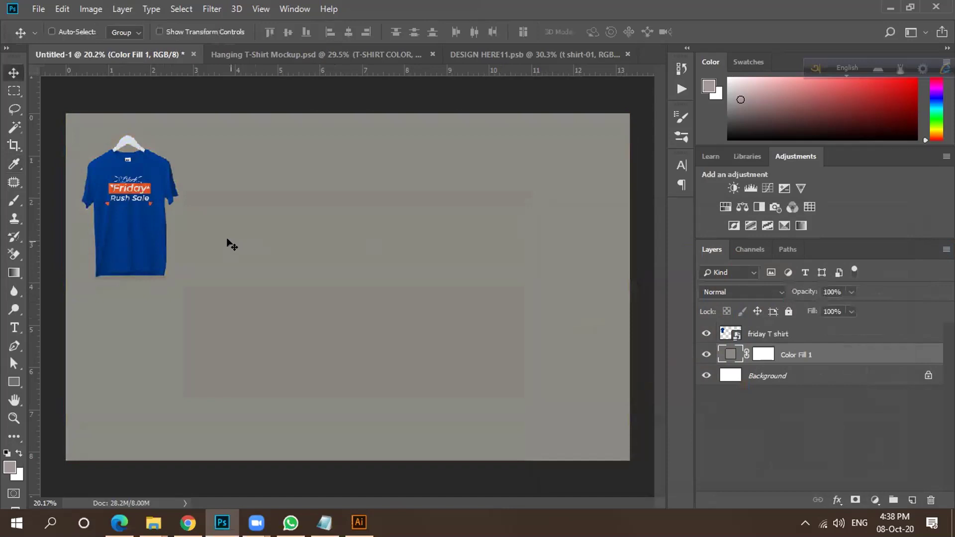
Enlarge the friday T shirt layer slightly and nudge it into place in the canvas's upper-left corner.
scroll(234, 237, "down", 3)
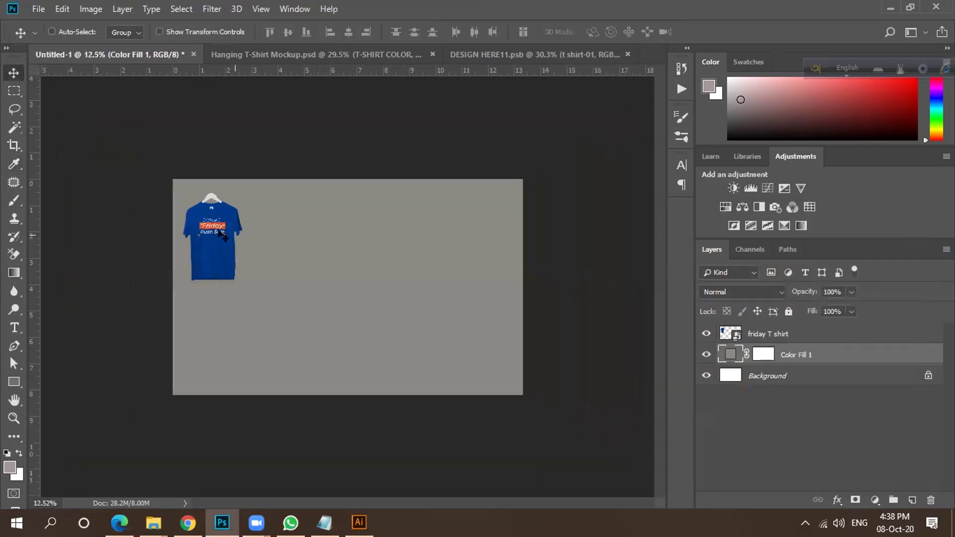
left_click(755, 335)
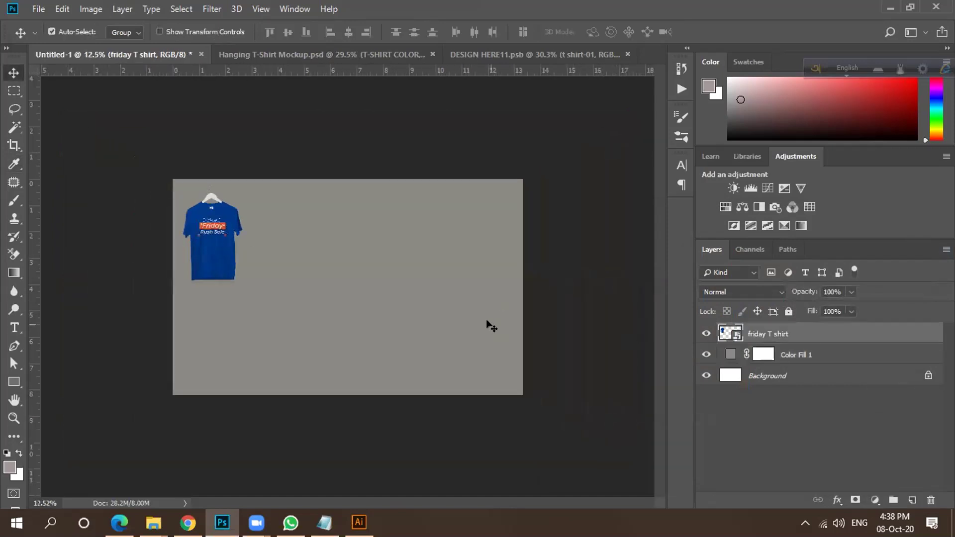
key("ctrl+t")
mouse_move(302, 300)
left_mouse_down()
mouse_move(318, 313)
mouse_move(307, 310)
left_mouse_up()
left_click_drag(225, 273, 228, 277)
key("Return")
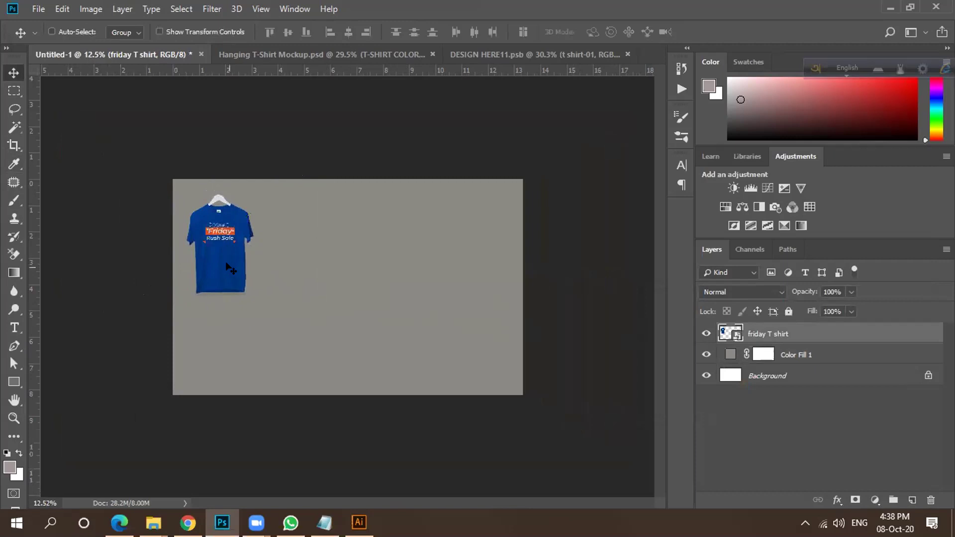
key("ctrl+plus")
key("ctrl+plus")
key("ctrl+minus")
key("ctrl+minus")
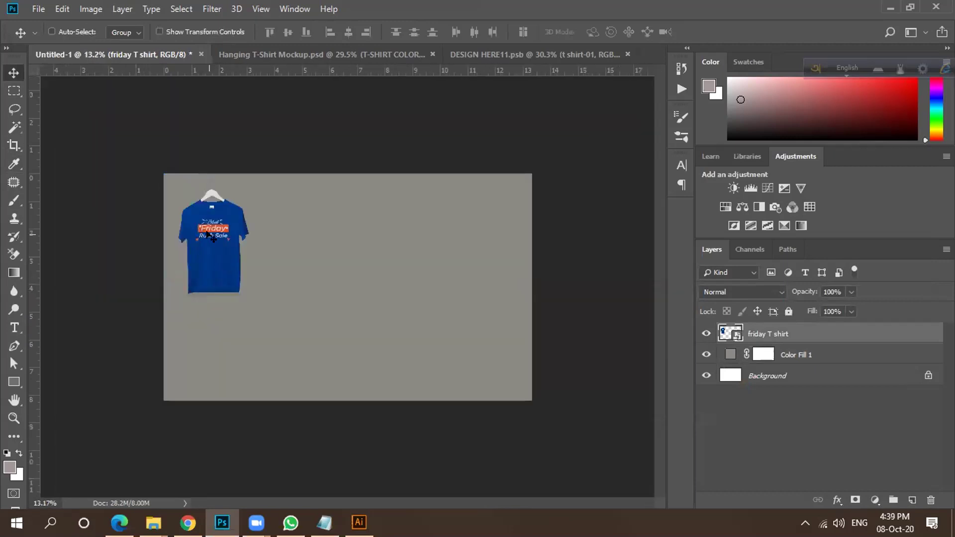
Place the "bang" T-shirt image from the T shirt folder as an embedded object.
left_click(39, 9)
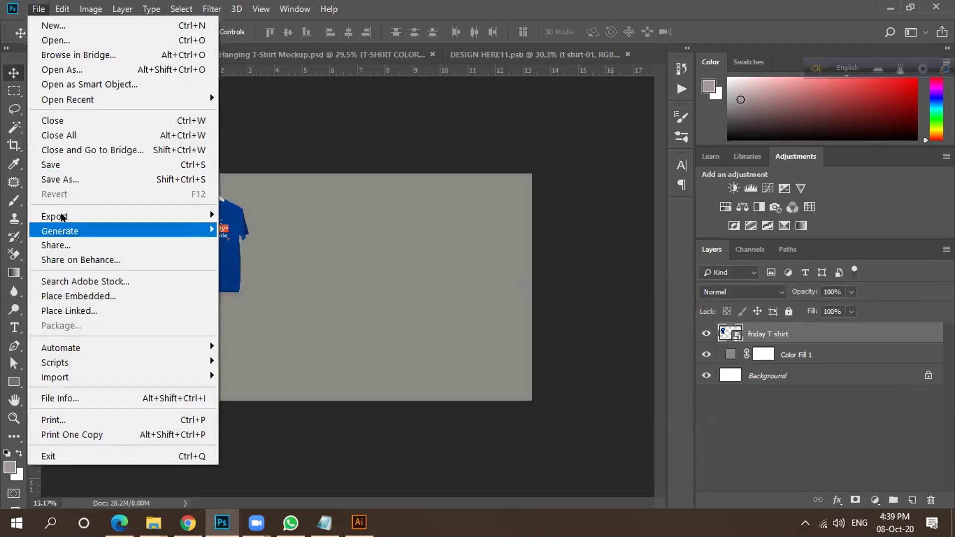
left_click(95, 297)
left_click(164, 119)
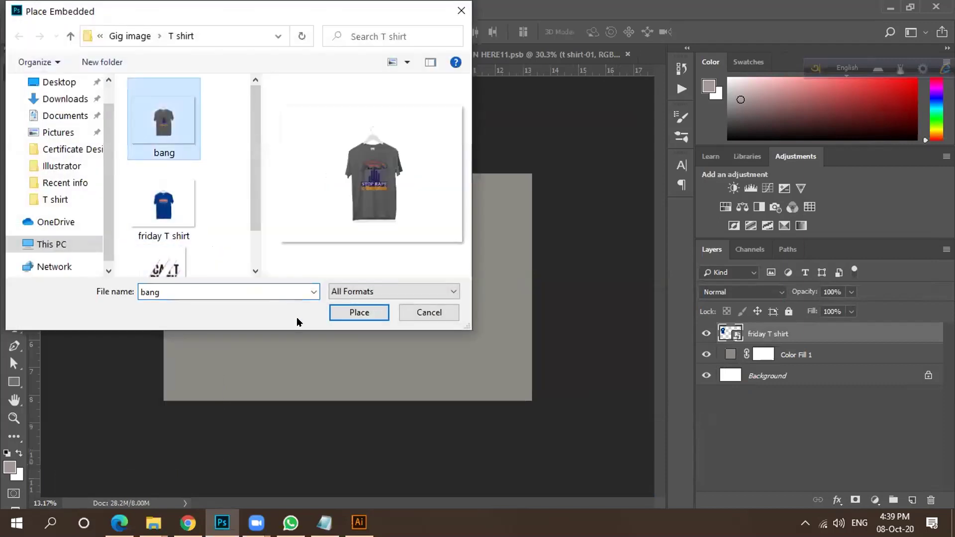
left_click(368, 312)
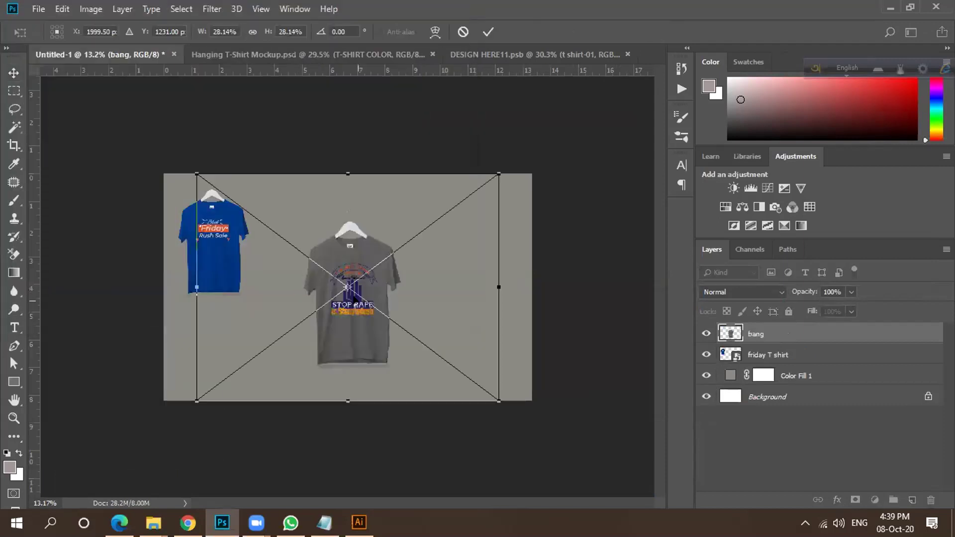
Scale the placed bang T-shirt to about 21.19% and position it level with the blue friday T shirt, just to its right.
left_click_drag(354, 301, 318, 275)
left_click_drag(451, 368, 389, 322)
left_click_drag(308, 289, 303, 267)
key("ctrl+plus")
key("ctrl+plus")
key("ctrl+plus")
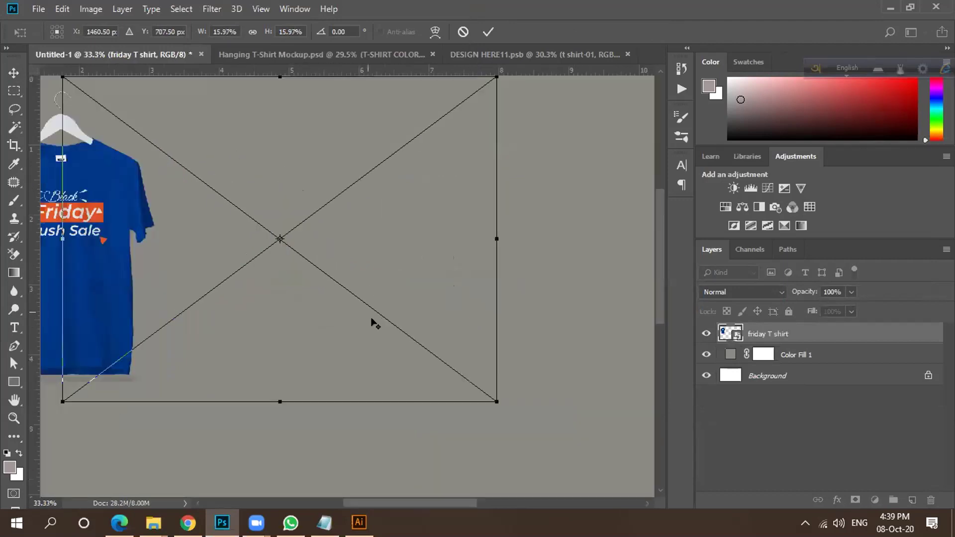
key("ctrl+minus")
left_click_drag(476, 387, 499, 404)
left_click_drag(340, 345, 331, 351)
left_click_drag(487, 410, 491, 412)
left_click_drag(330, 350, 330, 348)
left_click_drag(486, 420, 513, 432)
left_click_drag(332, 343, 358, 343)
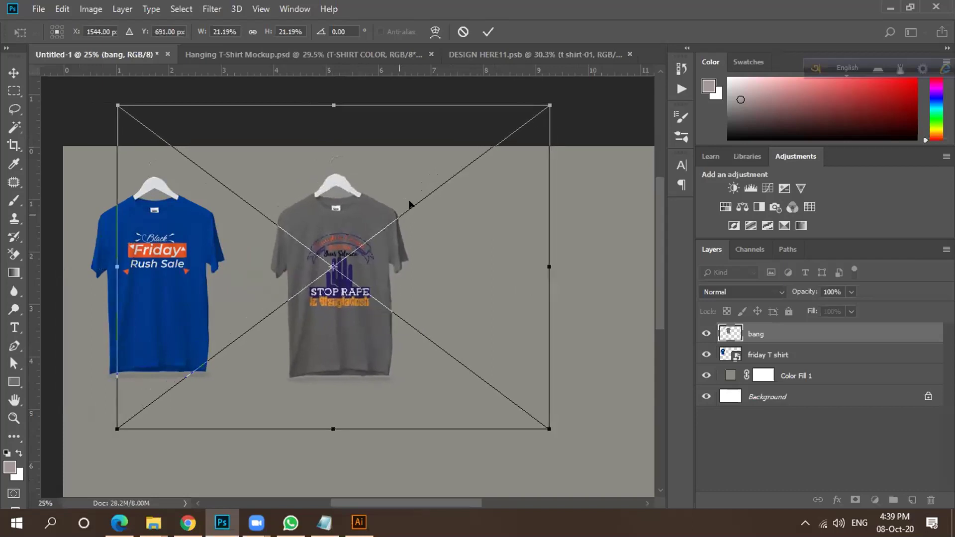
left_click(488, 32)
Check the size and spacing of the two T-shirts against each other and the whole grey canvas.
scroll(396, 304, "down", 1)
scroll(397, 305, "down", 1)
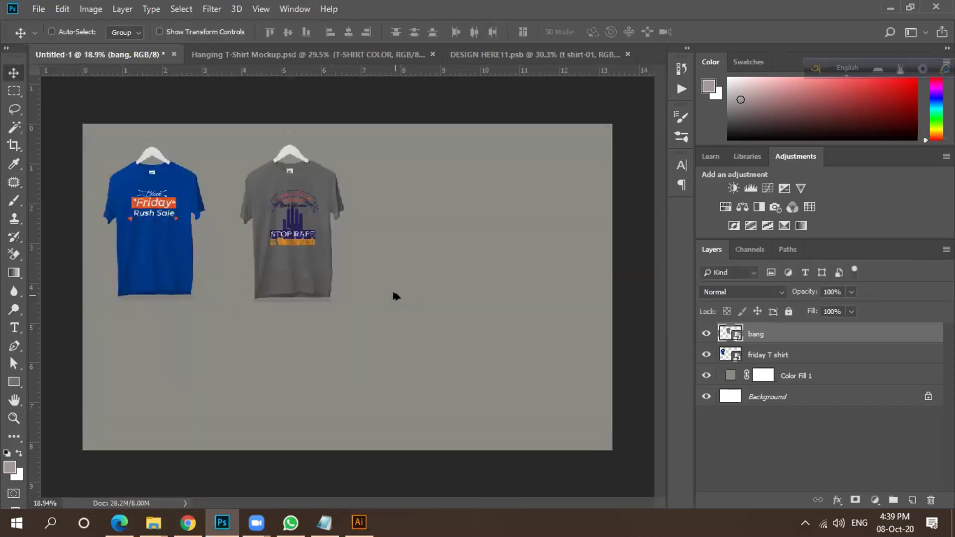
scroll(384, 286, "down", 2)
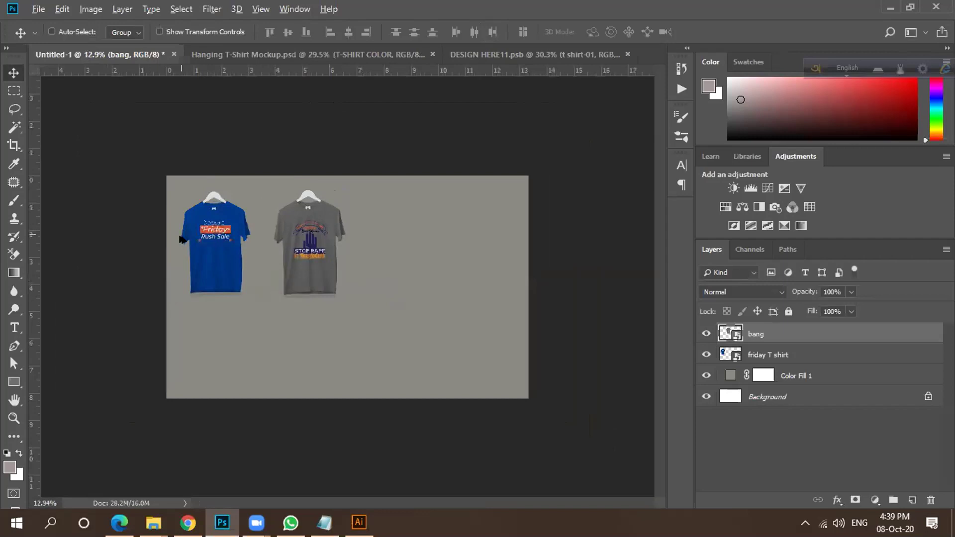
scroll(181, 241, "up", 2)
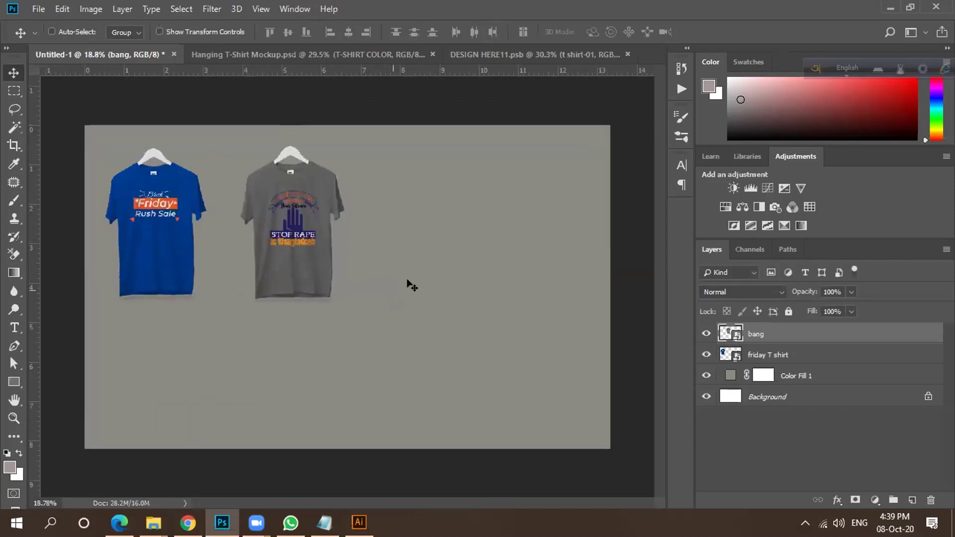
scroll(438, 271, "down", 1)
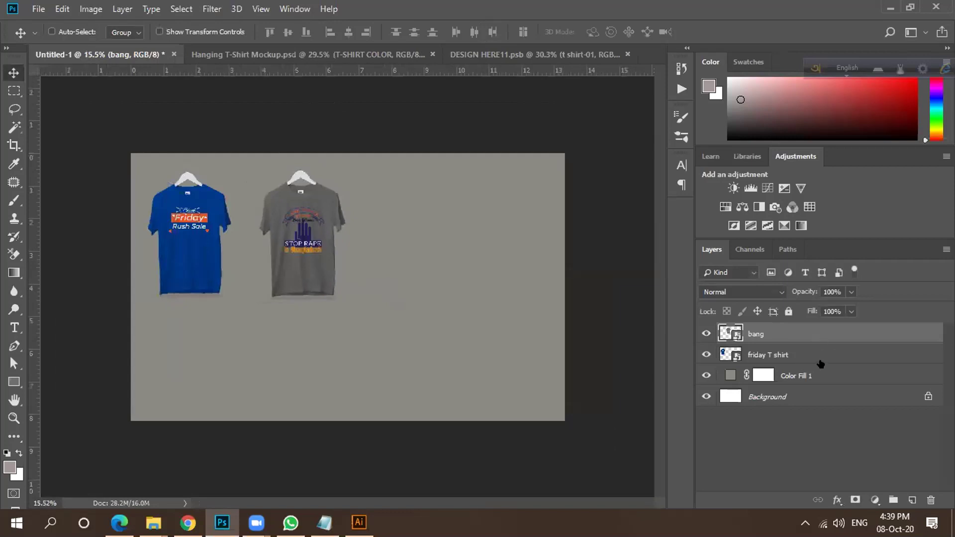
scroll(237, 202, "down", 1)
scroll(246, 198, "up", 4)
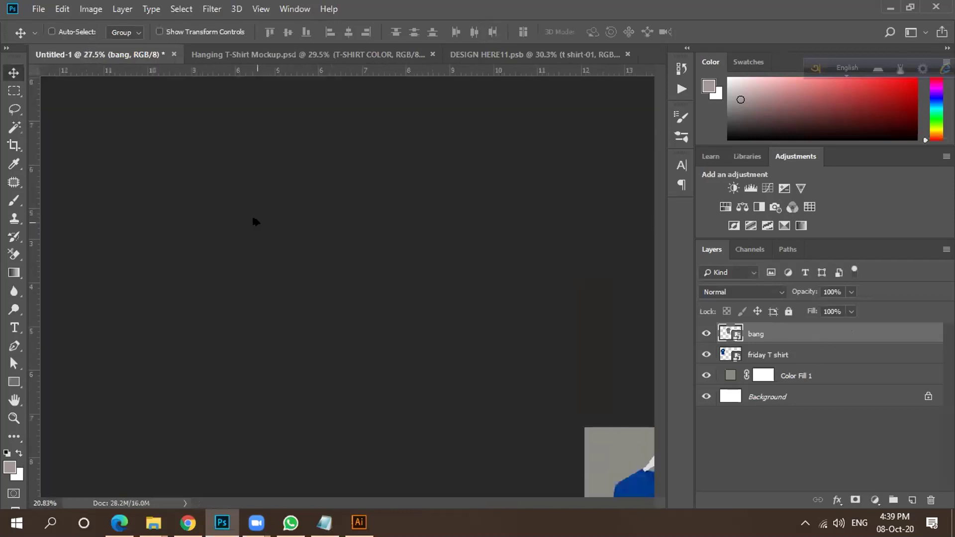
scroll(252, 213, "down", 4)
scroll(253, 219, "up", 2)
scroll(248, 233, "down", 3)
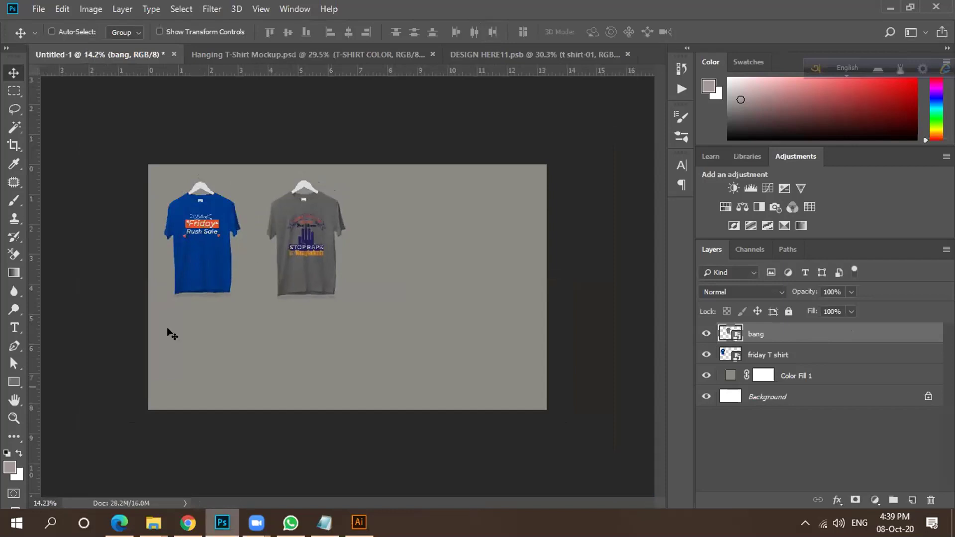
In DESIGN HERE11.psb, hide the t shirt-01 layer and place the "I cant-01" design from the T shirt folder as an embedded object.
left_click(239, 54)
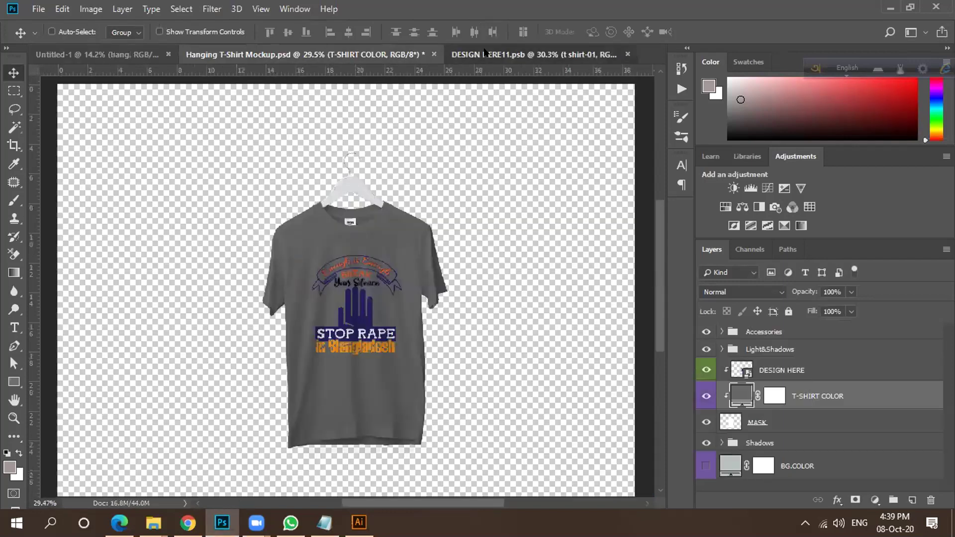
left_click(503, 55)
left_click(703, 337)
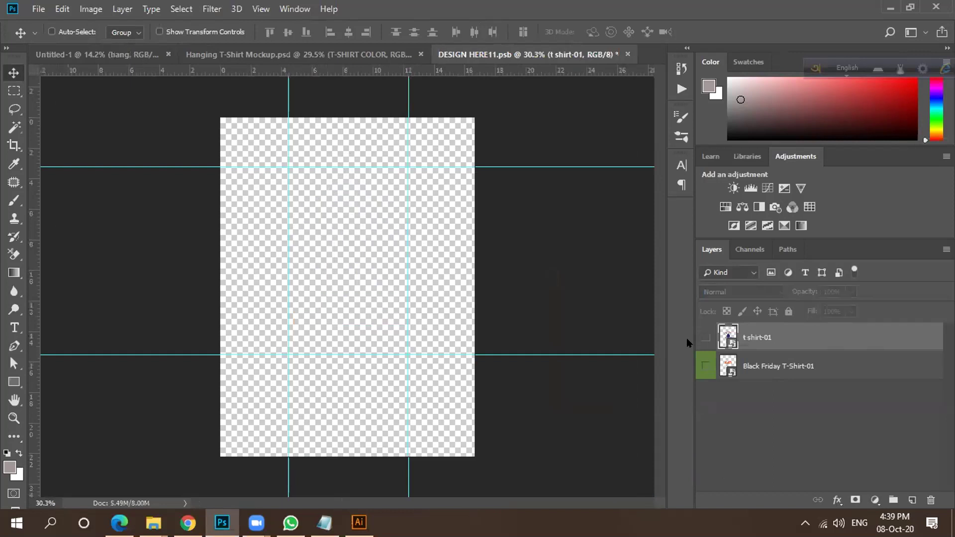
left_click(38, 9)
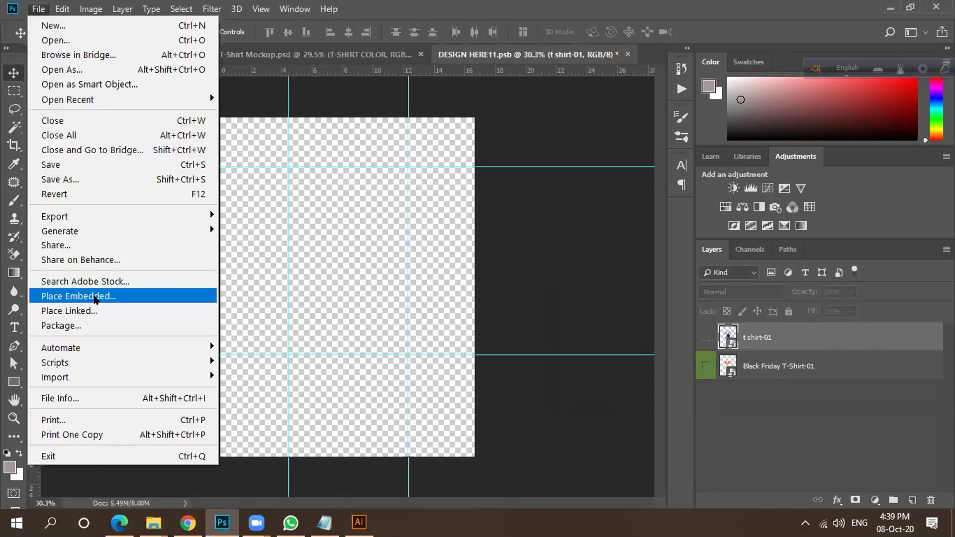
left_click(96, 295)
left_click(182, 274)
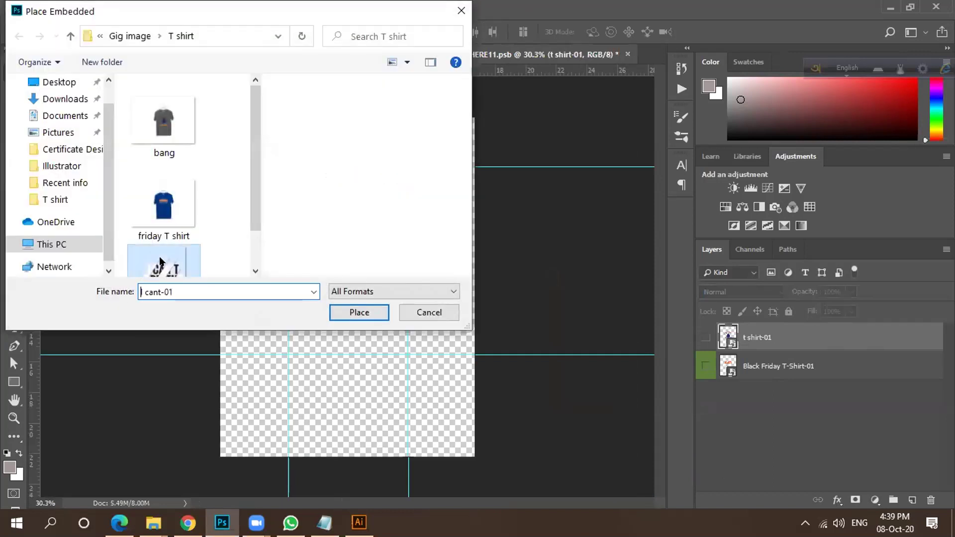
left_click(344, 309)
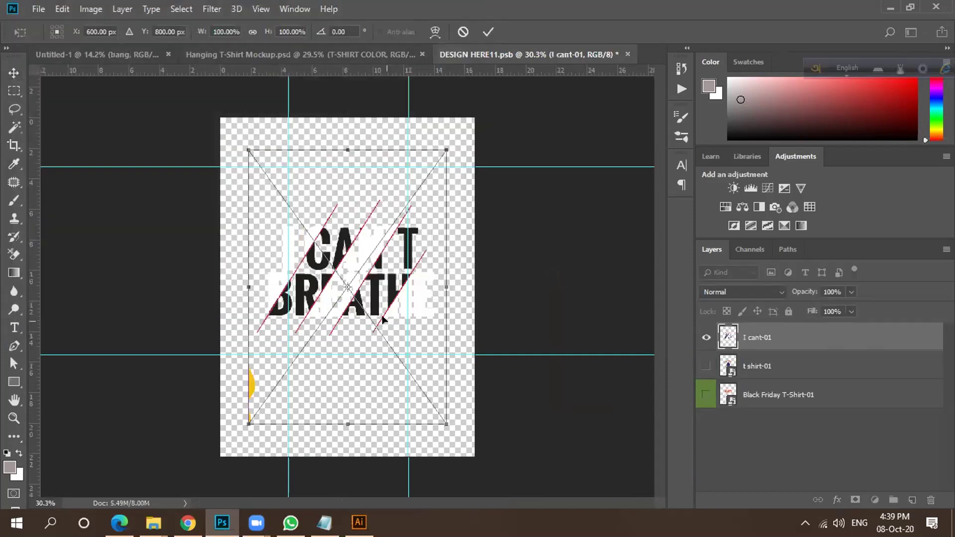
Scale the I cant-01 design down to fit roughly between the vertical guides, shift it slightly upward, and save DESIGN HERE11.psb.
left_click_drag(459, 427, 427, 363)
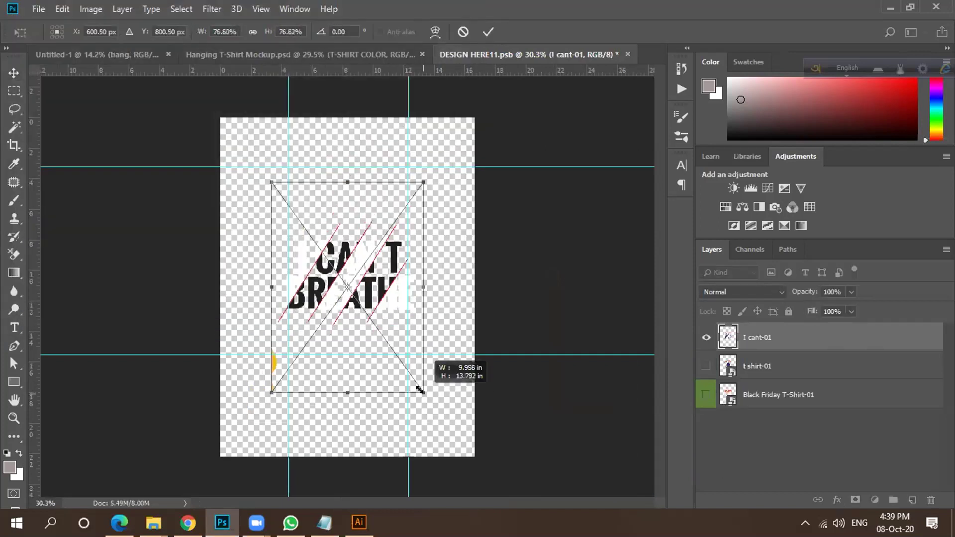
left_click_drag(378, 304, 374, 300)
left_click_drag(419, 388, 413, 379)
left_click(488, 31)
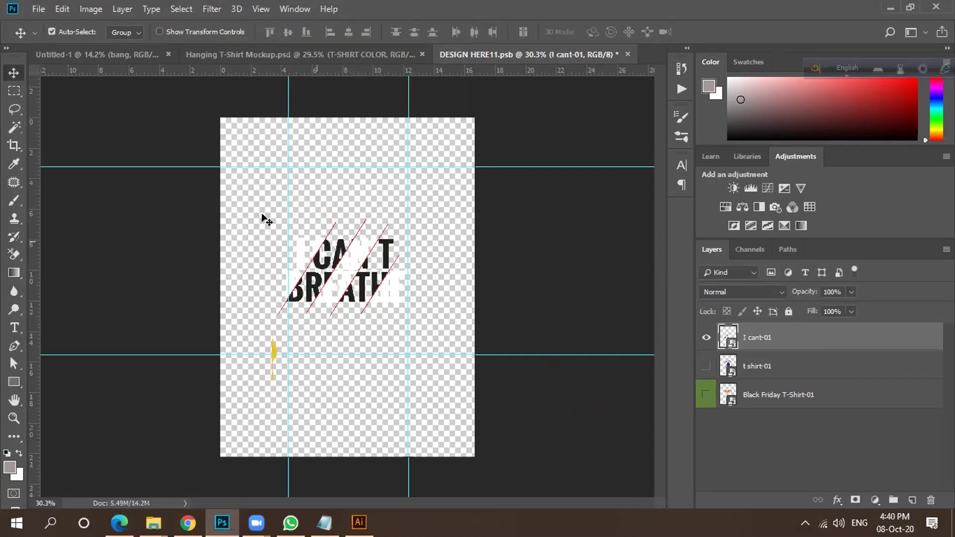
left_click(45, 11)
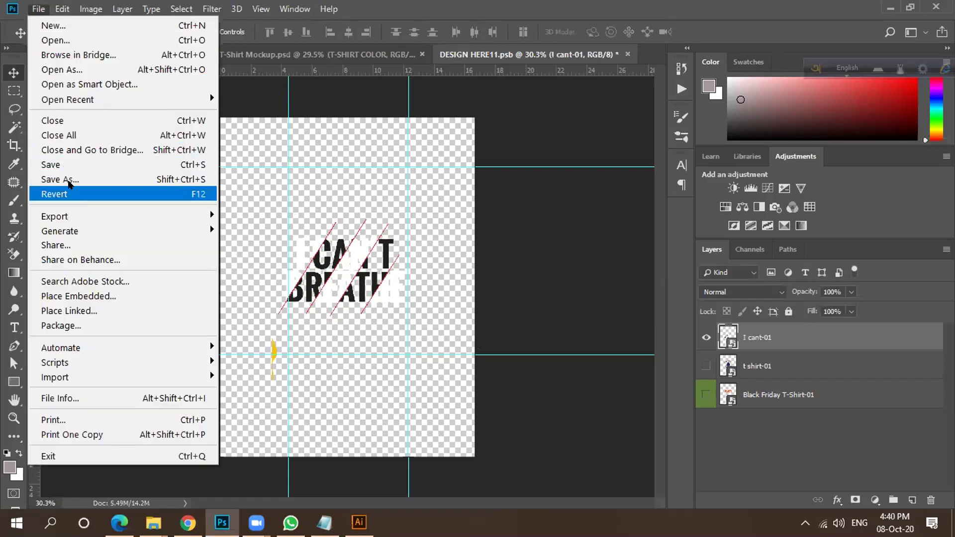
left_click(82, 164)
Inspect the I CAN'T BREATHE design on the hanging T-shirt mockup and find which layer holds the stray yellow shape.
left_click(298, 54)
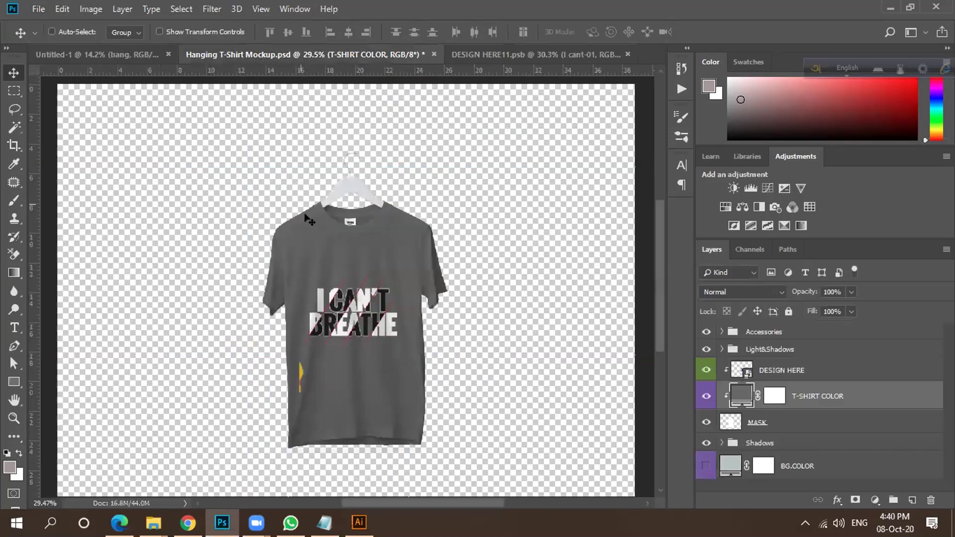
scroll(328, 339, "up", 3)
scroll(271, 374, "up", 2)
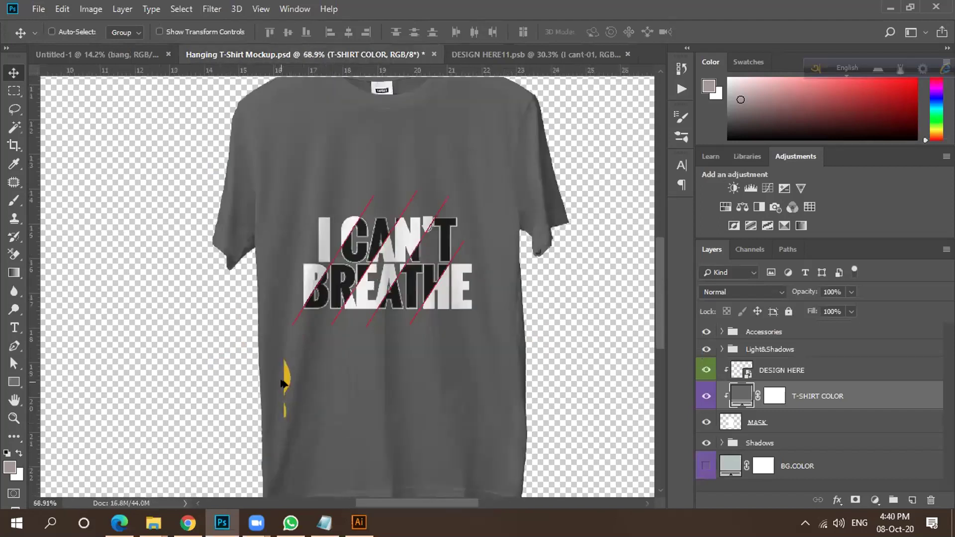
scroll(284, 385, "up", 2)
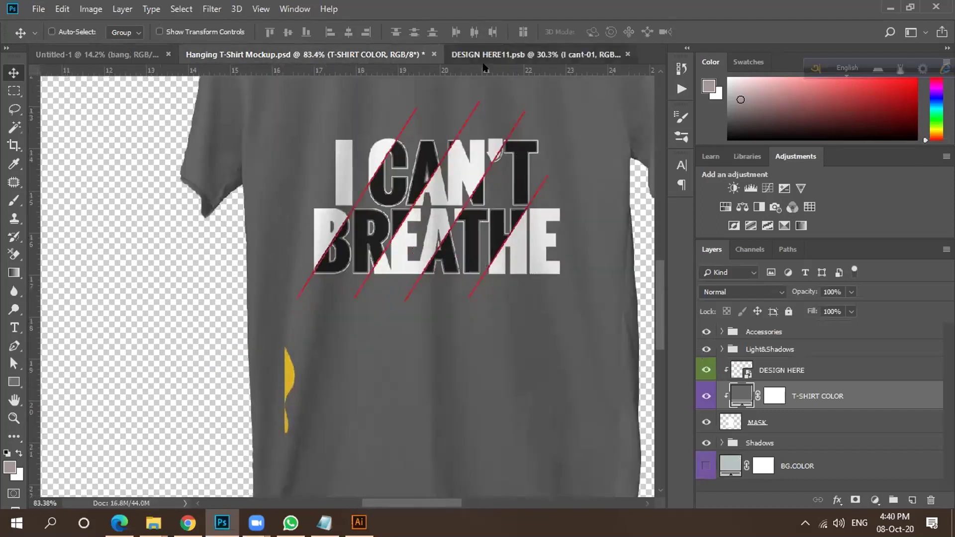
left_click(498, 54)
scroll(285, 348, "up", 3)
scroll(268, 356, "up", 2)
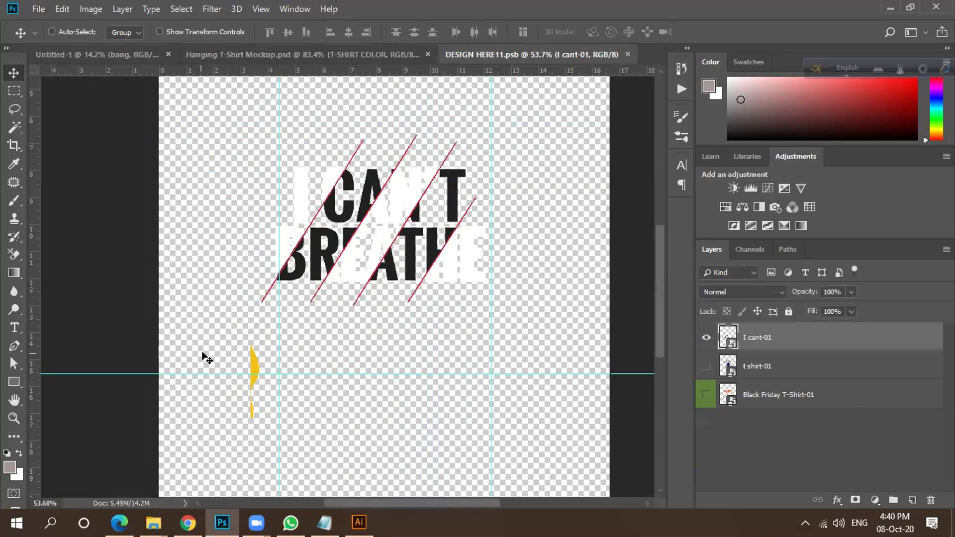
scroll(306, 328, "down", 1)
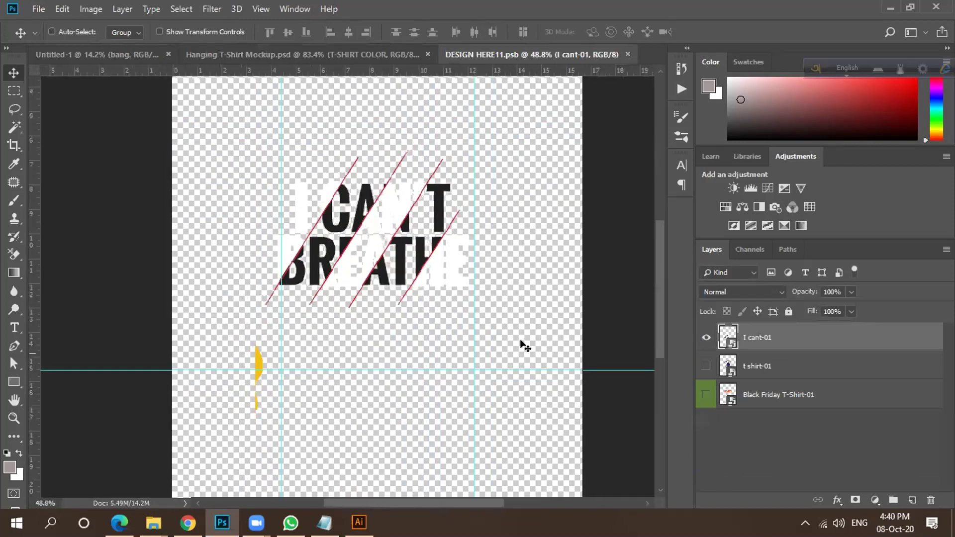
left_click(706, 340)
left_click(705, 339)
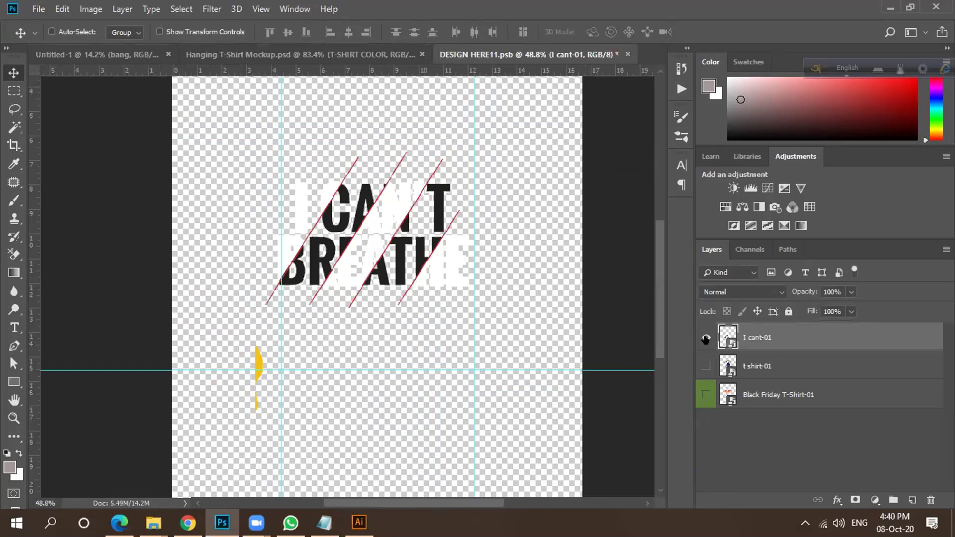
Try to delete the stray yellow shape from the I cant-01 layer using a rectangular marquee selection, and clear the selection.
left_click(14, 91)
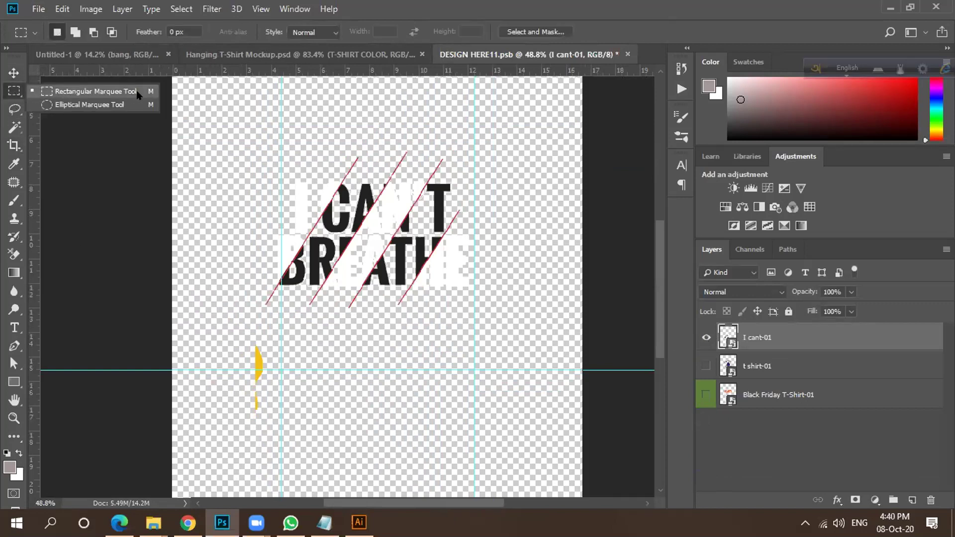
left_click(139, 95)
left_click_drag(172, 303, 313, 448)
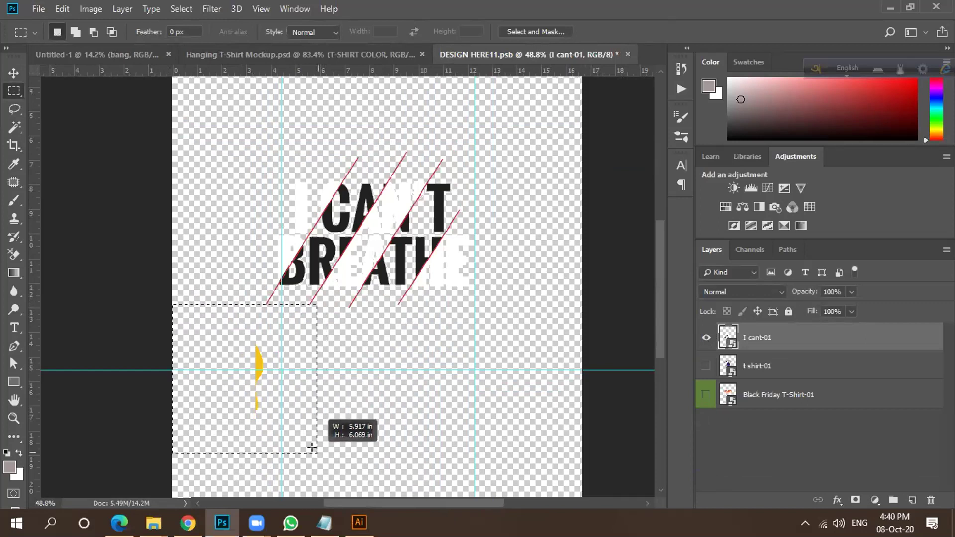
left_click_drag(171, 339, 311, 432)
left_click_drag(353, 469, 354, 470)
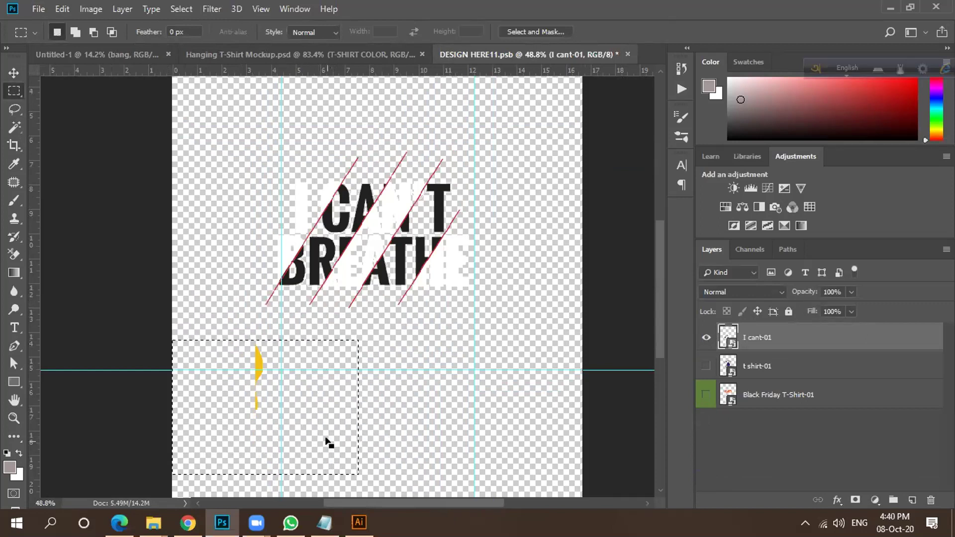
key("Delete")
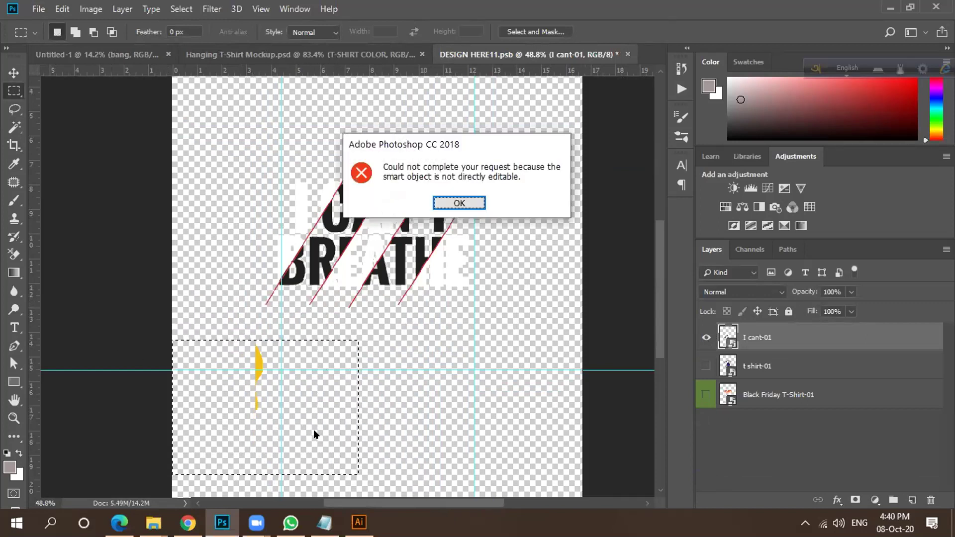
left_click(455, 203)
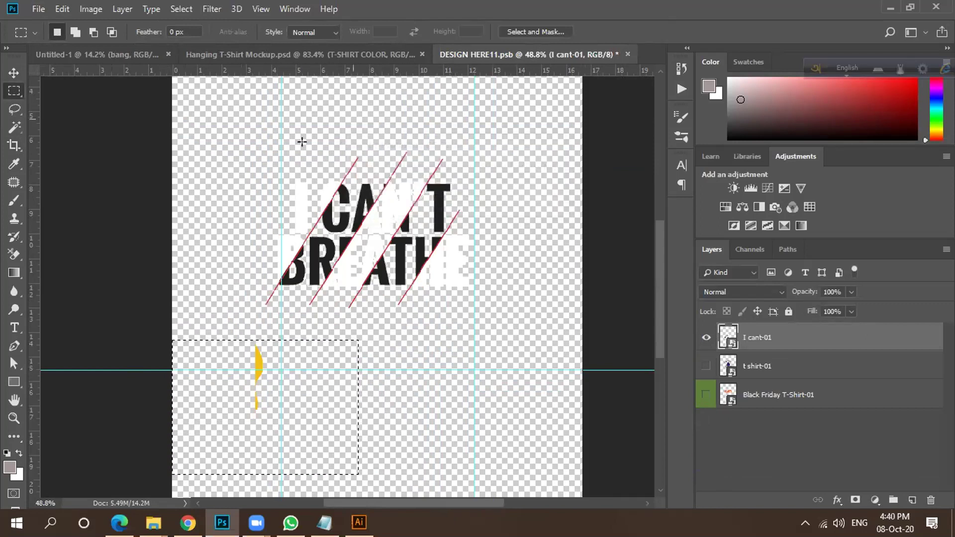
left_click(14, 72)
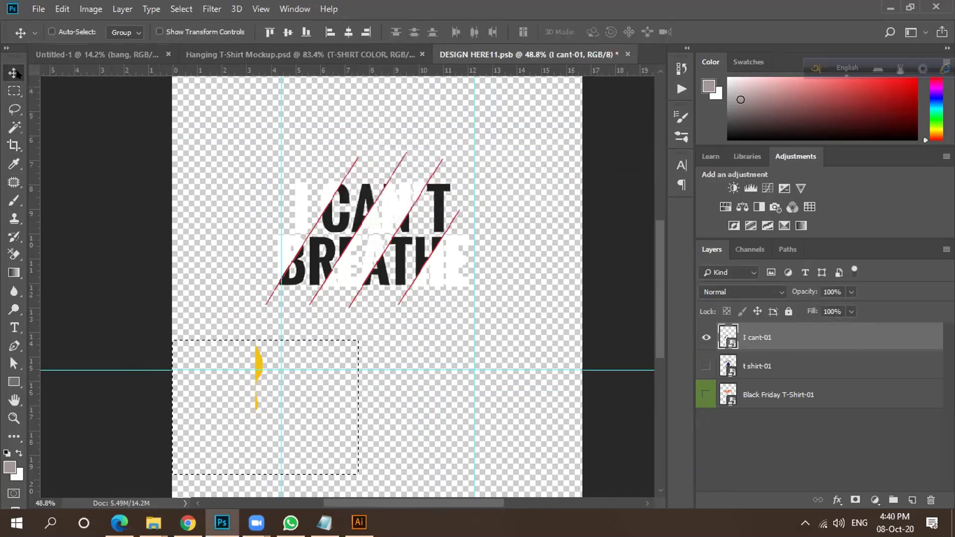
left_click(315, 338)
left_click(454, 202)
key("ctrl+d")
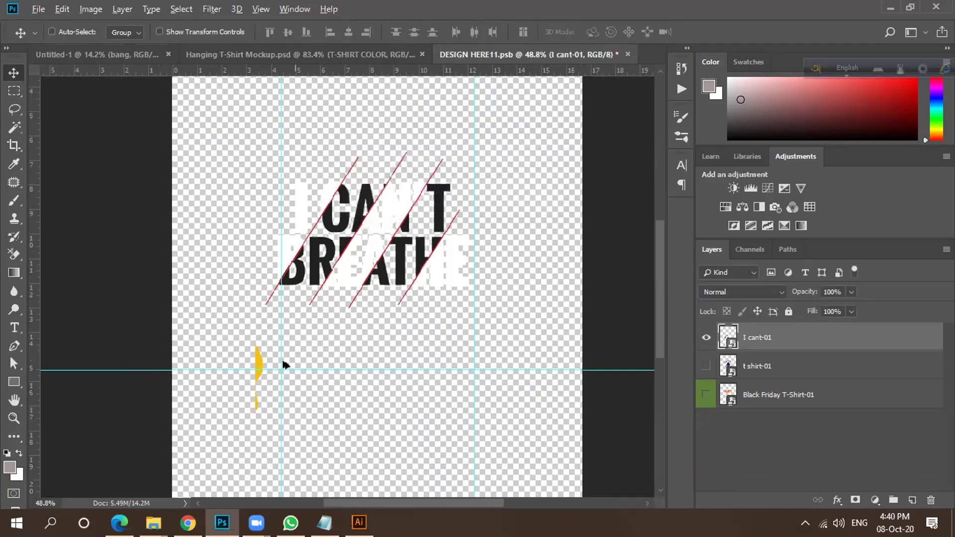
Open the contents of the I cant-01 smart object for editing.
scroll(269, 368, "down", 3)
scroll(273, 311, "up", 2)
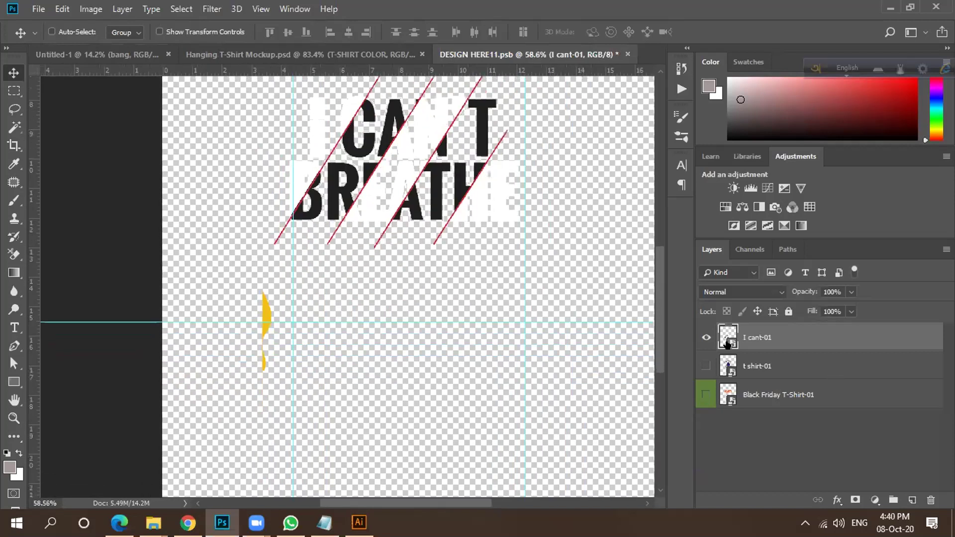
left_click(706, 338)
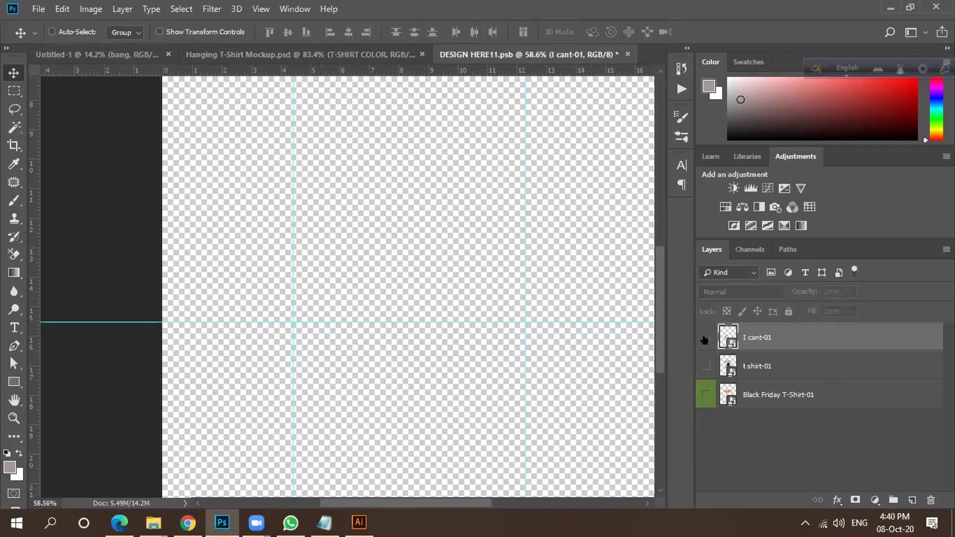
left_click(706, 338)
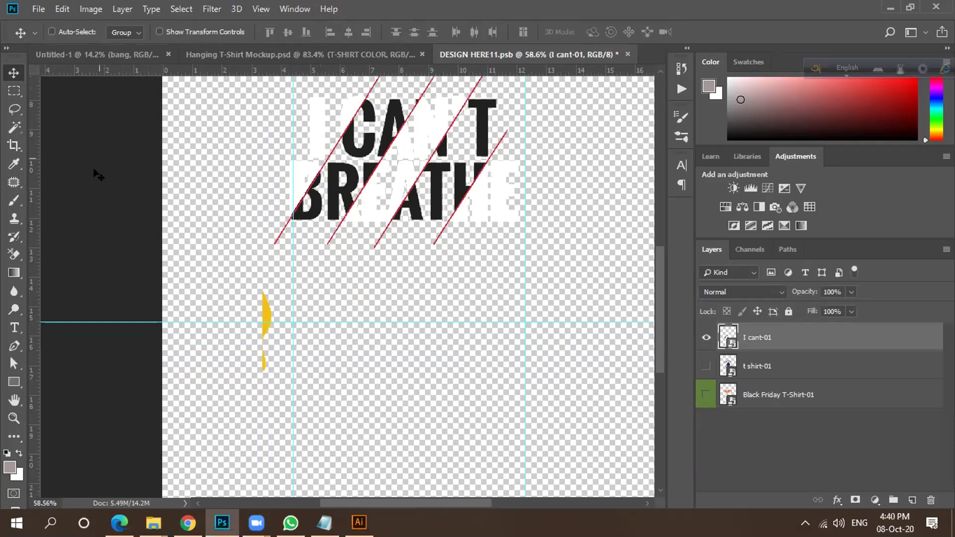
double_click(727, 343)
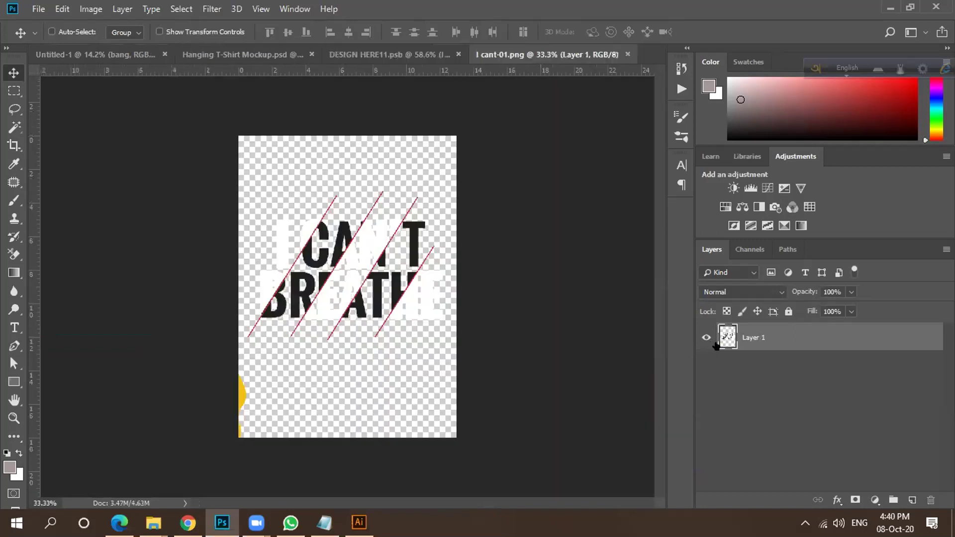
scroll(329, 298, "up", 2)
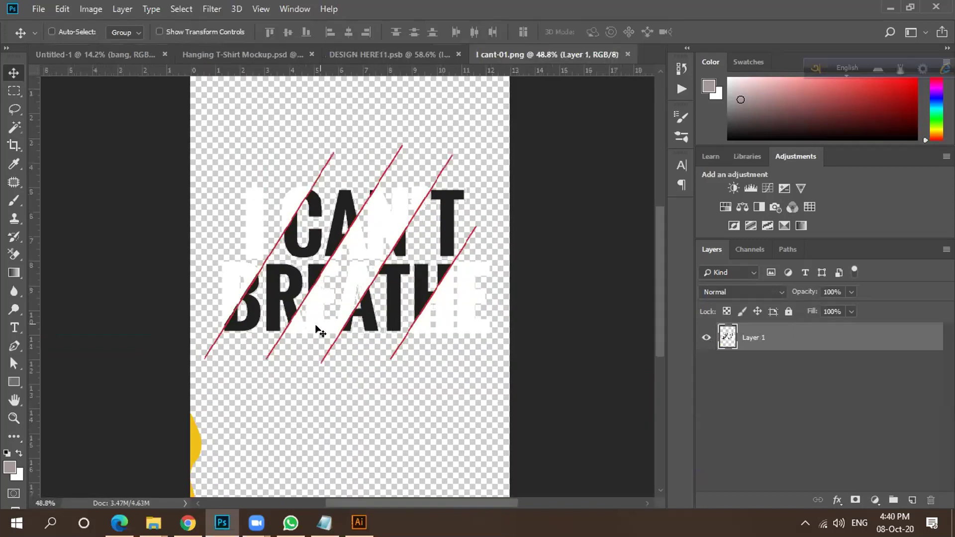
scroll(275, 317, "down", 1)
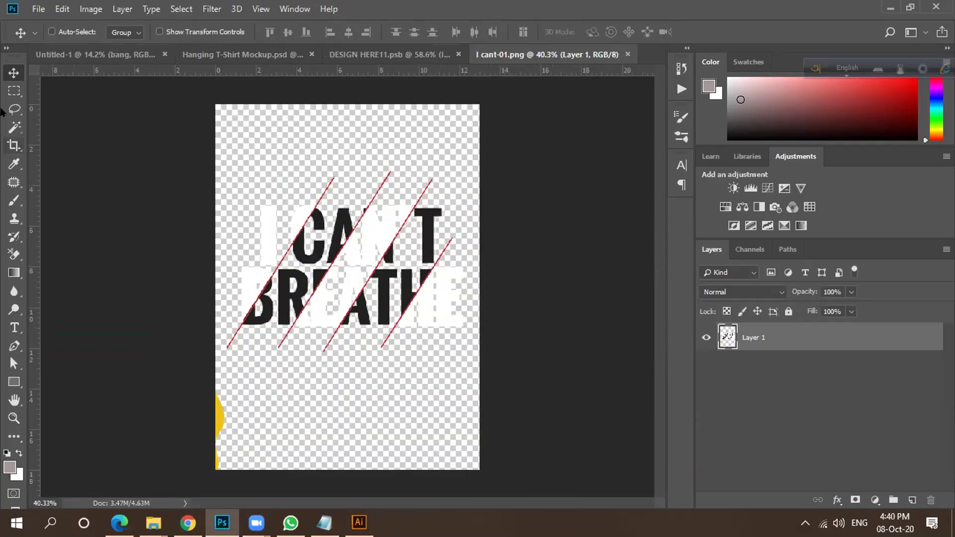
Delete the stray yellow shape from Layer 1 of I cant-01.png using a rectangular marquee selection, then save and close the file.
left_click(14, 90)
left_click_drag(177, 369, 293, 478)
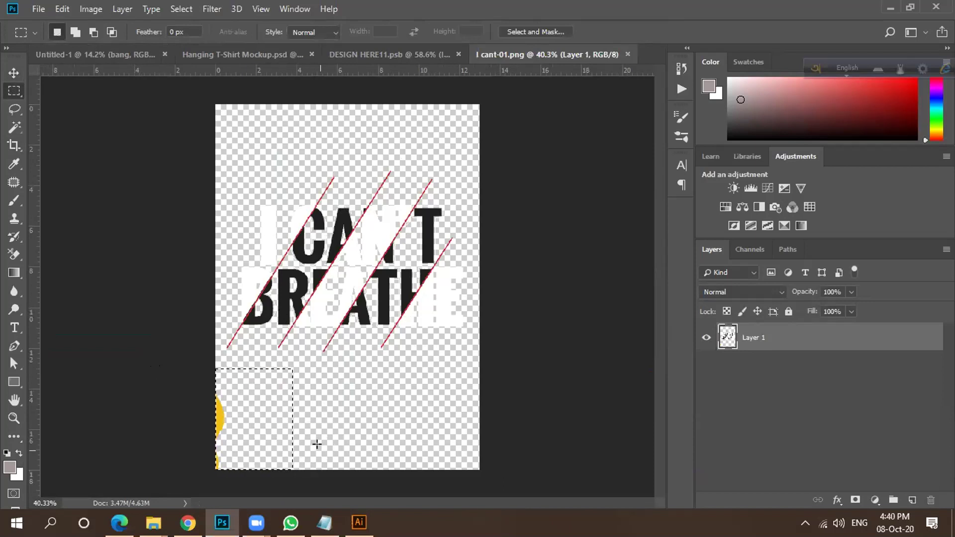
key("Delete")
left_click(15, 73)
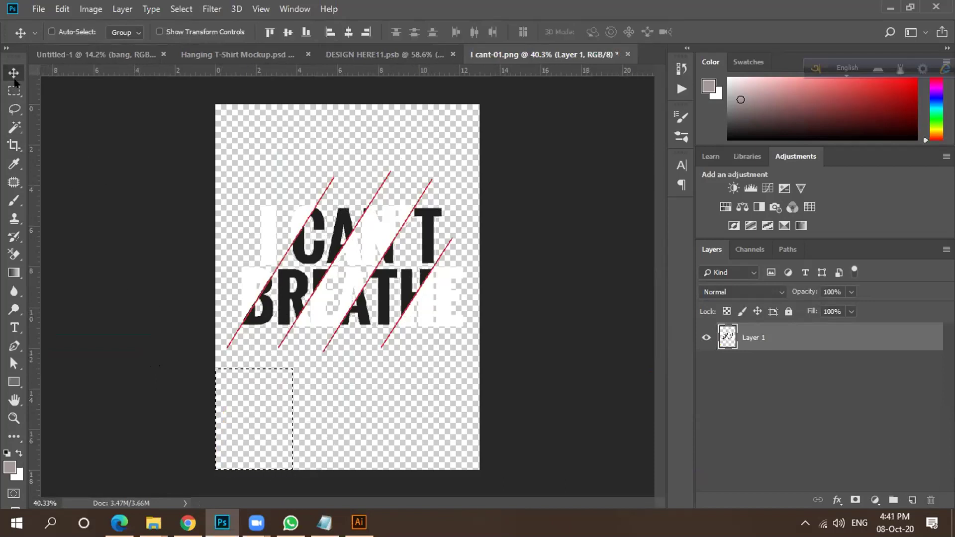
key("ctrl+s")
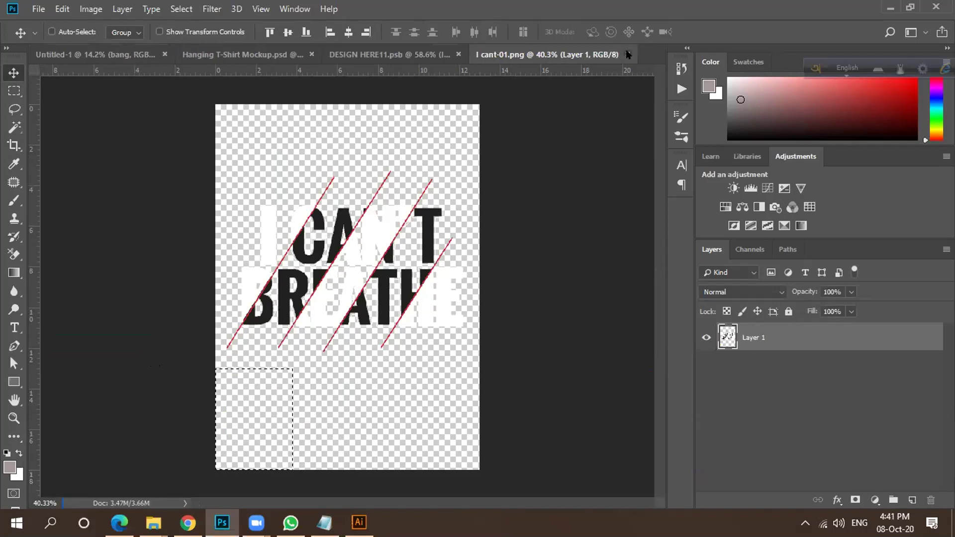
left_click(627, 54)
Nudge the I CAN'T BREATHE design slightly to the right in DESIGN HERE11.psb.
scroll(321, 283, "down", 2)
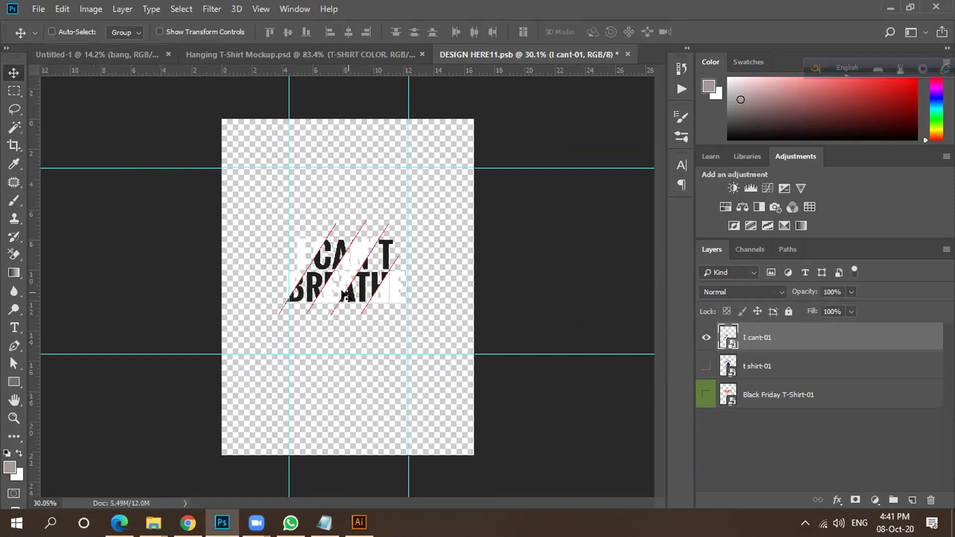
mouse_move(330, 279)
left_mouse_down()
mouse_move(342, 323)
mouse_move(337, 279)
left_mouse_up()
double_click(730, 343)
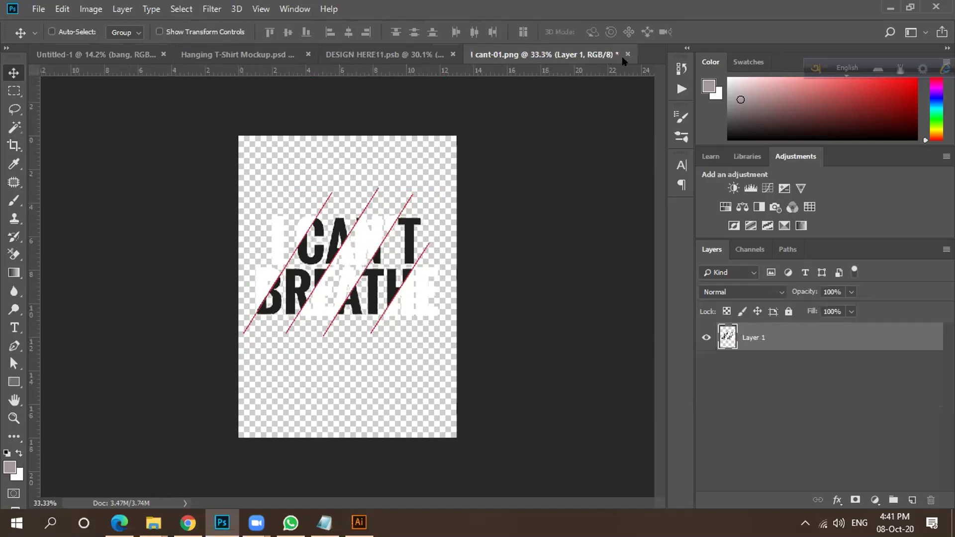
key("ctrl+w")
left_click(465, 201)
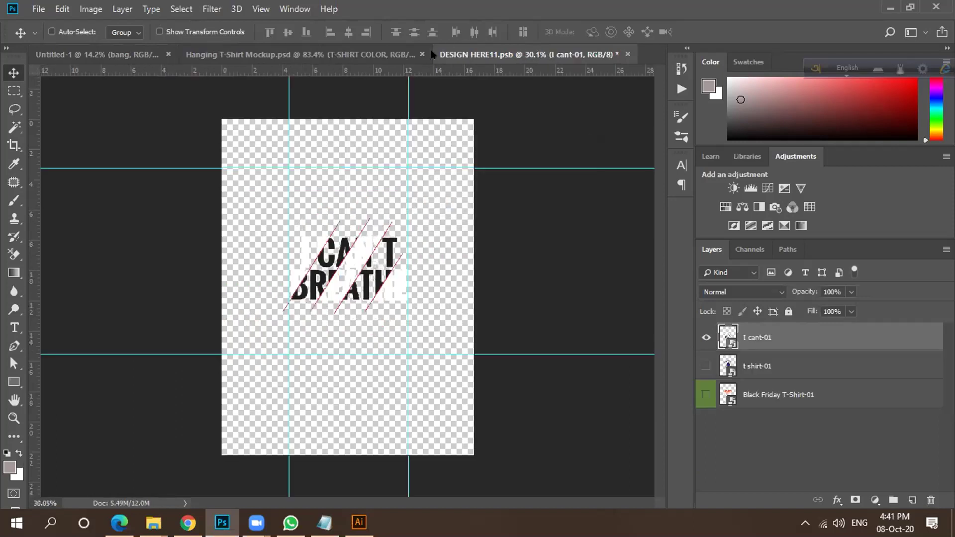
Save DESIGN HERE11.psb and check the cleaned design on the hanging T-shirt mockup.
left_click(352, 56)
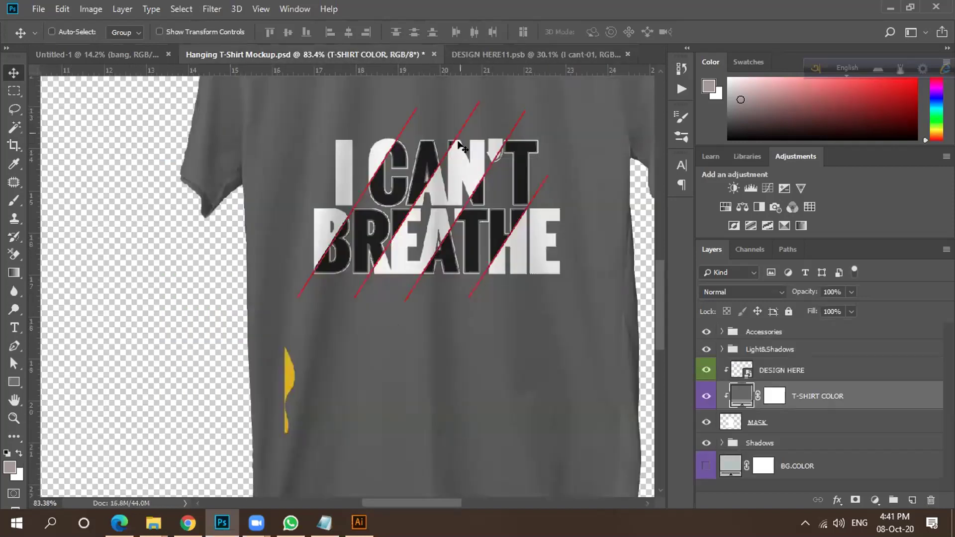
key("ctrl+Tab")
key("ctrl+s")
key("ctrl+Tab")
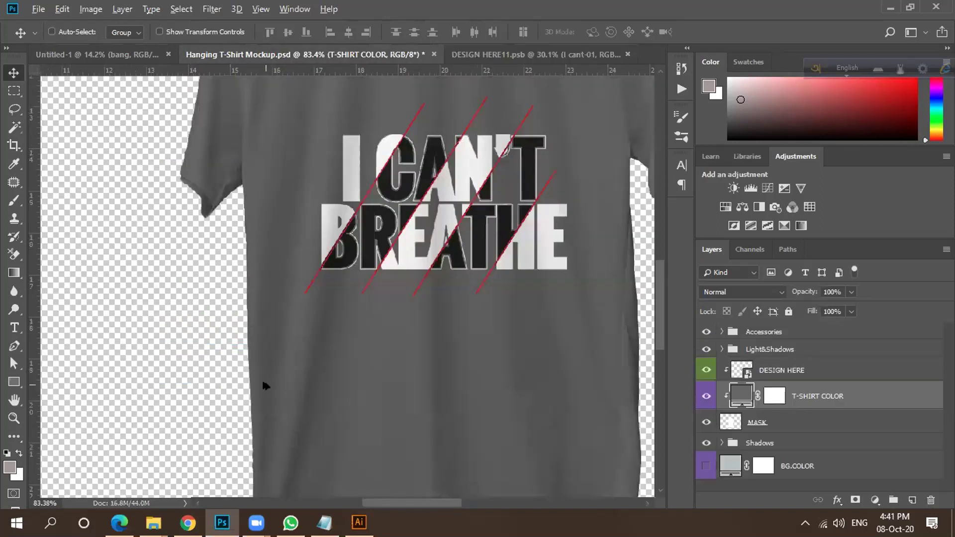
scroll(257, 314, "up", 2)
scroll(252, 311, "down", 5)
scroll(306, 220, "up", 1)
scroll(366, 262, "down", 1)
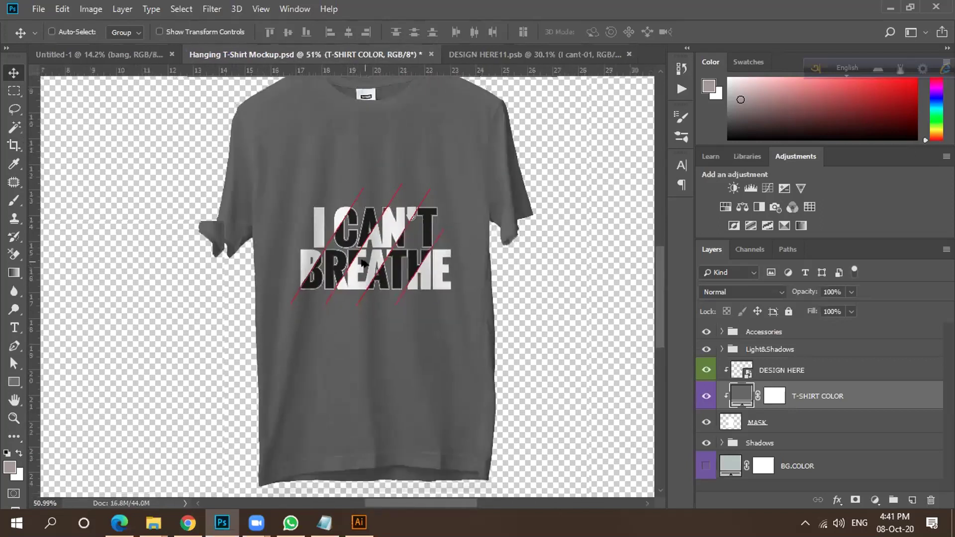
scroll(362, 264, "down", 2)
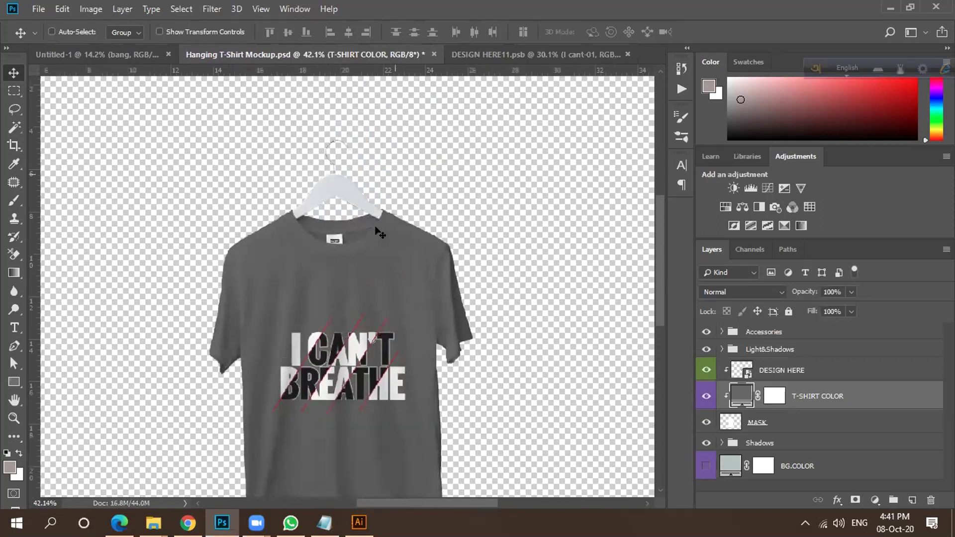
Raise the I cant-01 design to just below the upper horizontal guide, scale it to about 76.8%, and save DESIGN HERE11.psb.
key("ctrl+Tab")
left_click_drag(353, 298, 386, 264)
key("ctrl+shift")
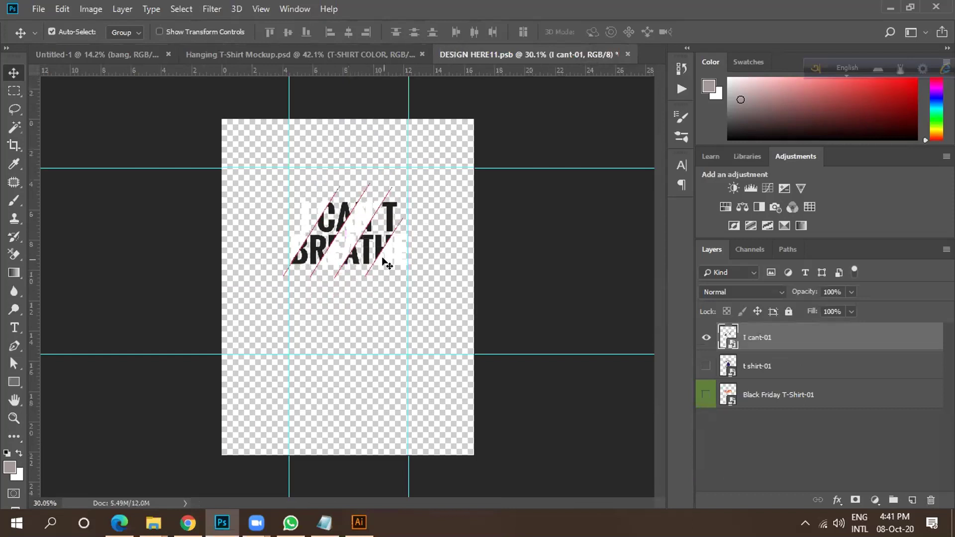
key("ctrl+t")
left_click_drag(413, 341, 419, 346)
left_click_drag(354, 238, 352, 228)
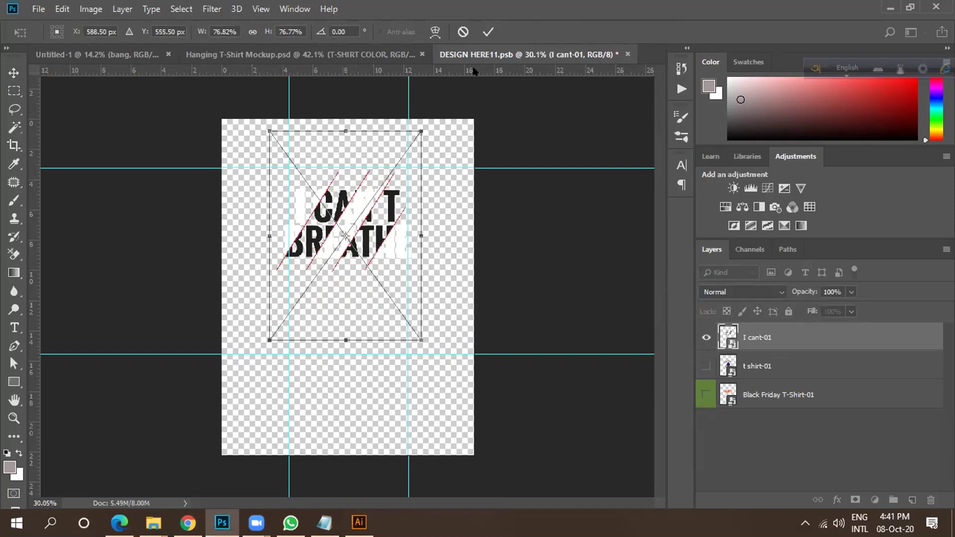
left_click(488, 31)
key("ctrl+s")
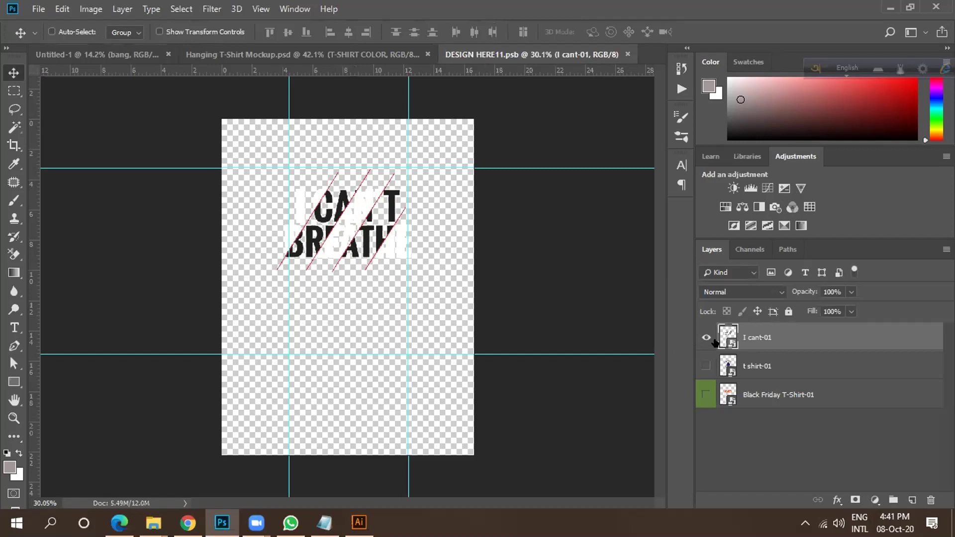
Move the I cant-01 design slightly down and right, save DESIGN HERE11.psb, and check its placement on the T-shirt mockup.
left_click(316, 56)
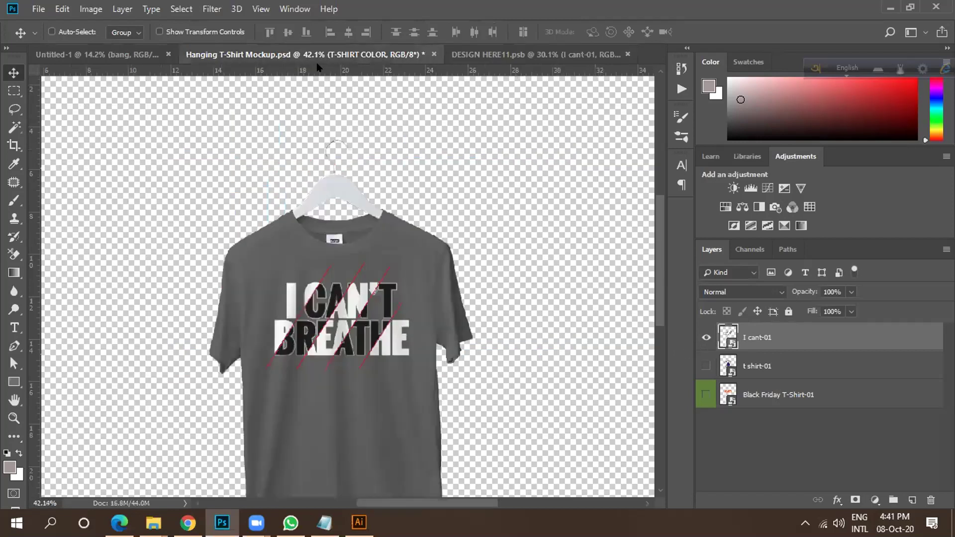
scroll(320, 311, "down", 1)
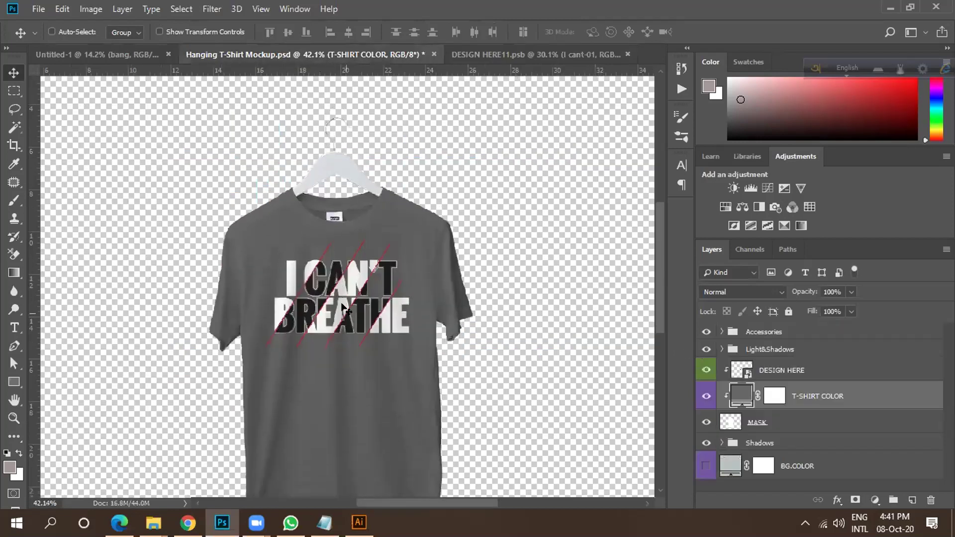
left_click(497, 55)
left_click_drag(338, 240, 341, 253)
key("ctrl+s")
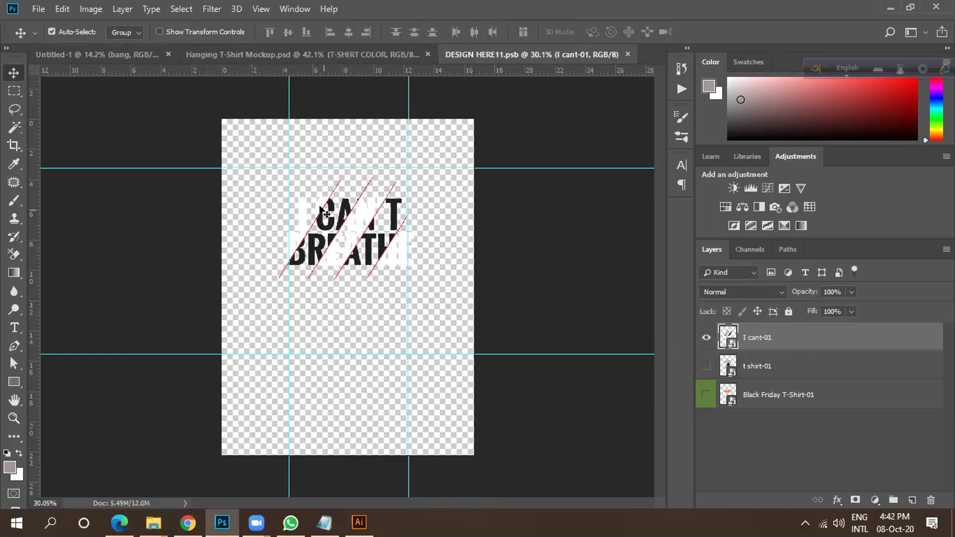
left_click(331, 54)
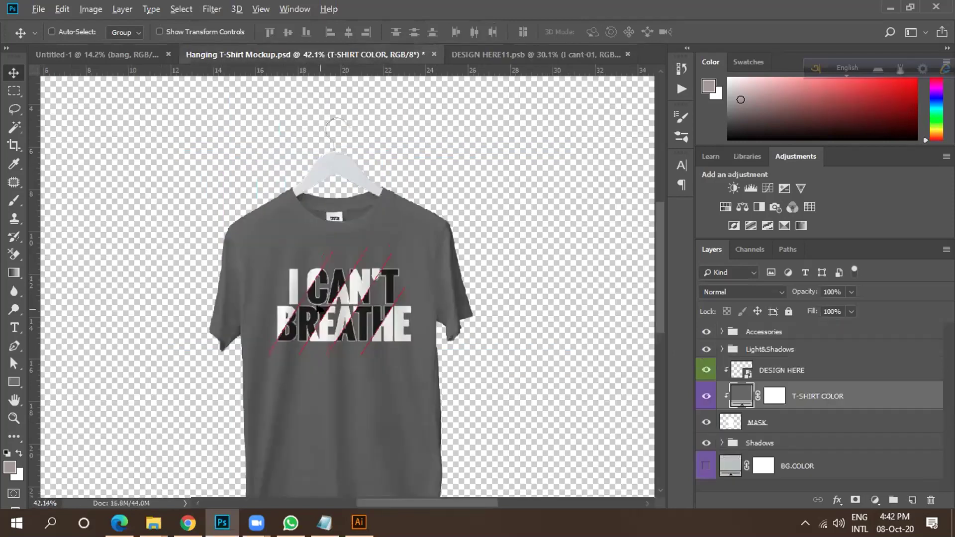
scroll(318, 309, "up", 5)
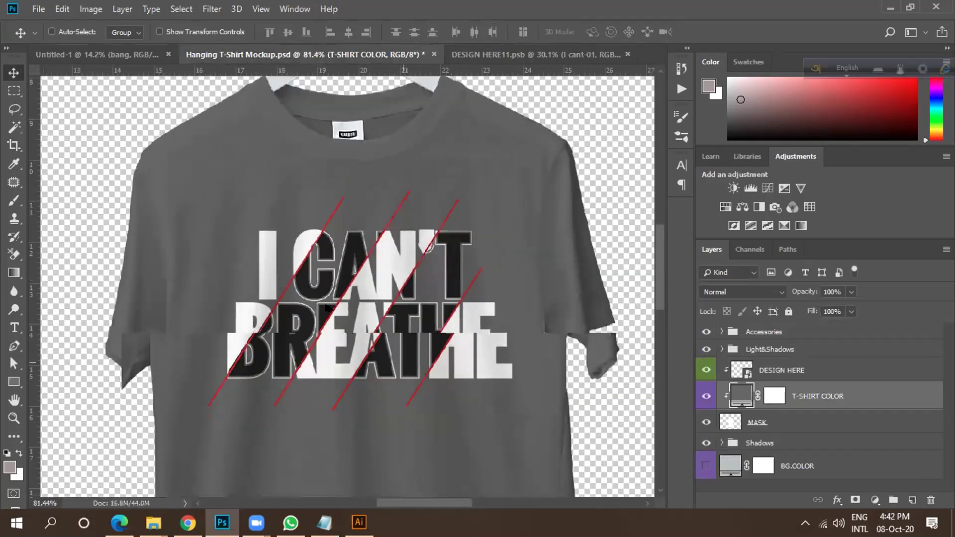
scroll(327, 308, "down", 2)
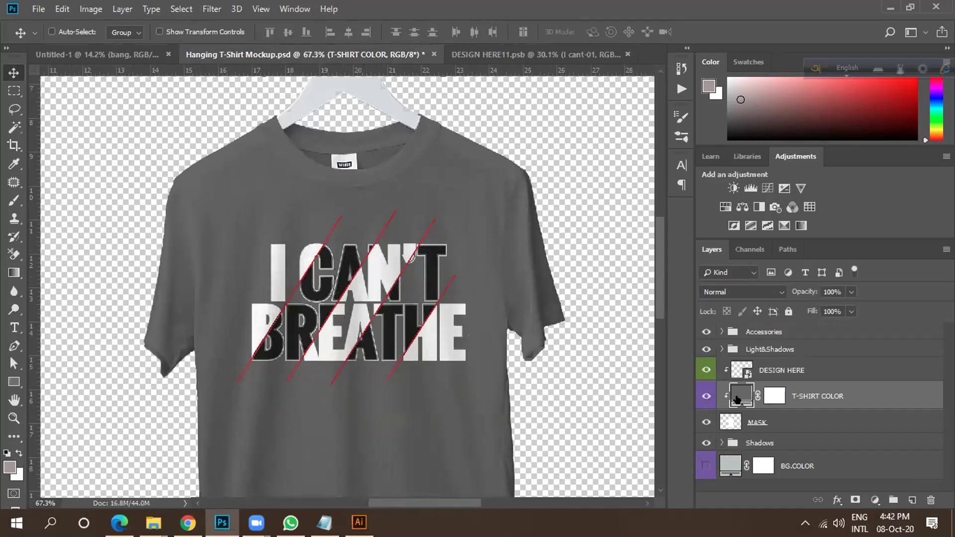
Change the T-SHIRT COLOR fill layer to a deep blue after trying other shades.
double_click(738, 393)
left_click(687, 319)
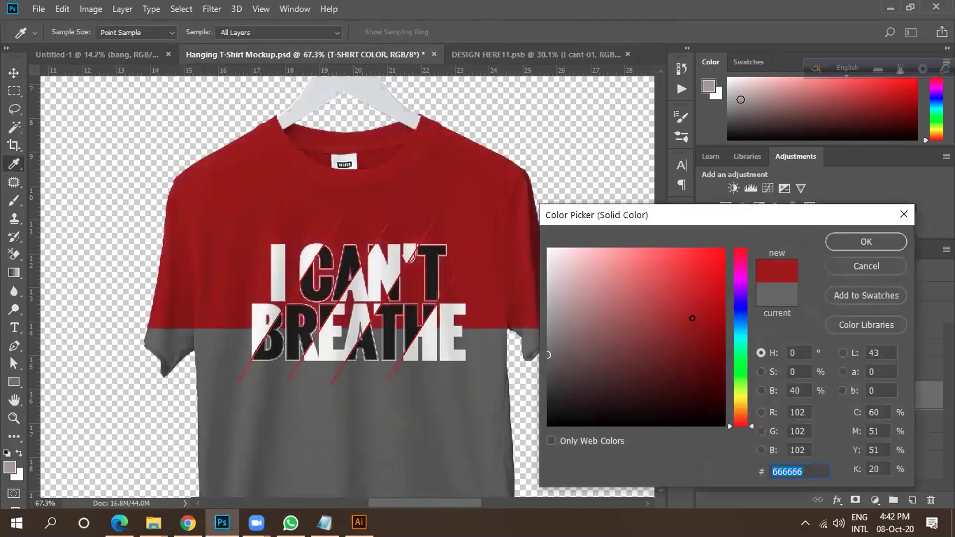
left_click(649, 299)
left_click(690, 312)
left_click(697, 318)
left_click_drag(739, 404, 740, 399)
left_click(682, 283)
left_click(697, 302)
left_click(702, 312)
mouse_move(734, 340)
left_mouse_down()
mouse_move(735, 324)
mouse_move(565, 365)
mouse_move(686, 341)
mouse_move(705, 325)
left_mouse_up()
left_click(858, 239)
scroll(370, 371, "down", 3)
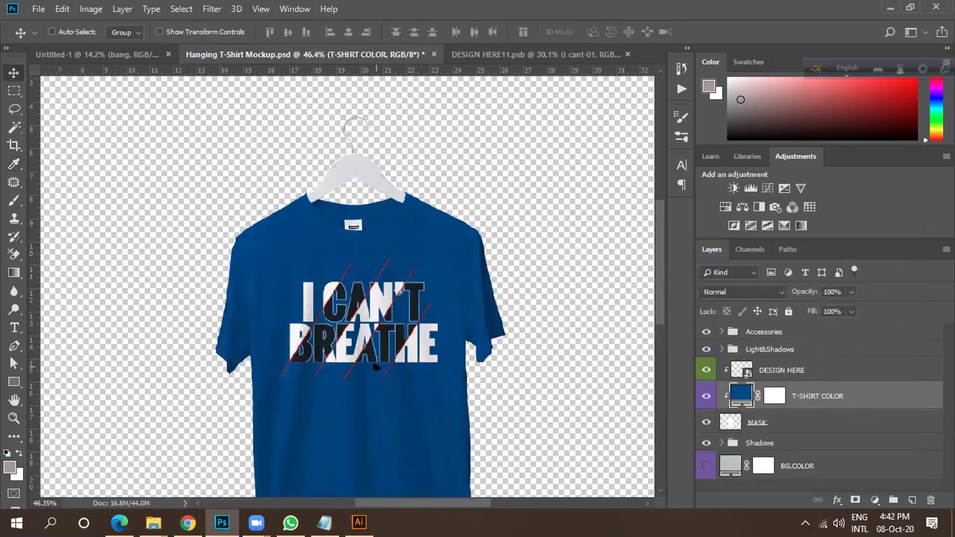
Start saving a copy of the hanging T-shirt mockup under a new name, with PNG as the file format.
left_click(62, 10)
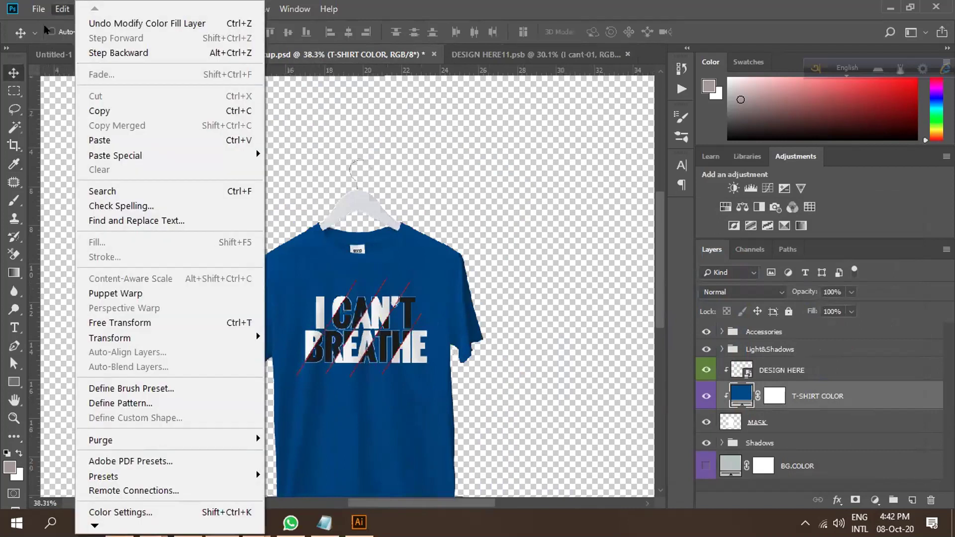
mouse_move(39, 9)
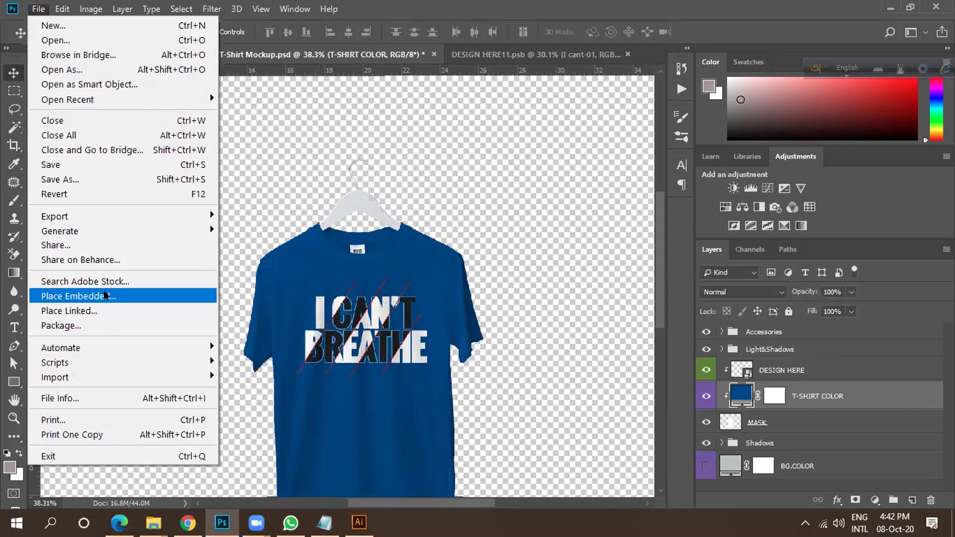
left_click(87, 178)
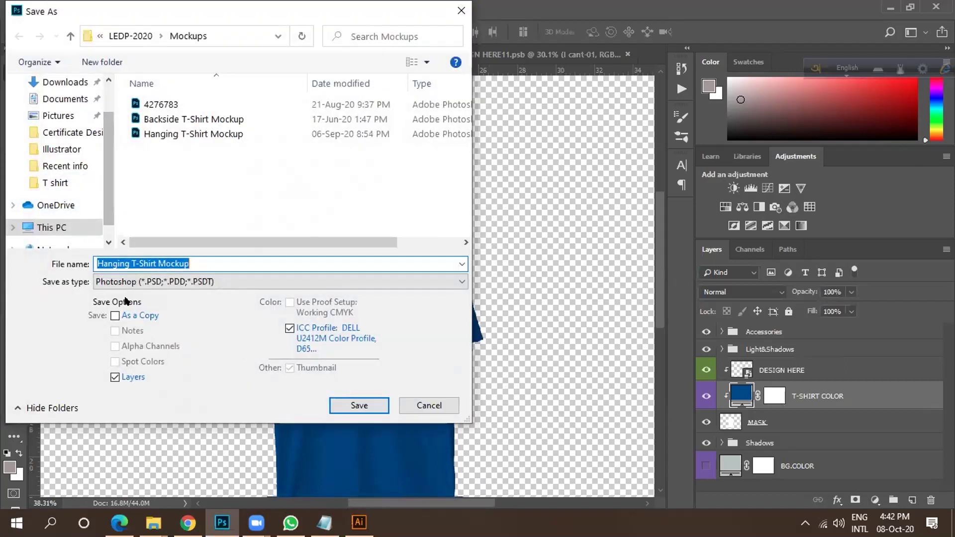
left_click(139, 282)
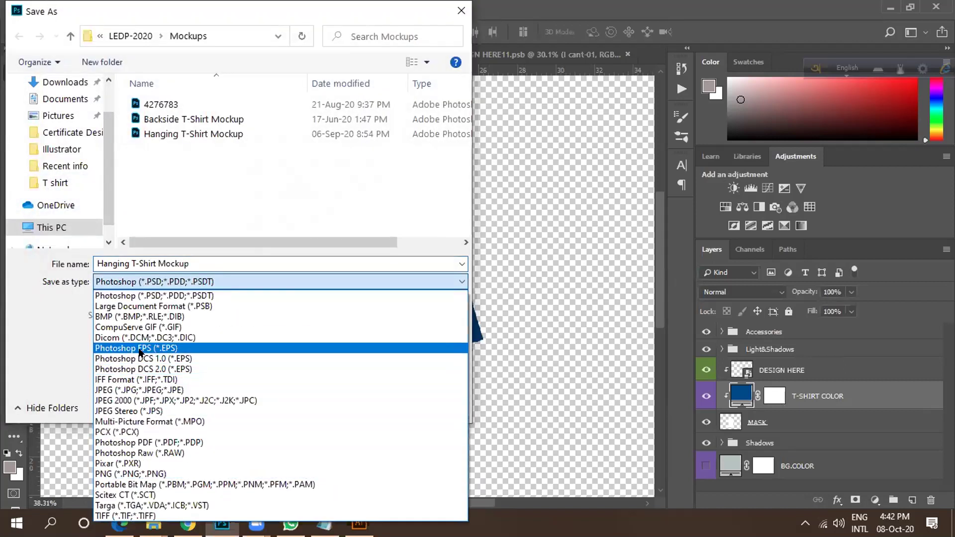
left_click(133, 474)
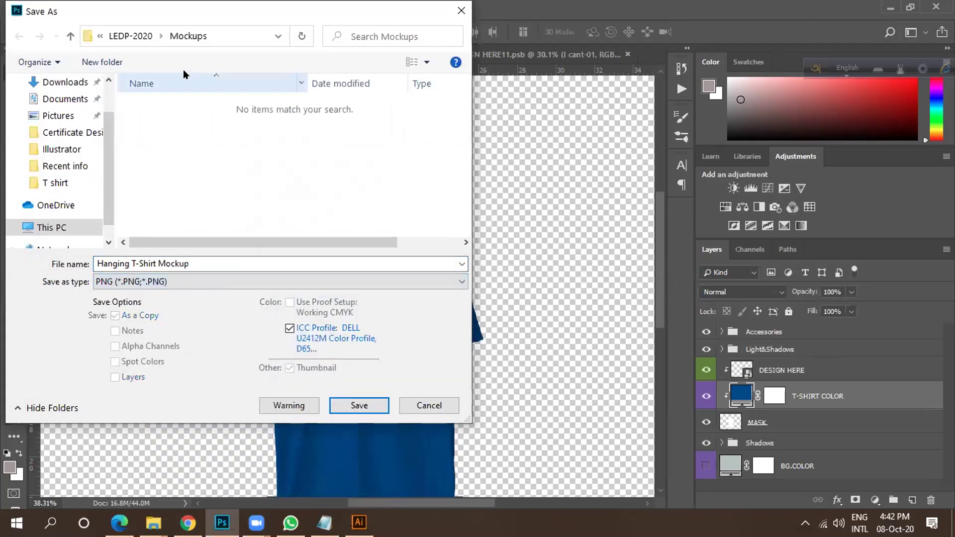
Save the PNG copy as Cant Breath in the T shirt folder within LEDP-2020's Gig image folder, accepting the PNG options.
left_click(130, 36)
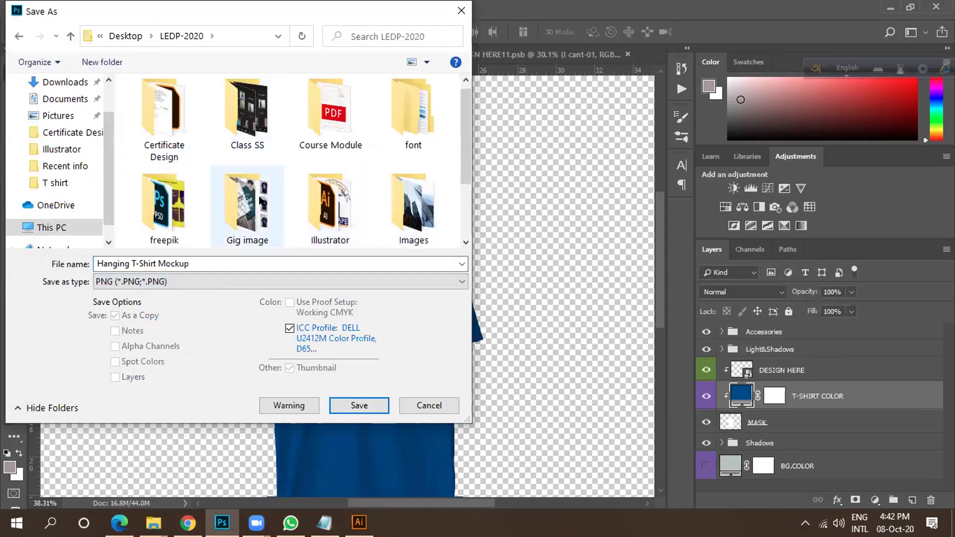
scroll(268, 208, "down", 1)
double_click(244, 119)
left_click(163, 122)
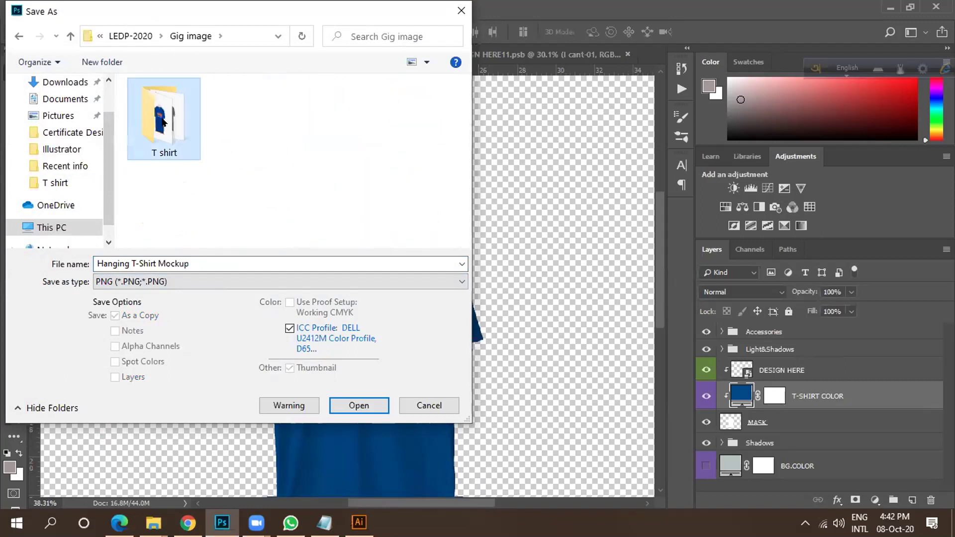
double_click(164, 122)
left_click(210, 257)
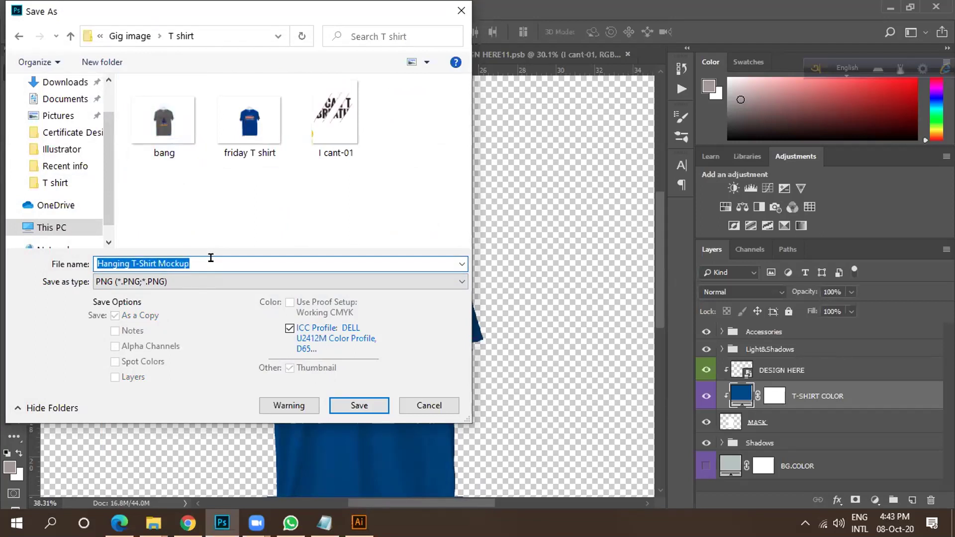
type("Cant Breath")
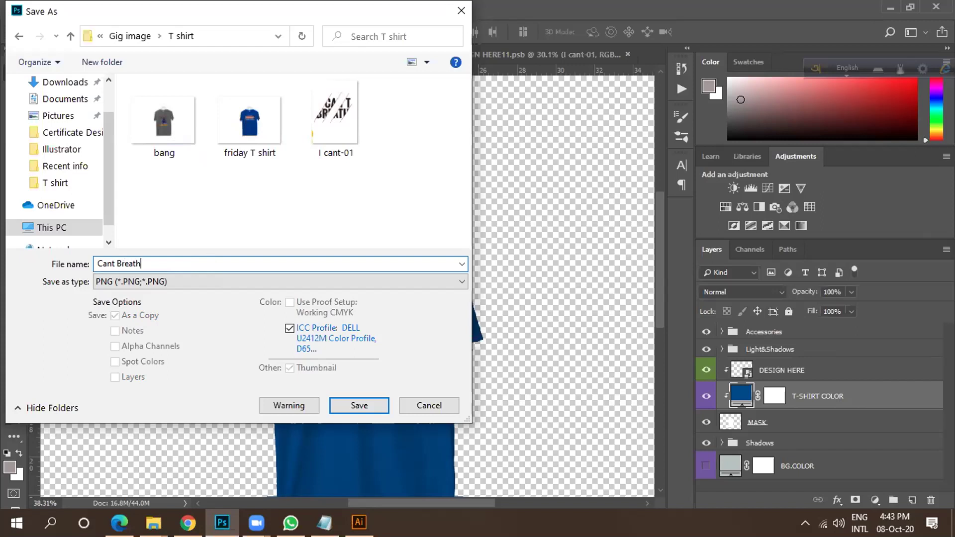
left_click(358, 404)
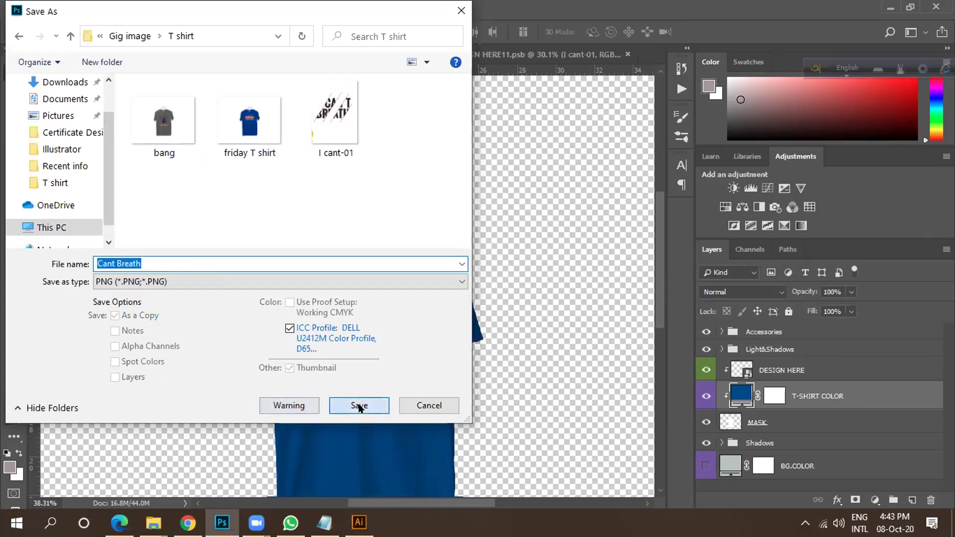
left_click(554, 147)
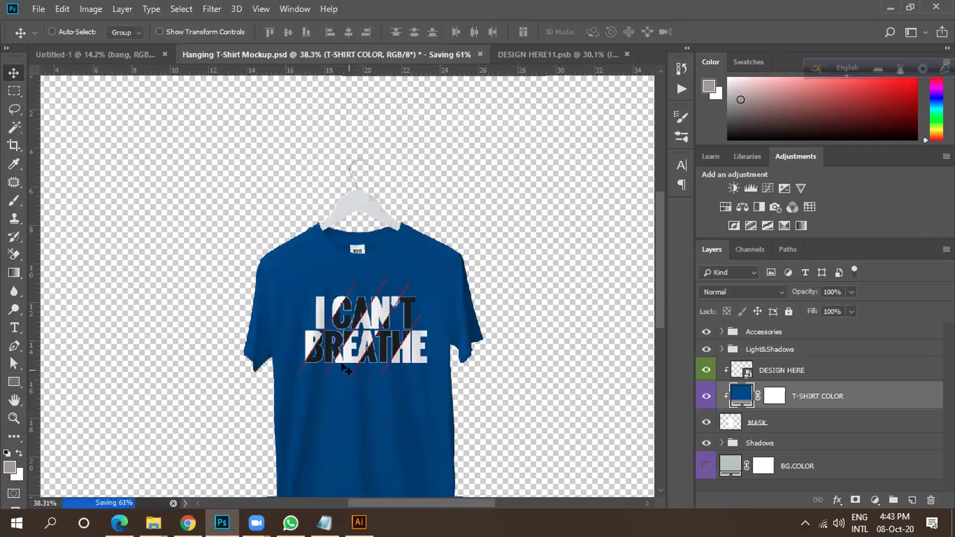
scroll(330, 333, "down", 1)
scroll(330, 332, "down", 4)
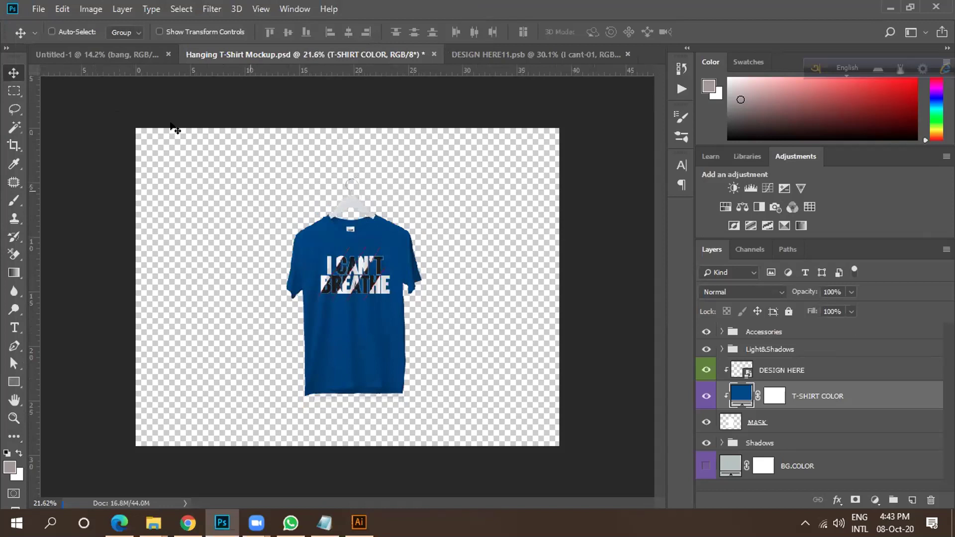
Place the Cant Breath image from the T shirt folder as an embedded object in the Untitled-1 gig image.
left_click(85, 55)
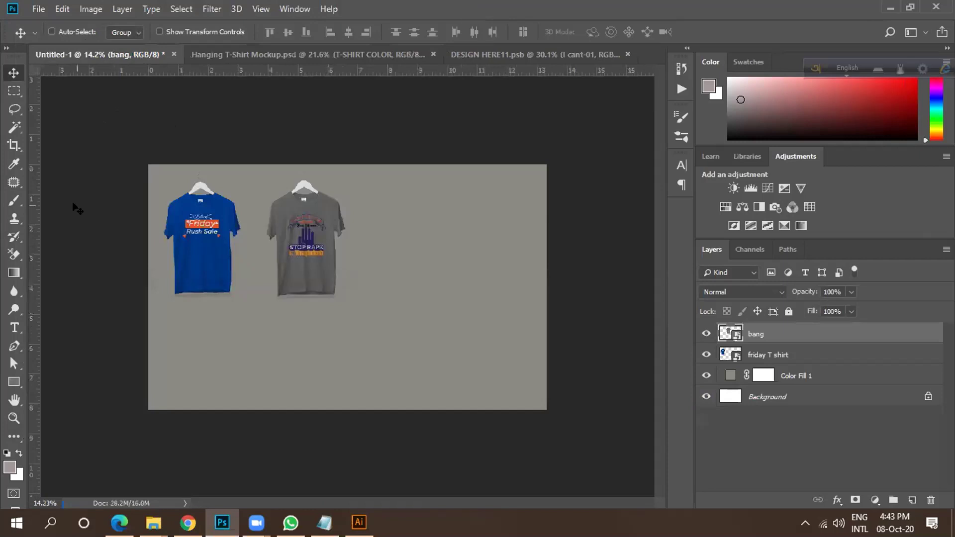
left_click(38, 8)
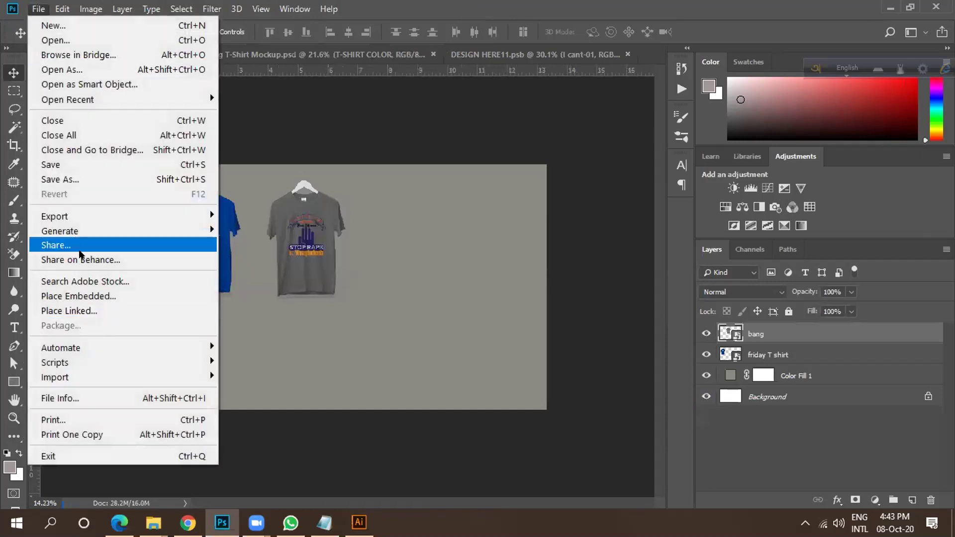
left_click(79, 296)
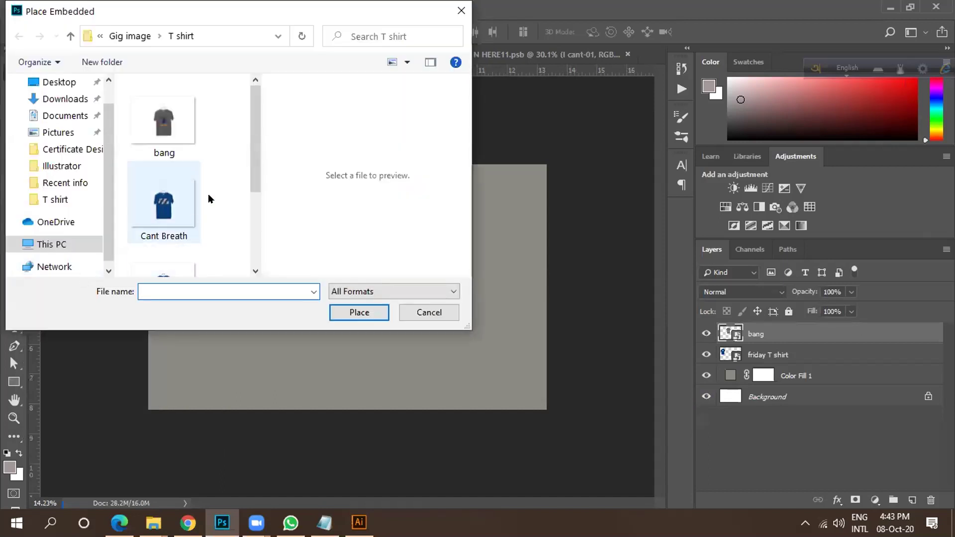
left_click_drag(253, 166, 262, 189)
left_click(150, 172)
left_click(348, 313)
Scale the Cant Breath T-shirt to about 19.9% and position it near the canvas's right edge, level with the other shirts.
left_click_drag(372, 288, 457, 248)
left_click_drag(607, 359, 575, 325)
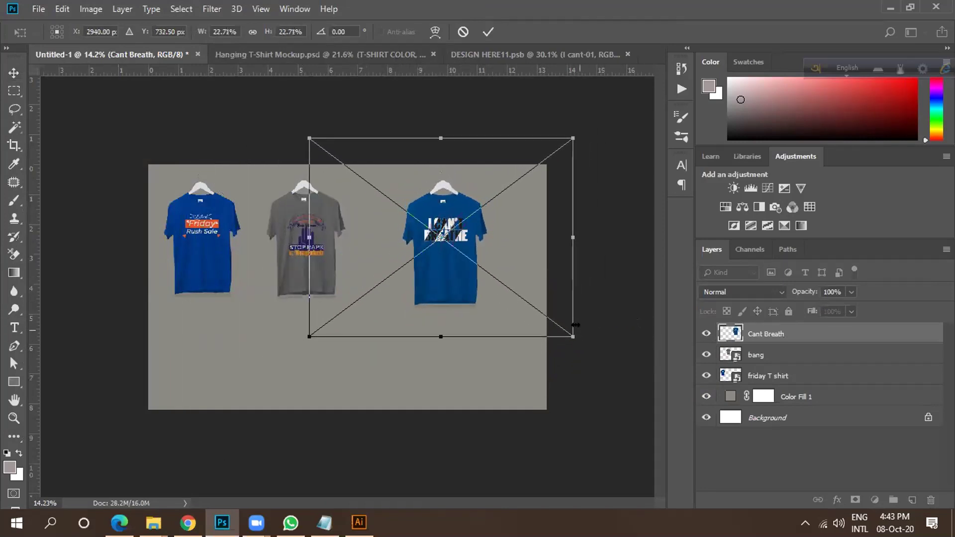
left_click_drag(461, 279, 480, 273)
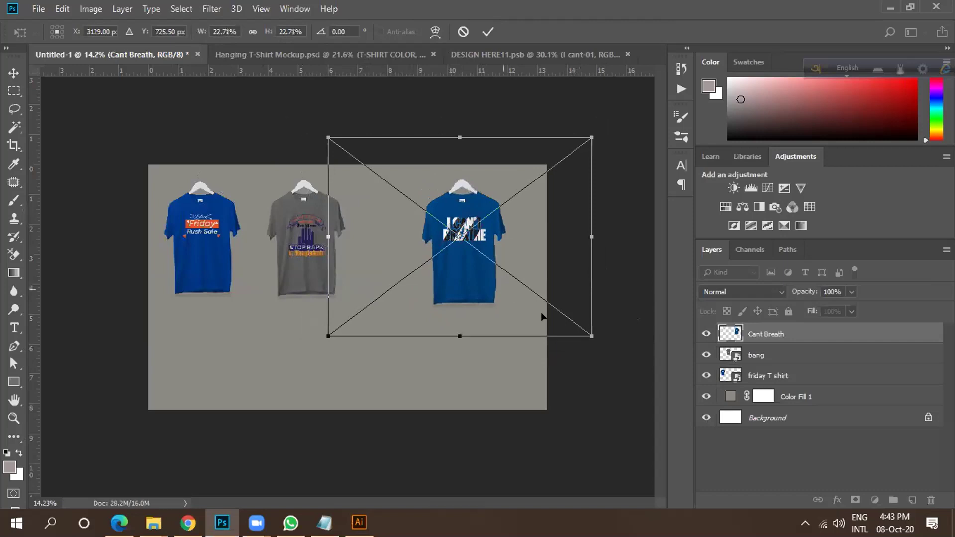
left_click_drag(580, 330, 577, 325)
mouse_move(479, 283)
left_mouse_down()
mouse_move(471, 285)
mouse_move(481, 279)
left_mouse_up()
left_click_drag(580, 328, 574, 321)
left_click_drag(570, 318, 567, 316)
left_click_drag(440, 268, 451, 269)
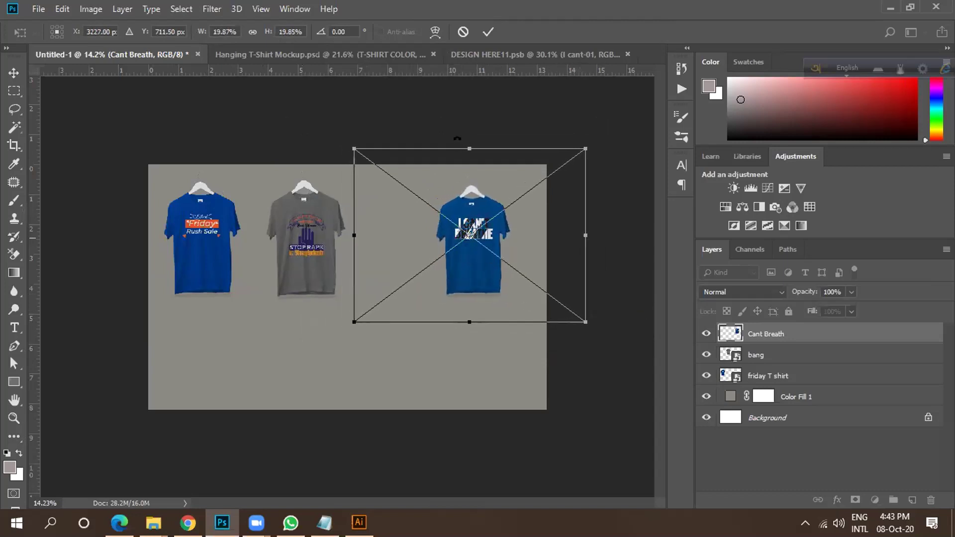
left_click(487, 33)
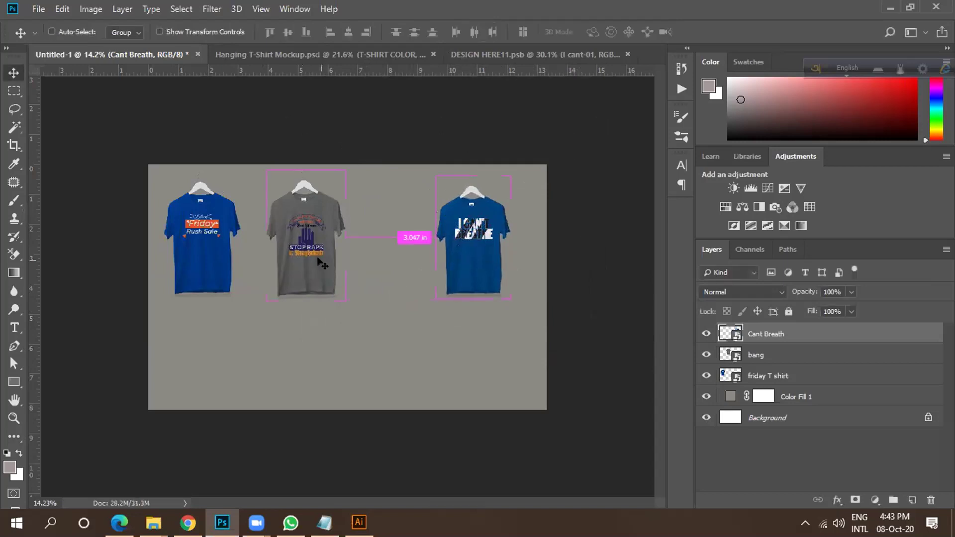
Scale the grey bang T-shirt down slightly and move it right, between the two blue T-shirts.
key("ctrl+t")
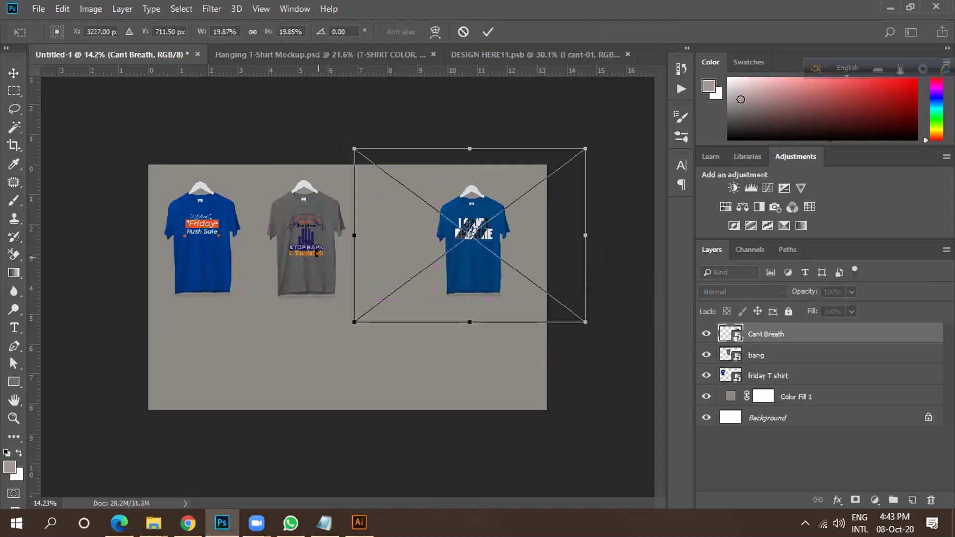
left_click(463, 31)
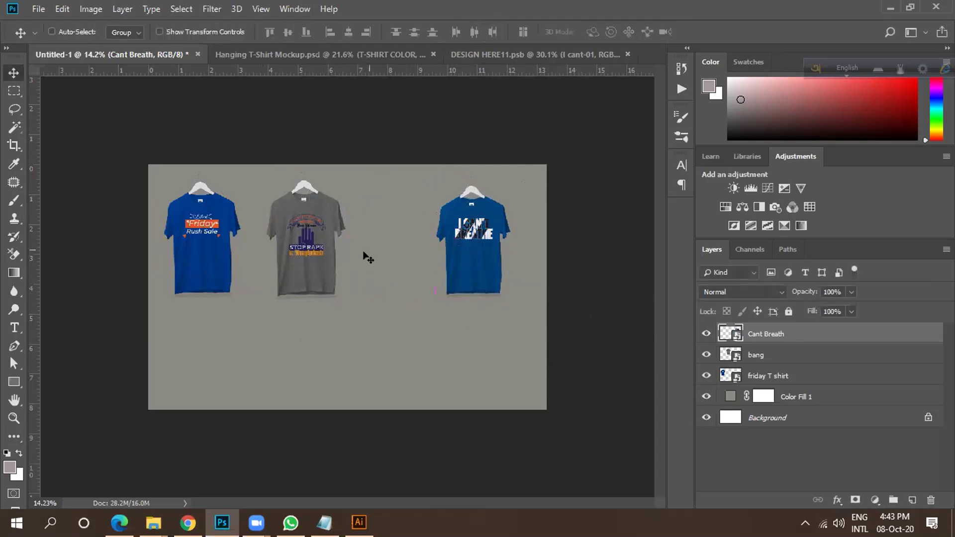
left_click(314, 258, "ctrl")
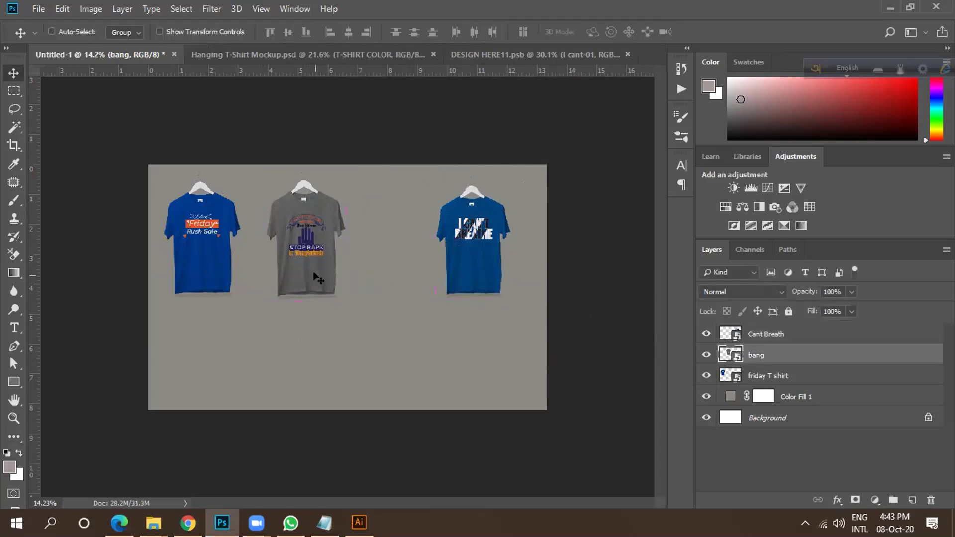
key("ctrl+t")
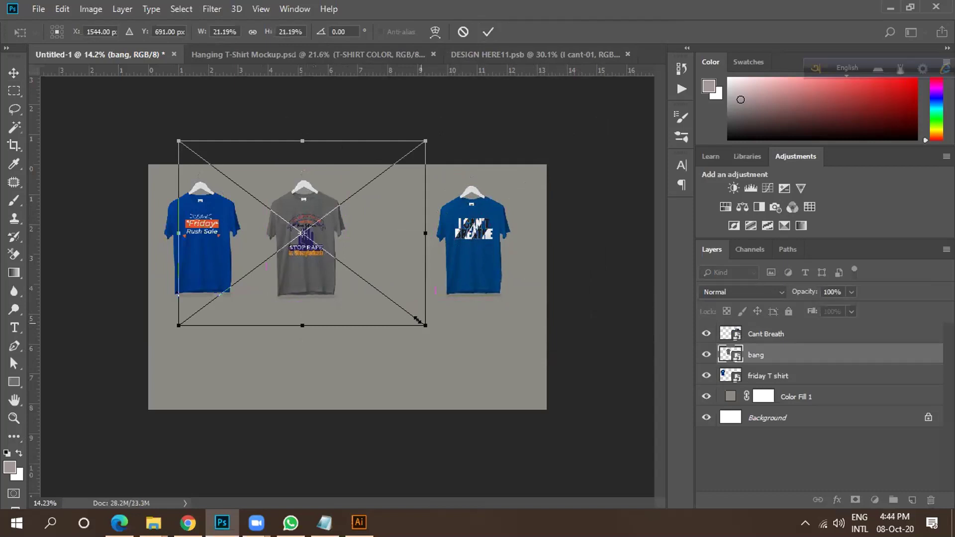
left_click_drag(418, 321, 414, 316)
left_click_drag(308, 267, 324, 271)
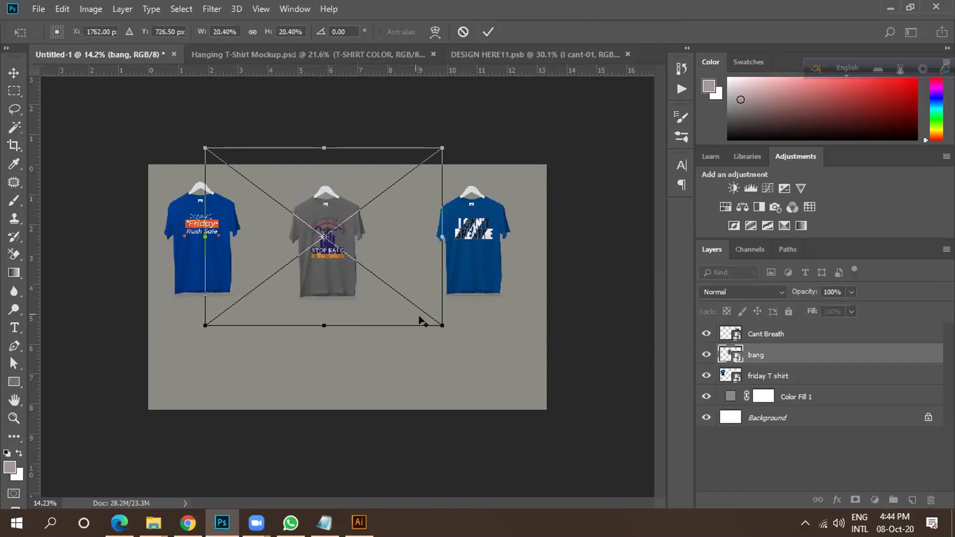
left_click_drag(434, 320, 426, 313)
left_click_drag(327, 272, 327, 273)
left_click(487, 32)
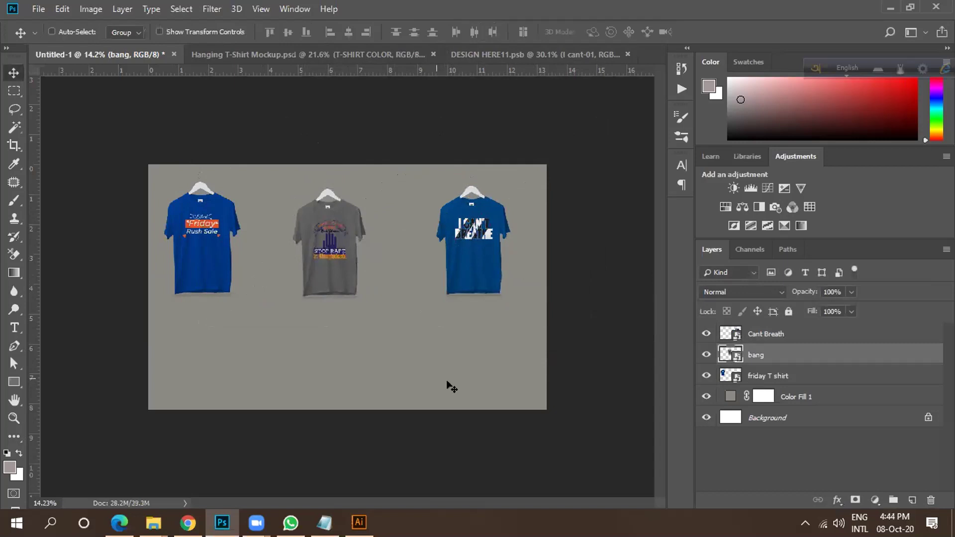
Change the Color Fill 1 background to dark teal 106f60 after trying other shades.
left_click(718, 396)
left_click(705, 396)
left_click(704, 396)
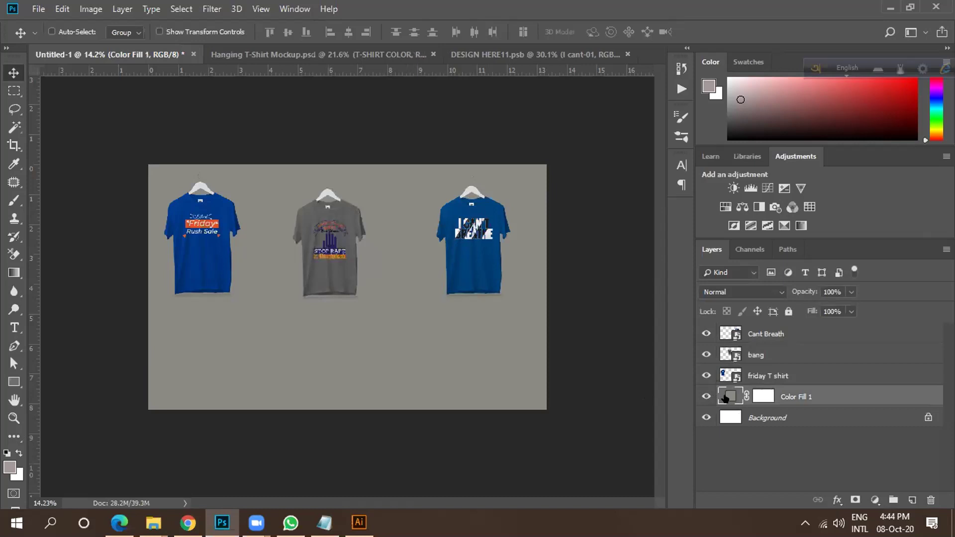
double_click(724, 398)
left_click(691, 337)
left_click_drag(693, 337, 660, 342)
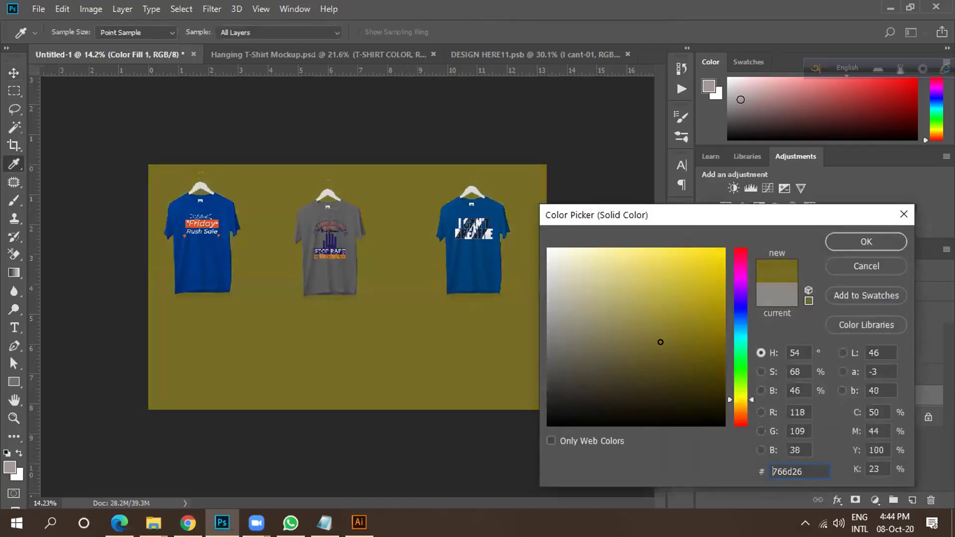
left_click_drag(590, 339, 589, 344)
left_click_drag(726, 383, 727, 382)
left_click_drag(624, 330, 580, 284)
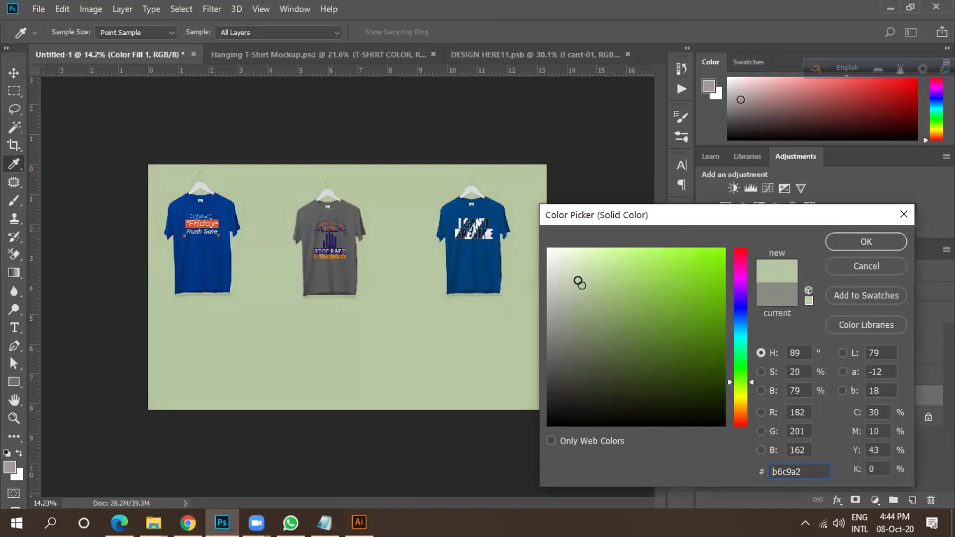
mouse_move(746, 373)
left_mouse_down()
mouse_move(731, 341)
mouse_move(698, 344)
left_mouse_up()
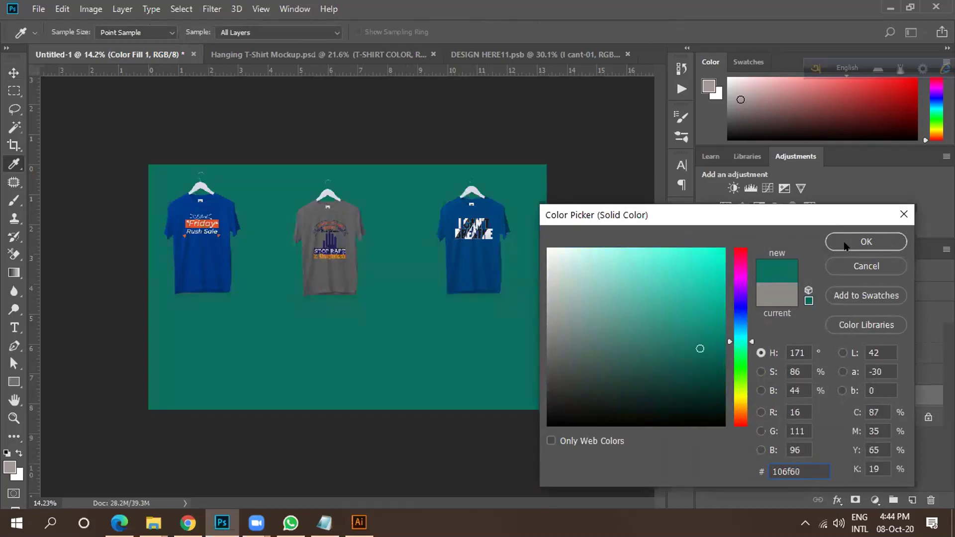
left_click(864, 240)
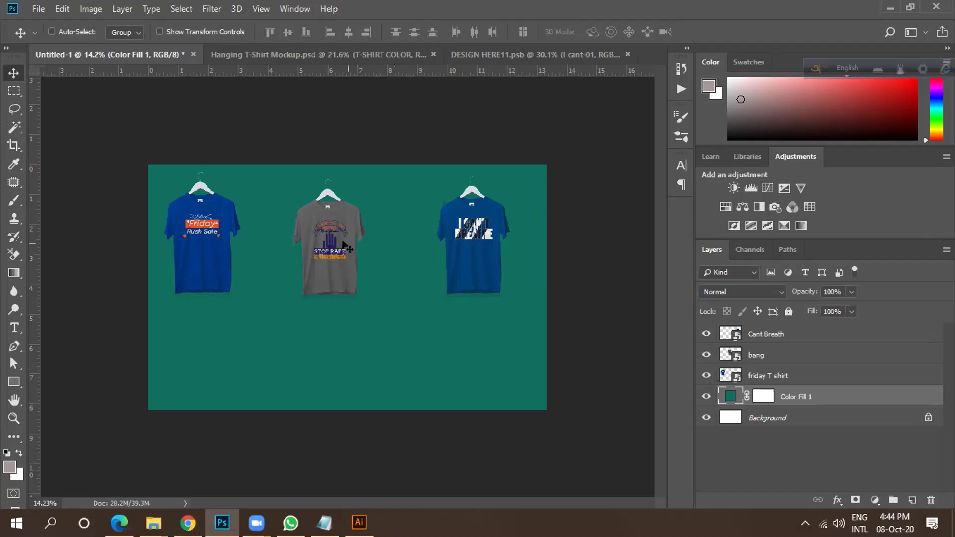
Try moving the Friday T-shirt slightly lower on the canvas, and undo the move.
scroll(179, 252, "up", 2)
scroll(195, 236, "down", 3)
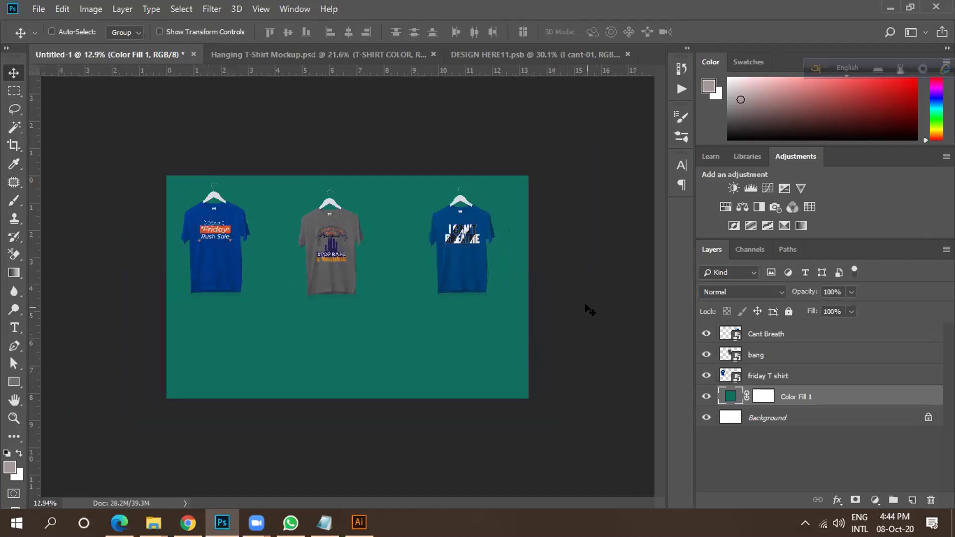
left_click(211, 264, "ctrl")
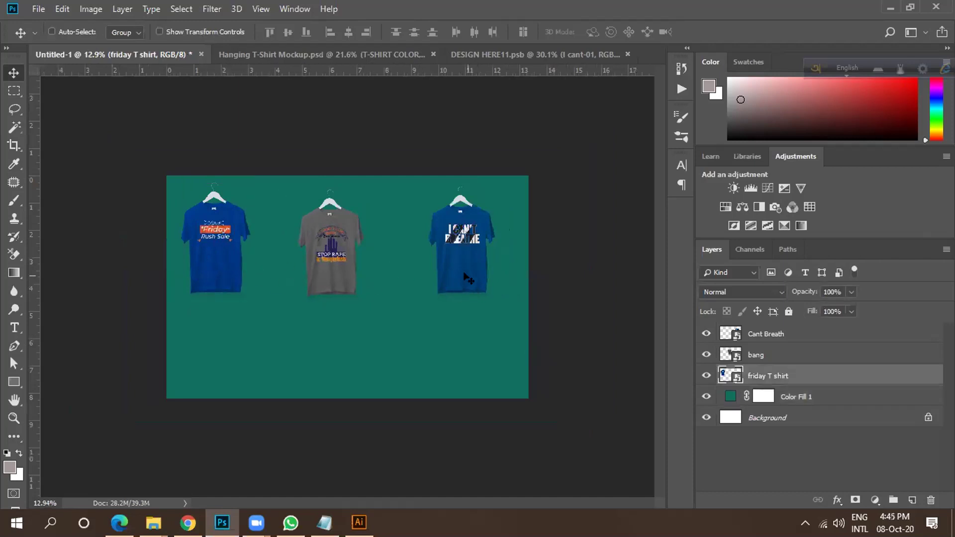
left_click_drag(460, 257, 458, 268)
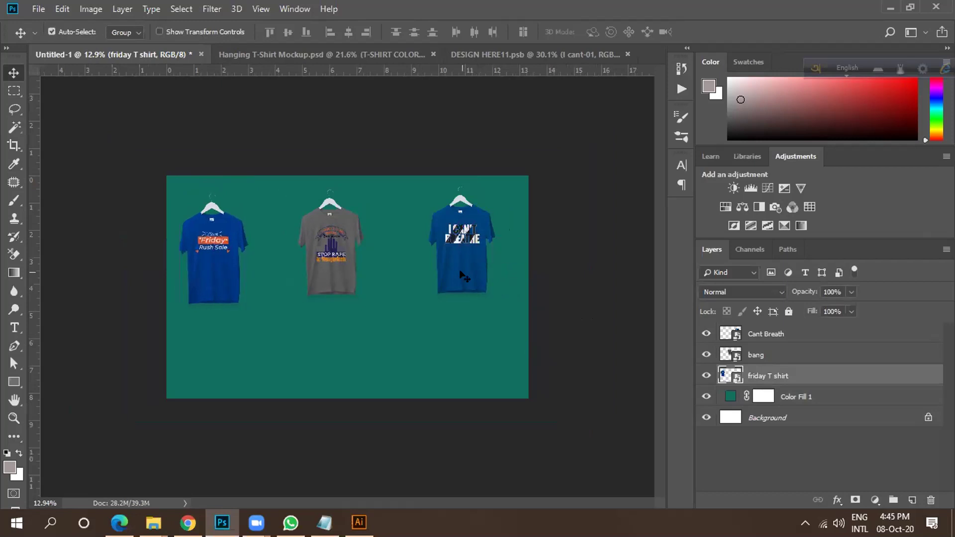
key("ctrl+z")
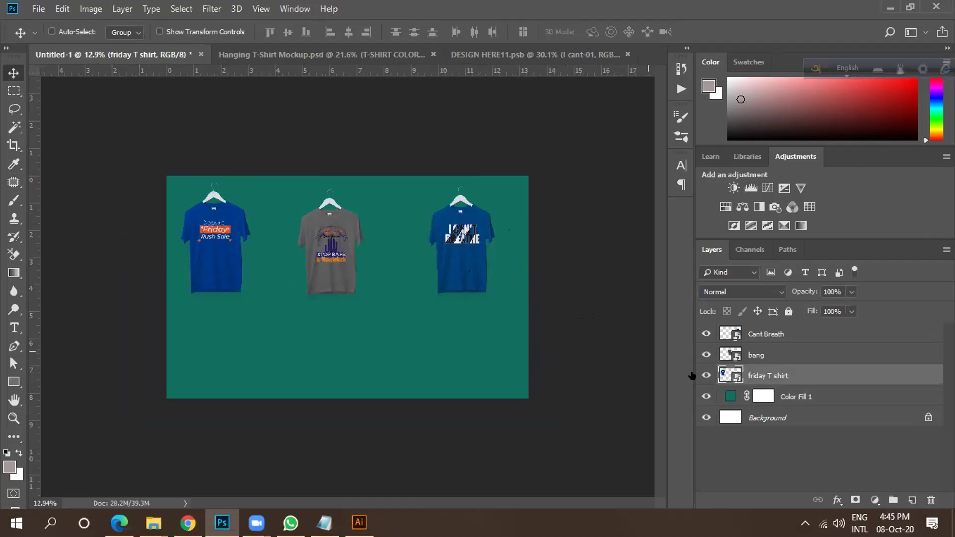
Select the Cant Breath layer and toggle its visibility off and on to identify its T-shirt.
left_click(771, 340)
left_click(706, 333)
left_click(706, 334)
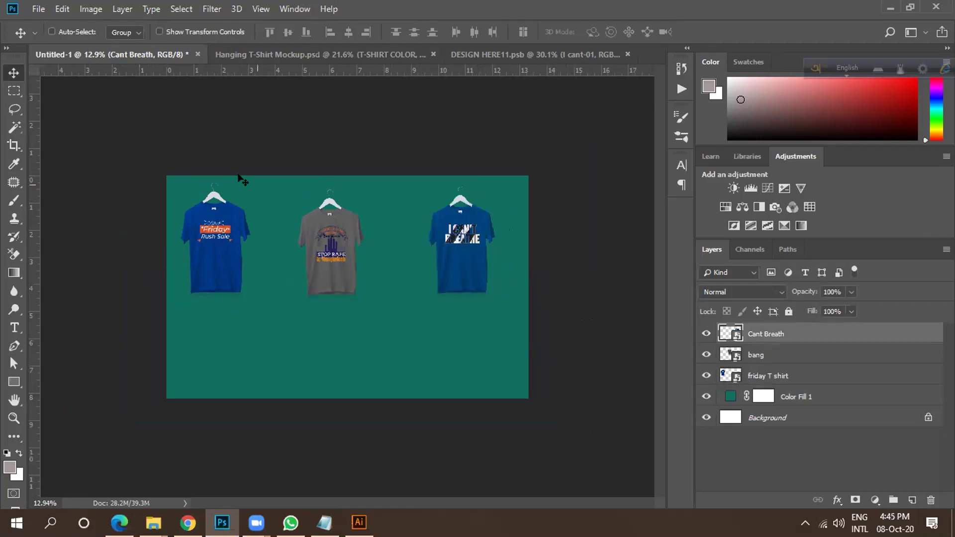
Check the document's Image Size and Canvas Size settings, leaving both without applying changes.
left_click(92, 10)
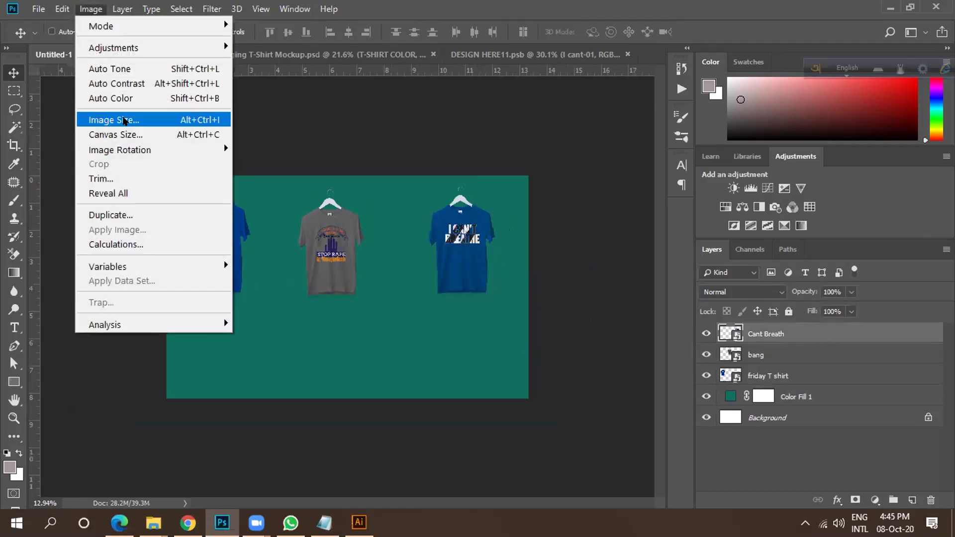
left_click(121, 119)
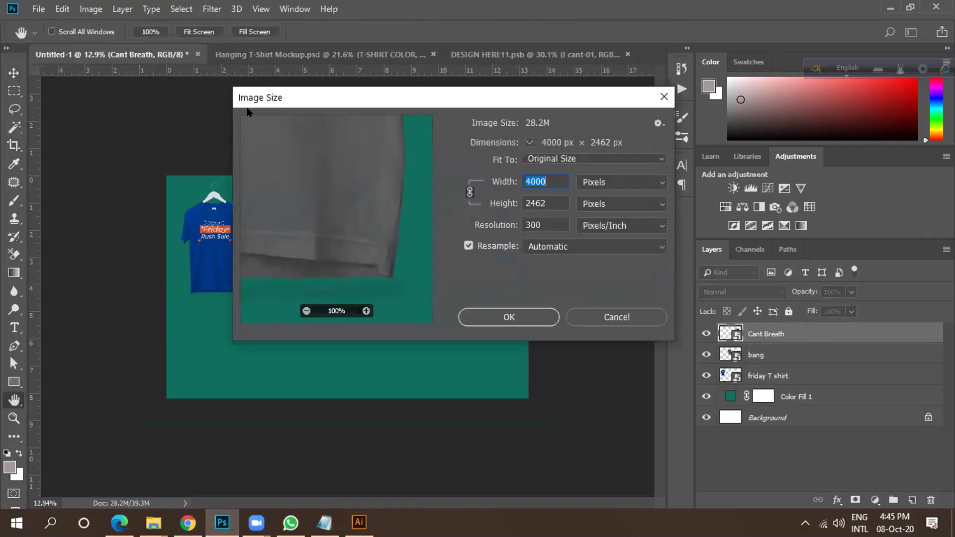
left_click(597, 396)
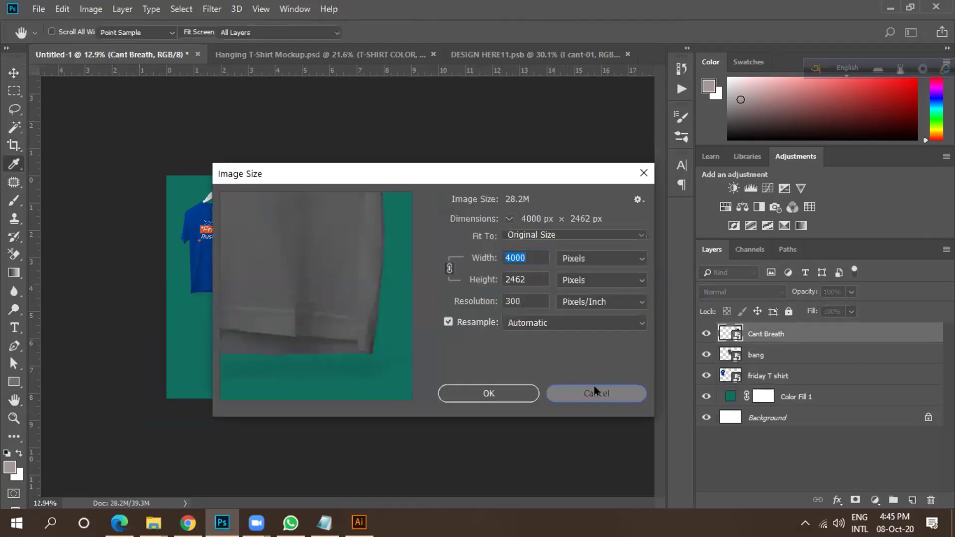
left_click(91, 9)
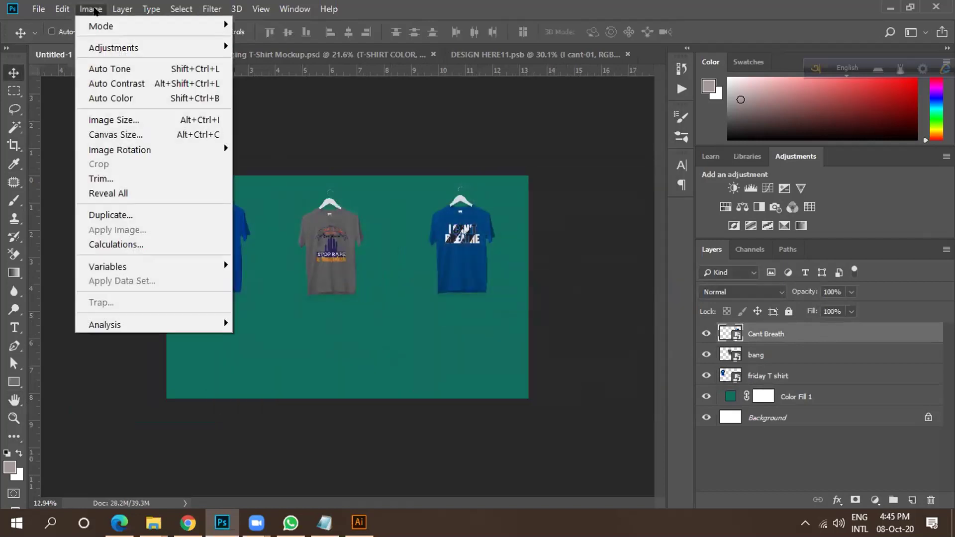
left_click(132, 134)
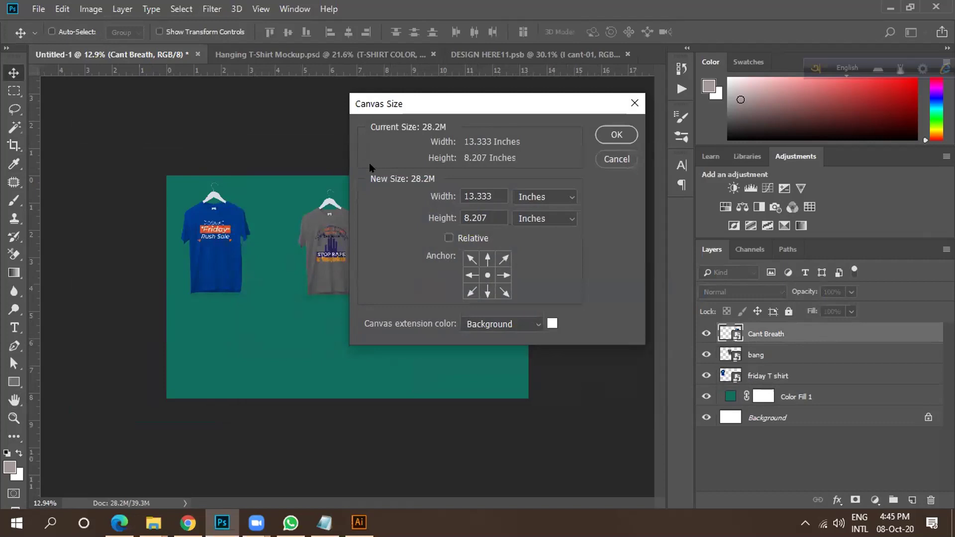
left_click(617, 160)
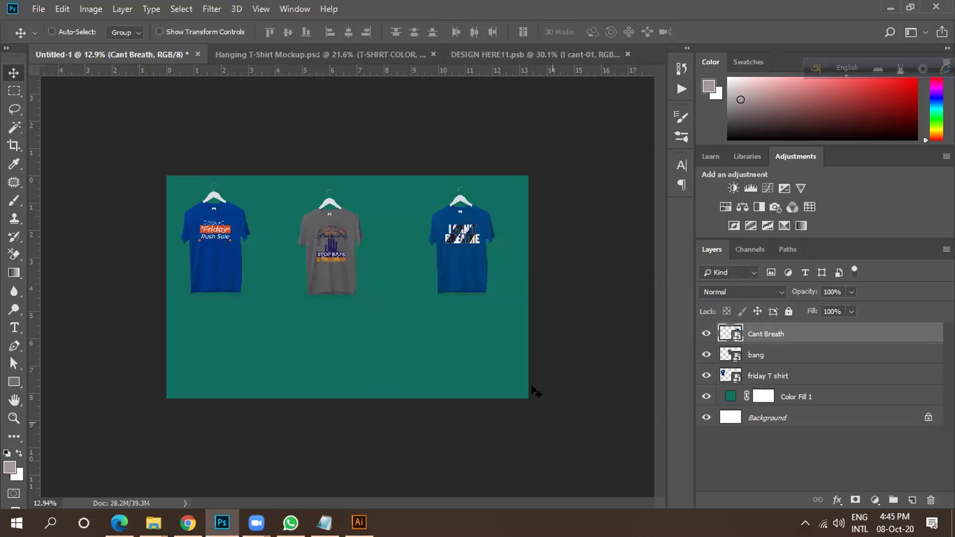
left_click(91, 9)
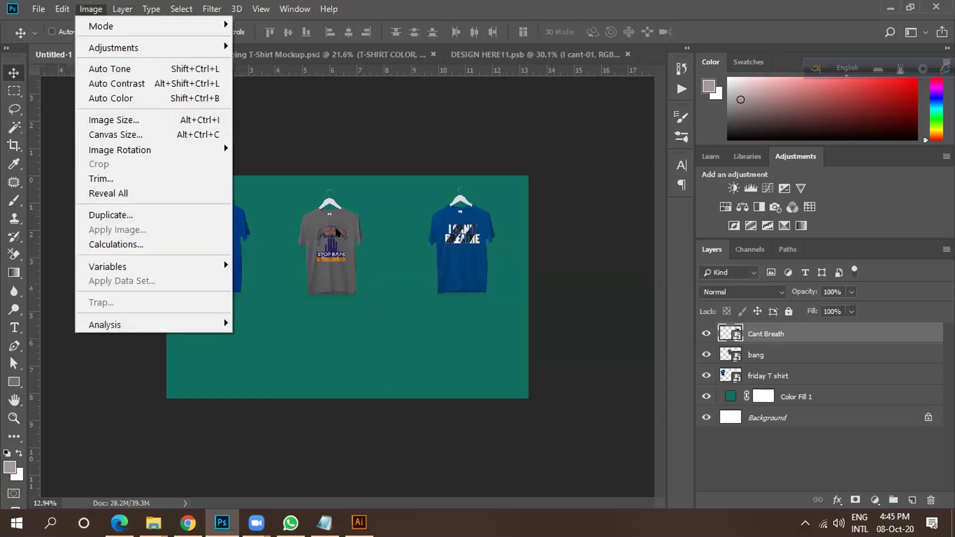
left_click(573, 285)
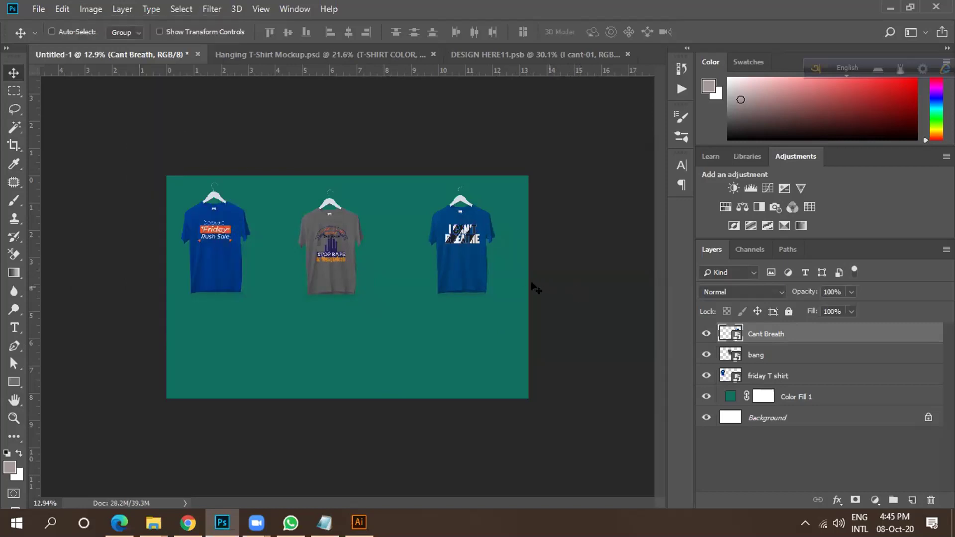
Enlarge the three T-shirt layers together slightly, centre them across the canvas width, and distribute their horizontal centers evenly.
left_click(779, 377, "shift")
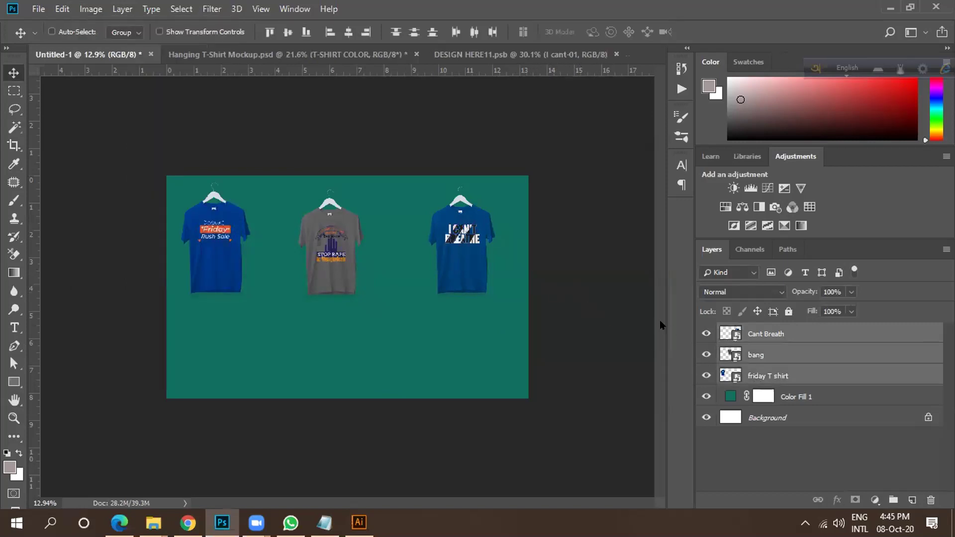
key("ctrl+t")
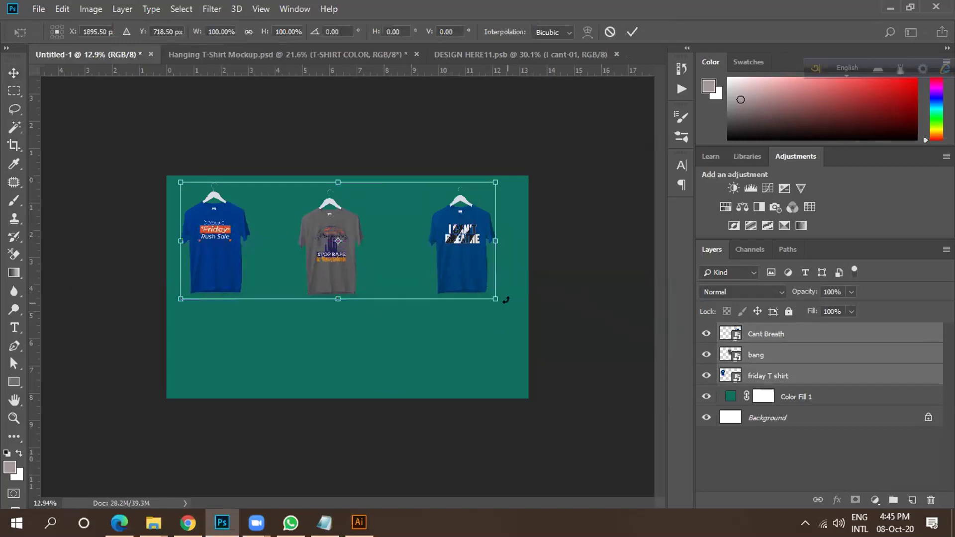
left_click_drag(493, 298, 475, 279)
key("Return")
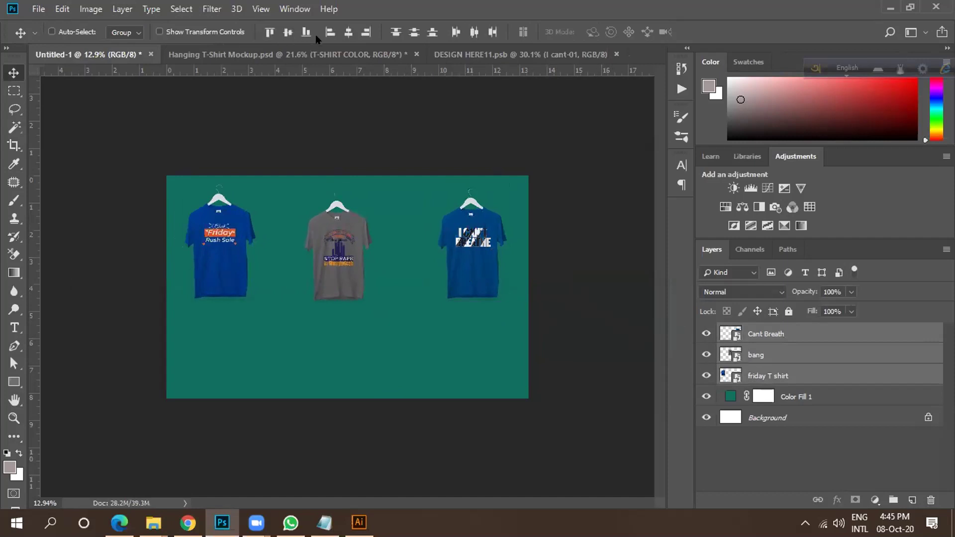
left_click(474, 32)
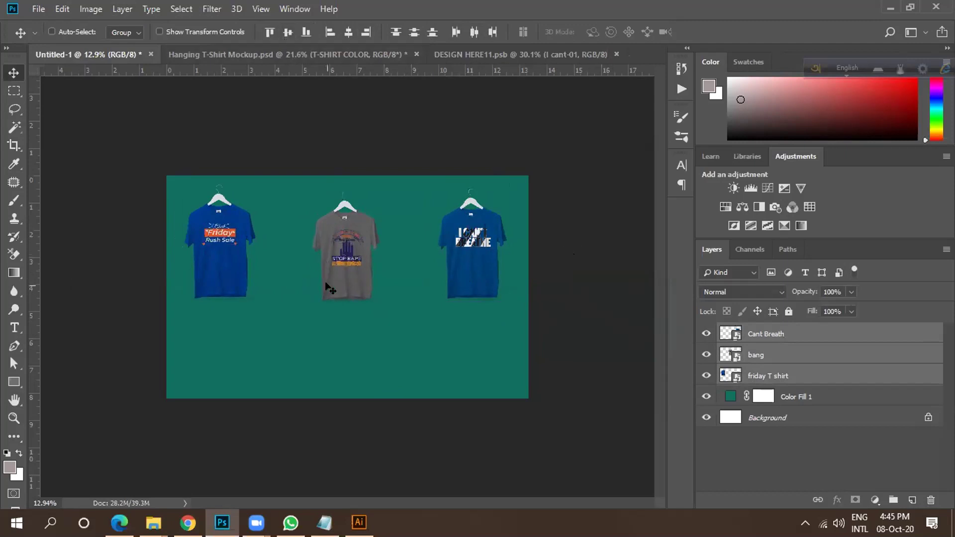
Add a horizontal guide at about 4.5 in, just below the T-shirts, and move the three T-shirt layers slightly up.
left_click_drag(319, 71, 311, 298)
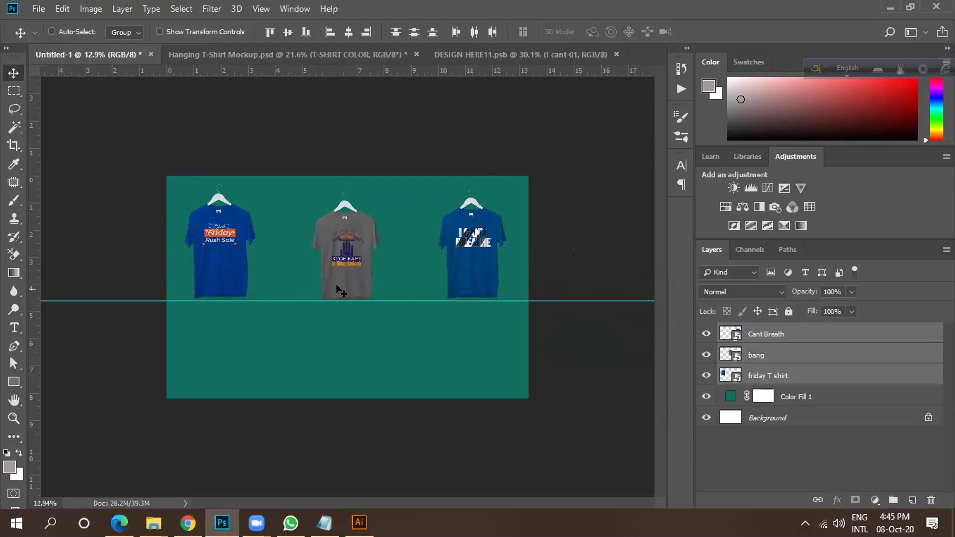
scroll(342, 288, "up", 1)
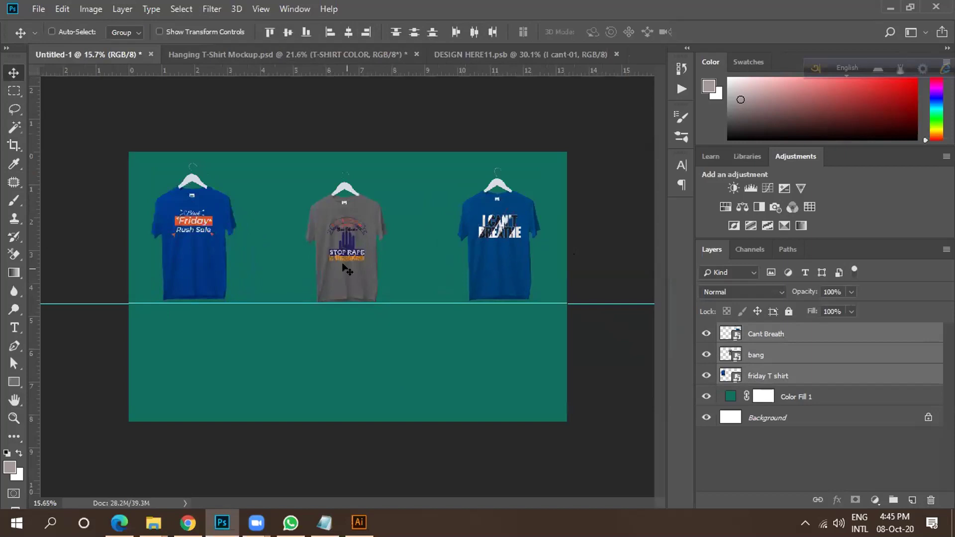
left_click(347, 271)
left_click_drag(346, 265, 345, 261)
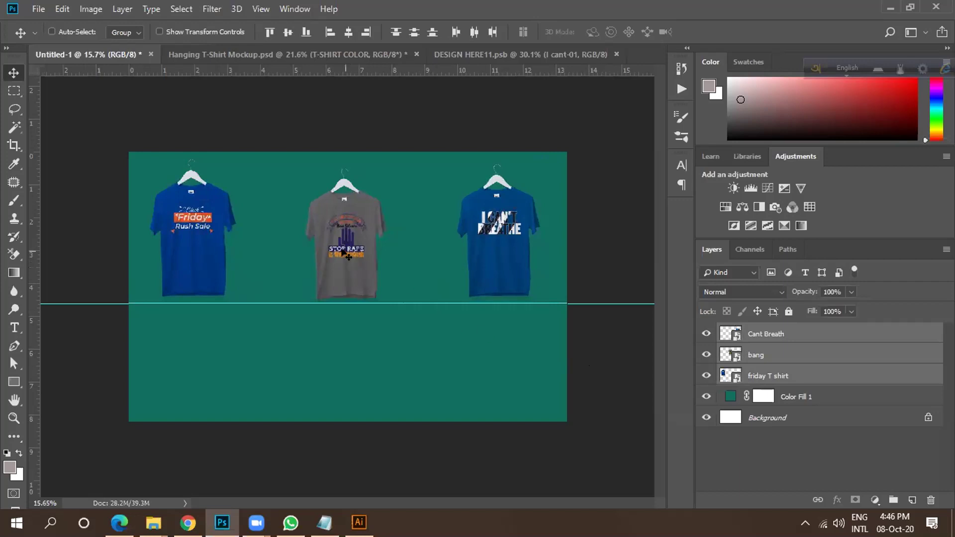
key("super")
key("super")
Raise only the bang T-shirt slightly so its hem lines up with the other two shirts above the guide.
left_click(749, 354)
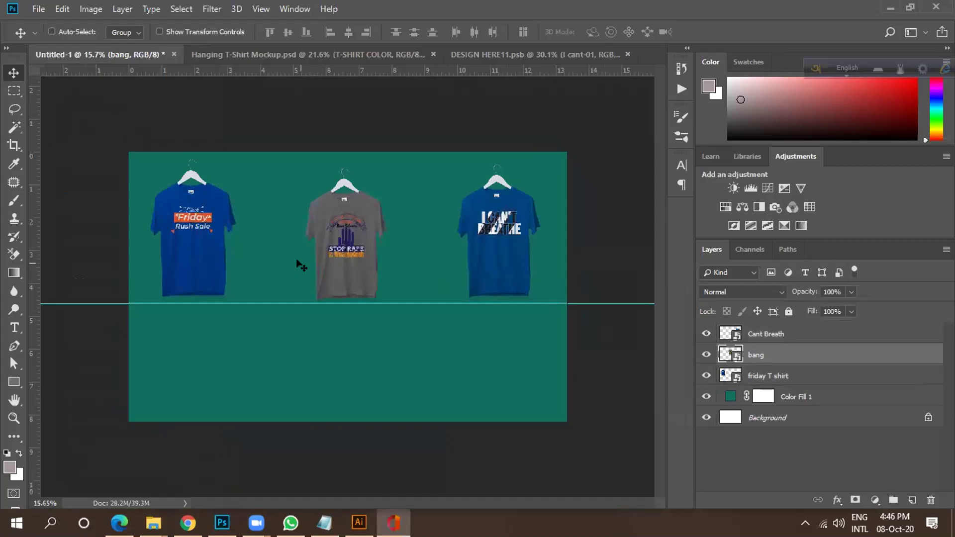
left_click_drag(328, 262, 328, 260)
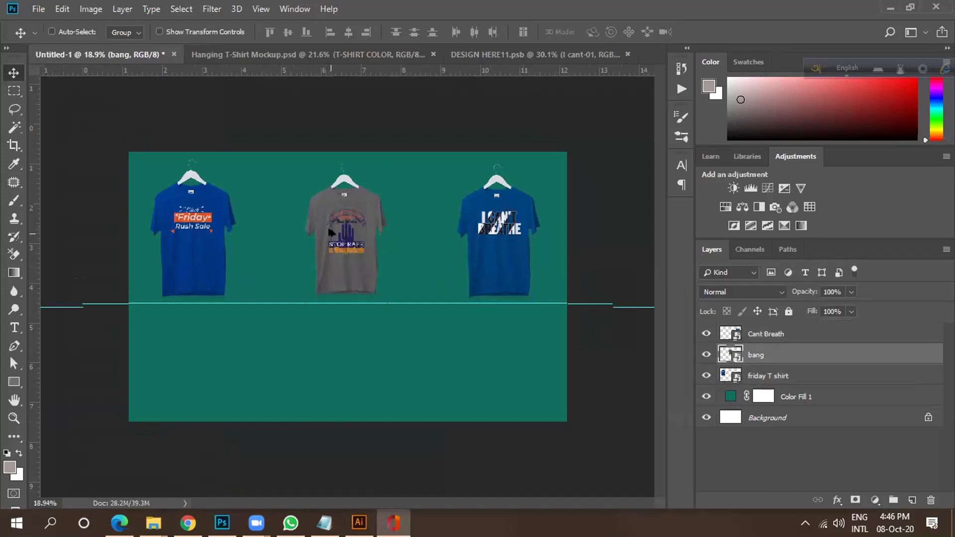
scroll(328, 264, "up", 3)
scroll(334, 232, "down", 3)
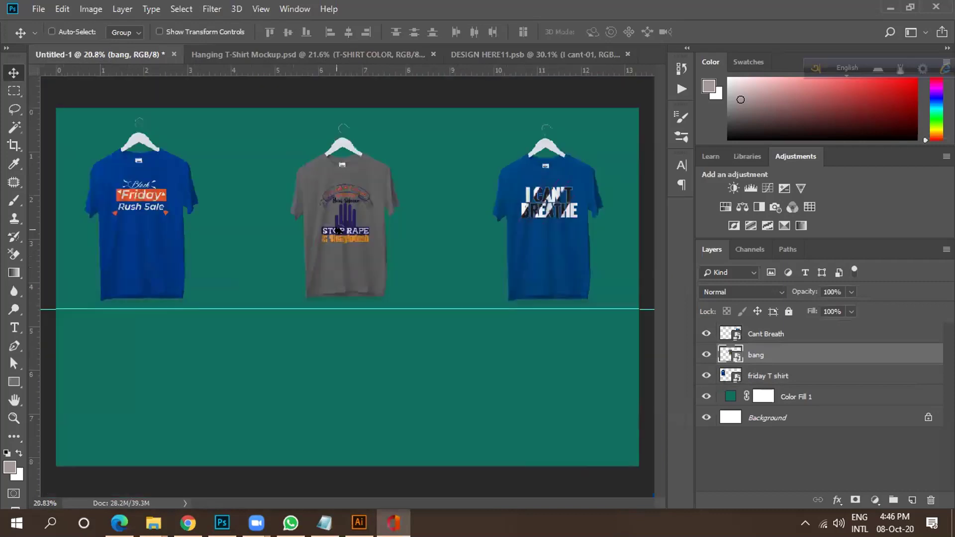
scroll(212, 235, "up", 2)
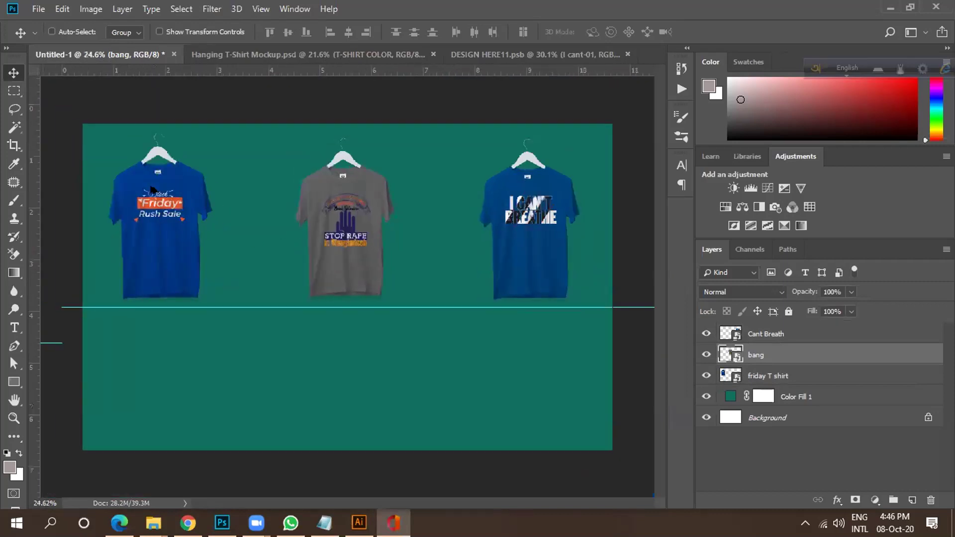
scroll(195, 234, "down", 2)
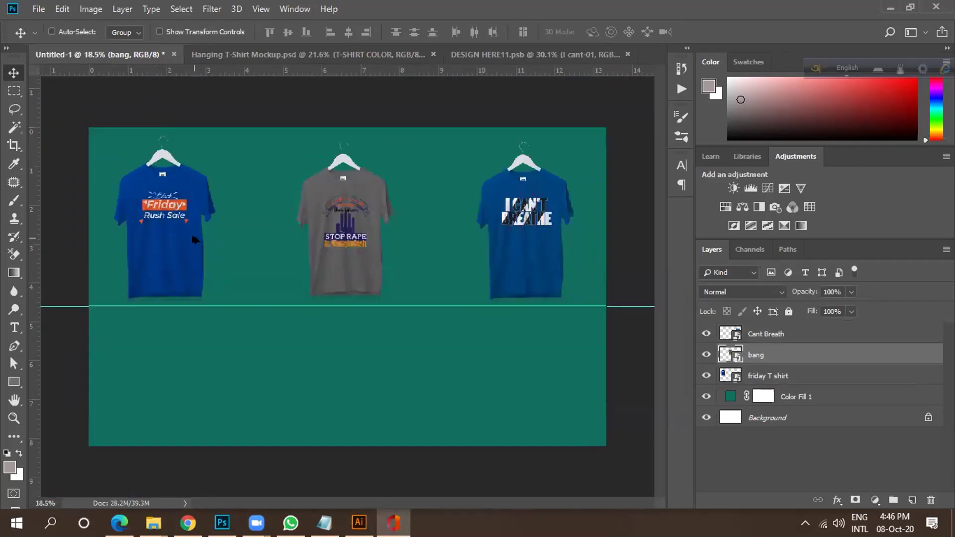
scroll(193, 237, "down", 1)
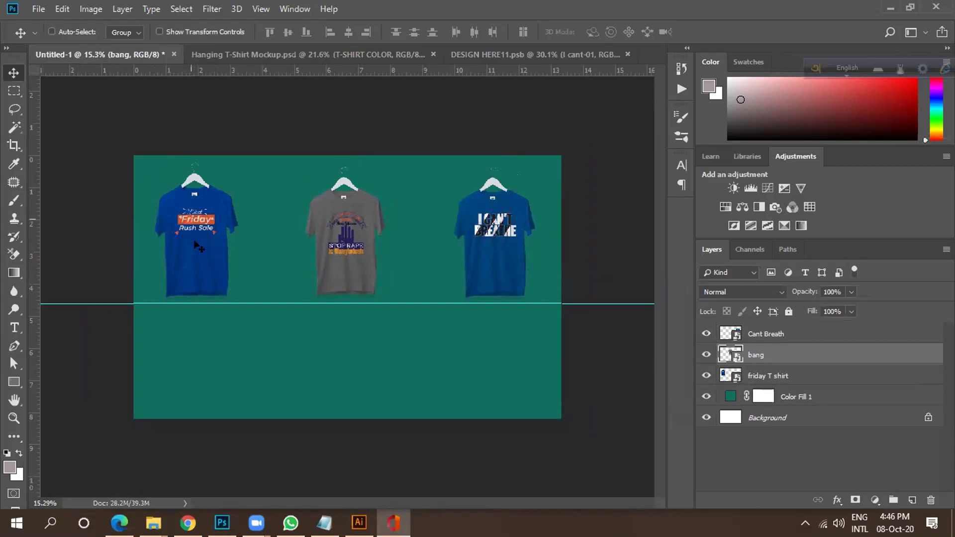
Switch to the Hanging T-Shirt Mockup.psd document and try cropping it tightly around the shirt and hanger.
left_click_drag(323, 145, 342, 316)
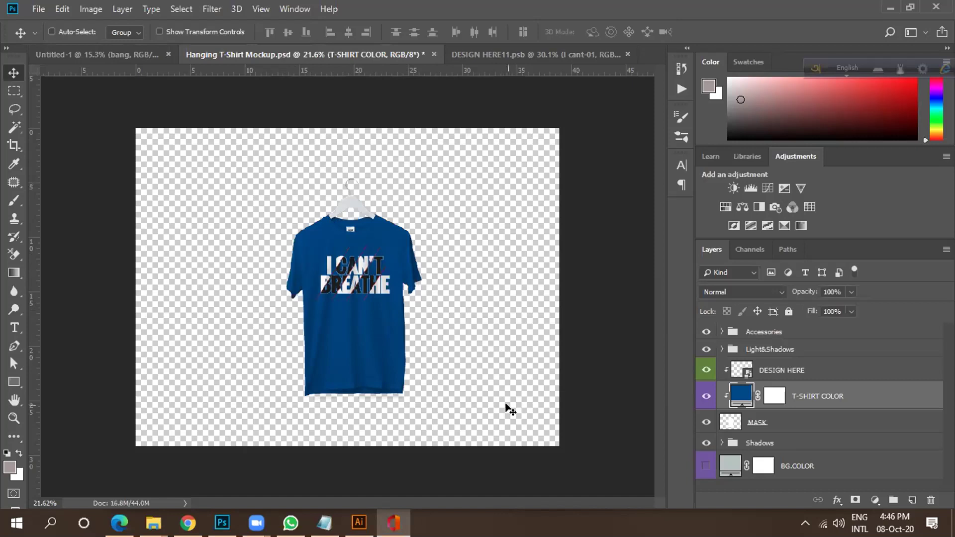
left_click(14, 145)
left_click_drag(145, 132, 209, 152)
left_click_drag(480, 414, 412, 391)
left_click(84, 9)
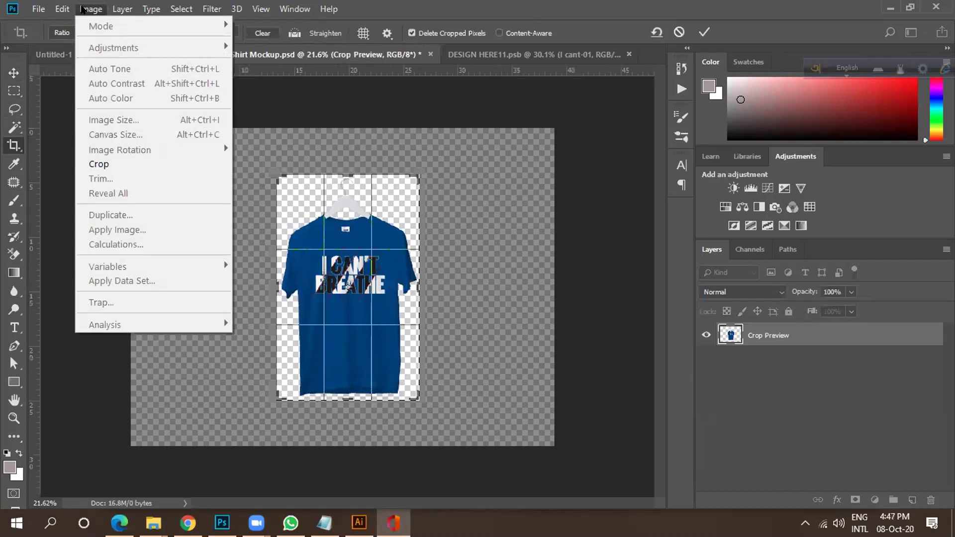
left_click(98, 164)
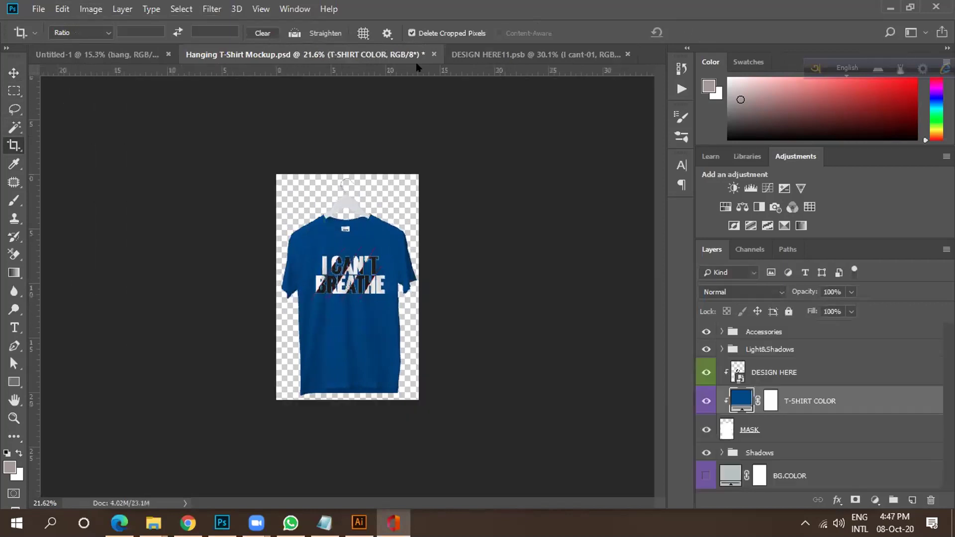
Check the cropped mockup's Canvas Size without changing it, undo the crop, and return to the Untitled-1 document.
left_click(100, 9)
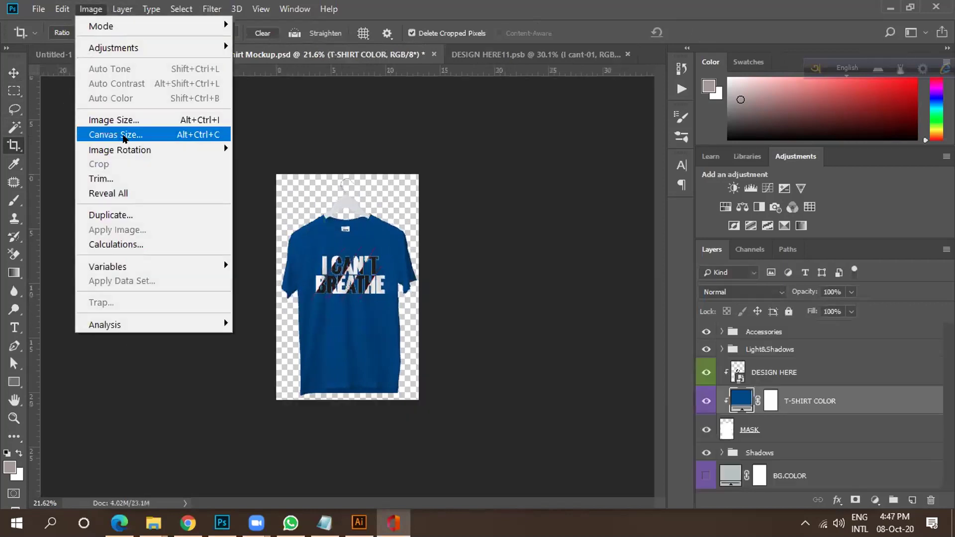
left_click(102, 130)
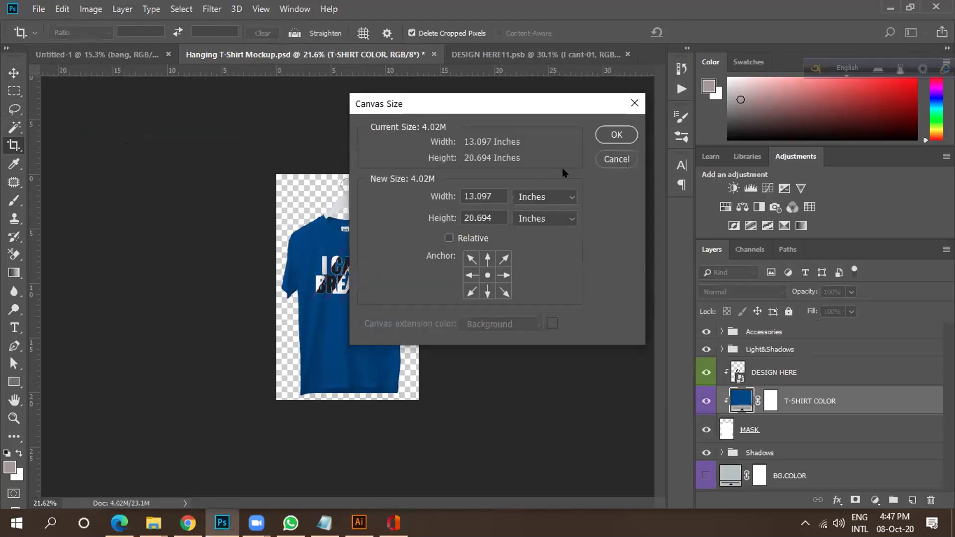
left_click(617, 159)
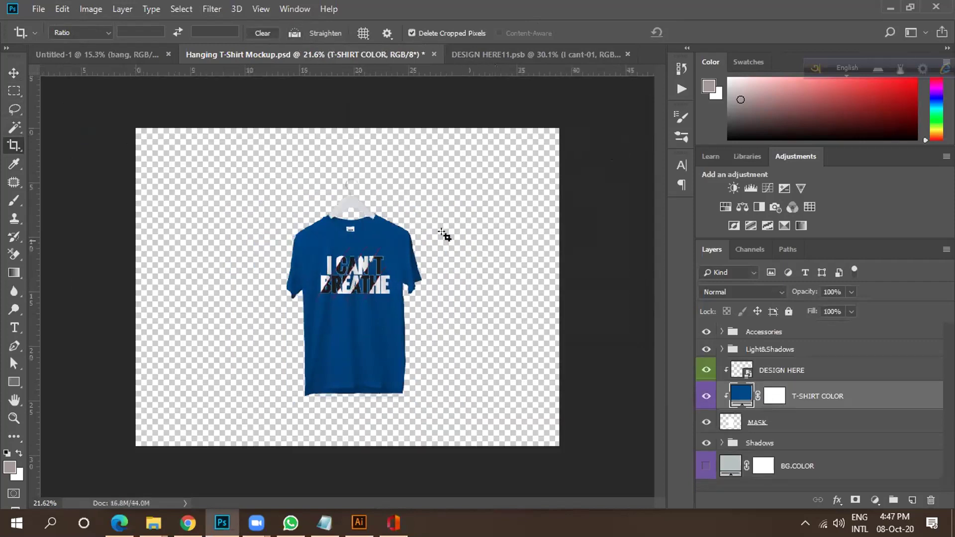
left_click(14, 73)
scroll(430, 275, "down", 1)
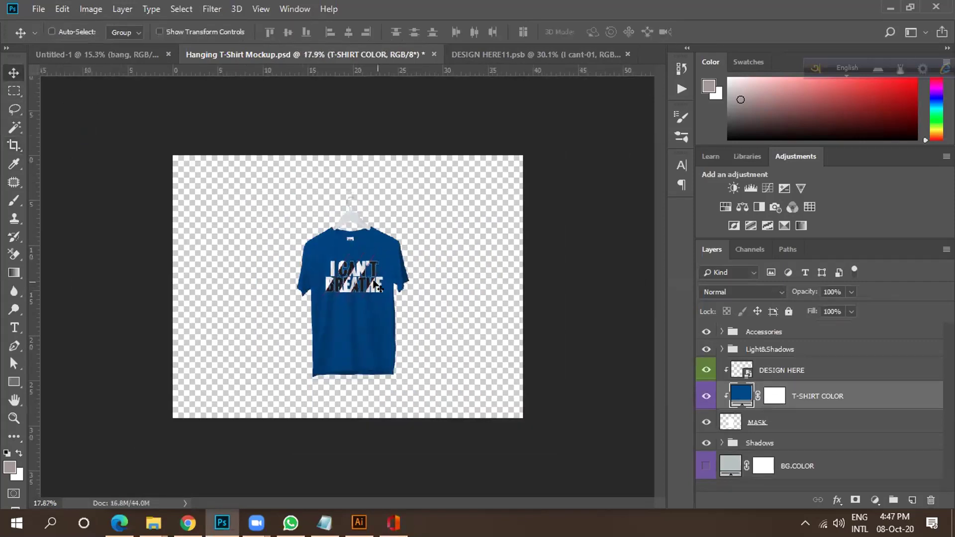
left_click(97, 55)
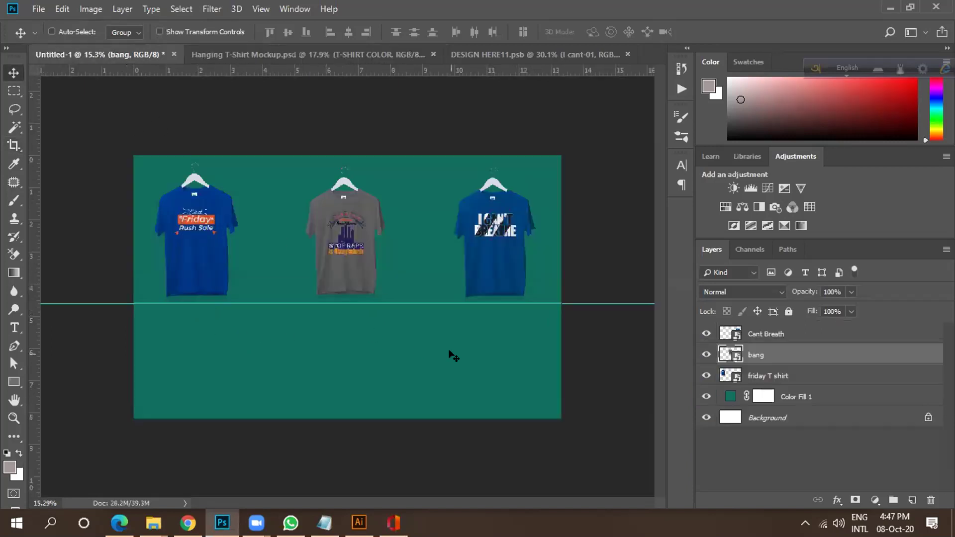
Select the Cant Breath, bang and friday T shirt layers, move them slightly up, and scale them together to 94.75%.
left_click(761, 334, "shift")
left_click(778, 384, "shift")
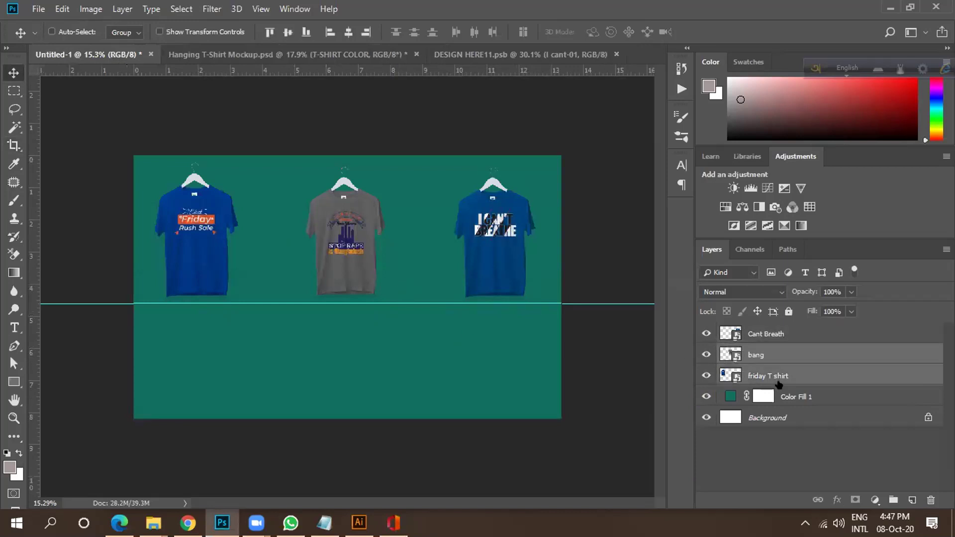
left_click(769, 341, "shift")
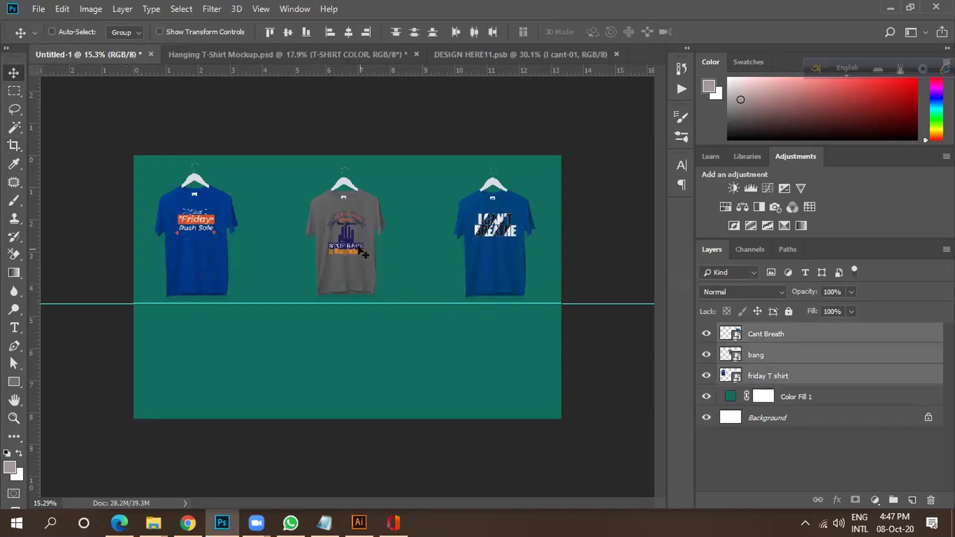
left_click_drag(365, 259, 366, 254)
key("ctrl")
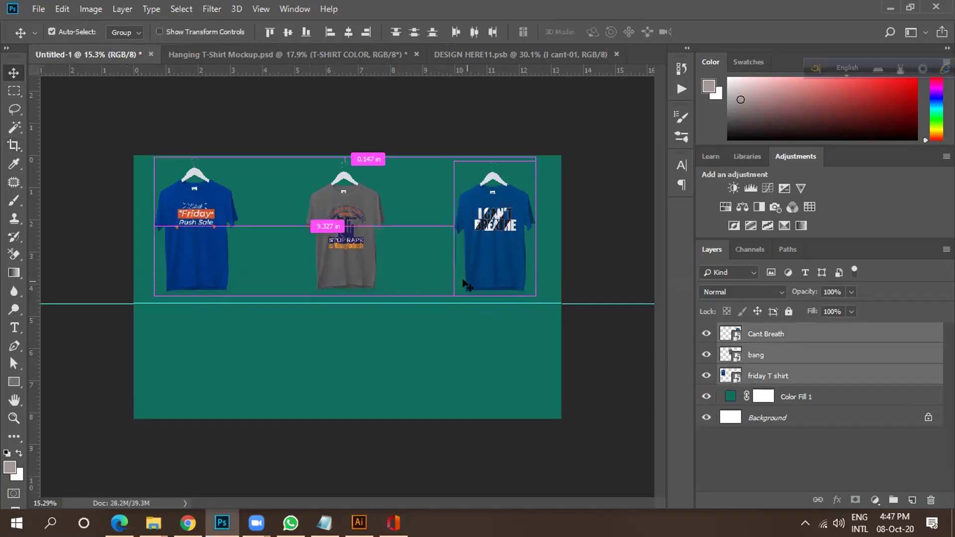
key("ctrl+t")
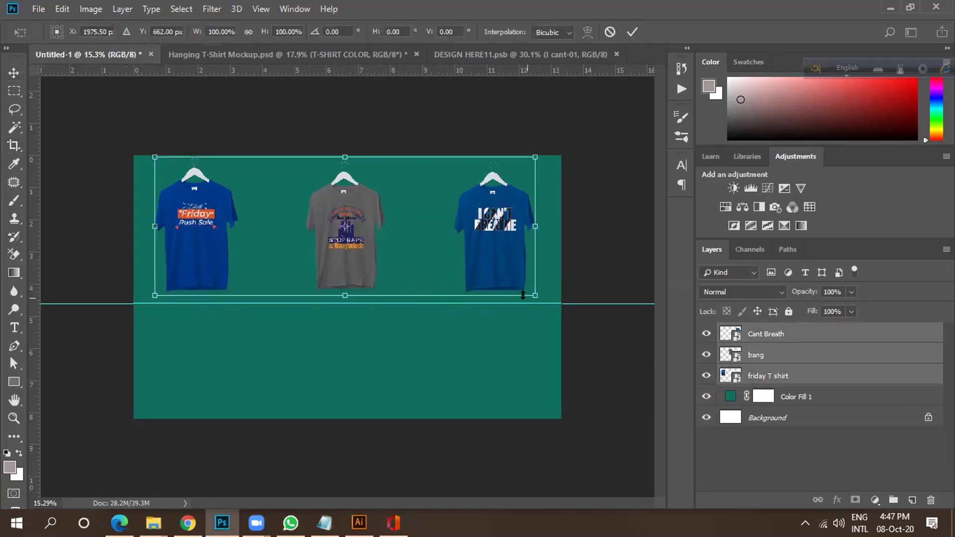
left_click_drag(525, 290, 485, 267)
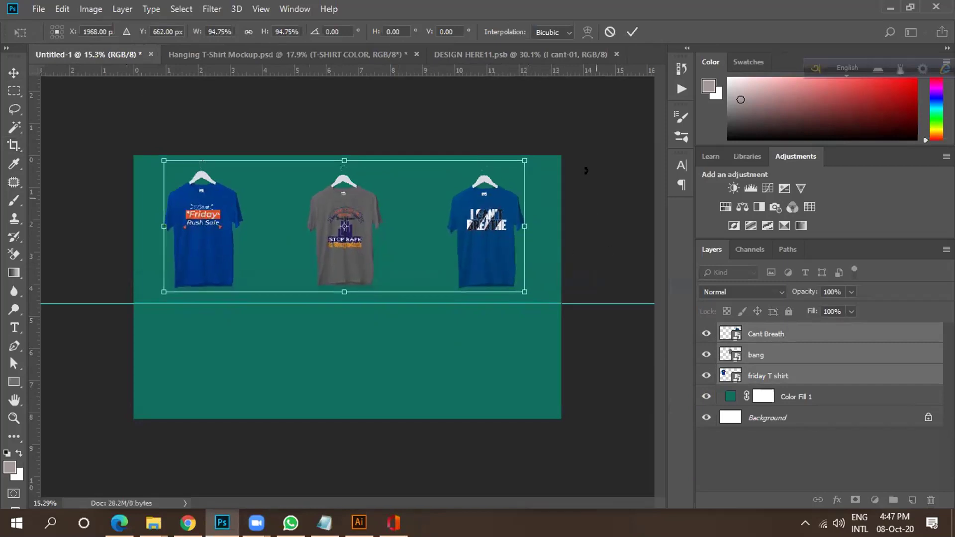
key("Return")
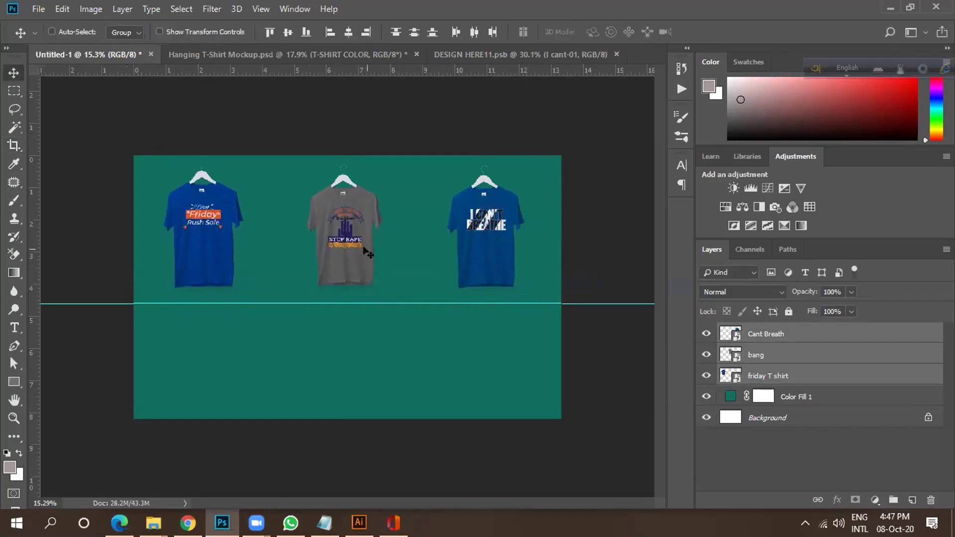
Select only the bang layer and shift its T-shirt horizontally closer to the Cant Breath shirt.
left_click(835, 370)
left_click(831, 420)
left_click(800, 369)
left_click(770, 354)
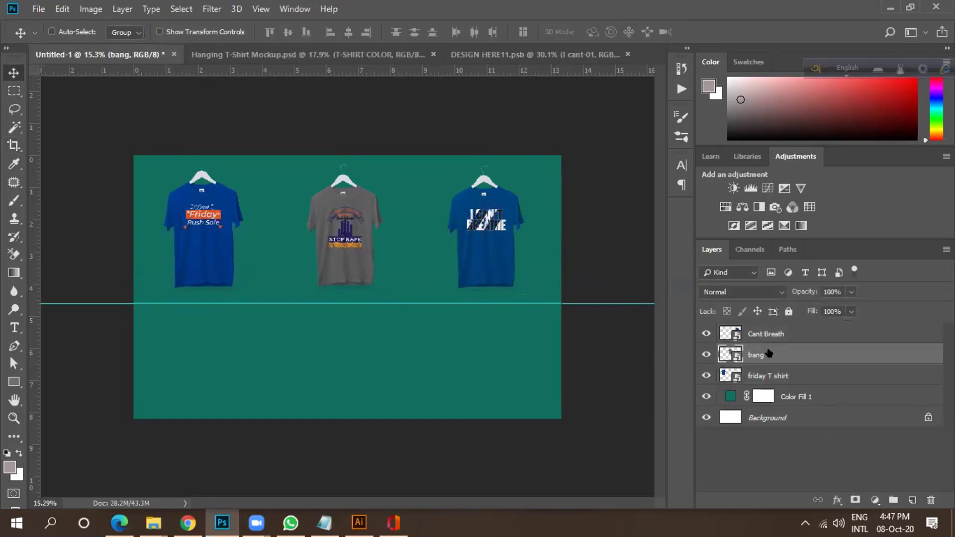
left_click_drag(554, 333, 582, 332)
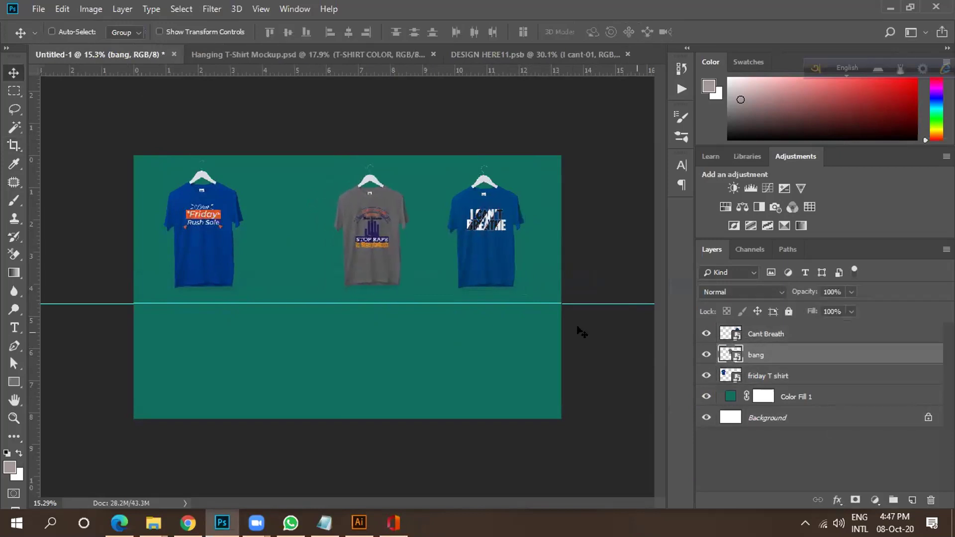
Move the Friday T-shirt closer to the bang shirt and scale it down to about 19.24%.
left_click(194, 232, "ctrl")
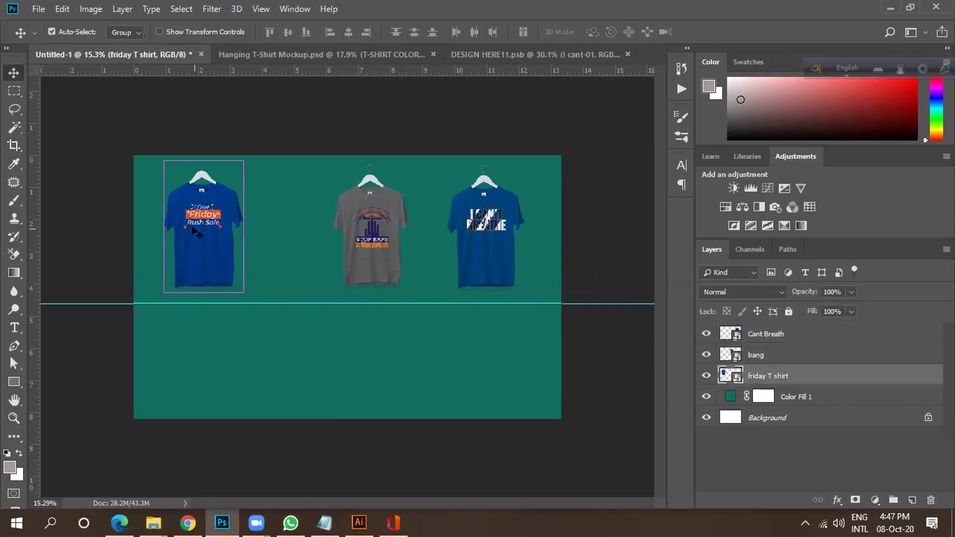
mouse_move(185, 222)
left_mouse_down()
mouse_move(228, 222)
mouse_move(202, 220)
left_mouse_up()
key("ctrl+t")
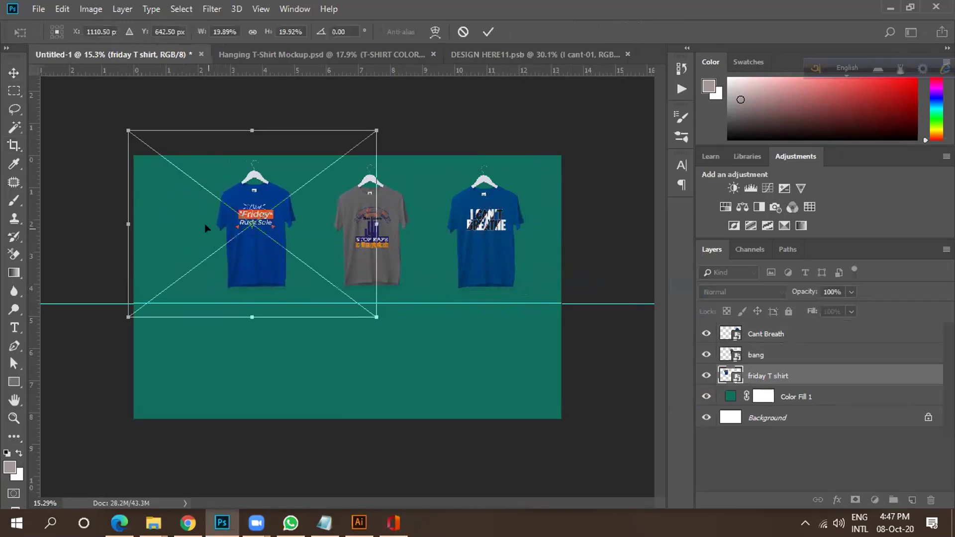
left_click_drag(121, 127, 130, 130)
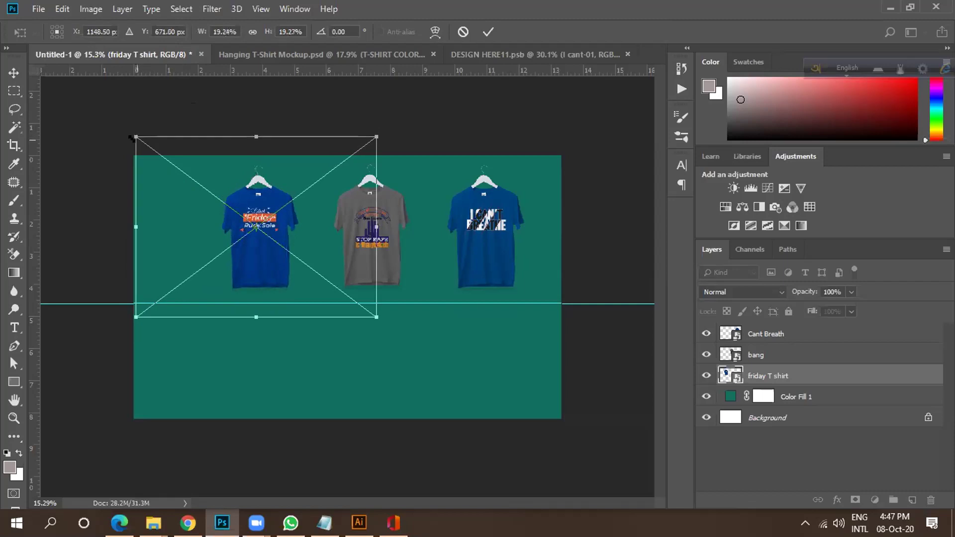
key("Return")
Shift the Friday and bang T-shirts horizontally towards the Cant Breath shirt until the gaps between all three look even.
scroll(150, 239, "up", 1)
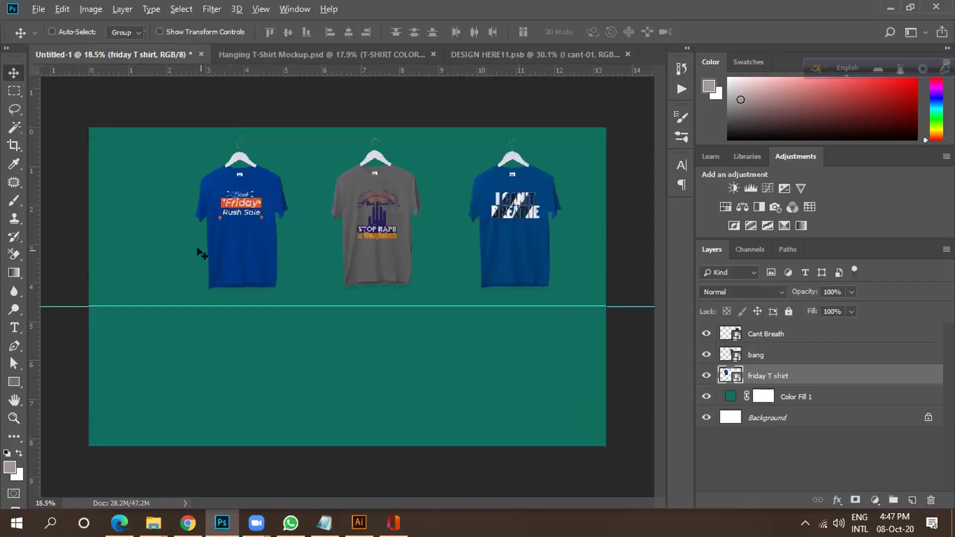
scroll(199, 252, "down", 1)
left_click(251, 254)
left_click_drag(251, 256, 279, 256)
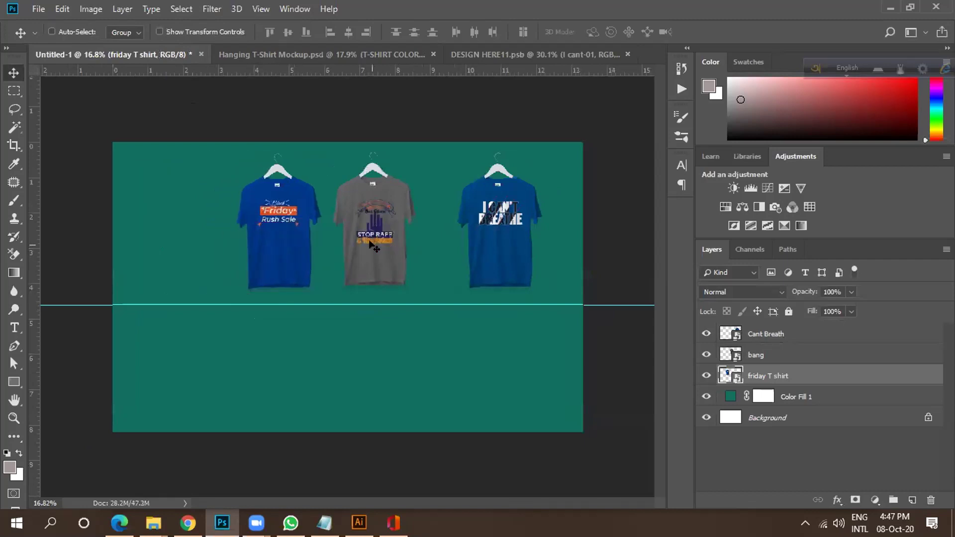
left_click_drag(373, 245, 396, 238)
left_click(276, 253, "ctrl")
left_click_drag(276, 252, 285, 252)
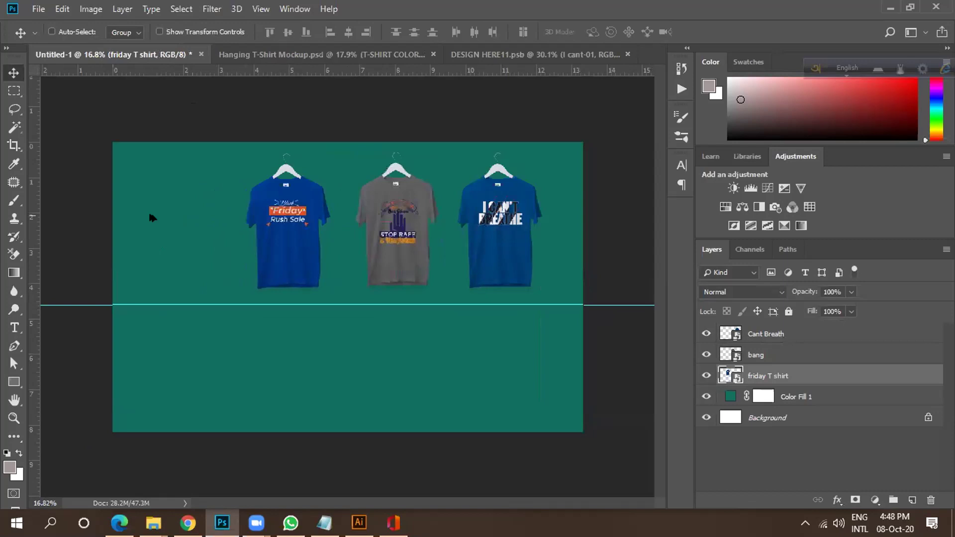
Try a Gradient Overlay on the Color Fill 1 layer using the Chrome preset gradient.
scroll(149, 217, "down", 2)
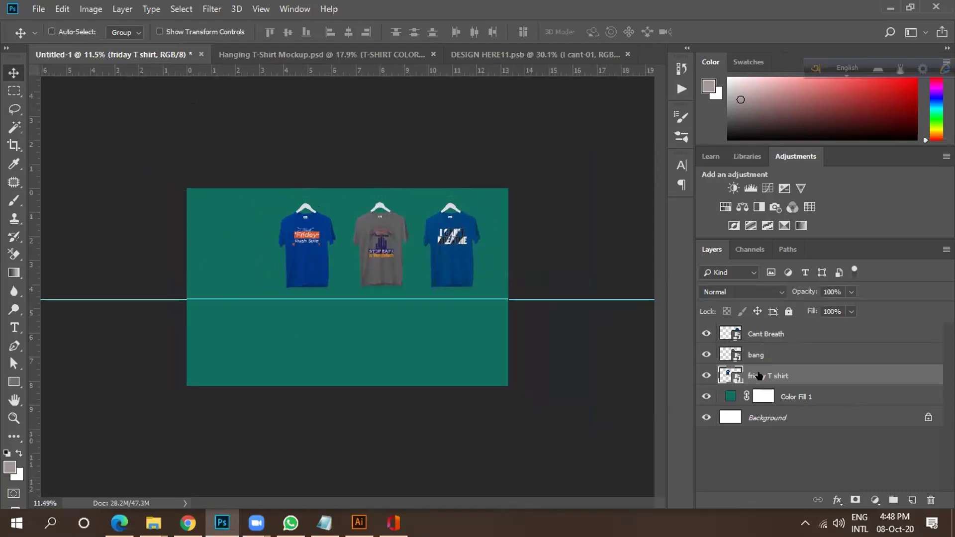
left_click(732, 396)
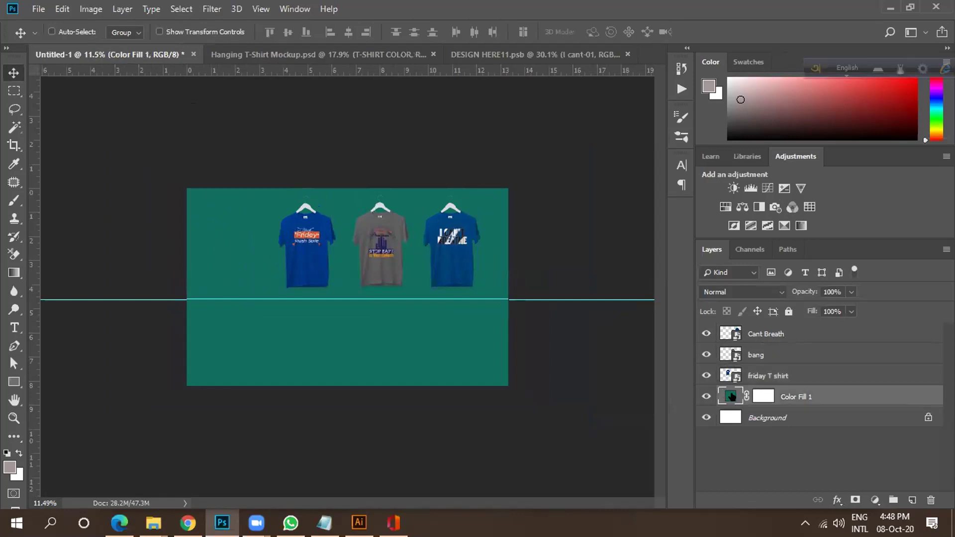
double_click(867, 398)
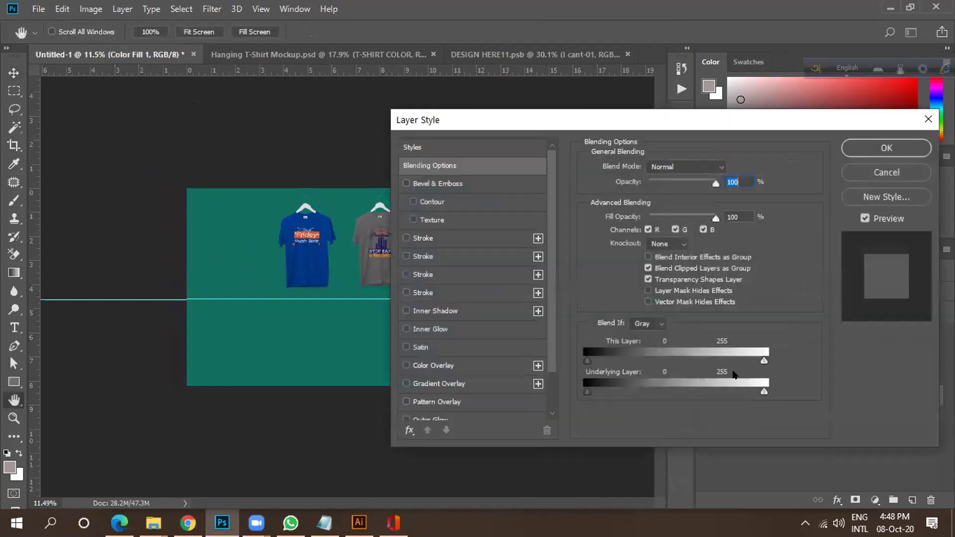
left_click(433, 384)
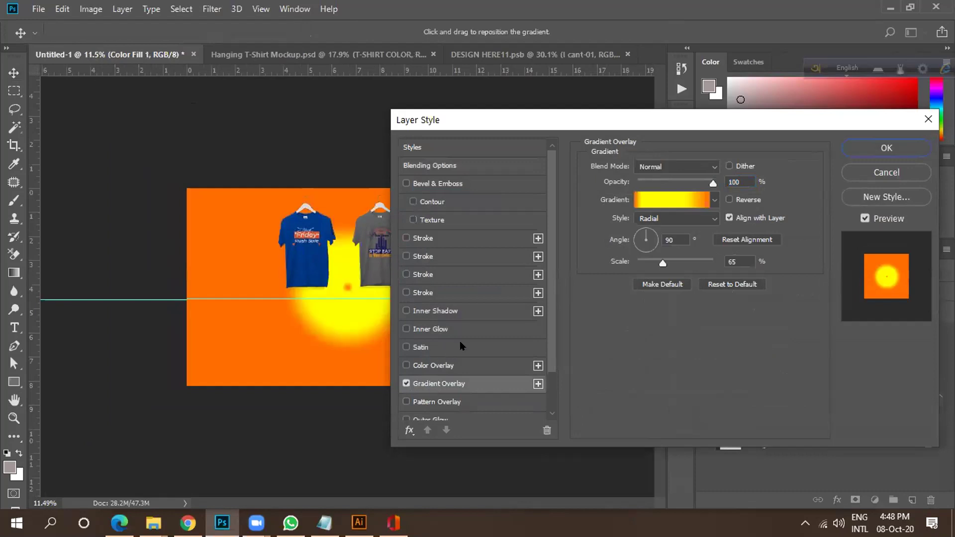
scroll(459, 341, "down", 1)
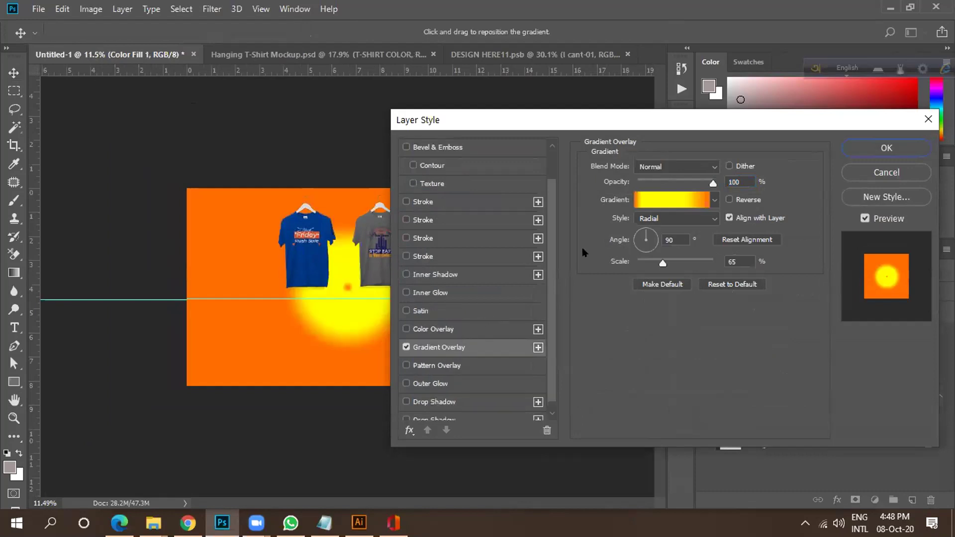
left_click(672, 199)
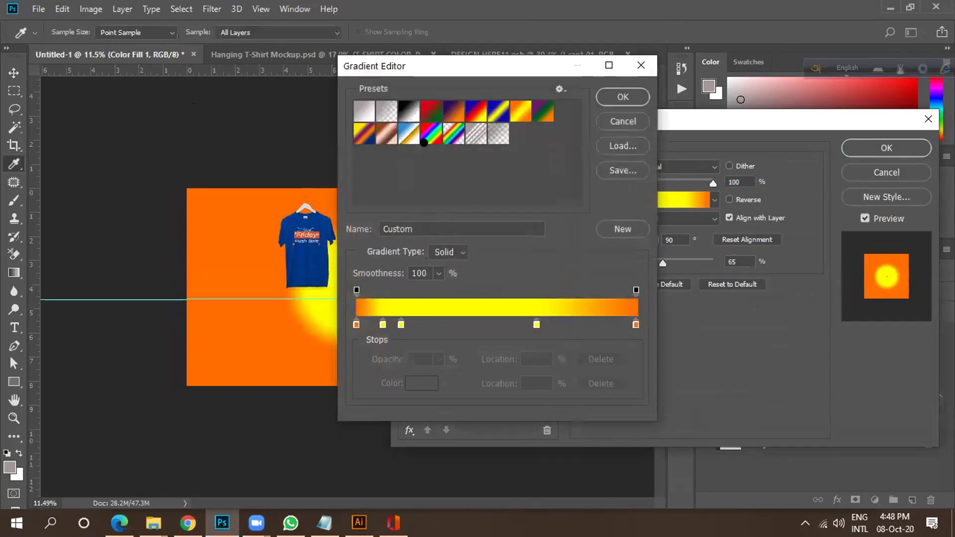
left_click(402, 141)
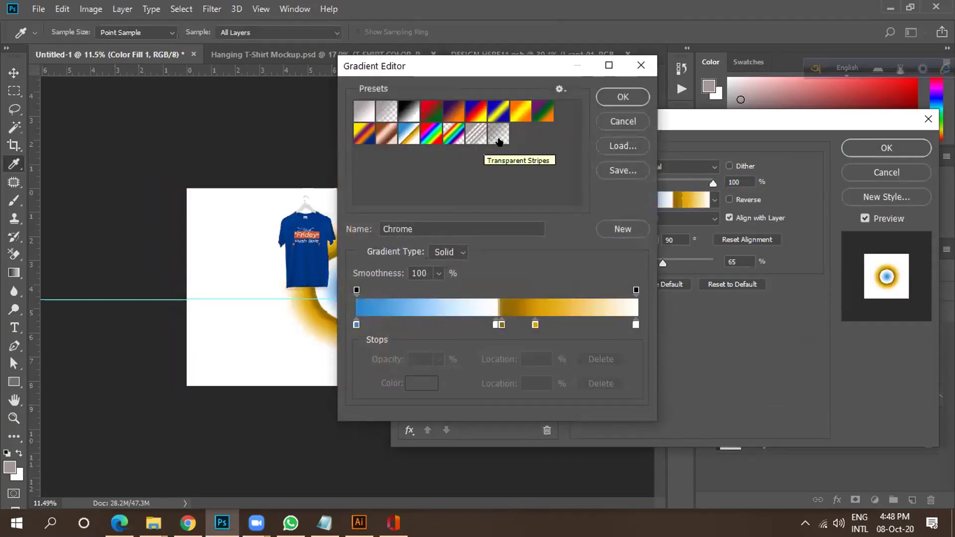
Remove the blue and light gold stops from the gradient, shift the white stop near its start, and place the brown stop at 46%.
left_click_drag(491, 324, 405, 353)
left_click_drag(353, 324, 386, 337)
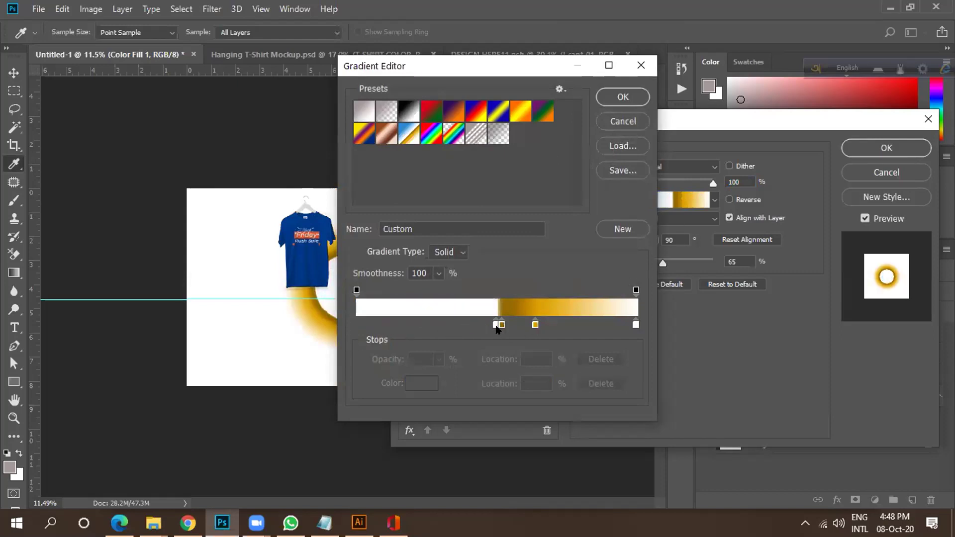
left_click_drag(496, 326, 370, 326)
left_click_drag(535, 324, 607, 332)
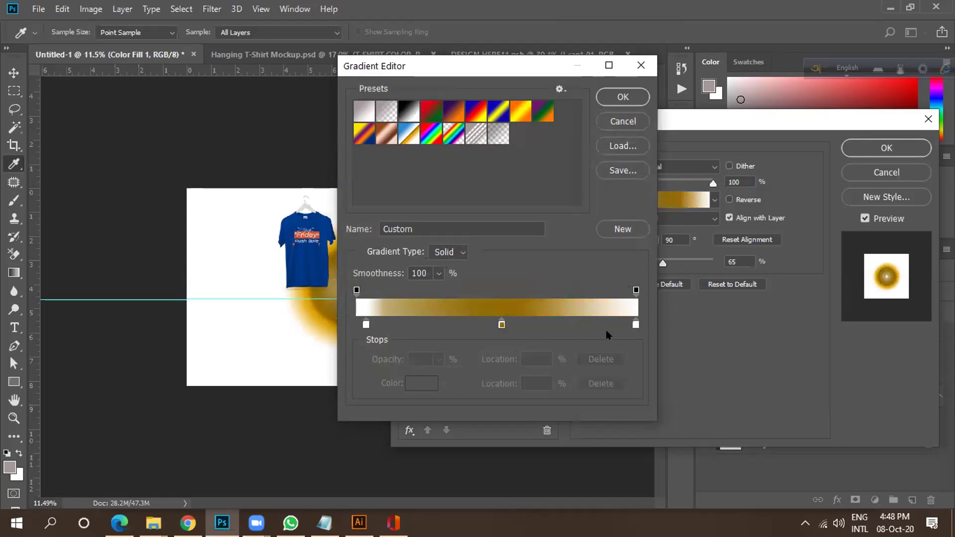
left_click_drag(501, 324, 485, 324)
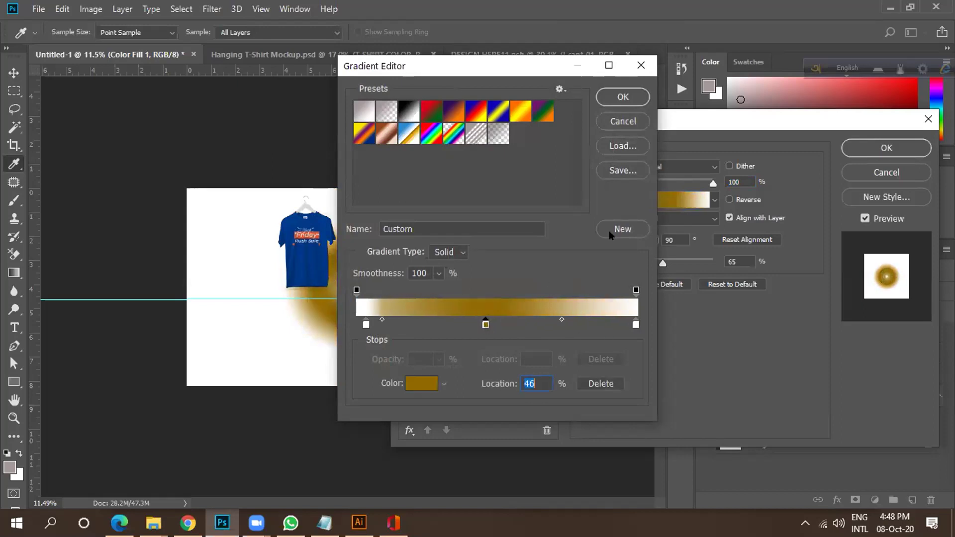
left_click(450, 255)
left_click(450, 255)
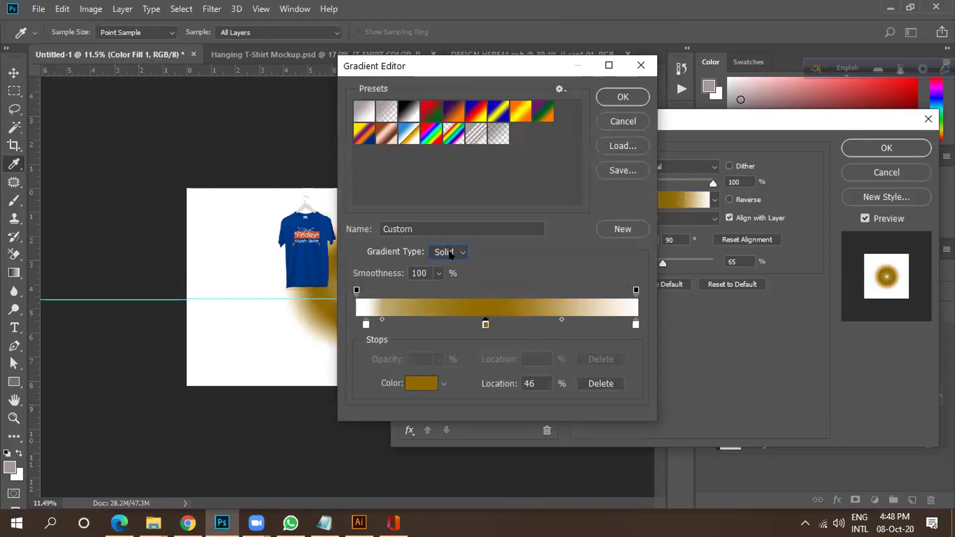
Discard the custom gradient and cancel the Gradient Overlay on Color Fill 1.
left_click(610, 171)
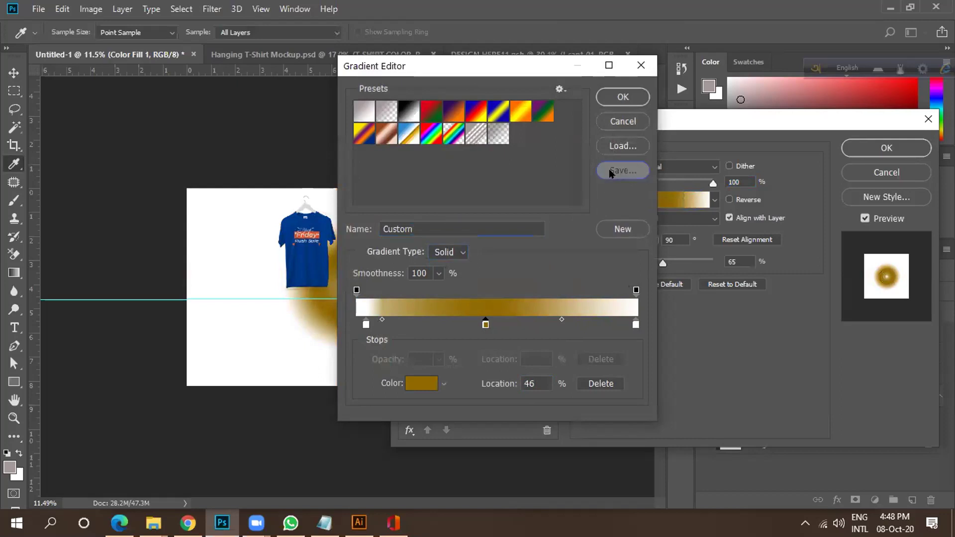
left_click(750, 393)
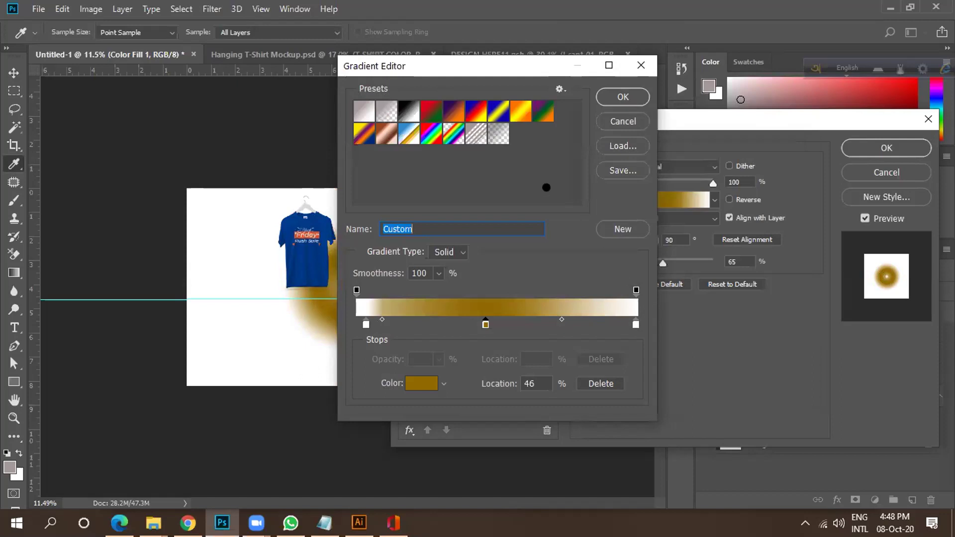
left_click(640, 65)
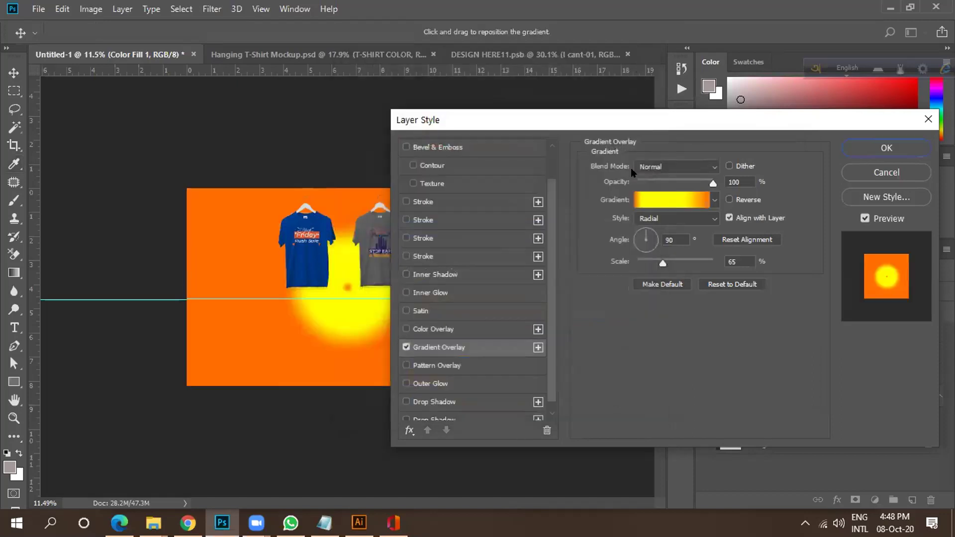
key("Escape")
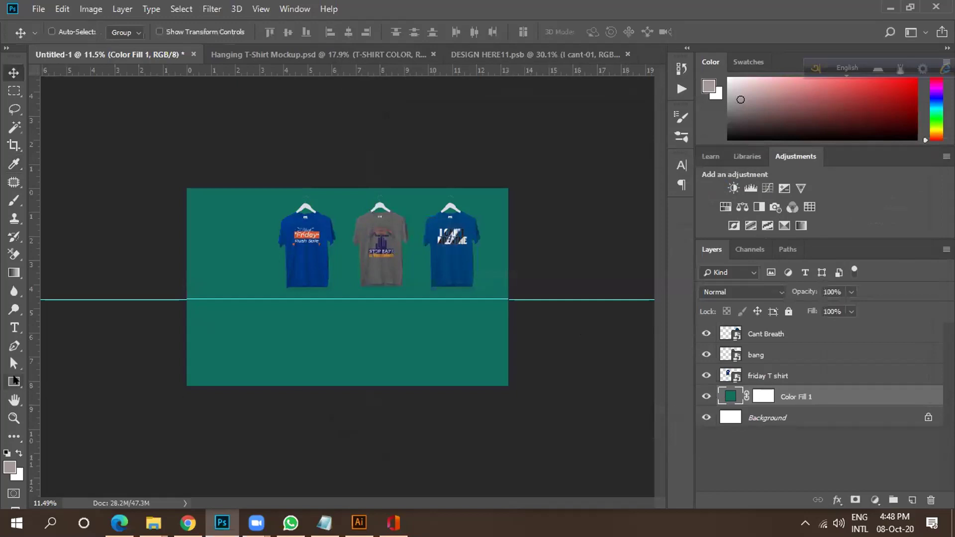
Apply linear gradients with the Black, White preset to the Color Fill 1 mask, ending with a short diagonal fade at the canvas's lower-left corner.
left_click(11, 274)
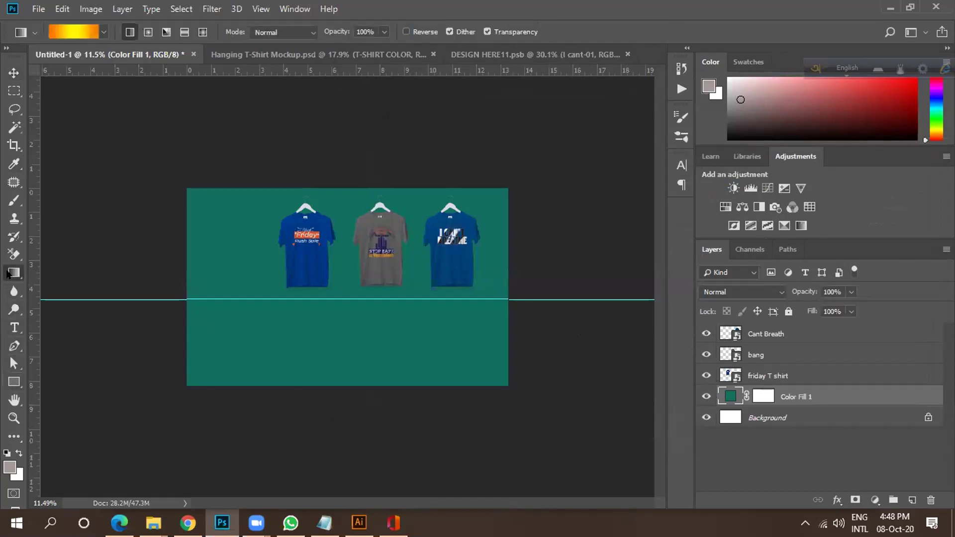
left_click(72, 32)
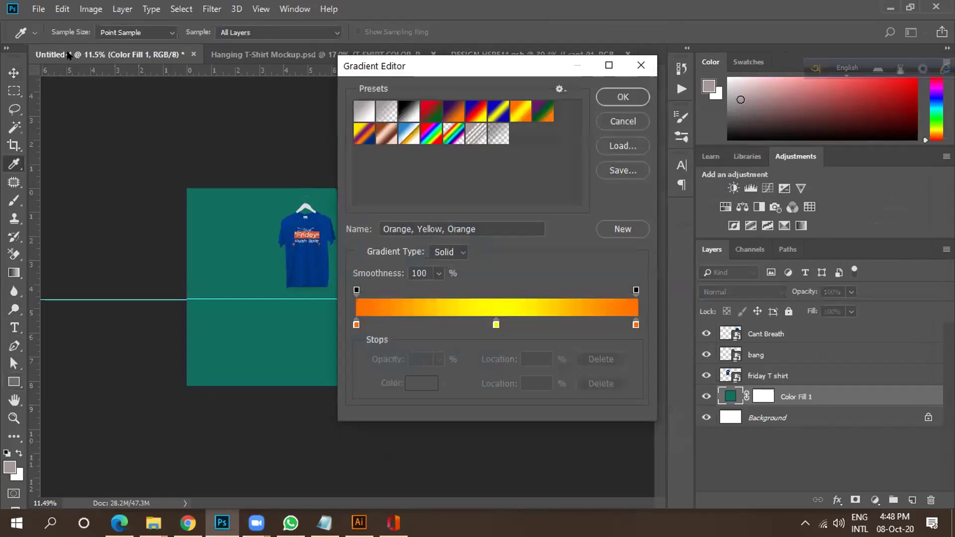
left_click_drag(465, 71, 262, 171)
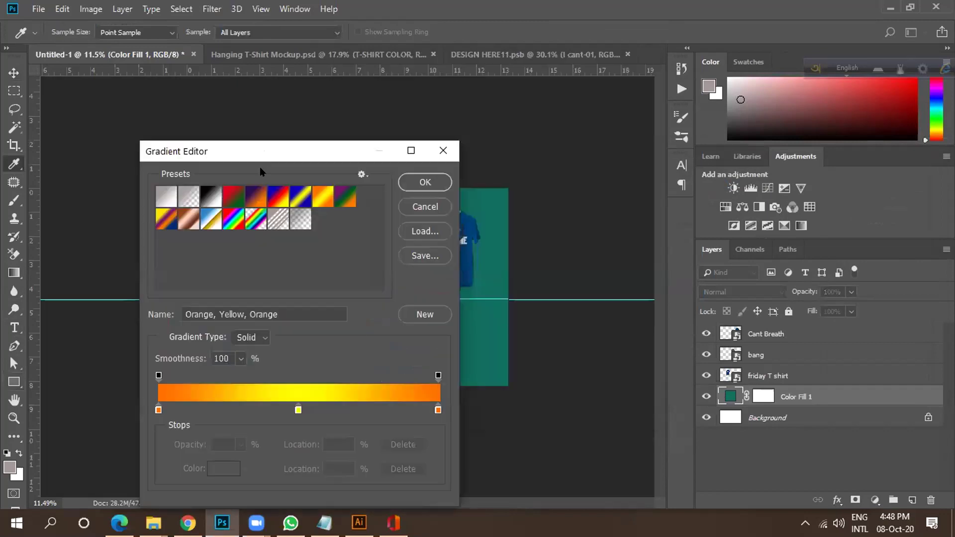
left_click(209, 198)
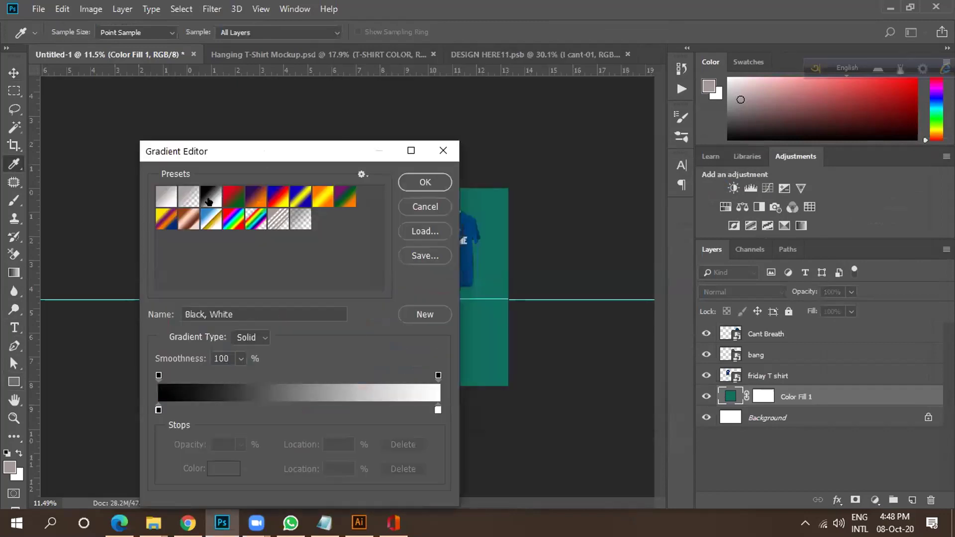
left_click(405, 183)
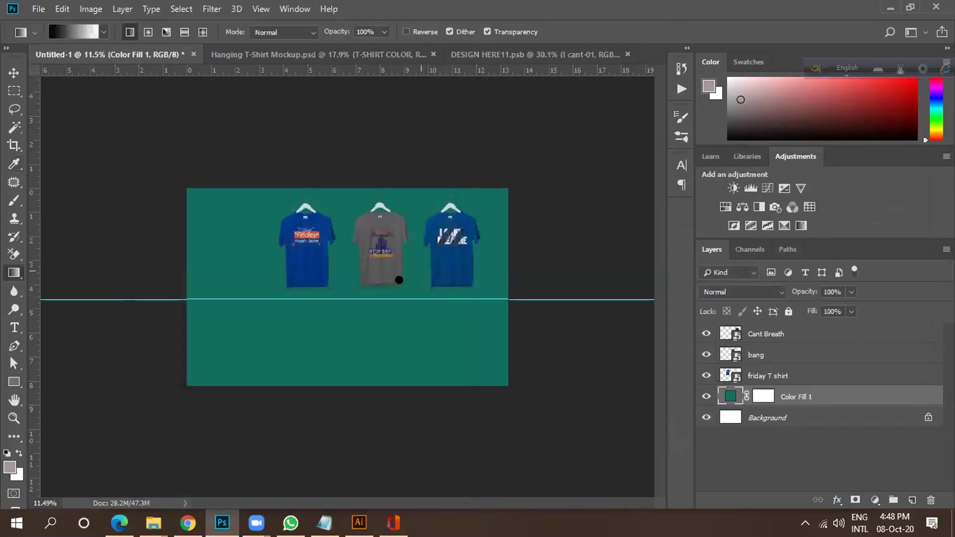
left_click(764, 397)
left_click_drag(277, 358, 458, 300)
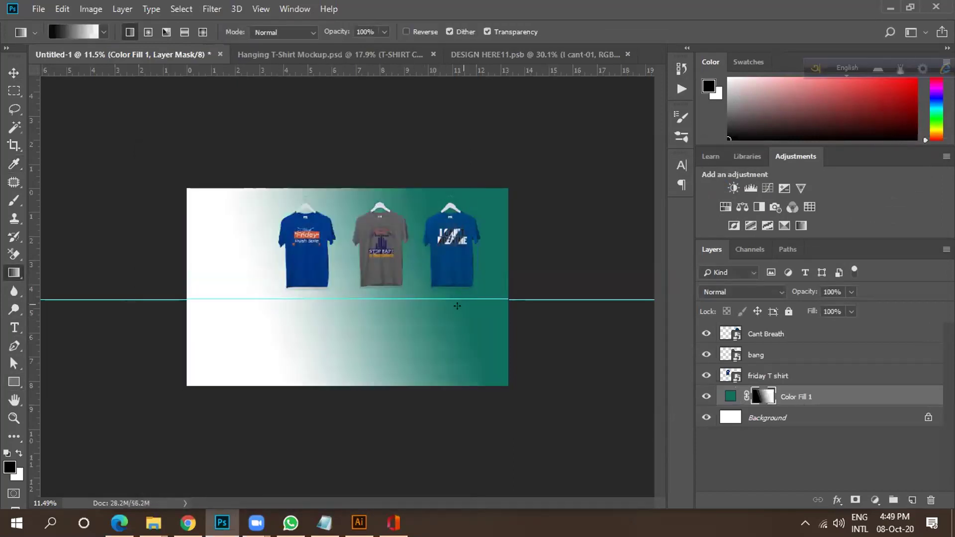
left_click_drag(223, 348, 257, 355)
left_click_drag(204, 368, 242, 353)
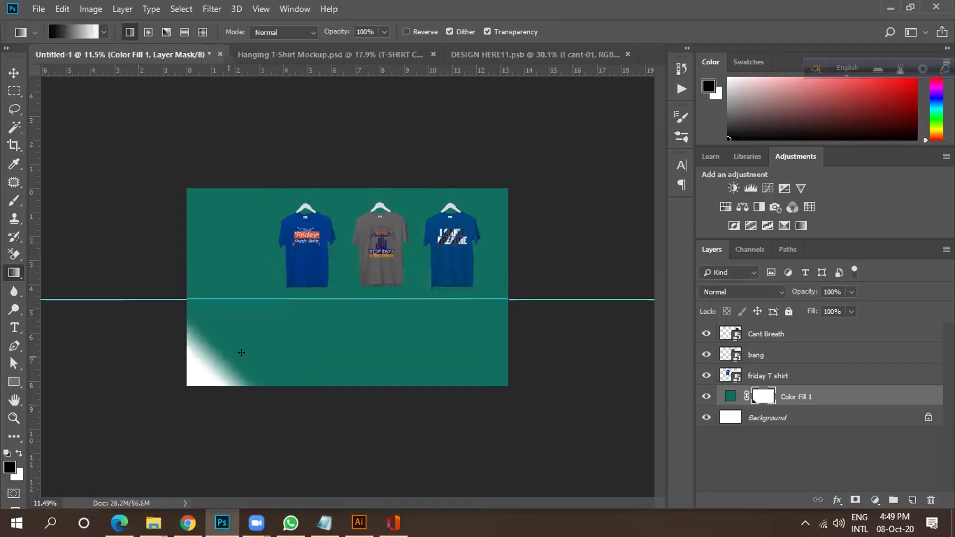
Change the gradient style to radial and apply it diagonally across the Color Fill 1 mask, from the canvas's upper-left towards its lower-right.
left_click(103, 32)
left_click(103, 27)
left_click(148, 32)
left_click_drag(319, 292, 535, 402)
left_click_drag(188, 230, 490, 401)
left_click_drag(216, 218, 530, 351)
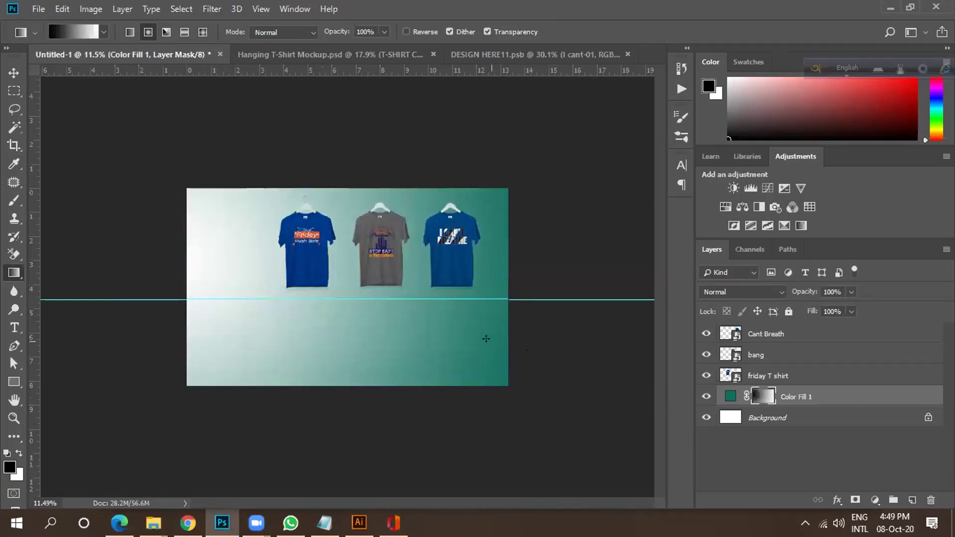
Redraw the radial mask gradient from the canvas's bottom centre, and replace it with a reflected gradient that fades the lower half.
left_click_drag(374, 330, 197, 352)
left_click_drag(266, 391, 298, 344)
left_click_drag(331, 407, 343, 286)
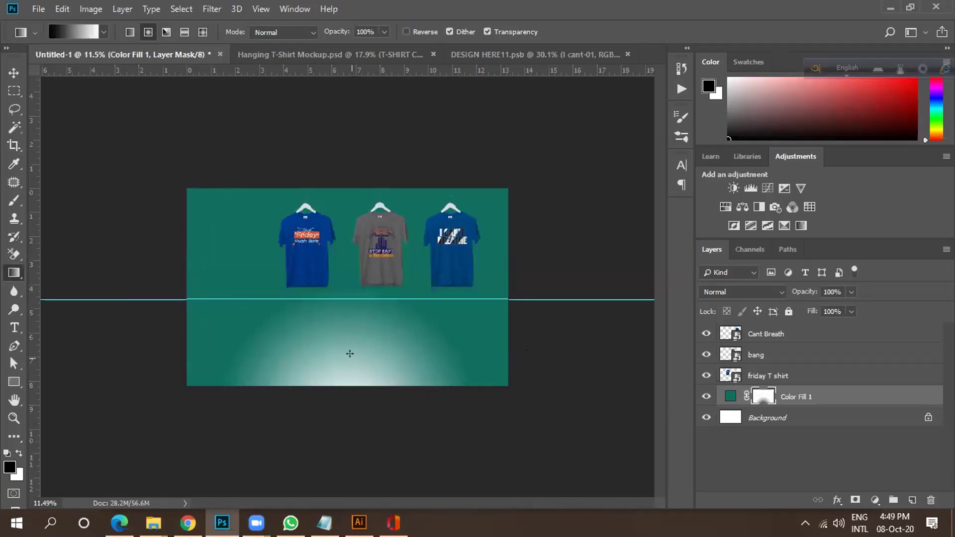
left_click(184, 32)
left_click_drag(354, 341, 345, 294)
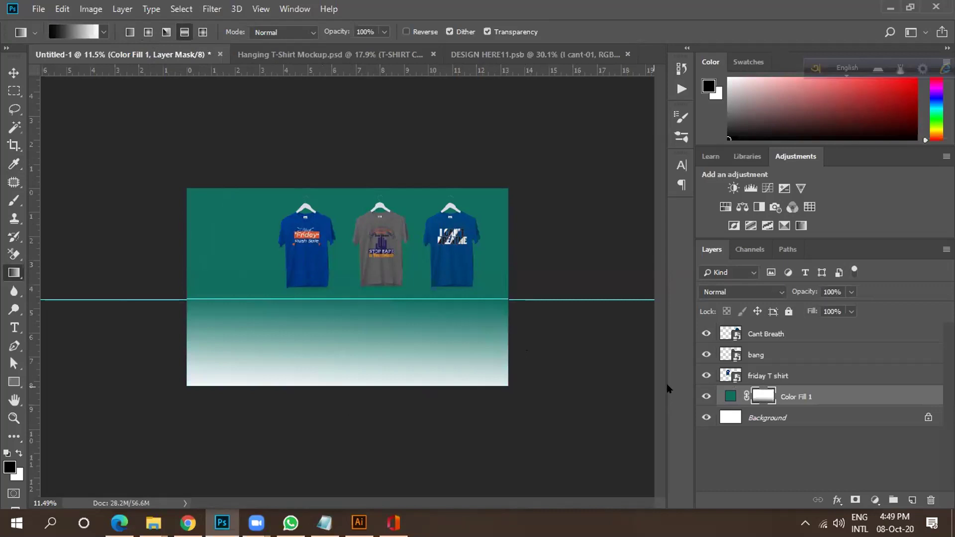
Try a brighter teal, #0da991, as the colour of the Color Fill 1 layer.
left_click(729, 396)
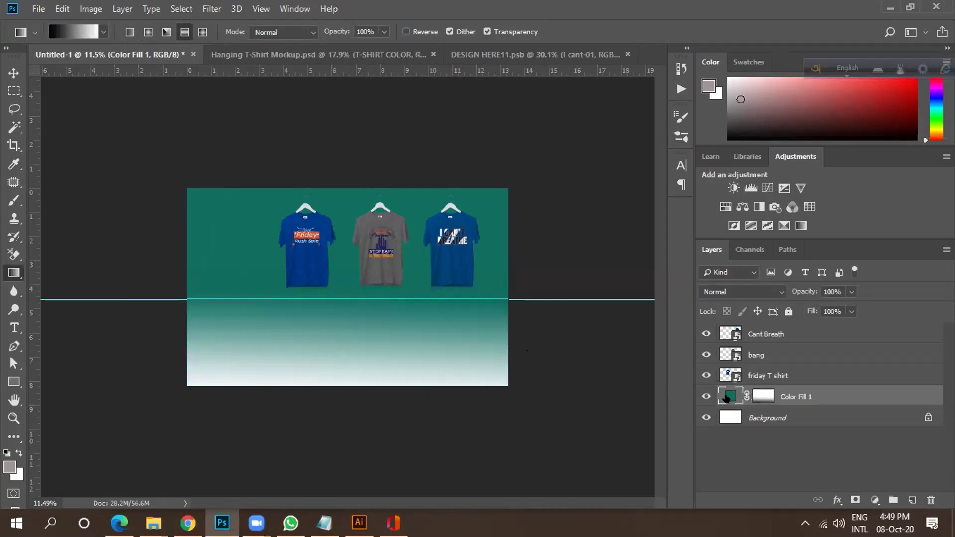
double_click(727, 397)
mouse_move(633, 319)
left_mouse_down()
mouse_move(691, 293)
mouse_move(703, 300)
mouse_move(714, 344)
mouse_move(712, 307)
left_mouse_up()
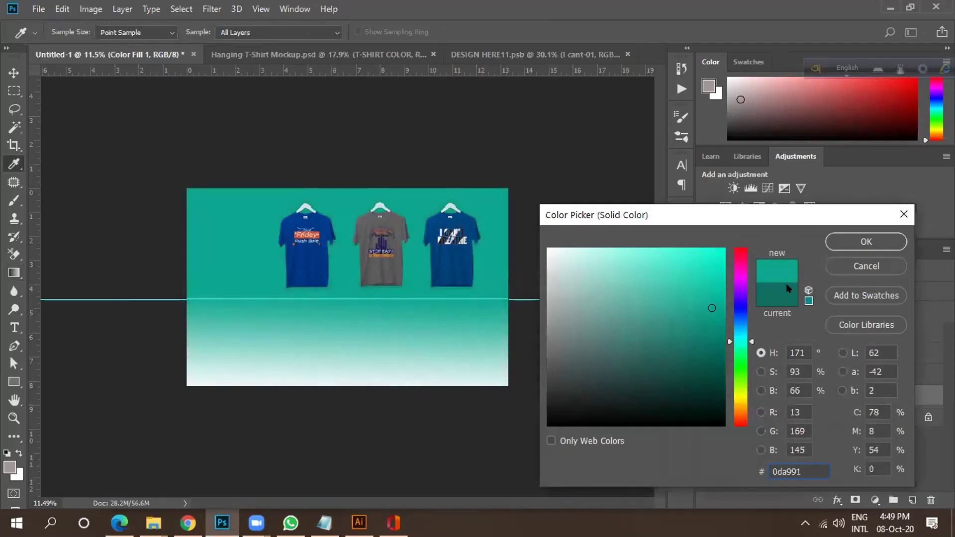
key("Escape")
Set the foreground colour to a golden brown and fill the Color Fill 1 layer with it.
left_click(7, 467)
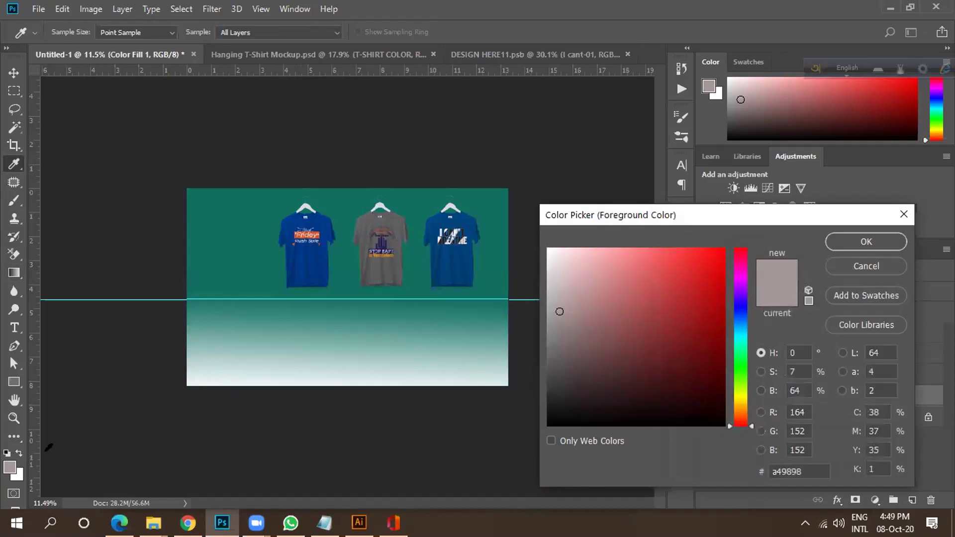
mouse_move(654, 335)
left_mouse_down()
mouse_move(567, 341)
mouse_move(574, 347)
left_mouse_up()
left_click(734, 406)
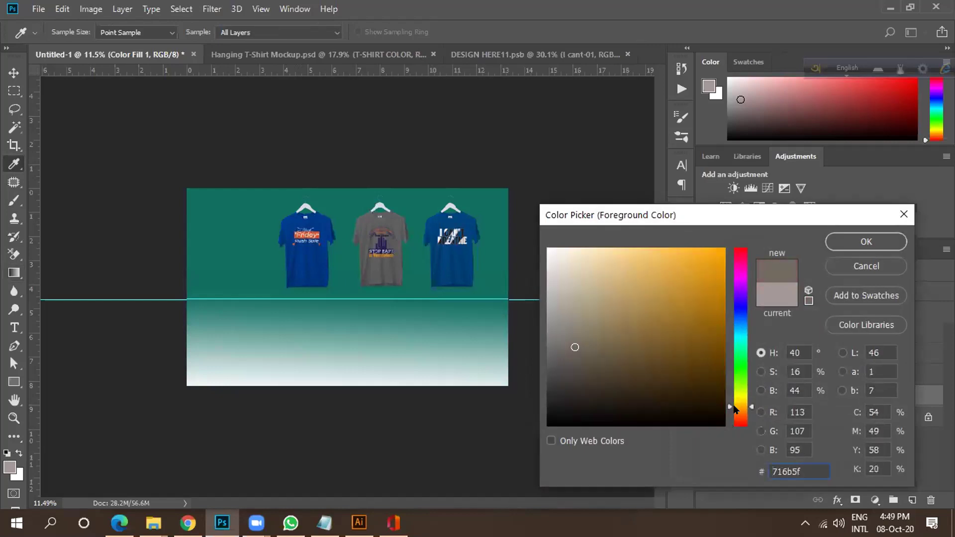
left_click_drag(637, 356, 671, 335)
left_click(866, 241)
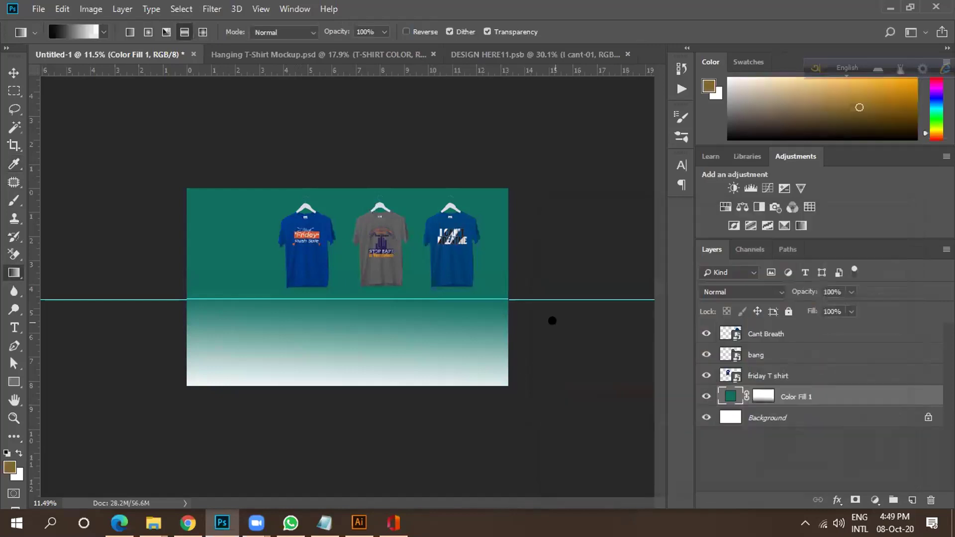
key("alt+BackSpace")
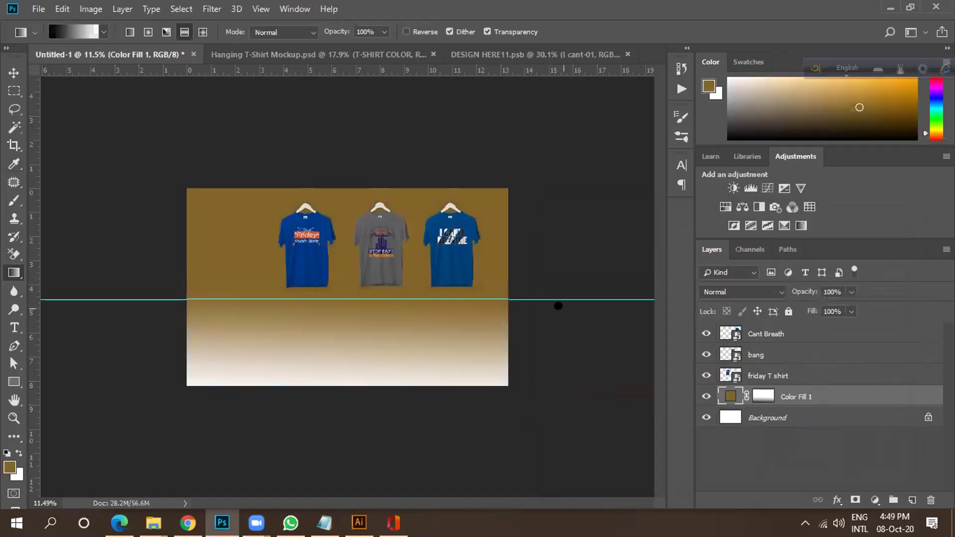
Delete the layer mask from the Color Fill 1 layer.
left_click(768, 402)
left_click_drag(765, 402, 933, 499)
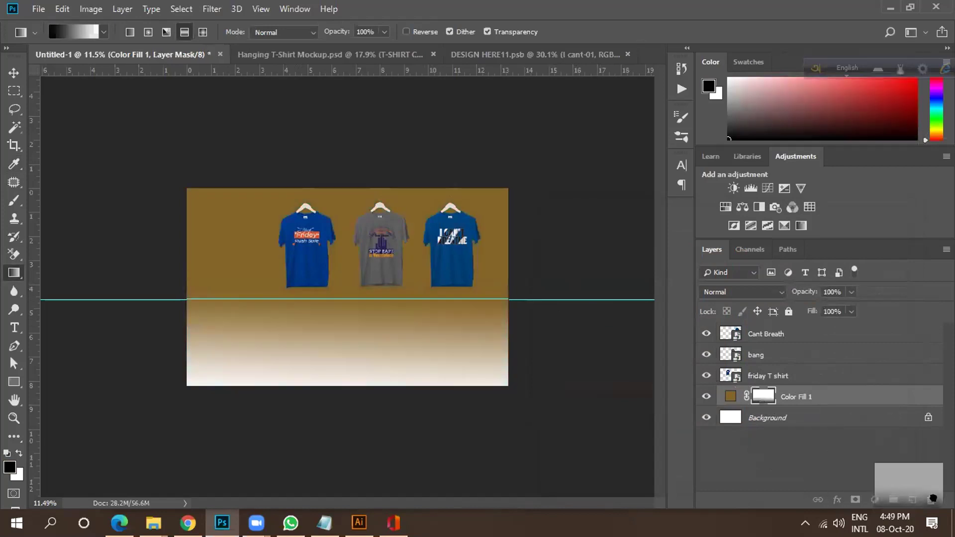
left_click(405, 201)
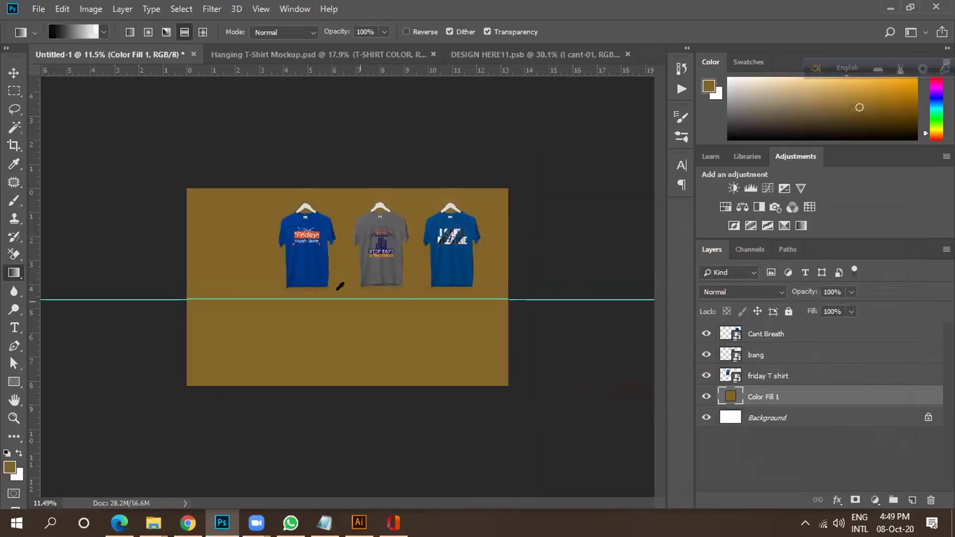
Change the Color Fill 1 layer's colour to light grey #acacac.
scroll(340, 286, "up", 5)
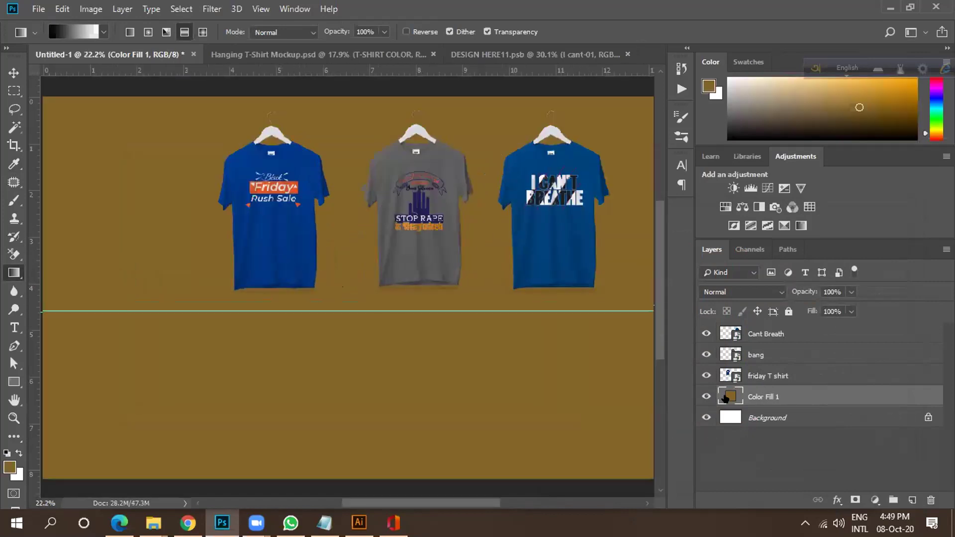
double_click(725, 398)
mouse_move(654, 333)
left_mouse_down()
mouse_move(546, 356)
mouse_move(533, 301)
left_mouse_up()
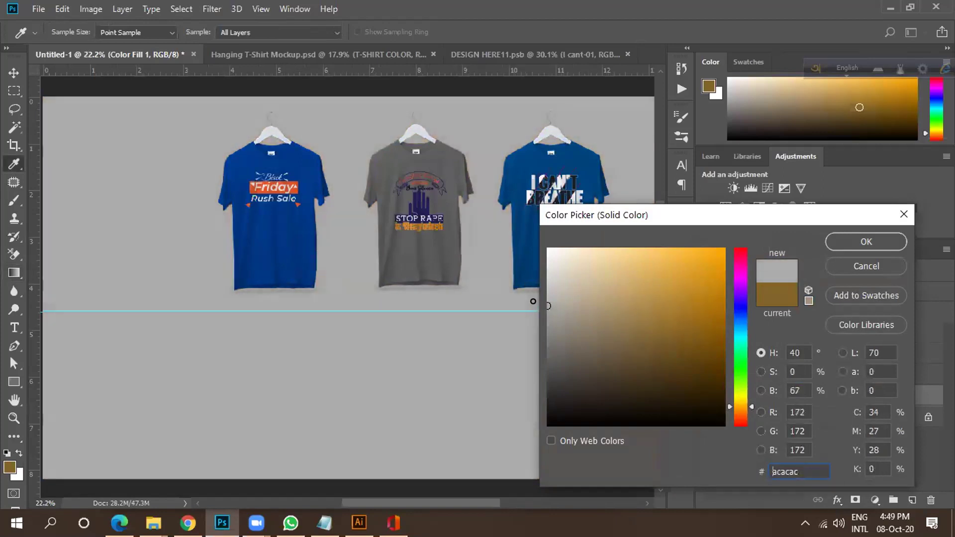
left_click(865, 242)
scroll(467, 267, "down", 3)
key("v")
key("ctrl+plus")
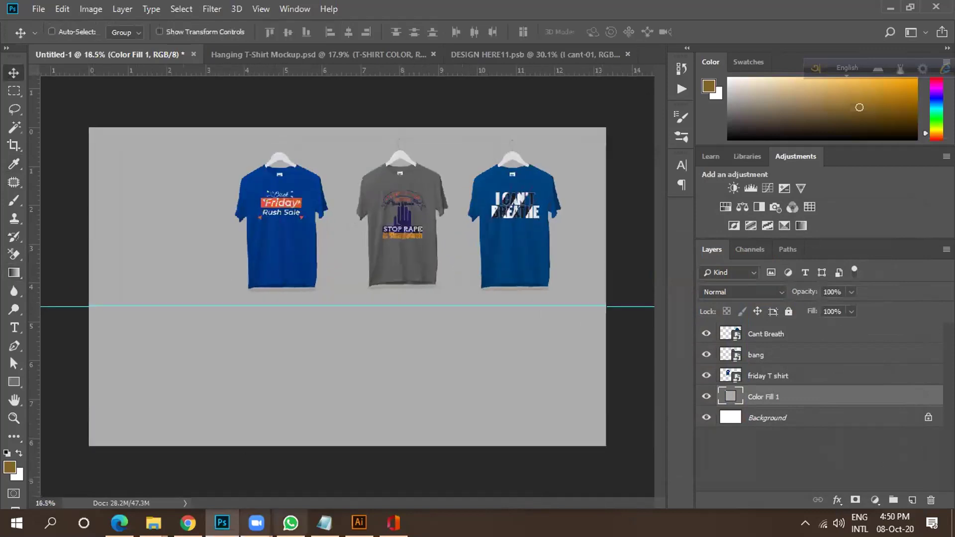
Switch to Chrome and examine the gallery images of the bulk T-shirt design gig on Fiverr for layout and offer text ideas.
left_click(187, 523)
left_click(17, 241)
left_click(18, 242)
left_click(18, 245)
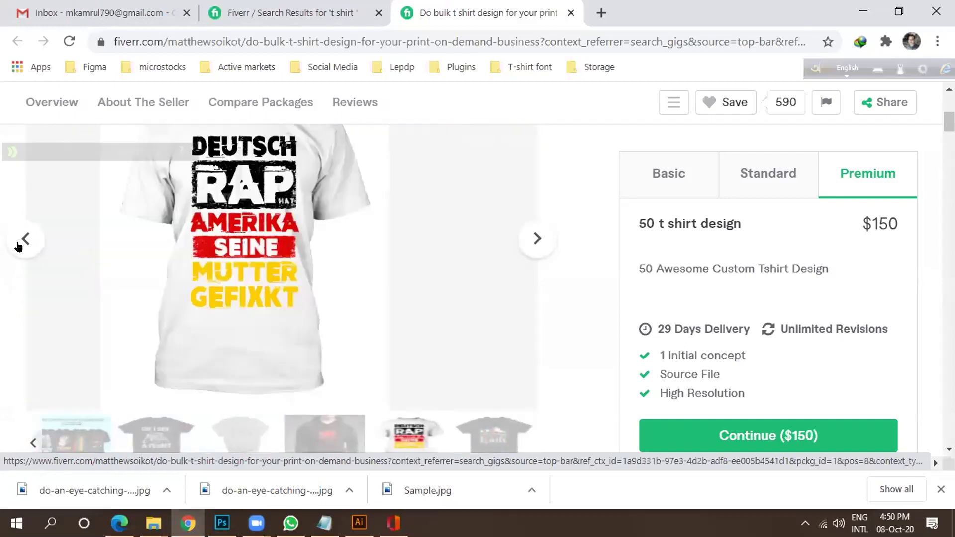
left_click(539, 240)
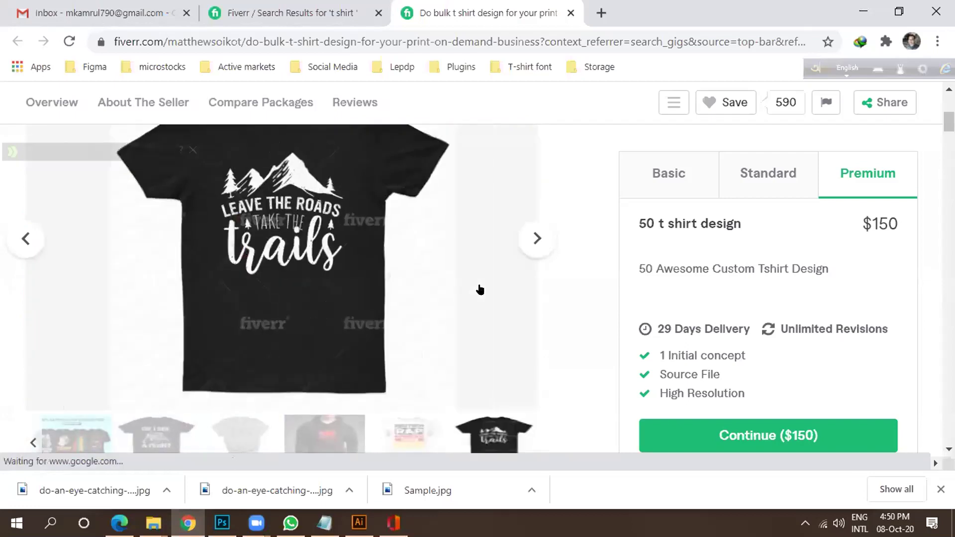
scroll(396, 301, "up", 5)
scroll(77, 334, "down", 3)
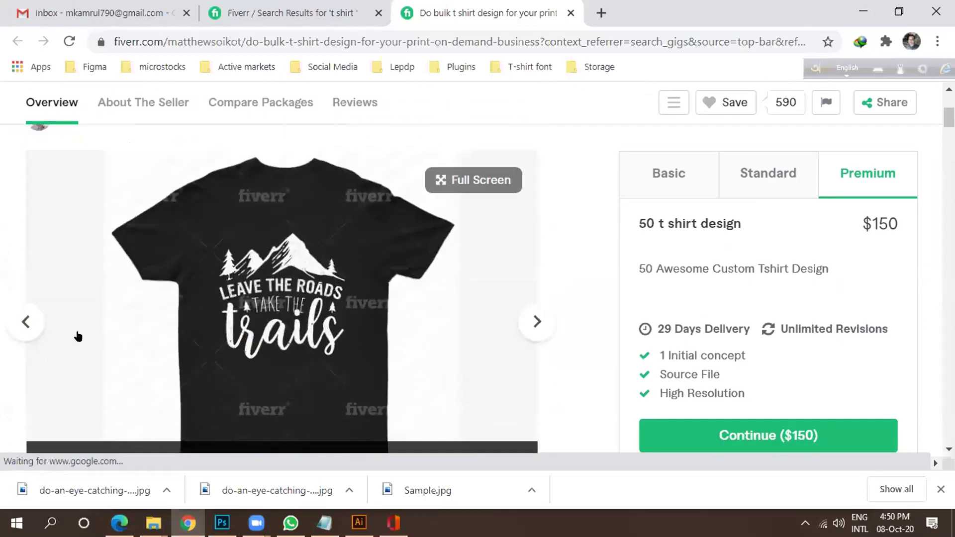
left_click(19, 329)
left_click(18, 330)
left_click(18, 330)
left_click(16, 330)
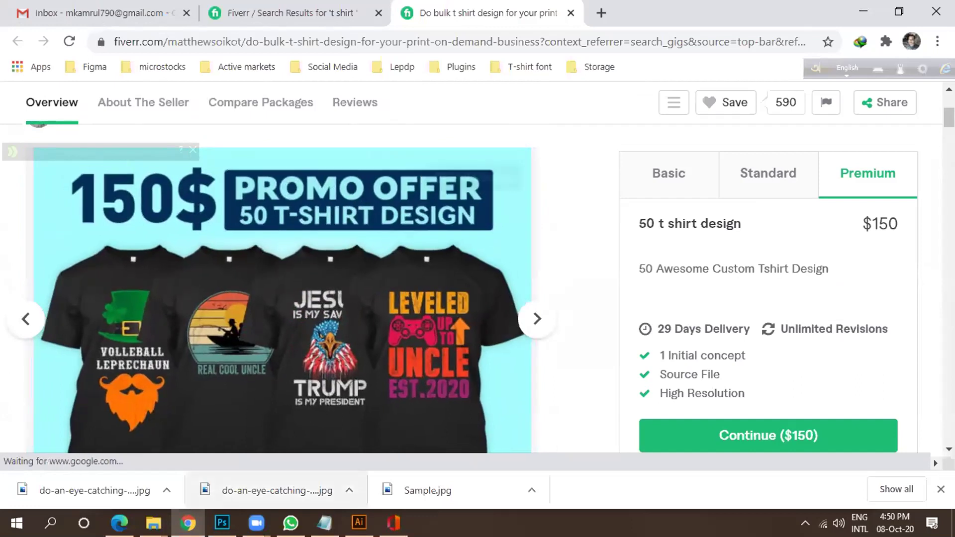
Return to Photoshop and add the text "10&" in 72 pt Montserrat Regular on the empty area beside the Friday T-shirt.
left_click(222, 523)
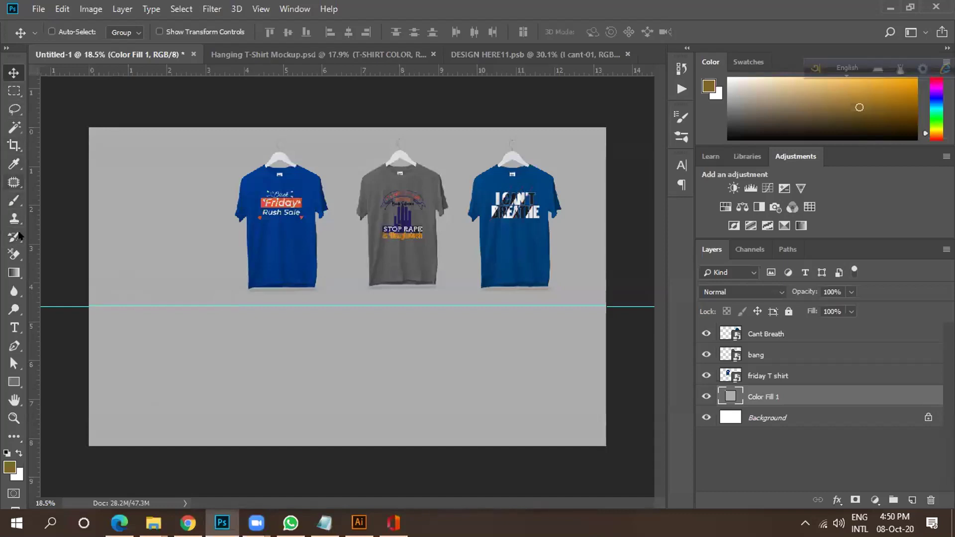
left_click(14, 327)
left_click(109, 183)
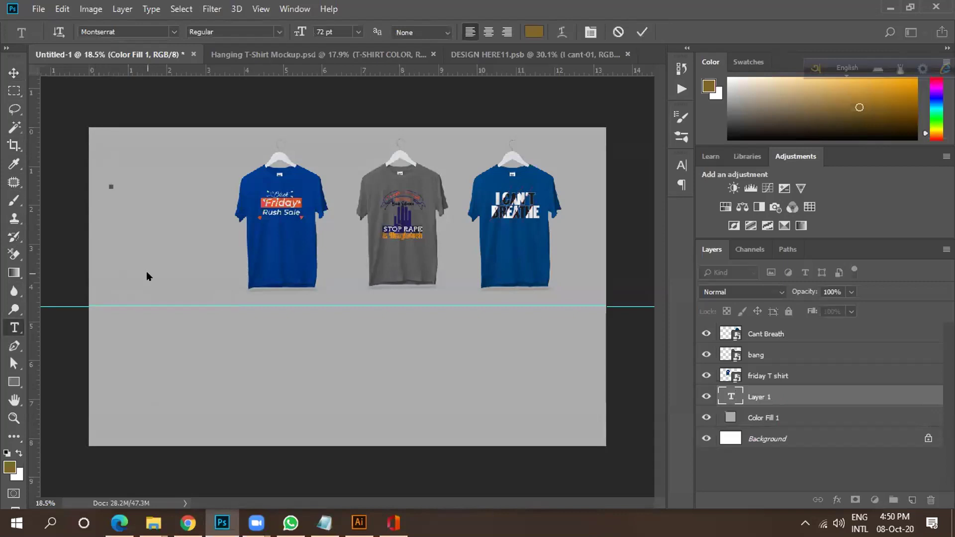
type("10")
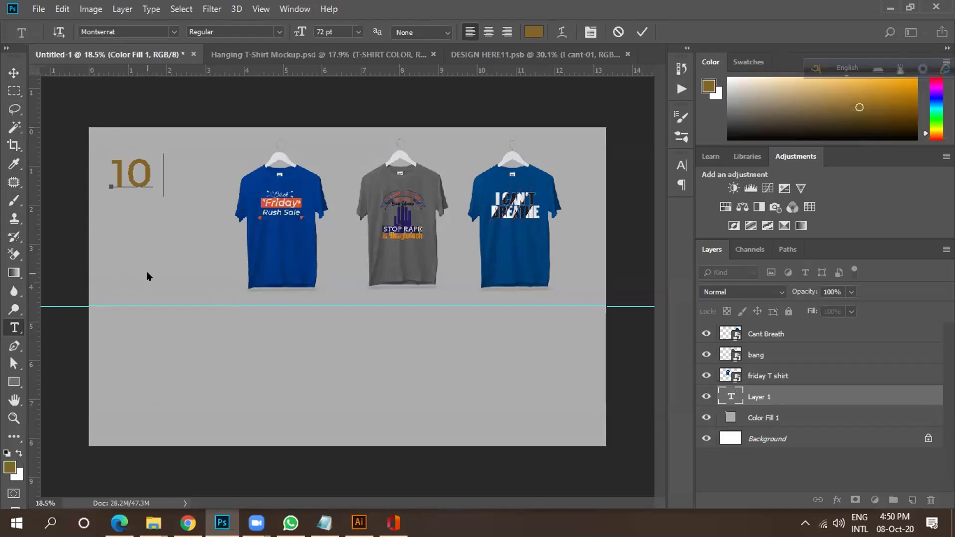
type("&")
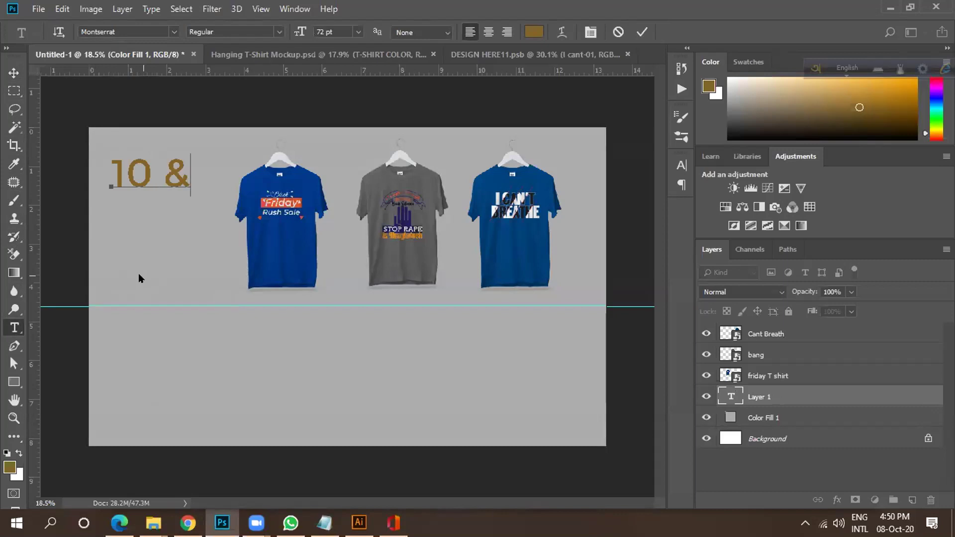
key("Left")
key("BackSpace")
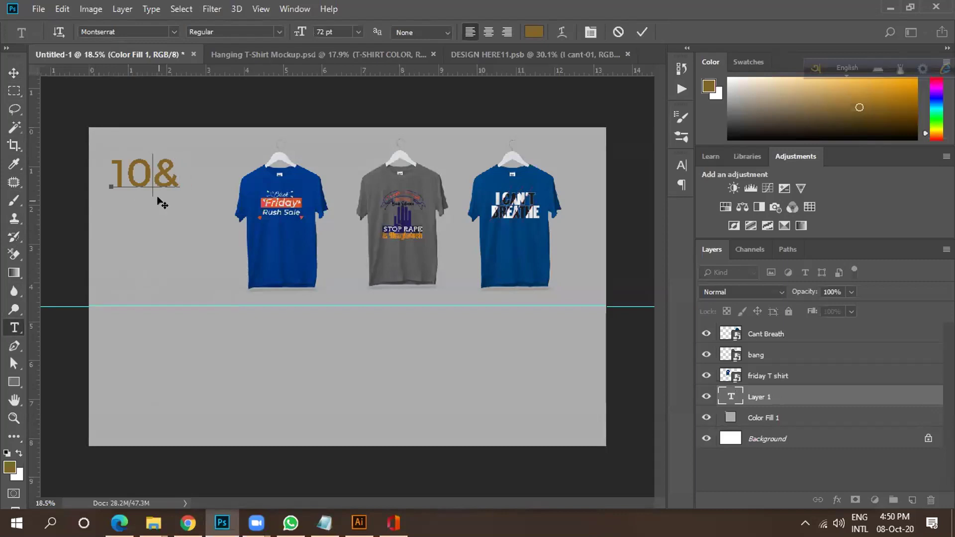
left_click(14, 73)
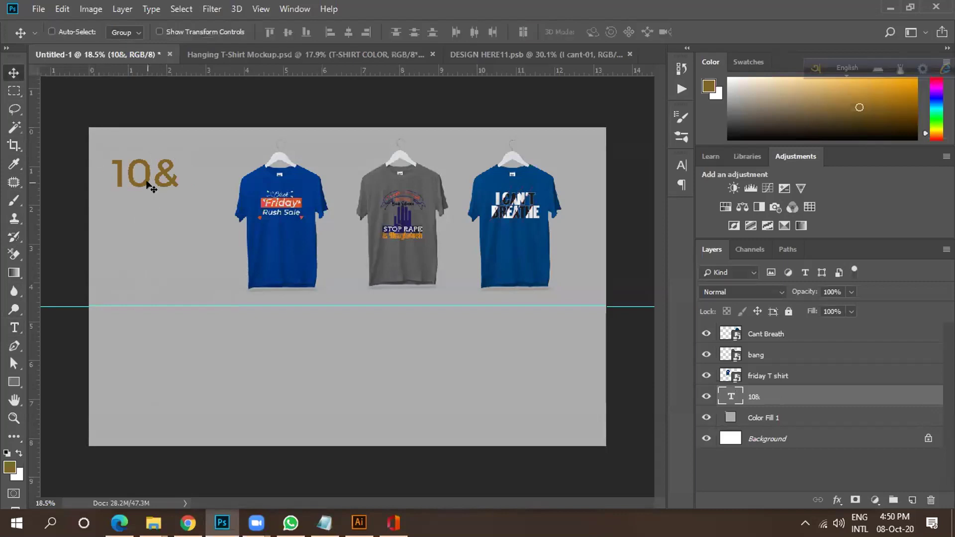
Scale the "10&" text to about 141% and position it in the canvas's upper corner beside the Friday T-shirt.
key("ctrl+t")
mouse_move(175, 191)
left_mouse_down()
mouse_move(231, 225)
mouse_move(182, 194)
left_mouse_up()
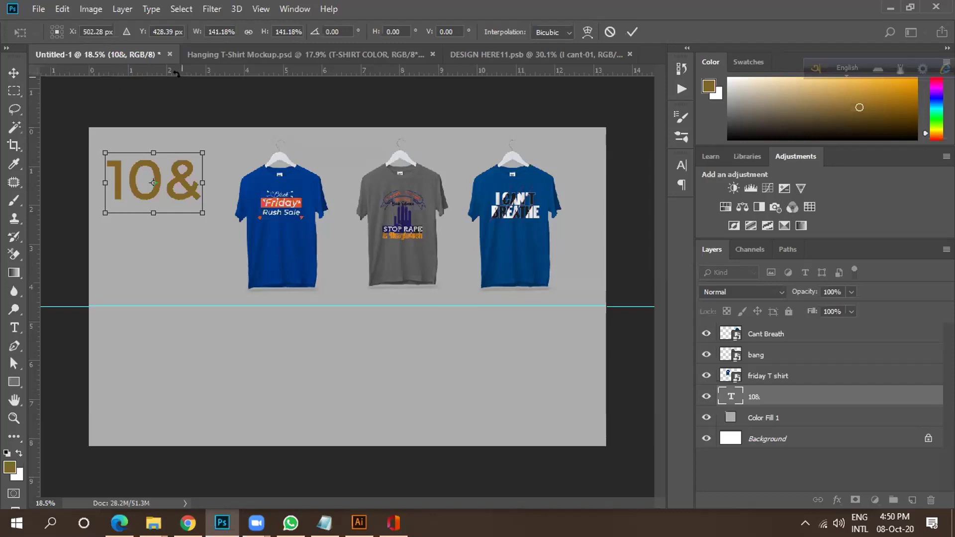
left_click(630, 32)
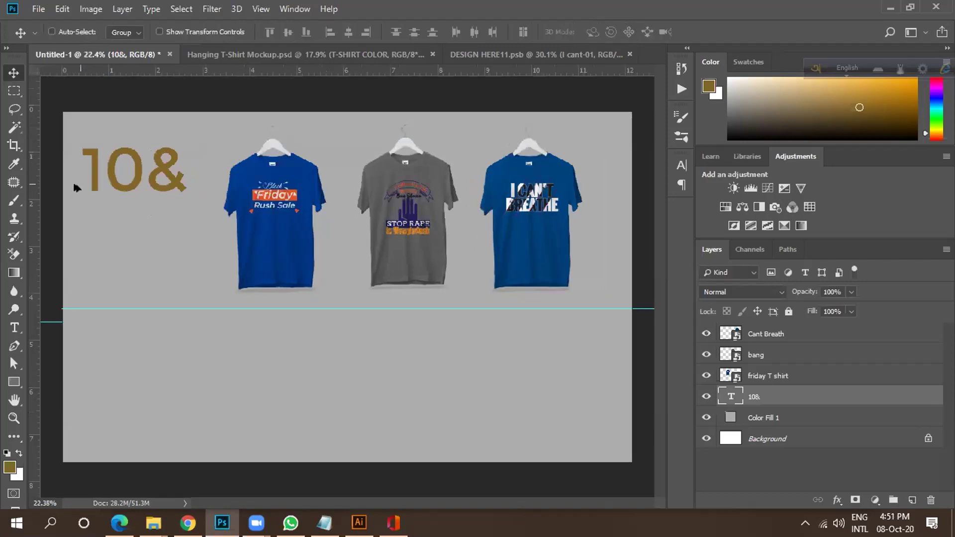
scroll(77, 178, "up", 1)
scroll(119, 167, "down", 1)
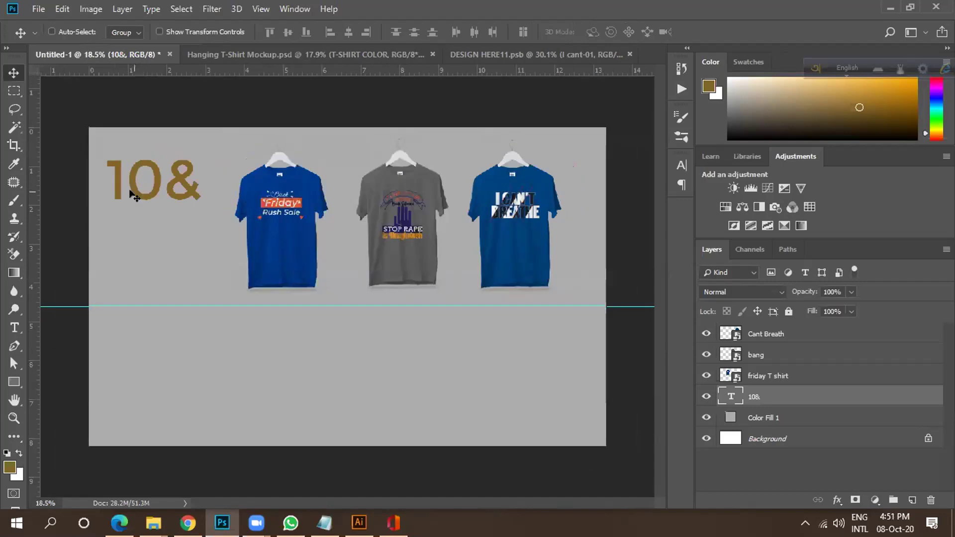
left_click_drag(133, 192, 134, 194)
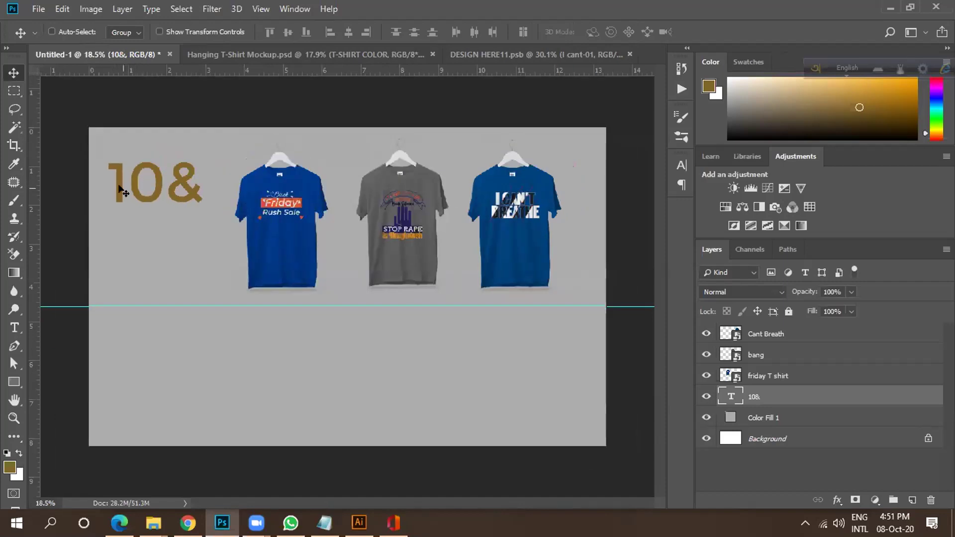
Recolour the whole "10&" text to a strong blue.
key("t")
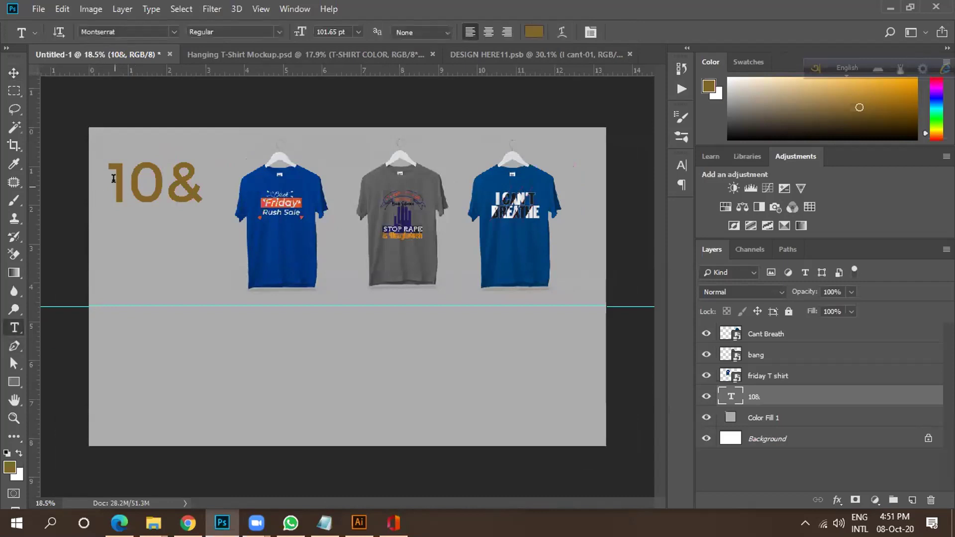
left_click_drag(114, 179, 228, 185)
left_click(534, 32)
type("ffffff")
left_click_drag(676, 284, 733, 411)
mouse_move(708, 308)
left_mouse_down()
mouse_move(717, 284)
mouse_move(710, 289)
left_mouse_up()
type("0529a0")
left_click(857, 243)
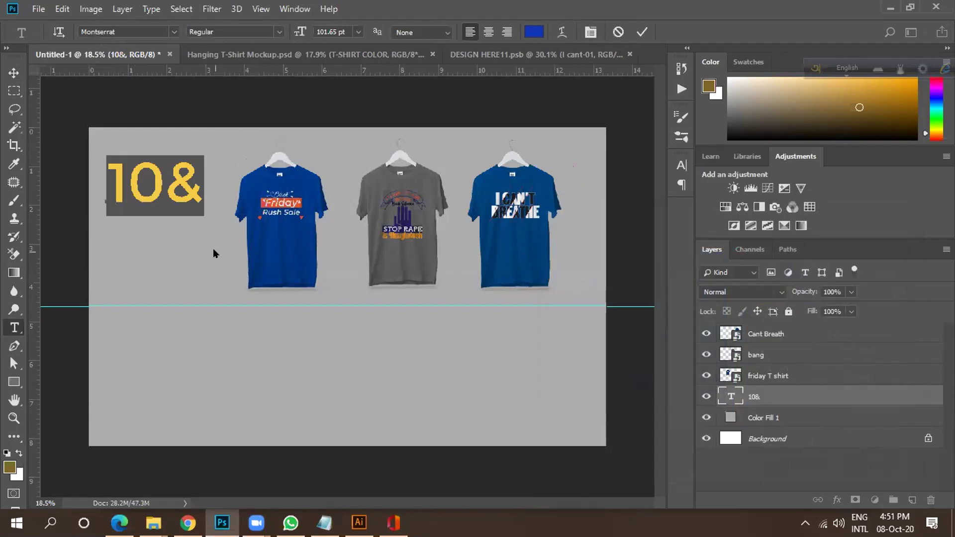
scroll(297, 217, "down", 3)
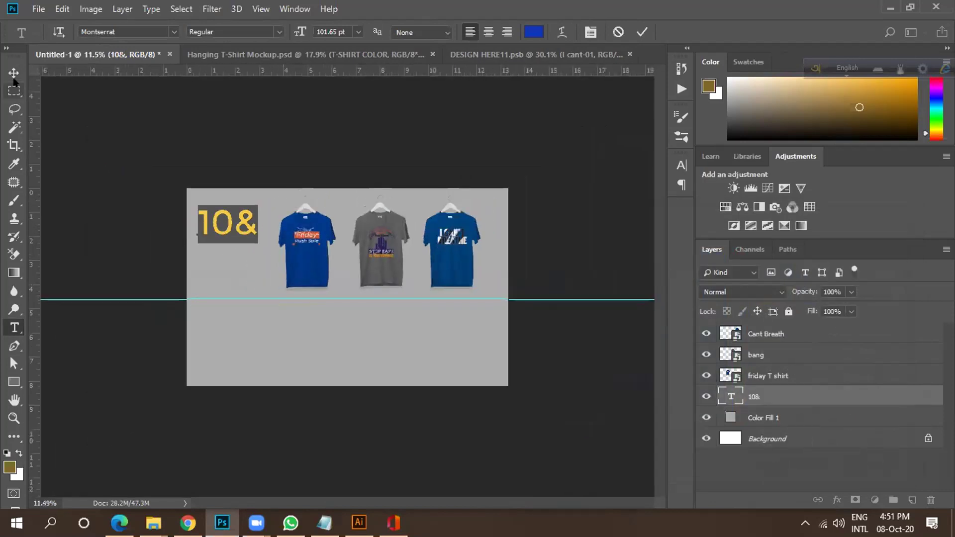
left_click(13, 73)
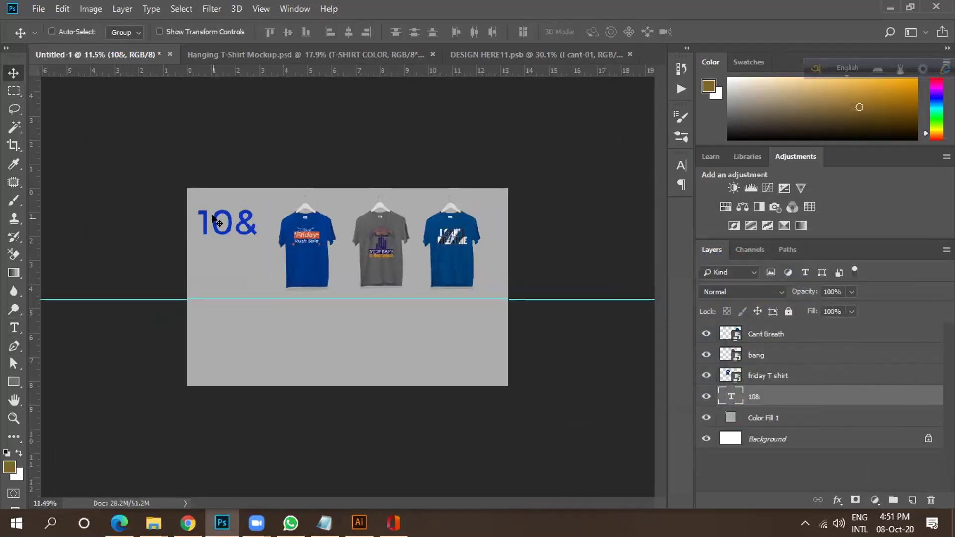
Replace the ampersand in the price text with a dollar sign so it reads "10$".
key("t")
left_click_drag(230, 220, 254, 223)
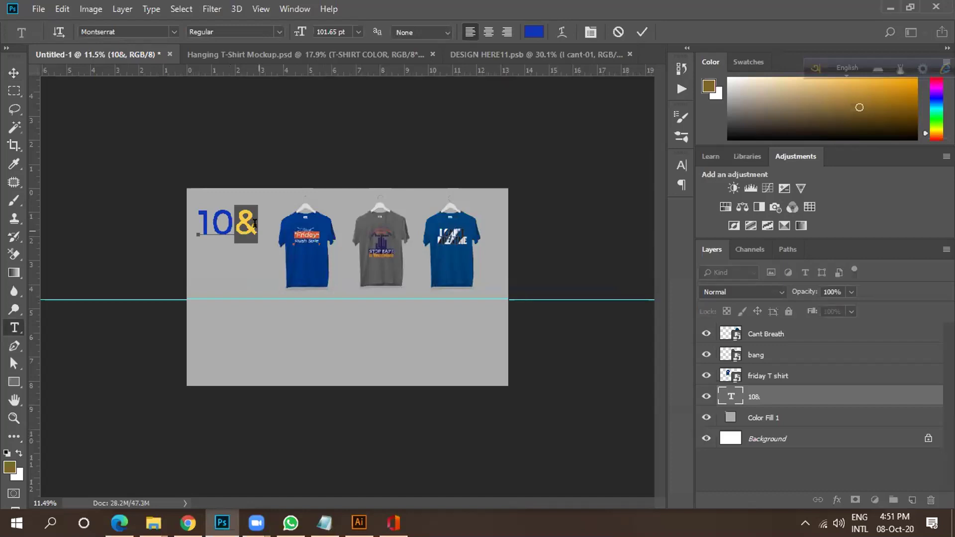
type("$")
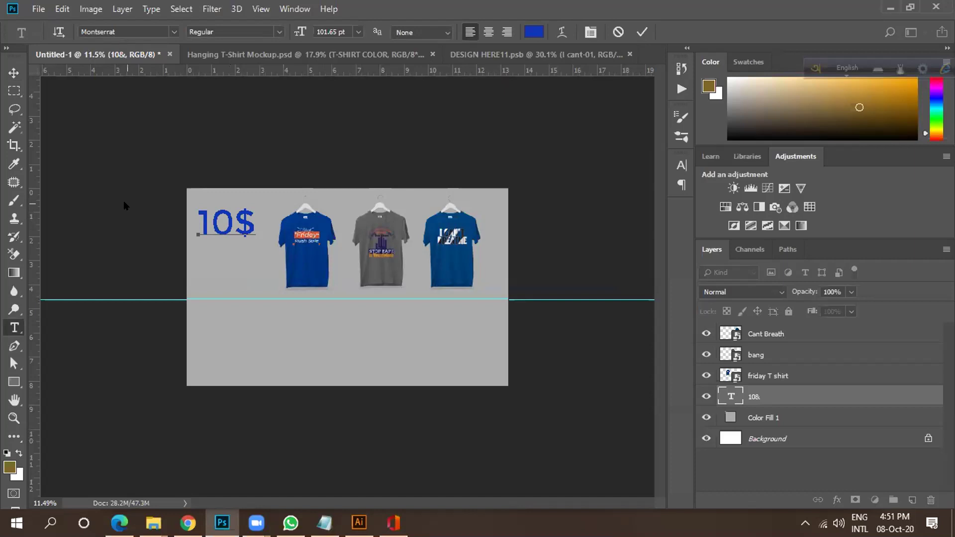
left_click(14, 73)
Duplicate the "10$" text directly below the original and change the copy to "5 T-shirt".
left_click_drag(225, 231, 225, 261)
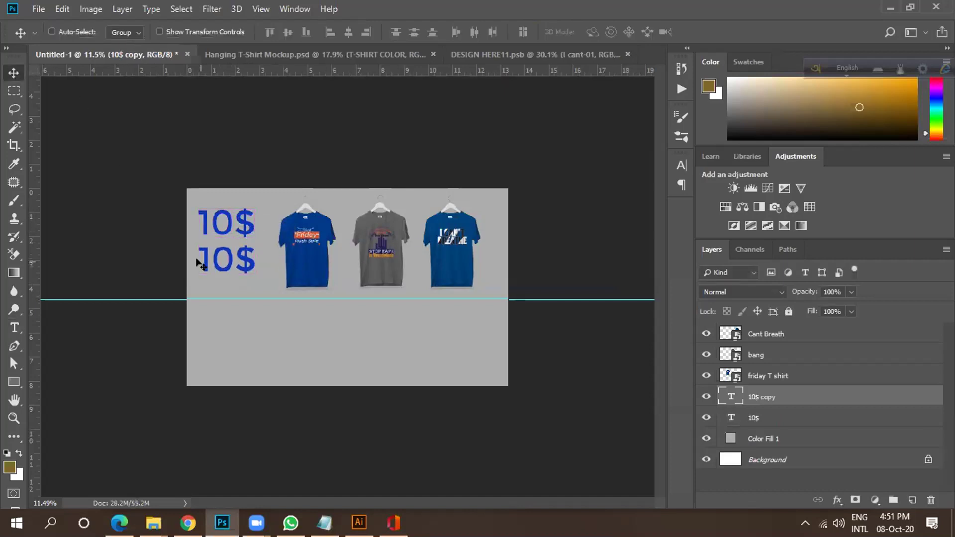
key("t")
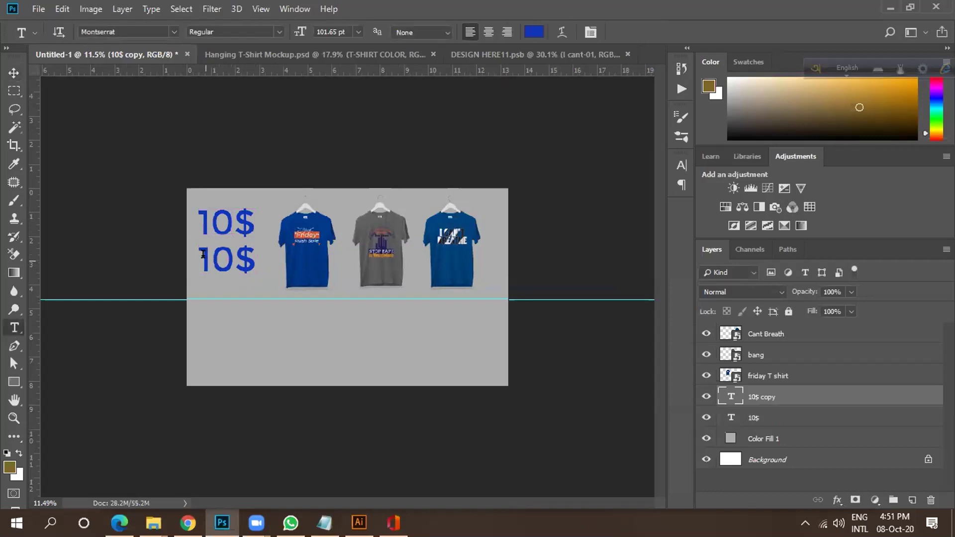
double_click(214, 262)
type("5")
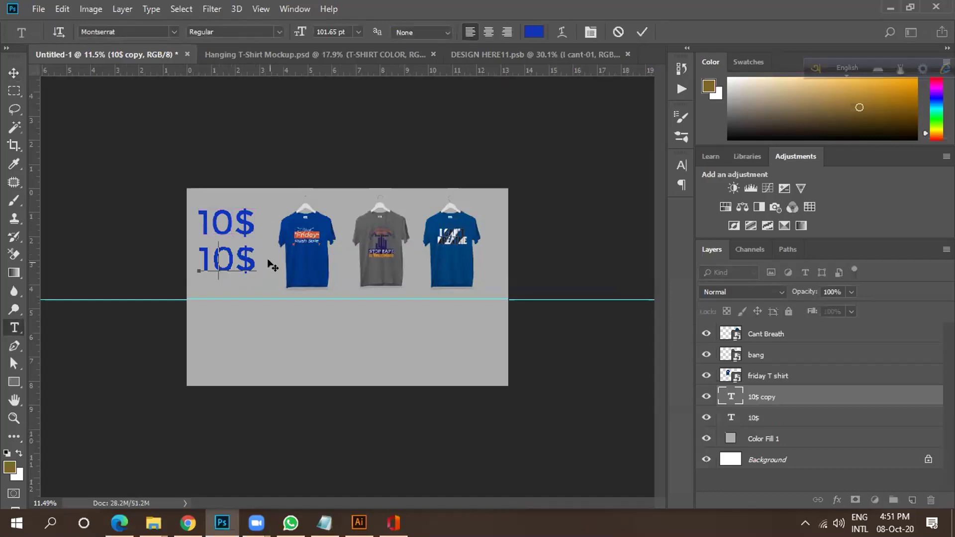
type(" t")
key("BackSpace")
type("T-shirt")
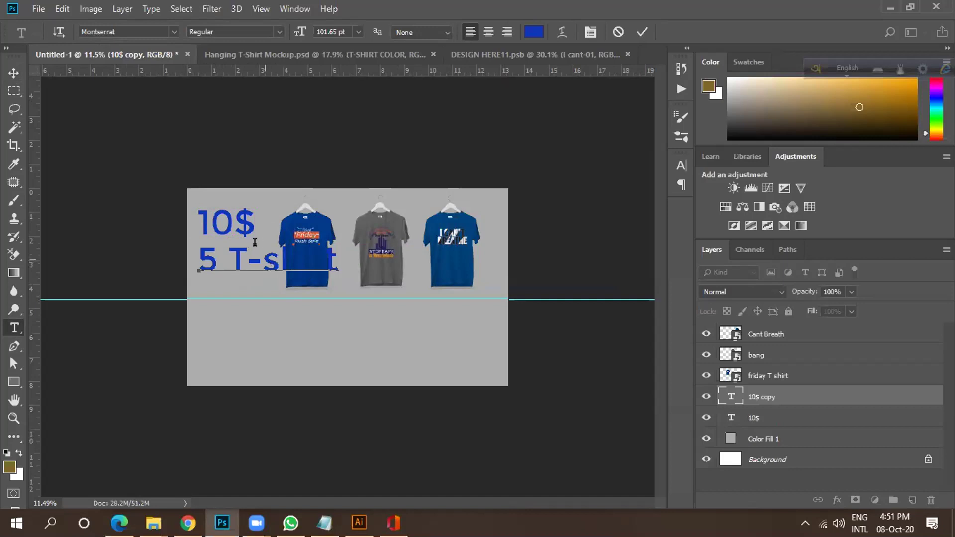
left_click(13, 73)
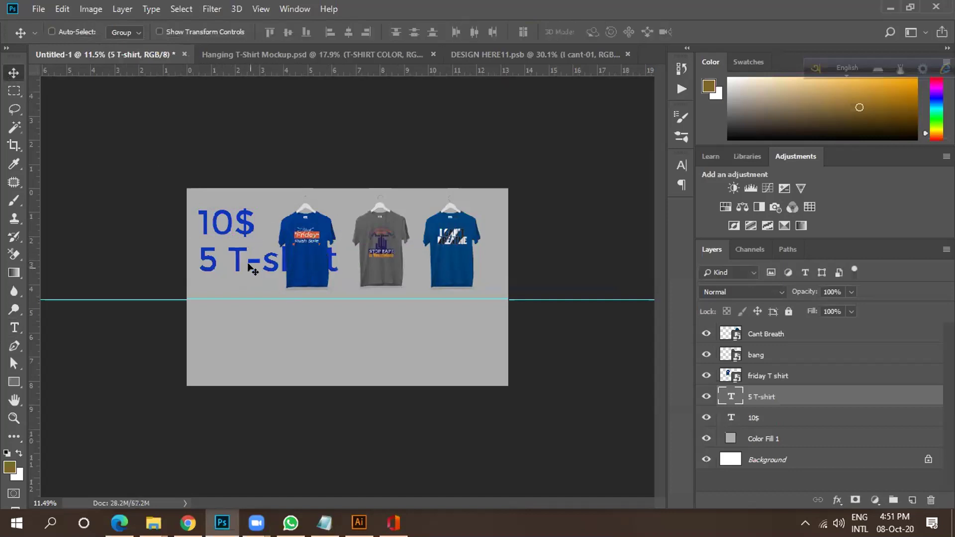
Scale the "5 T-shirt" text down to about 60% and place it just below the "10$" text.
key("ctrl+t")
left_click_drag(290, 251, 256, 252)
scroll(246, 256, "up", 1)
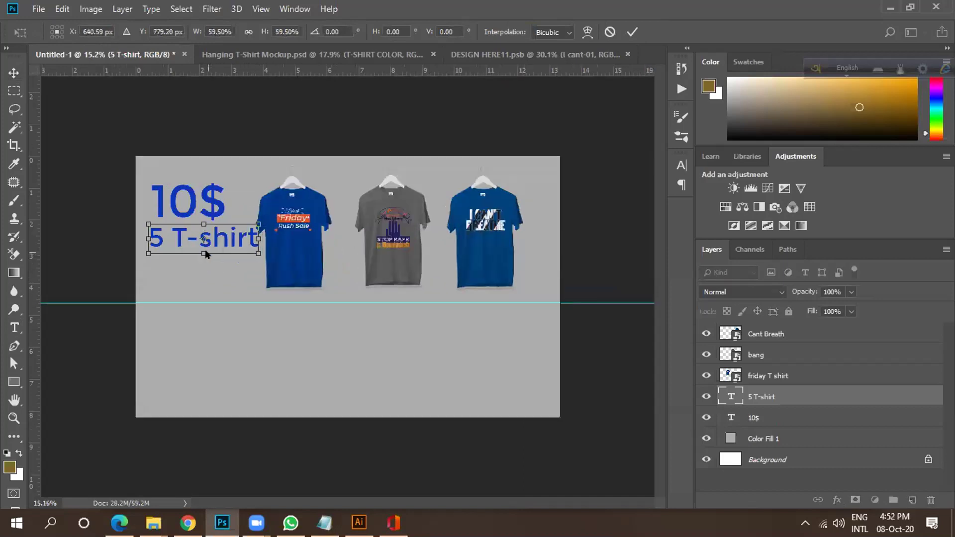
left_click_drag(228, 244, 253, 263)
key("ctrl+plus")
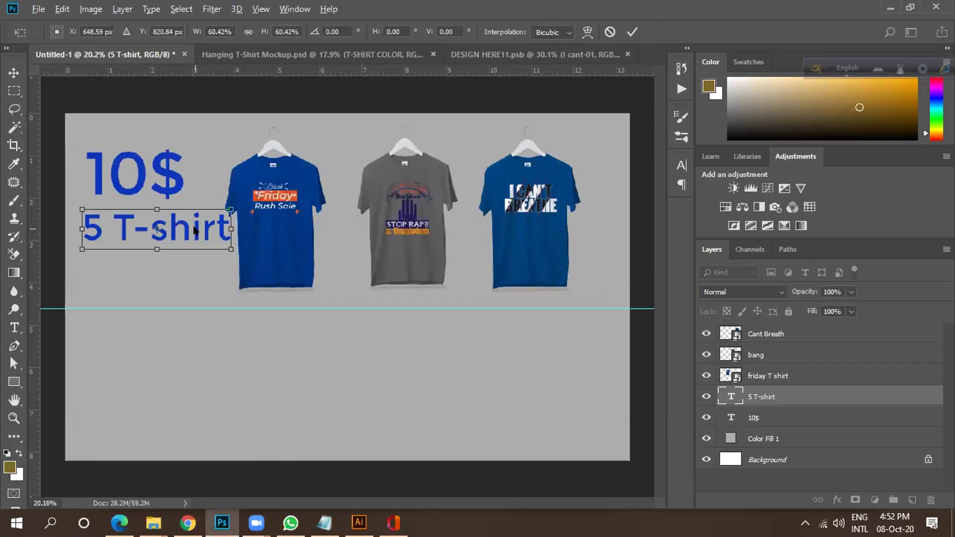
key("Return")
key("ctrl+minus")
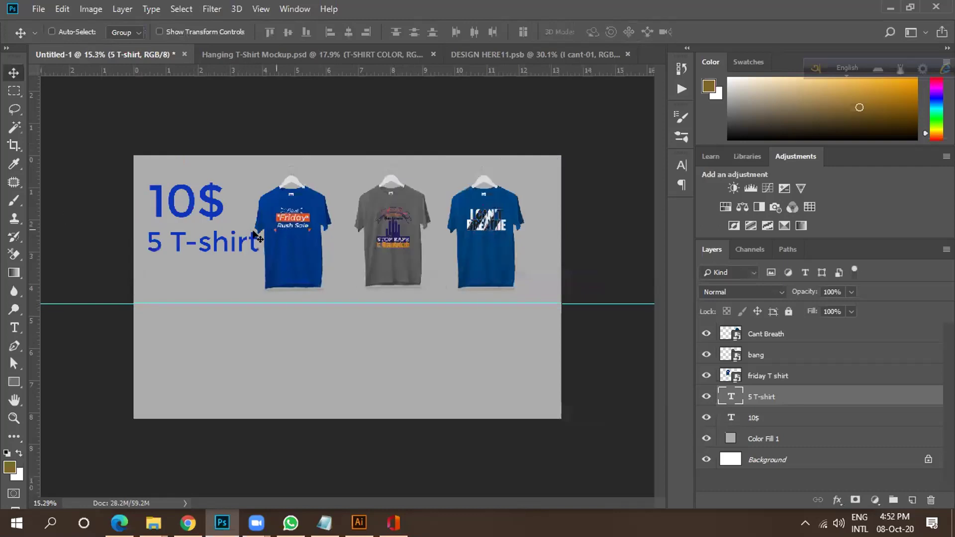
Duplicate the "5 T-shirt" text directly below the original and change the copy to "Branding T-Shirt".
left_click_drag(226, 239, 223, 274)
key("t")
left_click_drag(147, 276, 298, 294)
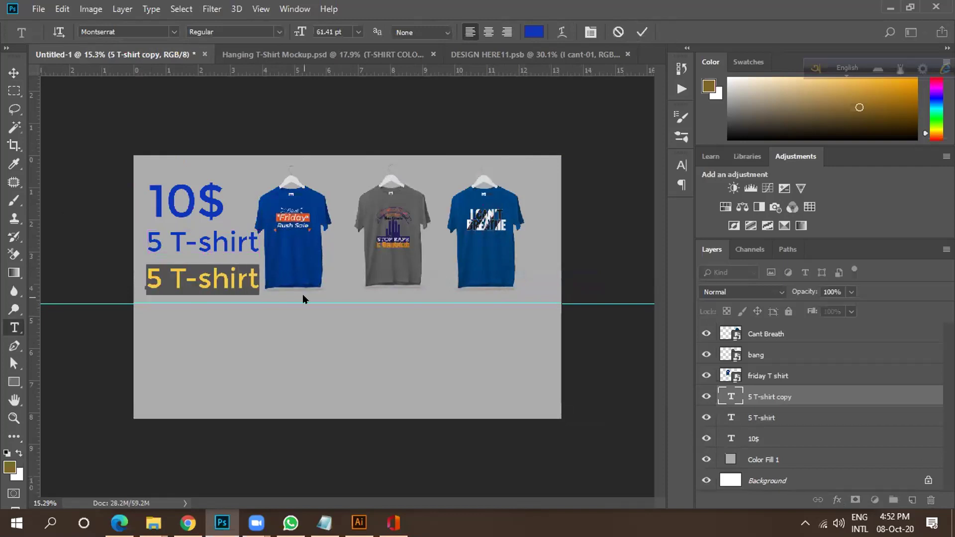
type("Bra")
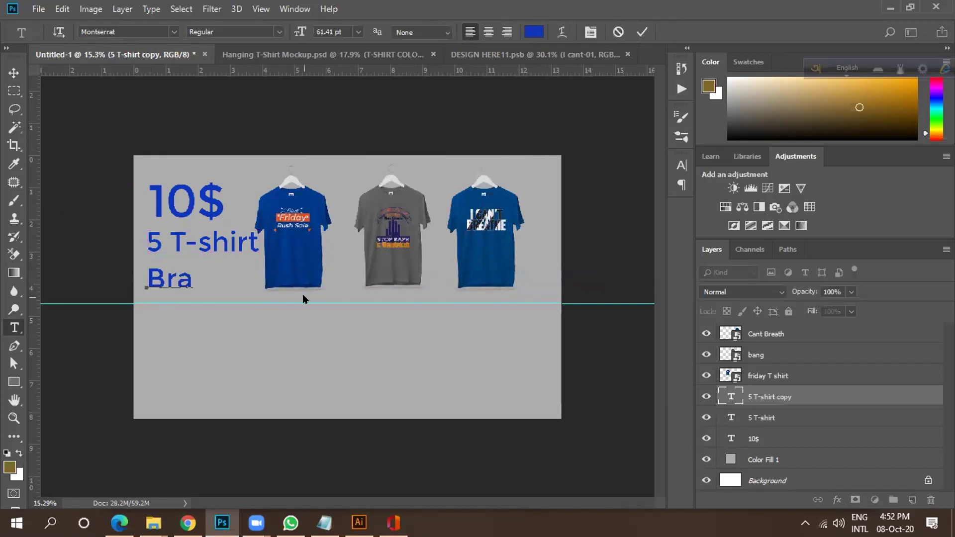
type("nding")
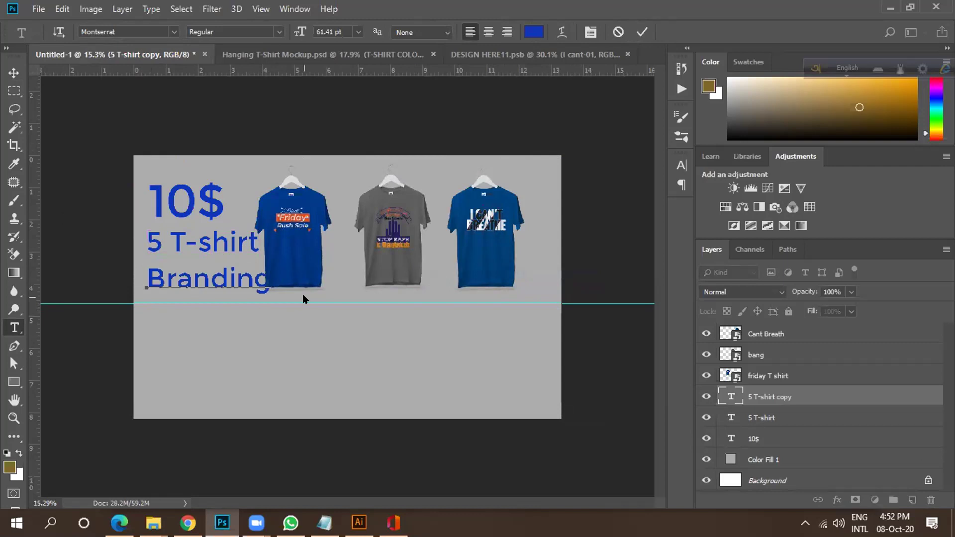
type("as")
key("BackSpace")
key("BackSpace")
key("BackSpace")
type("shirt")
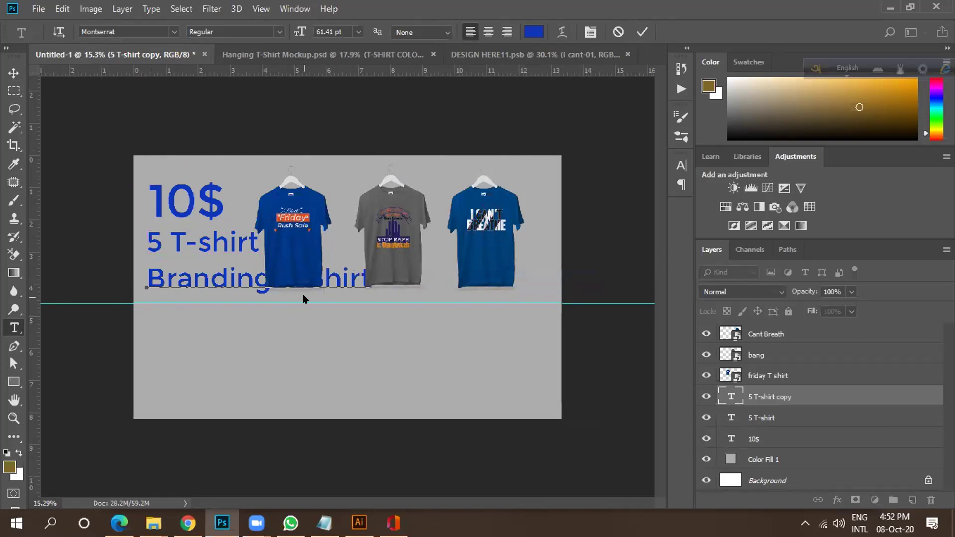
Scale the "Branding T-Shirt" text down to about 53% and fit it just below the "5 T-shirt" line.
left_click(13, 72)
left_click_drag(337, 281, 238, 267)
key("ctrl+t")
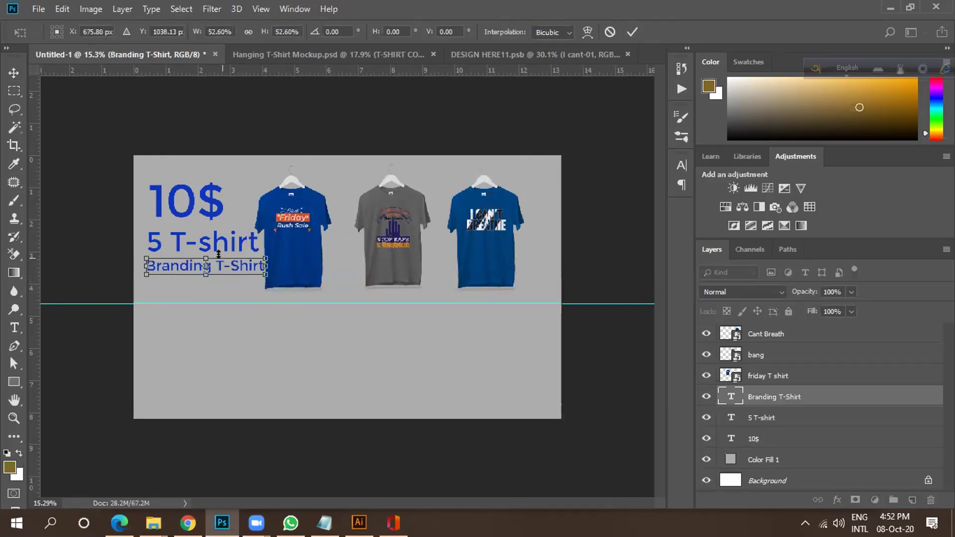
key("ctrl+plus")
key("ctrl+minus")
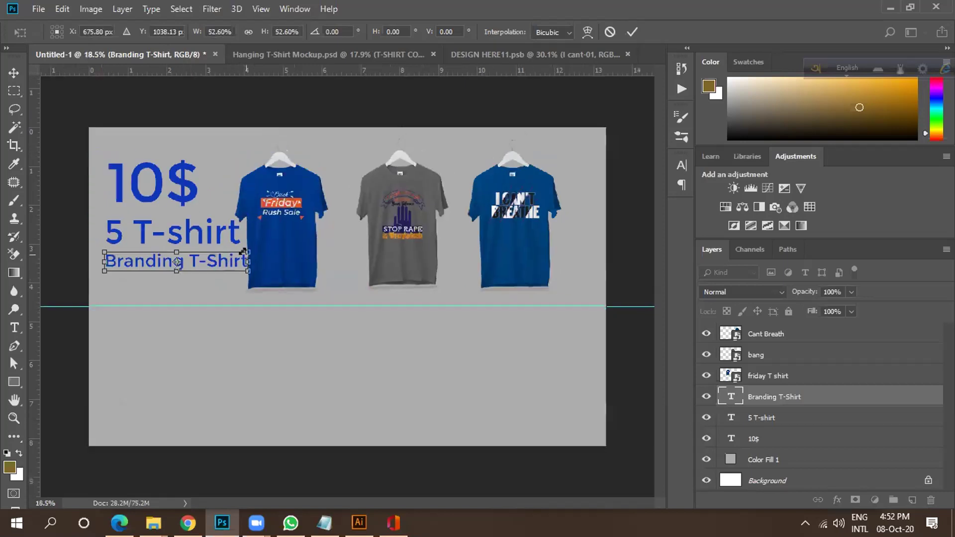
key("ctrl+minus")
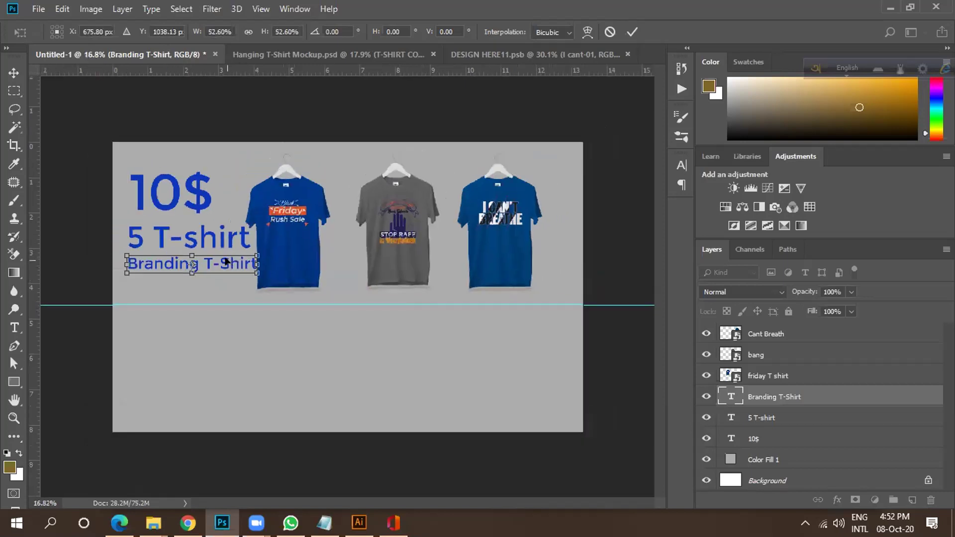
Duplicate the "Branding T-Shirt" text just below the original and change the copy to "March by Amazon".
left_click_drag(226, 263, 315, 307)
left_click(632, 31)
key("t")
left_click(131, 290)
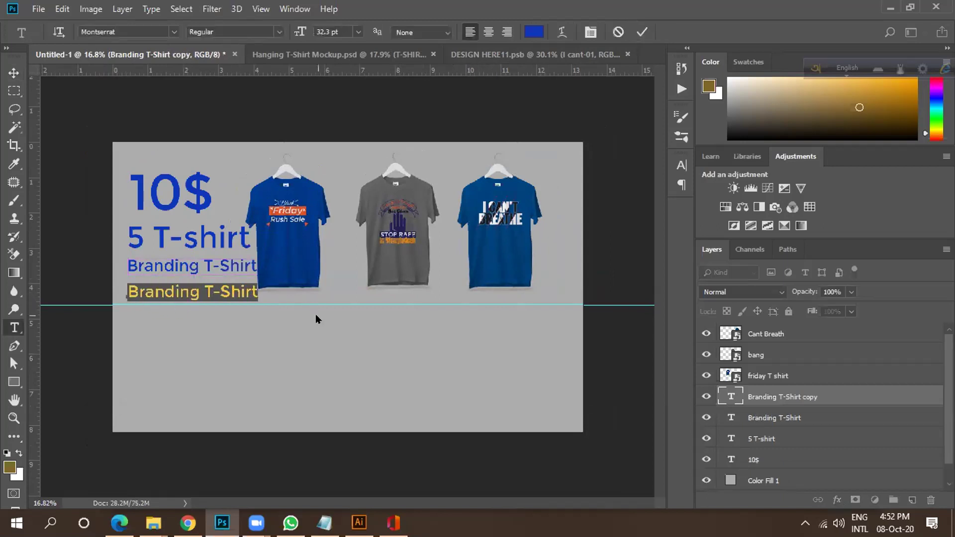
type("Marc")
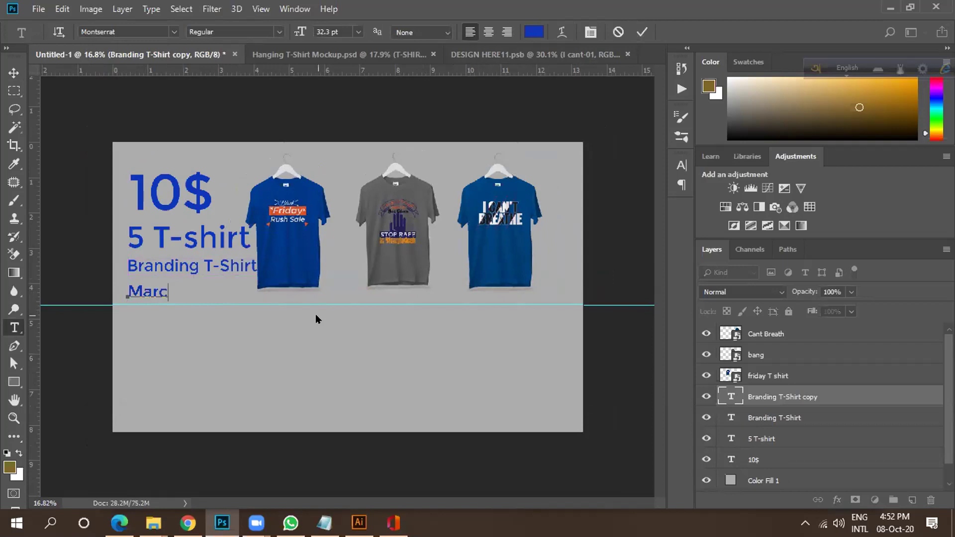
type("h by Amazom")
key("BackSpace")
key("BackSpace")
type("on")
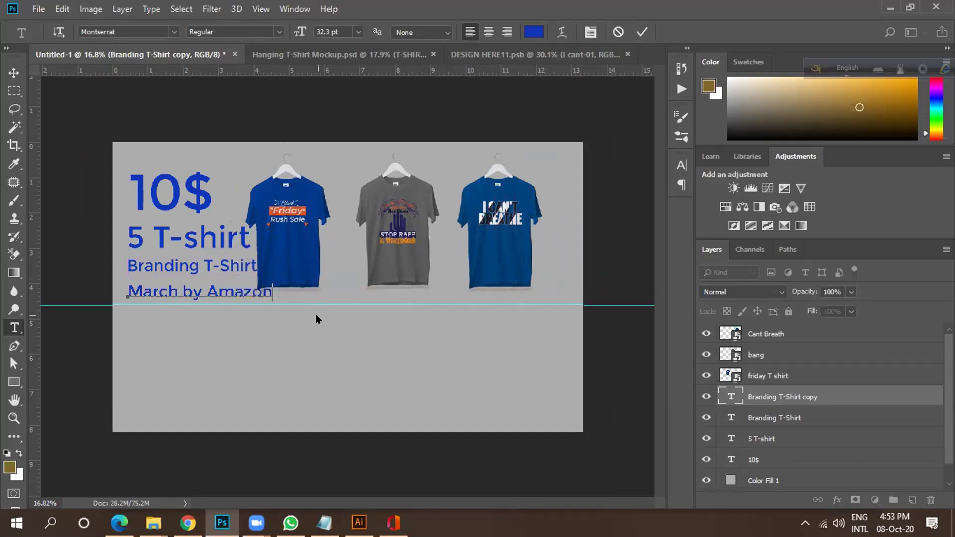
Move the "March by Amazon" text below the horizontal guide and enlarge it to about 130%, aligned with the text above.
left_click(14, 73)
left_click_drag(215, 294, 269, 336)
key("ctrl+t")
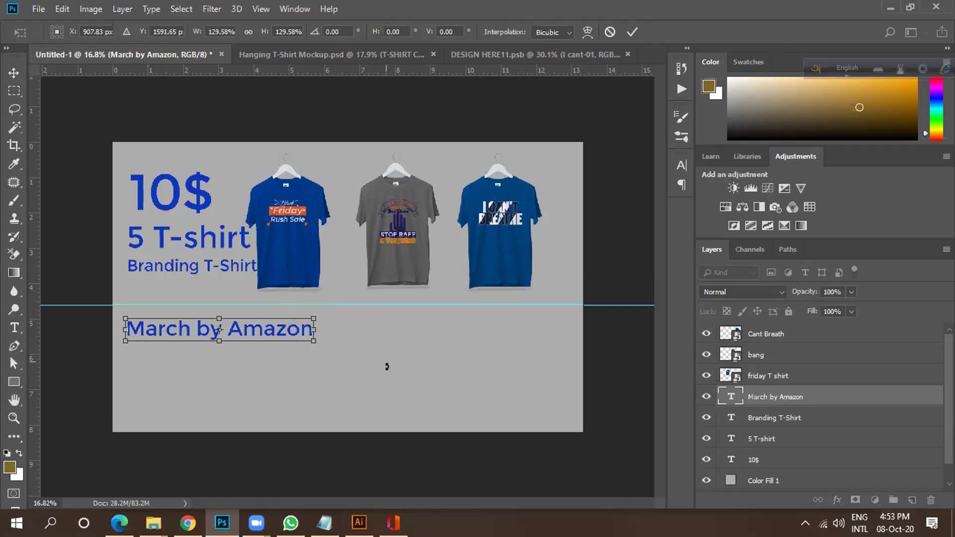
key("ctrl+minus")
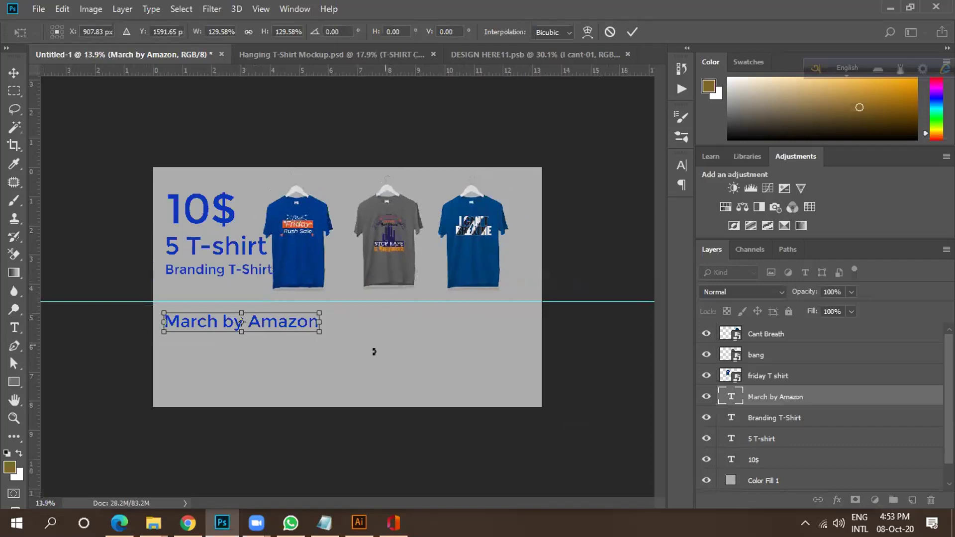
key("ctrl+minus")
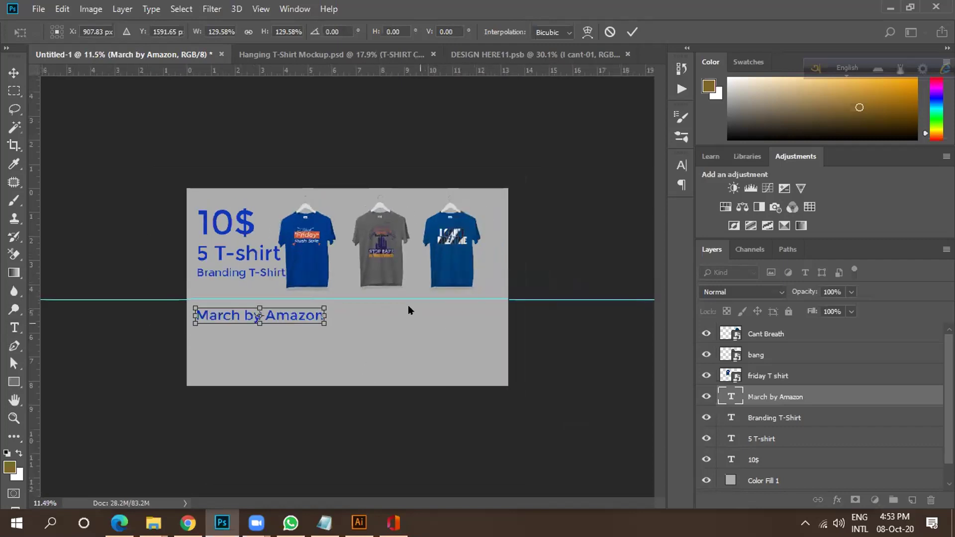
left_click(13, 73)
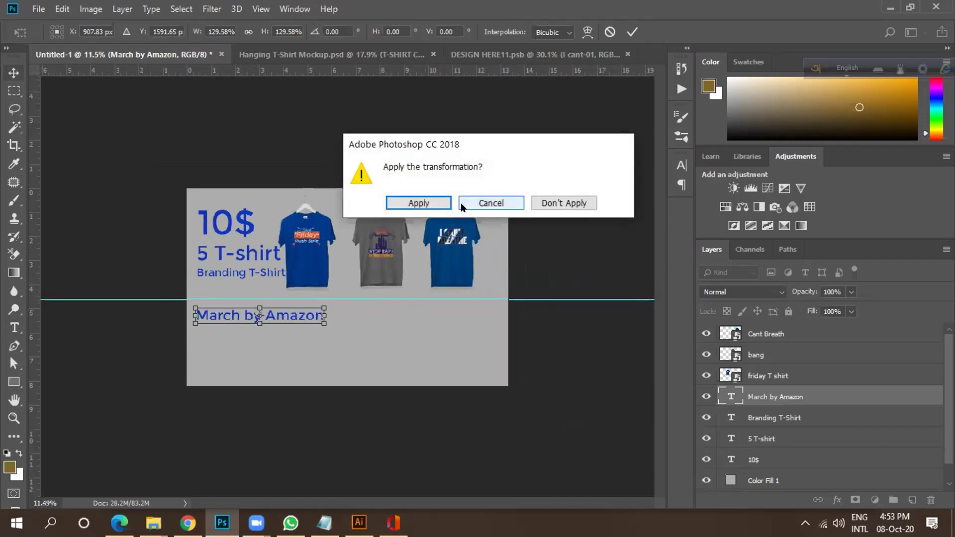
left_click(407, 204)
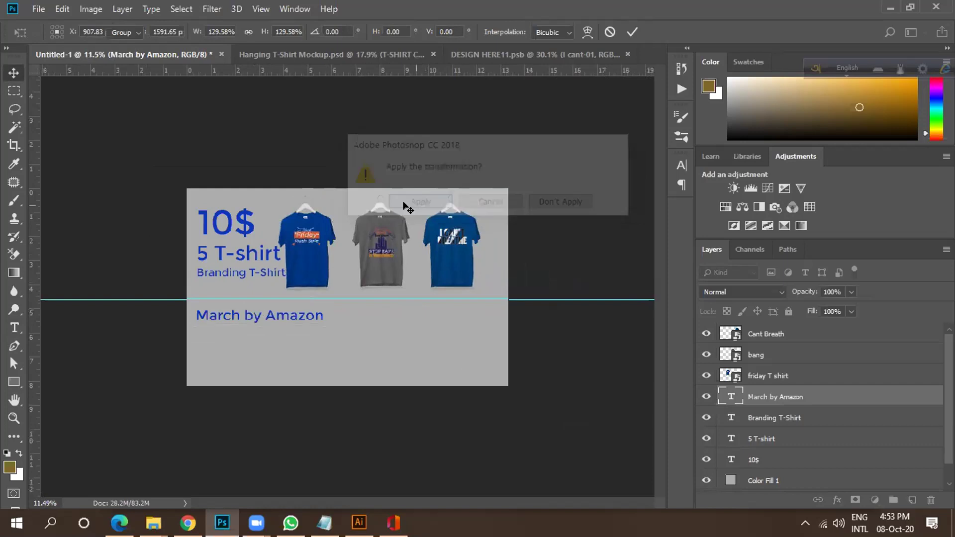
Nudge the blue "Friday" T-shirt mockup slightly to the right, clear of the promotional text.
left_click(299, 266, "ctrl")
key("shift+Right")
key("shift+Right")
key("shift+Right")
key("shift+Right")
key("shift+Right")
key("shift+Right")
key("shift+Right")
key("shift+Right")
key("shift+Right")
key("shift+Right")
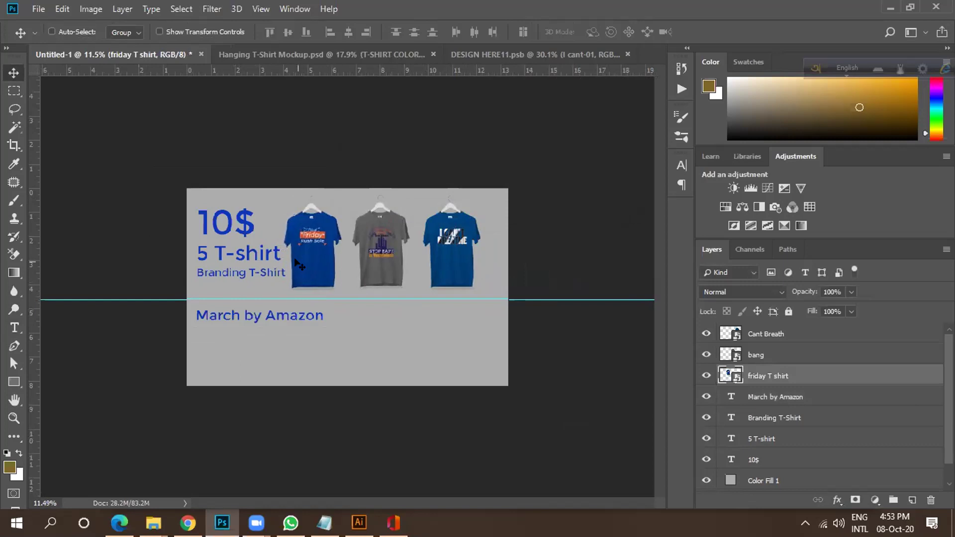
Nudge the grey T-shirt mockup slightly to the right to restore its gap from the "Friday" shirt.
left_click(387, 266, "ctrl")
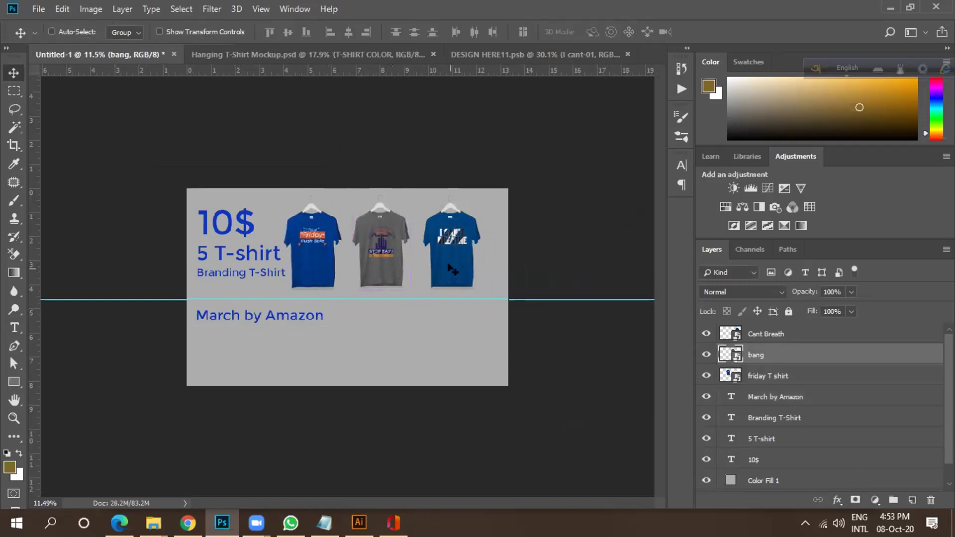
key("shift+Right")
key("shift+Right")
key("shift+Right")
key("shift+Right")
key("shift+Right")
key("shift+Right")
key("shift+Right")
key("shift+Right")
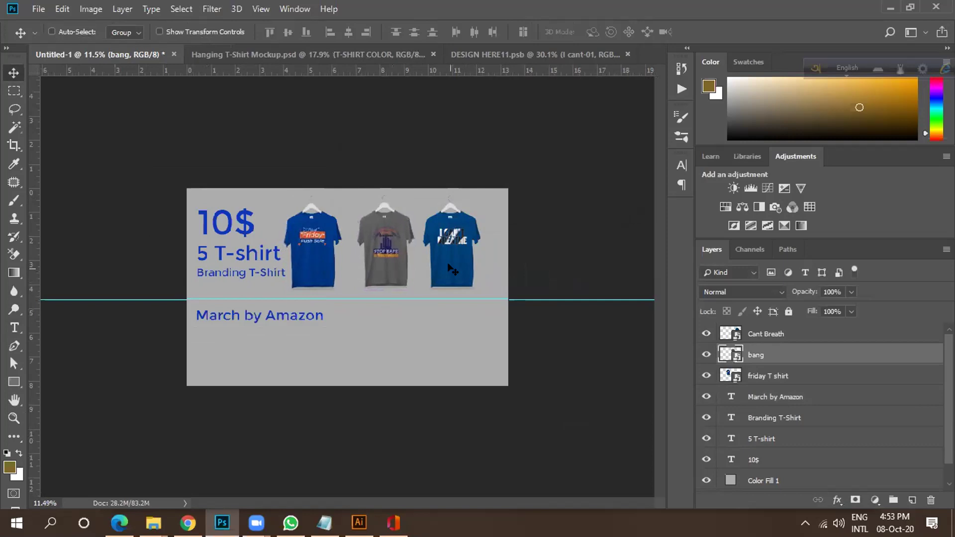
Nudge the blue "I Can't Breathe" T-shirt mockup slightly to the right to even out the row of shirts.
left_click(451, 269, "ctrl")
key("shift+Right")
key("shift+Right")
key("shift+Right")
key("shift+Right")
key("shift+Right")
key("shift+Right")
key("shift+Right")
key("shift+Right")
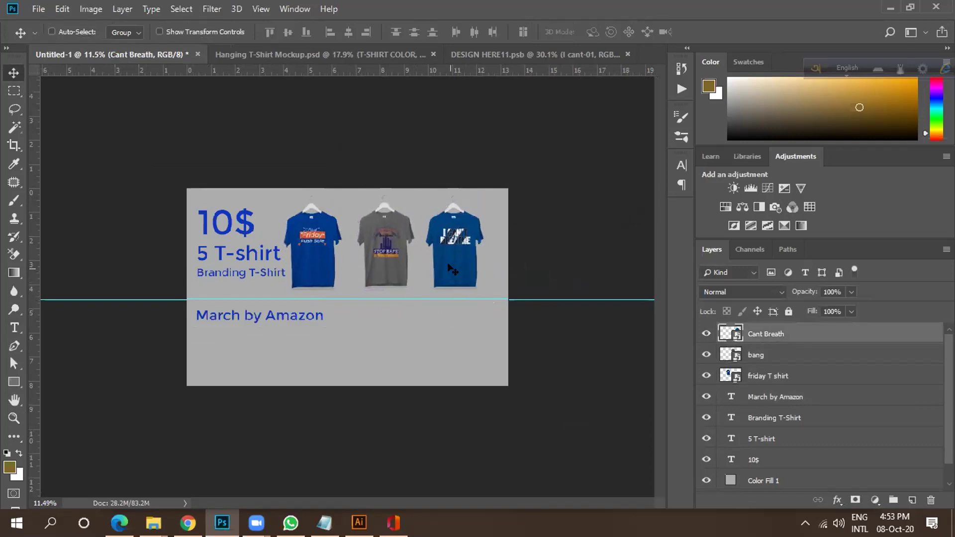
scroll(363, 279, "down", 2)
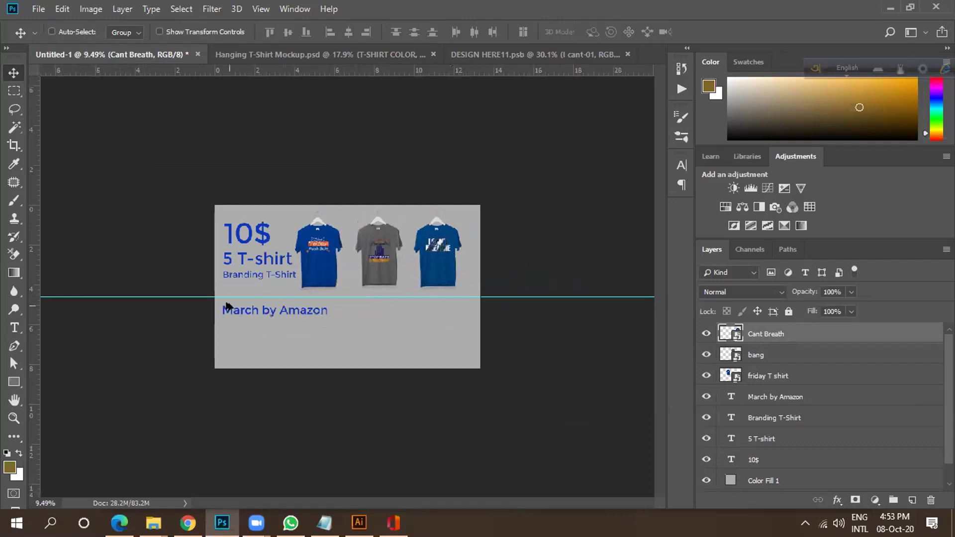
scroll(233, 298, "up", 4)
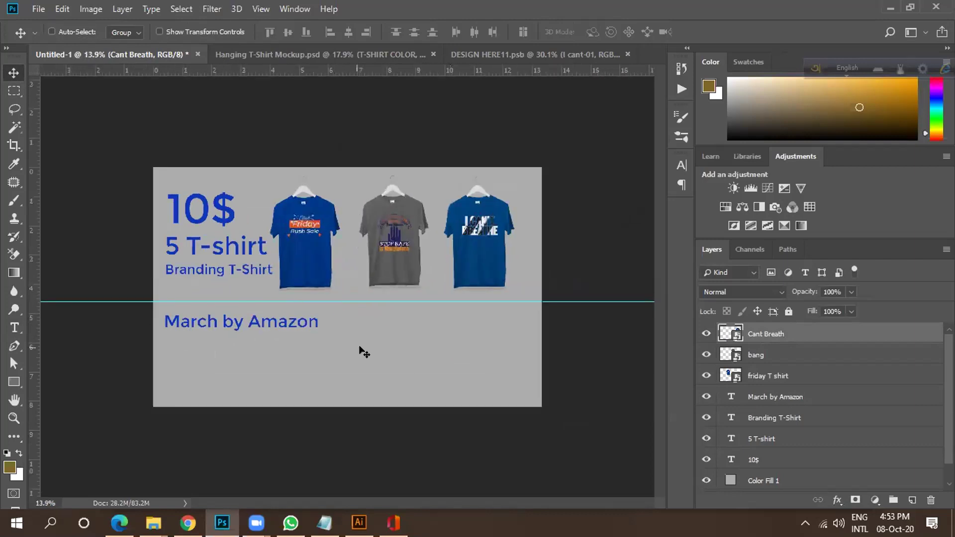
scroll(432, 333, "down", 1)
scroll(446, 321, "down", 2)
scroll(285, 243, "up", 4)
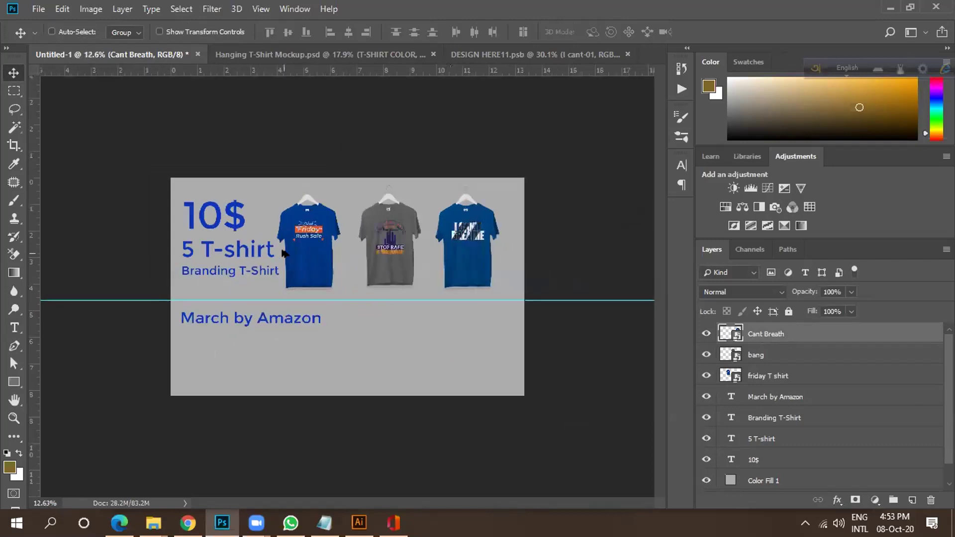
scroll(291, 246, "down", 2)
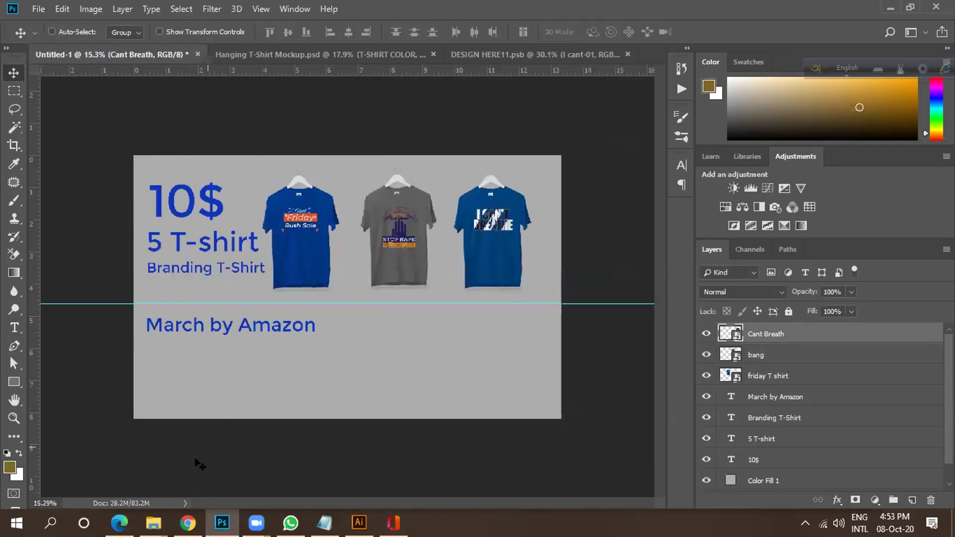
Switch to Chrome and examine the first three gallery images of the Fiverr bulk T-shirt design gig for layout and wording.
left_click(188, 522)
scroll(351, 297, "down", 2)
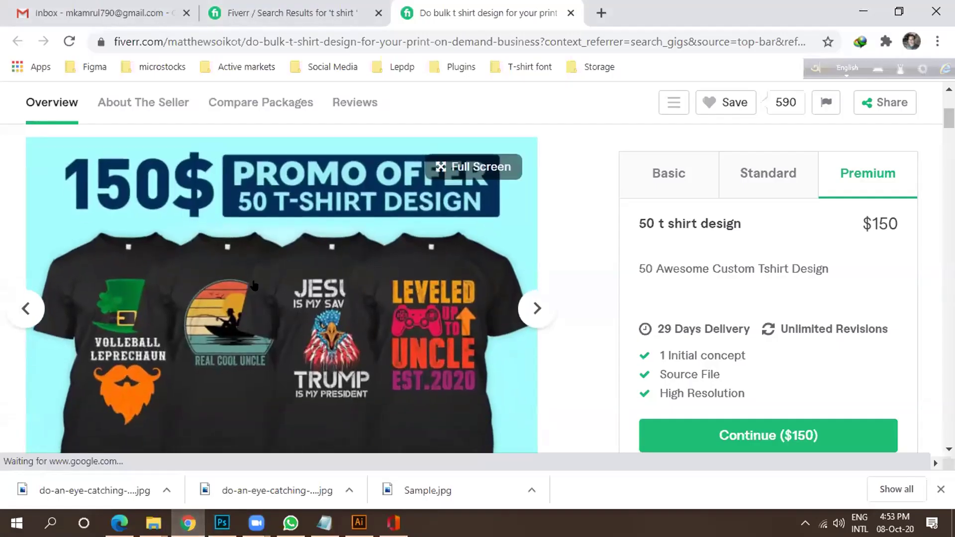
scroll(277, 285, "up", 2)
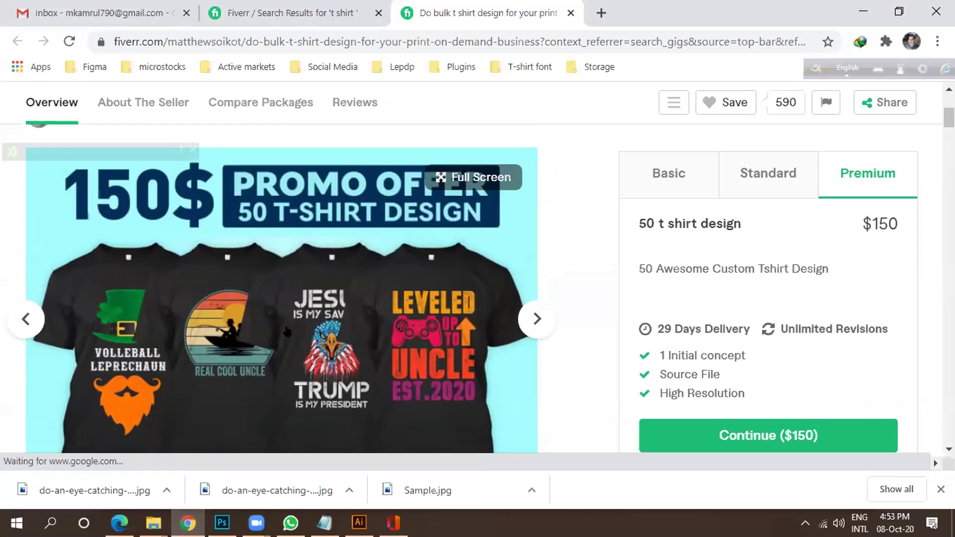
scroll(285, 334, "down", 2)
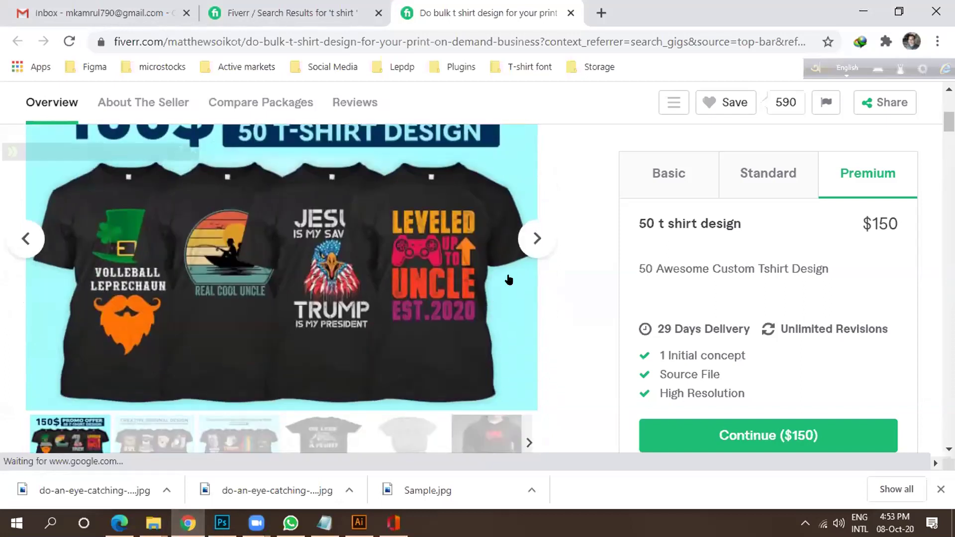
left_click(537, 238)
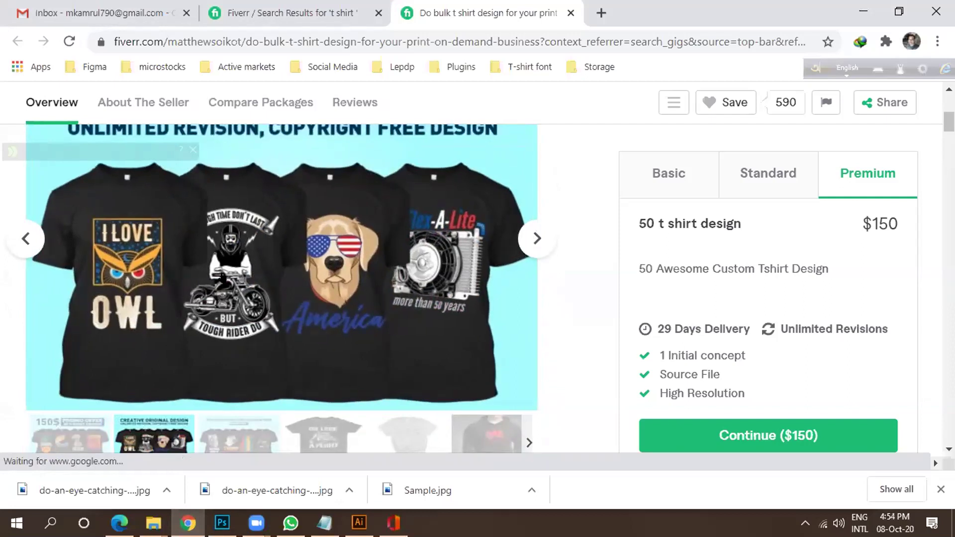
scroll(316, 265, "up", 2)
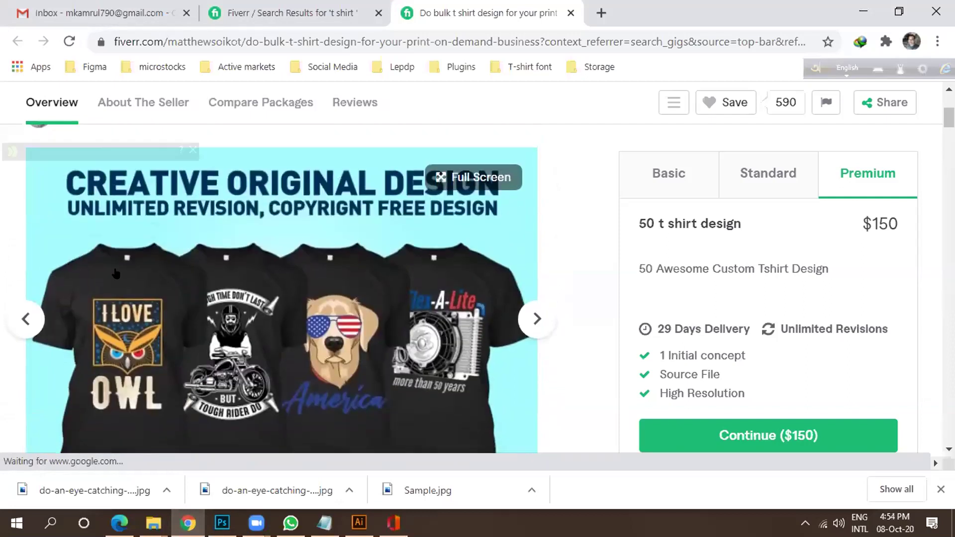
scroll(202, 247, "down", 2)
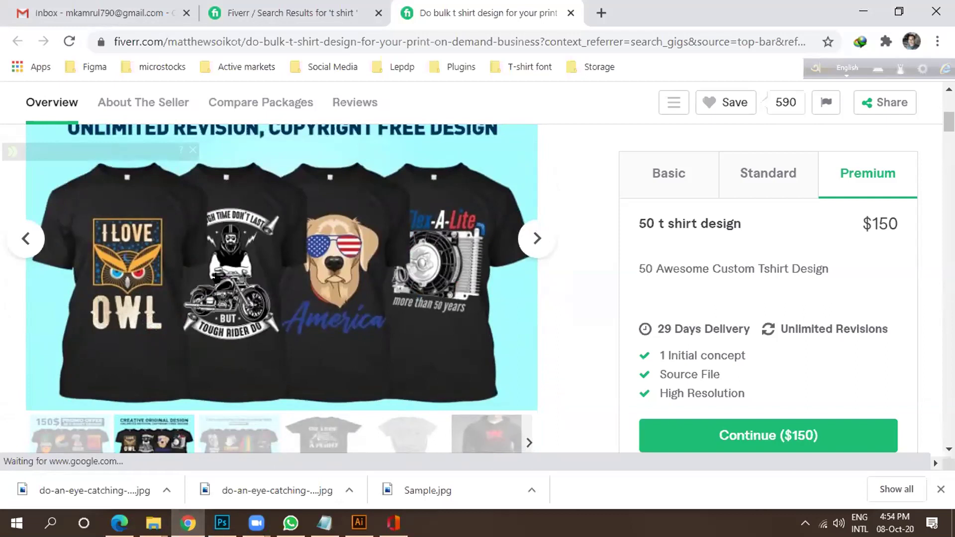
left_click(529, 241)
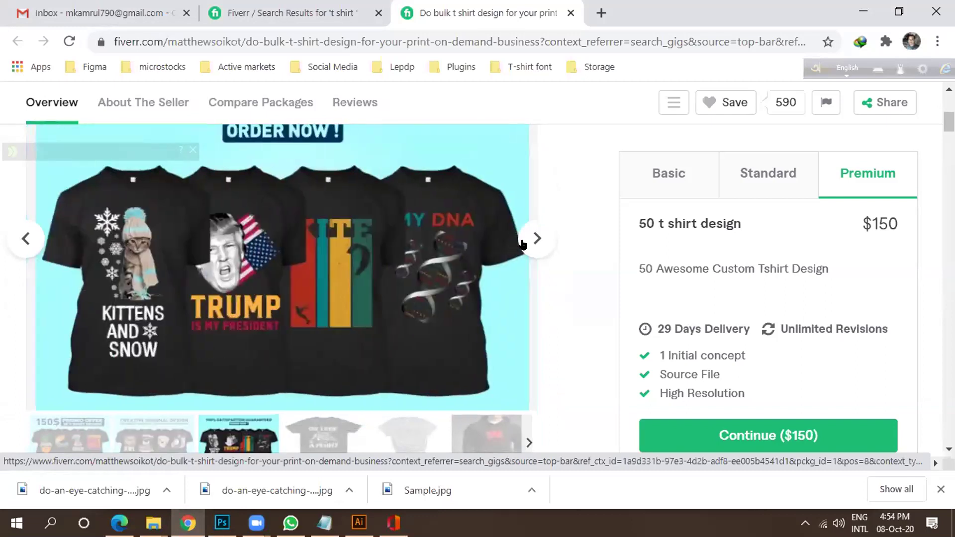
scroll(297, 261, "down", 4)
scroll(303, 274, "up", 4)
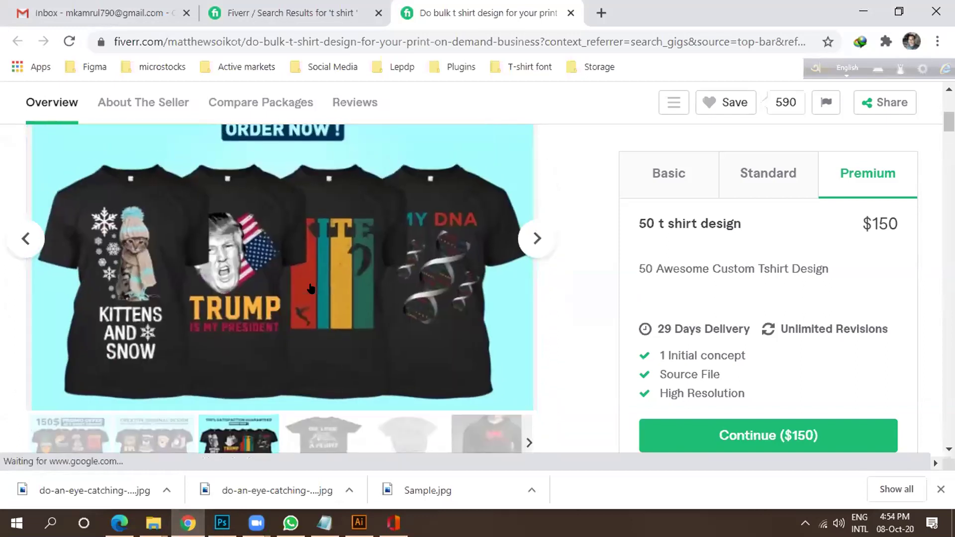
left_click(358, 522)
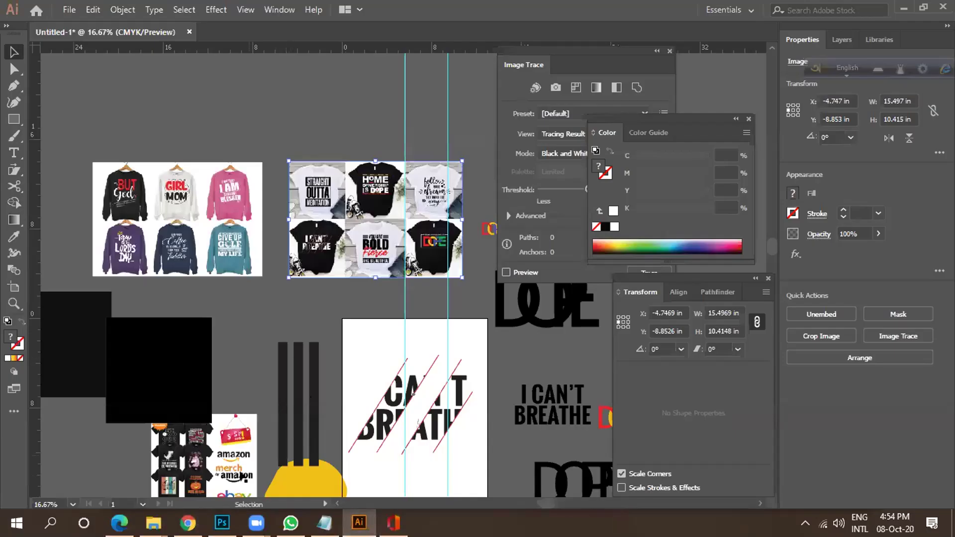
left_click(222, 522)
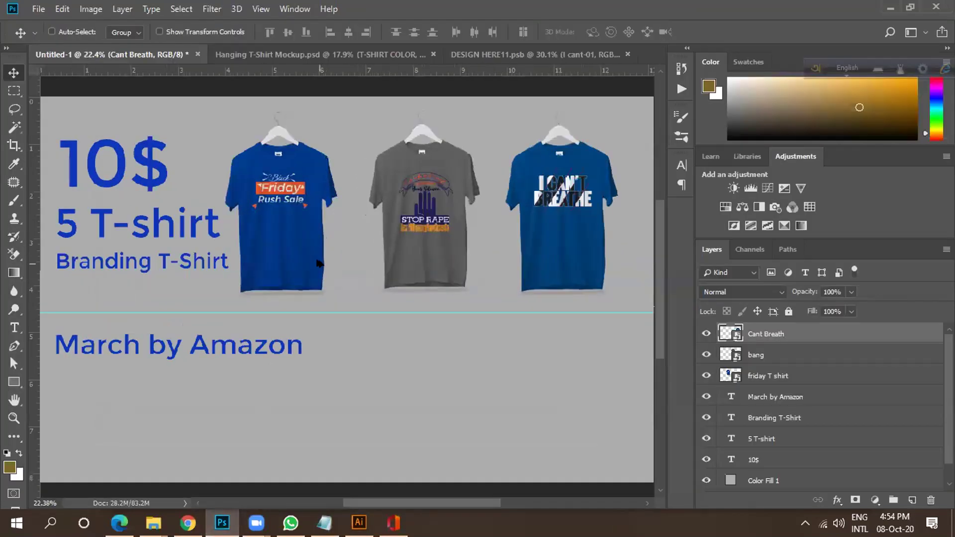
scroll(318, 263, "up", 2)
scroll(318, 262, "down", 4)
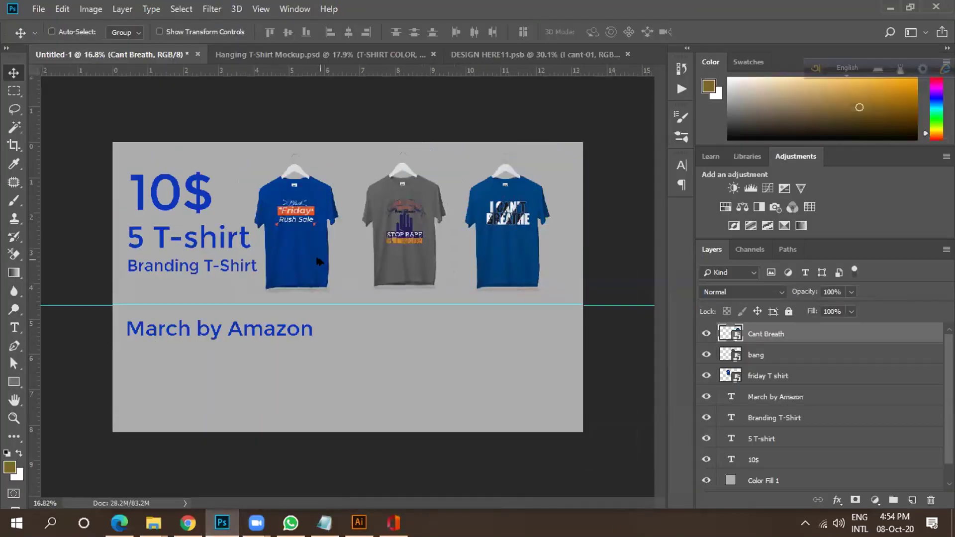
scroll(409, 226, "up", 5)
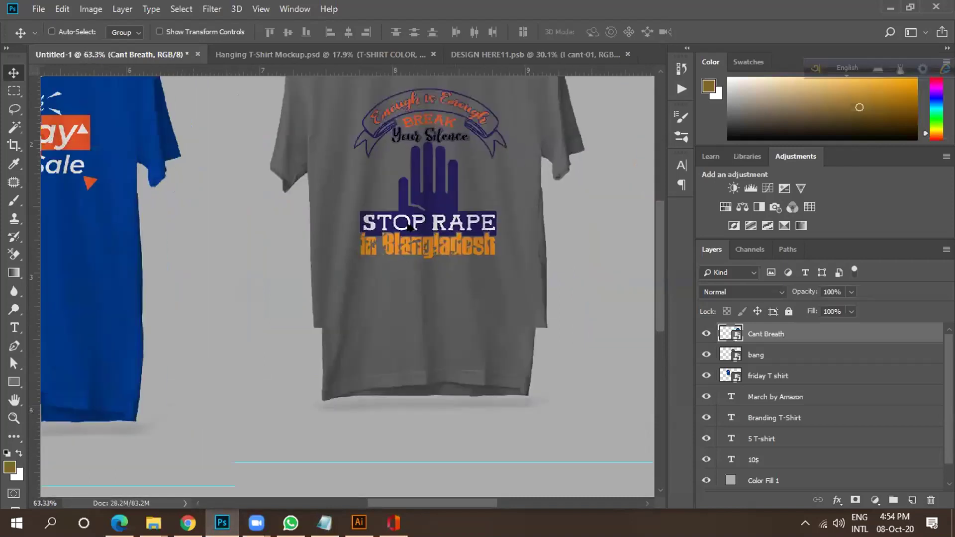
Undo the last move of the blue "I Can't Breathe" T-shirt mockup.
scroll(369, 276, "down", 3)
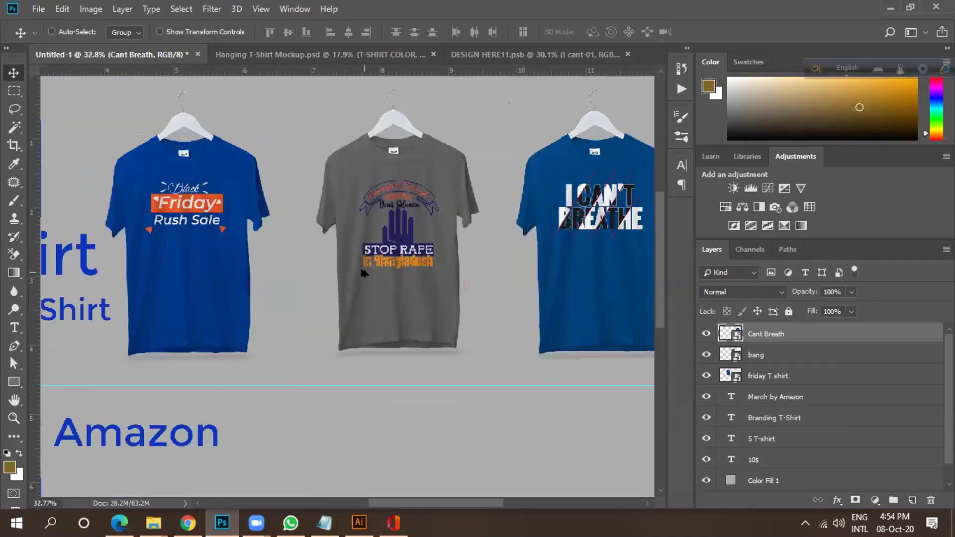
scroll(361, 272, "down", 1)
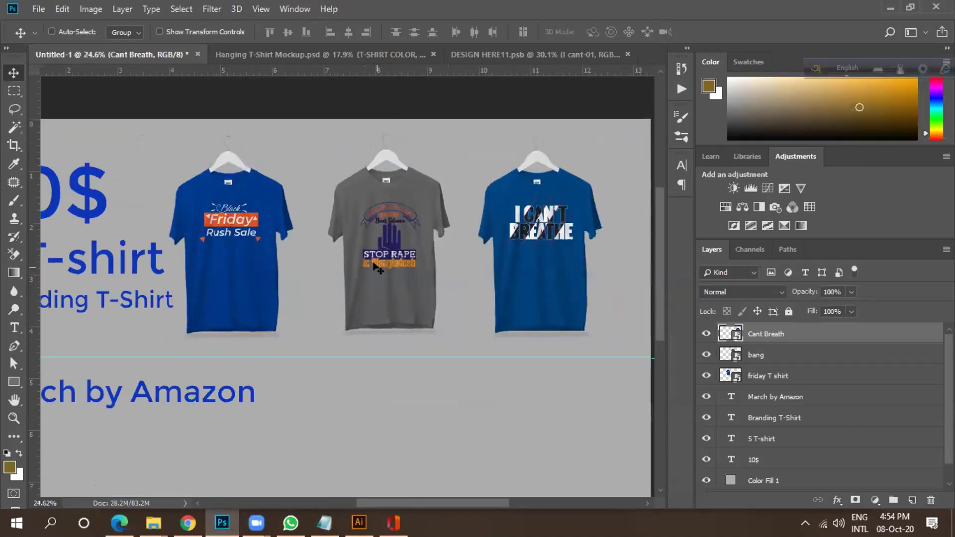
scroll(377, 267, "down", 1)
scroll(252, 222, "up", 2)
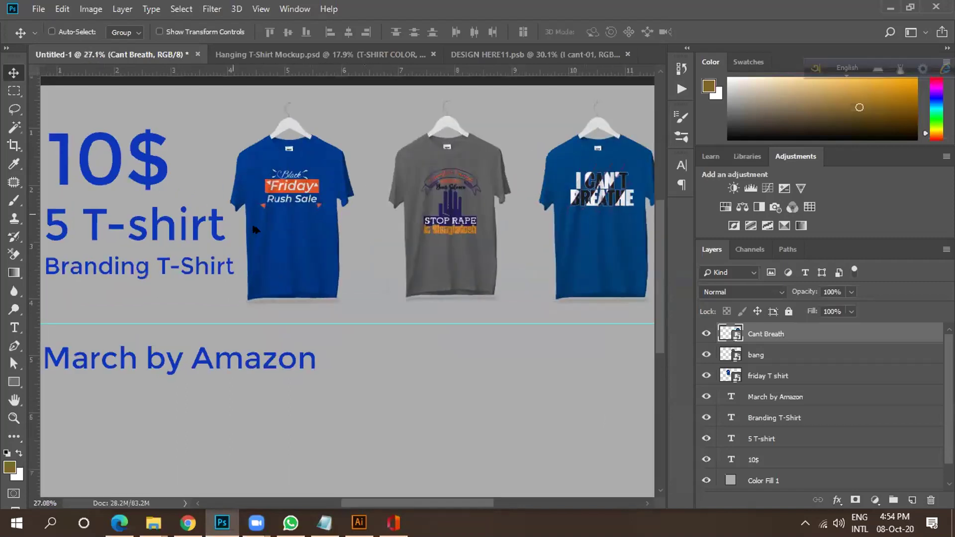
scroll(251, 222, "up", 1)
scroll(256, 220, "down", 2)
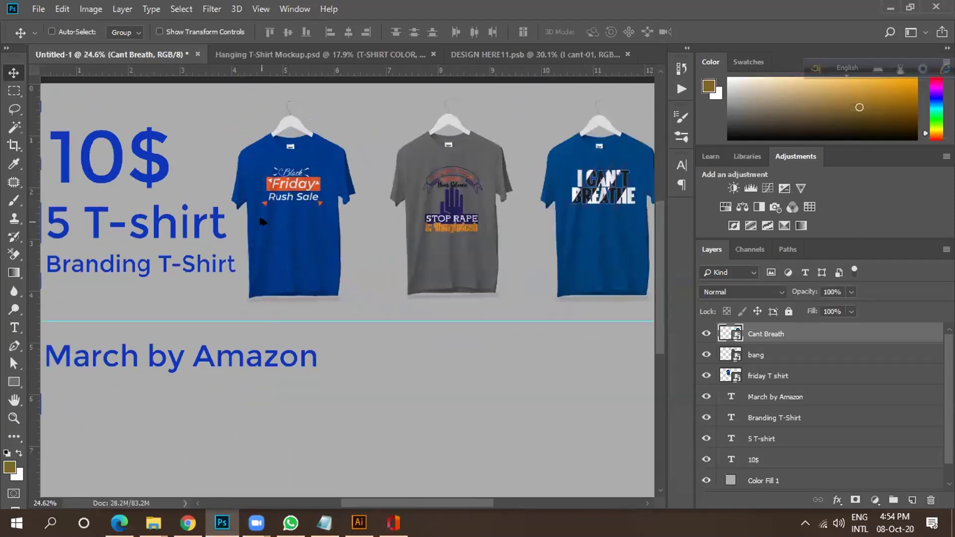
scroll(263, 222, "down", 1)
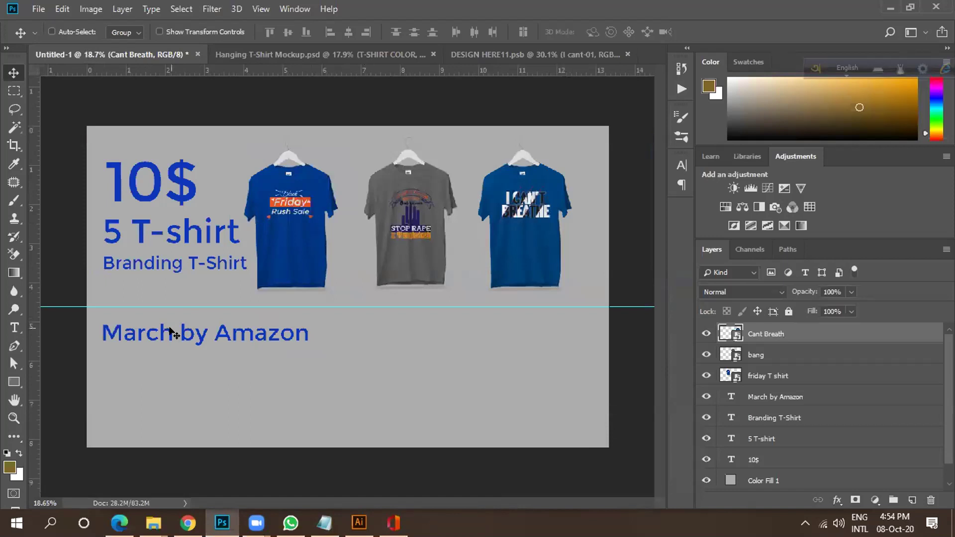
key("ctrl")
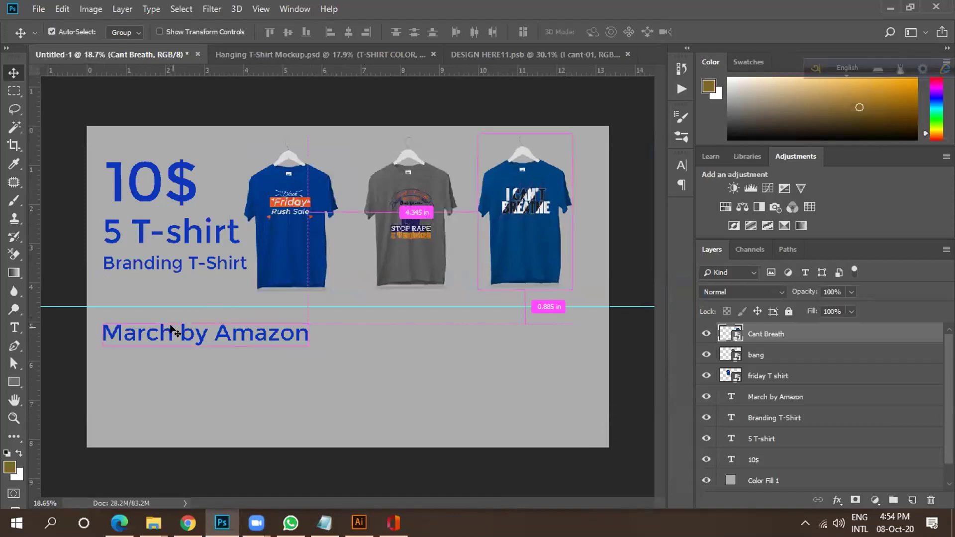
key("ctrl+z")
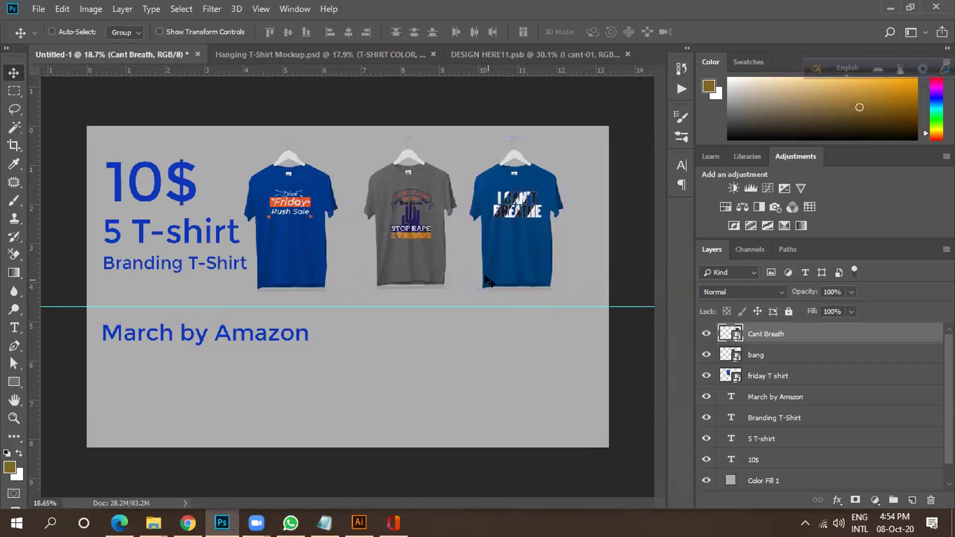
Nudge the blue "I Can't Breathe" T-shirt mockup to the right in small increments to match the spacing of the other shirts.
key("shift+Right")
key("shift+Right")
key("shift+Right")
key("shift+Right")
key("shift+Right")
key("shift+Right")
key("shift+Right")
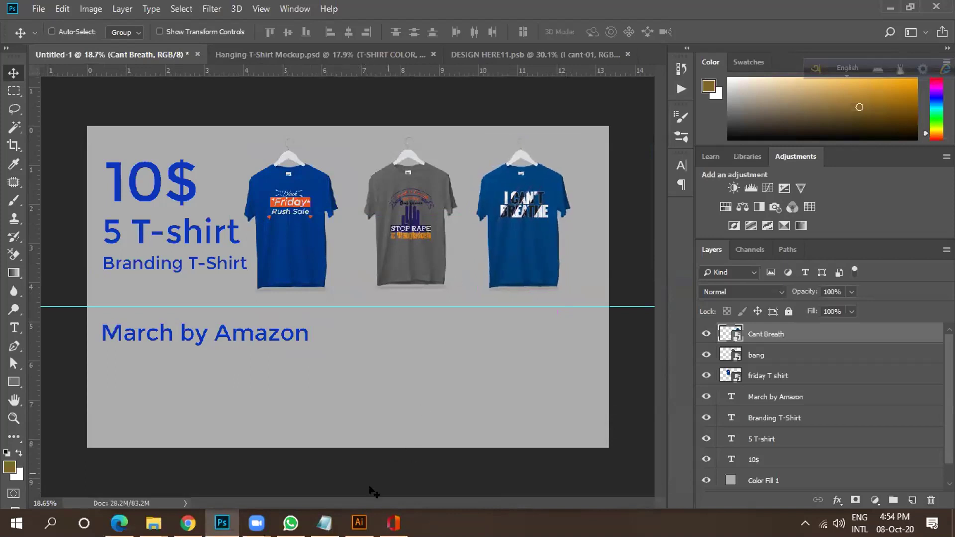
Switch to Illustrator and examine the slashed "I Can't Breathe" artwork and the reference gig images around the artboard.
left_click(359, 523)
scroll(408, 341, "down", 3)
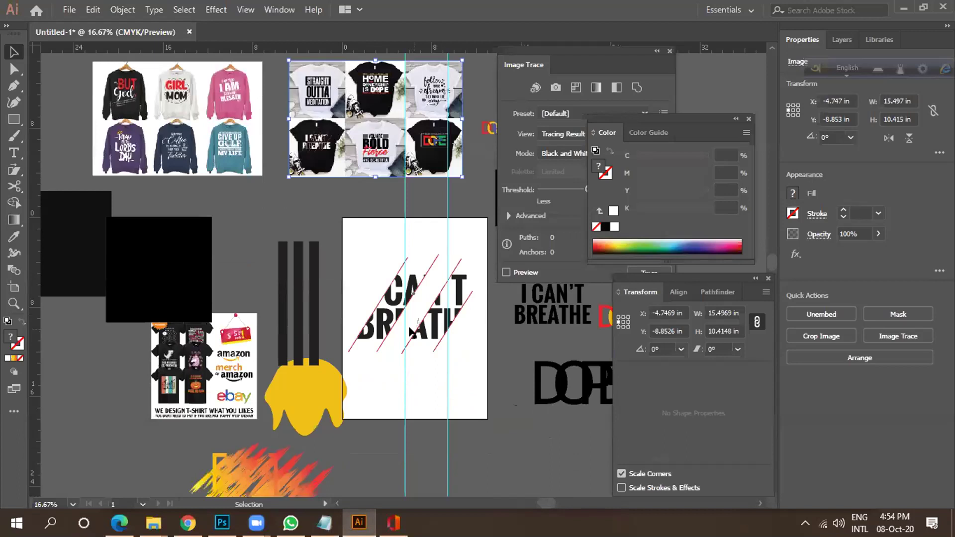
scroll(373, 319, "up", 3)
scroll(303, 318, "down", 2)
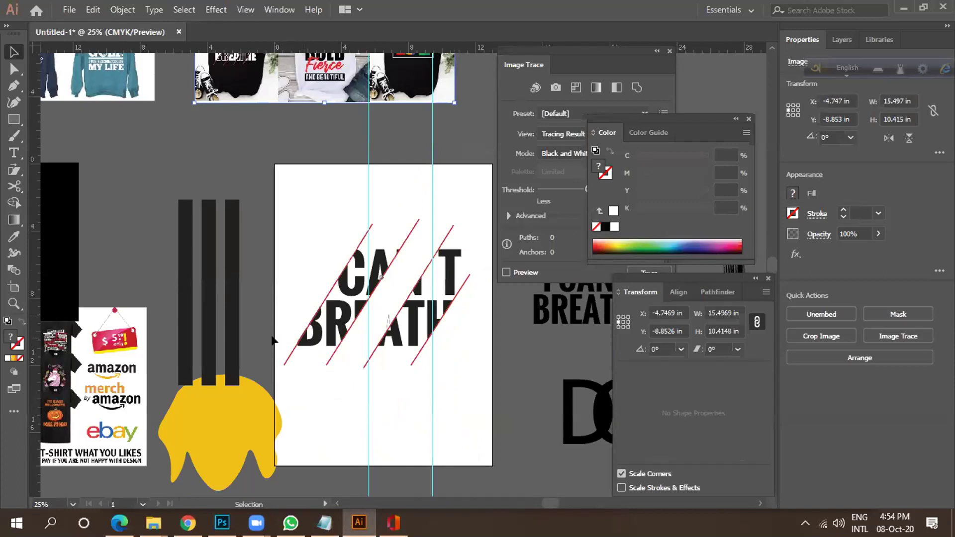
mouse_move(187, 522)
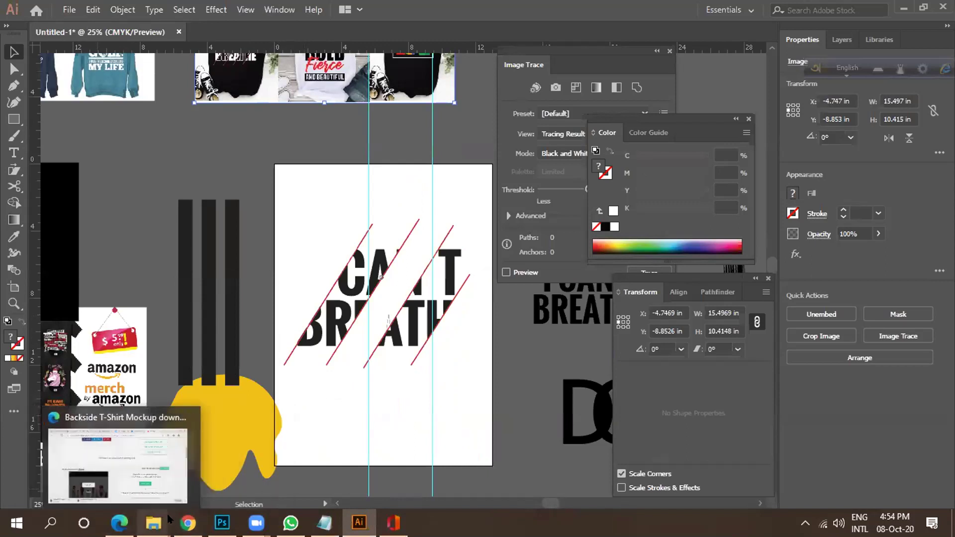
mouse_move(153, 522)
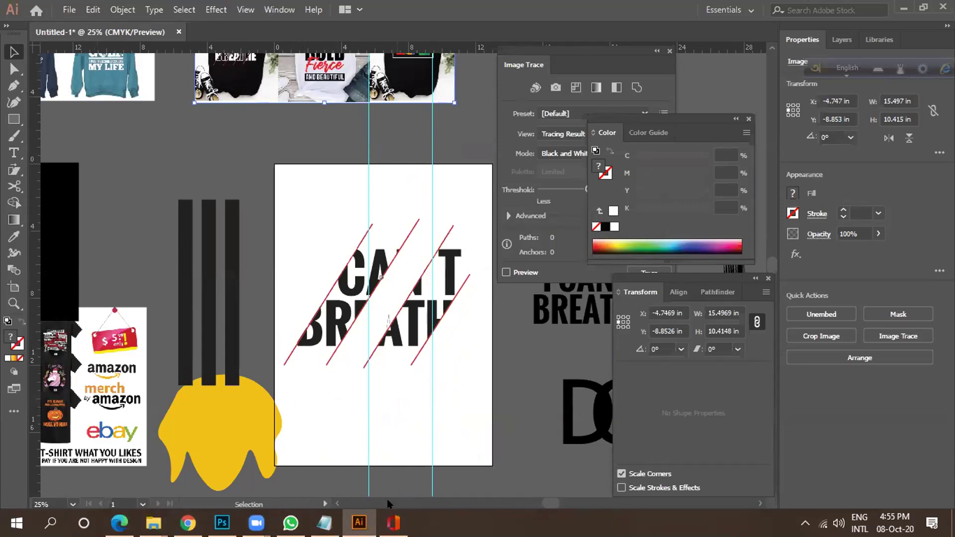
Switch back to Photoshop and examine the gig image's layout, checking the three T-shirt mockups against the promotional text up close and as a whole.
left_click(222, 522)
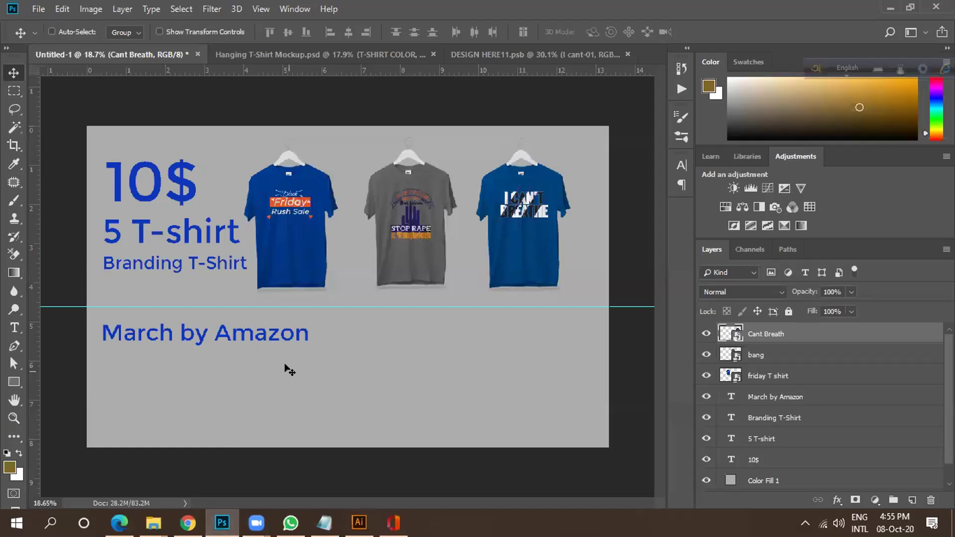
scroll(307, 315, "down", 1)
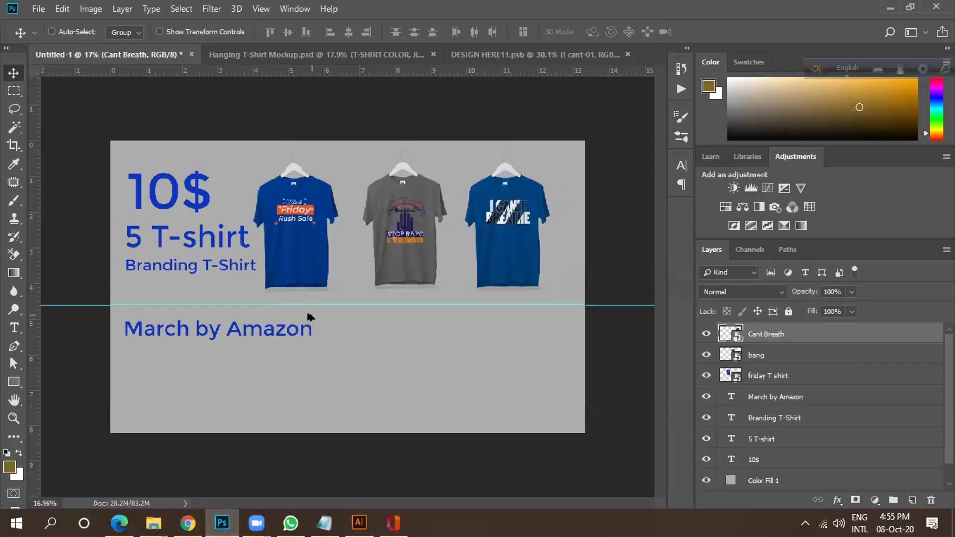
scroll(341, 261, "up", 2)
scroll(342, 261, "down", 2)
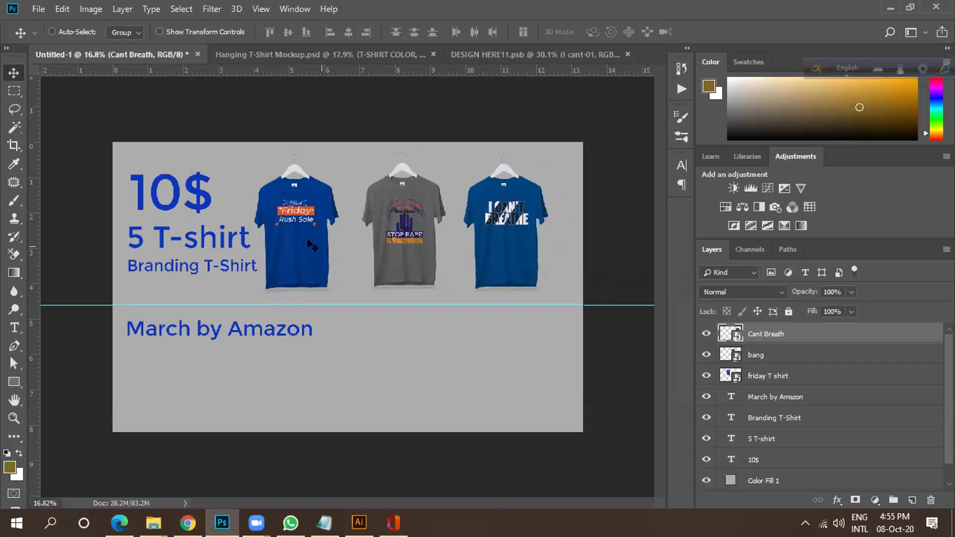
key("ctrl+plus")
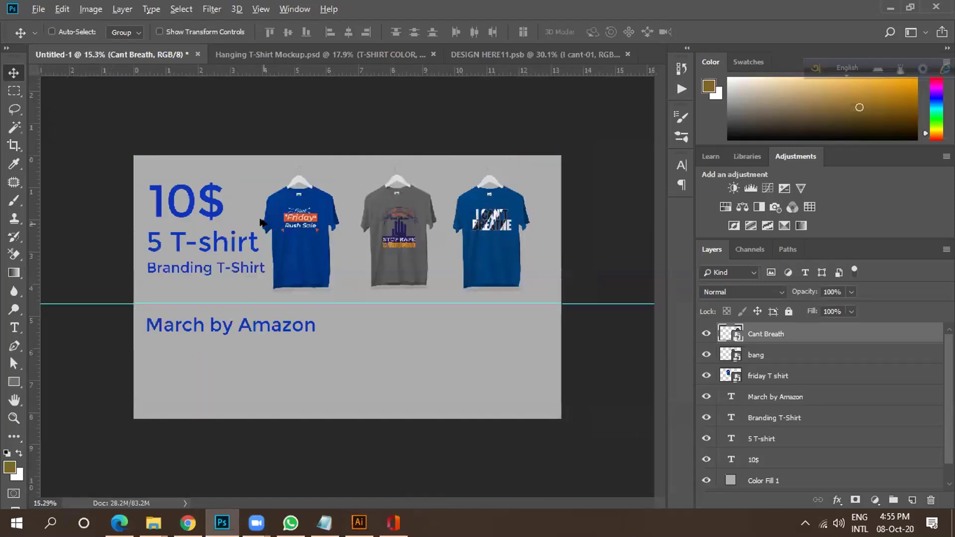
scroll(301, 168, "up", 1)
scroll(282, 240, "down", 2)
scroll(344, 284, "up", 3)
scroll(270, 248, "up", 2)
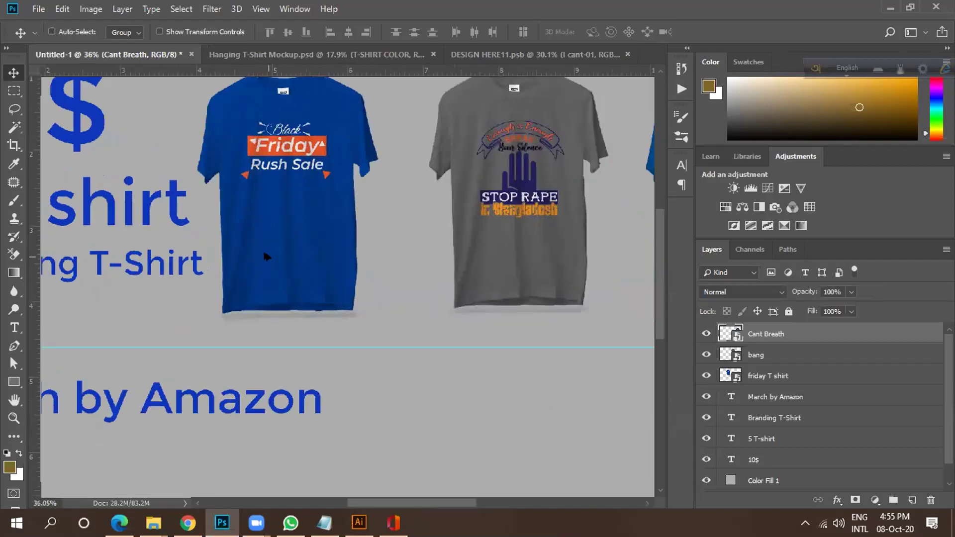
scroll(263, 249, "down", 4)
scroll(266, 183, "up", 4)
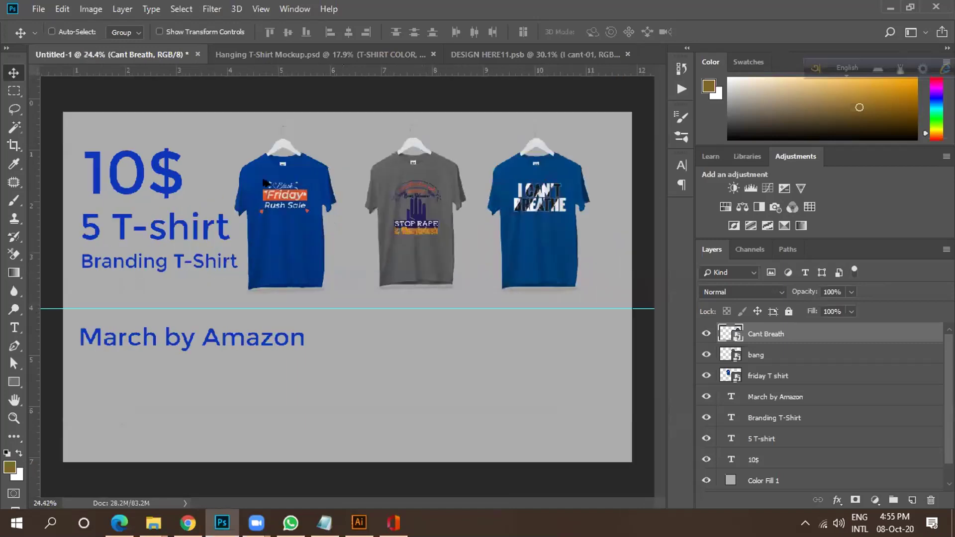
scroll(265, 183, "down", 4)
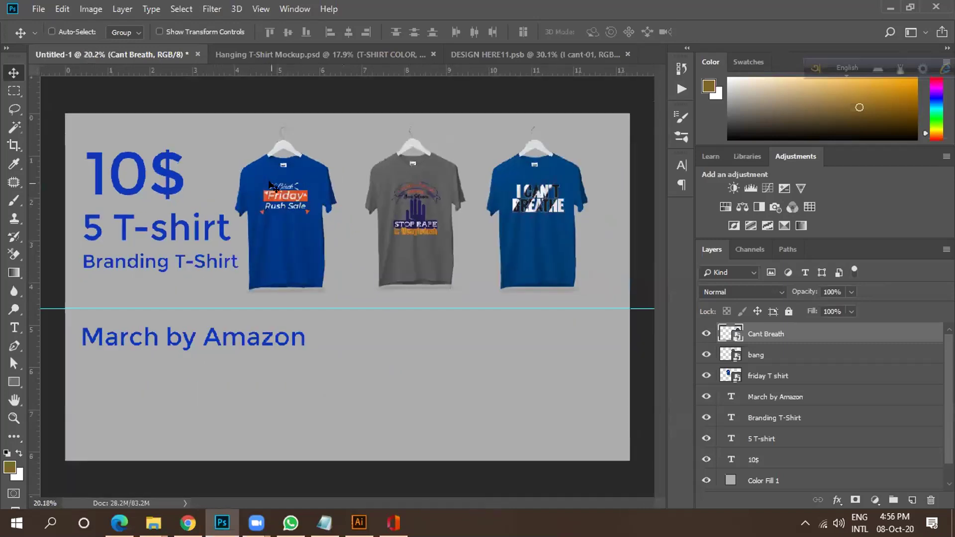
scroll(266, 169, "up", 4)
scroll(292, 195, "down", 4)
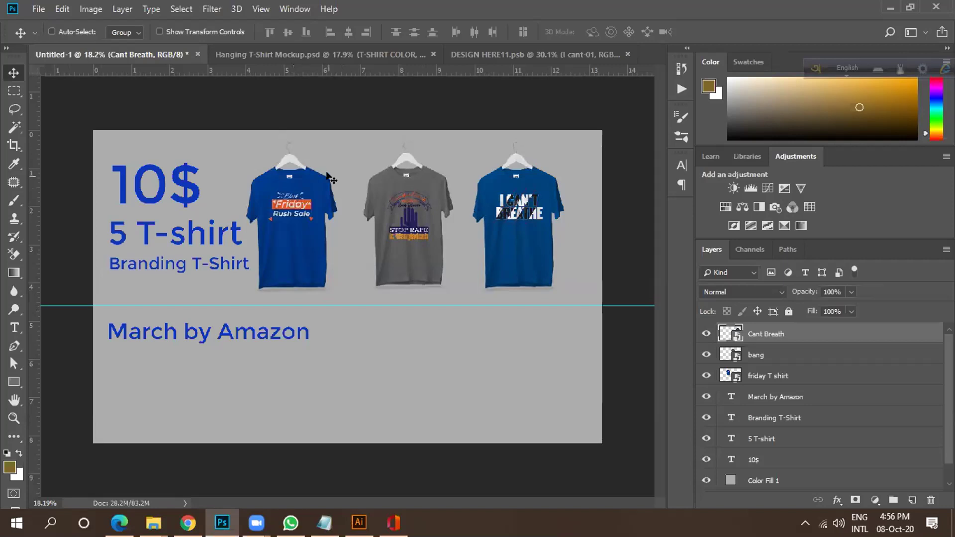
scroll(219, 185, "up", 2)
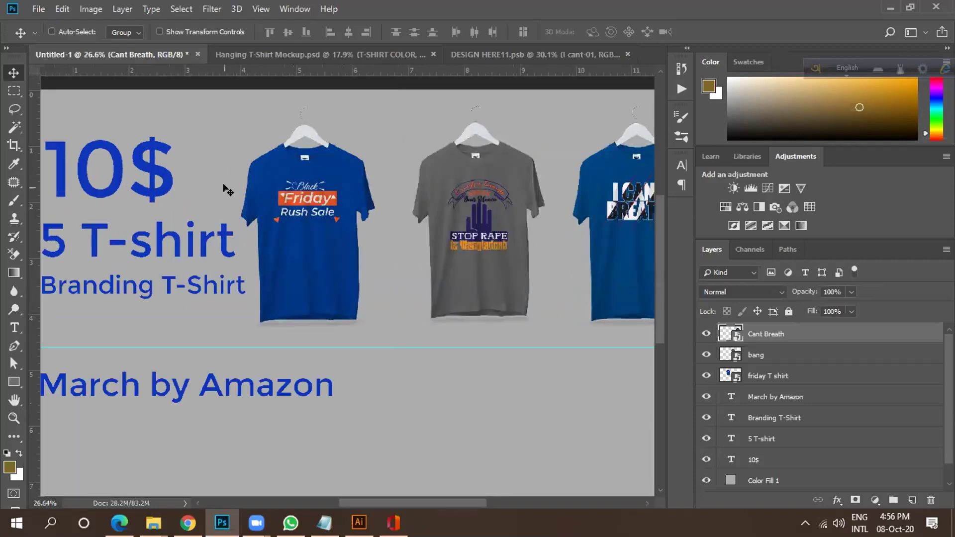
scroll(319, 191, "down", 1)
scroll(317, 194, "down", 1)
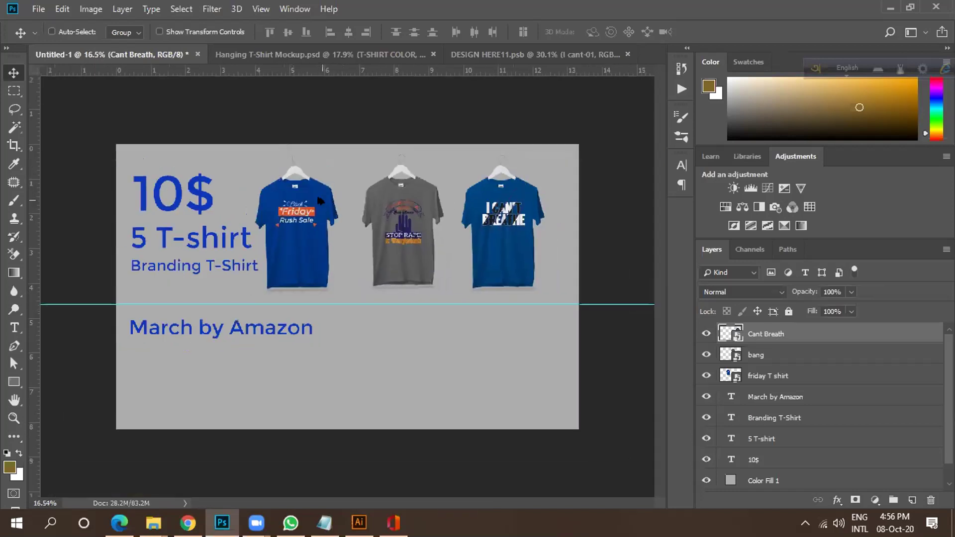
scroll(306, 184, "up", 1)
scroll(288, 171, "down", 2)
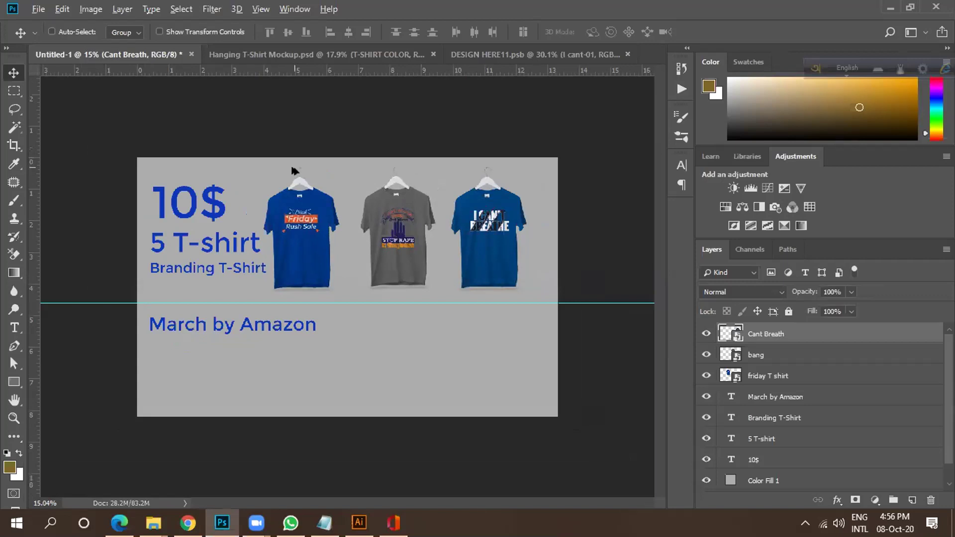
key("ctrl+plus")
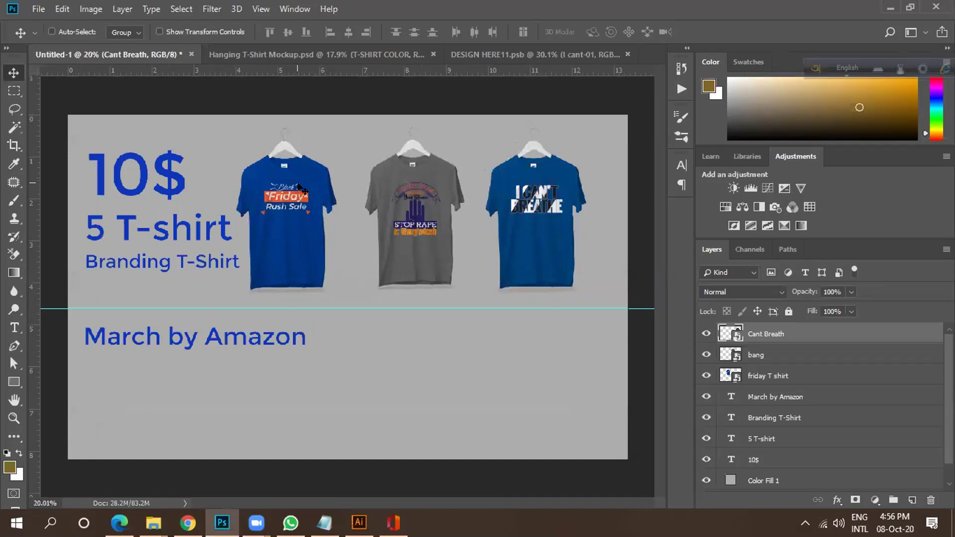
scroll(264, 142, "up", 1)
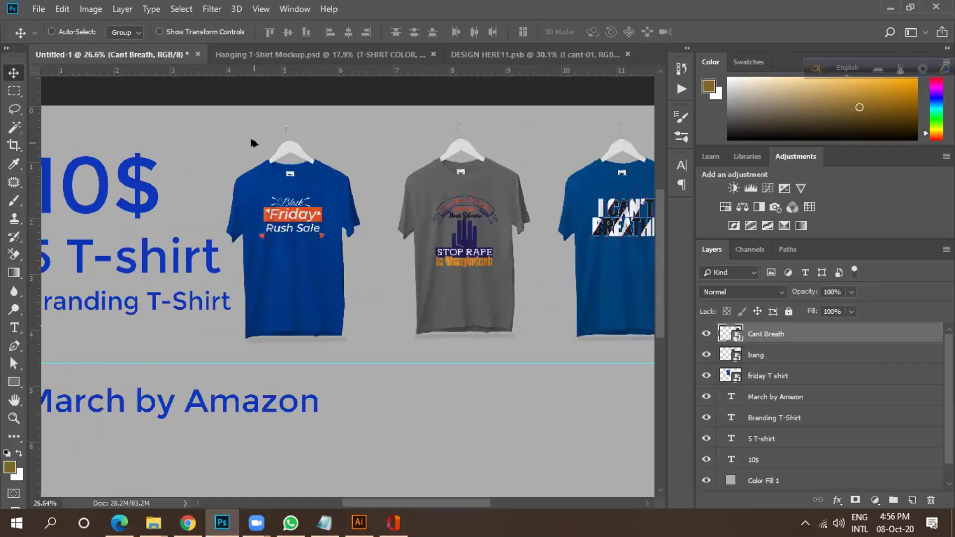
scroll(277, 218, "down", 2)
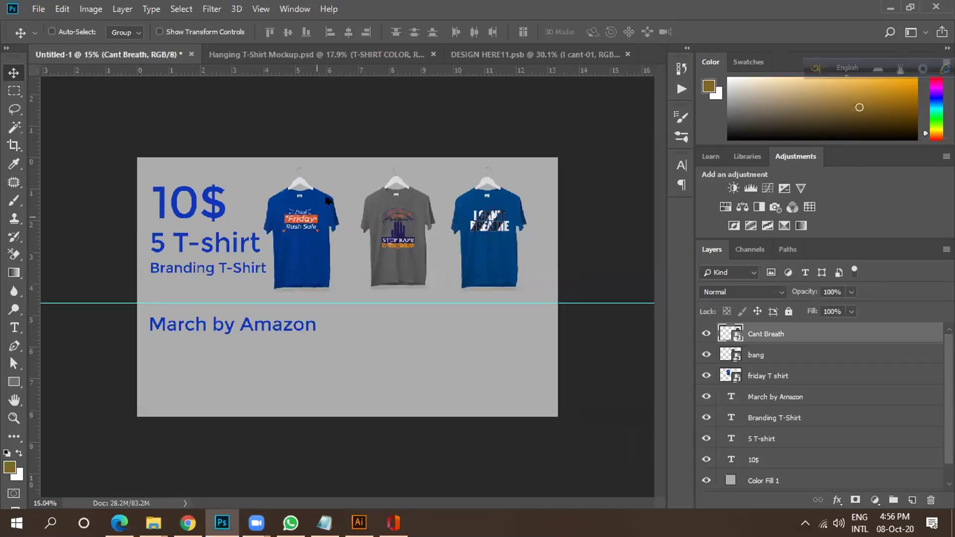
key("ctrl+plus")
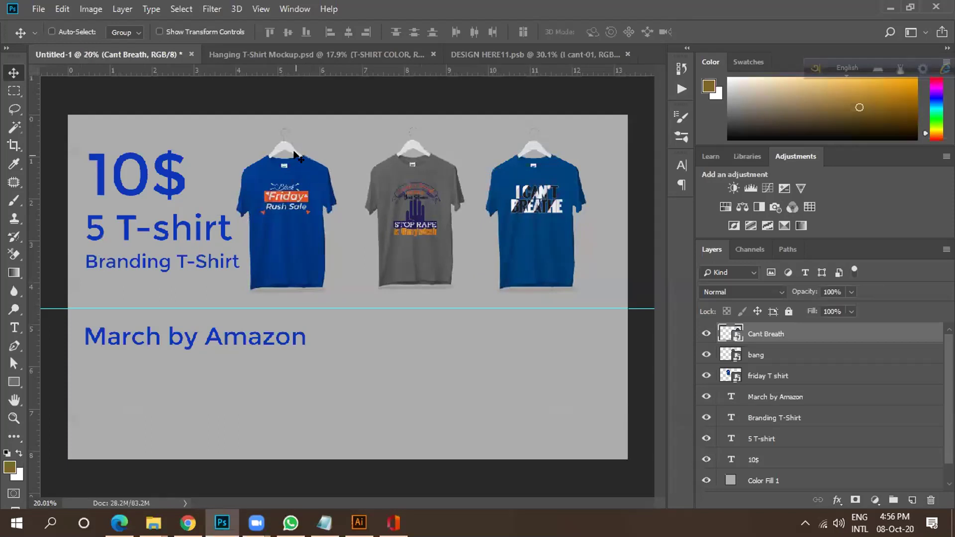
scroll(269, 183, "up", 4)
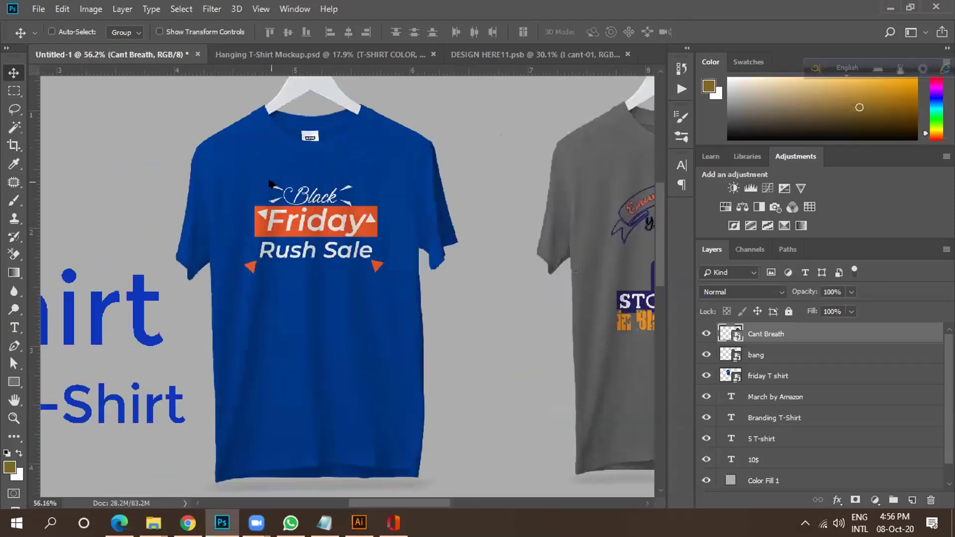
scroll(269, 183, "down", 5)
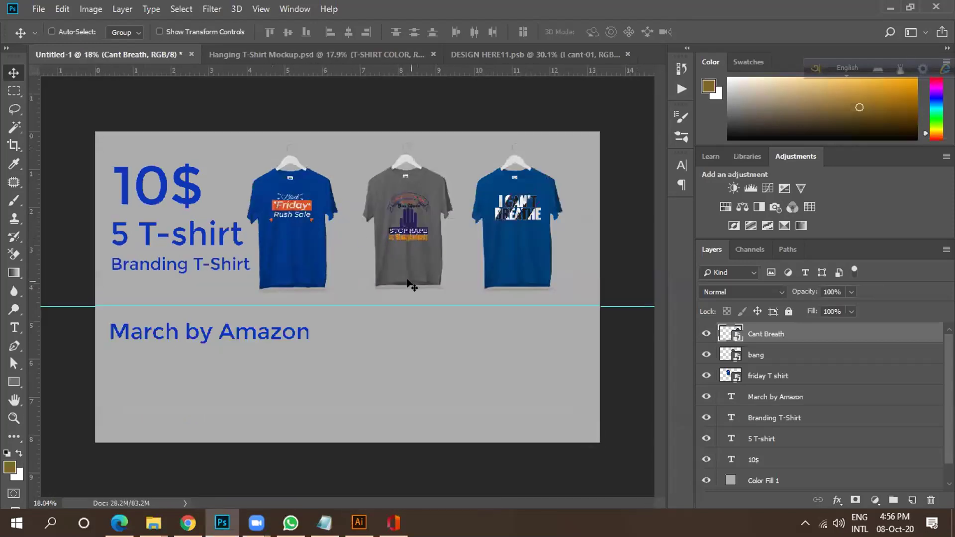
Switch to Illustrator and scale down the whole slashed "I Can't Breathe" artwork on the artboard, keeping its centre in place.
left_click(359, 523)
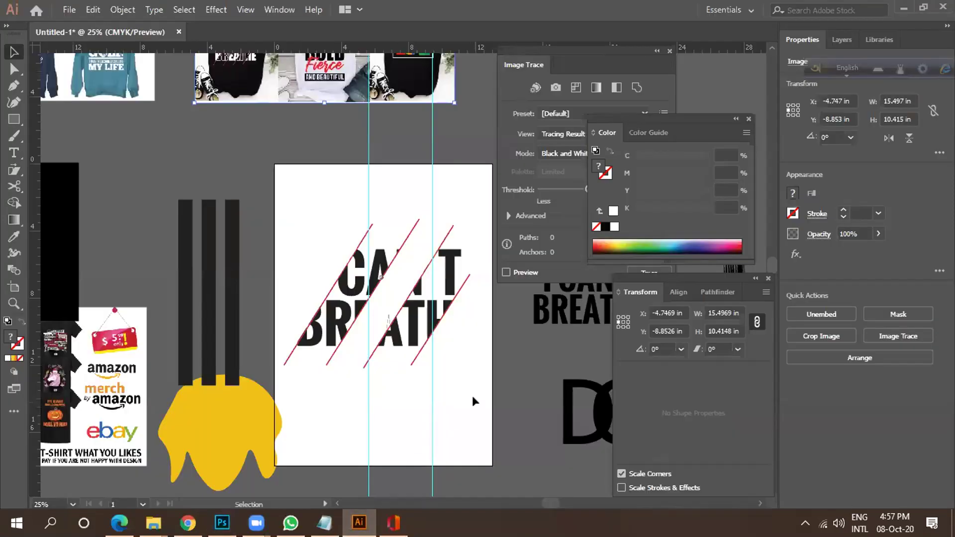
left_click_drag(297, 161, 455, 347)
left_click_drag(444, 342, 447, 343)
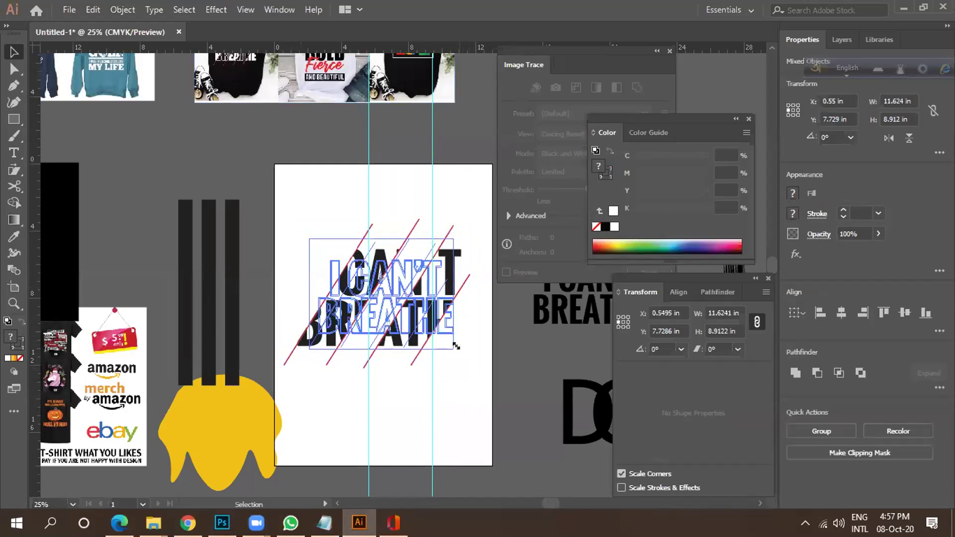
left_click(459, 348)
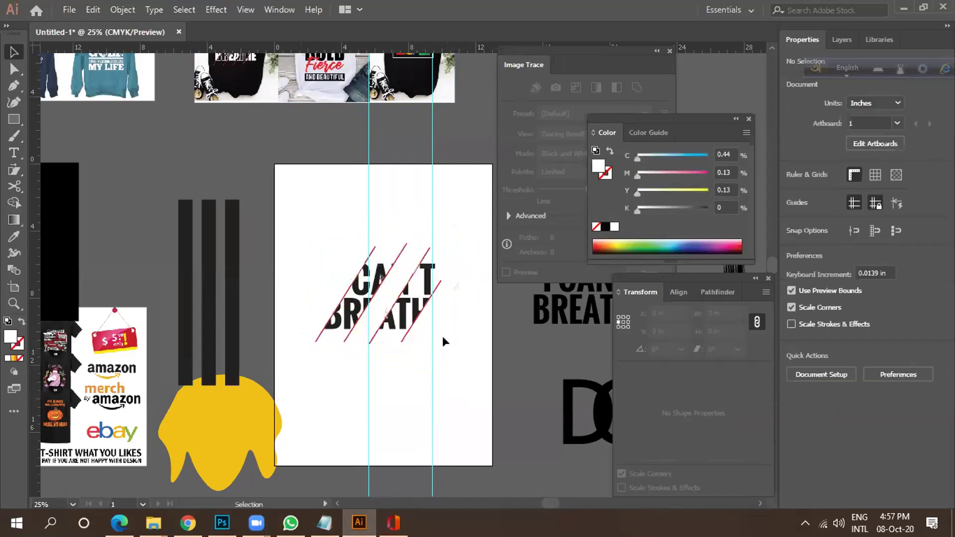
Switch to Chrome to view the Fiverr bulk T-shirt design gig again.
left_click(393, 522)
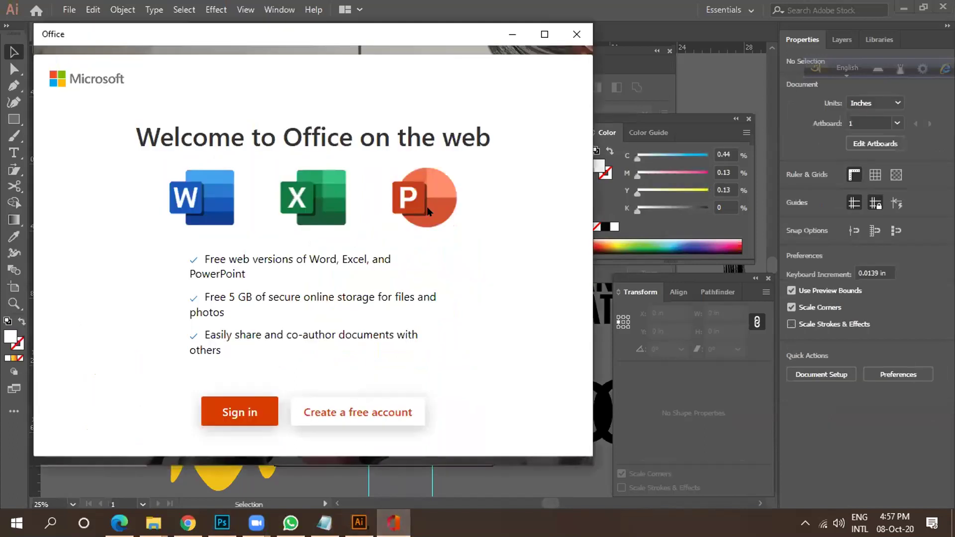
left_click(575, 36)
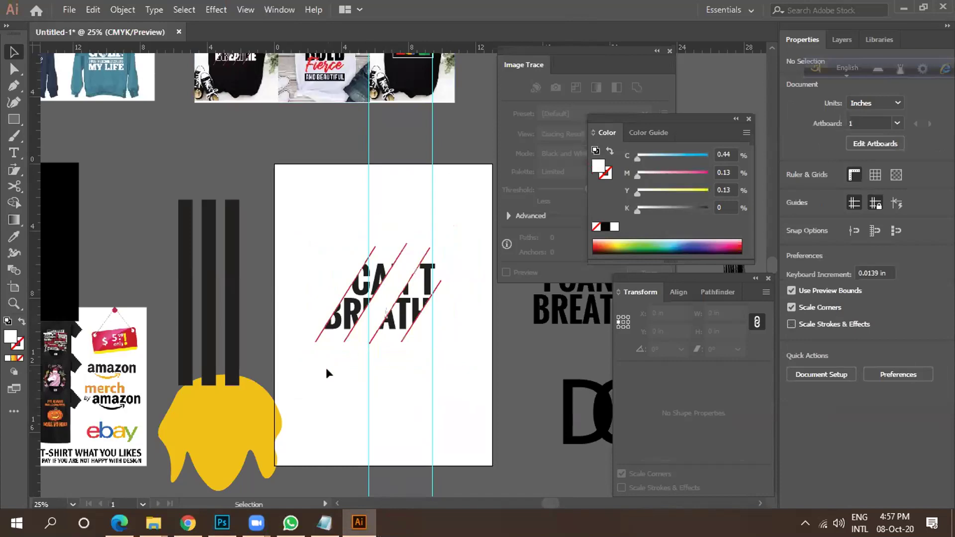
left_click(188, 523)
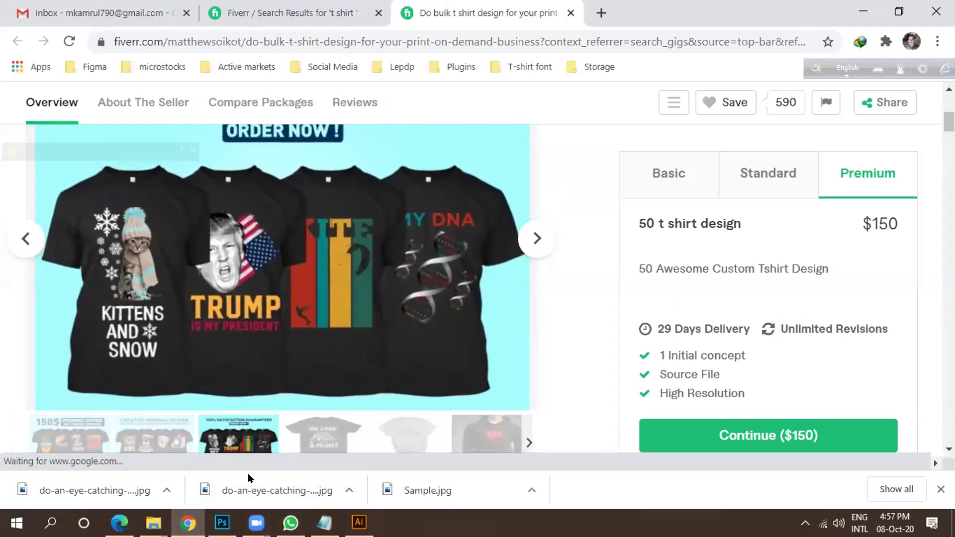
Check the gig image in Photoshop and the shared designs in WhatsApp, and switch to Illustrator to view all the artwork around the artboard.
left_click(223, 522)
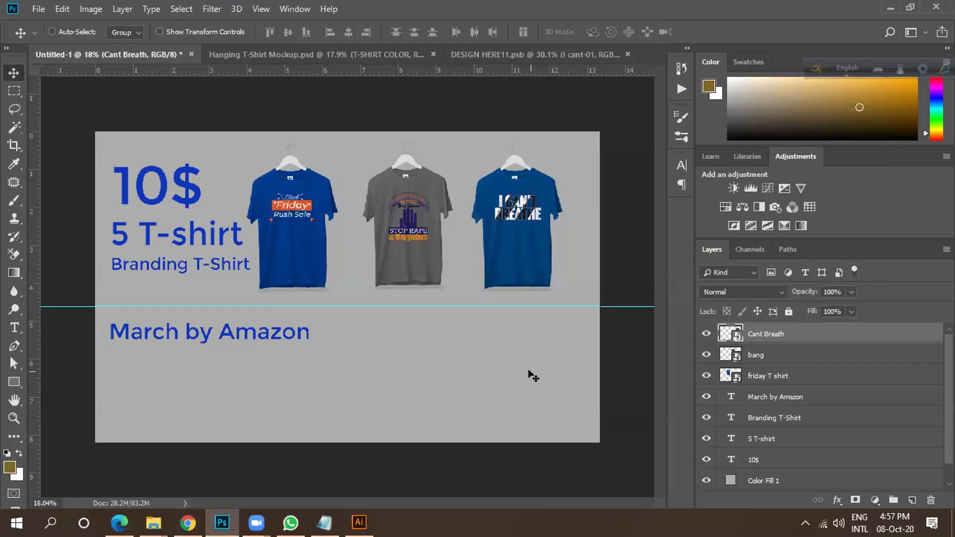
left_click(291, 522)
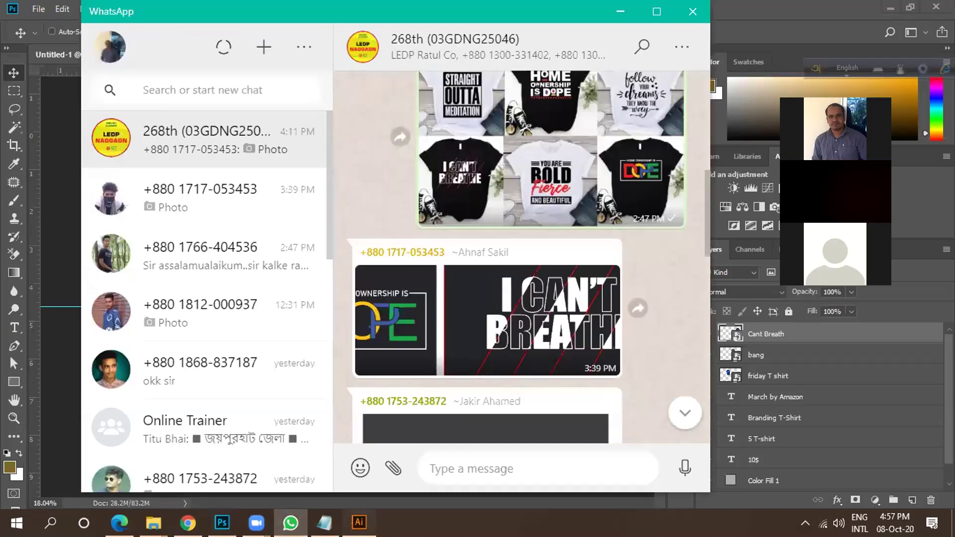
left_click(358, 522)
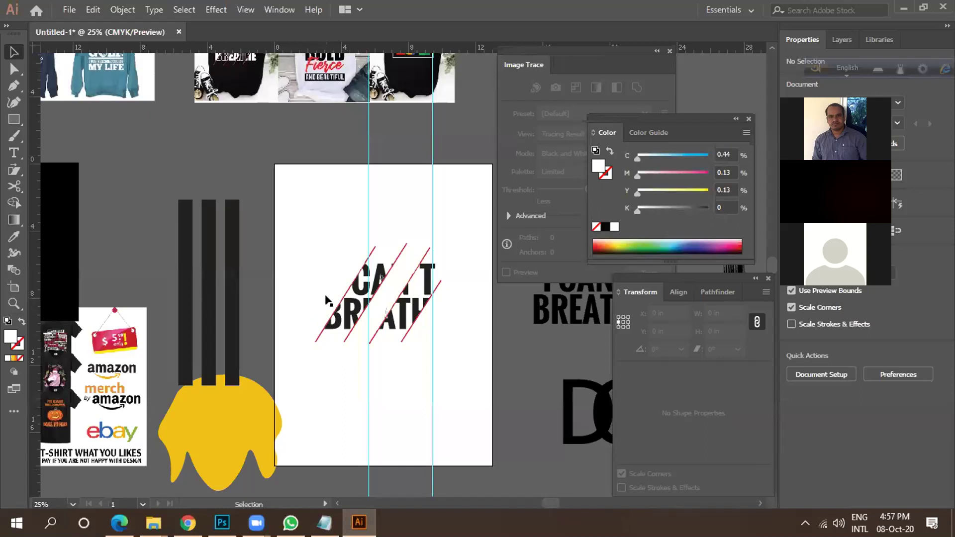
scroll(324, 294, "down", 2)
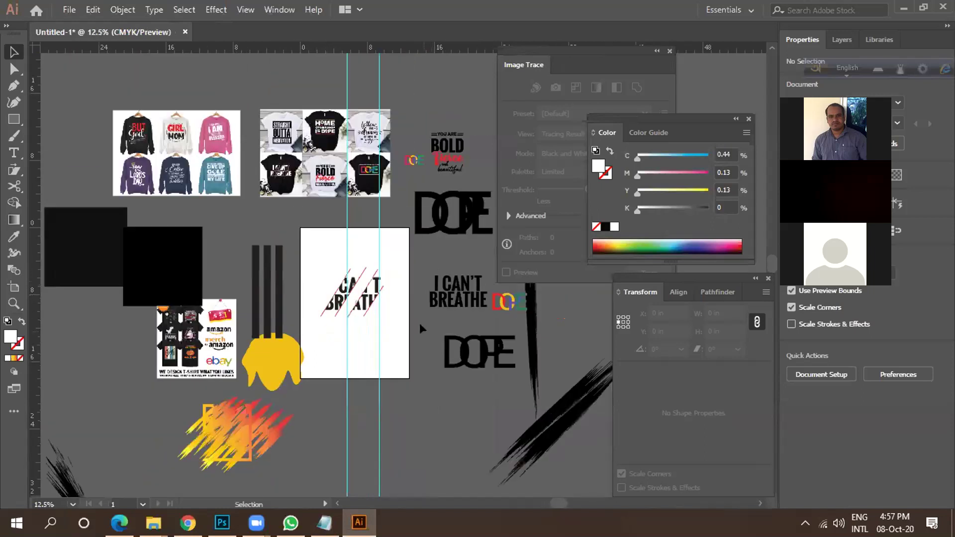
key("alt")
key("alt")
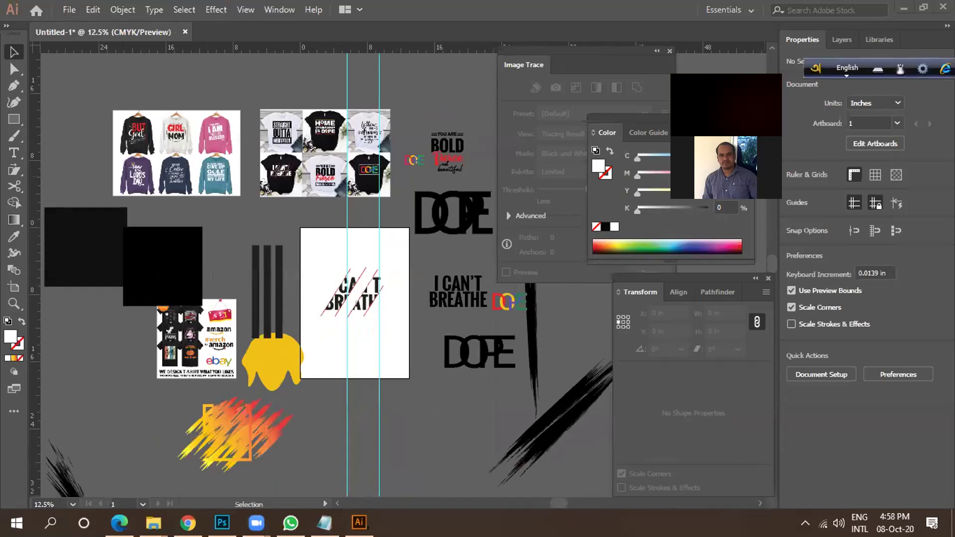
left_click(814, 68)
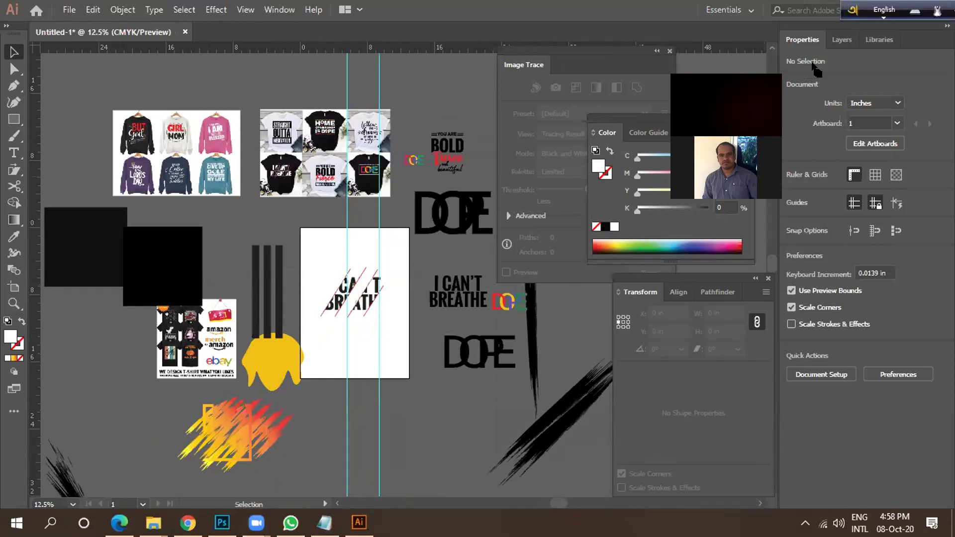